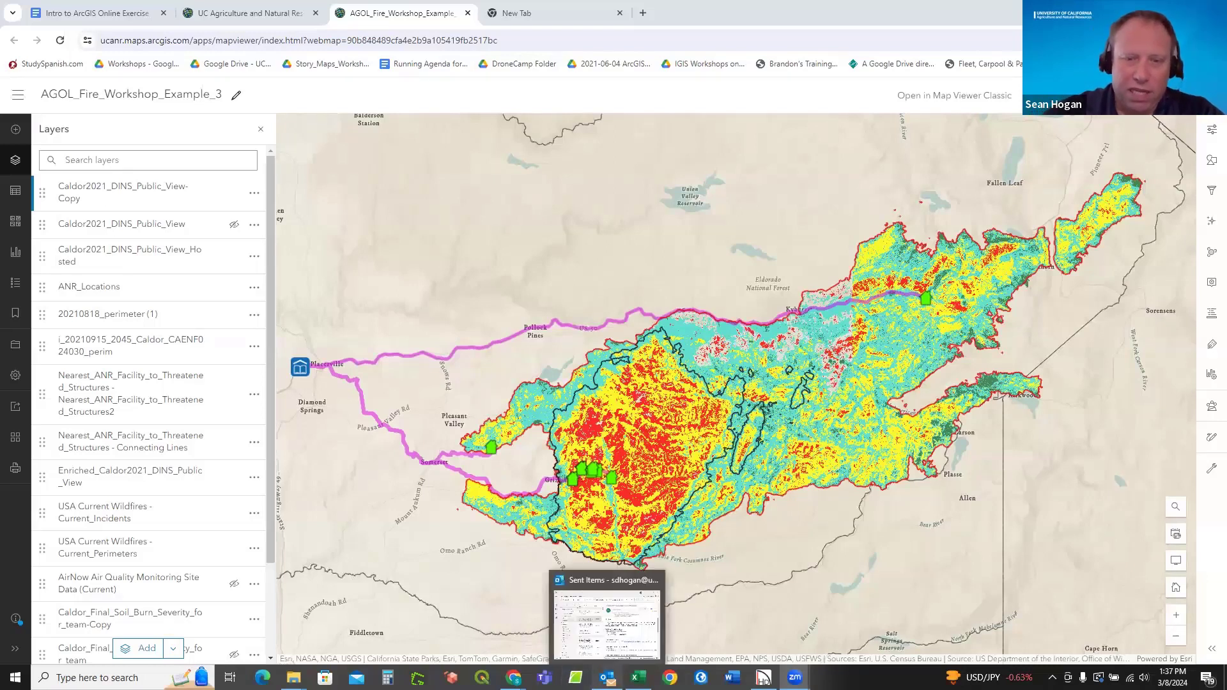
Switch to Outlook, review the sent "Introduction to ArcGIS Online Workshop" email in an enlarged window, and close it.
left_click(607, 677)
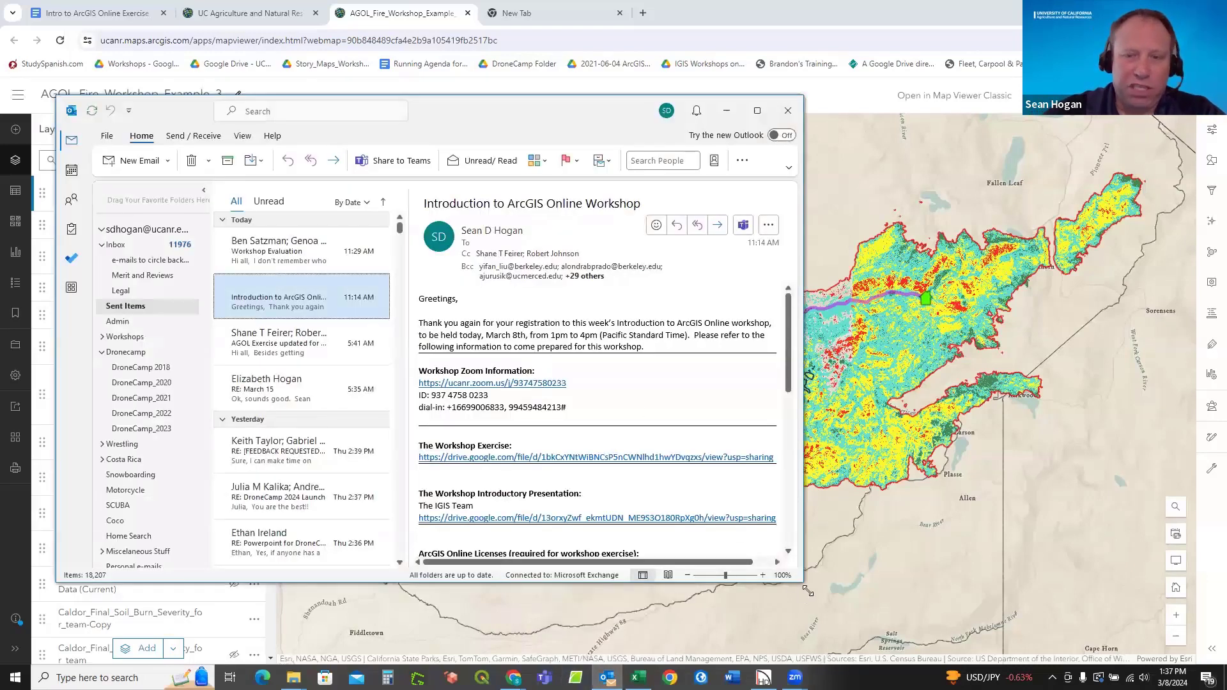
left_click_drag(804, 581, 889, 622)
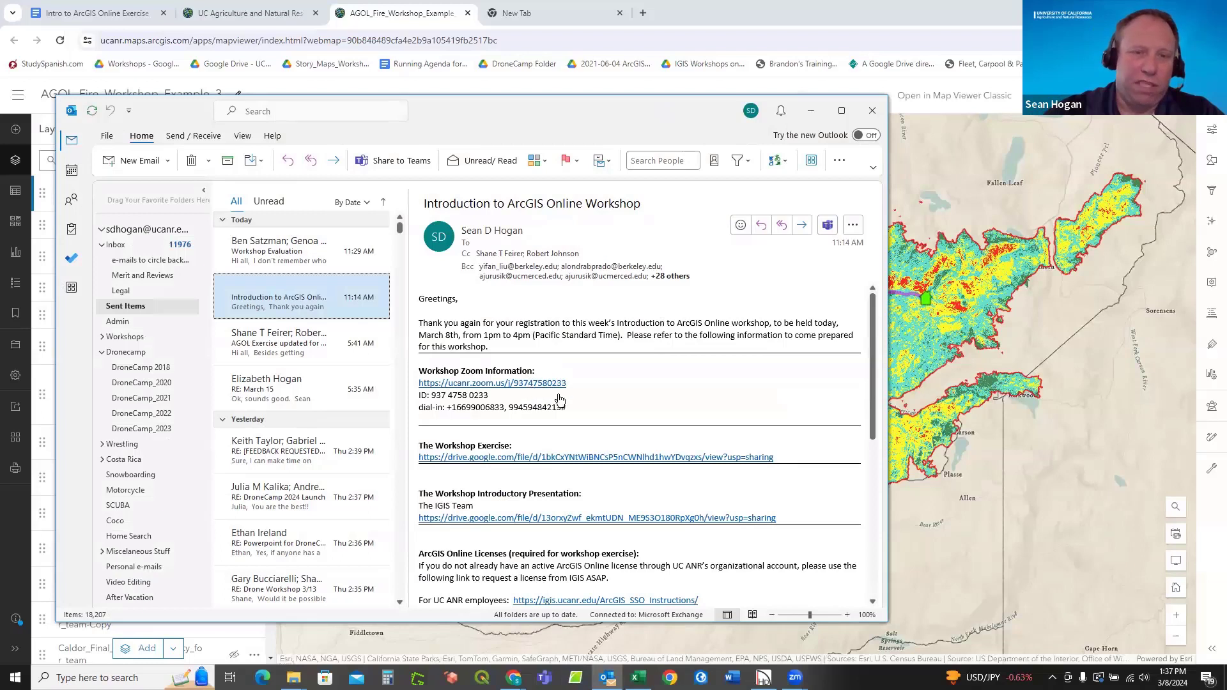
scroll(575, 375, "down", 1)
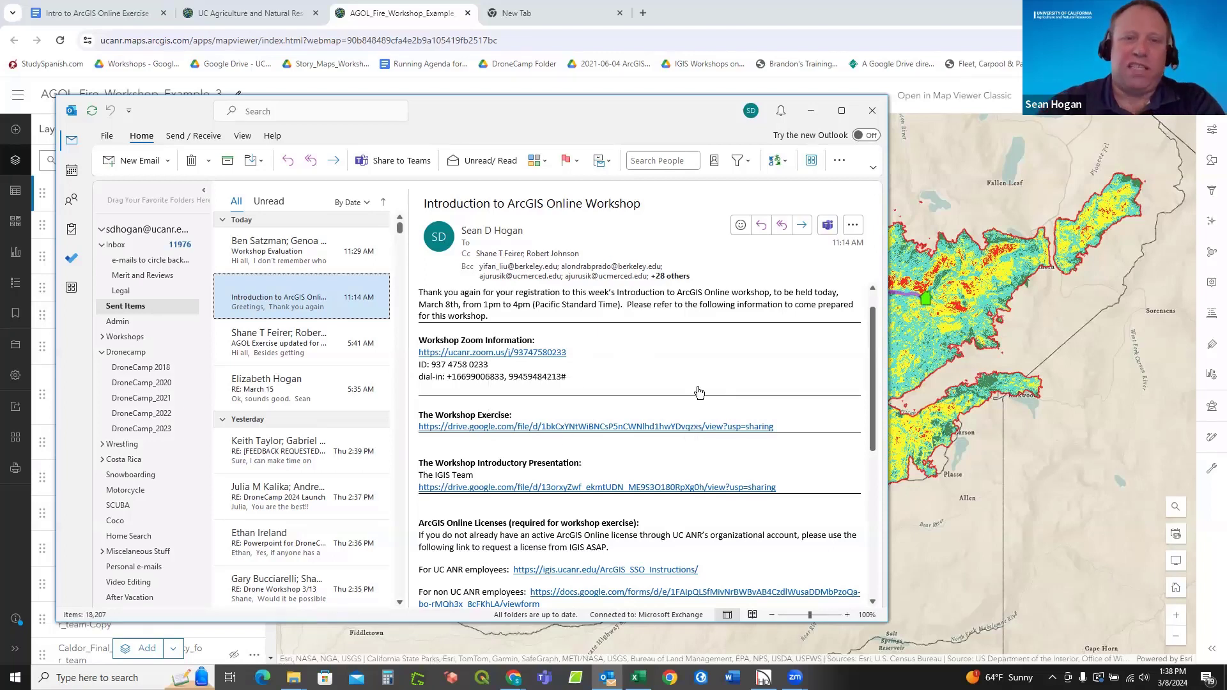
left_click(872, 110)
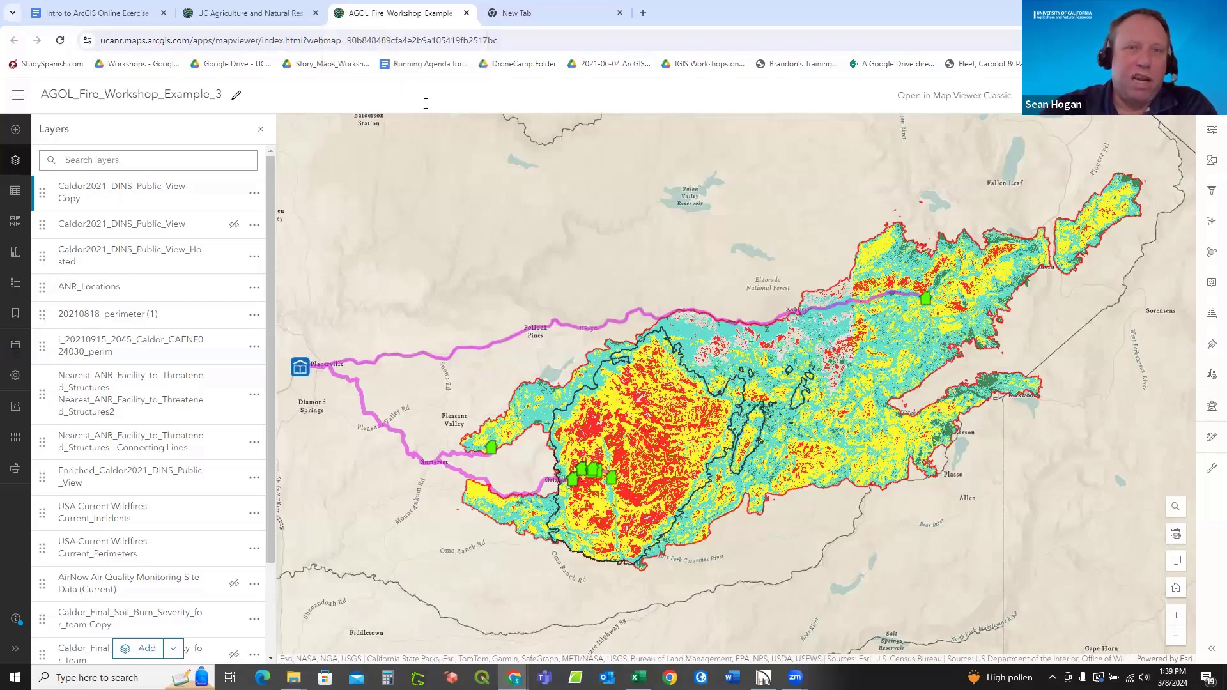
Detach the AGOL_Fire_Workshop_Example_3 map into its own browser window, and move and enlarge that window.
left_click_drag(409, 13, 505, 32)
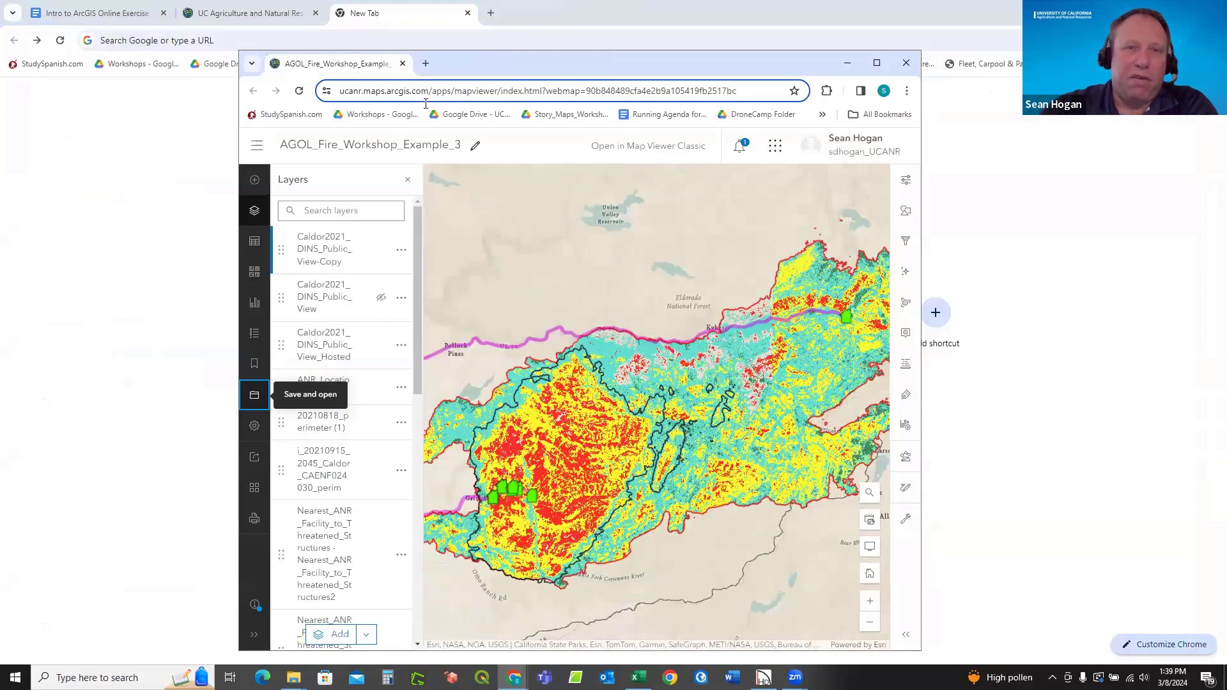
left_click_drag(486, 63, 509, 28)
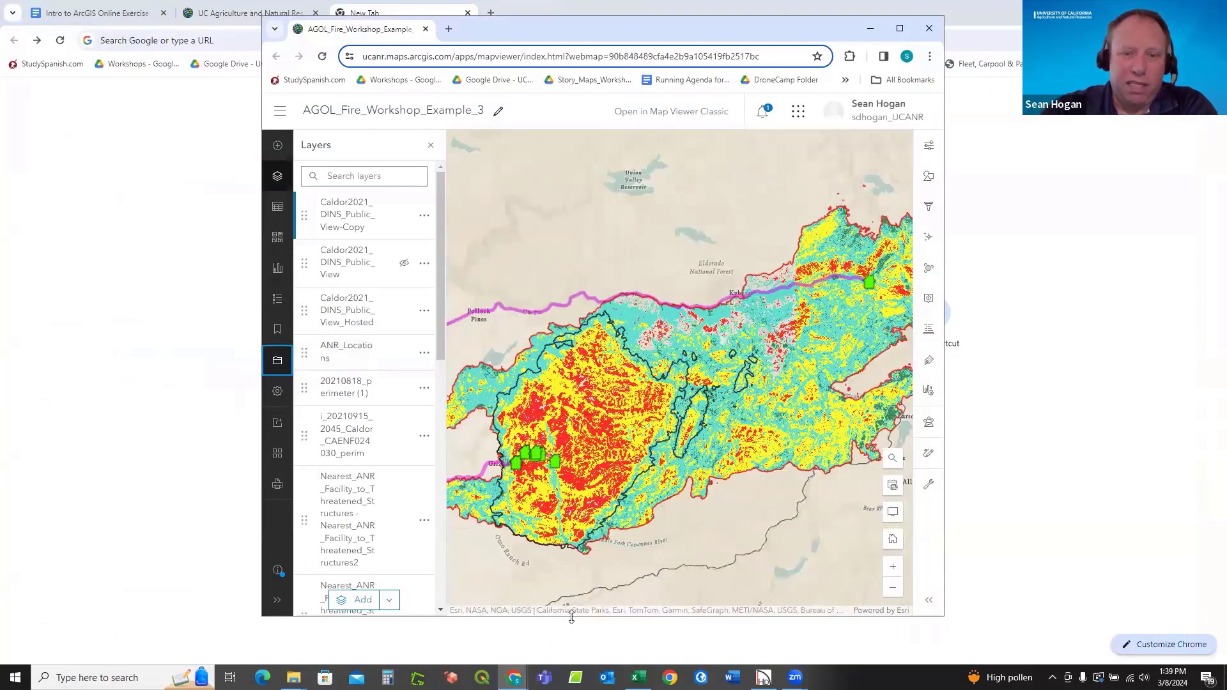
left_click_drag(572, 617, 571, 648)
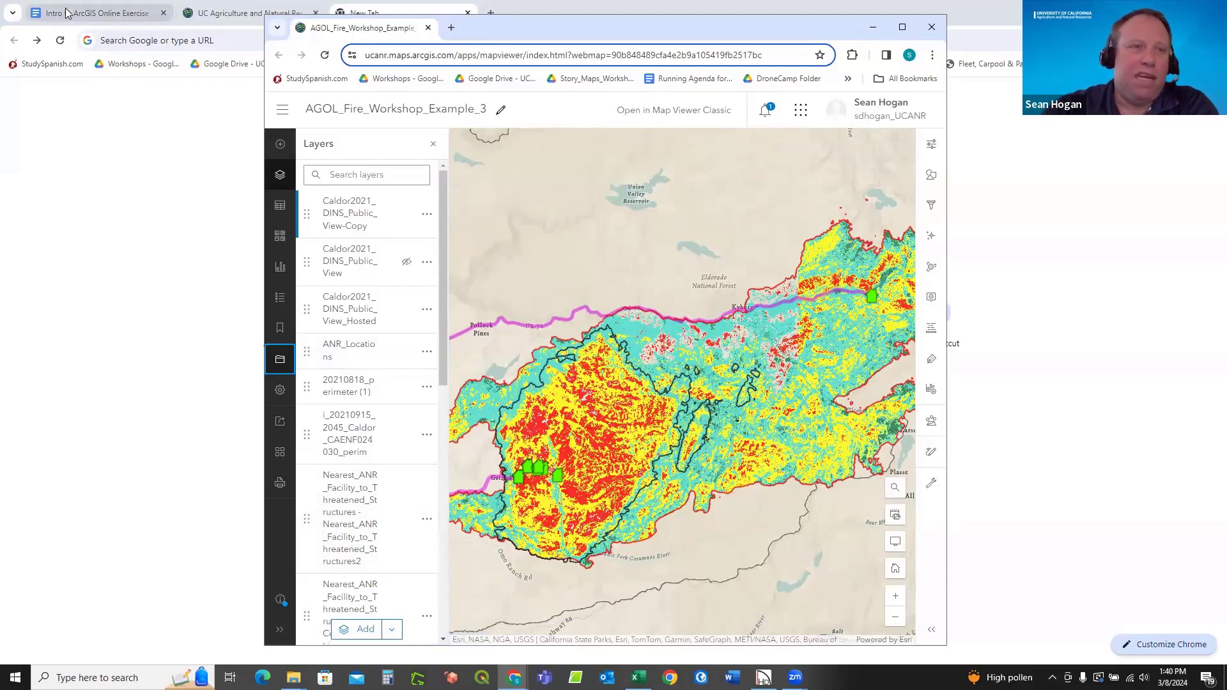
Reduce the "Intro to ArcGIS Online Exercise" document window from full screen and arrange it overlapping the map window so both are reachable.
left_click(85, 23)
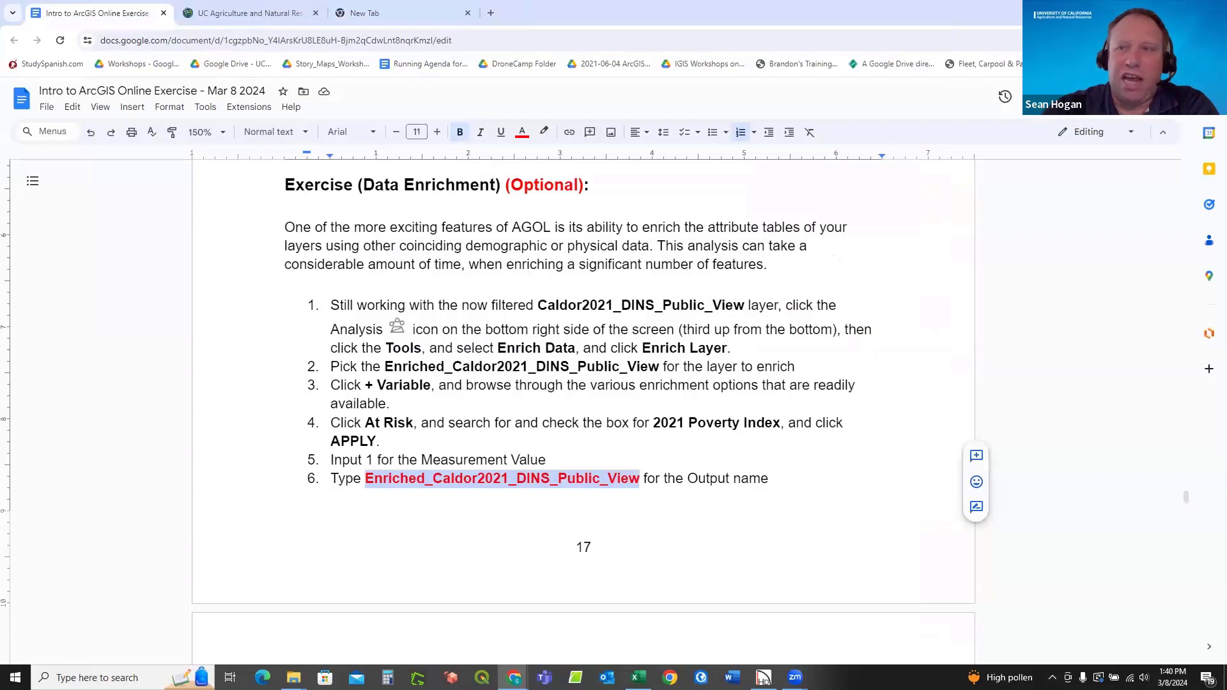
double_click(705, 12)
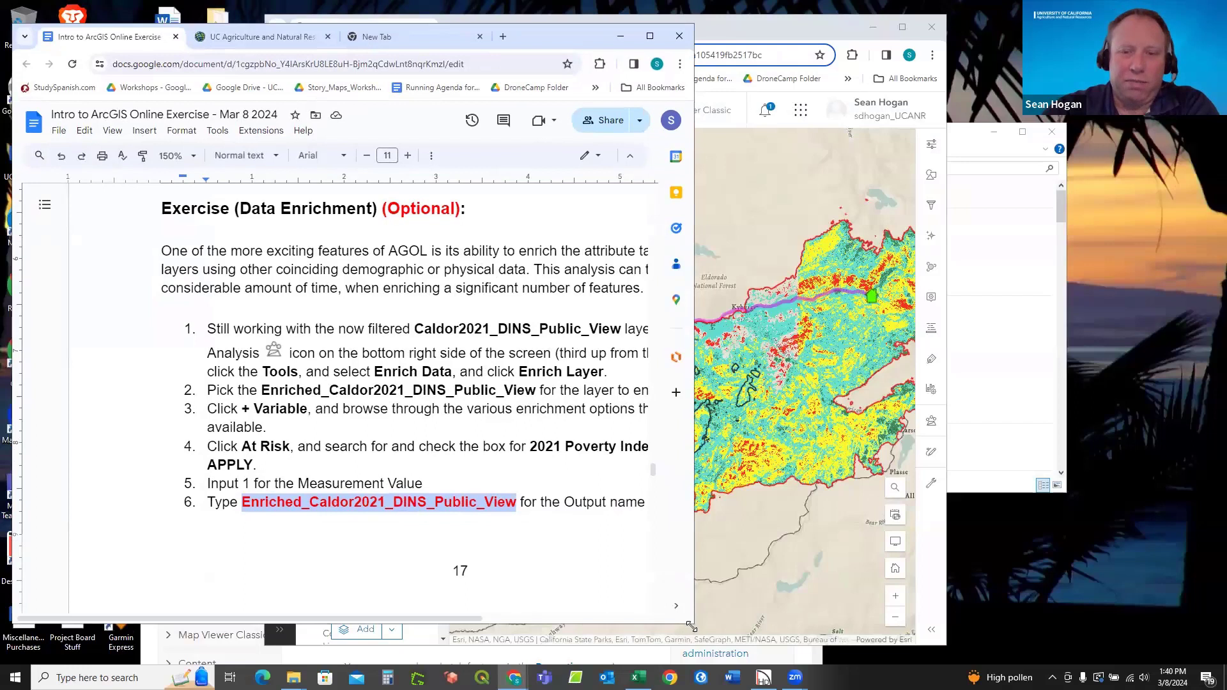
left_click_drag(690, 623, 692, 633)
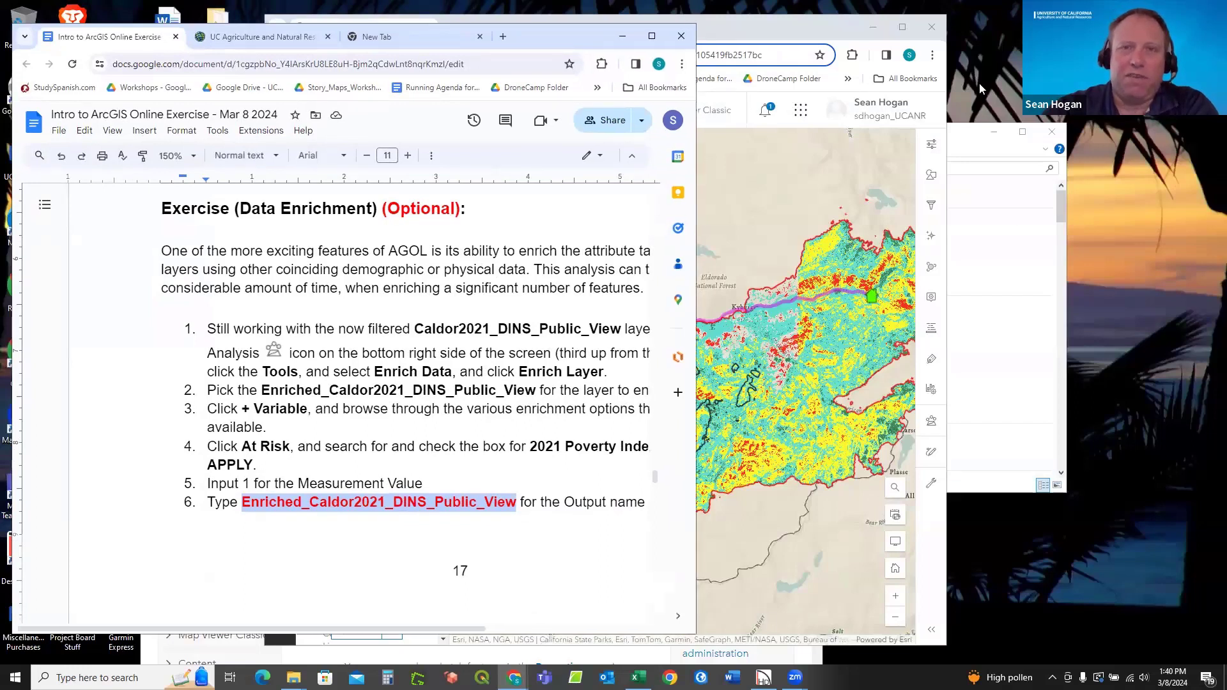
left_click(791, 19)
left_click_drag(541, 22, 562, 8)
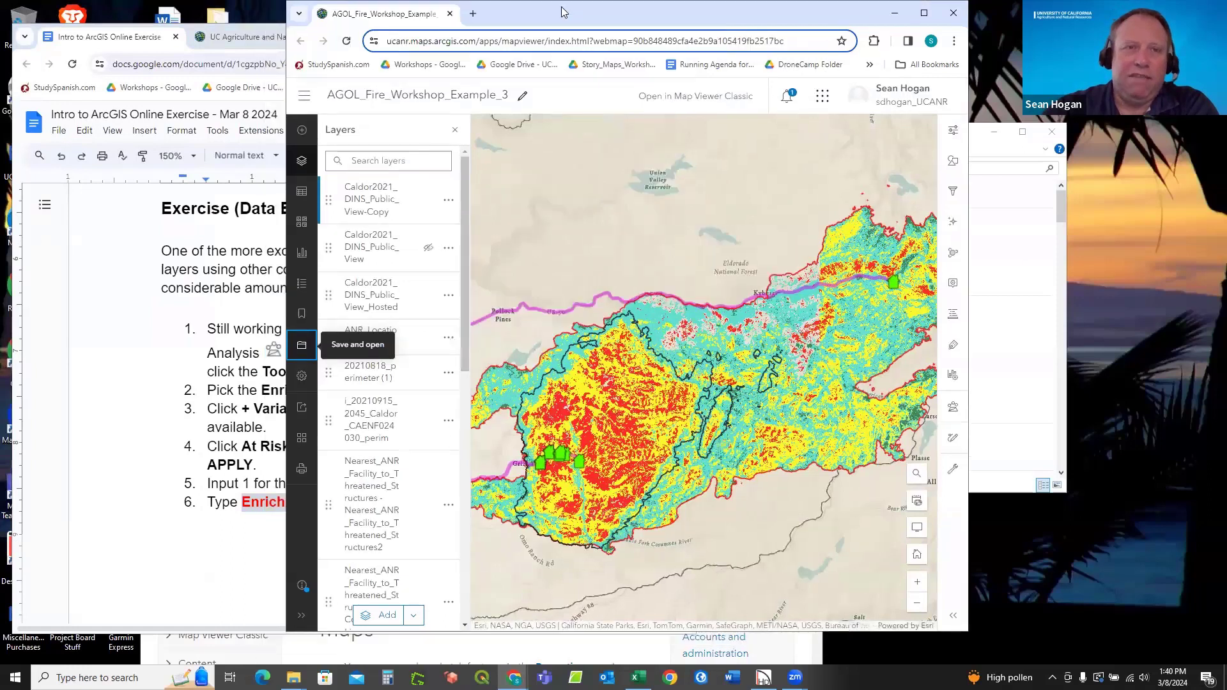
left_click(81, 37)
left_click(611, 12)
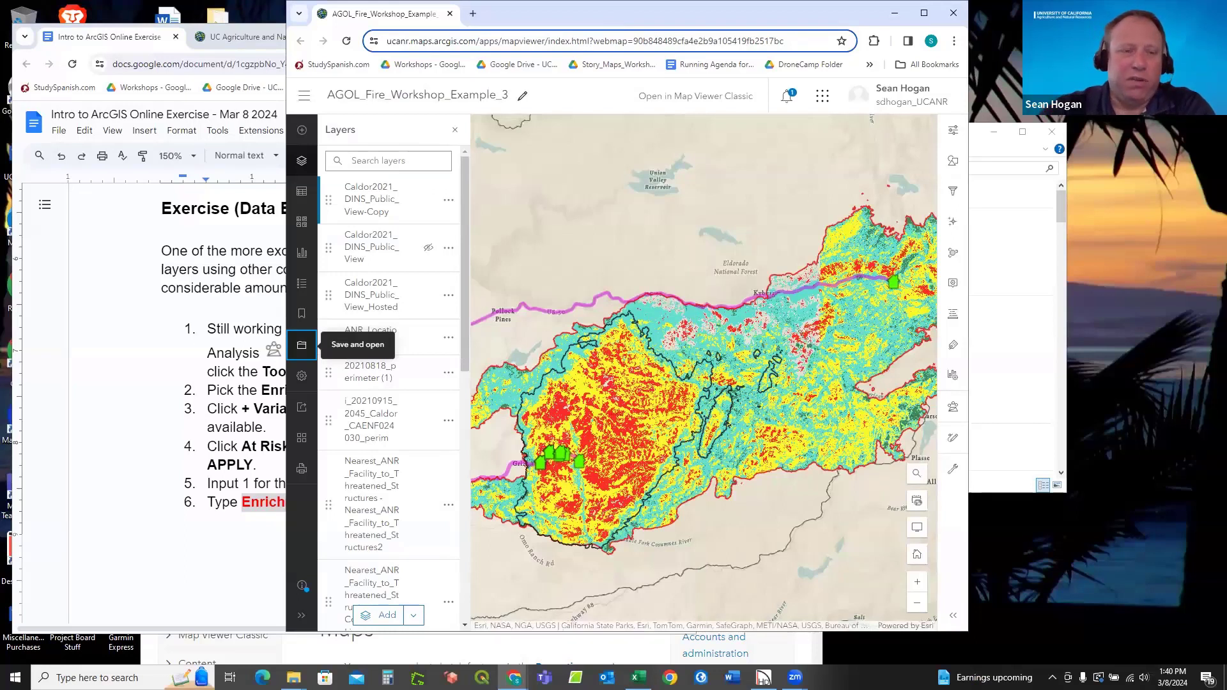
Return to the exercise document's "Information Only" section, widen its window, and read on to the Gallery description.
left_click(118, 232)
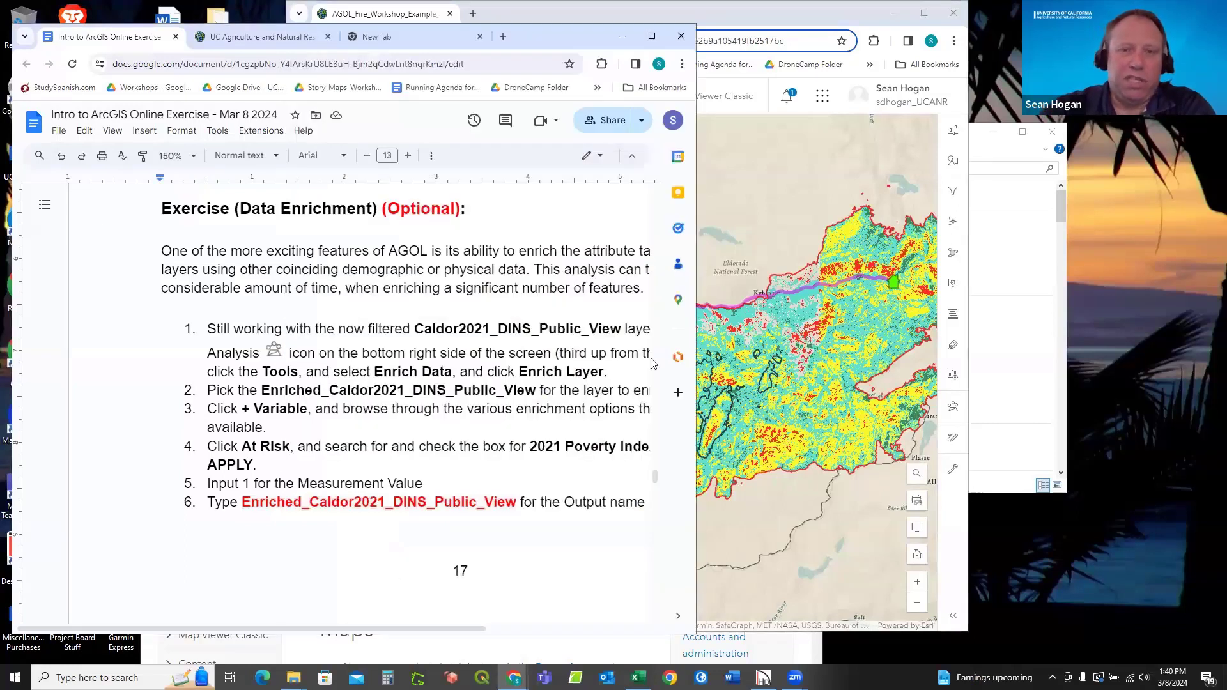
left_click_drag(655, 472, 672, 248)
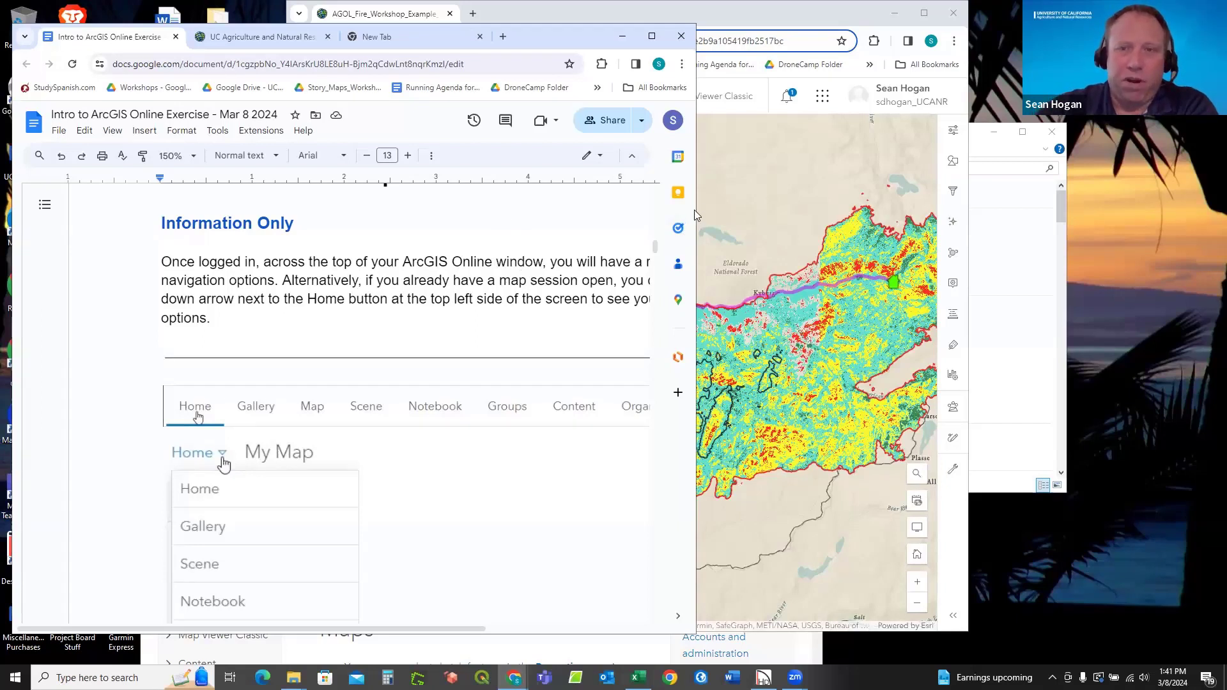
left_click_drag(697, 207, 726, 209)
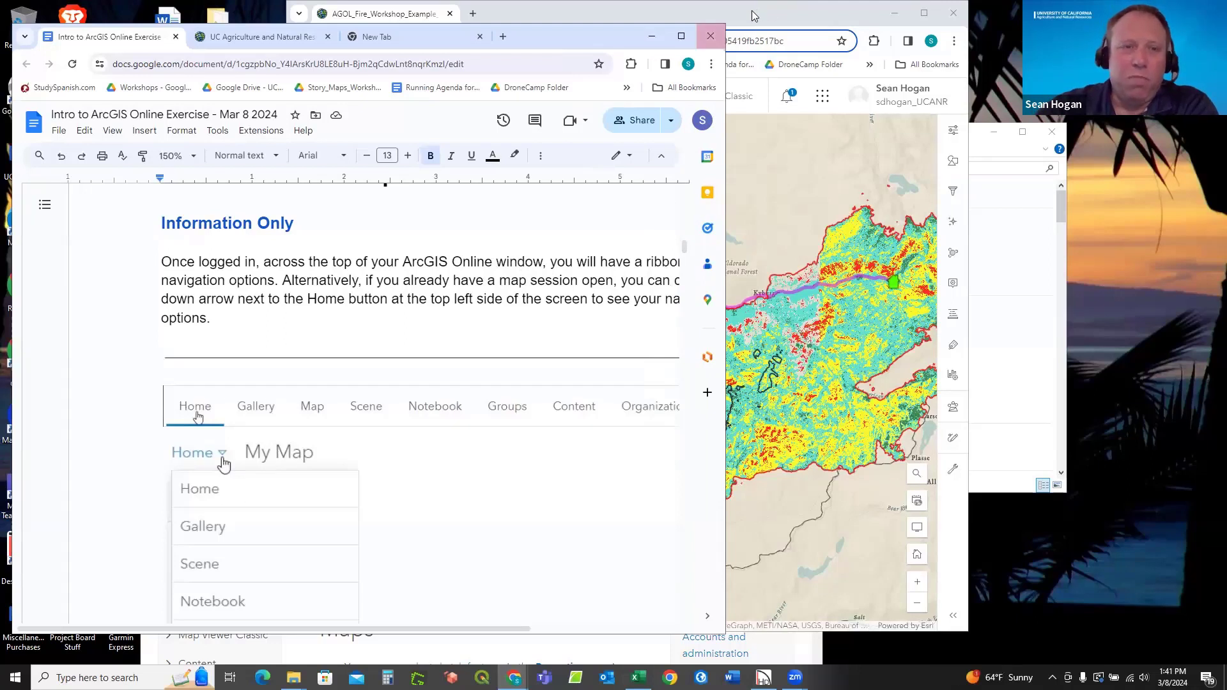
scroll(360, 315, "down", 10)
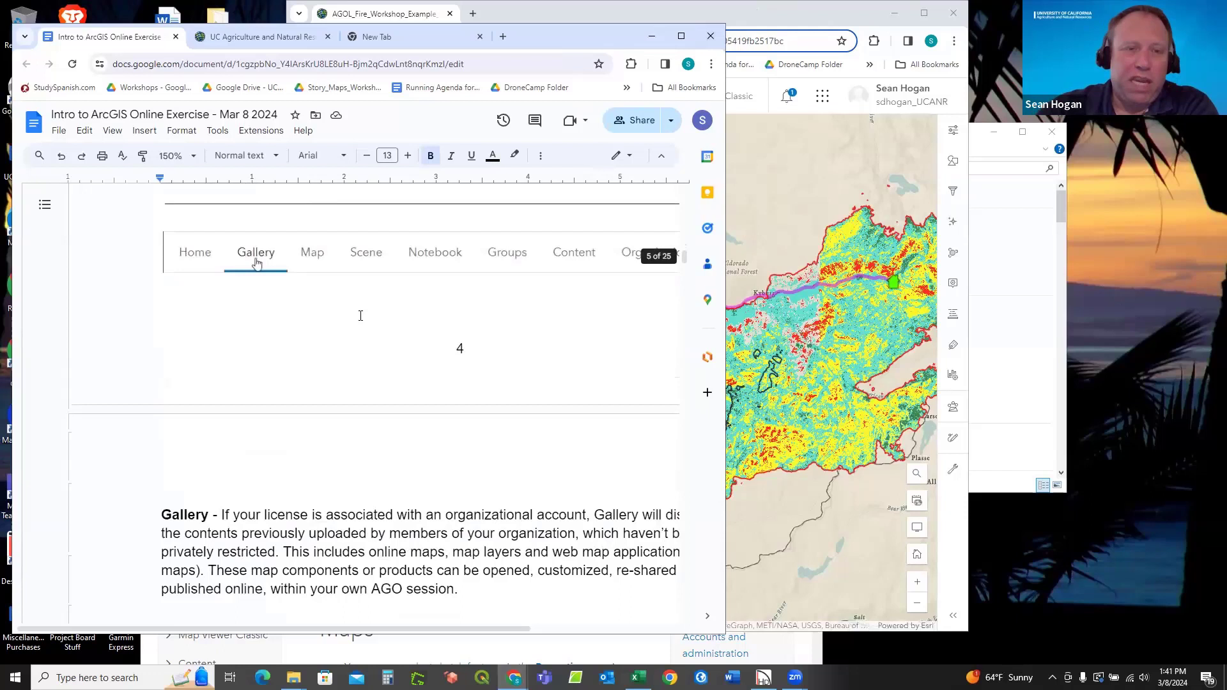
scroll(361, 316, "down", 1)
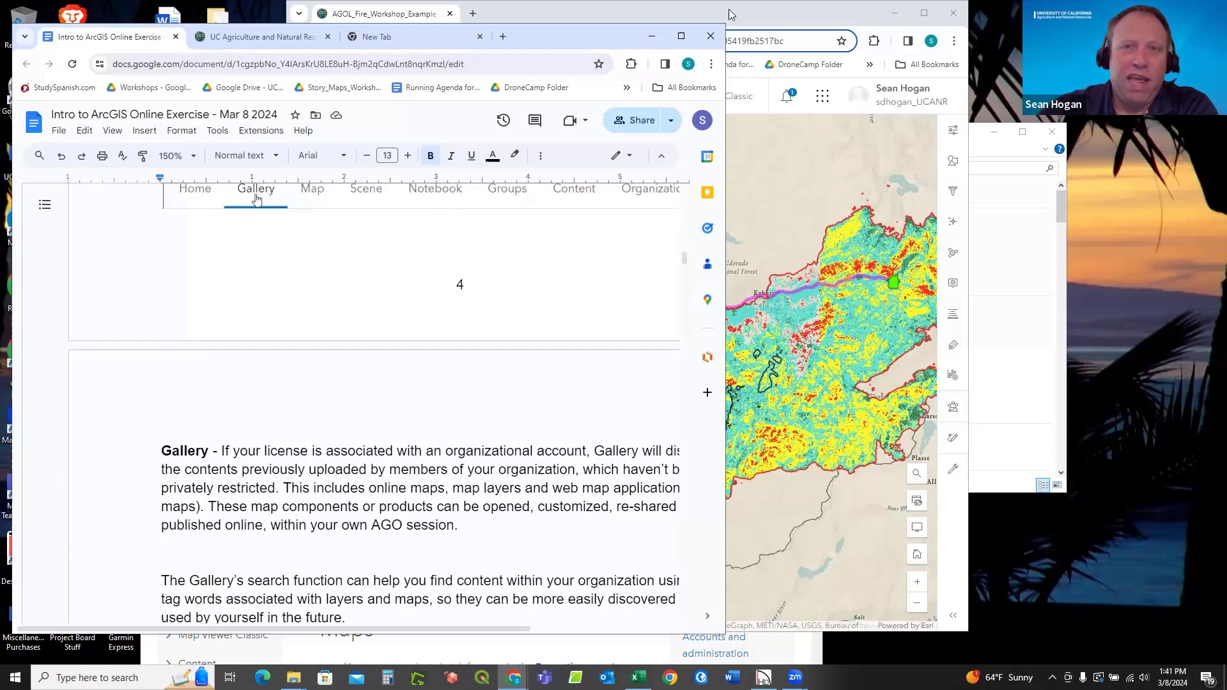
Widen the fire workshop map window and bring up the UC Agriculture and Natural Resources home page in the exercise document's window.
left_click(705, 14)
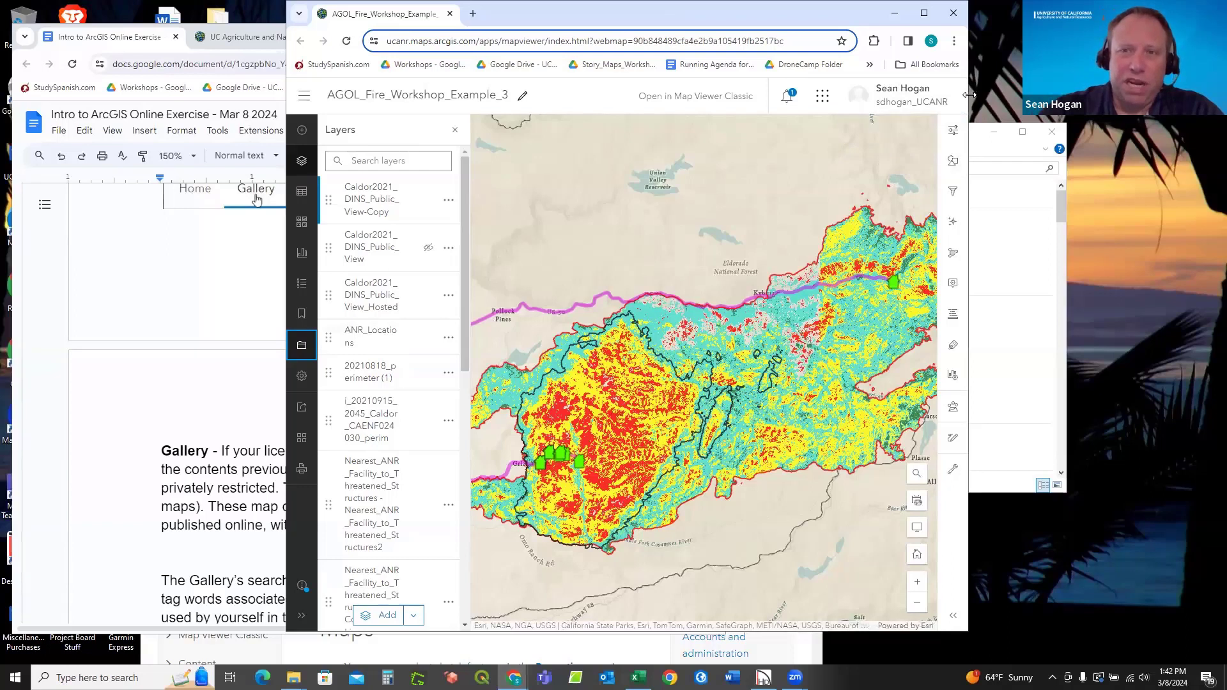
left_click_drag(970, 94, 1035, 95)
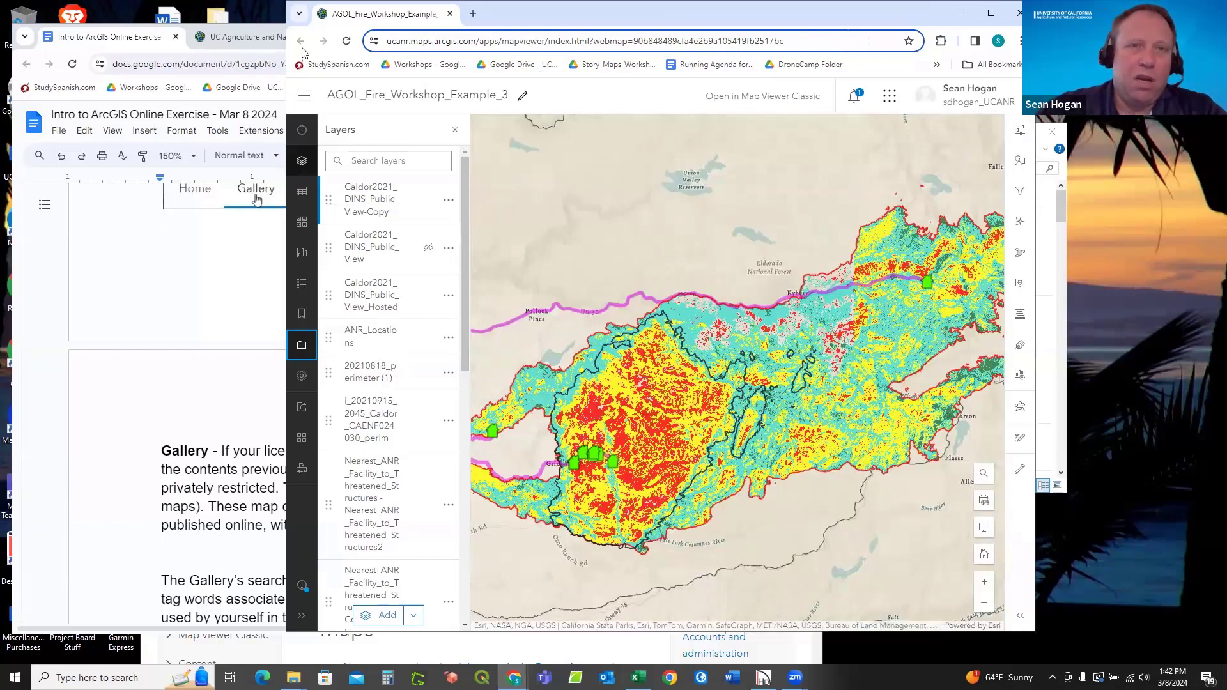
left_click(107, 228)
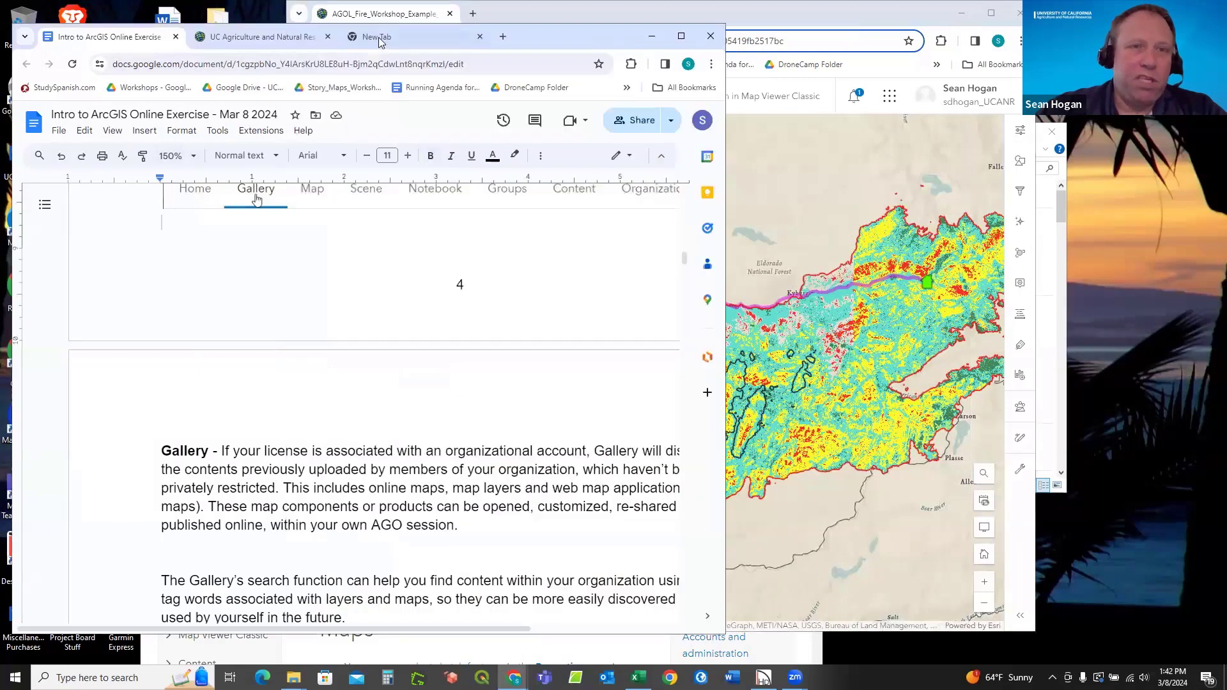
left_click(282, 36)
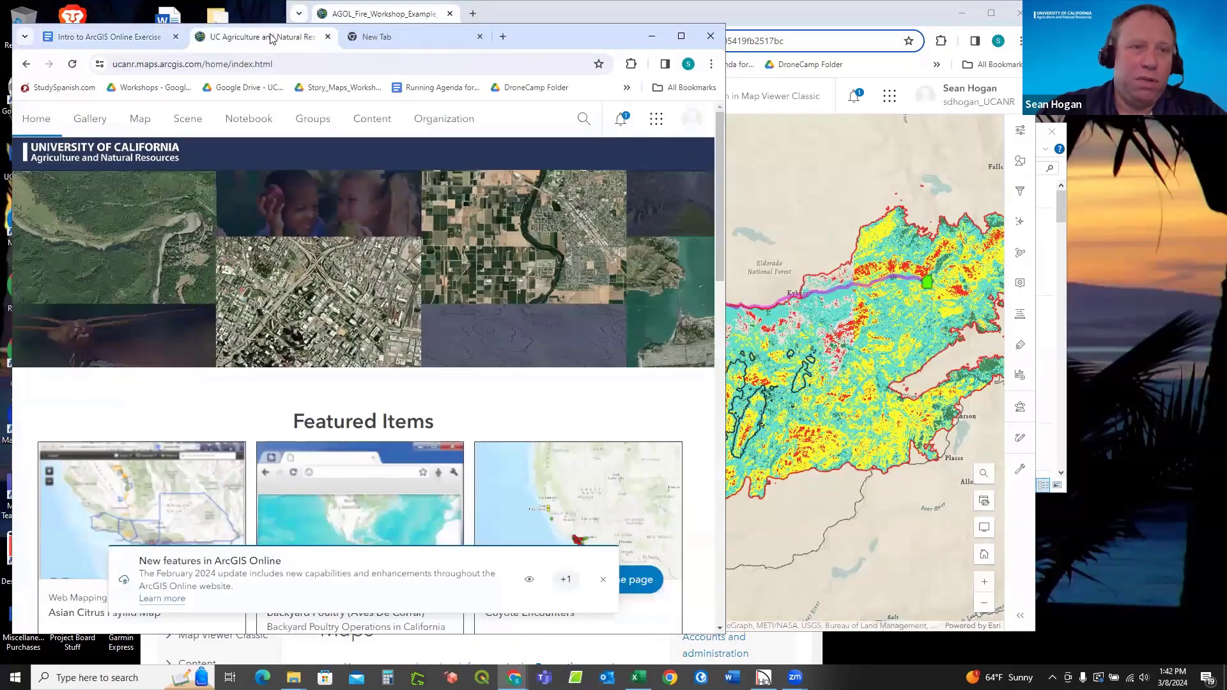
Search Google for "arcgis online login" in the empty tab, view the ArcGIS sign-in page, and close that tab.
left_click(396, 40)
left_click(158, 62)
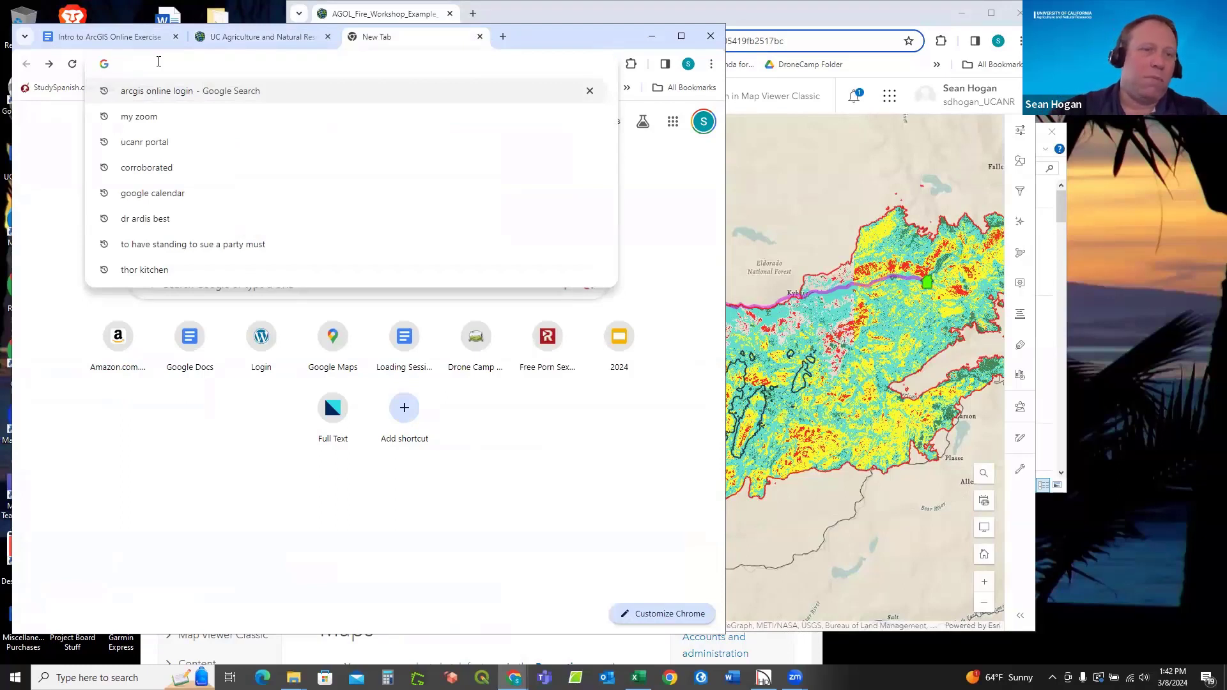
left_click(159, 91)
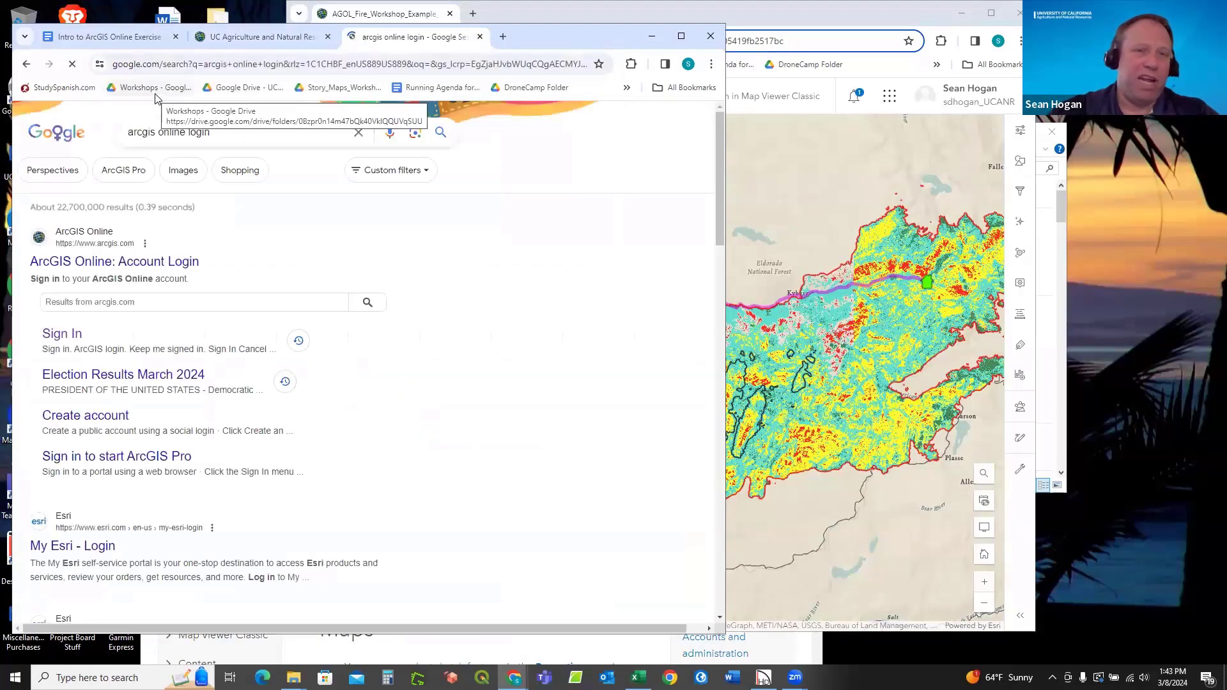
left_click(67, 339)
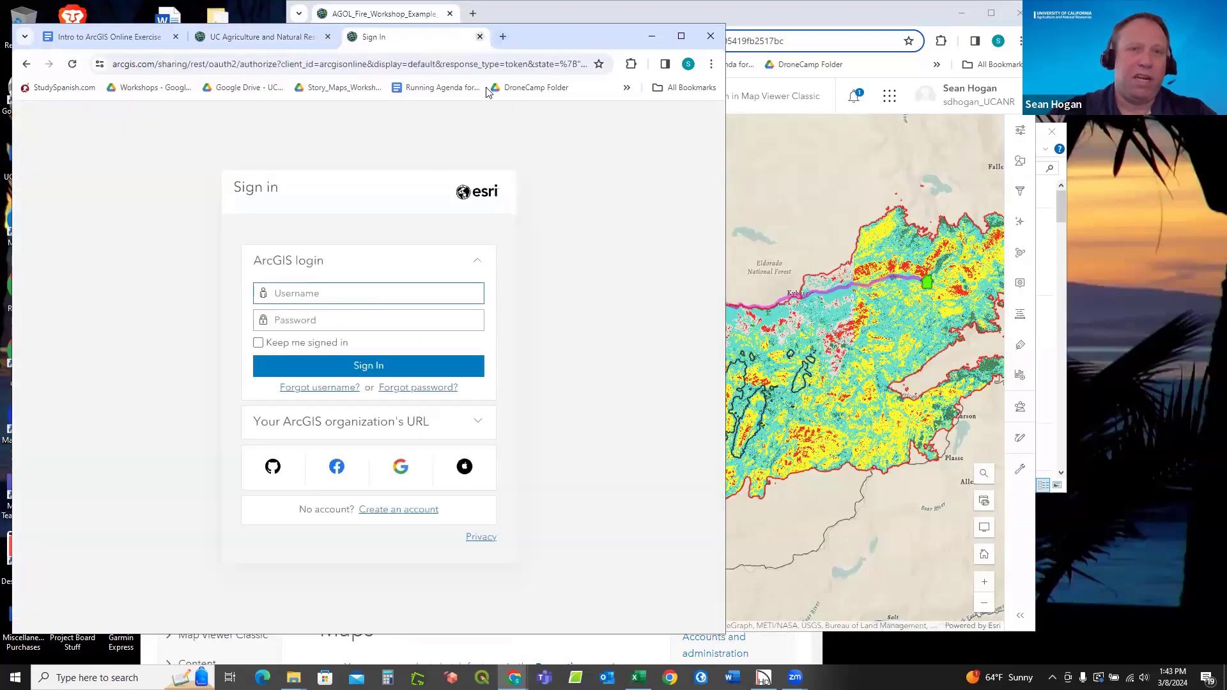
left_click(479, 37)
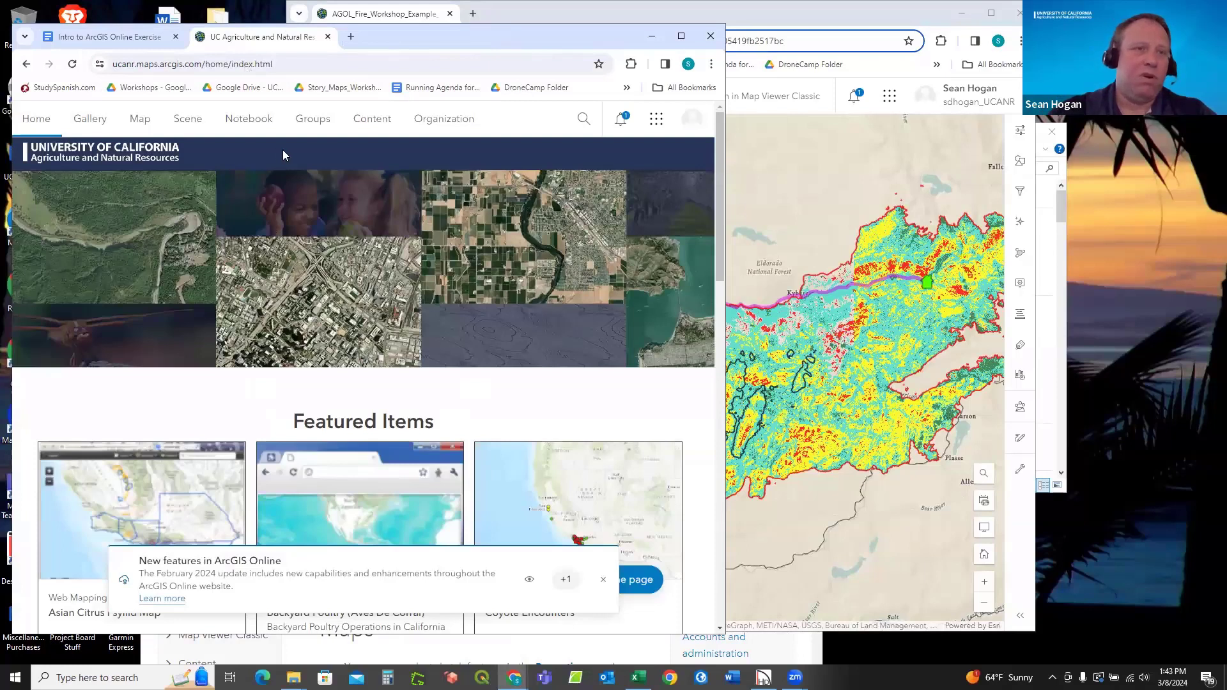
Move the UC Agriculture and Natural Resources home page into the map's browser window and open the organization's Gallery.
left_click_drag(228, 39, 778, 13)
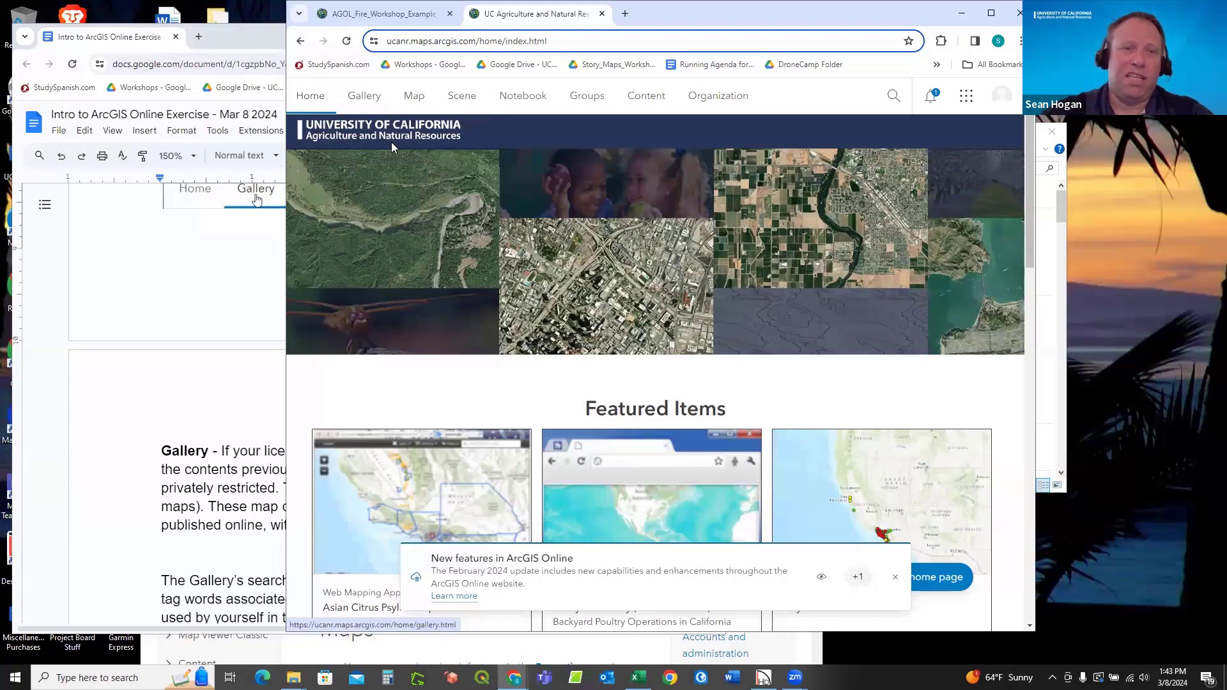
left_click(368, 101)
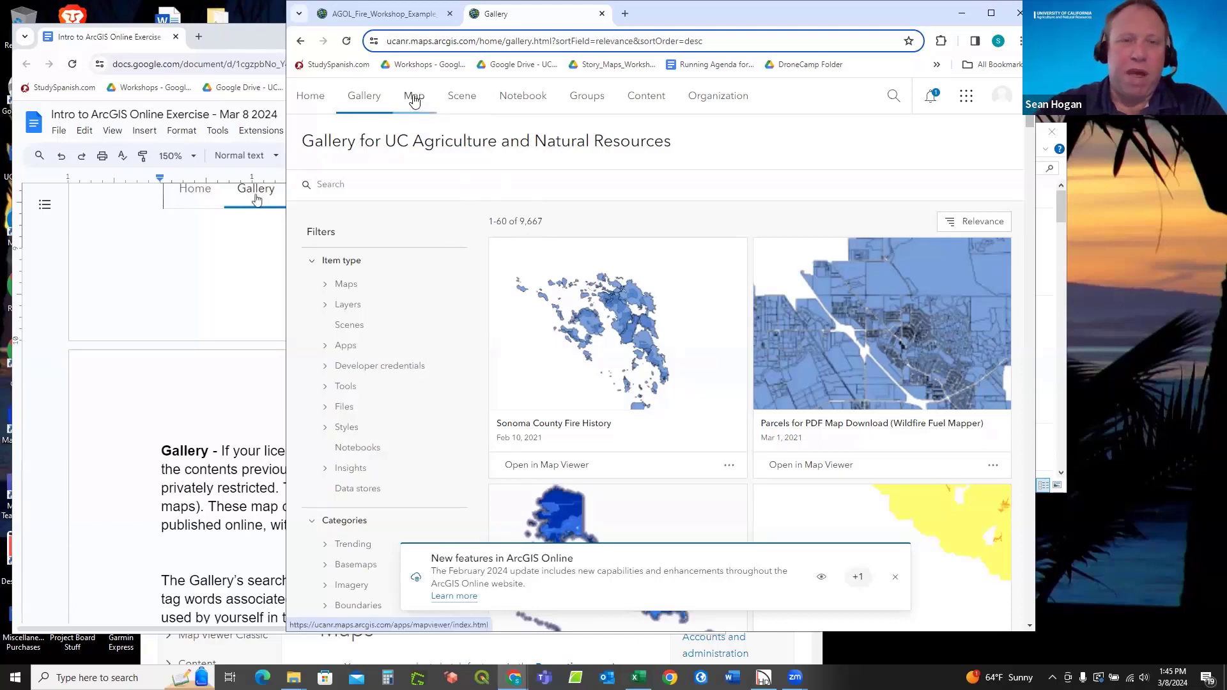
Launch Scene Viewer in the widened window and open the Dark Gray Canvas scene.
left_click(466, 104)
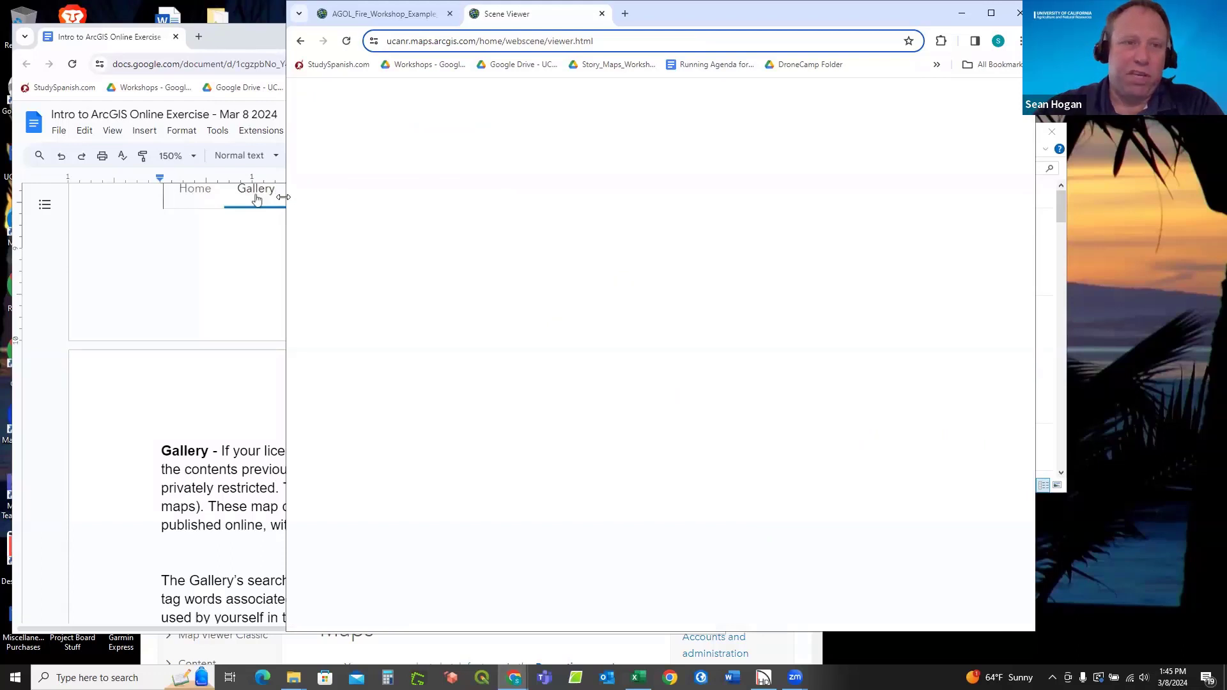
left_click_drag(283, 197, 111, 197)
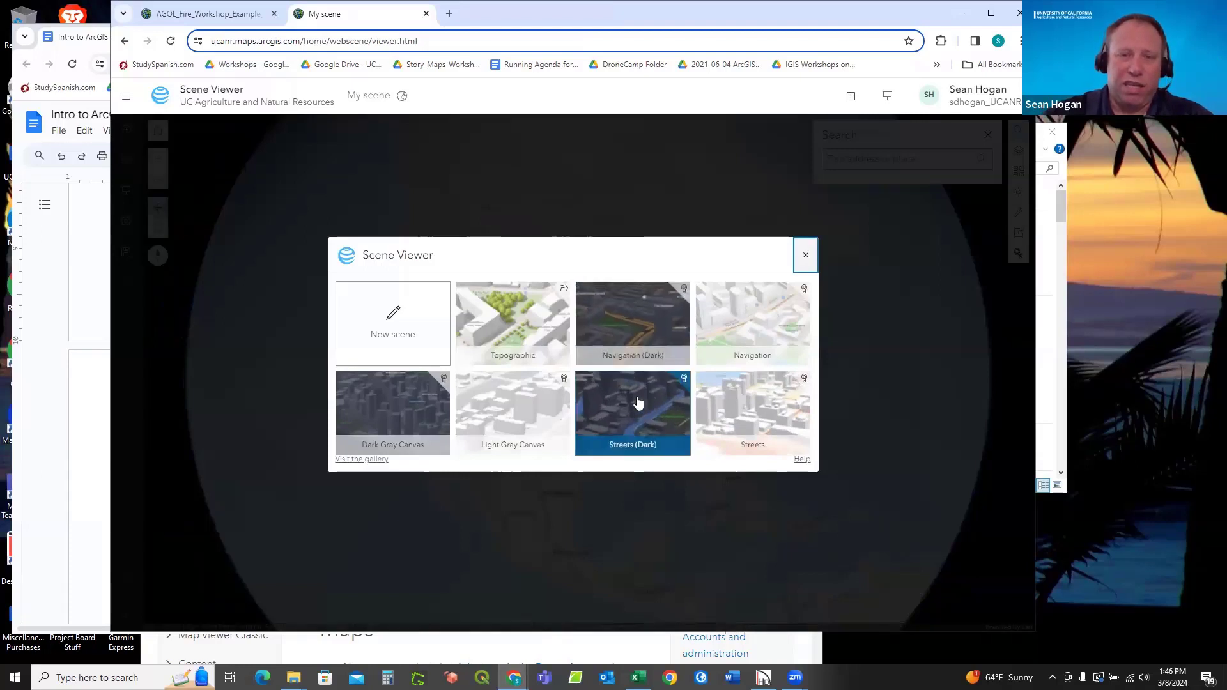
left_click(402, 396)
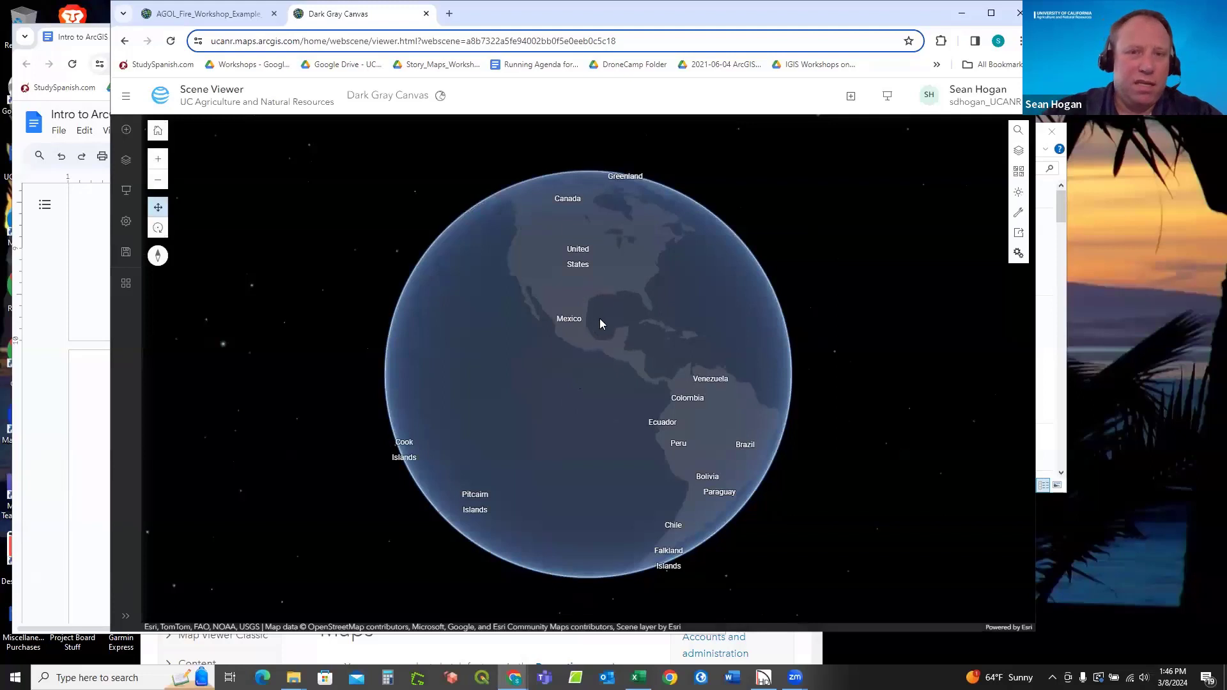
Explore the Dark Gray Canvas globe, moving in from Mexico to the southwestern United States around Arizona.
scroll(573, 316, "up", 5)
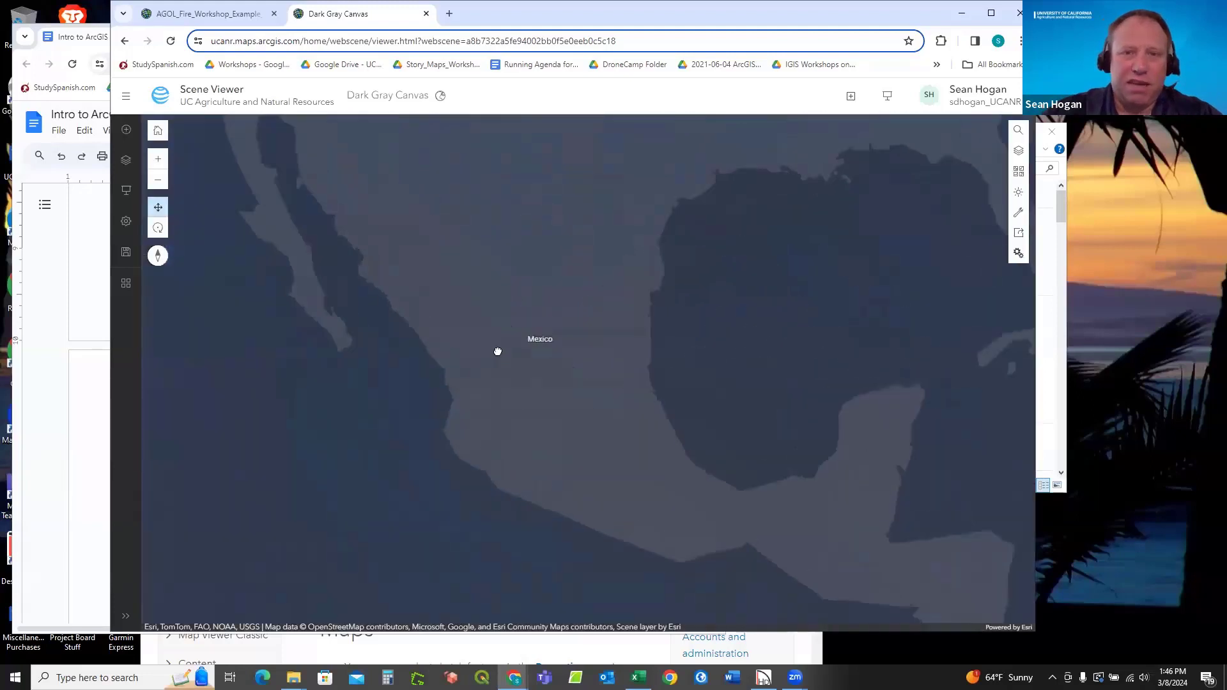
left_click_drag(558, 395, 570, 423)
left_click_drag(501, 231, 548, 355)
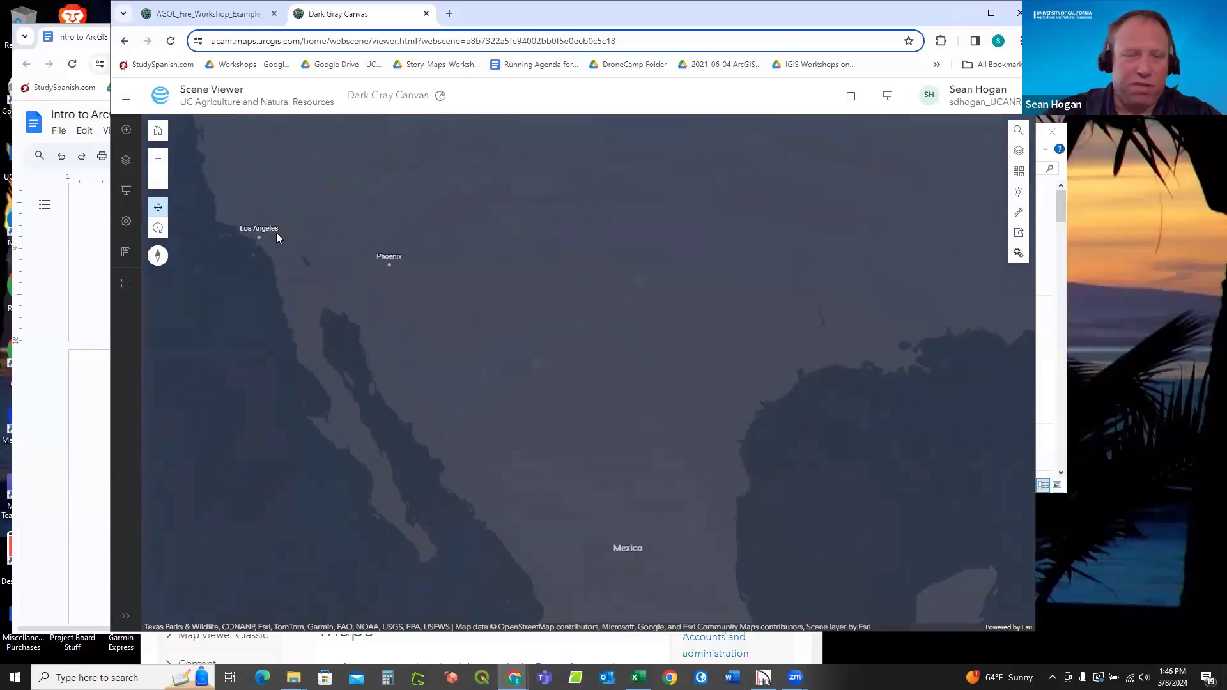
left_click_drag(276, 233, 341, 267)
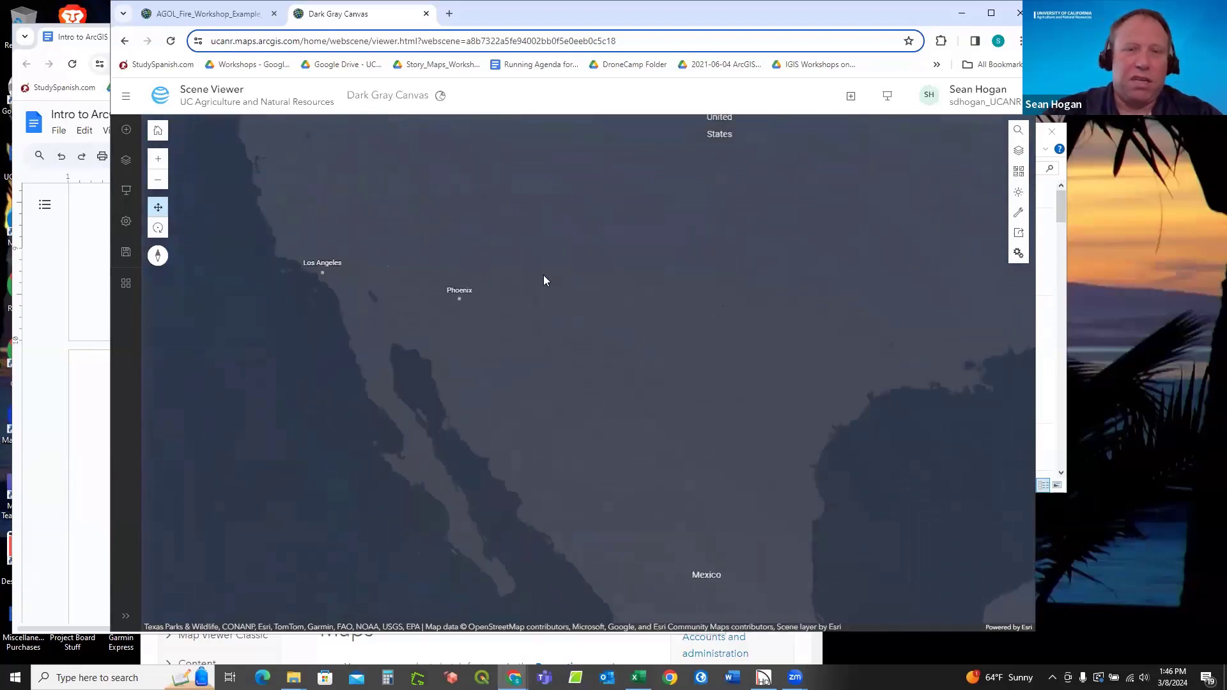
left_click_drag(544, 277, 624, 367)
left_click_drag(769, 350, 793, 403)
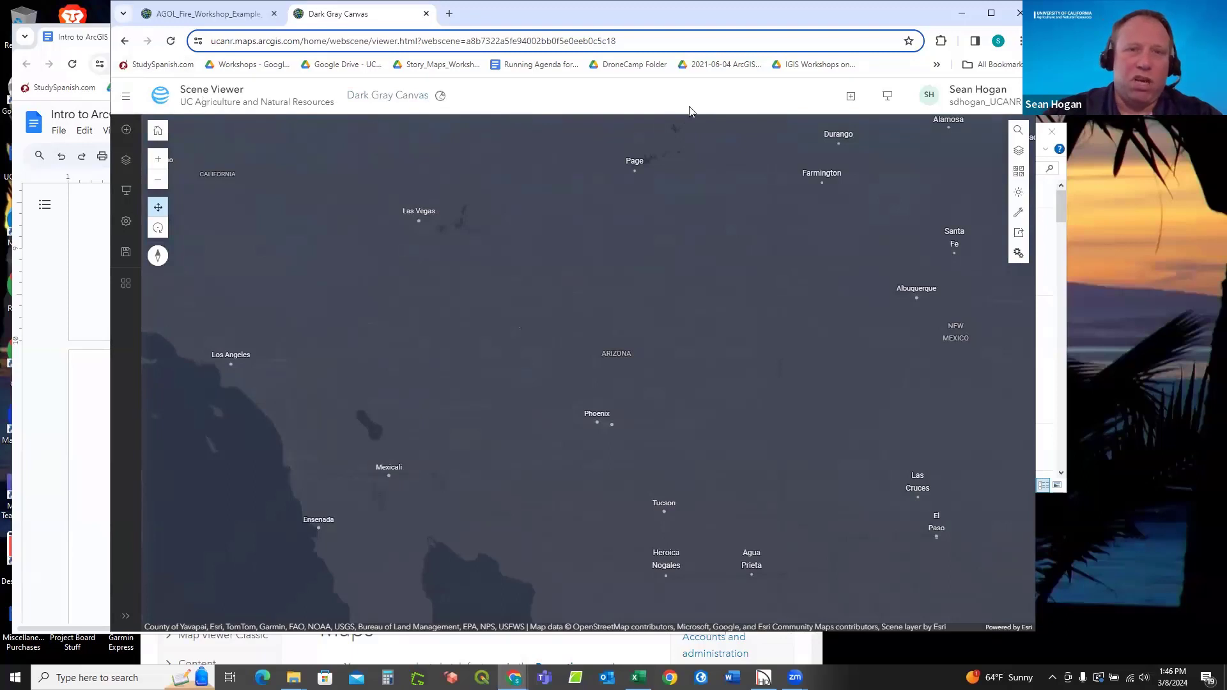
Open the Notebook section from Scene Viewer and examine the notebook types offered for a new notebook.
left_click(127, 99)
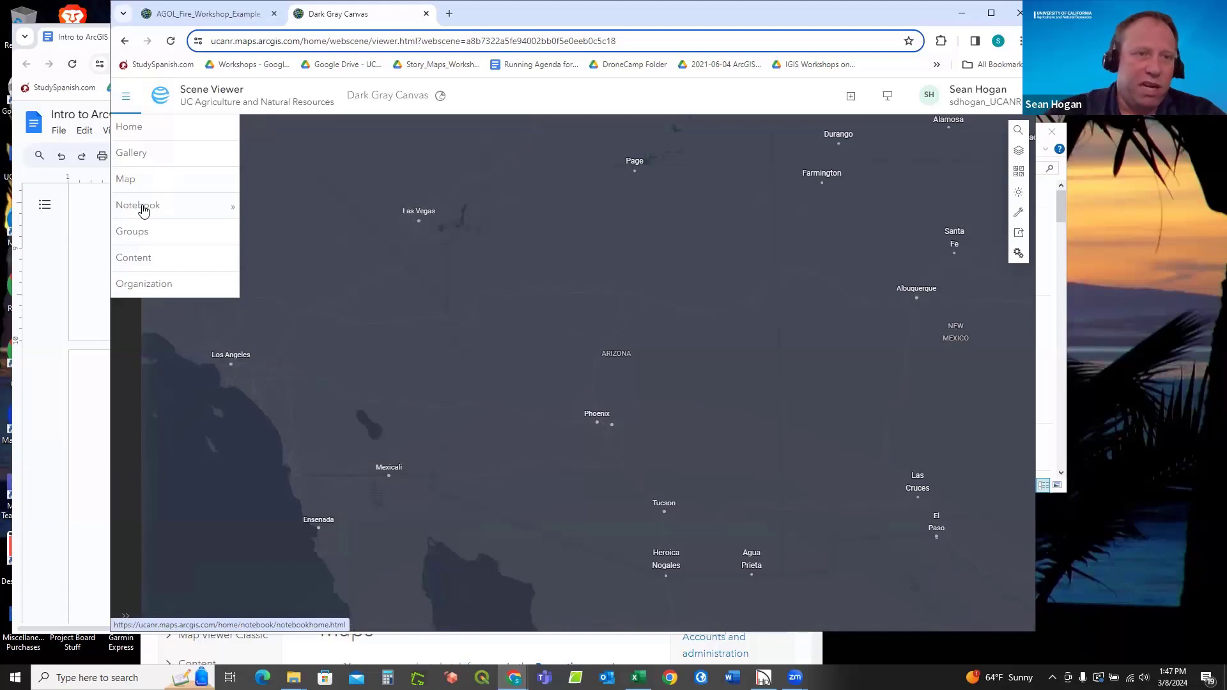
left_click(143, 211)
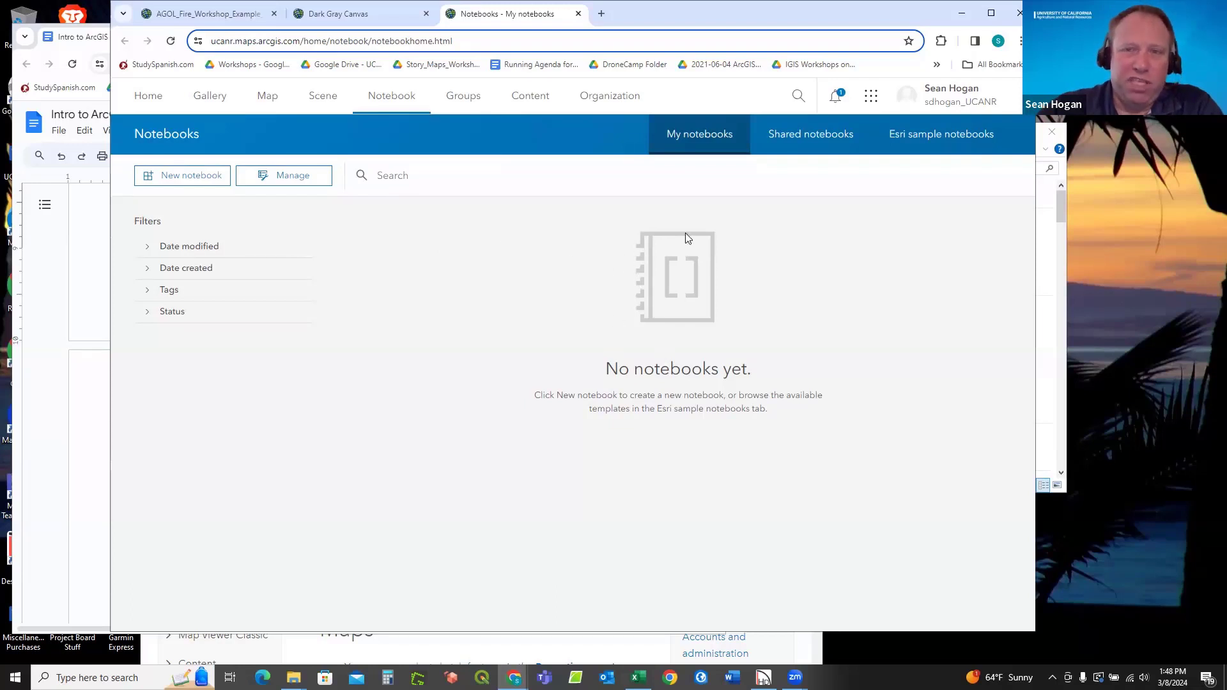
left_click(188, 177)
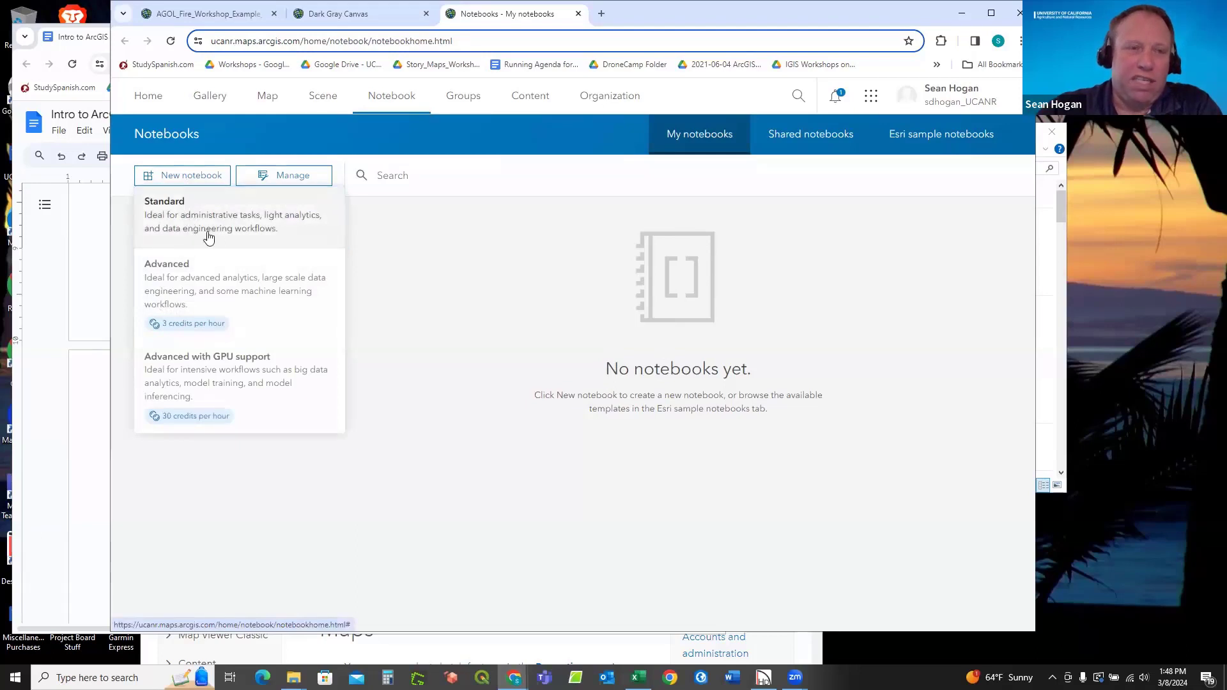
left_click(221, 249)
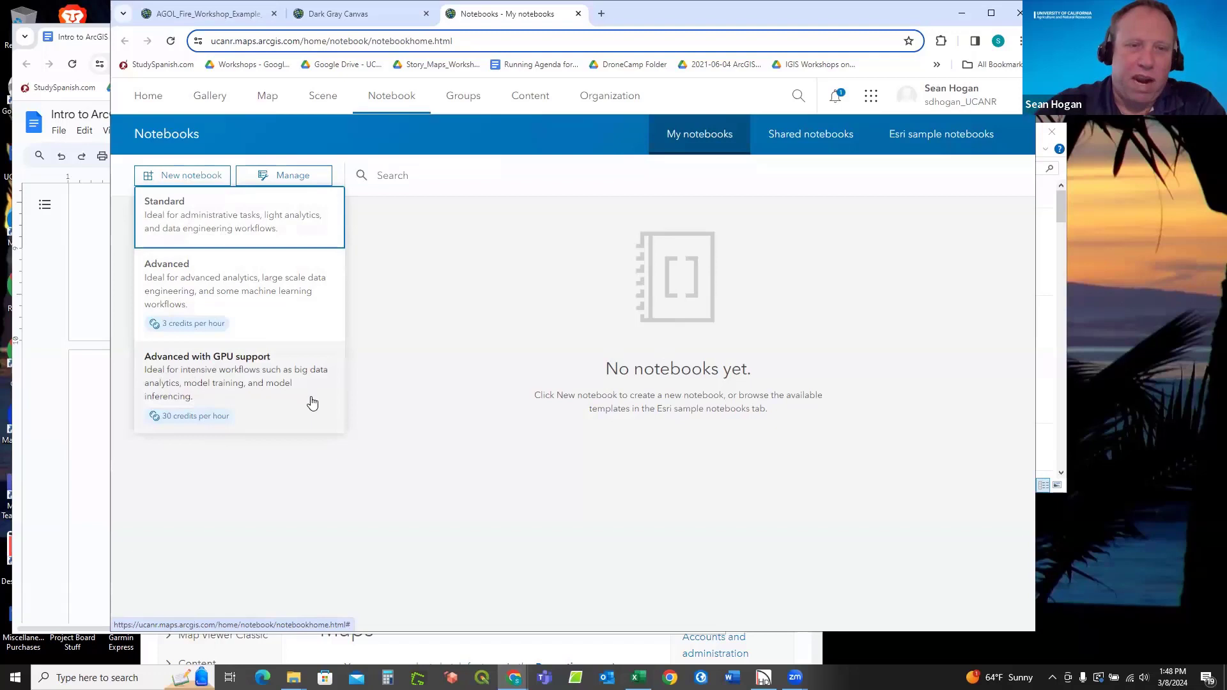
left_click(392, 232)
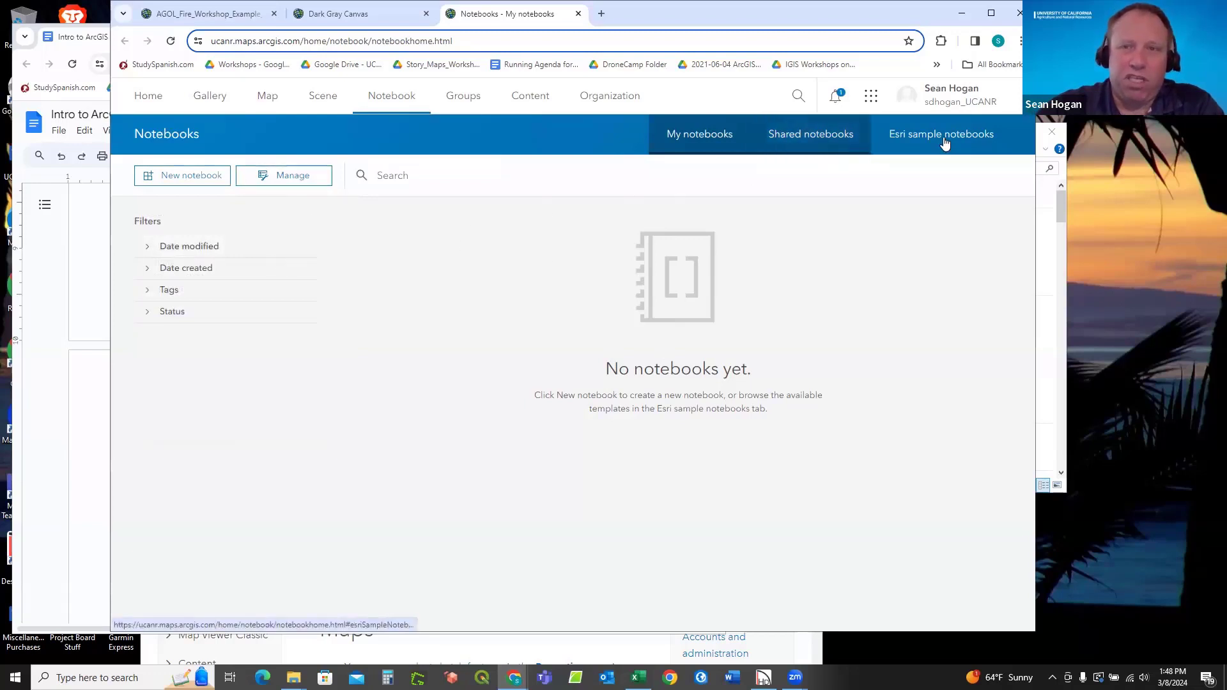
Open the Esri sample notebooks and look through the available samples.
left_click(978, 142)
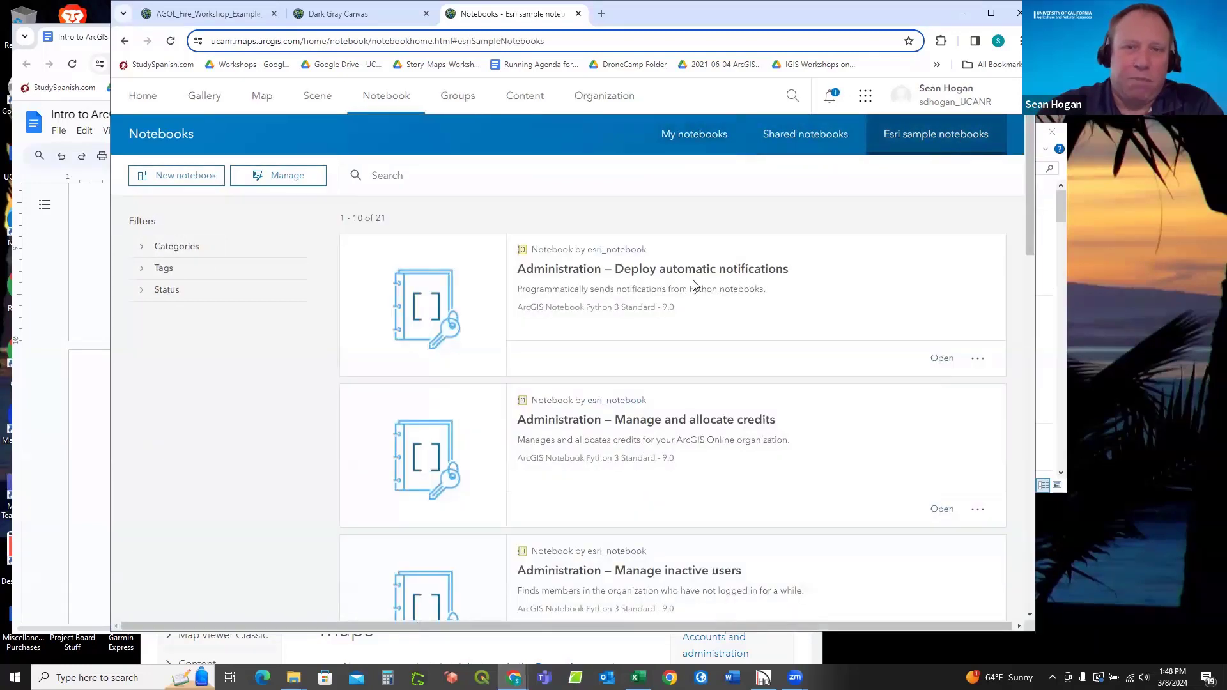
scroll(697, 388, "down", 2)
scroll(696, 387, "up", 3)
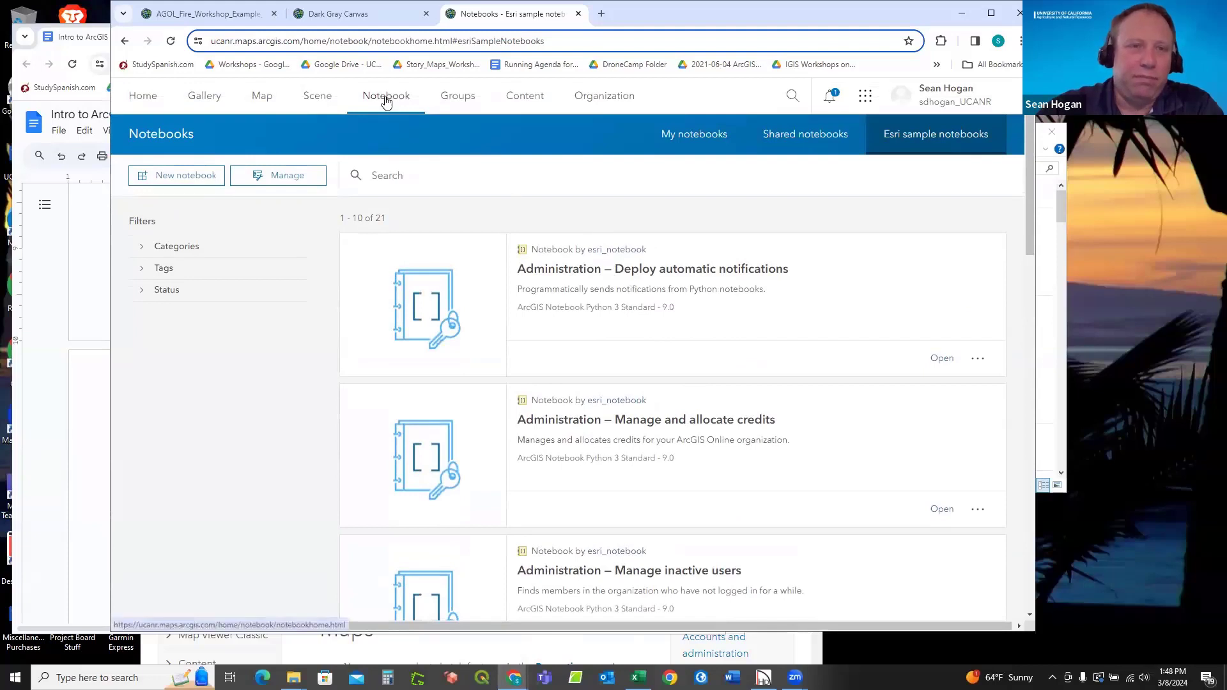
Open the Groups section and look through the list of my groups, returning to its beginning.
left_click(463, 100)
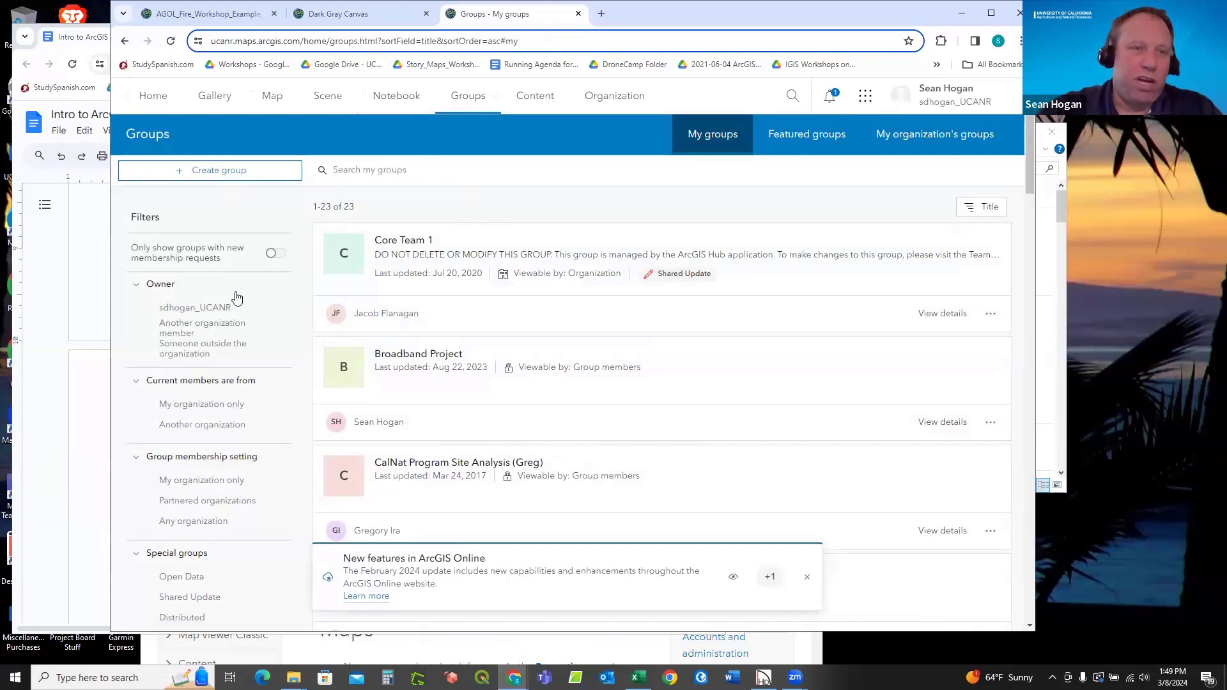
scroll(235, 249, "down", 3)
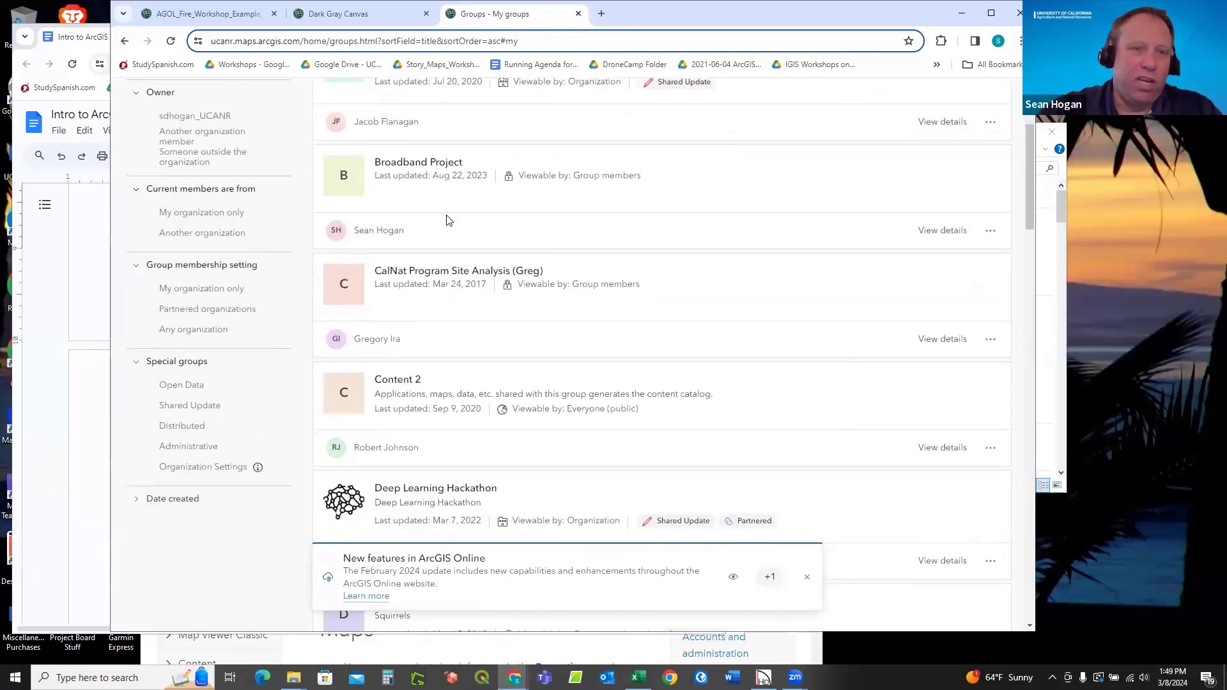
scroll(447, 220, "down", 2)
scroll(448, 220, "down", 2)
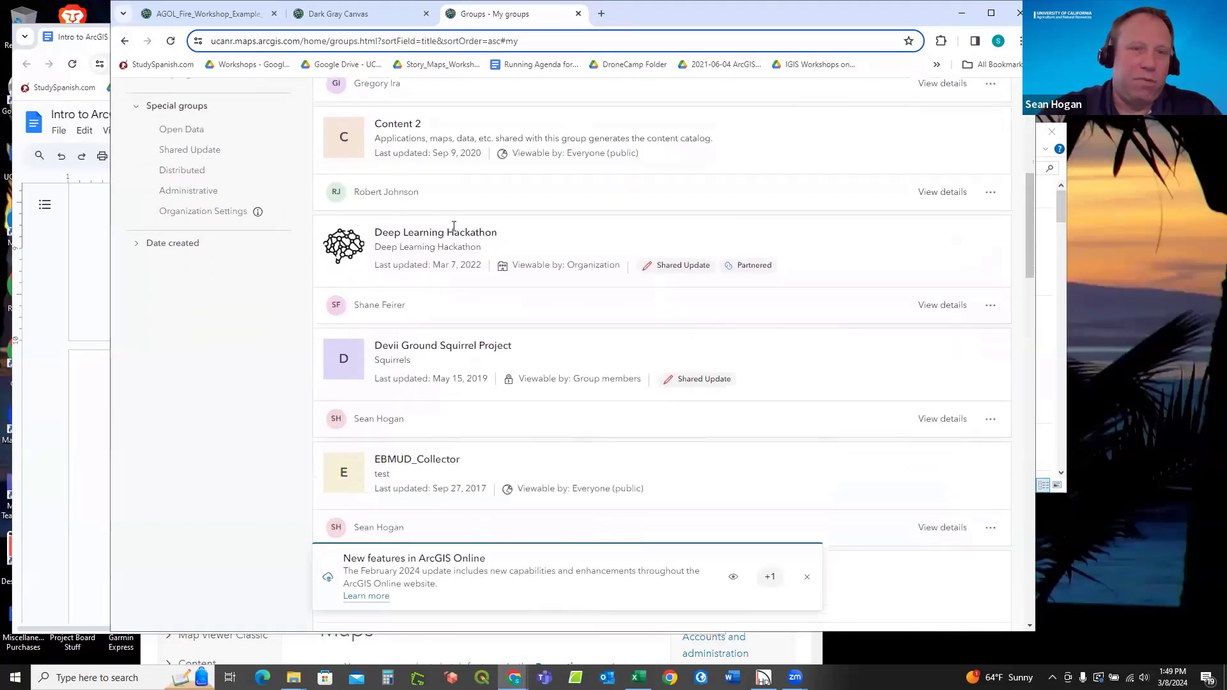
scroll(527, 255, "down", 2)
scroll(467, 264, "down", 2)
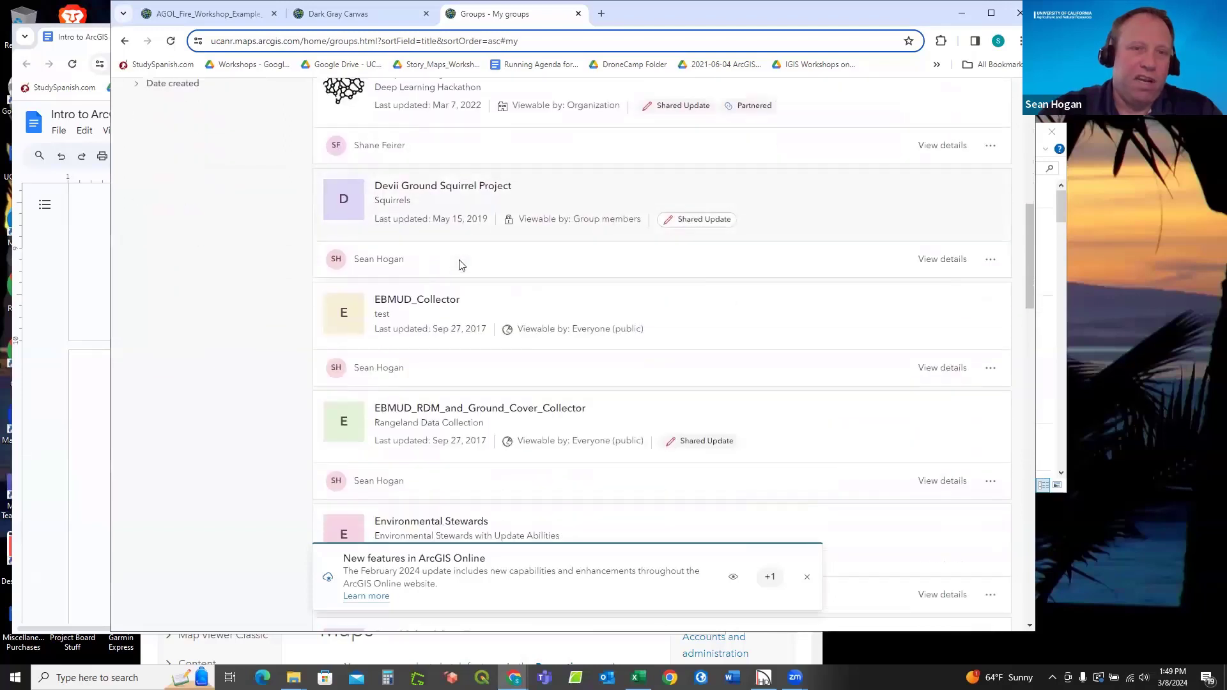
scroll(514, 237, "down", 1)
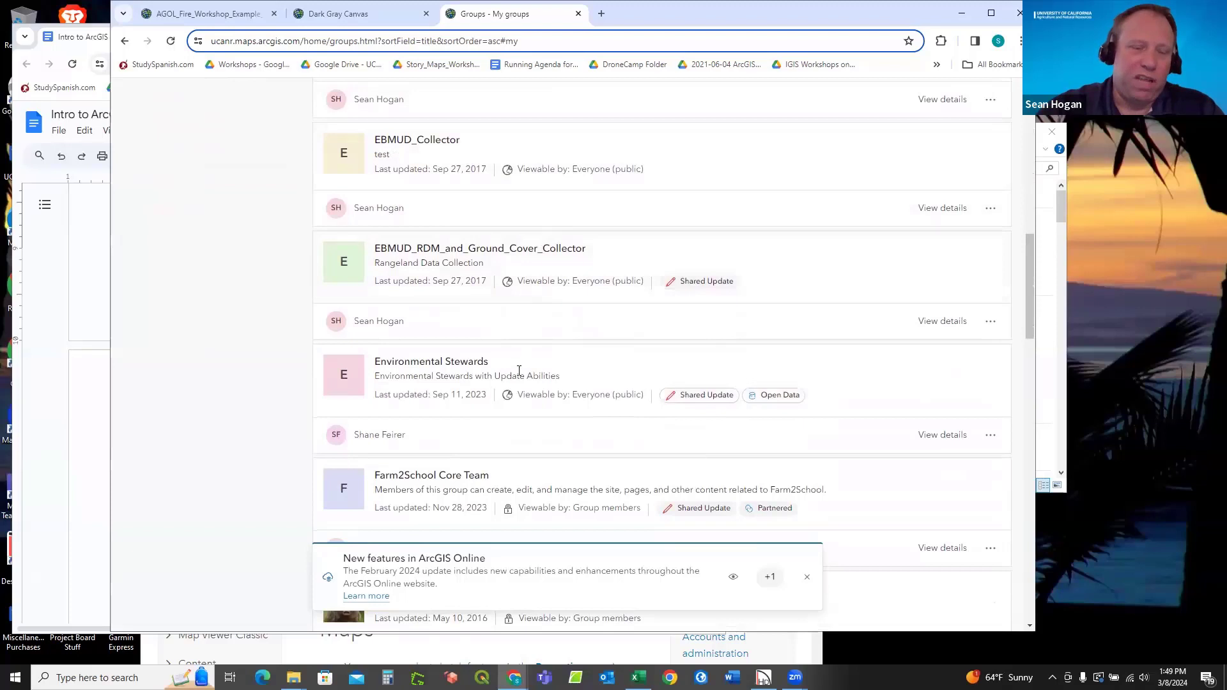
scroll(639, 337, "up", 12)
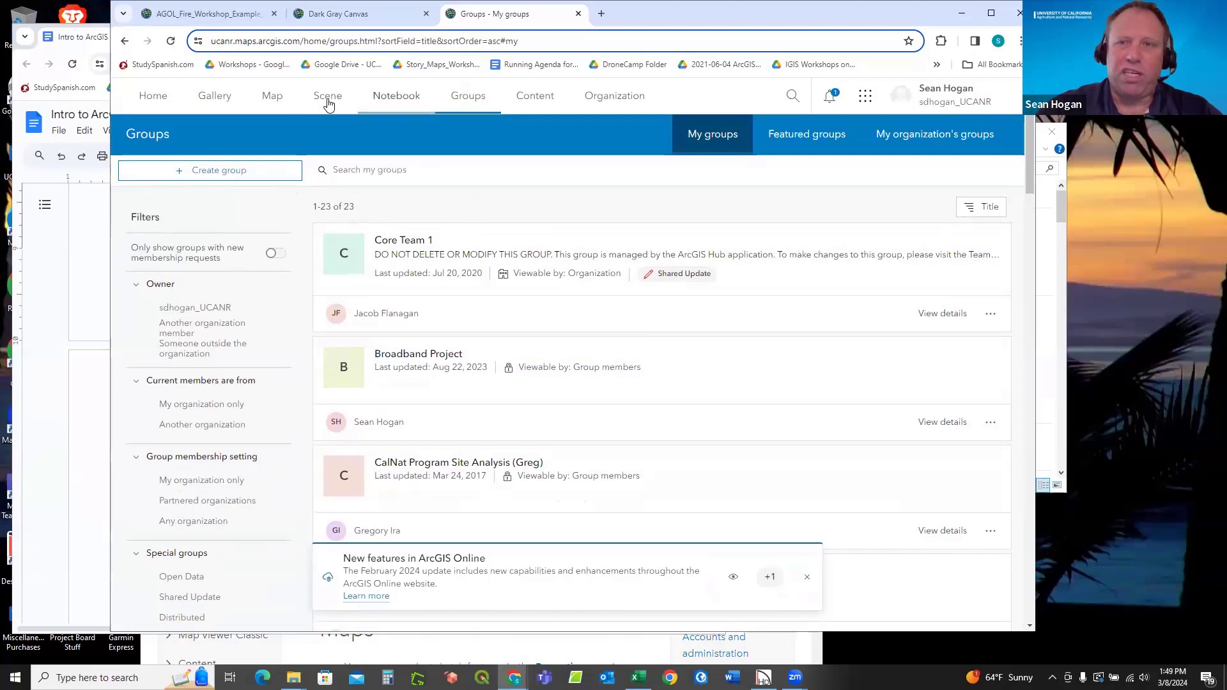
Open the Content section and dismiss the New features and ArcGIS Data Pipelines notices.
left_click(525, 103)
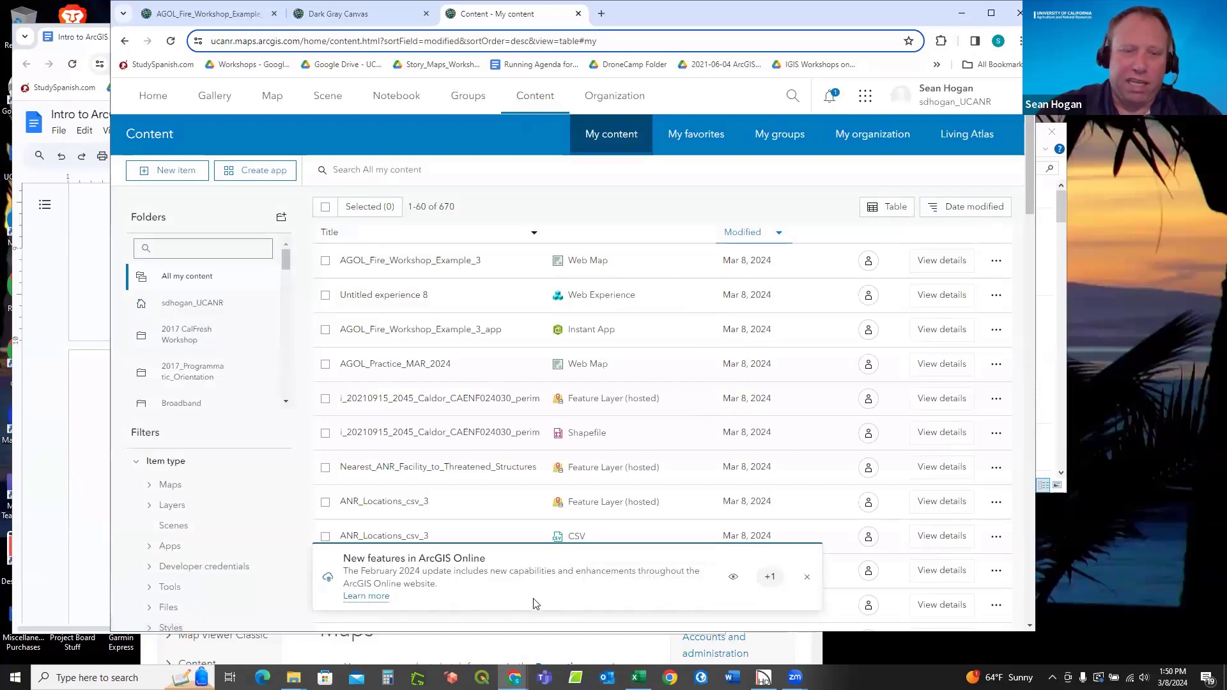
left_click(807, 579)
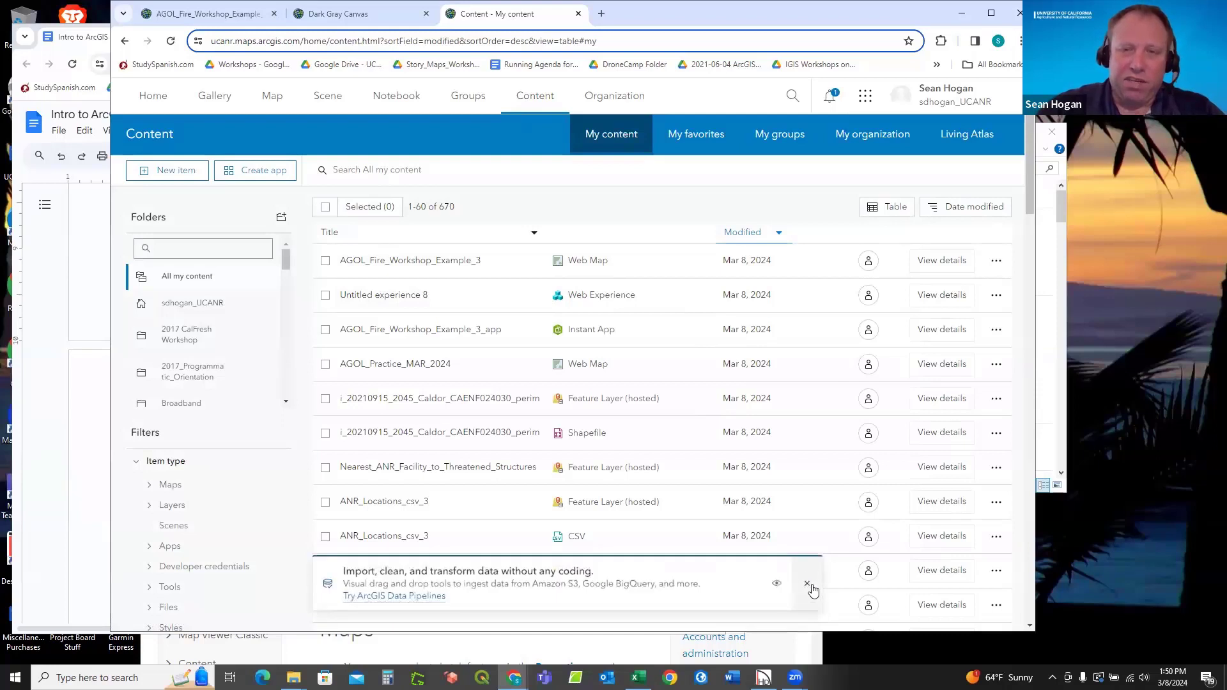
left_click(808, 585)
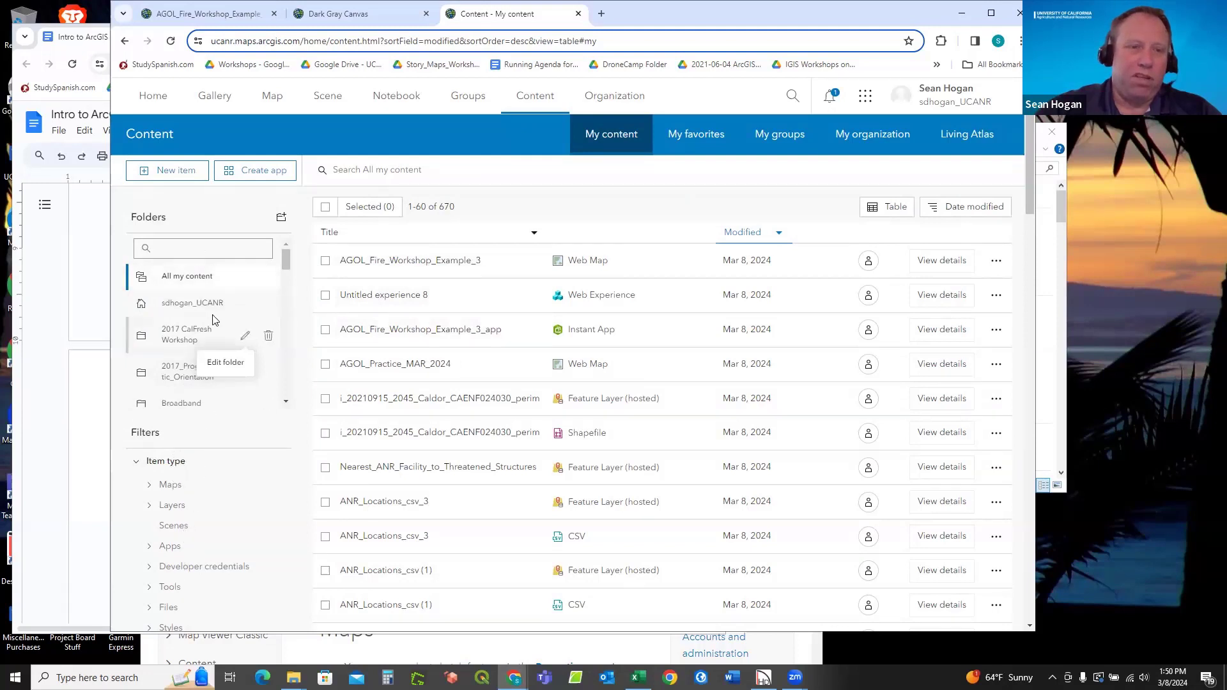
Look through the Folders list in My content down to the Survey folders.
scroll(221, 298, "down", 1)
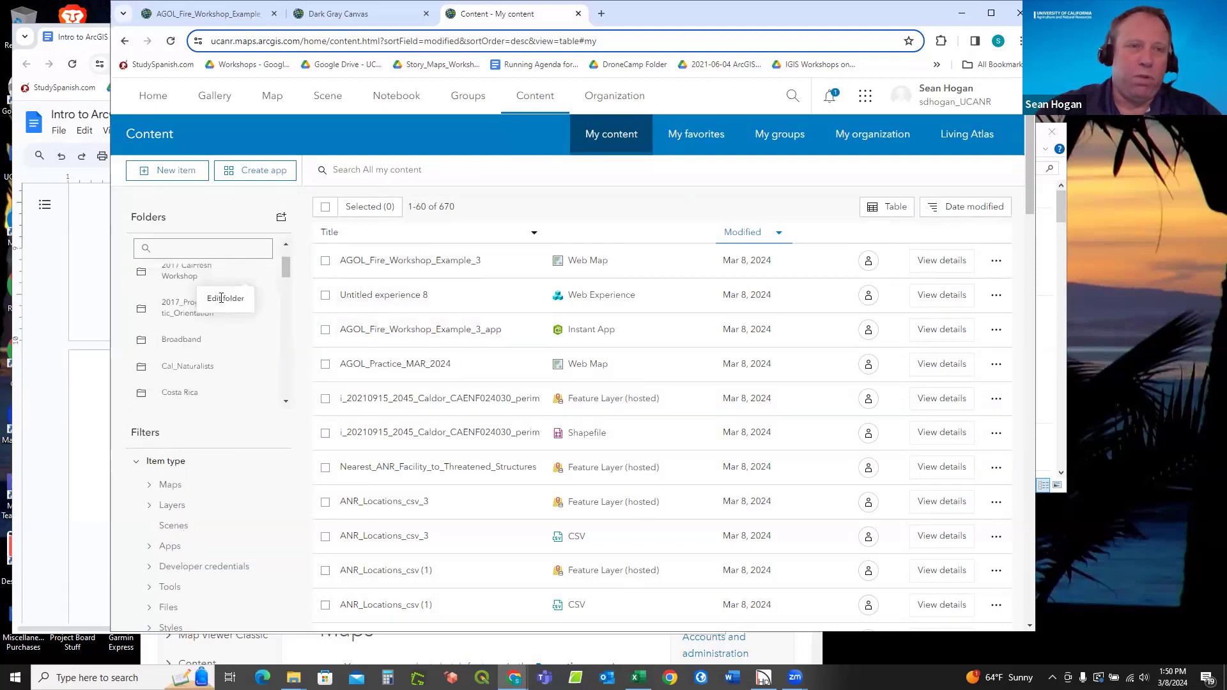
scroll(221, 299, "down", 1)
scroll(211, 300, "down", 1)
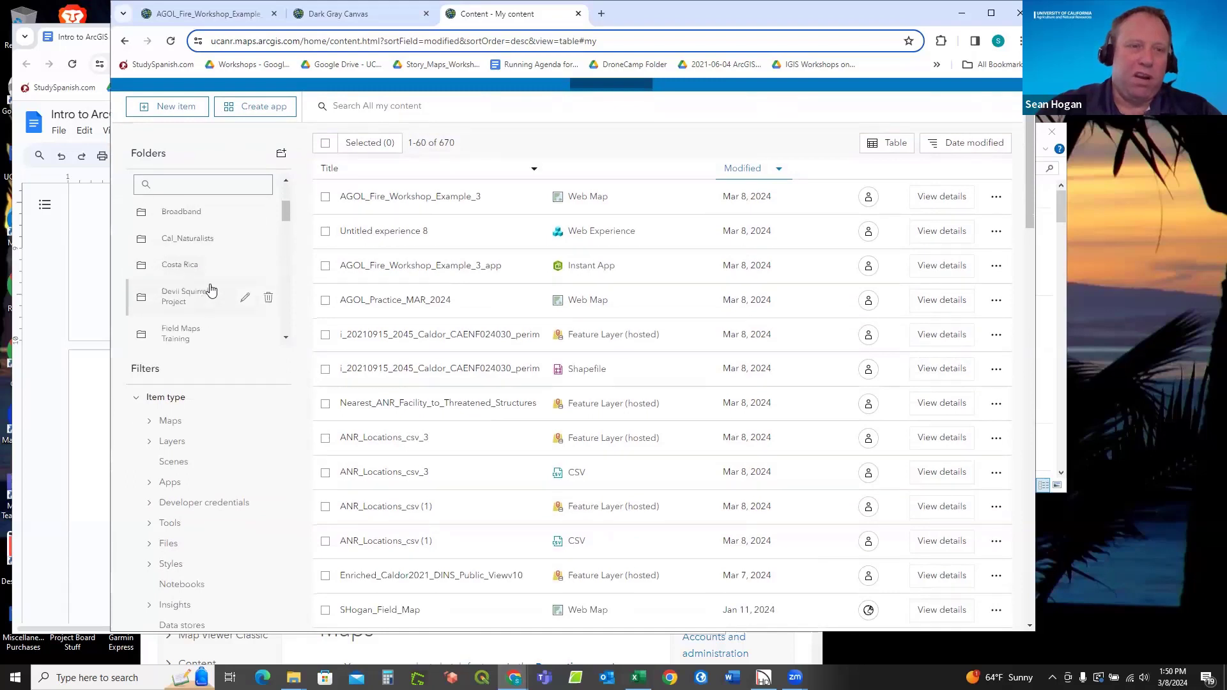
scroll(211, 289, "down", 4)
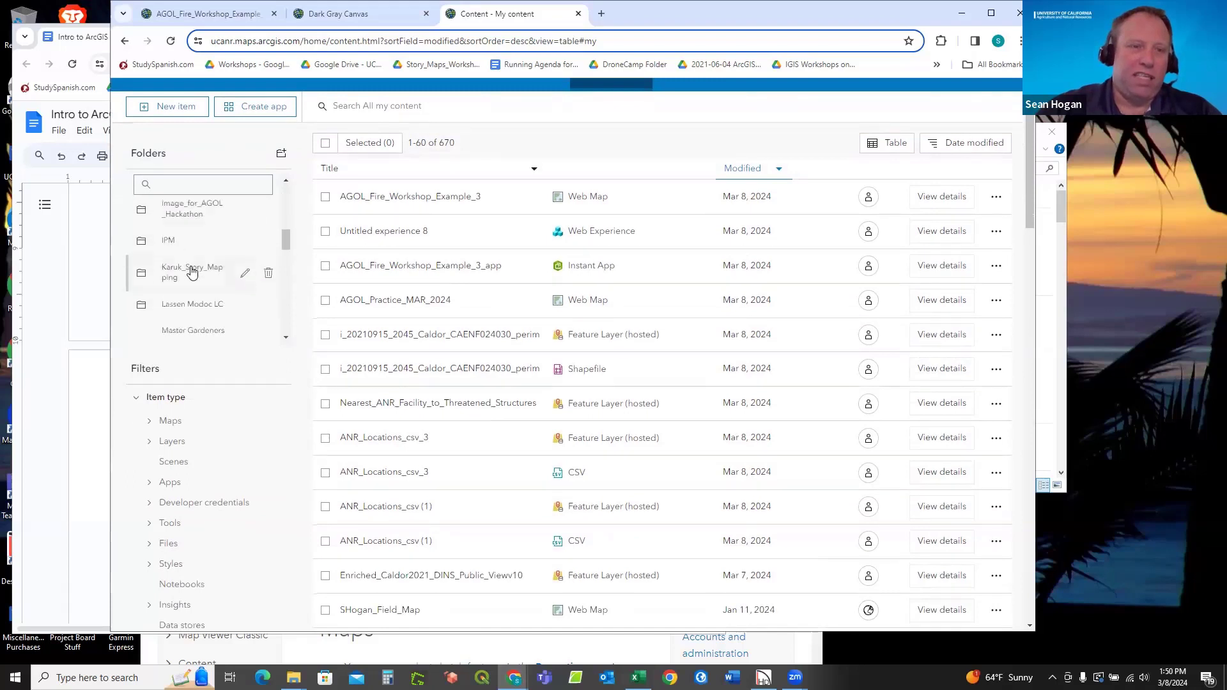
scroll(192, 271, "down", 1)
scroll(200, 267, "down", 5)
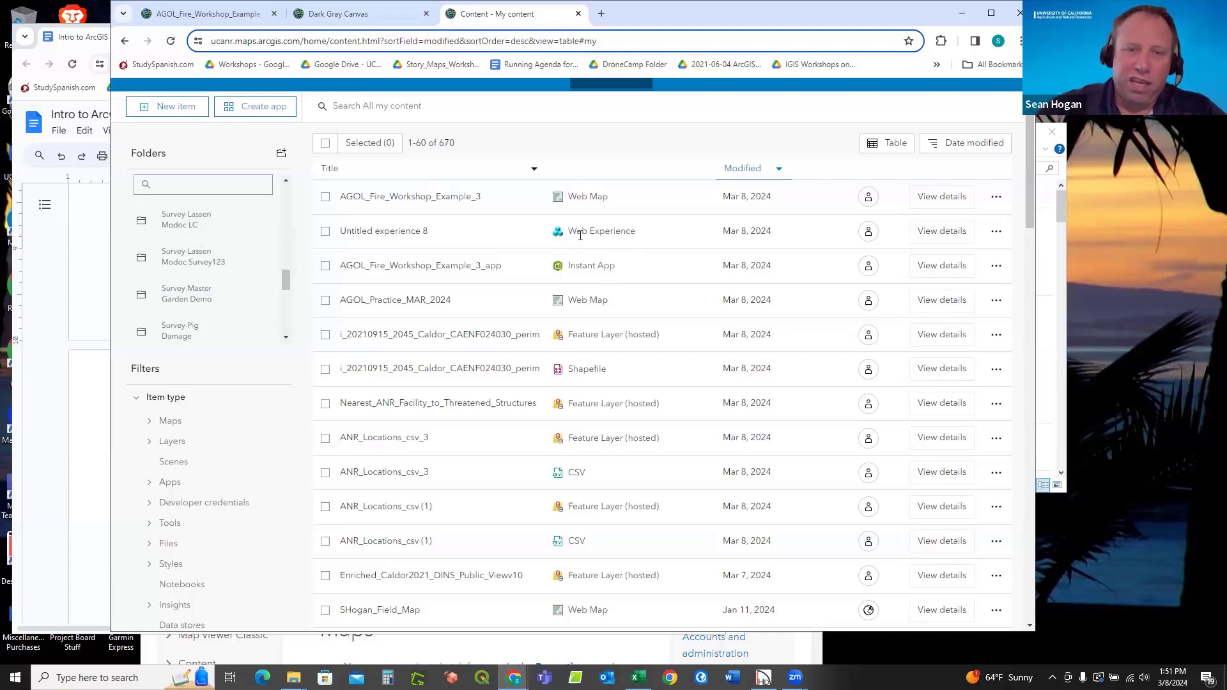
Examine the item titles and types in My content and check the actions available for the AGOL_Fire_Workshop_Example_3 web map.
scroll(580, 236, "down", 1)
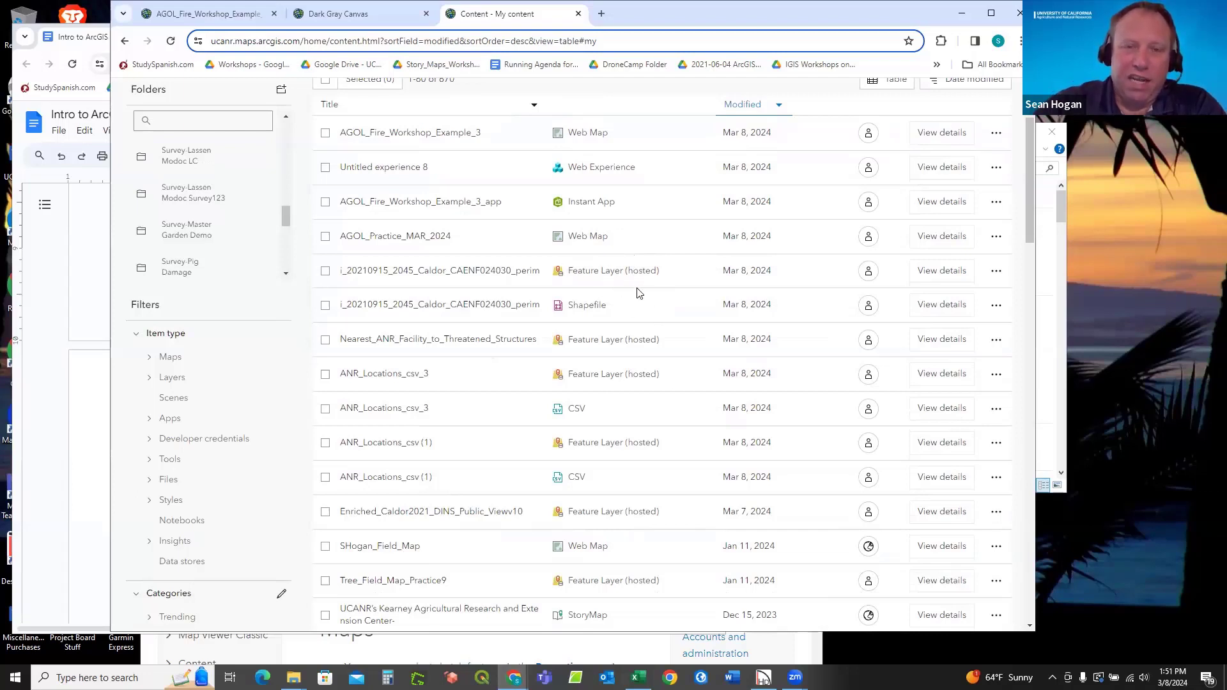
scroll(638, 289, "down", 1)
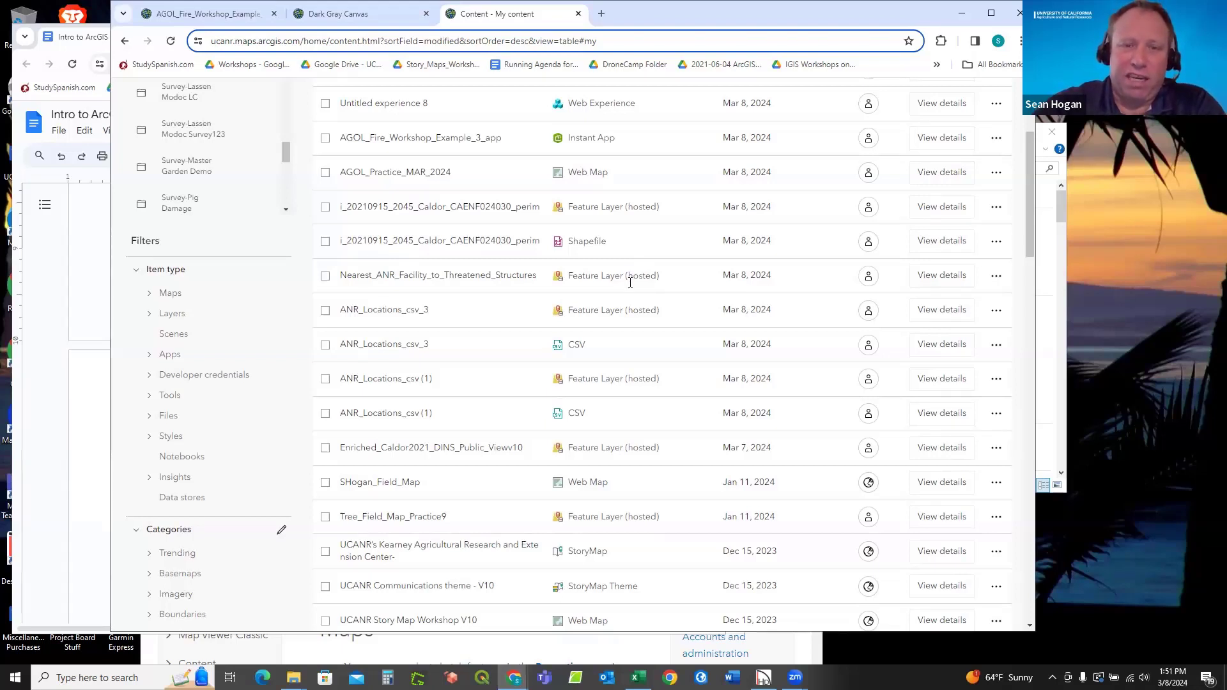
scroll(652, 282, "down", 1)
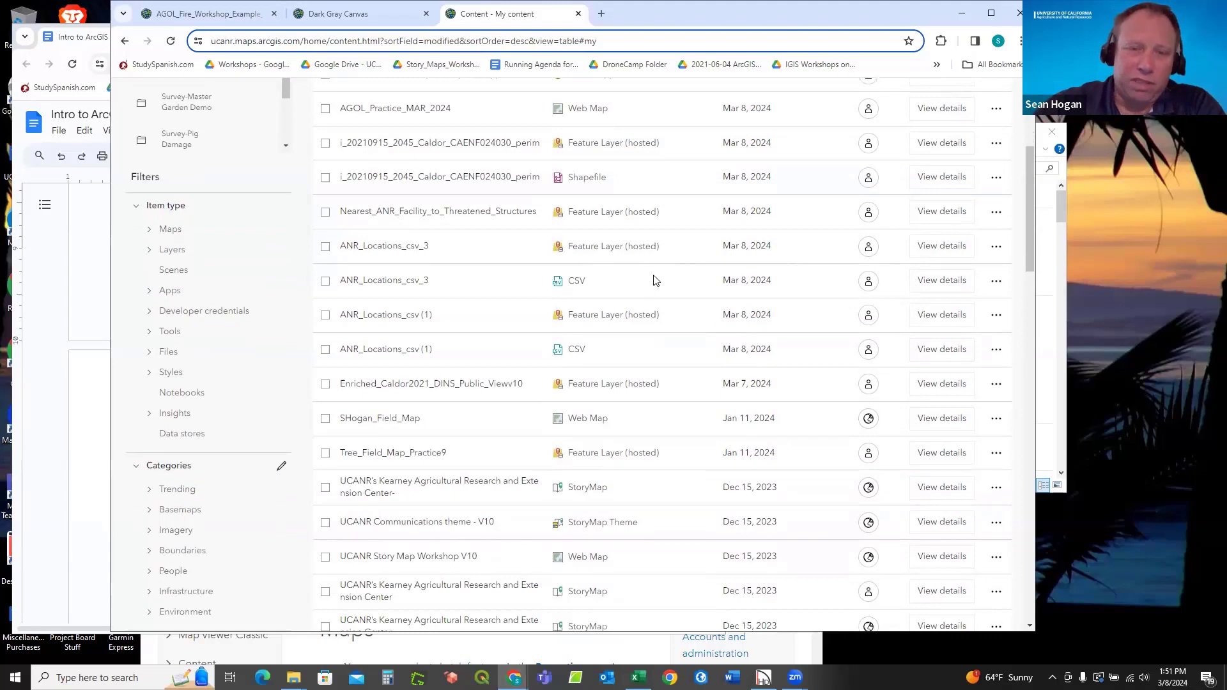
scroll(652, 285, "down", 1)
scroll(637, 291, "down", 2)
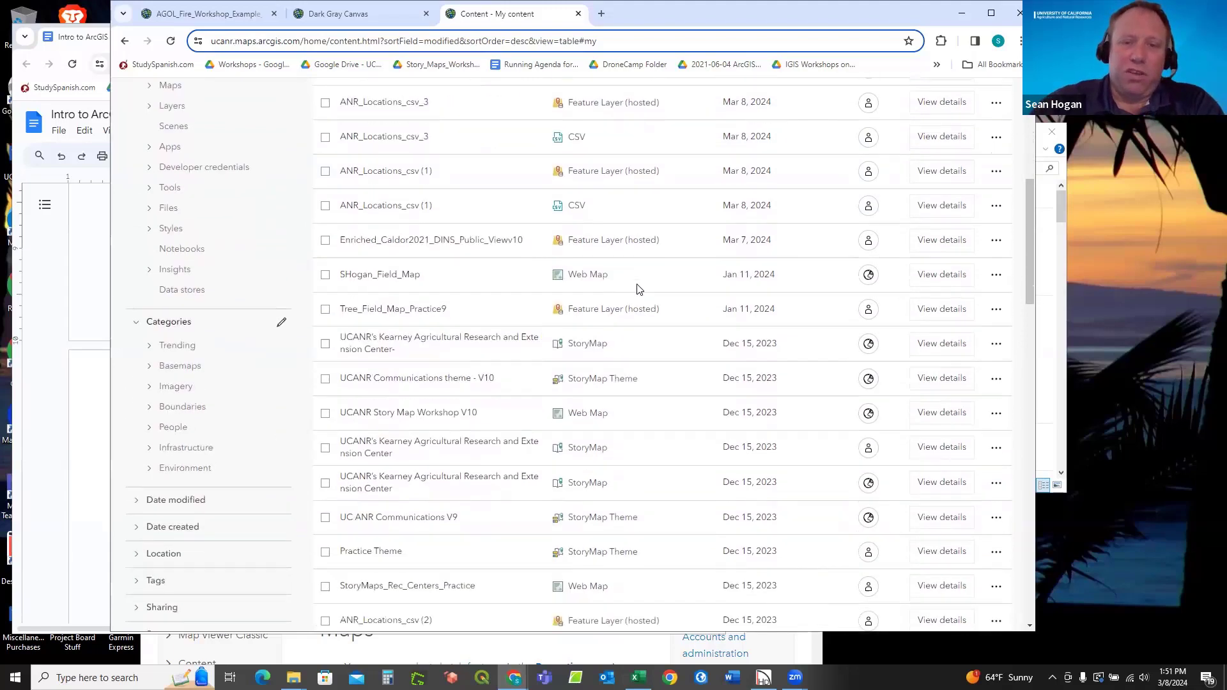
scroll(651, 312, "down", 6)
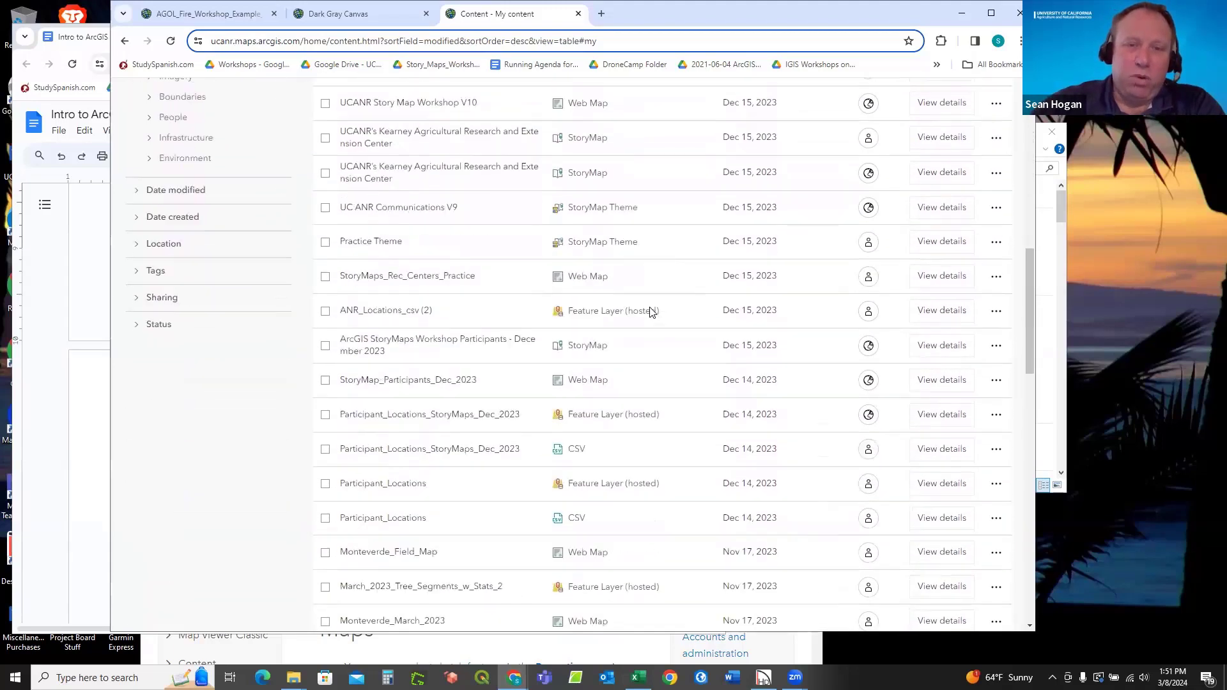
scroll(653, 331, "down", 2)
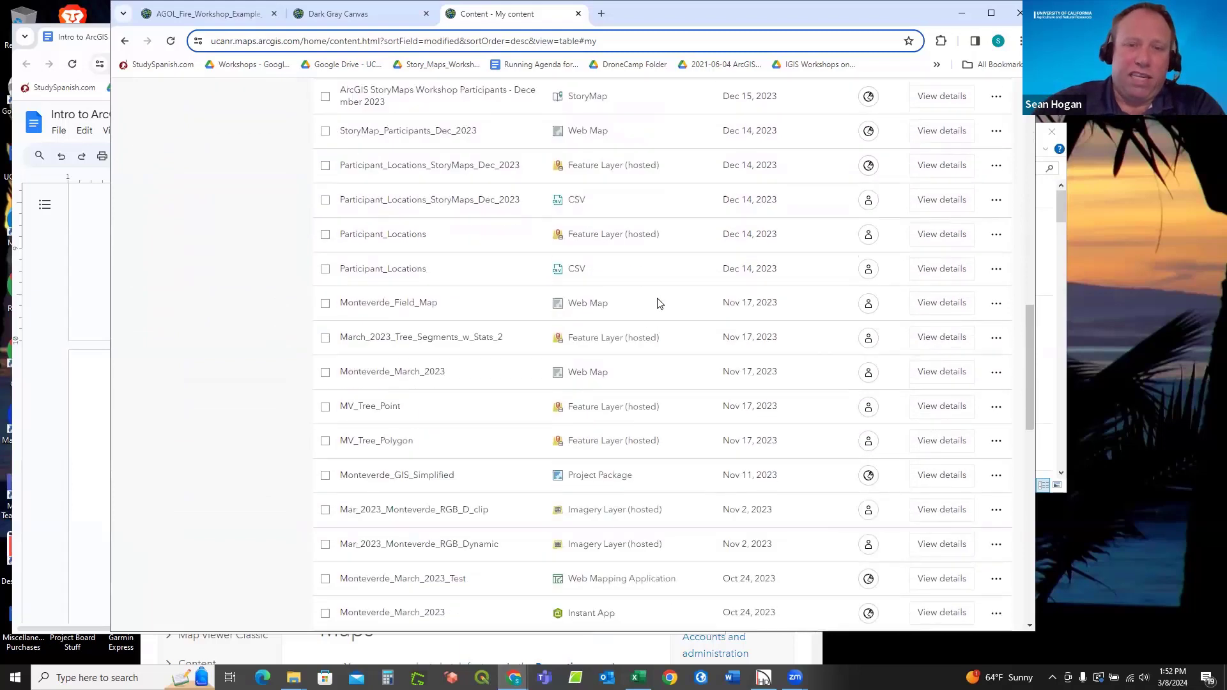
scroll(660, 304, "down", 1)
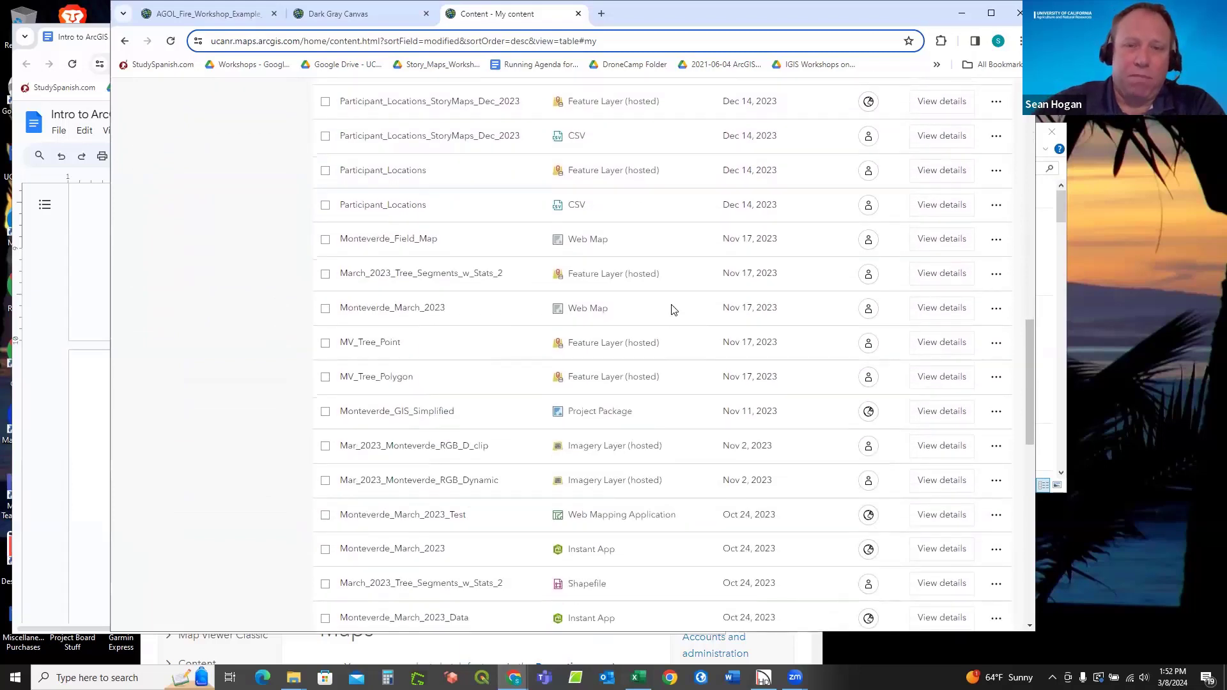
scroll(674, 309, "up", 10)
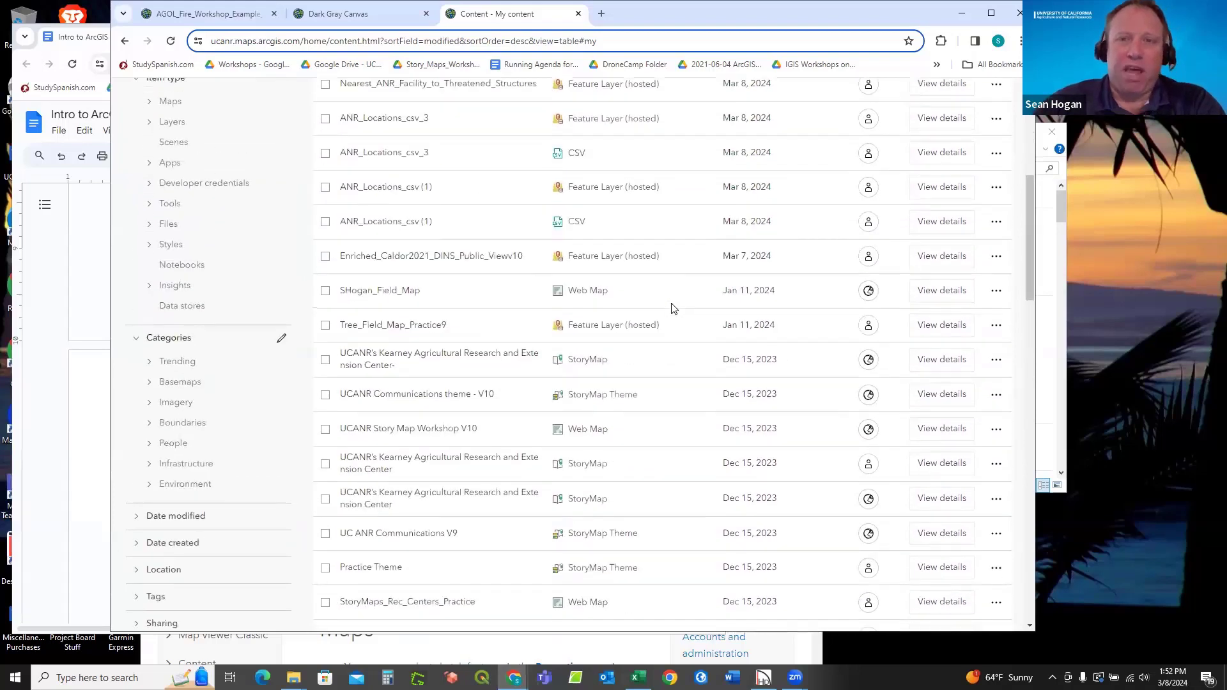
scroll(673, 310, "up", 5)
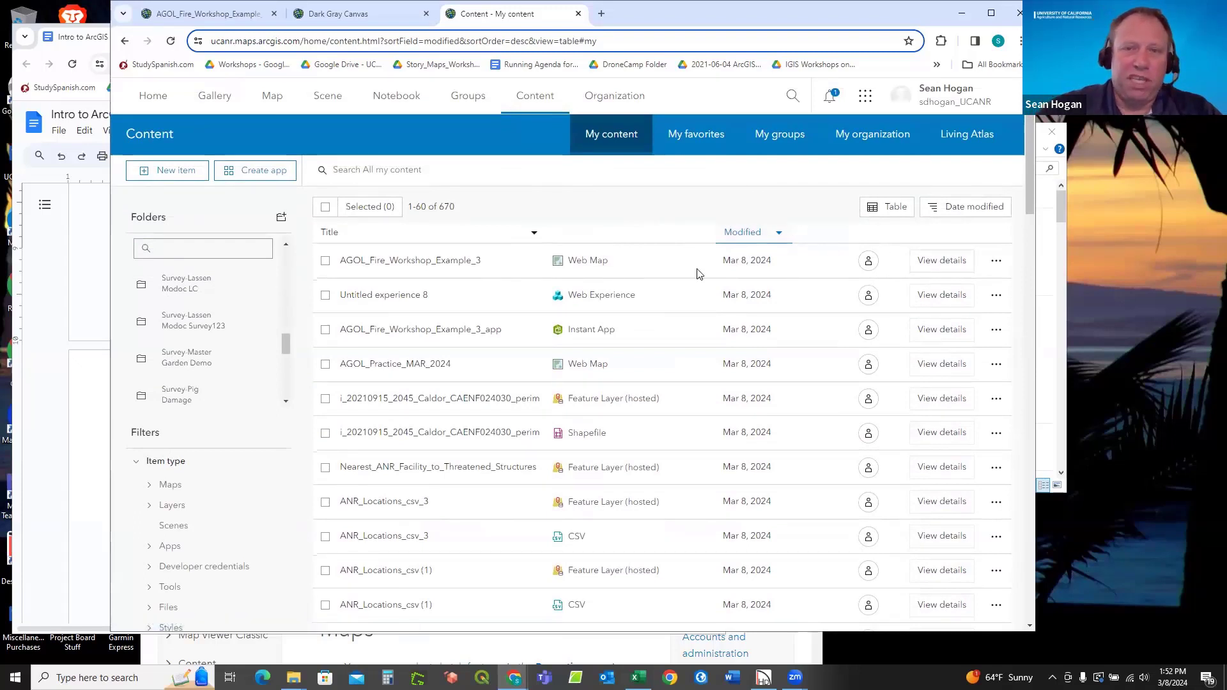
left_click(996, 262)
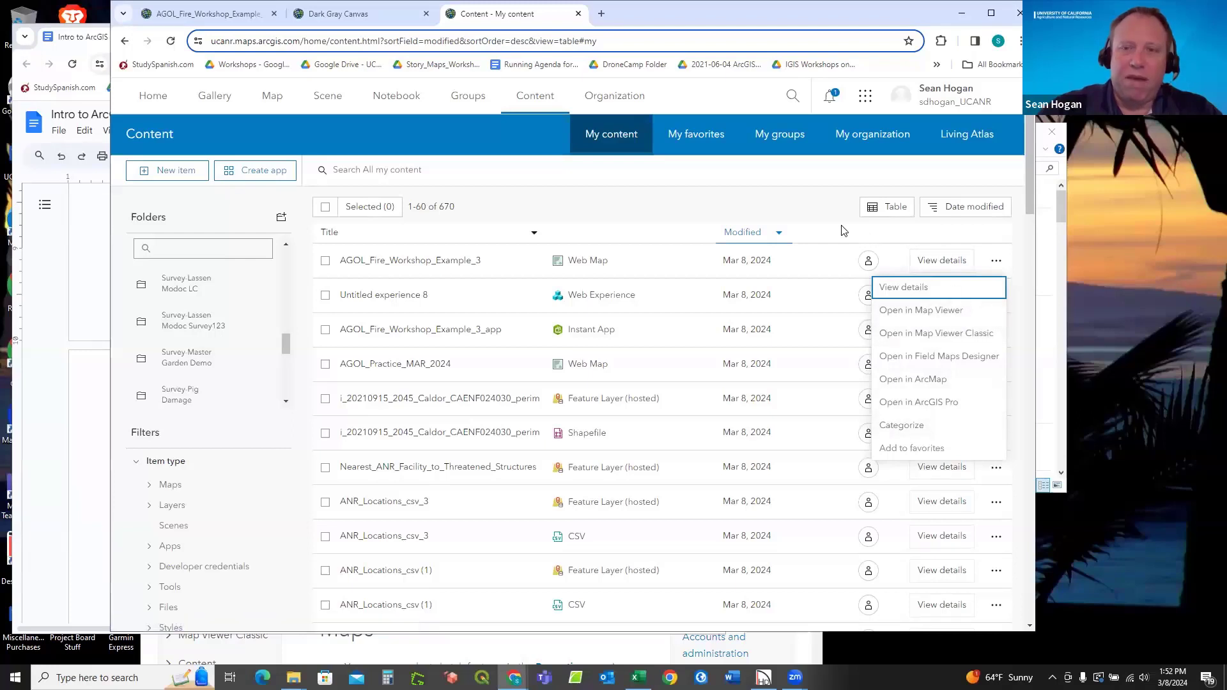
key("Escape")
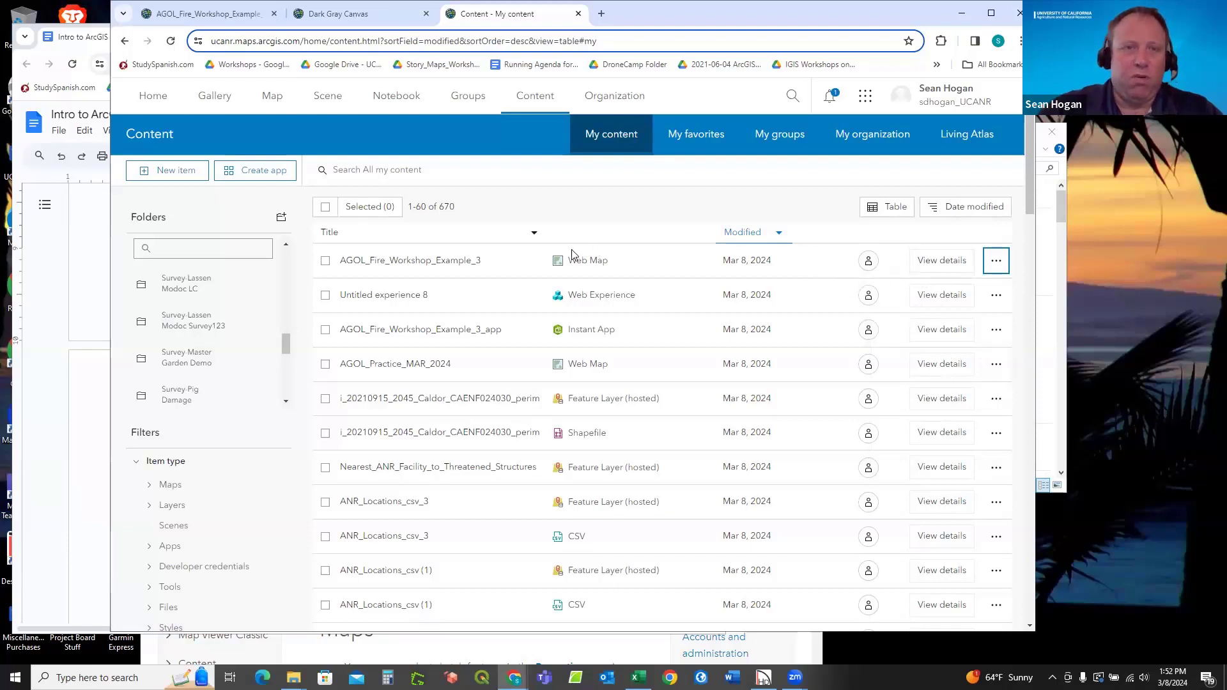
View the content listings for My favorites, My content, My groups and Living Atlas in turn.
left_click(697, 149)
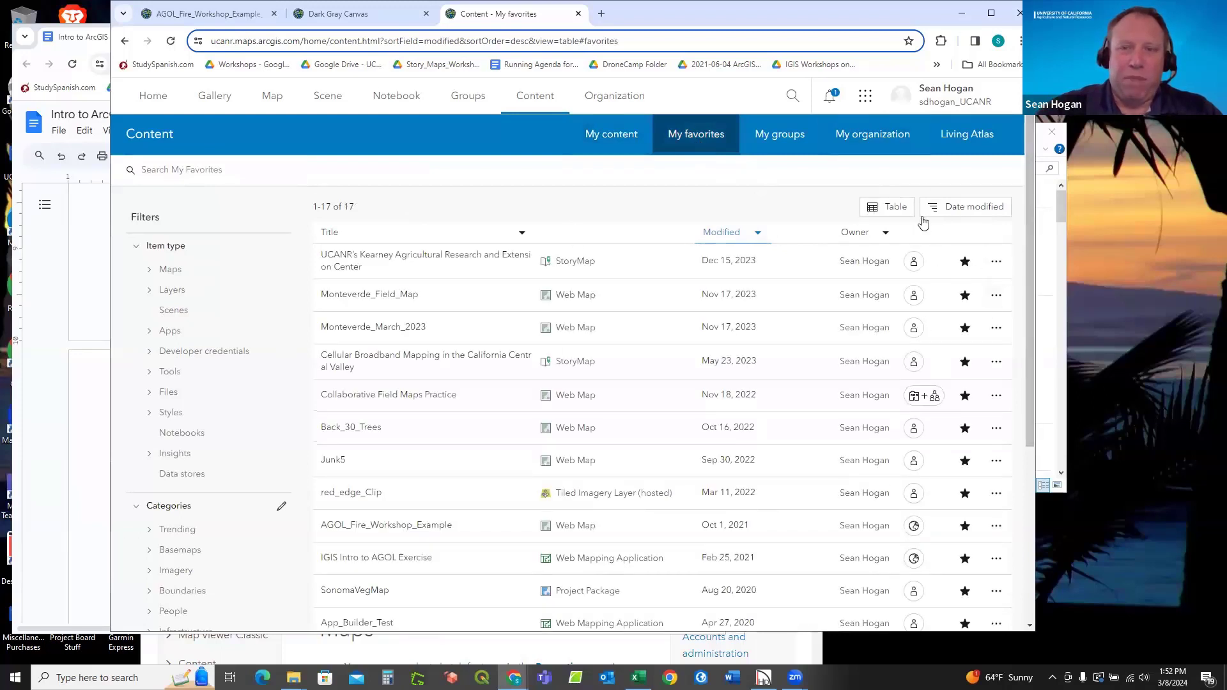
left_click(627, 140)
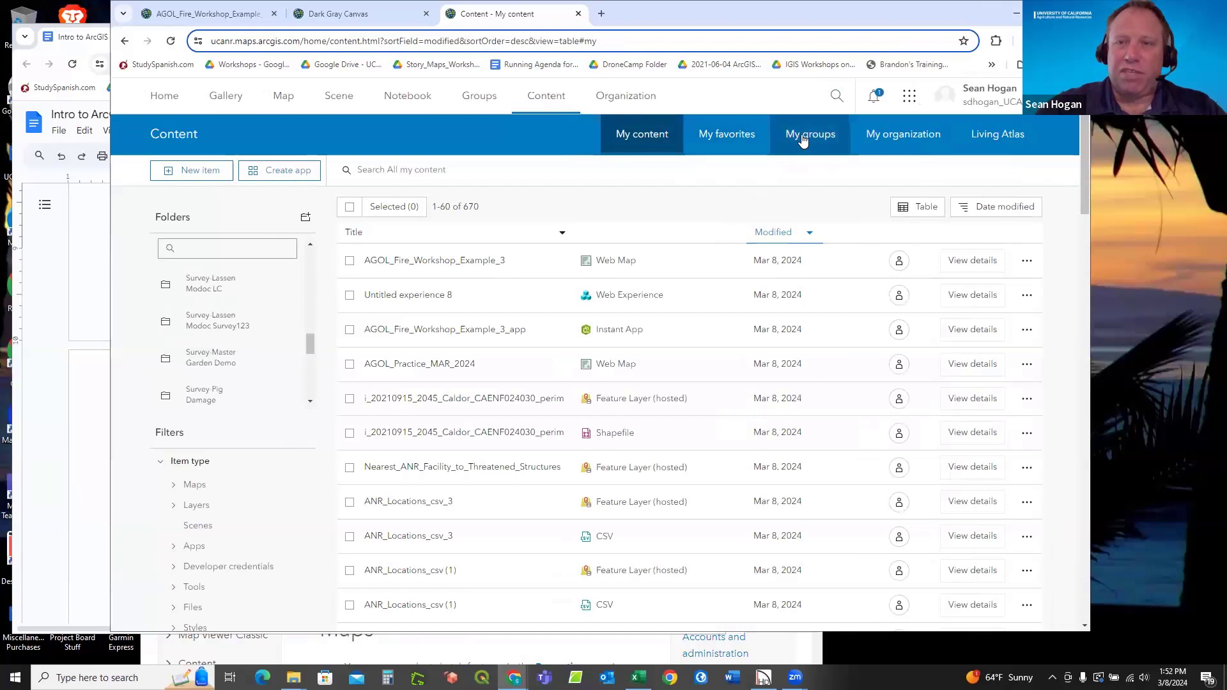
left_click(802, 137)
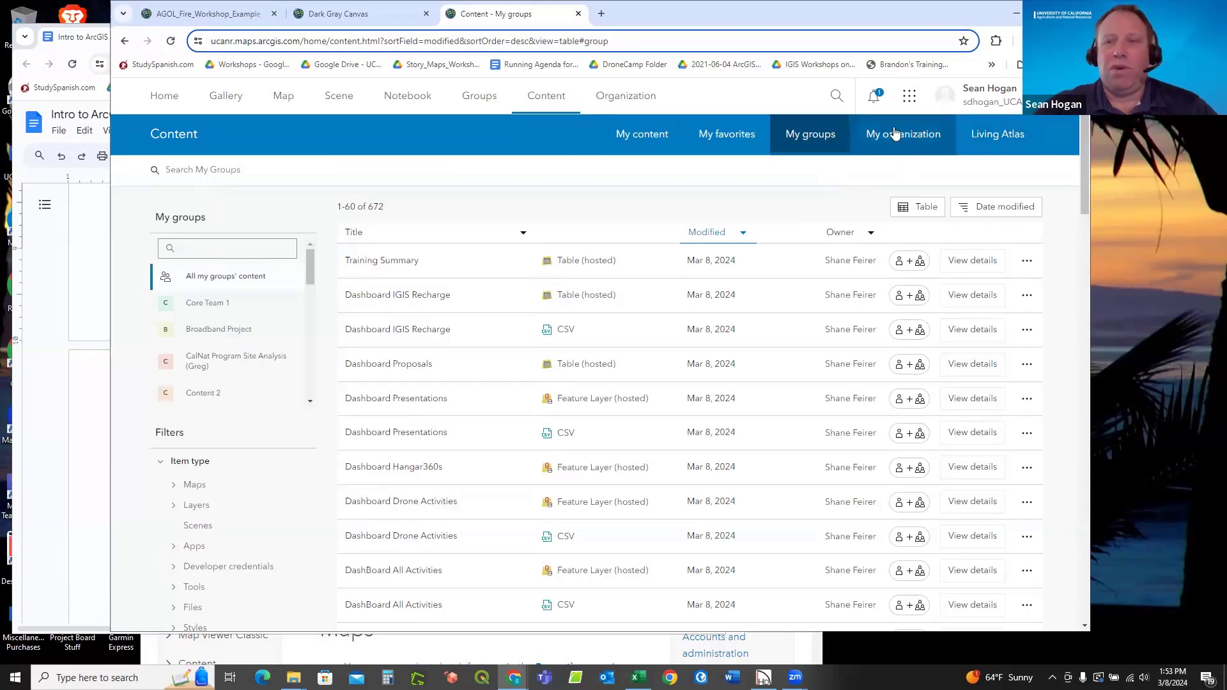
left_click(986, 142)
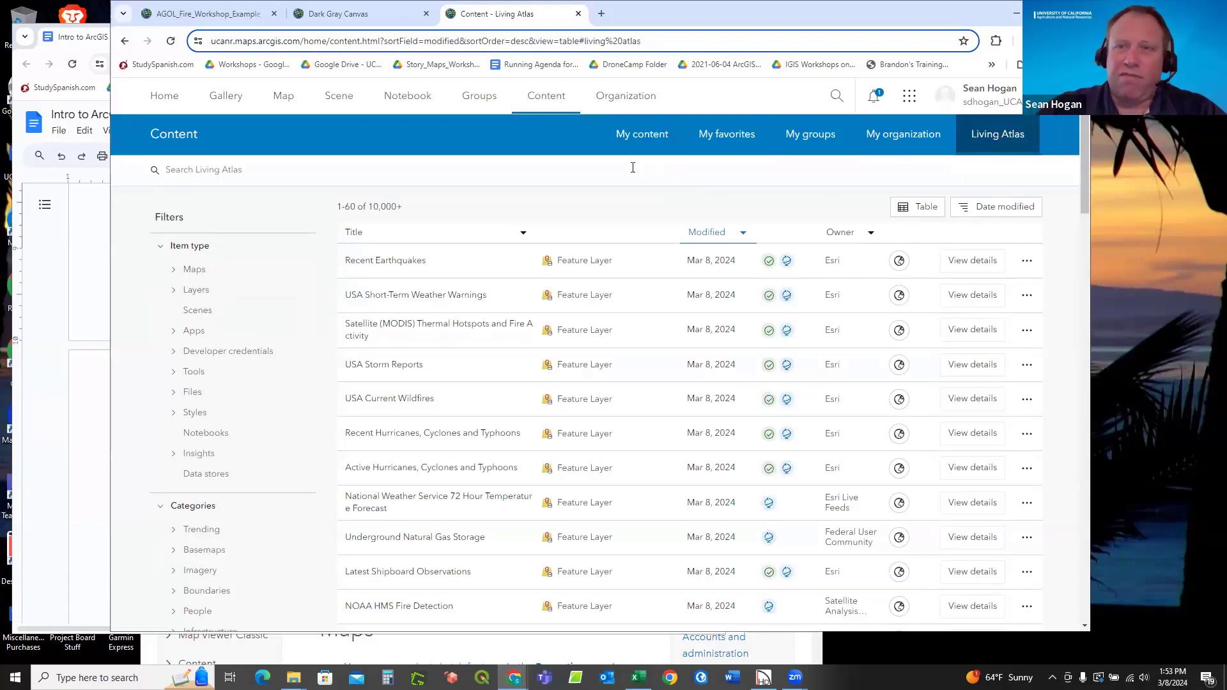
Open the Organization overview and look through its credits, members, add-on licenses and API keys.
left_click(627, 97)
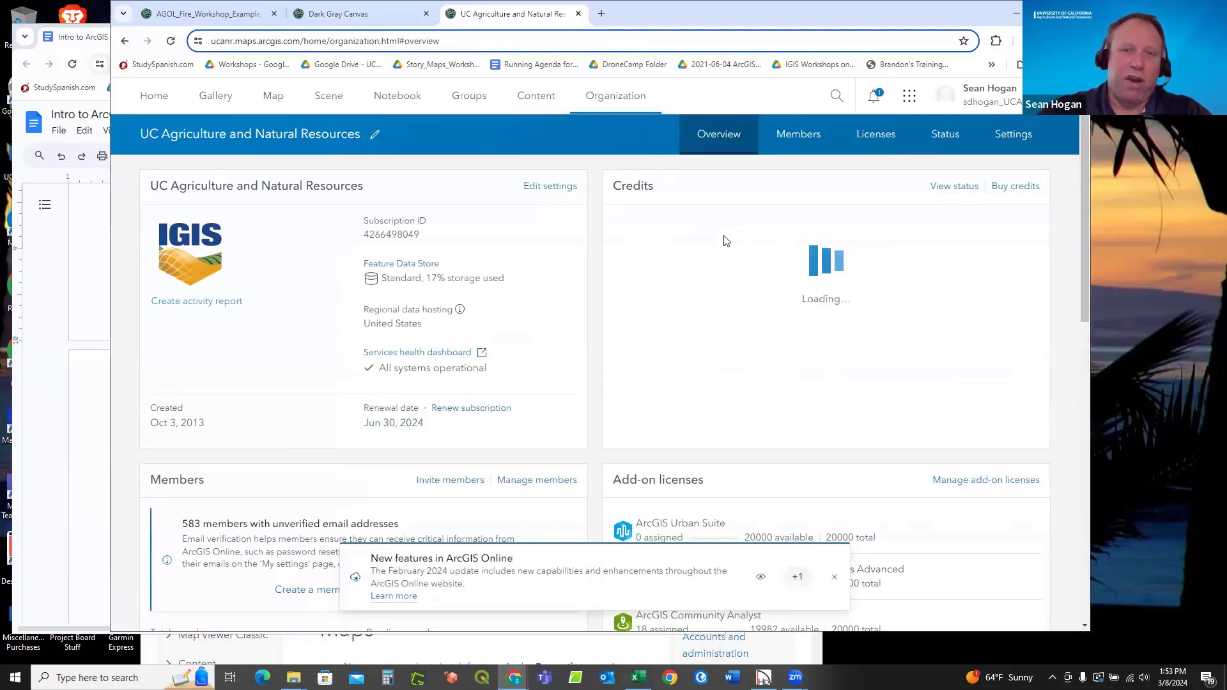
scroll(726, 241, "down", 1)
scroll(726, 241, "down", 1)
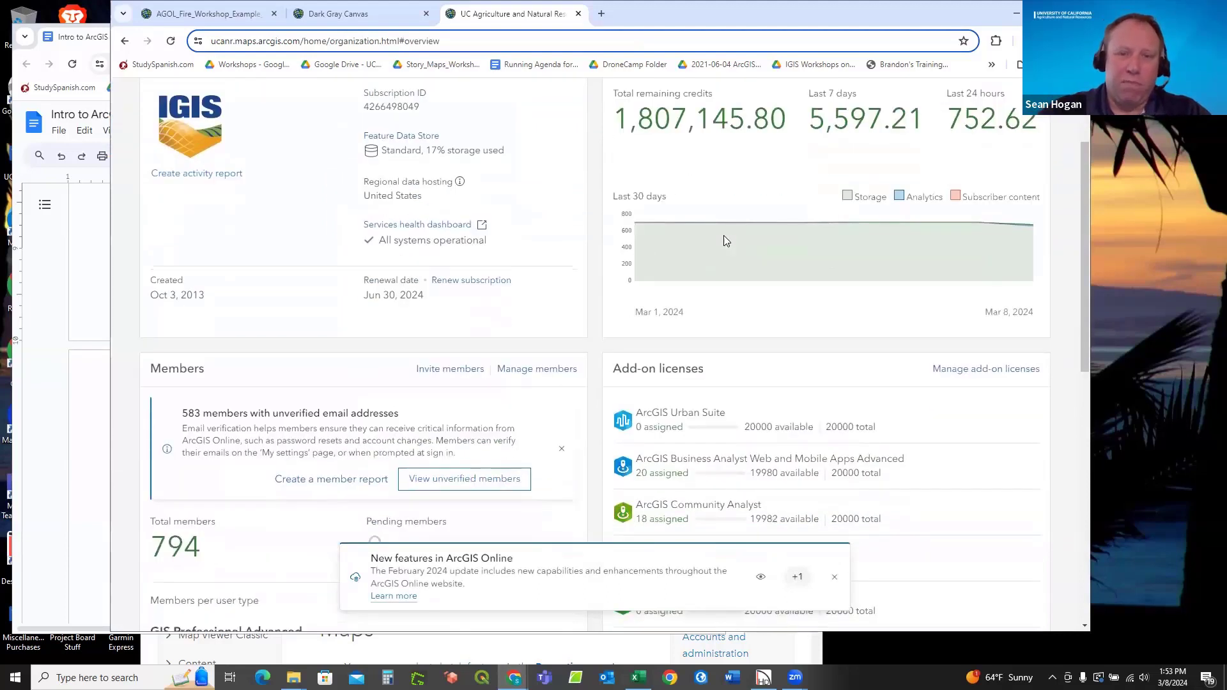
scroll(727, 241, "down", 3)
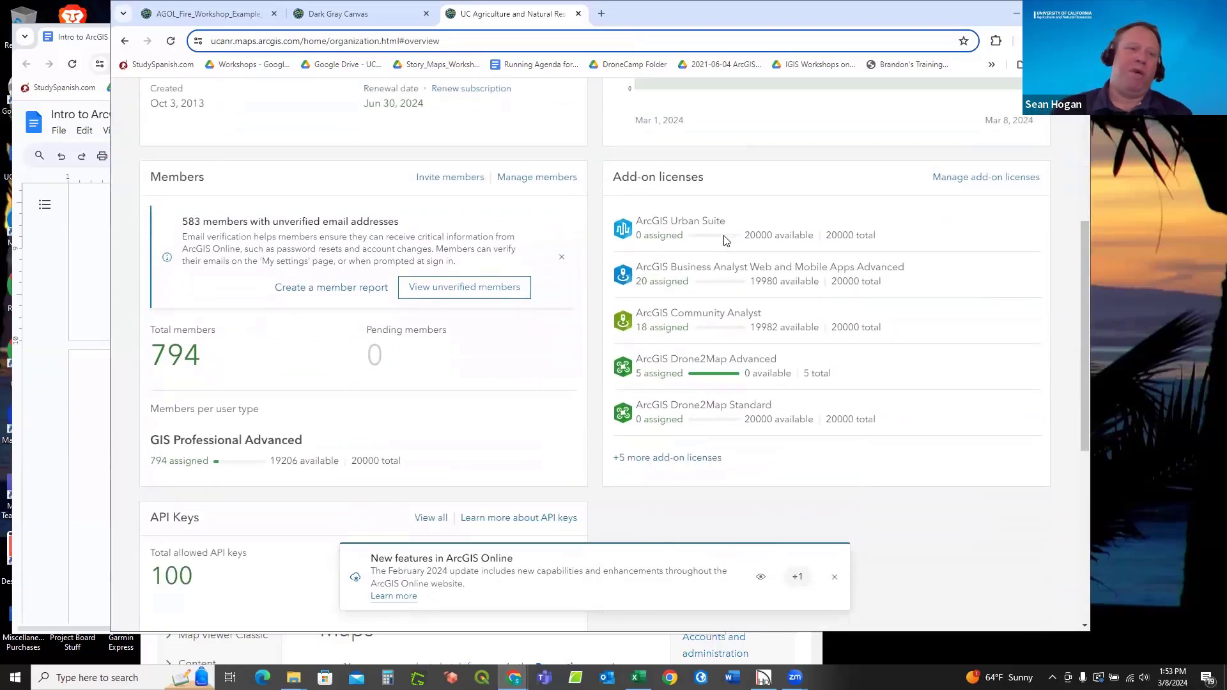
scroll(735, 306, "up", 3)
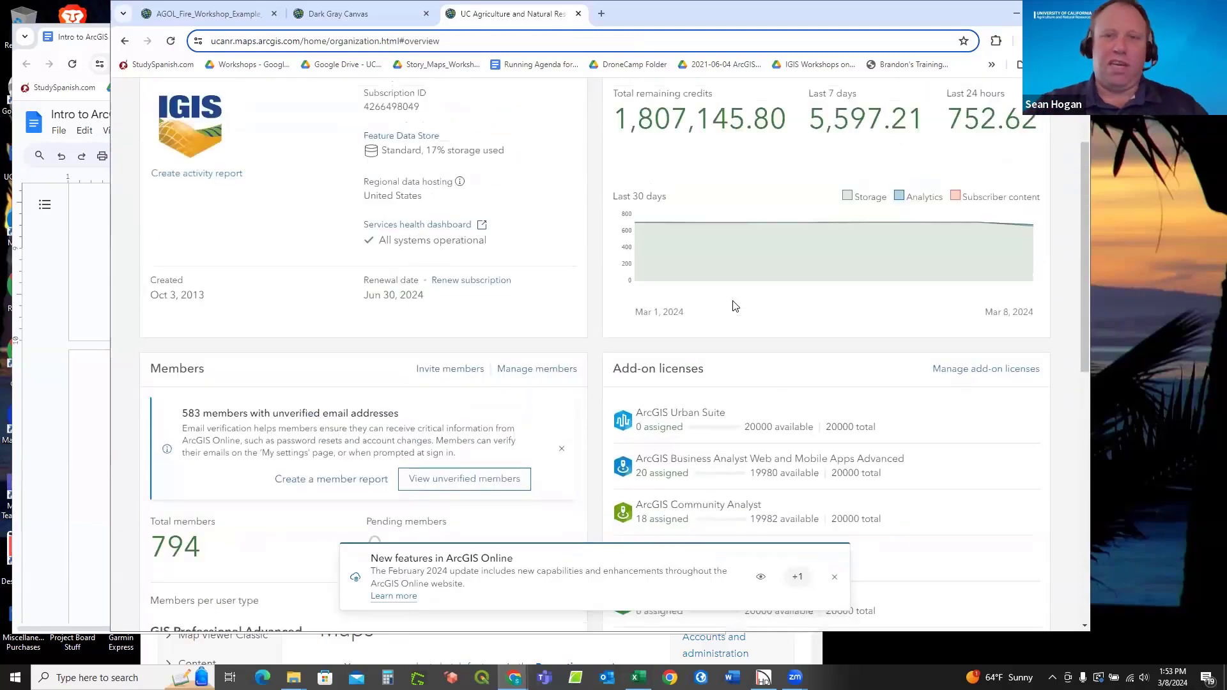
scroll(734, 306, "up", 2)
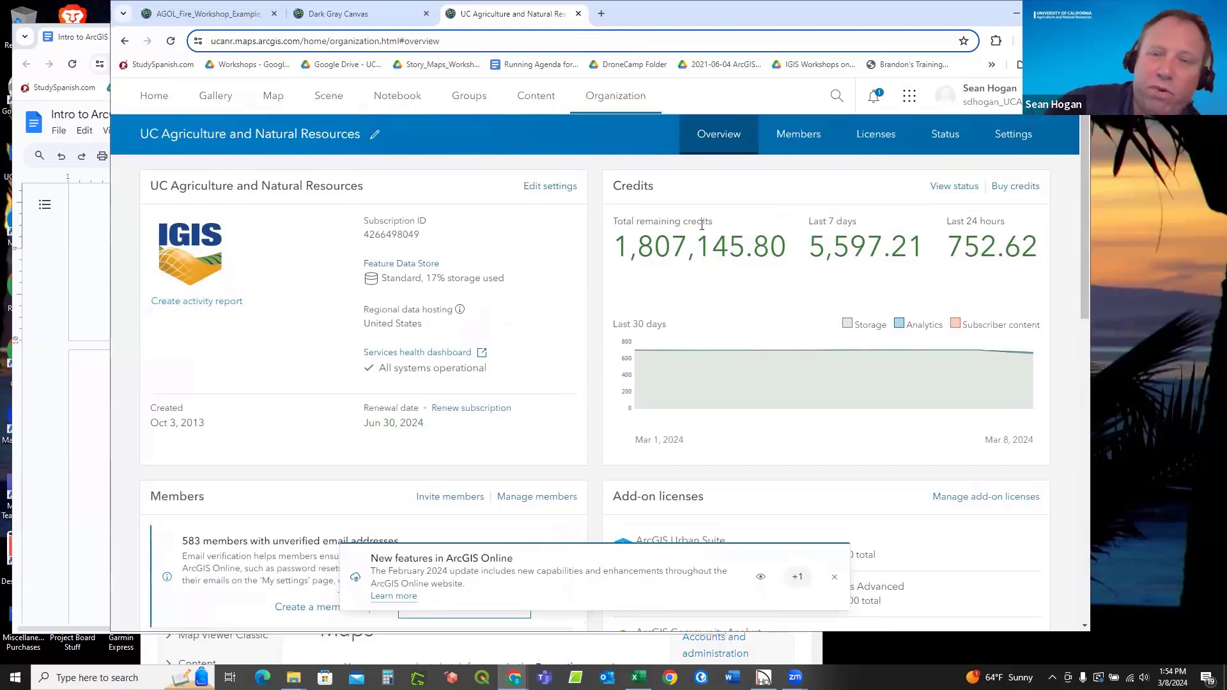
View the organization's member list, its add-on licenses with the ArcGIS Pro extensions, and the list of available ArcGIS apps.
left_click(799, 139)
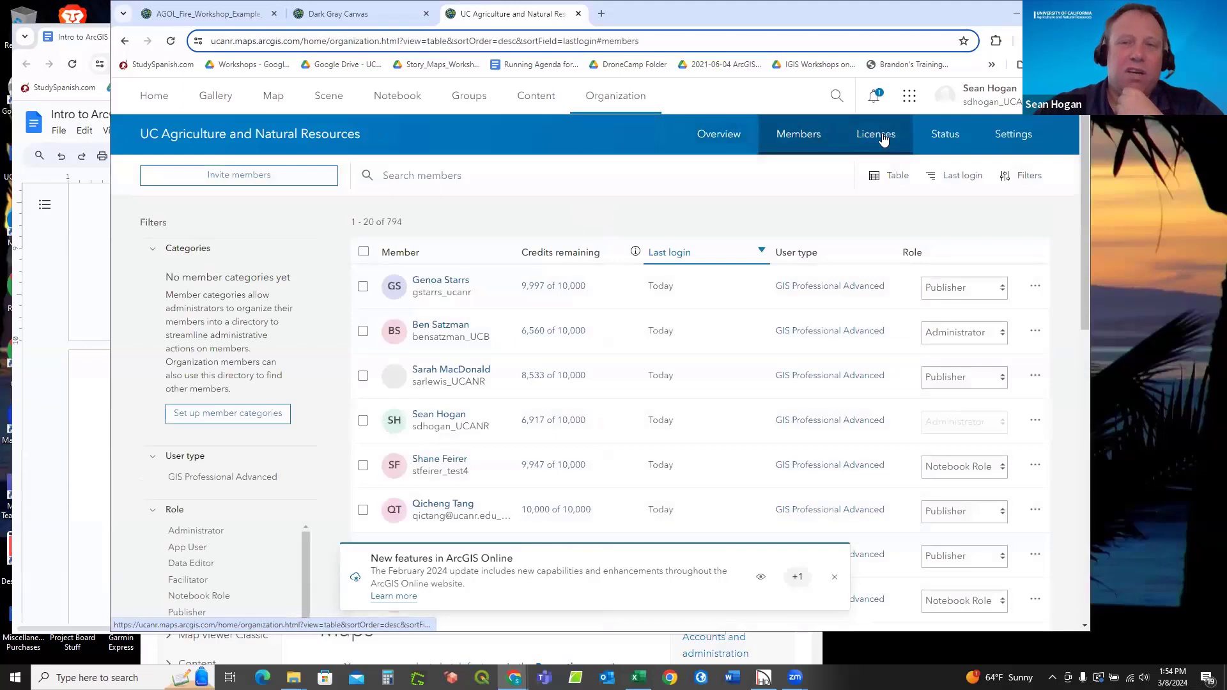
left_click(882, 138)
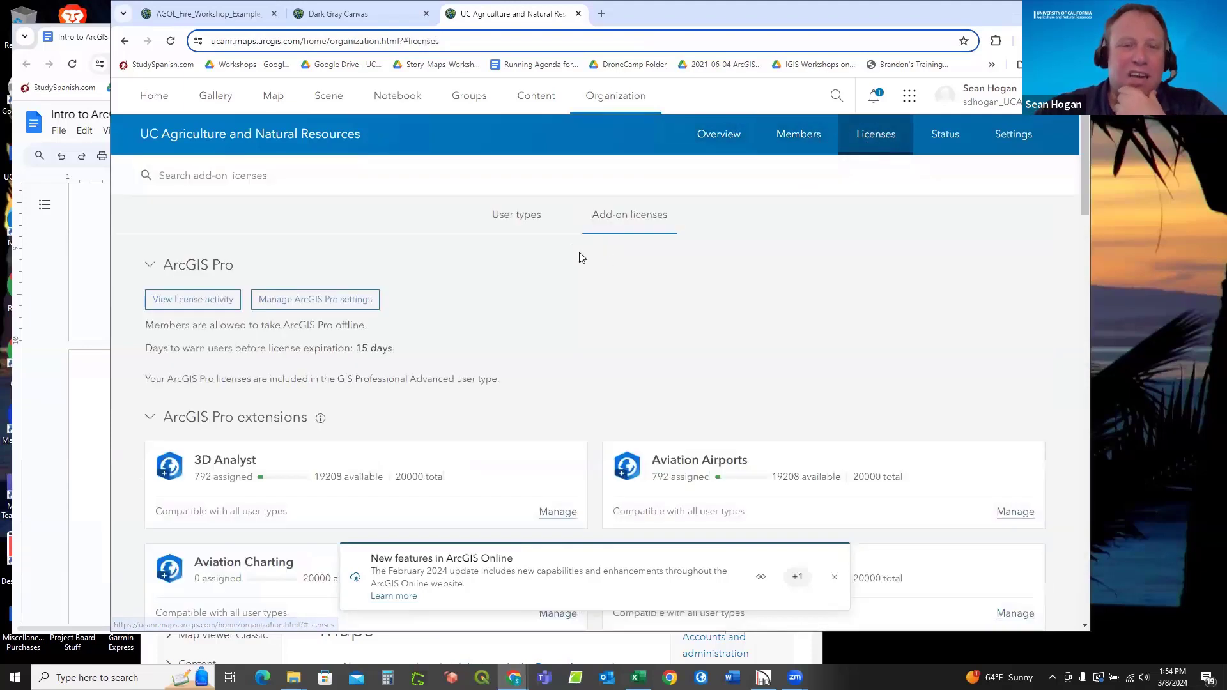
scroll(582, 257, "down", 1)
scroll(581, 257, "down", 3)
scroll(581, 258, "up", 5)
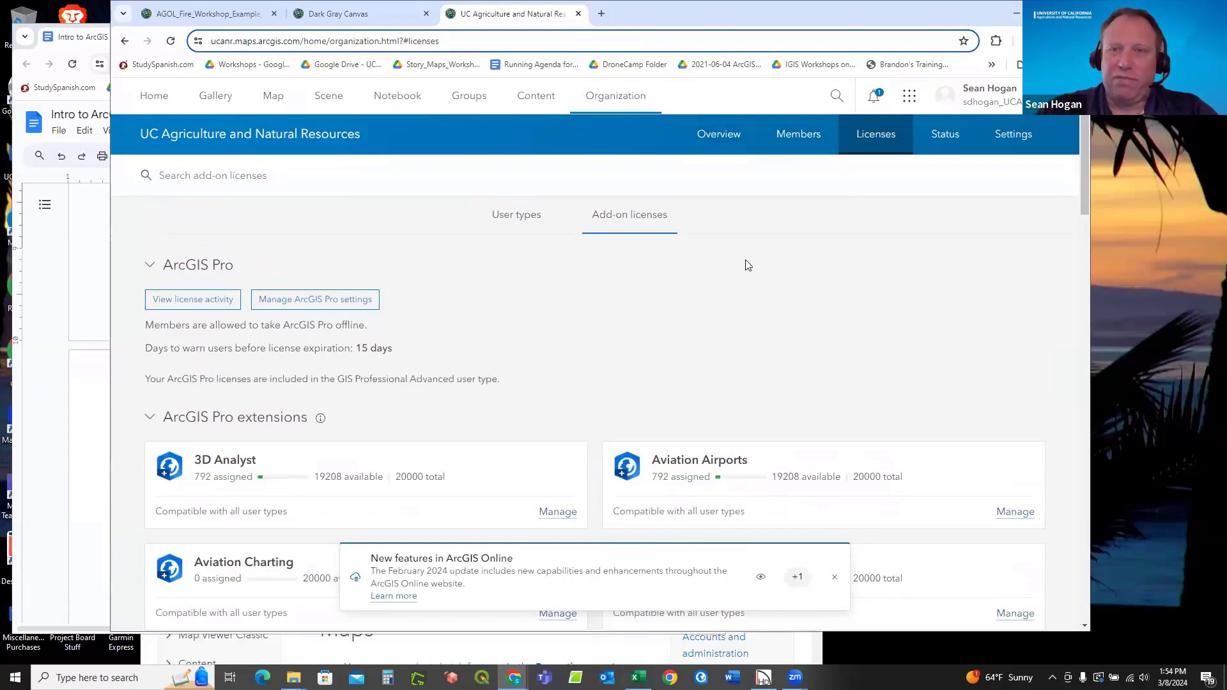
scroll(605, 312, "down", 2)
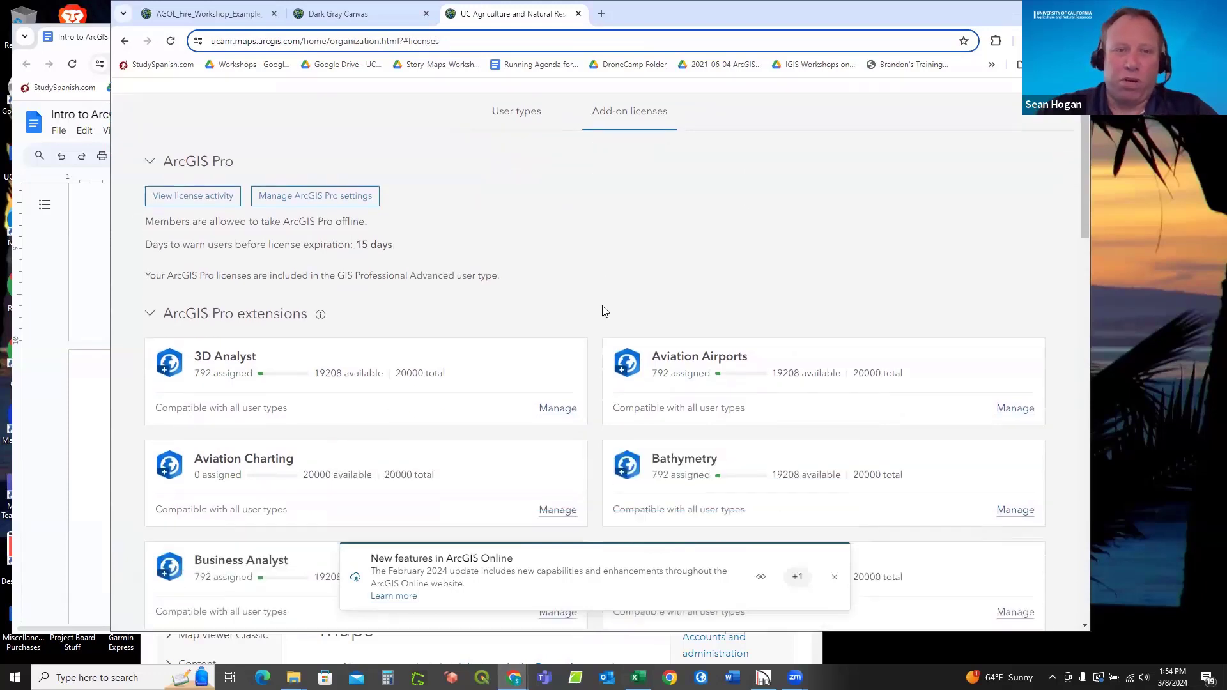
scroll(616, 281, "up", 2)
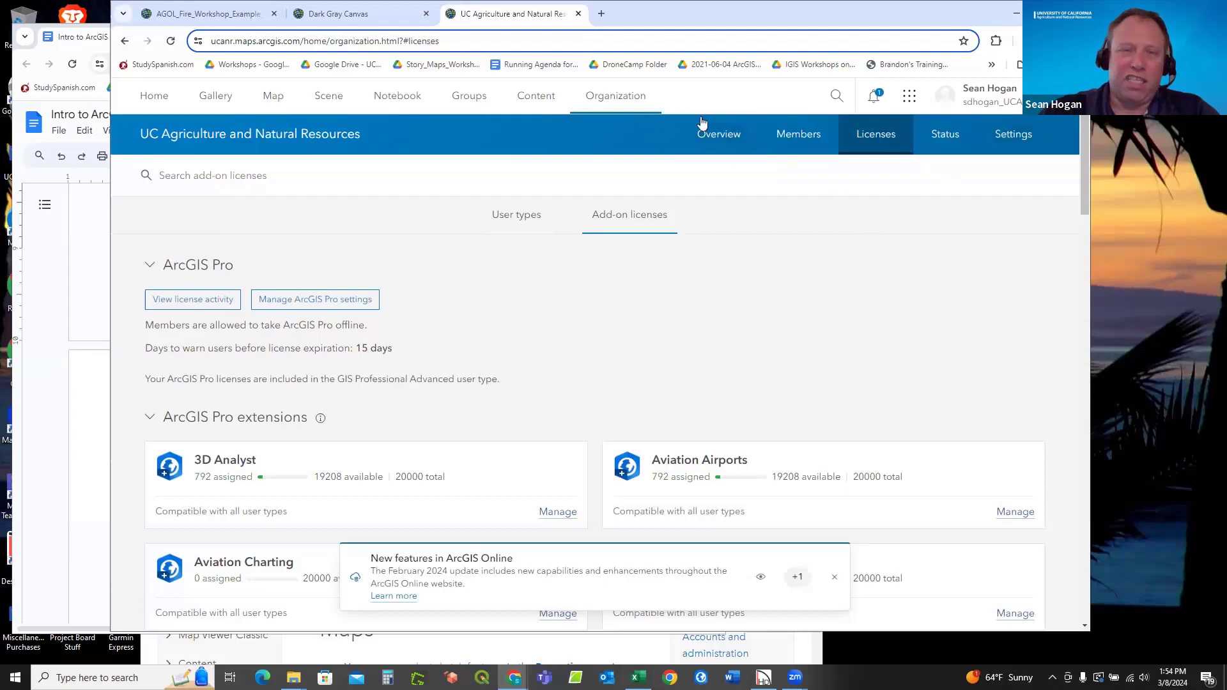
left_click(909, 101)
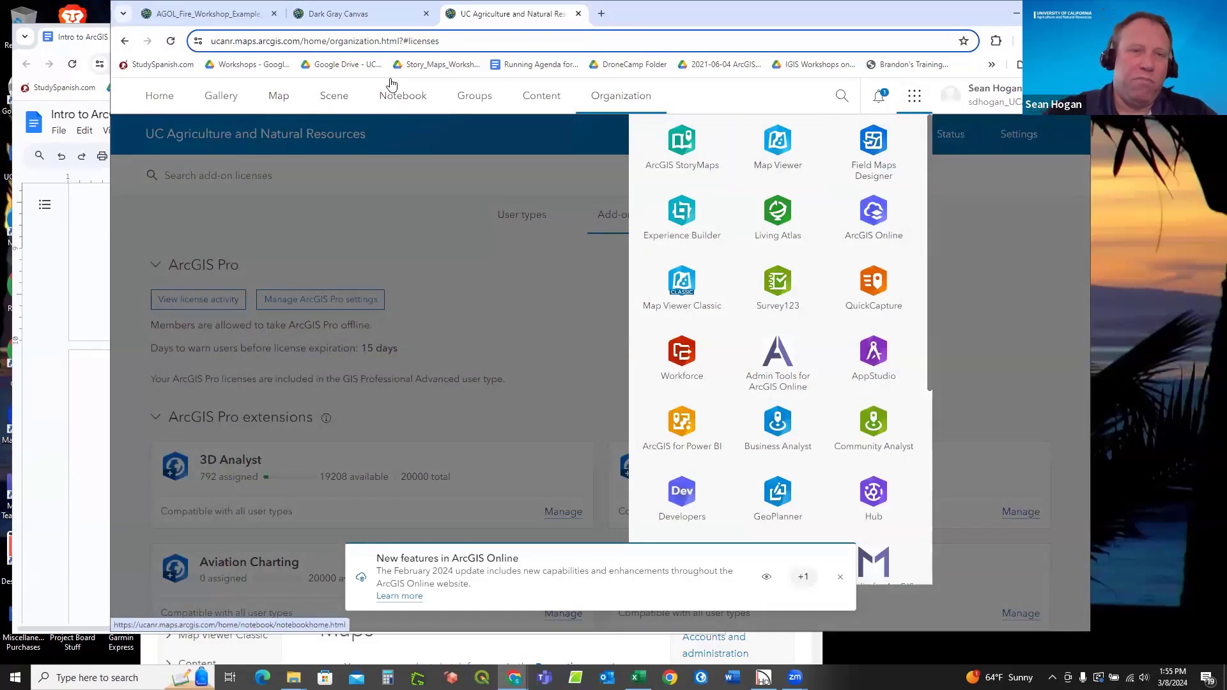
Close the Dark Gray Canvas scene and minimize the What's new help window.
left_click(362, 18)
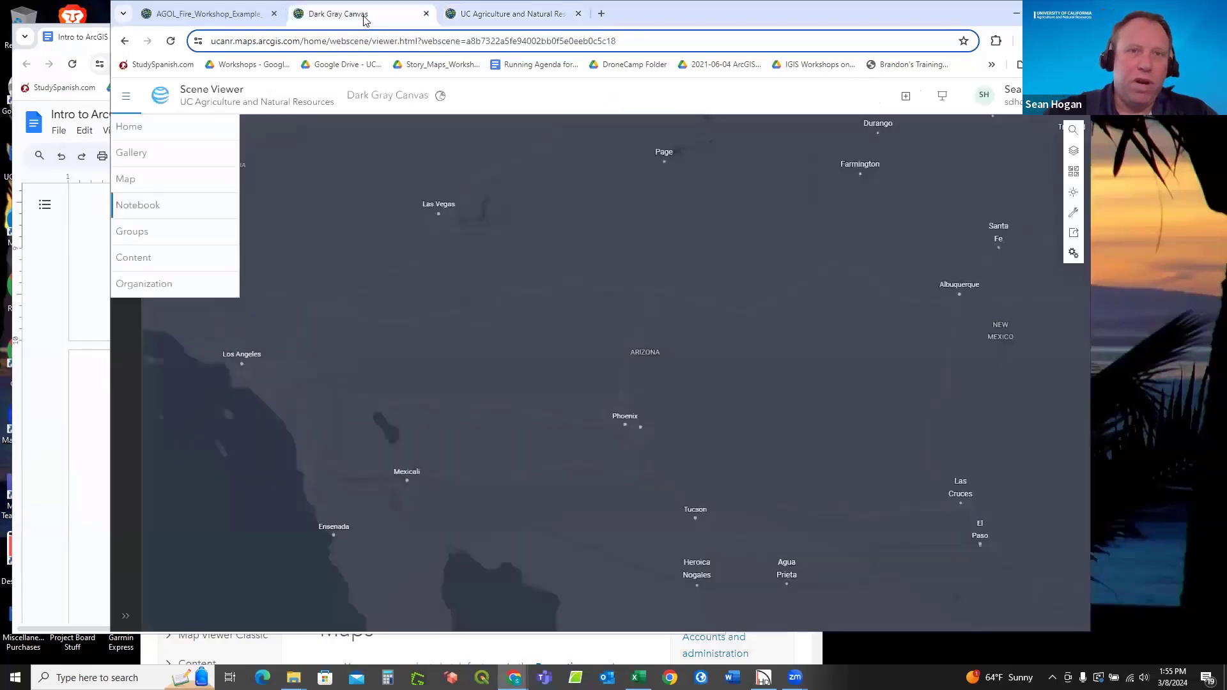
left_click(426, 14)
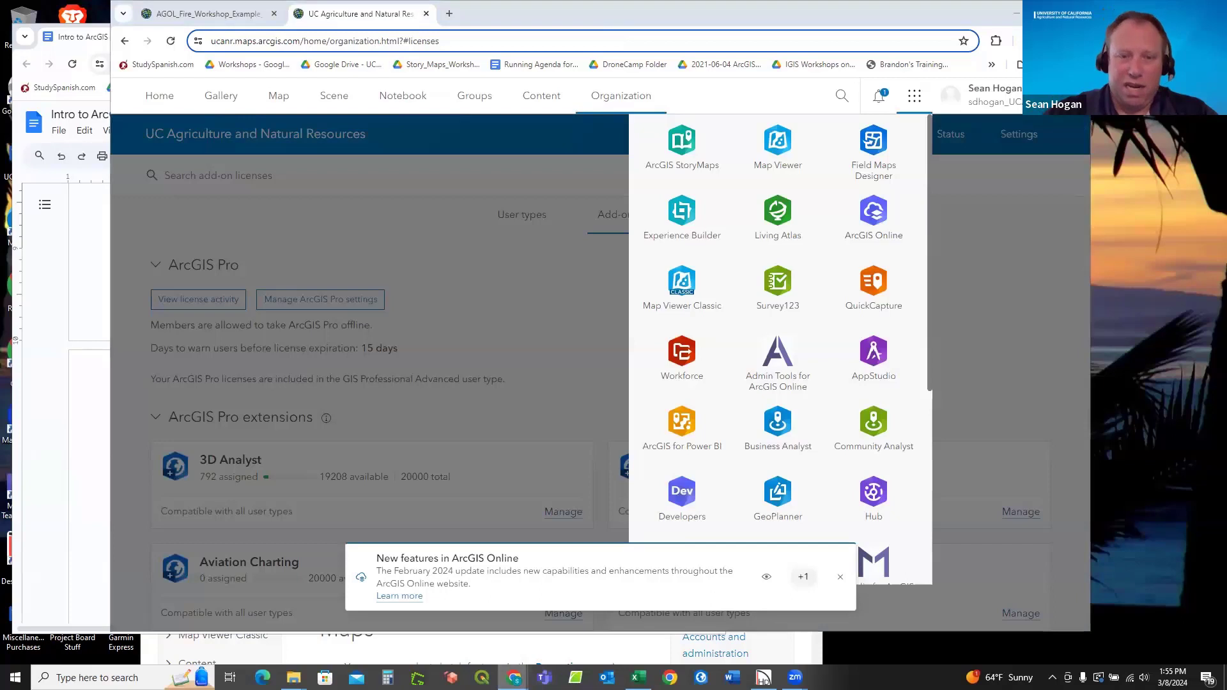
mouse_move(515, 677)
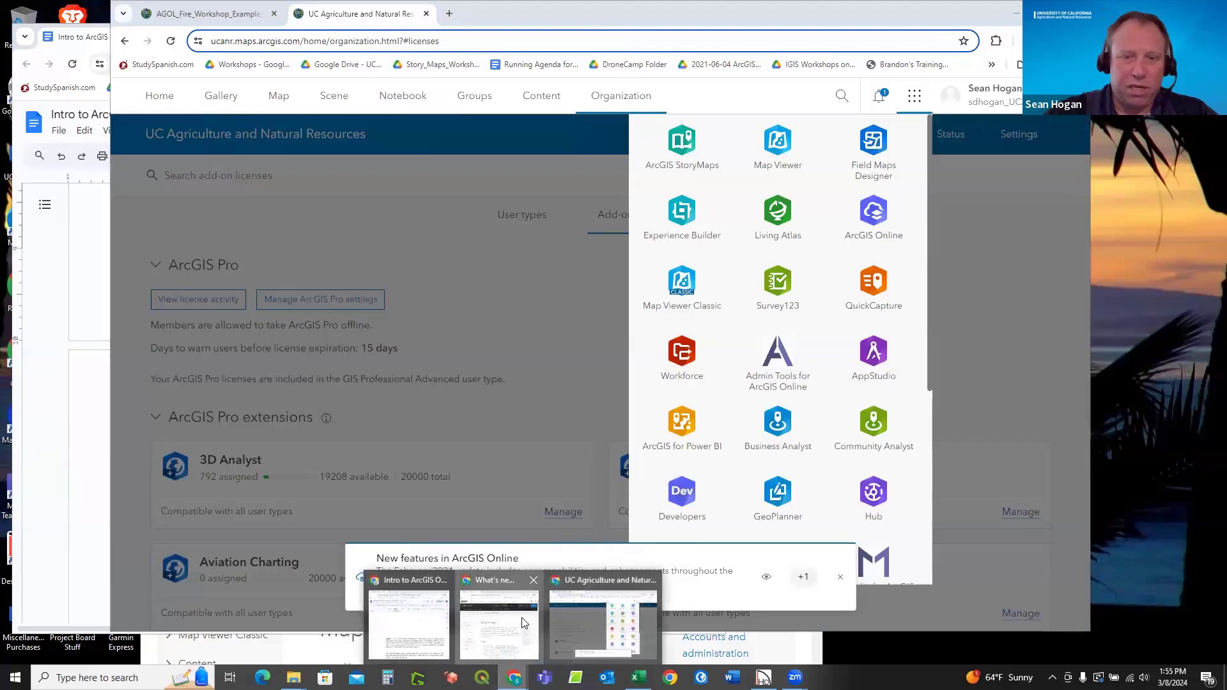
left_click(522, 641)
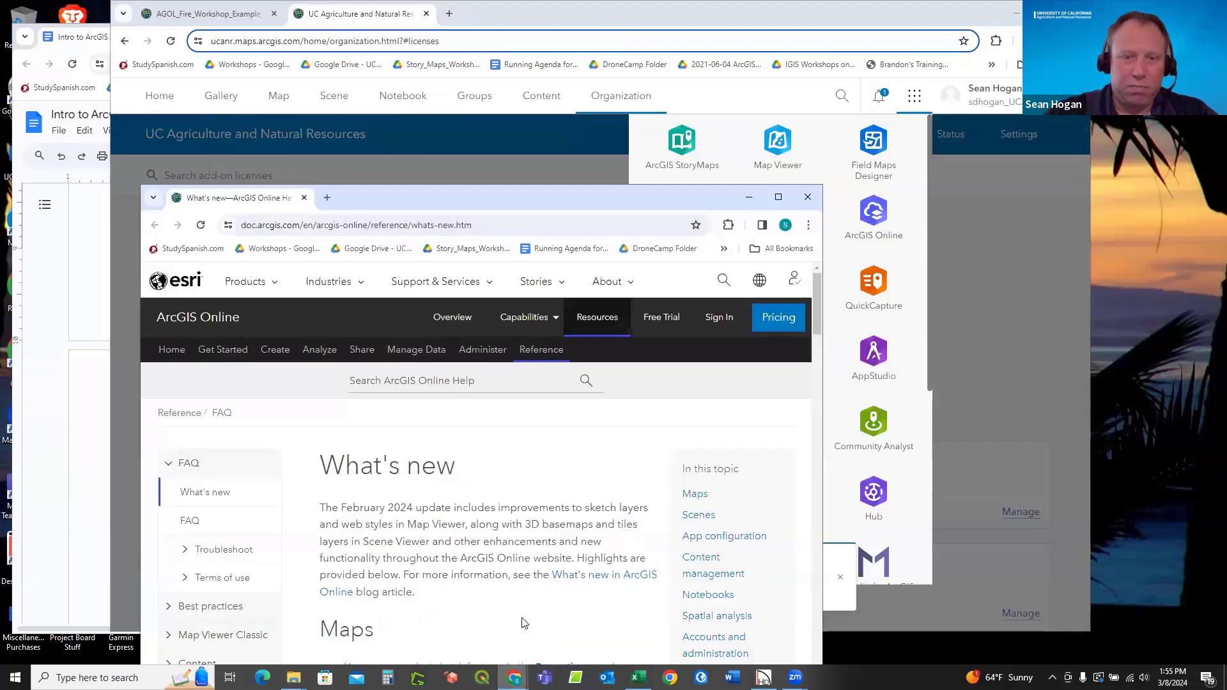
left_click(739, 195)
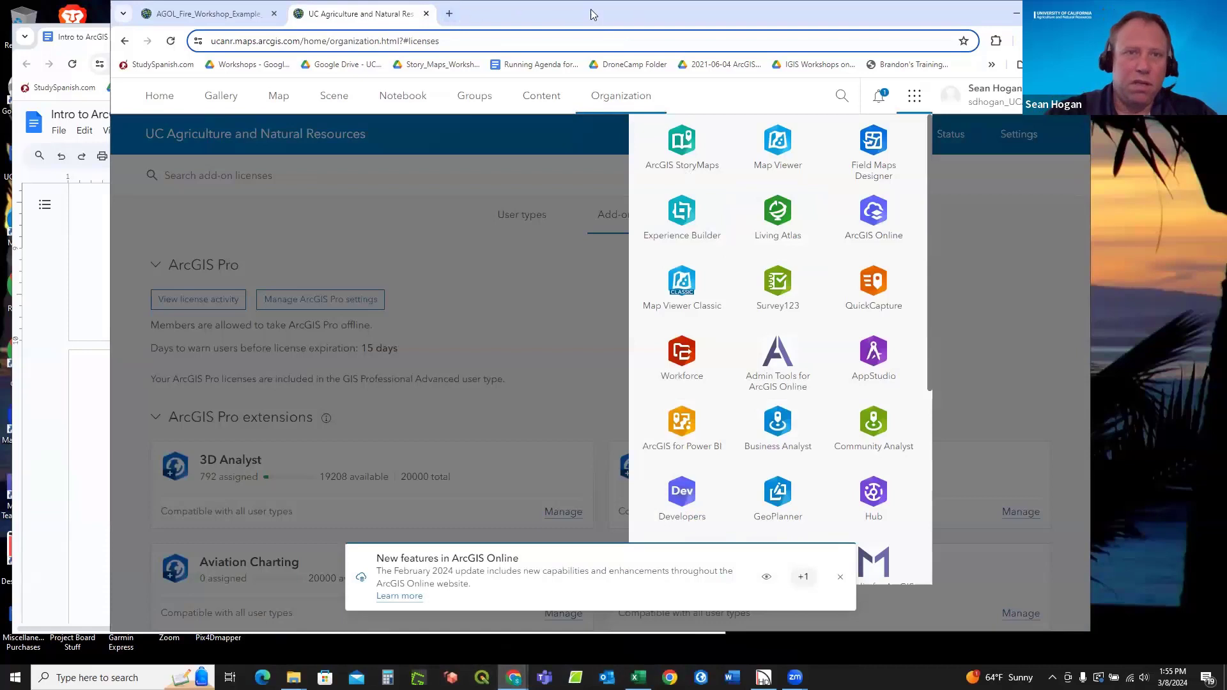
Return to the AGOL_Fire_Workshop_Example_3 web map and view the full extent of the fire area.
left_click(214, 14)
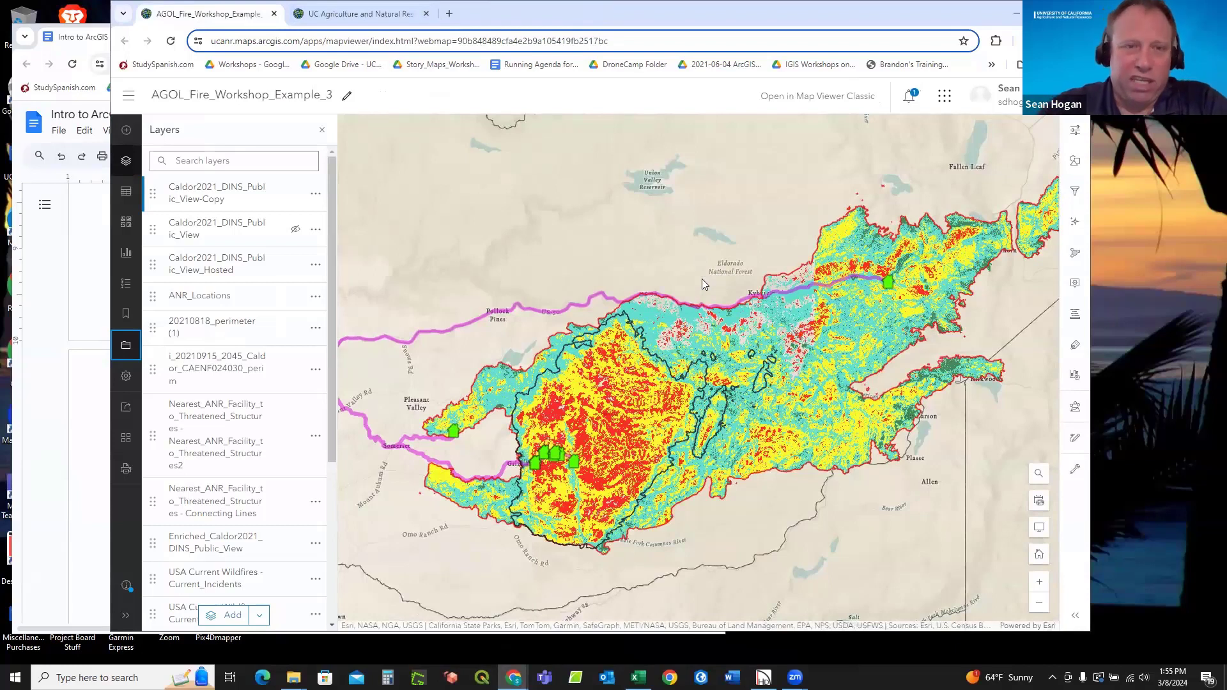
scroll(701, 279, "down", 1)
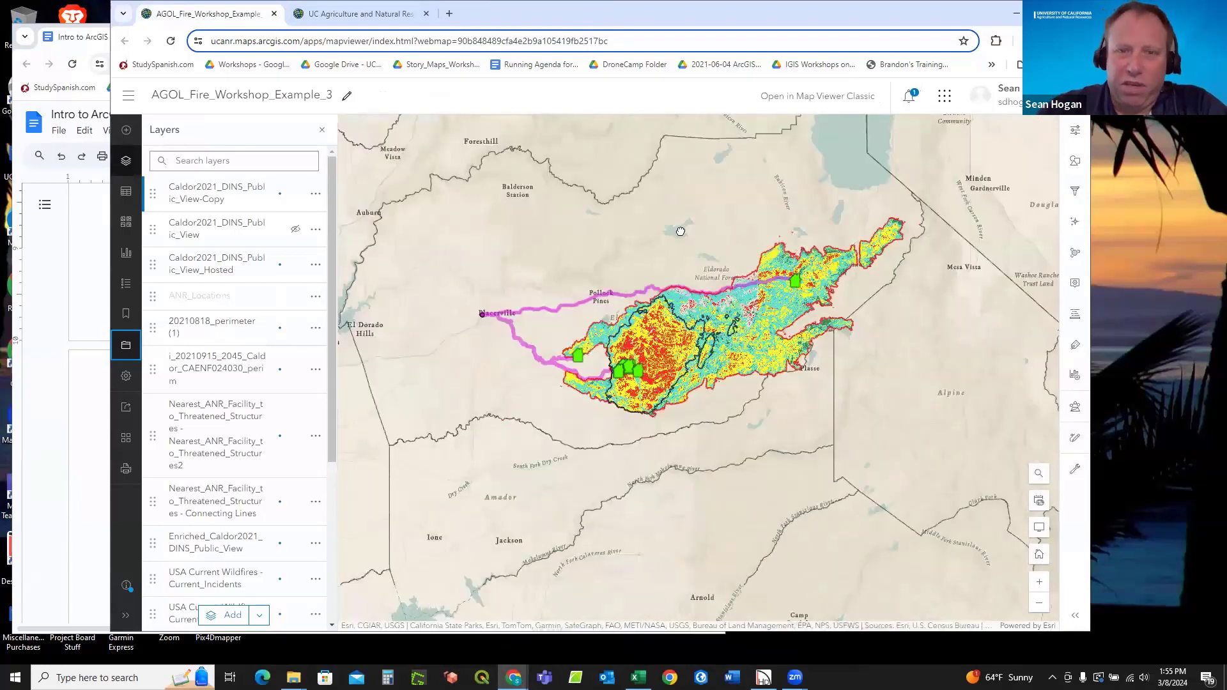
scroll(680, 230, "up", 1)
scroll(680, 231, "down", 1)
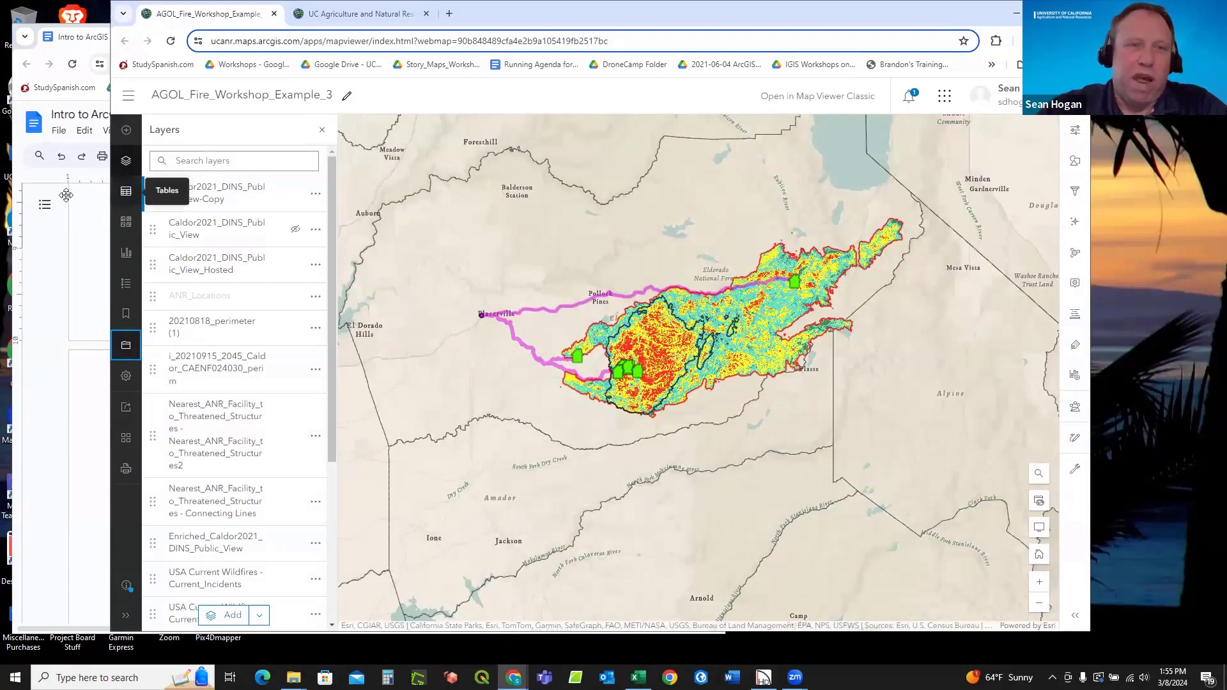
left_click(358, 14)
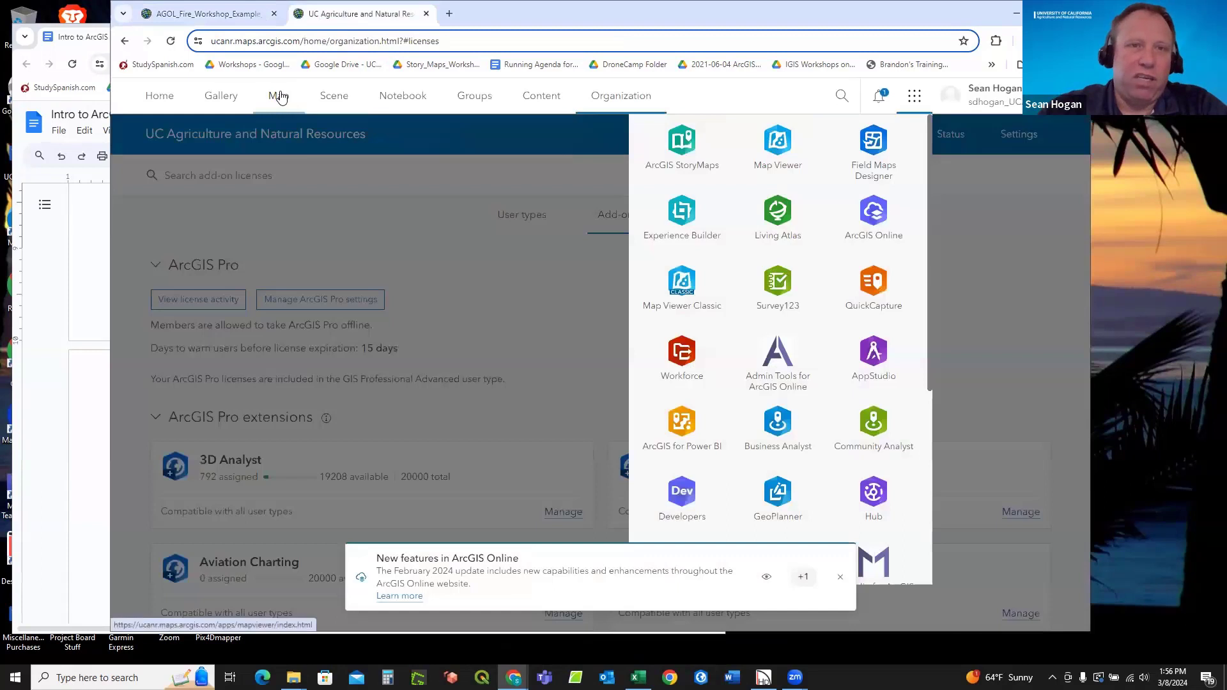
left_click(195, 14)
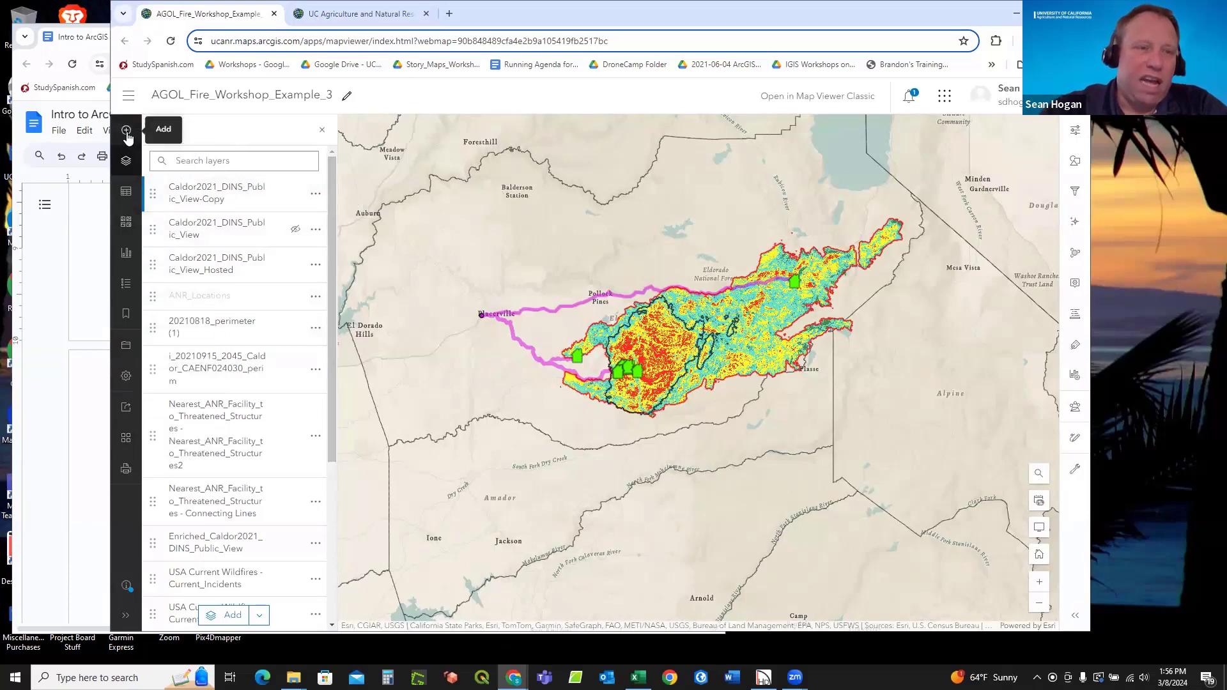
Show the web map's Layers list and expand the contents toolbar so its option names are displayed.
left_click(126, 159)
left_click(125, 161)
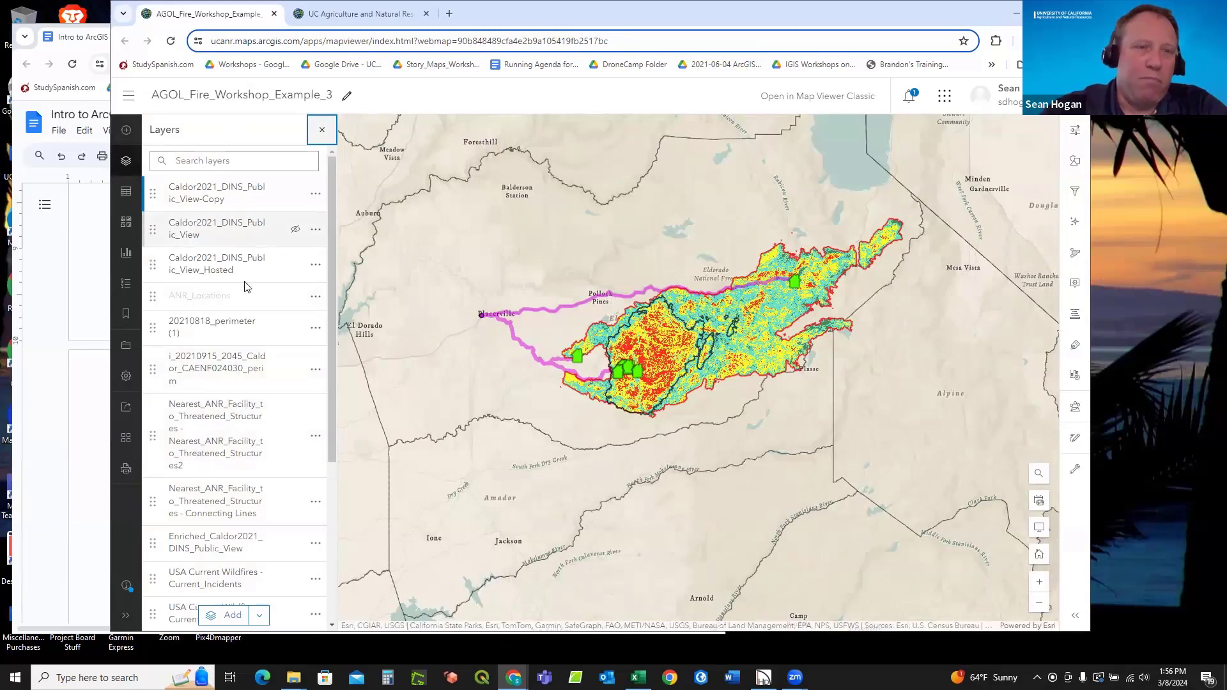
left_click(125, 616)
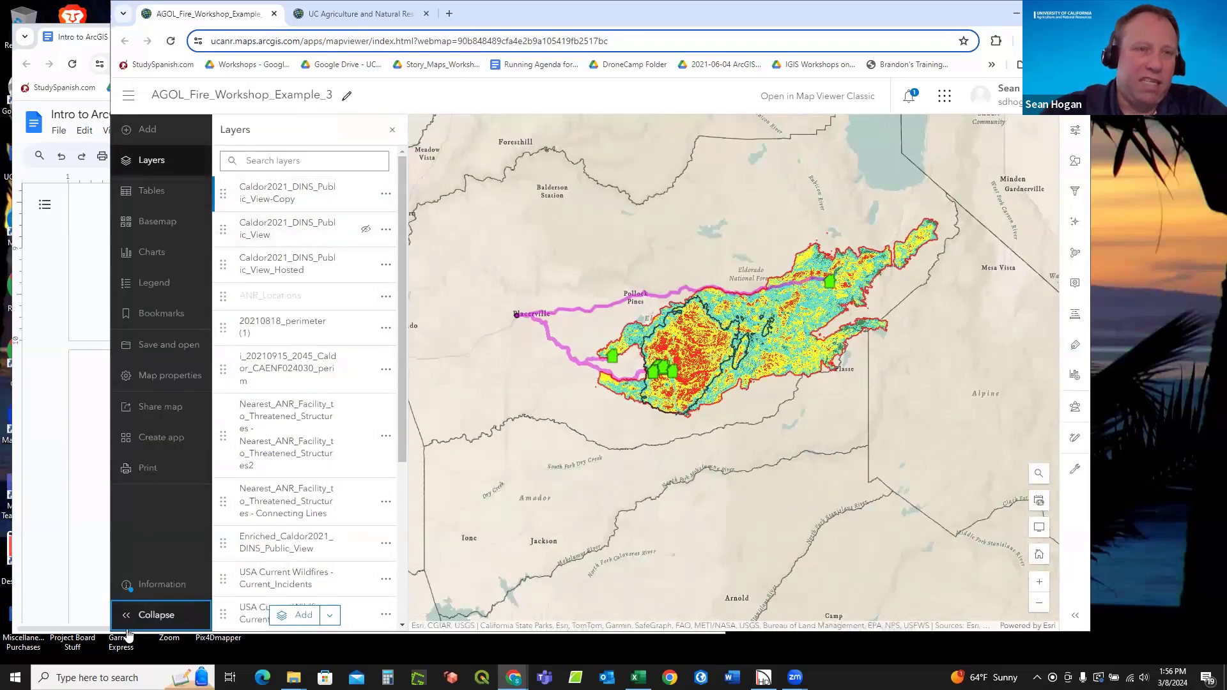
left_click(127, 620)
left_click(127, 619)
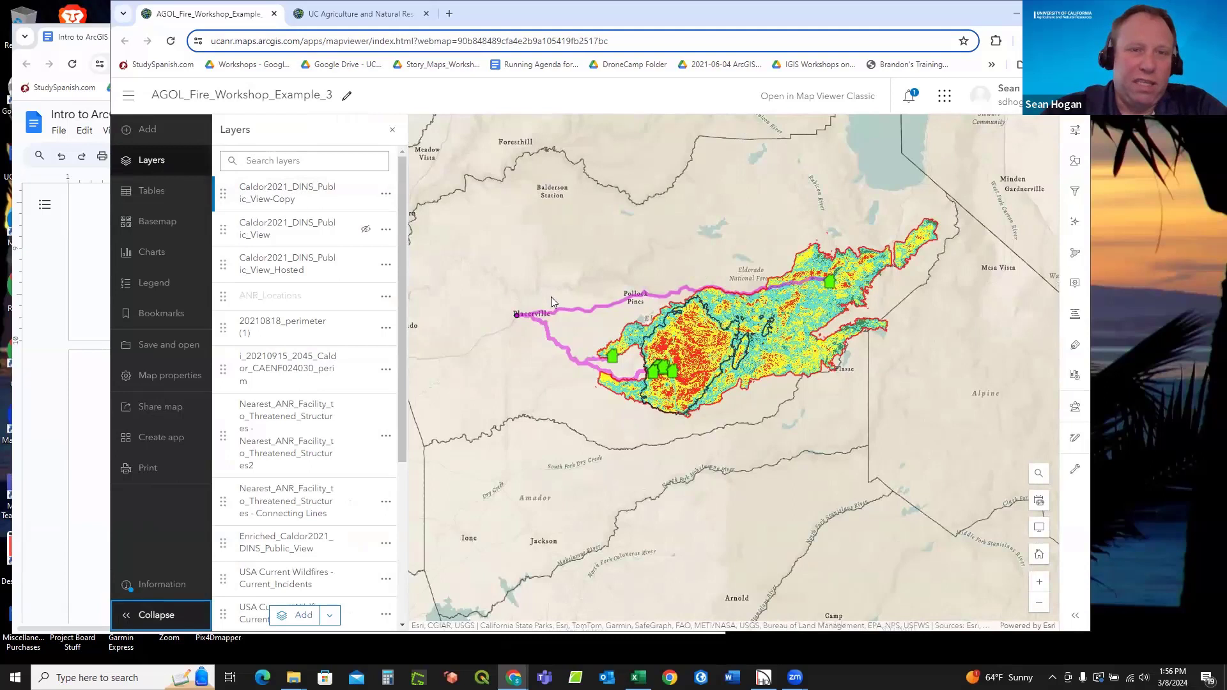
Toggle the visibility of the Caldor2021_DINS_Public_View-Copy layer off and on, and check the layer's available options.
left_click(365, 195)
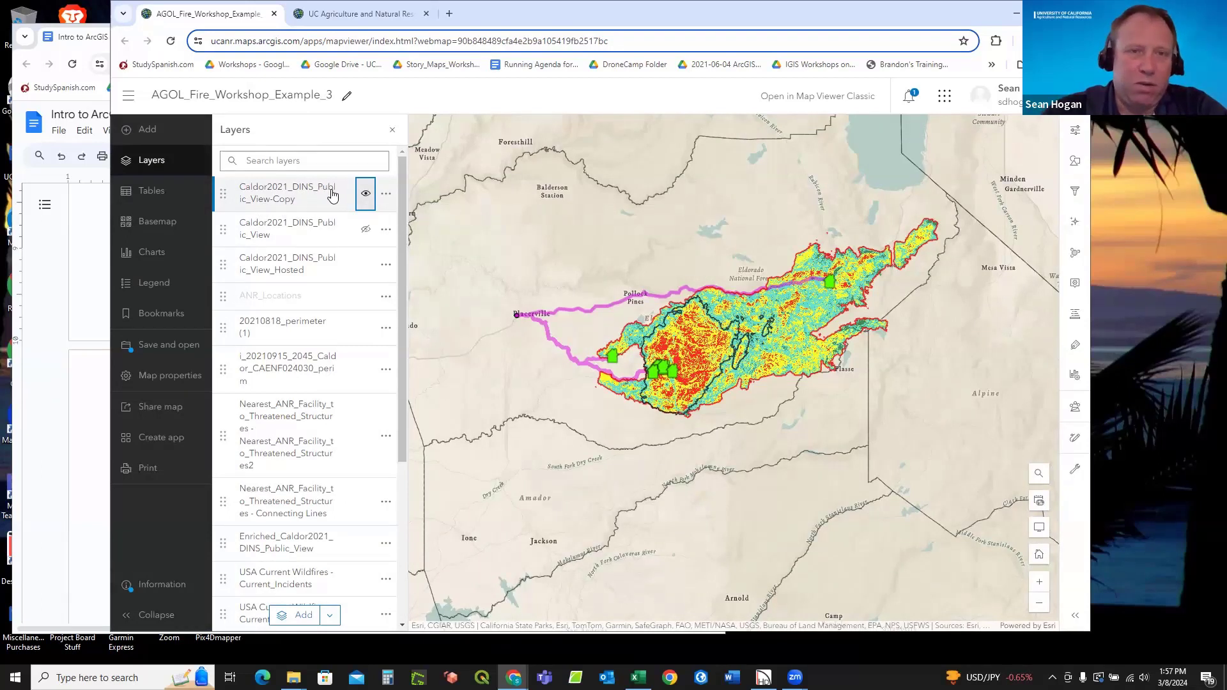
scroll(664, 365, "up", 4)
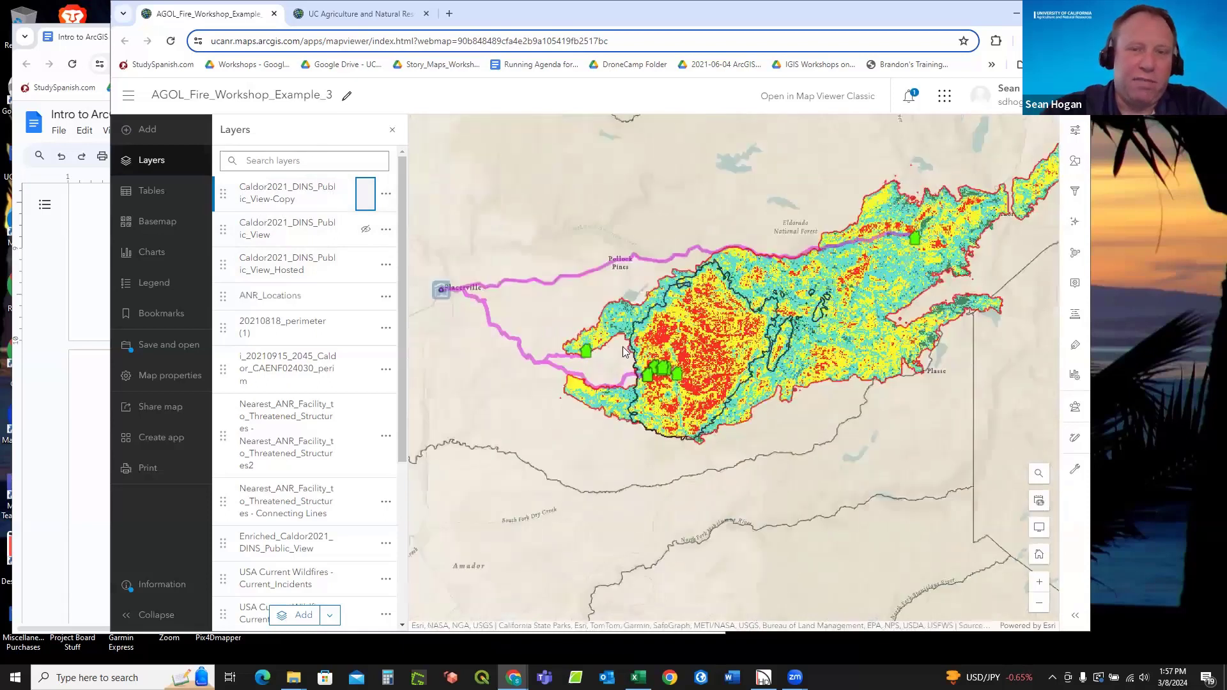
left_click(369, 199)
left_click(367, 195)
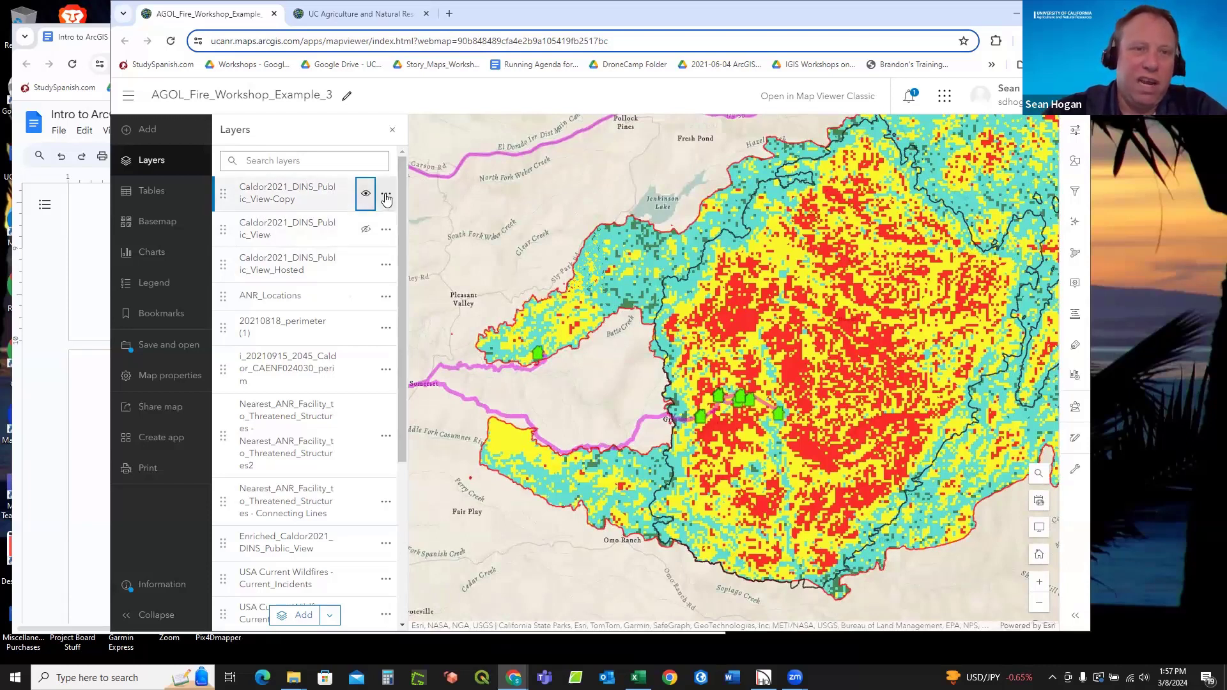
left_click(386, 197)
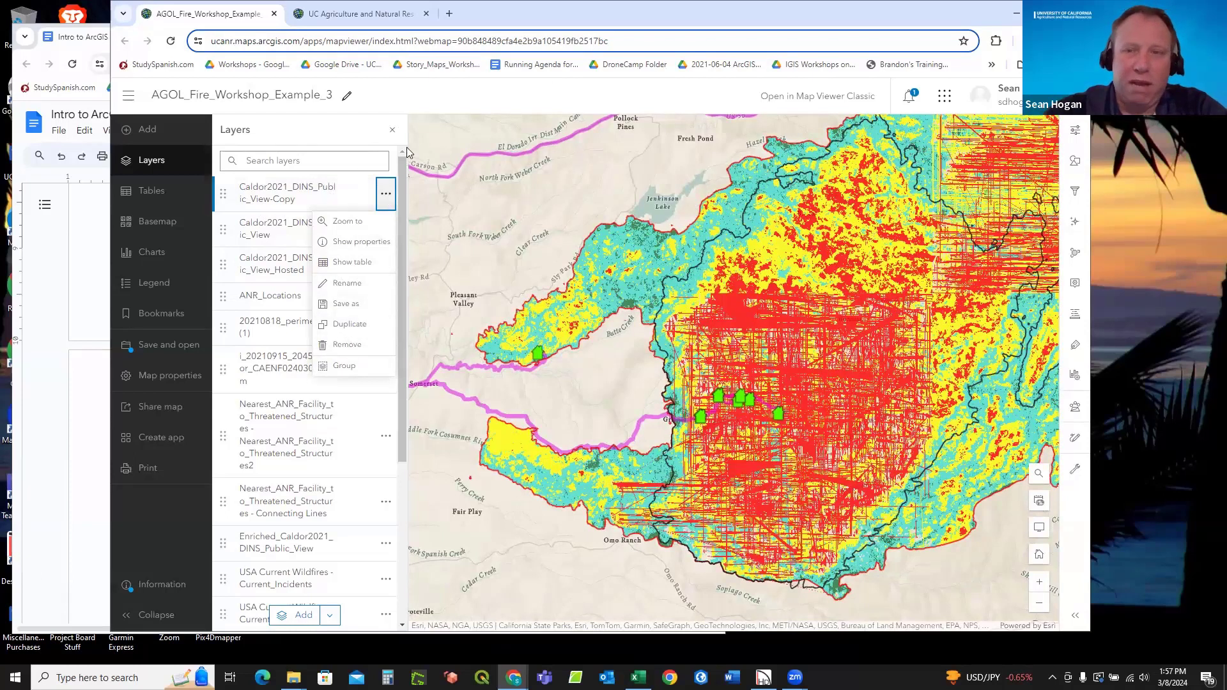
left_click(346, 130)
Compare the fire area with the Caldor2021_DINS_Public_View-Copy layer hidden and shown again.
scroll(699, 266, "down", 3)
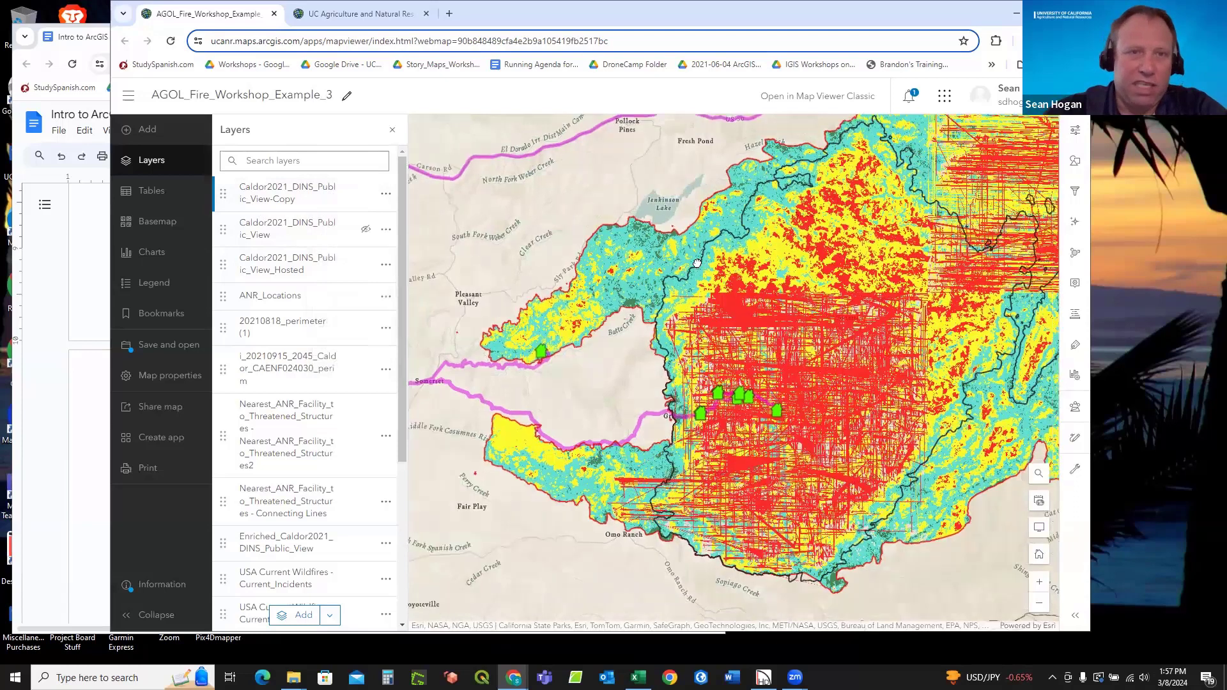
scroll(658, 240, "up", 2)
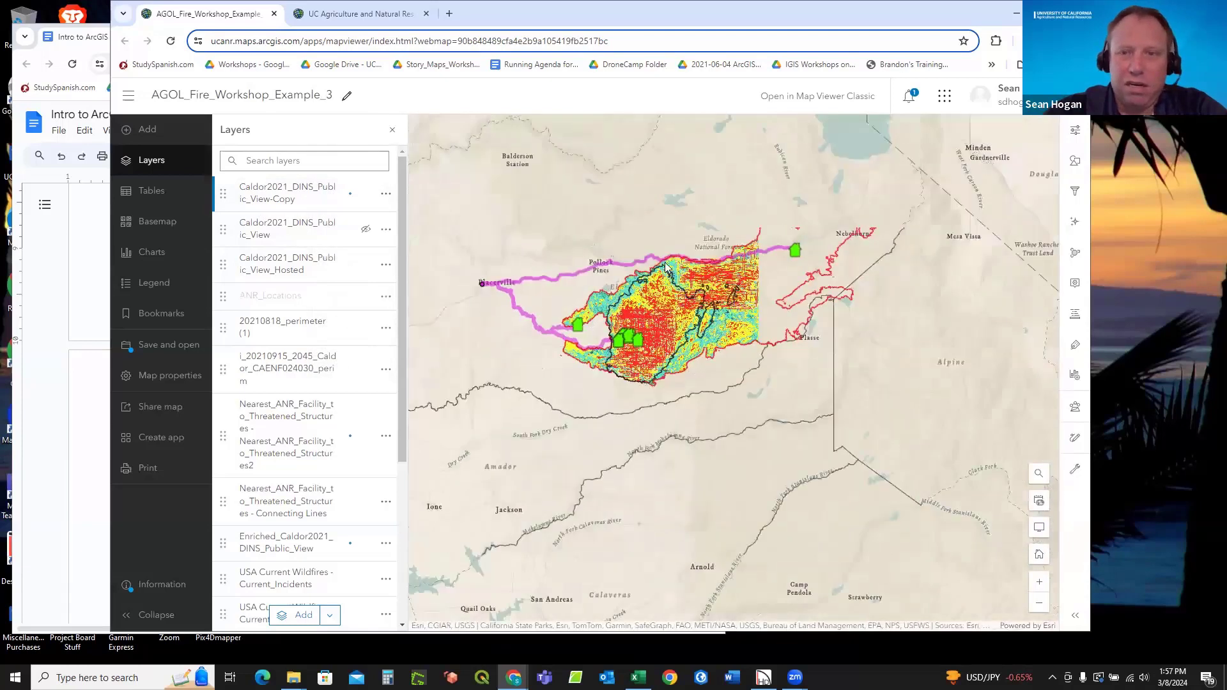
scroll(639, 244, "up", 1)
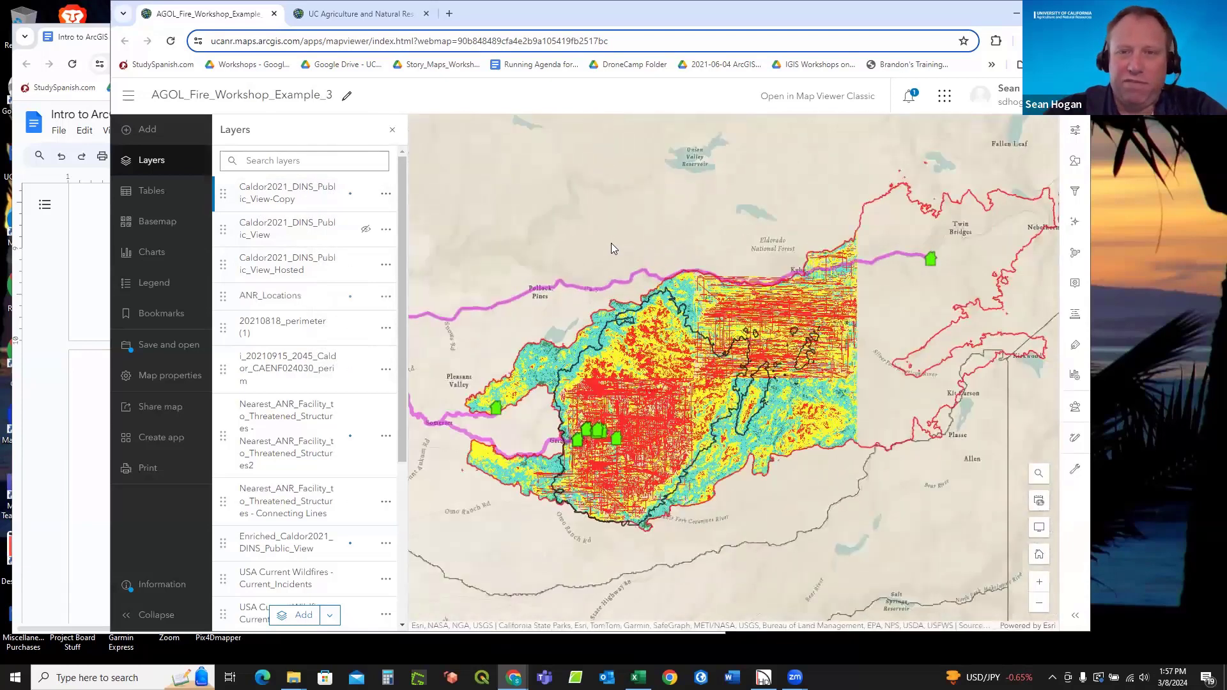
scroll(765, 278, "down", 1)
scroll(638, 292, "up", 1)
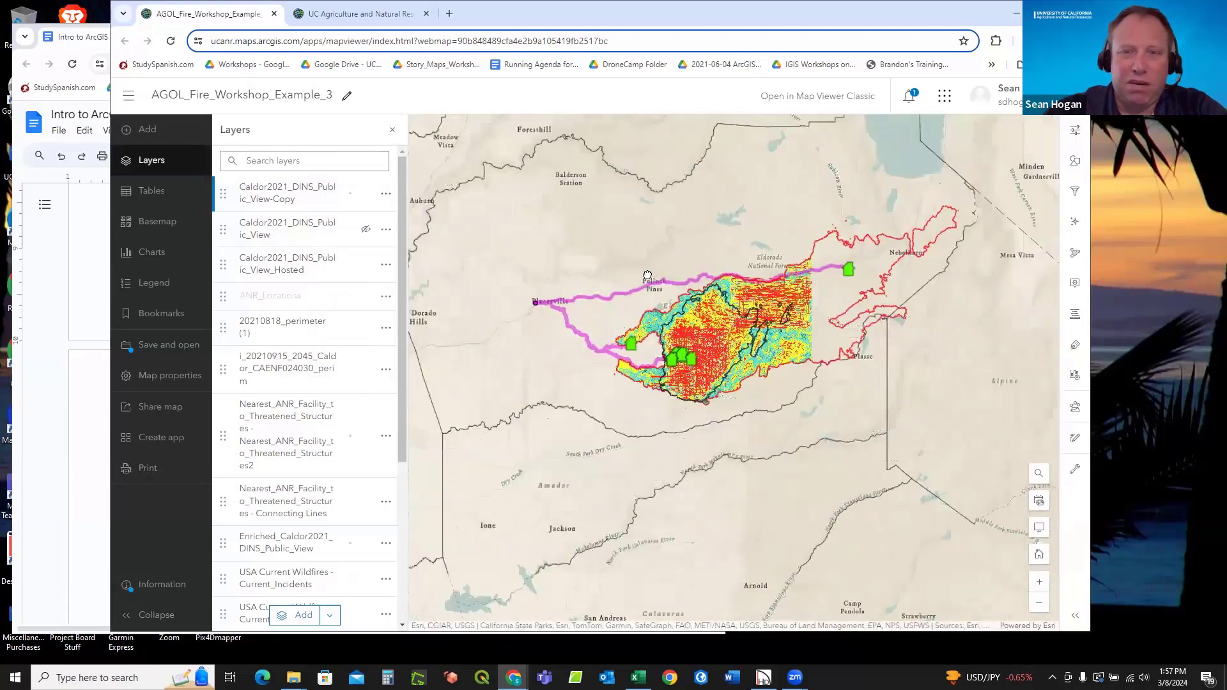
left_click(366, 195)
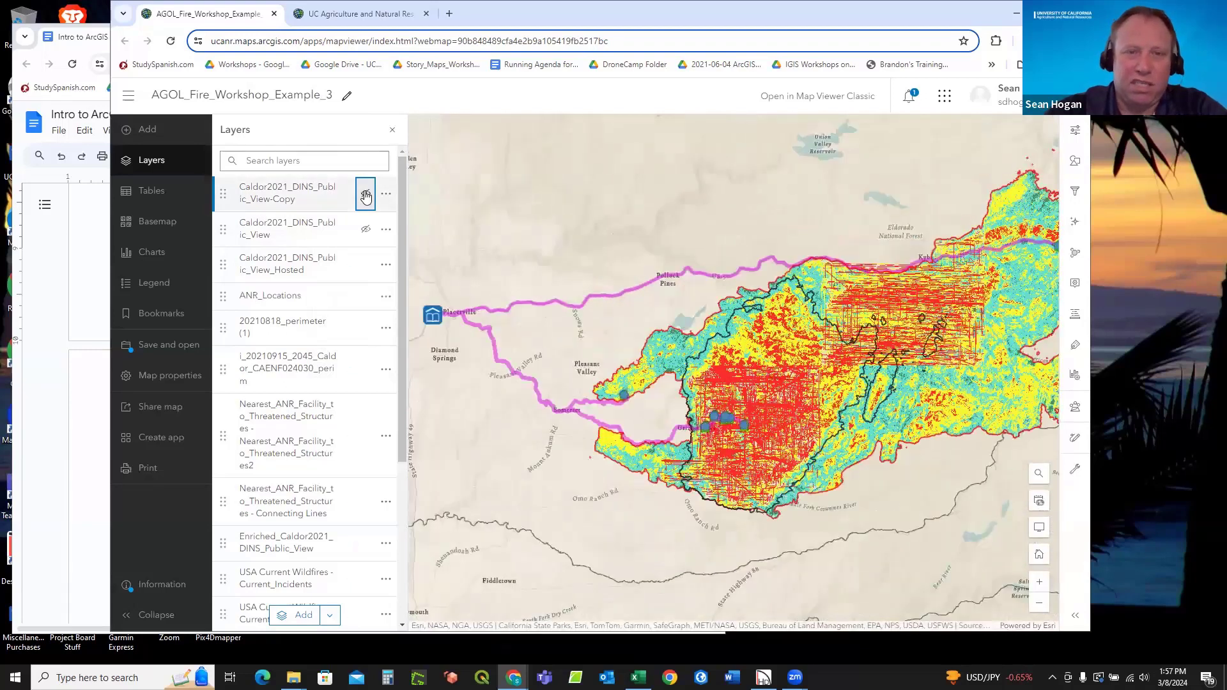
left_click(365, 196)
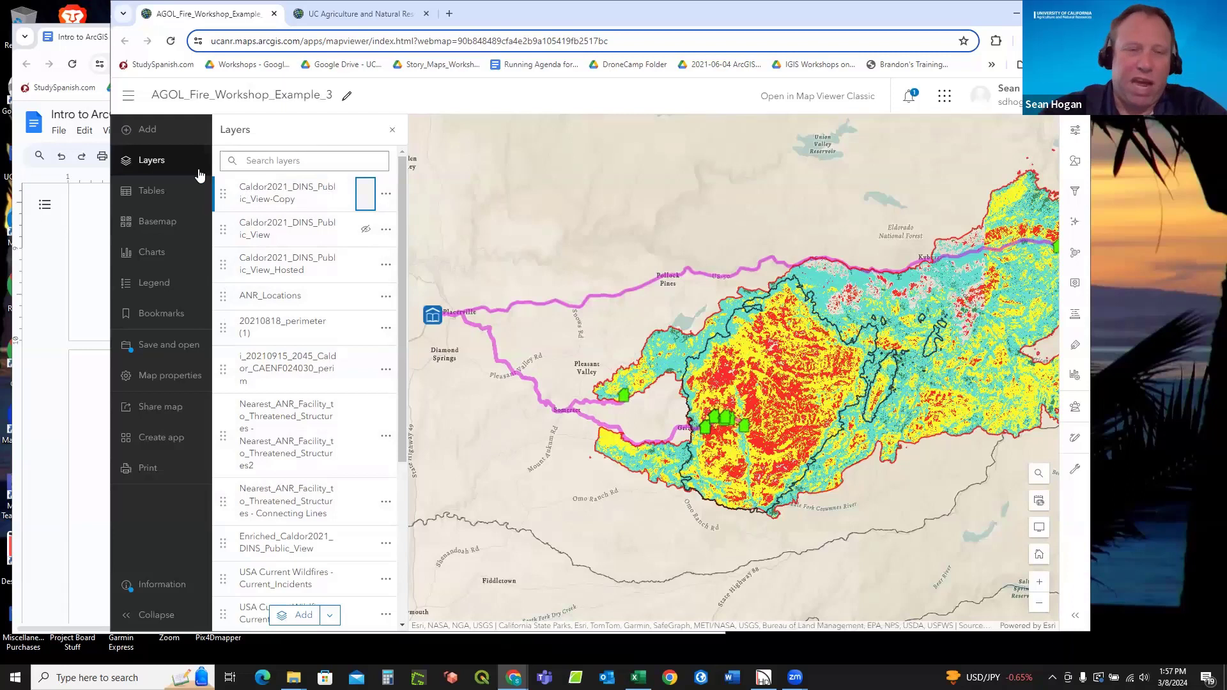
Show the Tables section of the web map.
left_click(151, 193)
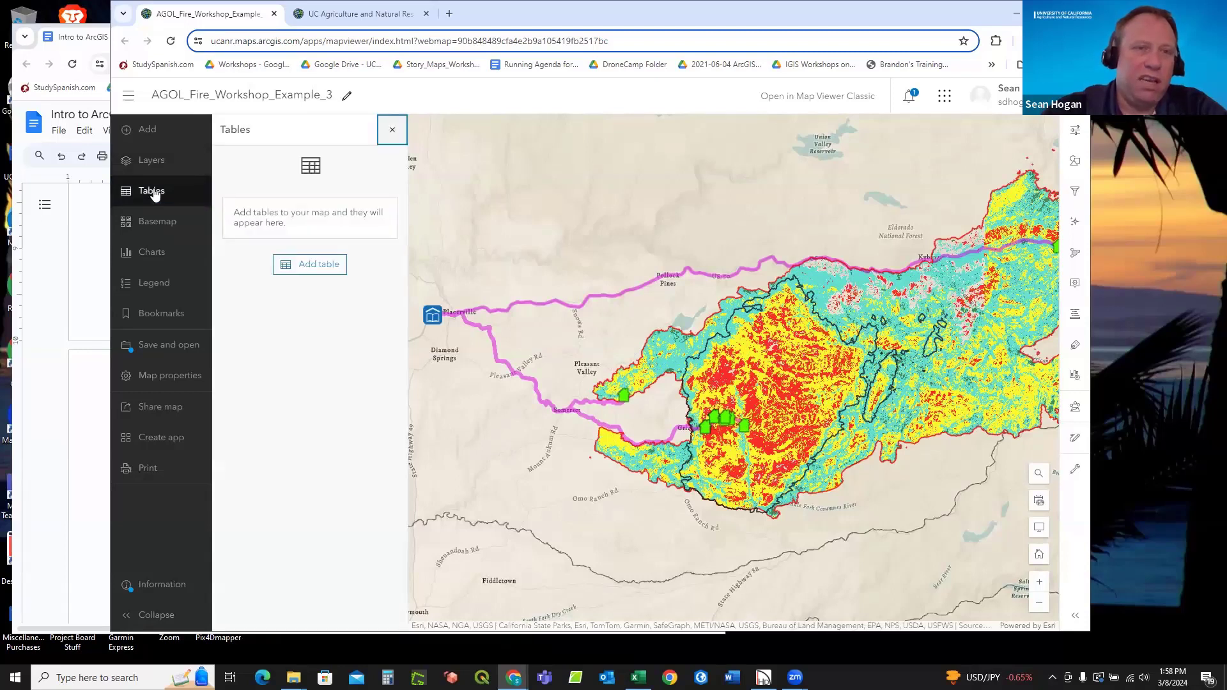
Browse the basemap gallery through to the Living Atlas option at its end.
left_click(152, 222)
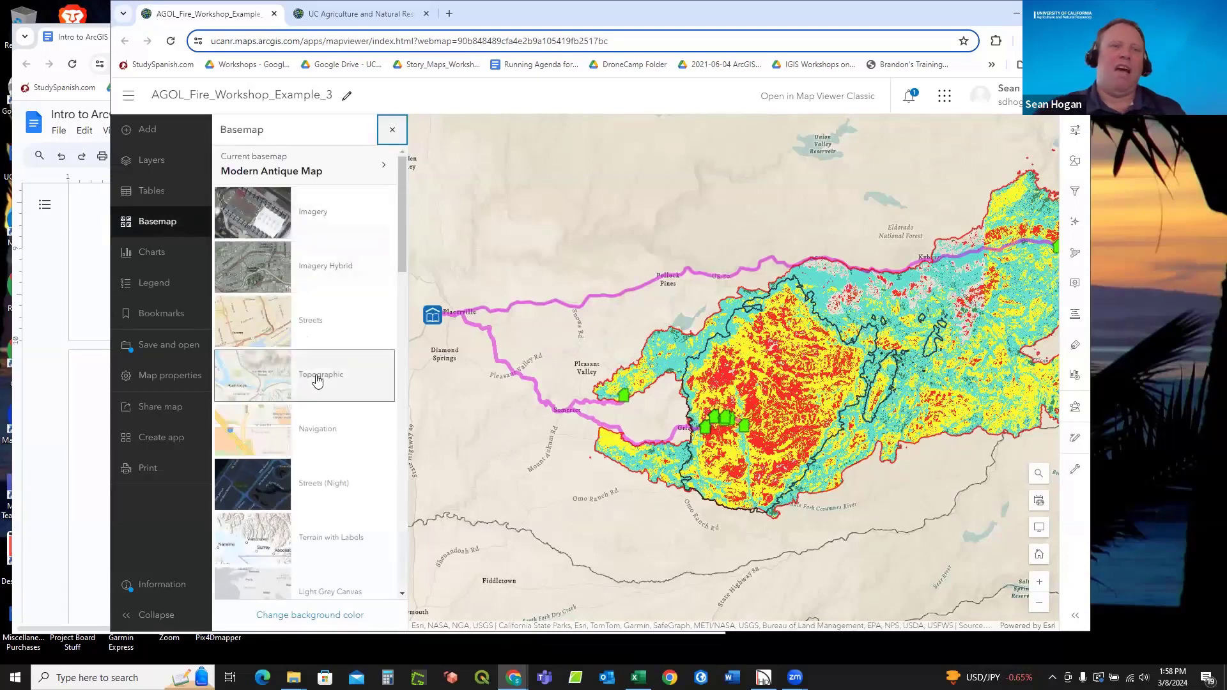
scroll(315, 382, "down", 10)
scroll(318, 381, "down", 2)
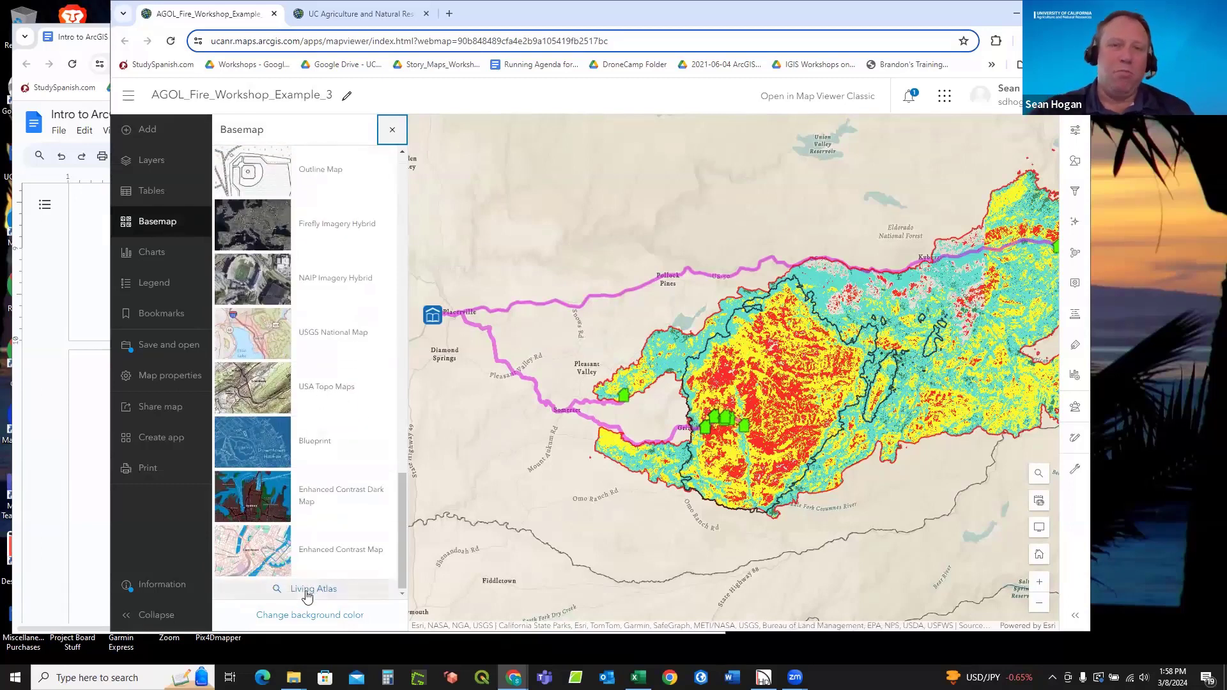
Show the web map's Charts section, followed by its legend.
left_click(155, 254)
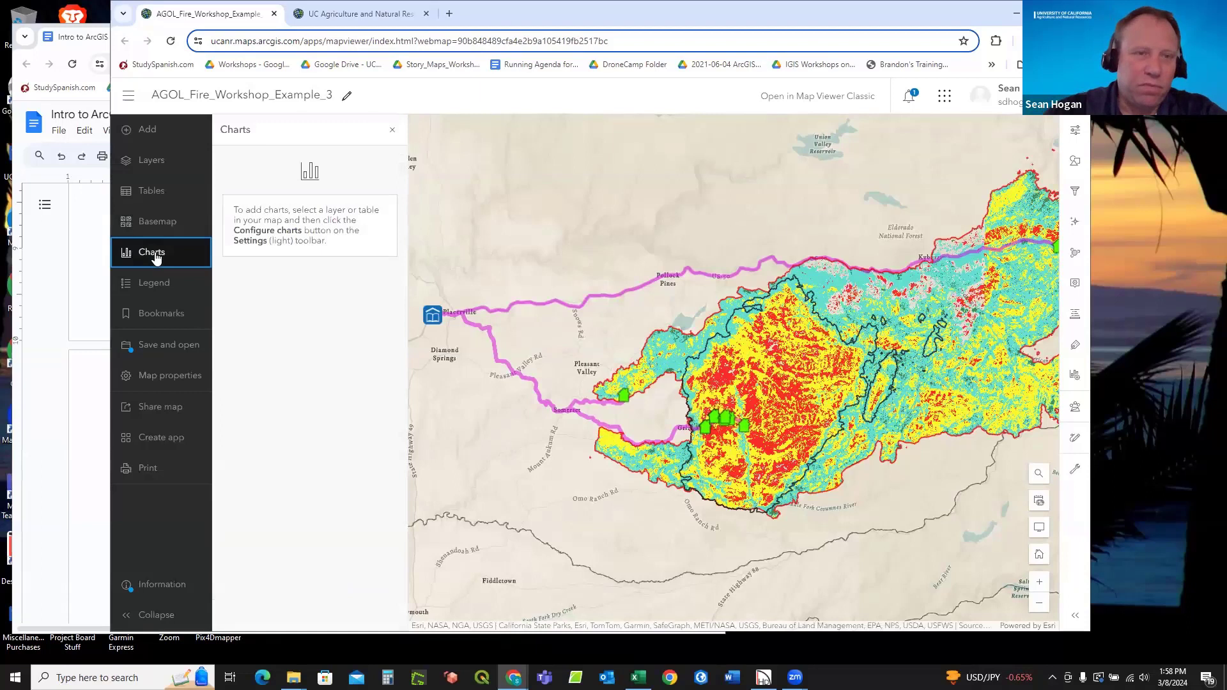
left_click(165, 289)
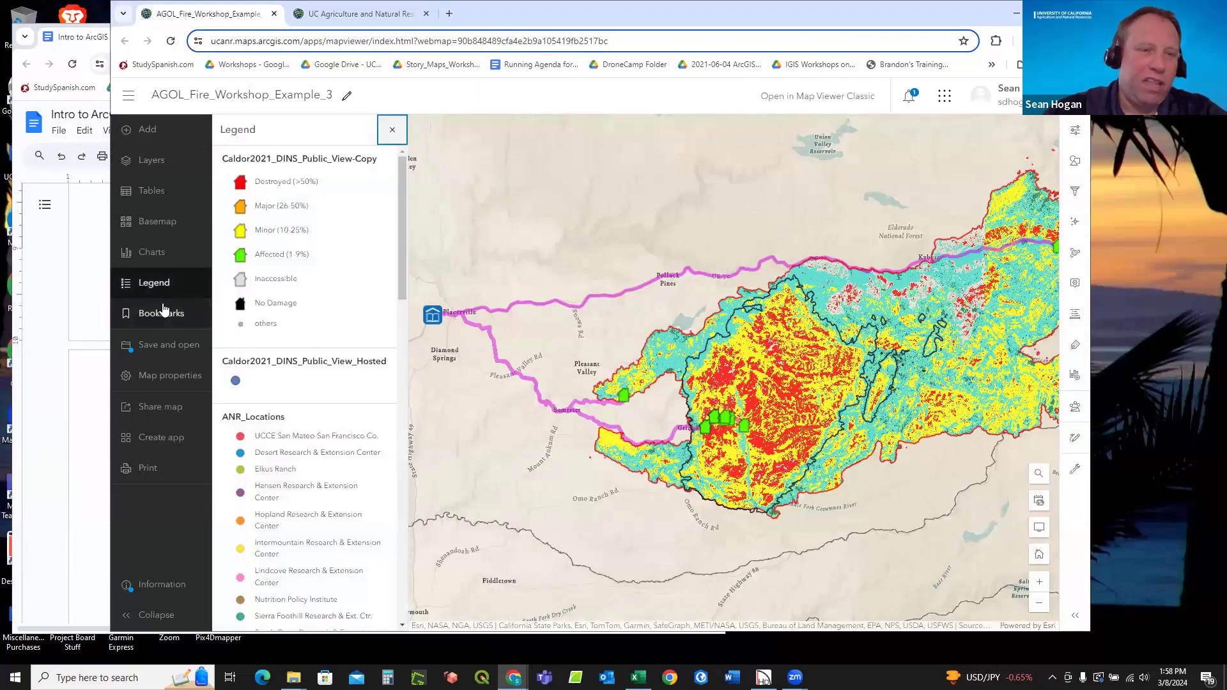
Check the map's save and open options and the app types available for creating an app from it.
left_click(167, 348)
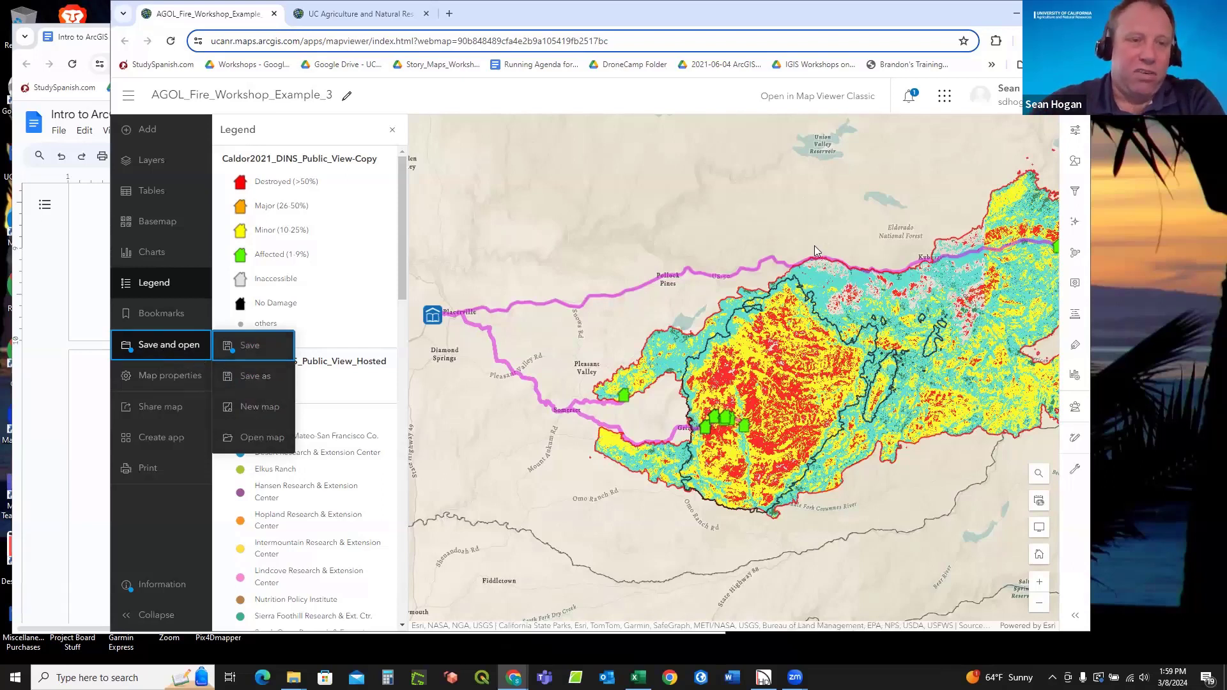
left_click(158, 349)
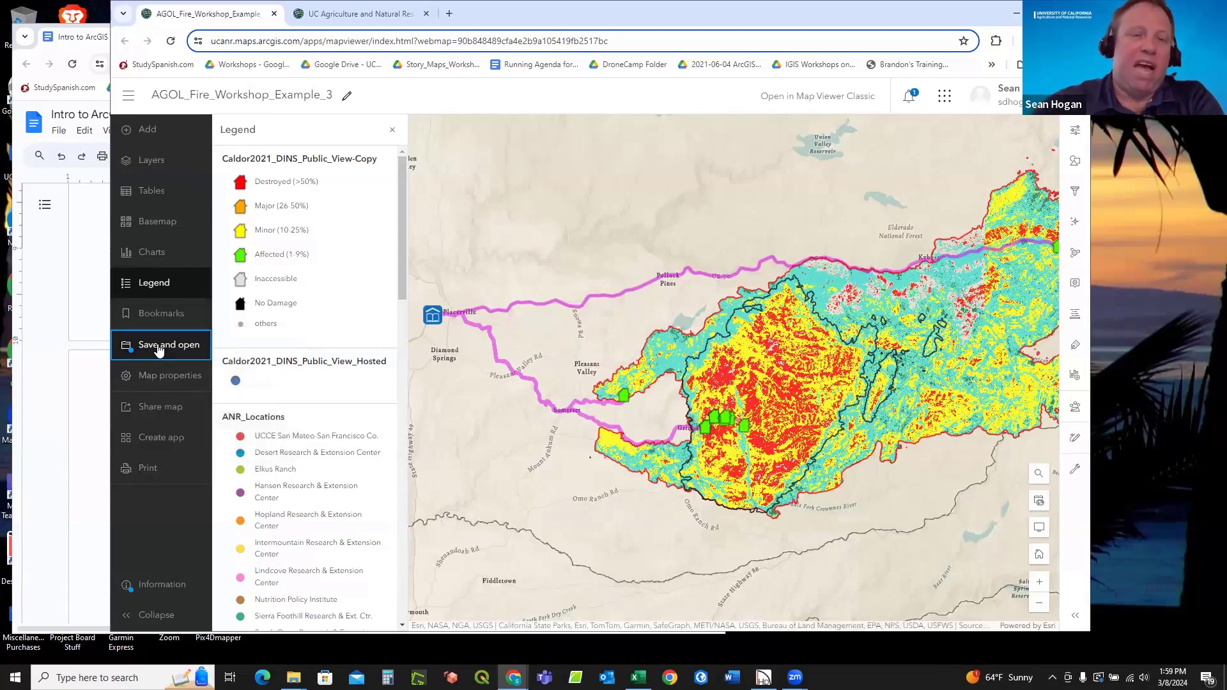
left_click(163, 441)
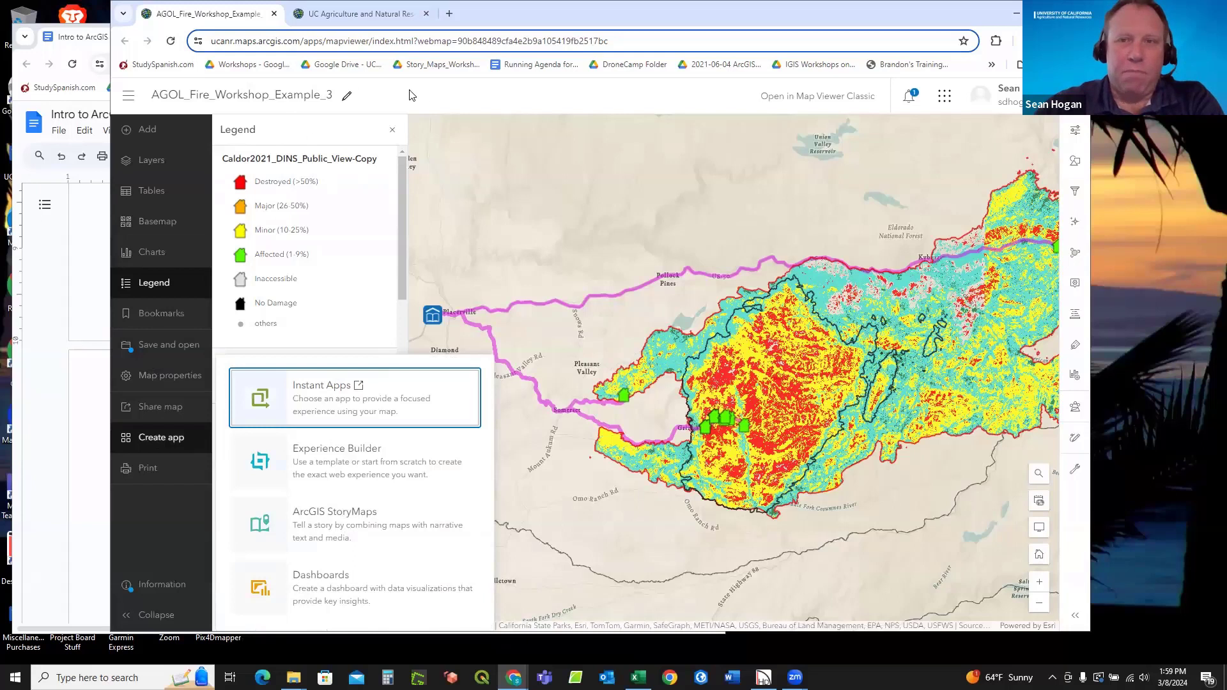
left_click(427, 95)
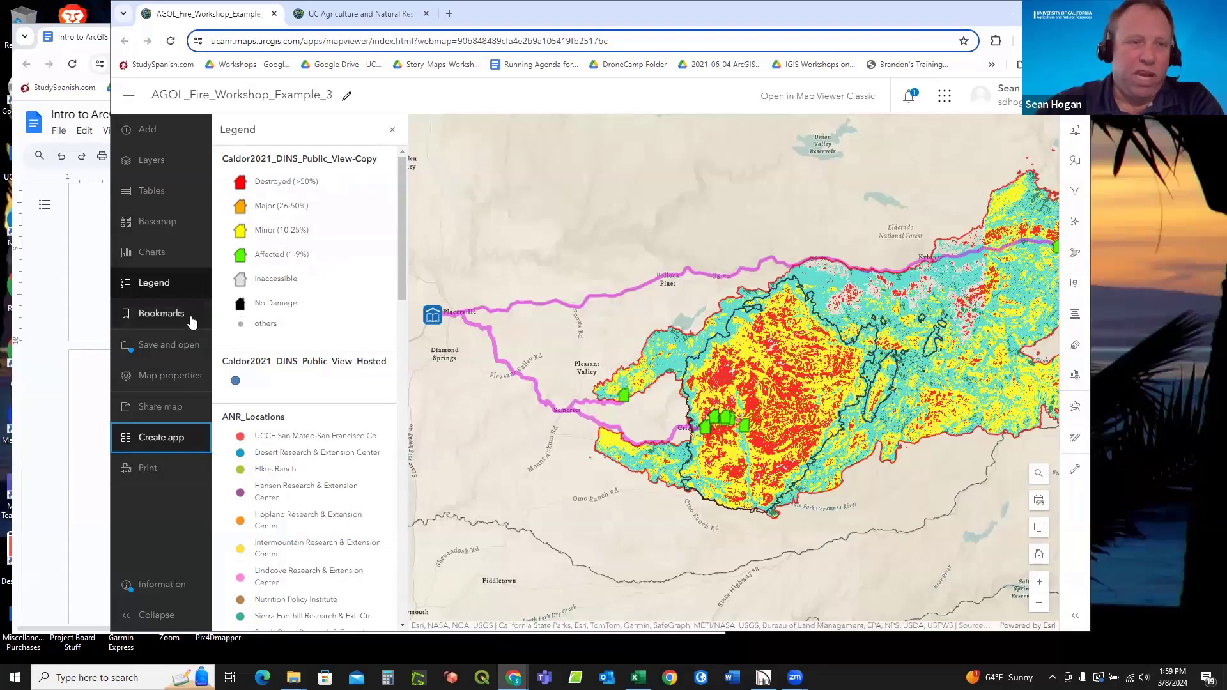
Return to the Layers list and widen the browser window.
left_click(152, 161)
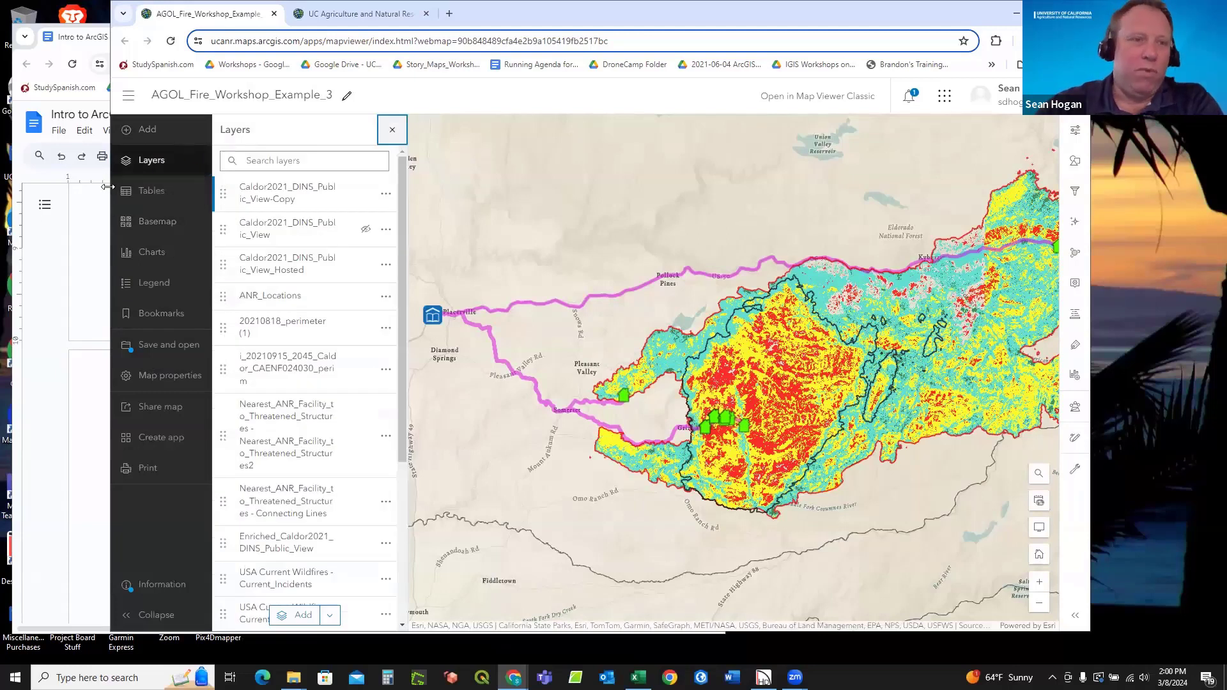
left_click_drag(107, 186, 42, 186)
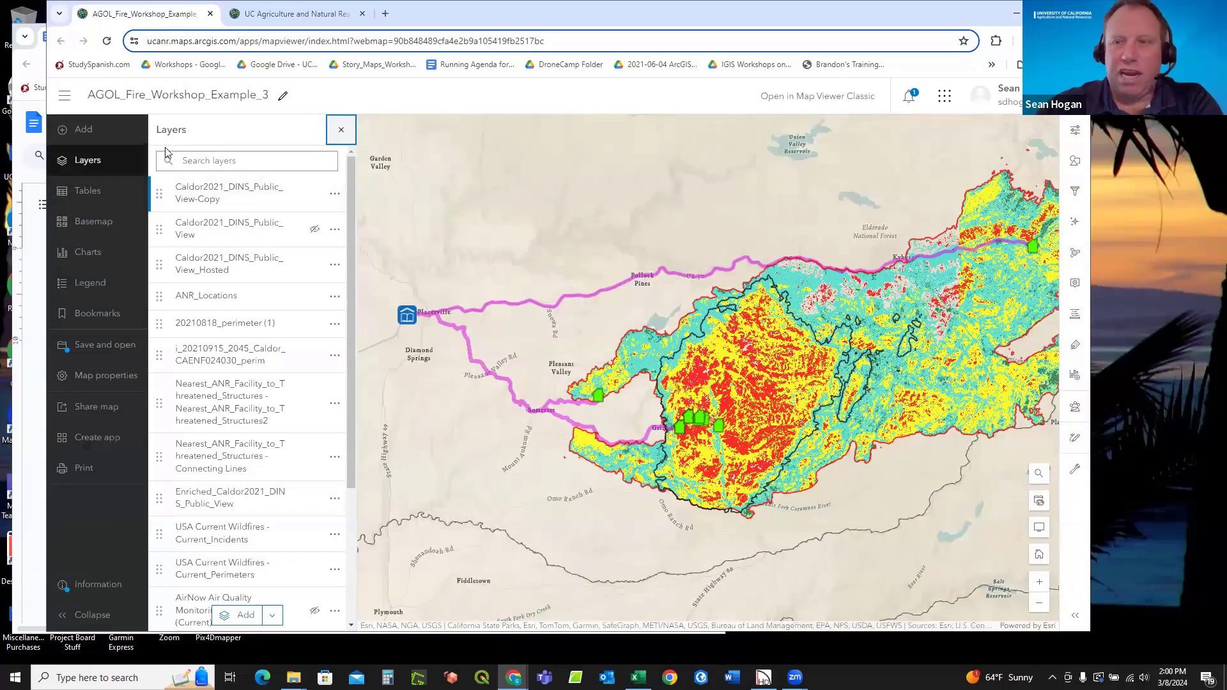
Show how the properties and tools follow the selected layer, ending with Caldor2021_DINS_Public_View-Copy selected.
left_click(205, 200)
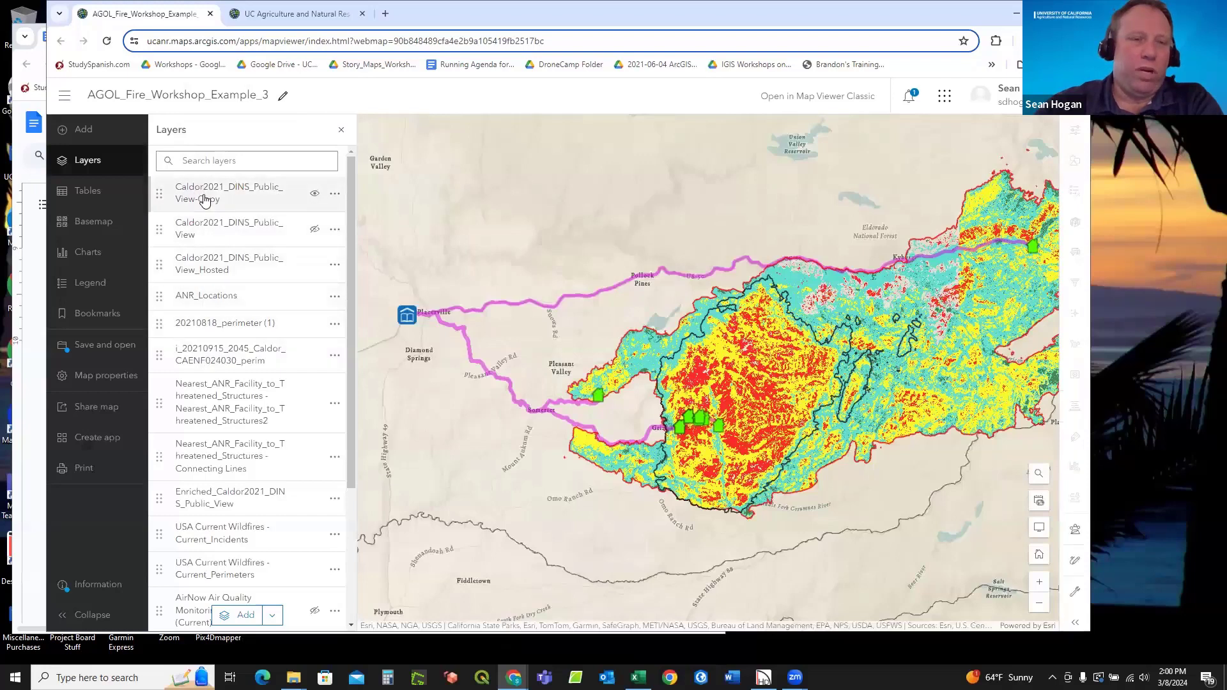
left_click(205, 200)
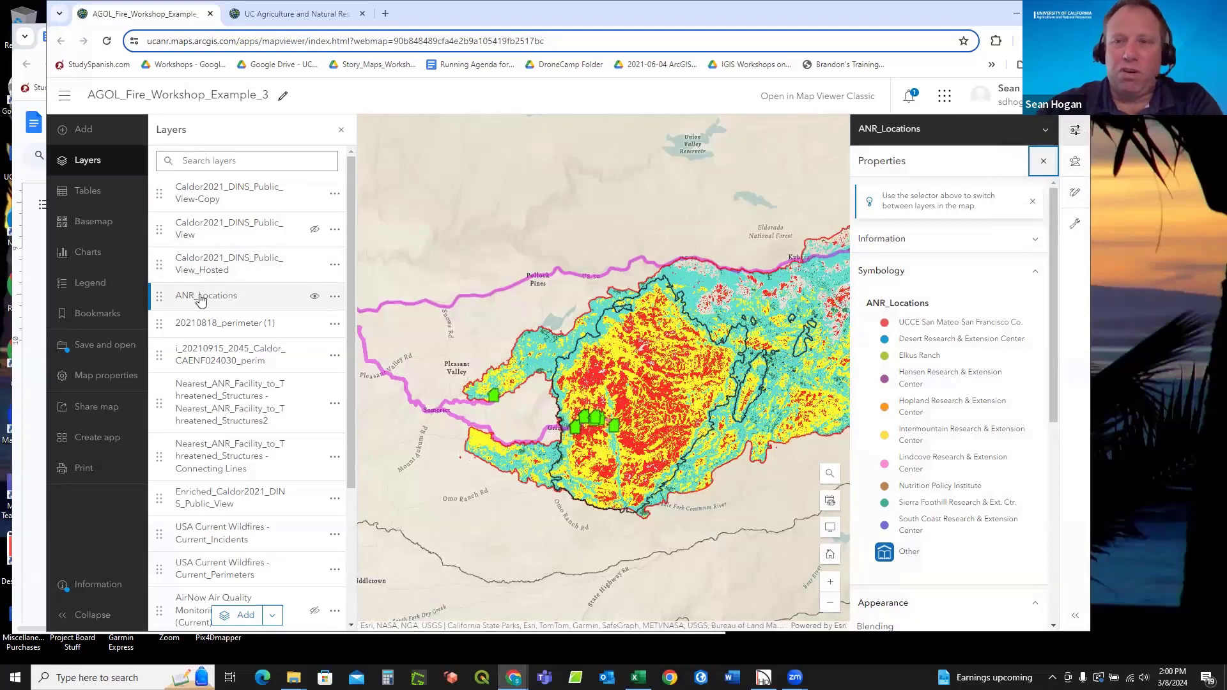
left_click(221, 193)
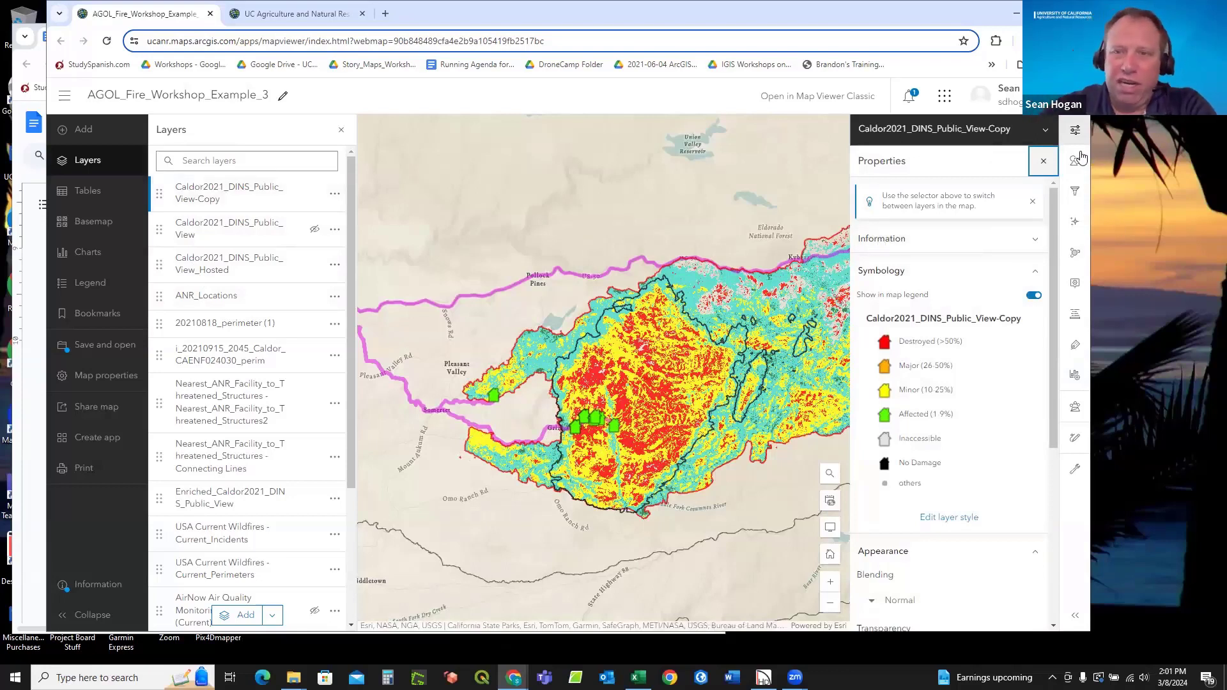
Limit the Caldor2021_DINS_Public_View-Copy layer's visible range to Country through Room and test it by zooming the map out and in.
scroll(959, 351, "down", 5)
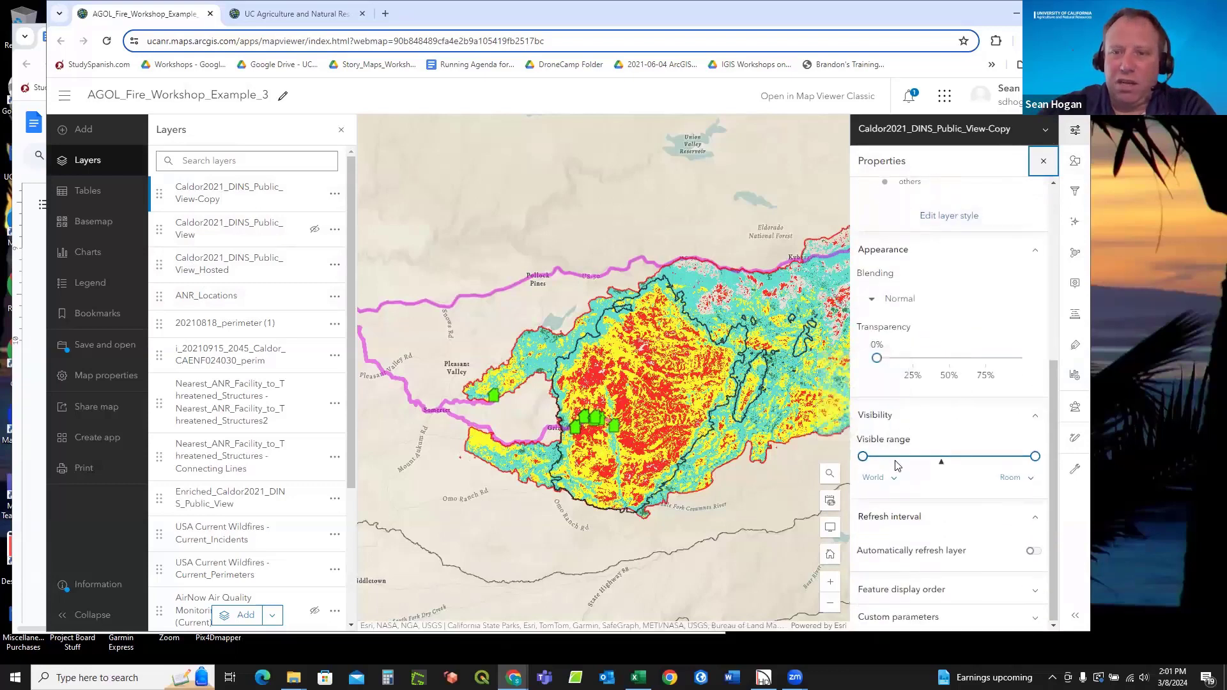
left_click_drag(863, 456, 891, 456)
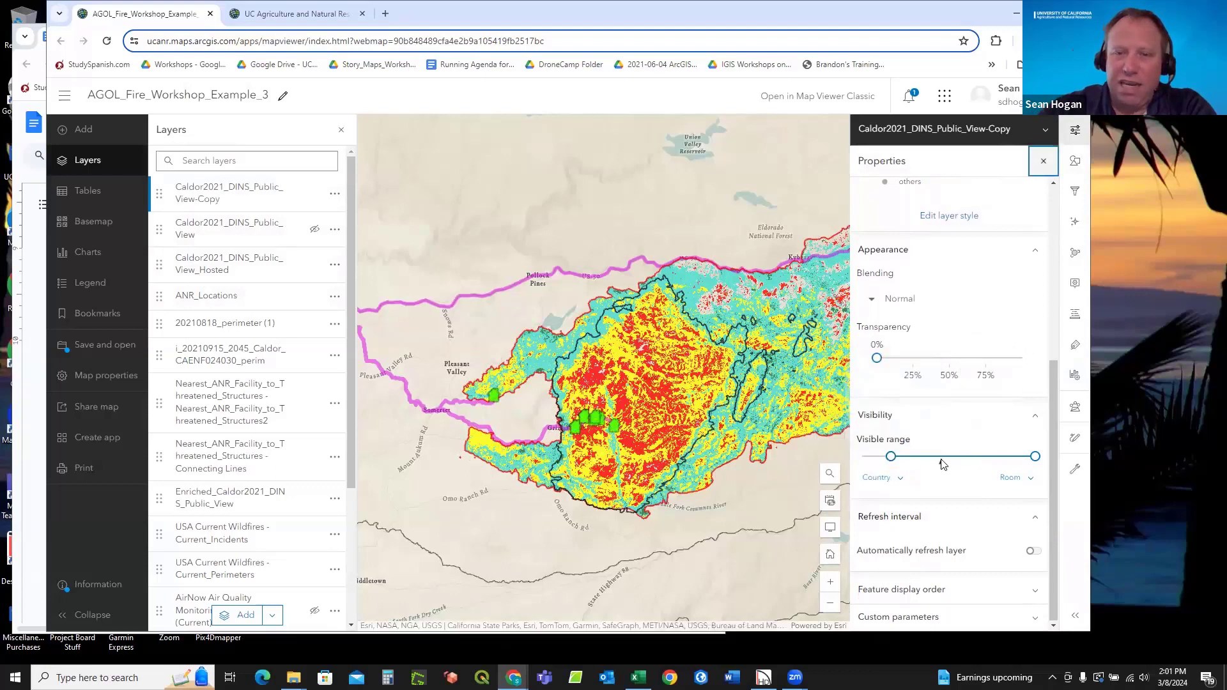
scroll(757, 339, "down", 2)
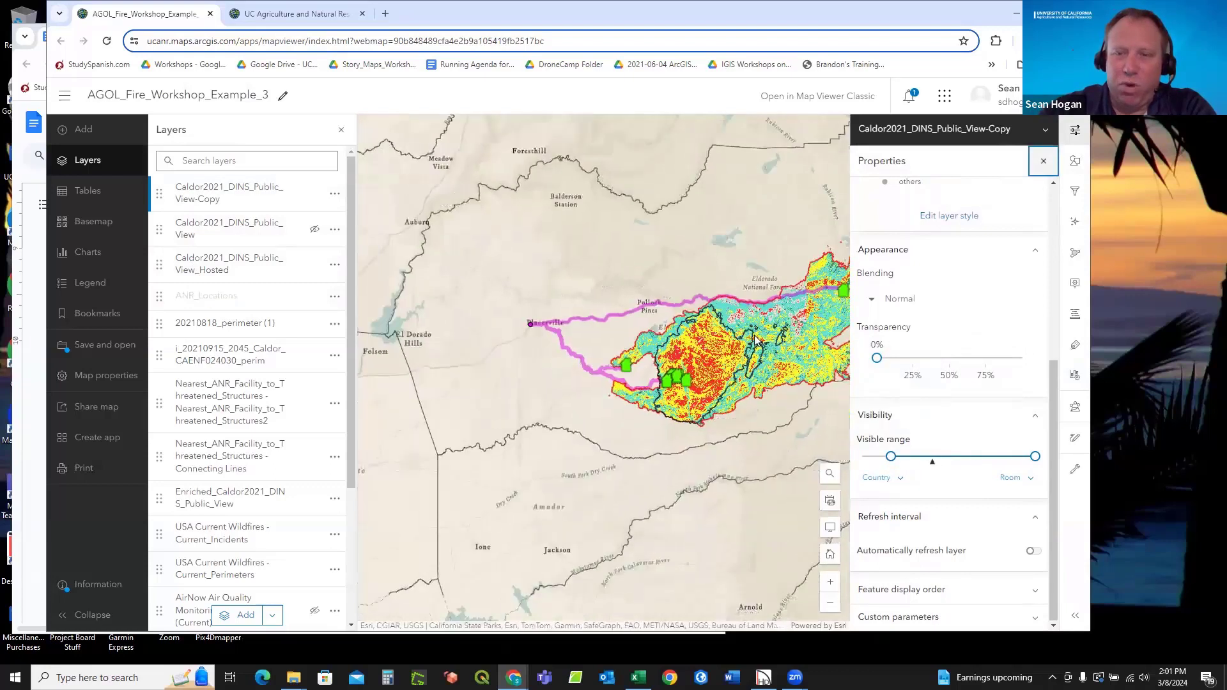
scroll(748, 335, "up", 2)
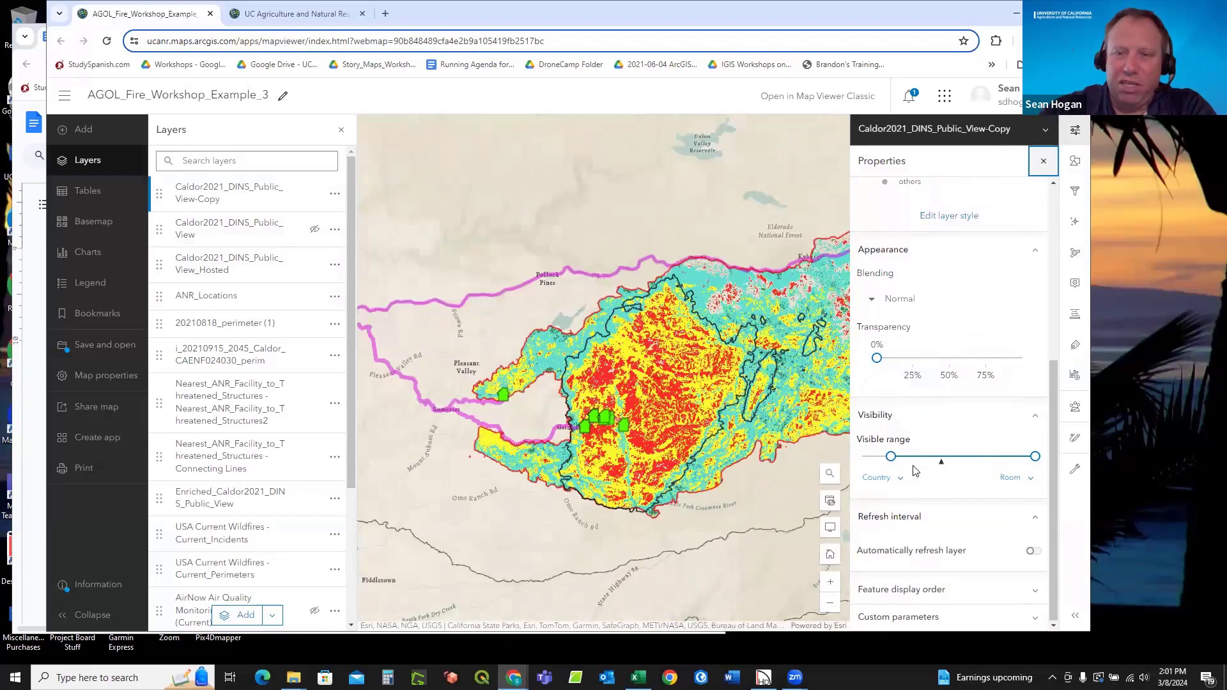
Change the layer's visible range to World through Town and test it by zooming the map in and out.
left_click_drag(889, 455, 863, 456)
left_click_drag(1035, 456, 959, 458)
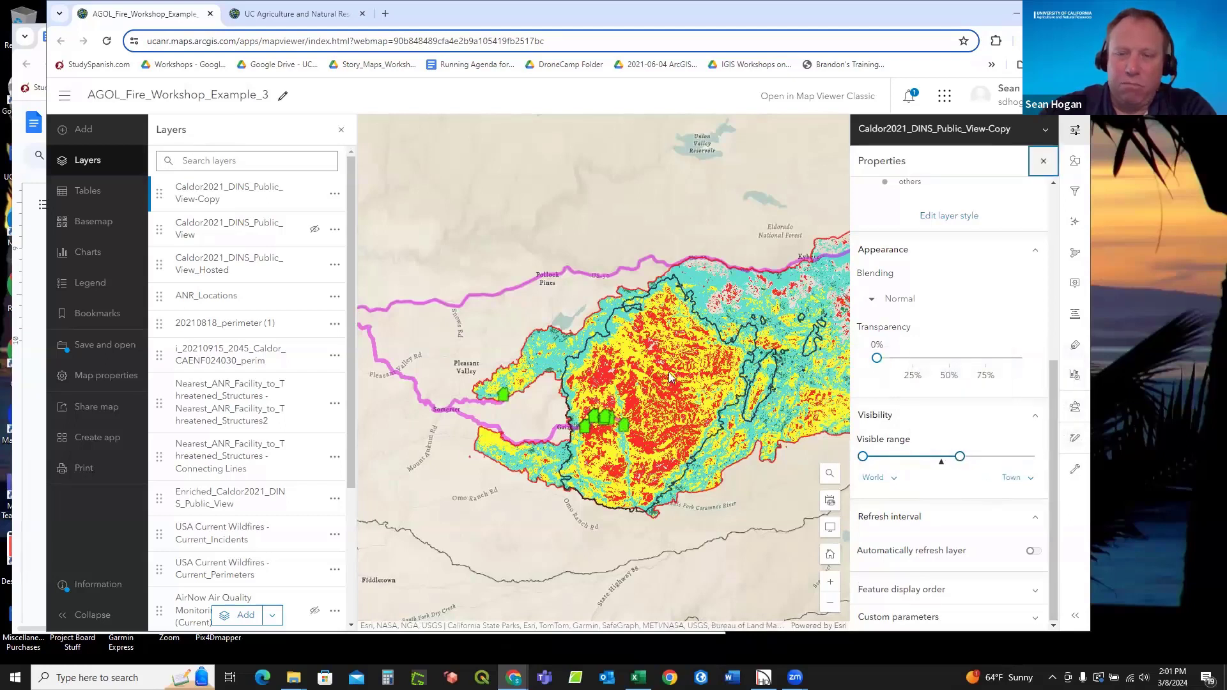
scroll(654, 404, "up", 5)
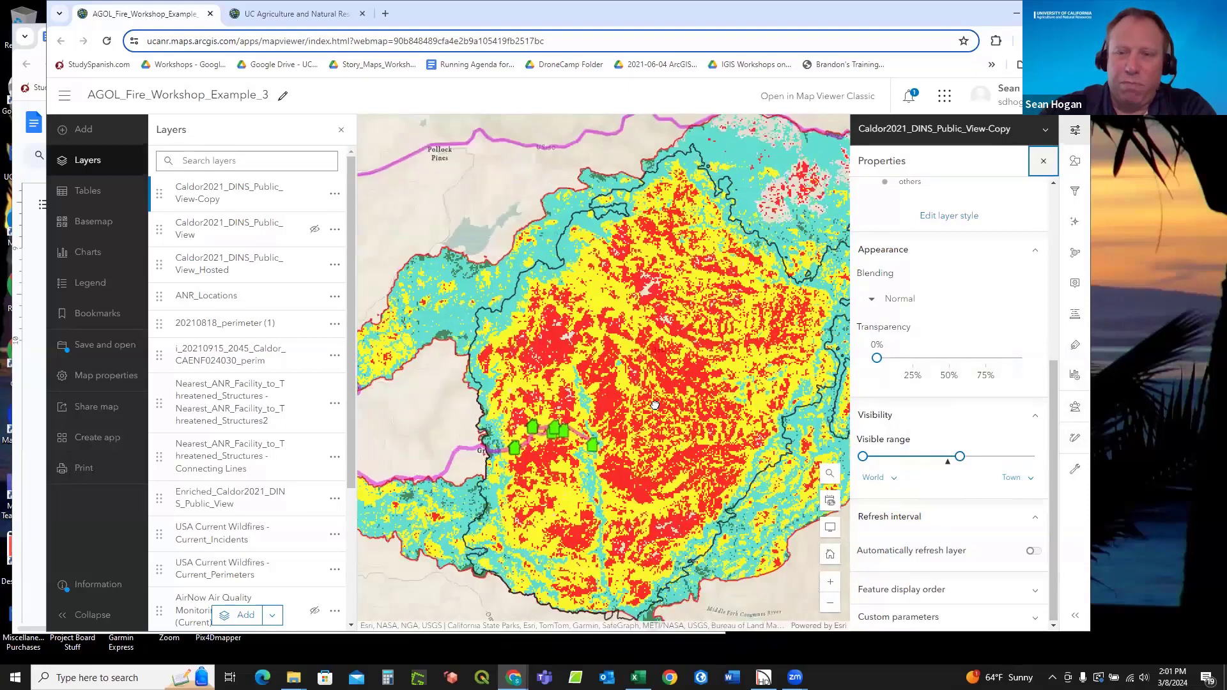
scroll(654, 404, "up", 3)
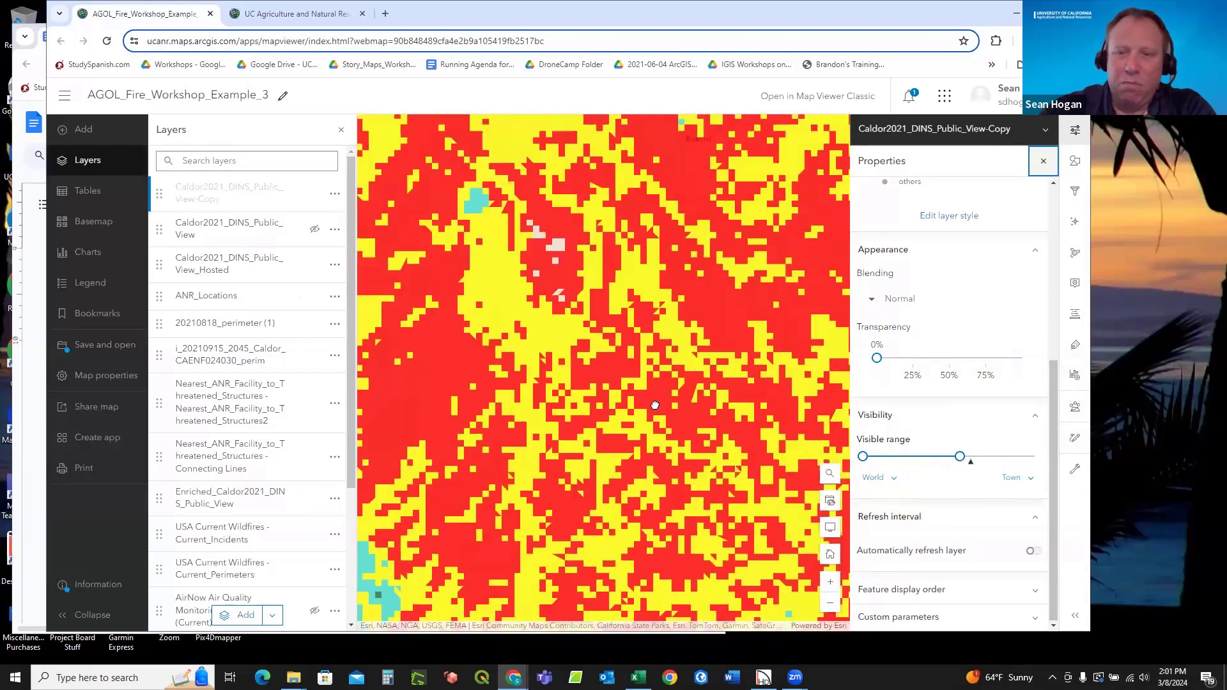
scroll(654, 404, "down", 6)
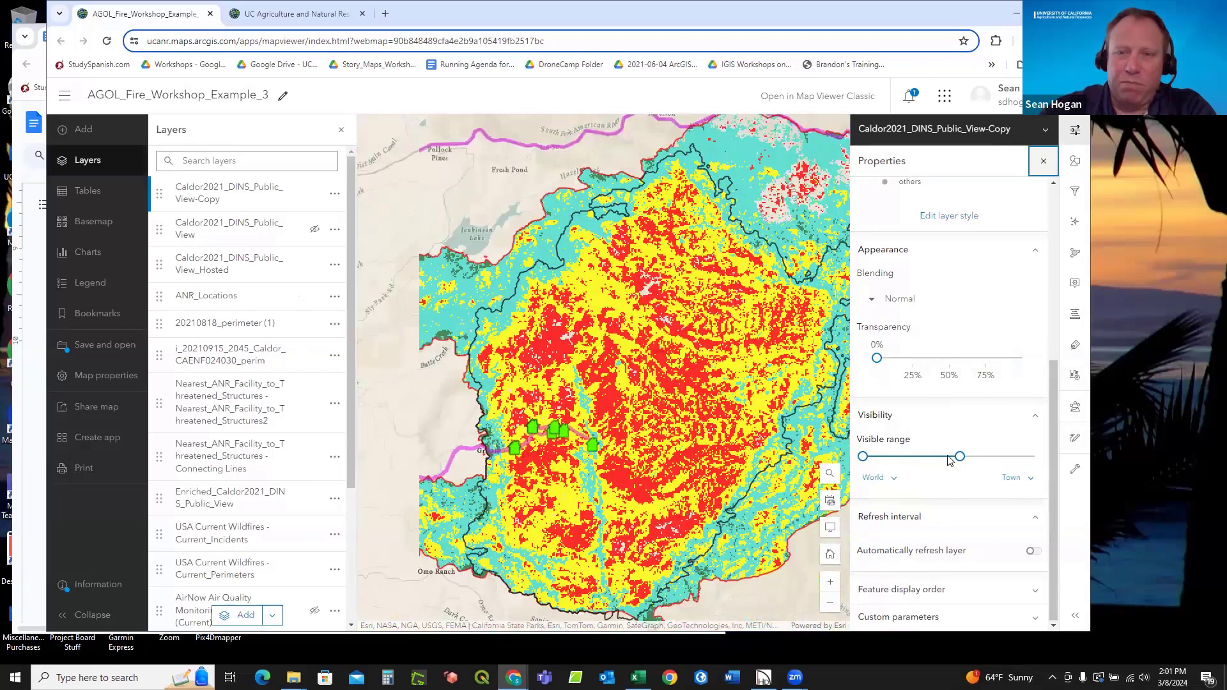
Restore the layer's visible range to World through Room and return to its symbology properties.
mouse_move(960, 455)
left_click_drag(960, 454, 1036, 456)
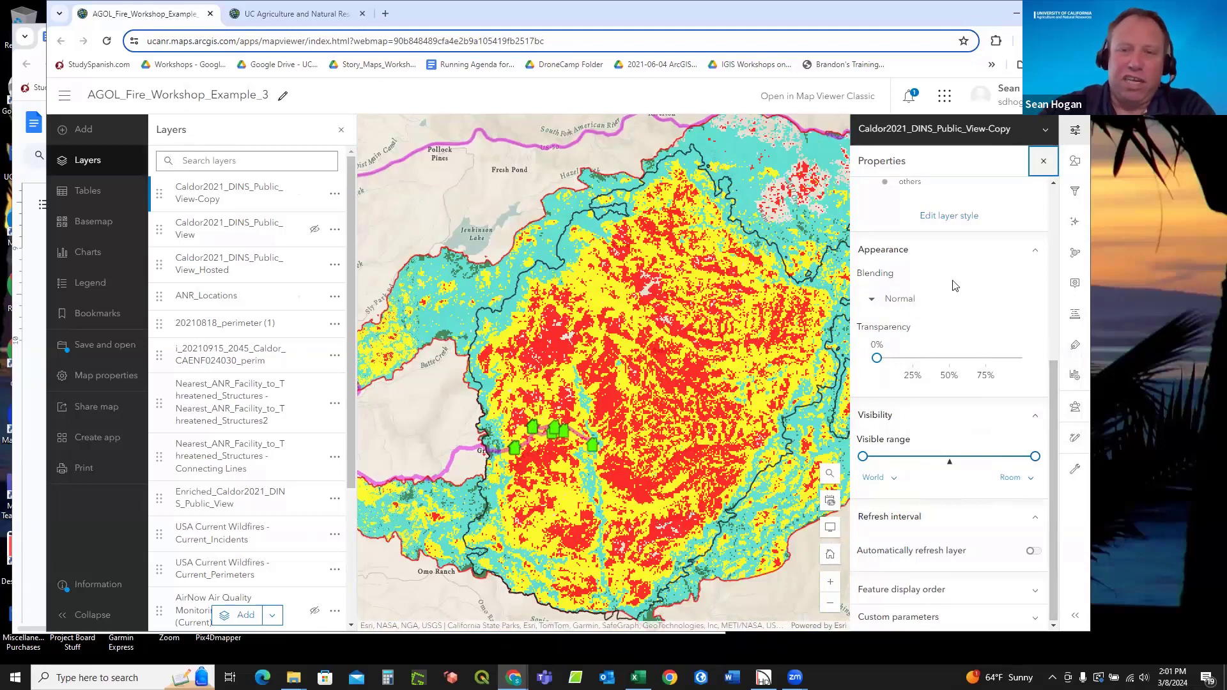
scroll(939, 352, "up", 5)
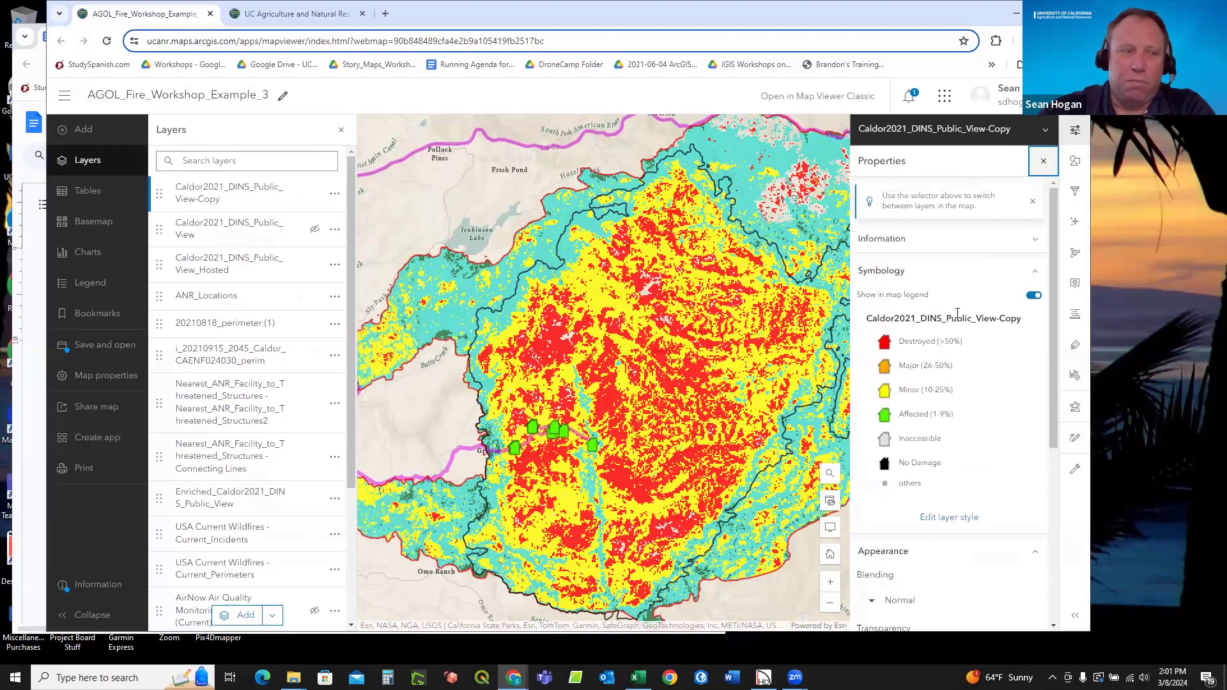
Show the style settings and the filter expressions of the Caldor2021_DINS_Public_View-Copy layer.
left_click(1084, 163)
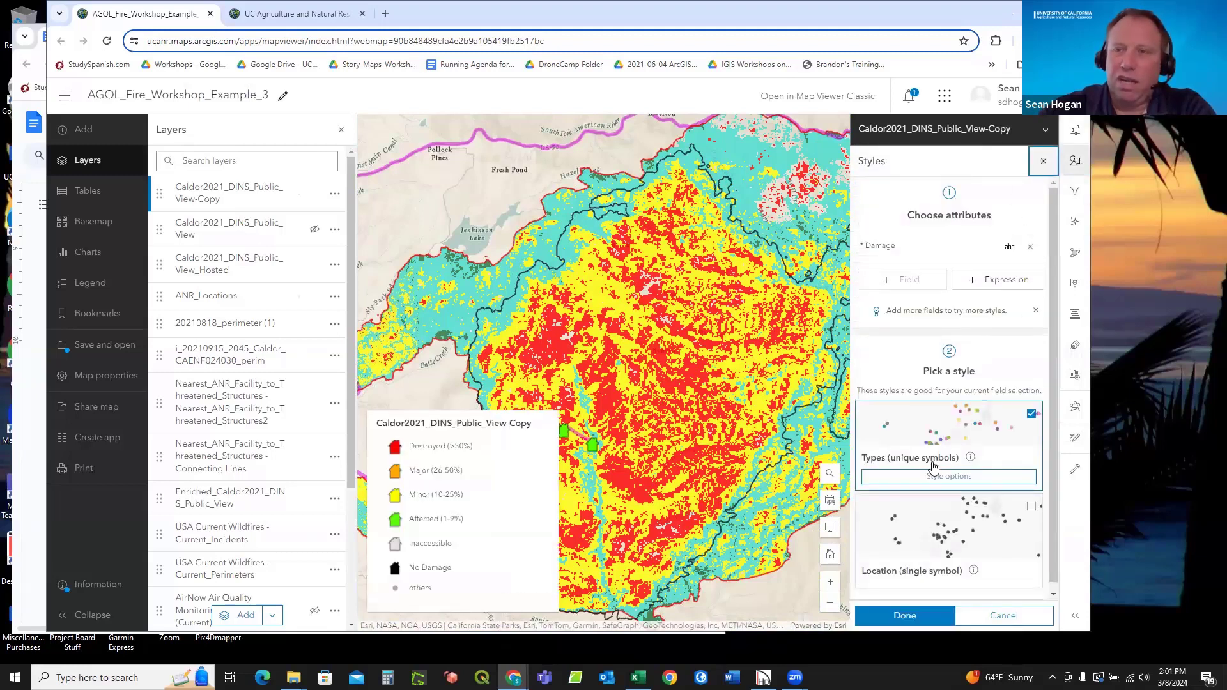
left_click(1075, 191)
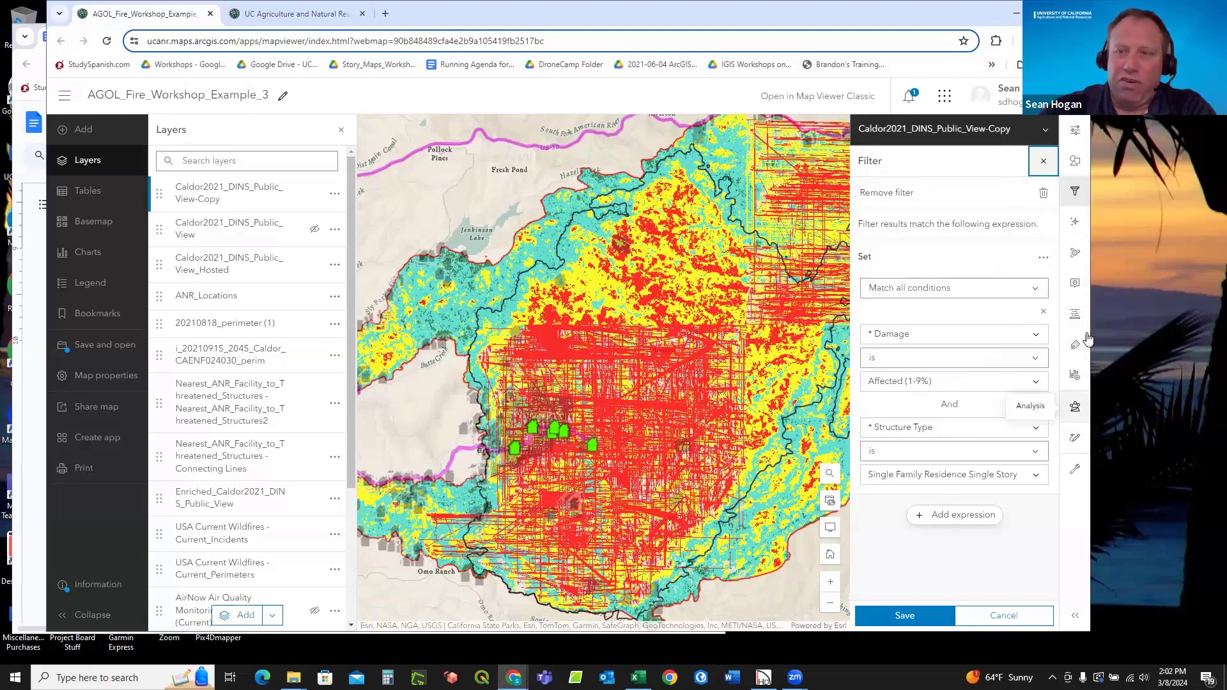
Show the layer's pop-up settings, look through the photos in the sample pop-up, and close the pop-up.
left_click(1075, 284)
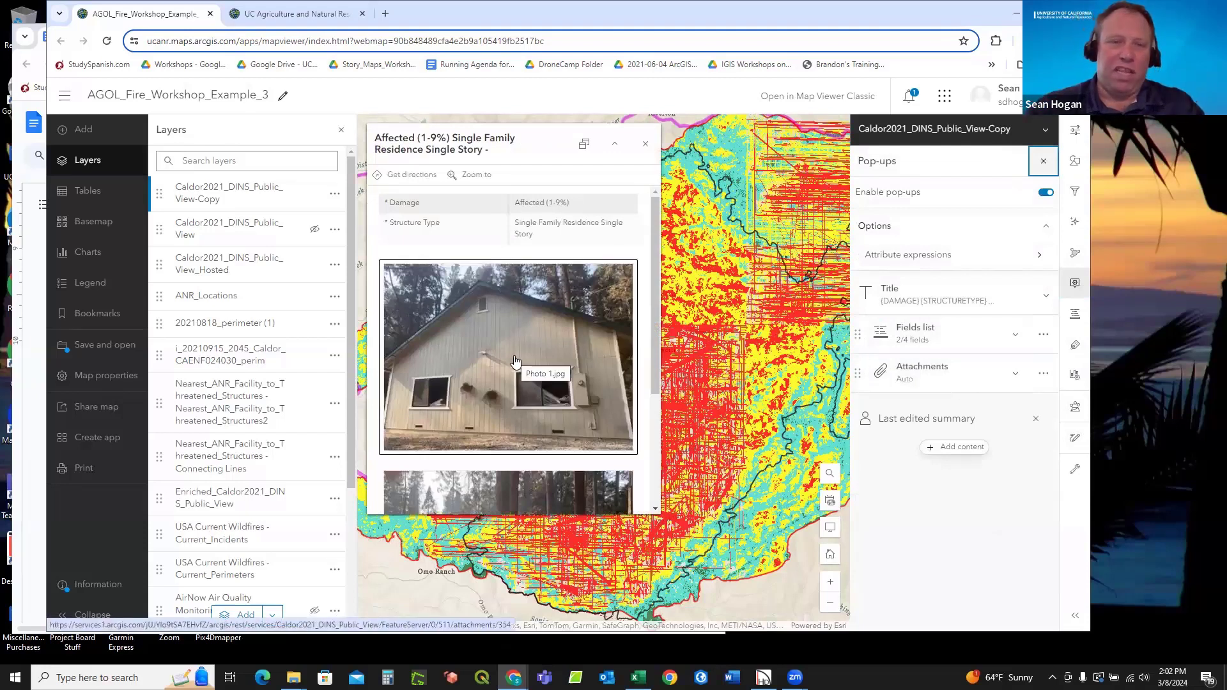
scroll(516, 348, "down", 3)
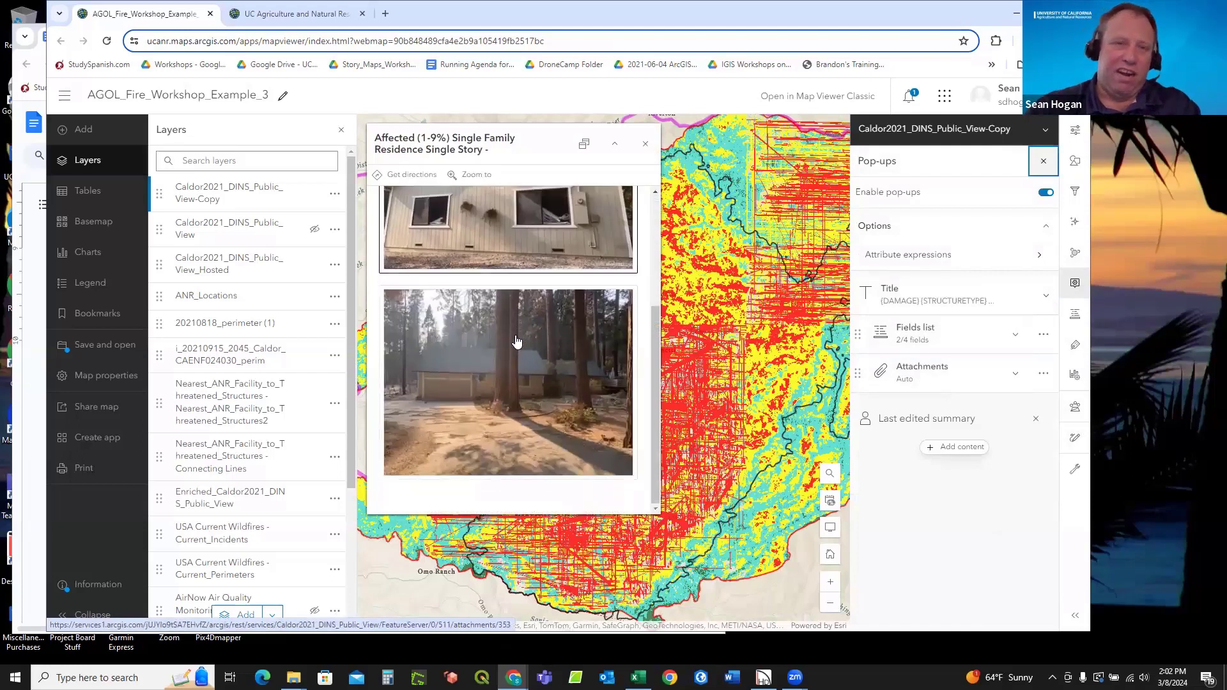
scroll(518, 332, "up", 3)
scroll(523, 313, "down", 3)
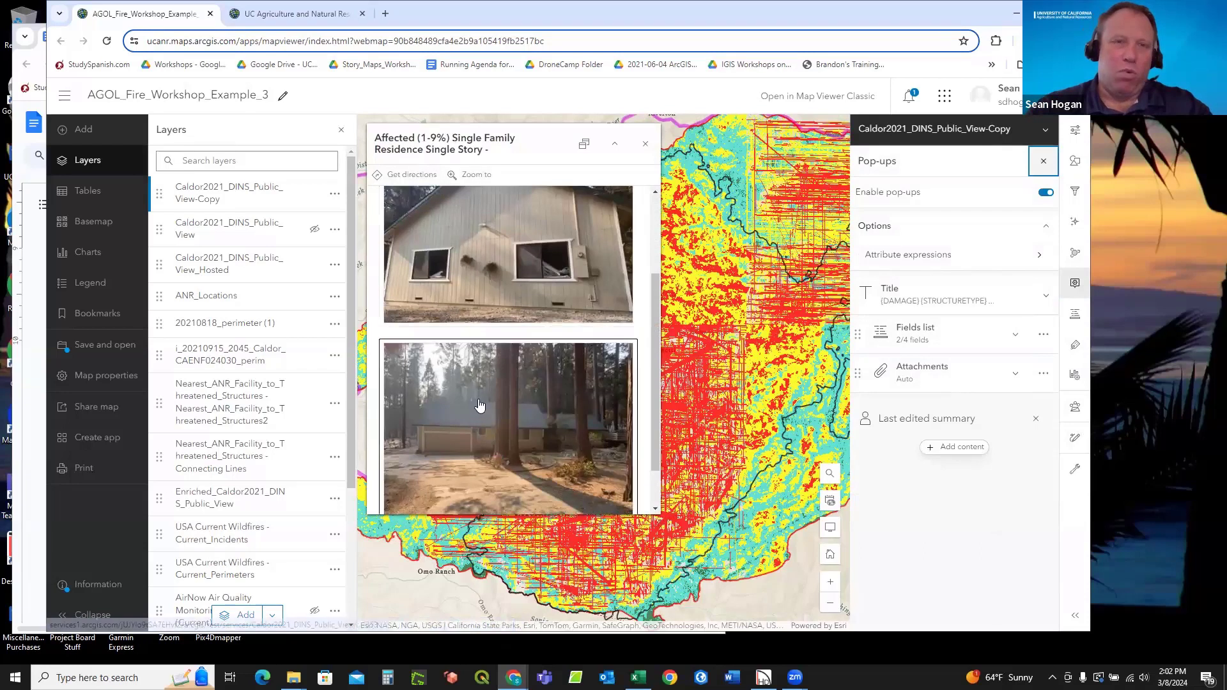
left_click(643, 144)
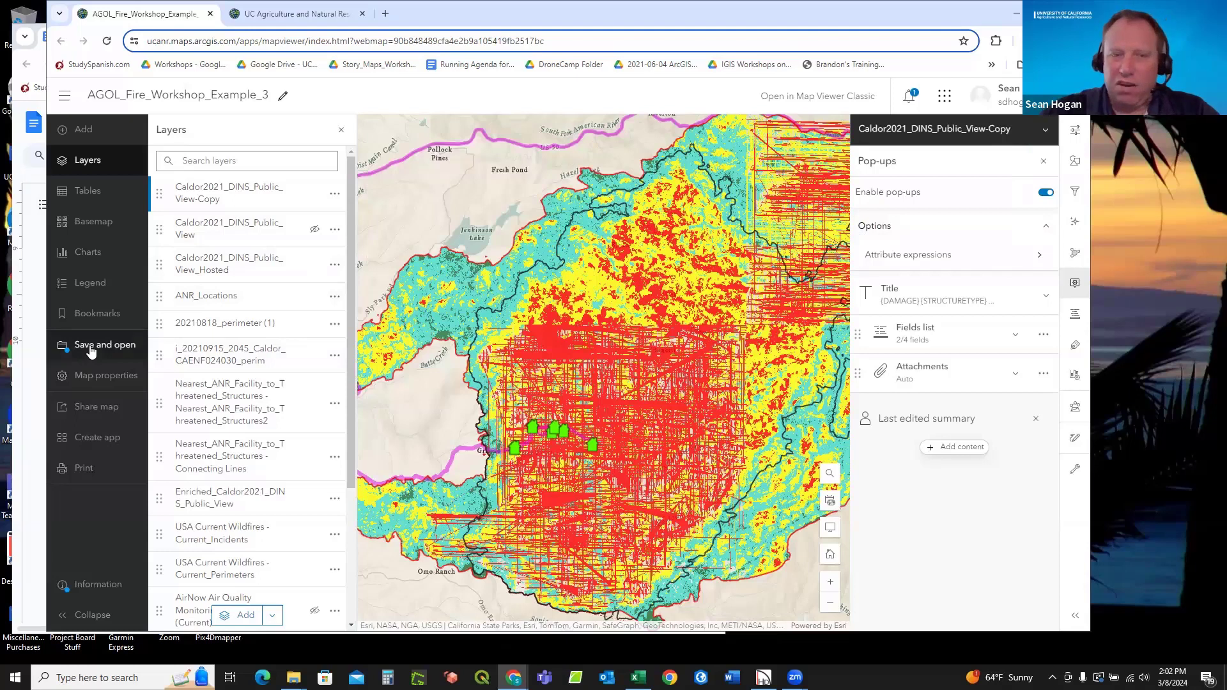
Open the tutorial gallery from Map Viewer's information and browse the Try Map Viewer tutorials.
left_click(88, 590)
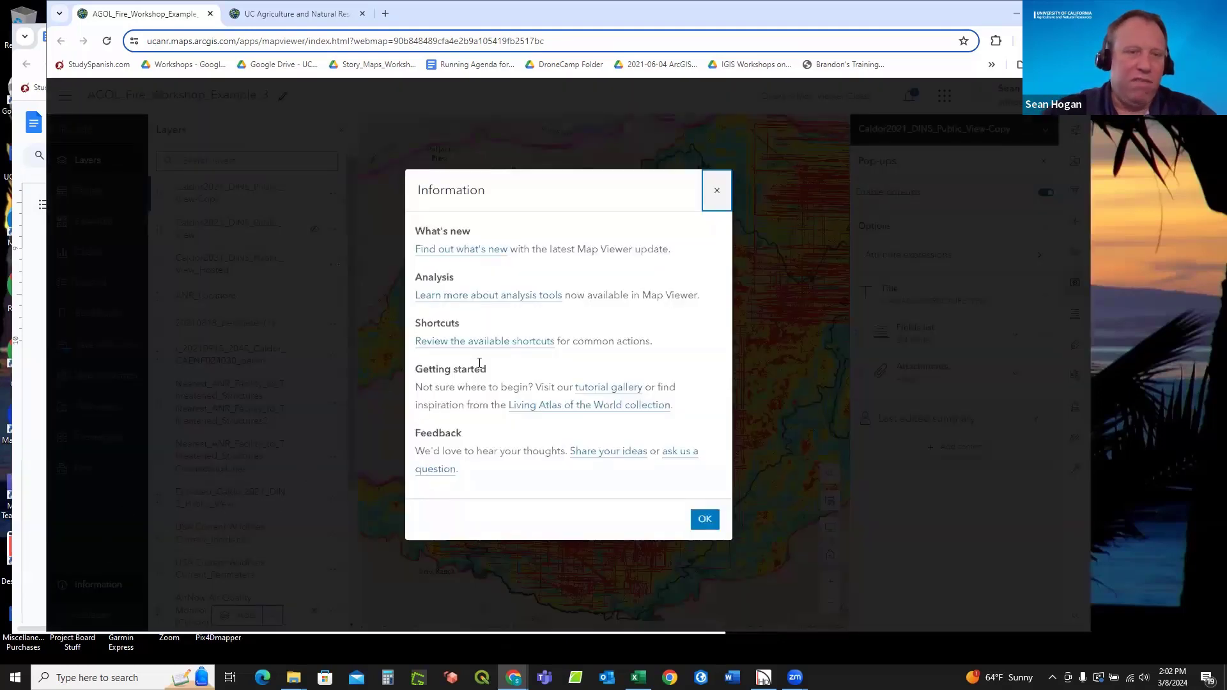
left_click(608, 388)
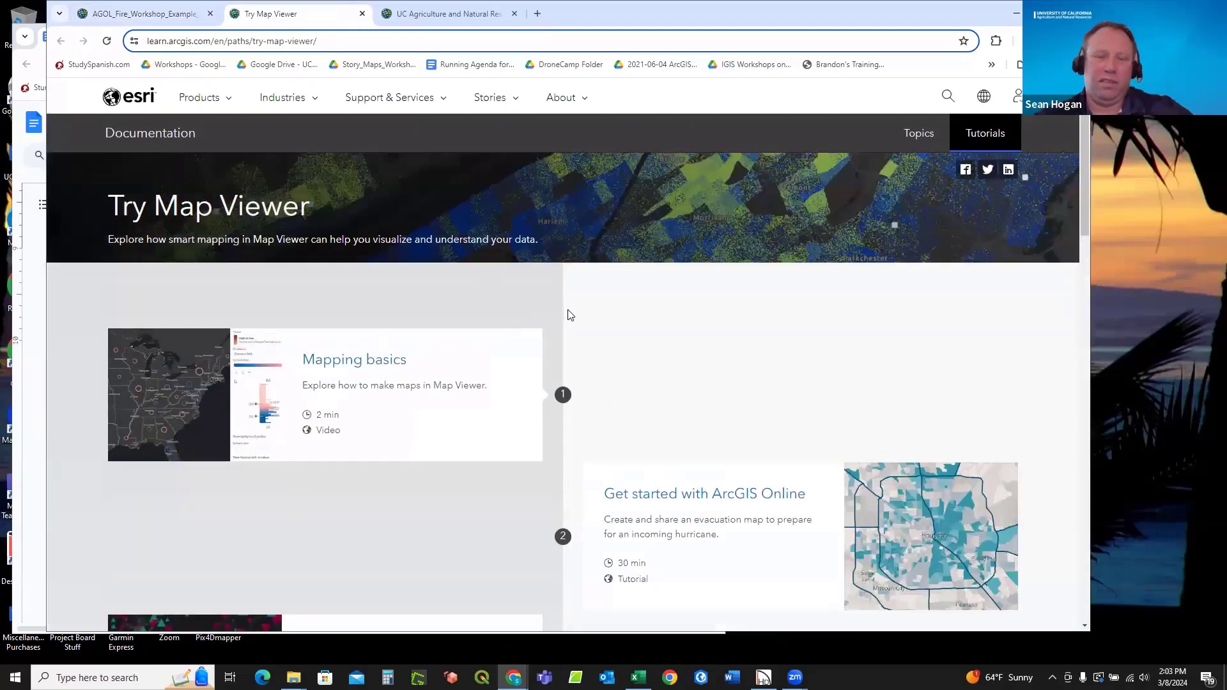
scroll(565, 315, "down", 4)
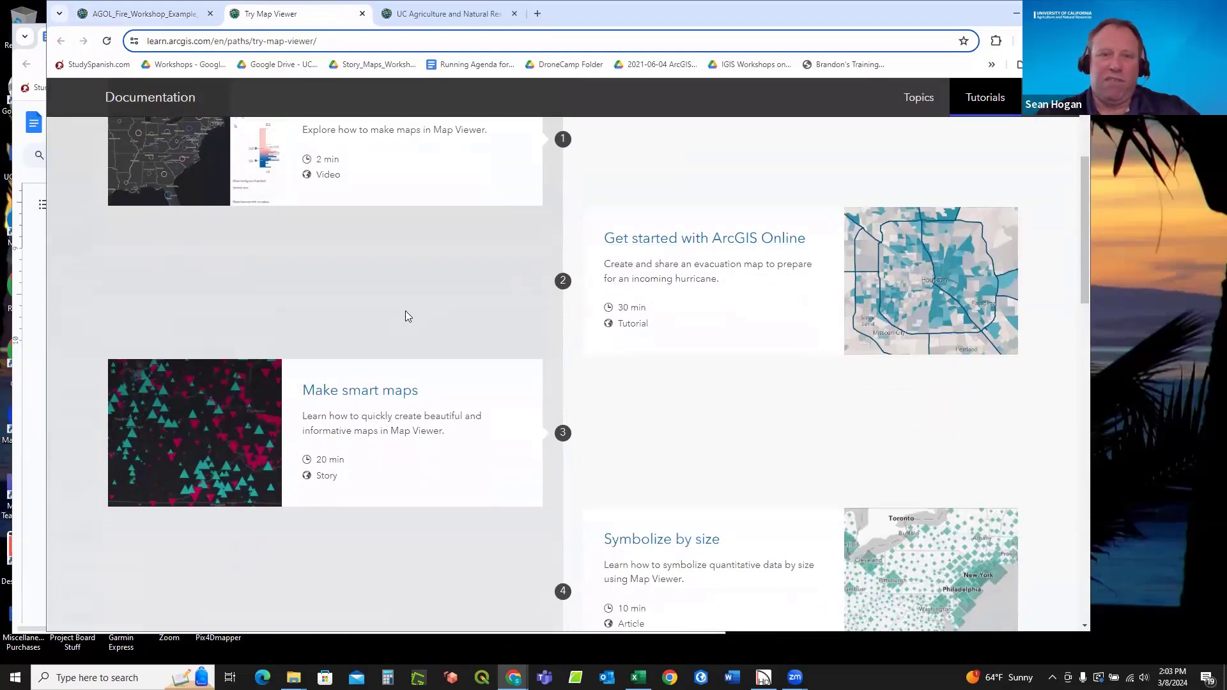
scroll(494, 337, "down", 2)
scroll(496, 337, "down", 2)
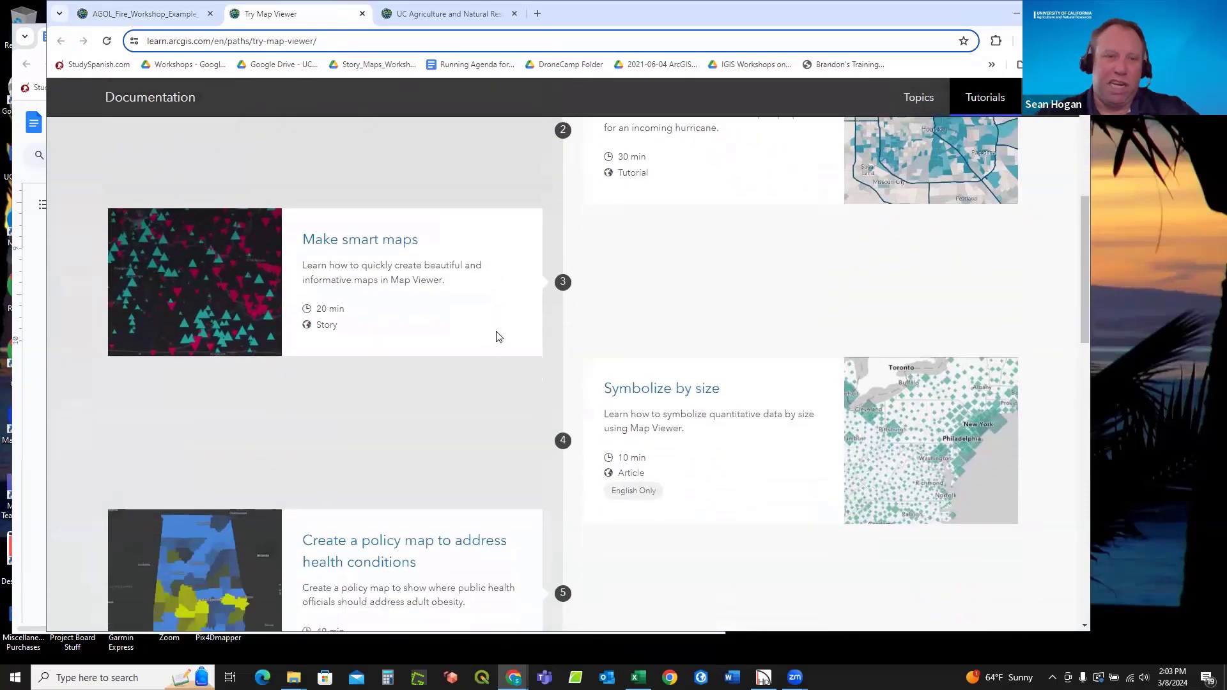
scroll(590, 371, "down", 5)
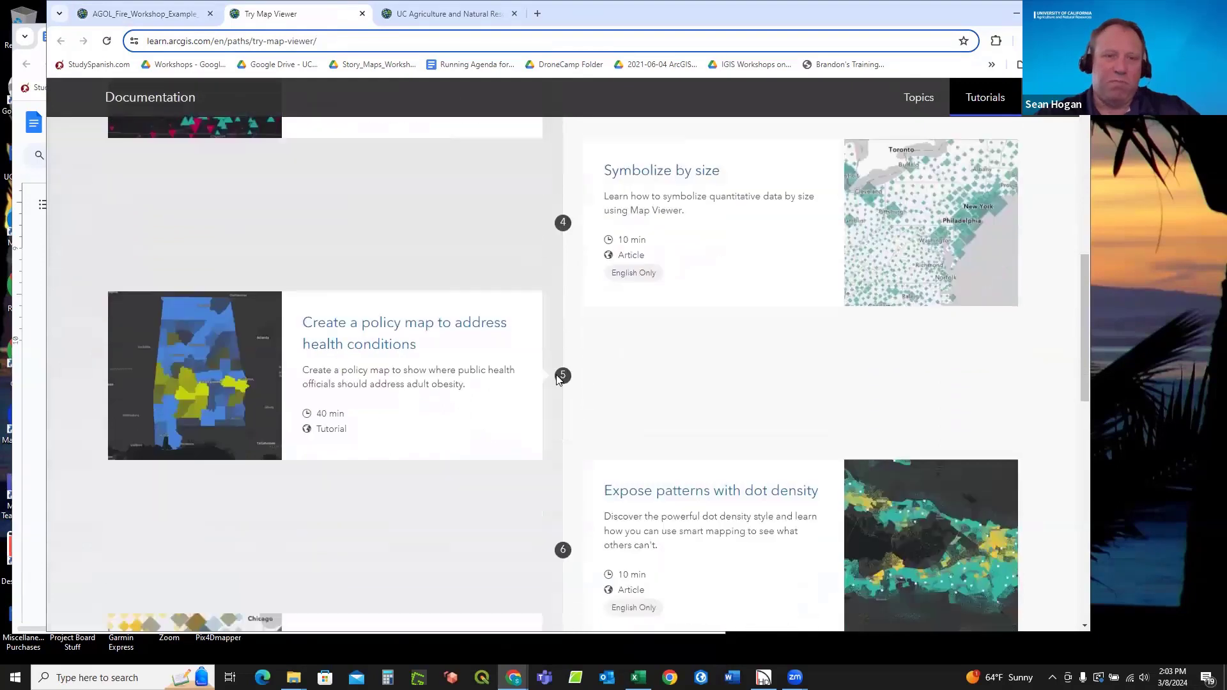
scroll(708, 393, "down", 3)
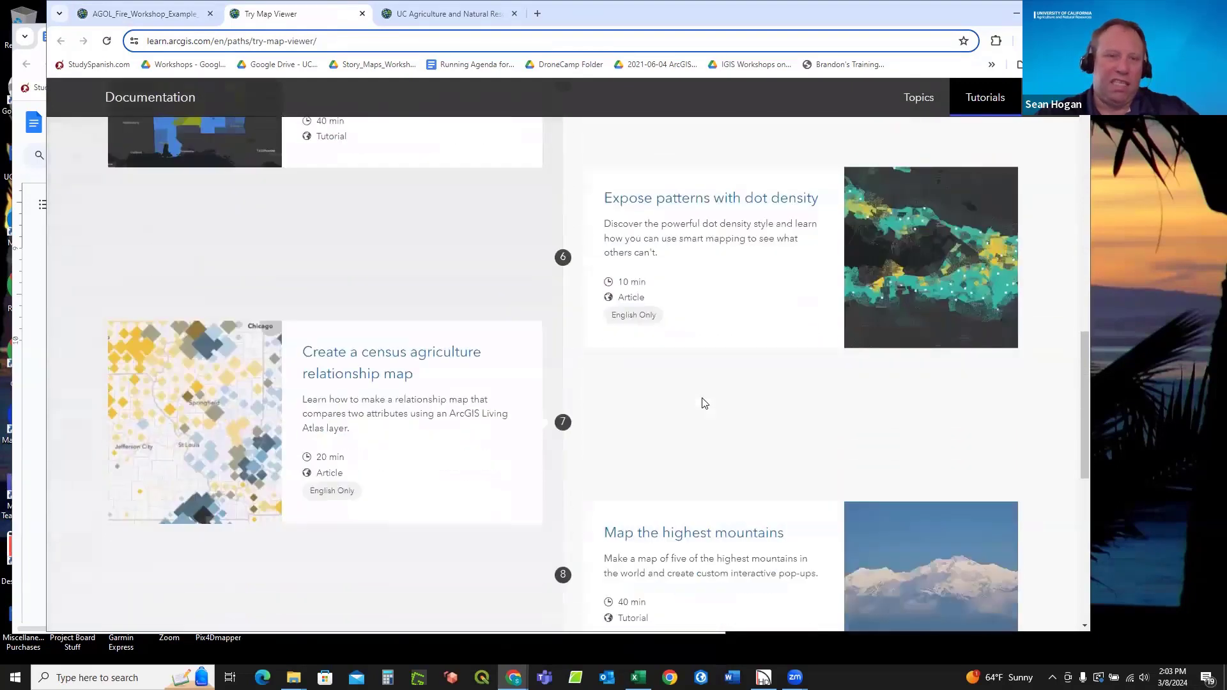
Look through the remaining Try Map Viewer tutorials, and close the tutorial page and Map Viewer's information.
scroll(582, 430, "down", 4)
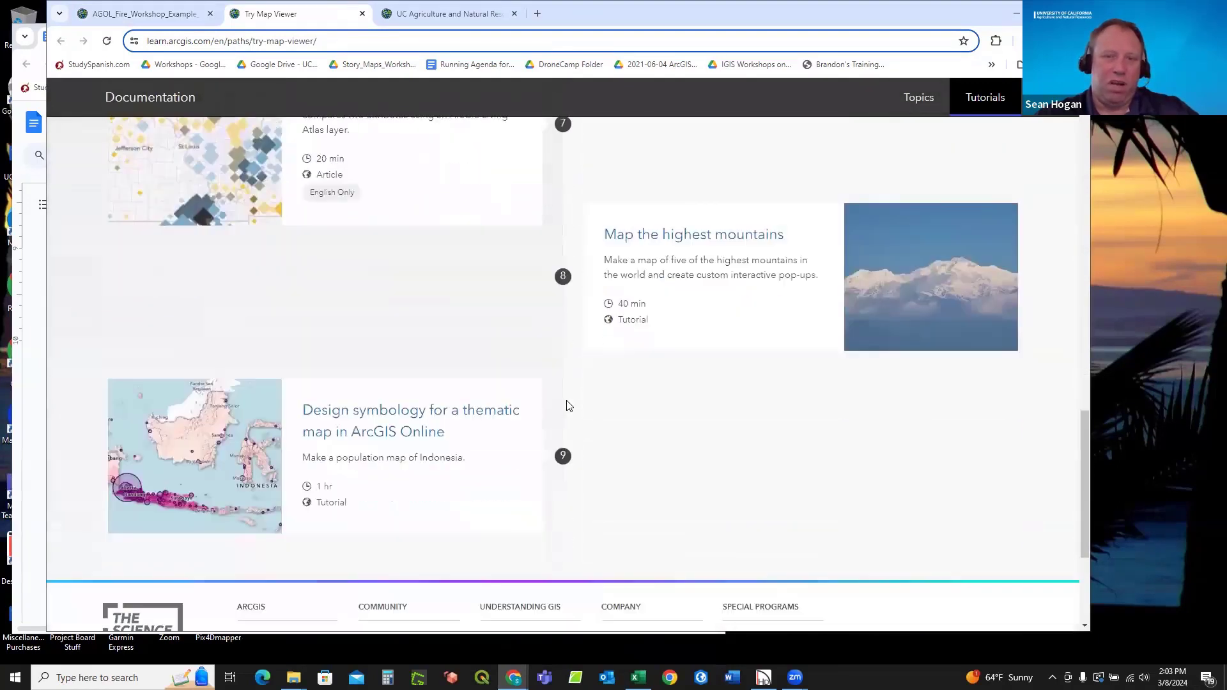
scroll(659, 401, "down", 3)
scroll(659, 401, "up", 20)
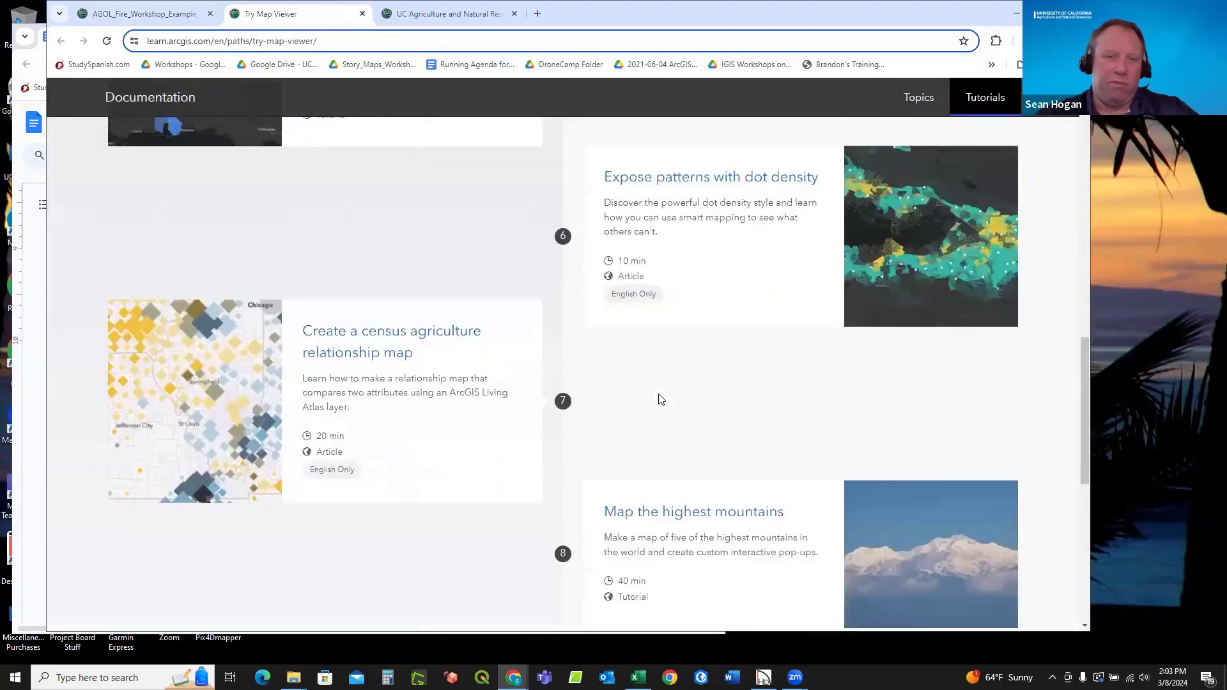
scroll(661, 399, "up", 3)
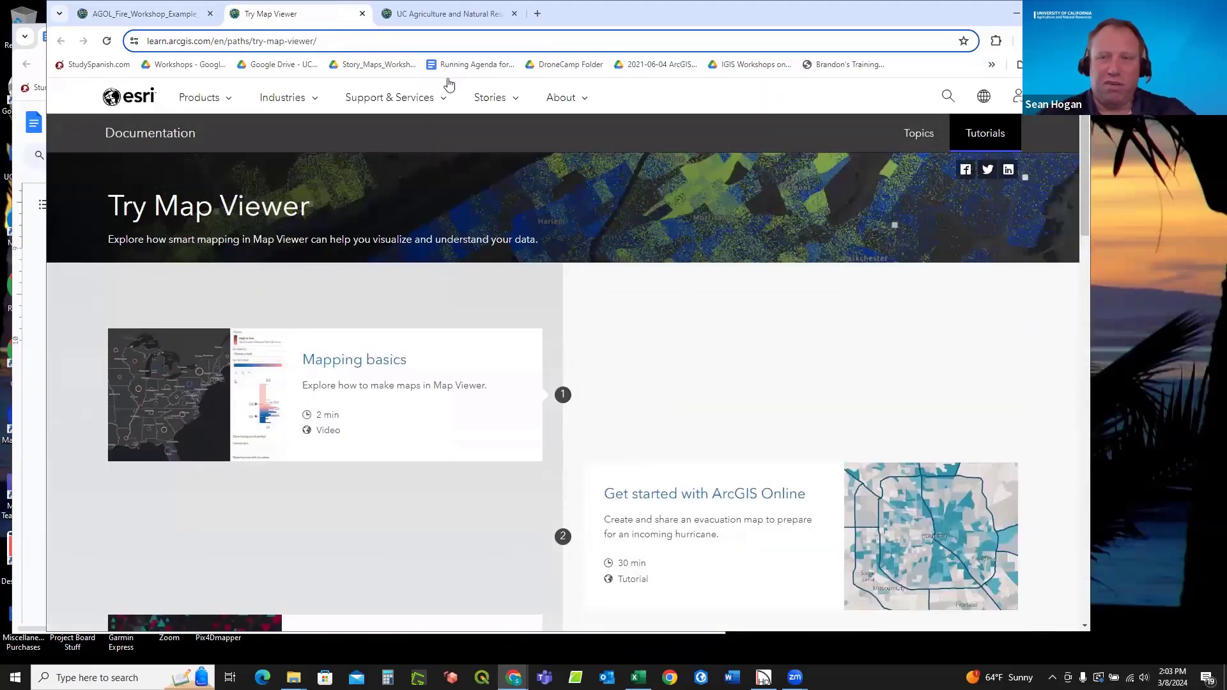
left_click(362, 13)
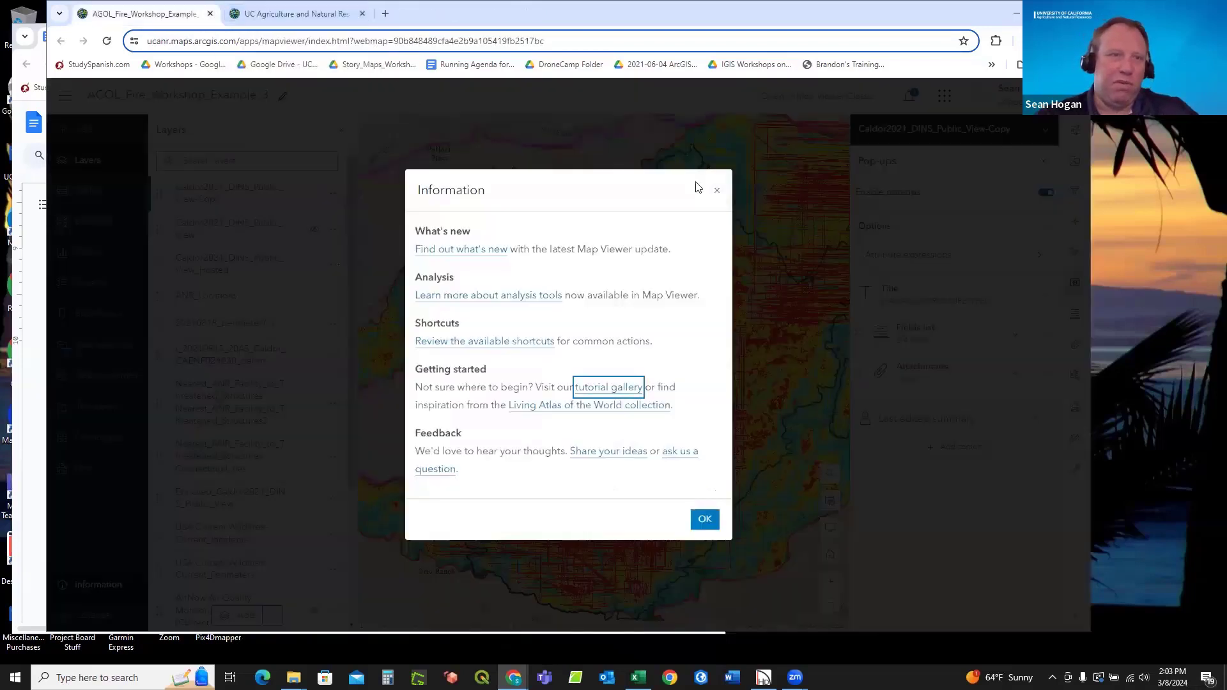
left_click(717, 191)
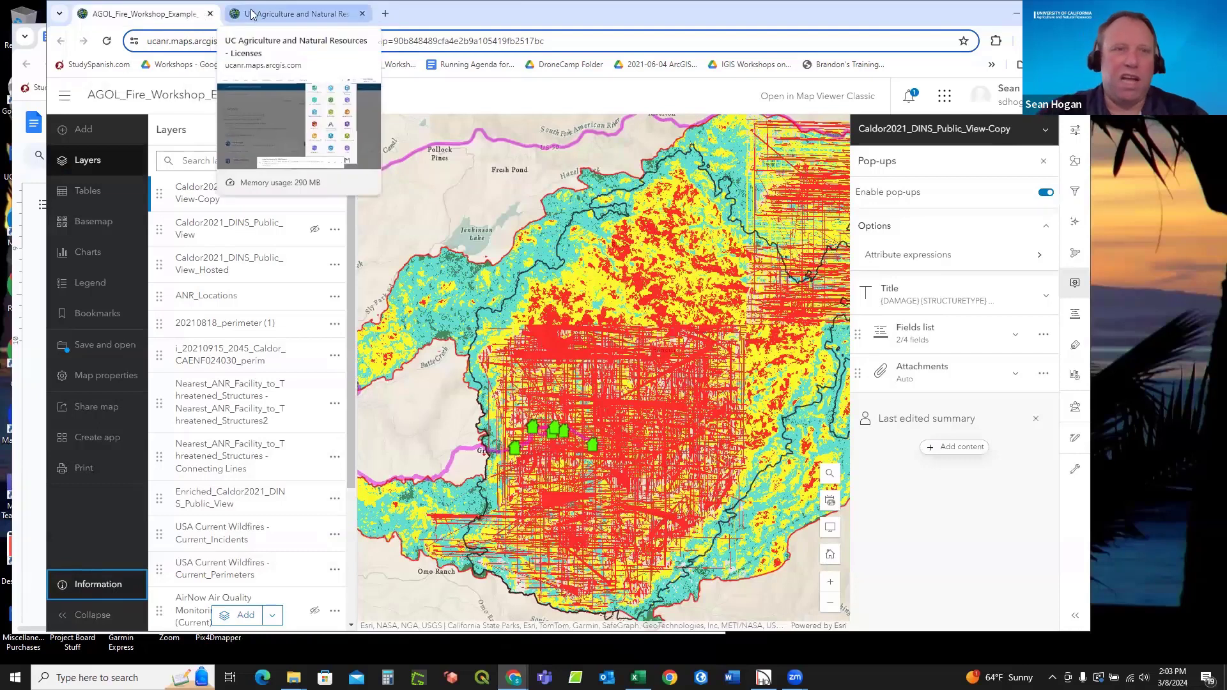
Close the AGOL_Fire_Workshop_Example_3 web map and leave it without saving the changes.
left_click(275, 13)
left_click(163, 14)
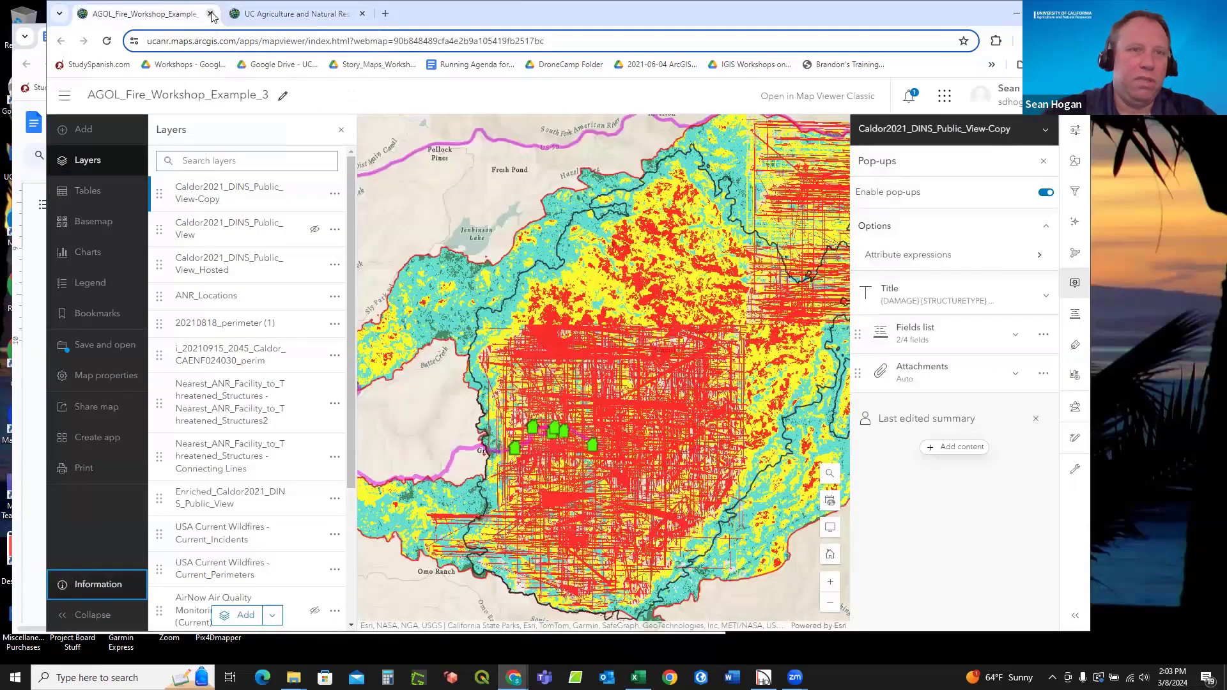
left_click(210, 13)
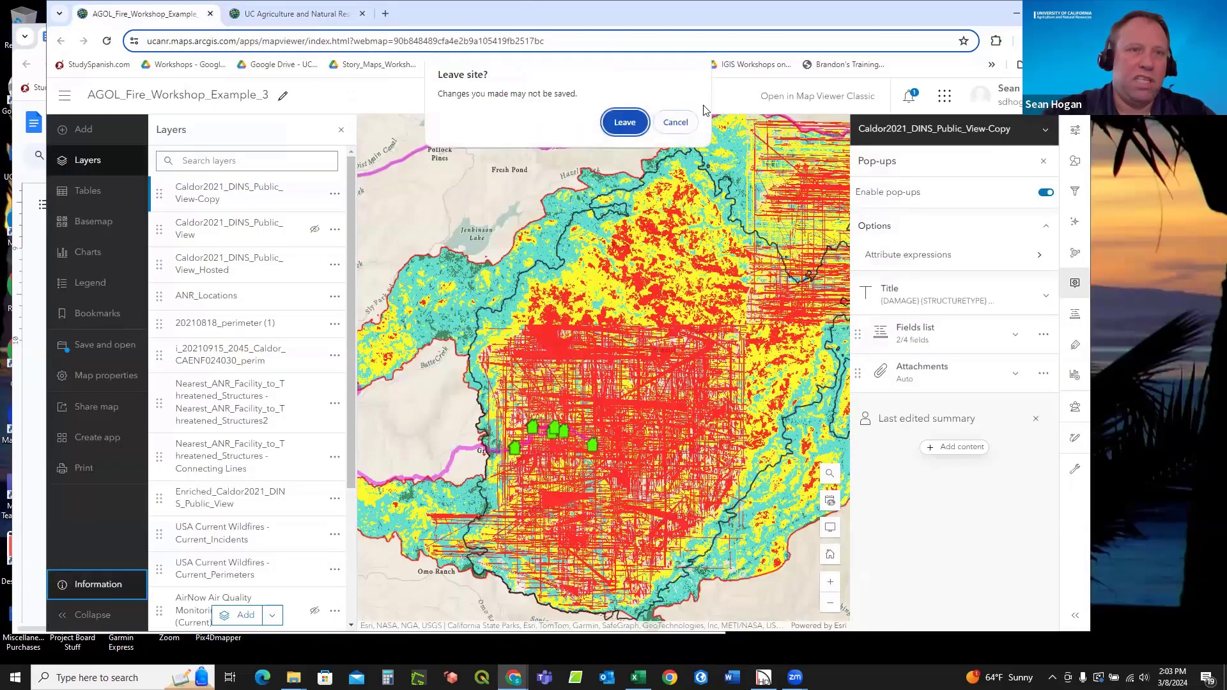
left_click(630, 123)
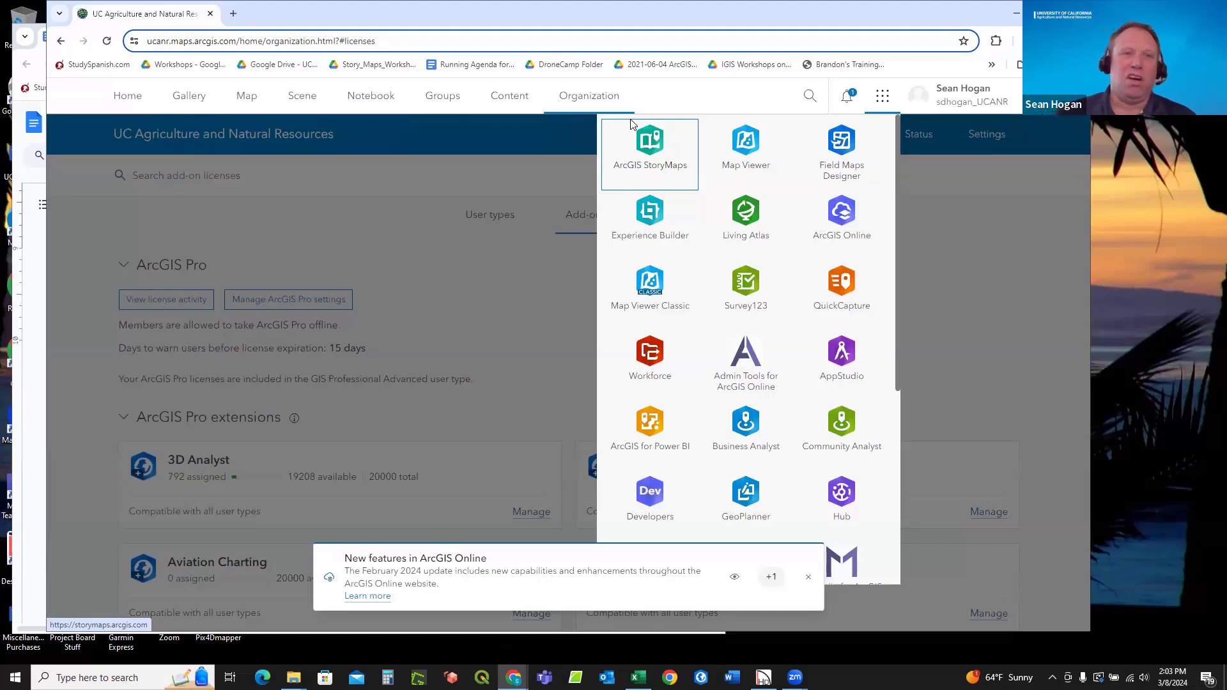
left_click(233, 13)
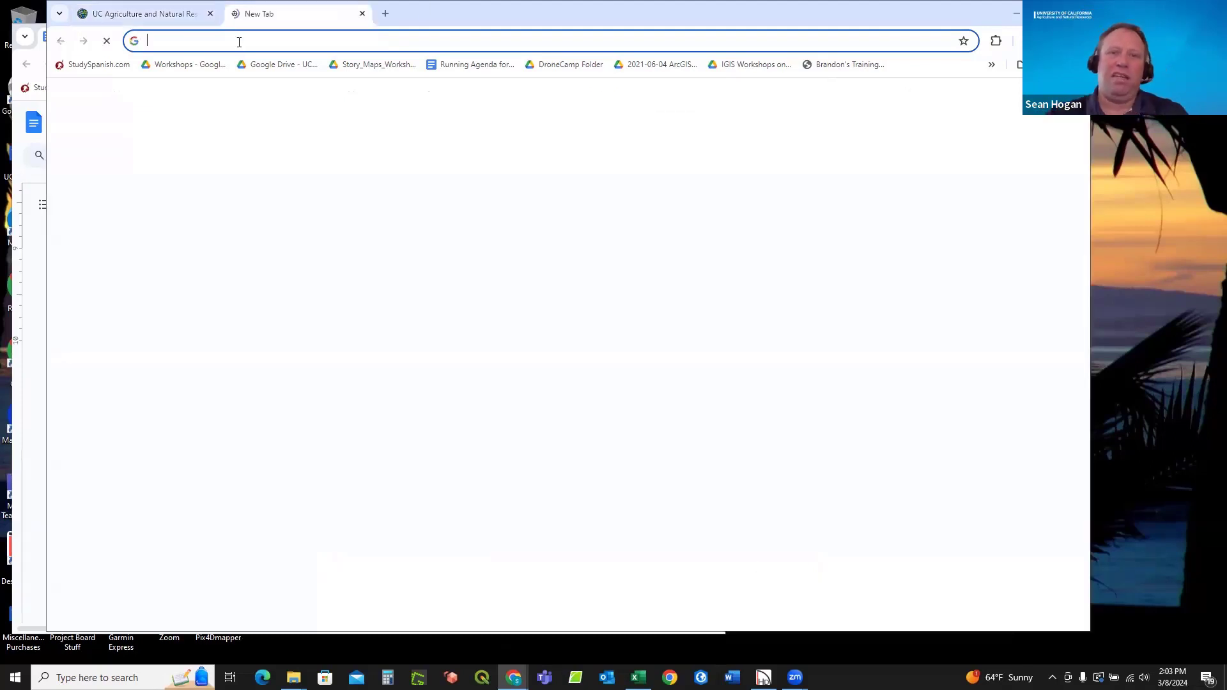
left_click(239, 40)
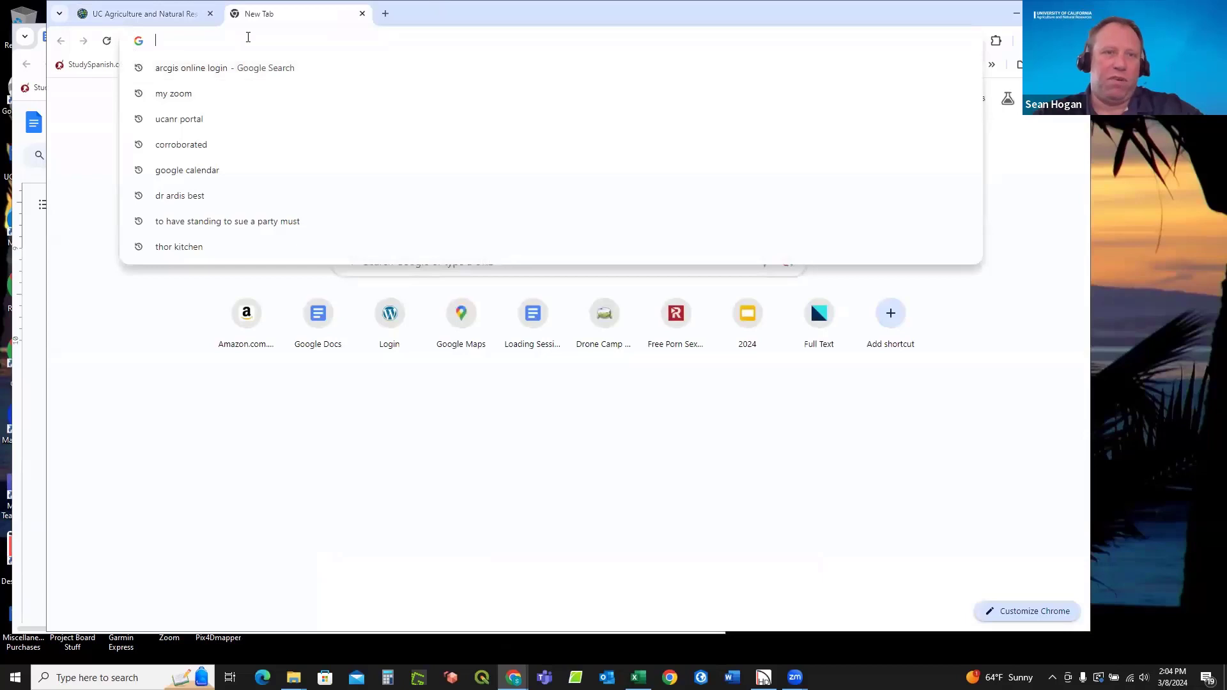
left_click(362, 14)
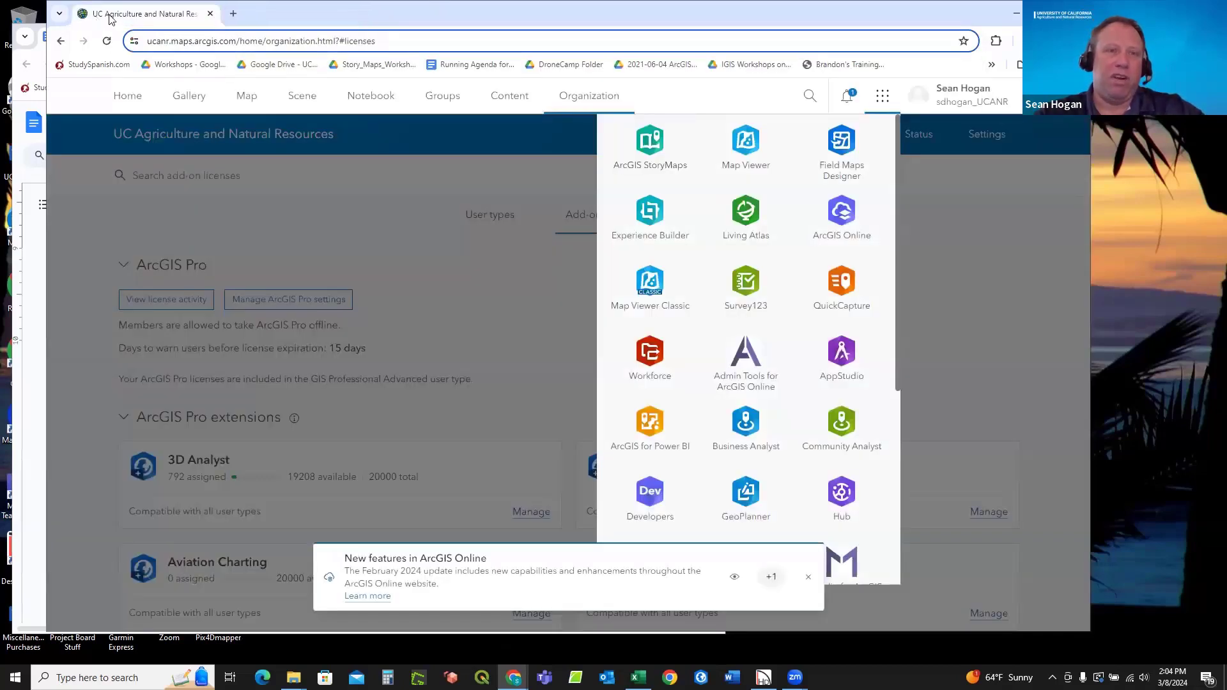
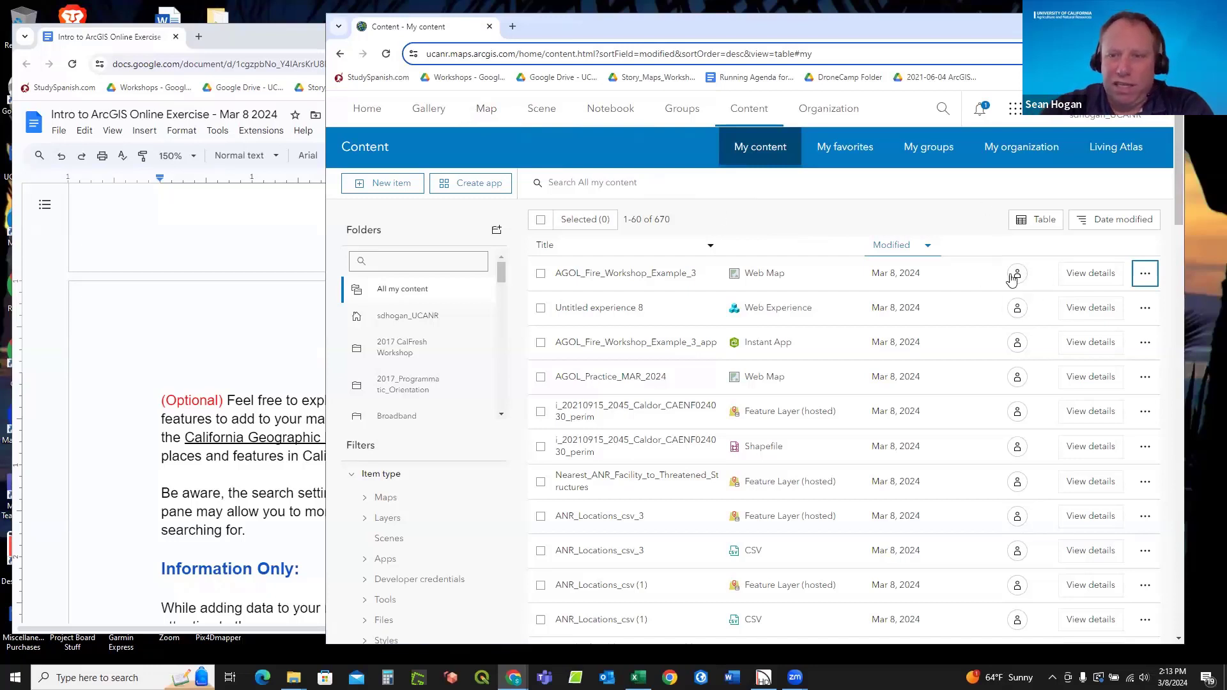
Check the item options of the AGOL_Fire_Workshop_Example_3 web map and open a new map in Map Viewer.
left_click(1144, 273)
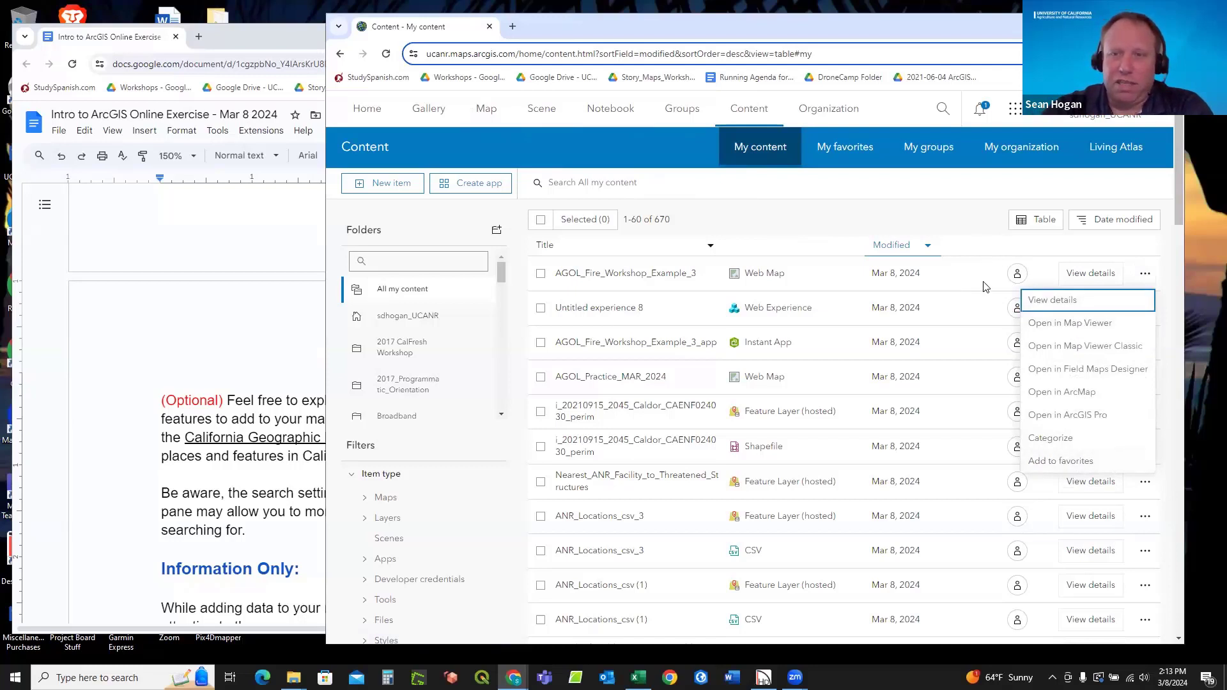
key("Escape")
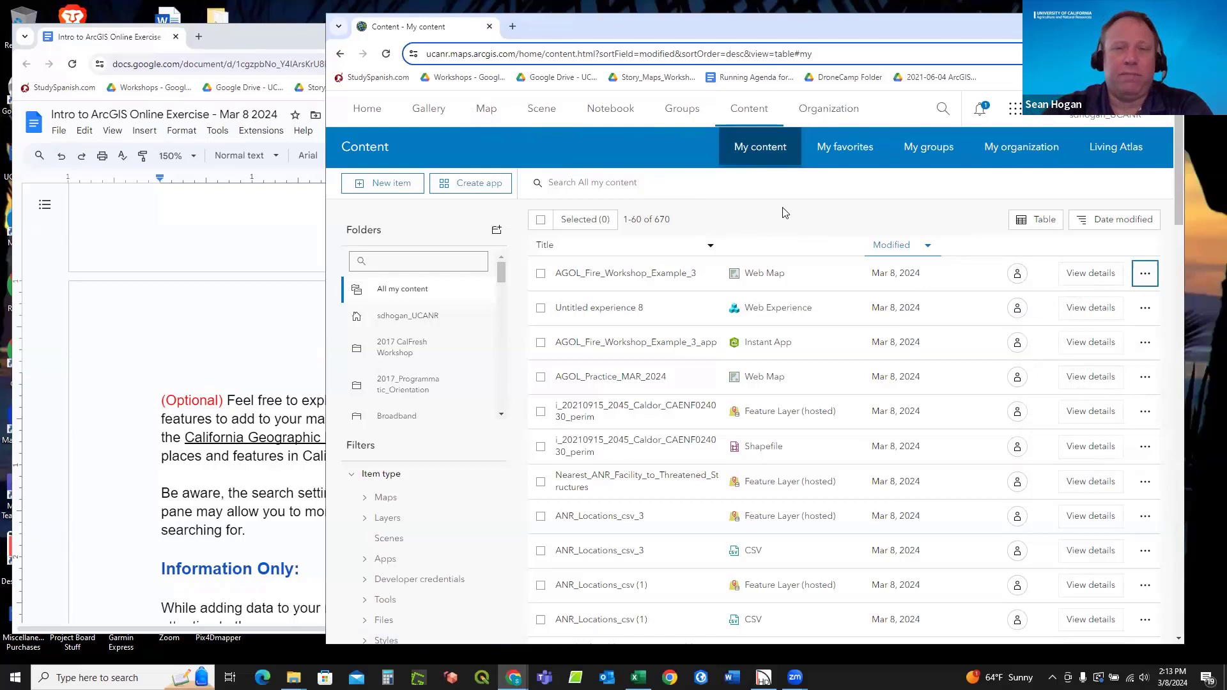
left_click(485, 112)
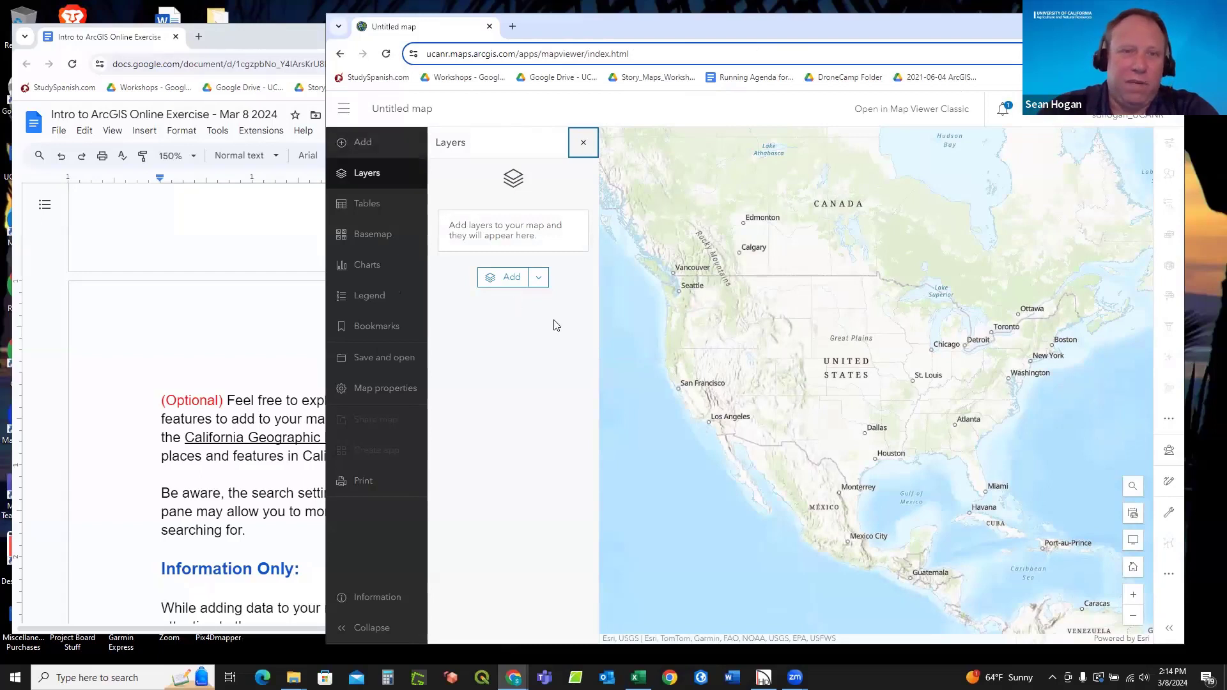
Show the site navigation links and the available options for adding layers to the untitled map.
left_click(344, 108)
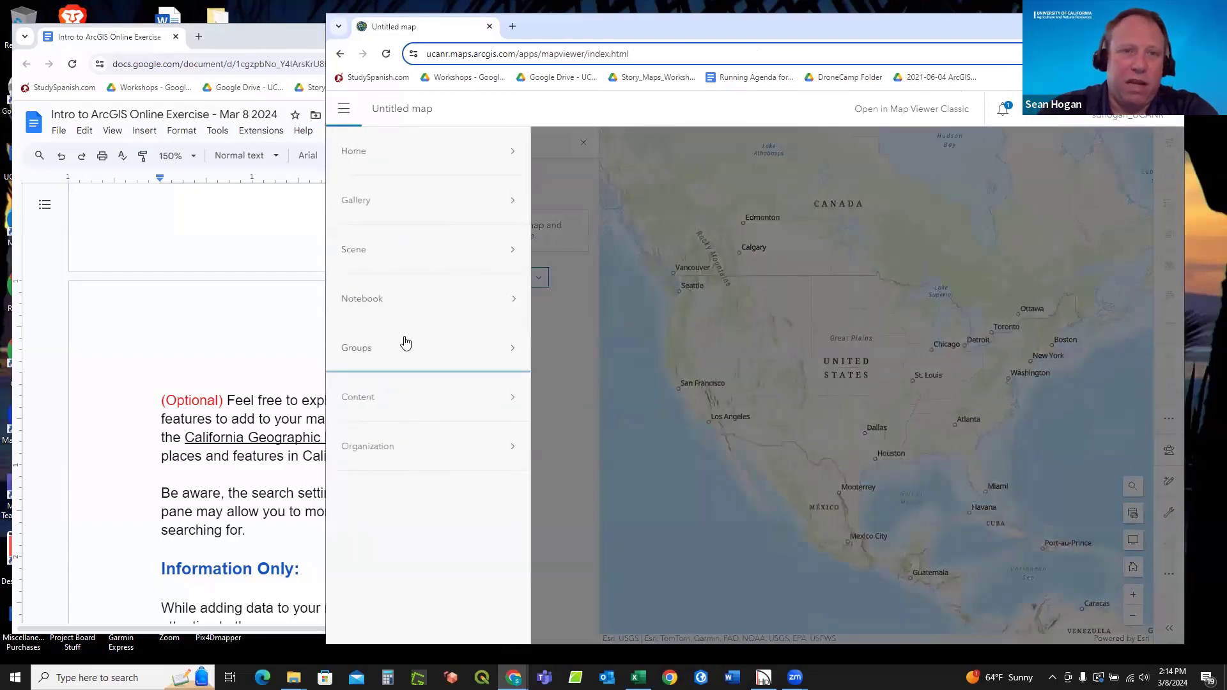
left_click(344, 108)
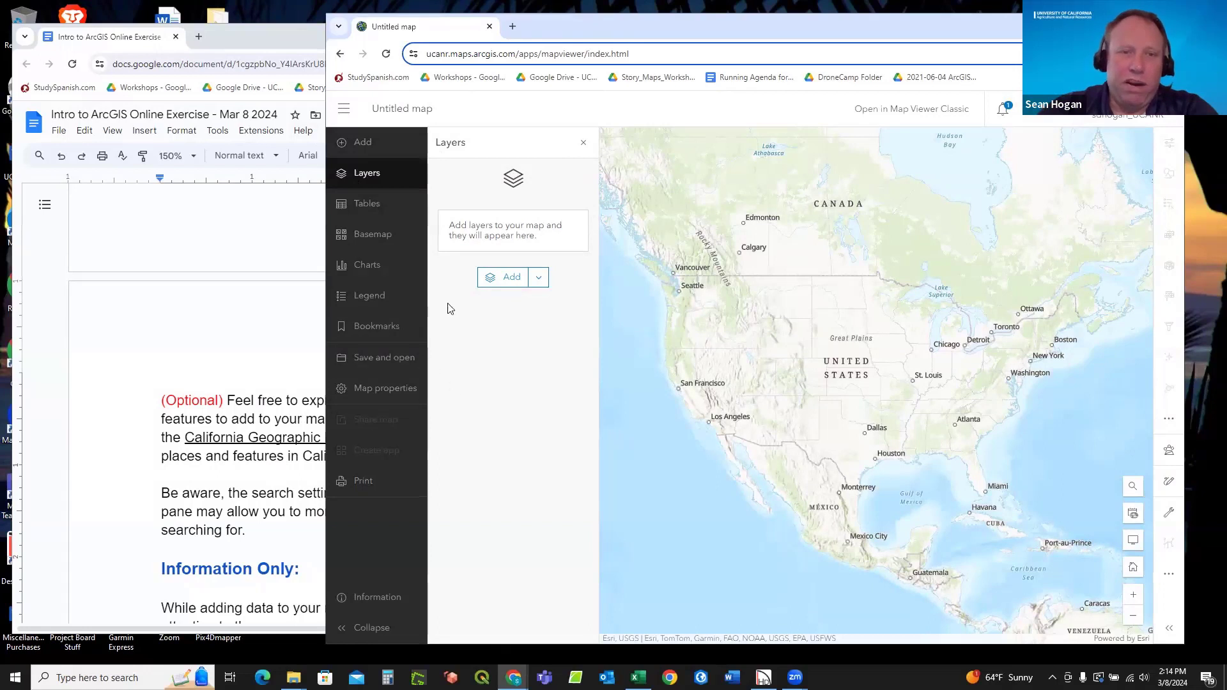
left_click(351, 146)
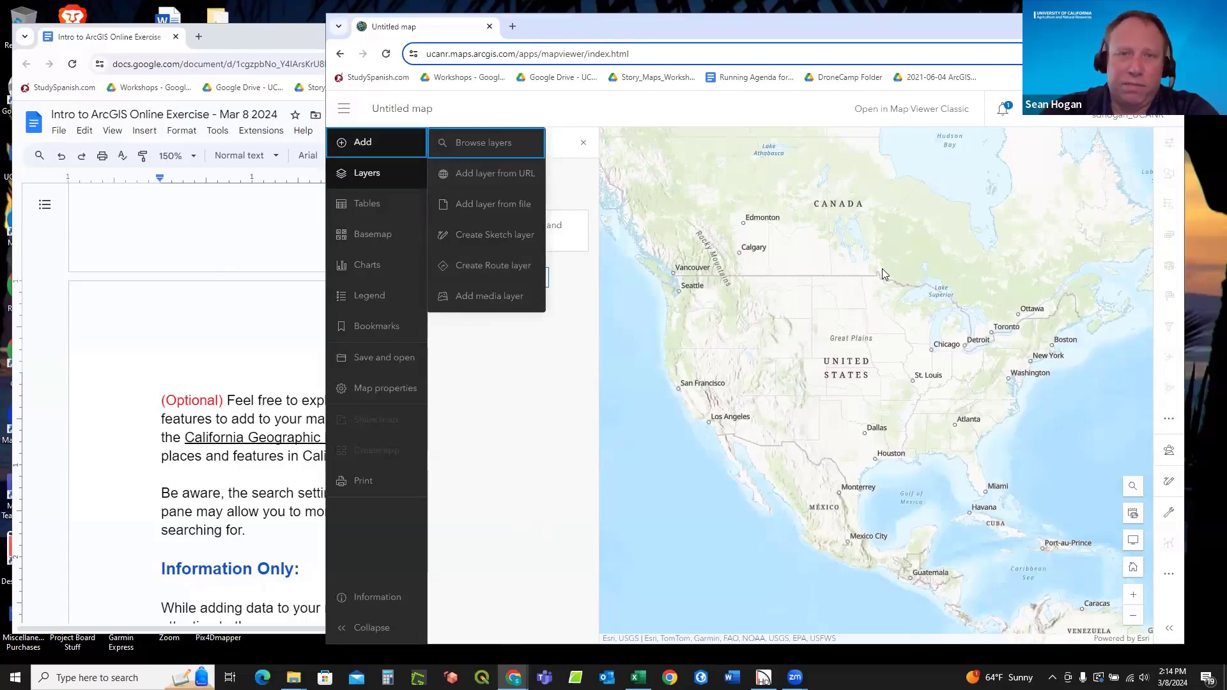
Switch to the Intro to ArcGIS Online Exercise document and review the instructions for Adding ArcGIS Online data part 1.
left_click_drag(690, 26, 657, 31)
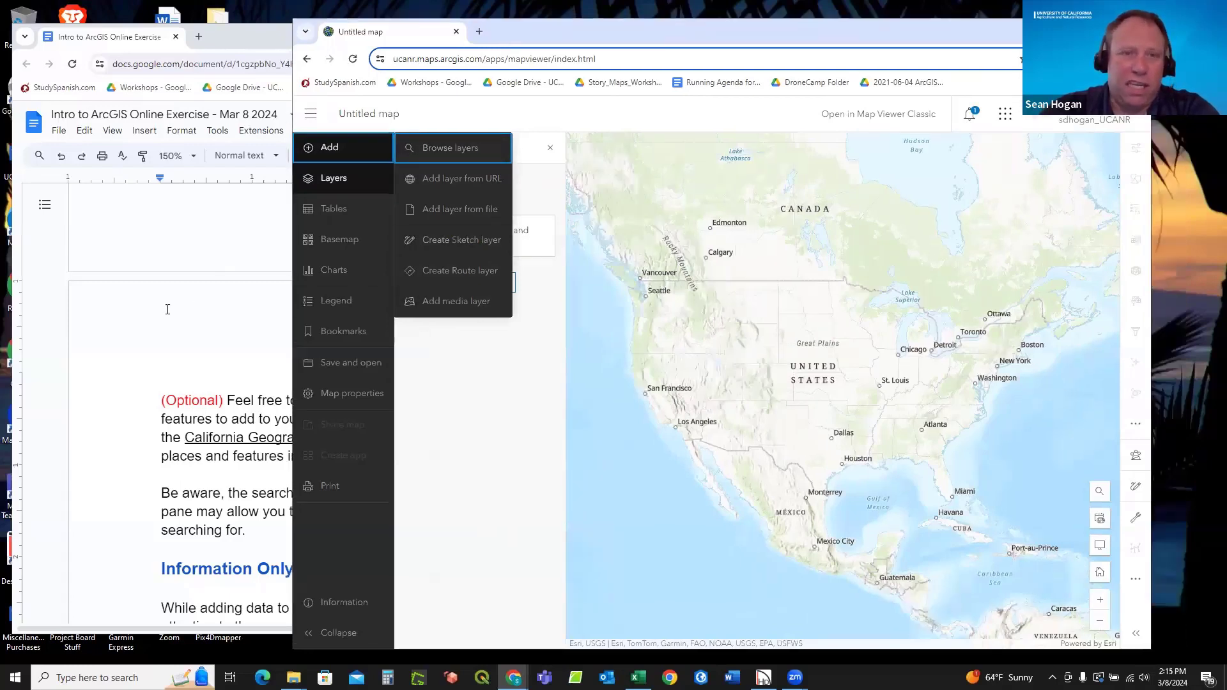
left_click(199, 327)
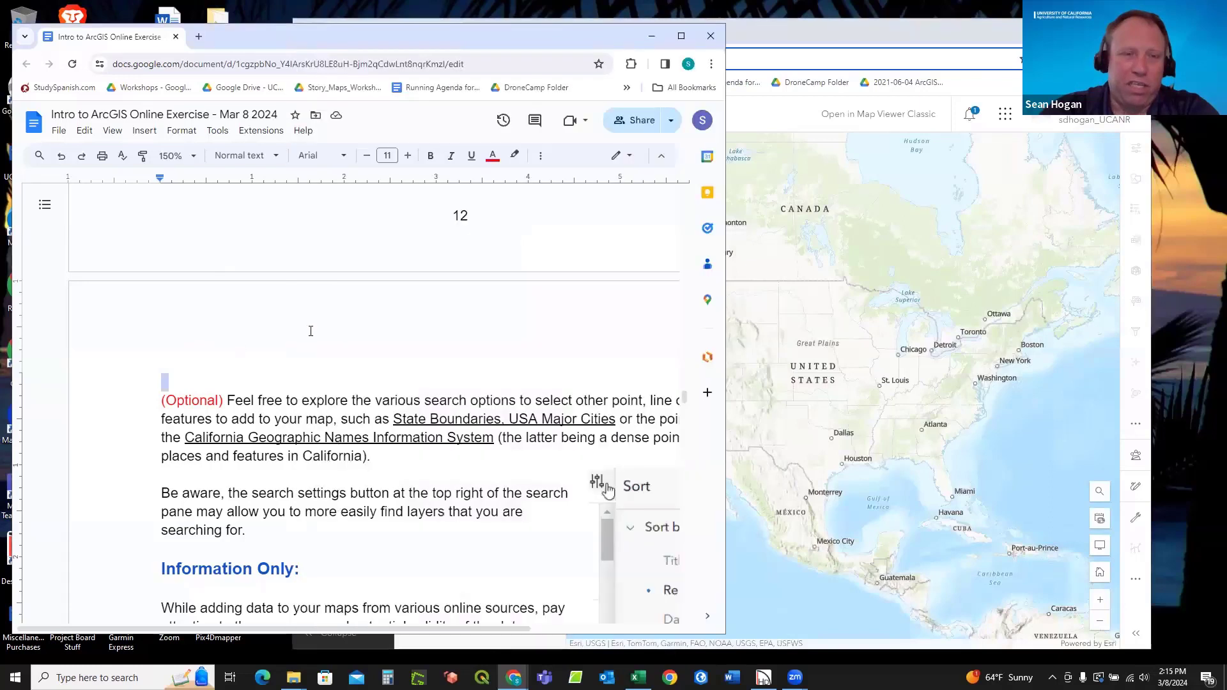
scroll(310, 331, "up", 10)
scroll(310, 331, "up", 6)
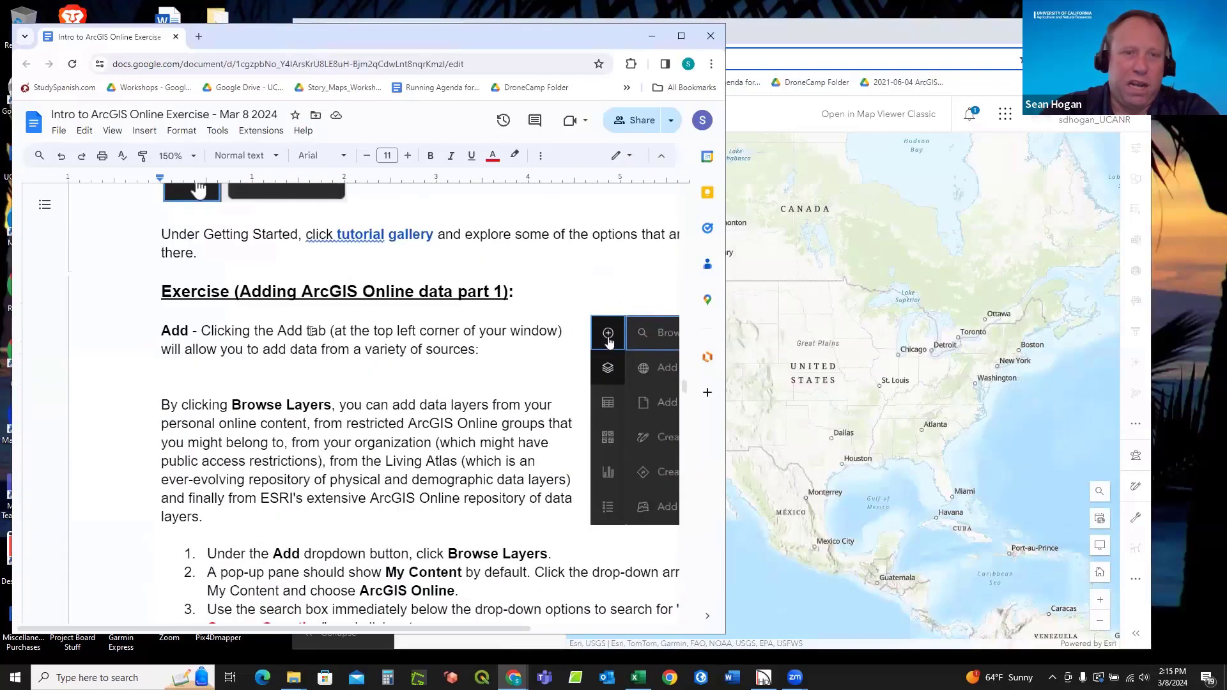
scroll(308, 330, "down", 10)
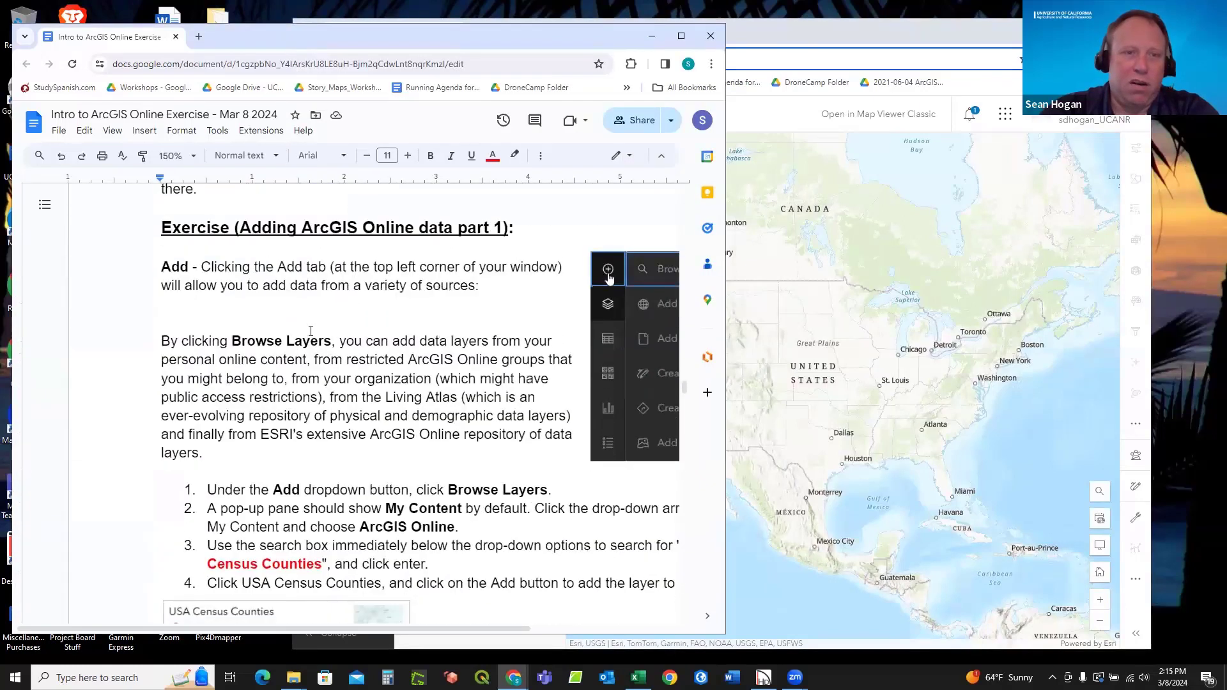
scroll(311, 331, "up", 4)
scroll(311, 331, "up", 5)
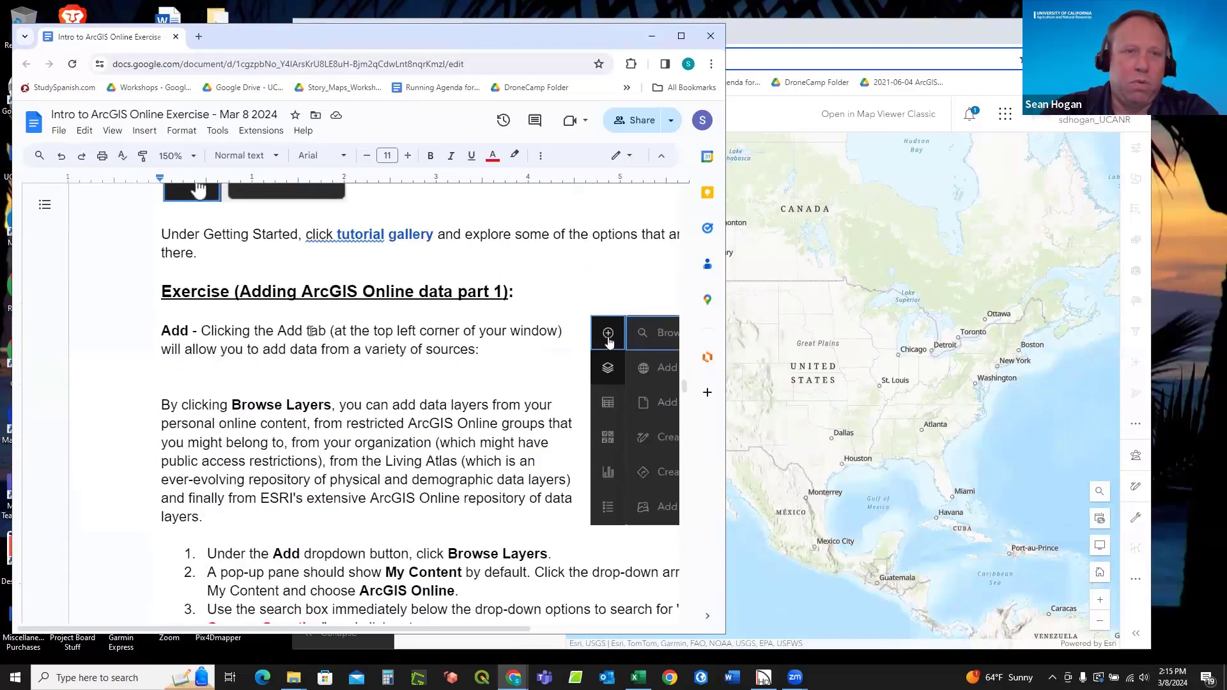
scroll(310, 331, "down", 3)
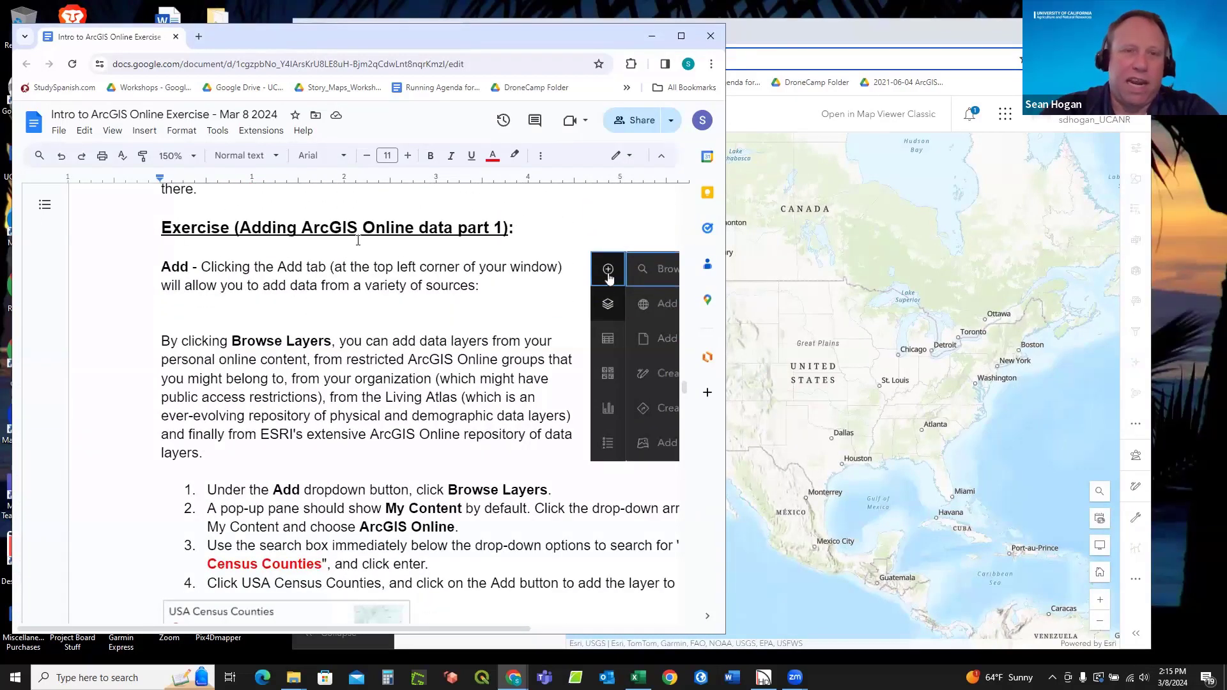
scroll(297, 315, "down", 3)
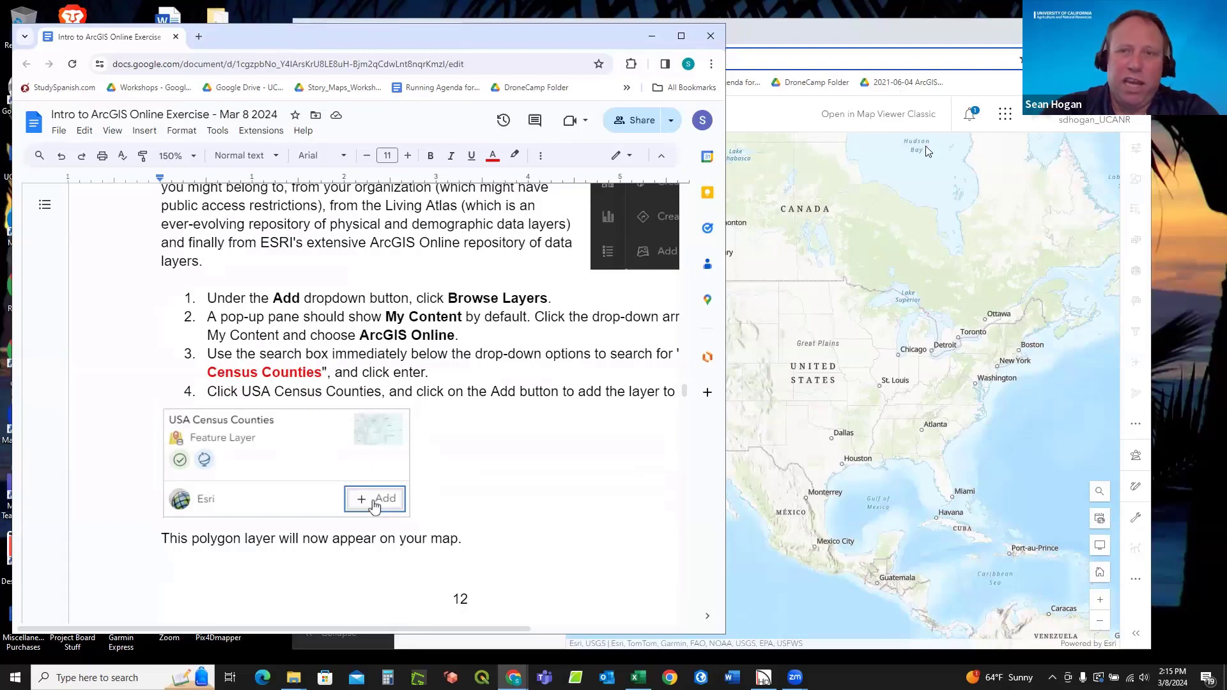
Return to Map Viewer and browse layers with ArcGIS Online as the content source.
left_click(927, 77)
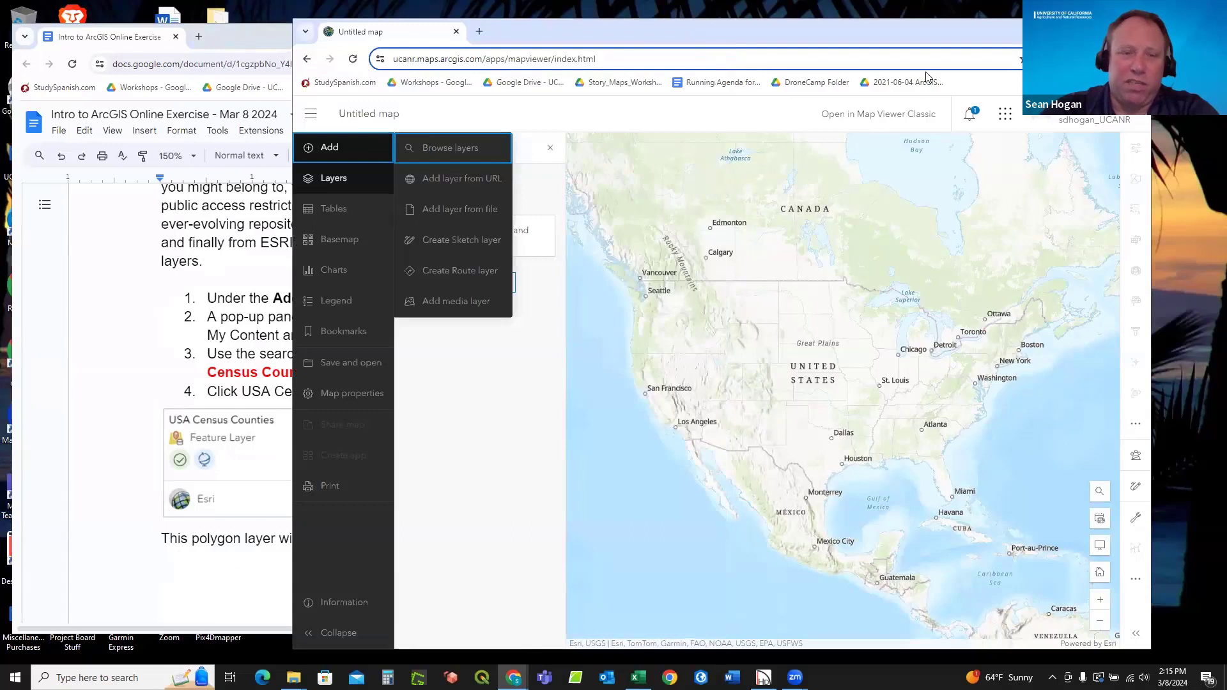
left_click(448, 154)
left_click(338, 155)
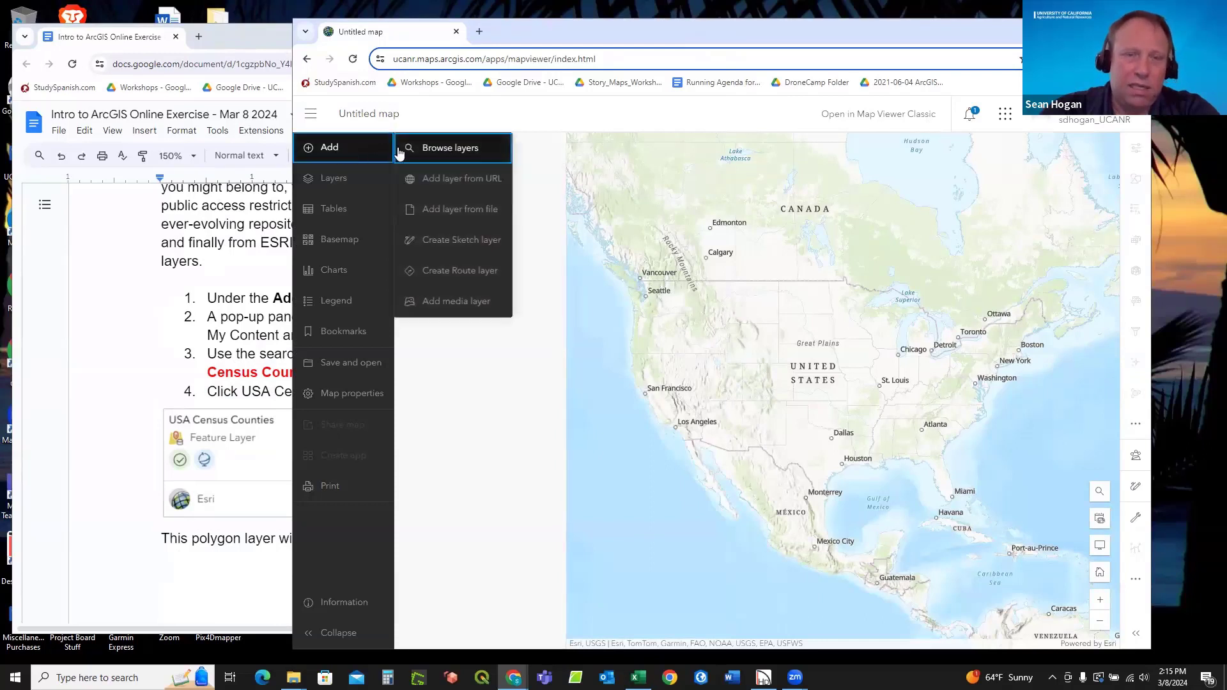
left_click(438, 155)
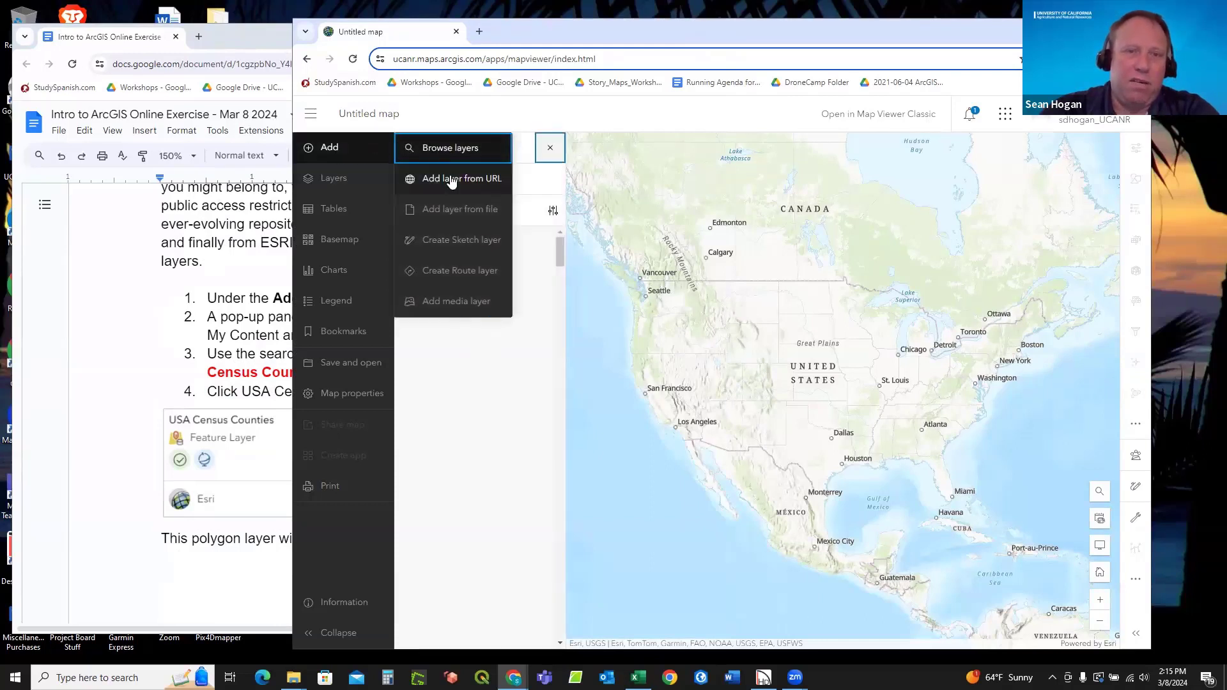
left_click(521, 151)
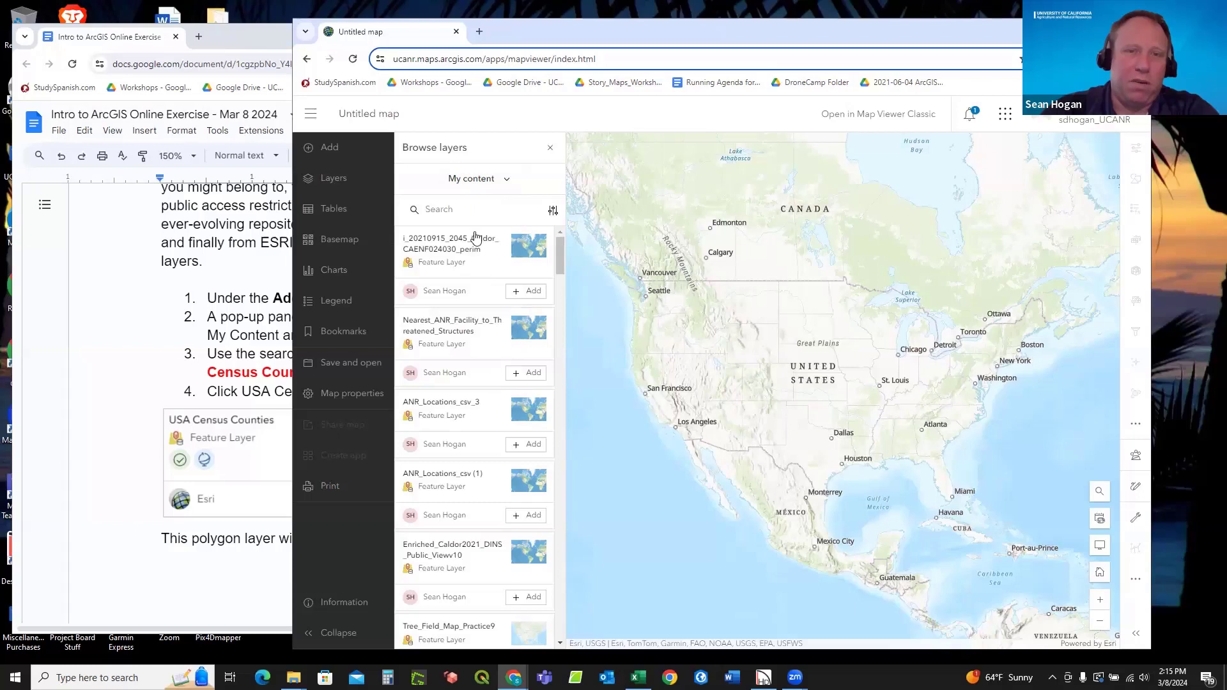
left_click(508, 181)
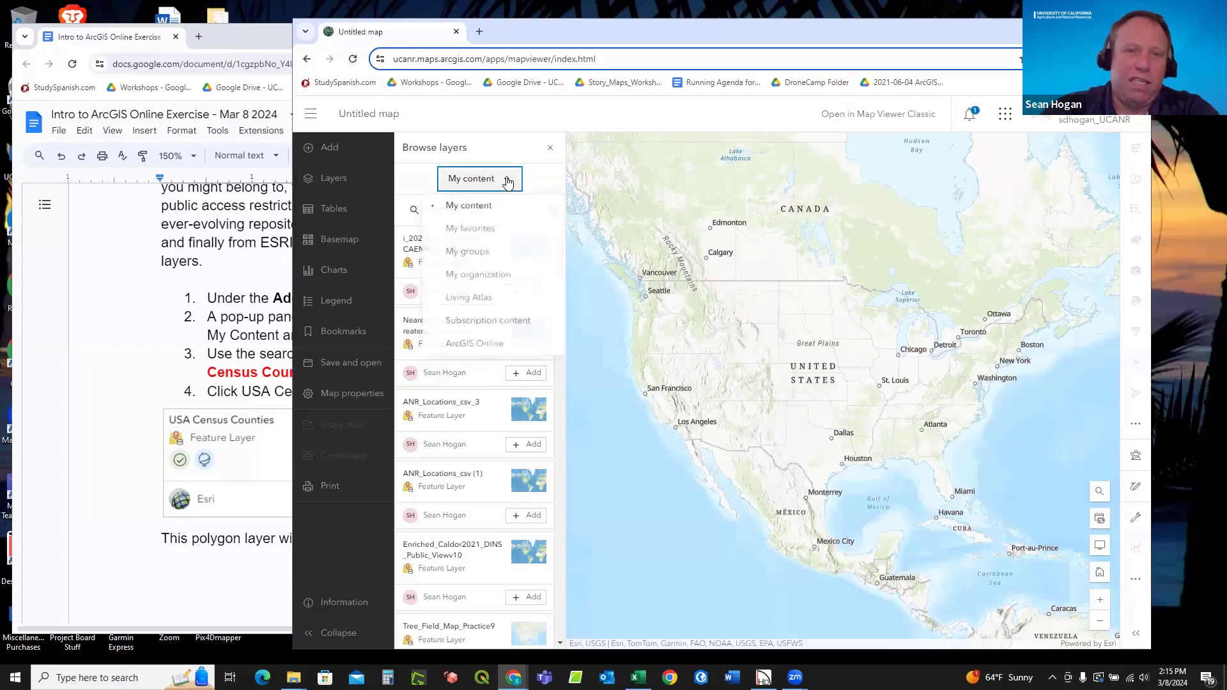
left_click(489, 344)
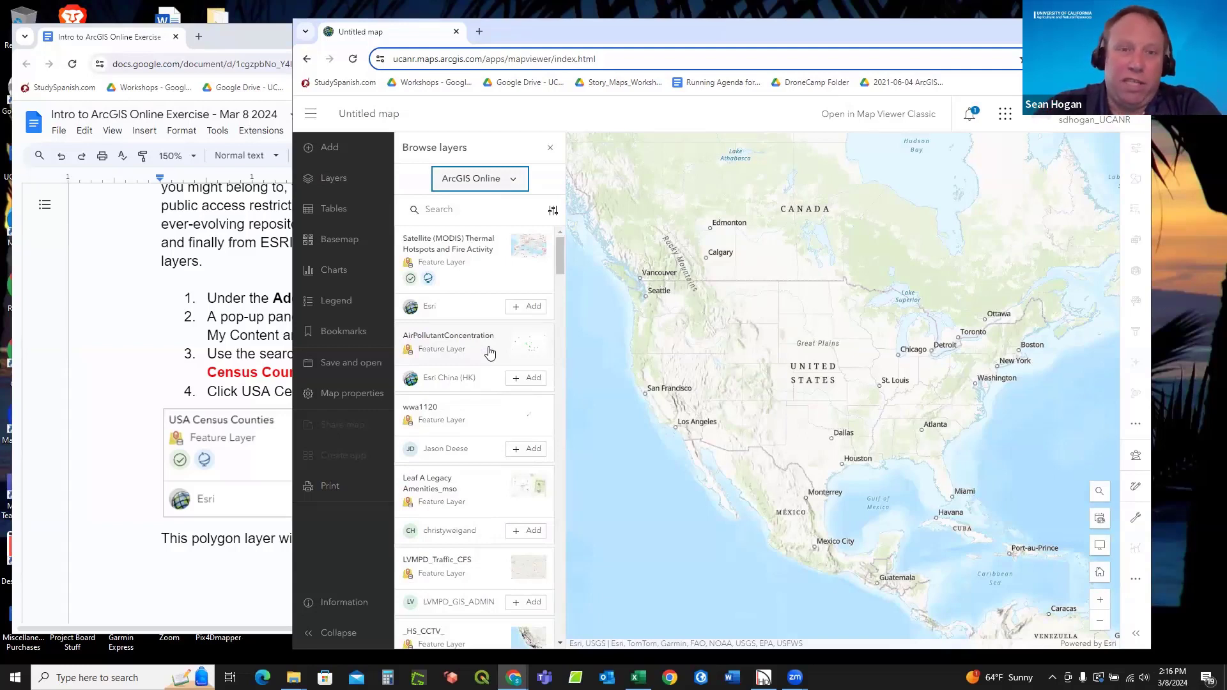
Sort the ArcGIS Online layers by Relevance and close the refinement settings.
left_click(553, 212)
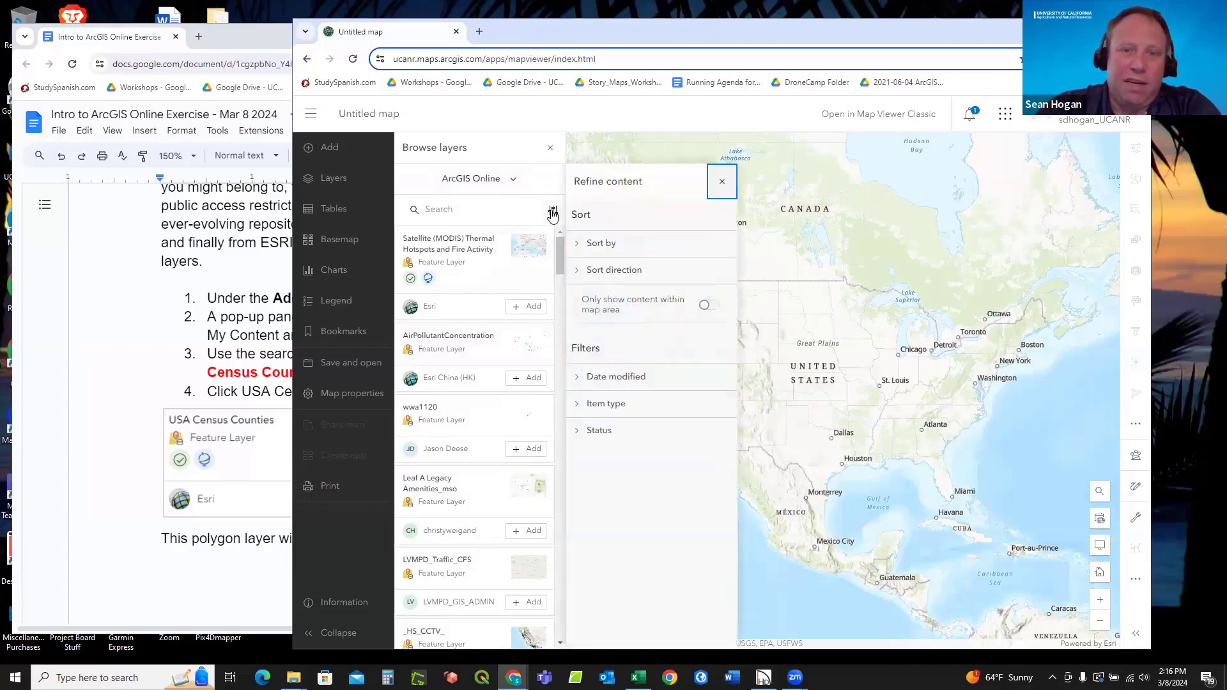
left_click(577, 245)
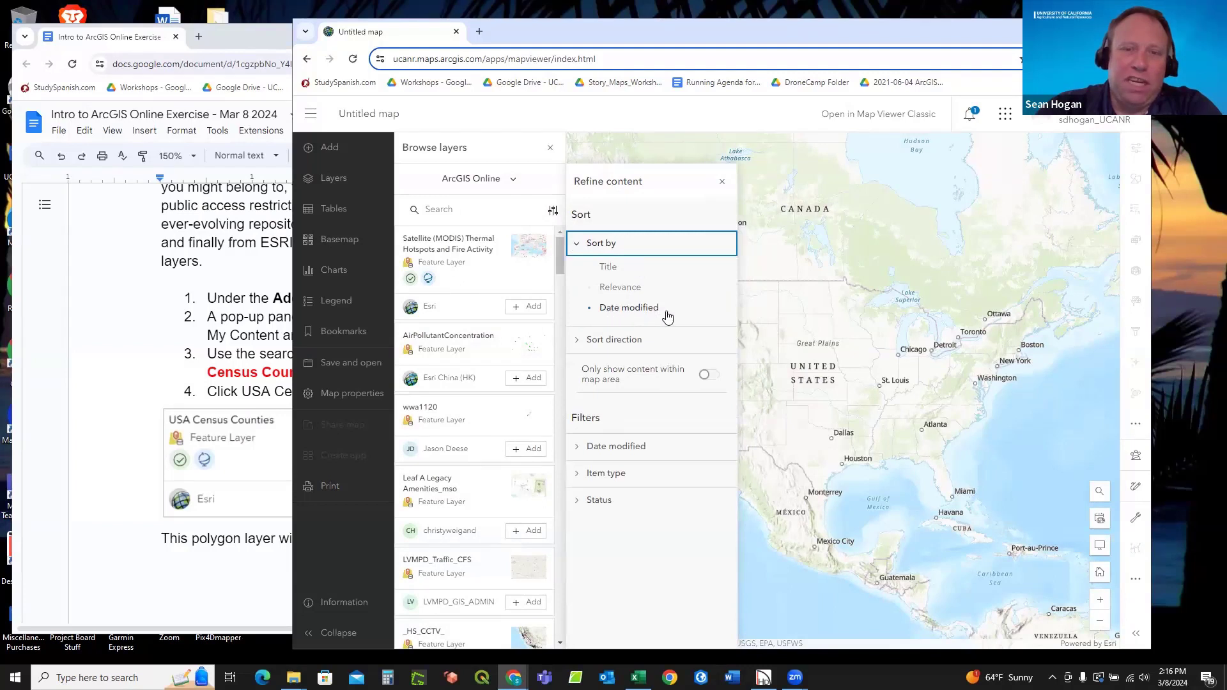
left_click(609, 289)
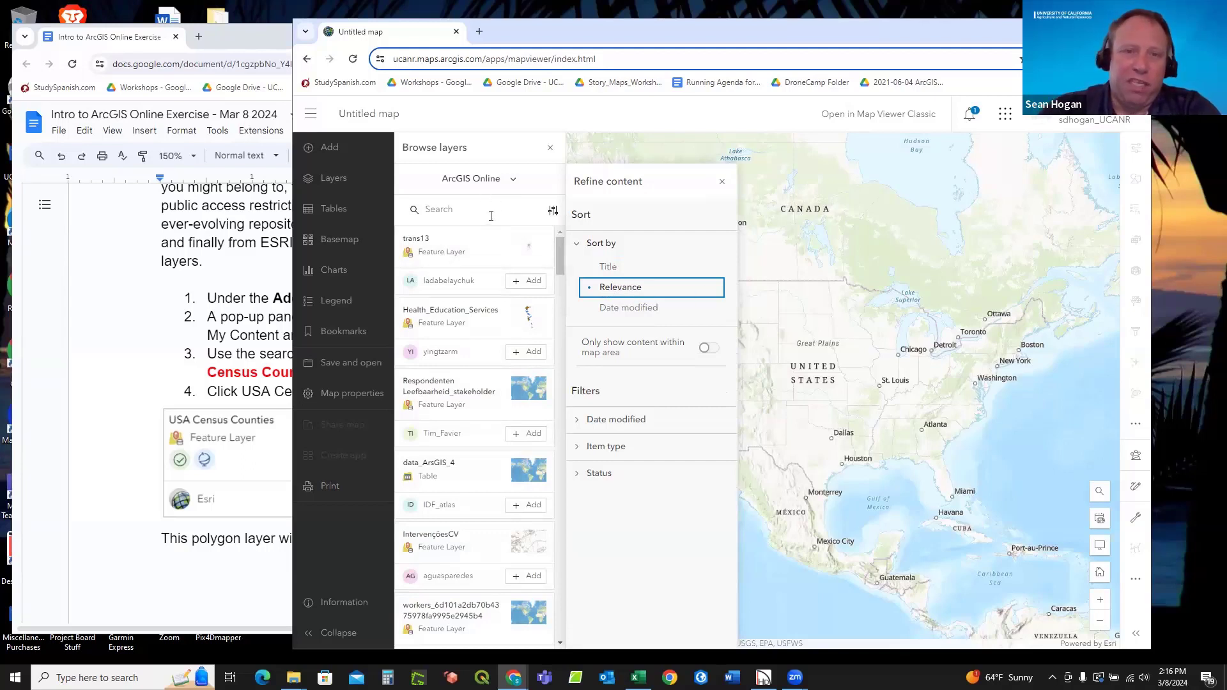
left_click(721, 182)
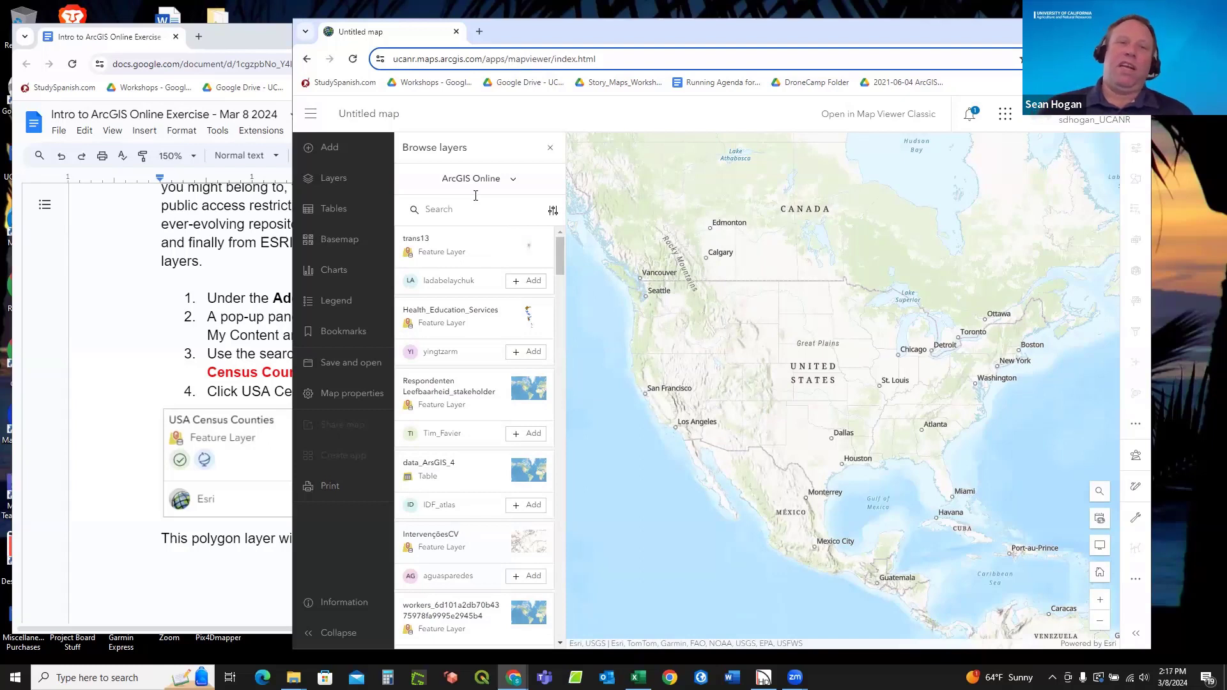
Show the sort and filter options for the ArcGIS Online layers and close them again.
left_click(552, 211)
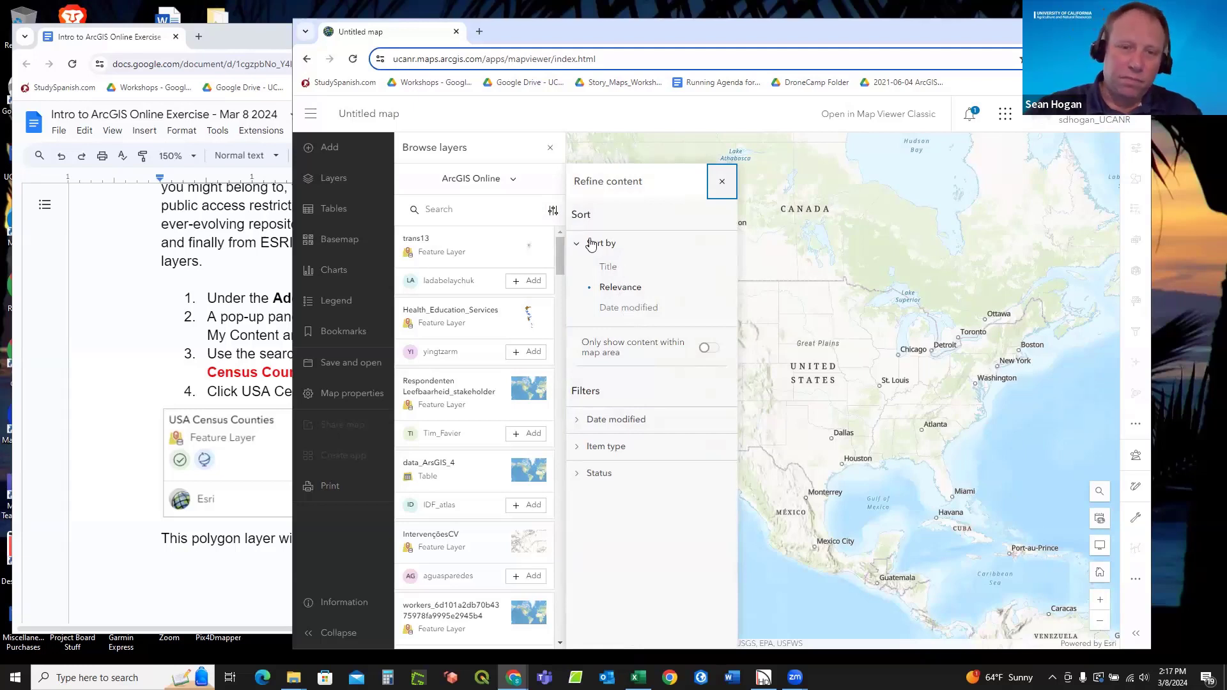
left_click(723, 182)
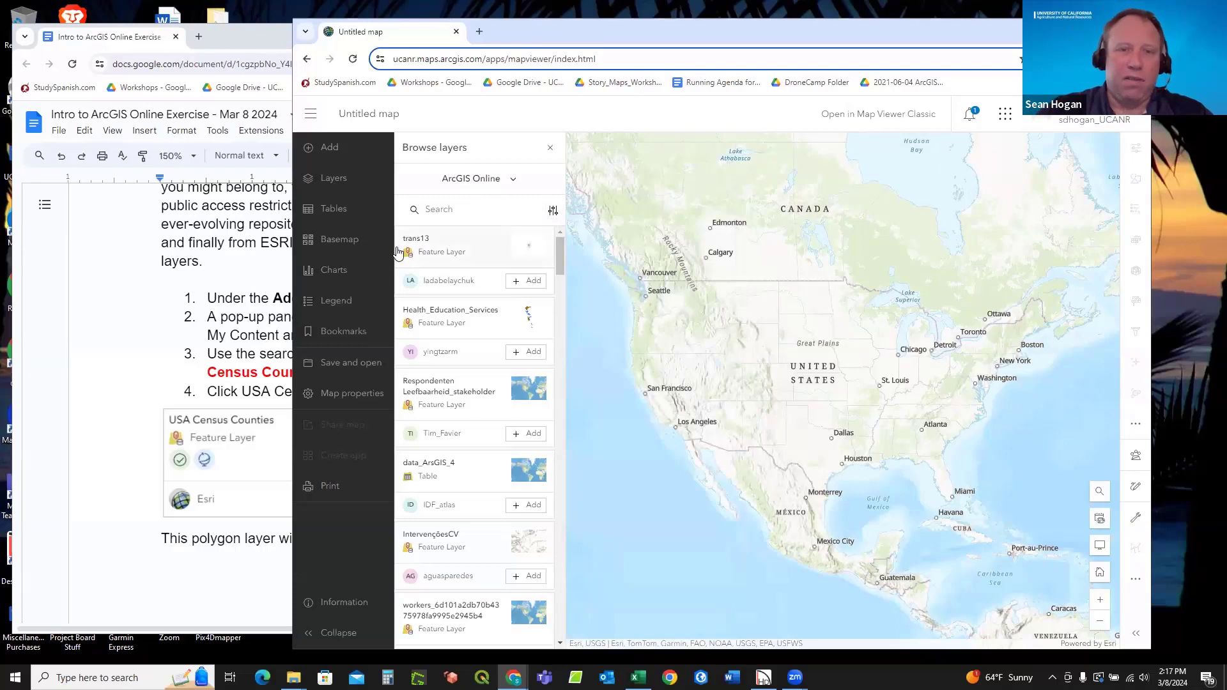
Copy "Census Counties" from the exercise document and search the ArcGIS Online layers in Map Viewer for it.
left_click(260, 328)
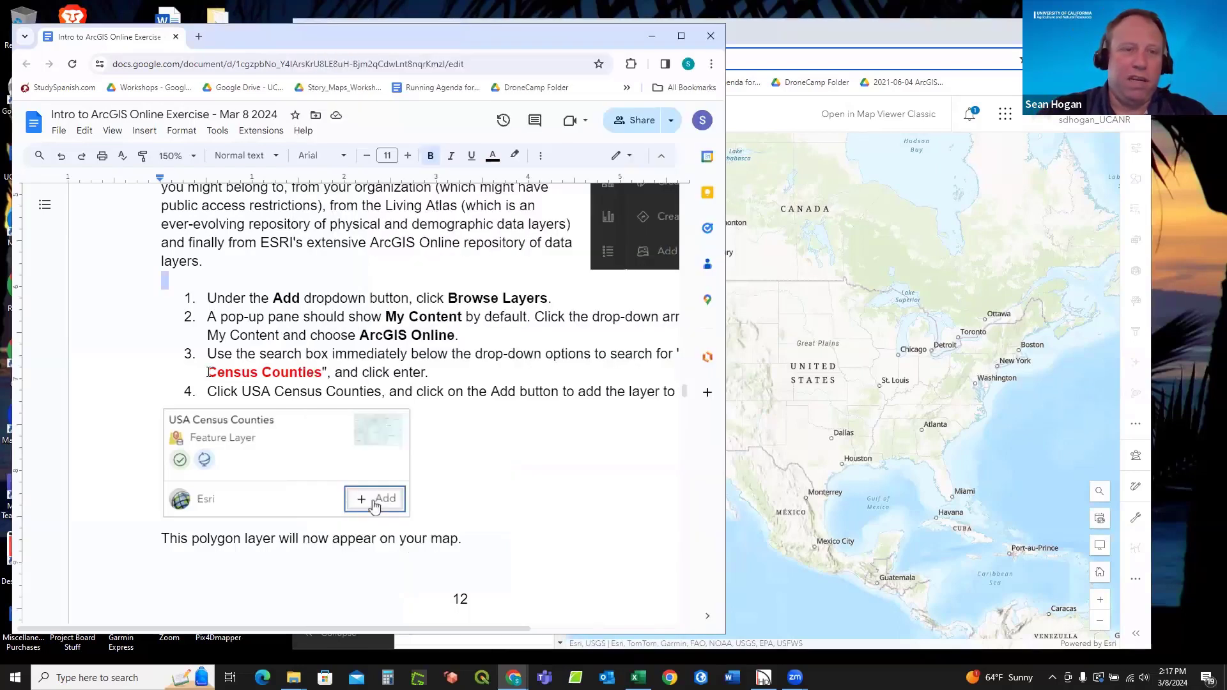
left_click_drag(211, 372, 320, 370)
key("ctrl+c")
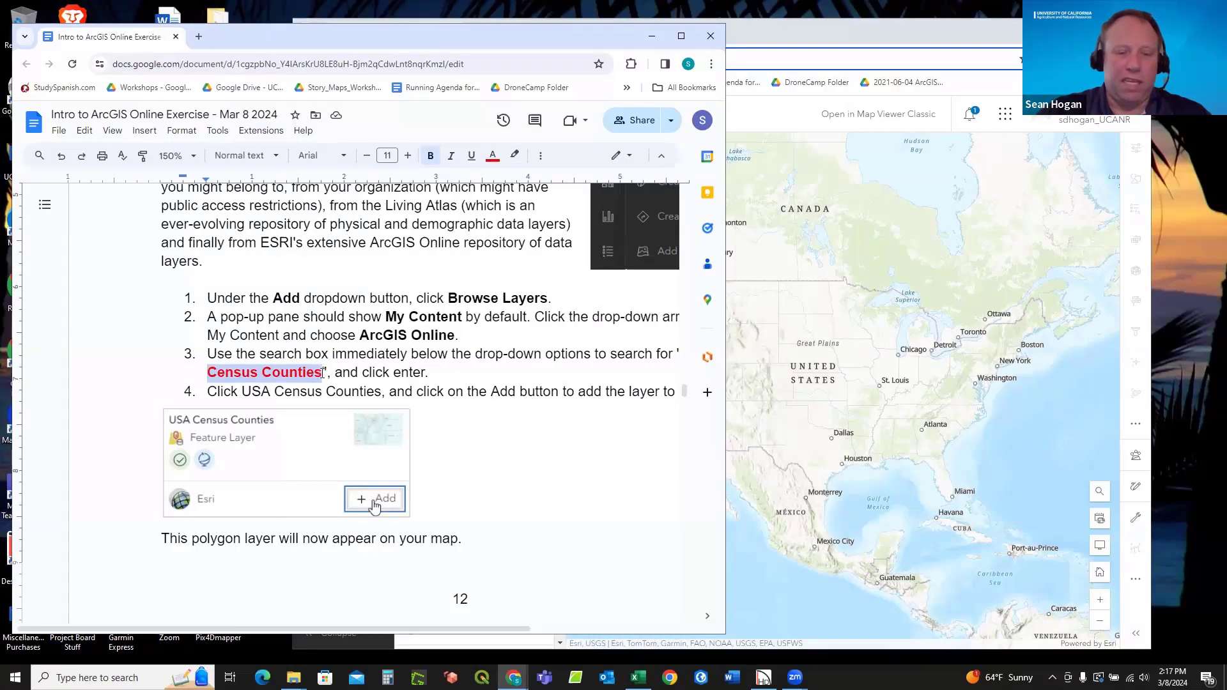
left_click(778, 120)
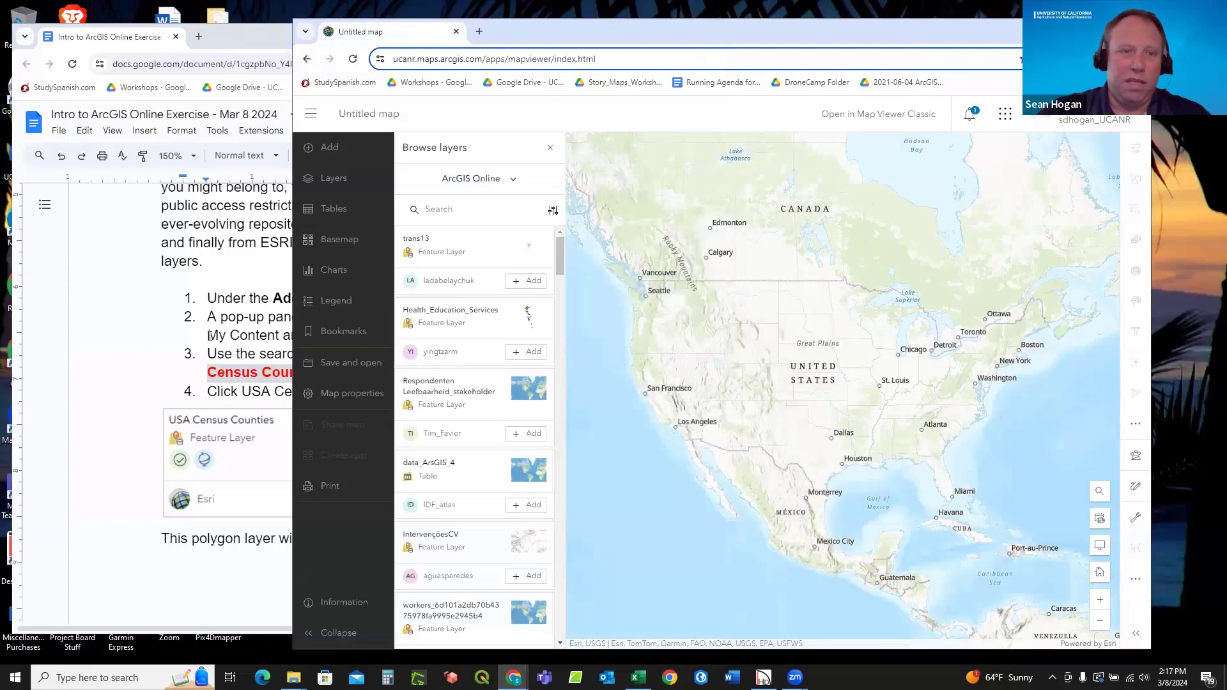
left_click(436, 213)
key("ctrl+v")
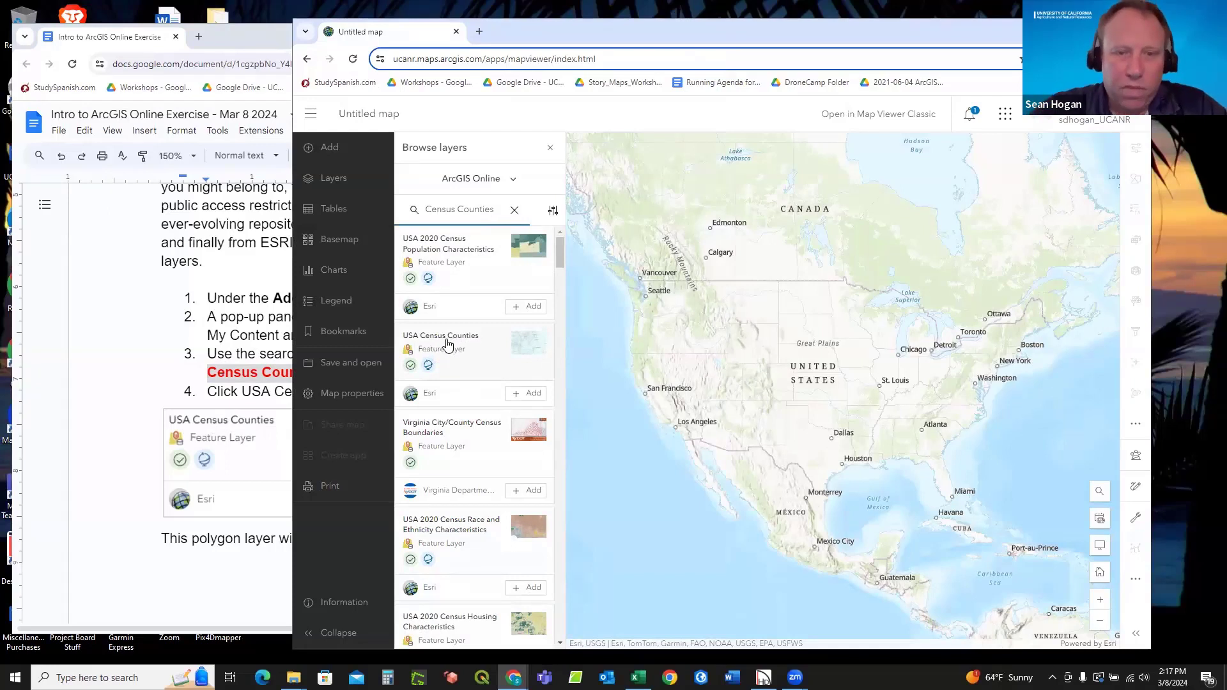
Review the publisher information and item overview of Esri's USA Census Counties feature layer.
mouse_move(428, 372)
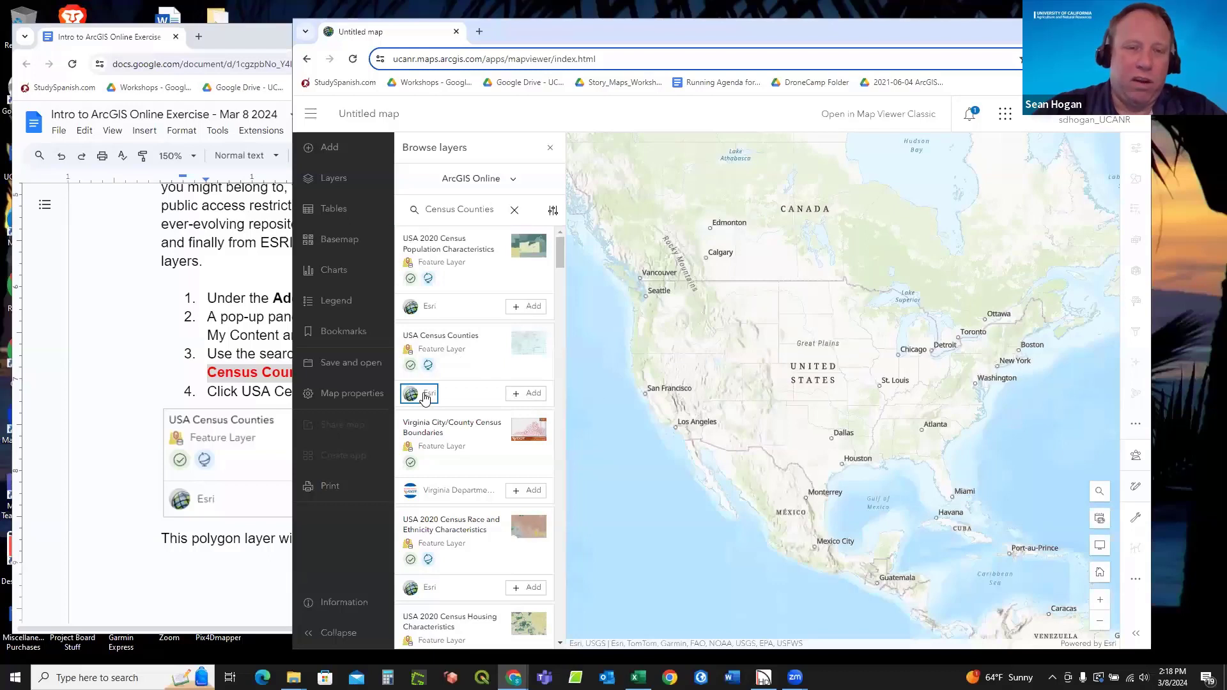
left_click(427, 394)
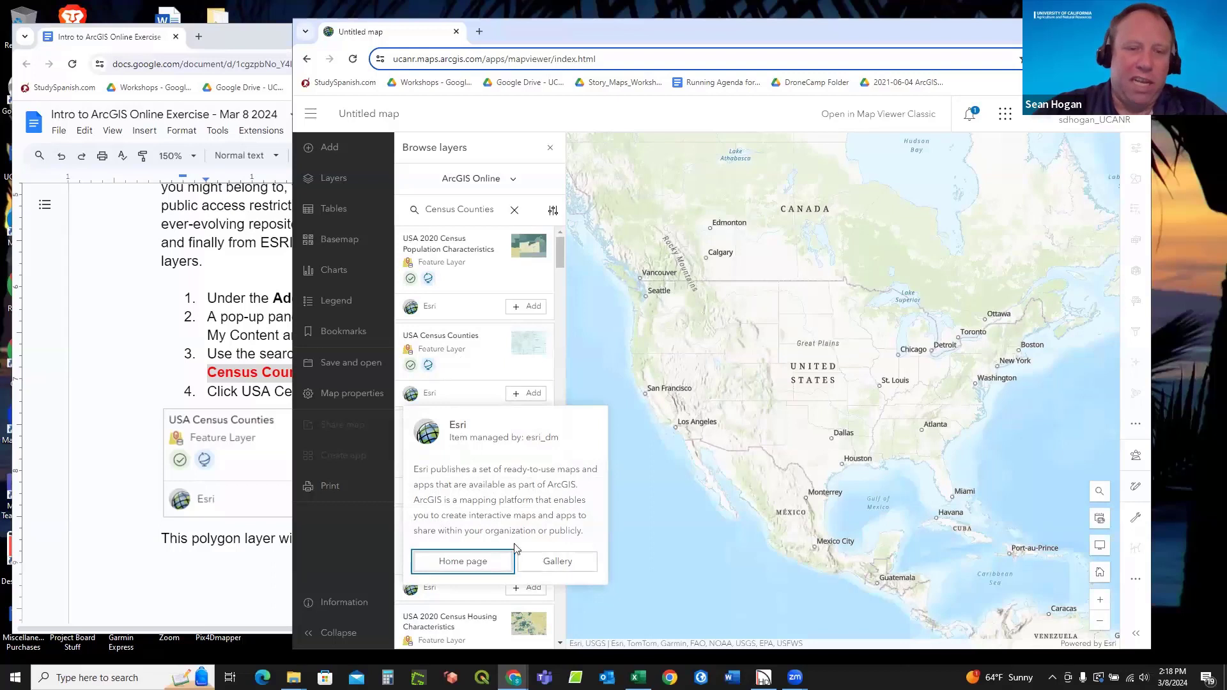
left_click(474, 364)
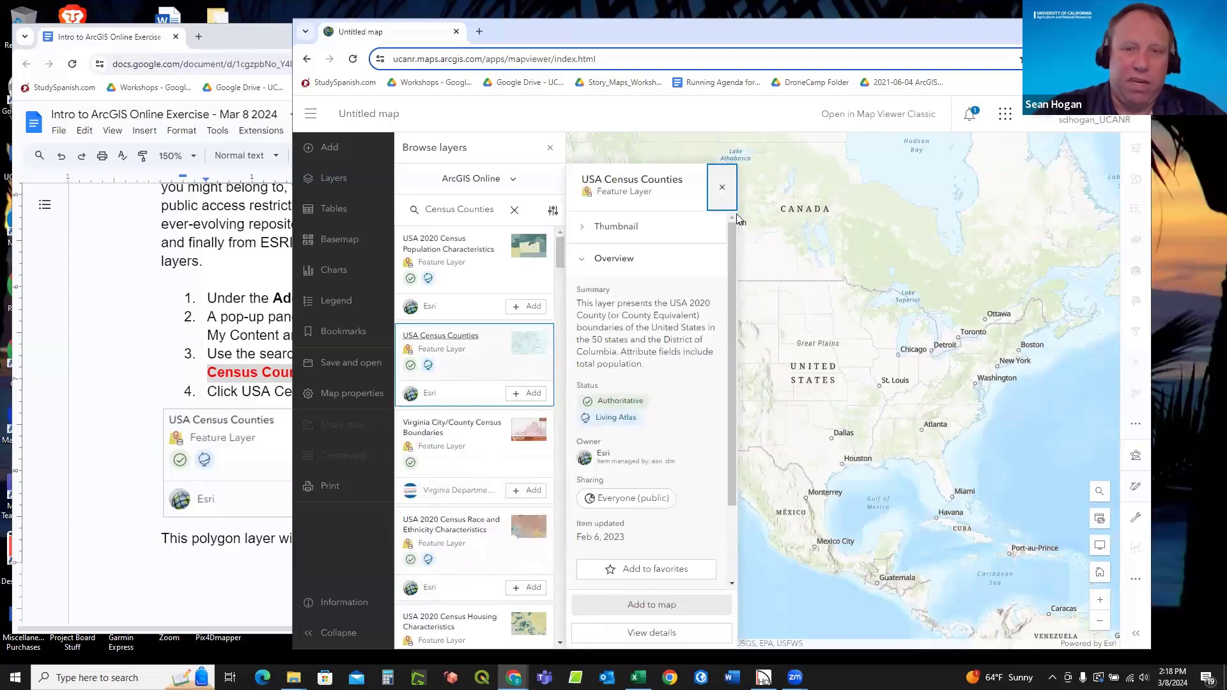
scroll(680, 380, "down", 2)
scroll(677, 374, "up", 1)
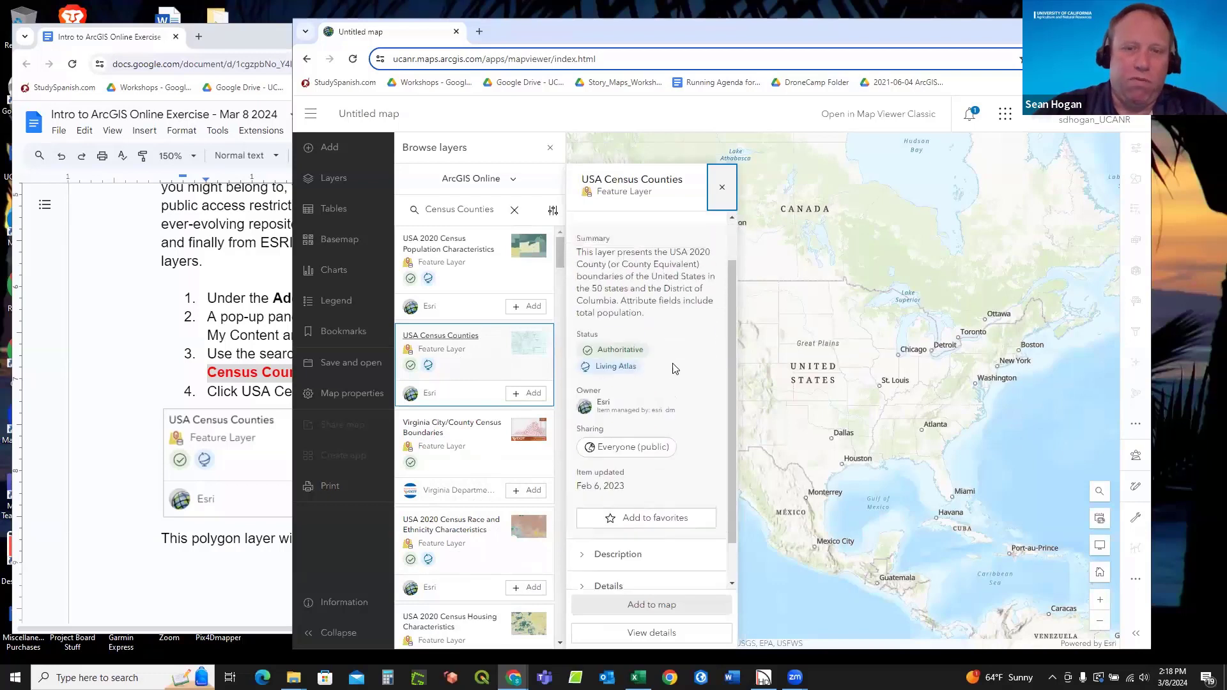
scroll(674, 368, "down", 1)
scroll(672, 369, "up", 2)
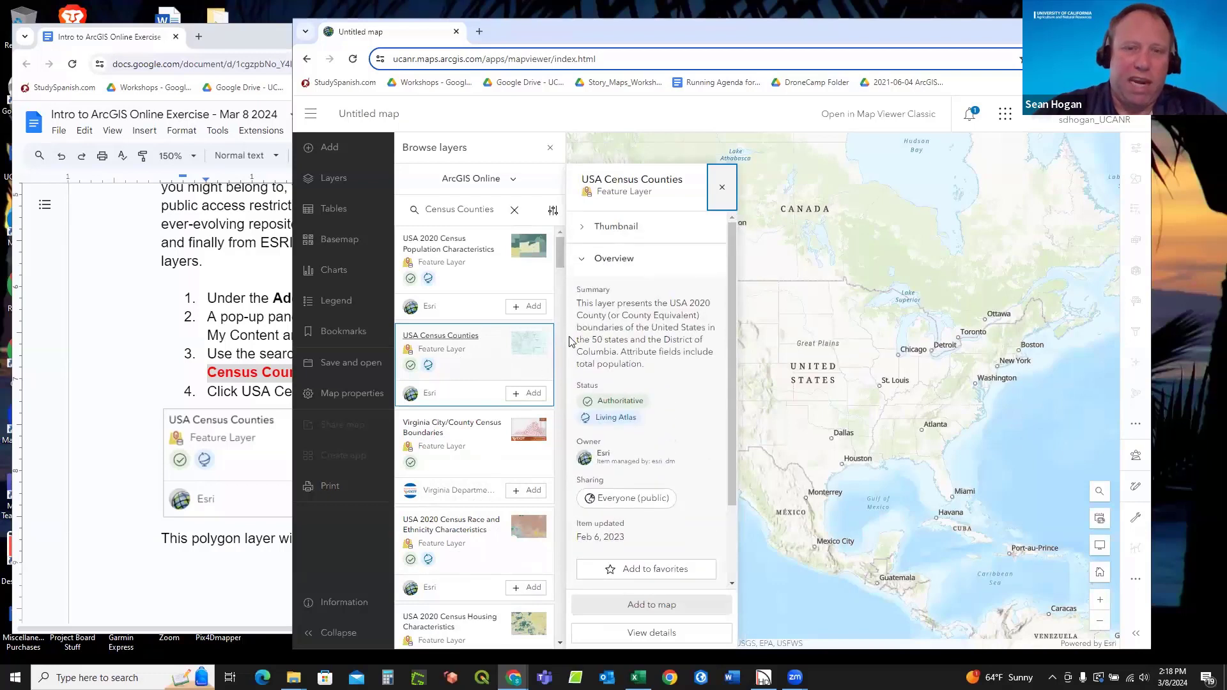
left_click(722, 191)
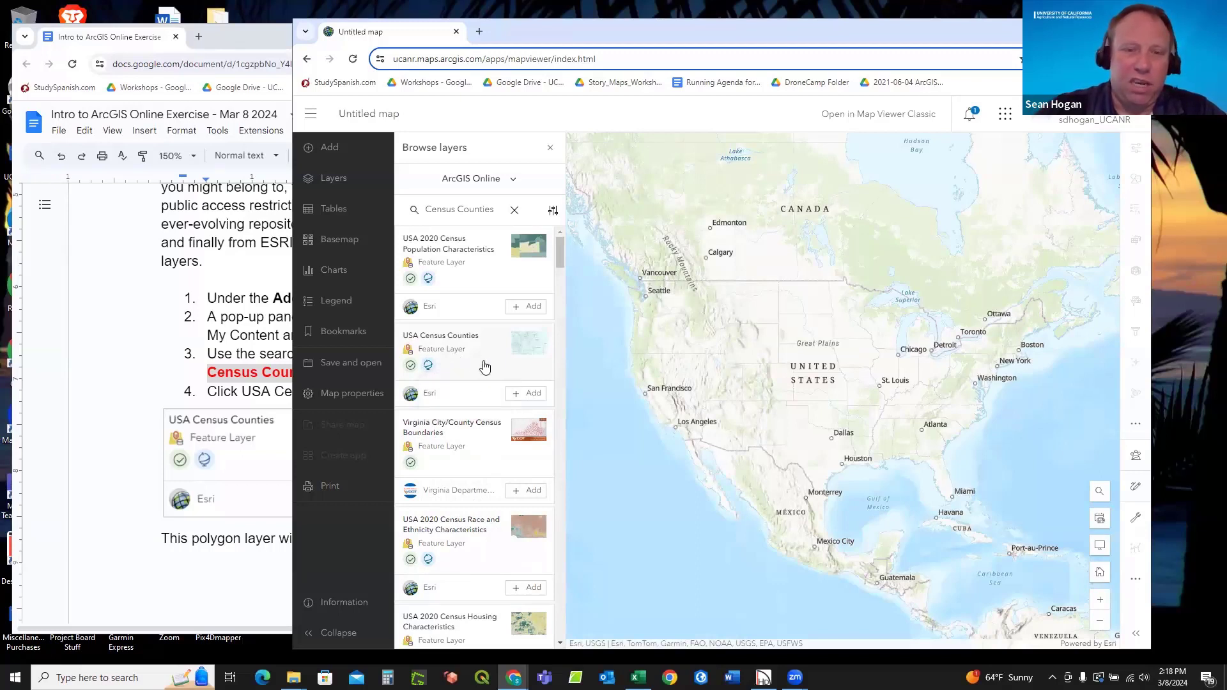
Add Esri's USA Census Counties layer to the map and widen the browser window.
left_click(527, 397)
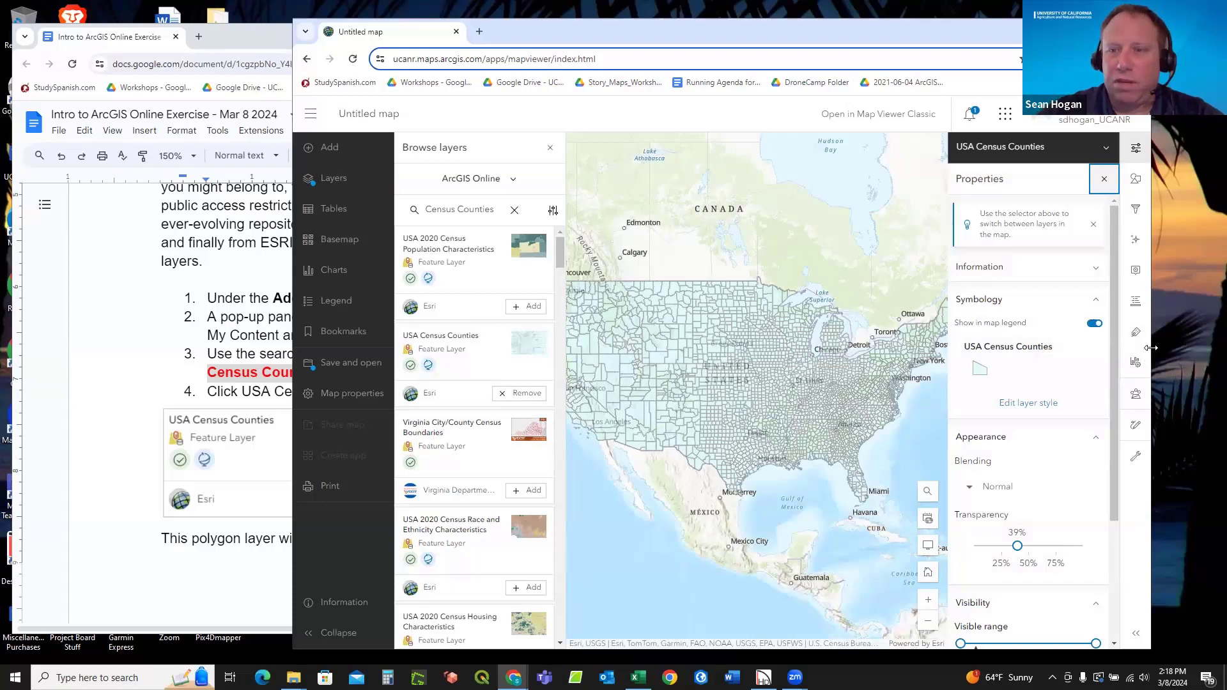
left_click_drag(1213, 353, 1218, 352)
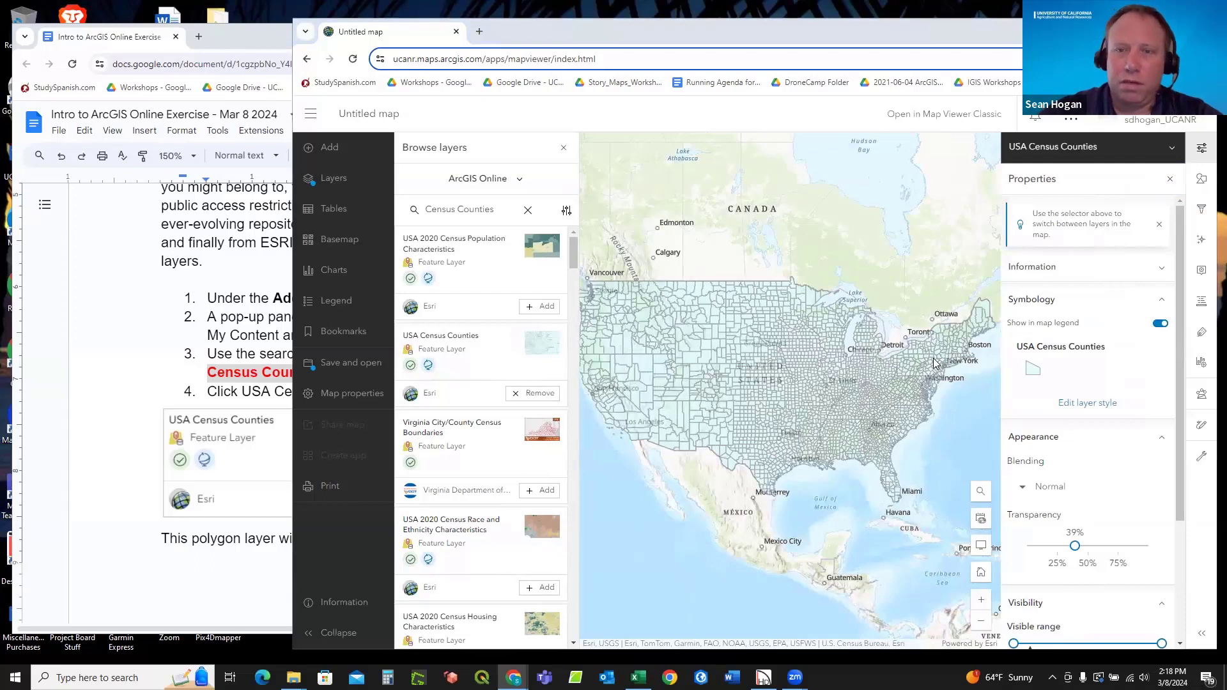
Inspect the extent of the county polygons across the country and the county boundaries in California.
scroll(798, 312, "down", 2)
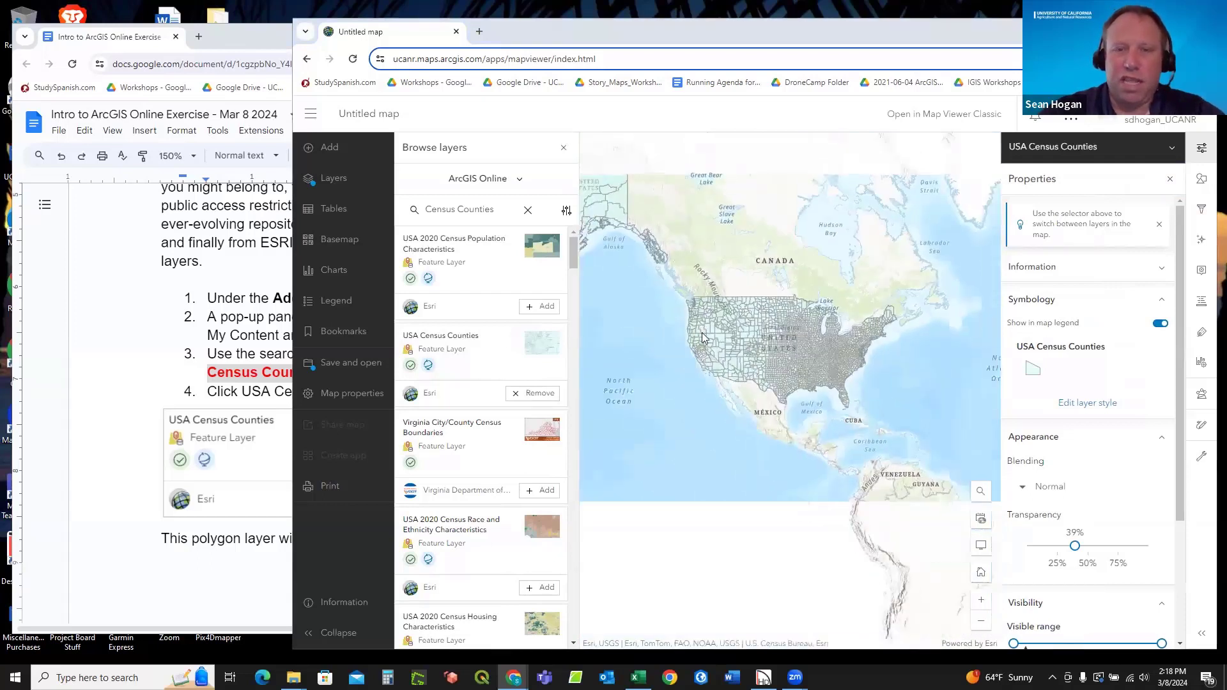
scroll(712, 327, "up", 3)
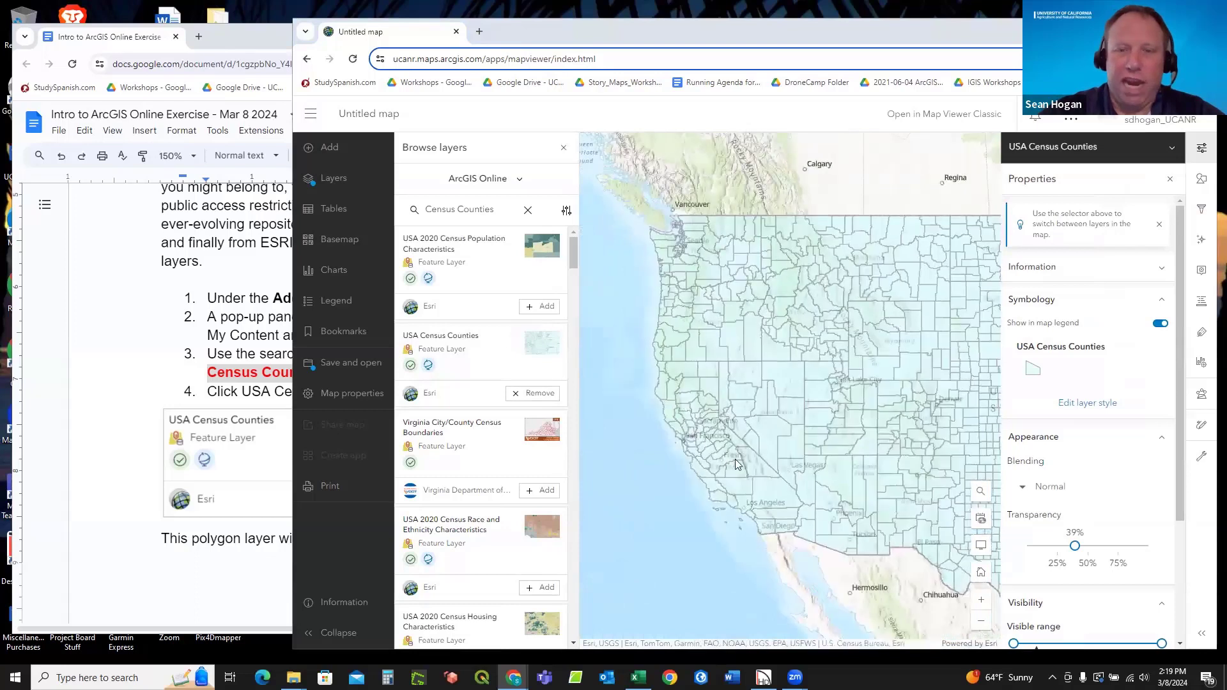
scroll(729, 447, "up", 2)
scroll(679, 362, "down", 2)
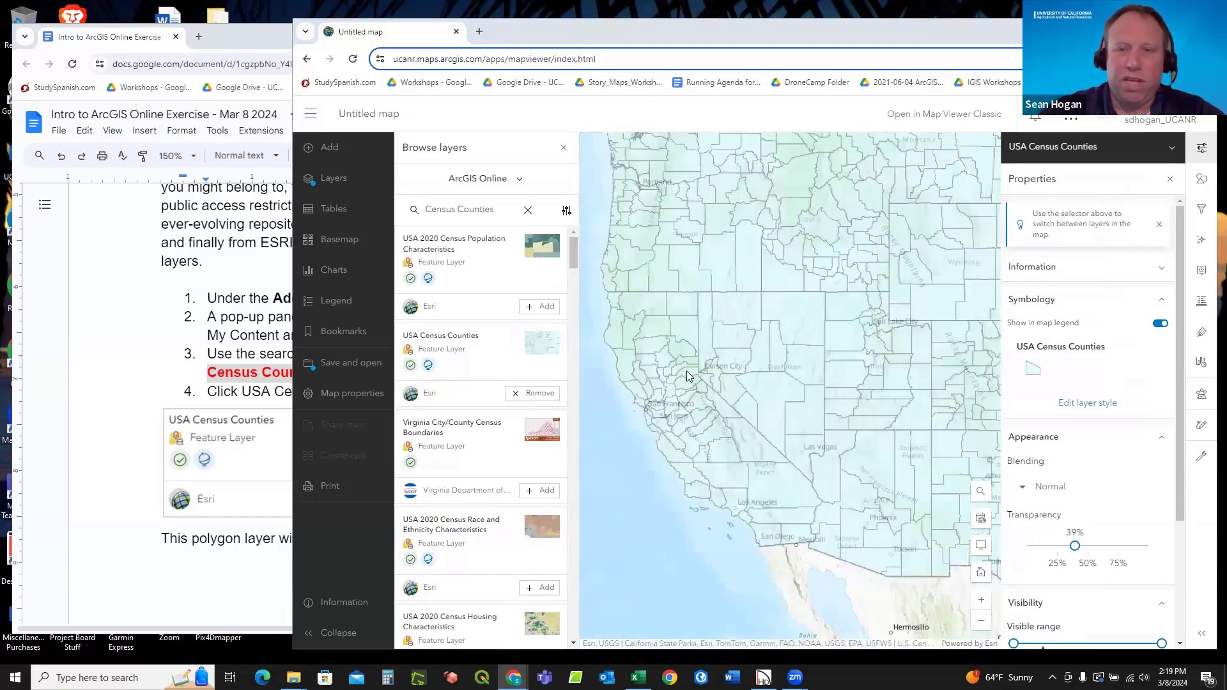
scroll(639, 360, "up", 2)
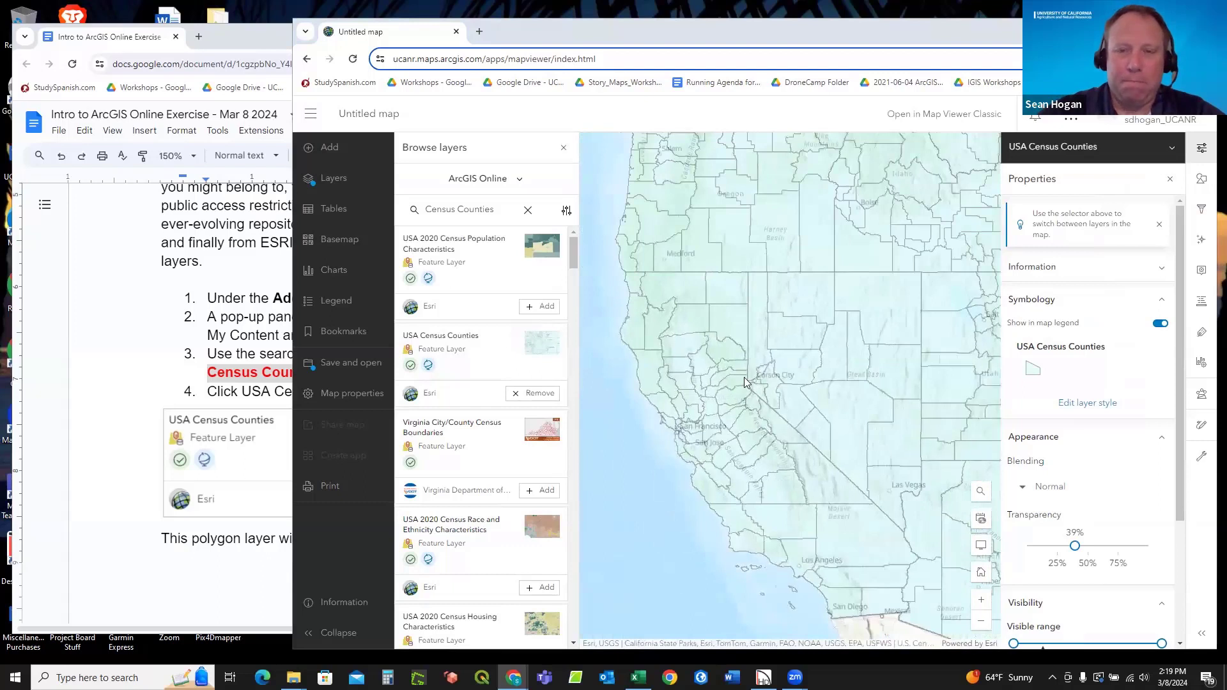
scroll(744, 377, "up", 1)
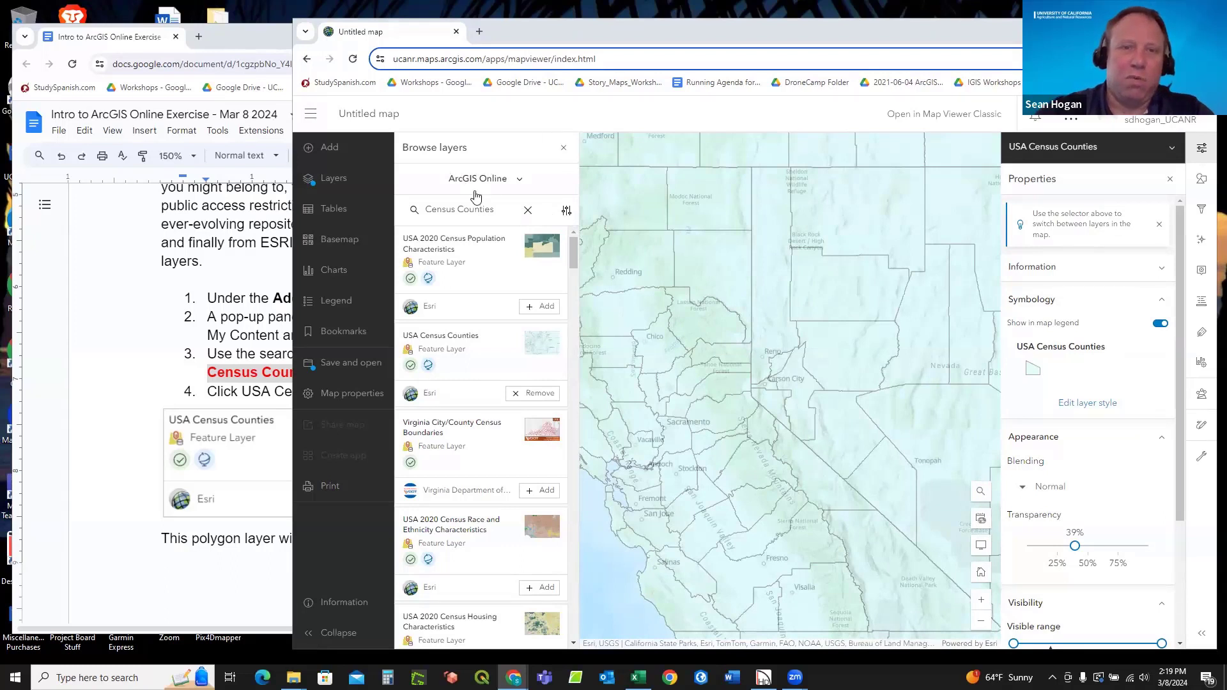
Switch to the exercise document and read the optional layer suggestions and information following the Census Counties steps.
left_click(108, 368)
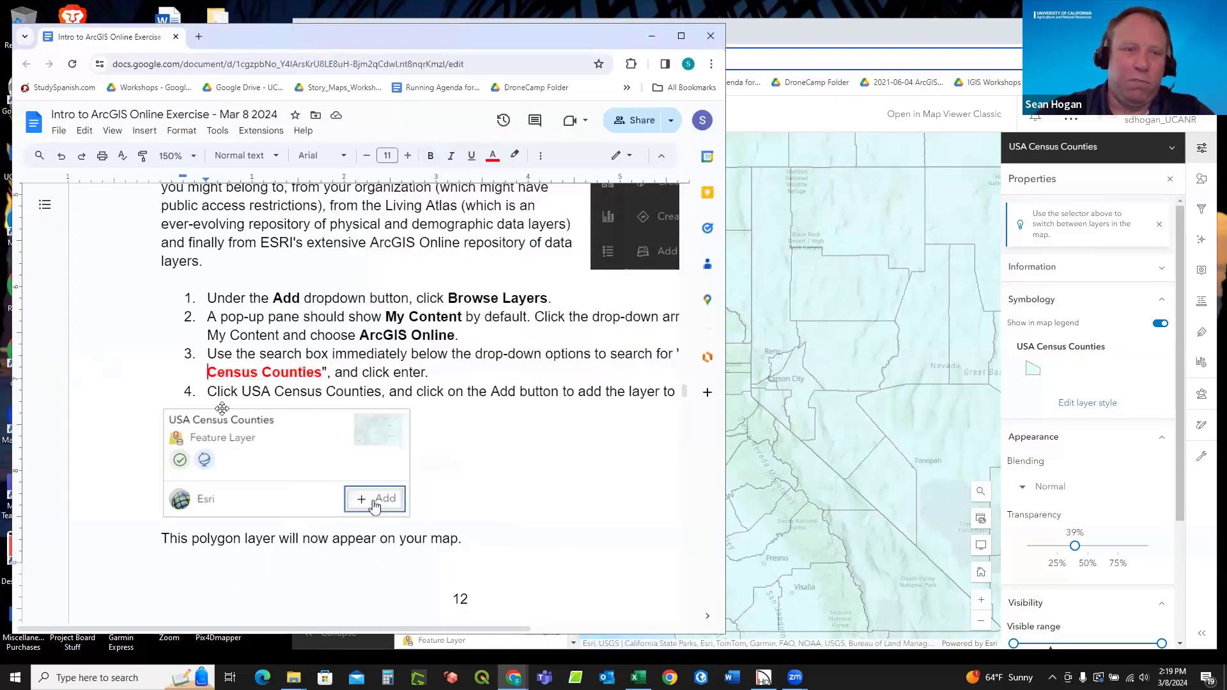
scroll(224, 407, "down", 10)
scroll(224, 407, "up", 1)
scroll(223, 407, "down", 1)
scroll(224, 407, "down", 3)
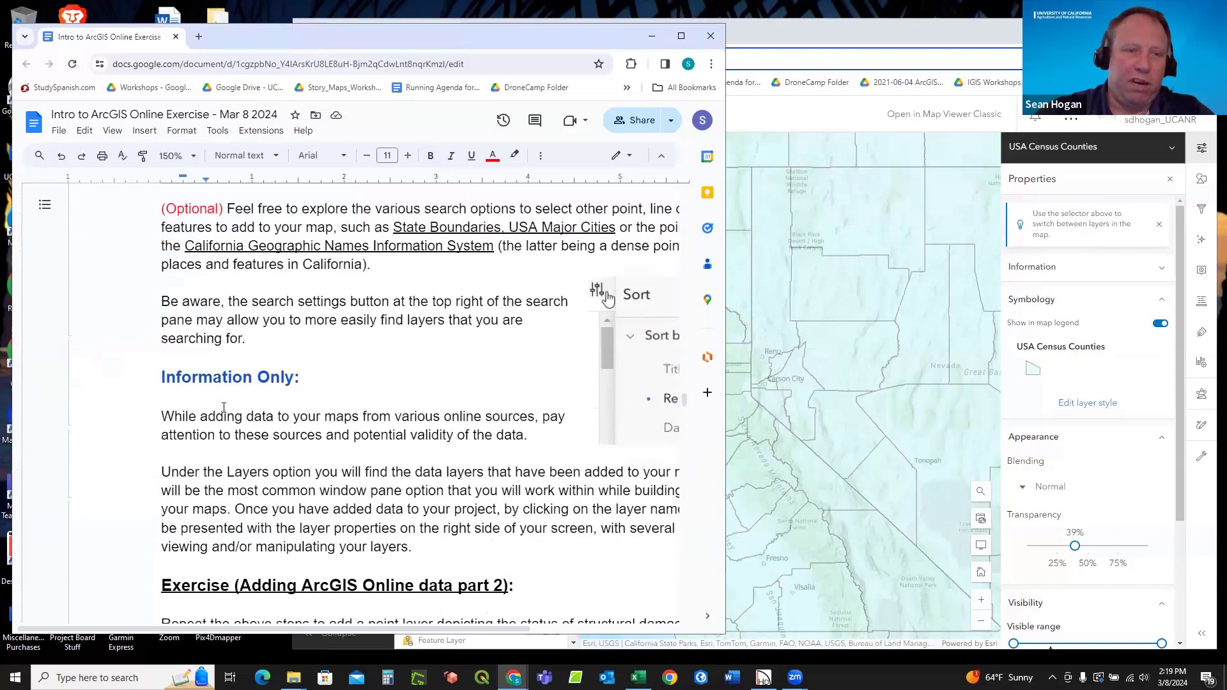
scroll(412, 351, "up", 2)
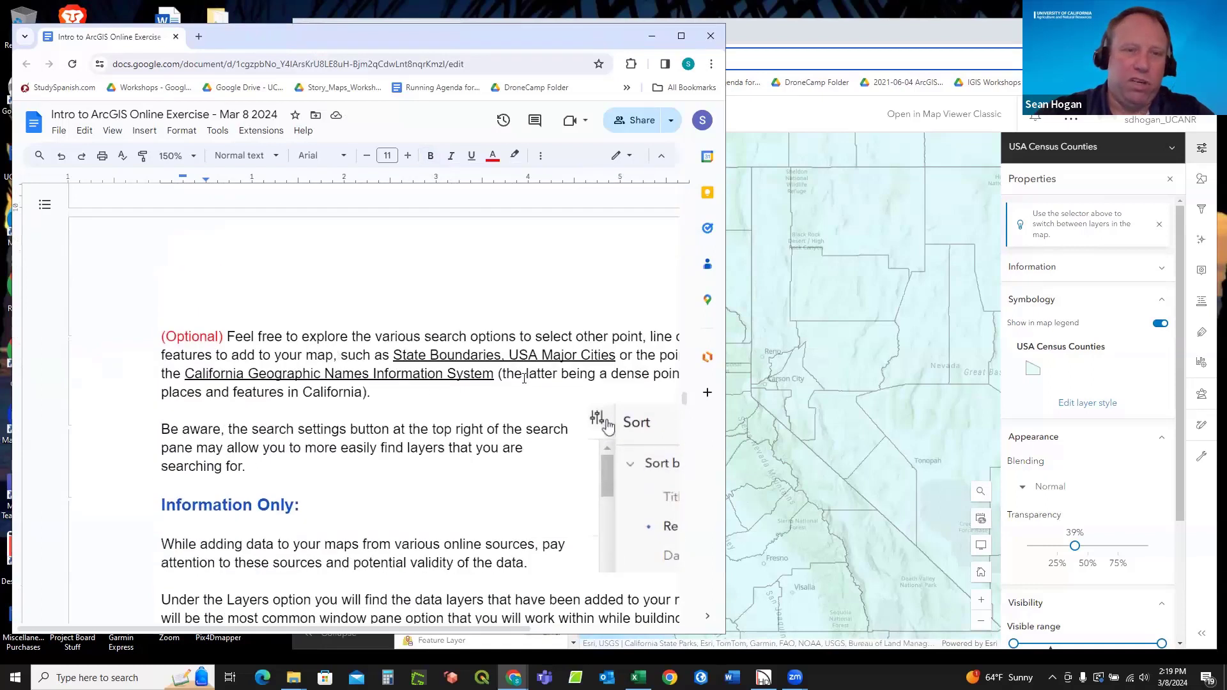
scroll(355, 365, "up", 2)
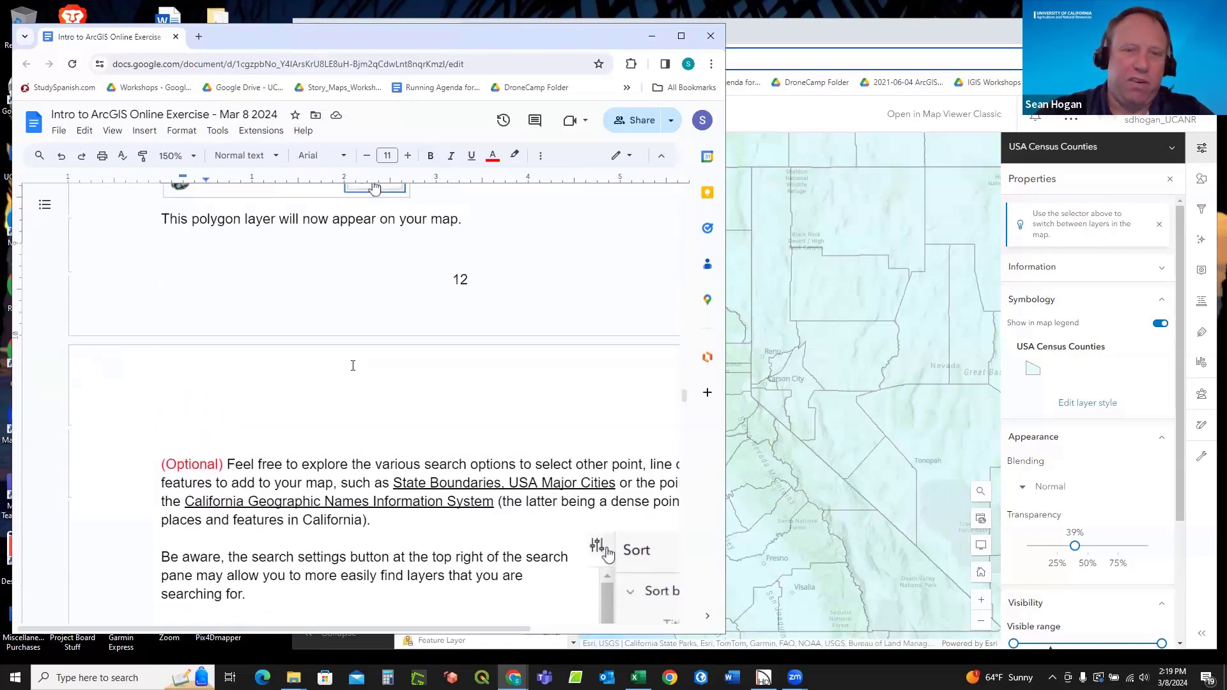
scroll(353, 366, "up", 4)
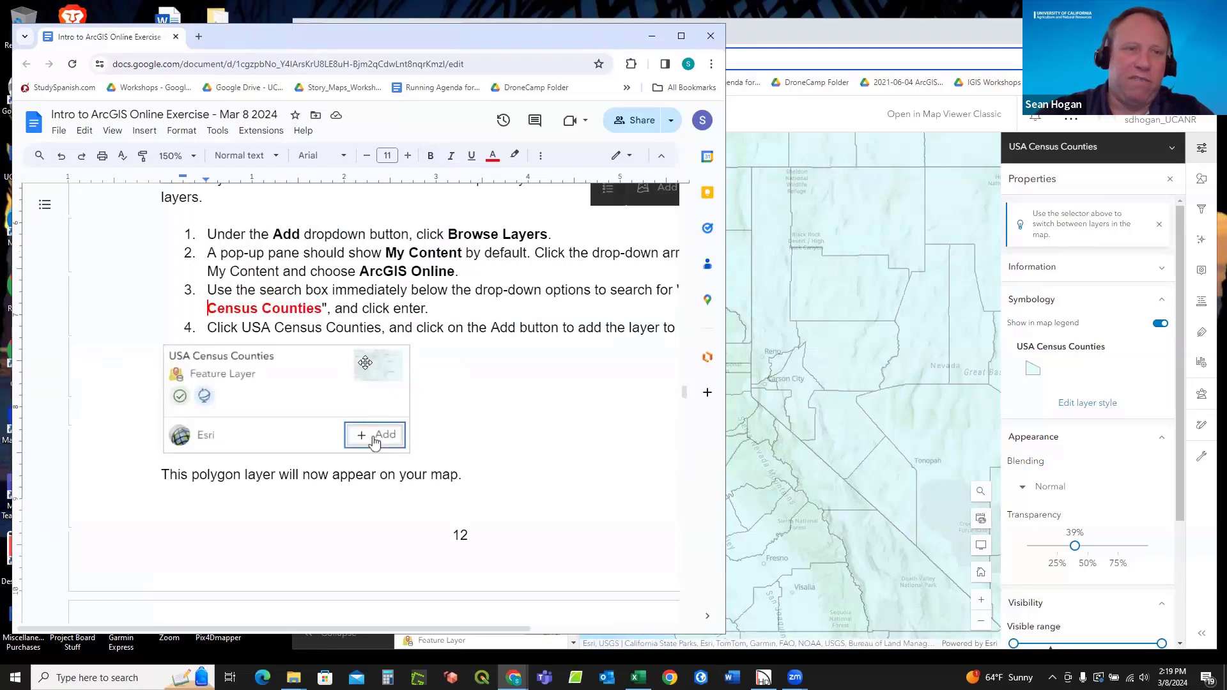
Return to Map Viewer, close the layer browser and show the list of layers in the map.
left_click(763, 110)
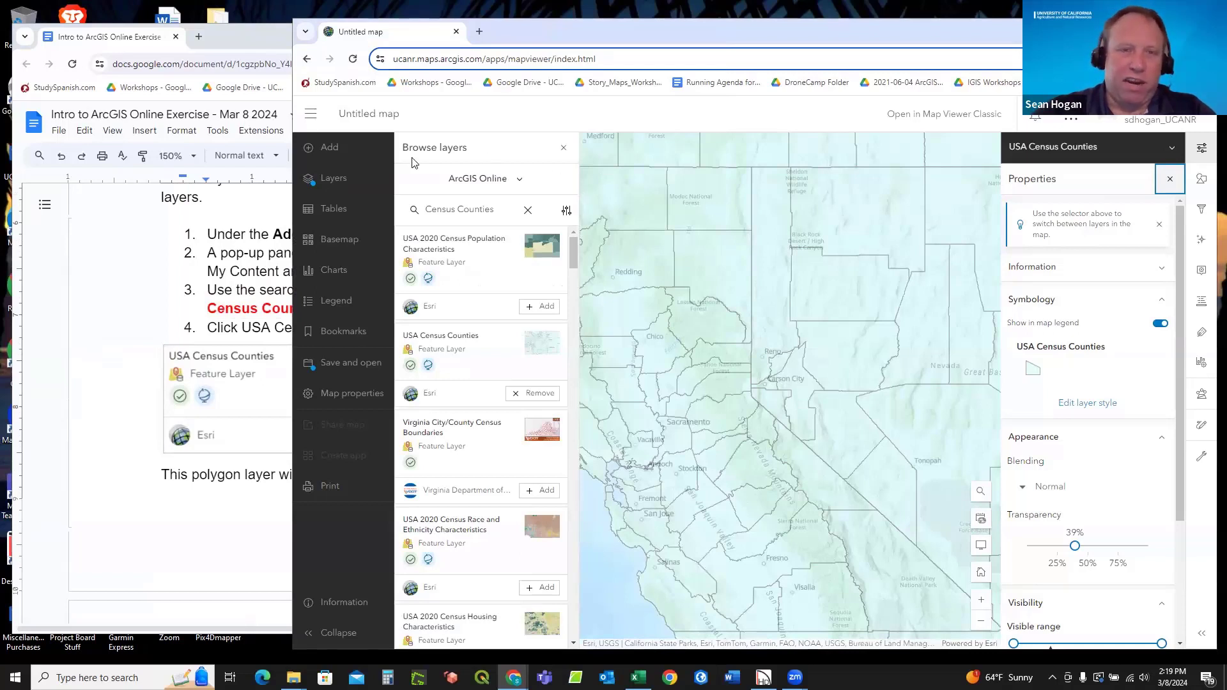
left_click(563, 149)
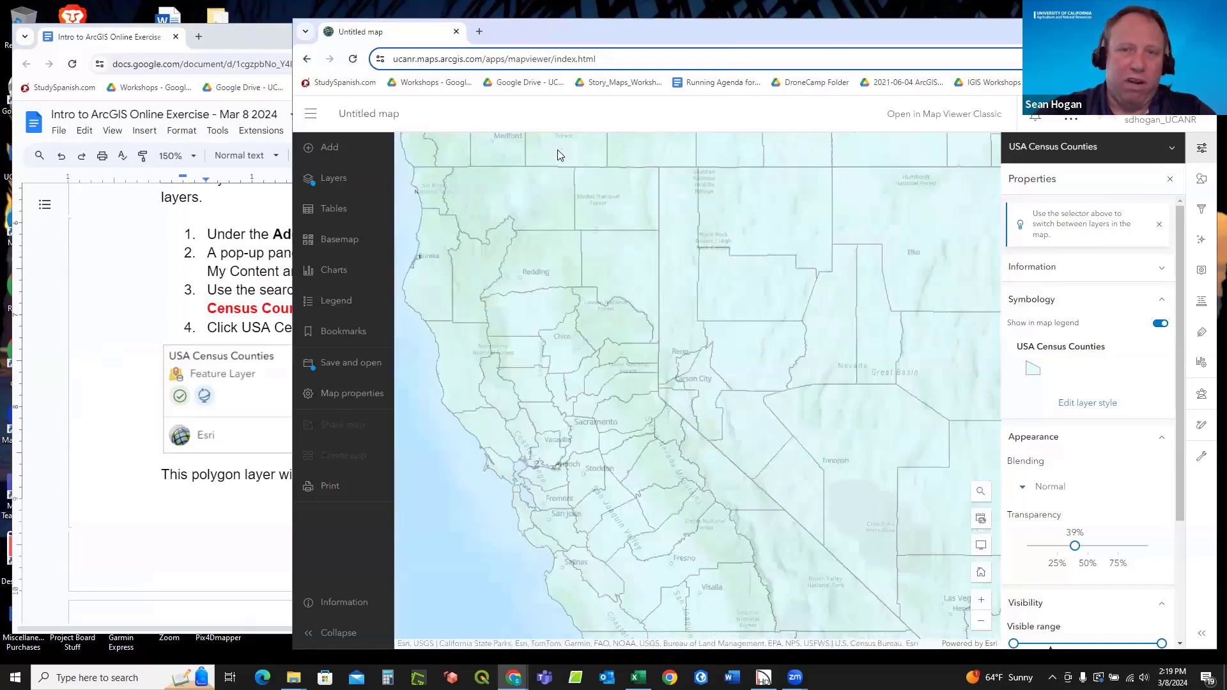
left_click(333, 182)
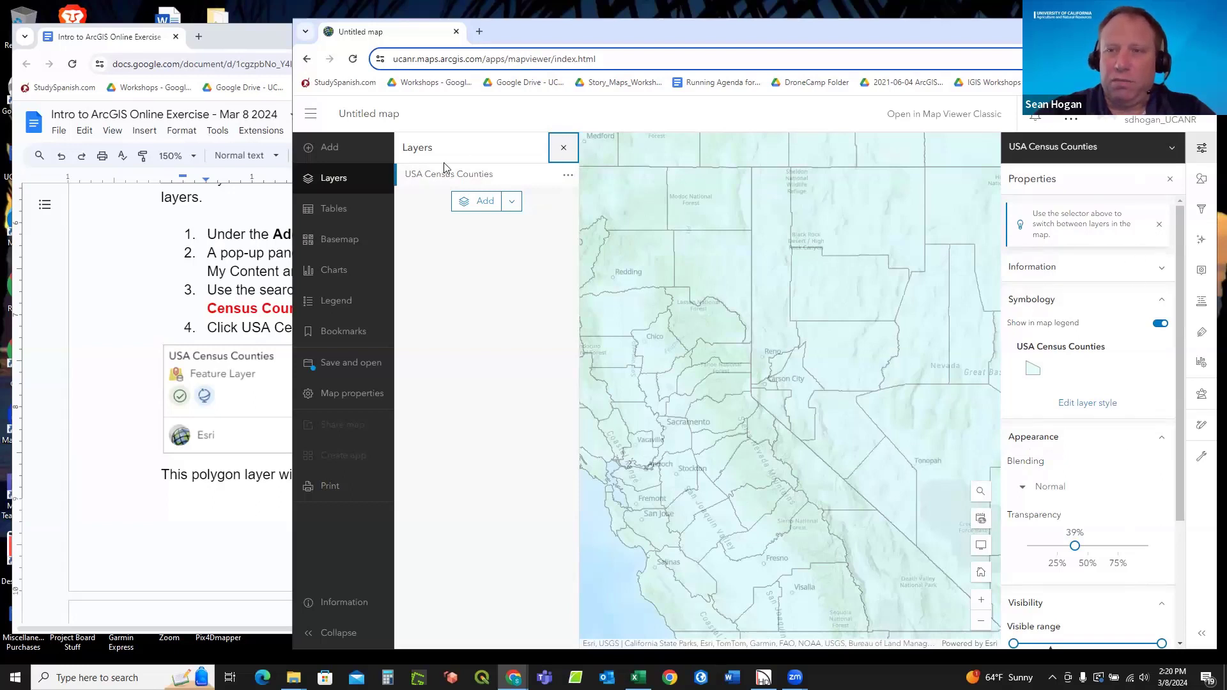
Reselect the USA Census Counties layer and review its symbology, appearance, visibility and refresh properties.
left_click(437, 181)
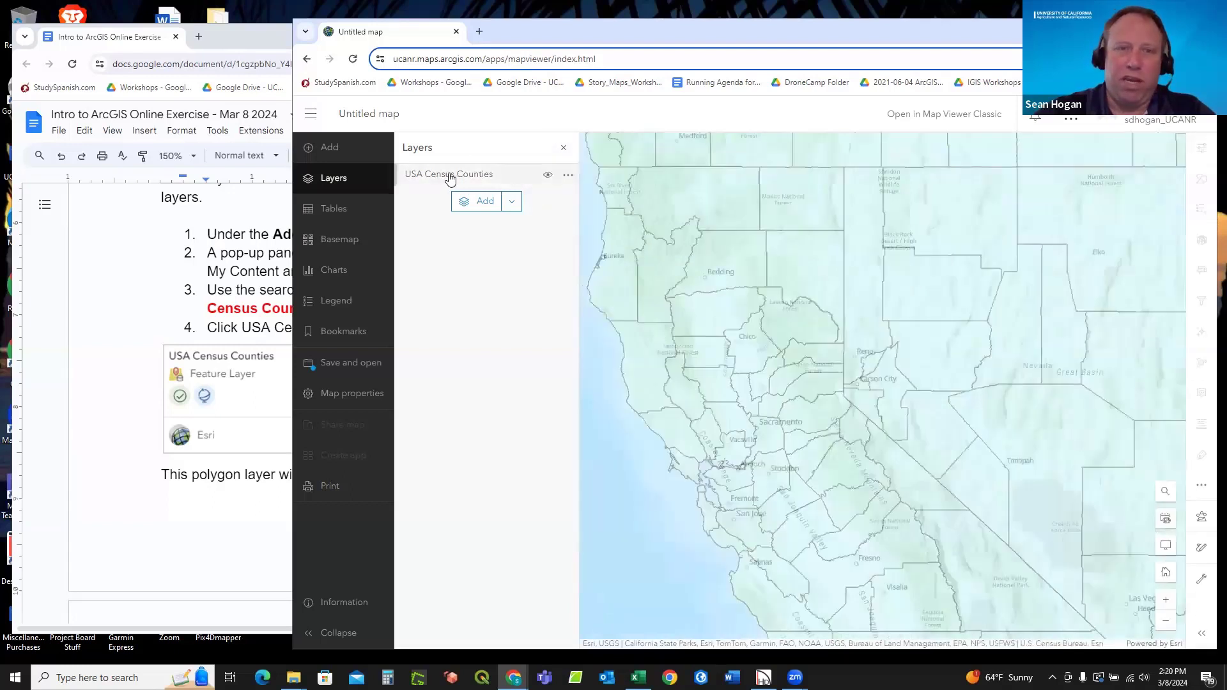
left_click(451, 177)
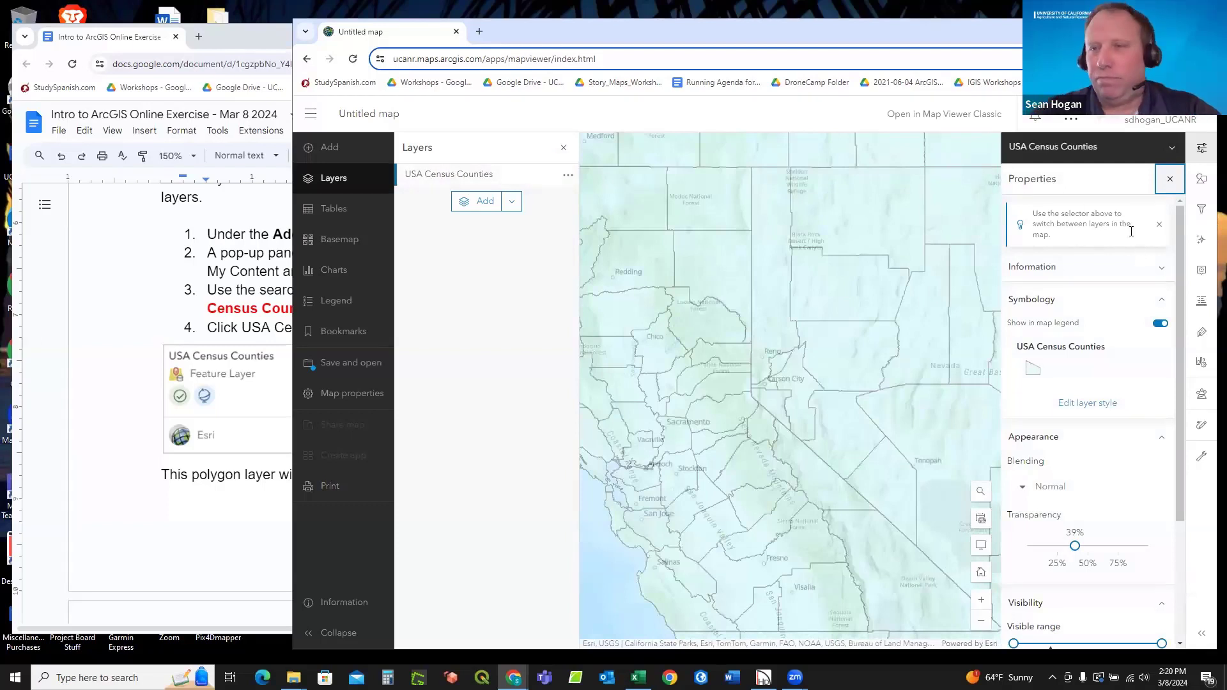
scroll(1115, 319, "down", 3)
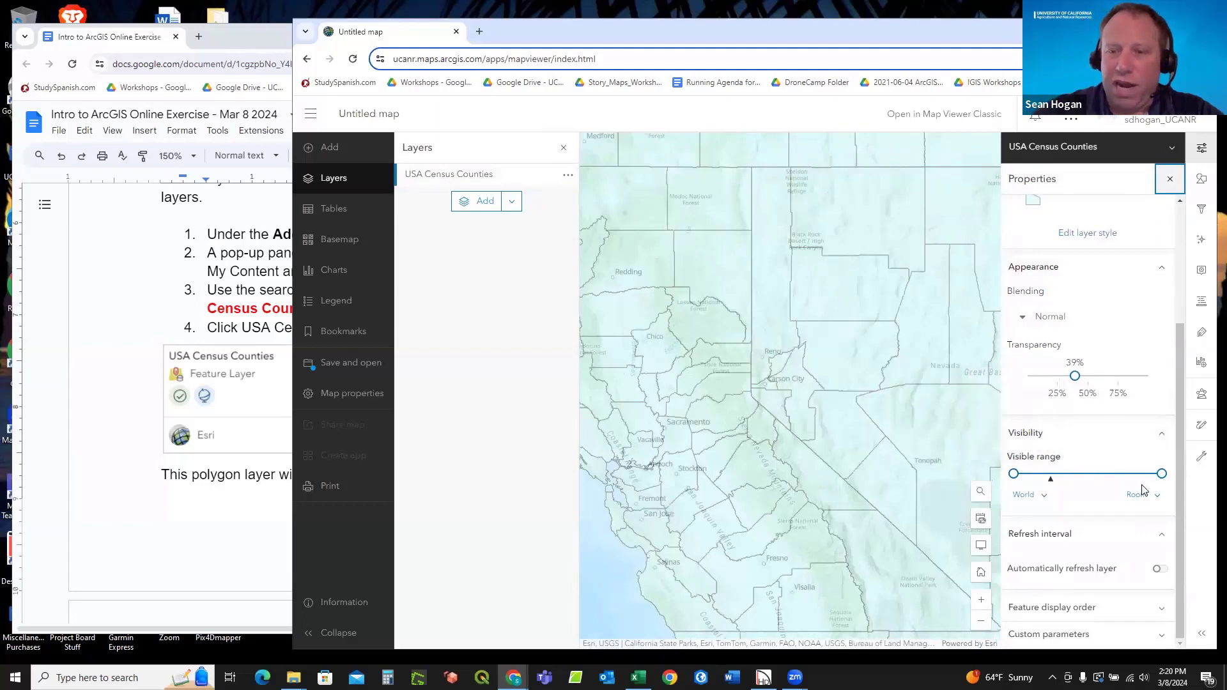
scroll(1135, 382, "up", 1)
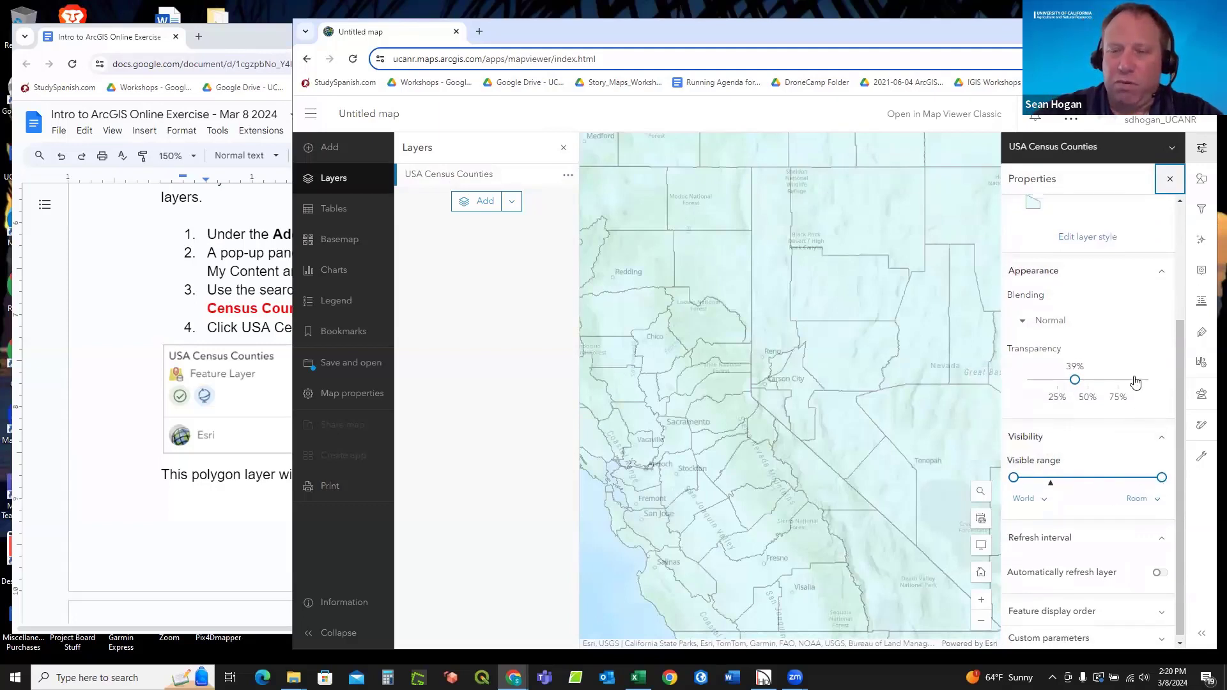
scroll(1135, 382, "up", 2)
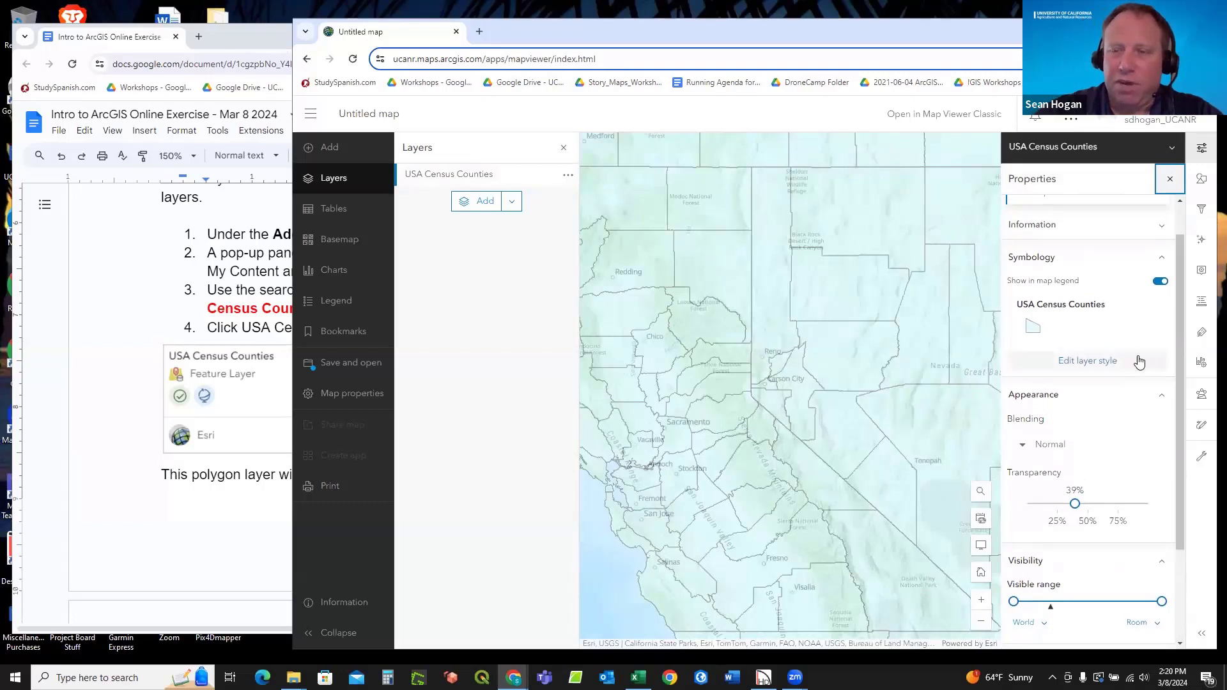
scroll(1138, 359, "up", 1)
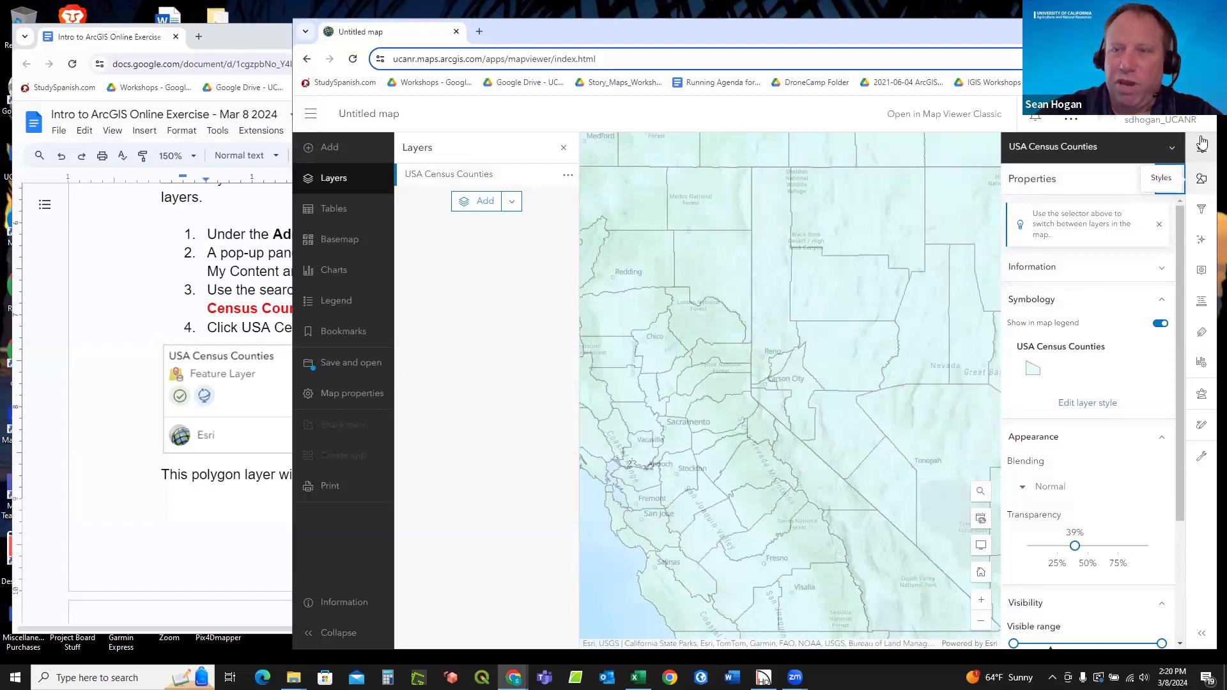
Edit the single-symbol style of the USA Census Counties layer, giving it a black fill with 54% fill transparency.
left_click(1200, 183)
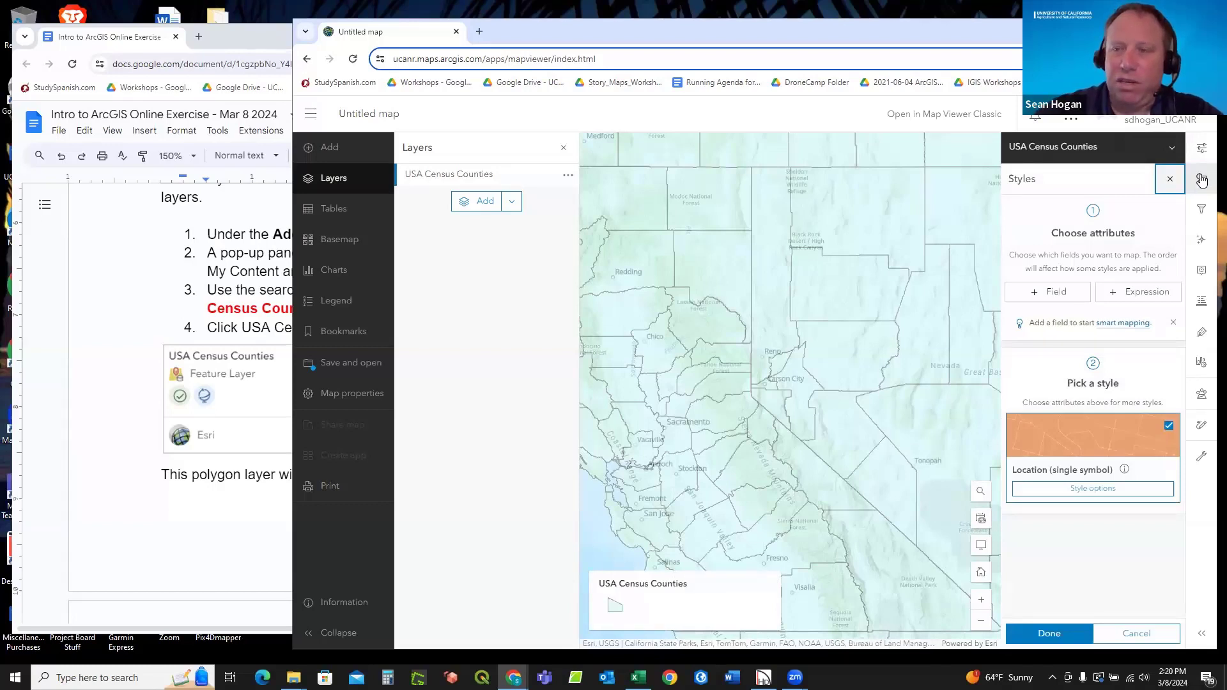
left_click(1088, 489)
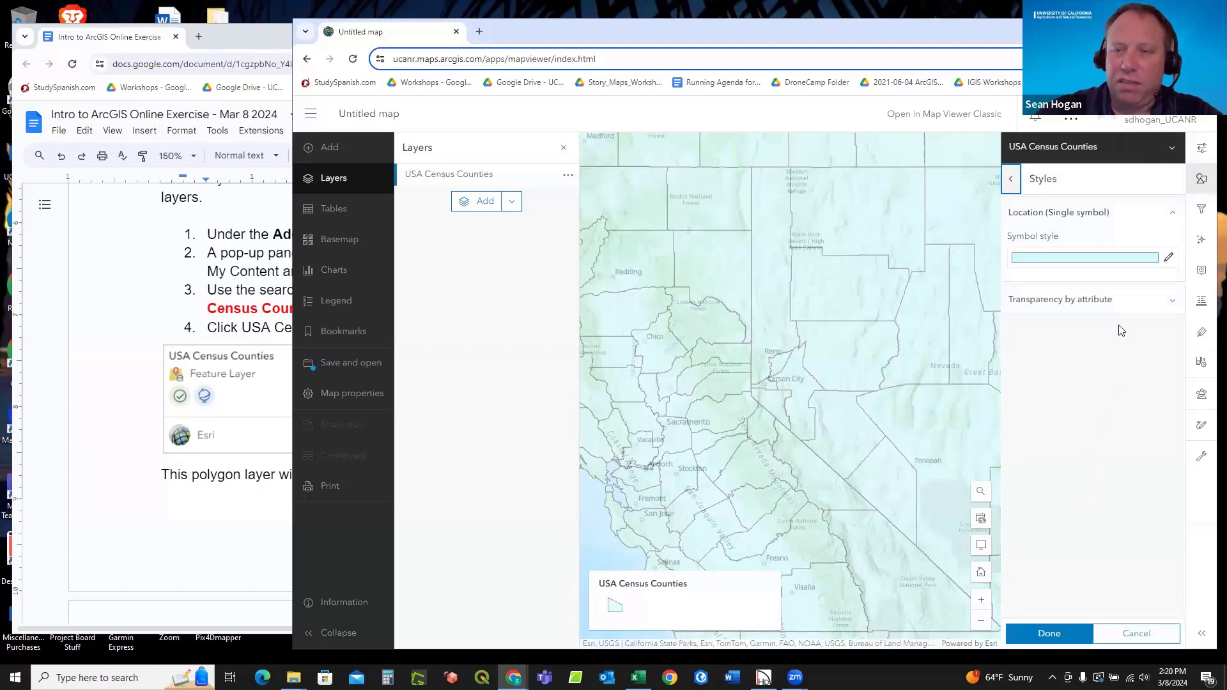
left_click(1085, 264)
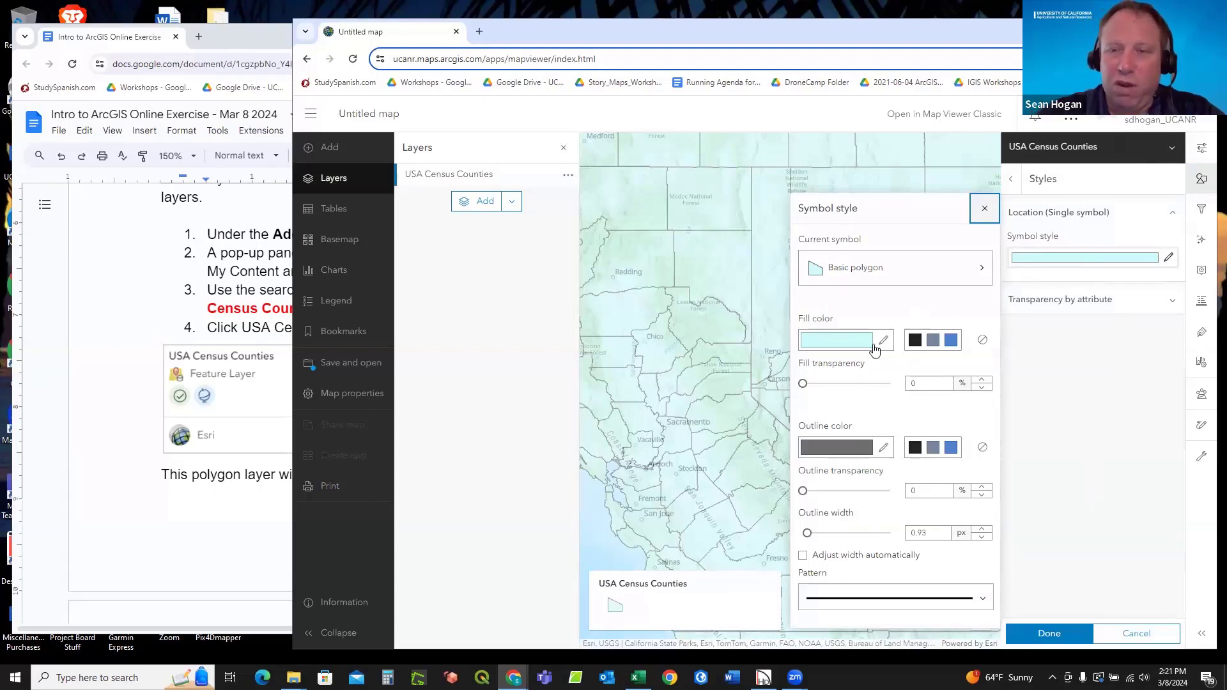
left_click(916, 340)
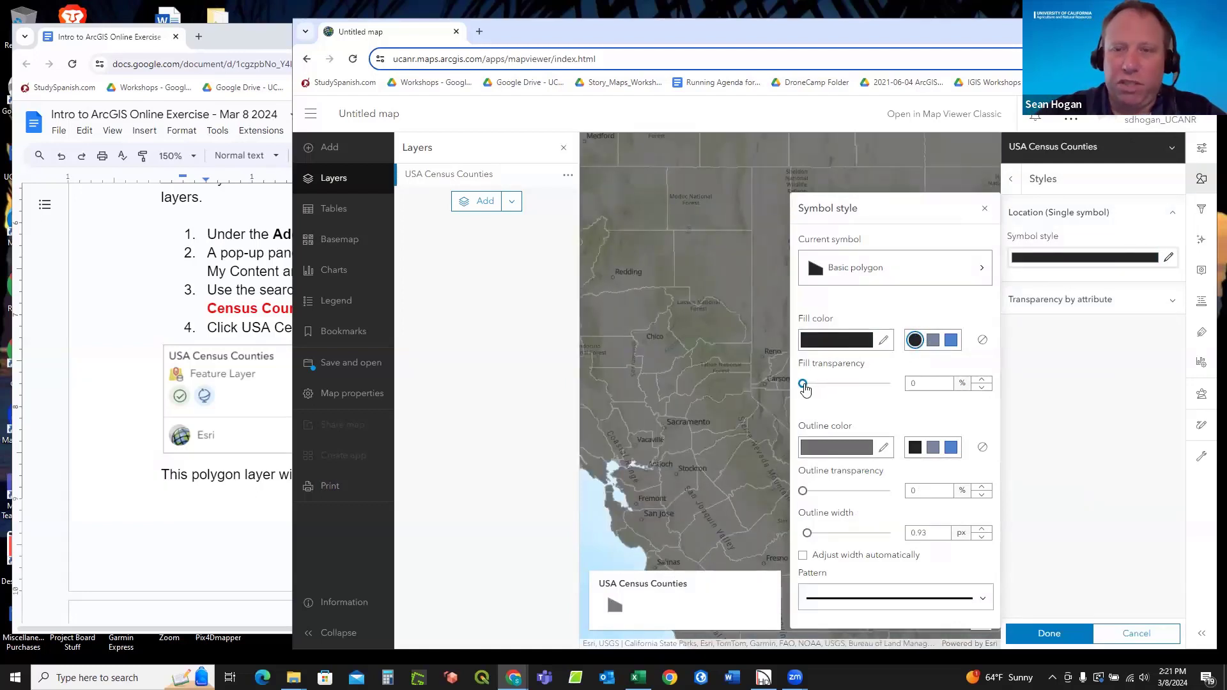
left_click_drag(804, 386, 910, 388)
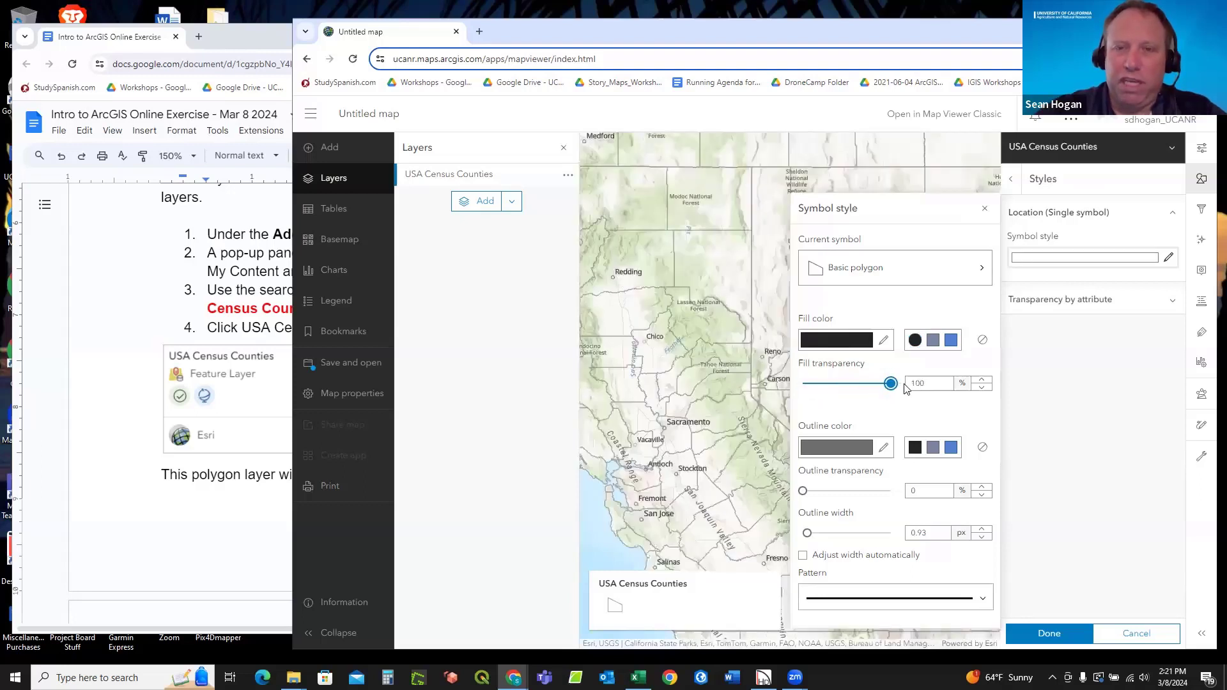
mouse_move(890, 383)
left_mouse_down()
mouse_move(803, 385)
mouse_move(867, 390)
left_mouse_up()
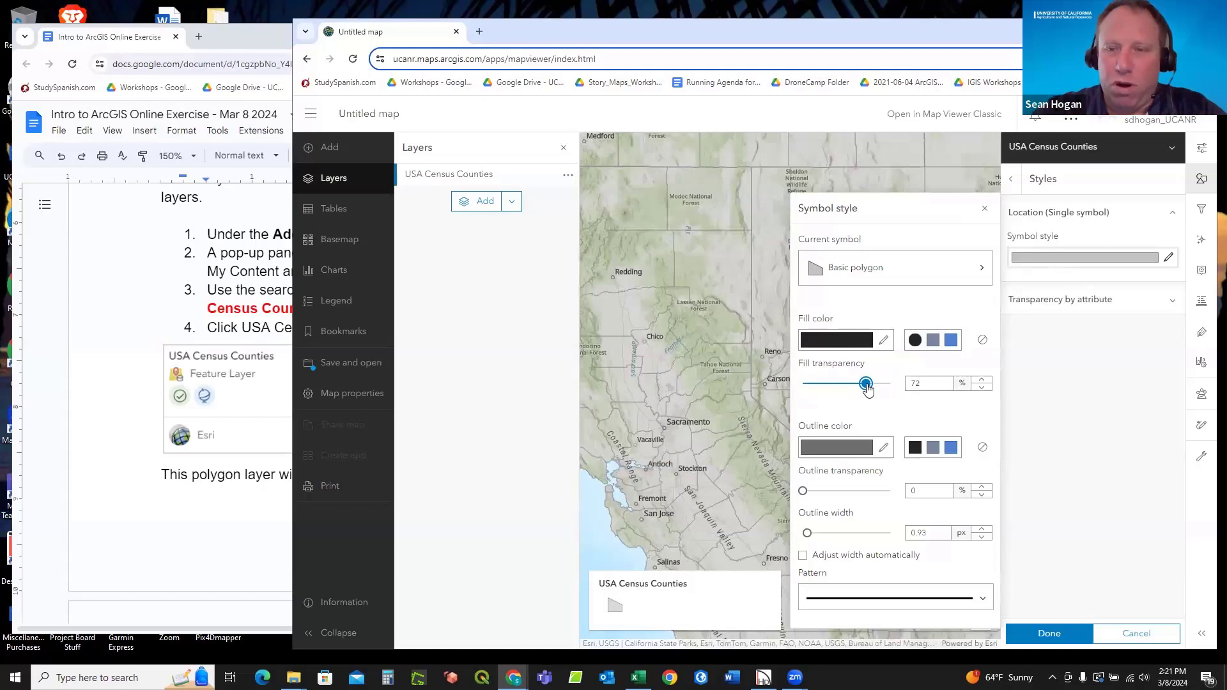
left_click_drag(867, 389, 851, 386)
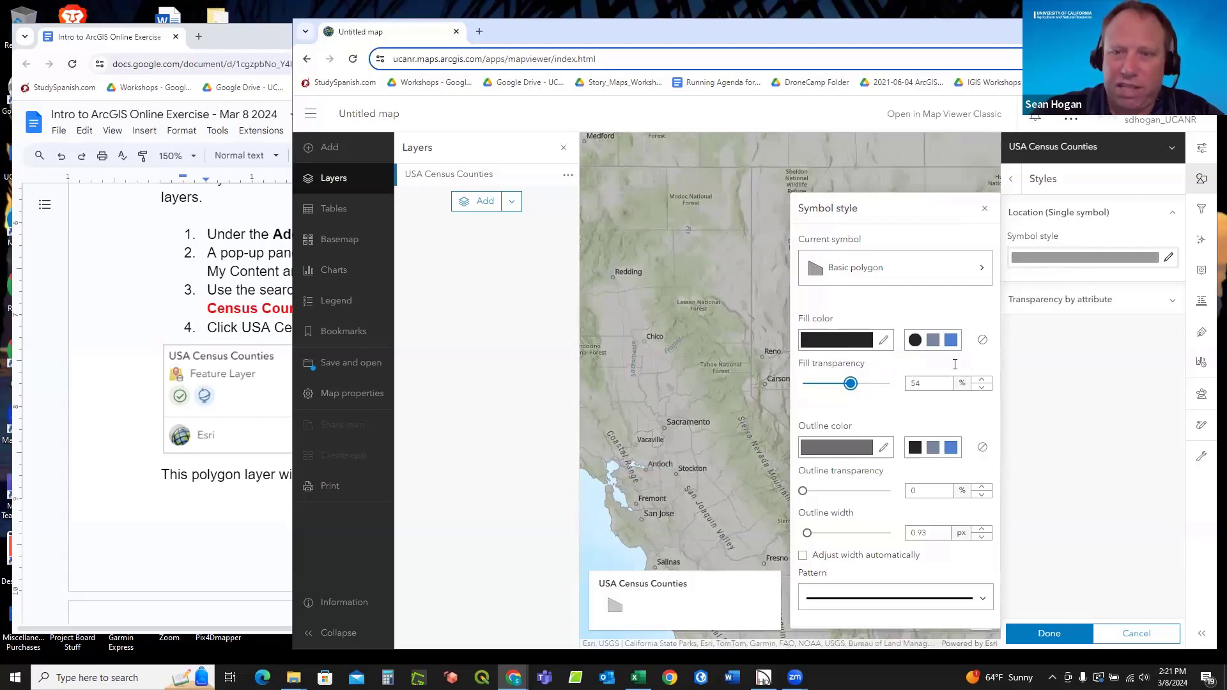
Set the county outline color to black and the fill to the custom slate gray 525861, and apply the style.
left_click(915, 448)
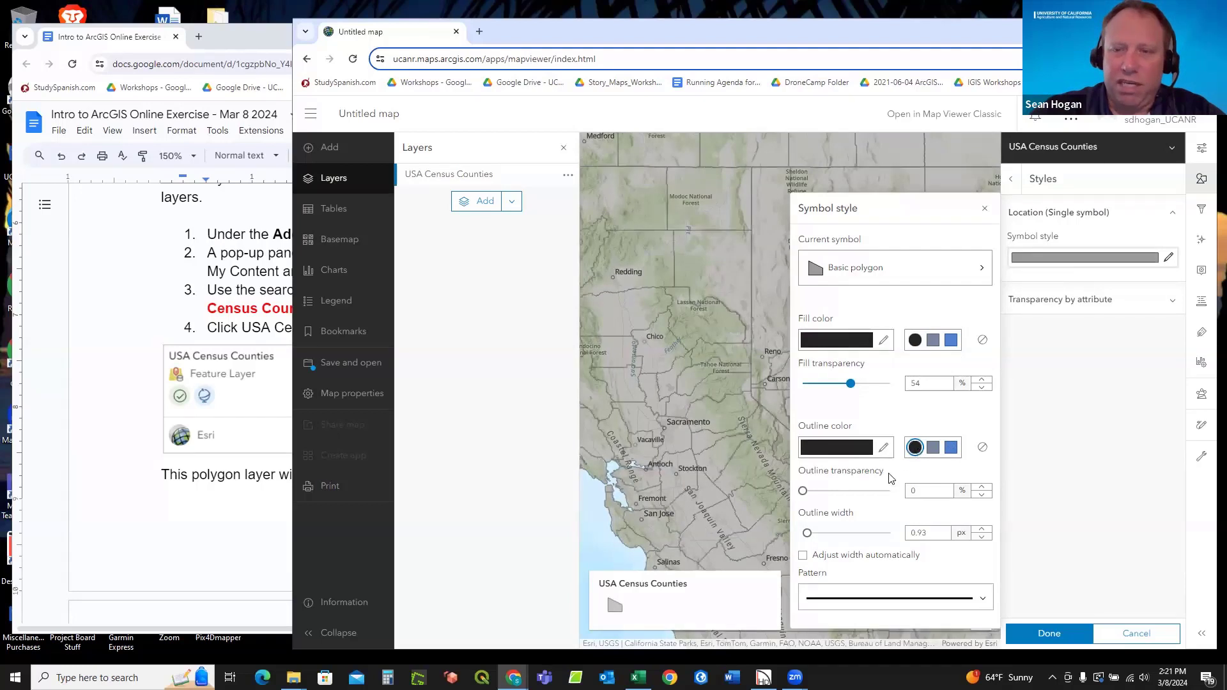
left_click(803, 491)
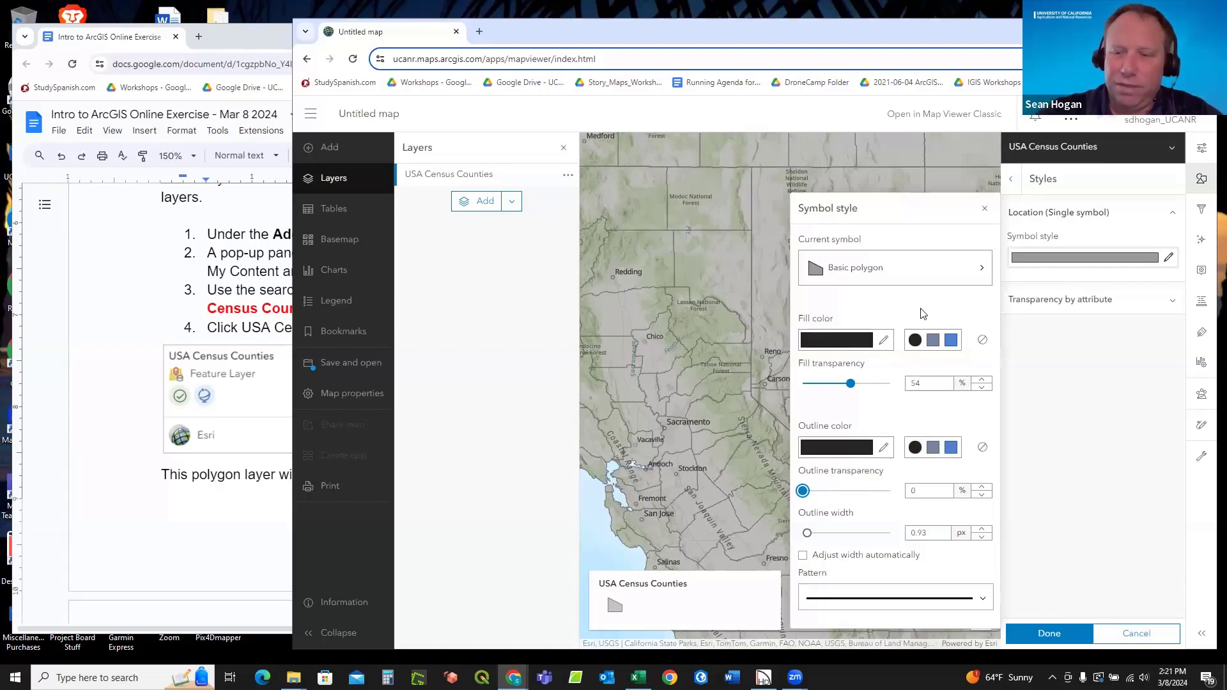
left_click(951, 341)
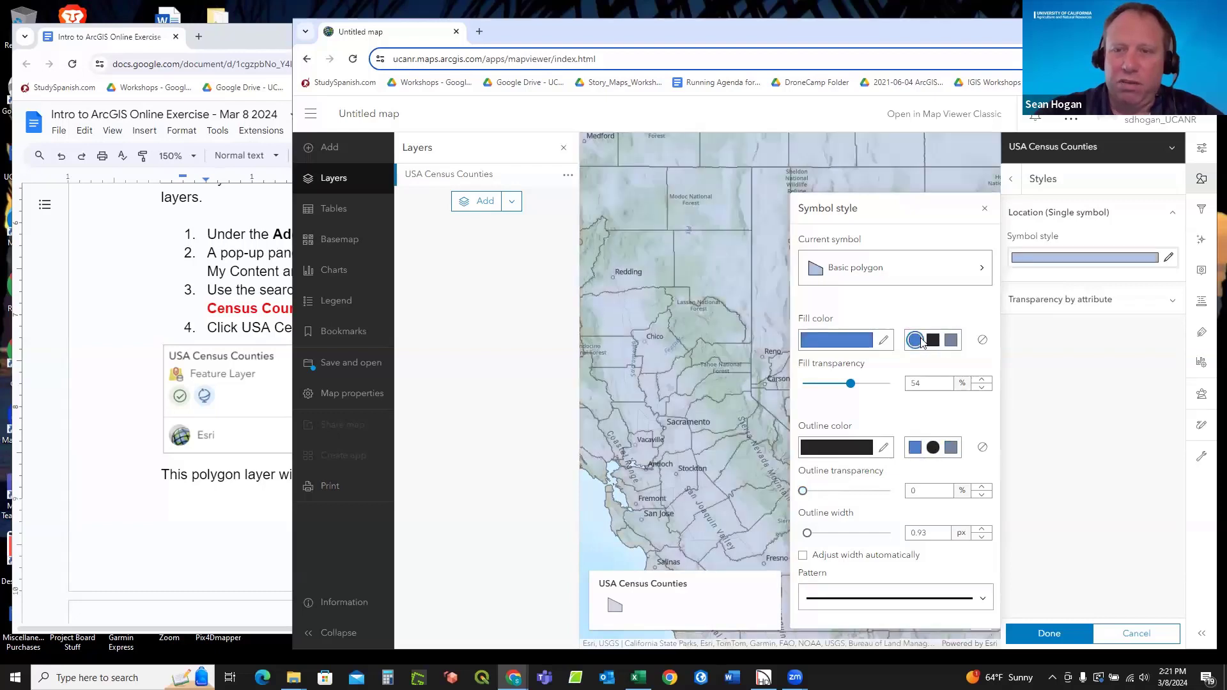
left_click(831, 342)
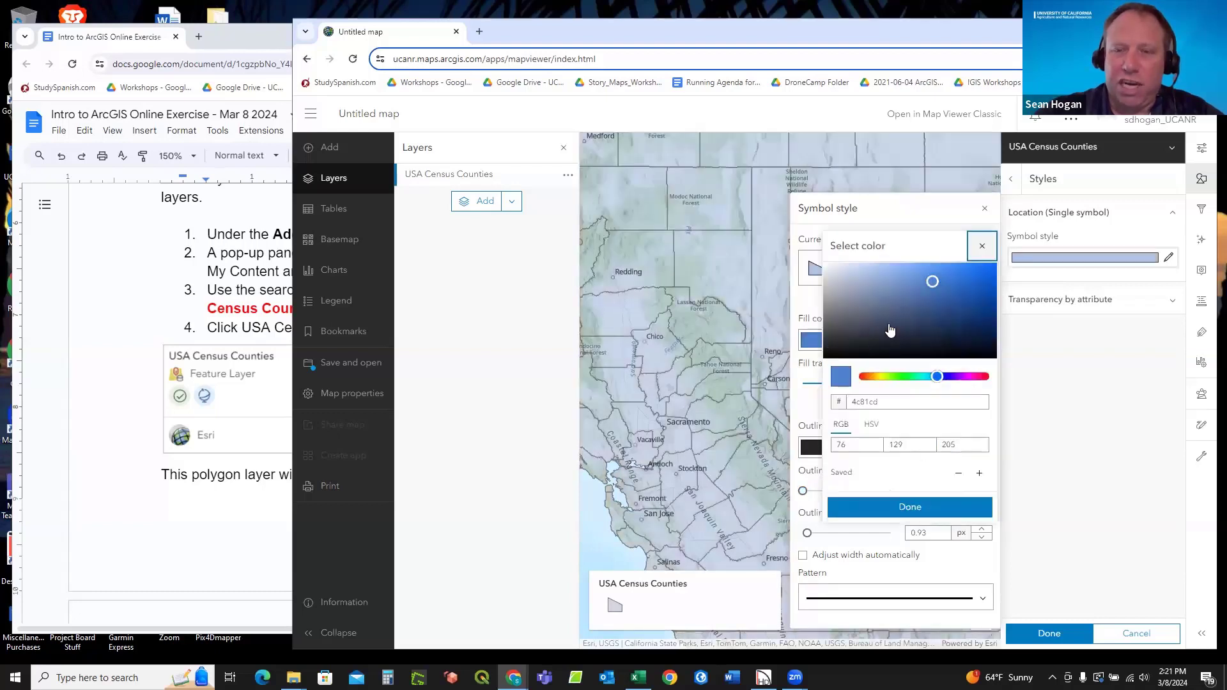
left_click_drag(930, 291, 851, 327)
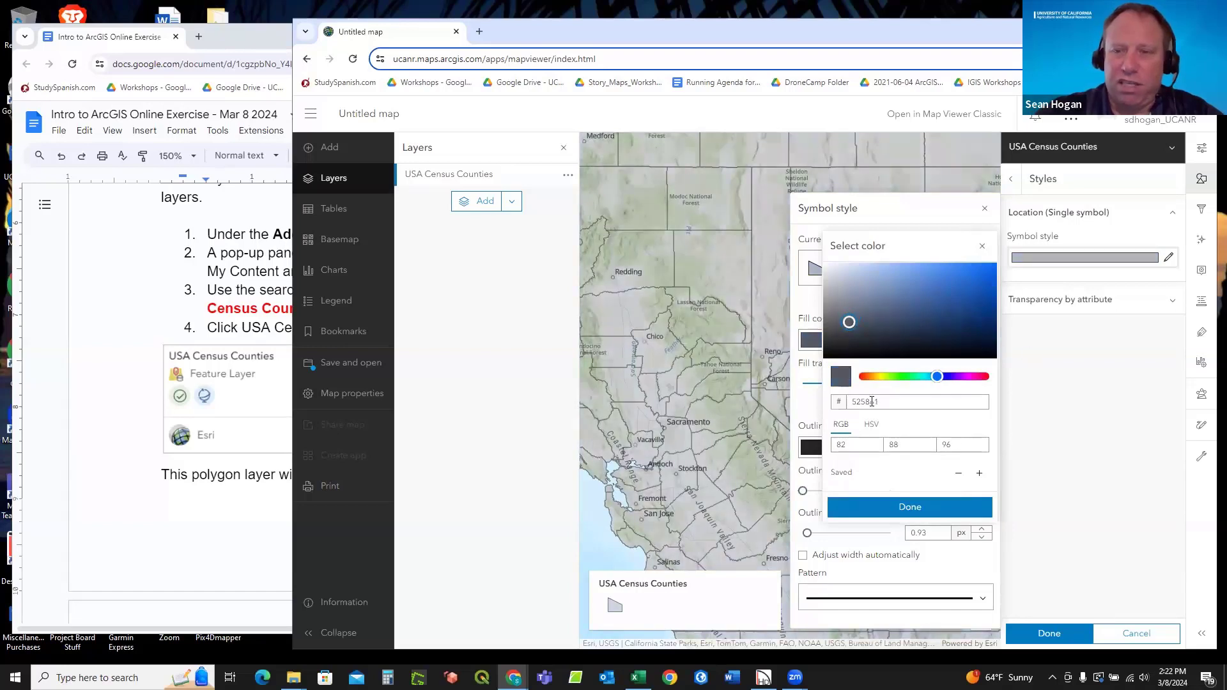
left_click_drag(881, 402, 848, 399)
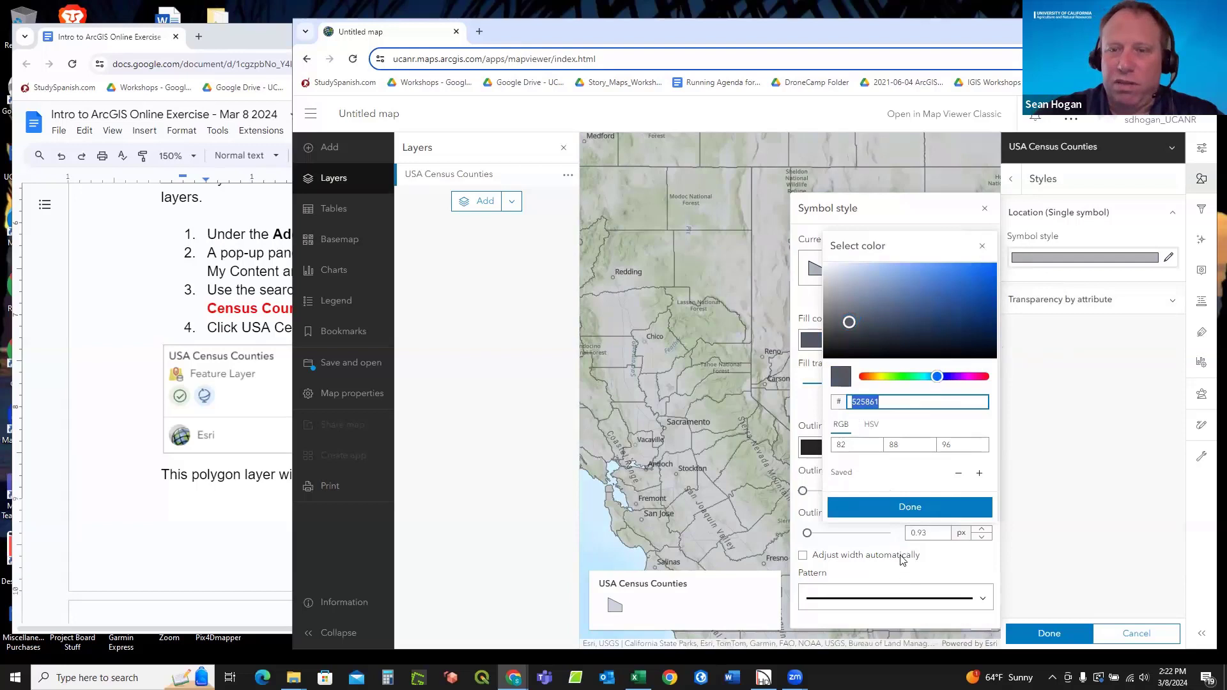
left_click(902, 511)
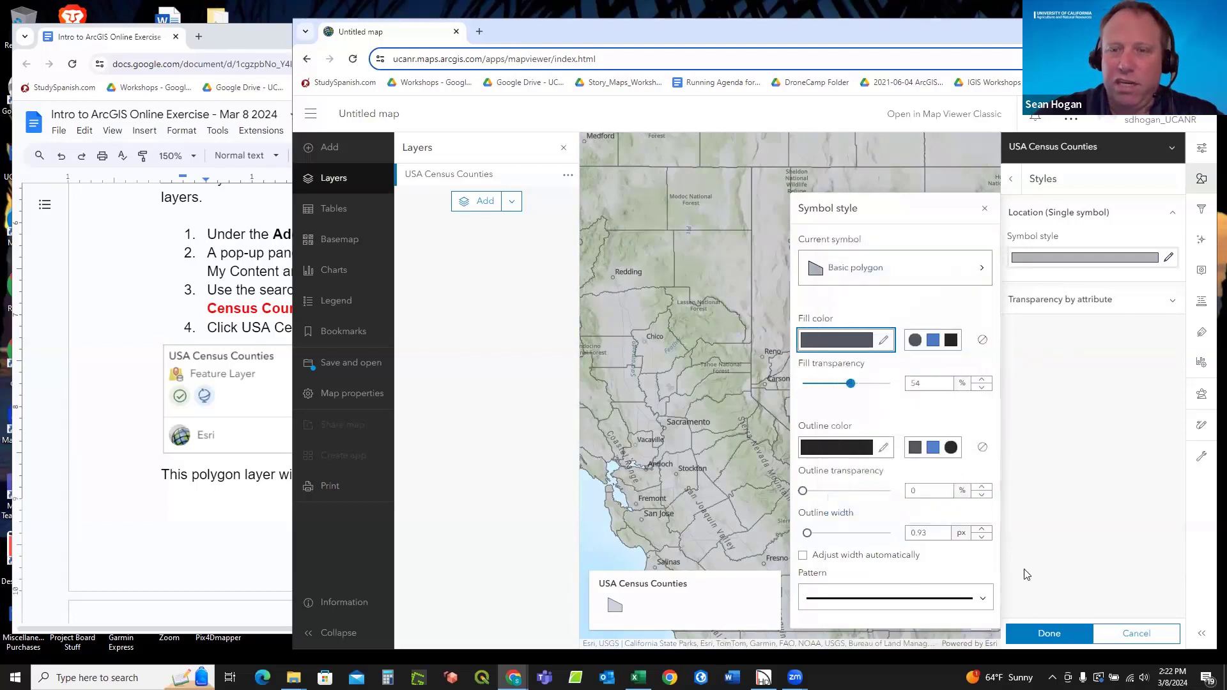
left_click(1046, 633)
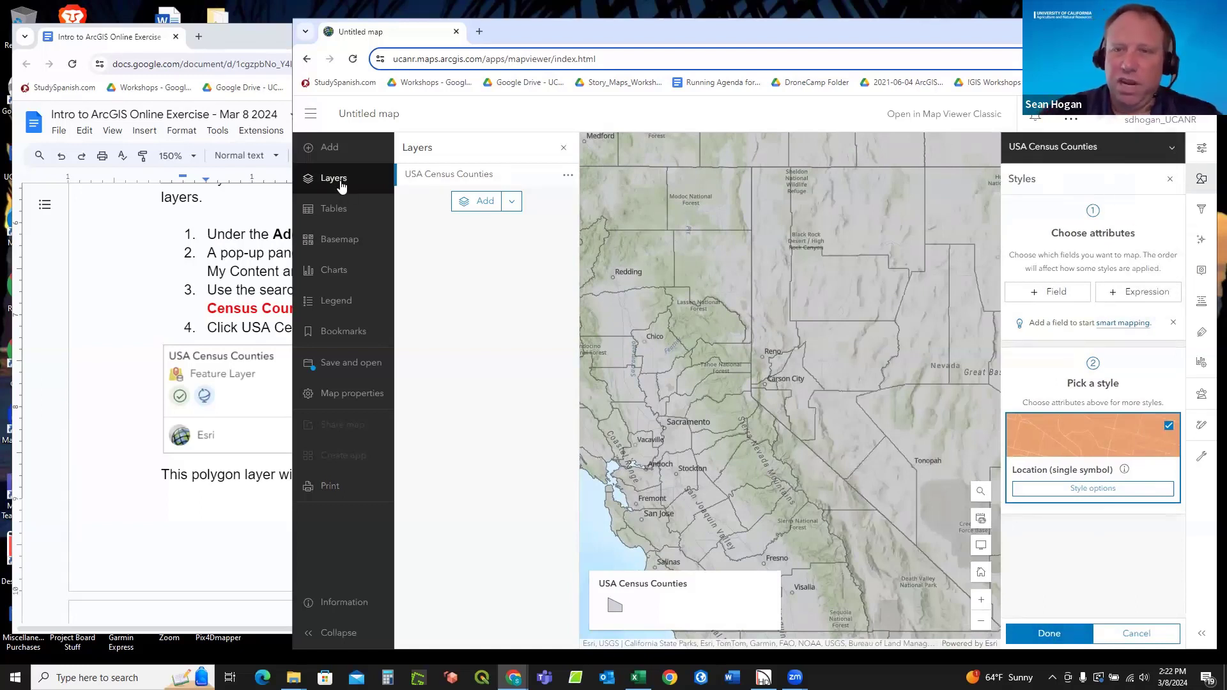
left_click(467, 179)
left_click(467, 179)
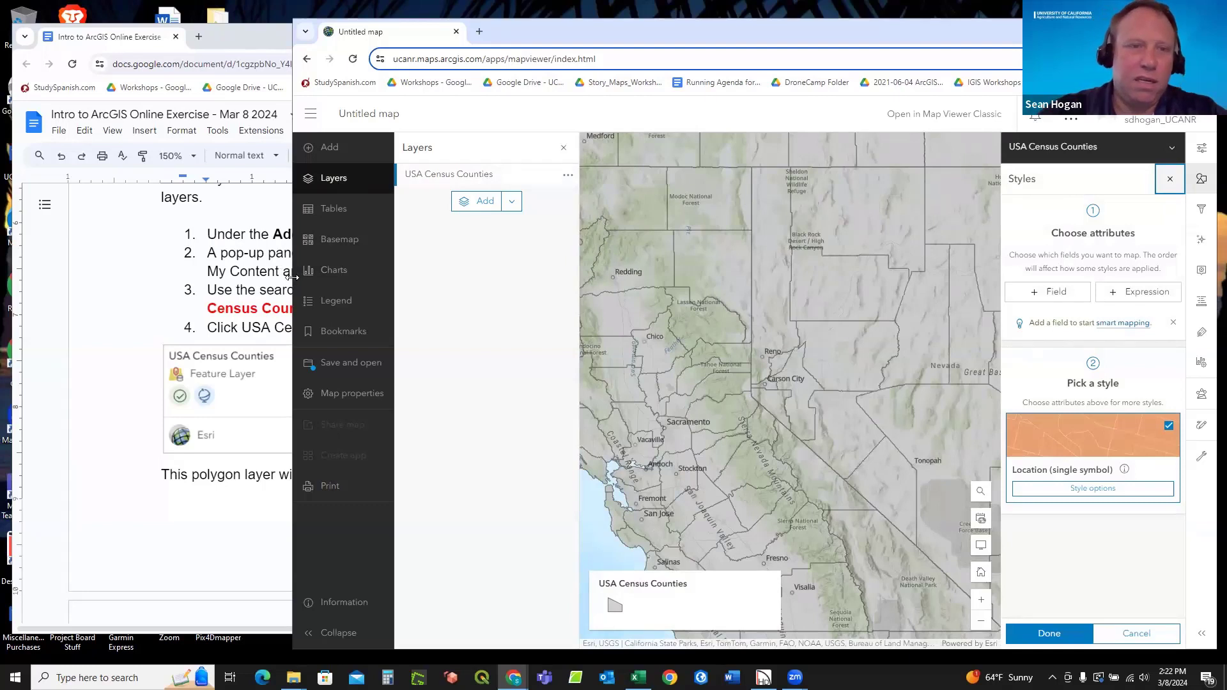
Switch to the exercise document and read the layer information and the part 2 instructions for adding Caldor fire damage data.
left_click(150, 282)
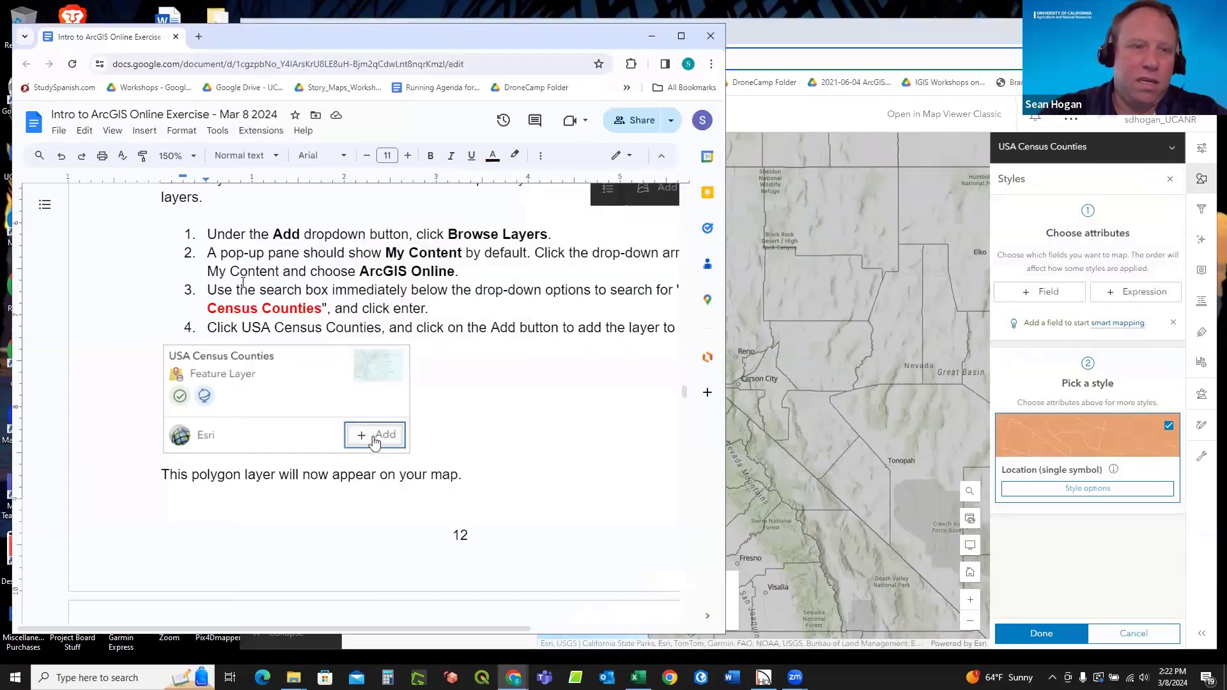
scroll(243, 282, "down", 5)
scroll(242, 282, "down", 5)
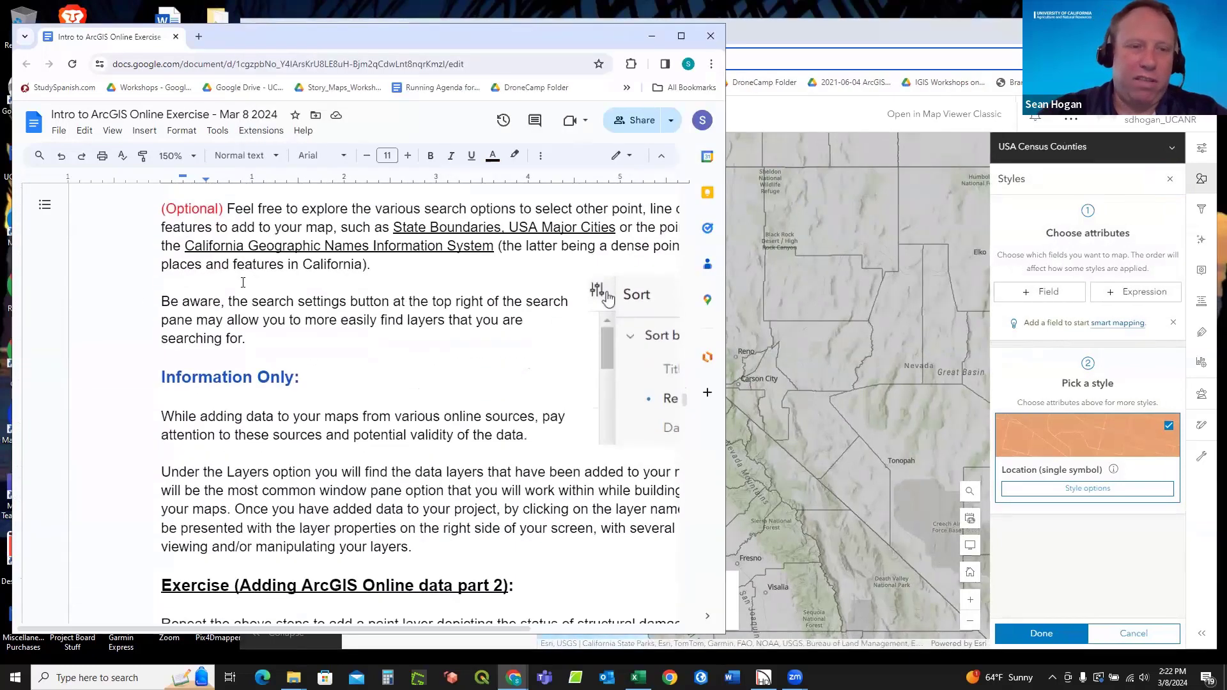
scroll(248, 266, "up", 3)
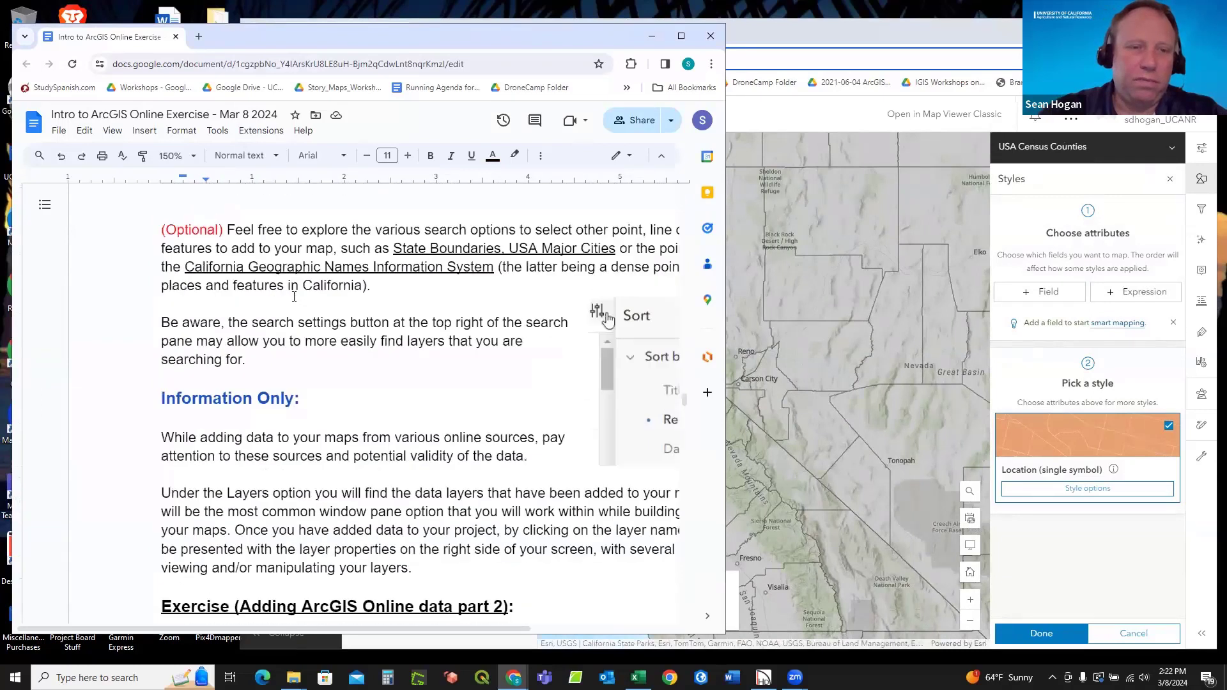
scroll(294, 295, "down", 3)
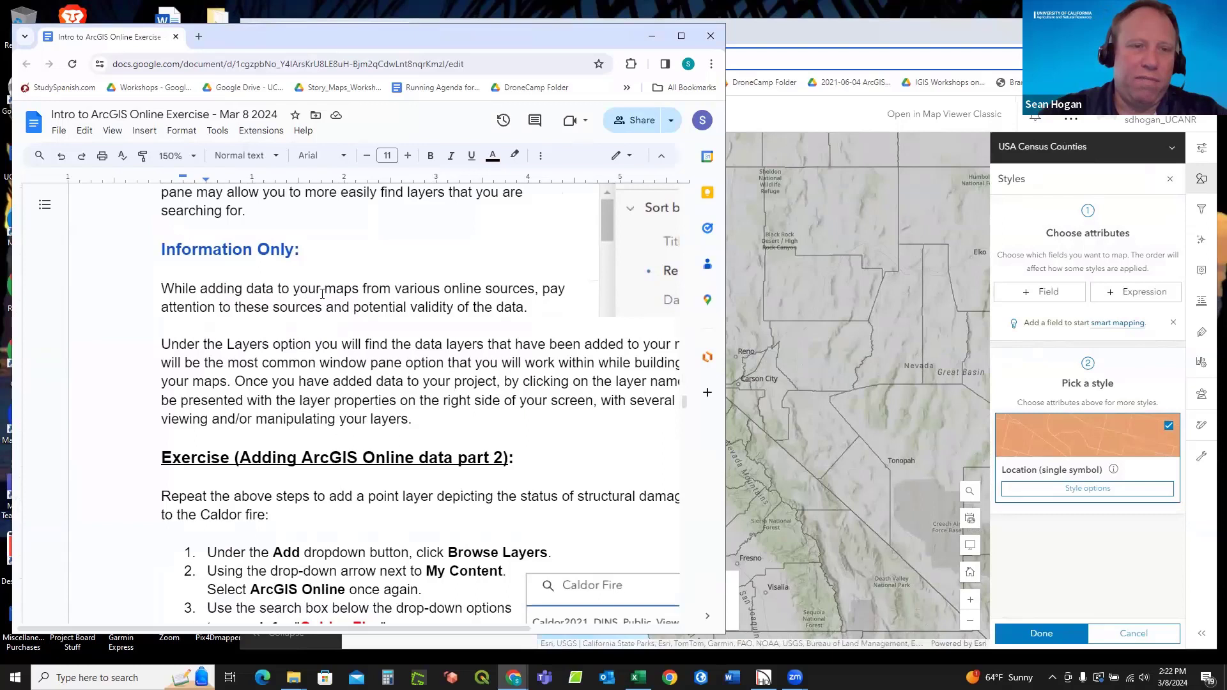
scroll(303, 311, "down", 1)
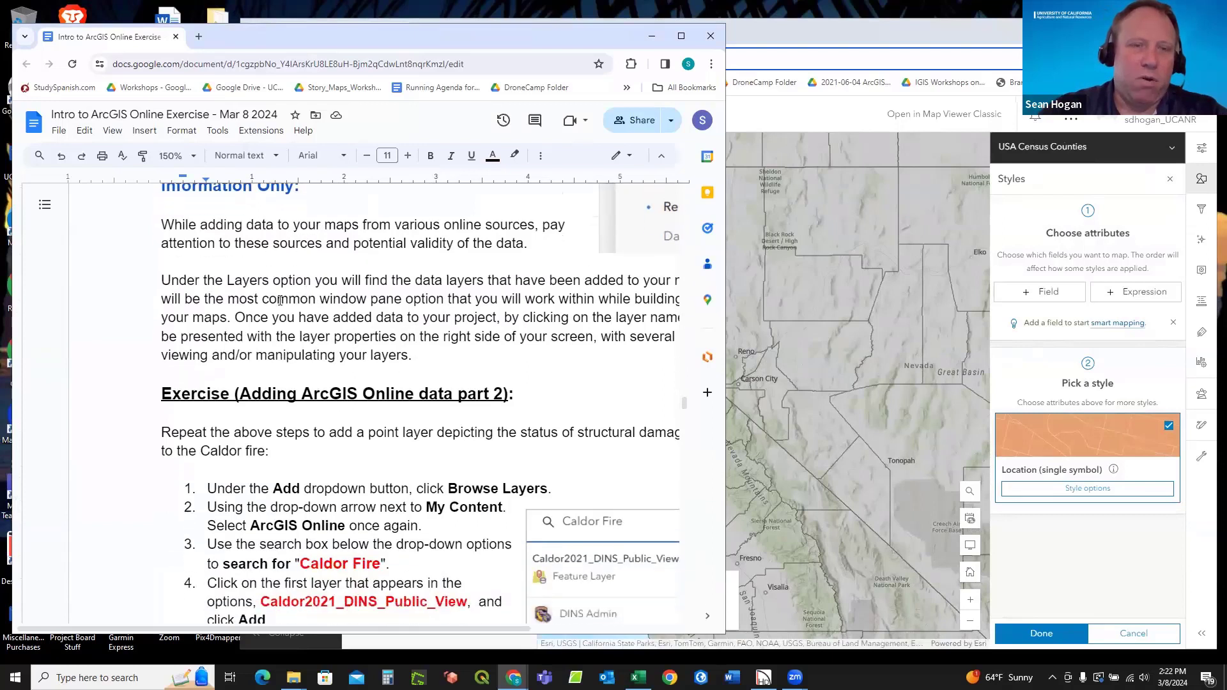
left_click(896, 75)
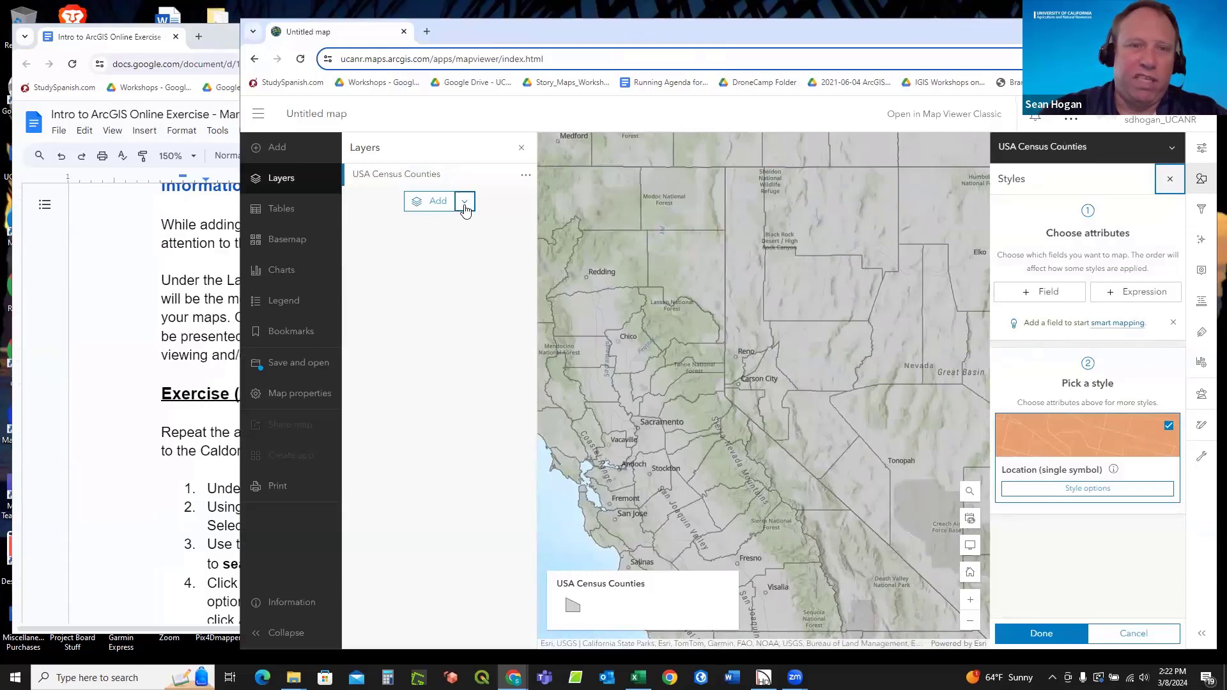
left_click(111, 258)
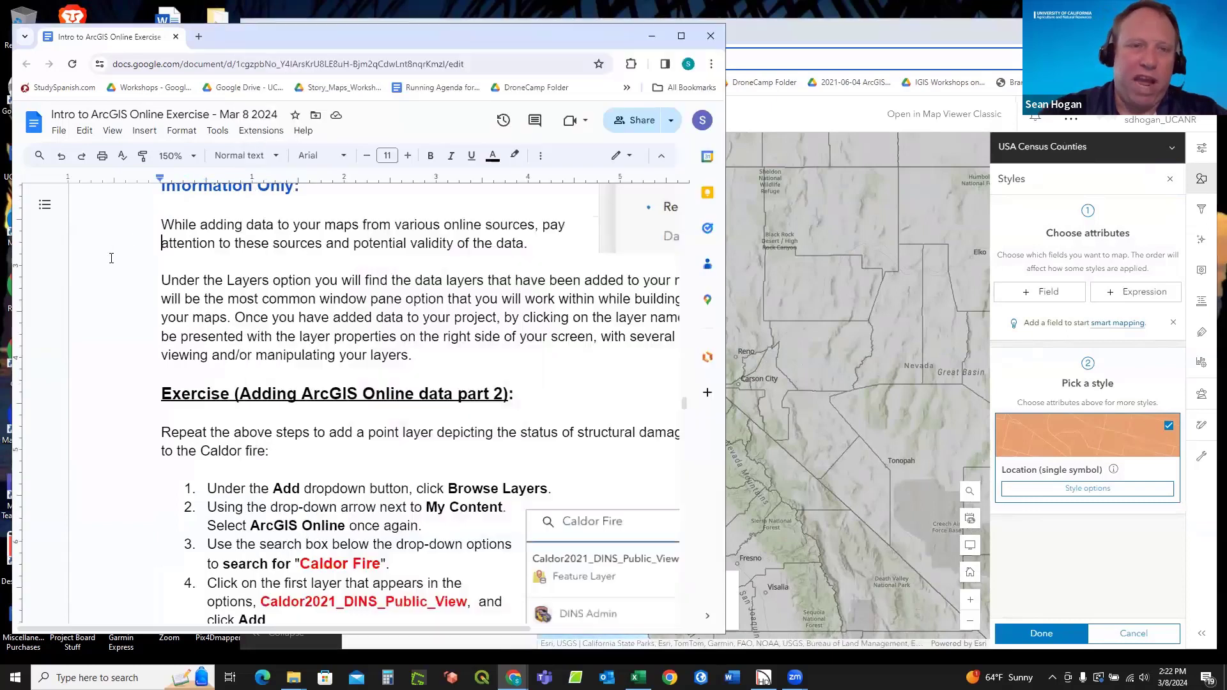
scroll(138, 257, "down", 2)
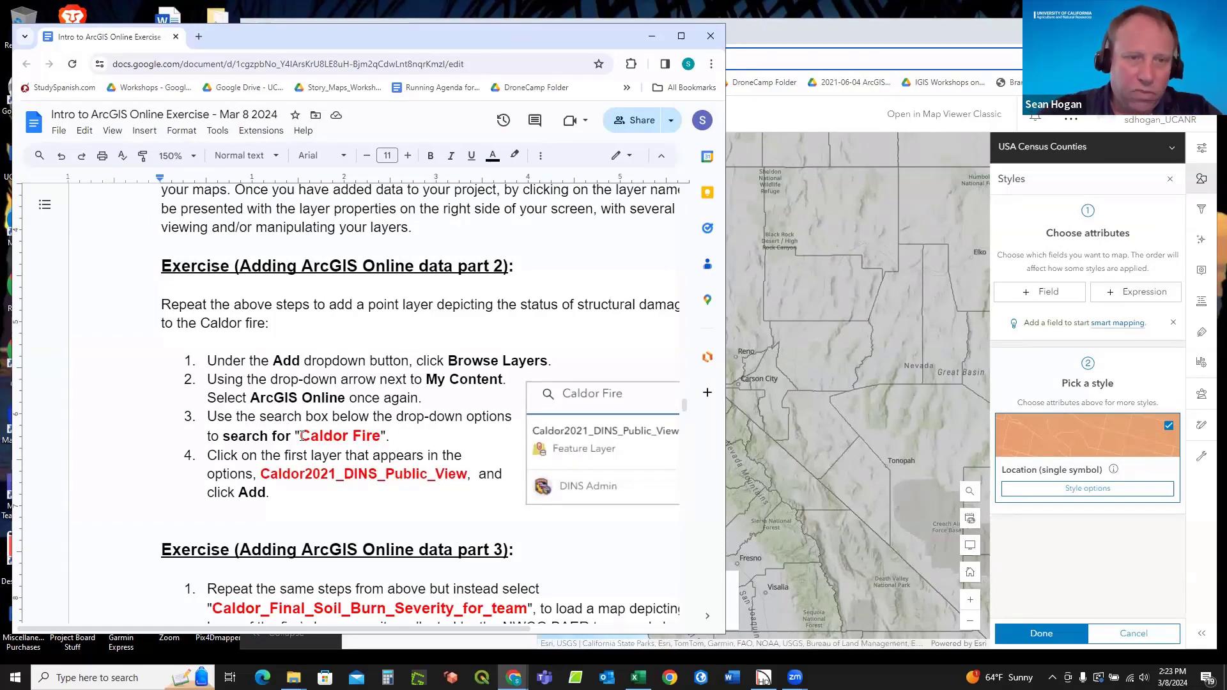
Copy the search term "Caldor Fire" from part 2 of the exercise document and return to Map Viewer.
left_click_drag(300, 436, 382, 436)
key("ctrl+c")
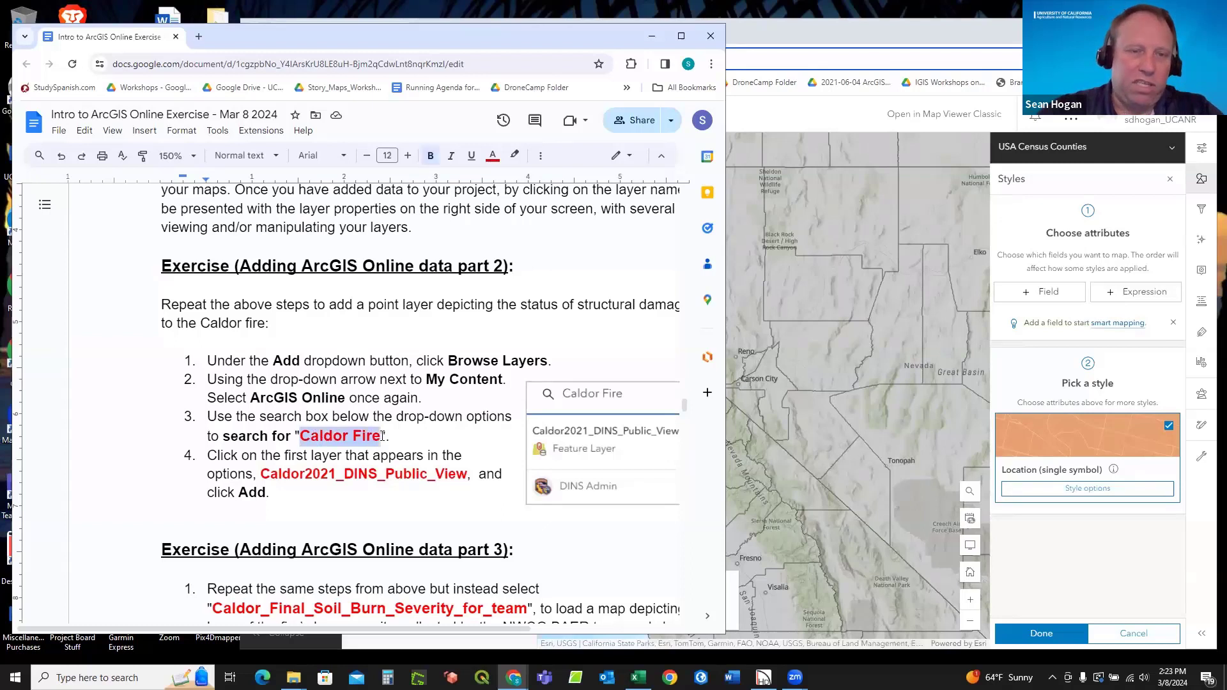
left_click(785, 129)
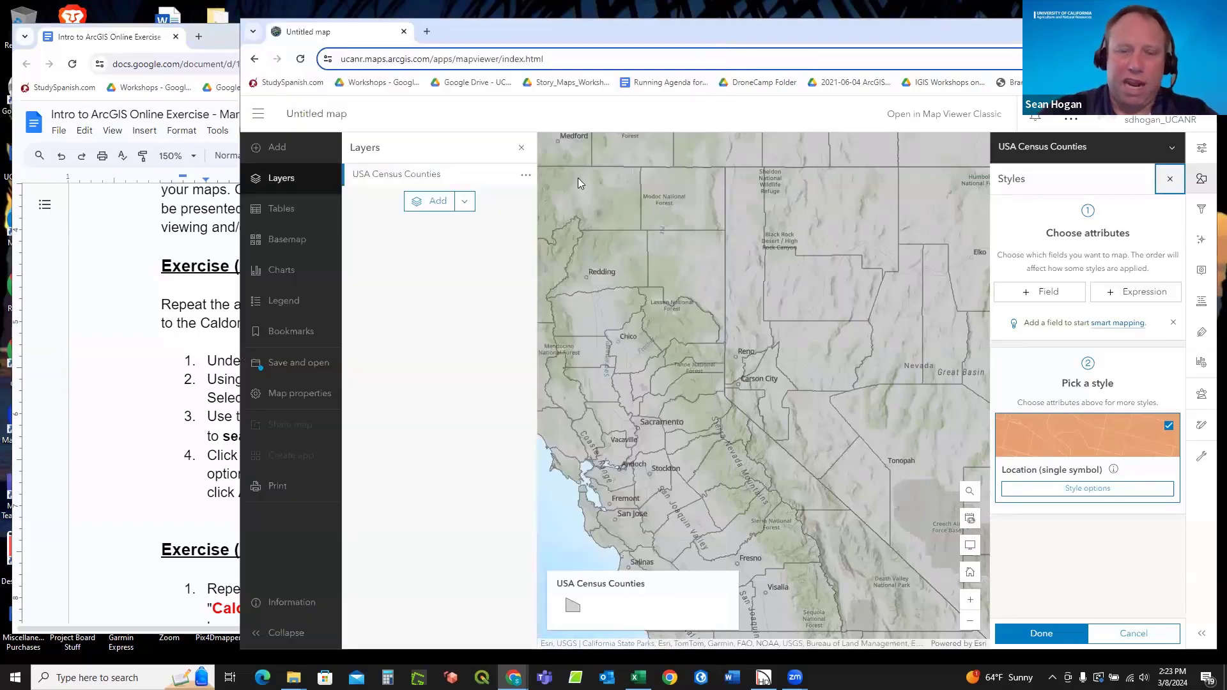
Browse layers to add, set the content source to ArcGIS Online, and search for the copied term "Caldor Fire".
left_click(278, 152)
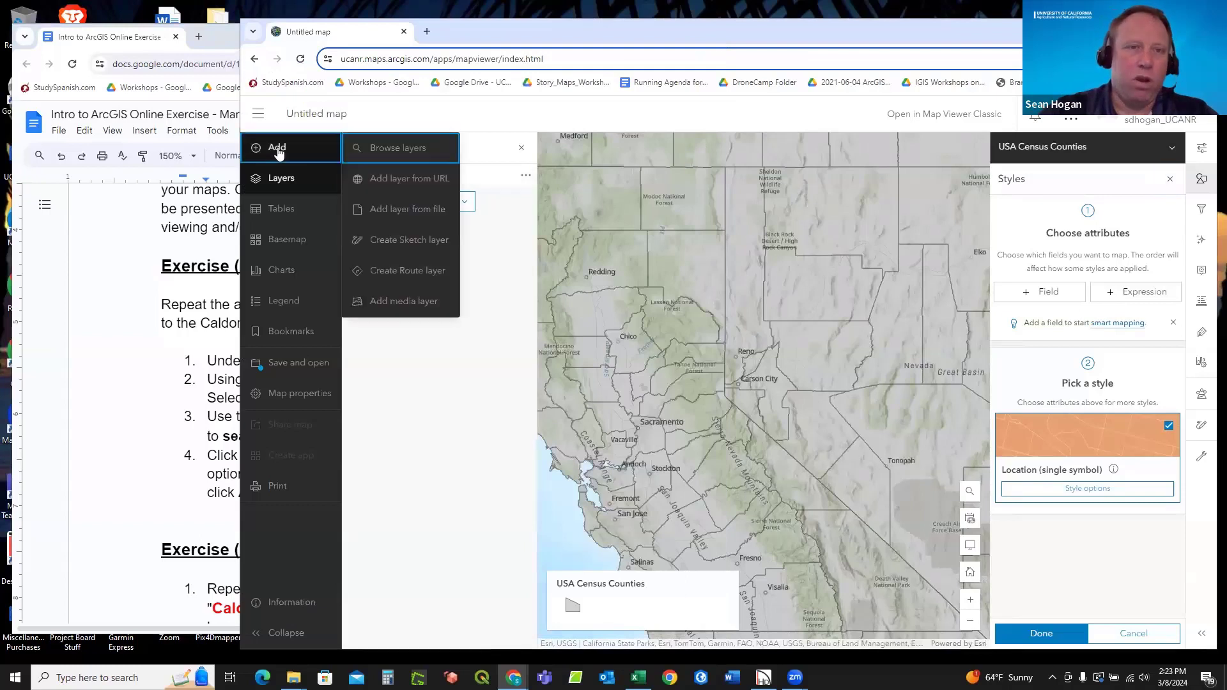
left_click(410, 149)
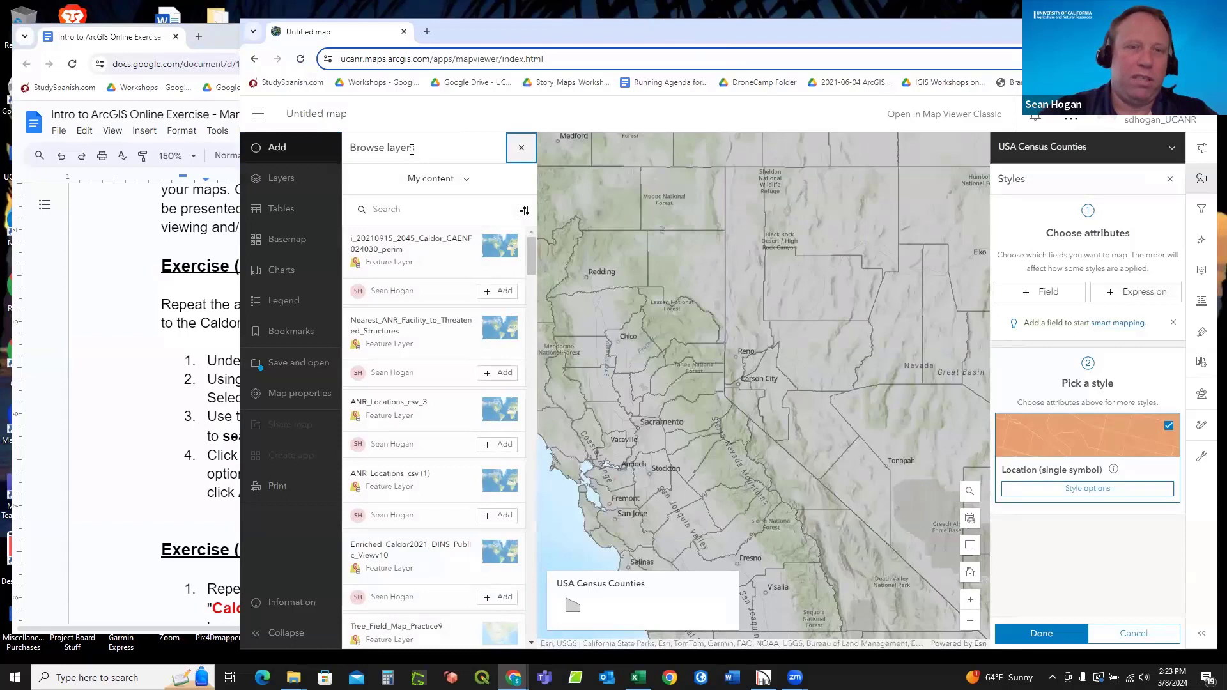
left_click(465, 182)
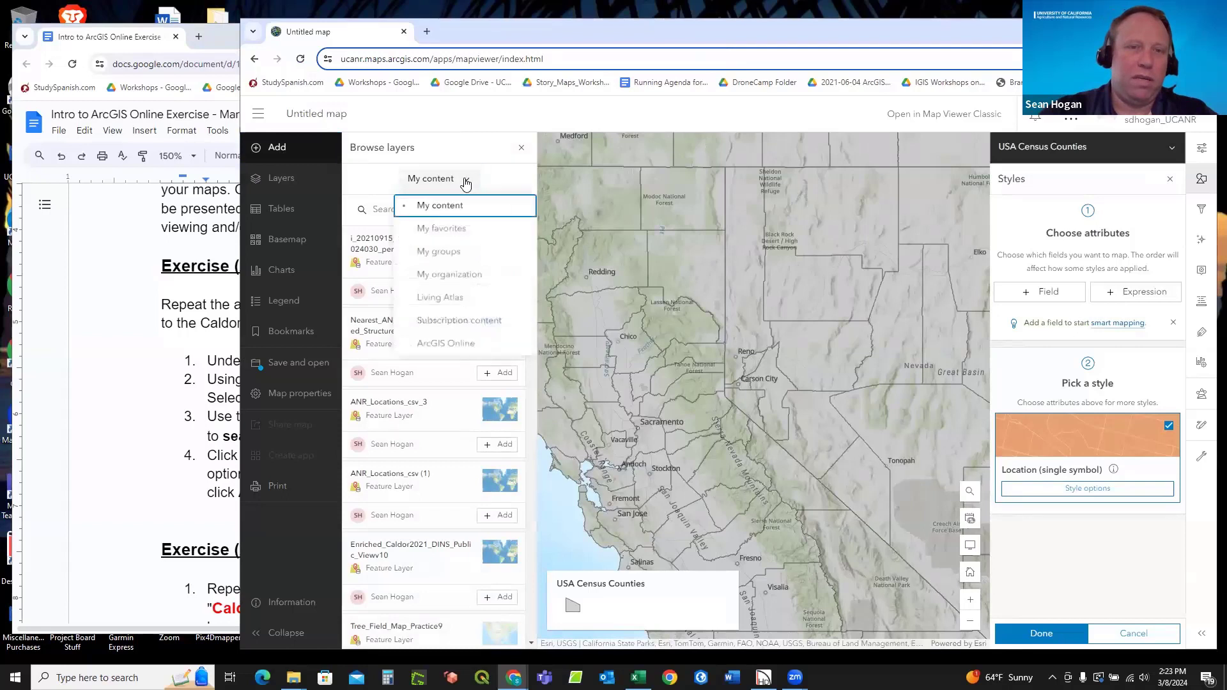
left_click(441, 344)
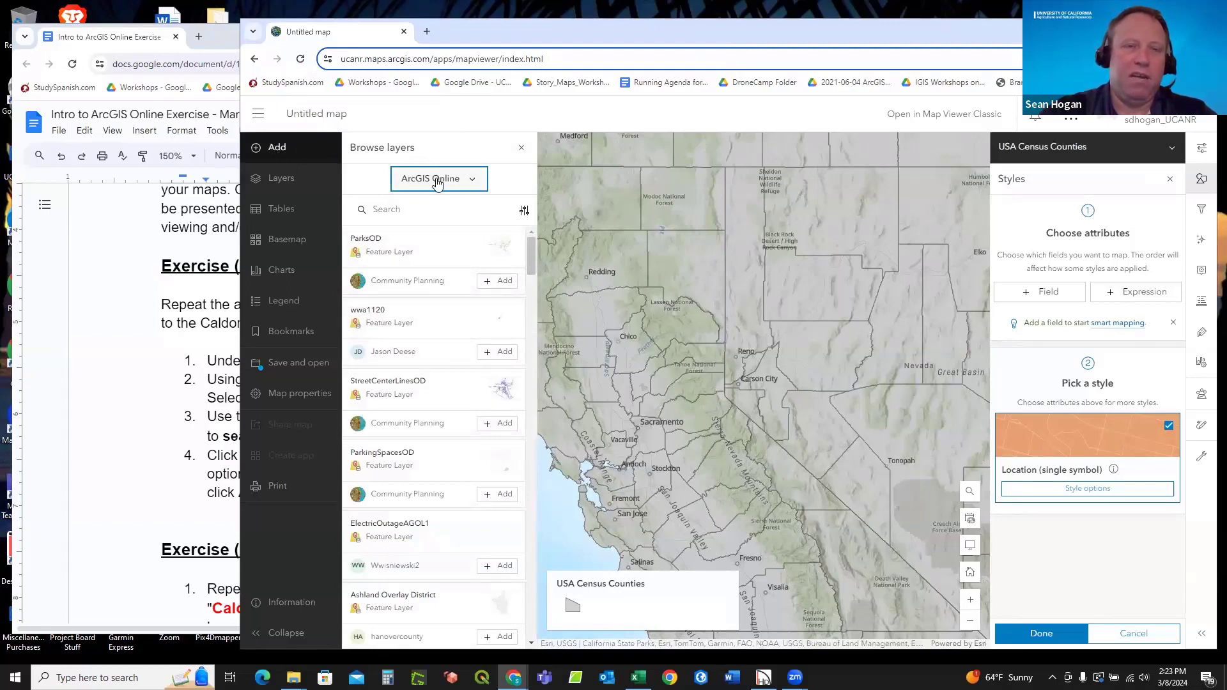
left_click(396, 220)
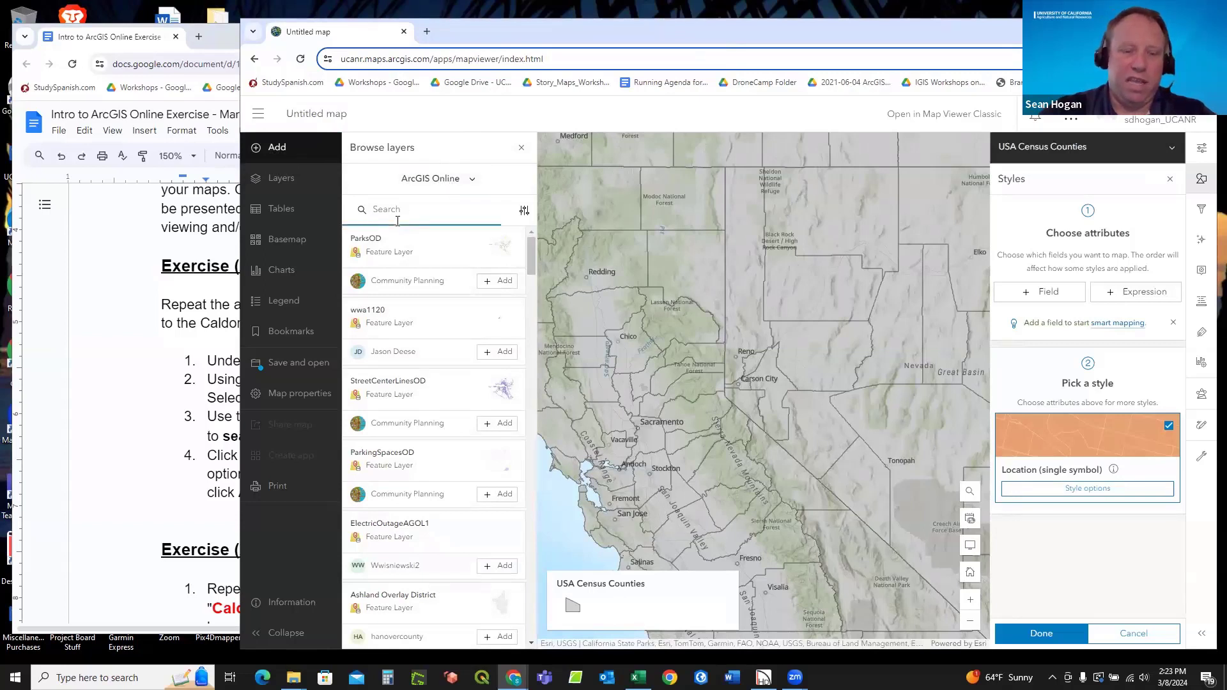
key("ctrl+v")
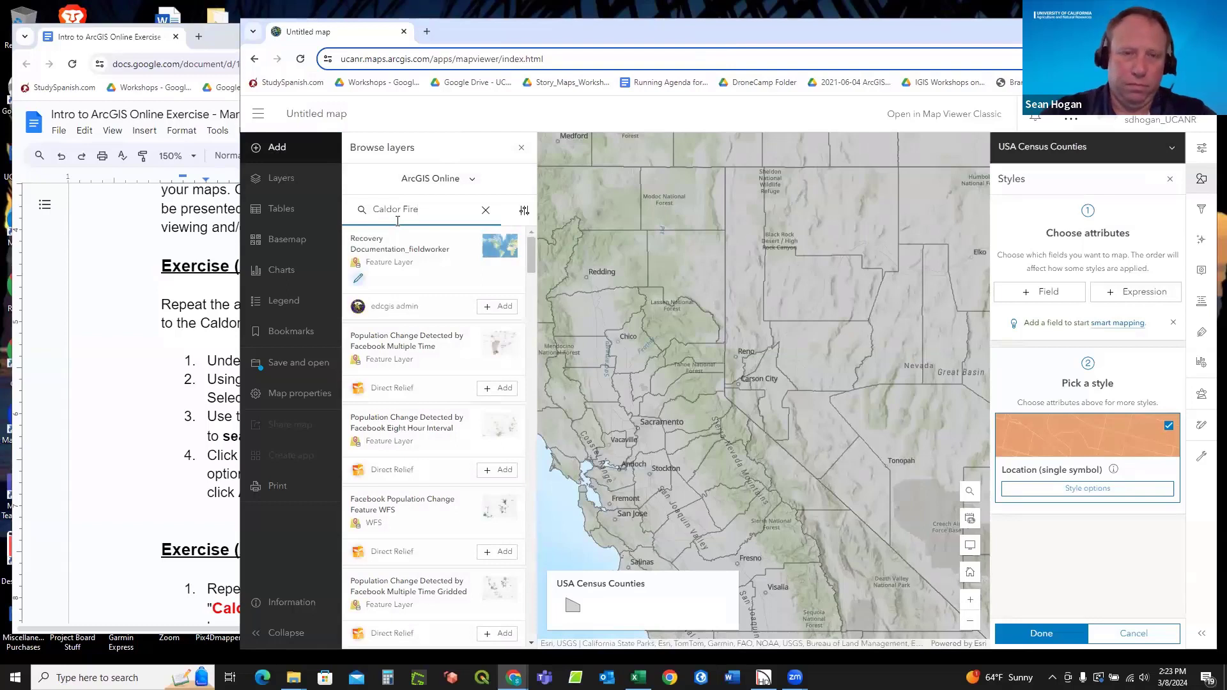
Refine the Caldor Fire layer search by sorting the content by relevance.
left_click(524, 211)
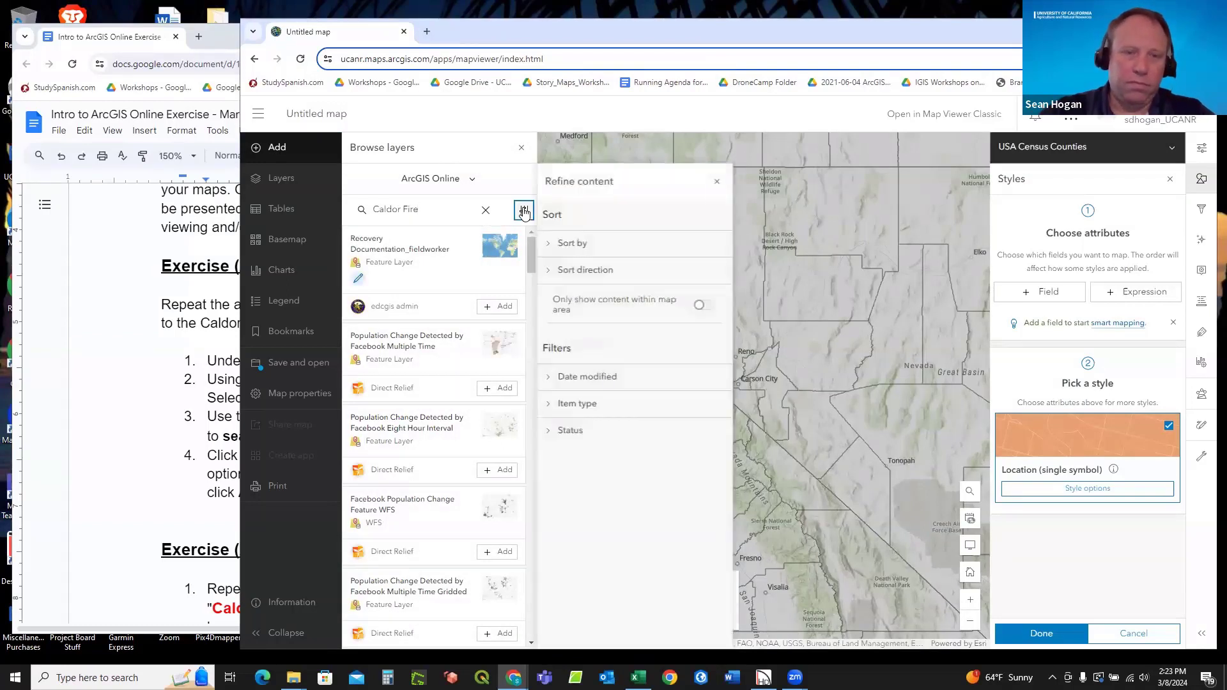
left_click(547, 245)
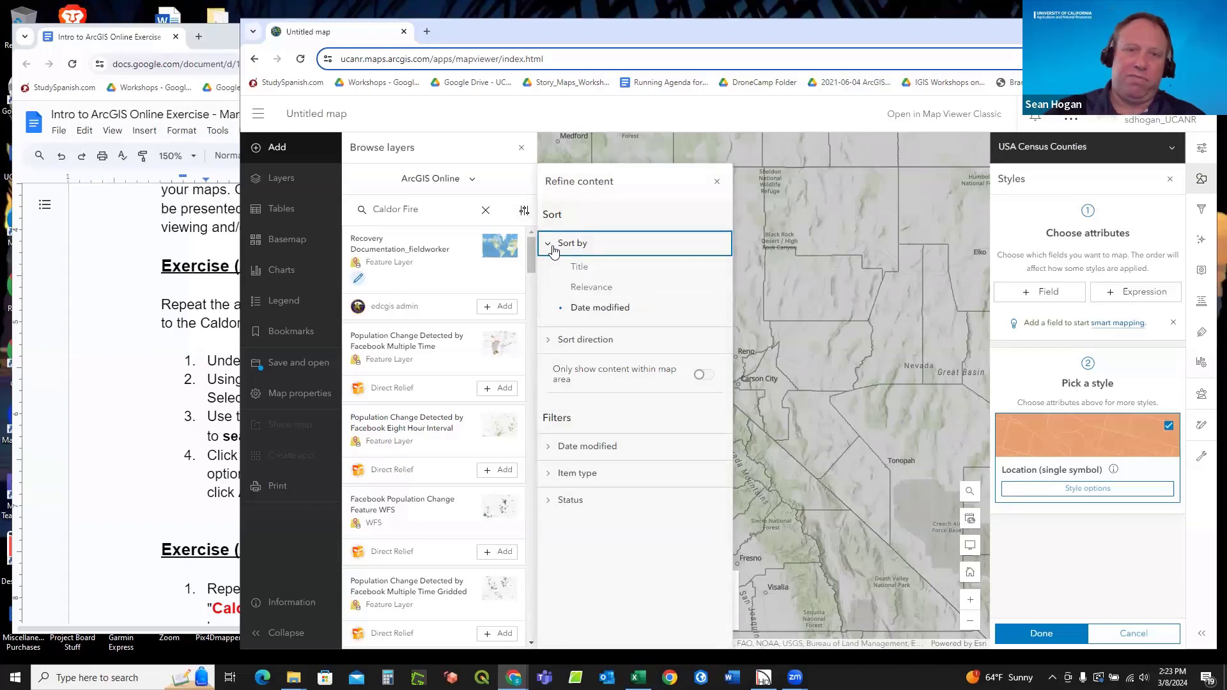
left_click(579, 288)
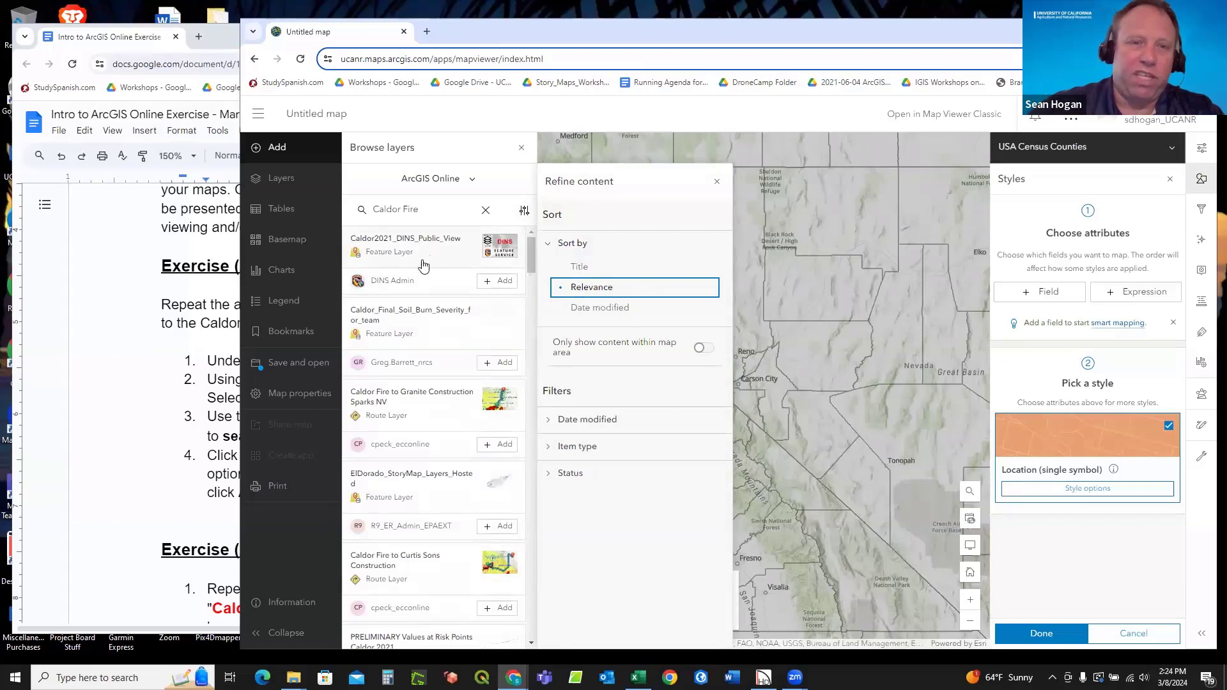
Check the DINS Admin publisher profile and the item details of the Caldor2021_DINS_Public_View layer, closing both.
left_click(386, 283)
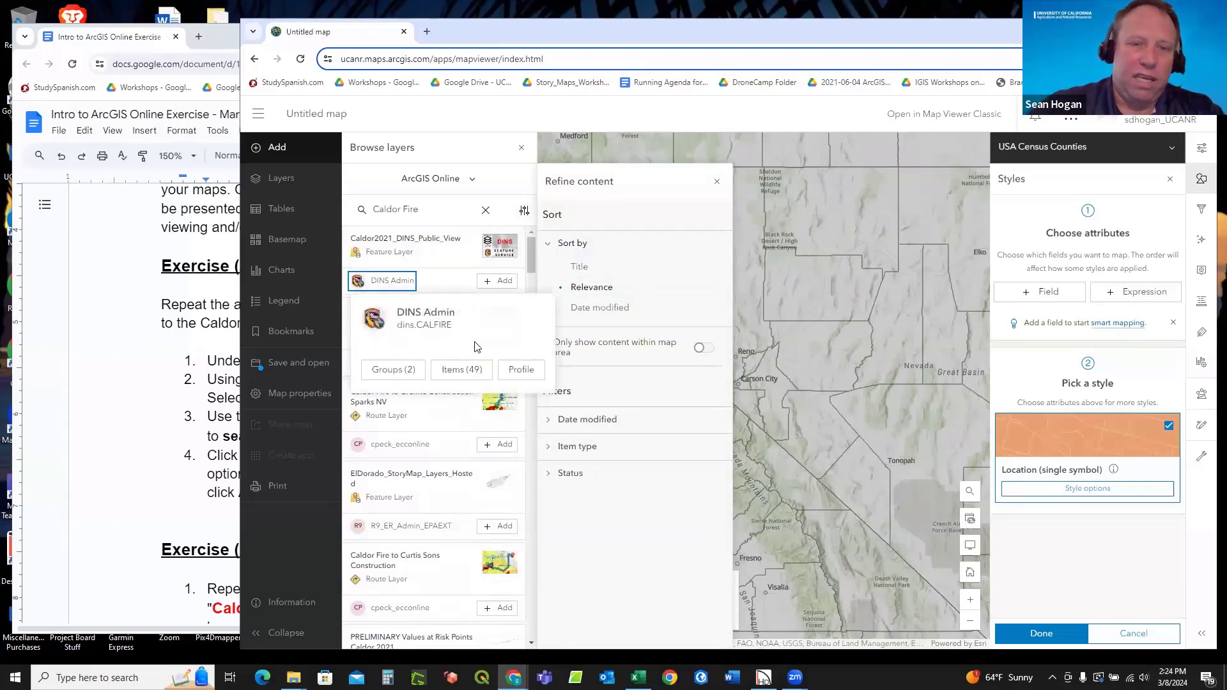
left_click(521, 369)
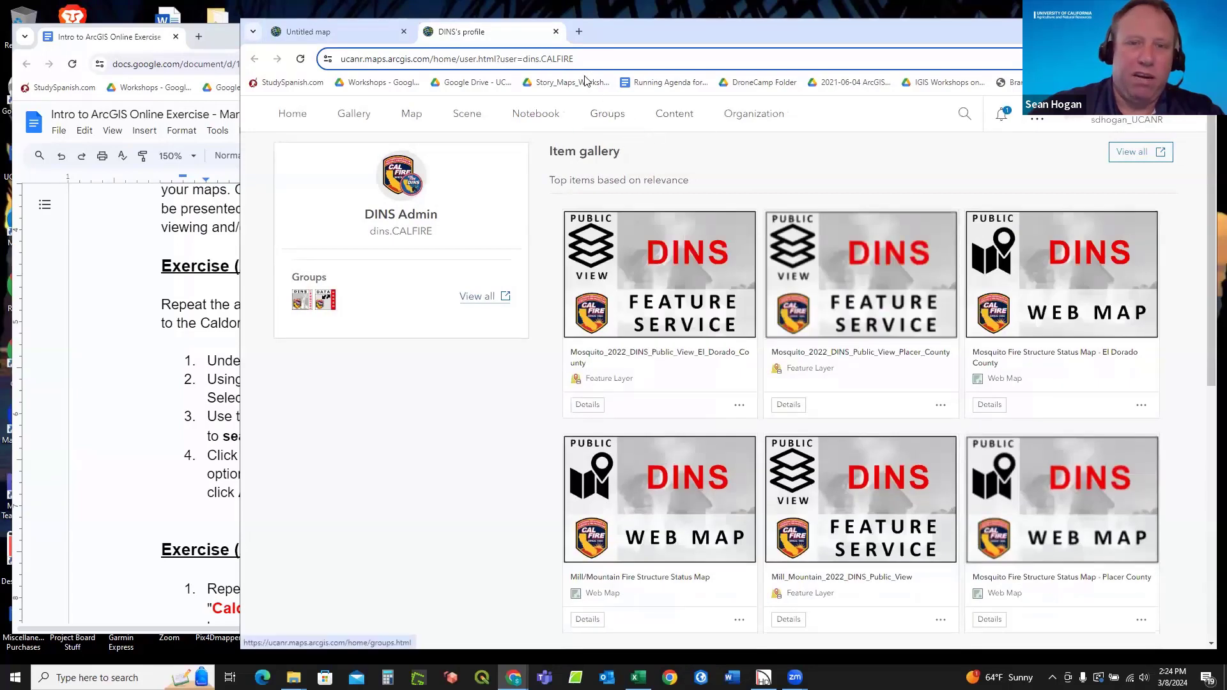
left_click(339, 27)
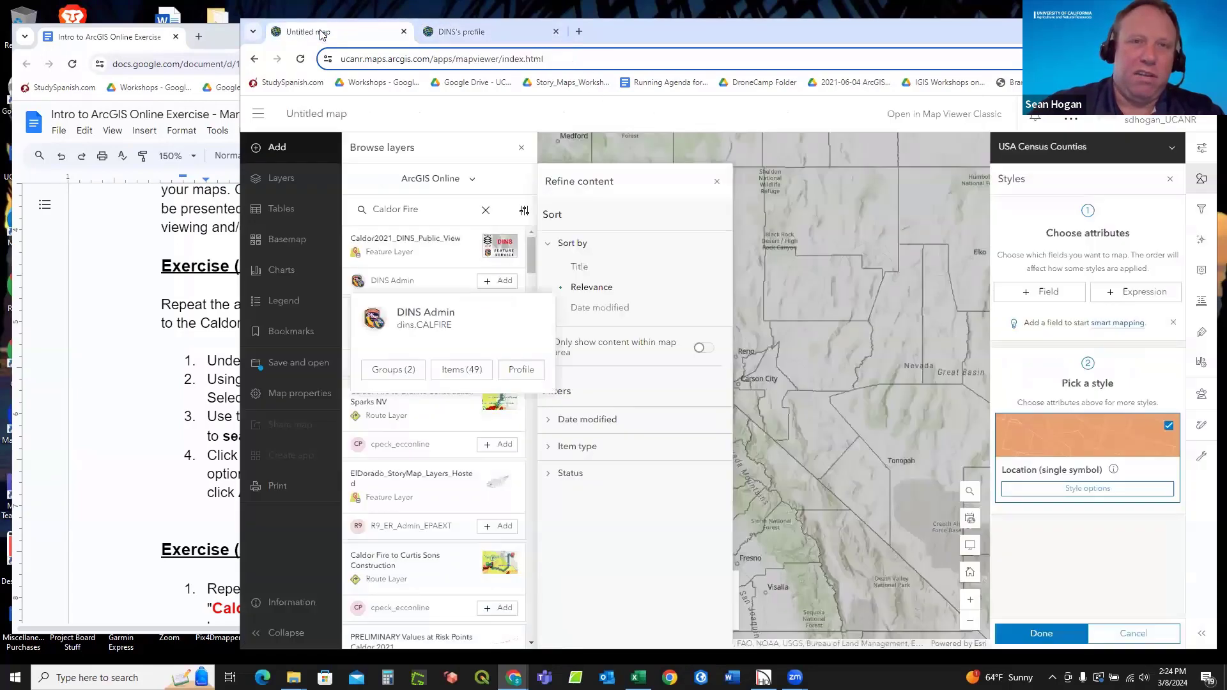
left_click(419, 33)
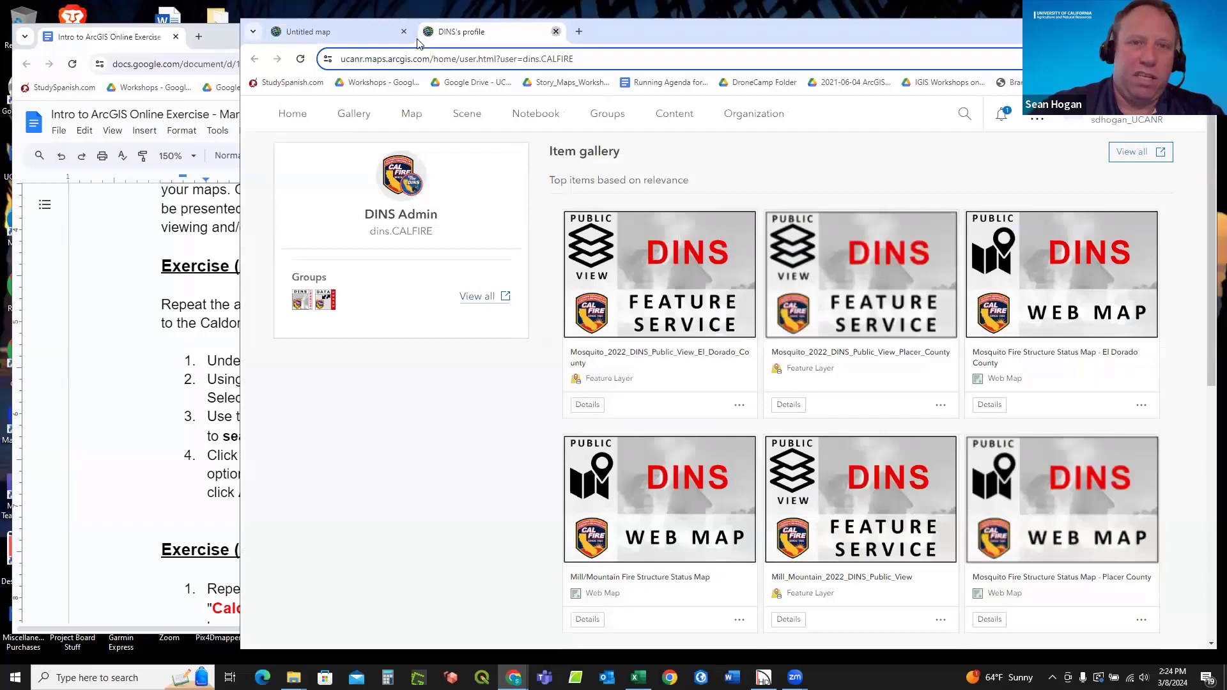
key("ctrl+w")
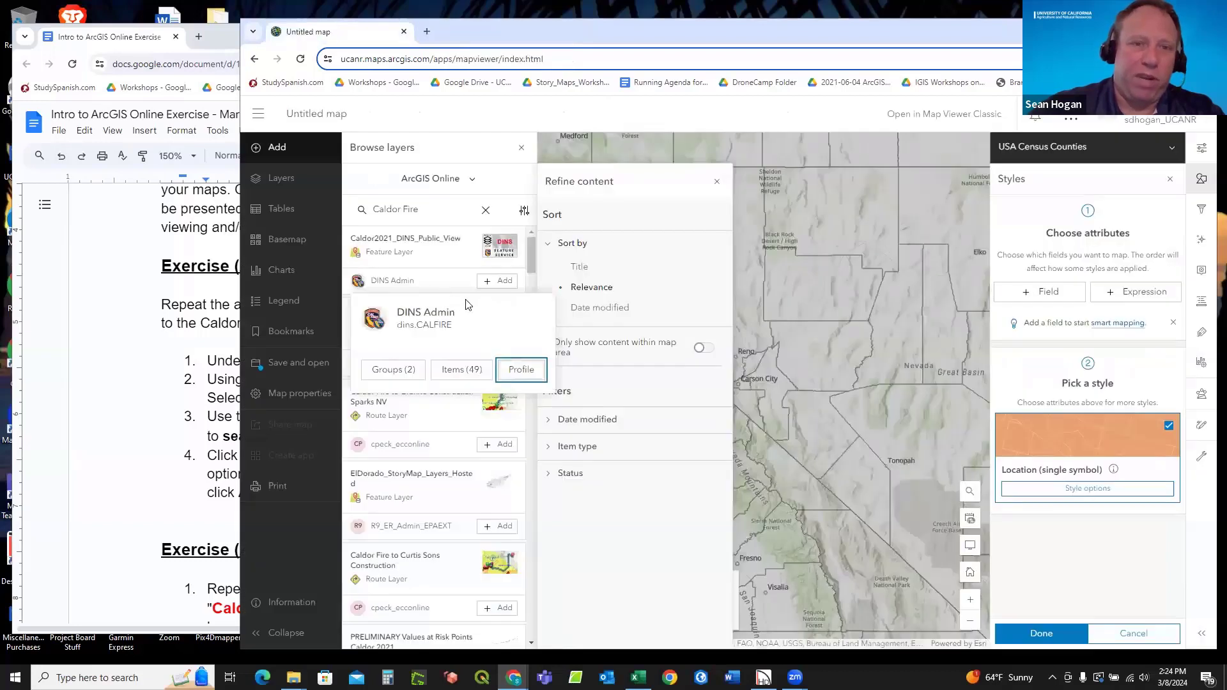
left_click(440, 281)
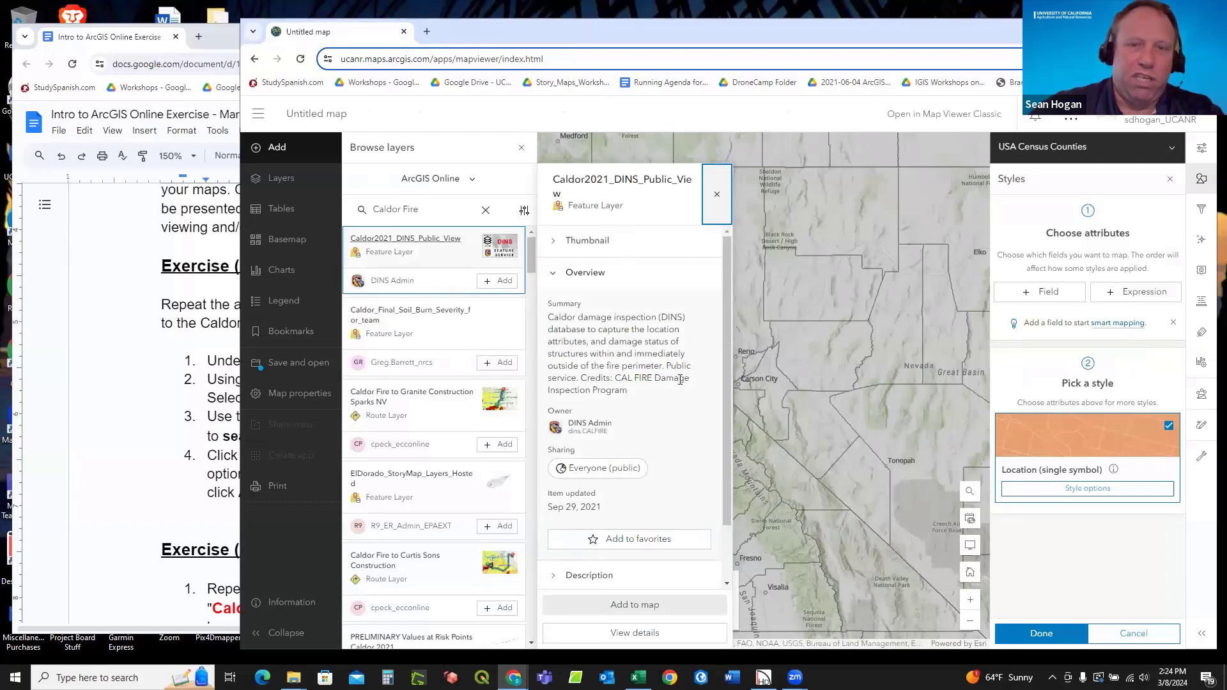
left_click(716, 193)
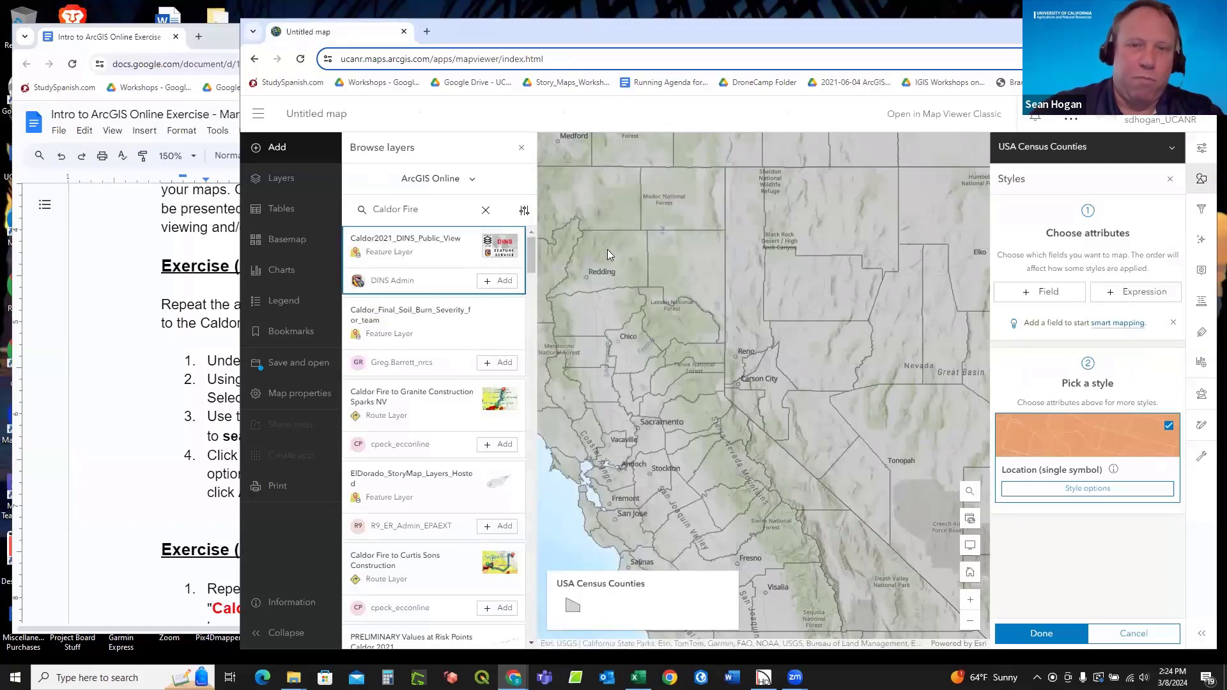
Add the Caldor2021_DINS_Public_View feature layer to the map and examine its structural damage points around the Caldor fire area.
left_click(498, 284)
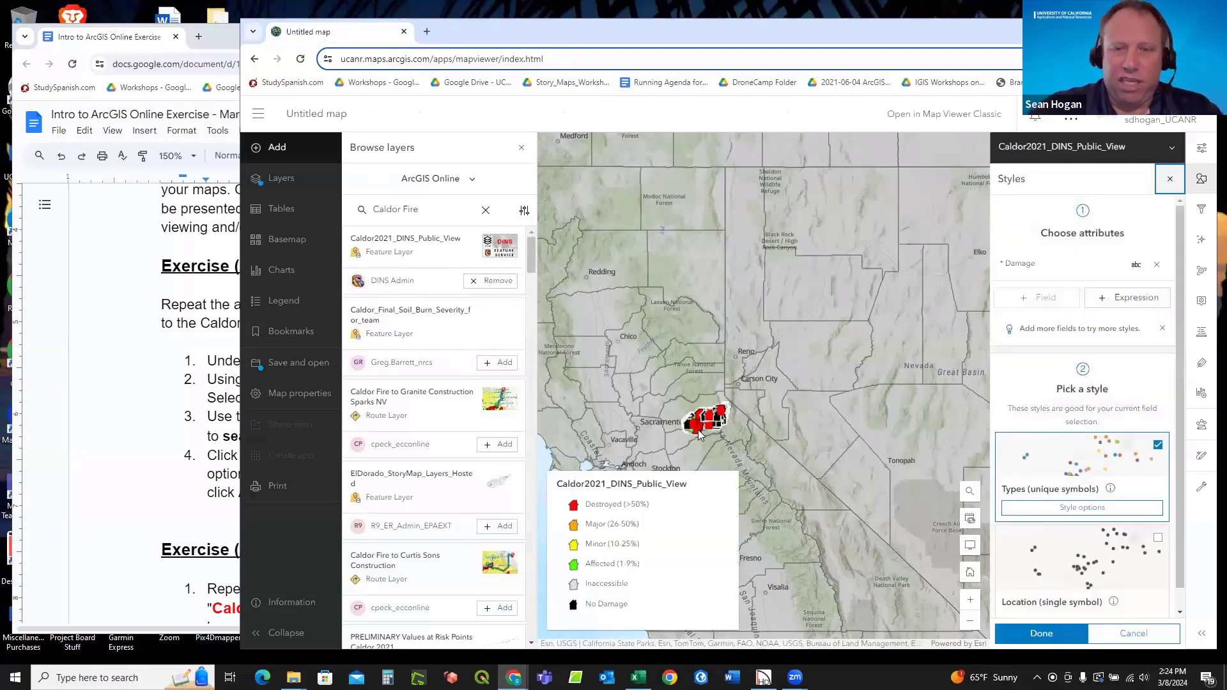
scroll(700, 434, "up", 5)
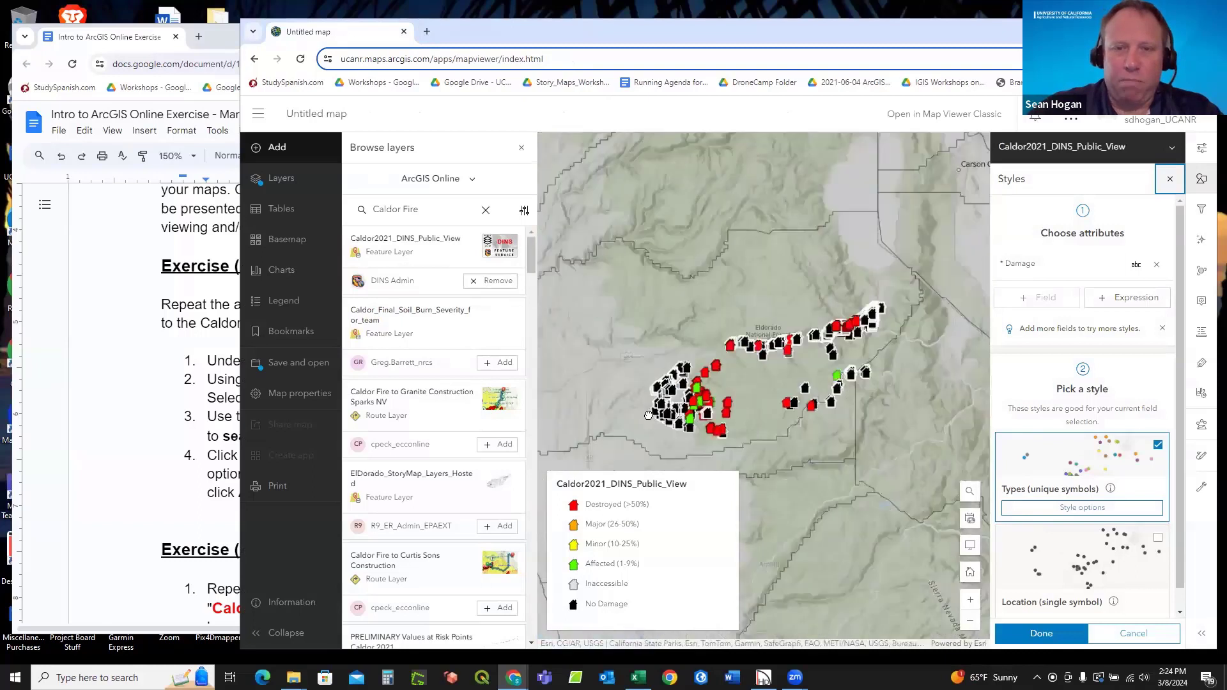
scroll(648, 415, "up", 1)
scroll(714, 379, "down", 2)
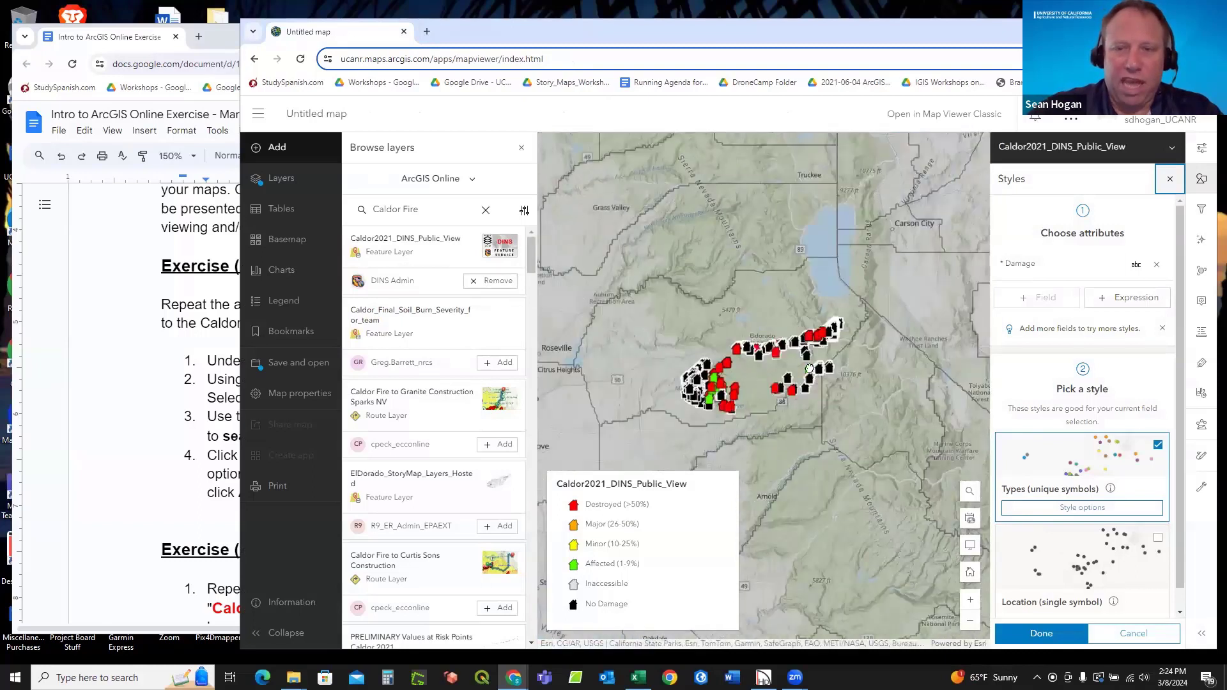
scroll(809, 366, "up", 2)
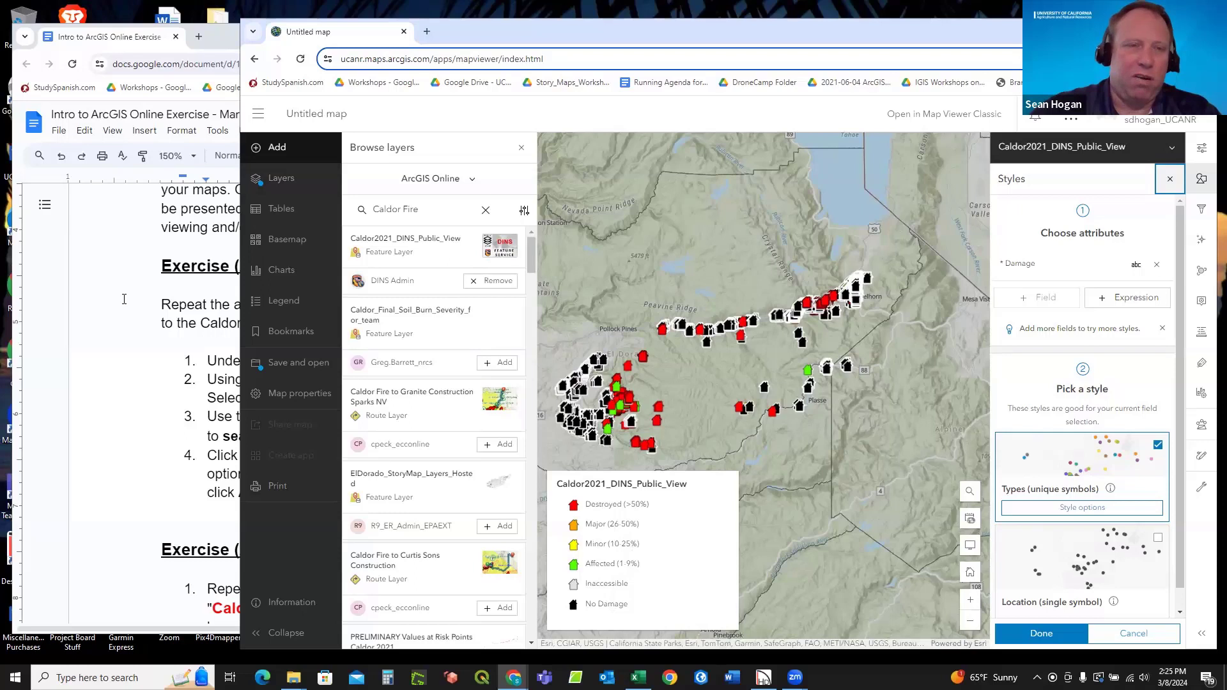
Read part 3 in the exercise document, highlight the layer name Caldor_Final_Soil_Burn_Severity_for_team, and return to Map Viewer.
left_click(153, 328)
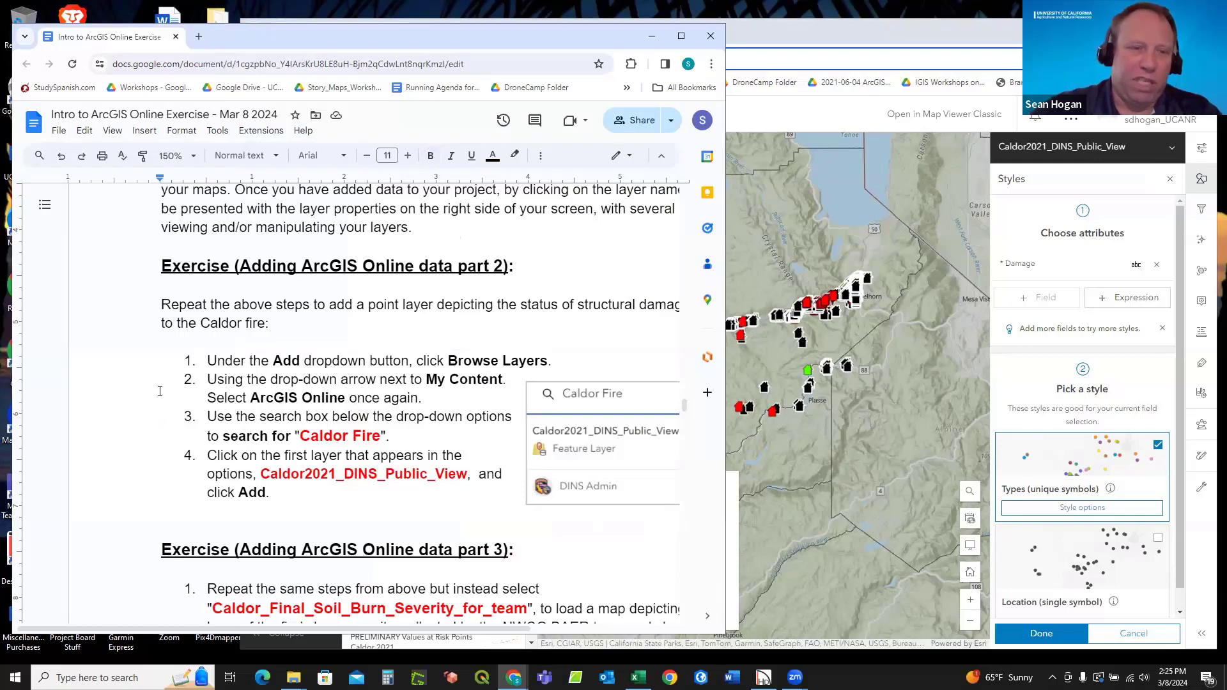
scroll(166, 387, "down", 2)
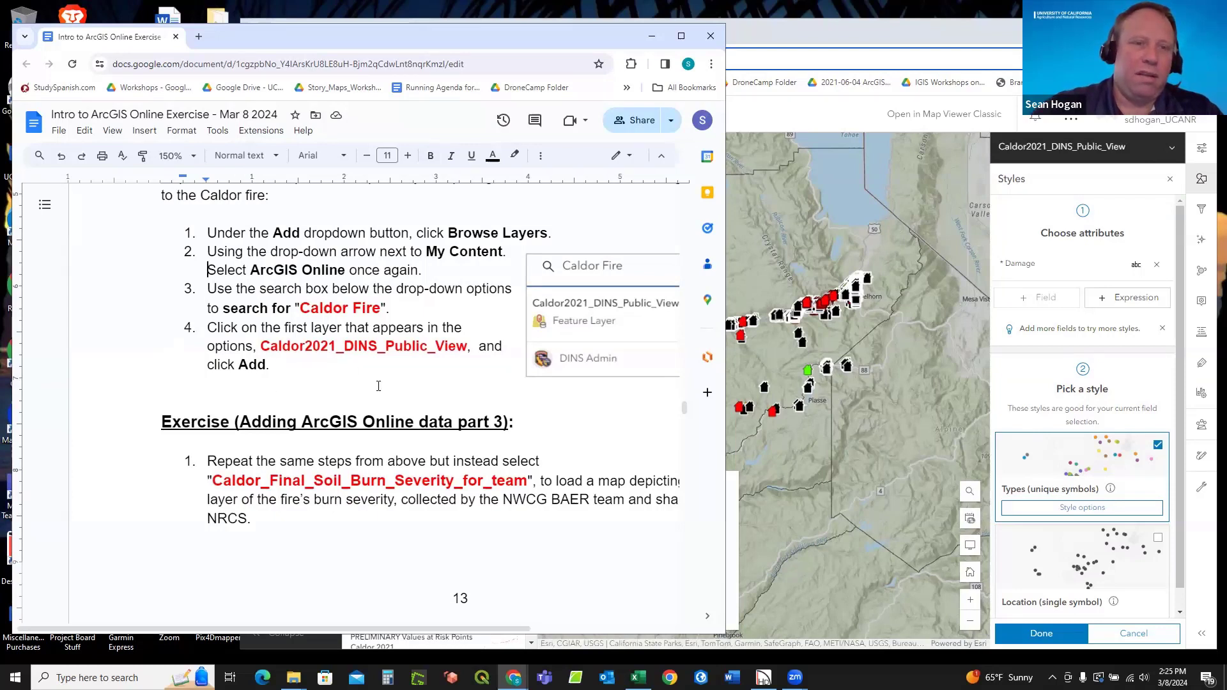
scroll(289, 373, "down", 1)
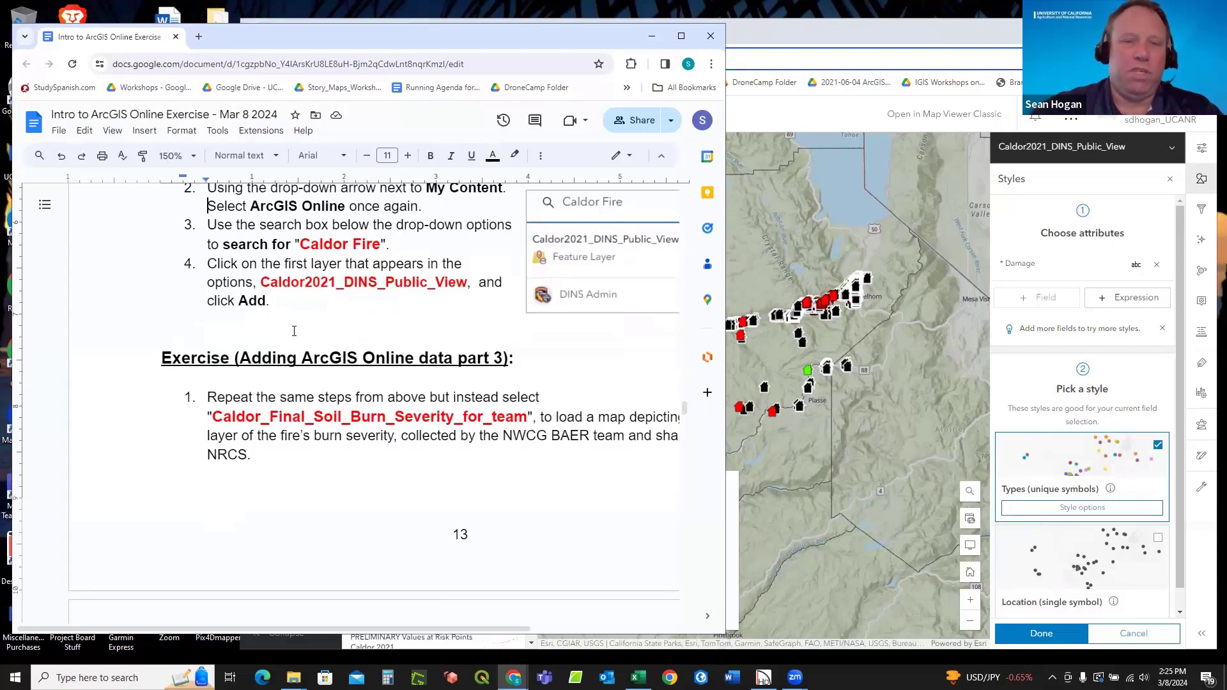
scroll(296, 326, "down", 1)
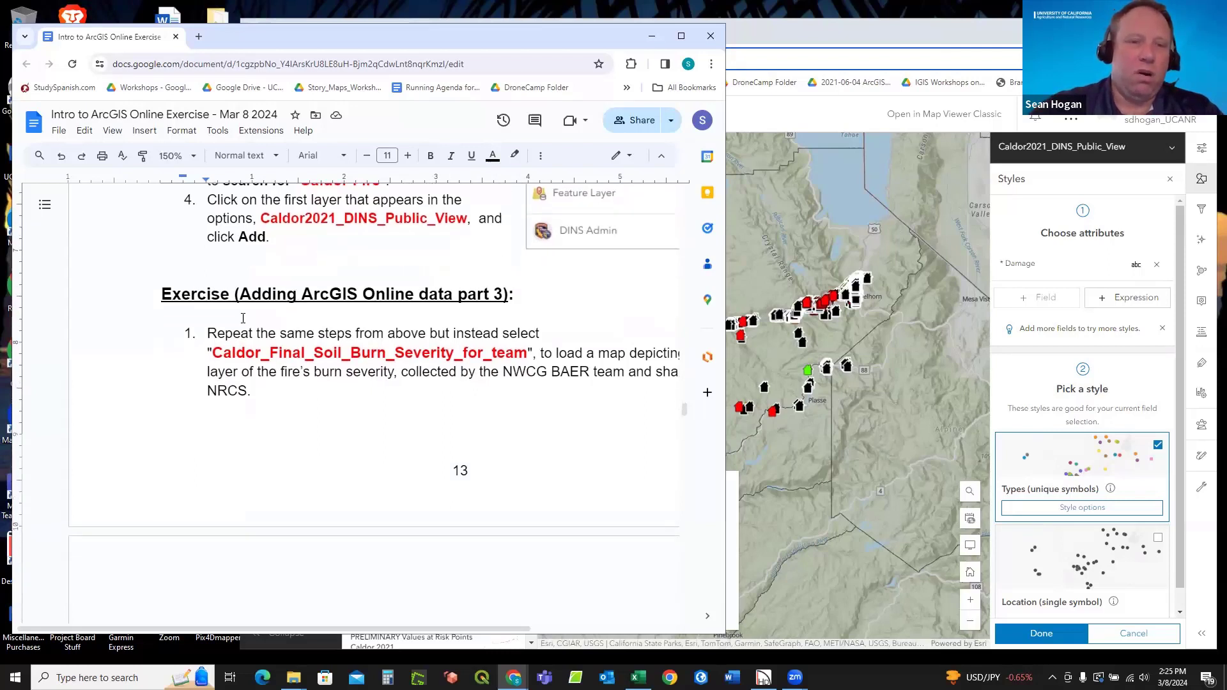
left_click_drag(212, 353, 522, 356)
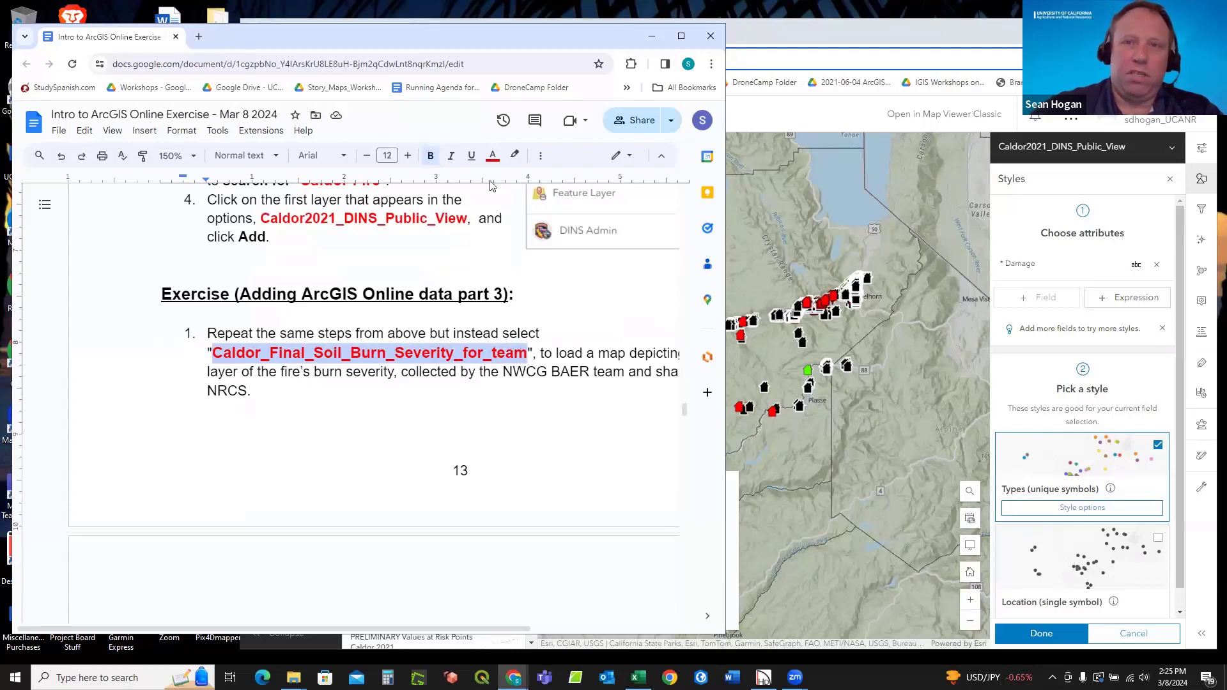
key("alt+Tab")
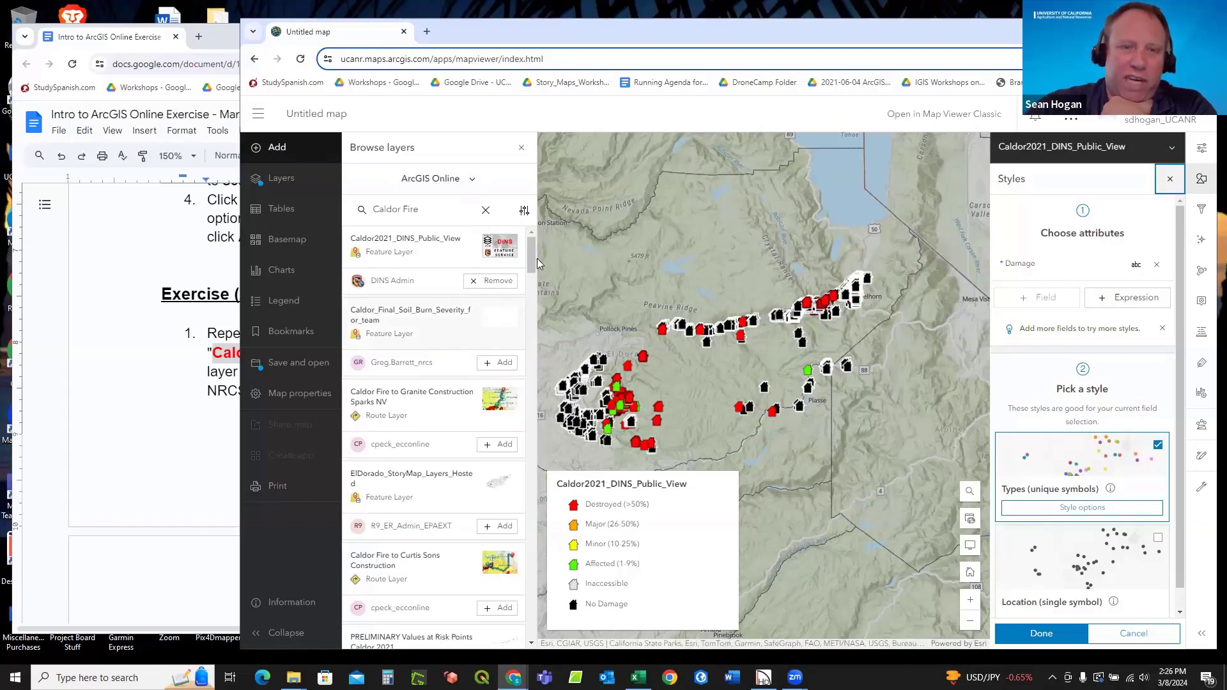
Add the Caldor_Final_Soil_Burn_Severity_for_team feature layer from the Caldor Fire search results to the map.
left_click(524, 209)
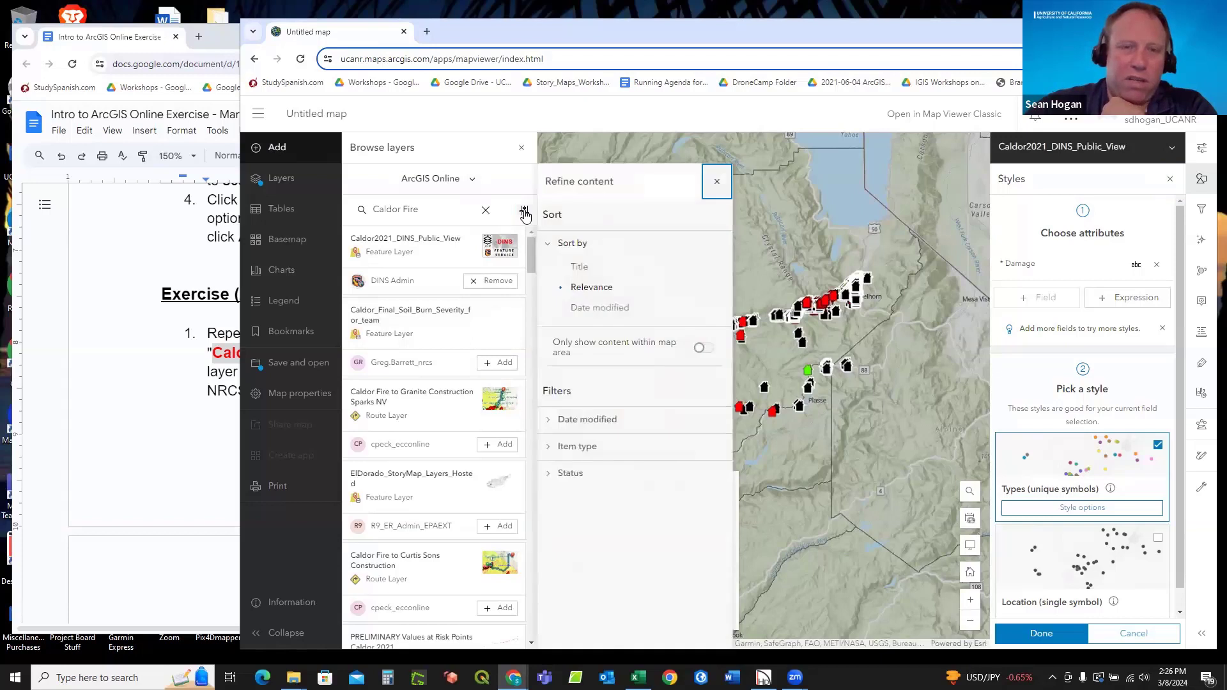
left_click(524, 211)
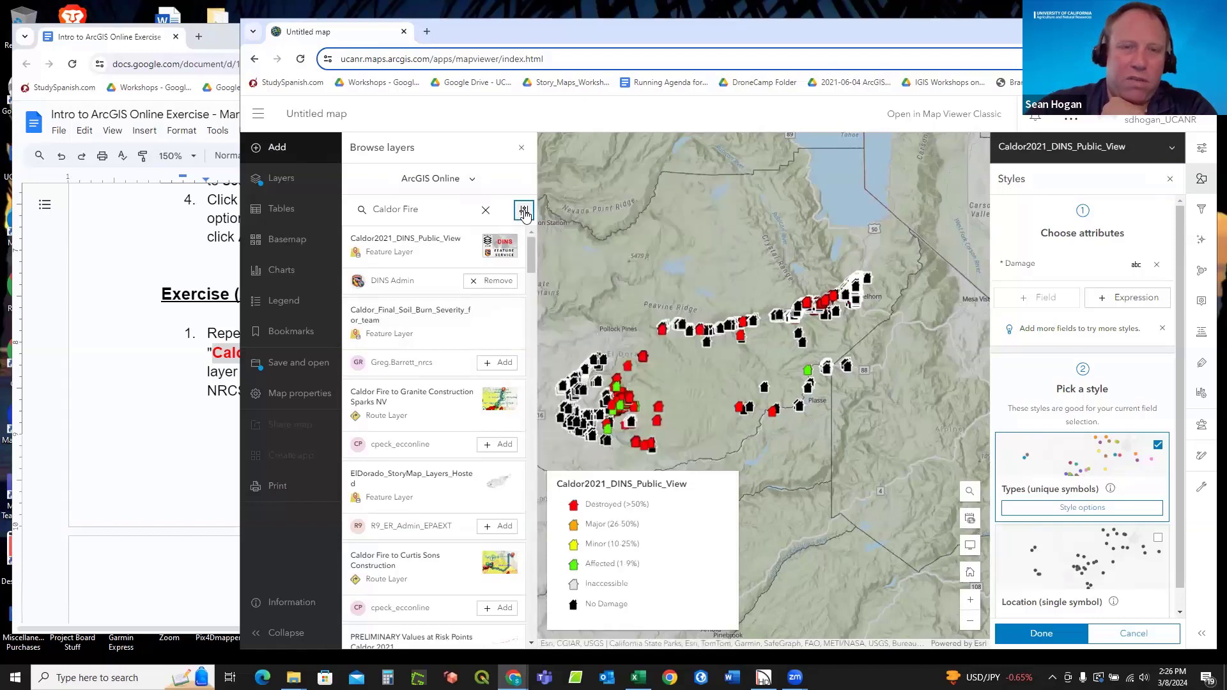
left_click(502, 365)
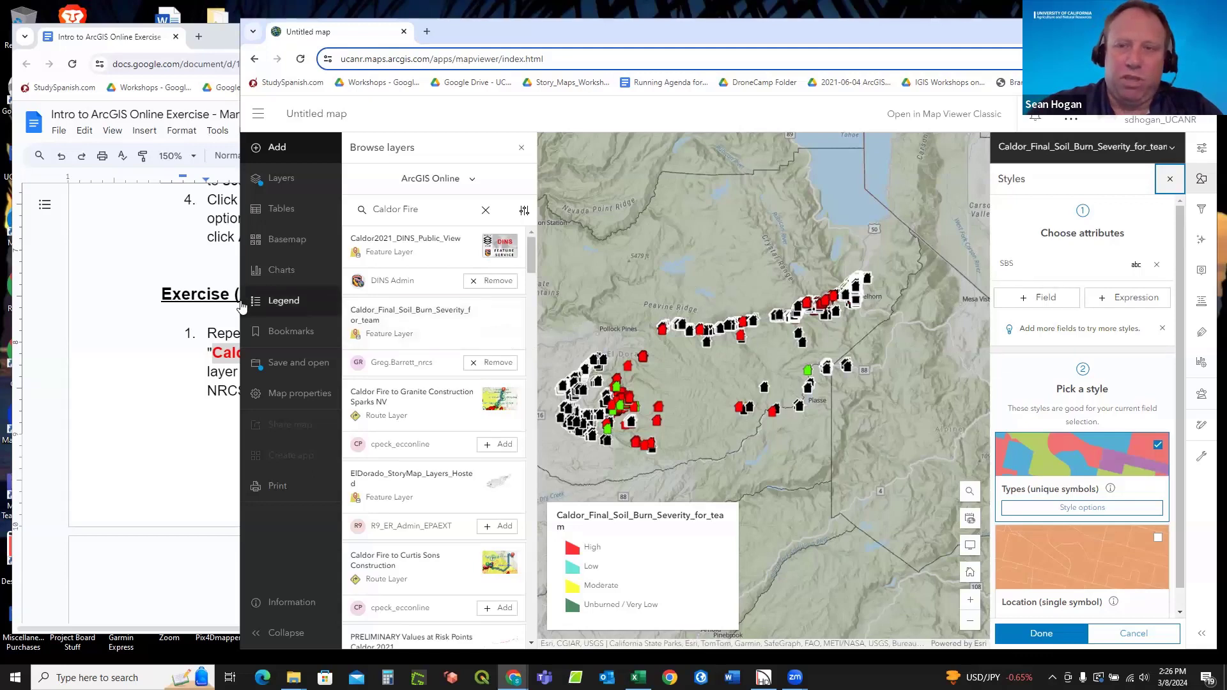
Move the exercise document window aside and widen the Map Viewer window to enlarge its working area.
left_click(130, 241)
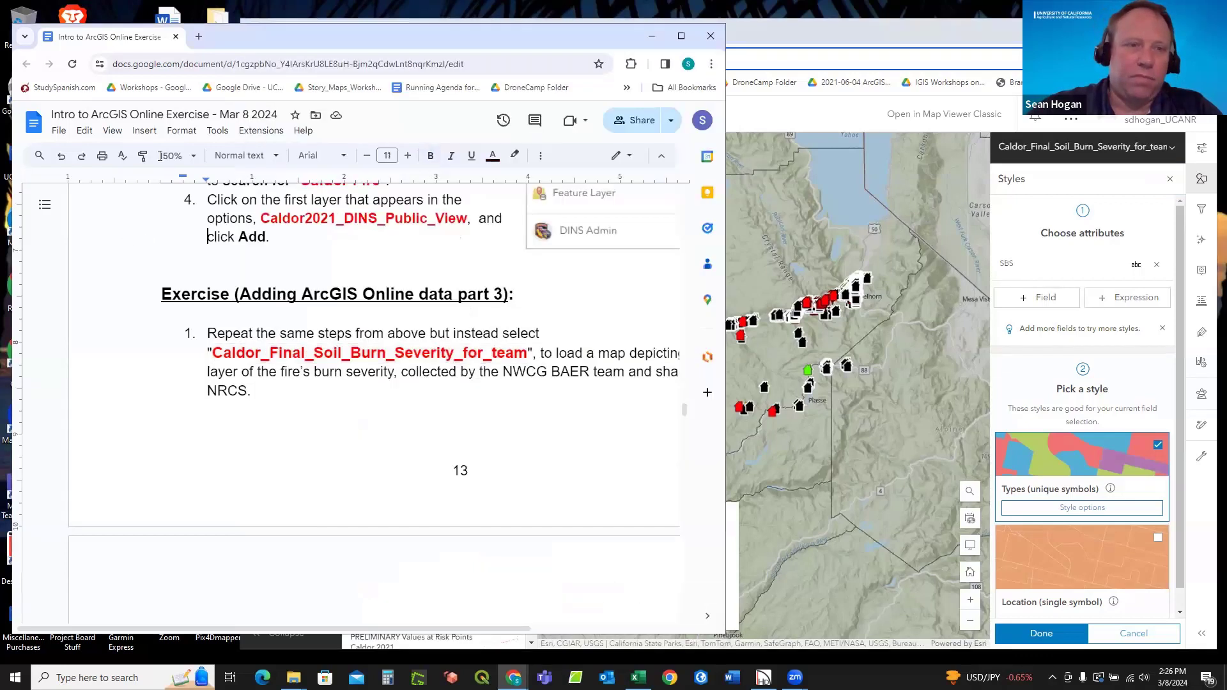
left_click_drag(266, 33, 366, 64)
key("alt+Tab")
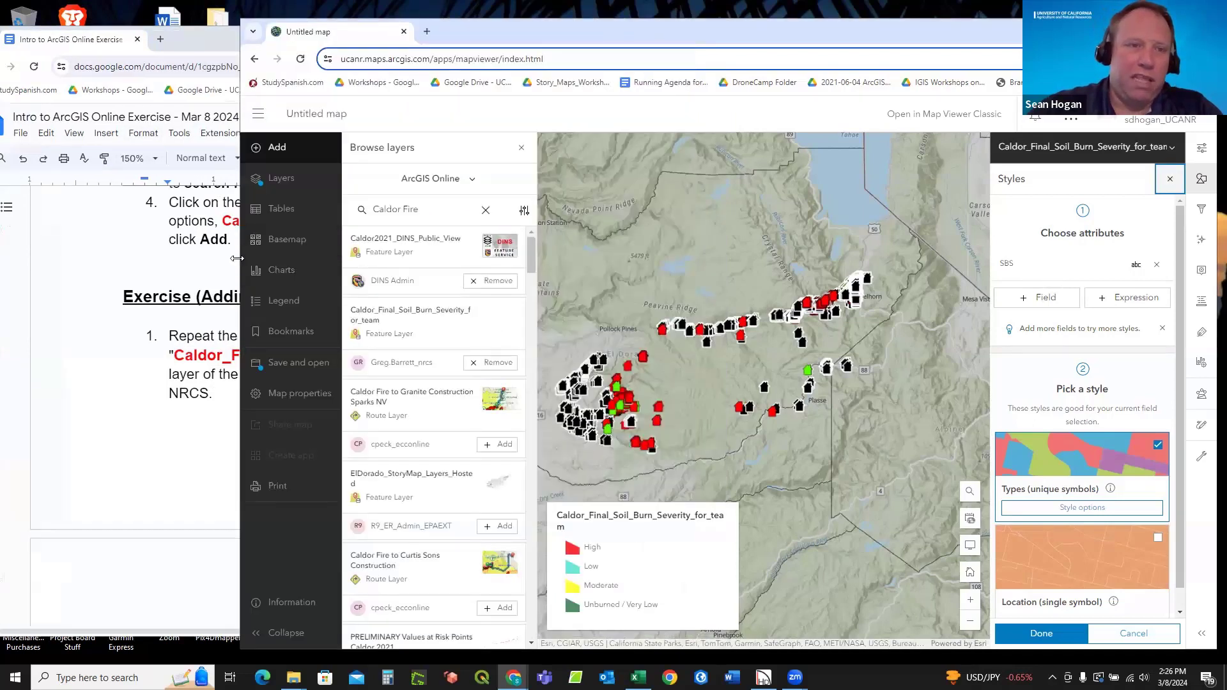
left_click_drag(236, 258, 182, 259)
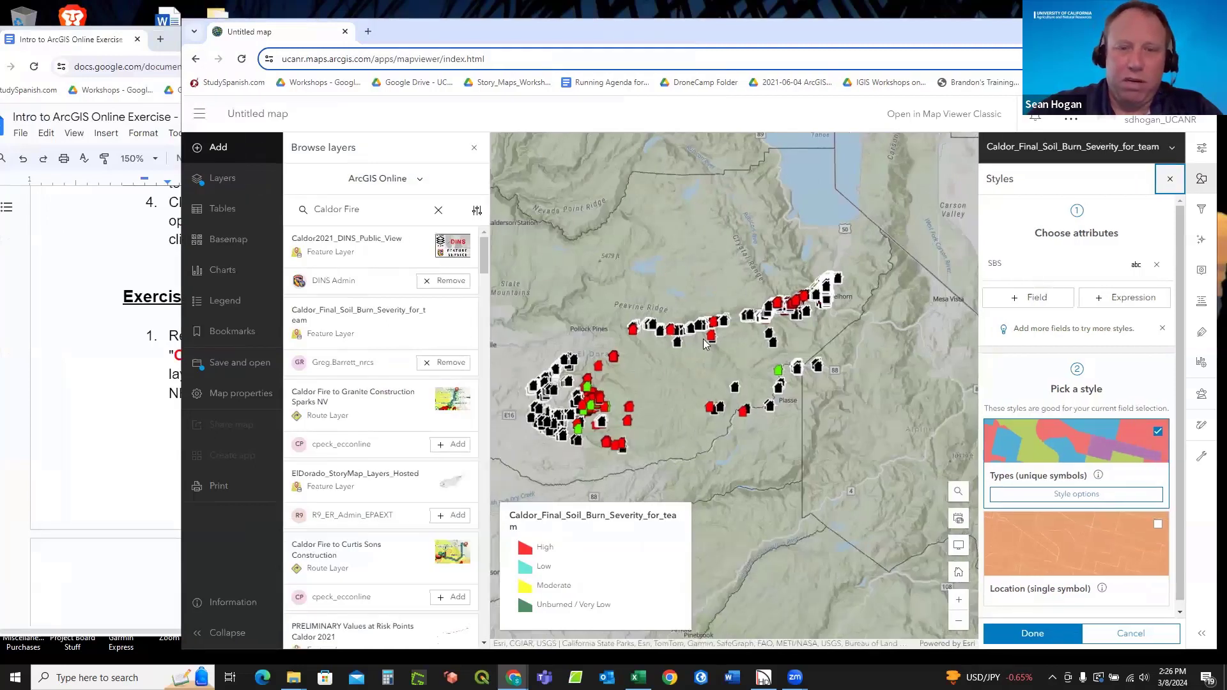
In the properties of the Caldor_Final_Soil_Burn_Severity_for_team layer, extend the zoomed-out limit of its visible range to World.
left_click(233, 182)
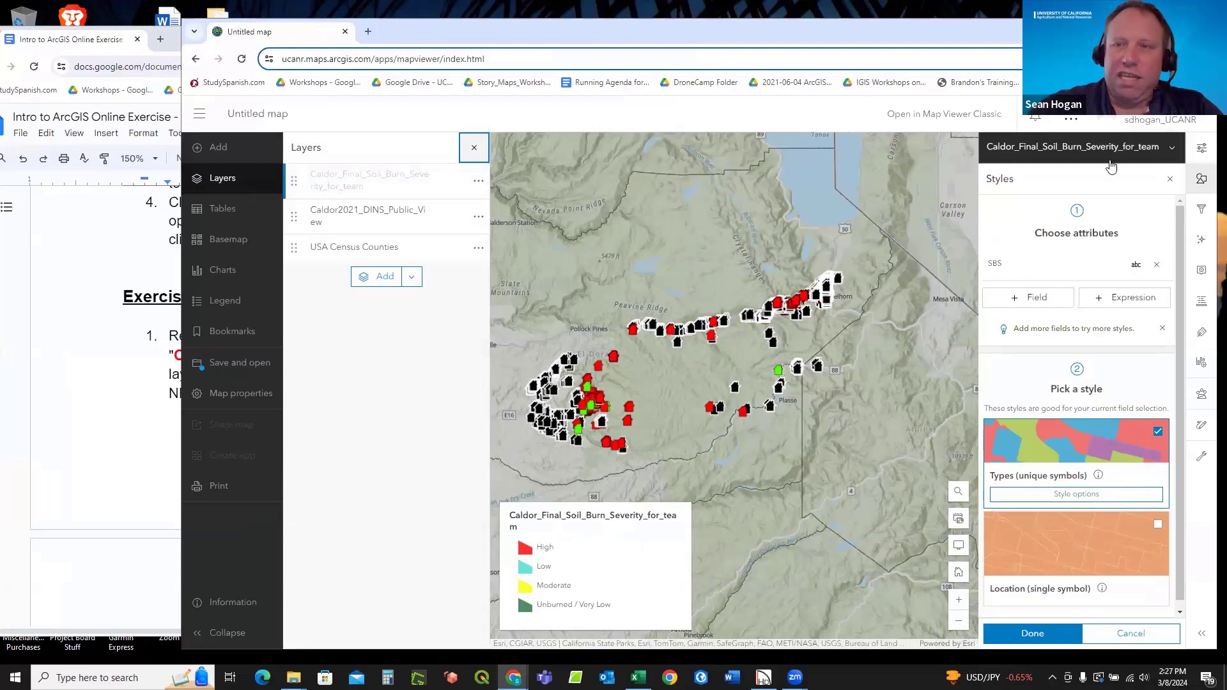
left_click(330, 180)
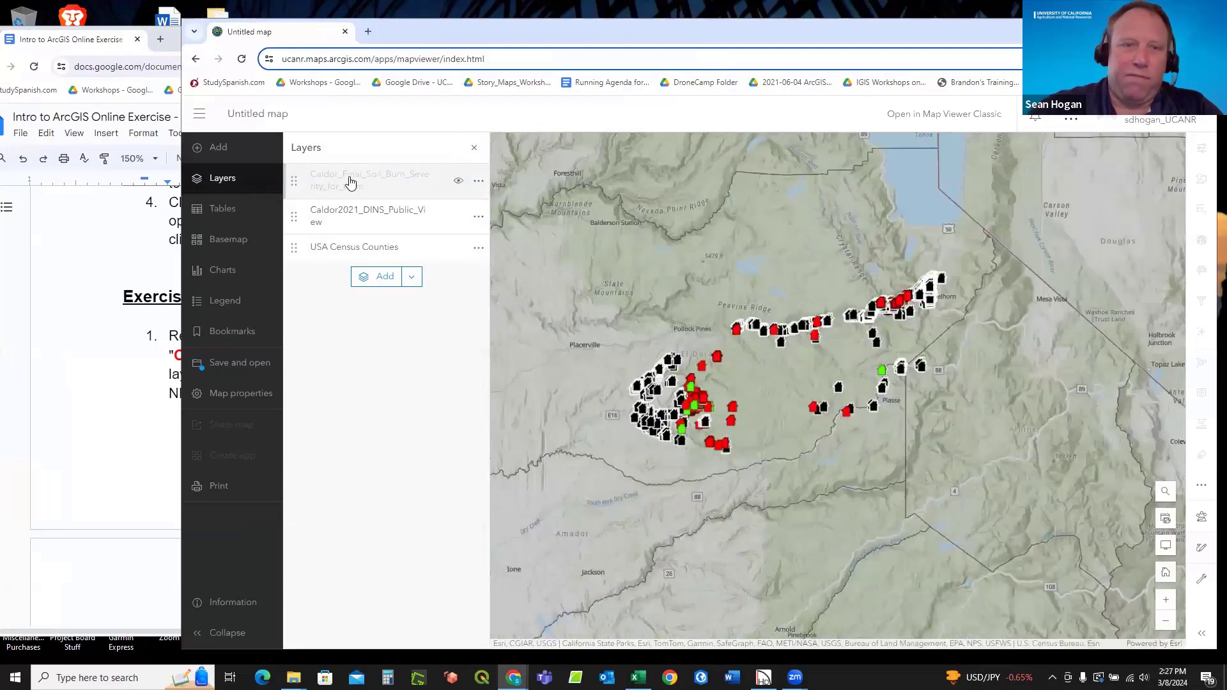
left_click(350, 181)
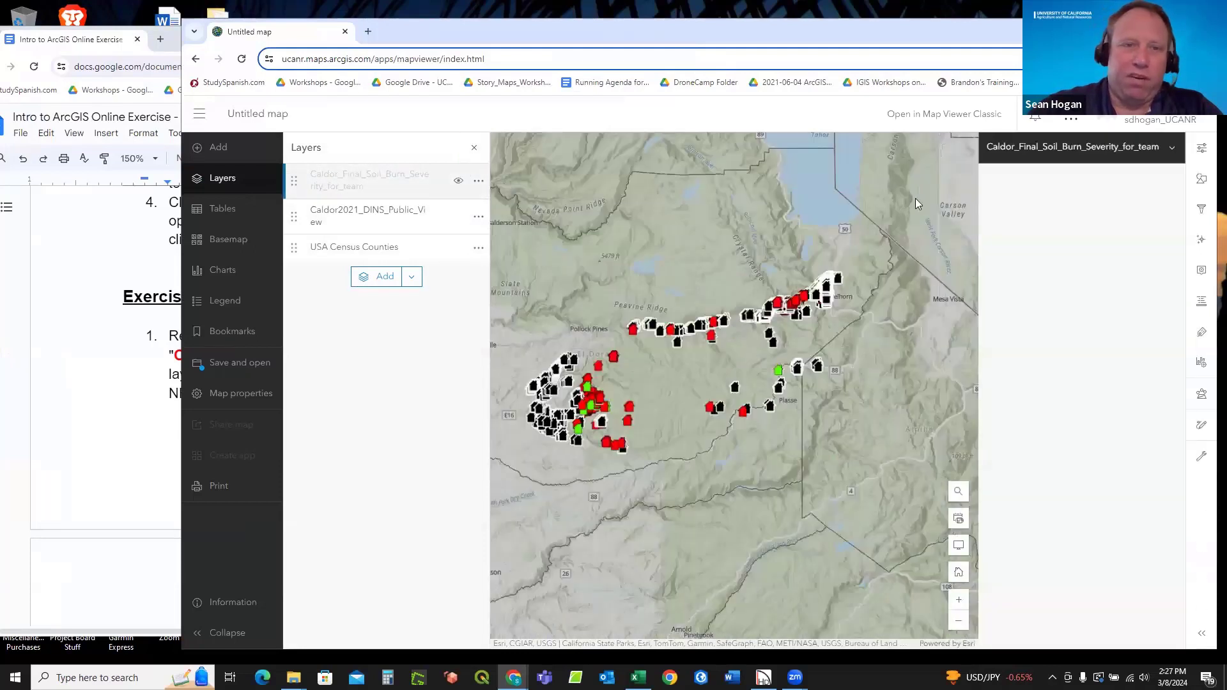
left_click(1208, 149)
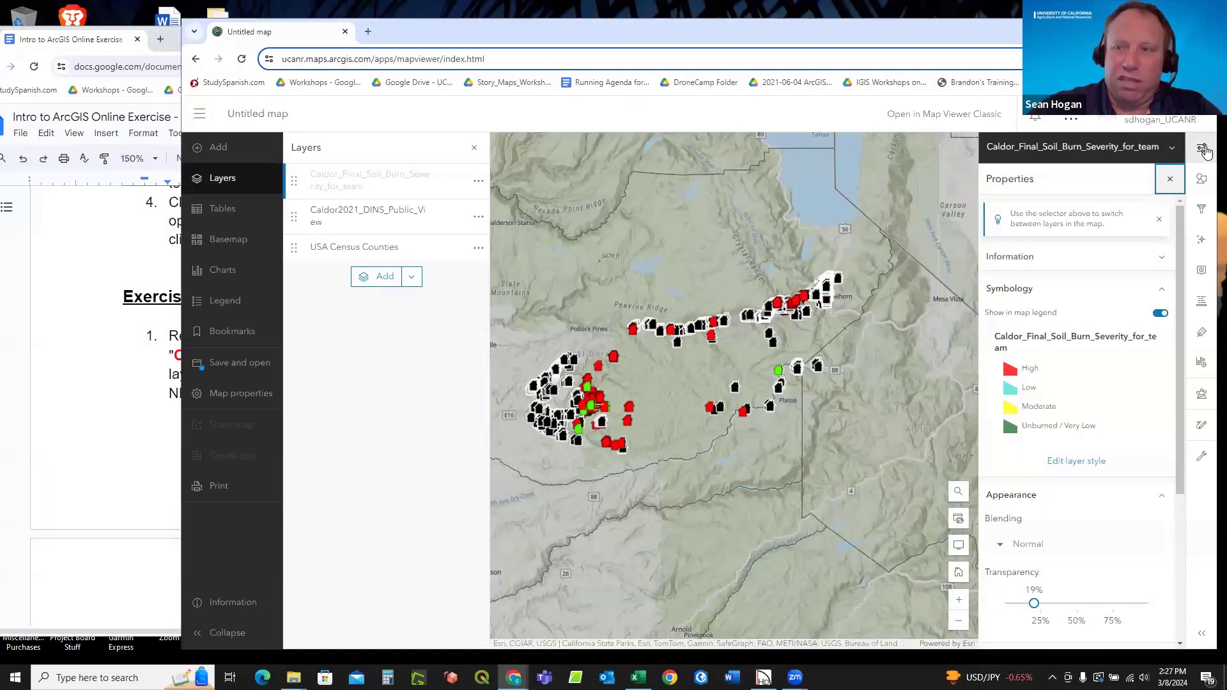
scroll(1118, 331, "down", 3)
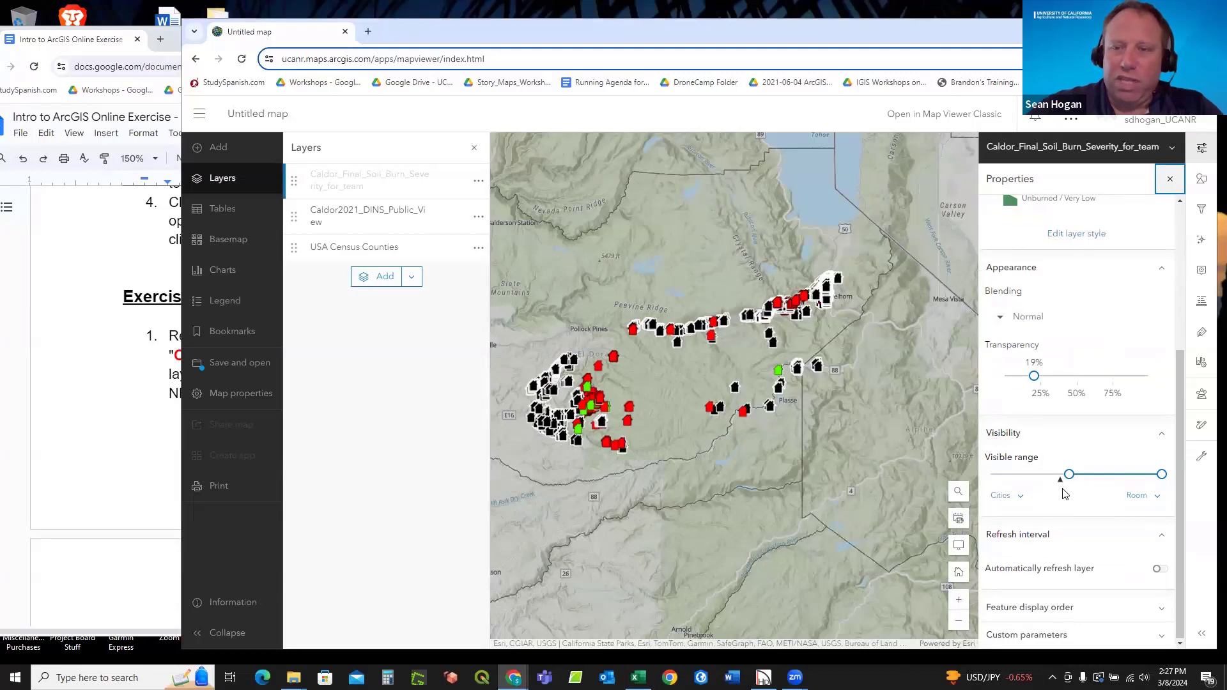
mouse_move(1058, 485)
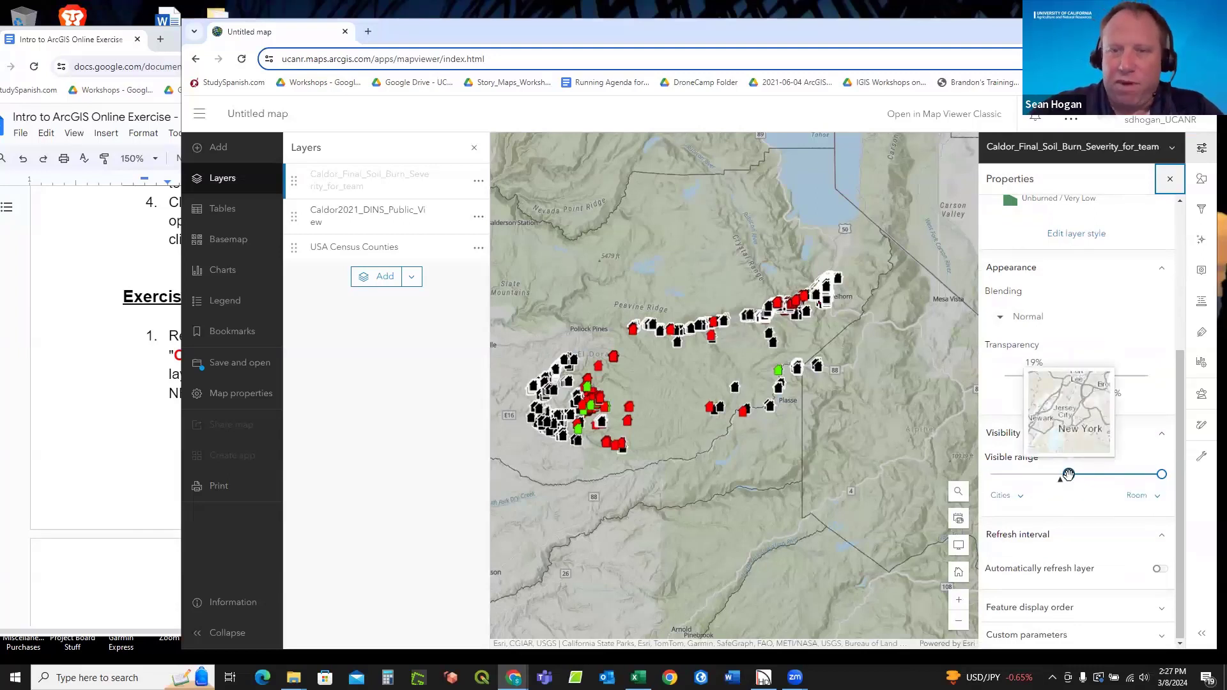
left_click(1068, 474)
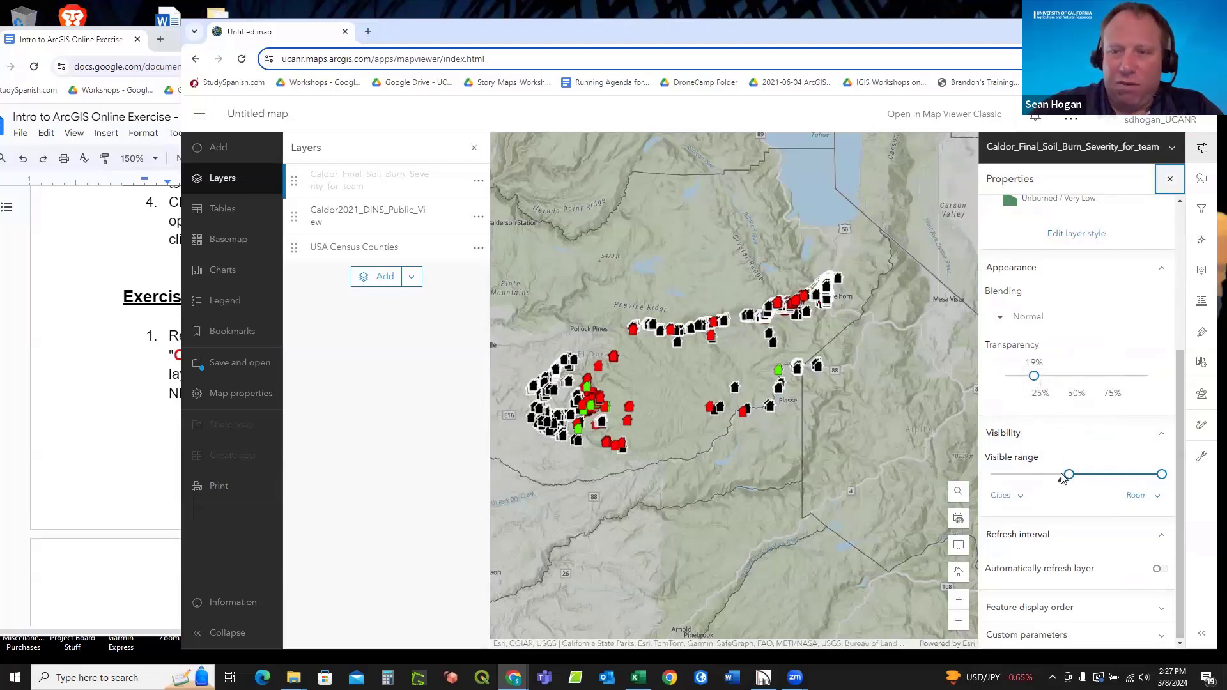
left_click_drag(1068, 474, 1009, 474)
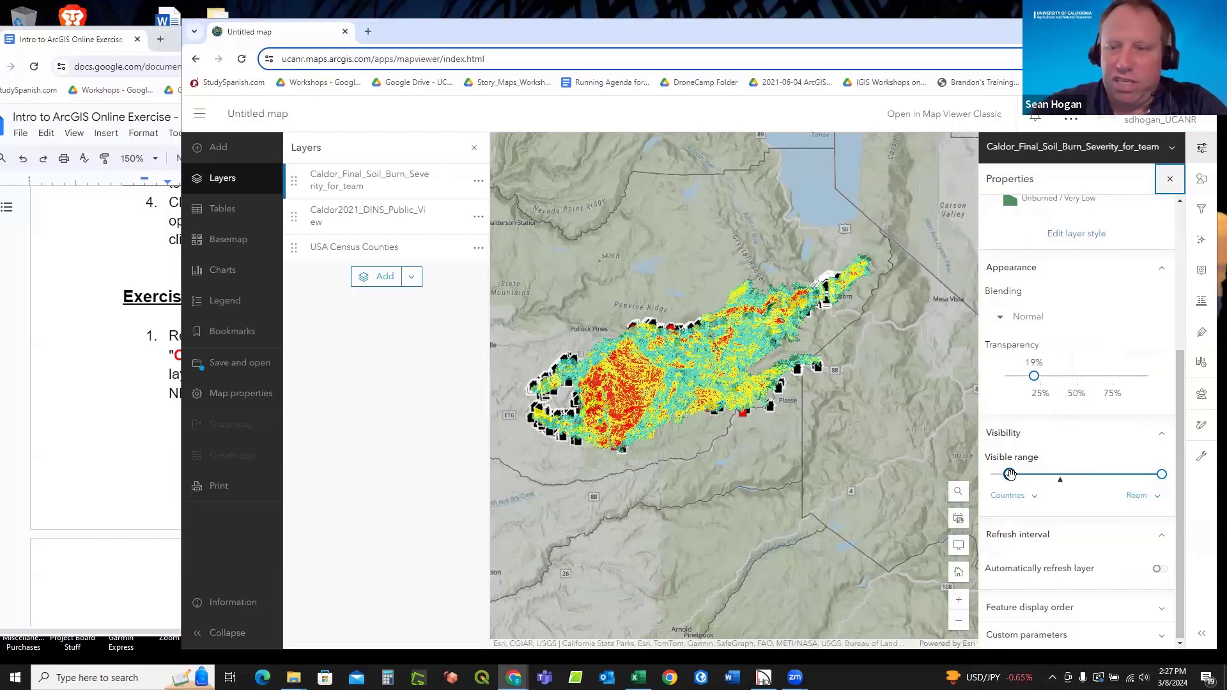
left_click_drag(1009, 474, 991, 474)
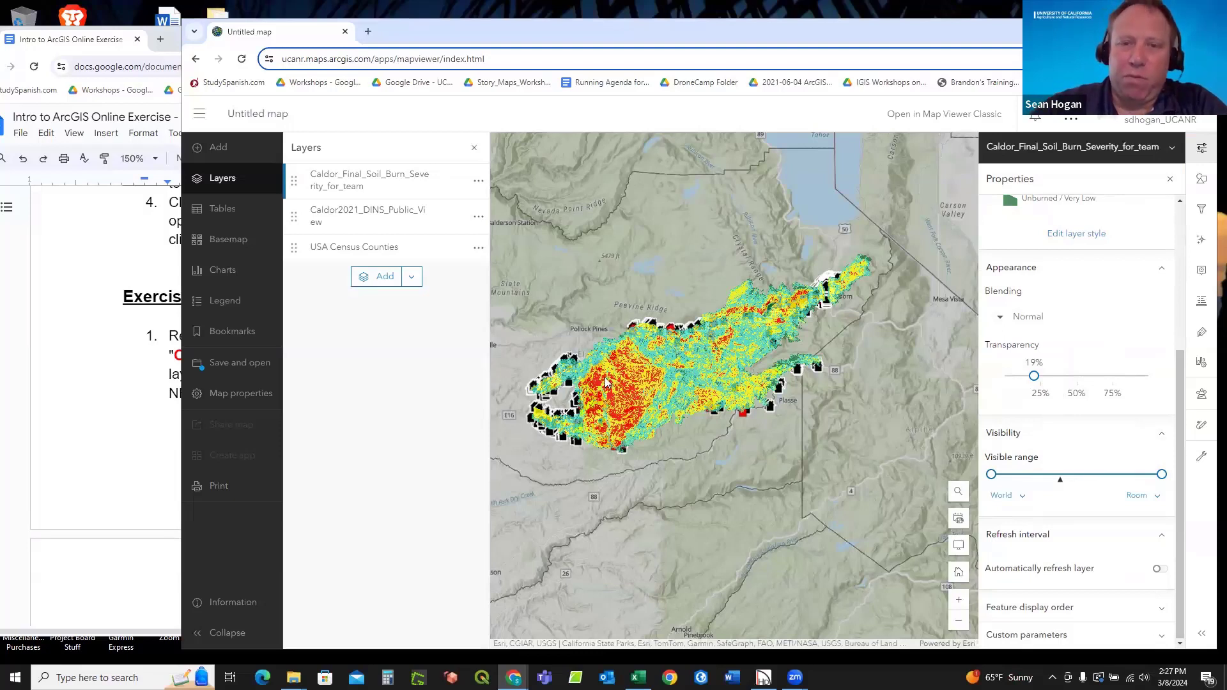
Set the zoomed-in limit of the soil burn severity layer's visible range to Building and inspect the layer closer in.
mouse_move(1160, 473)
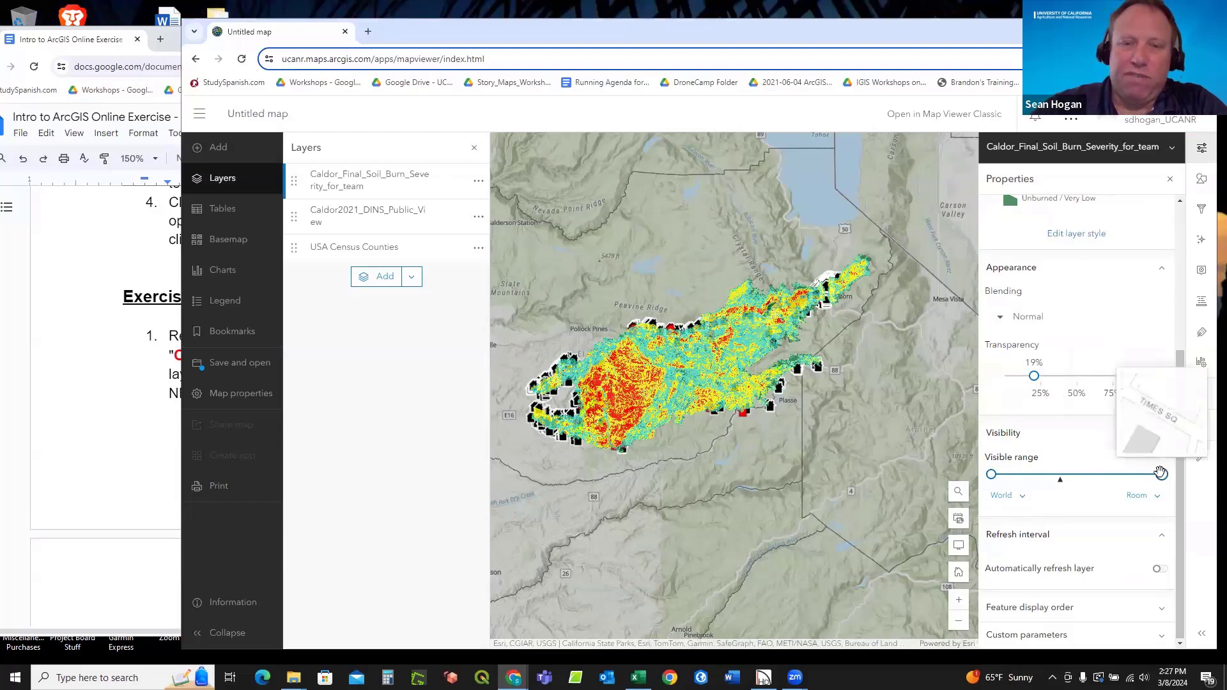
left_click_drag(1161, 474, 1129, 474)
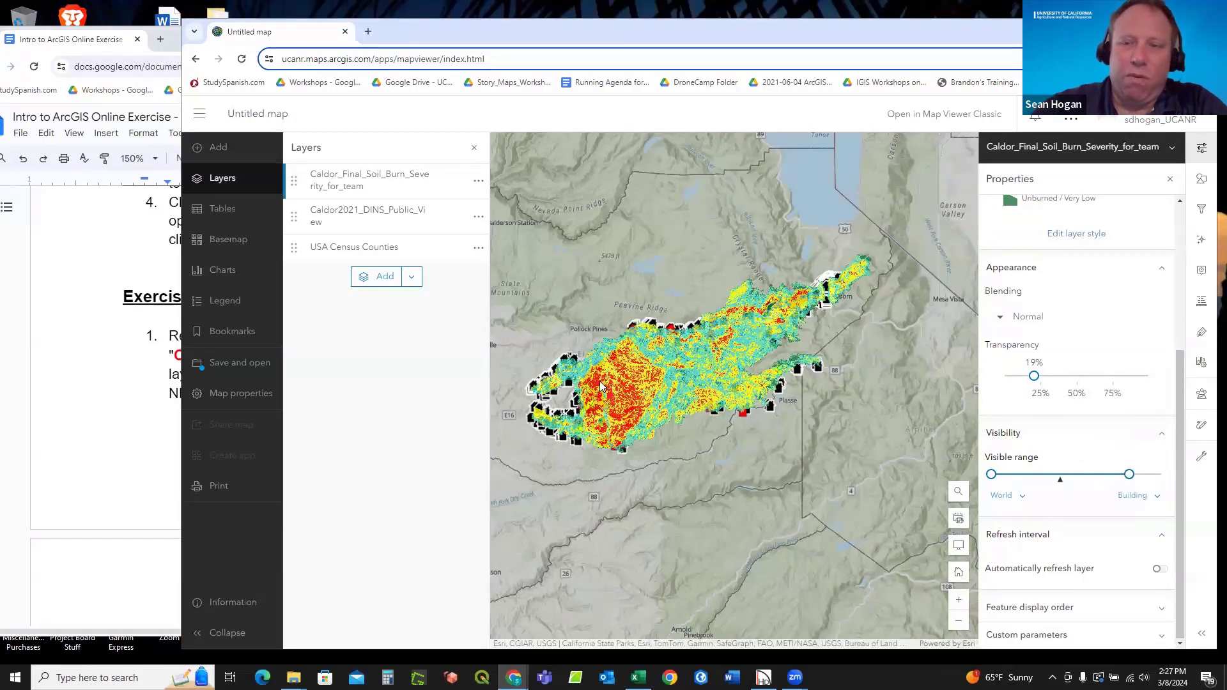
scroll(578, 404, "up", 2)
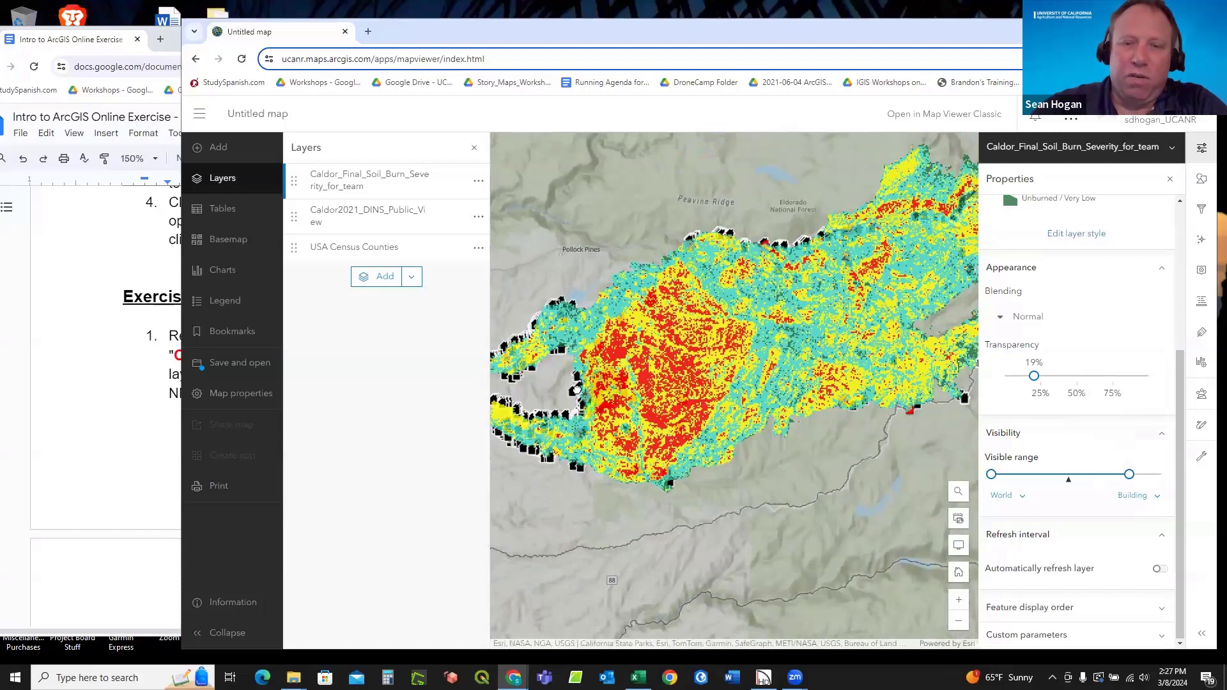
Examine at which map scales the soil burn severity layer draws, from close-up structures near Grizzly Flat Rd to the full fire extent.
scroll(593, 405, "up", 5)
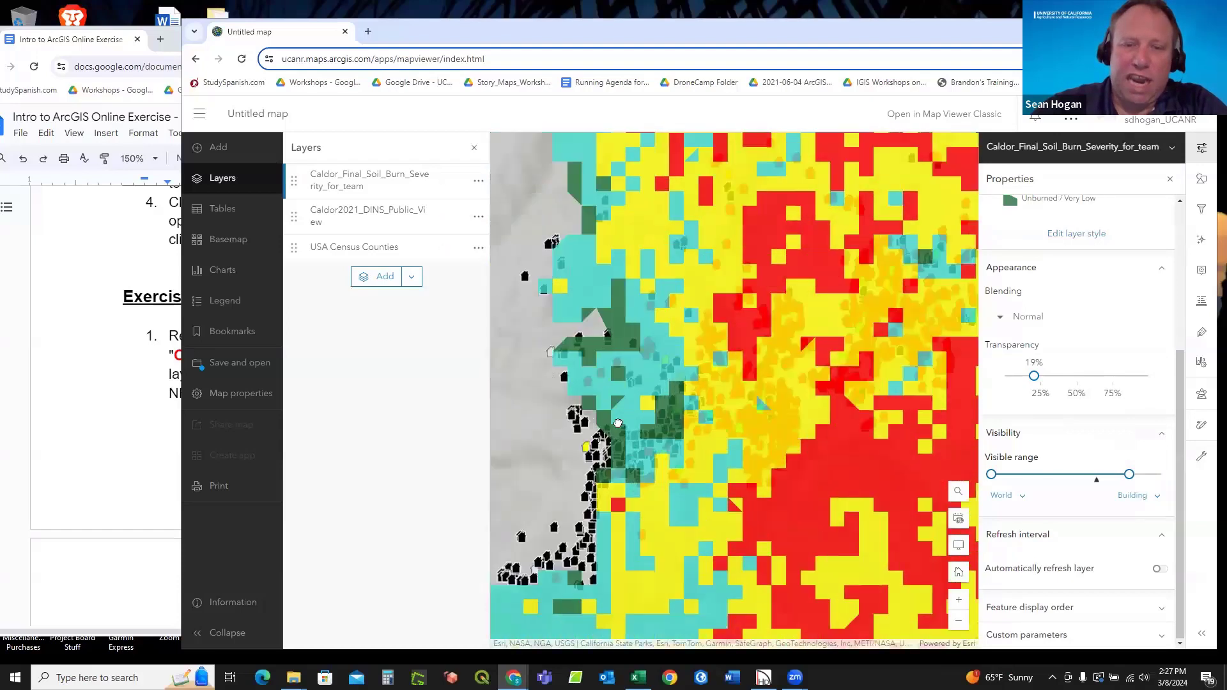
scroll(618, 422, "up", 3)
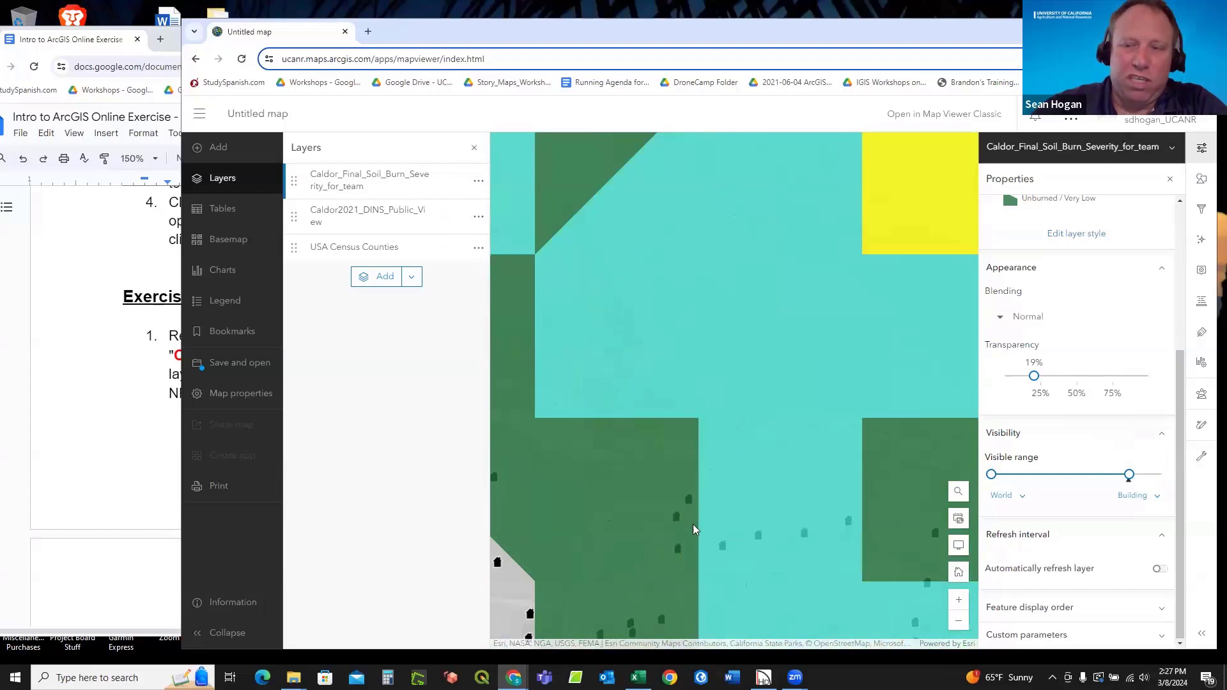
scroll(693, 524, "up", 3)
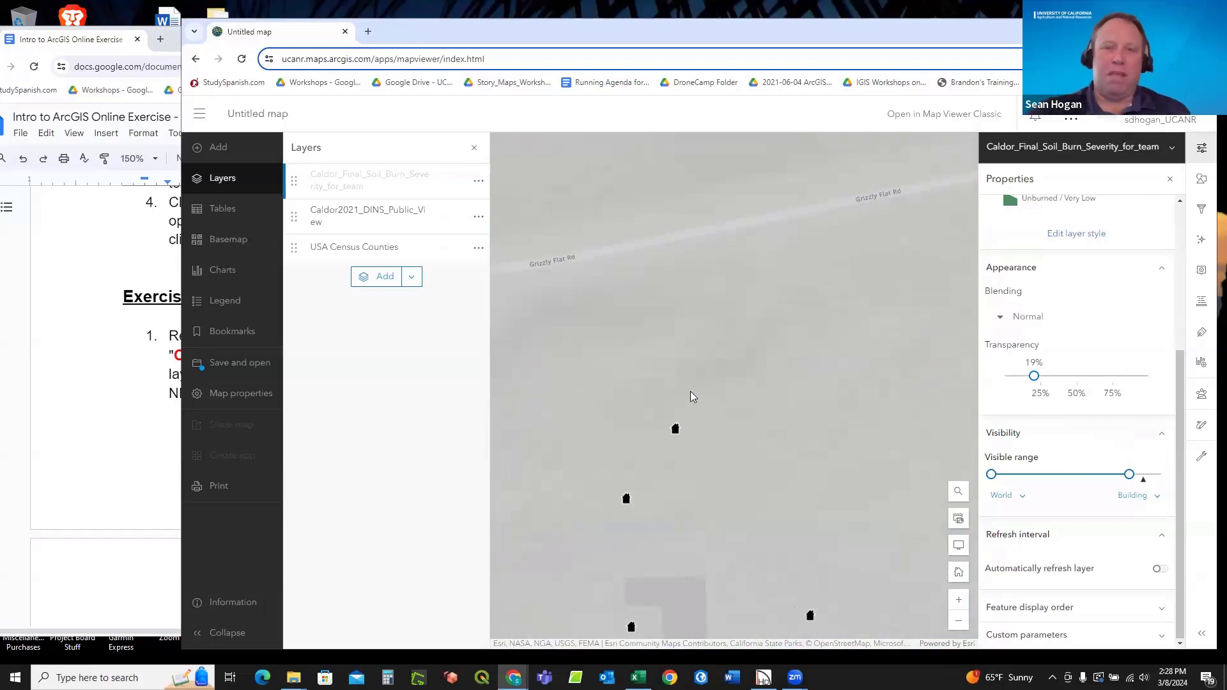
scroll(717, 383, "down", 2)
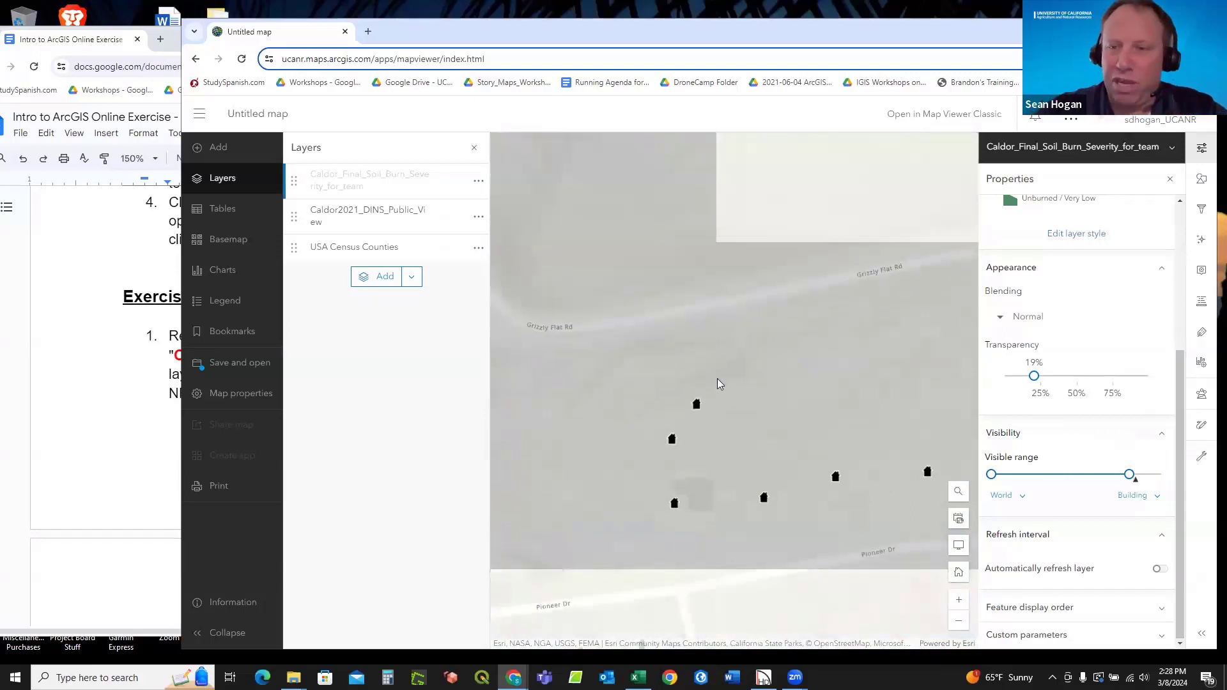
scroll(717, 379, "down", 2)
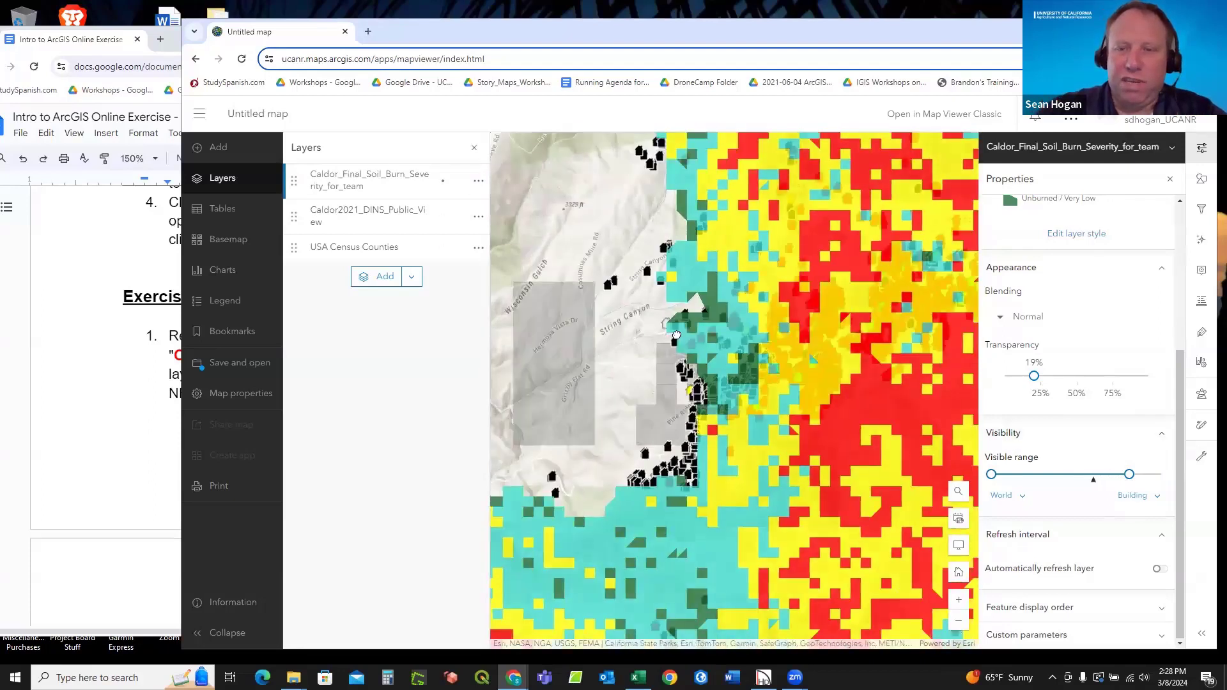
scroll(684, 334, "down", 2)
scroll(684, 334, "down", 2)
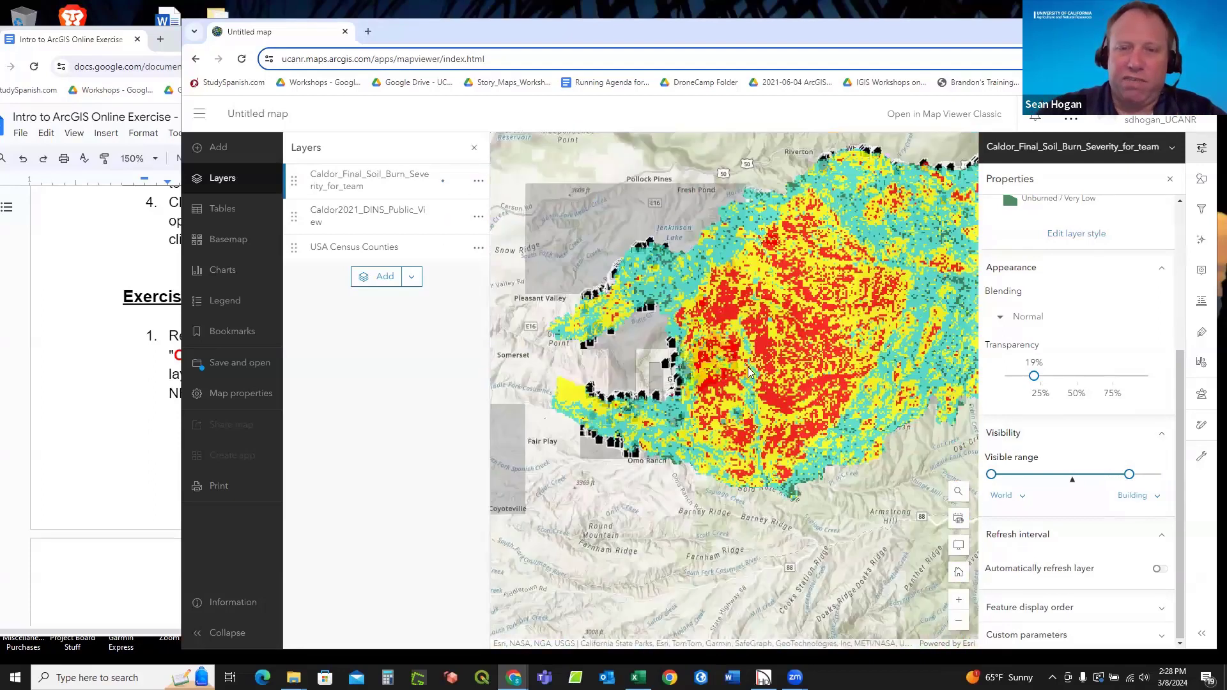
scroll(660, 428, "down", 2)
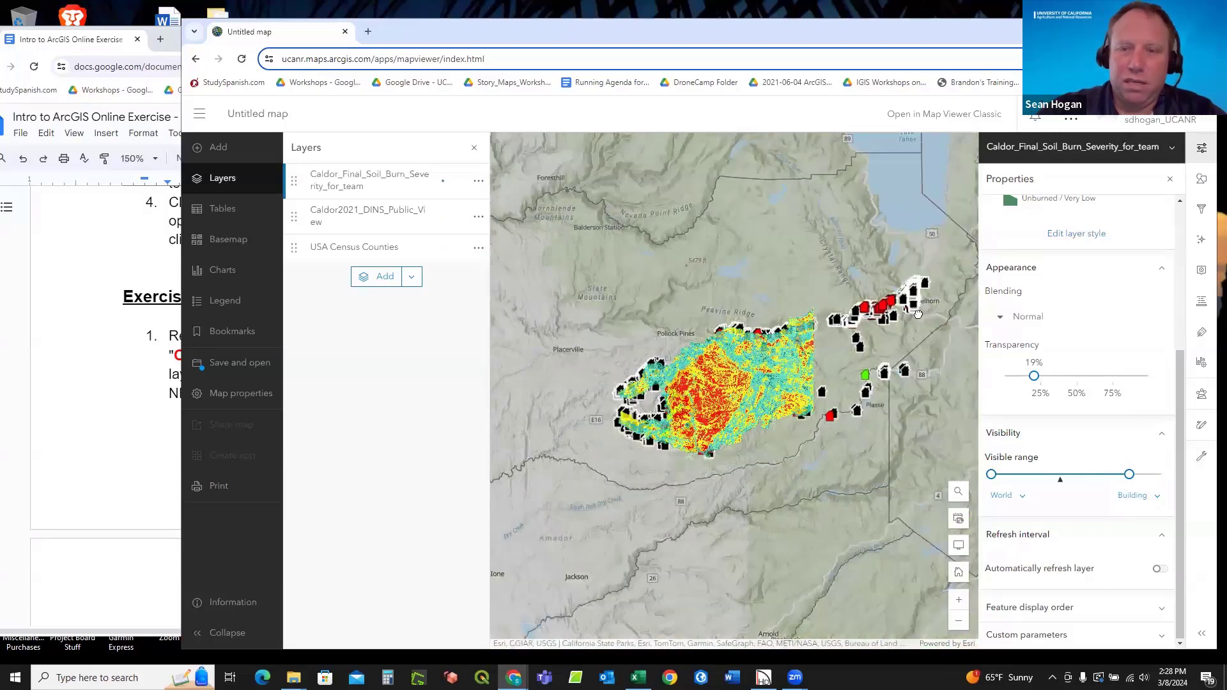
scroll(918, 314, "up", 1)
scroll(919, 315, "down", 1)
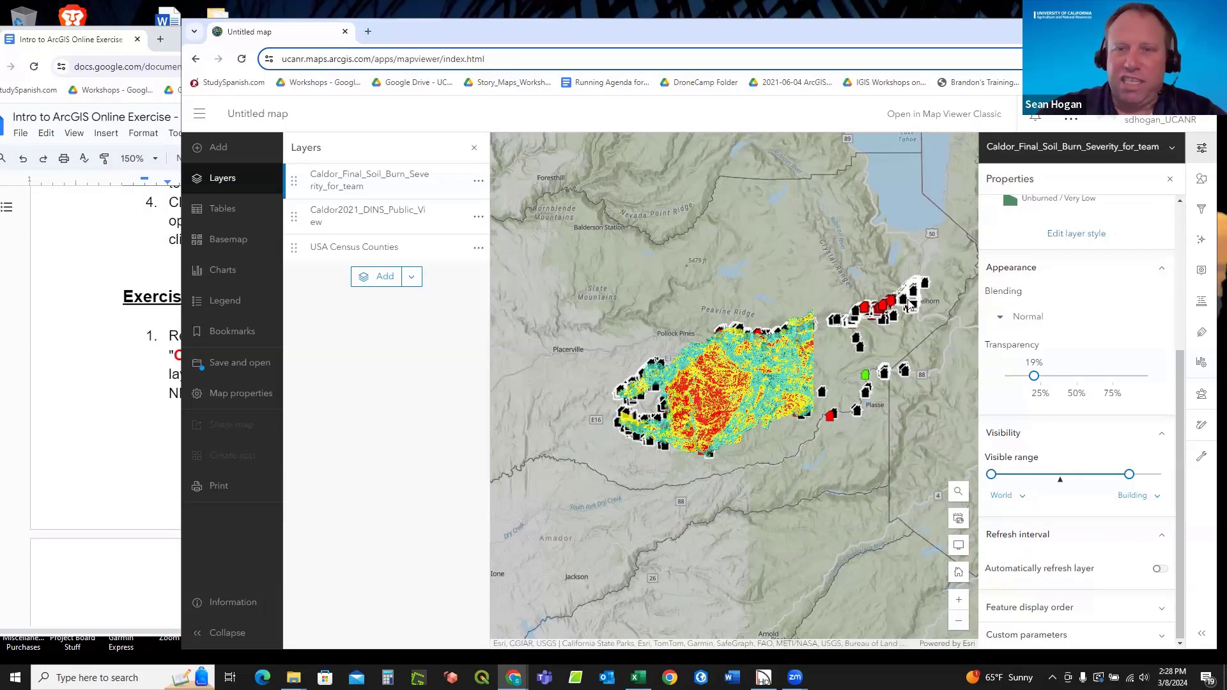
scroll(847, 354, "up", 1)
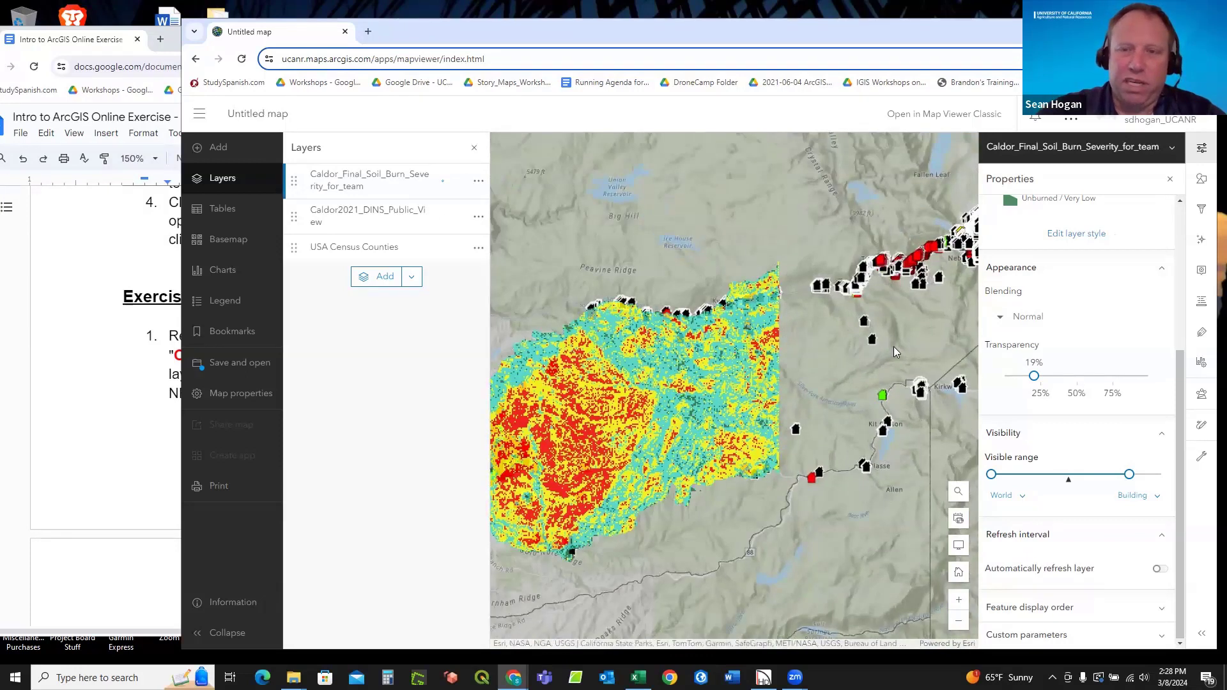
scroll(910, 333, "up", 1)
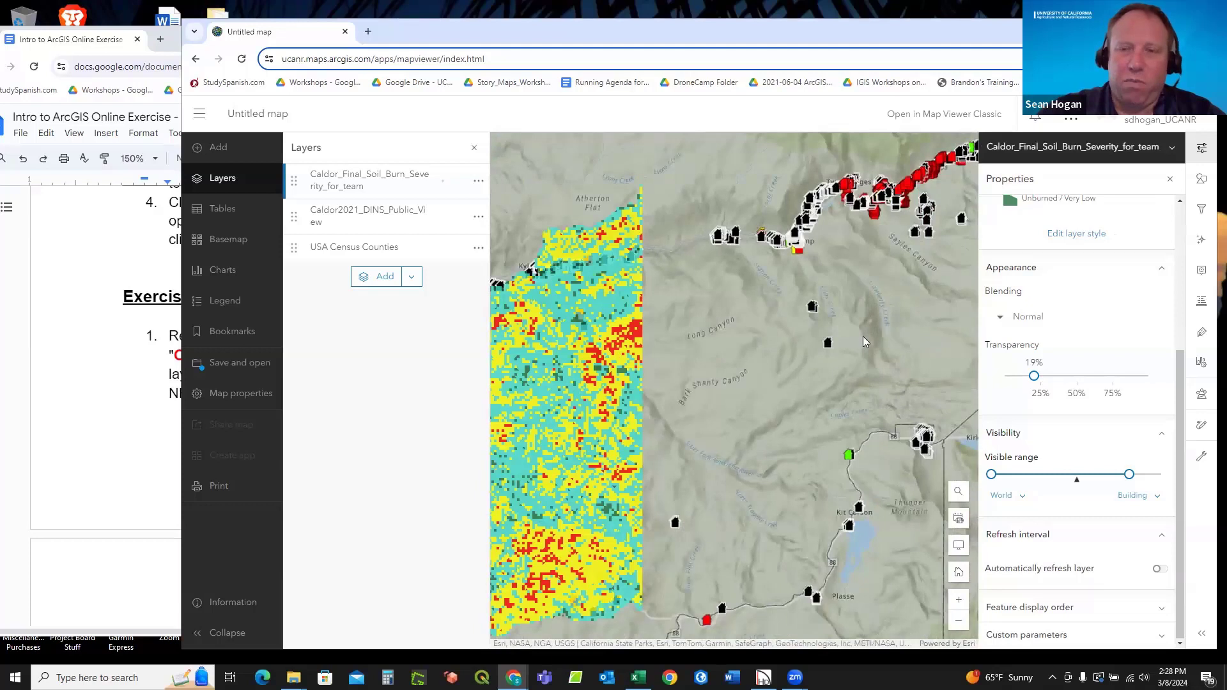
scroll(824, 335, "down", 3)
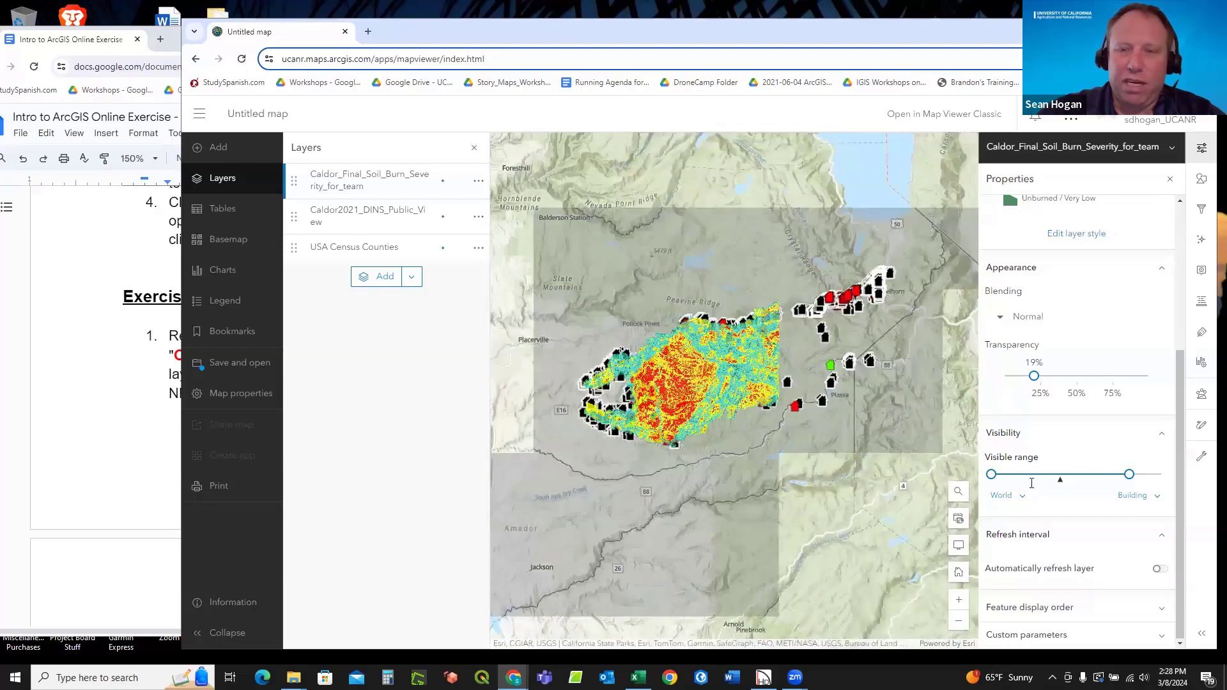
Extend the zoomed-in limit of the soil burn severity layer's visible range to Small building and toggle the layer's visibility to compare the structures beneath.
left_click_drag(1129, 474, 1143, 473)
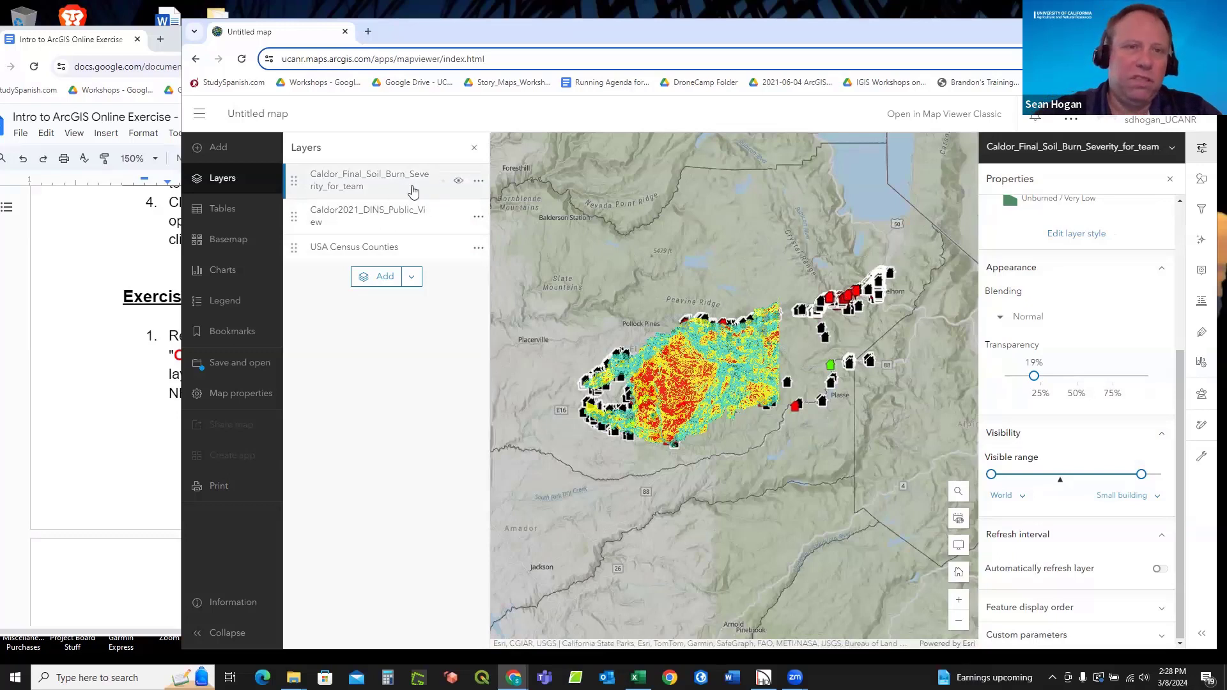
left_click(458, 181)
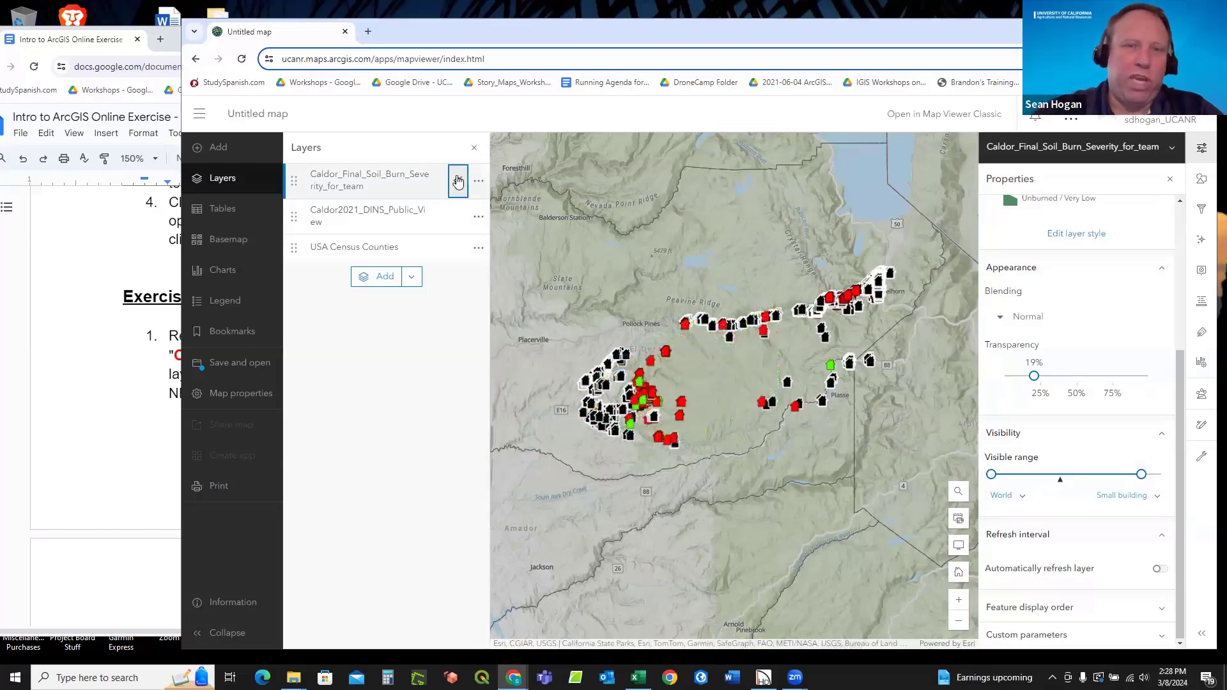
left_click(458, 181)
left_click(457, 180)
left_click(457, 181)
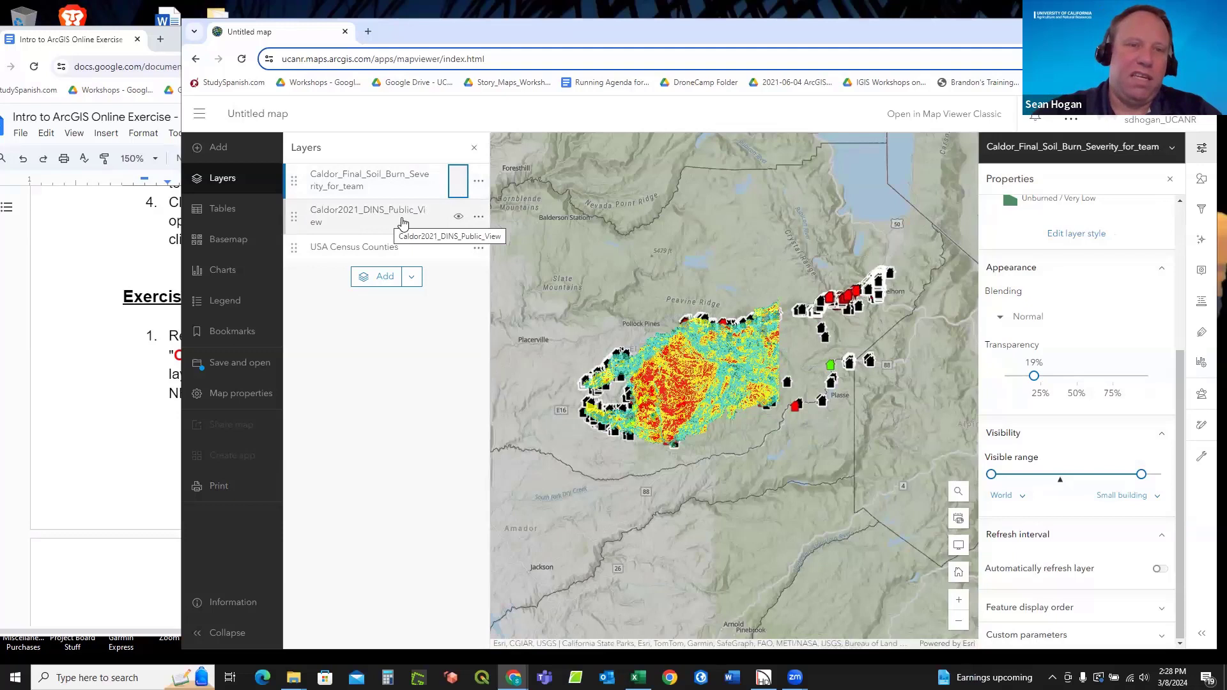
Move the Caldor2021_DINS_Public_View layer above Caldor_Final_Soil_Burn_Severity_for_team in the layer order and check the map.
left_click(294, 217)
left_click_drag(294, 217, 296, 178)
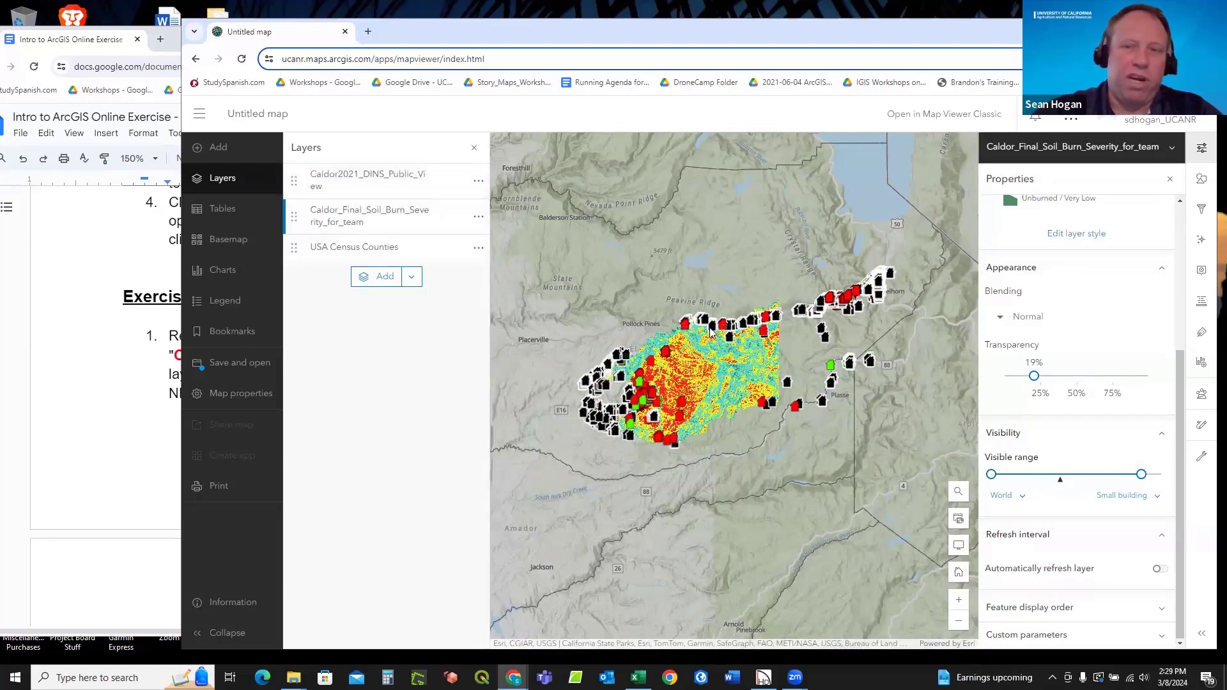
scroll(775, 330, "down", 2)
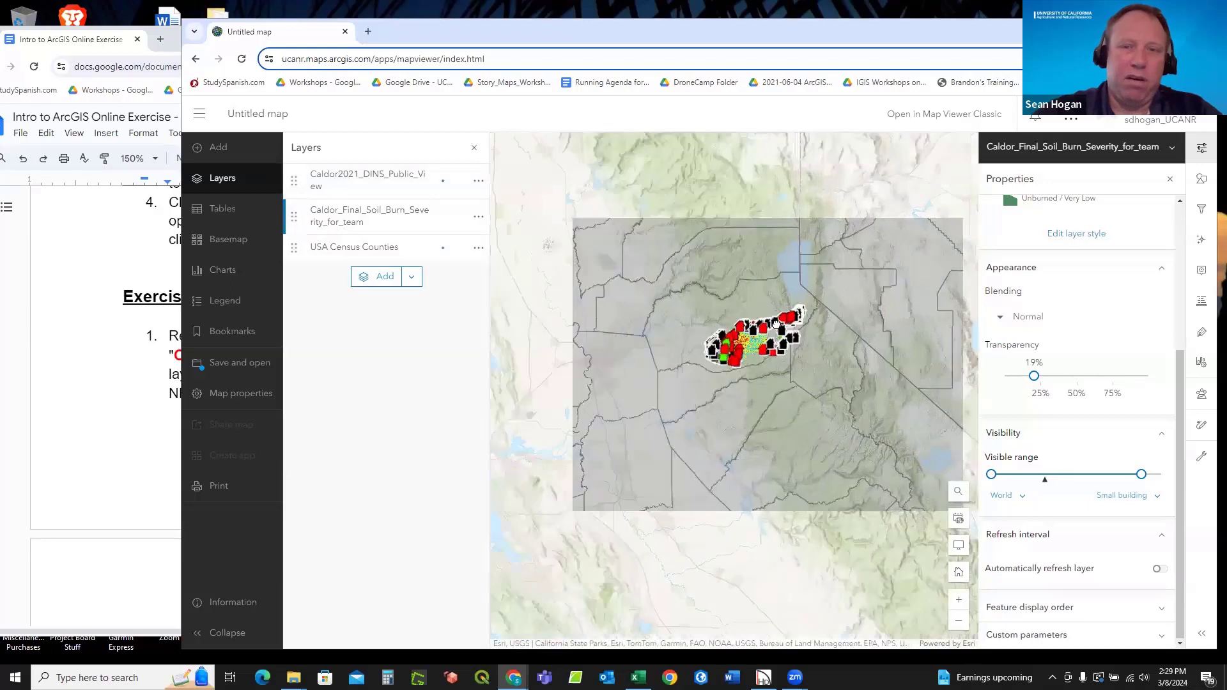
scroll(716, 315, "up", 3)
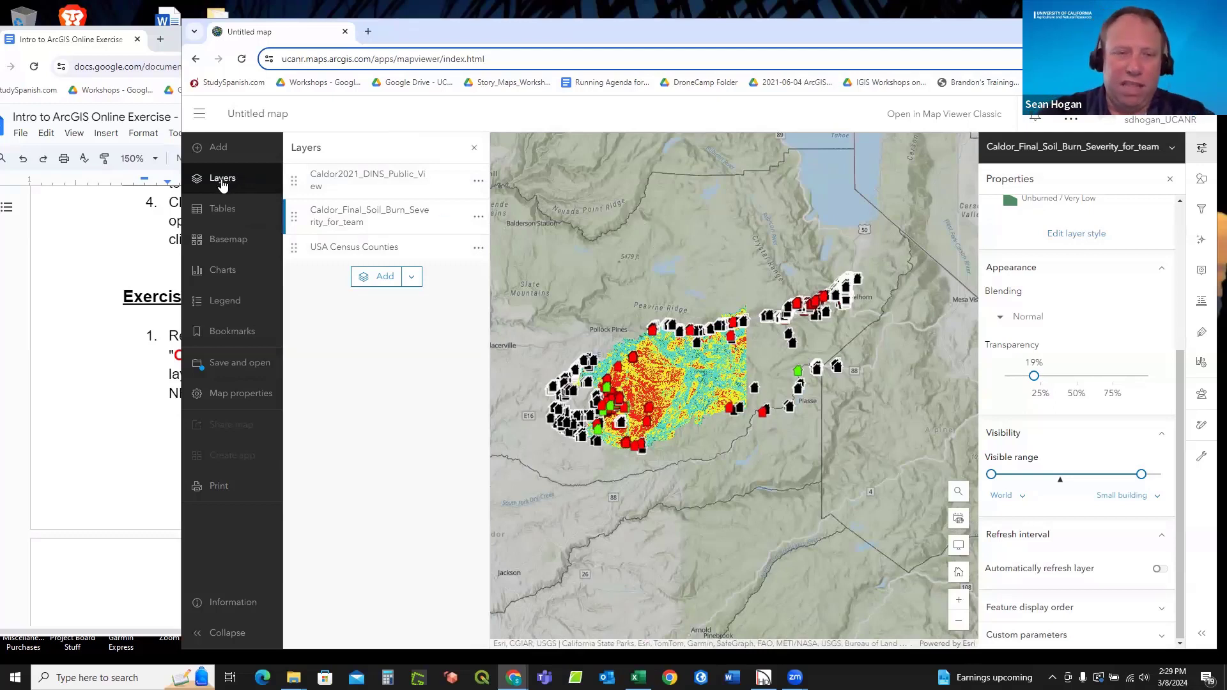
Start saving the map as a new item and assign it the existing tag junk.
left_click(235, 370)
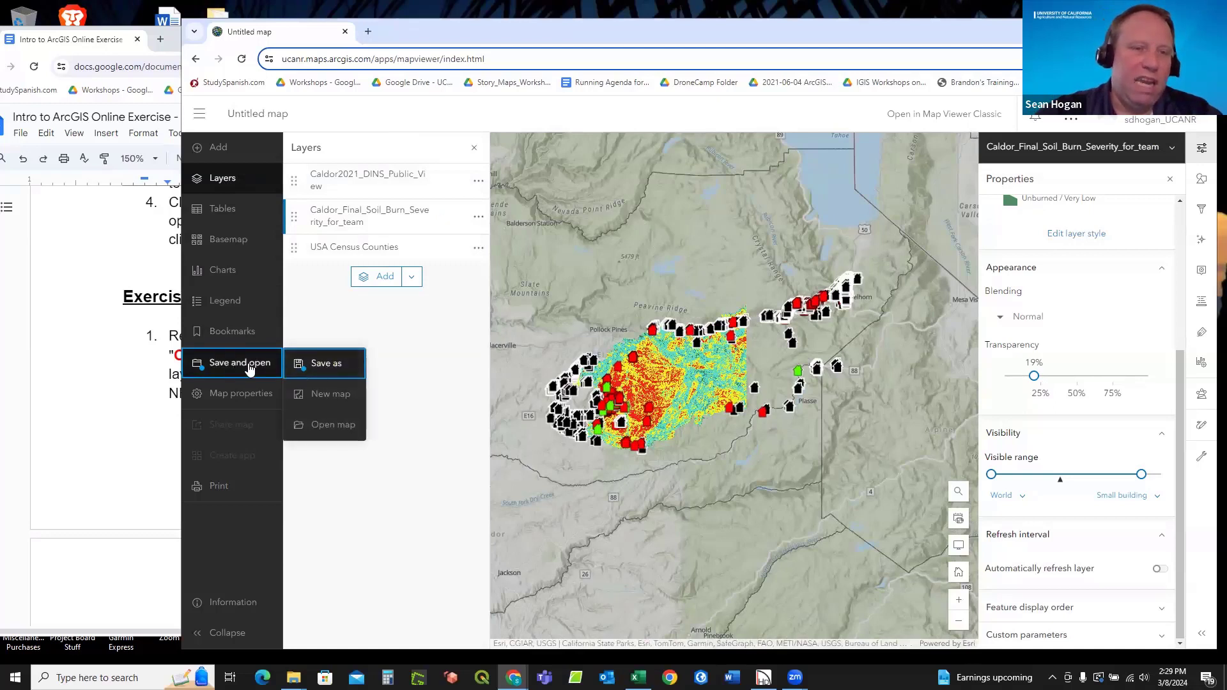
left_click(323, 371)
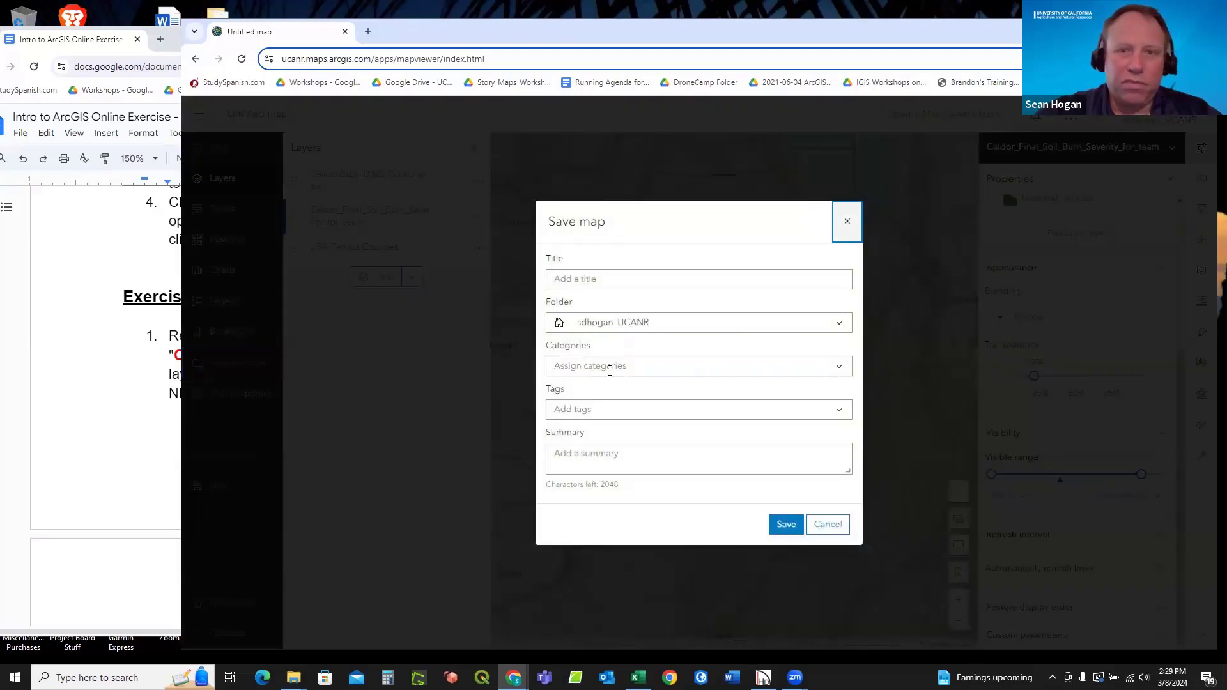
left_click(583, 409)
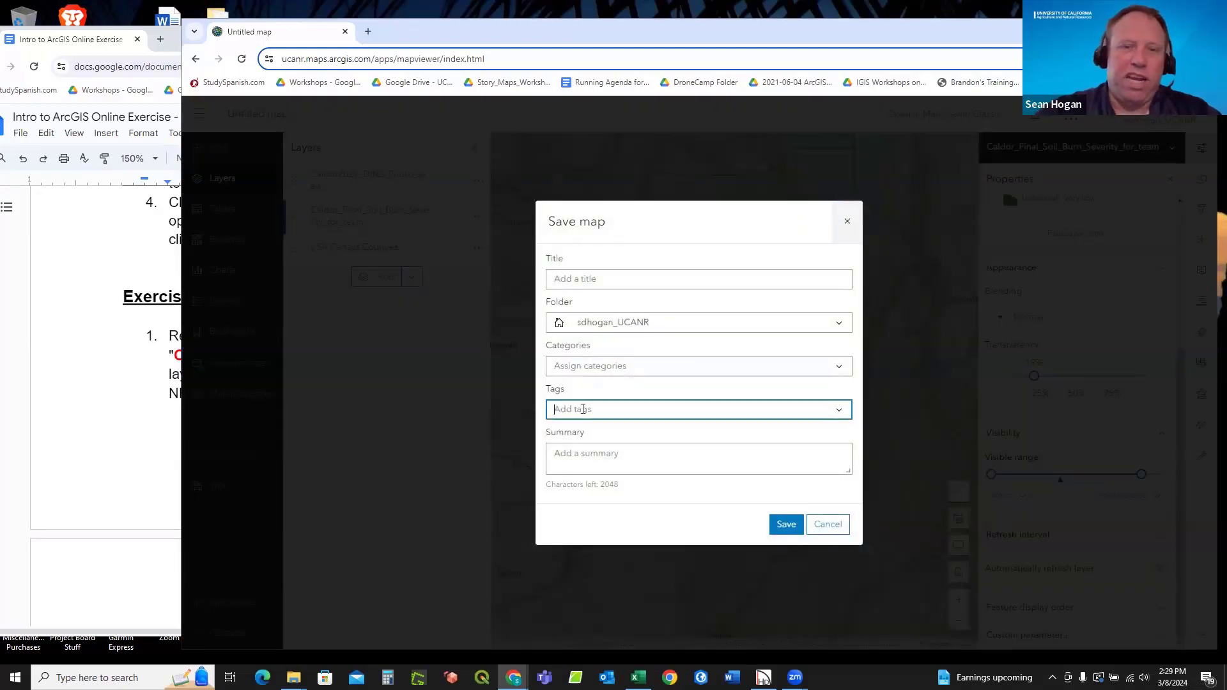
type("Junk")
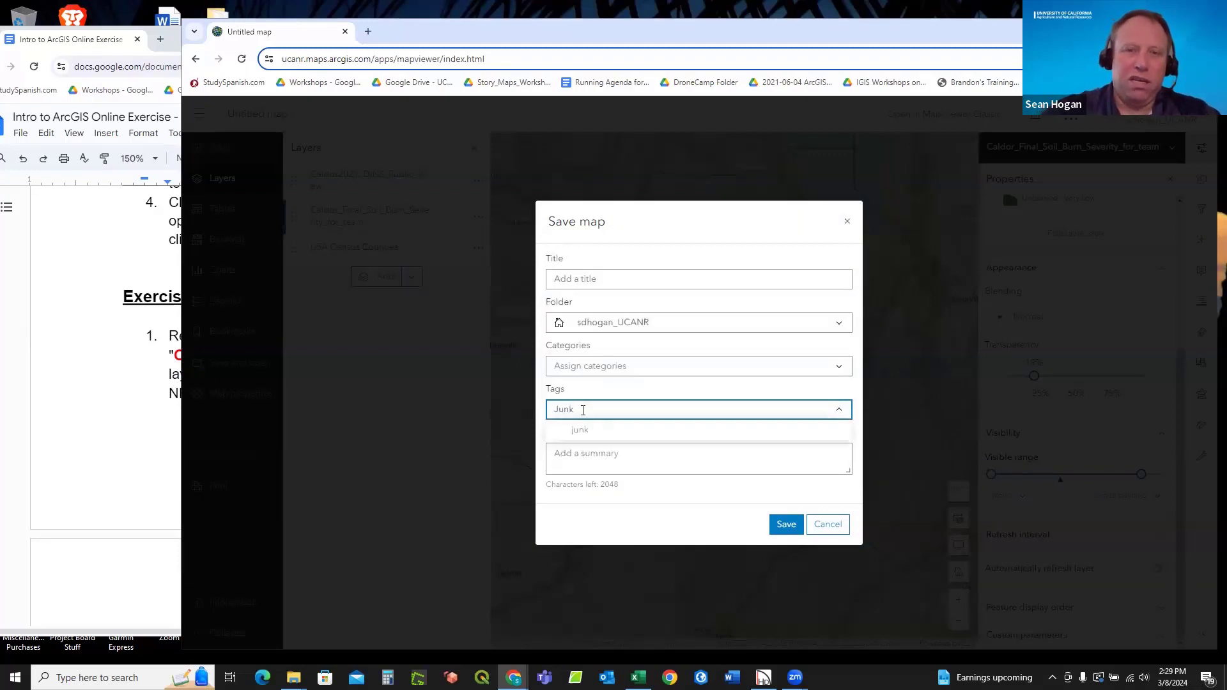
left_click(579, 428)
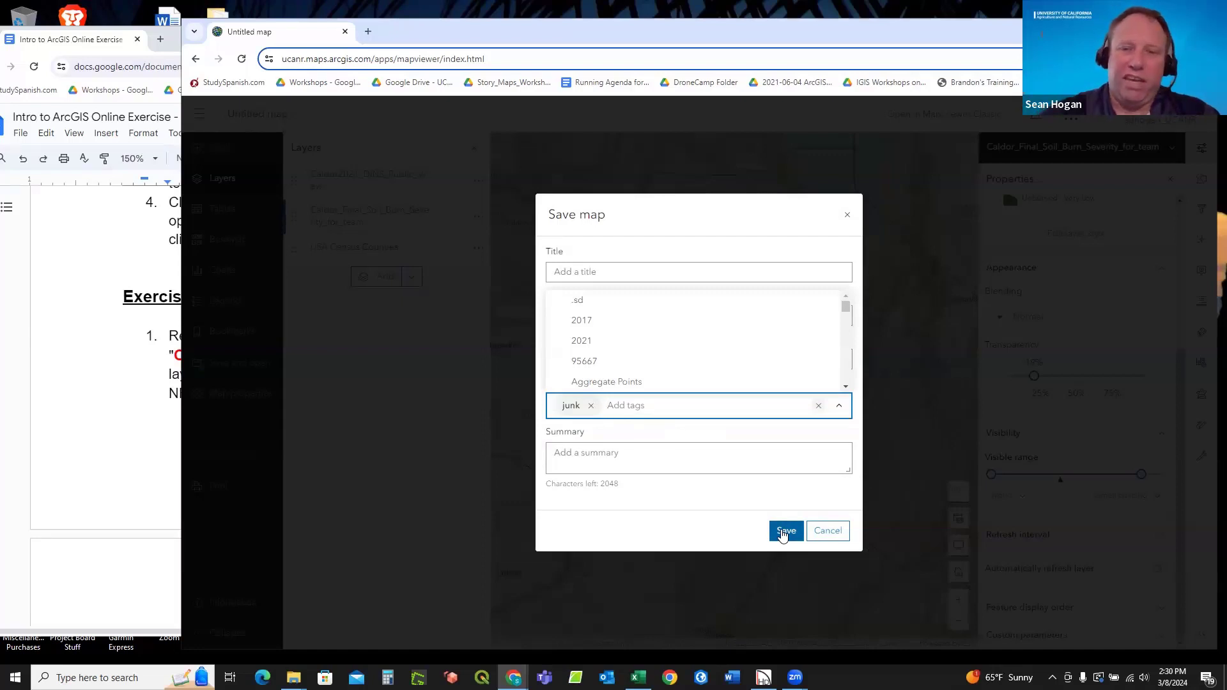
Try to save the map without a title, and enter the title AGOL_Practice_4.
left_click(784, 532)
left_click(578, 265)
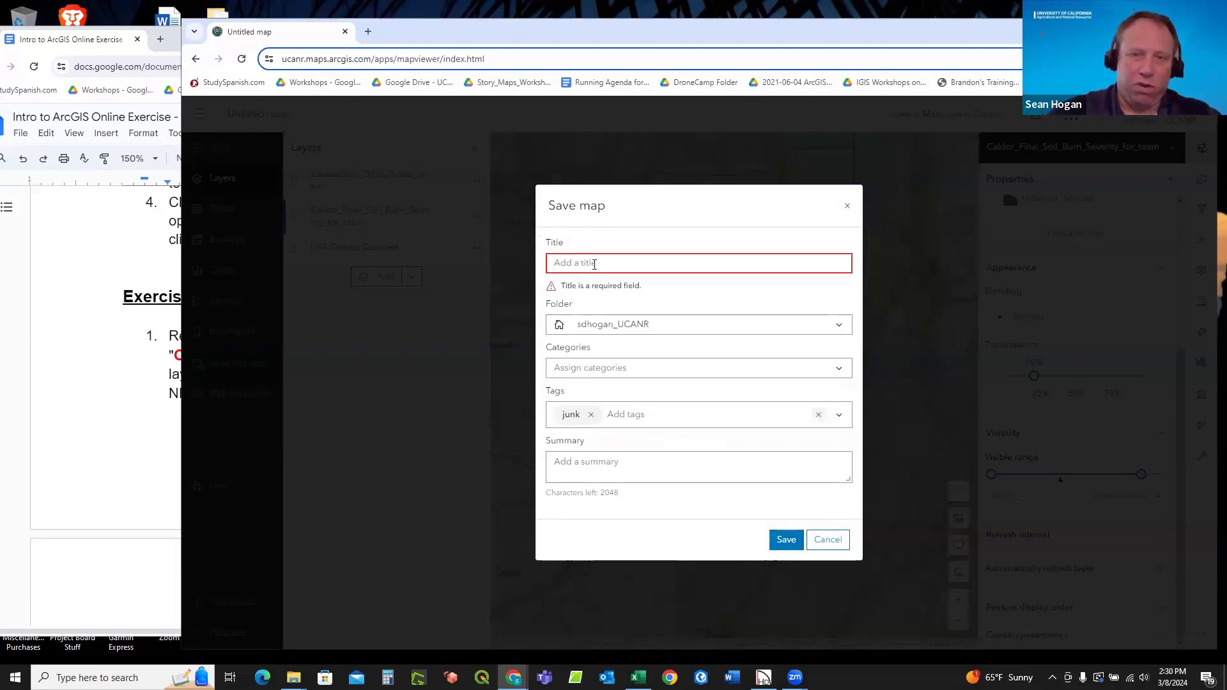
type("AGO")
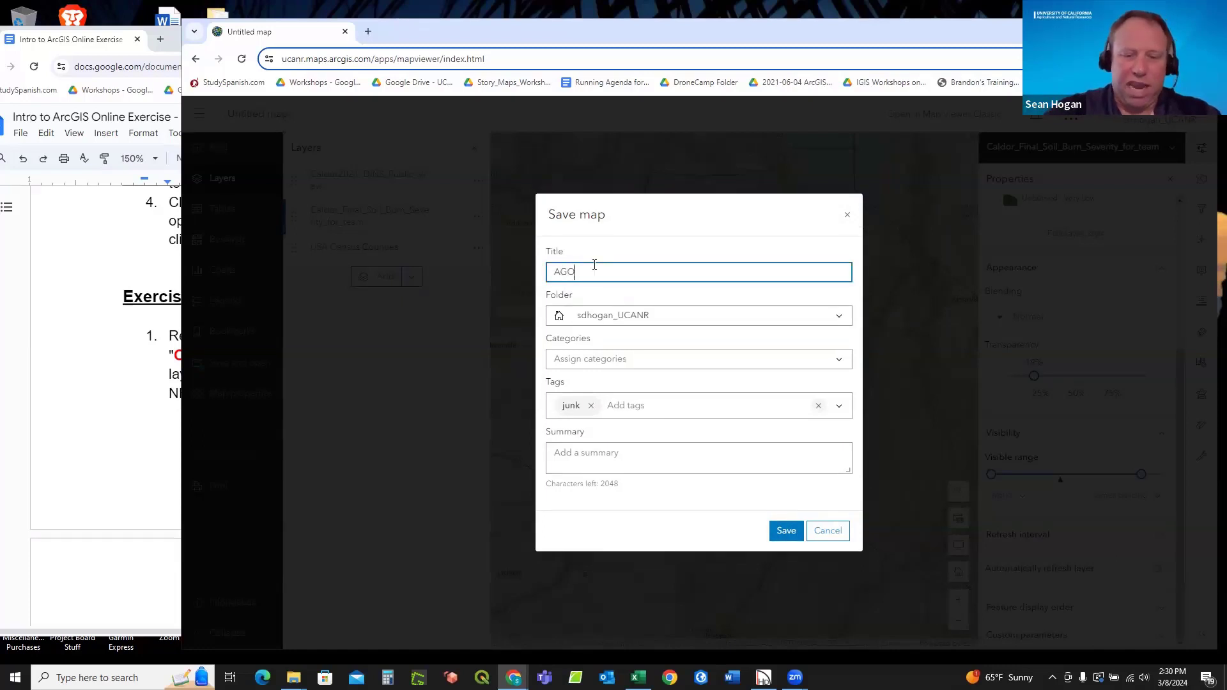
type("L_")
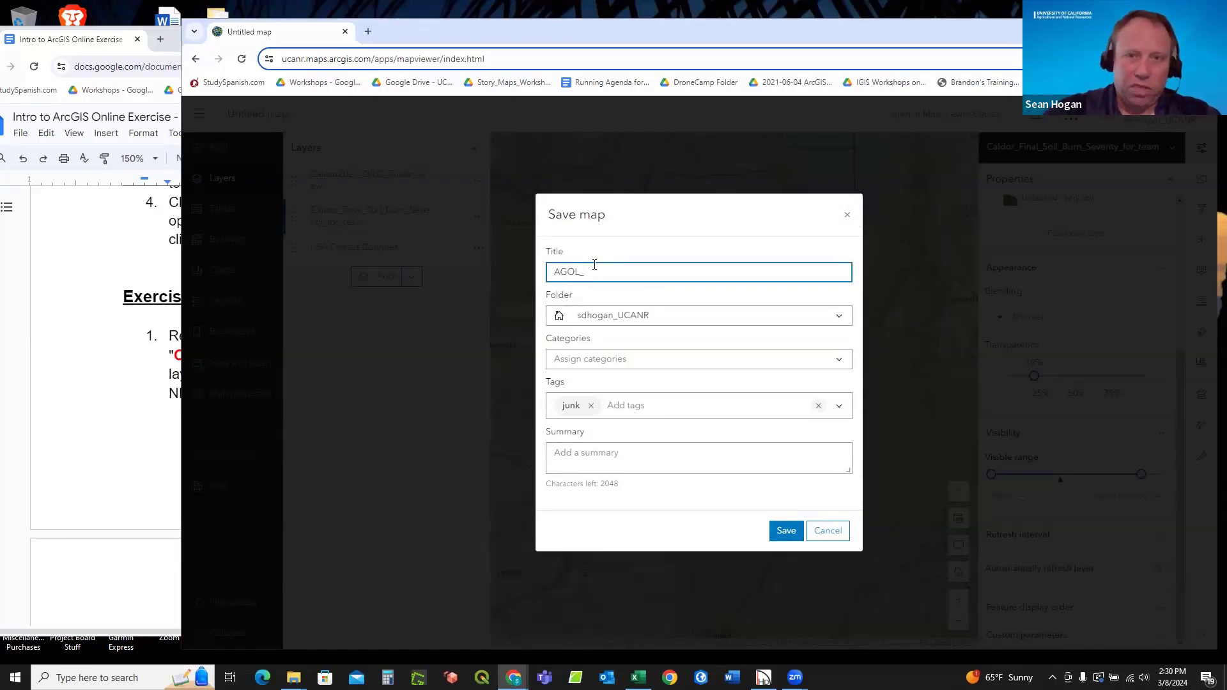
type("Practic")
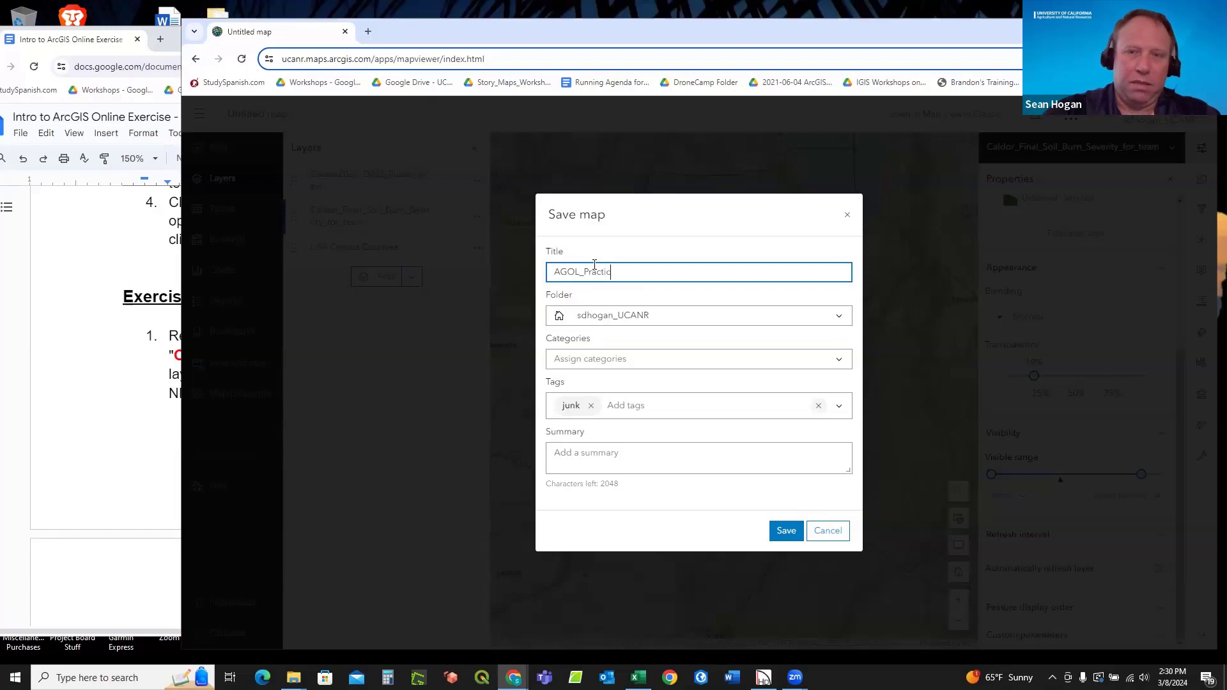
type("e_4")
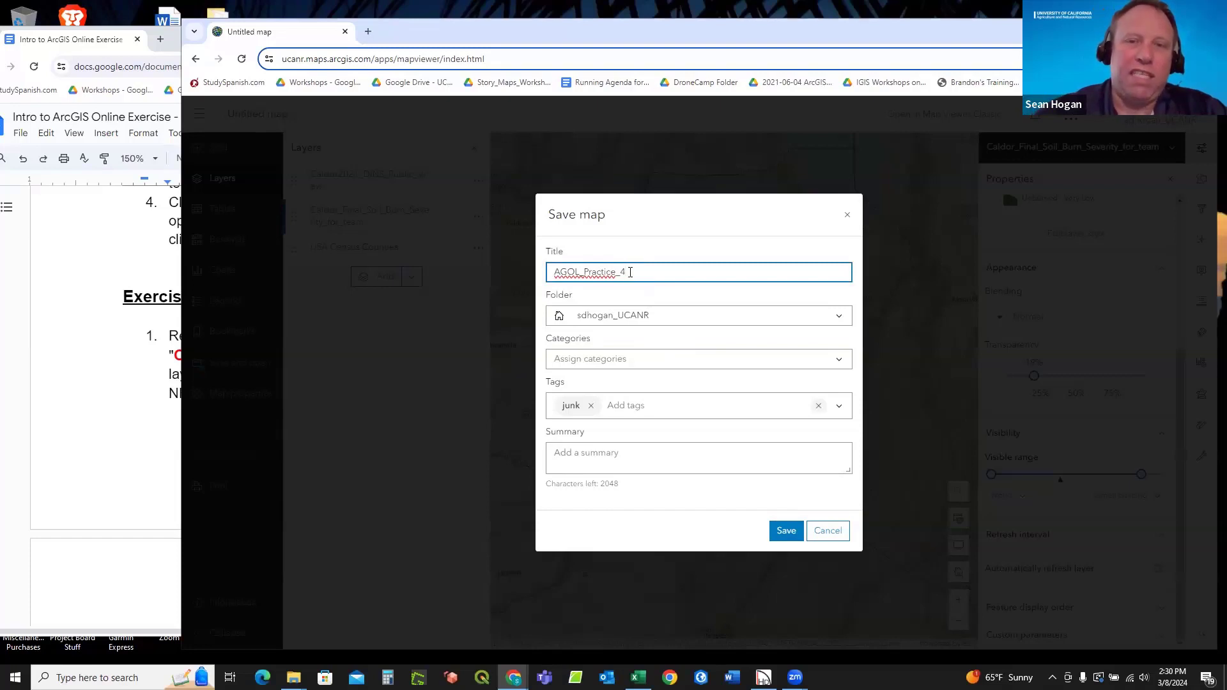
Replace the underscores in the map title with spaces so it reads AGOL Practice 4, and save the map.
left_click_drag(630, 272, 581, 270)
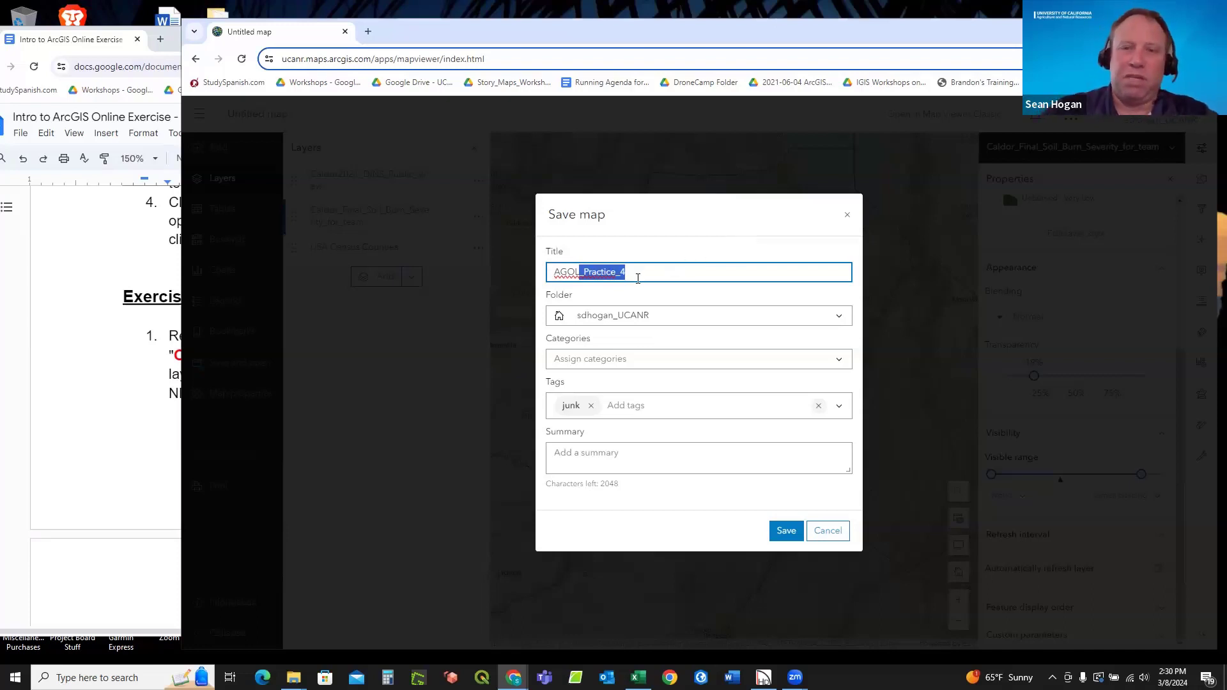
left_click(632, 276)
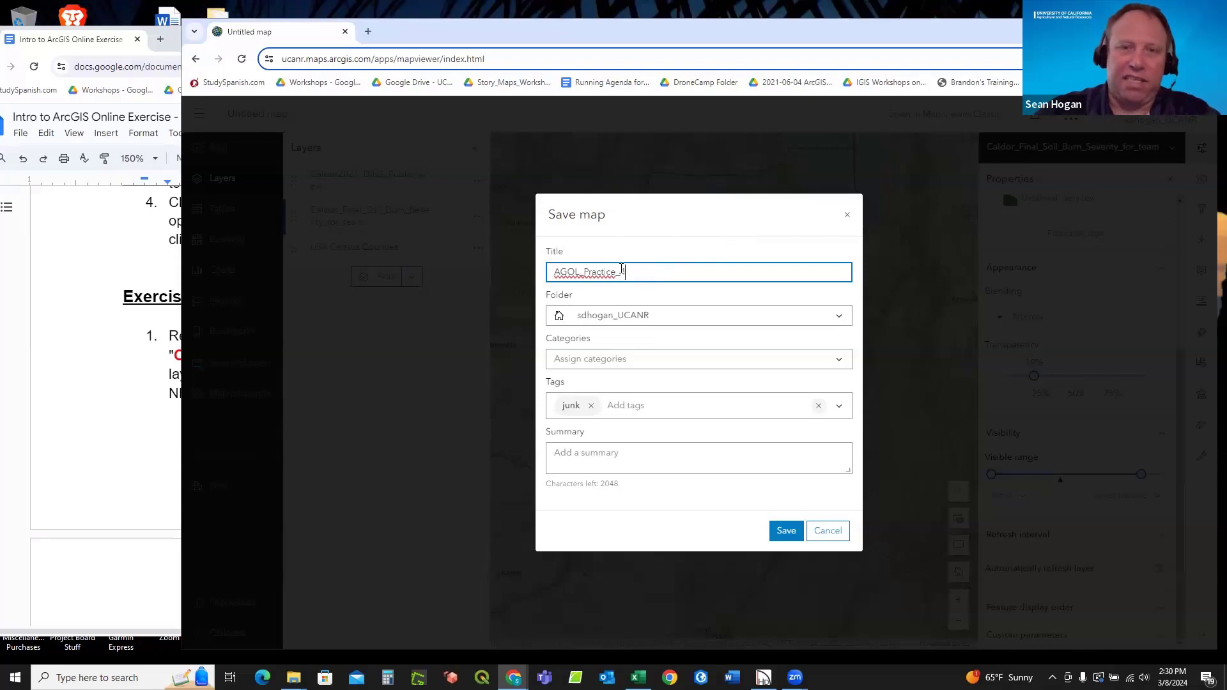
left_click_drag(620, 274, 615, 276)
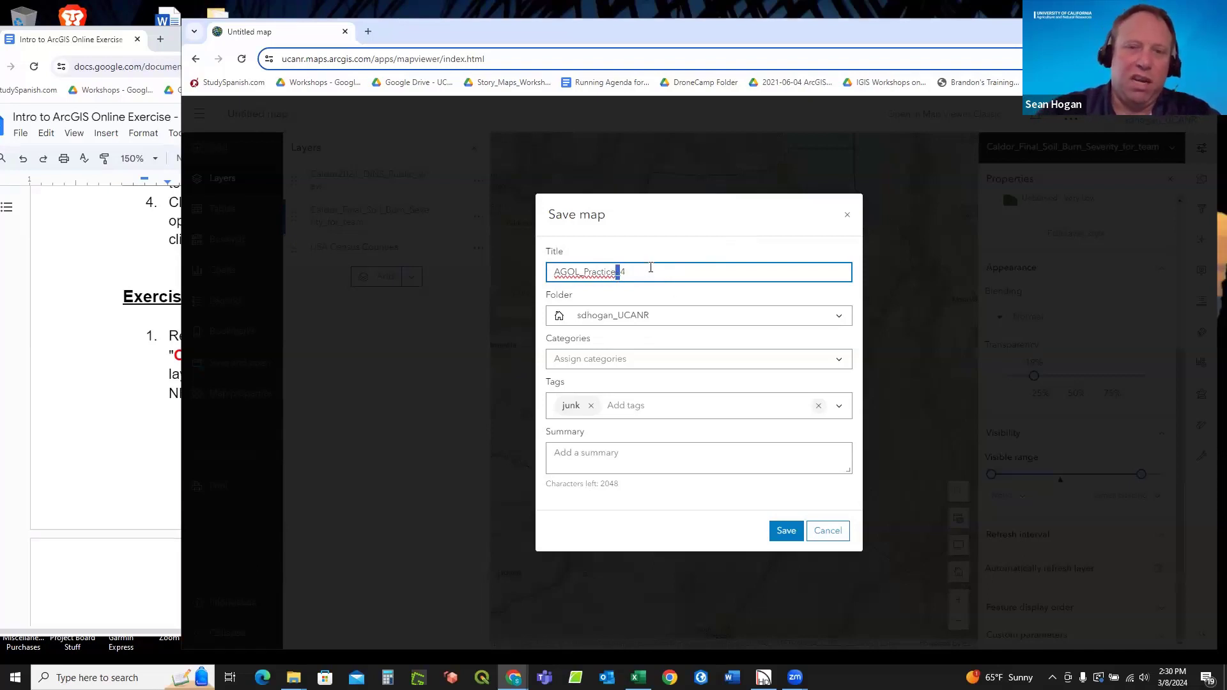
left_click_drag(583, 272, 579, 272)
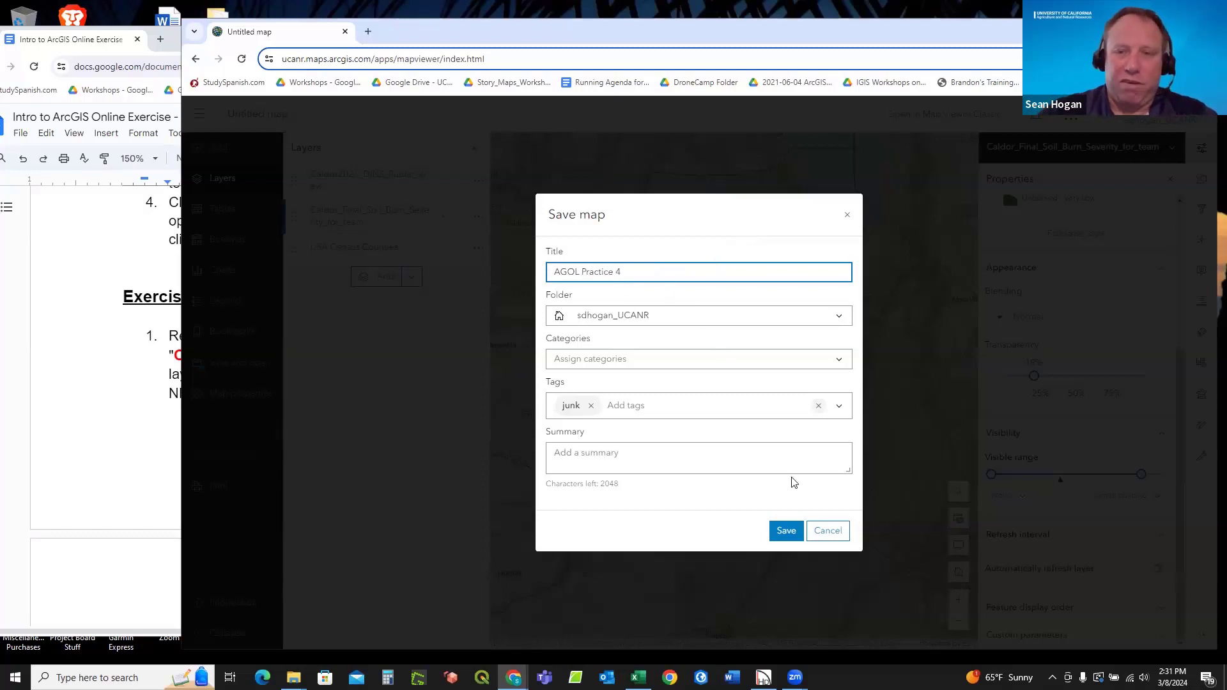
left_click(785, 531)
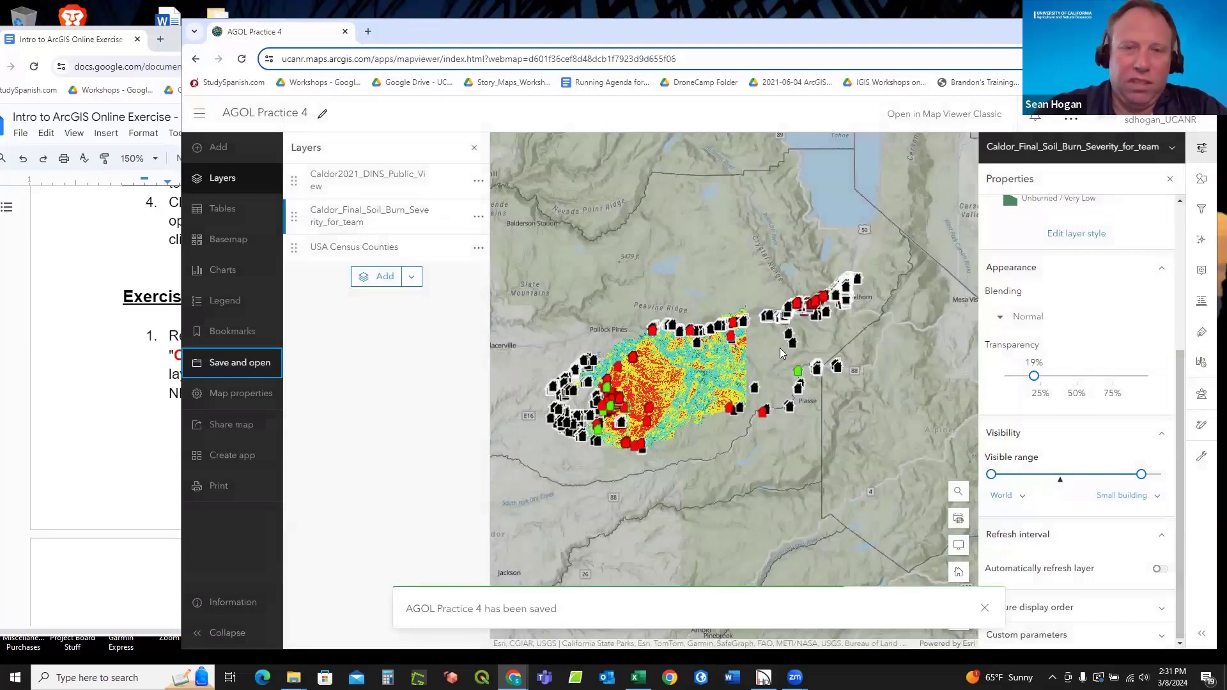
Reload the saved map and return to the exercise document to read the part 3 instructions for the soil burn severity layer.
left_click(242, 61)
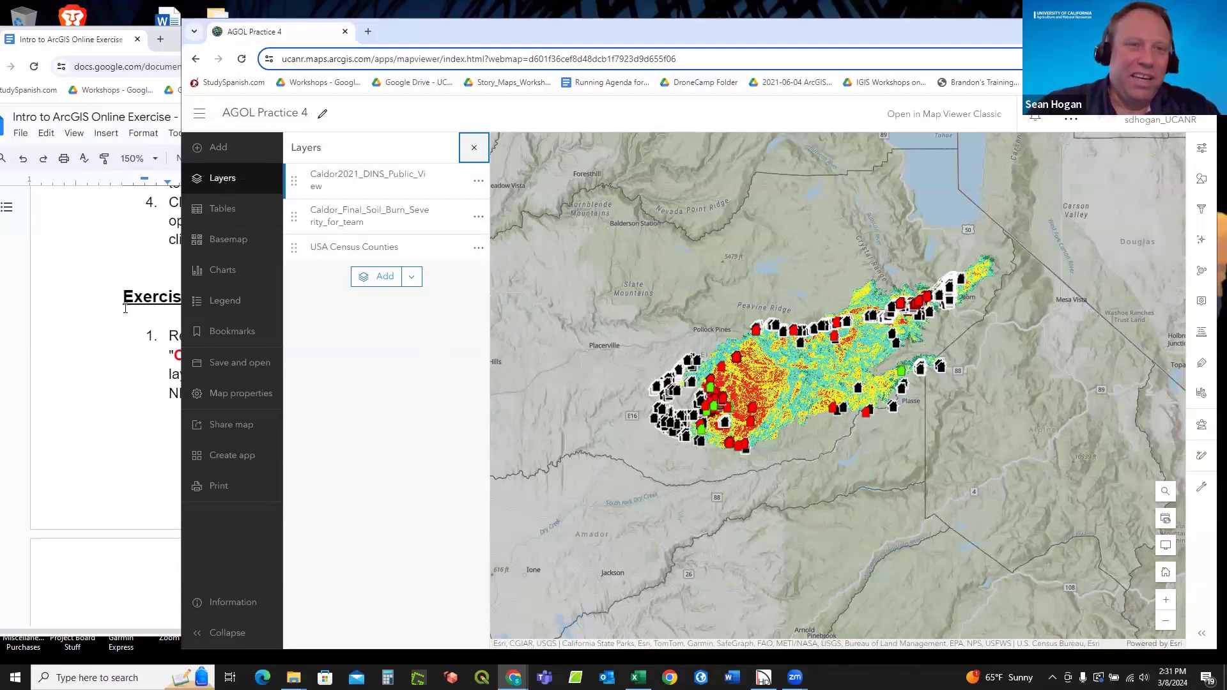
left_click(154, 316)
scroll(281, 367, "down", 4)
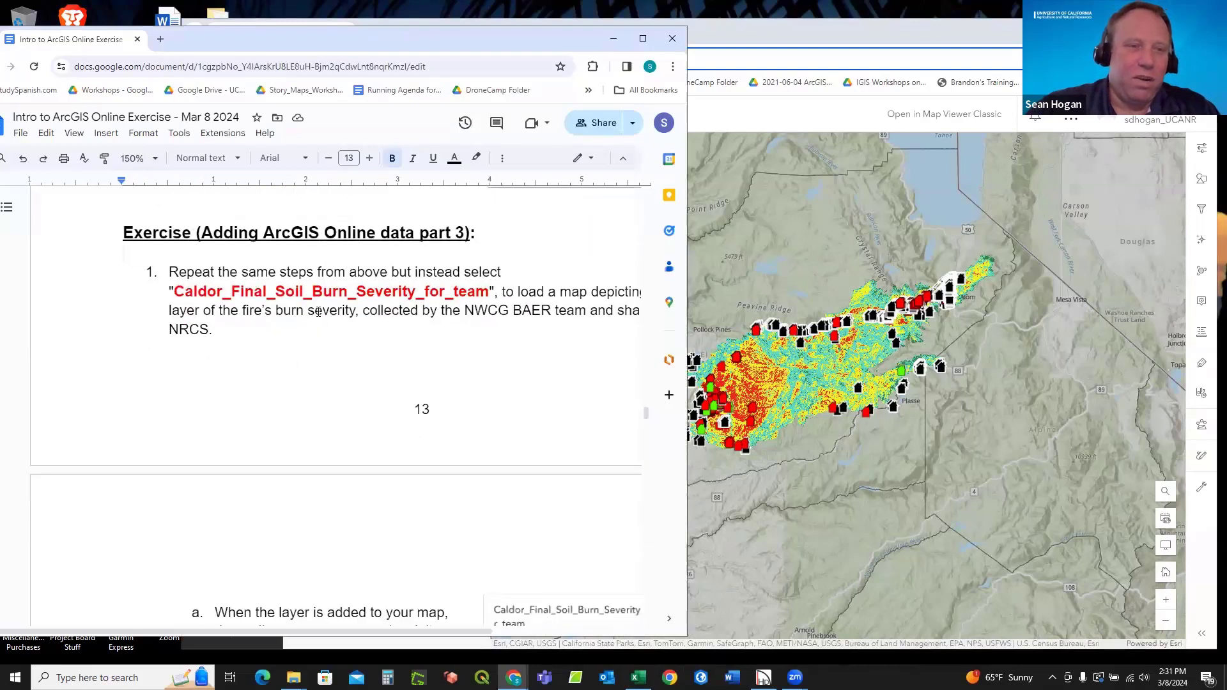
scroll(318, 312, "down", 8)
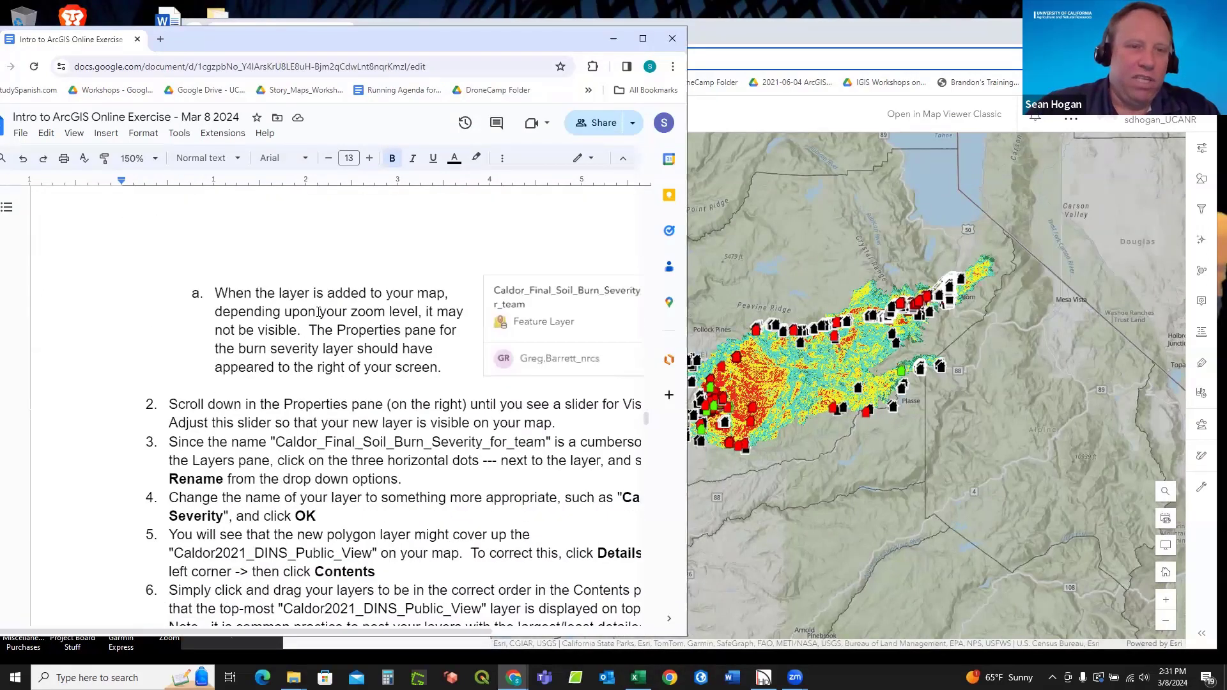
Copy the suggested layer name Caldor Fire Severity from instruction 4 of the exercise document, widening its window, and switch back to Map Viewer.
scroll(323, 304, "up", 2)
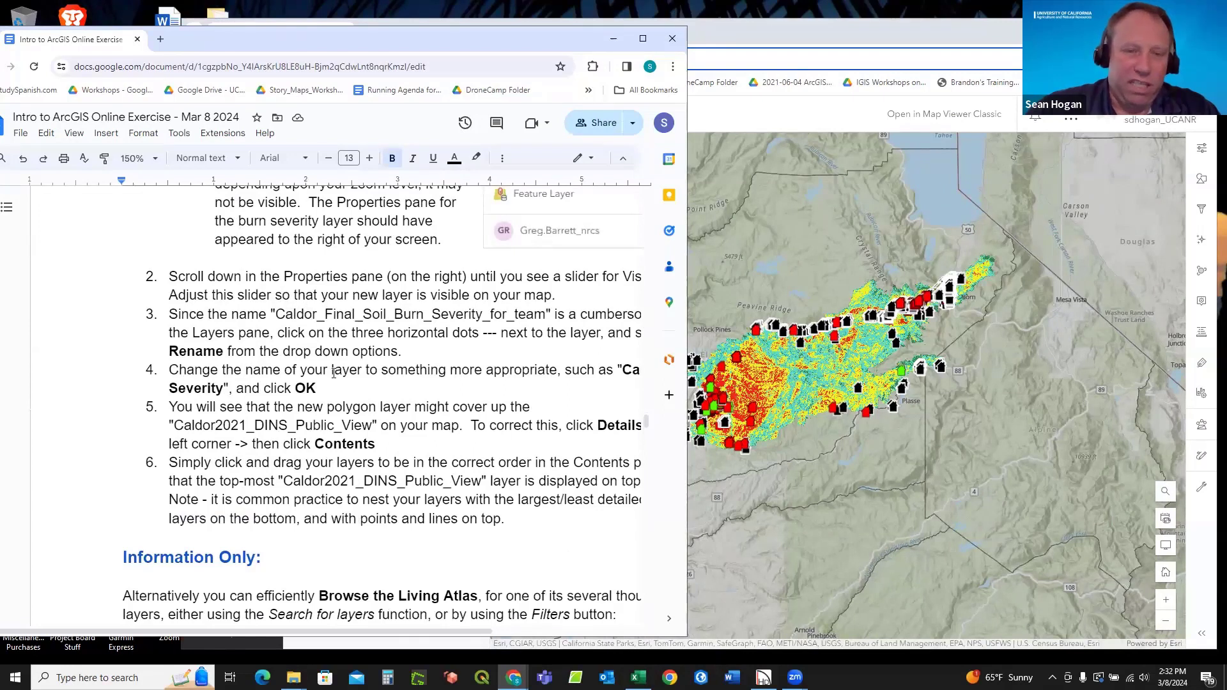
scroll(334, 373, "down", 1)
scroll(334, 373, "down", 1)
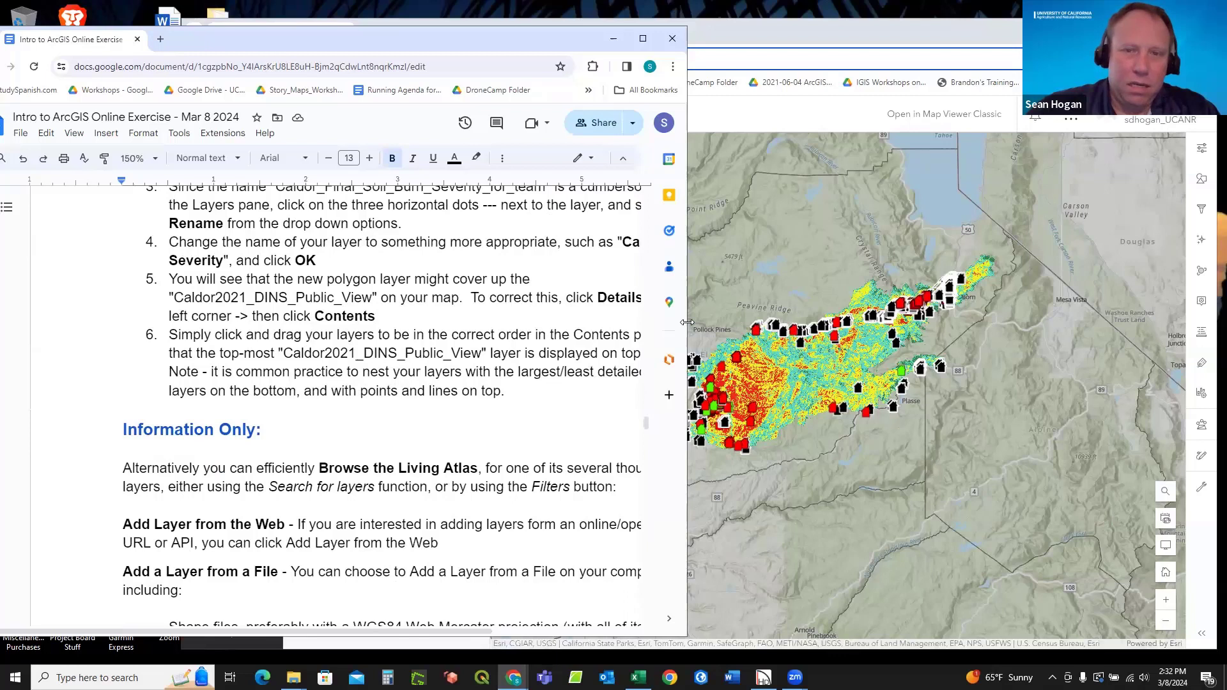
left_click_drag(687, 322, 816, 322)
scroll(429, 276, "up", 2)
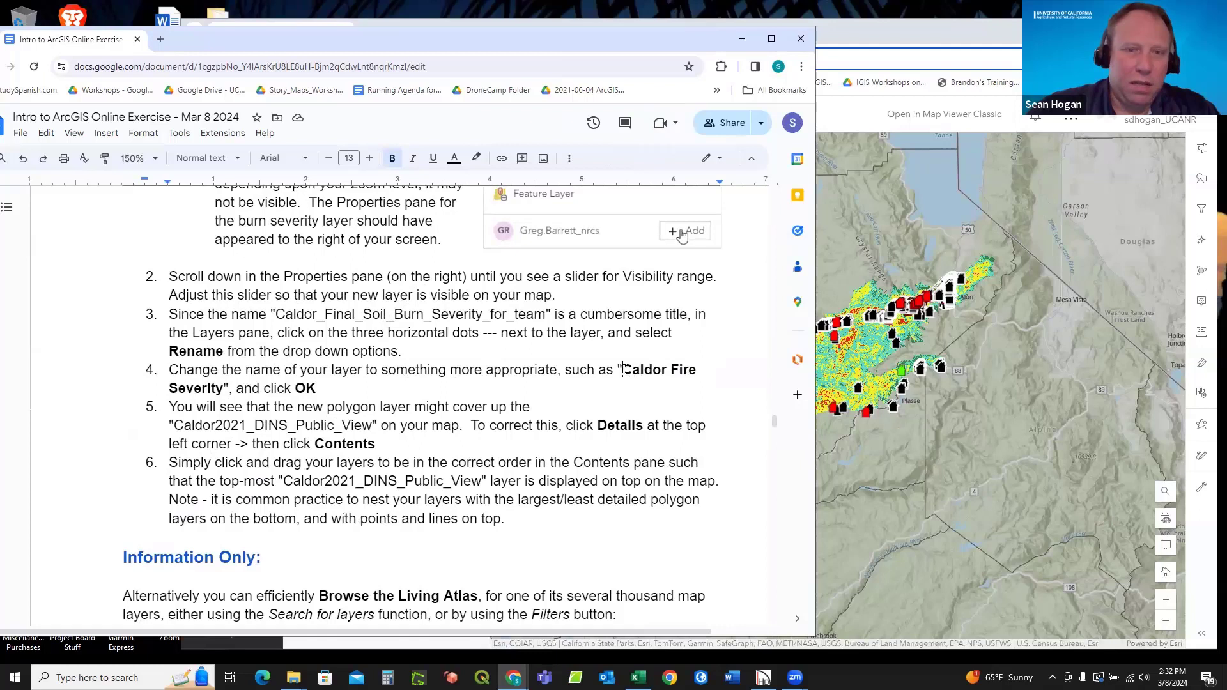
left_click_drag(622, 371, 224, 388)
key("ctrl+c")
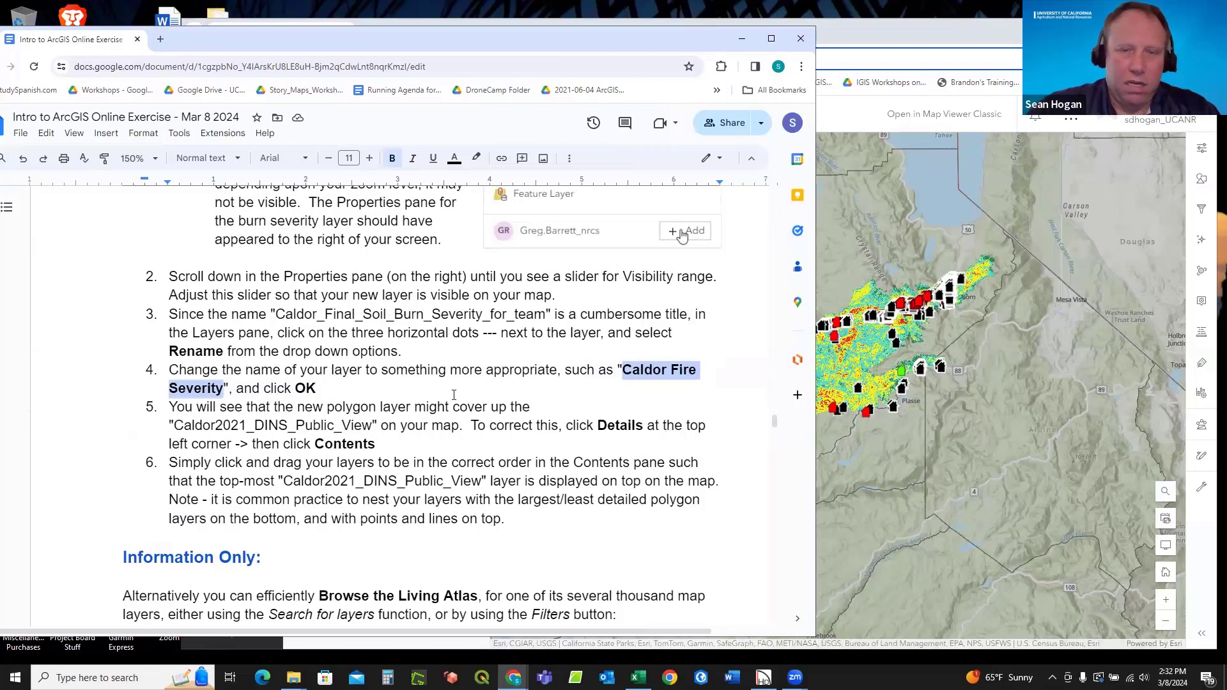
scroll(480, 394, "up", 8)
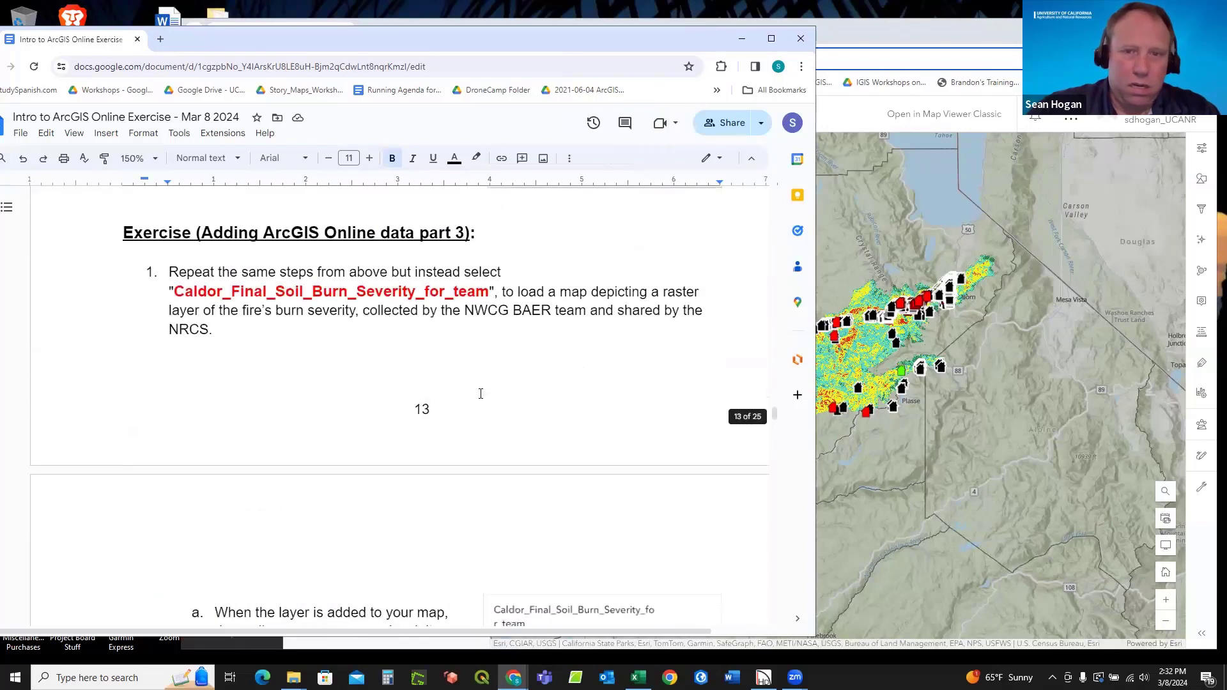
scroll(480, 393, "down", 5)
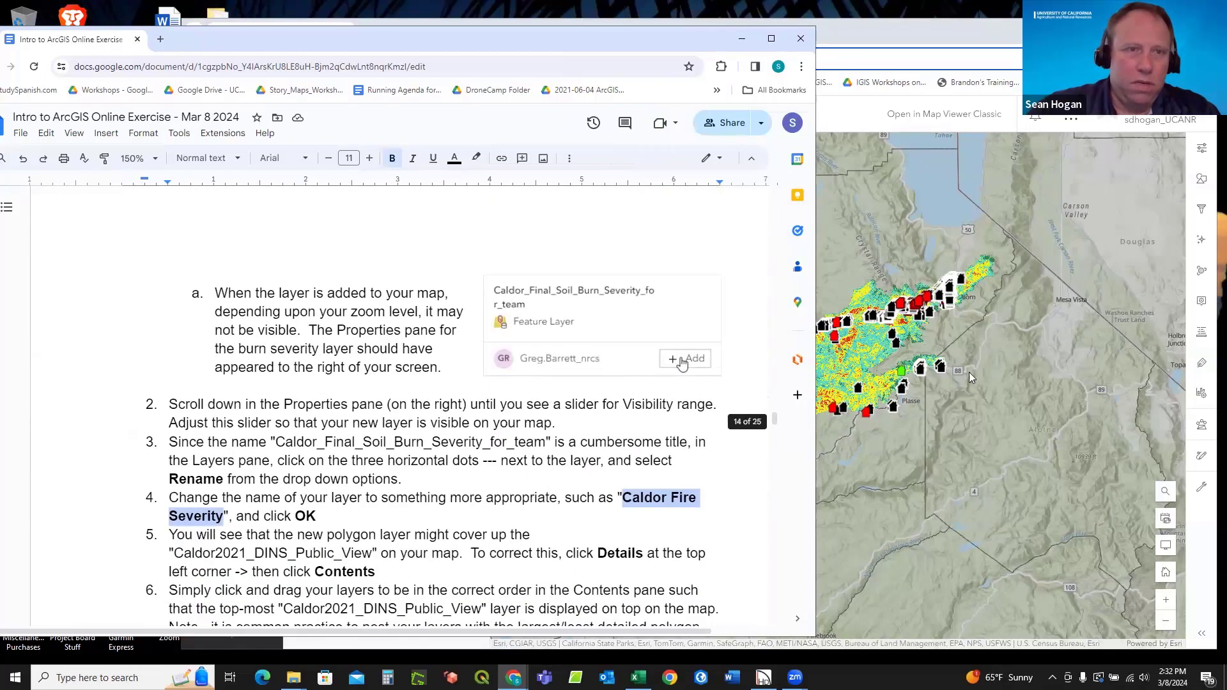
left_click(923, 335)
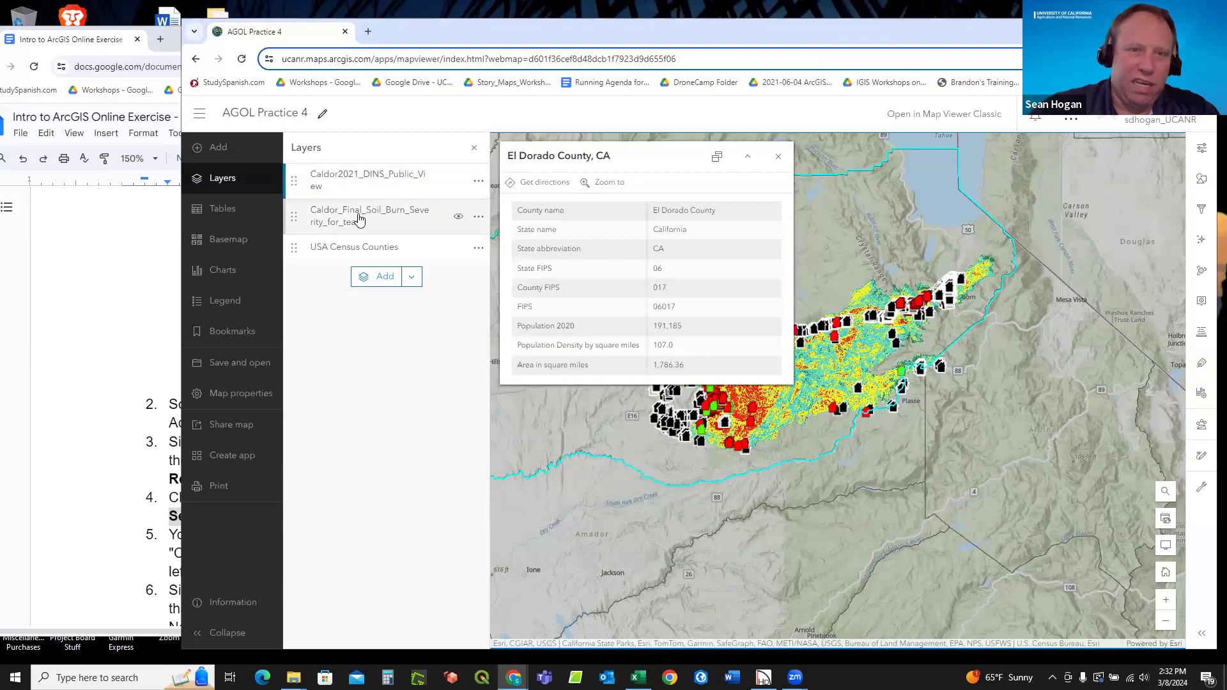
left_click(478, 219)
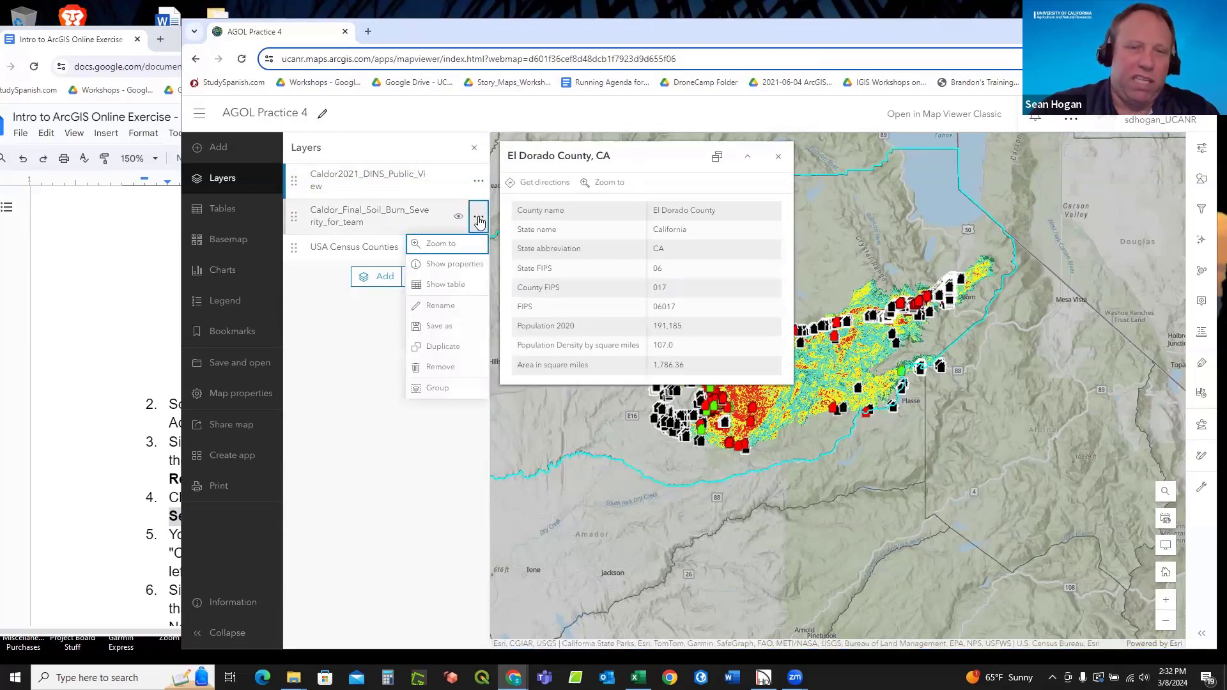
left_click(218, 181)
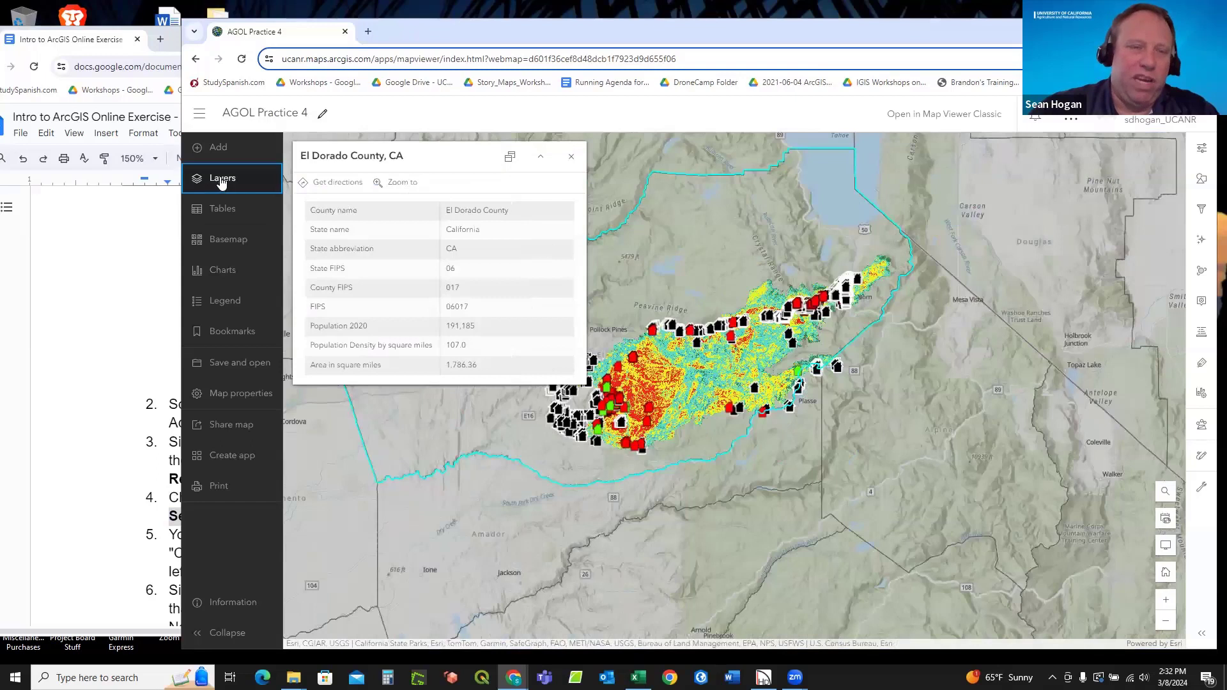
left_click(218, 181)
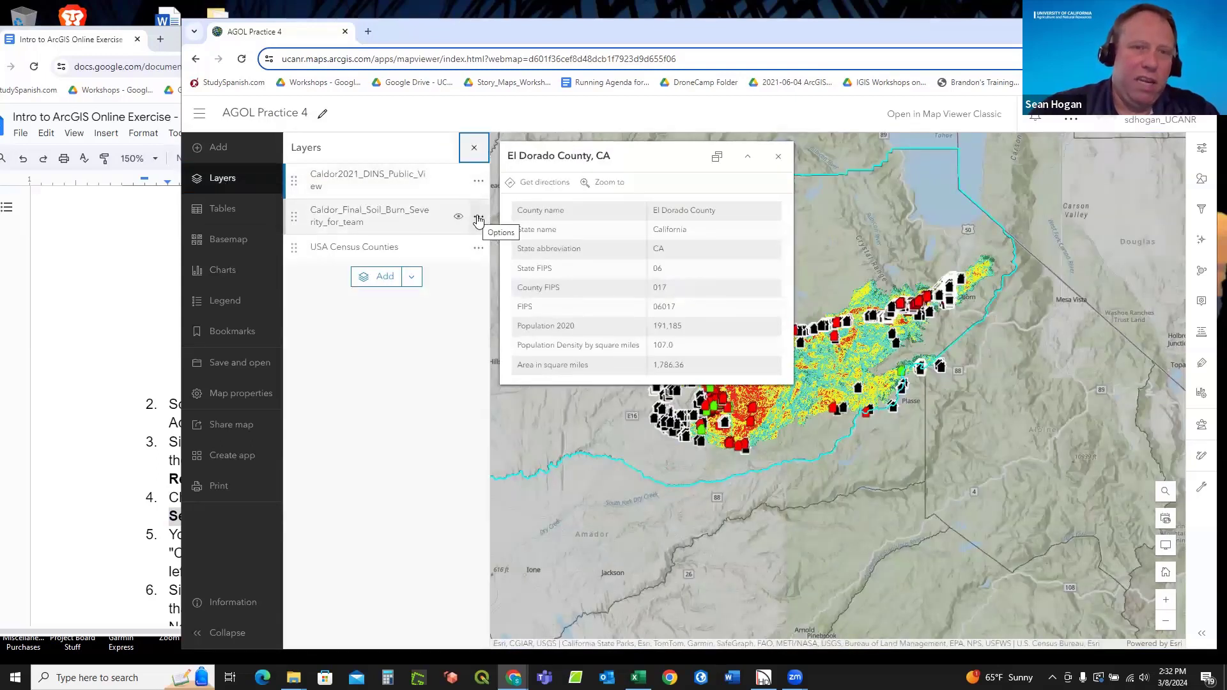
Rename the Caldor_Final_Soil_Burn_Severity_for_team layer as Caldor Fire Severity with the copied text, and close the El Dorado County pop-up.
left_click(478, 218)
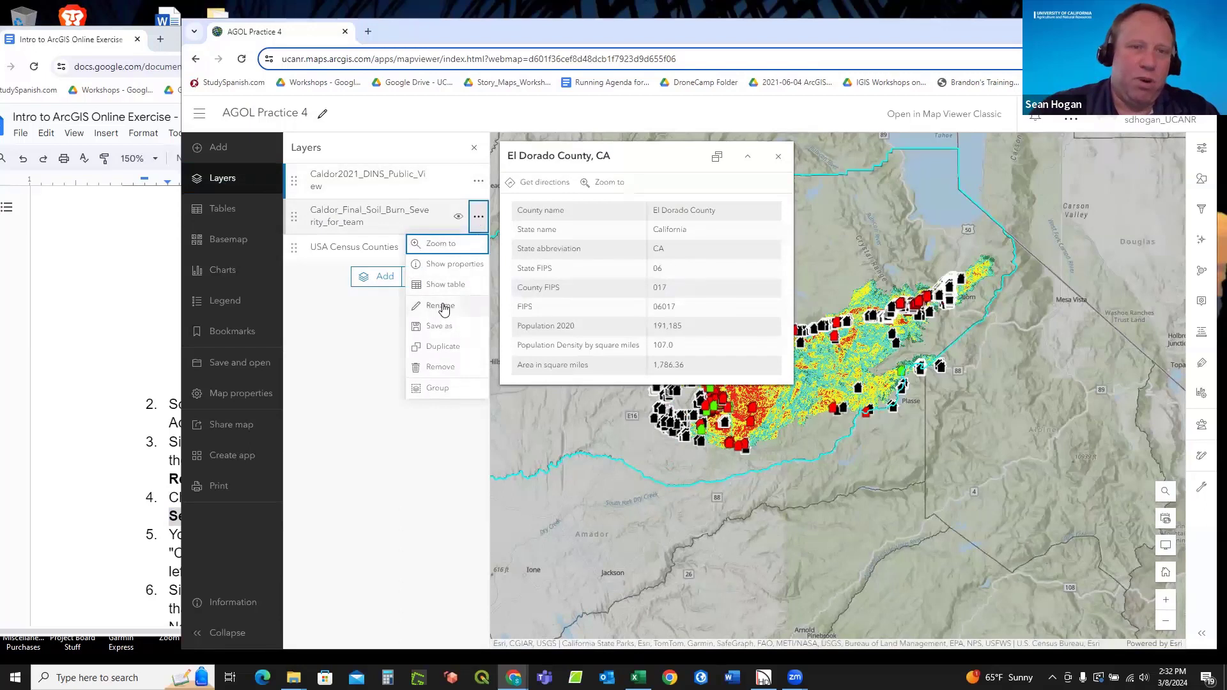
left_click(440, 306)
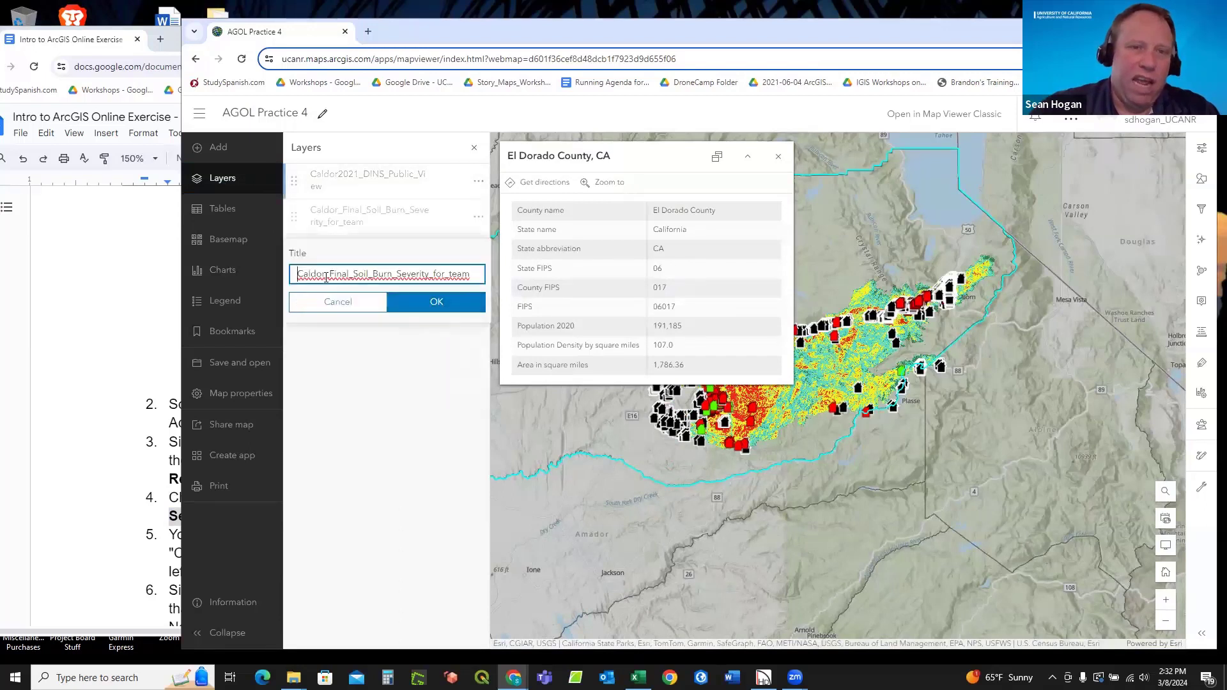
left_click_drag(297, 274, 526, 281)
key("ctrl+v")
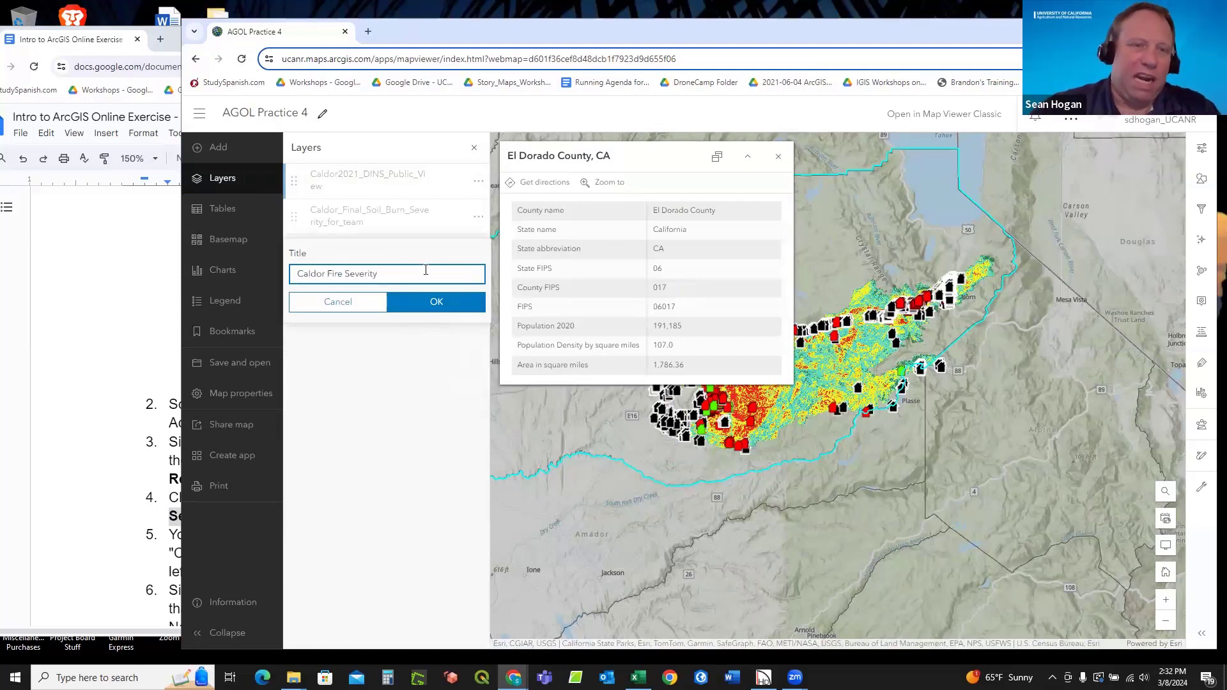
left_click(432, 302)
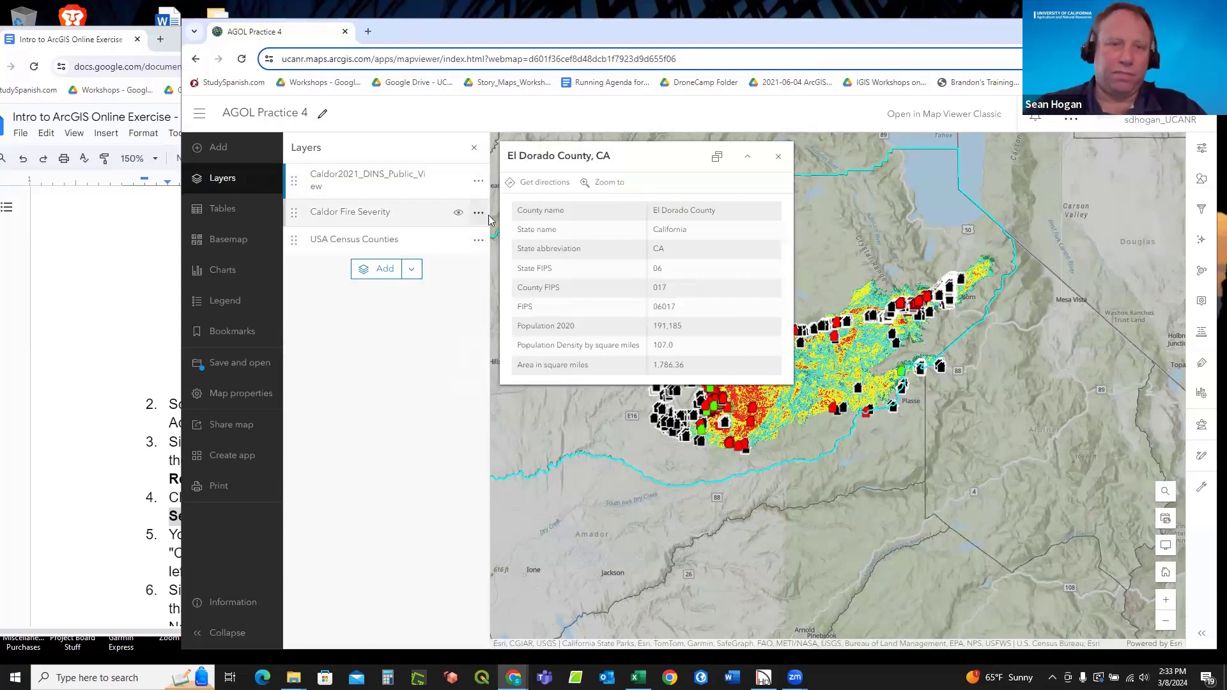
left_click(778, 156)
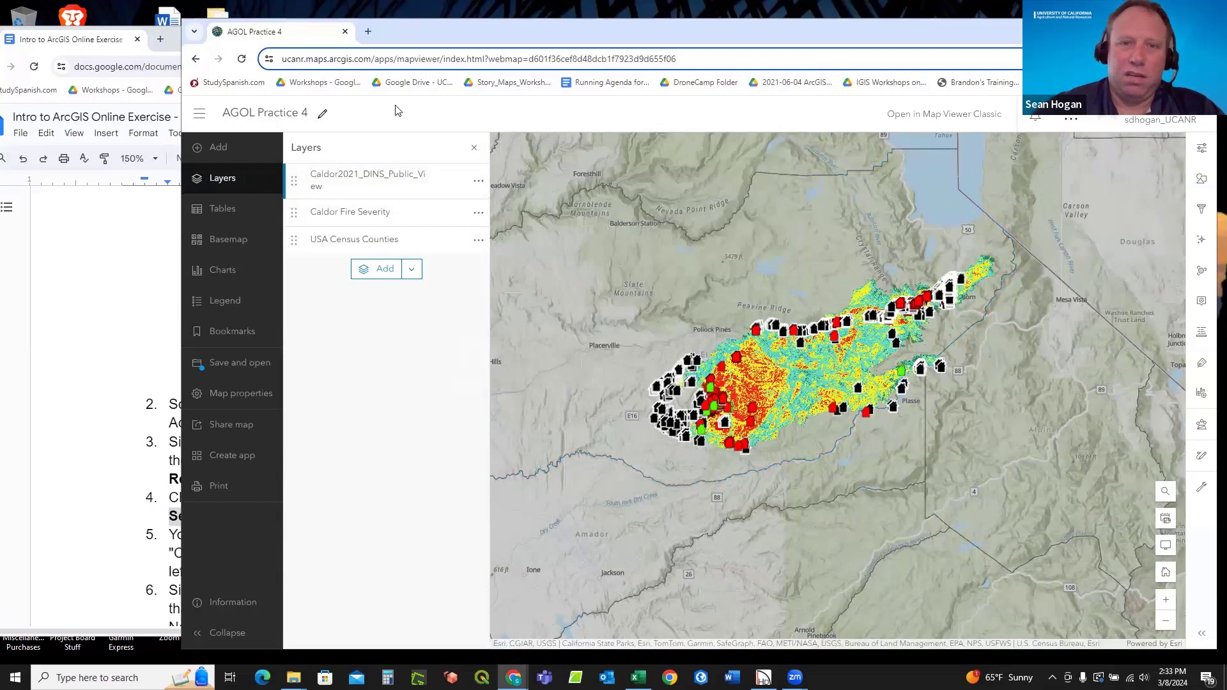
Switch to the exercise document and review the instructions from the Caldor layer steps through the Living Atlas exercise.
left_click(118, 277)
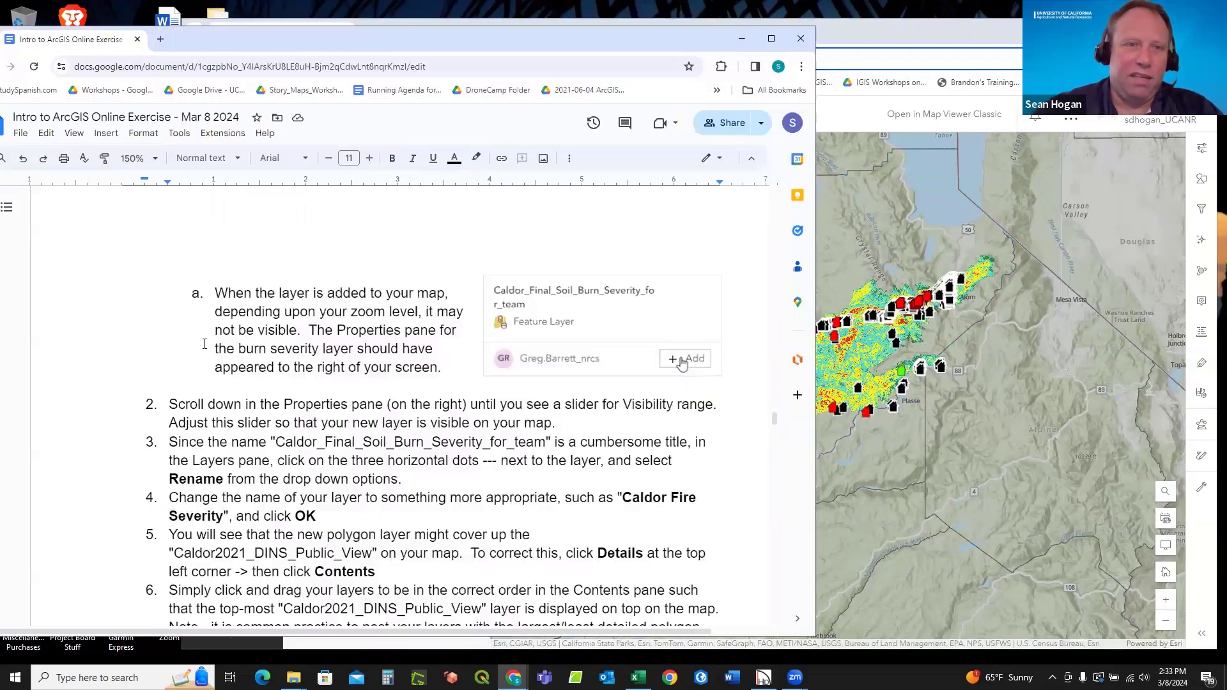
scroll(204, 344, "down", 3)
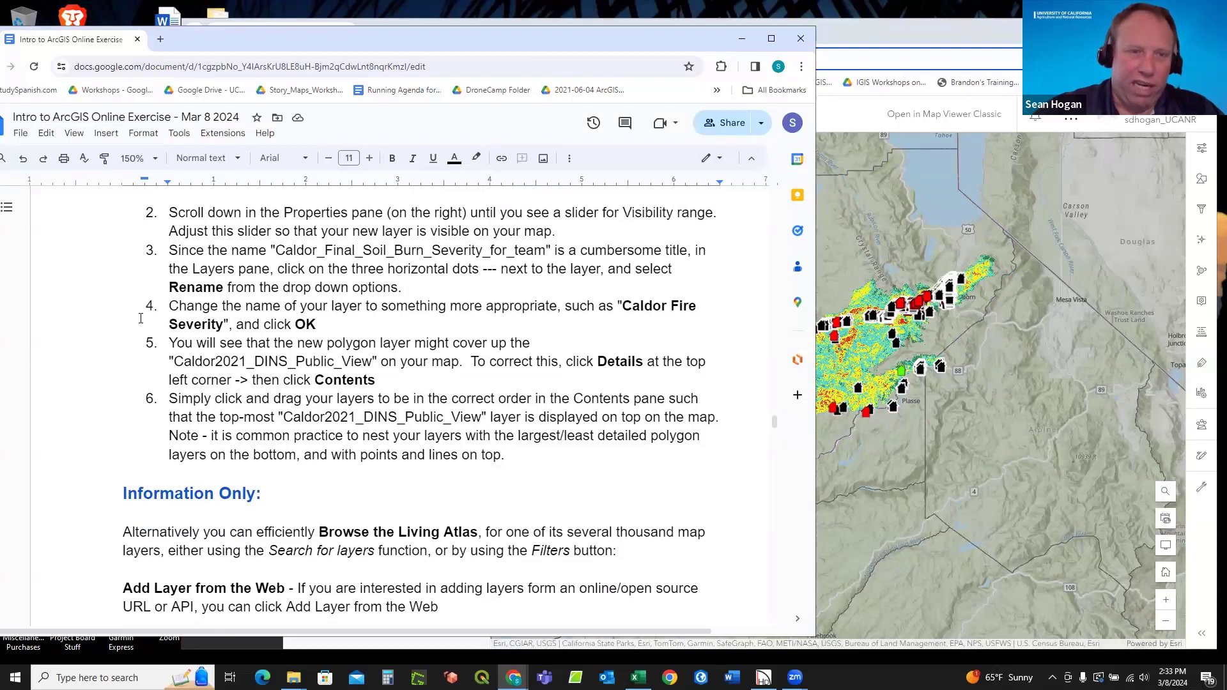
scroll(141, 318, "down", 2)
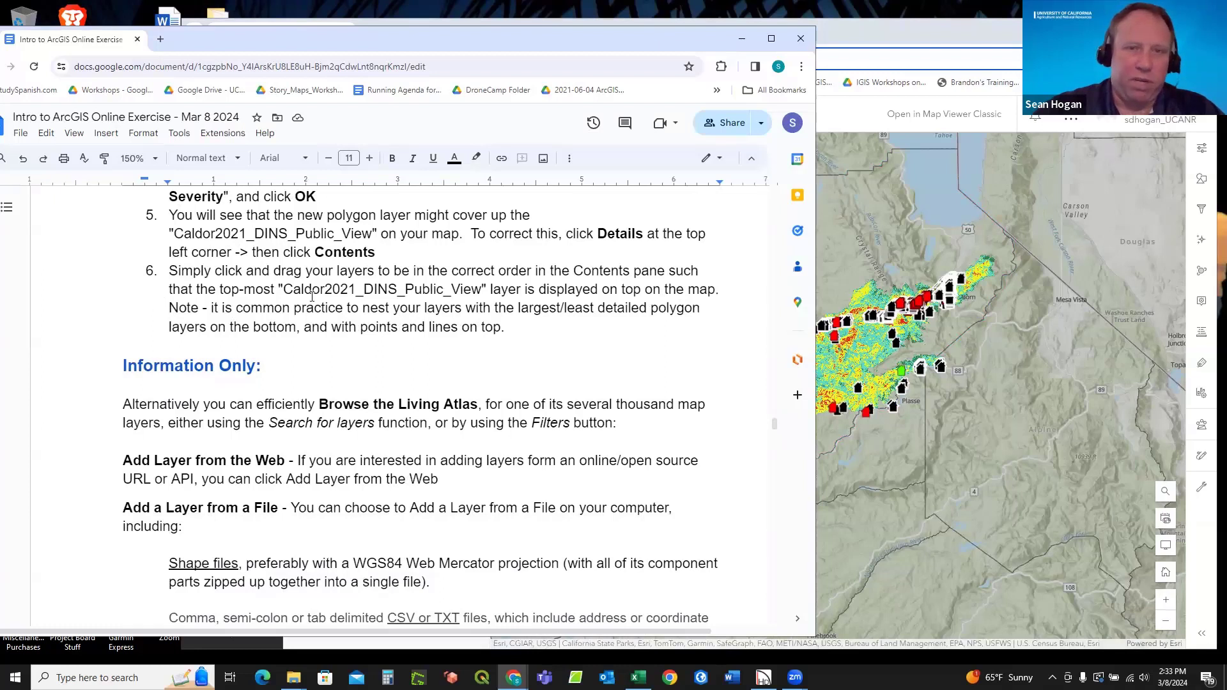
scroll(304, 298, "down", 3)
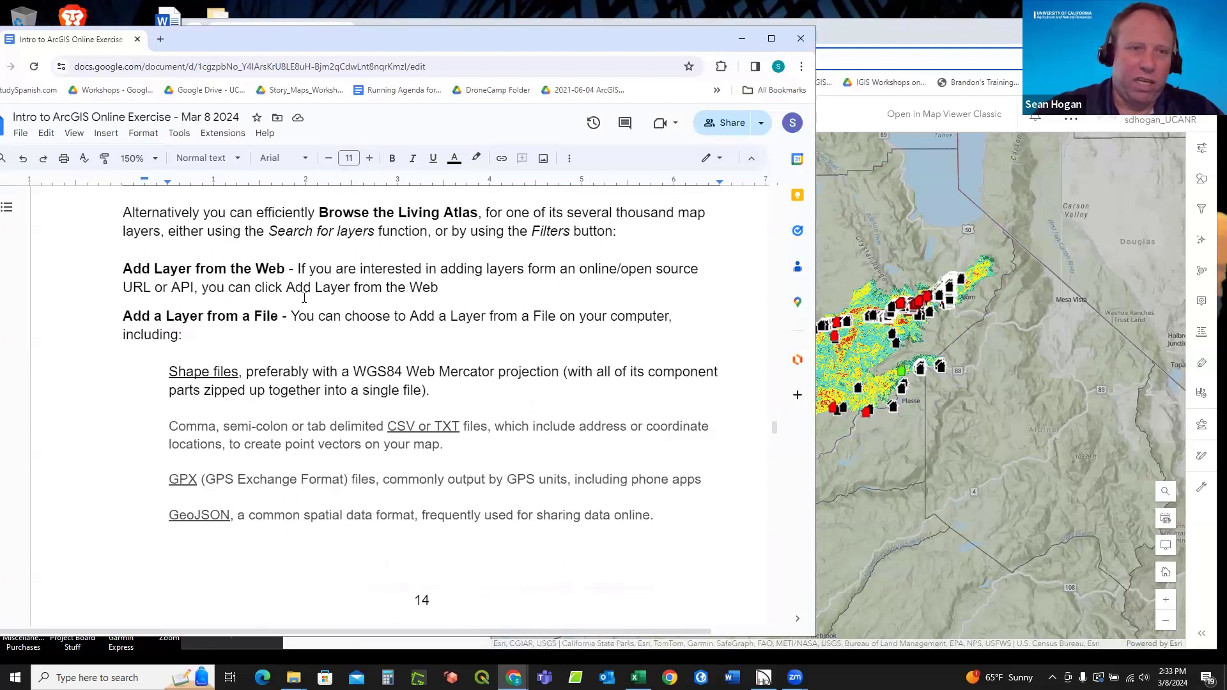
scroll(305, 298, "down", 10)
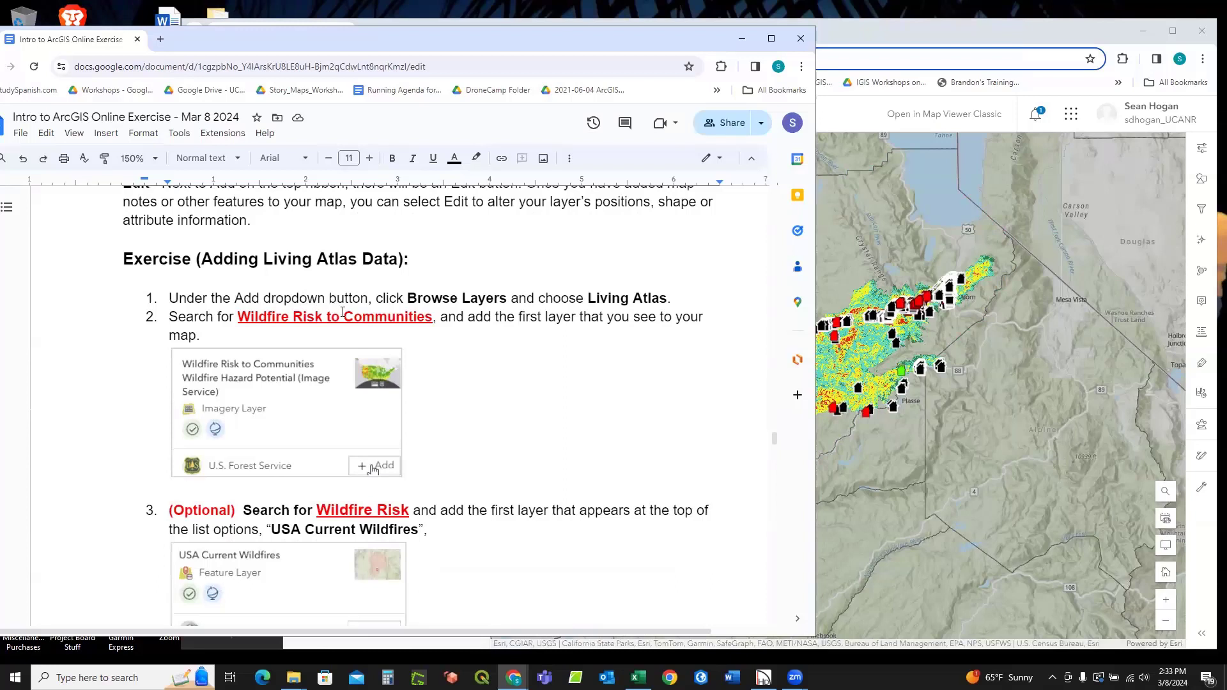
scroll(384, 304, "up", 12)
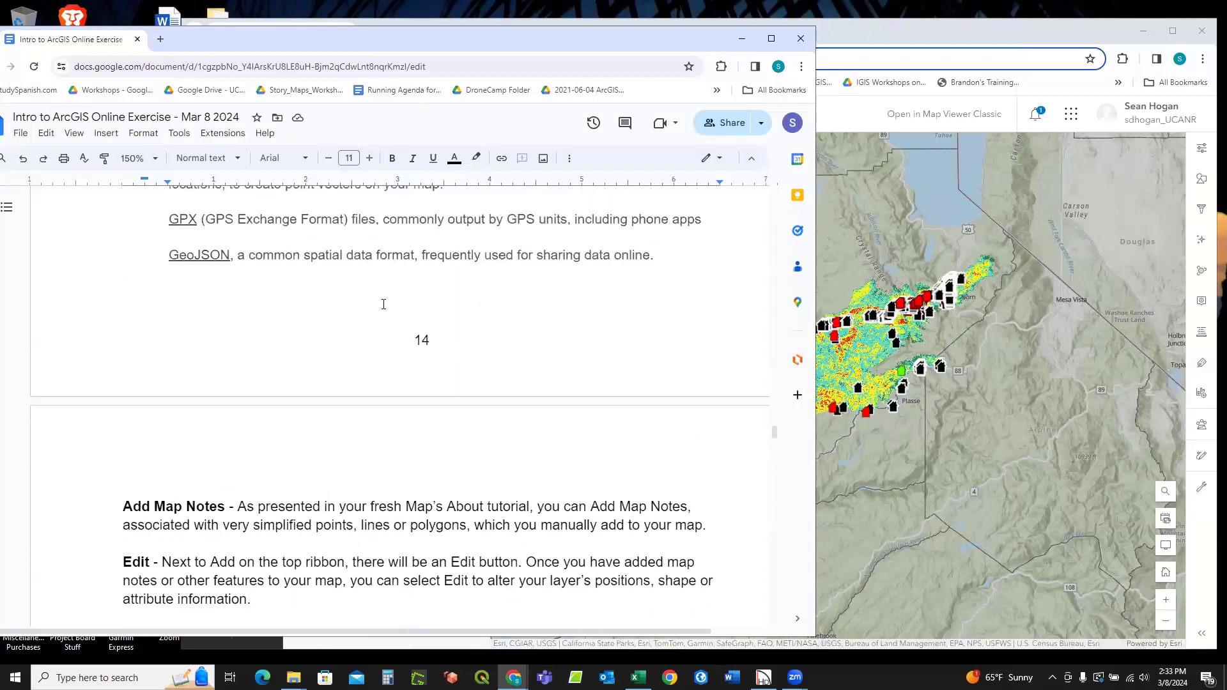
scroll(383, 304, "up", 3)
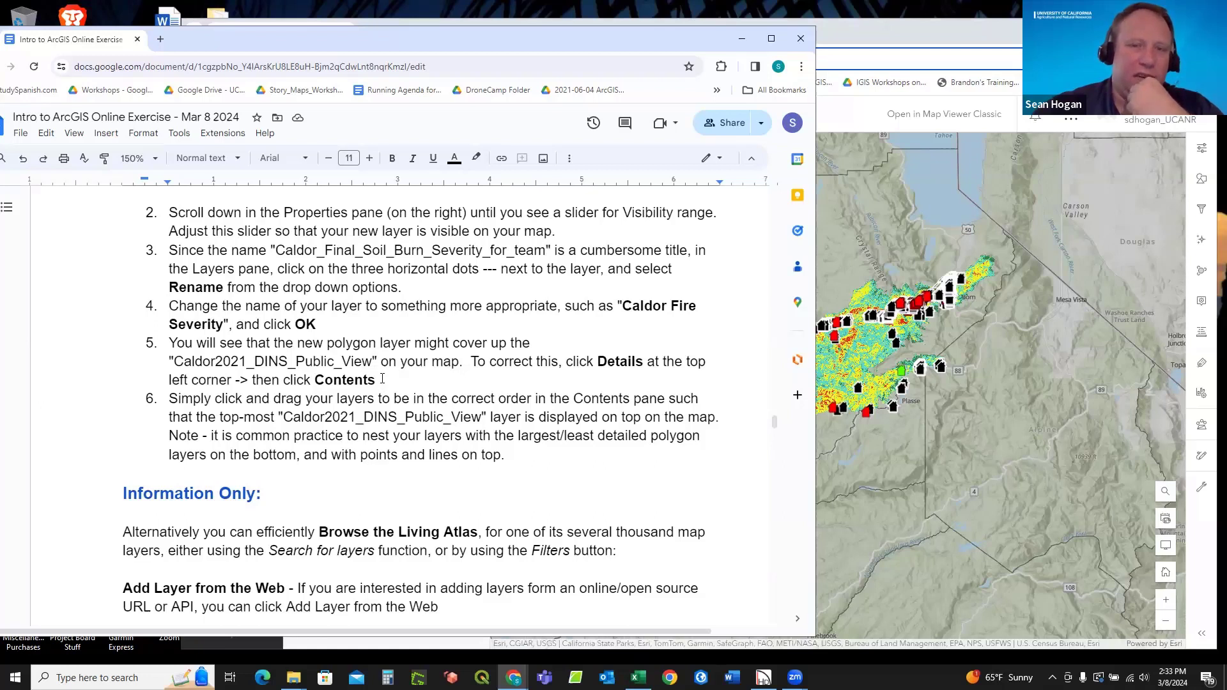
Delete step 5, about the new polygon layer covering Caldor2021_DINS_Public_View, from the exercise's numbered list.
left_click_drag(383, 379, 168, 350)
key("BackSpace")
key("BackSpace")
key("BackSpace")
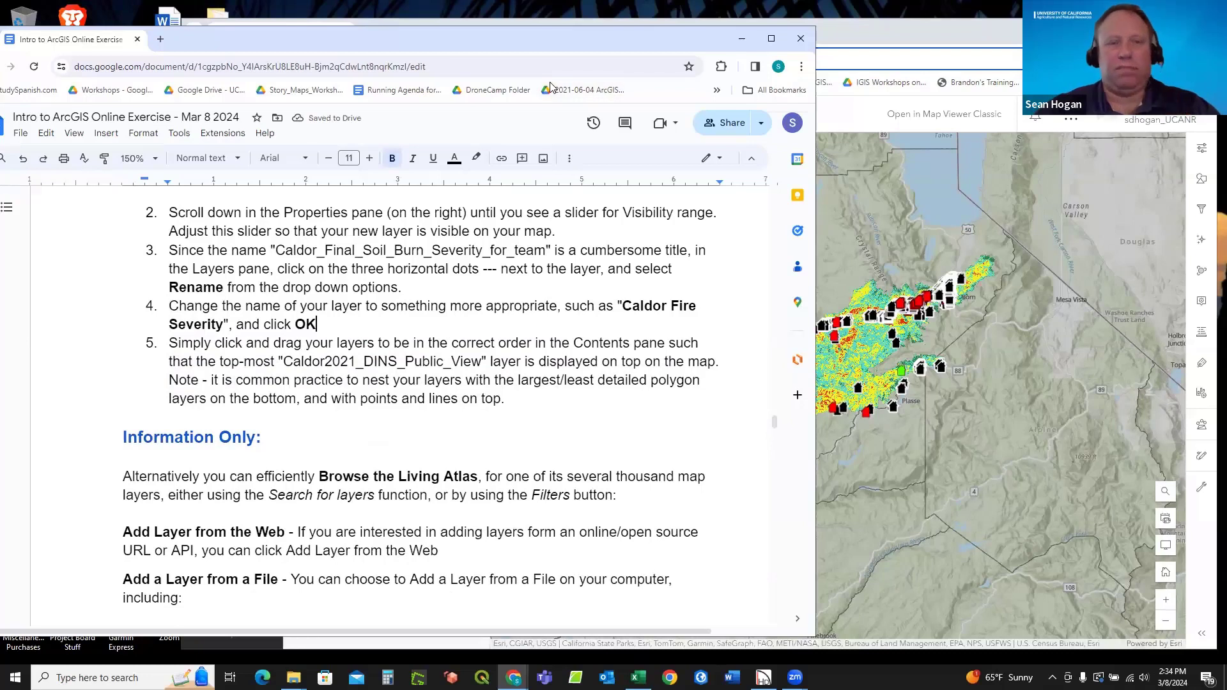
Return to the ArcGIS Online map and look through the properties of the Caldor Fire Severity layer.
key("alt+Tab")
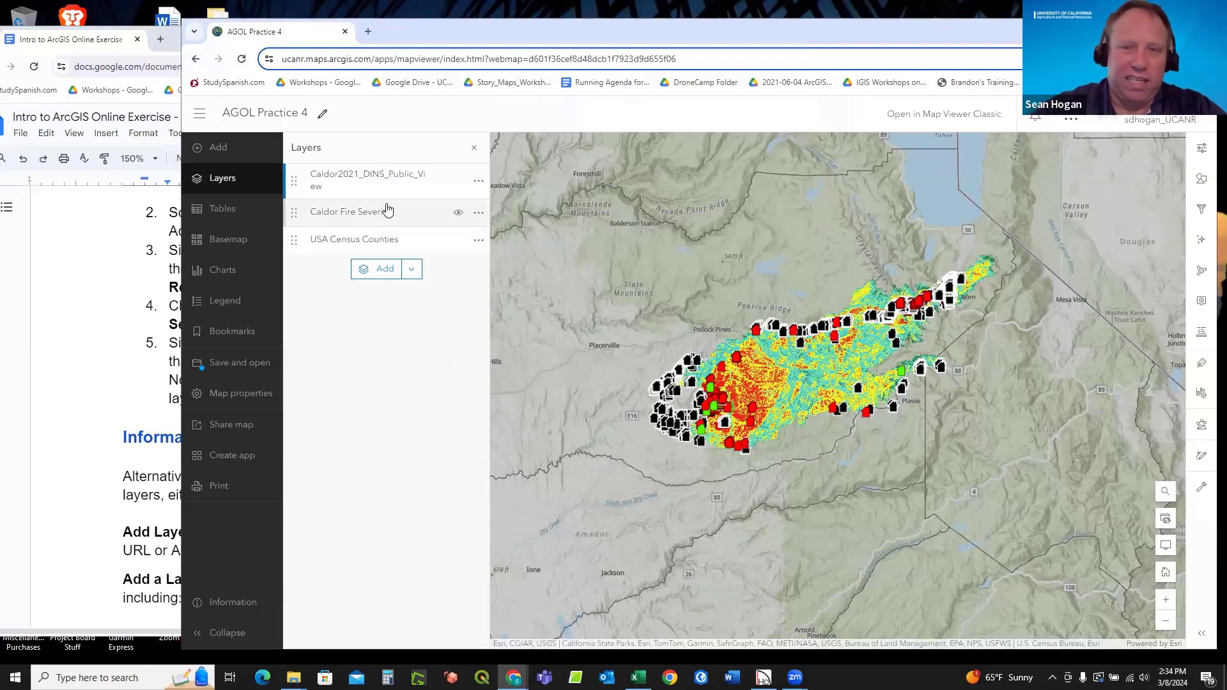
left_click(479, 217)
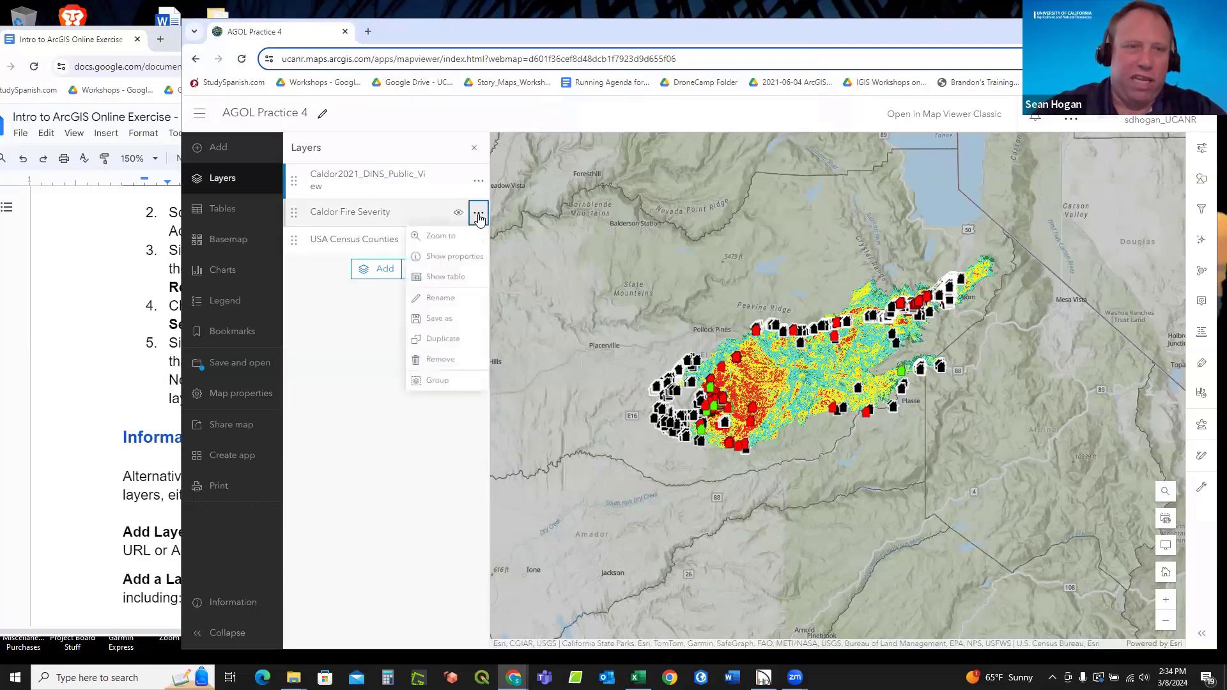
left_click(451, 259)
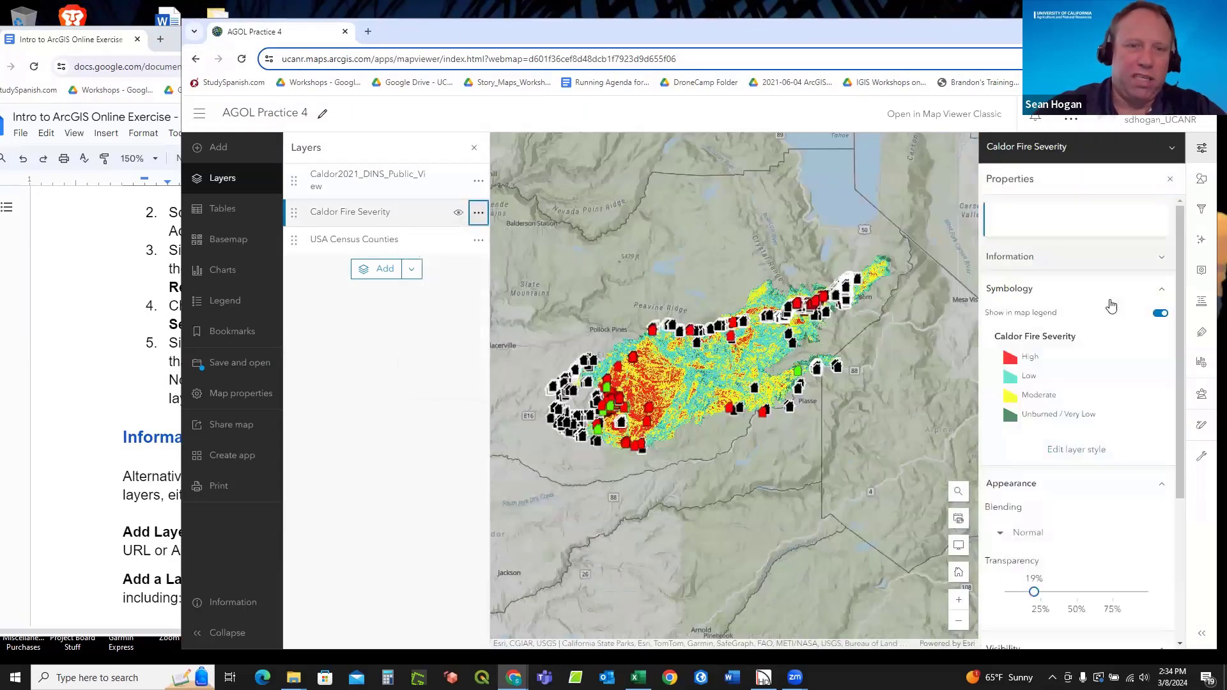
scroll(1063, 410, "down", 3)
scroll(1062, 416, "up", 3)
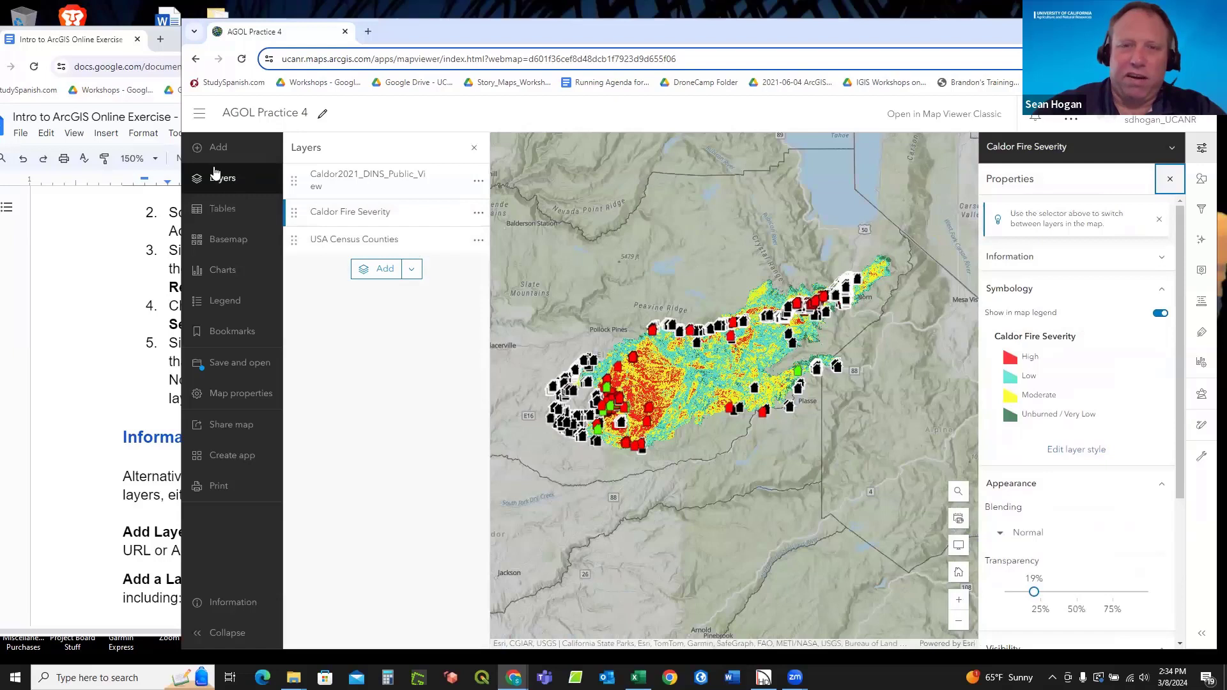
In the exercise document, find the Adding Living Atlas Data section and copy the search term "Wildfire Risk to Communities".
left_click(103, 268)
scroll(164, 333, "down", 15)
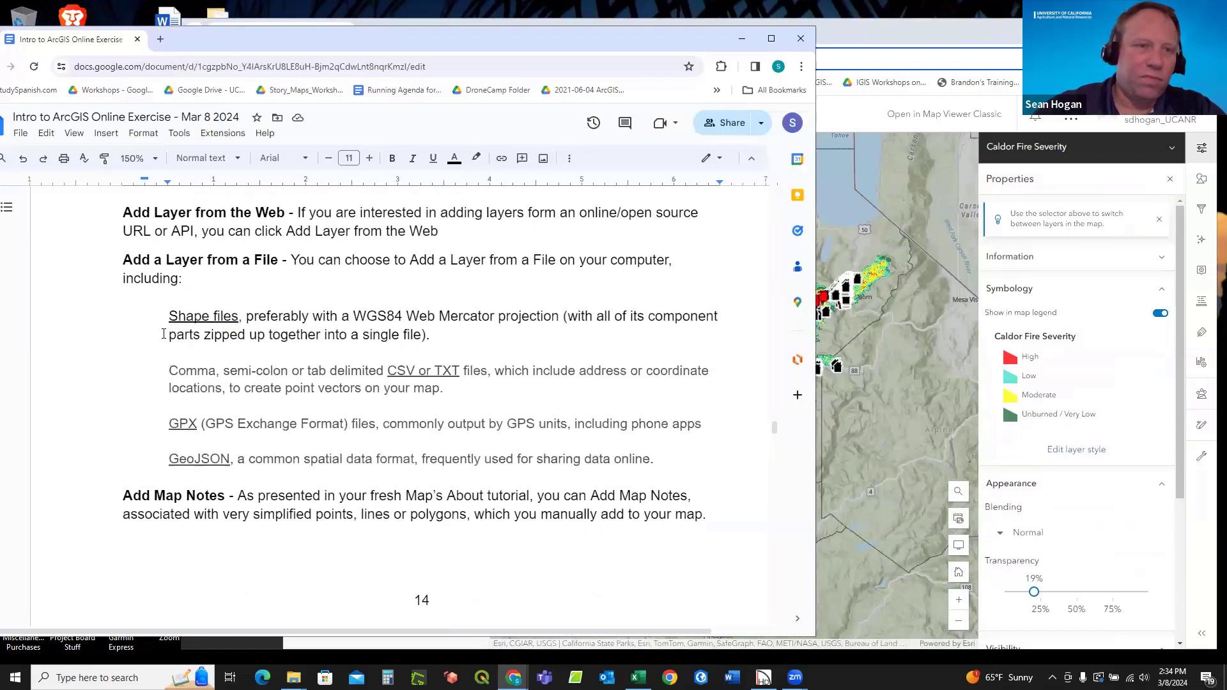
scroll(263, 337, "down", 3)
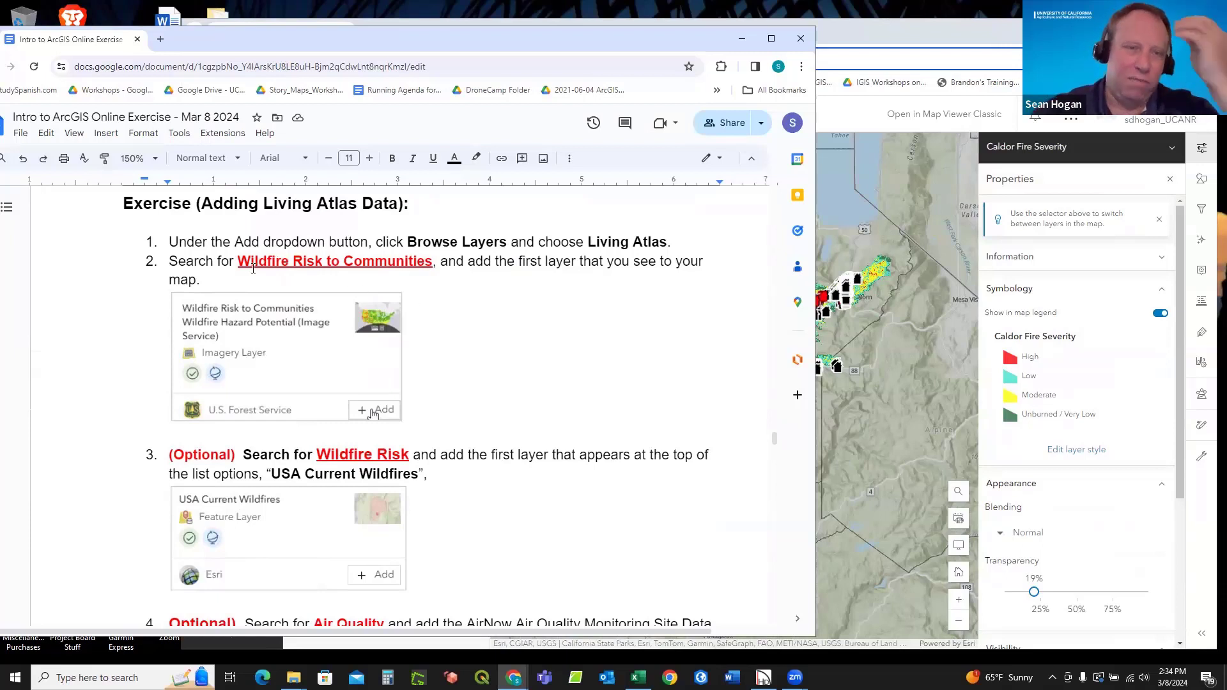
left_click_drag(238, 261, 433, 259)
key("ctrl+c")
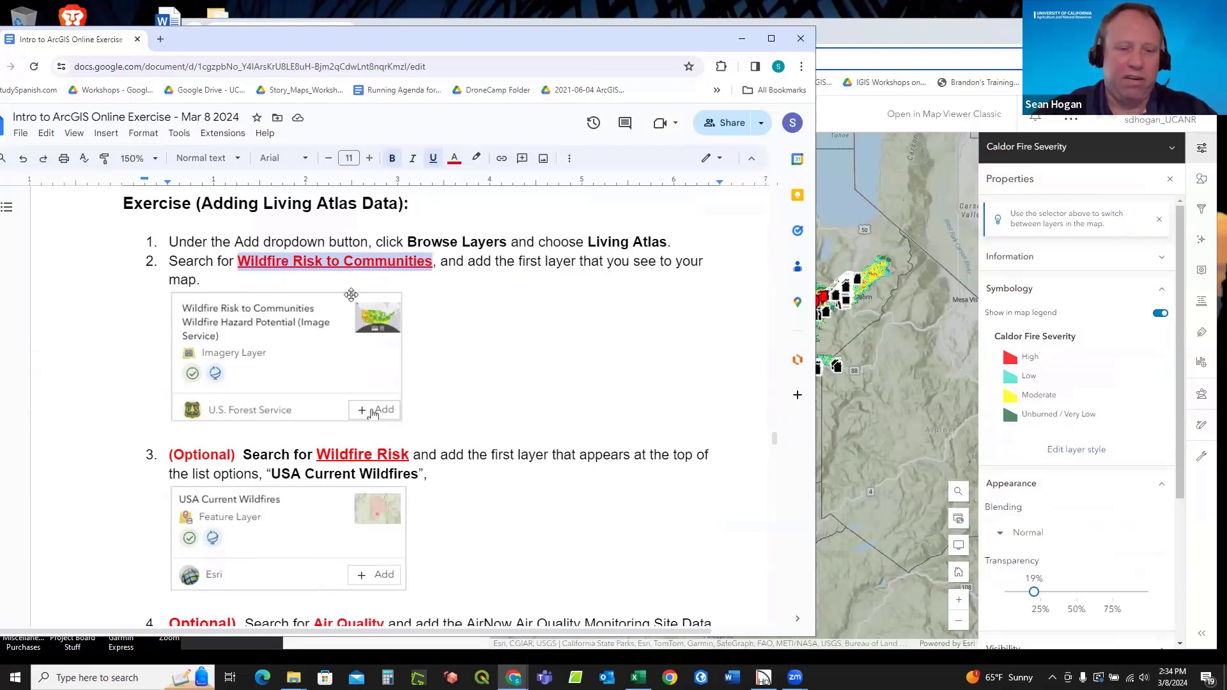
Switch back to the AGOL Practice 4 map and browse for layers to add from the Living Atlas.
left_click(885, 113)
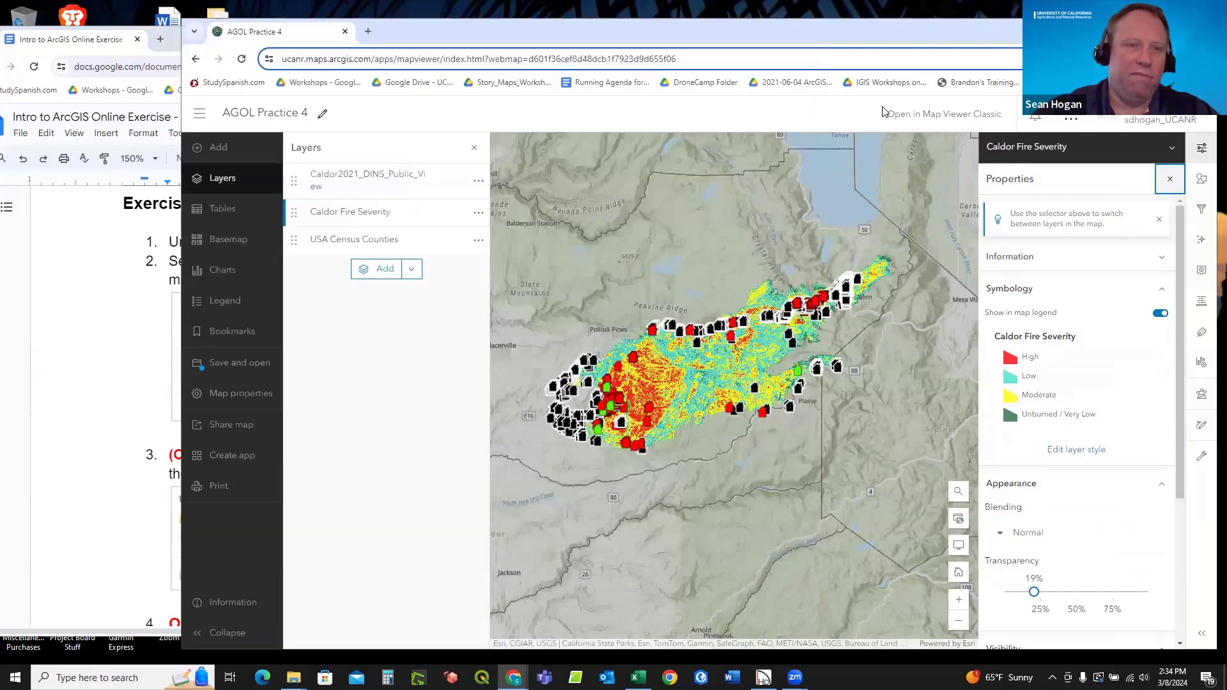
left_click(218, 148)
left_click(333, 150)
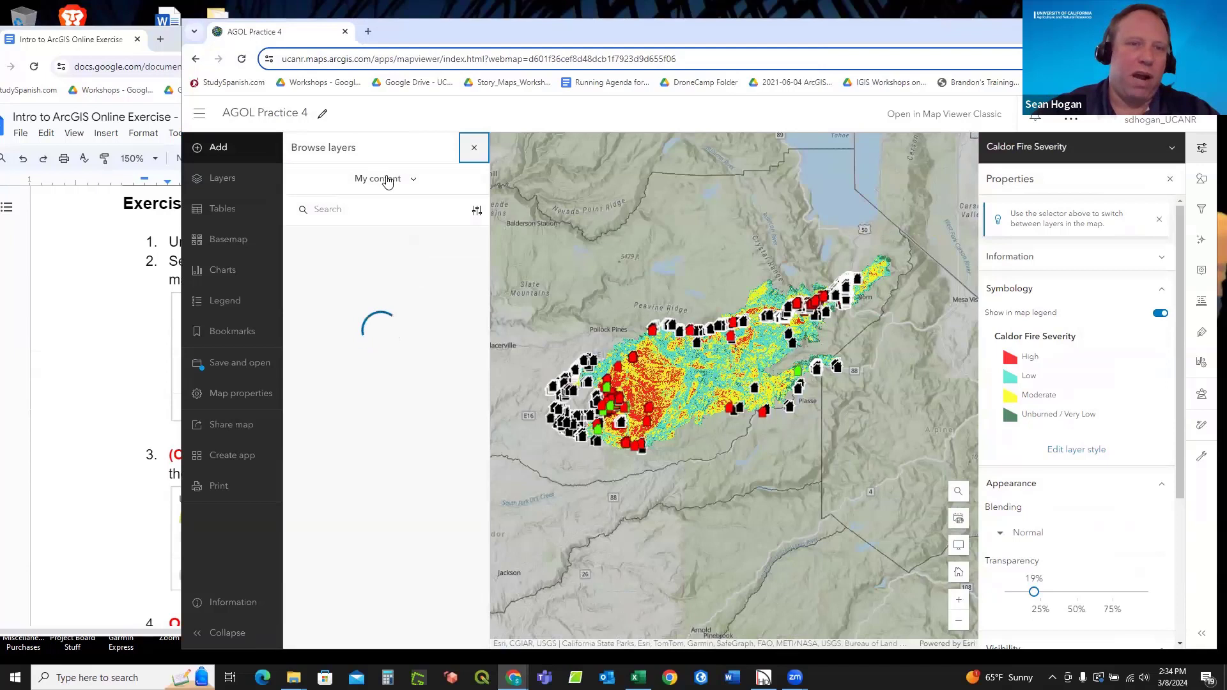
left_click(413, 186)
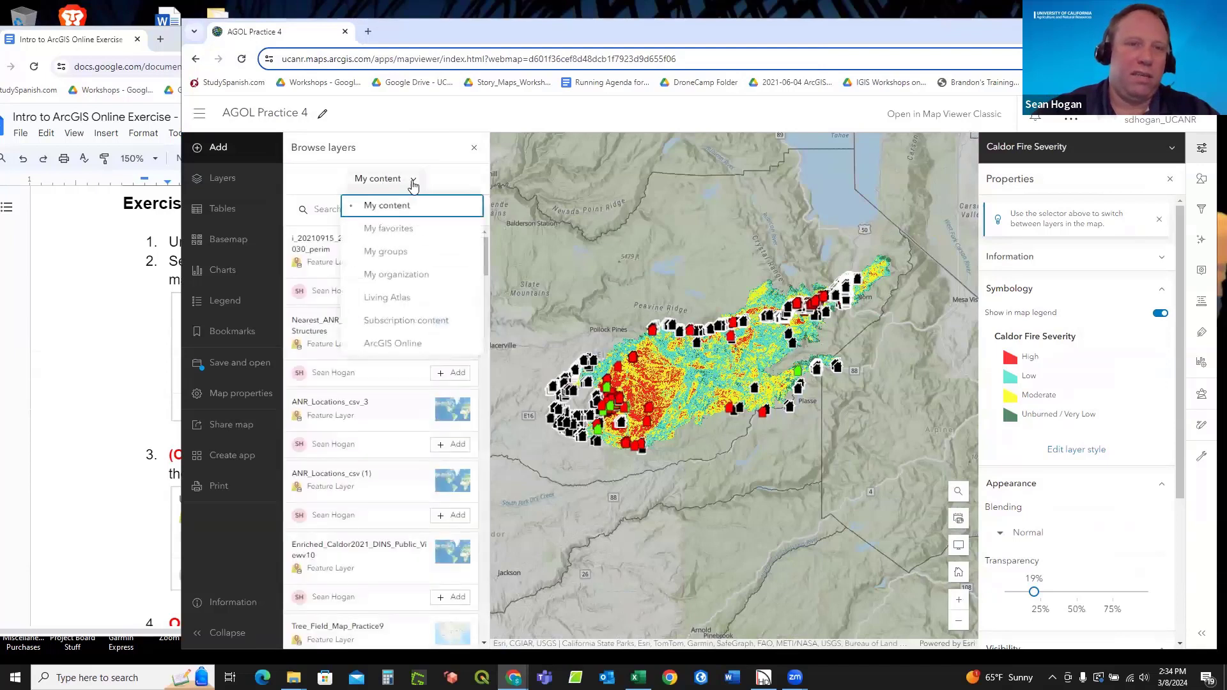
left_click(402, 298)
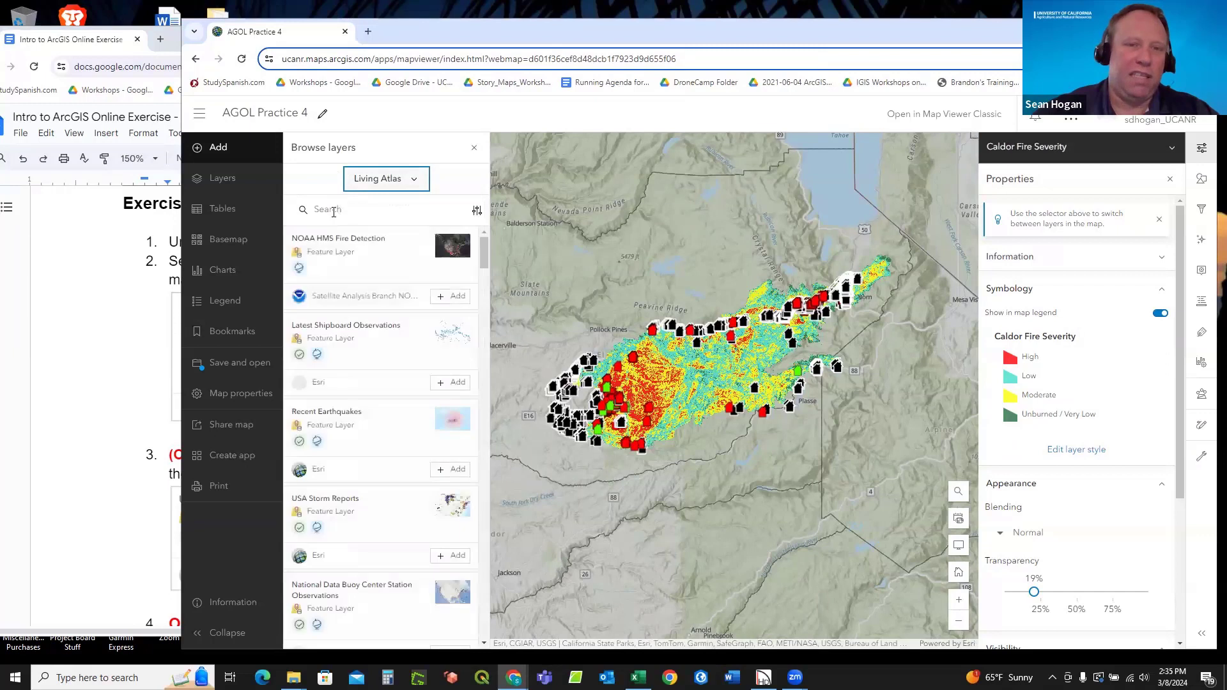
Sort the Living Atlas layer list by Relevance.
left_click(476, 212)
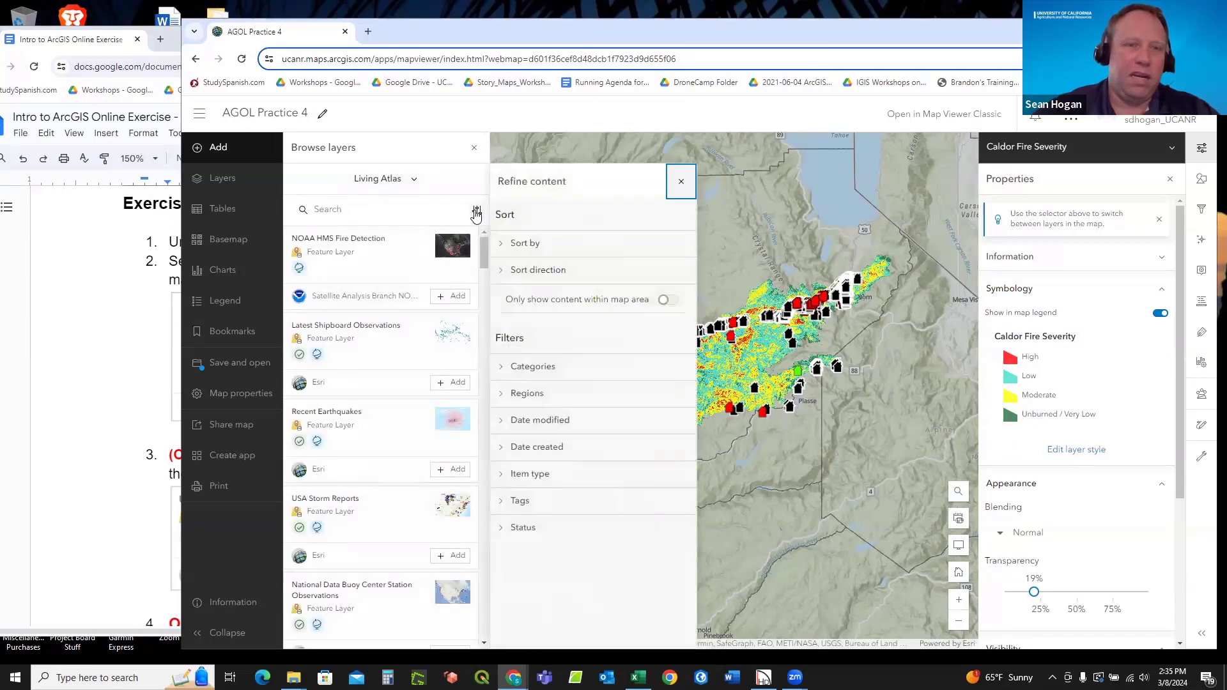
left_click(501, 248)
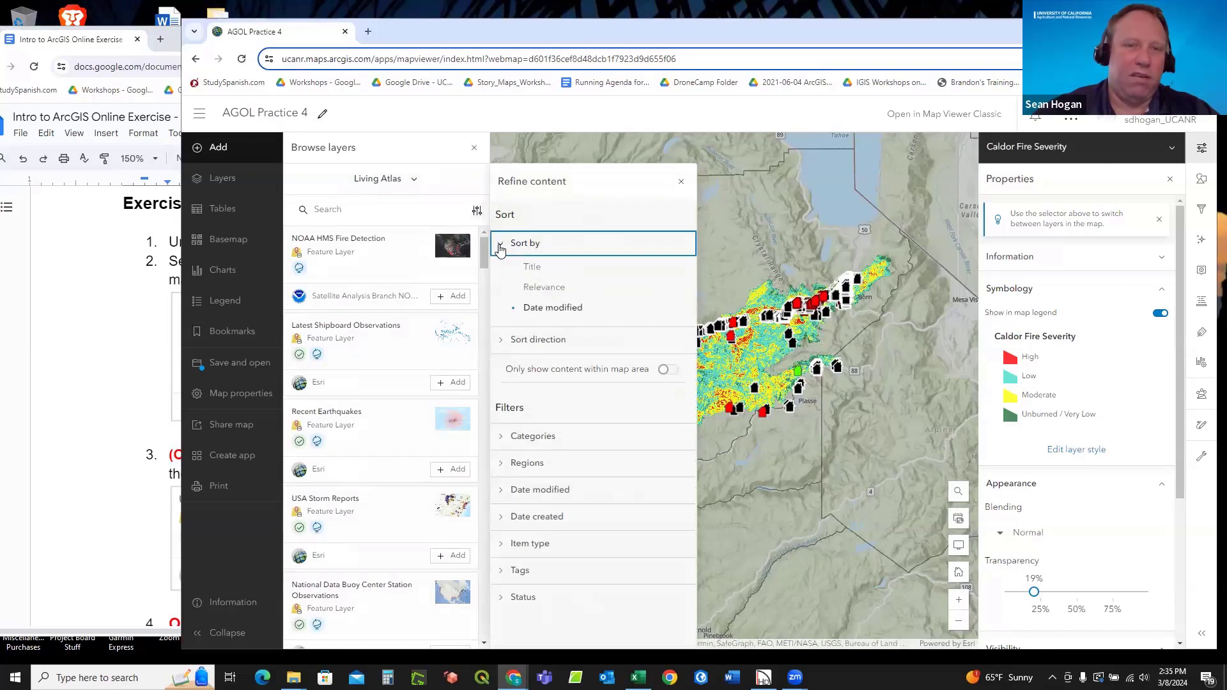
left_click(537, 287)
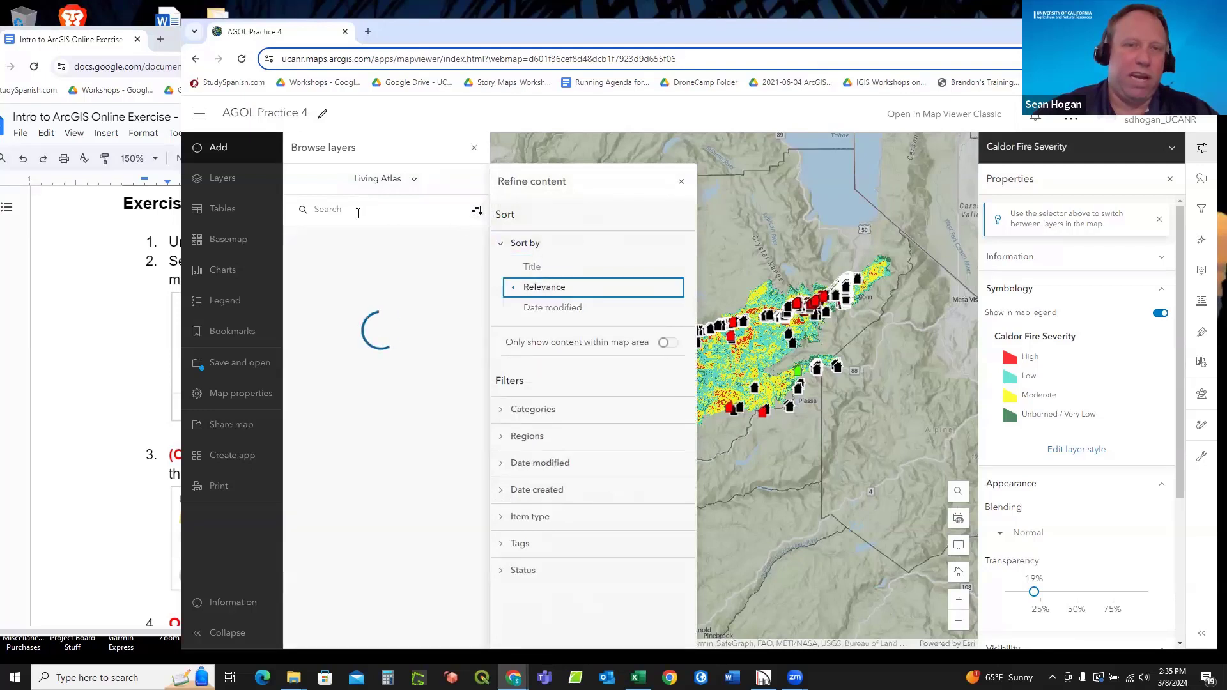
Search the Living Atlas for "Wildfire Risk to Communities" and add the Wildfire Hazard Potential imagery layer to the map.
left_click(335, 210)
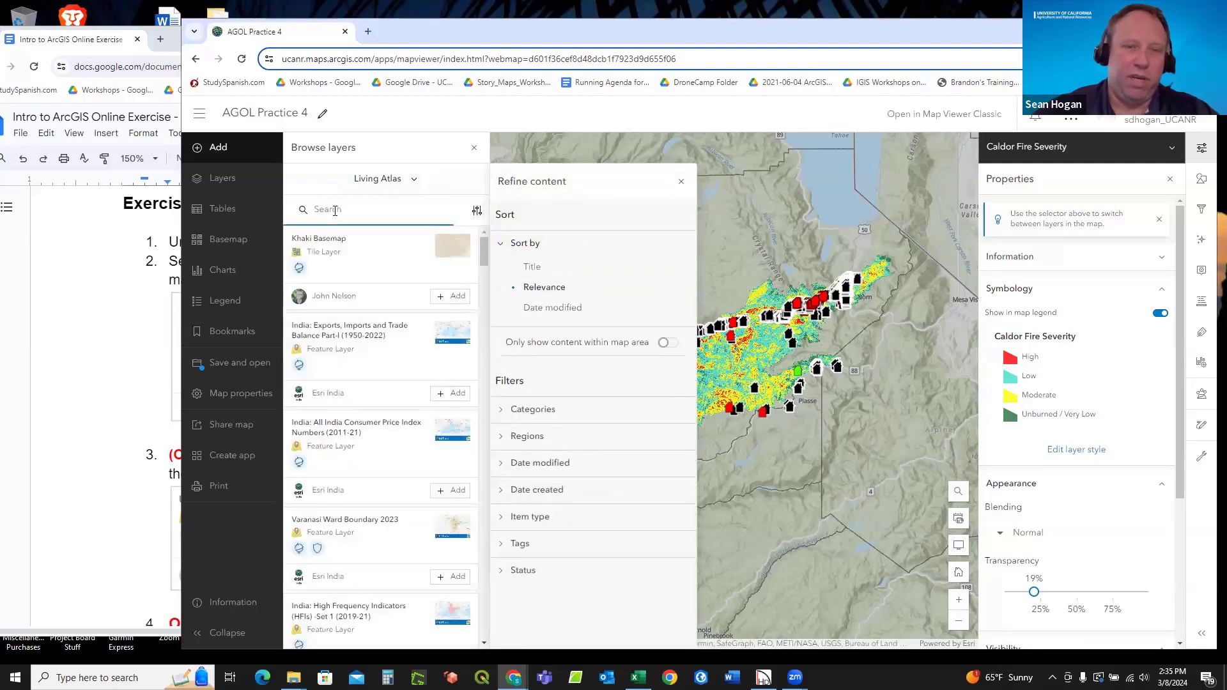
key("ctrl+v")
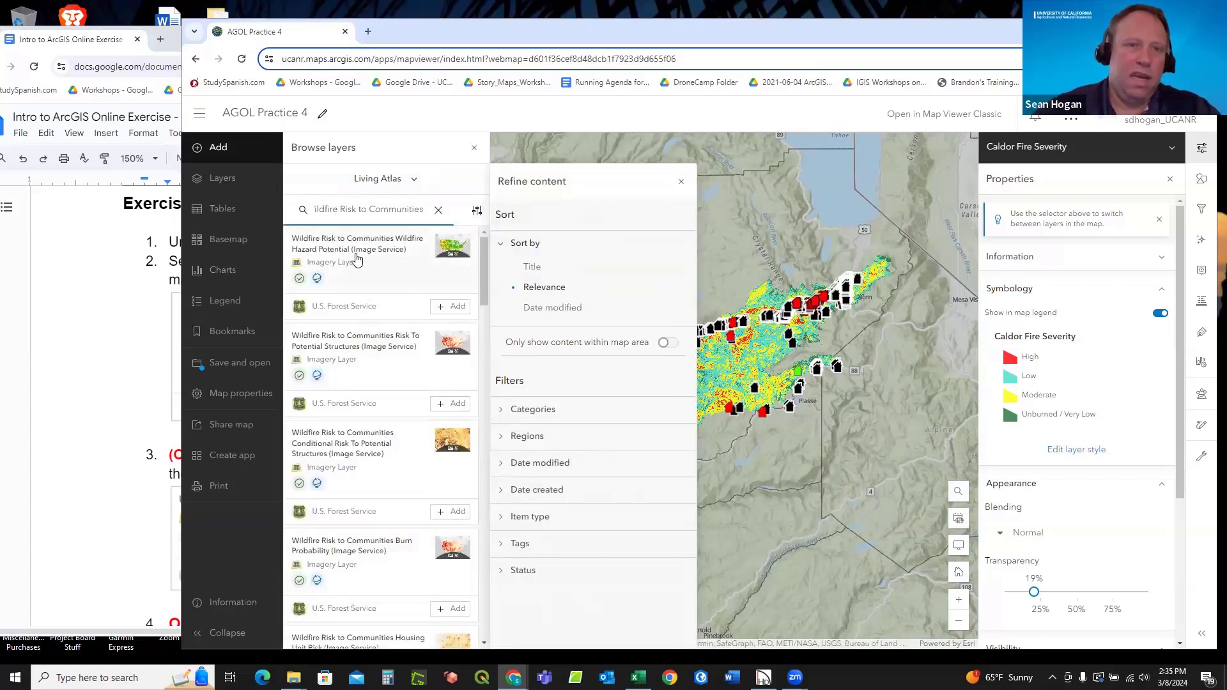
left_click(115, 261)
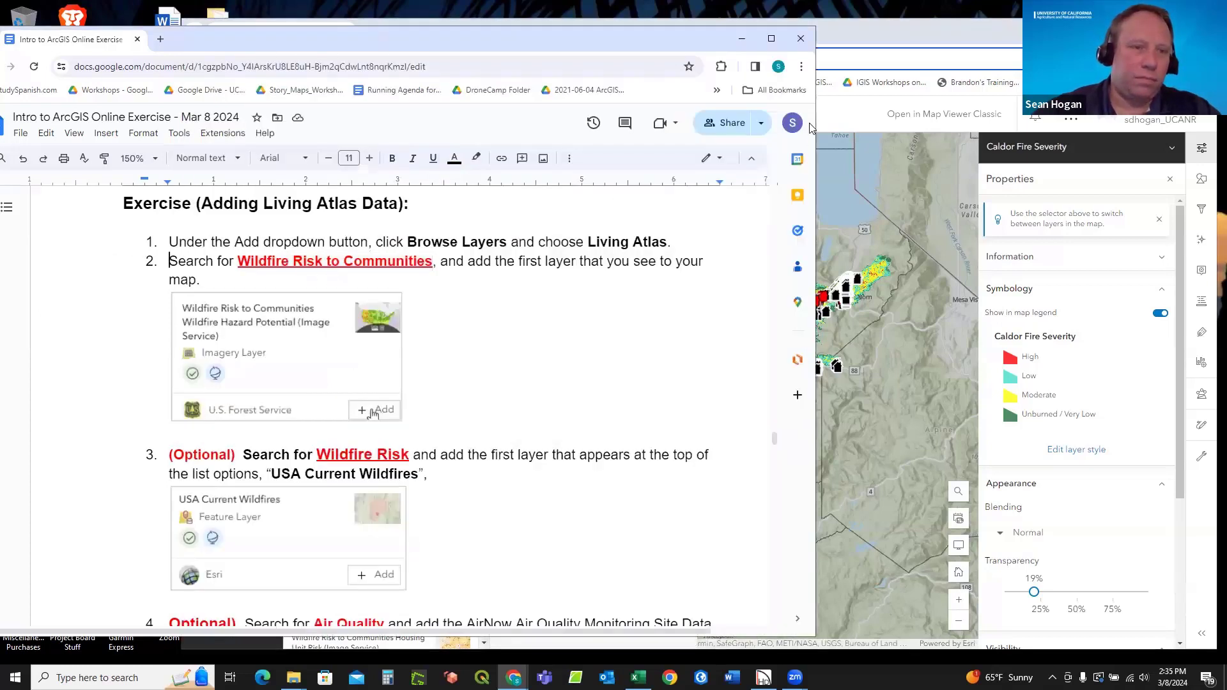
left_click(828, 89)
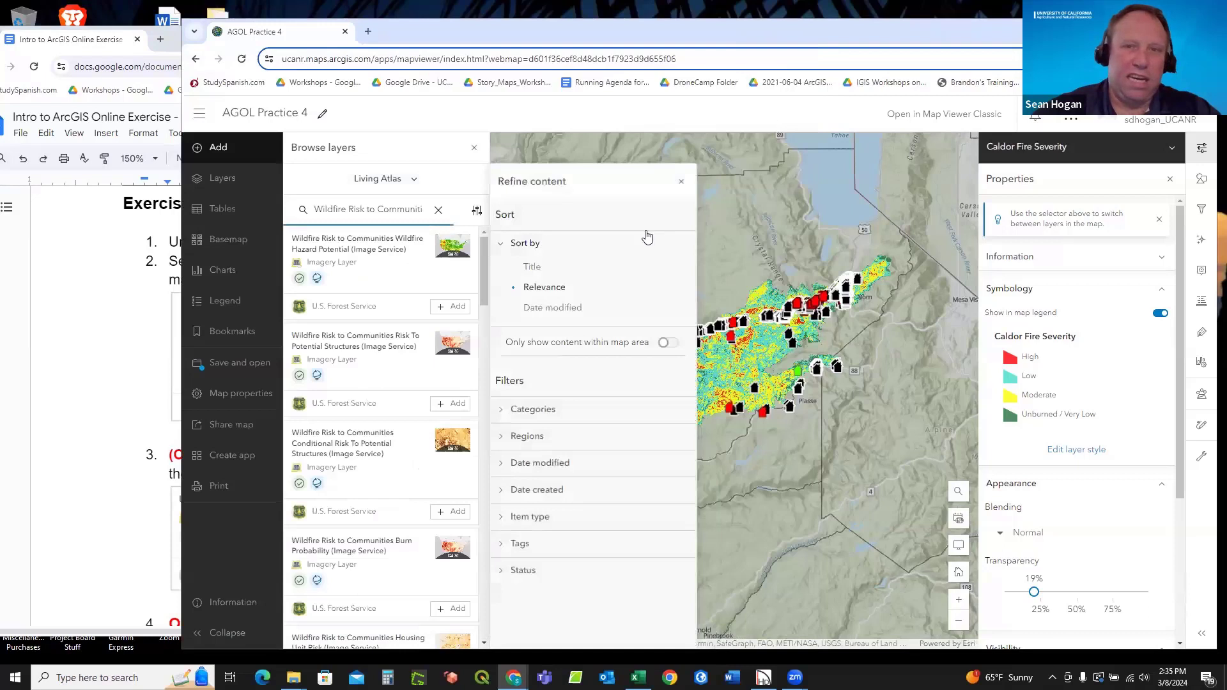
left_click(452, 309)
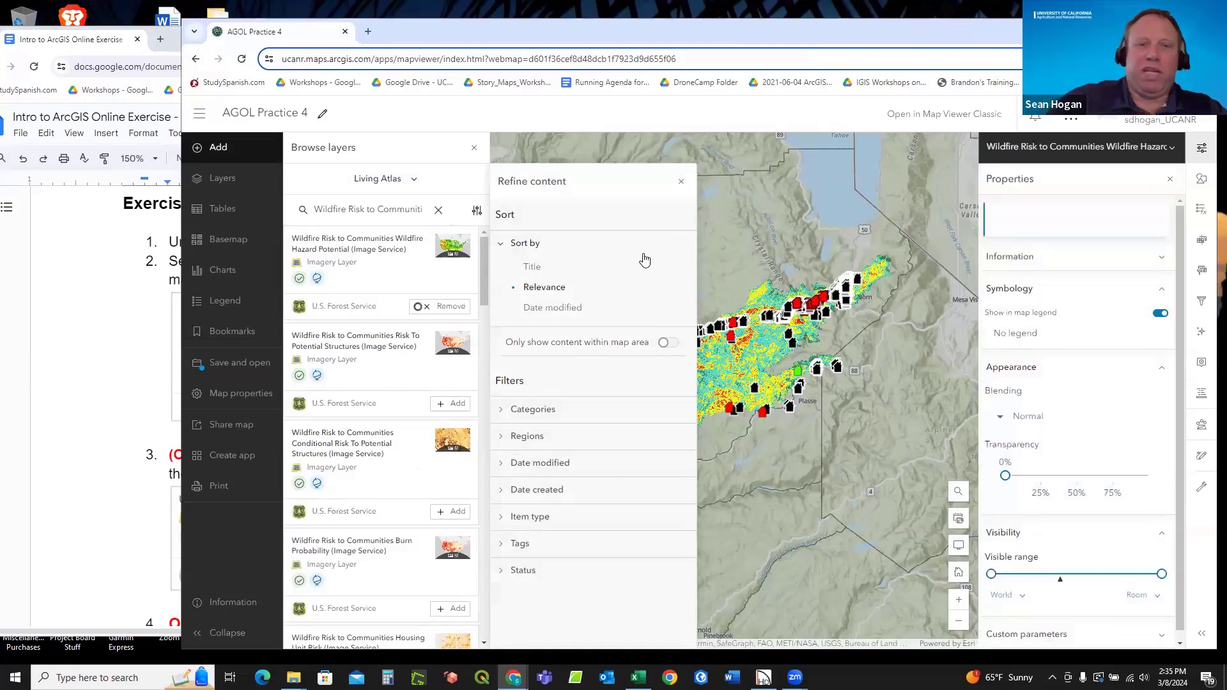
left_click(681, 184)
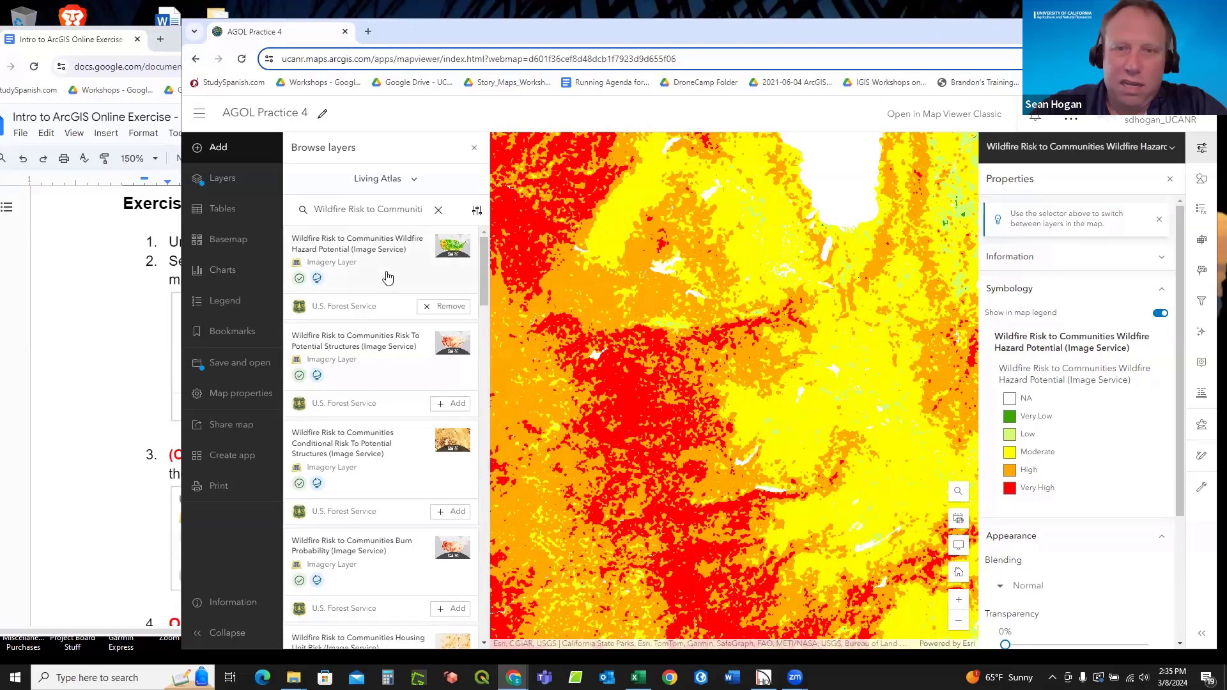
Review the item summary, owner and update date of the Wildfire Hazard Potential layer, and close its details.
left_click(359, 287)
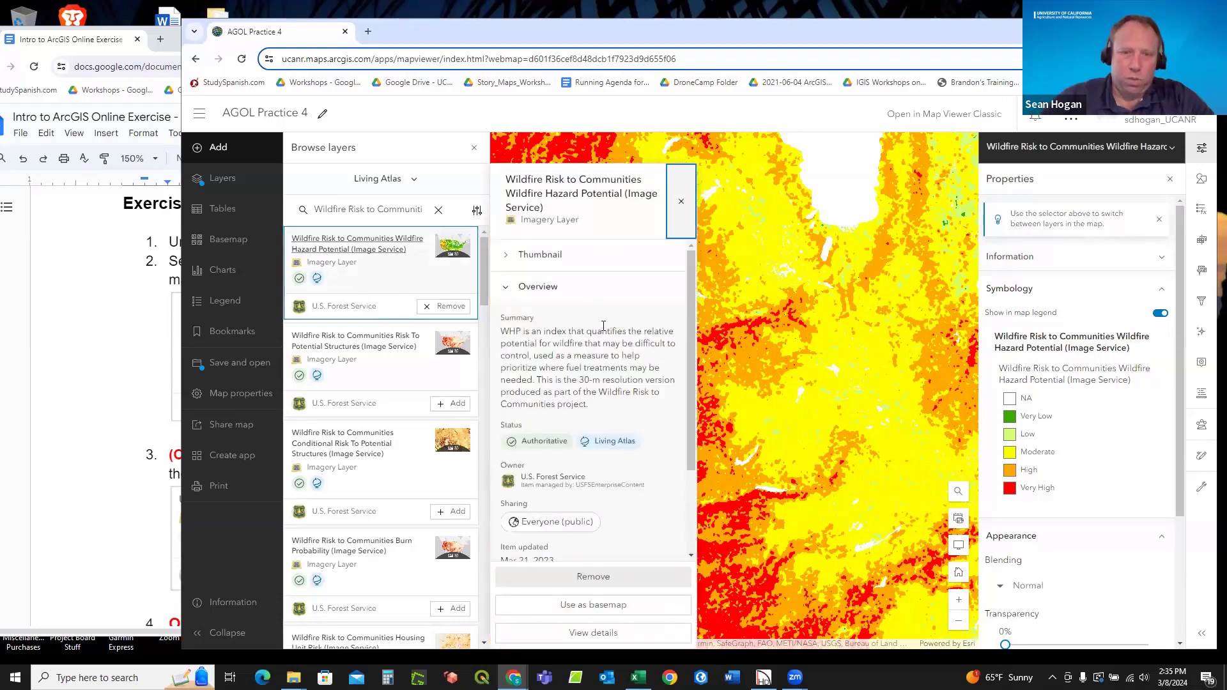
scroll(604, 326, "down", 2)
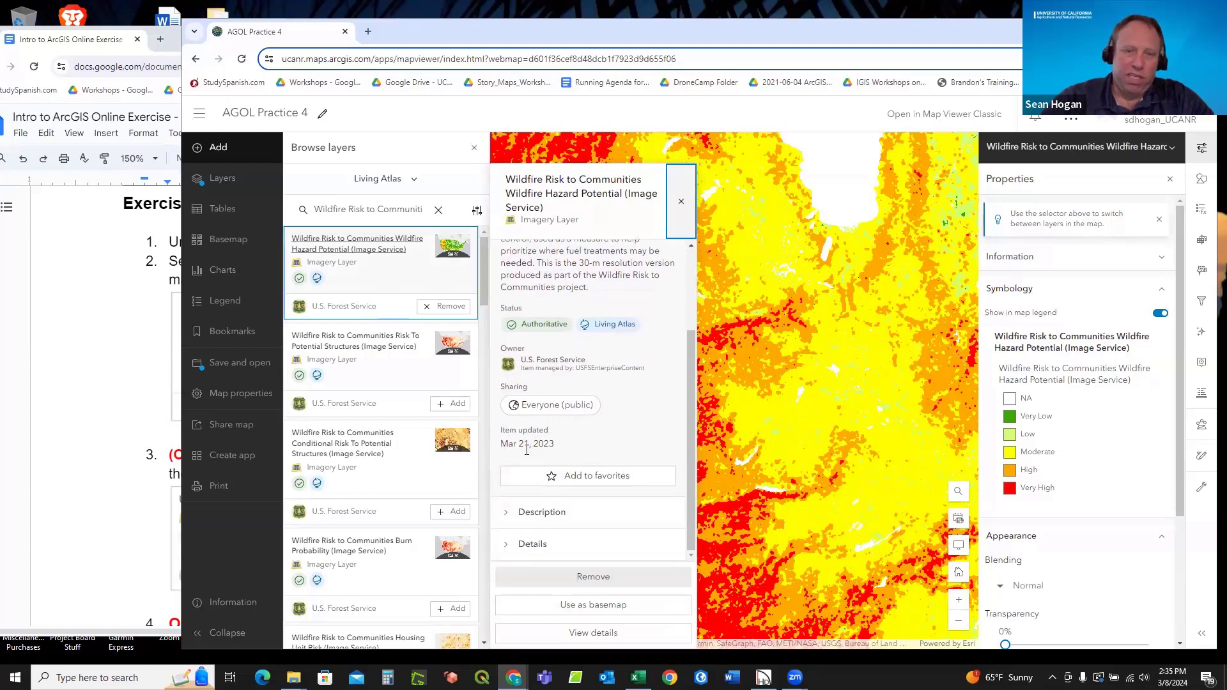
left_click(681, 199)
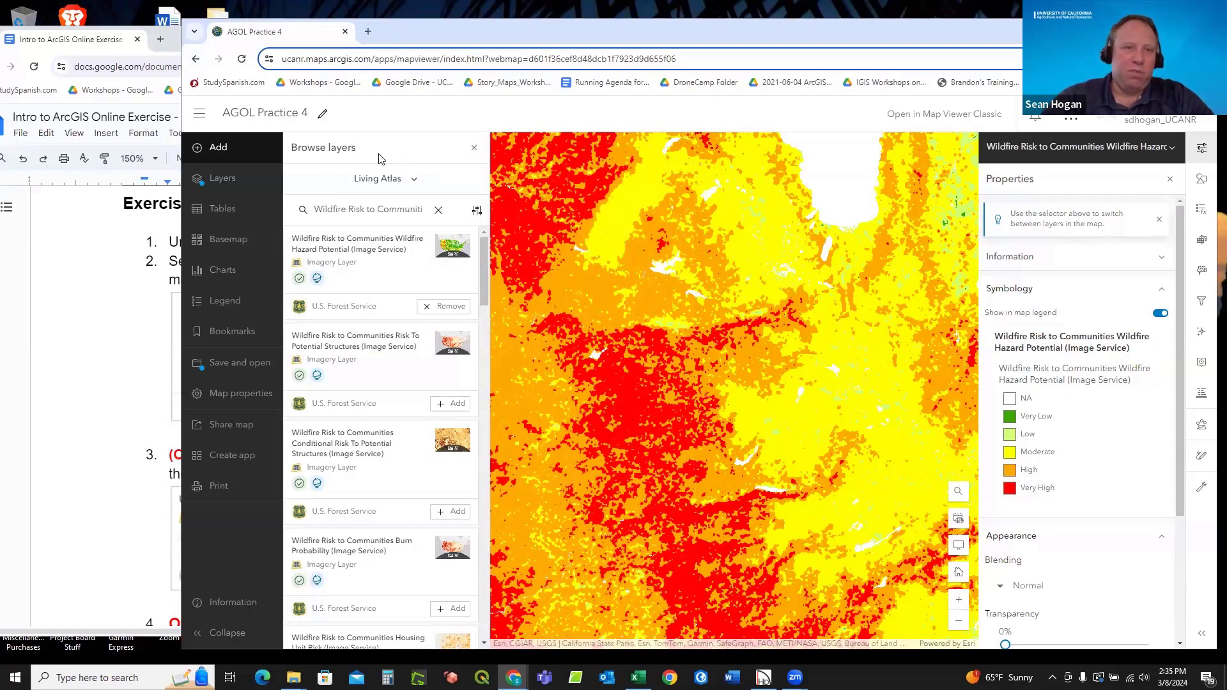
Reorder the map layers so Wildfire Hazard Potential sits between Caldor Fire Severity and USA Census Counties.
left_click(230, 184)
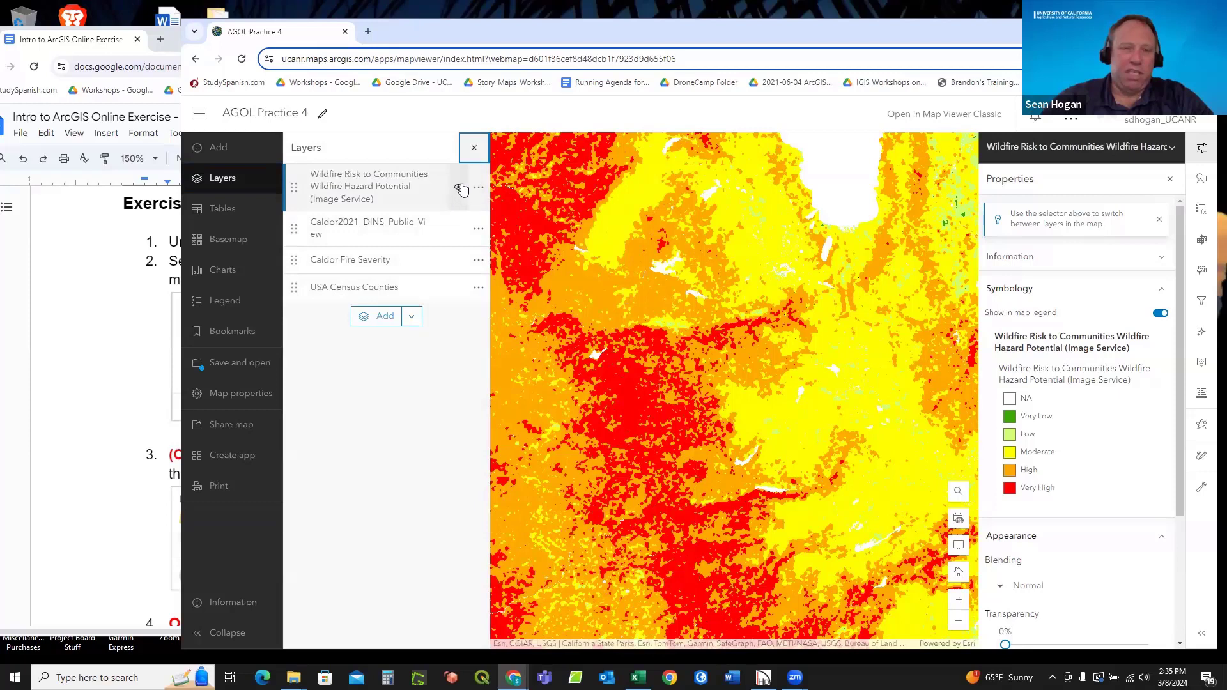
left_click_drag(298, 188, 294, 249)
mouse_move(292, 270)
left_mouse_down()
mouse_move(293, 176)
mouse_move(294, 255)
left_mouse_up()
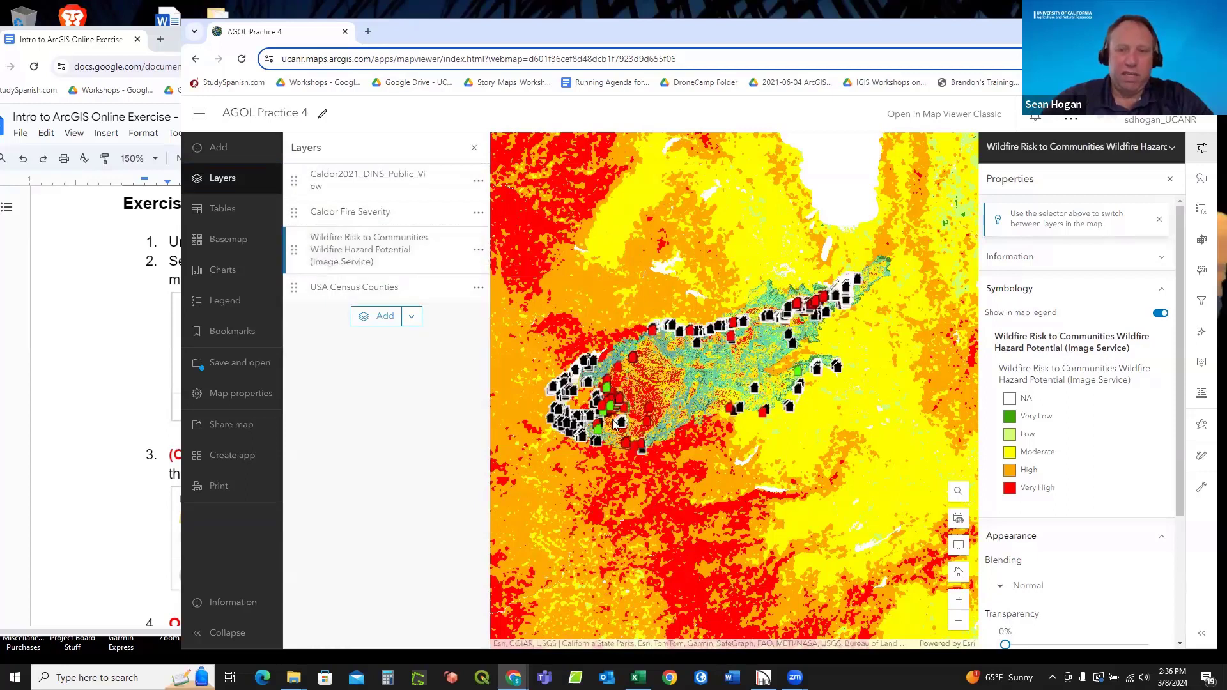
Compare burn severity with wildfire hazard inside the fire area by repeatedly toggling the visibility of the Caldor Fire Severity layer.
scroll(669, 356, "up", 5)
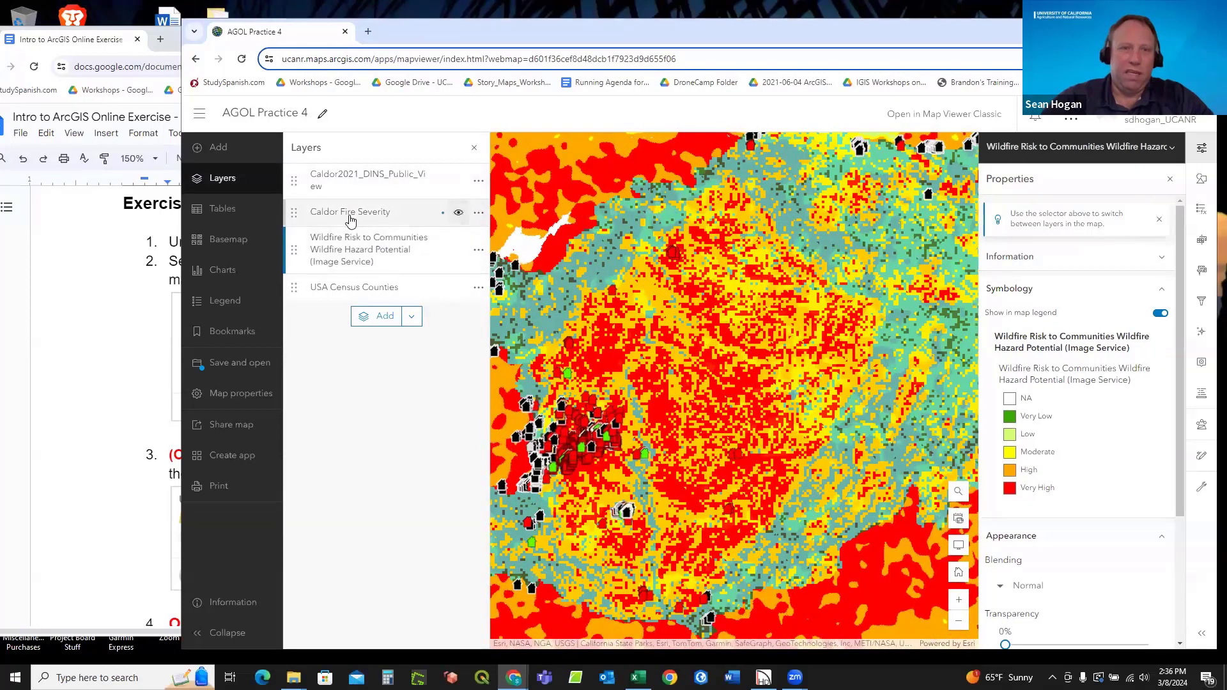
left_click(459, 214)
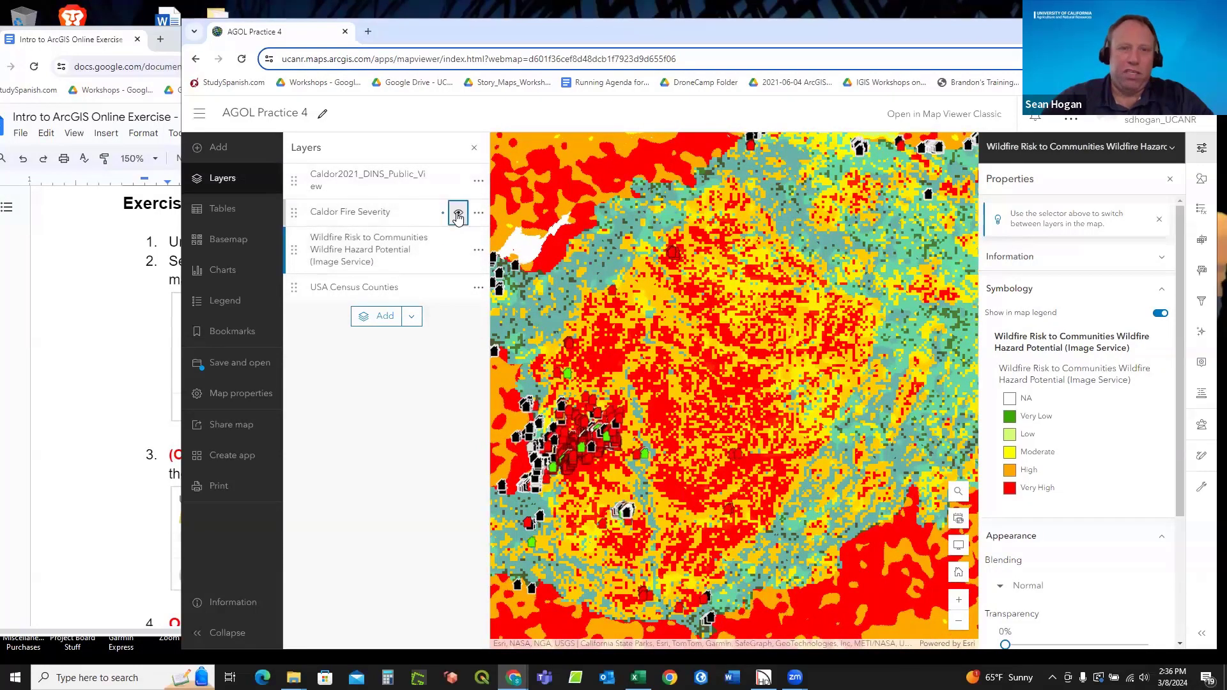
left_click(458, 214)
left_click(459, 214)
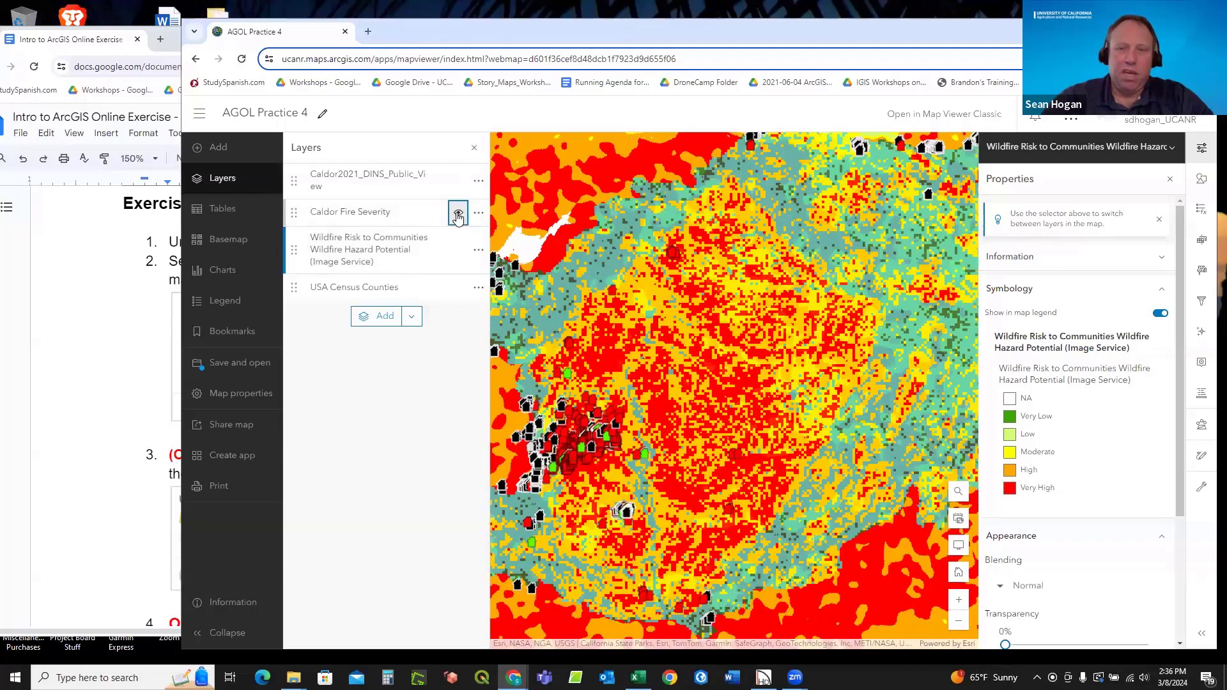
left_click(458, 214)
left_click(459, 214)
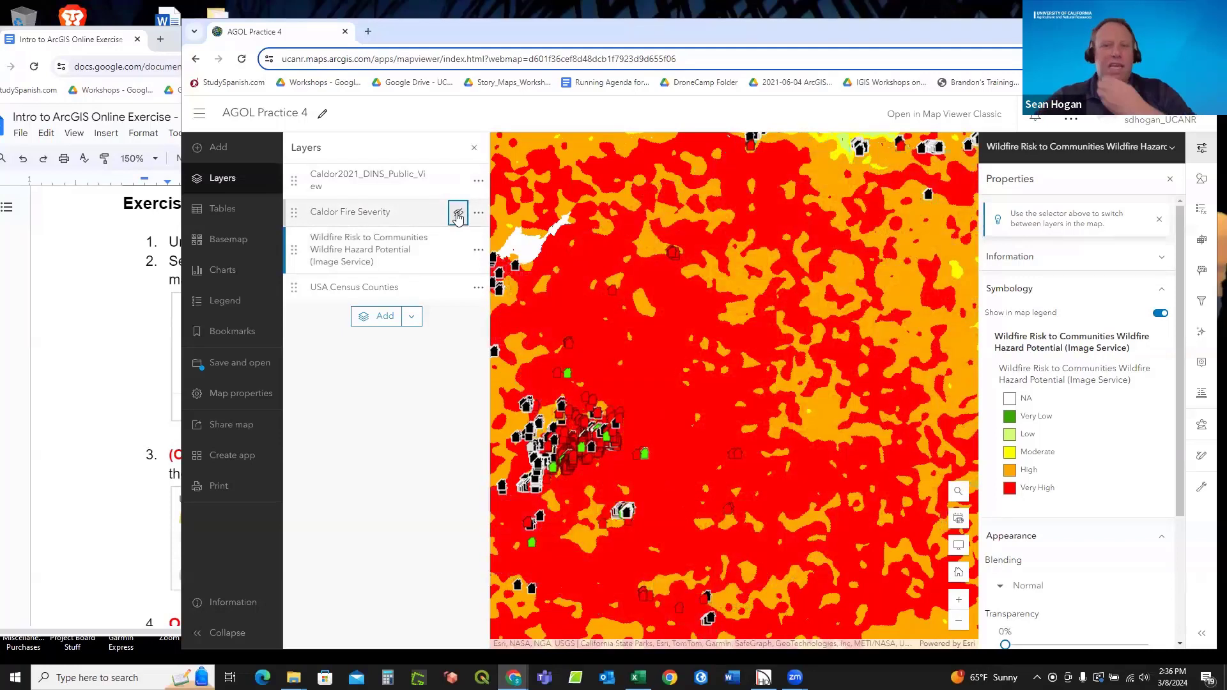
left_click(459, 214)
left_click(458, 214)
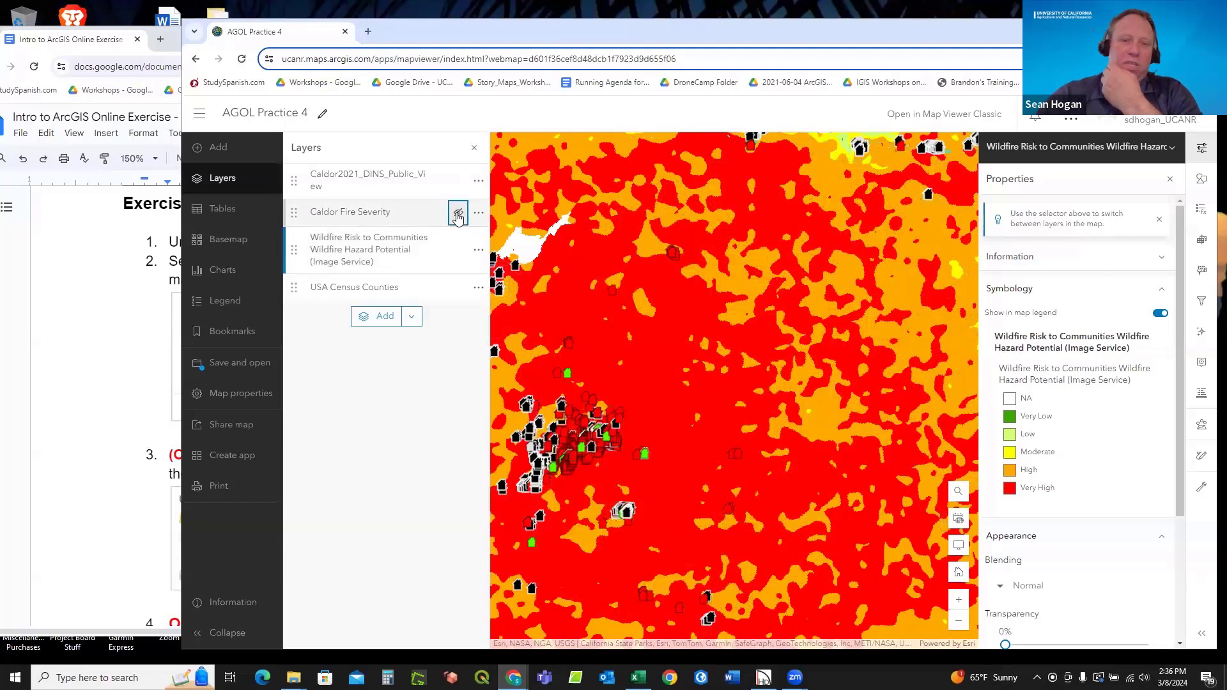
left_click(458, 214)
left_click(459, 215)
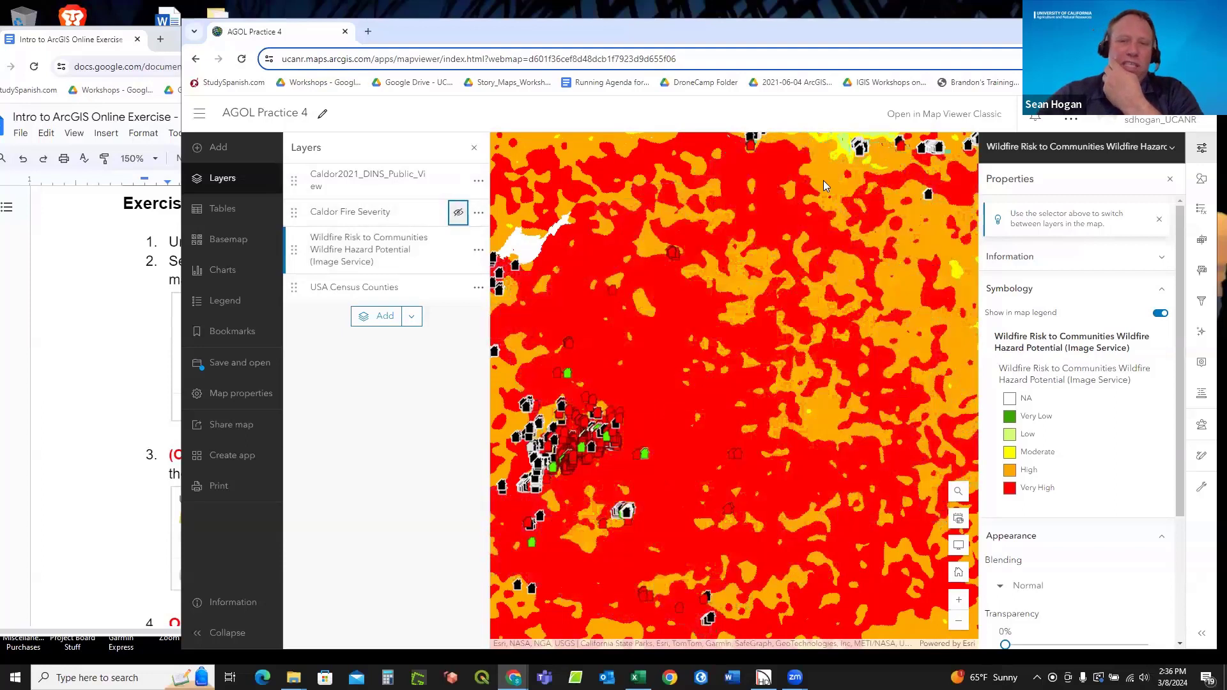
scroll(786, 211, "down", 3)
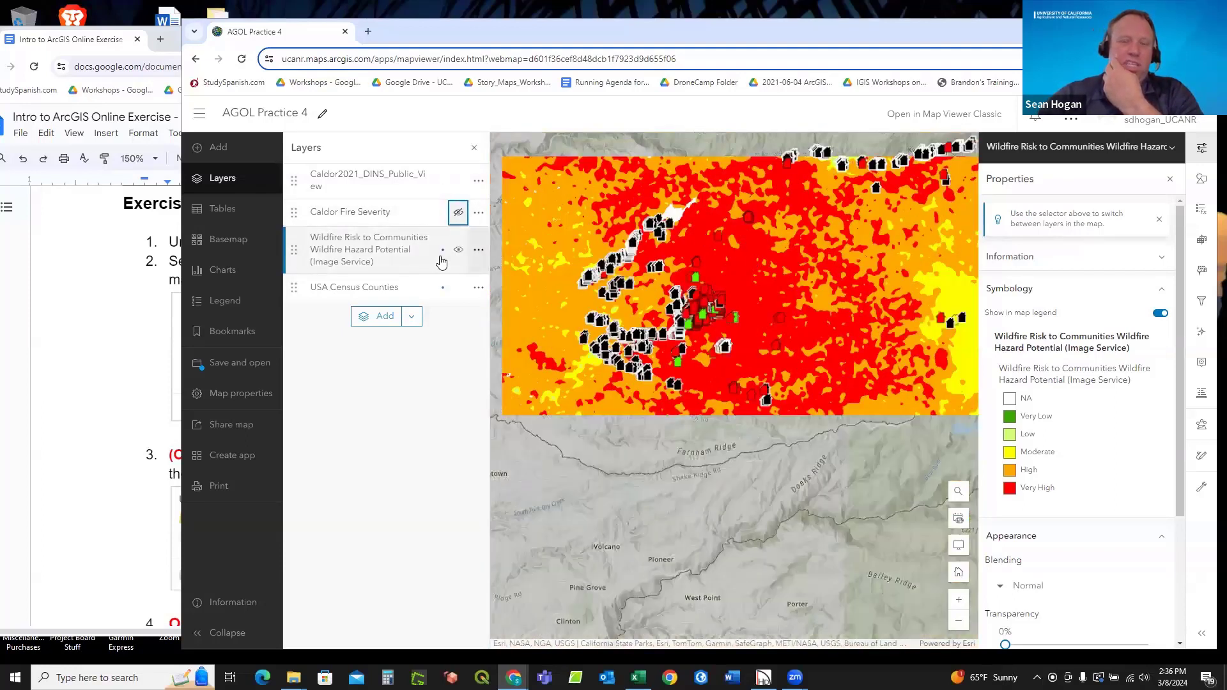
left_click(458, 214)
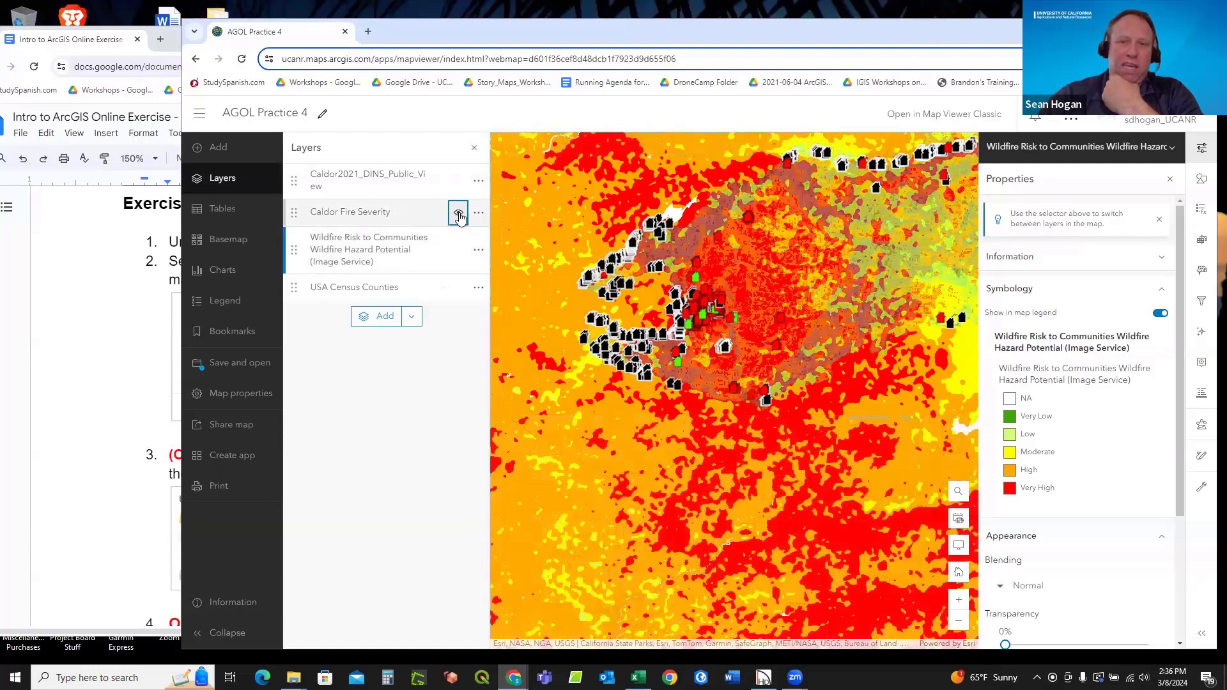
left_click(458, 214)
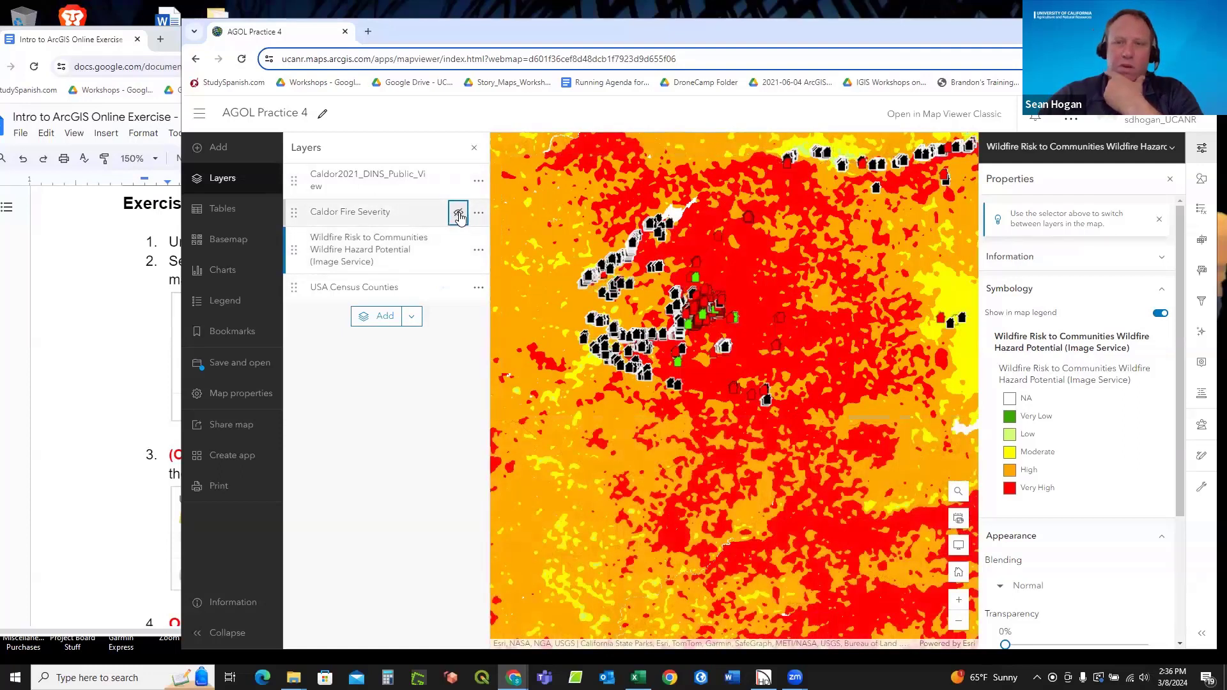
left_click(459, 214)
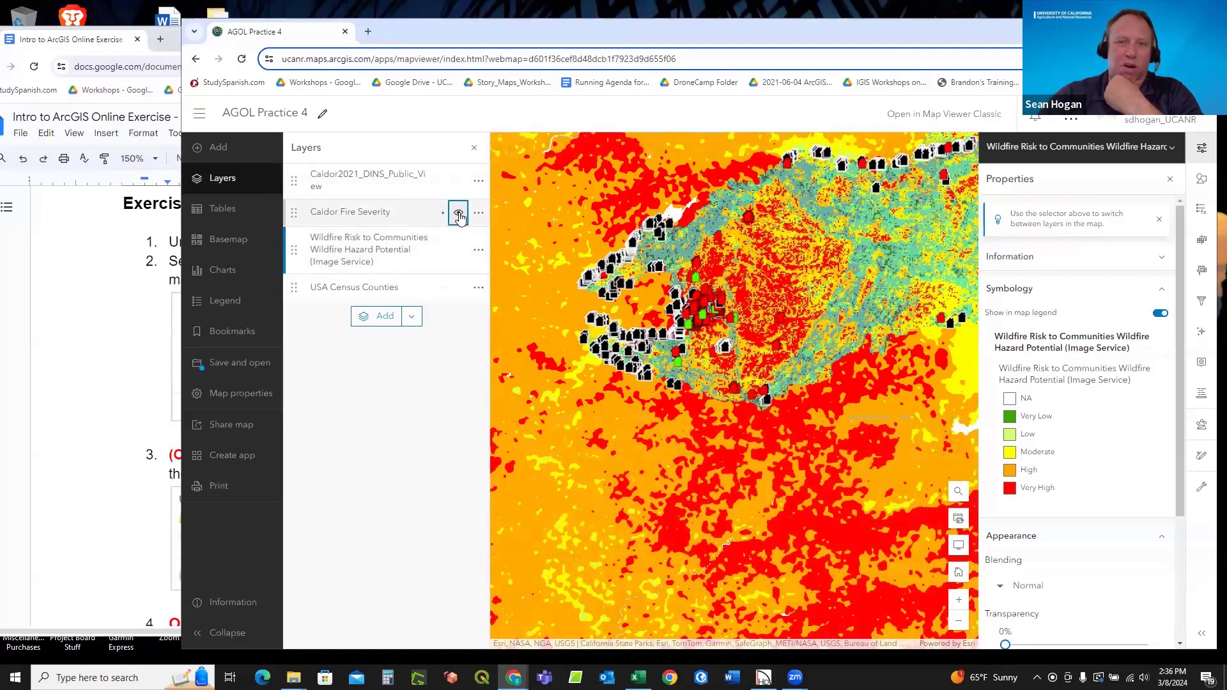
left_click(458, 215)
left_click(458, 214)
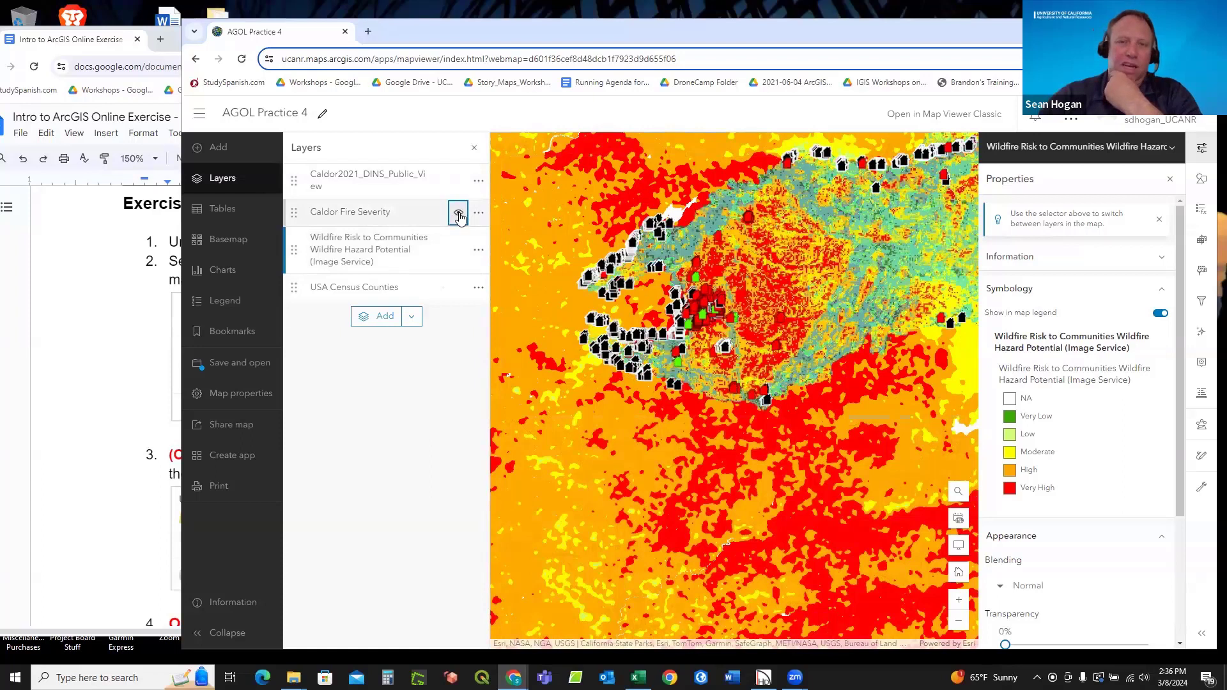
left_click(458, 214)
scroll(705, 383, "down", 1)
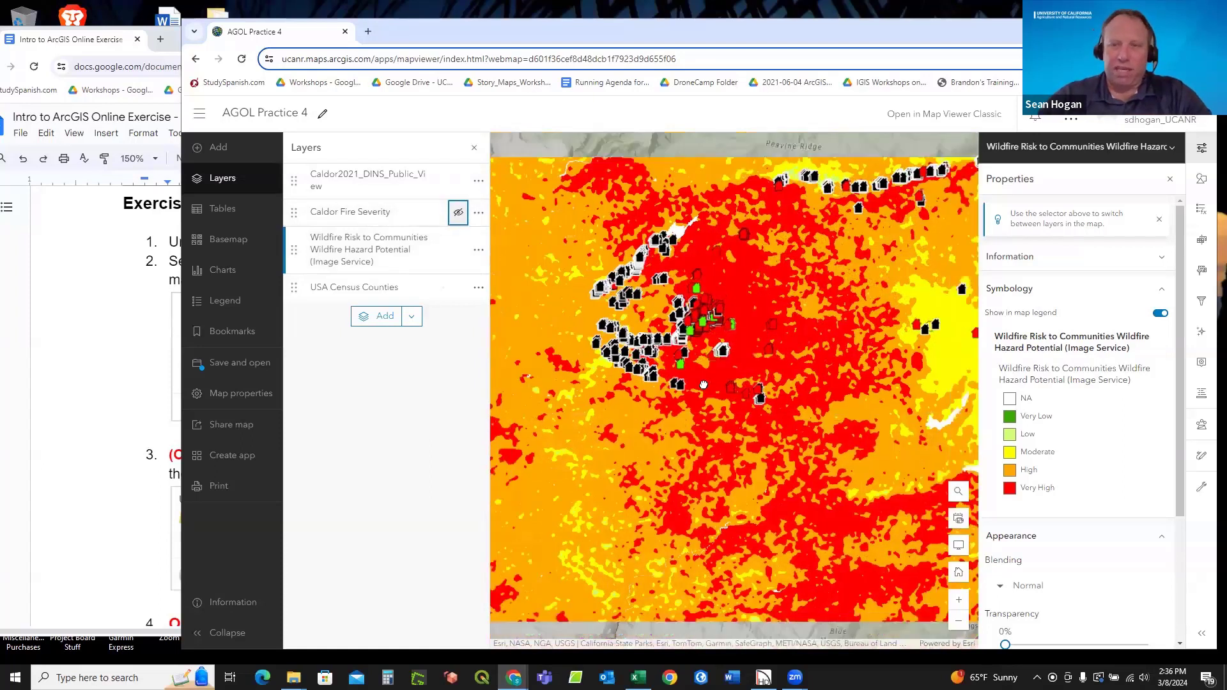
Show the Caldor Fire Severity layer and hide the Wildfire Hazard Potential layer.
left_click(459, 215)
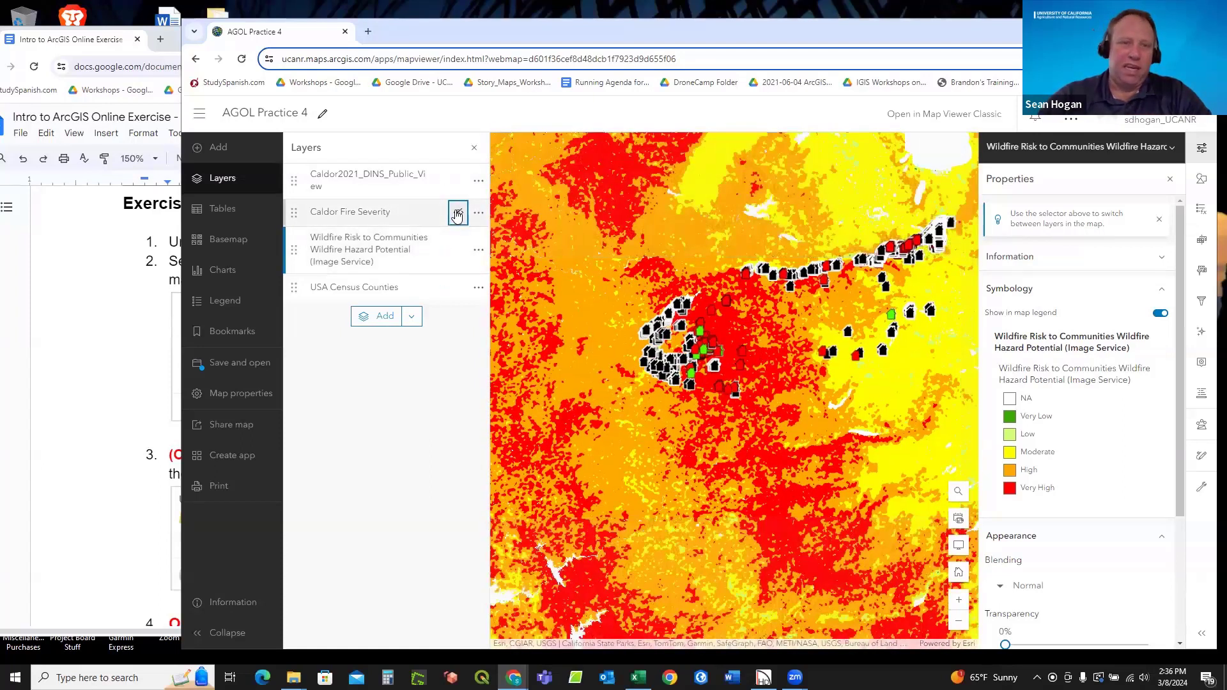
left_click(458, 214)
left_click(458, 214)
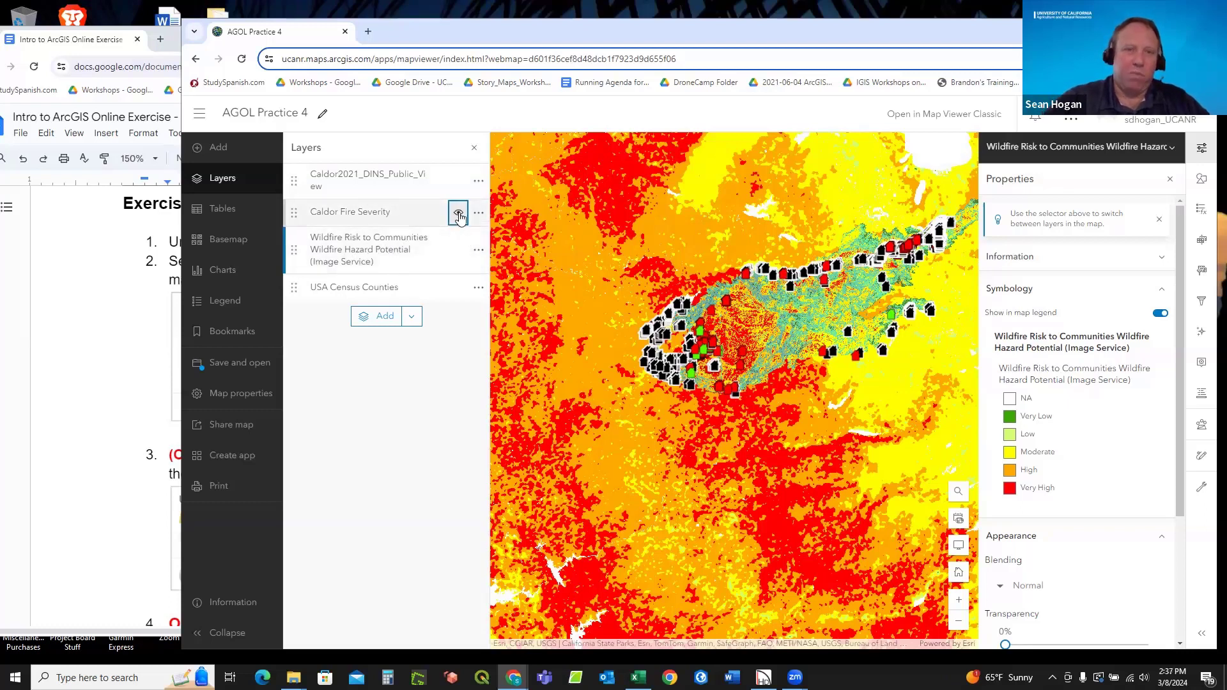
left_click(459, 249)
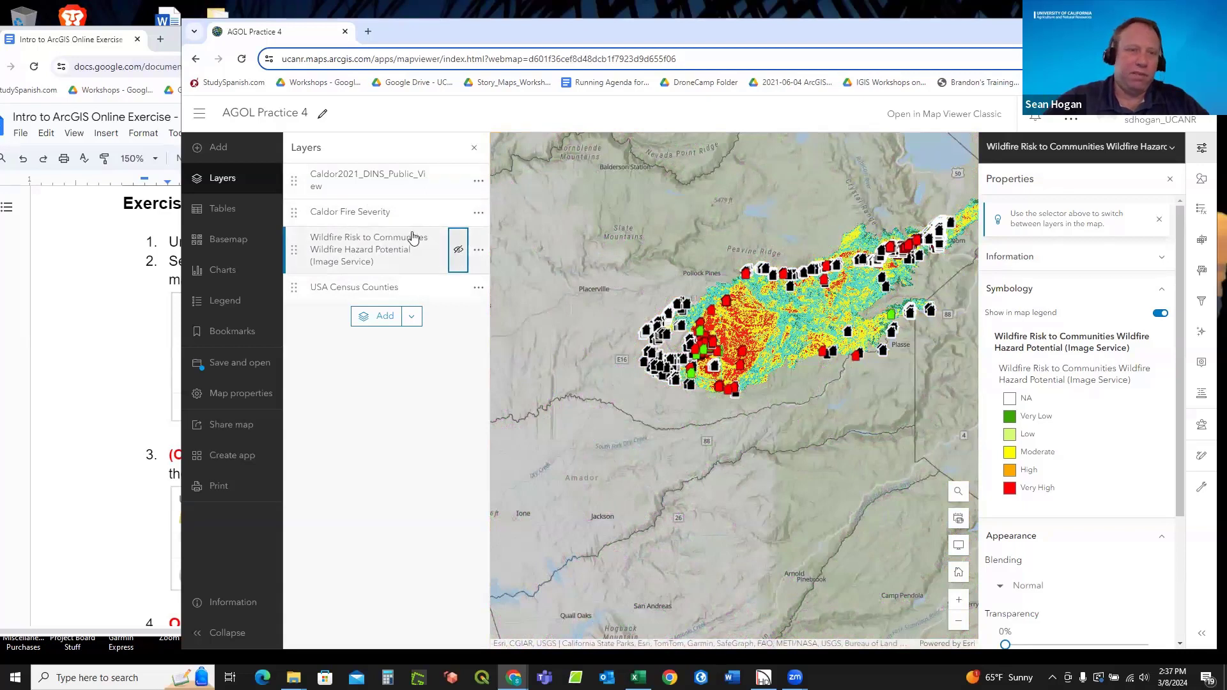
Switch to the exercise document in Google Docs and read the optional Living Atlas instructions for Wildfire Risk and Air Quality.
left_click(121, 317)
left_click(304, 350)
scroll(304, 351, "down", 2)
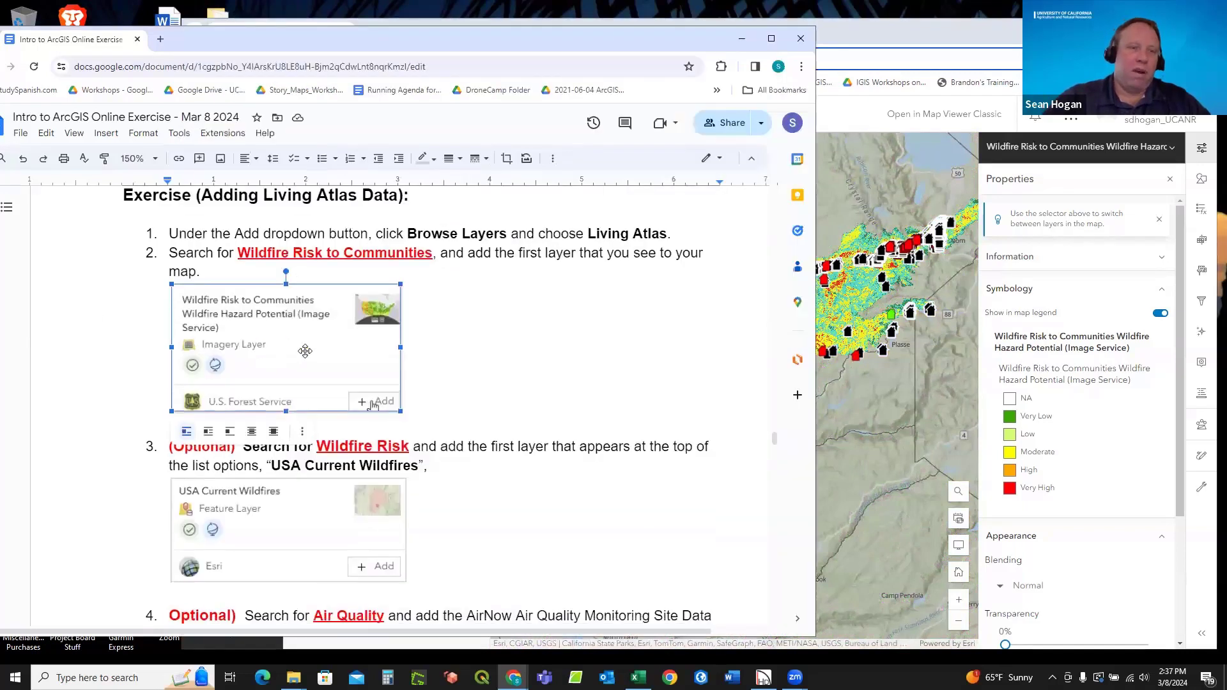
scroll(531, 380, "down", 1)
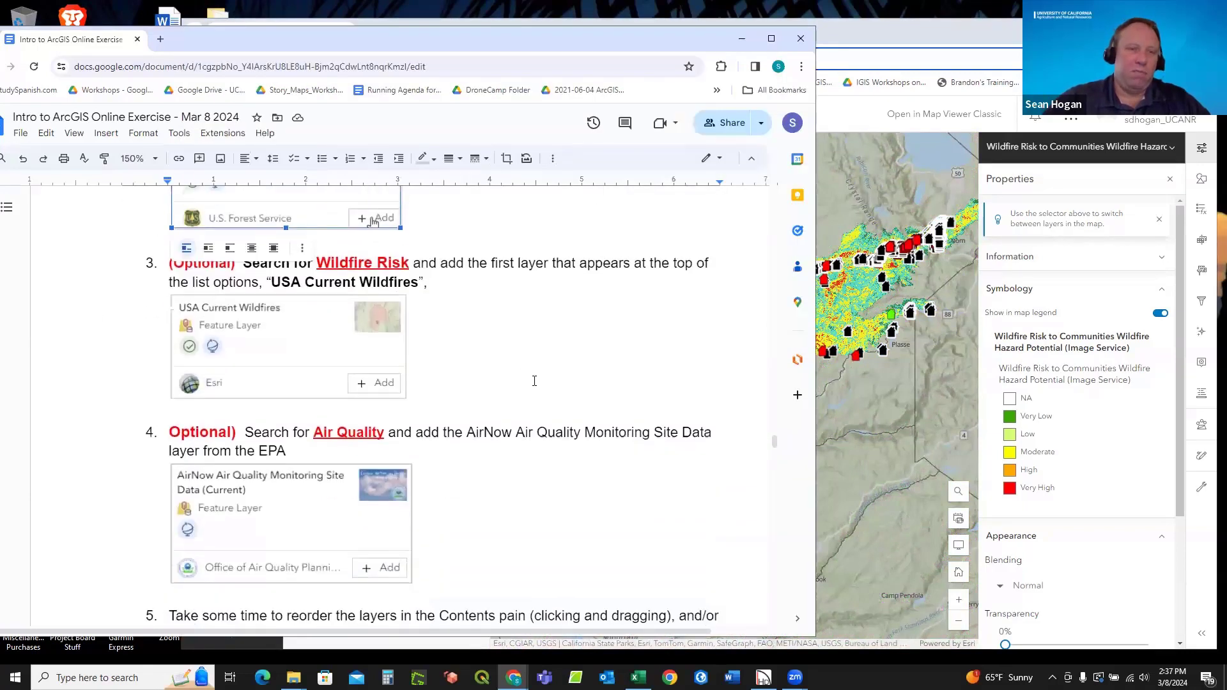
left_click(487, 329)
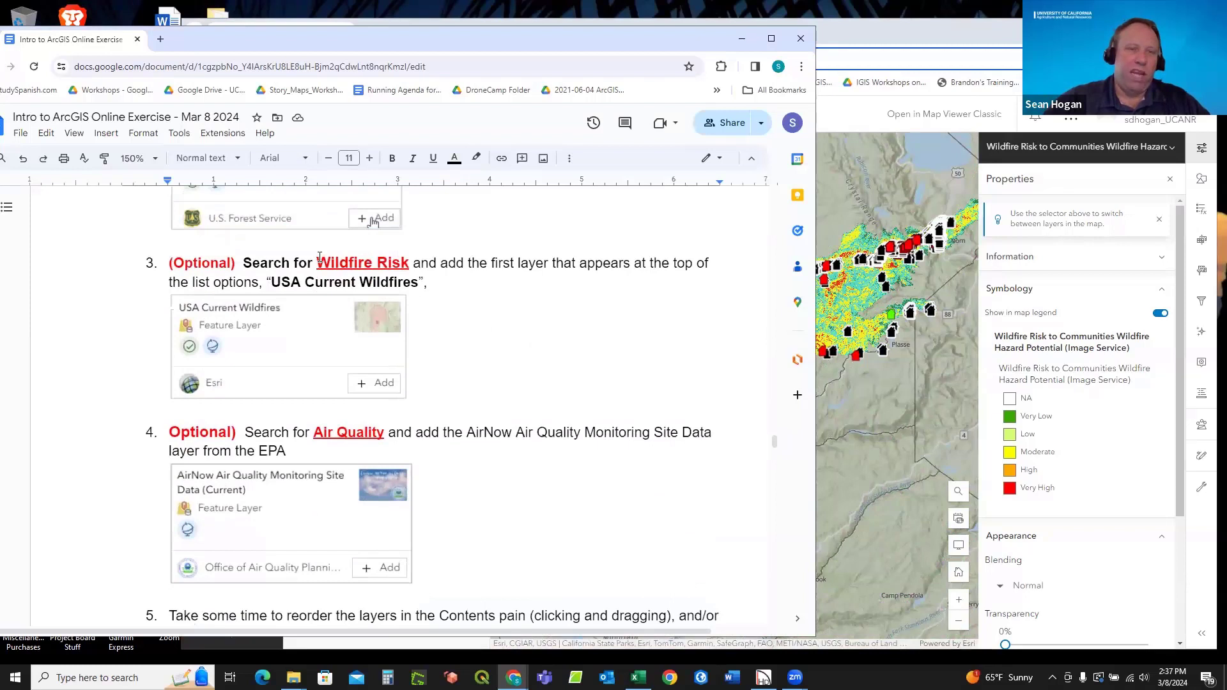
scroll(496, 335, "up", 3)
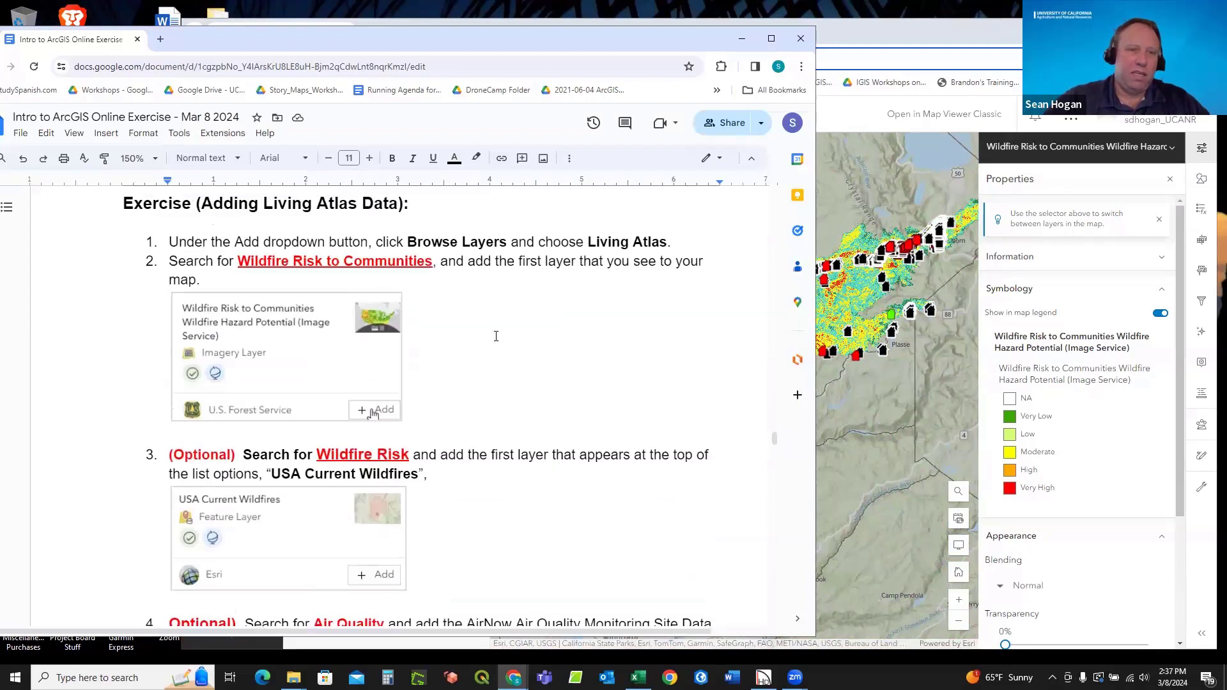
scroll(354, 300, "down", 2)
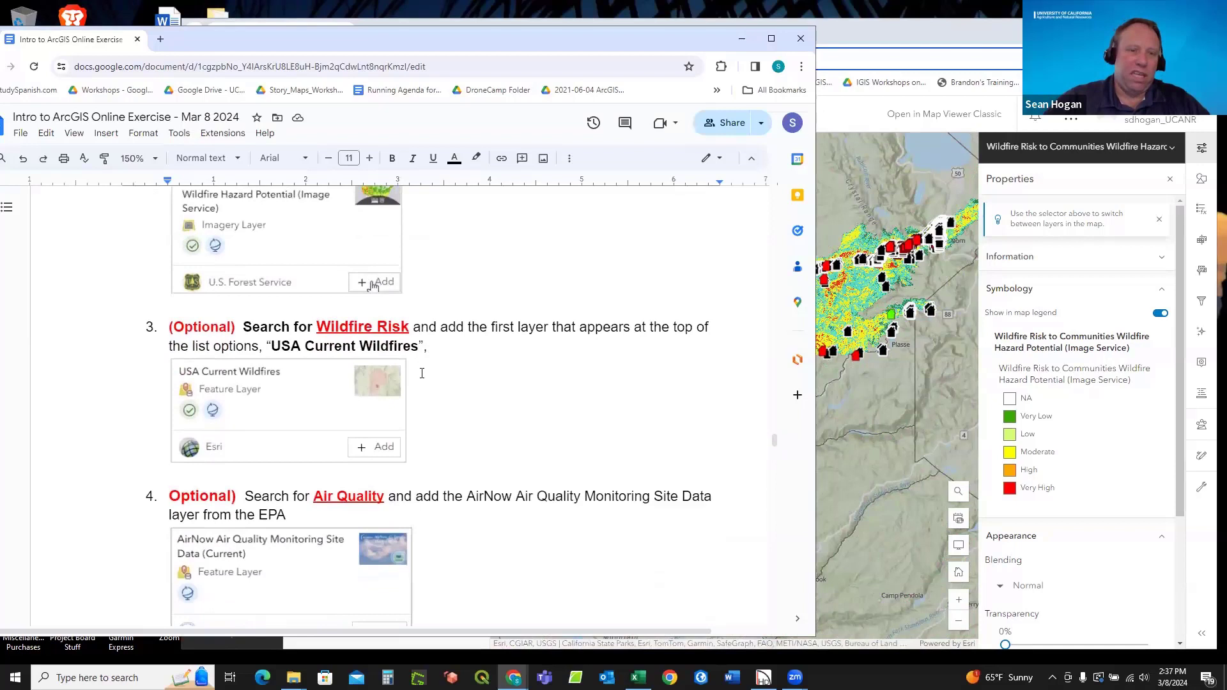
scroll(306, 402, "up", 1)
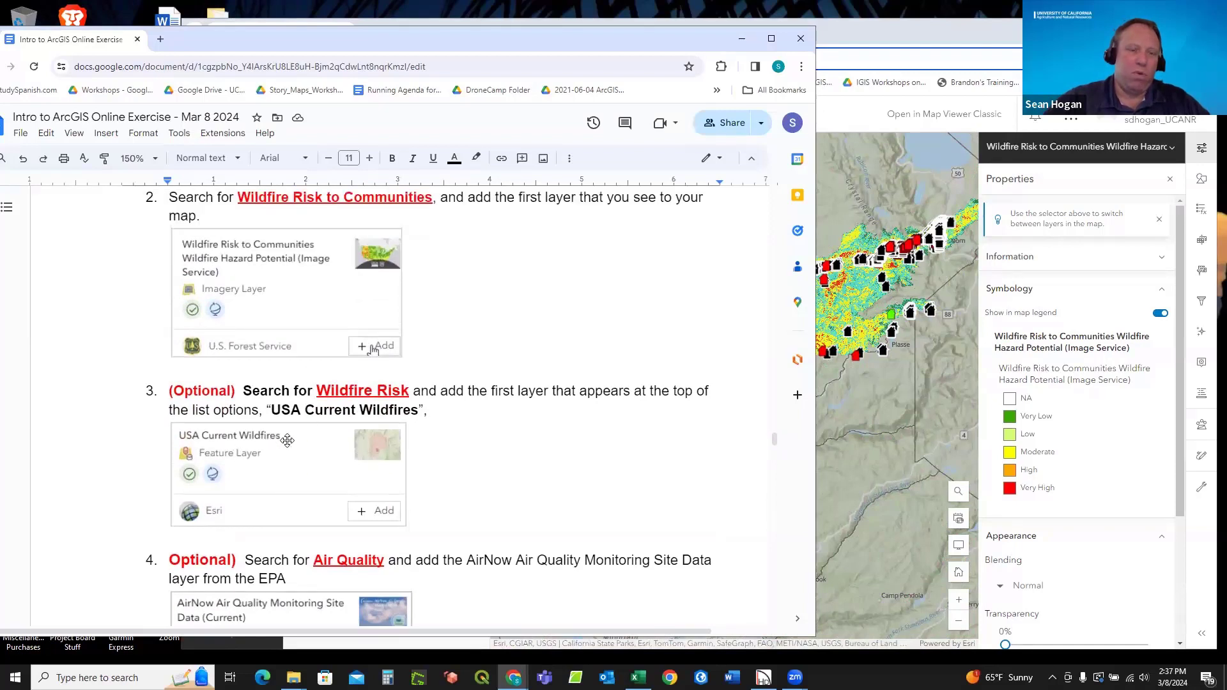
scroll(290, 435, "down", 1)
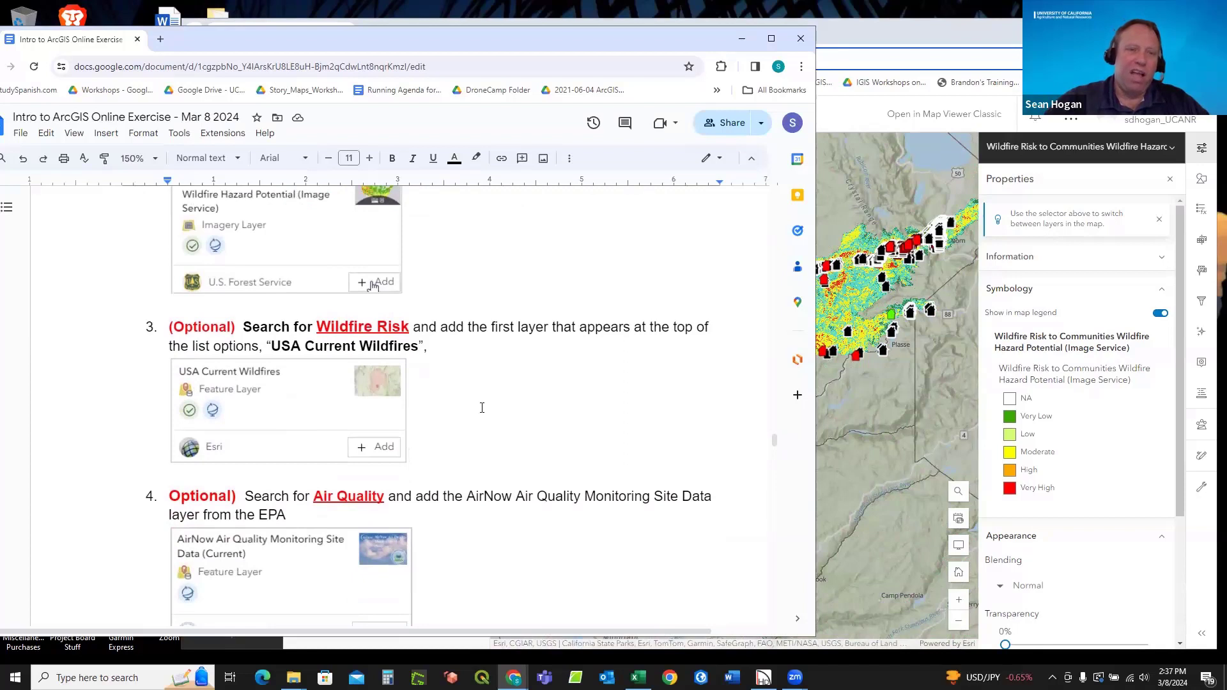
scroll(481, 407, "down", 1)
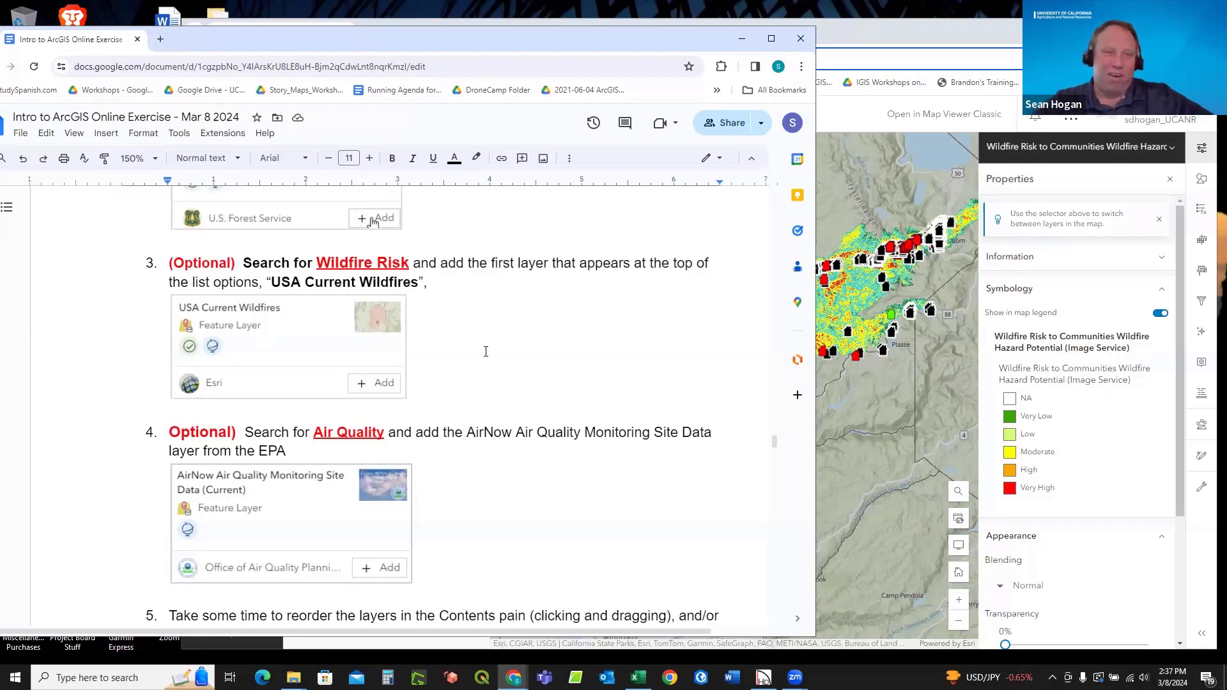
scroll(486, 351, "down", 1)
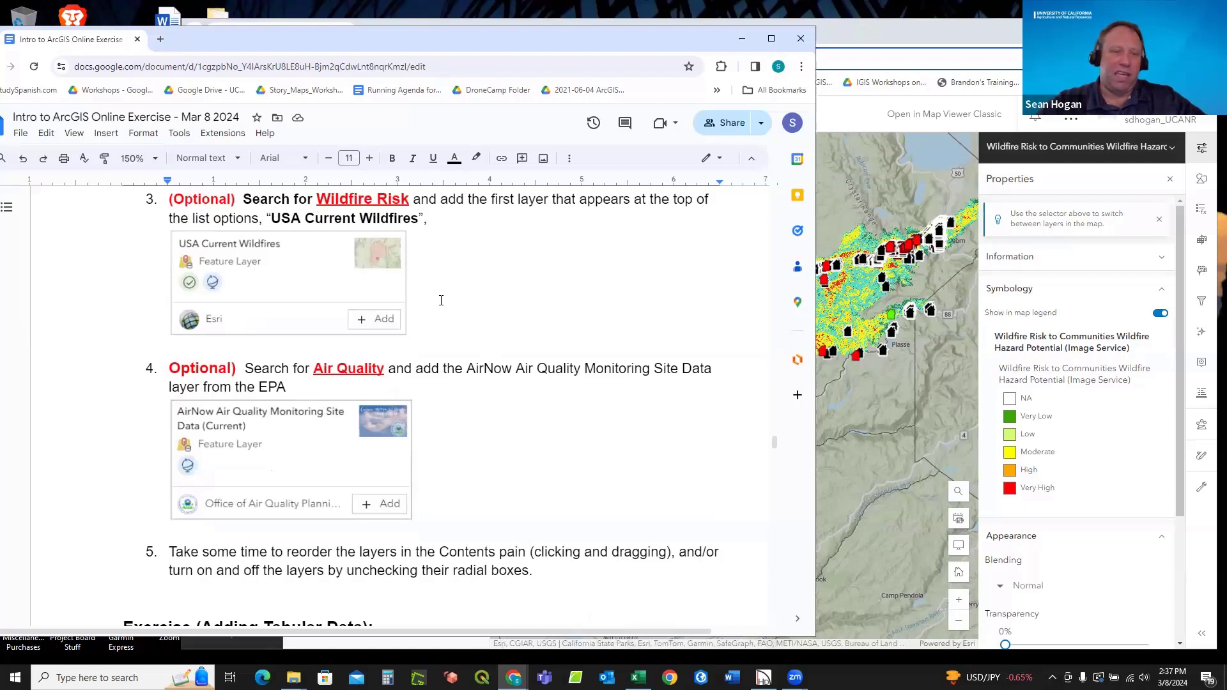
scroll(450, 309, "down", 1)
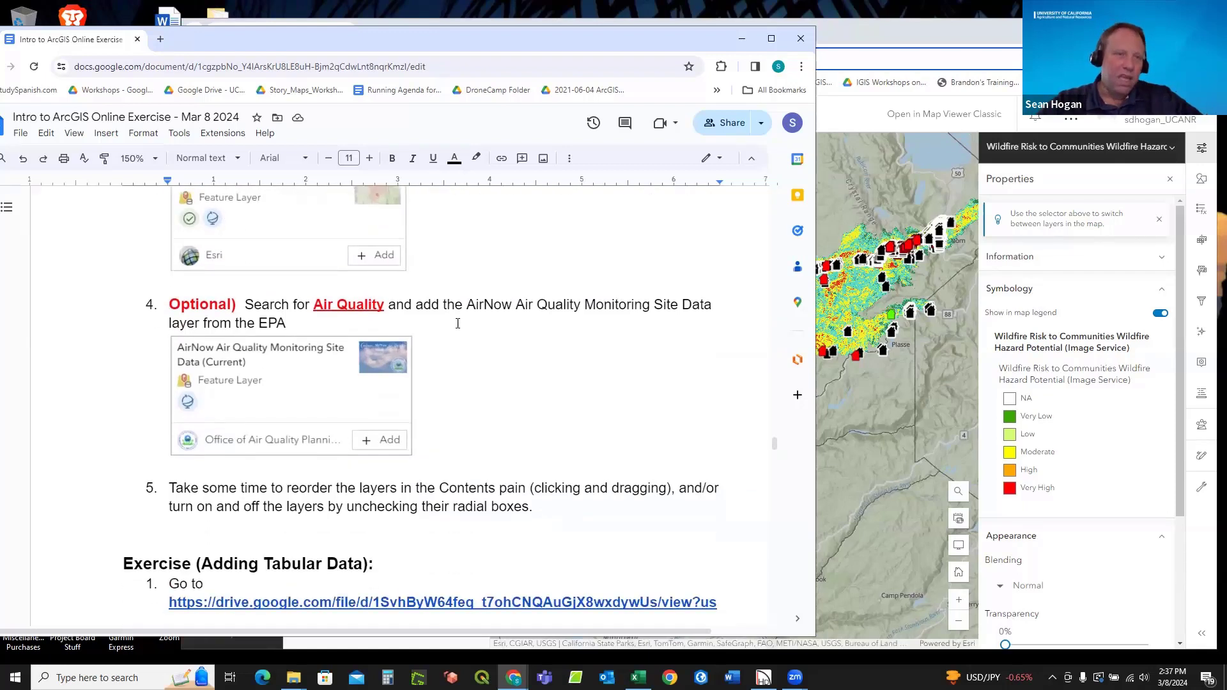
Copy the term "Air Quality" from exercise item 4, return to the ArcGIS Online map and search for it among the layers to add.
left_click_drag(317, 305, 384, 305)
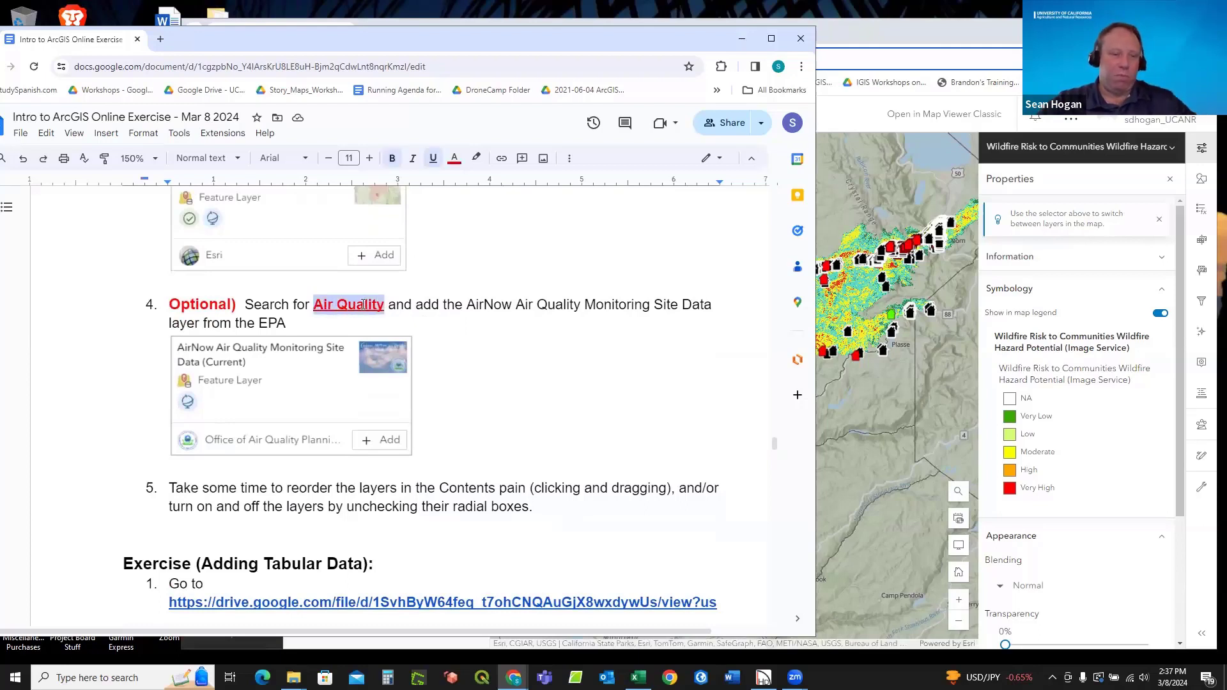
left_click(884, 94)
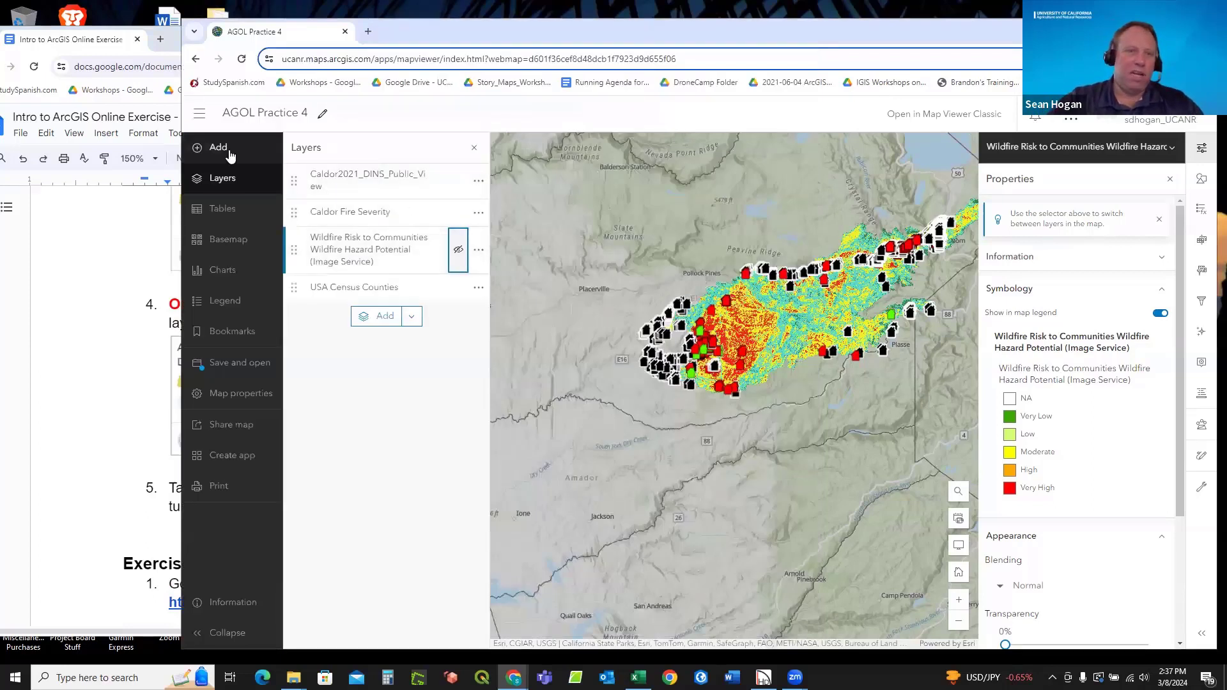
left_click(230, 154)
left_click(322, 150)
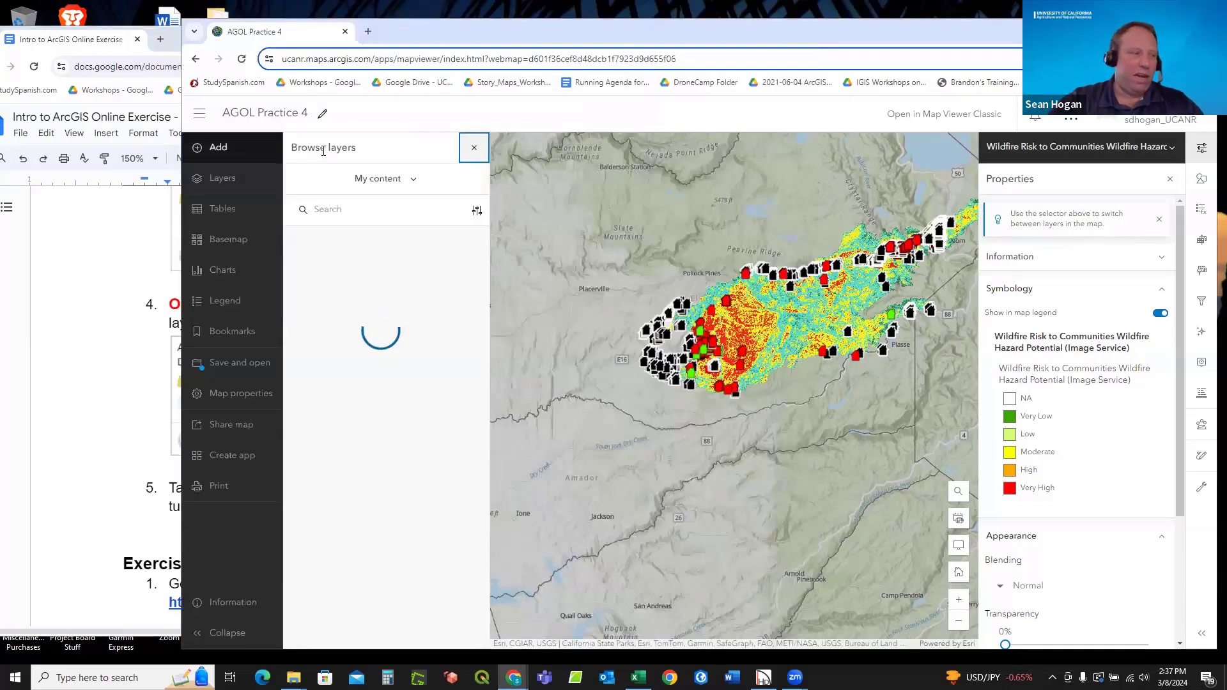
left_click(347, 209)
type("Air Quality")
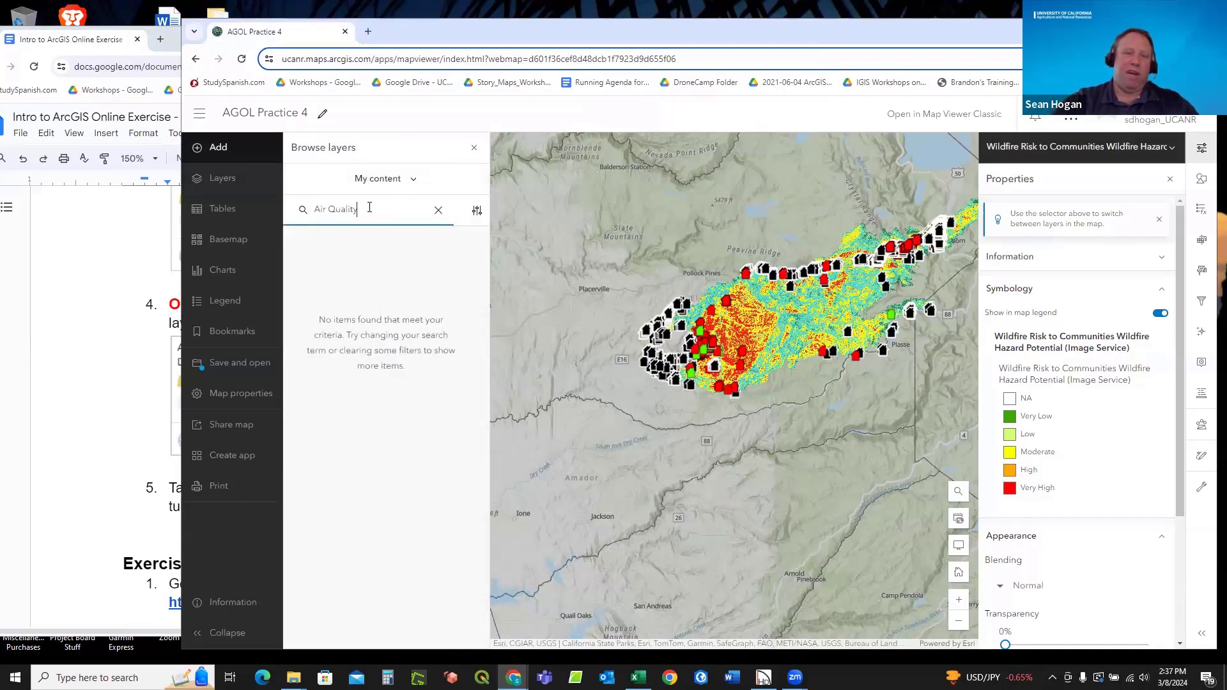
Sort the Air Quality layer search by Relevance.
left_click(476, 213)
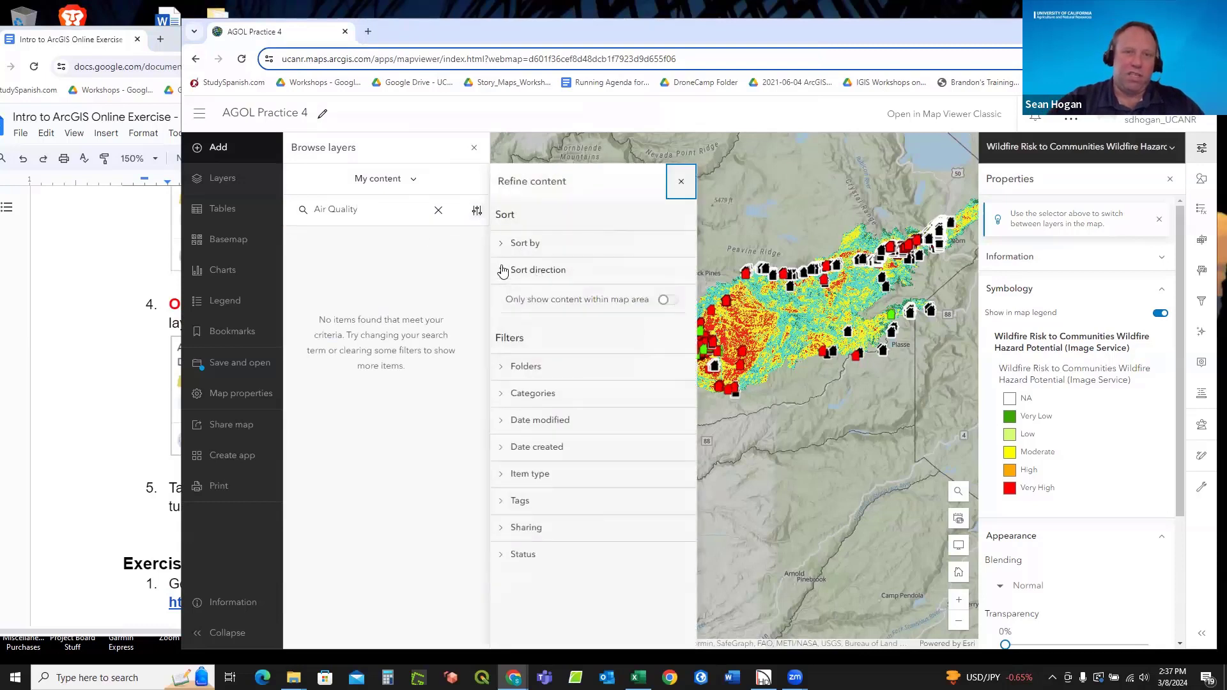
left_click(504, 246)
left_click(528, 291)
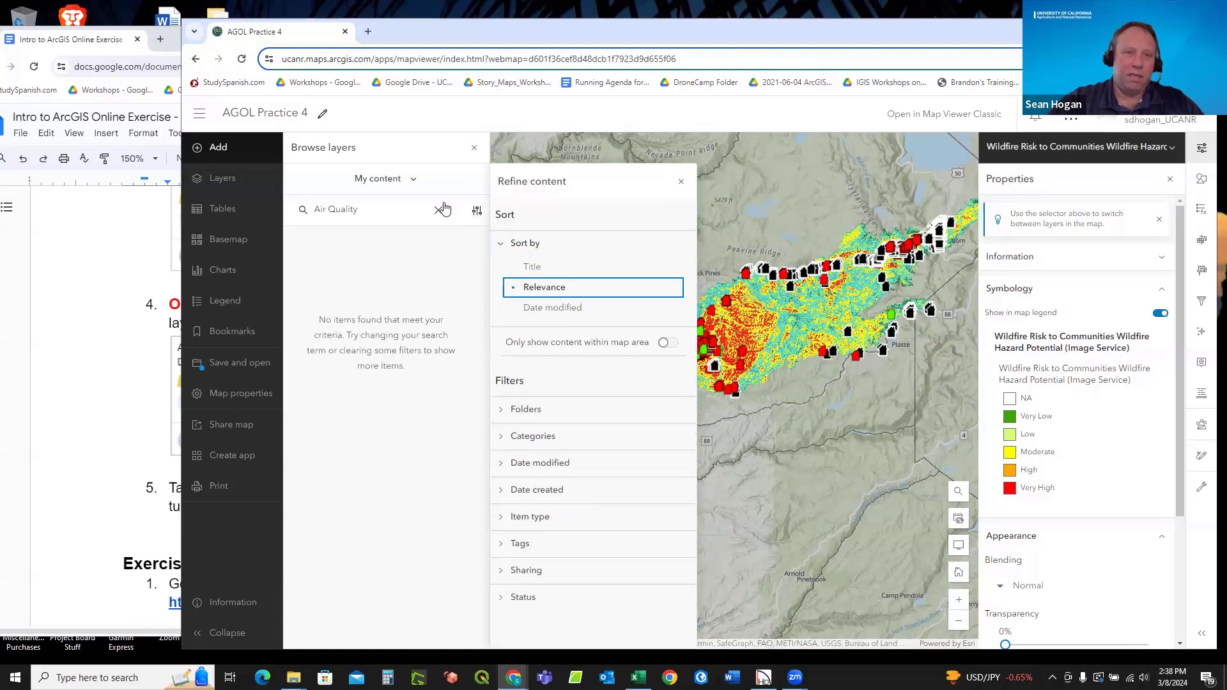
Set the layer search source to Living Atlas and add the AirNow Air Quality Monitoring Site Data (Current) layer to the map.
left_click(413, 179)
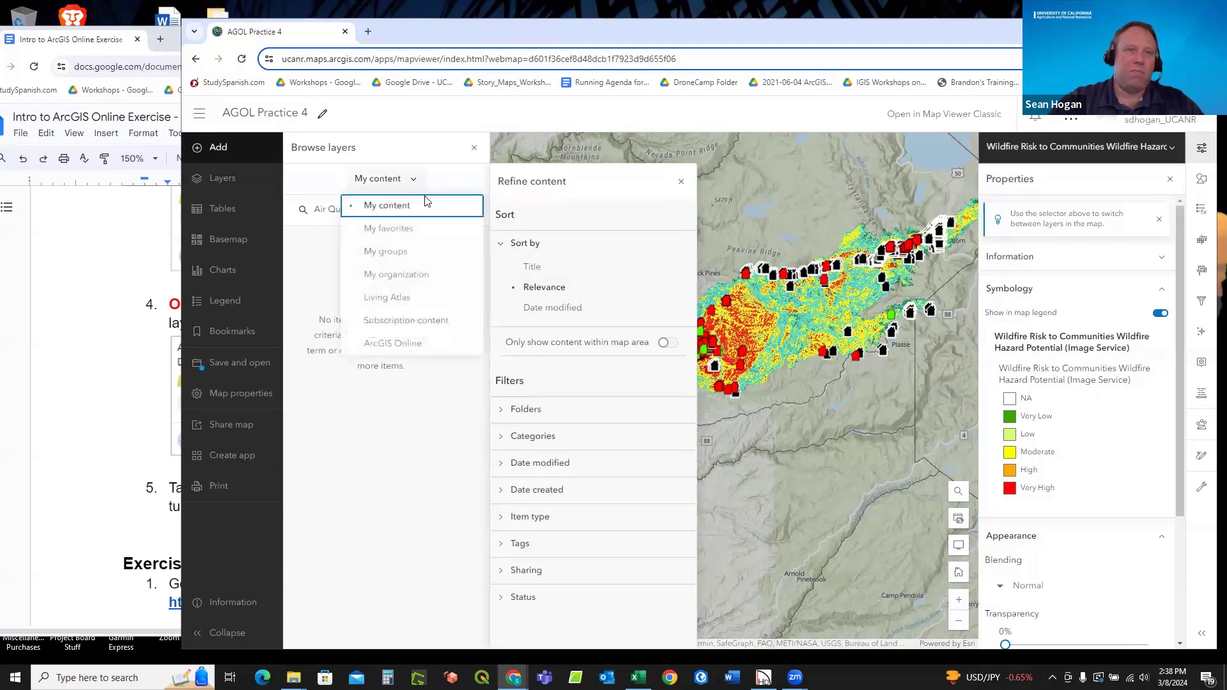
left_click(401, 297)
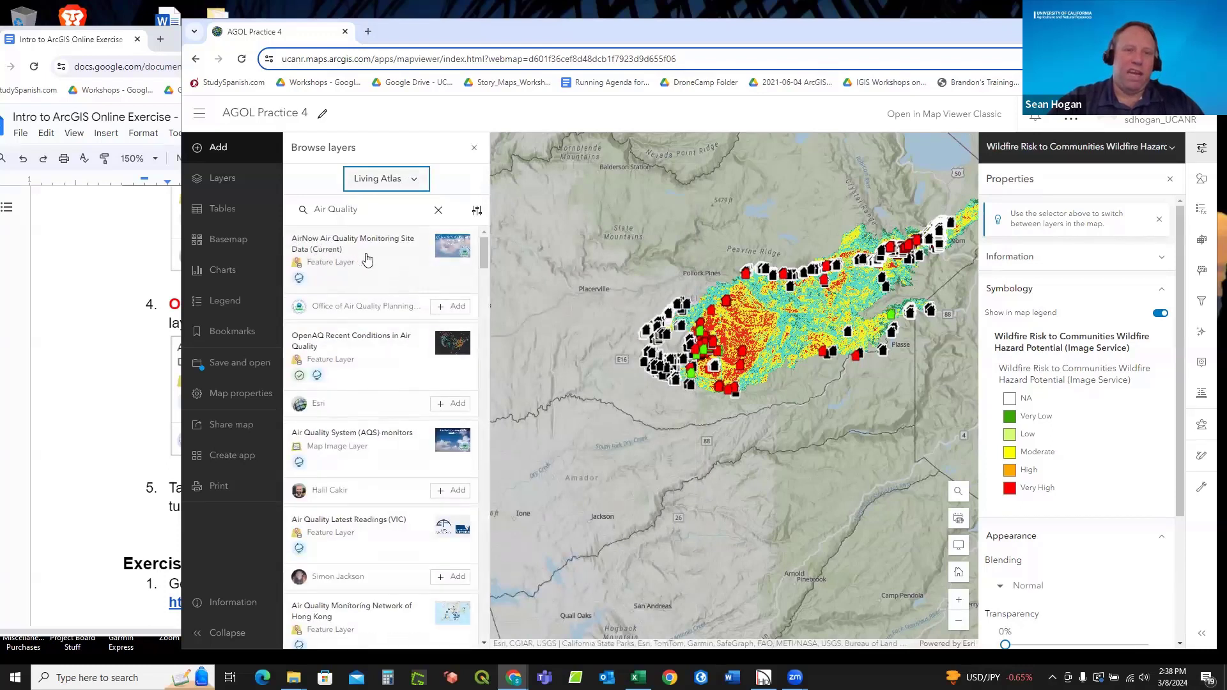
left_click(452, 307)
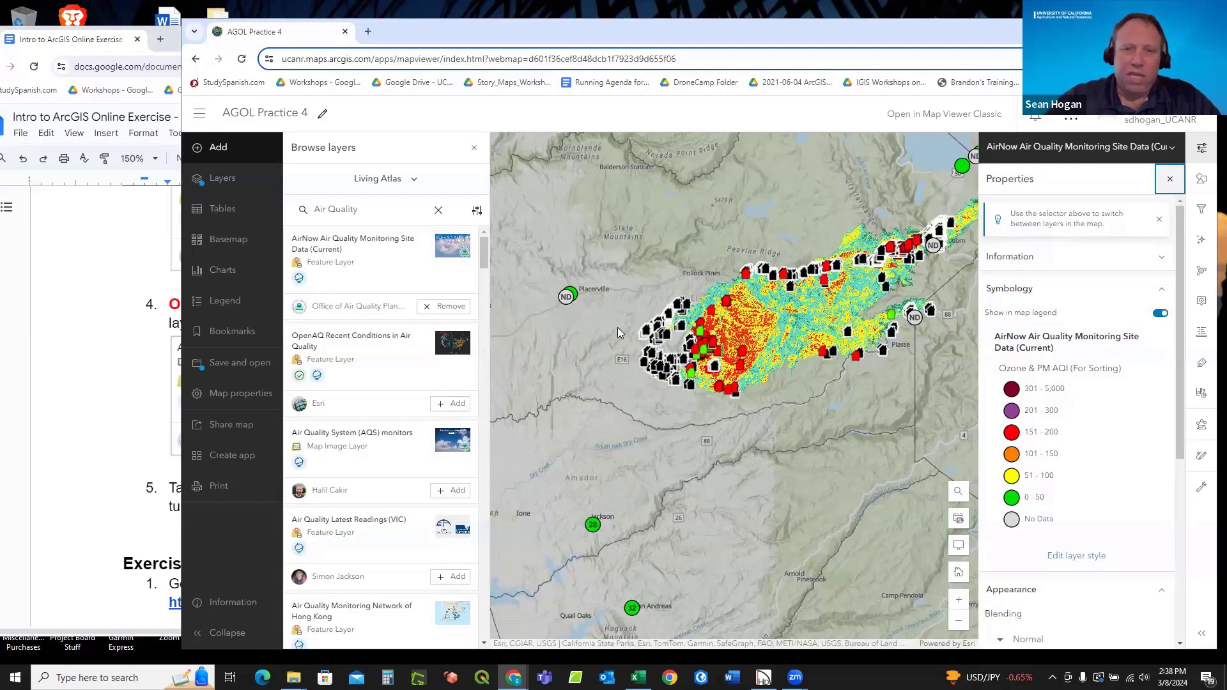
Switch to the exercise document and skim the instructions from Adding Tabular Data through Basic Data Transformations and Analysis.
left_click(123, 318)
scroll(313, 380, "down", 5)
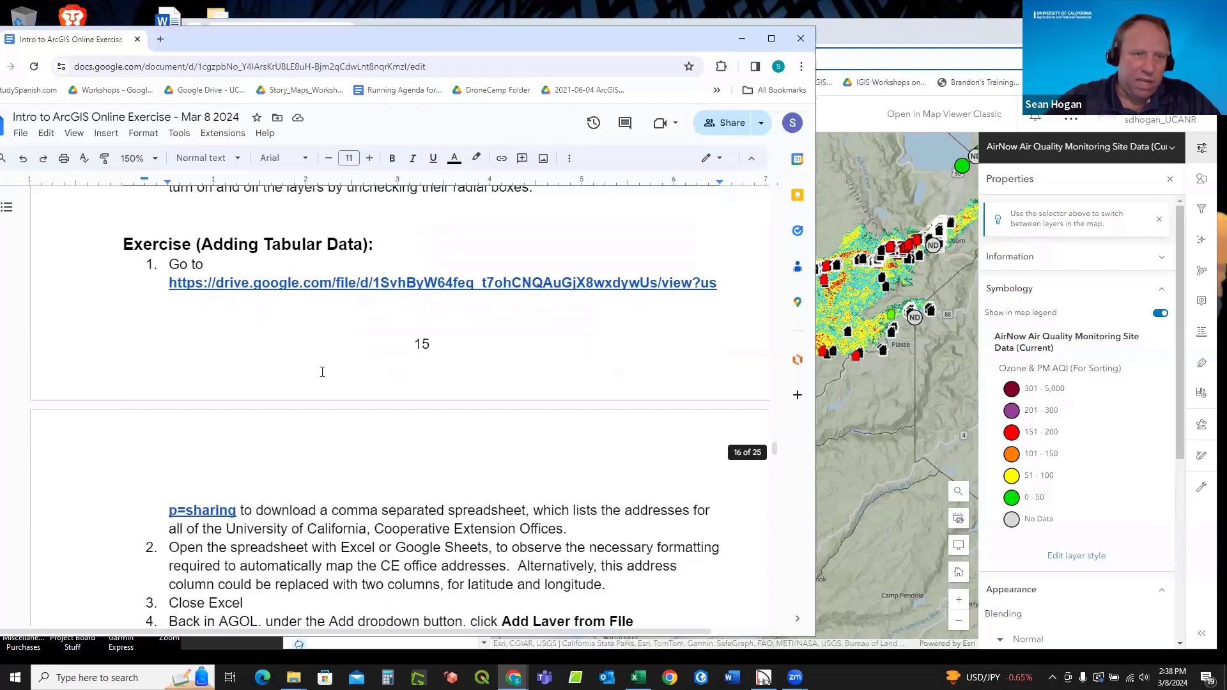
scroll(322, 372, "down", 10)
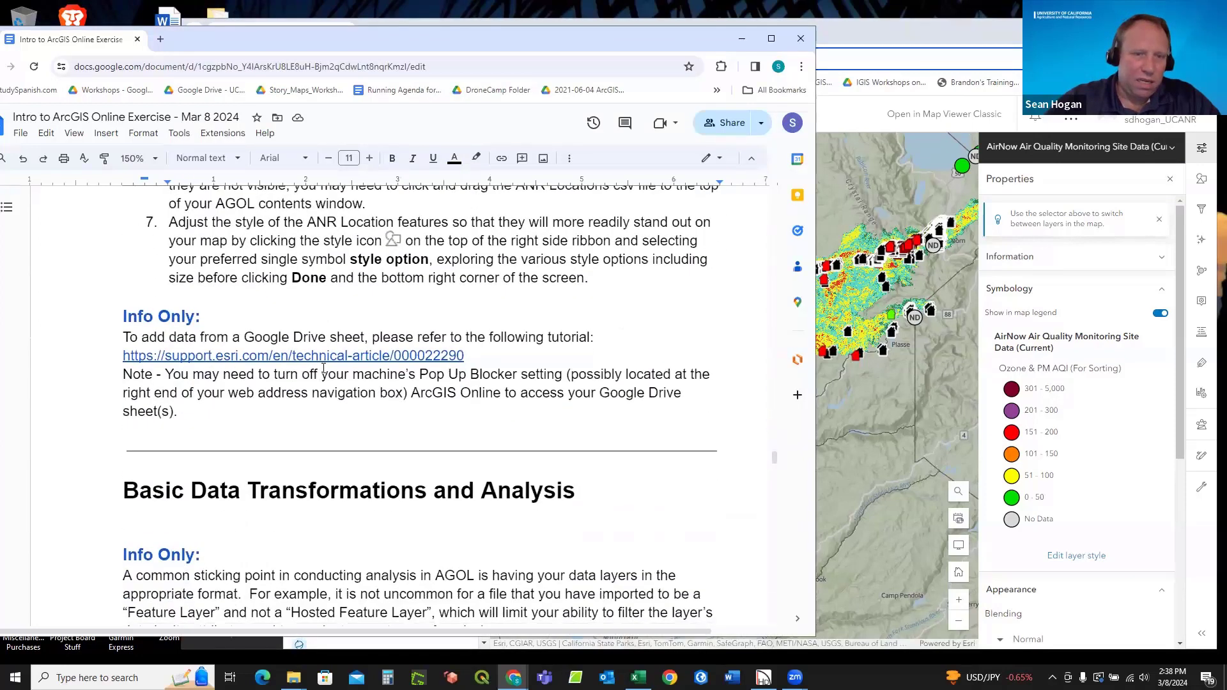
scroll(324, 369, "down", 8)
scroll(323, 368, "up", 3)
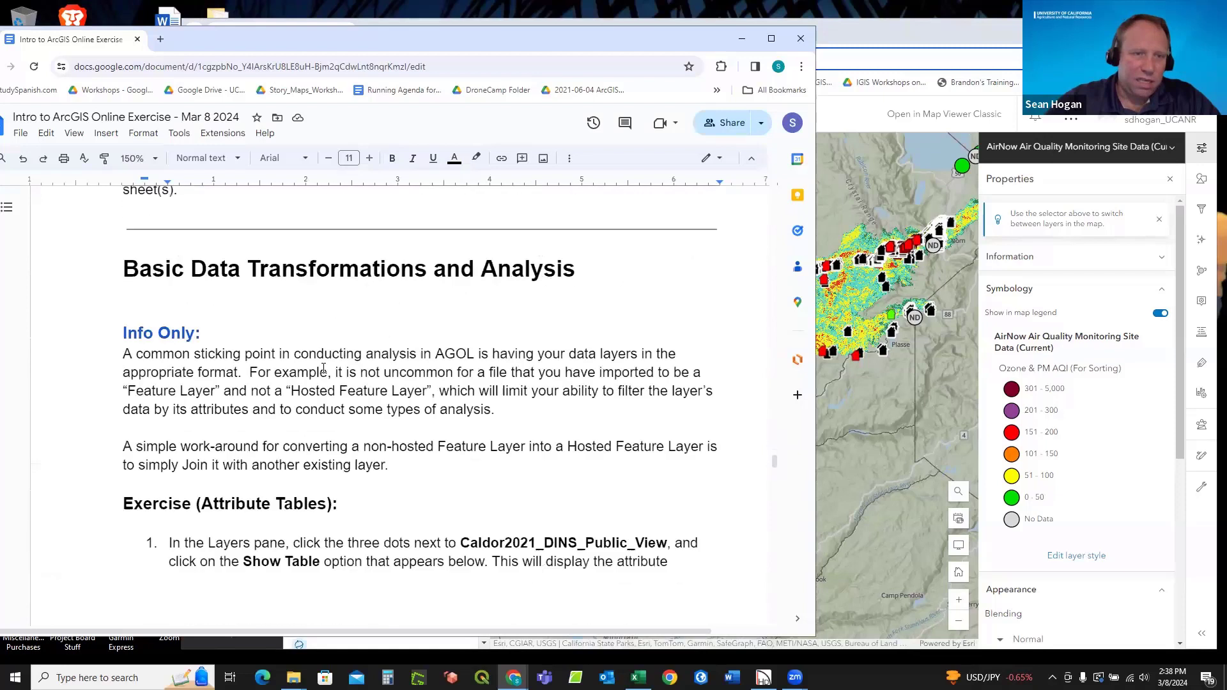
scroll(324, 369, "up", 12)
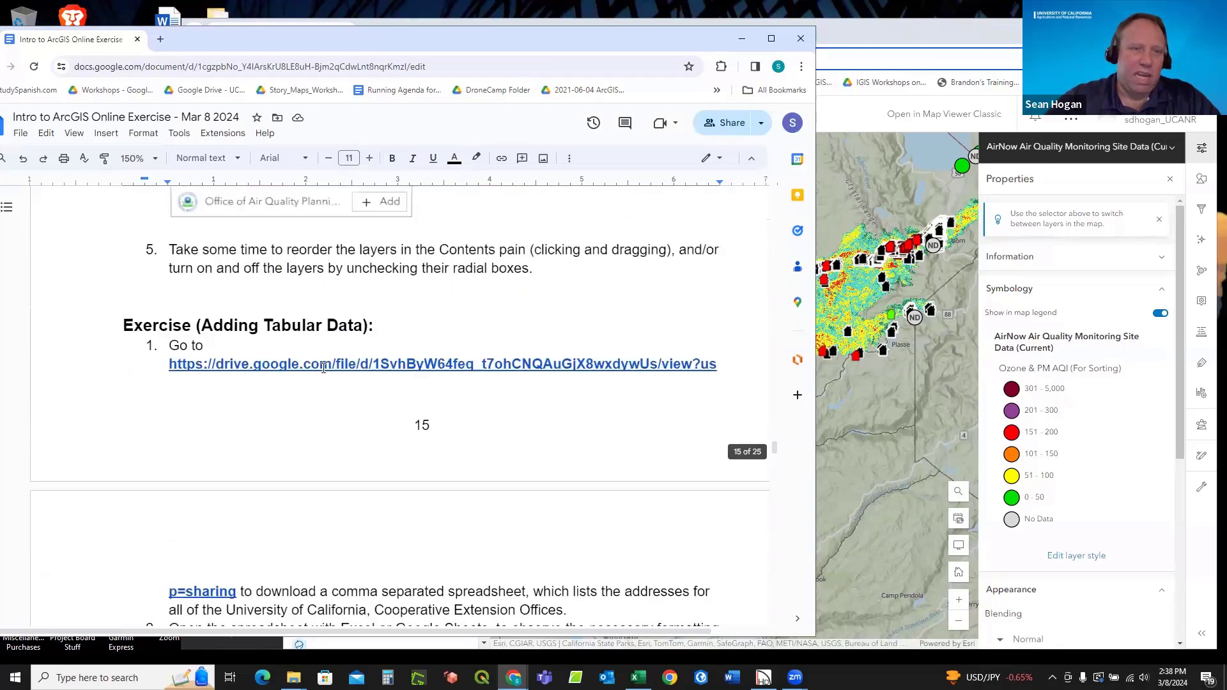
scroll(324, 369, "up", 4)
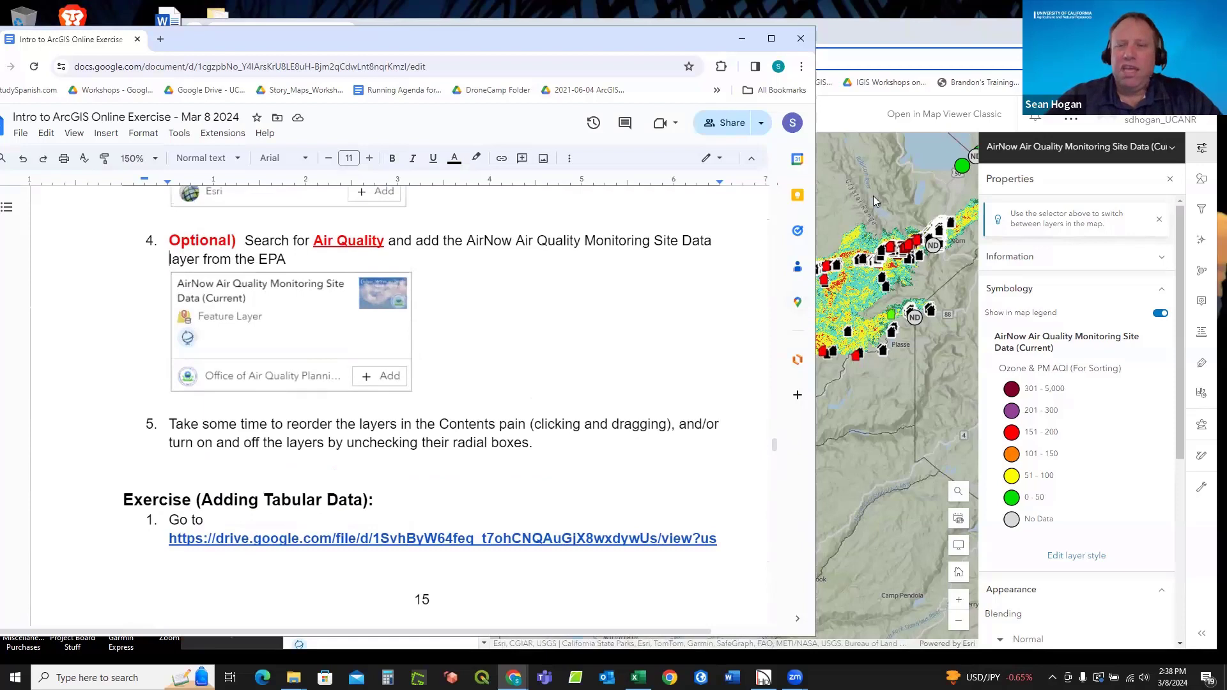
Return to the ArcGIS Online map and display its list of layers.
left_click(914, 30)
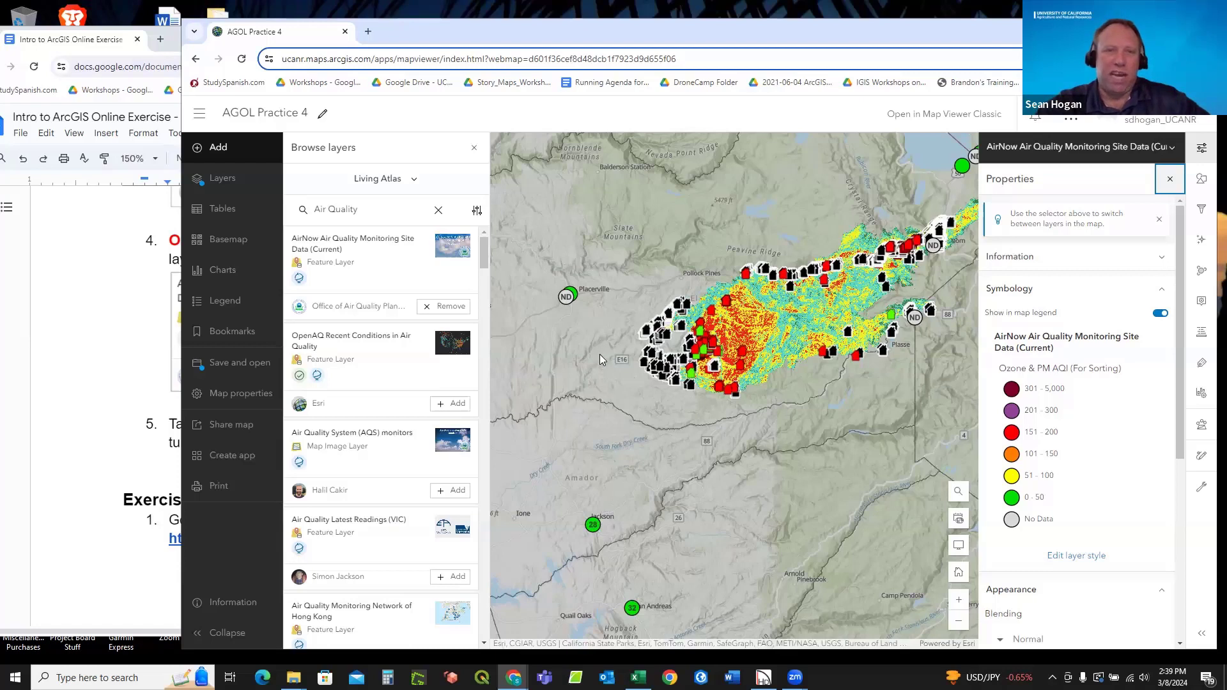
left_click(214, 178)
left_click(344, 192)
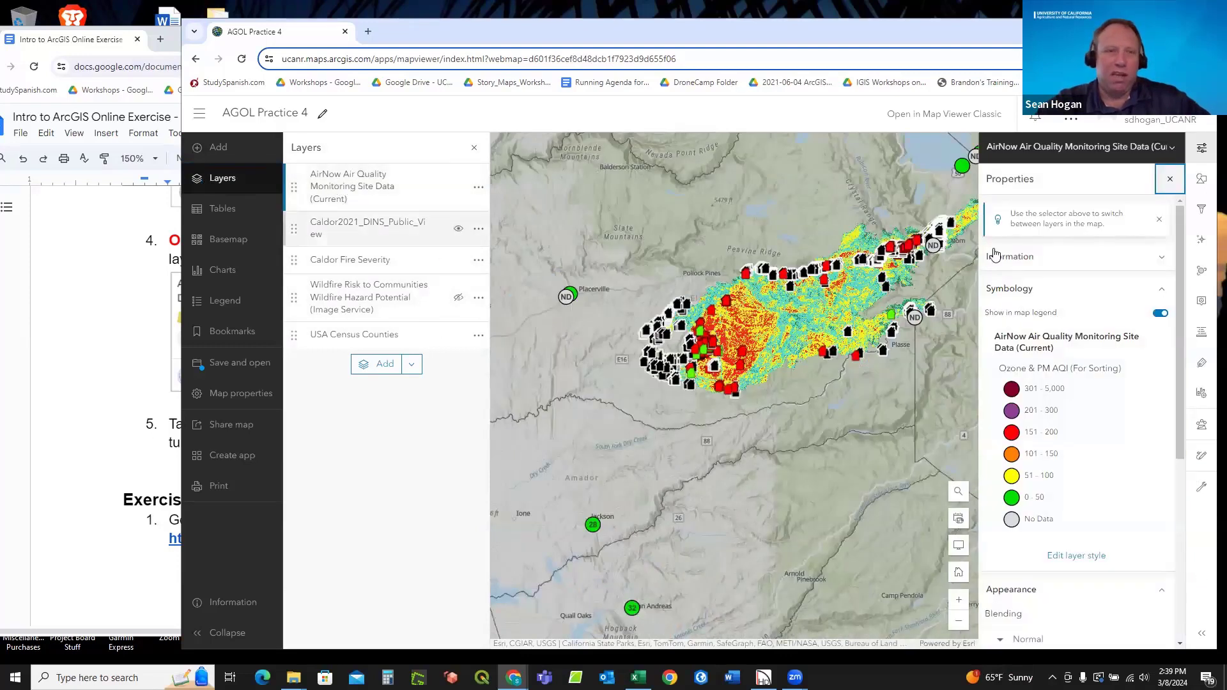
Open the spatial analysis tools and examine the ones offered under Summarize data and Use proximity.
left_click(1201, 428)
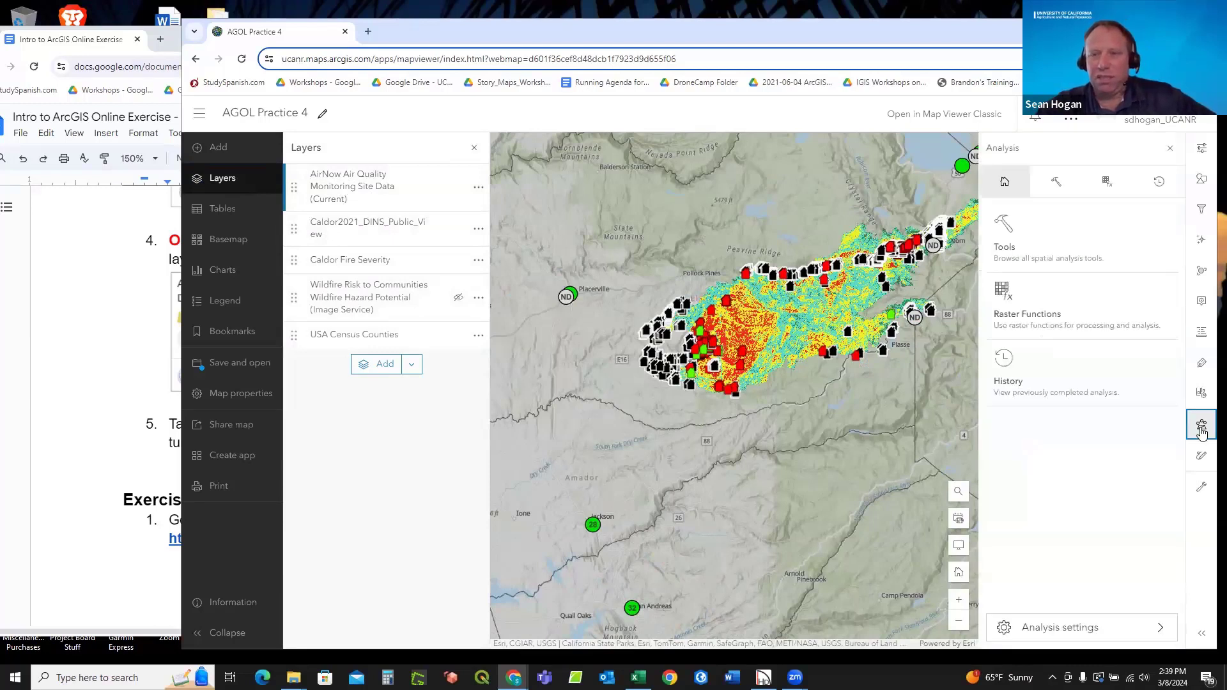
left_click(1030, 250)
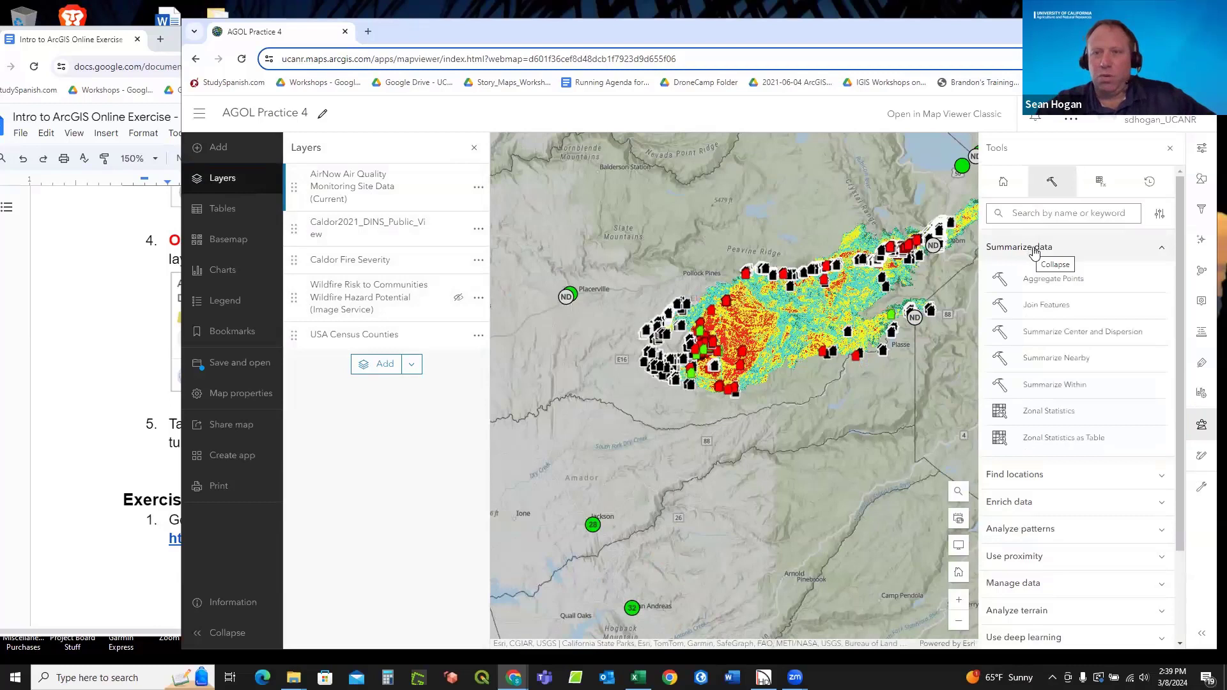
scroll(1064, 337, "down", 1)
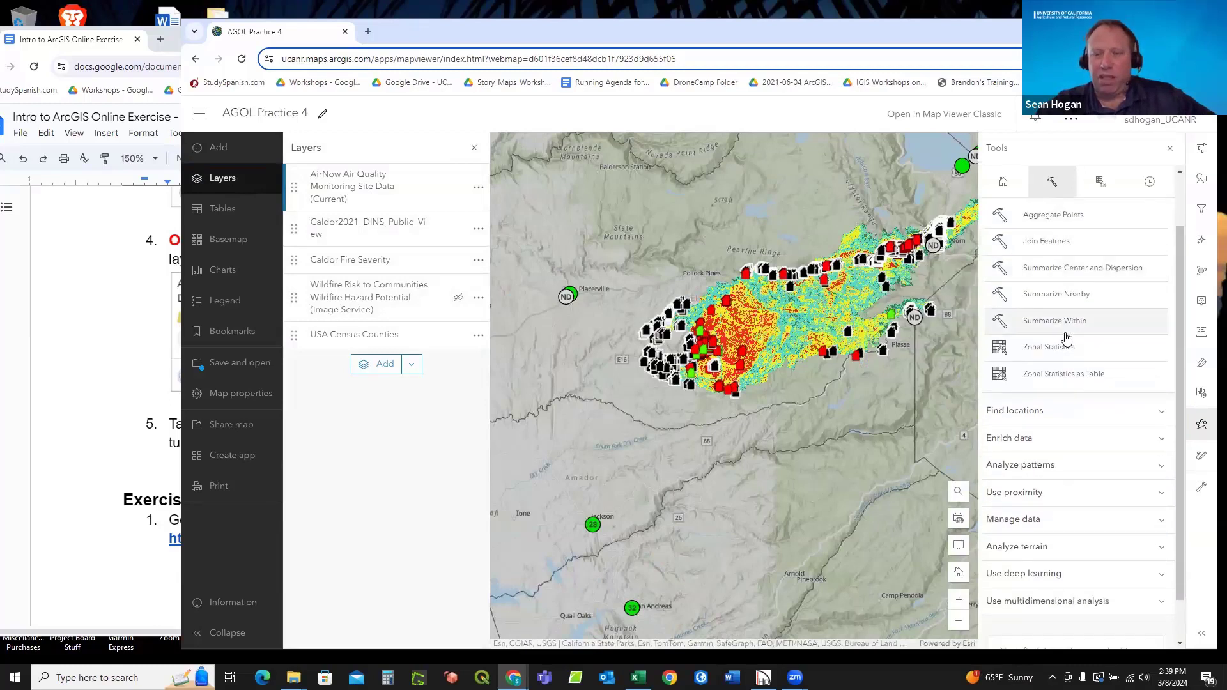
left_click(1036, 496)
scroll(1049, 445, "down", 4)
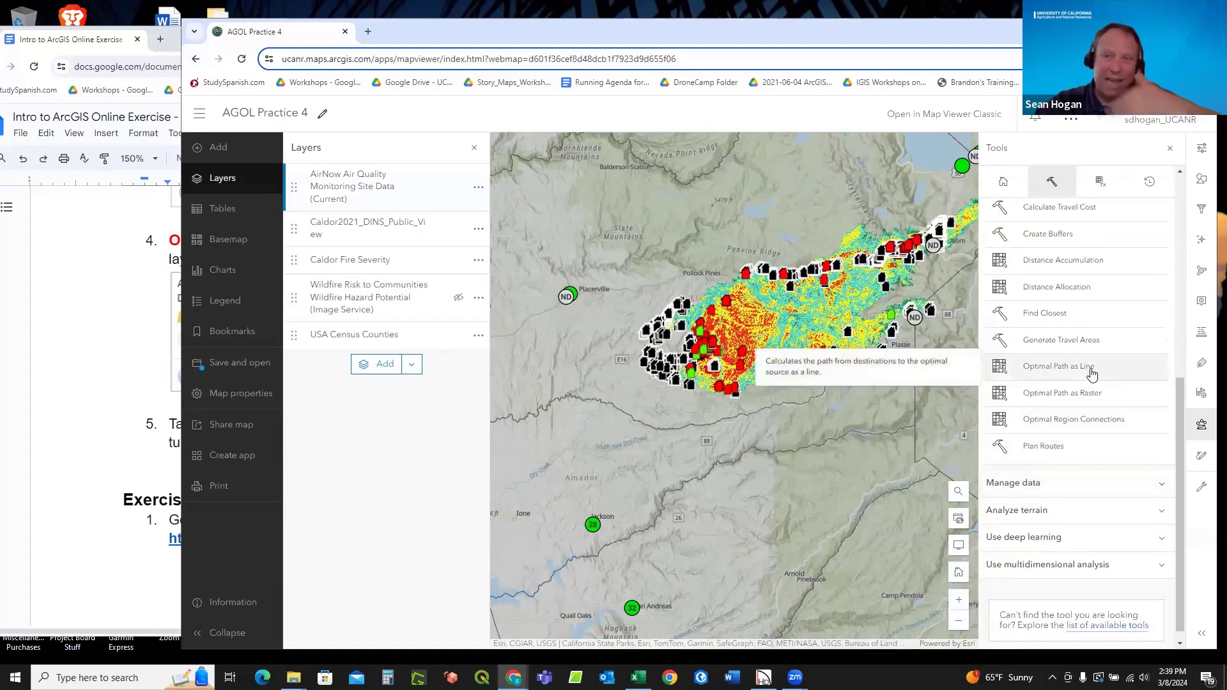
scroll(1087, 358, "up", 1)
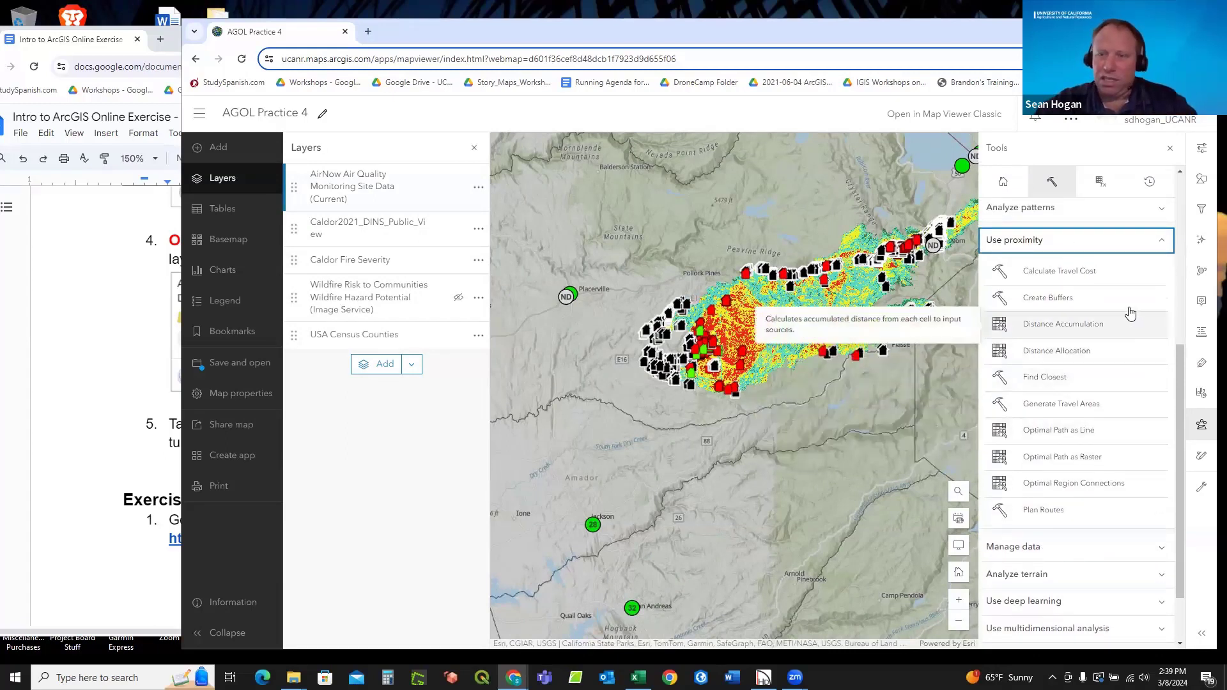
scroll(1111, 367, "up", 2)
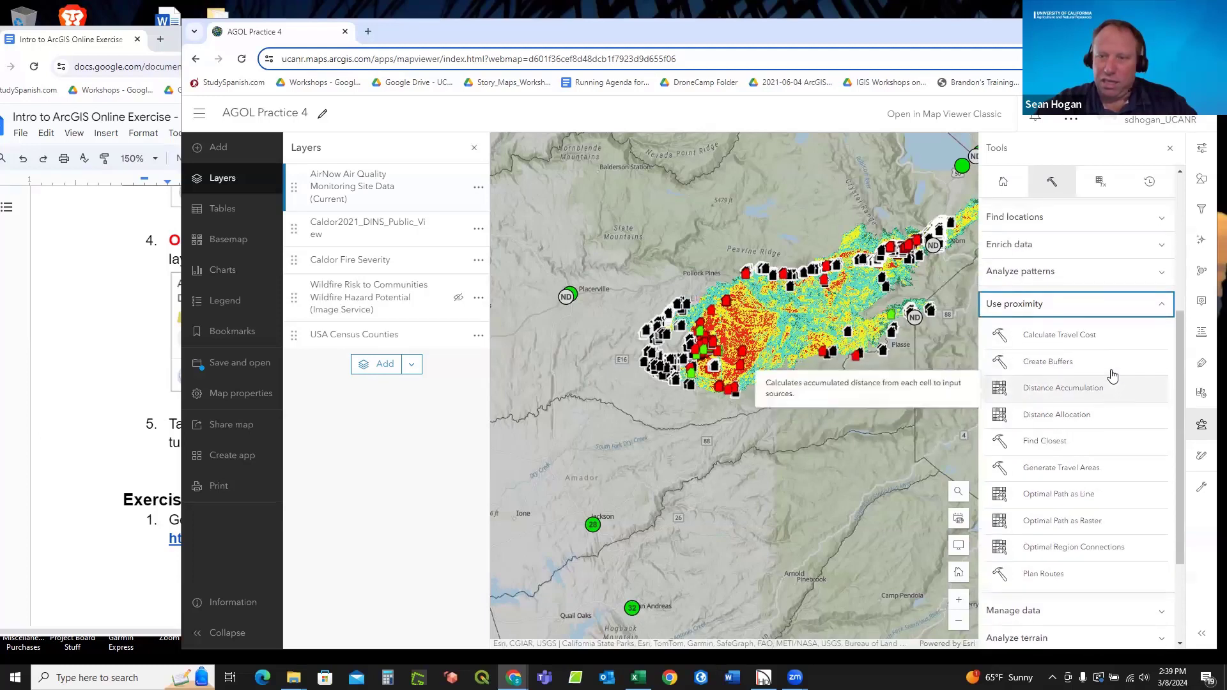
scroll(1113, 379, "up", 1)
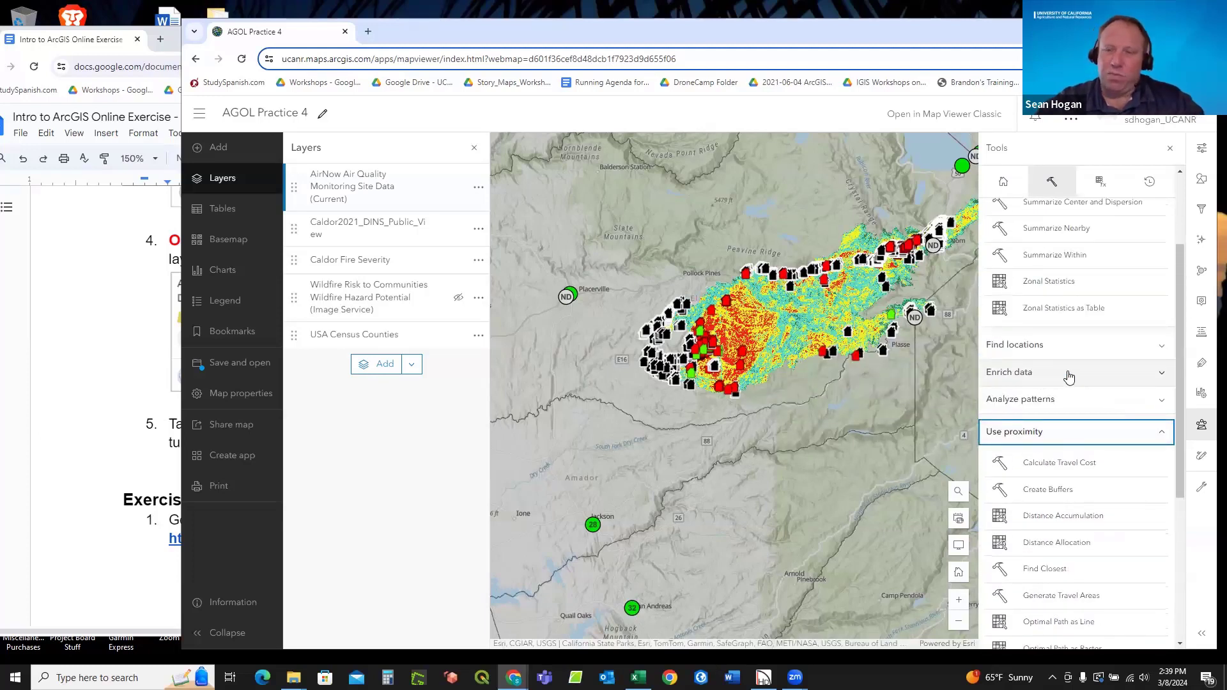
scroll(1086, 387, "down", 3)
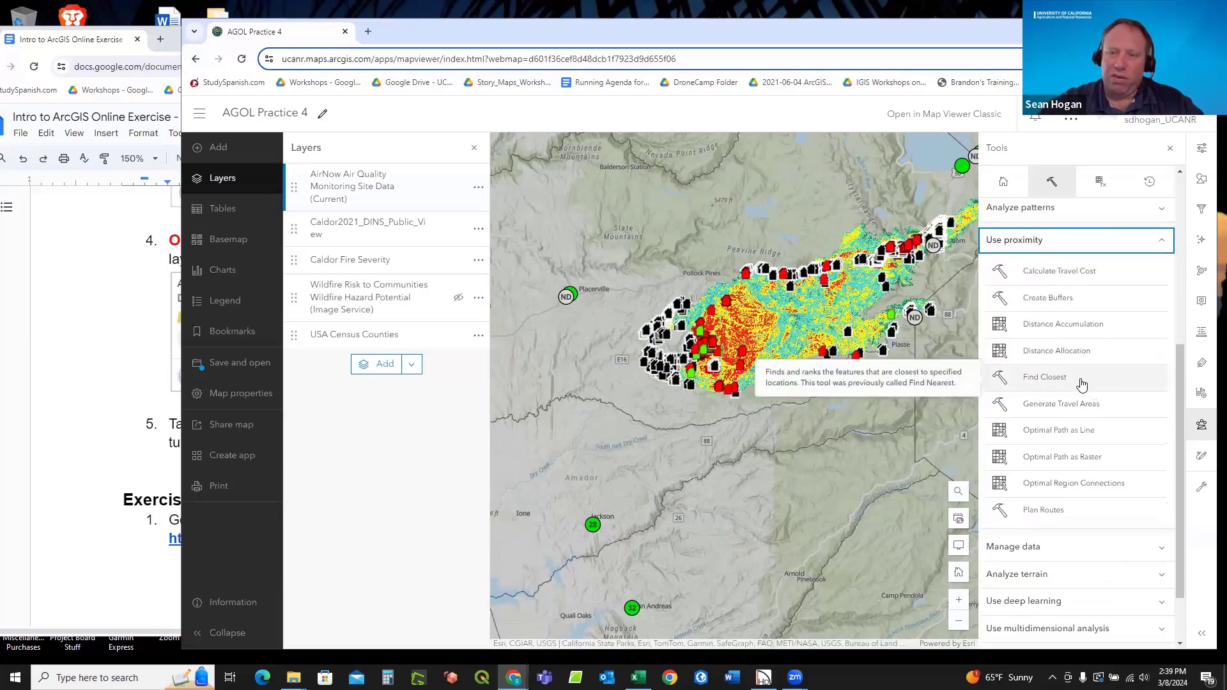
scroll(1086, 387, "down", 1)
scroll(1082, 384, "up", 1)
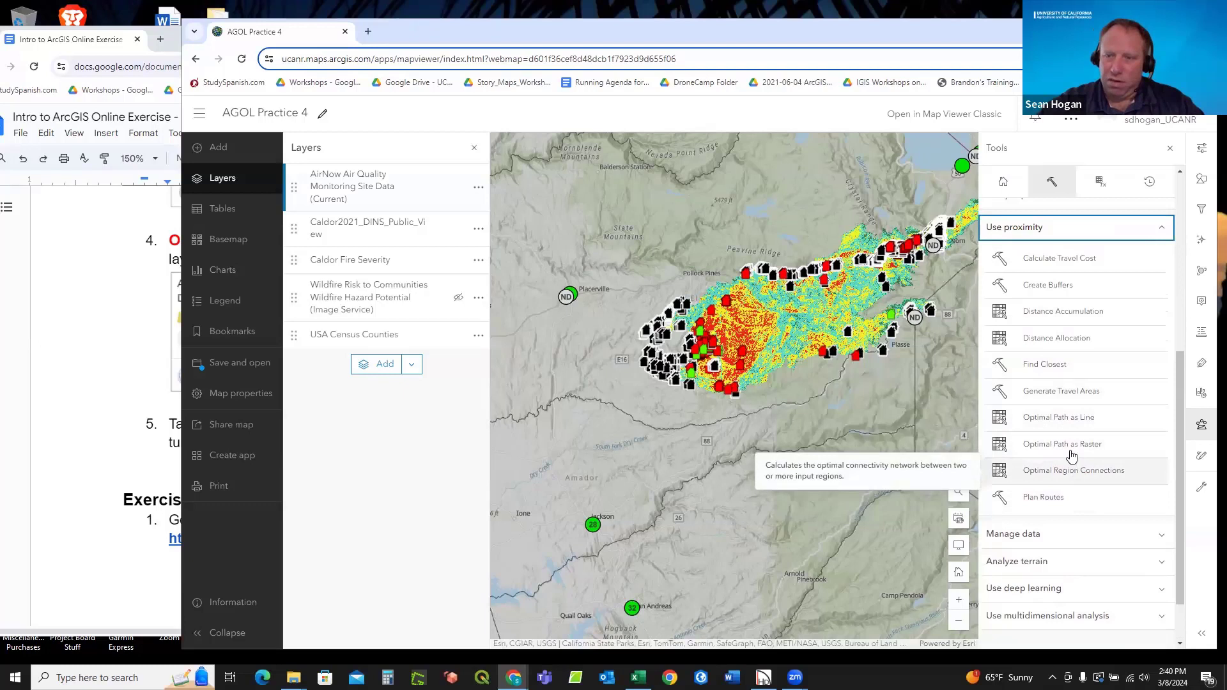
scroll(1083, 386, "up", 2)
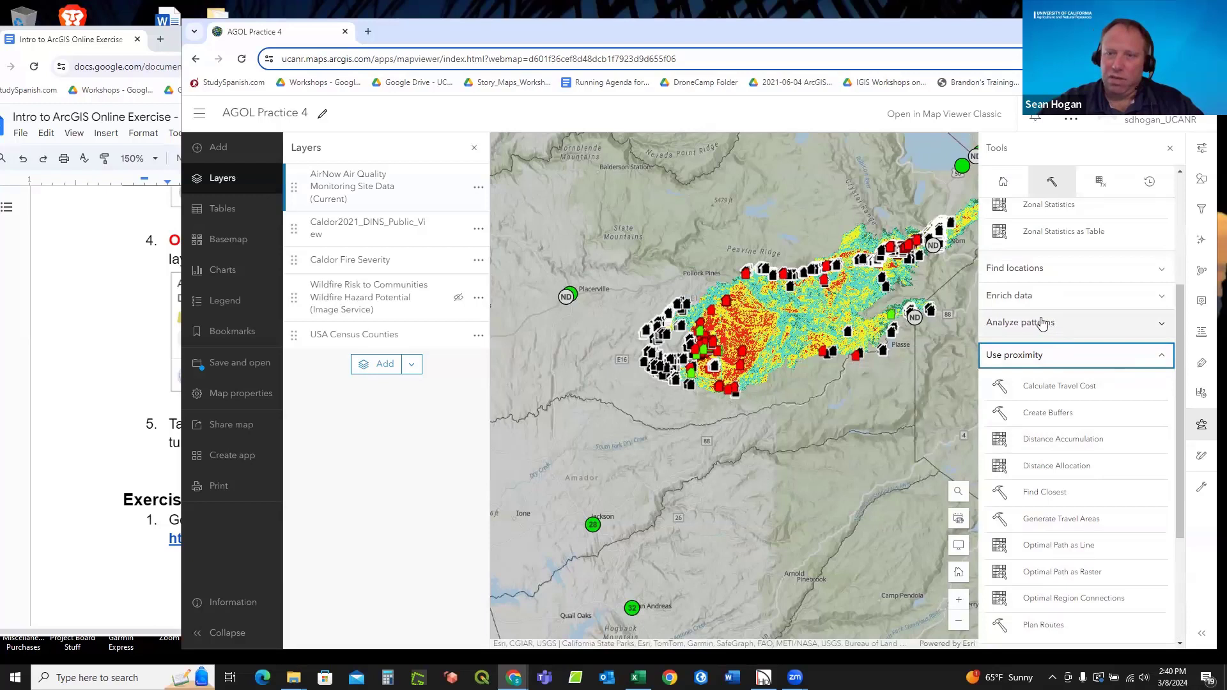
Expand the Find locations category of analysis tools and look through its tools.
left_click(1033, 272)
scroll(1035, 276, "down", 1)
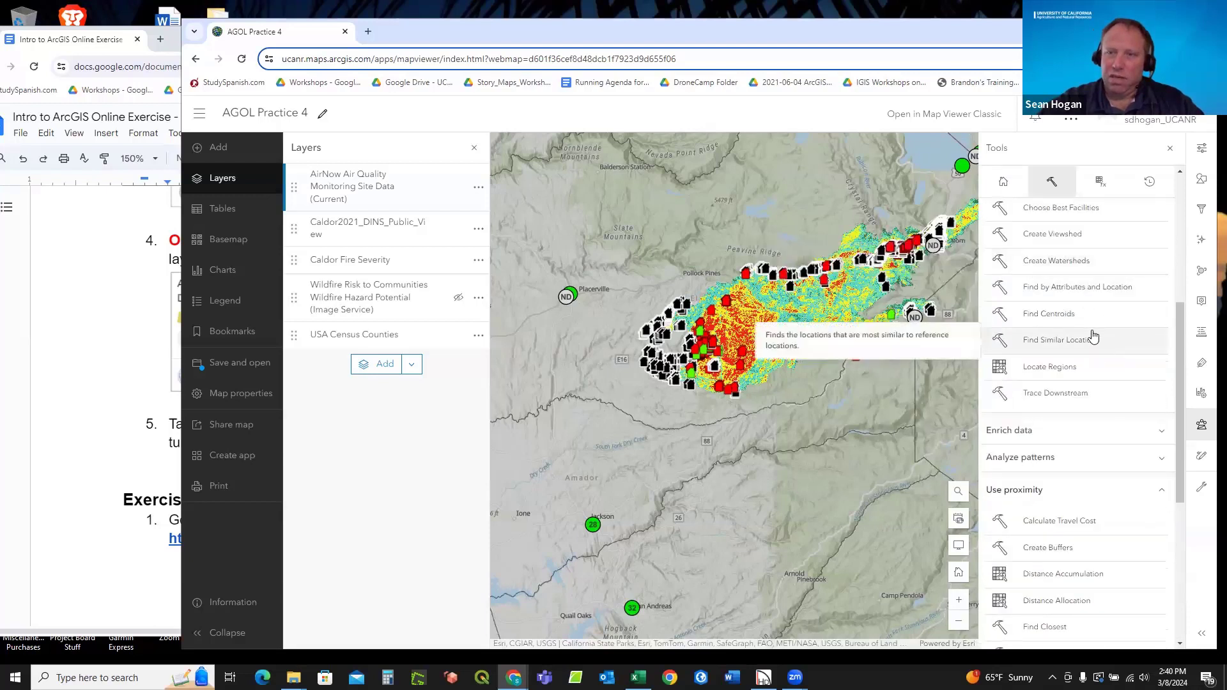
scroll(1095, 316, "up", 1)
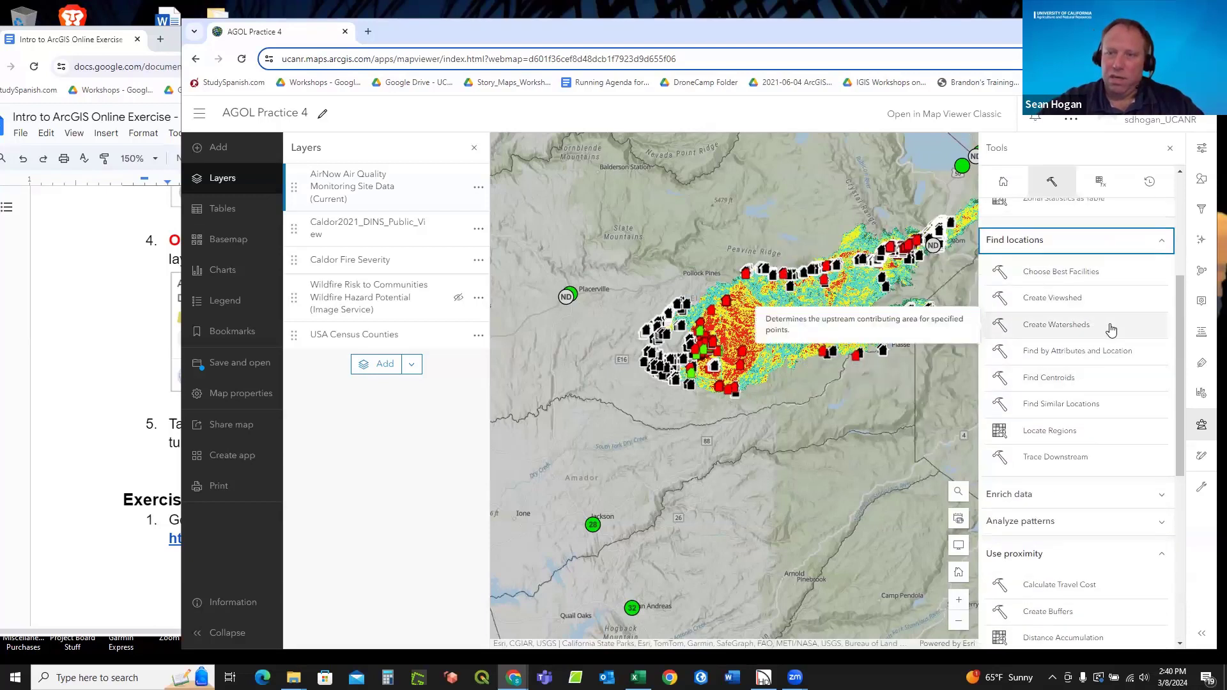
scroll(1056, 346, "up", 1)
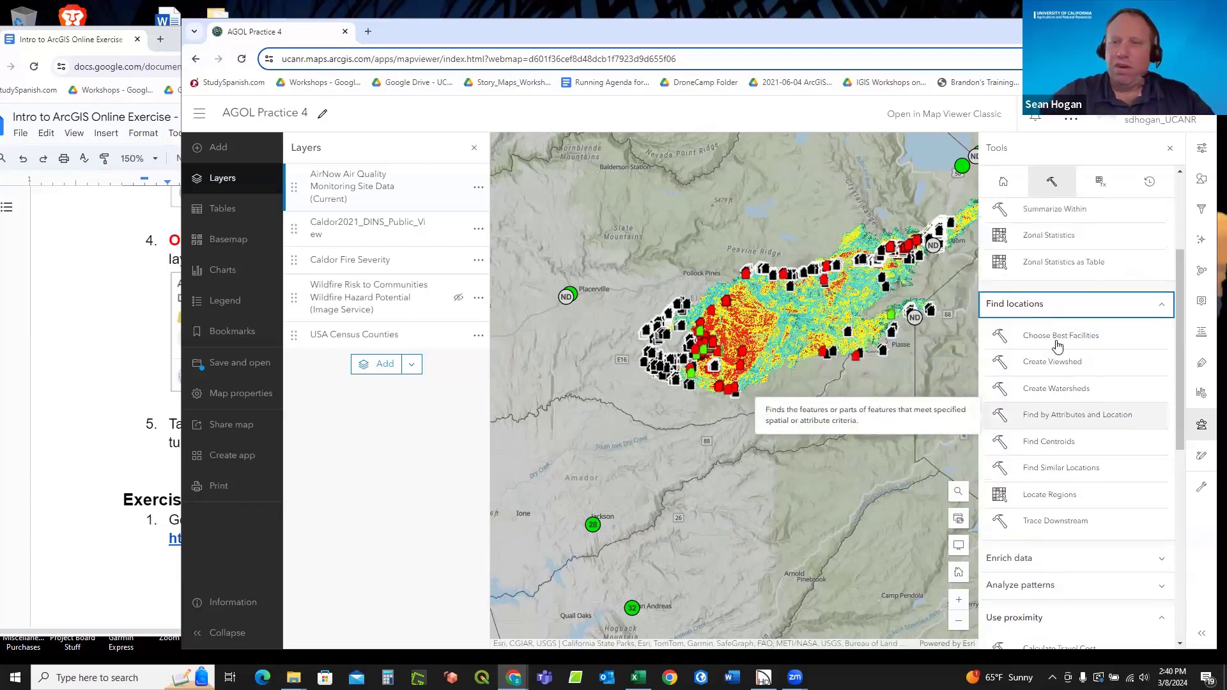
scroll(1057, 346, "up", 3)
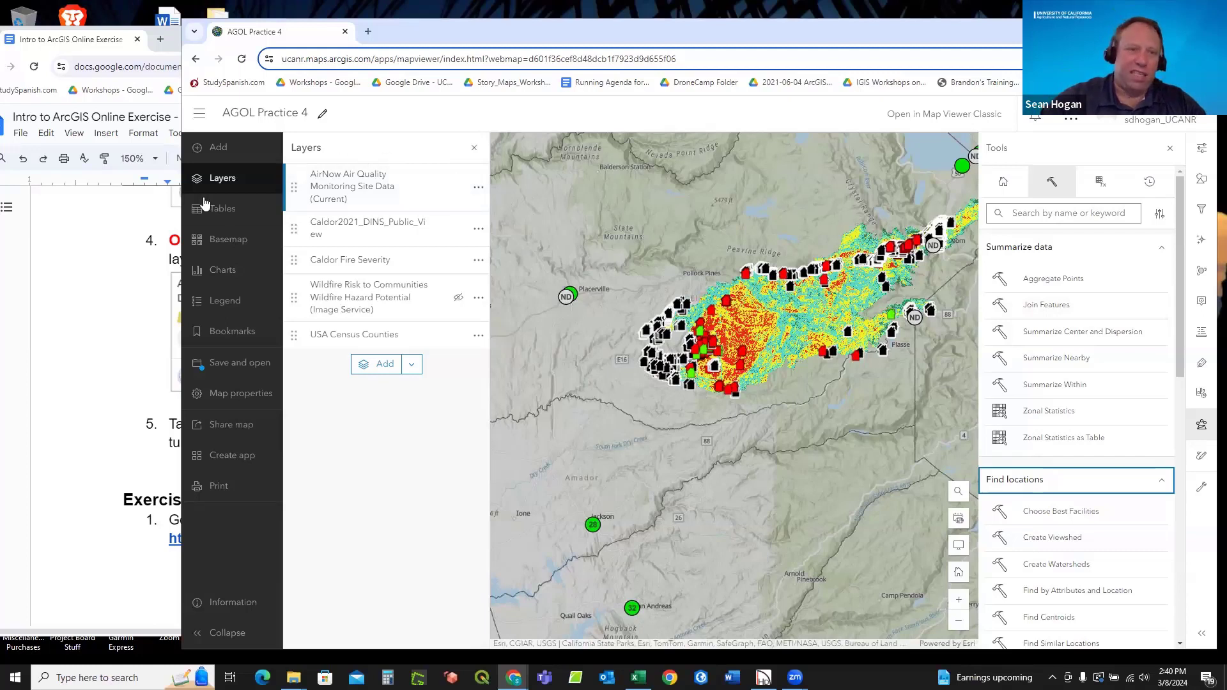
Switch to the exercise document and read item 5 on reordering layers and the start of Adding Tabular Data.
left_click(126, 316)
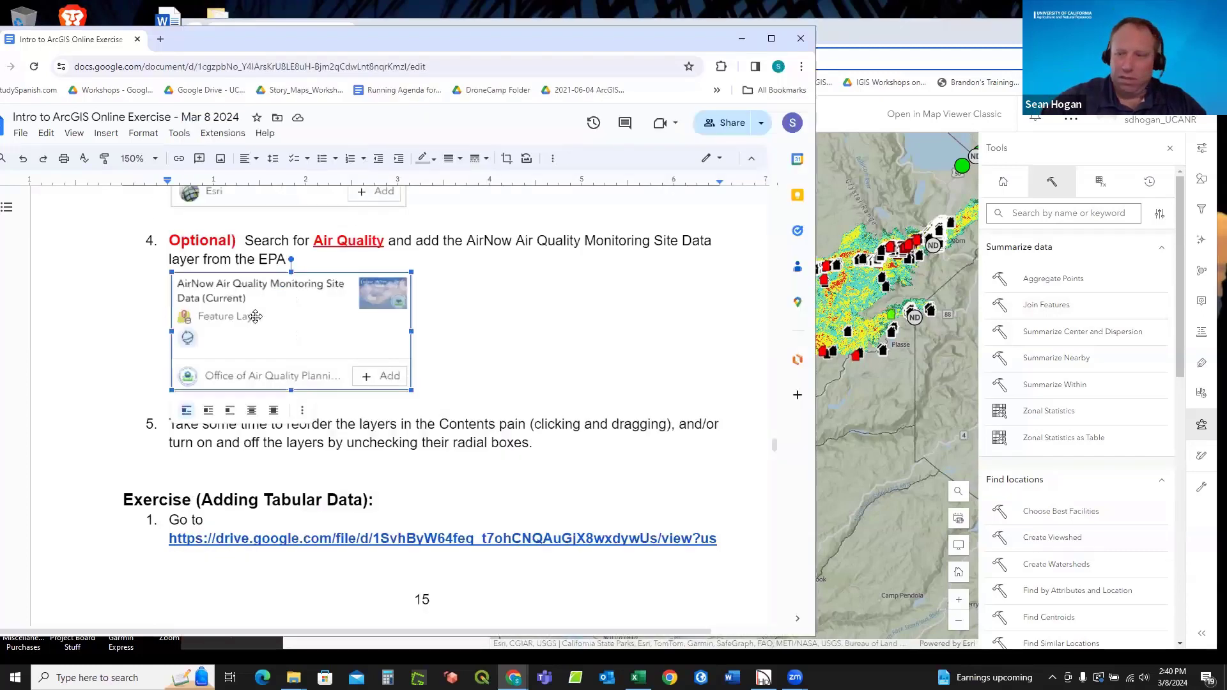
scroll(503, 326, "down", 1)
scroll(504, 326, "down", 4)
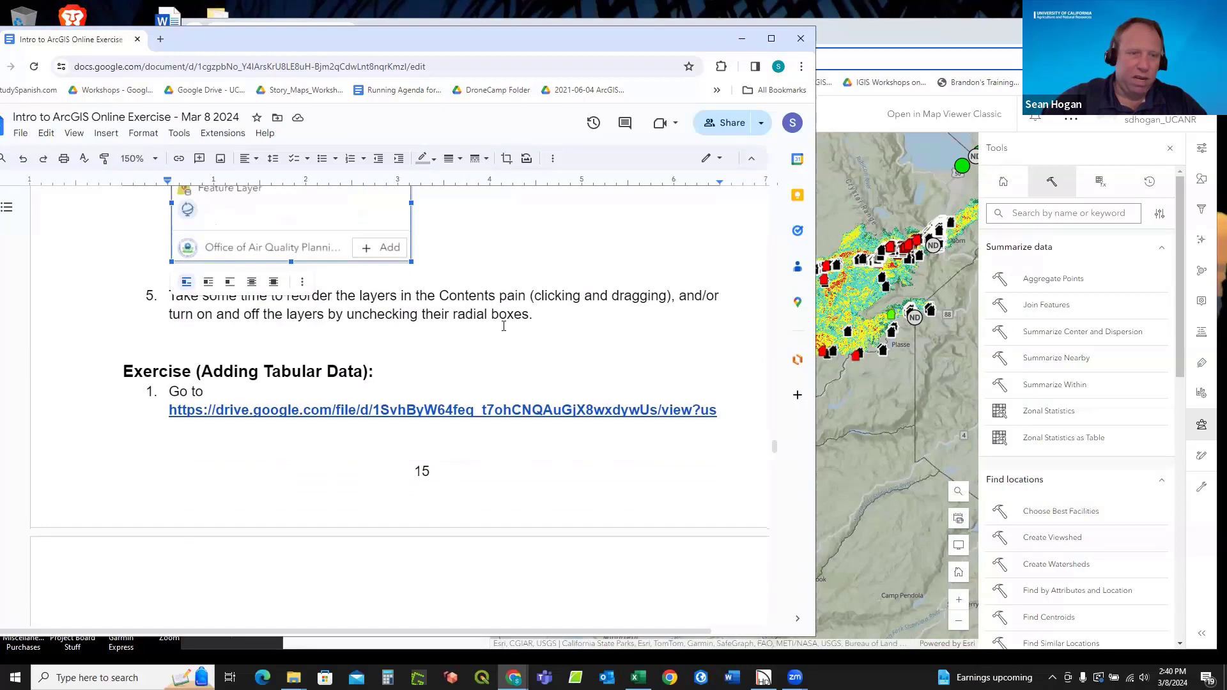
scroll(505, 317, "down", 1)
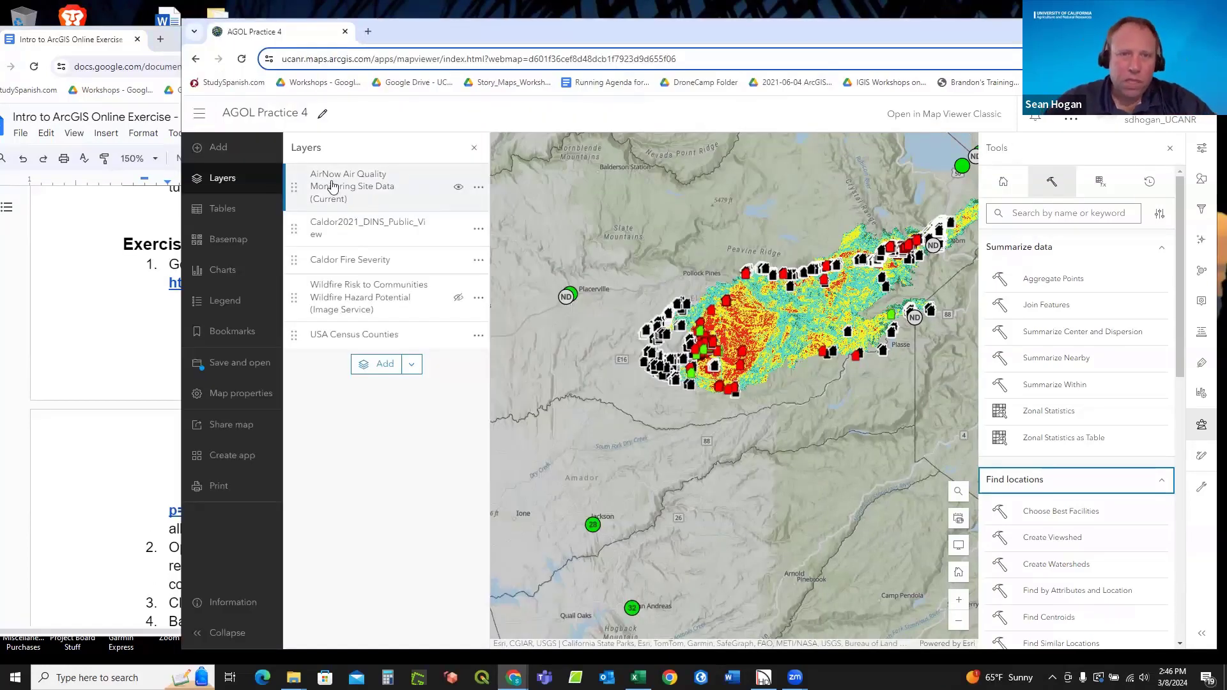
Check the visibility toggle of the AirNow Air Quality Monitoring Site Data (Current) layer, then remove that layer from the map.
left_click(361, 188)
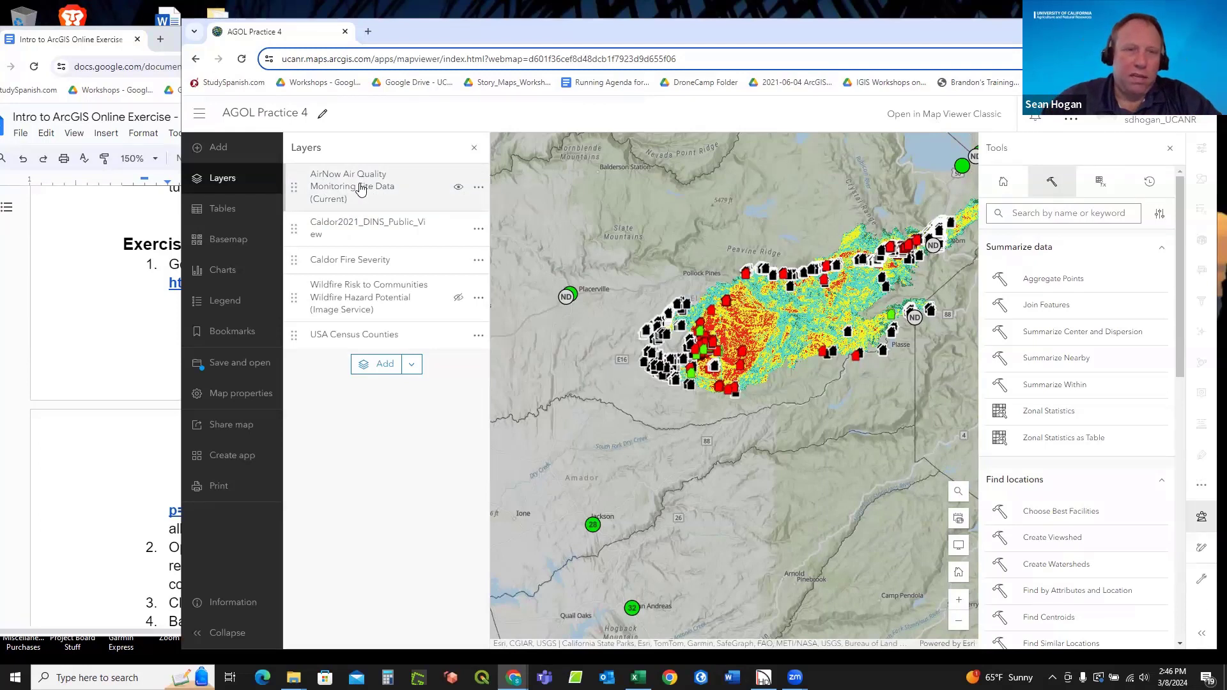
left_click(458, 188)
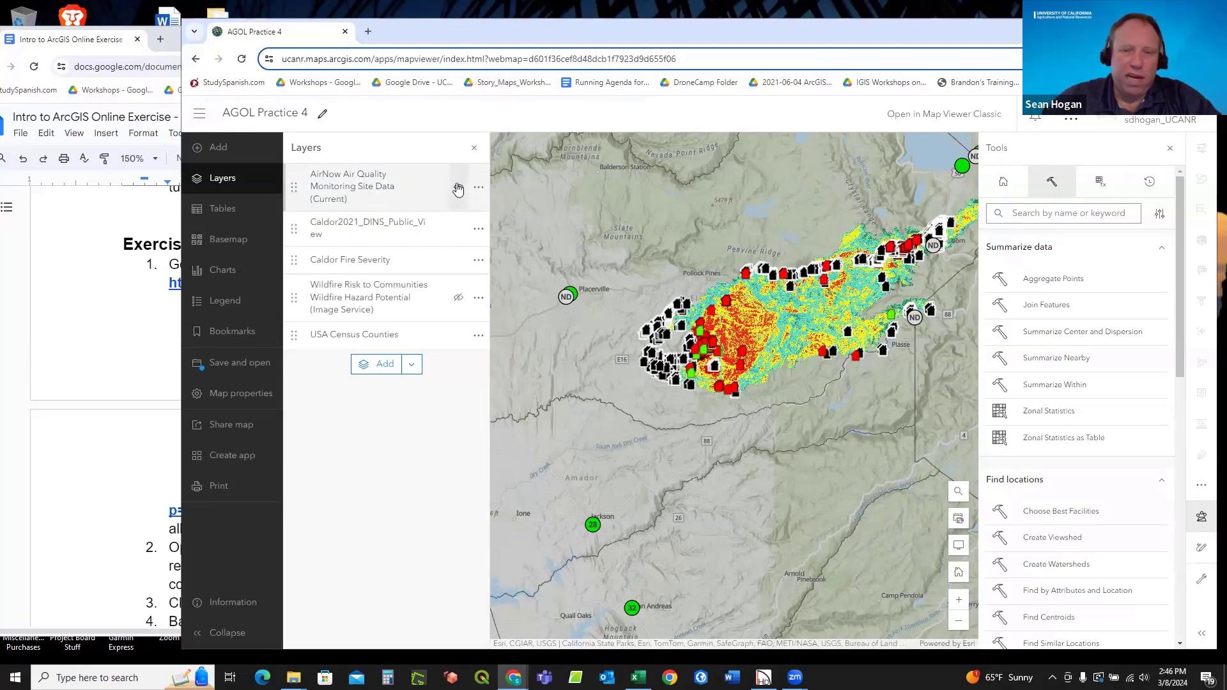
left_click(458, 188)
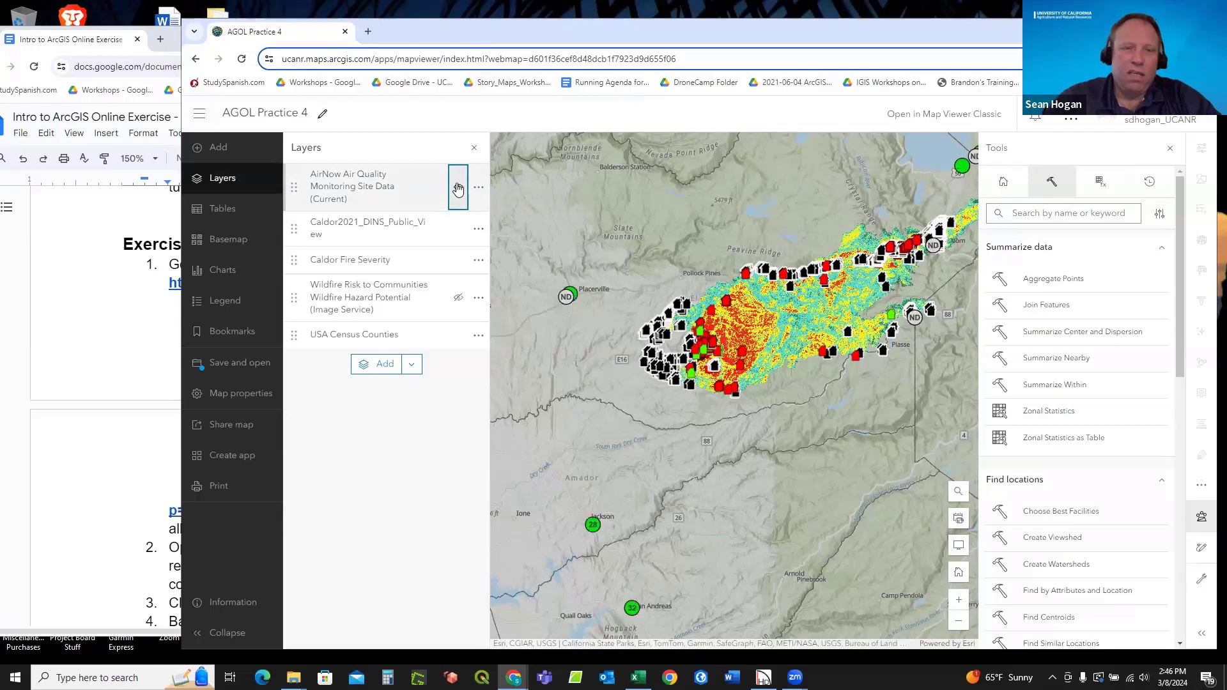
left_click(479, 188)
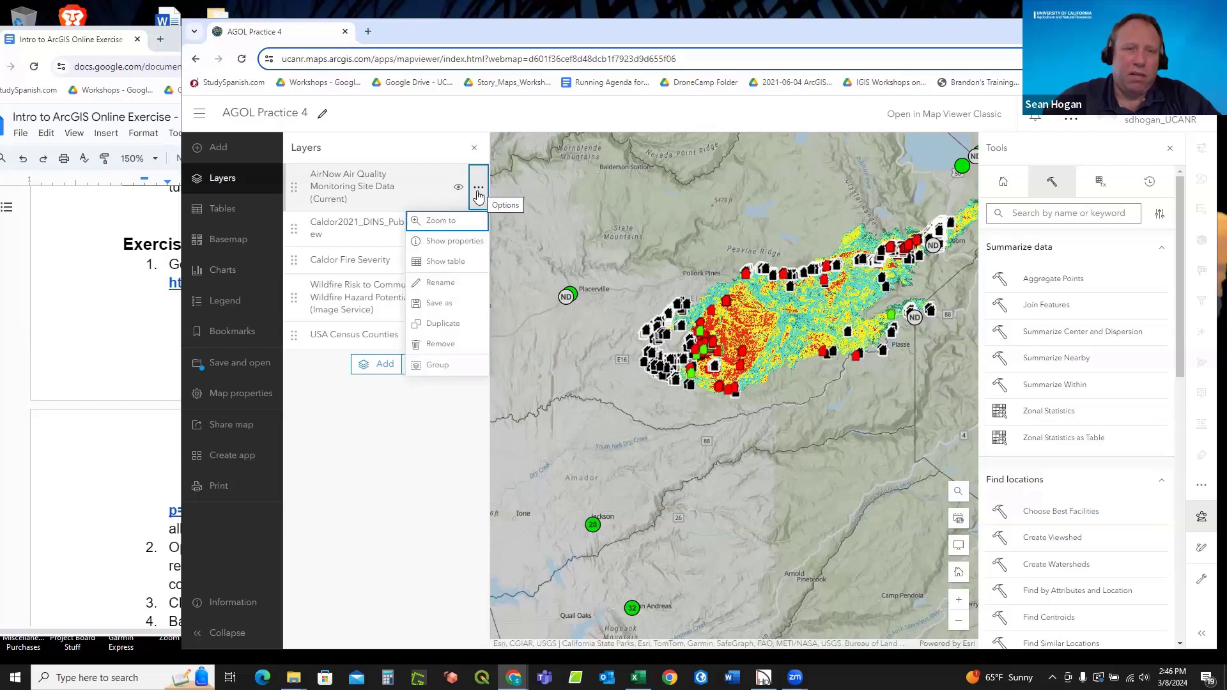
left_click(441, 345)
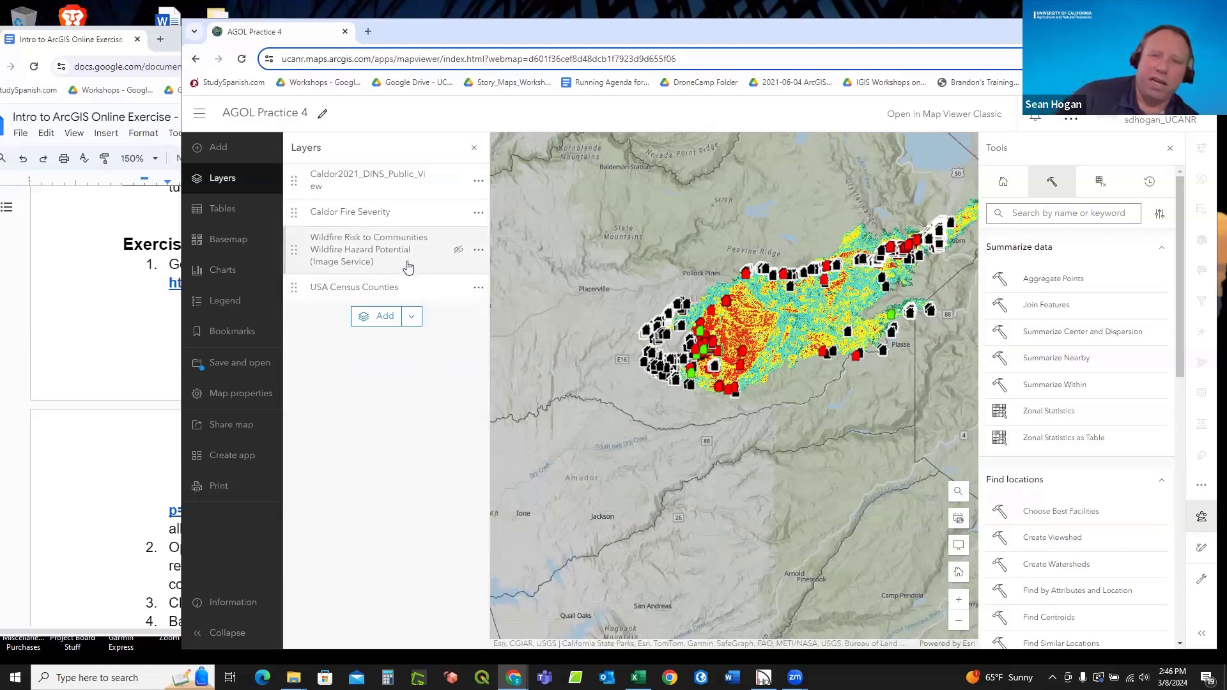
Briefly show and hide the Wildfire Risk to Communities Wildfire Hazard Potential layer, then remove it from the map.
left_click(456, 253)
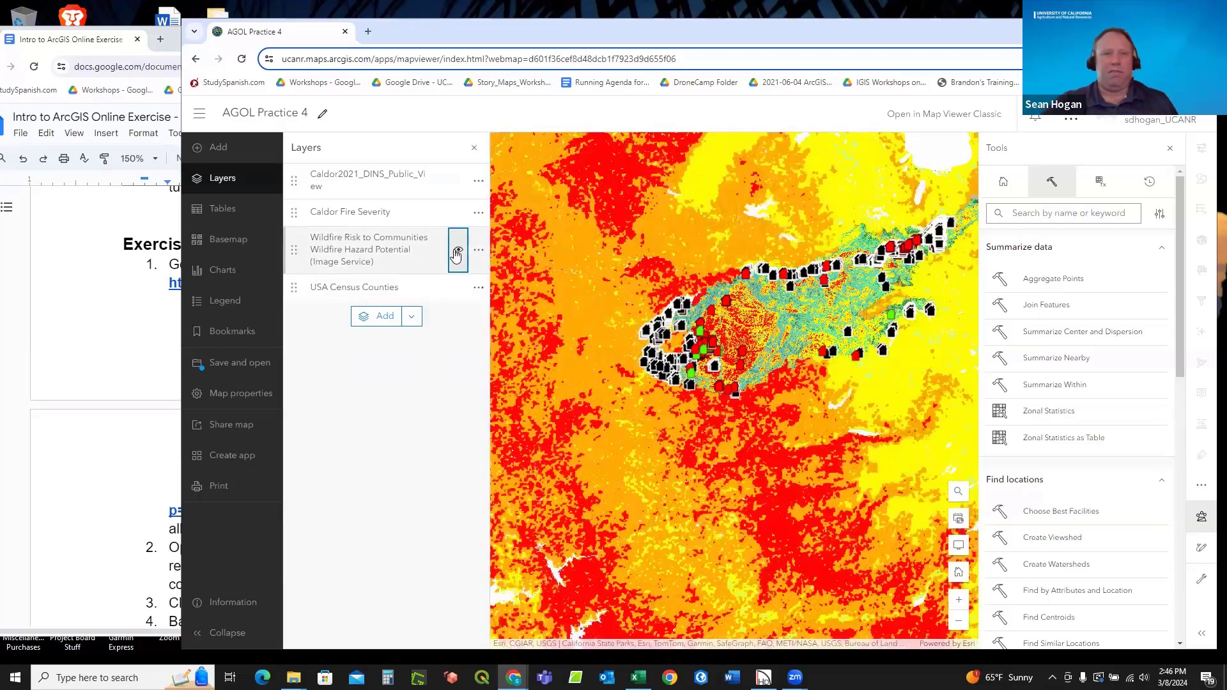
left_click(456, 254)
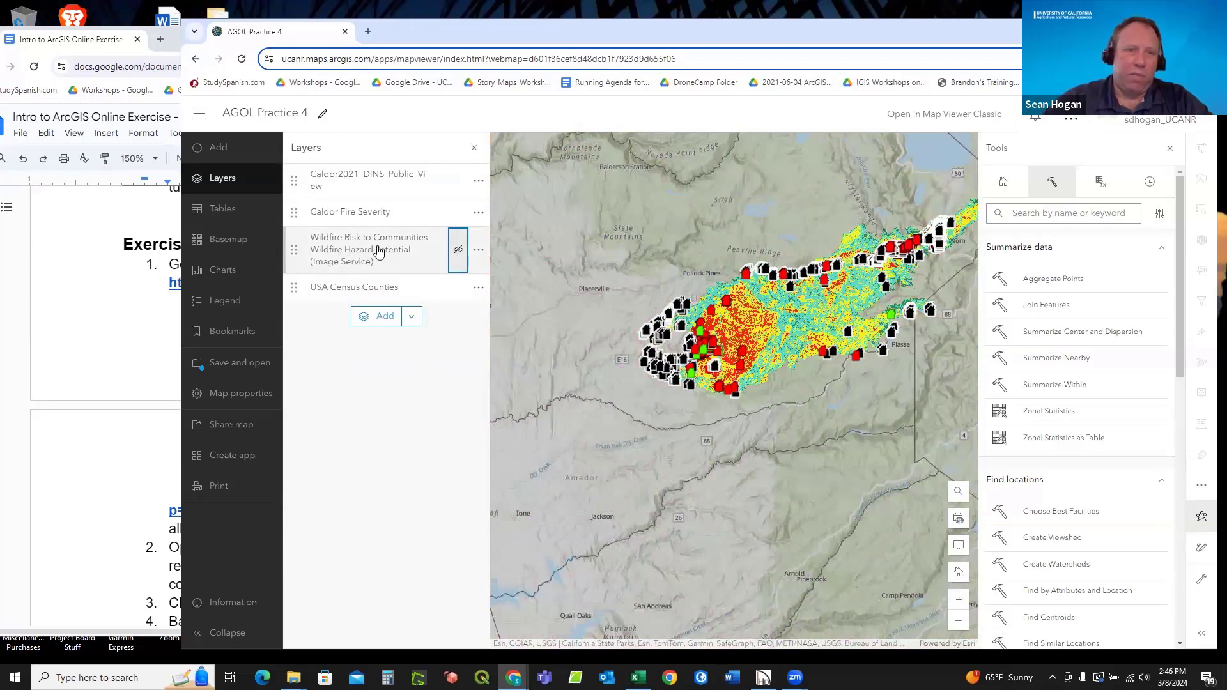
left_click(475, 252)
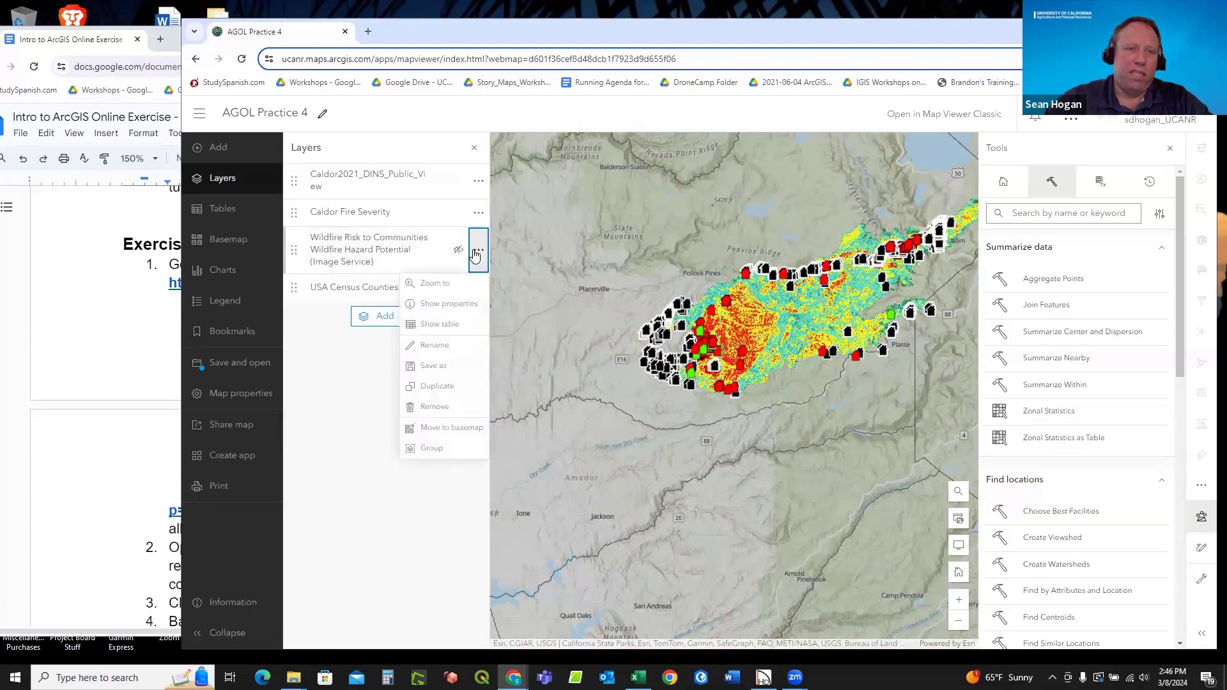
left_click(440, 407)
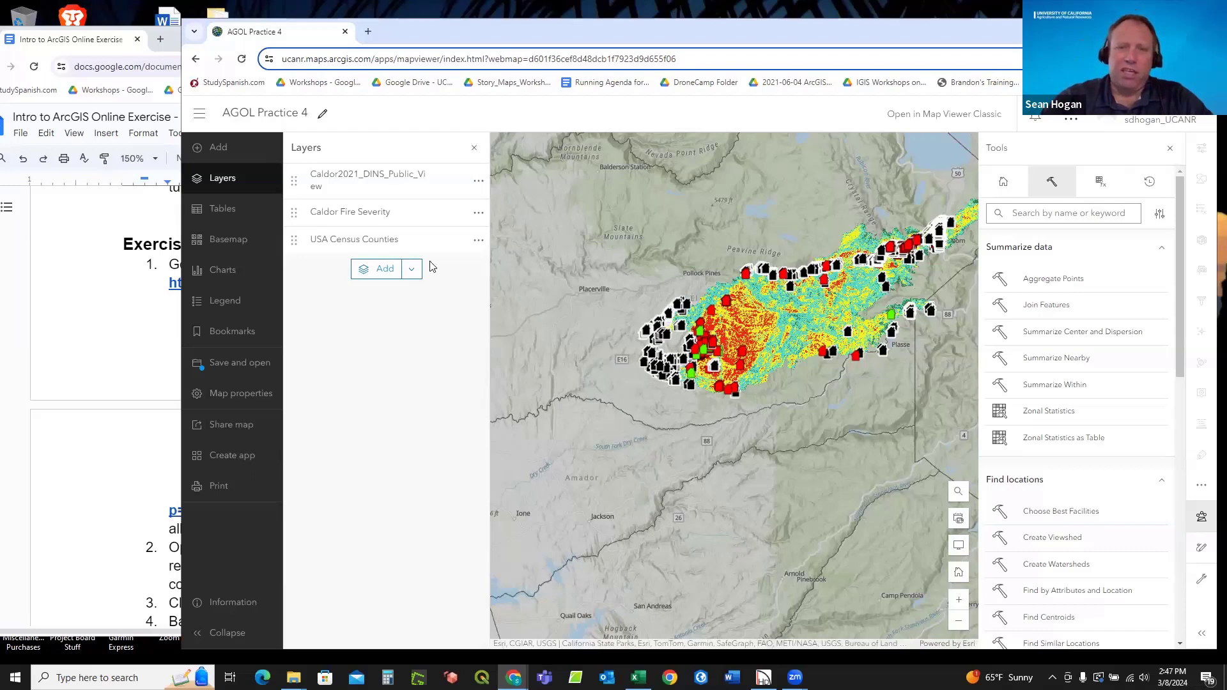
In the exercise document, insert blank lines above the "Exercise (Adding Tabular Data):" heading to move that section onto the following page.
mouse_move(309, 187)
left_mouse_down()
mouse_move(307, 255)
mouse_move(298, 182)
left_mouse_up()
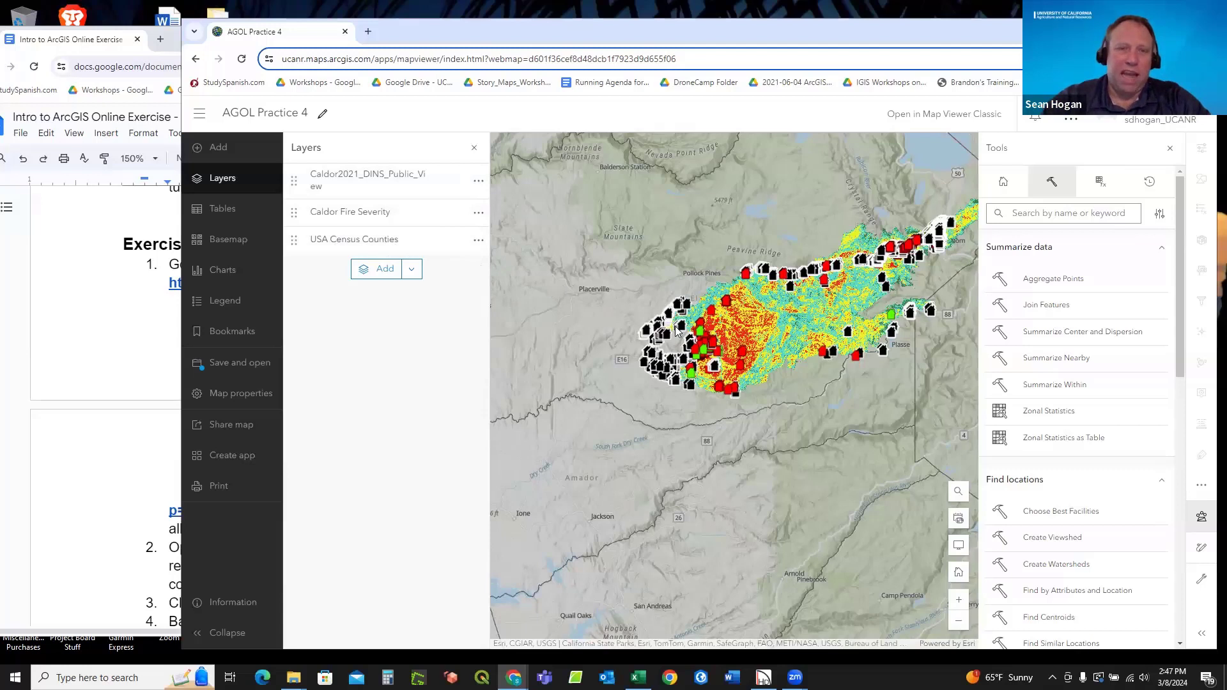
left_click(89, 282)
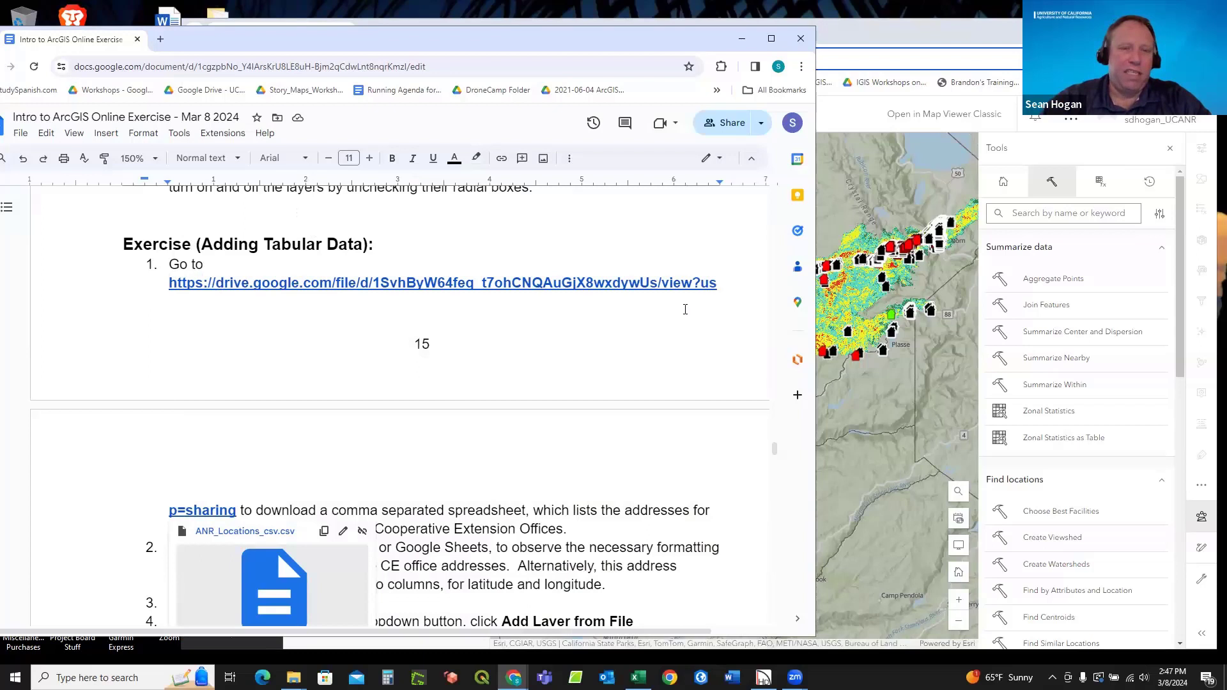
scroll(274, 437, "down", 2)
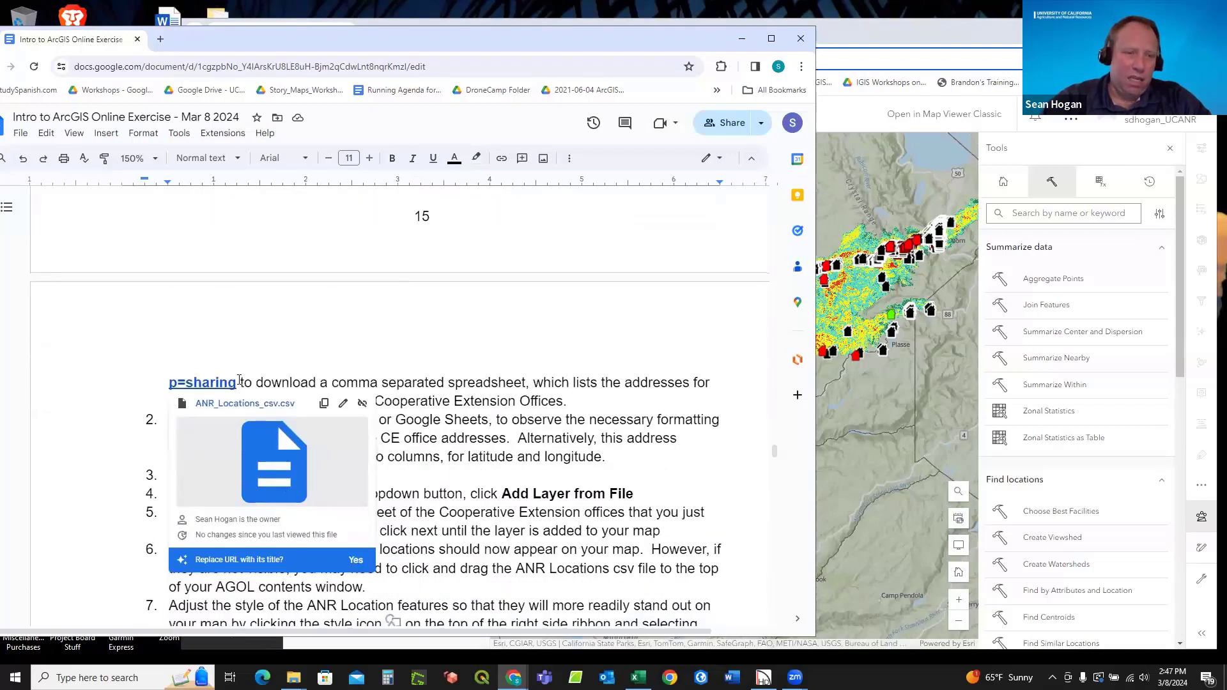
scroll(365, 303, "up", 3)
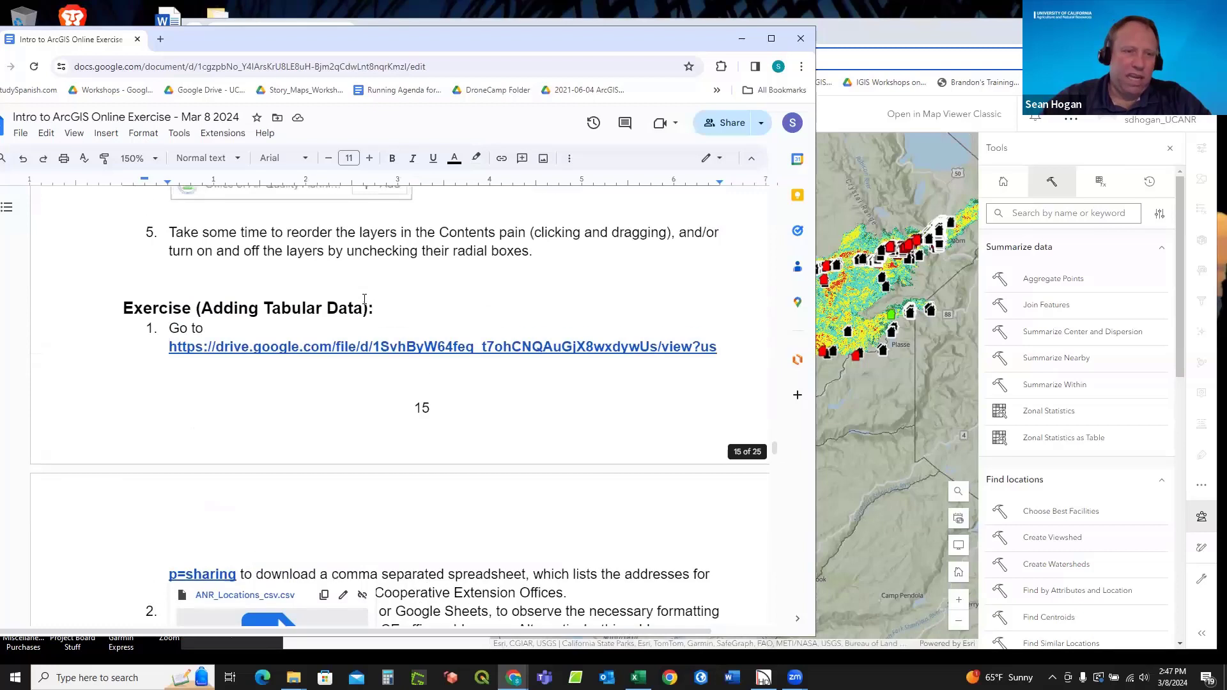
scroll(365, 299, "down", 1)
left_click(169, 224)
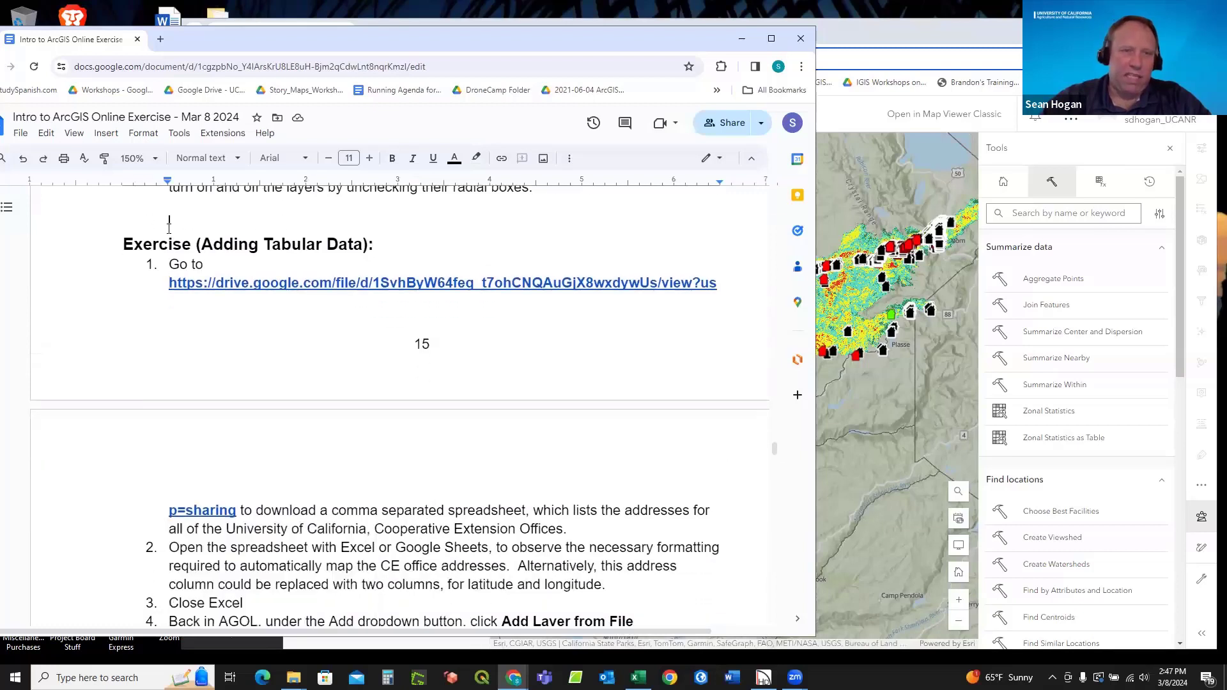
key("Return")
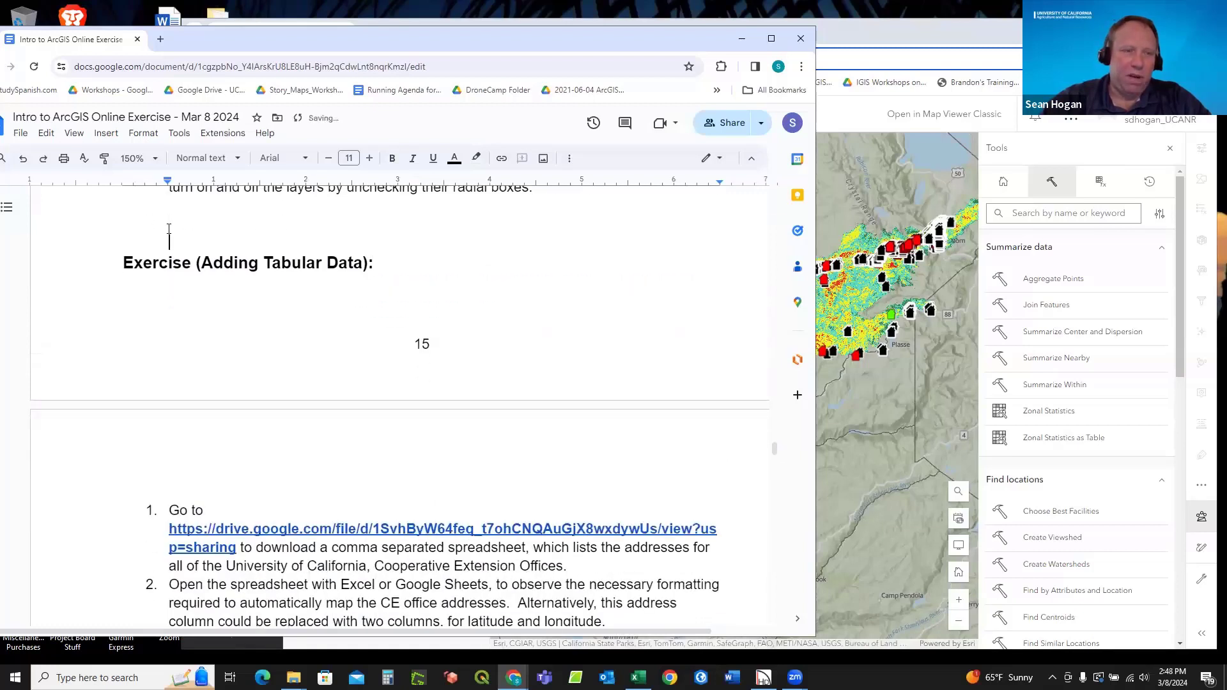
key("Return")
key("Return")
key("Return")
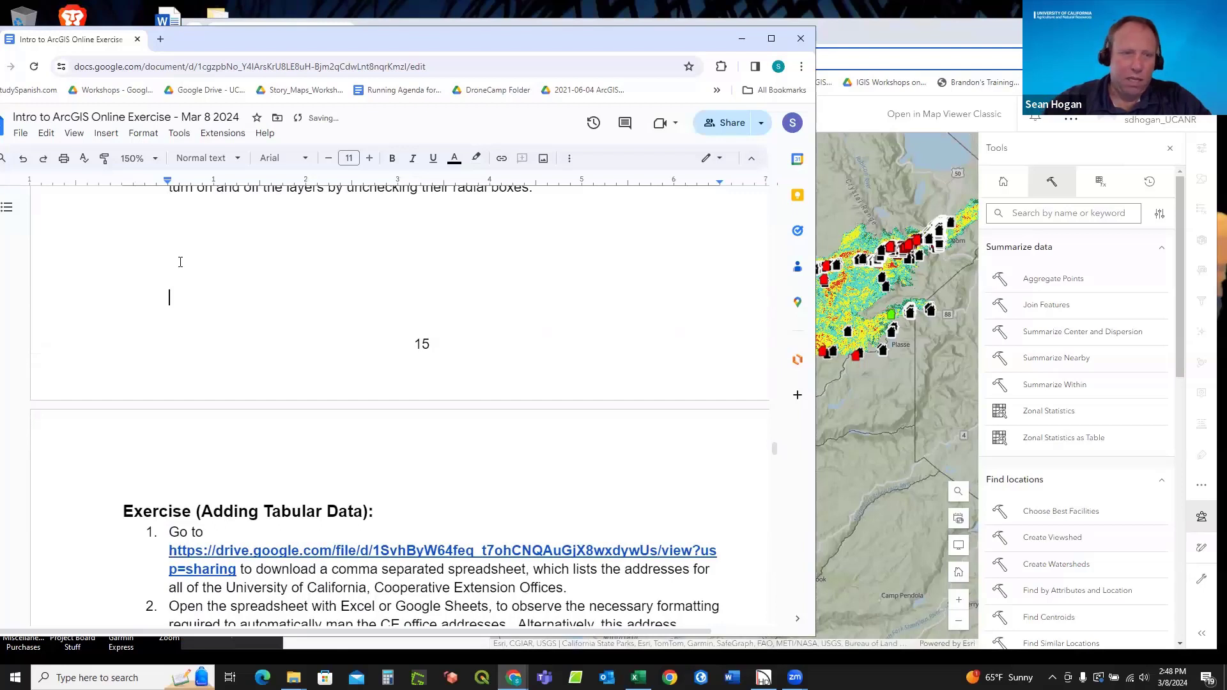
key("Right")
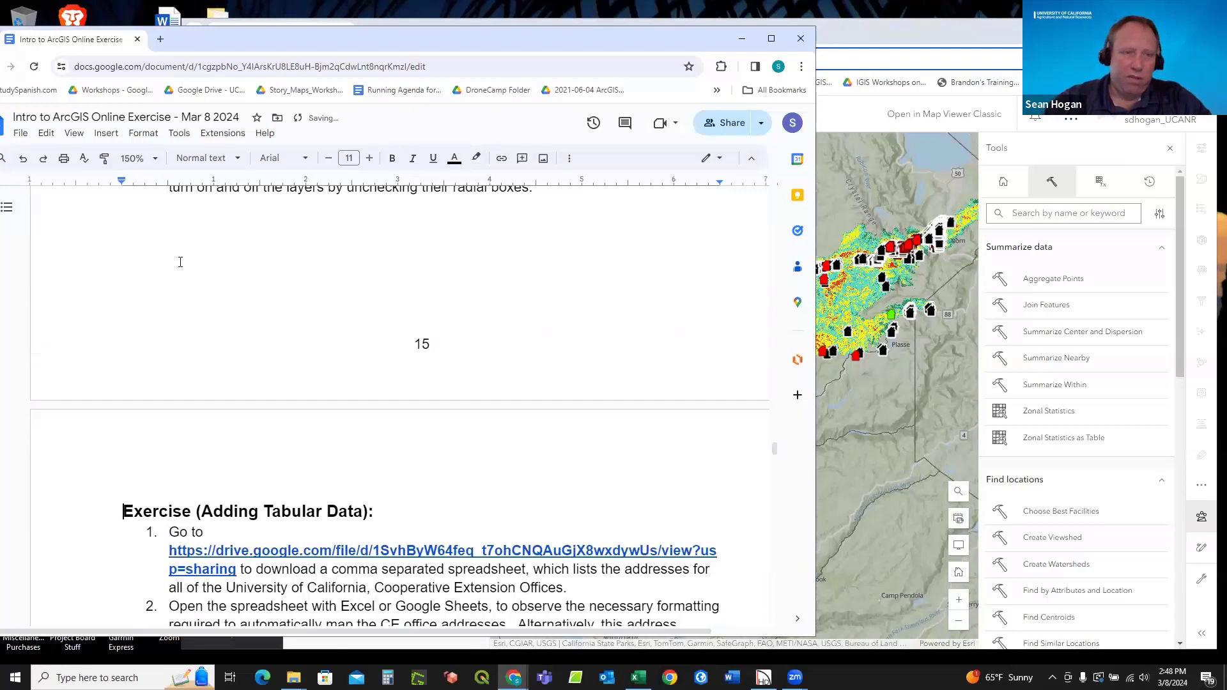
Copy the full Google Drive link from item 1 of Adding Tabular Data and open it in a new browser tab beside the map.
scroll(225, 453, "down", 3)
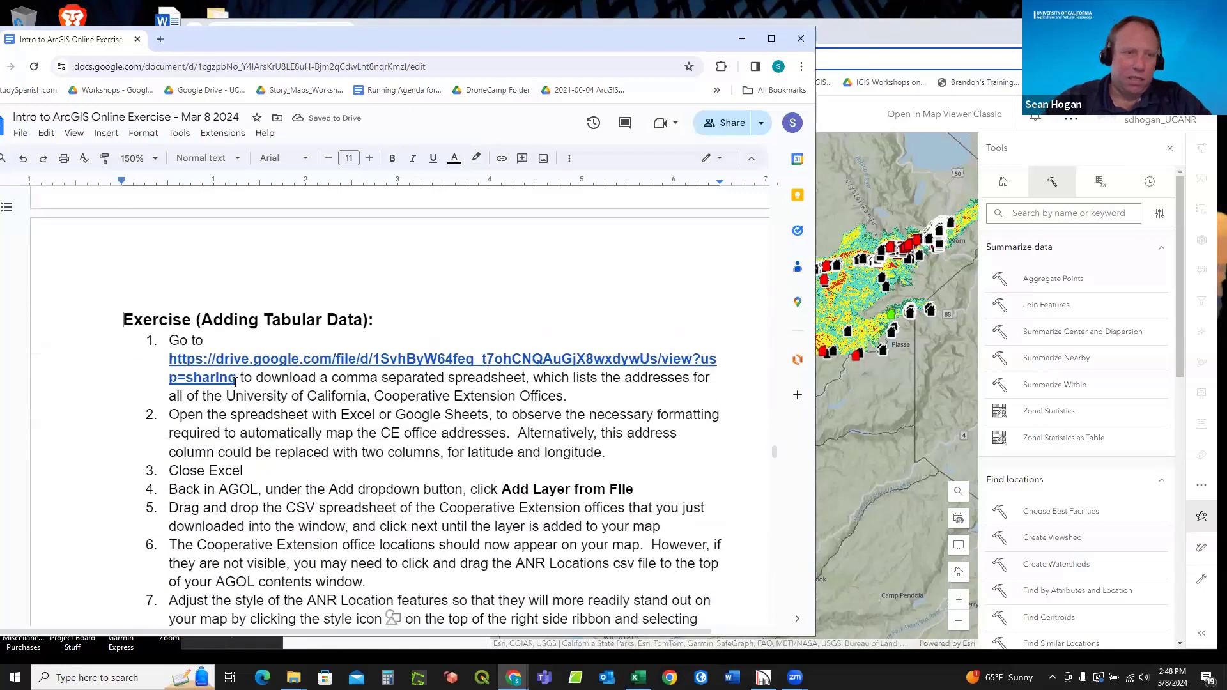
left_click_drag(237, 378, 170, 360)
key("ctrl+c")
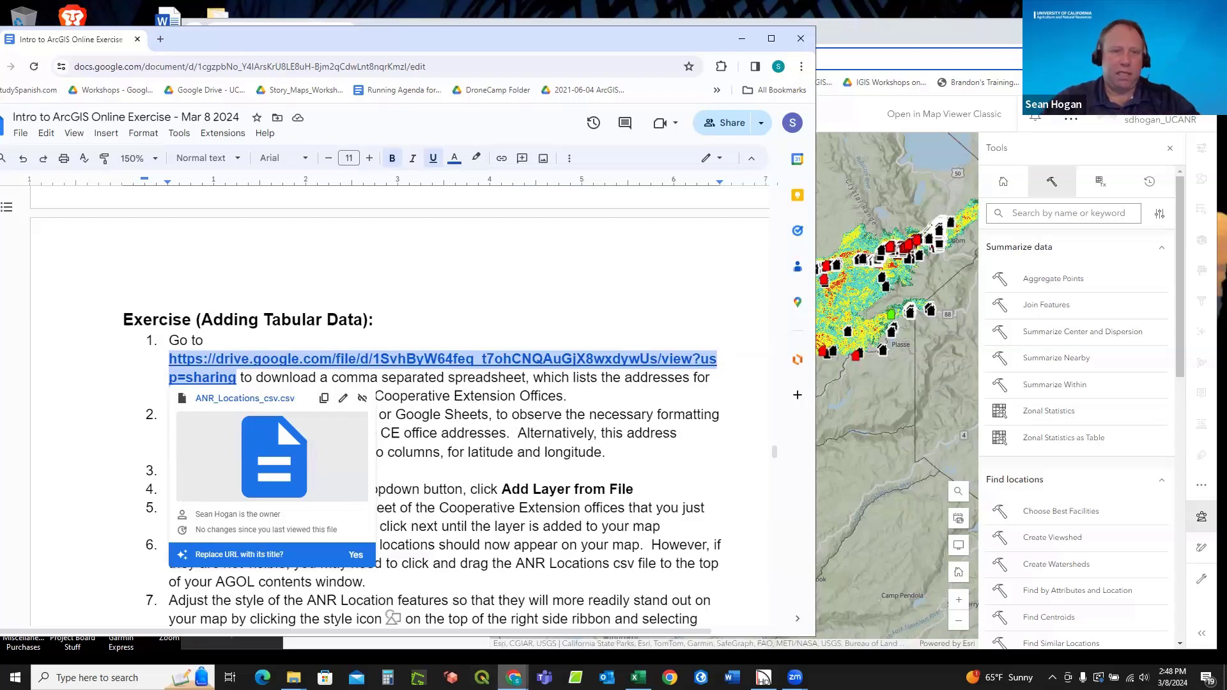
mouse_move(514, 677)
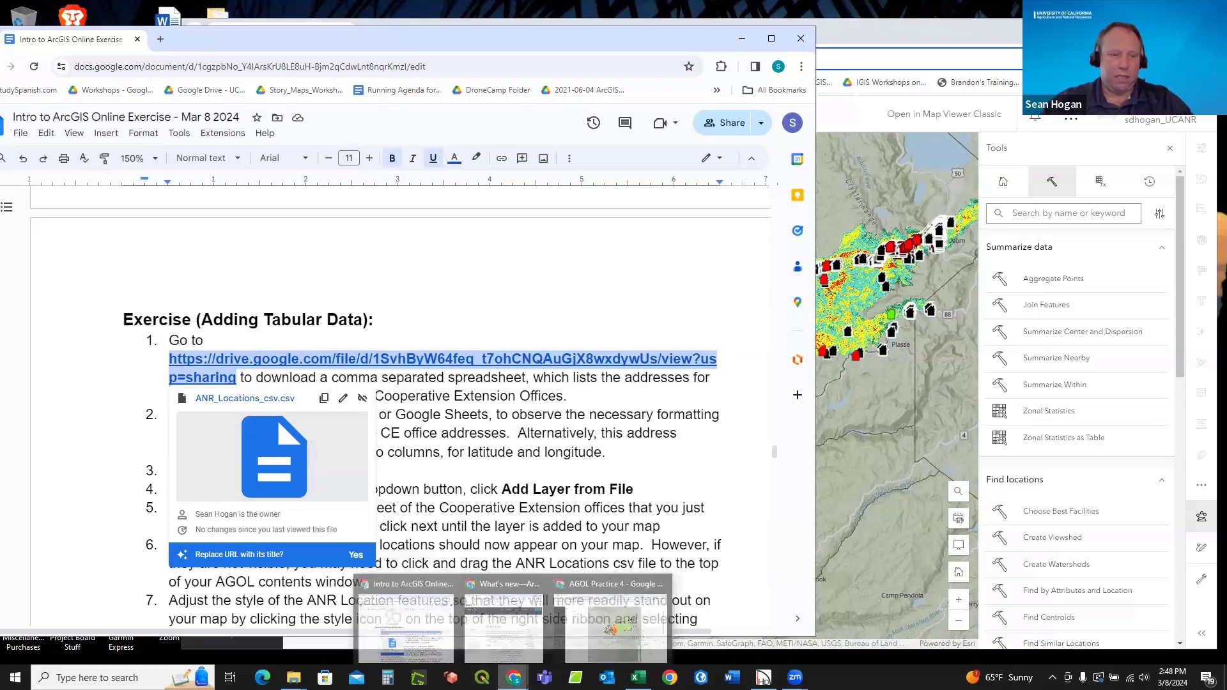
left_click(634, 625)
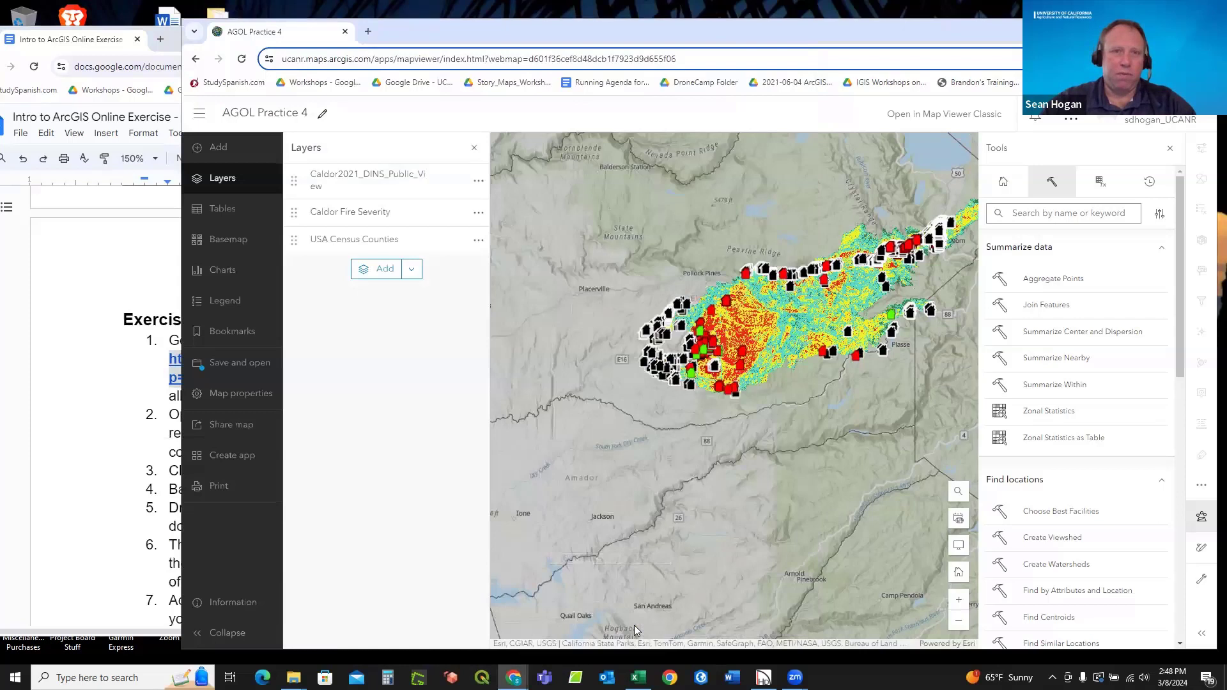
left_click(368, 30)
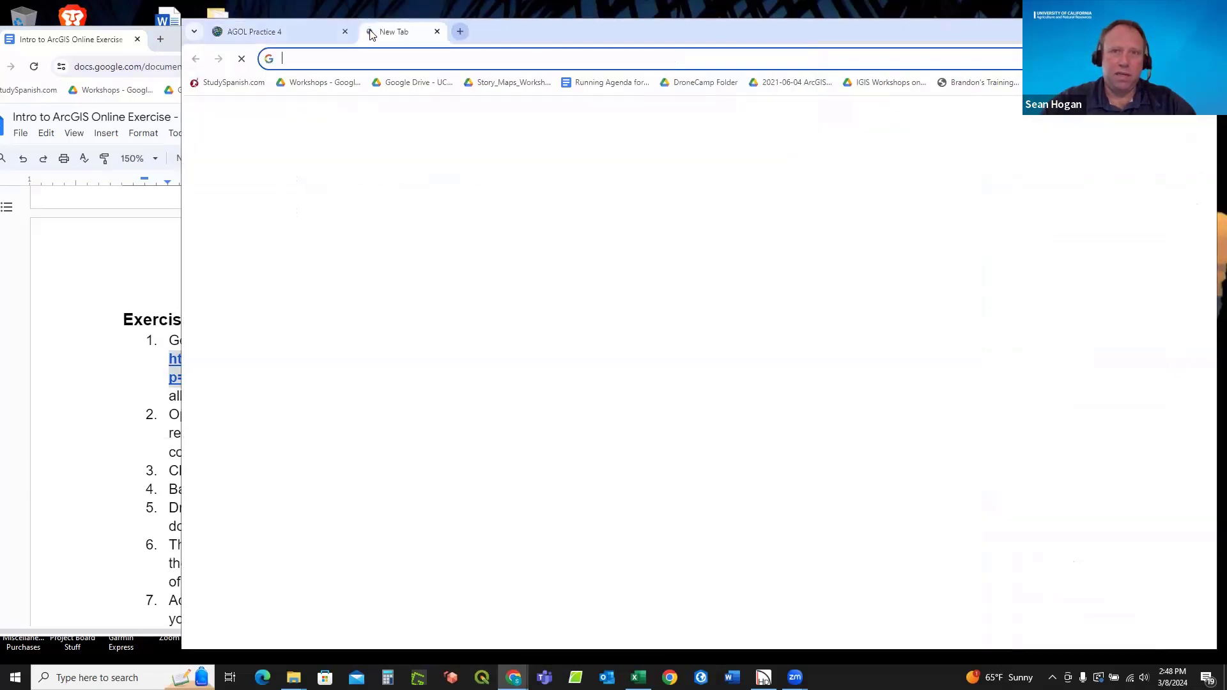
key("ctrl+v")
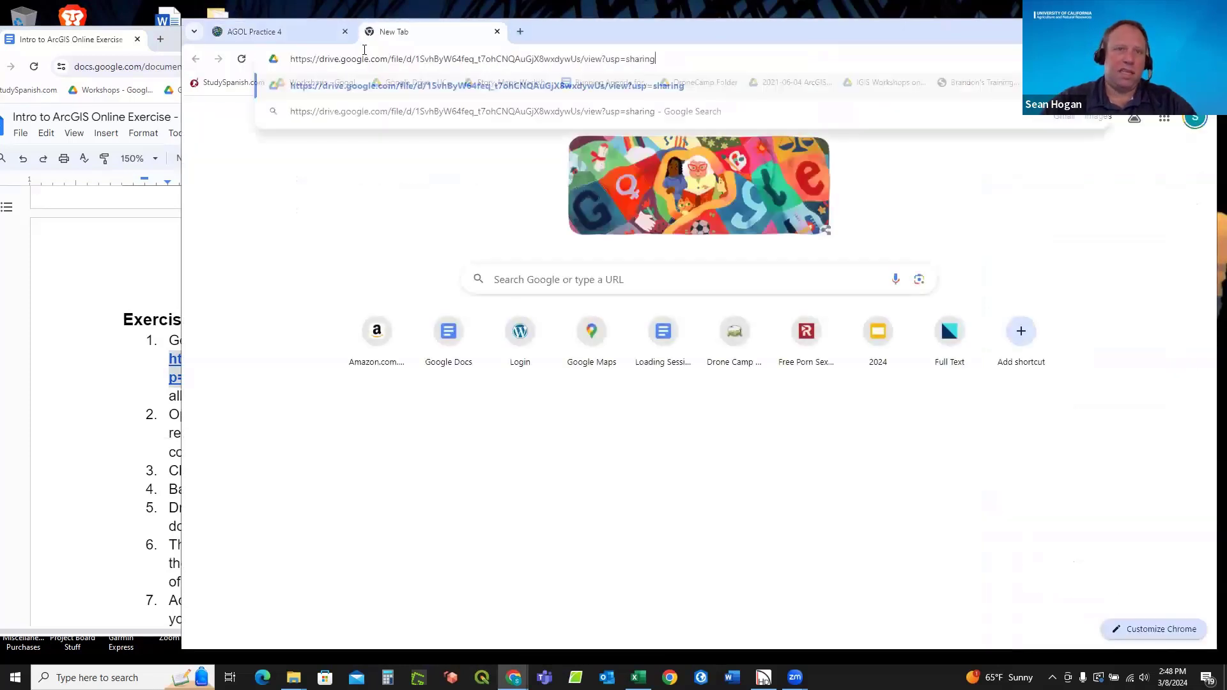
key("Return")
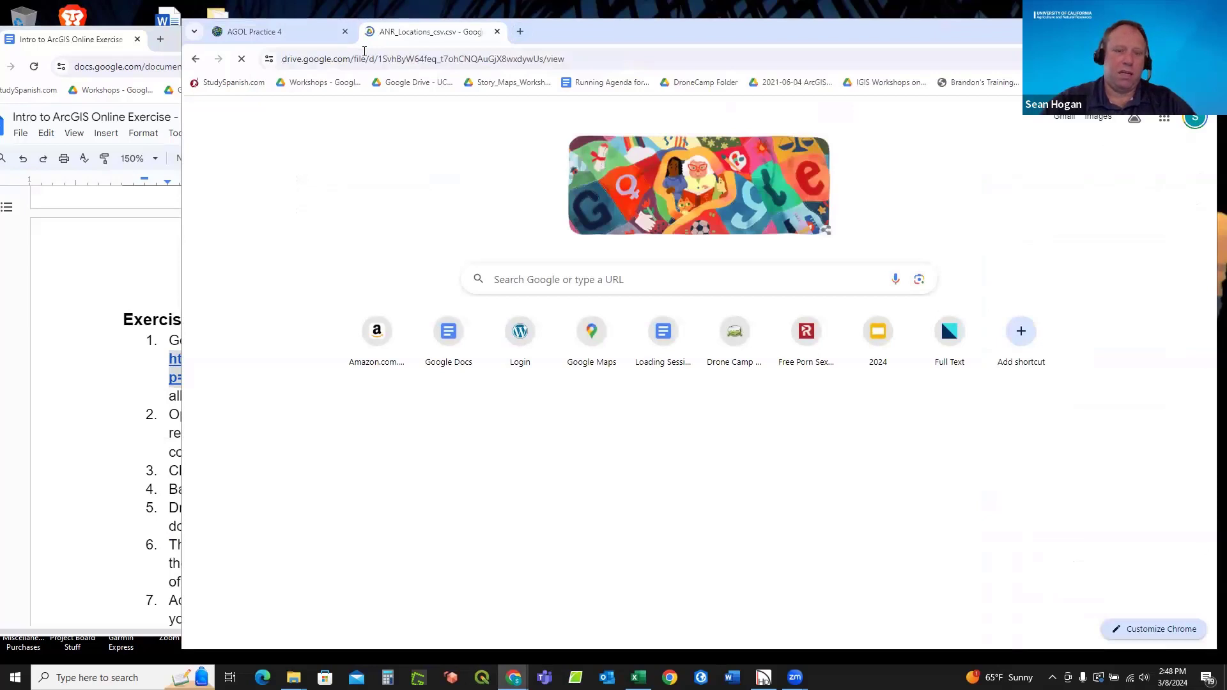
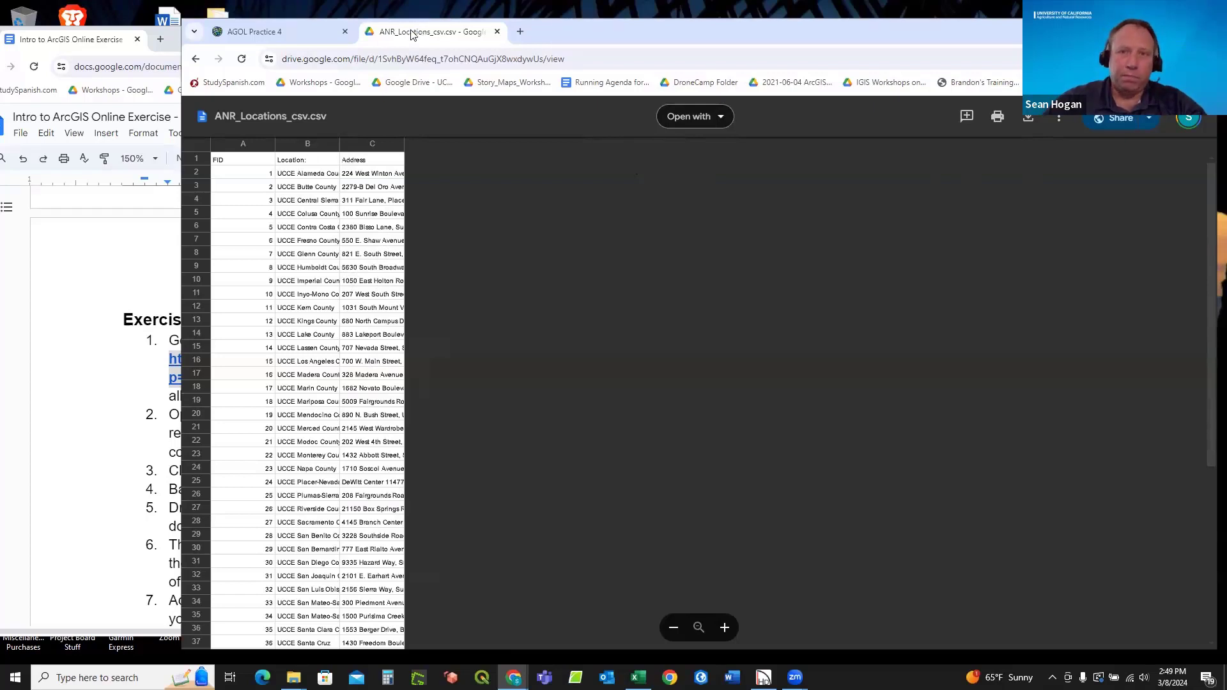
Close the ANR_Locations_csv.csv preview and start adding a layer from file to the AGOL Practice 4 map.
left_click(498, 32)
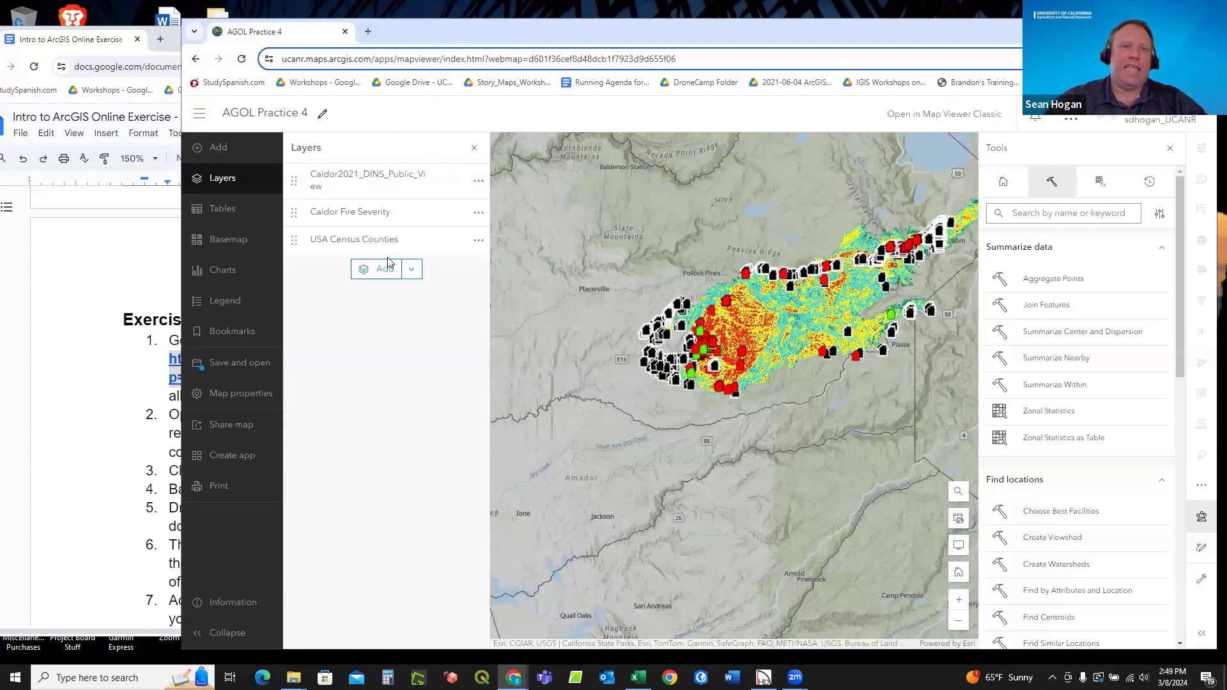
left_click(218, 149)
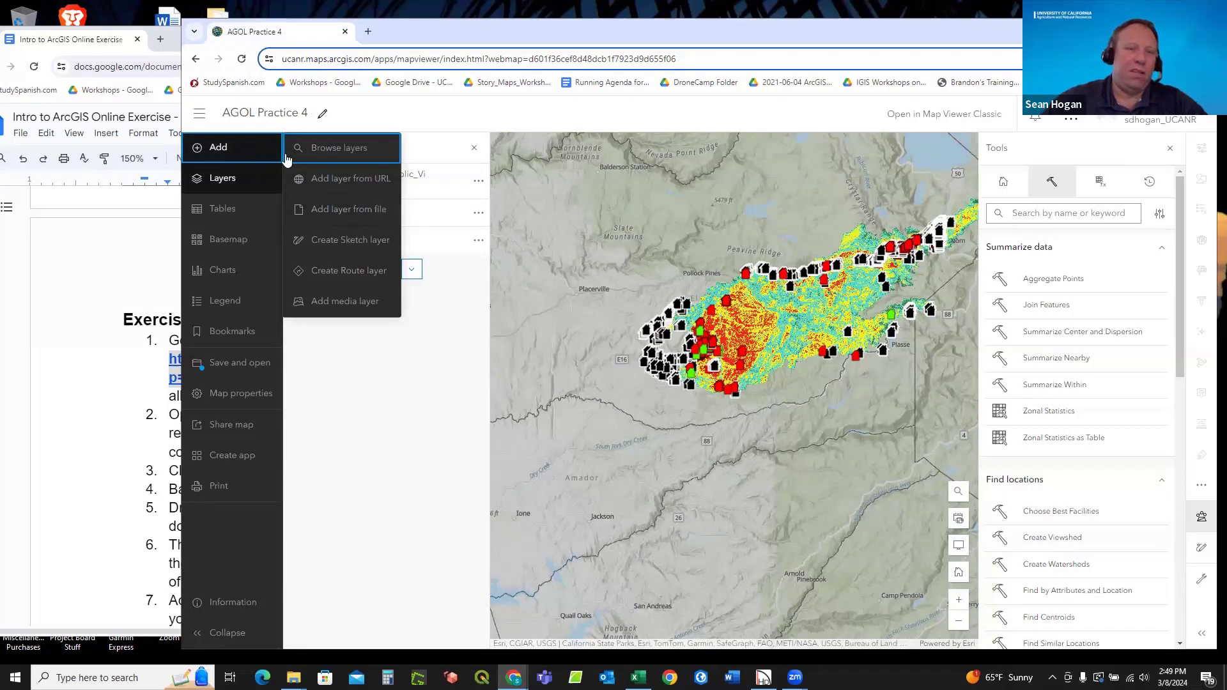
left_click(333, 214)
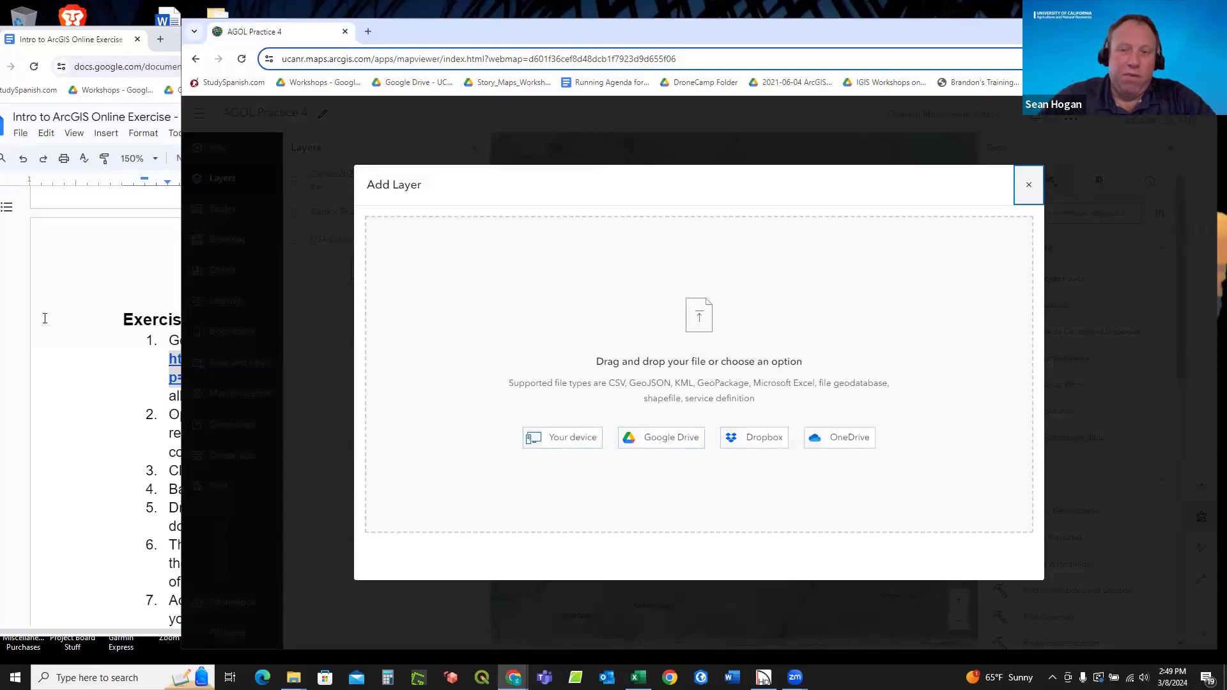
Read the Adding Tabular Data steps and the Google Drive info note in the exercise document, and return to the Add Layer dialog.
left_click(92, 321)
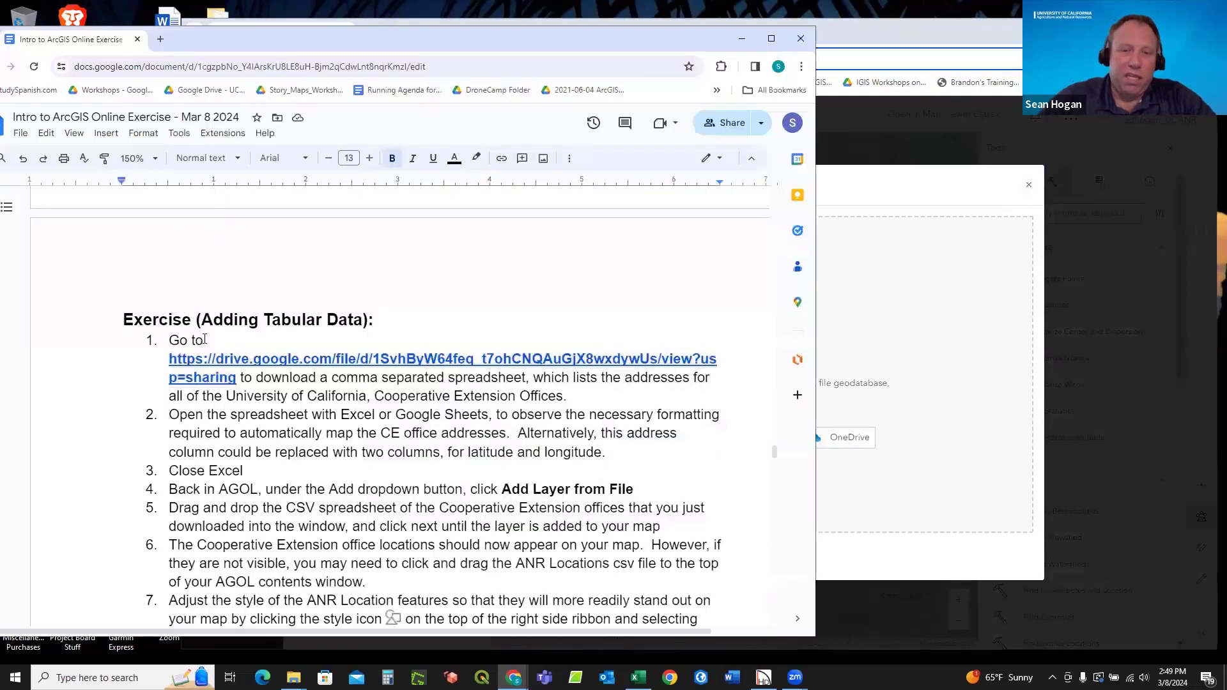
scroll(210, 334, "down", 8)
scroll(210, 335, "up", 2)
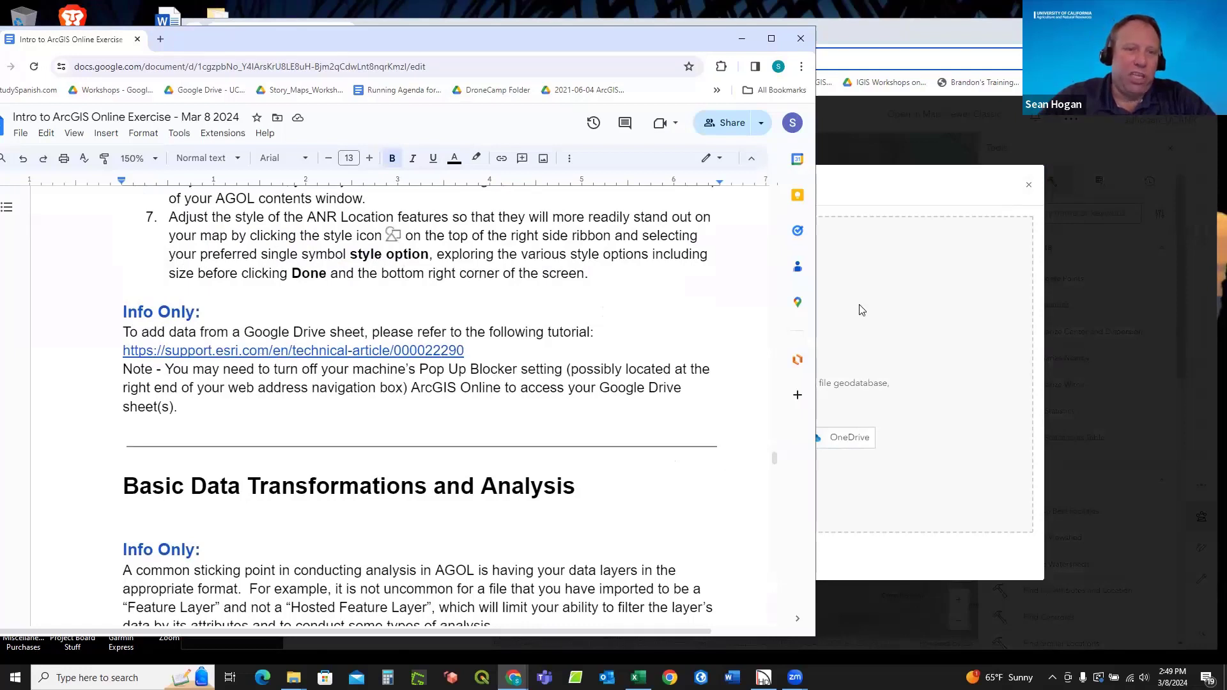
scroll(331, 347, "up", 5)
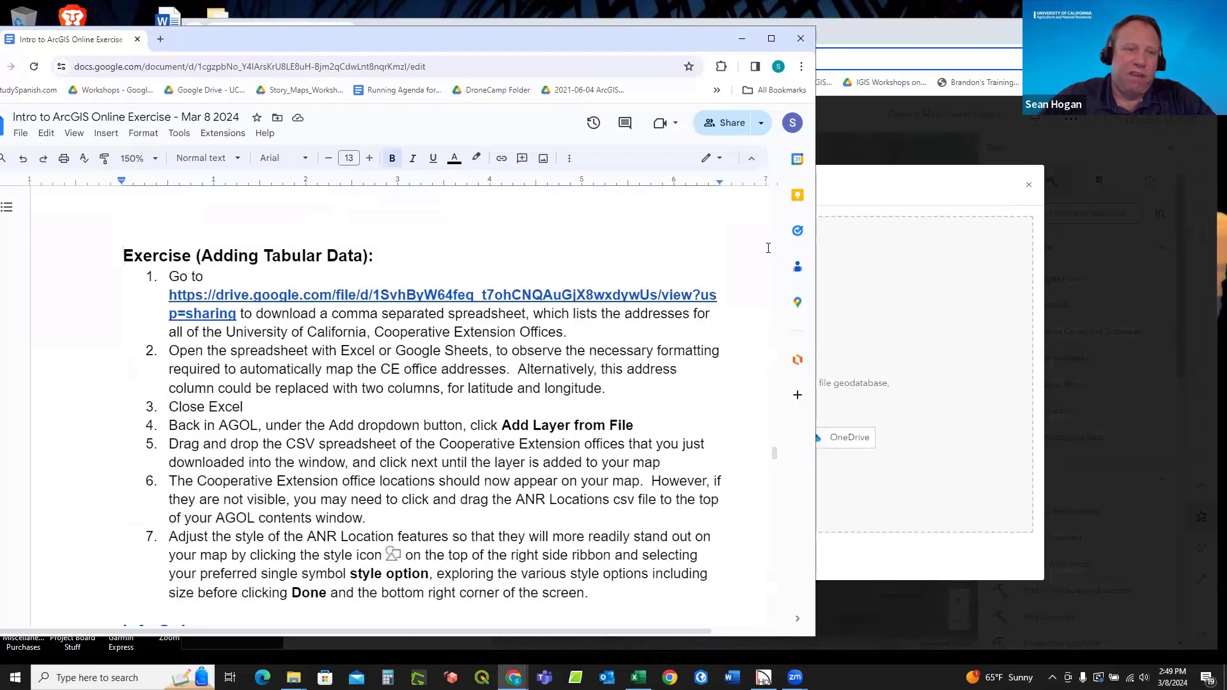
left_click(901, 247)
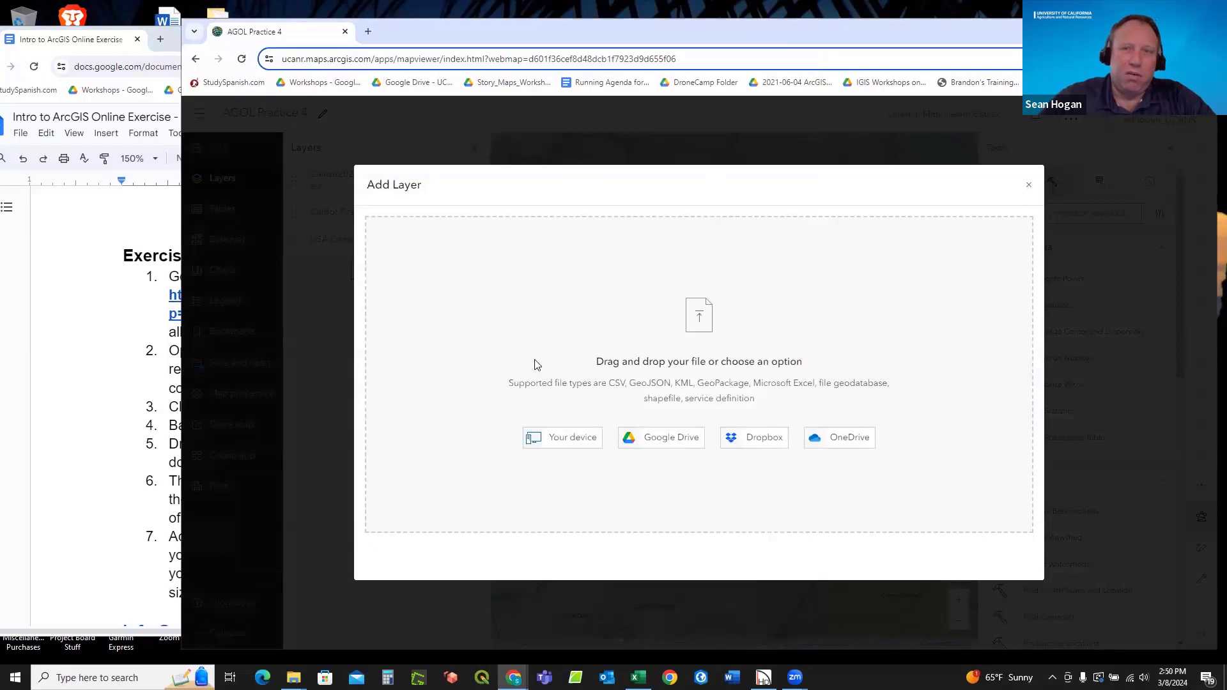
Choose ANR_Locations_csv_3 from the device's Downloads folder as the file for the layer.
left_click(559, 441)
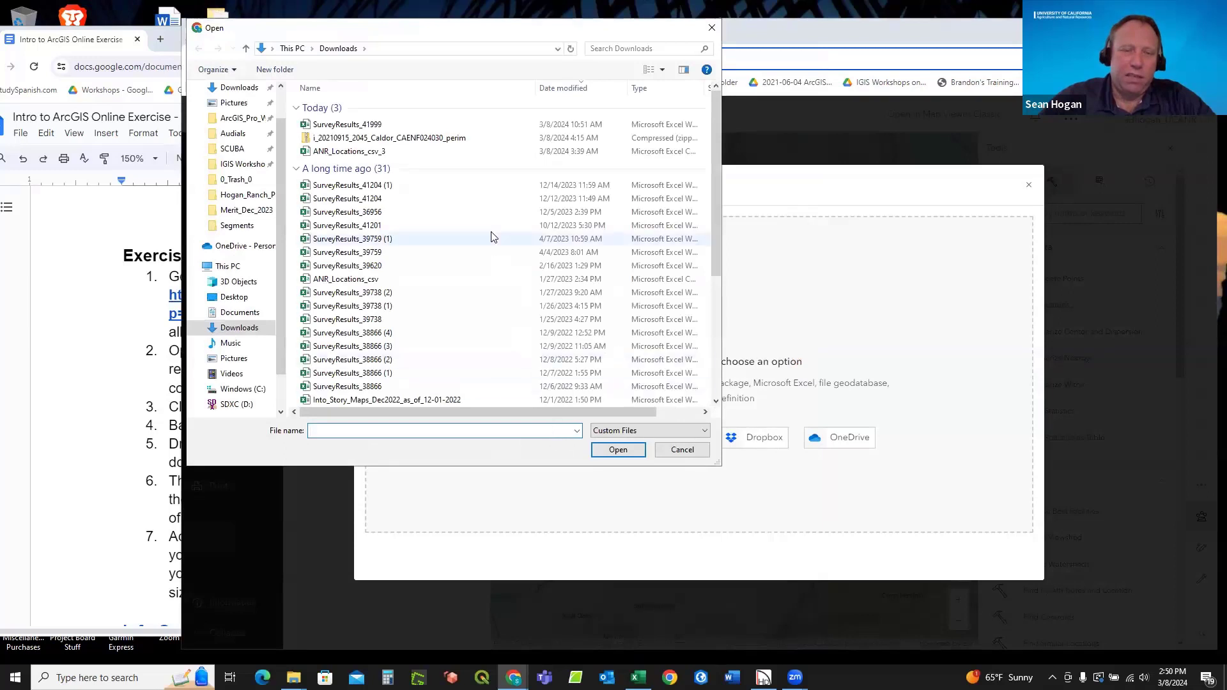
left_click(347, 153)
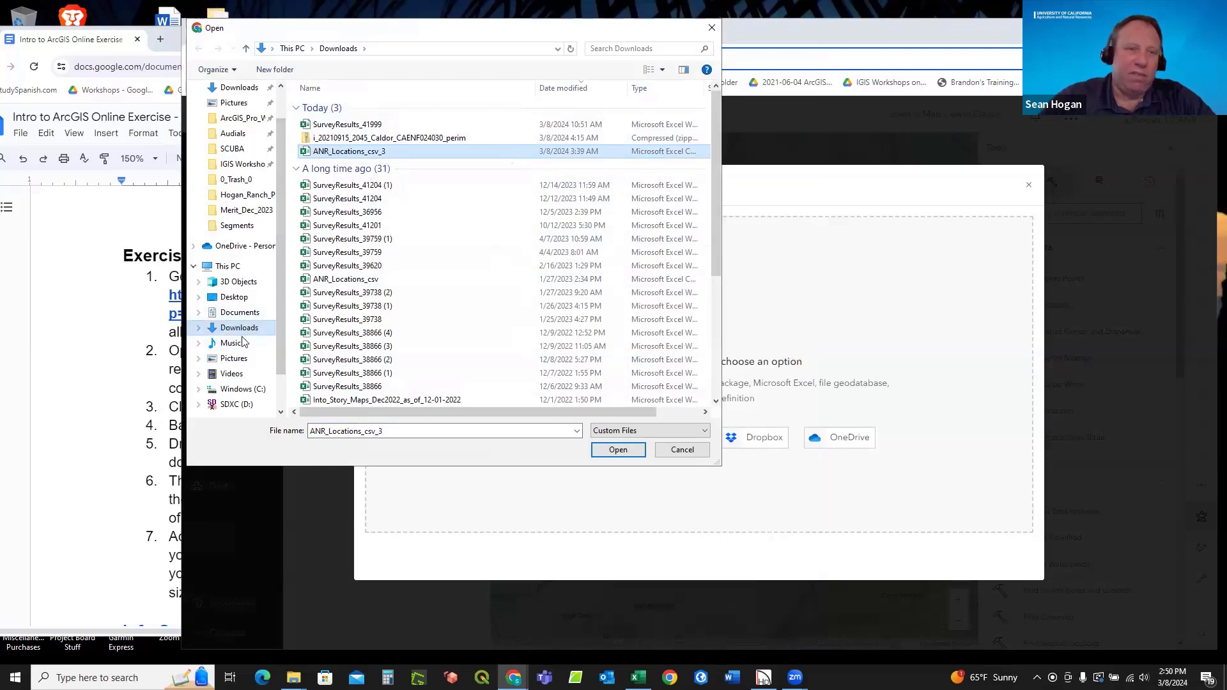
left_click(353, 154)
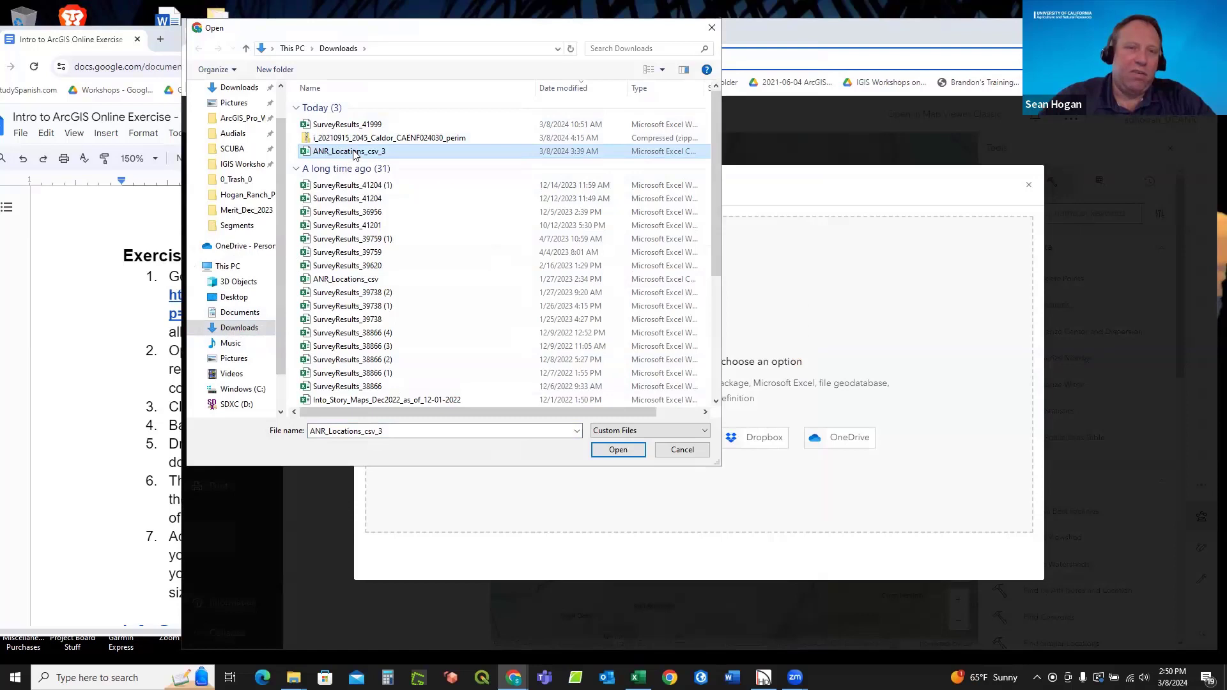
left_click(617, 450)
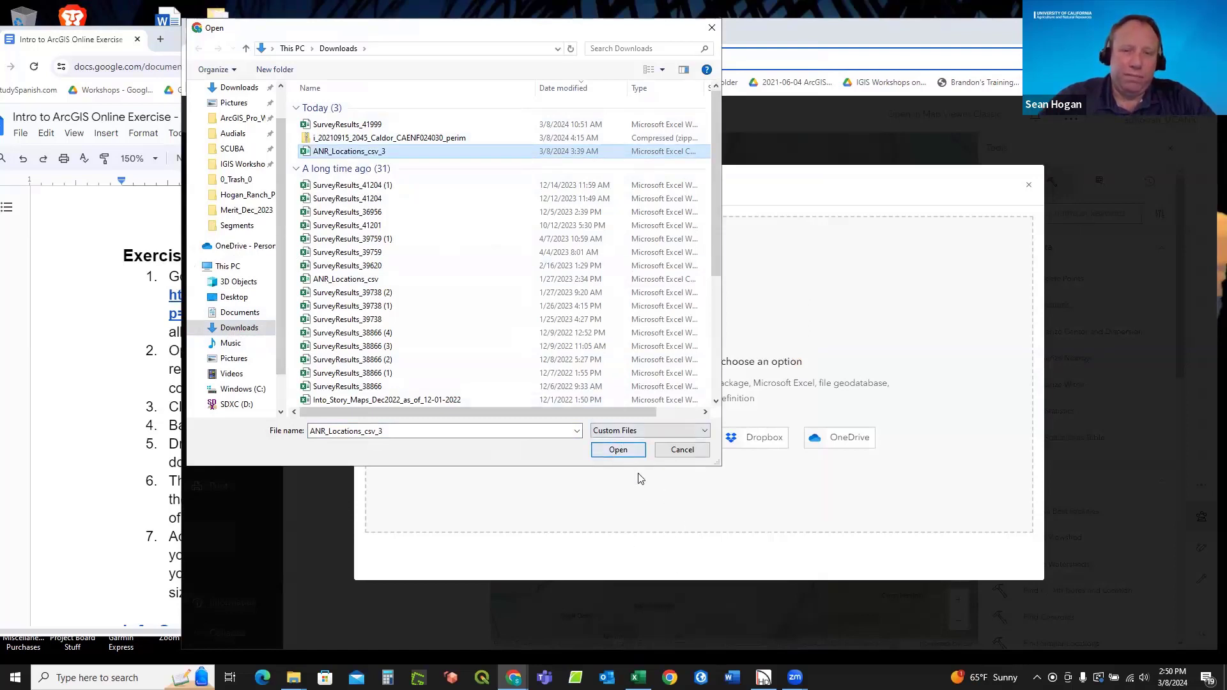
left_click(624, 451)
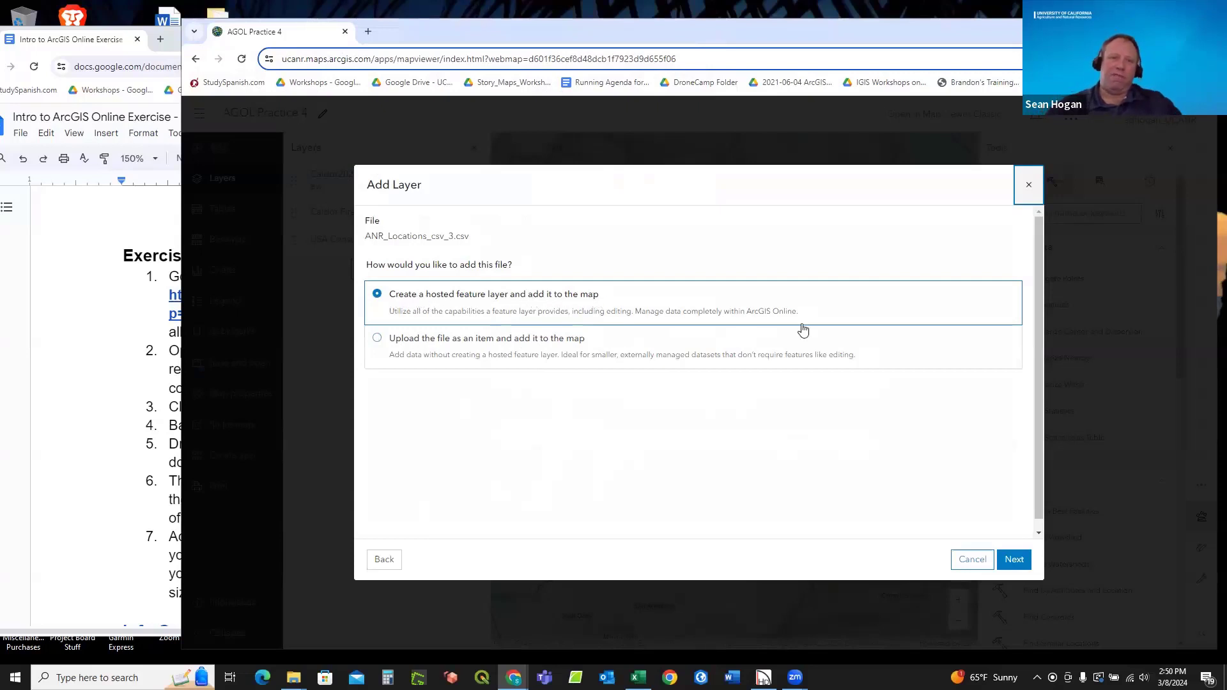
Accept the hosted feature layer option, all three fields and Address as the single location field, reviewing the credit estimate before continuing.
left_click(1014, 560)
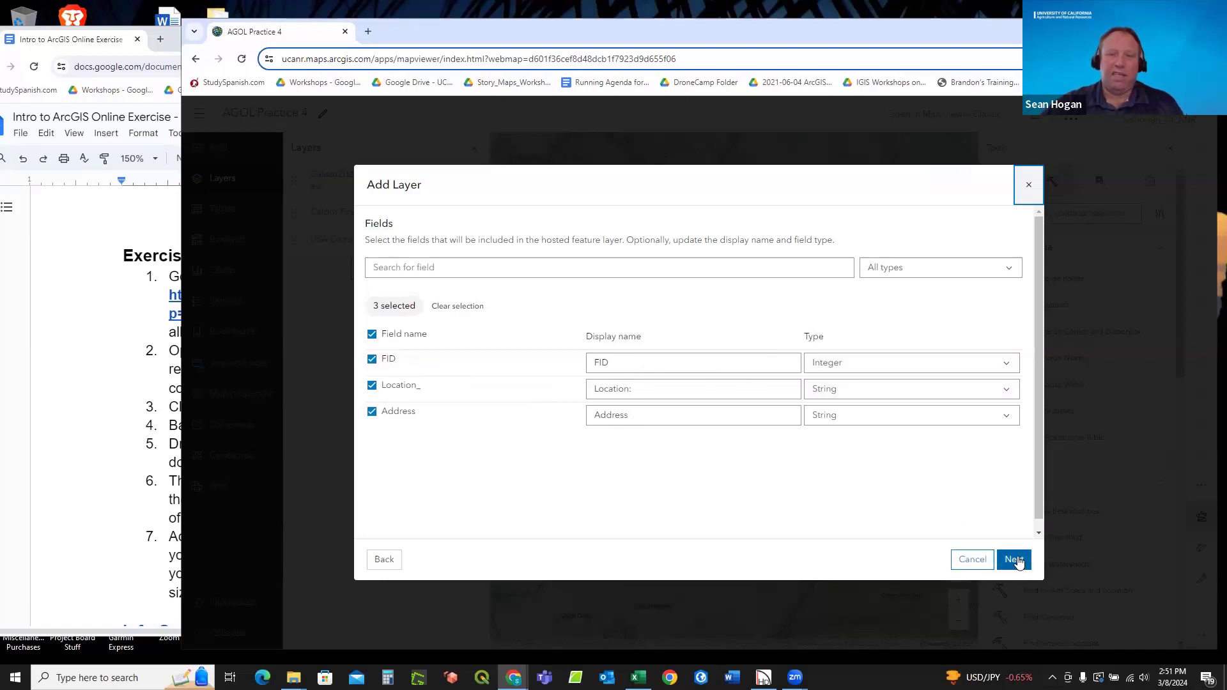
left_click(1018, 562)
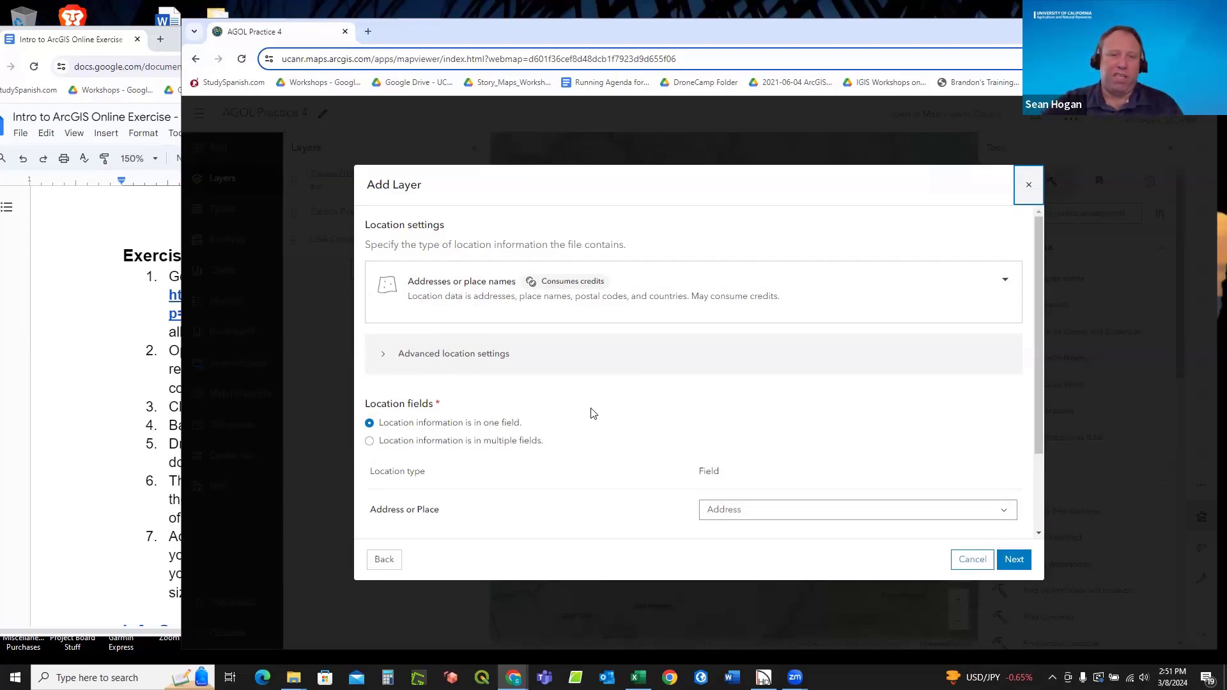
scroll(590, 414, "down", 3)
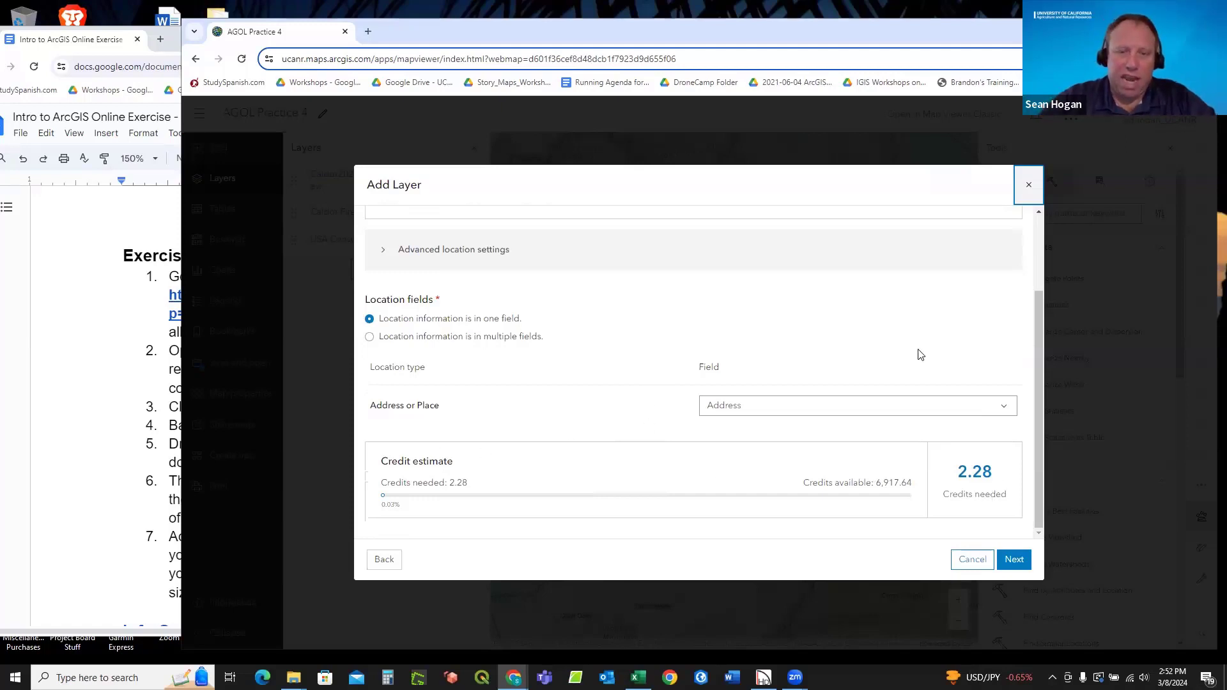
scroll(918, 352, "up", 1)
scroll(919, 352, "down", 1)
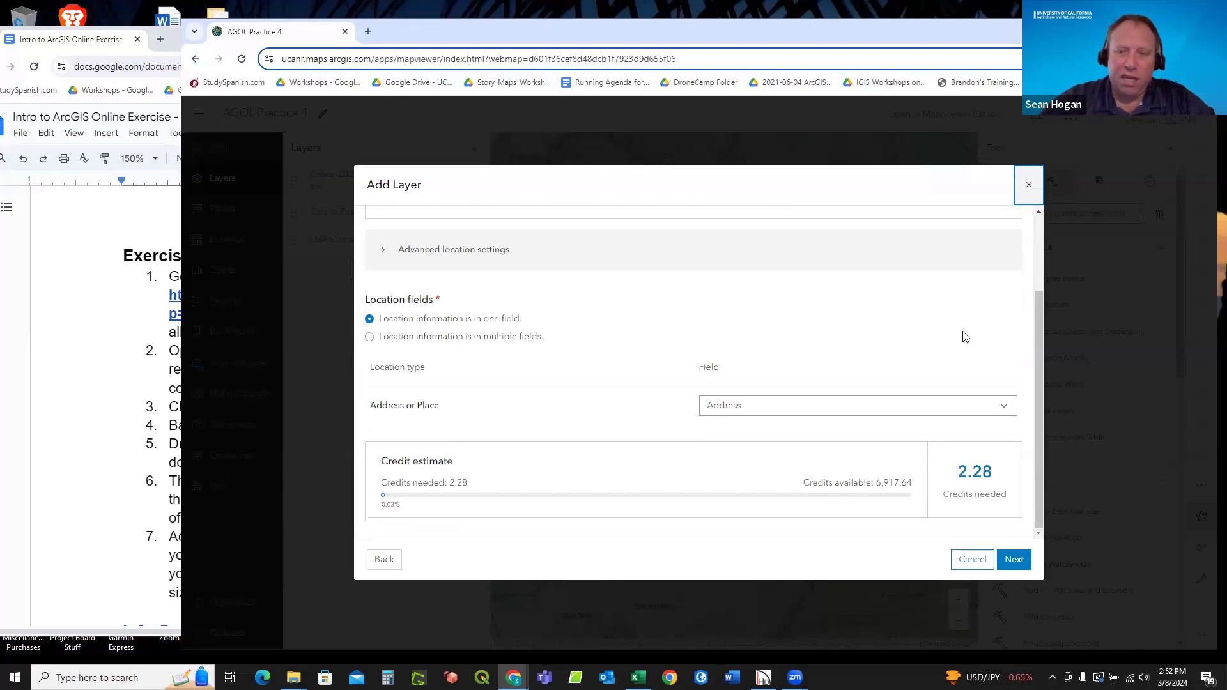
scroll(910, 327, "up", 1)
scroll(926, 359, "up", 1)
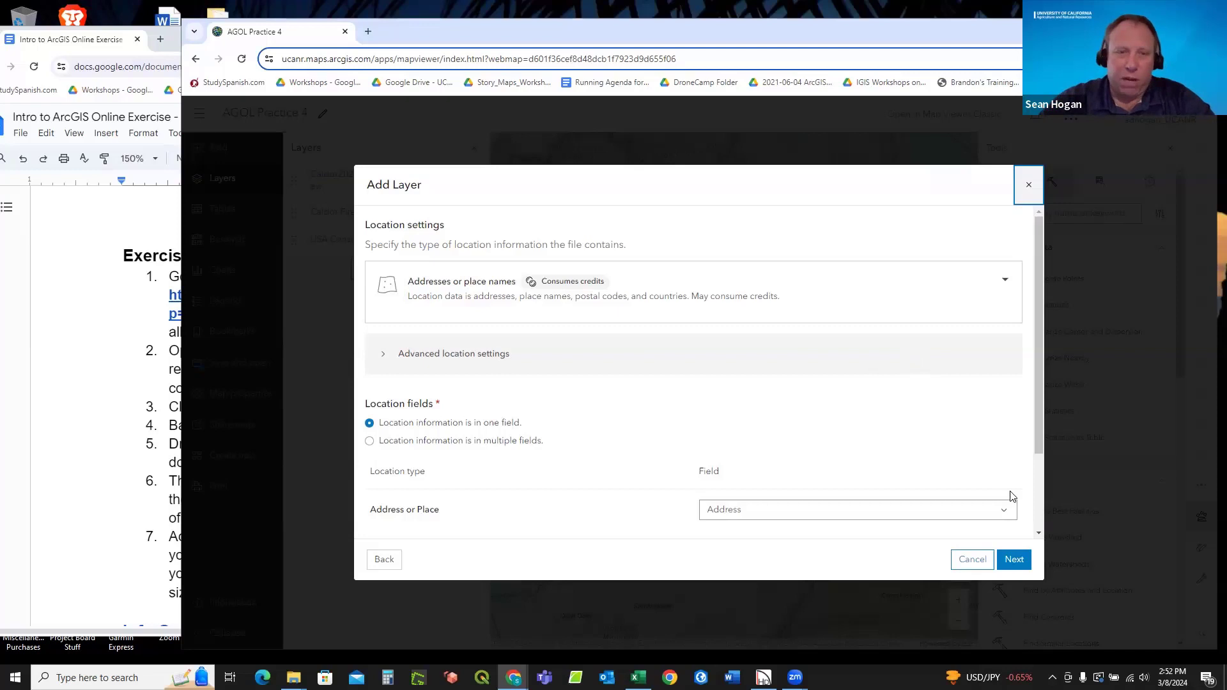
left_click(1014, 559)
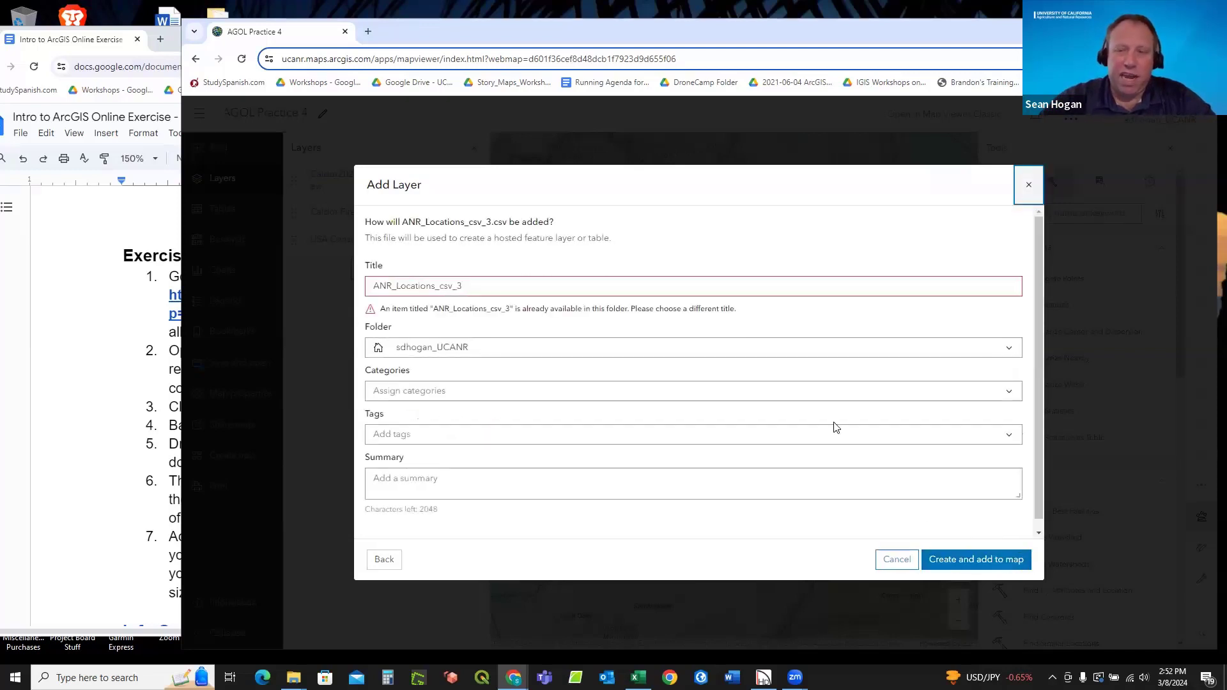
Title the layer ANR_Locations_csv_4, tag it Junk, and try to create it and add it to the map.
left_click(456, 288)
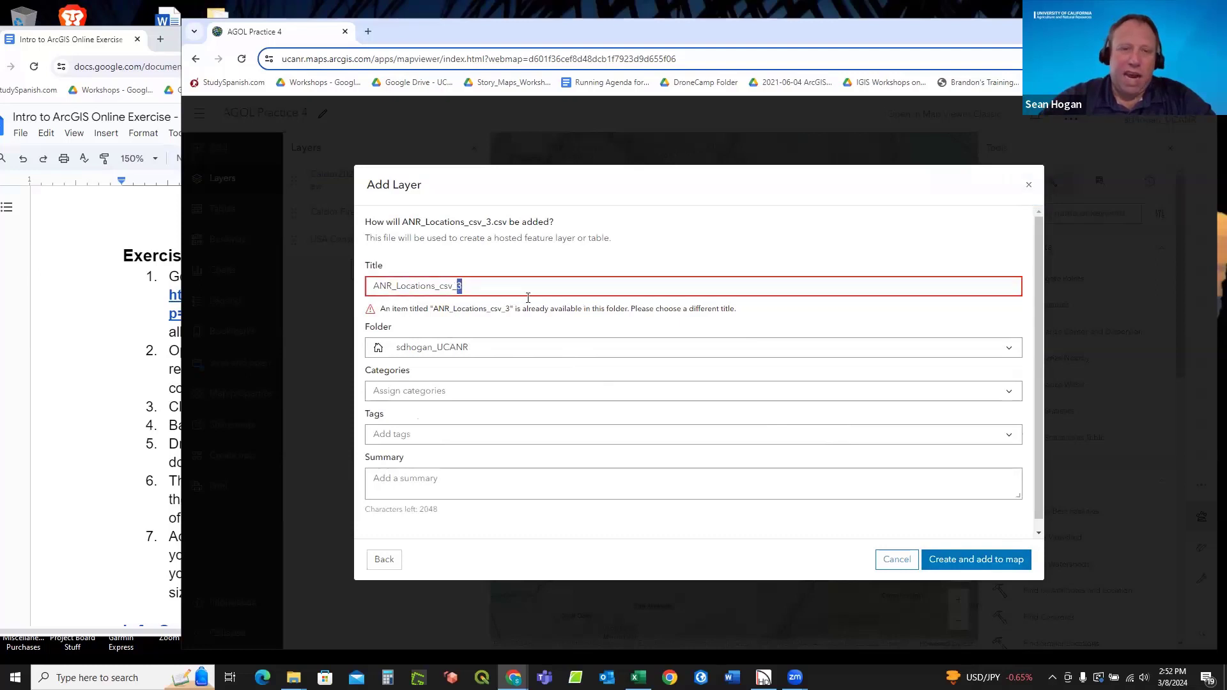
type("4")
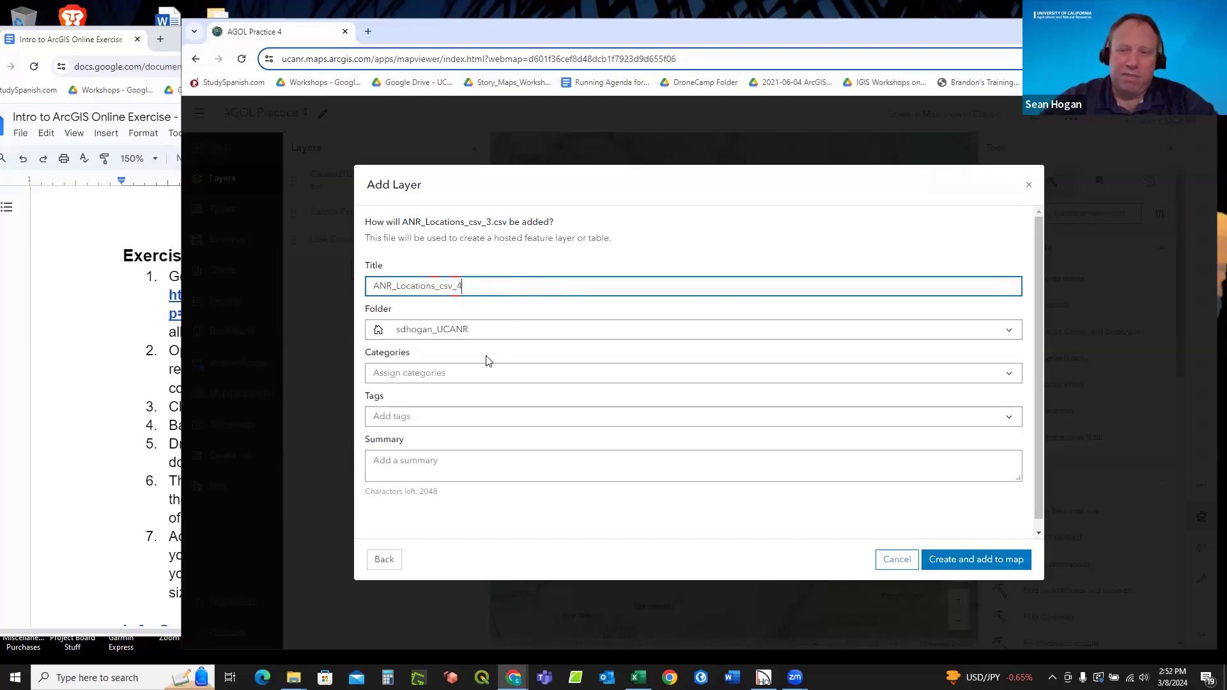
left_click(401, 413)
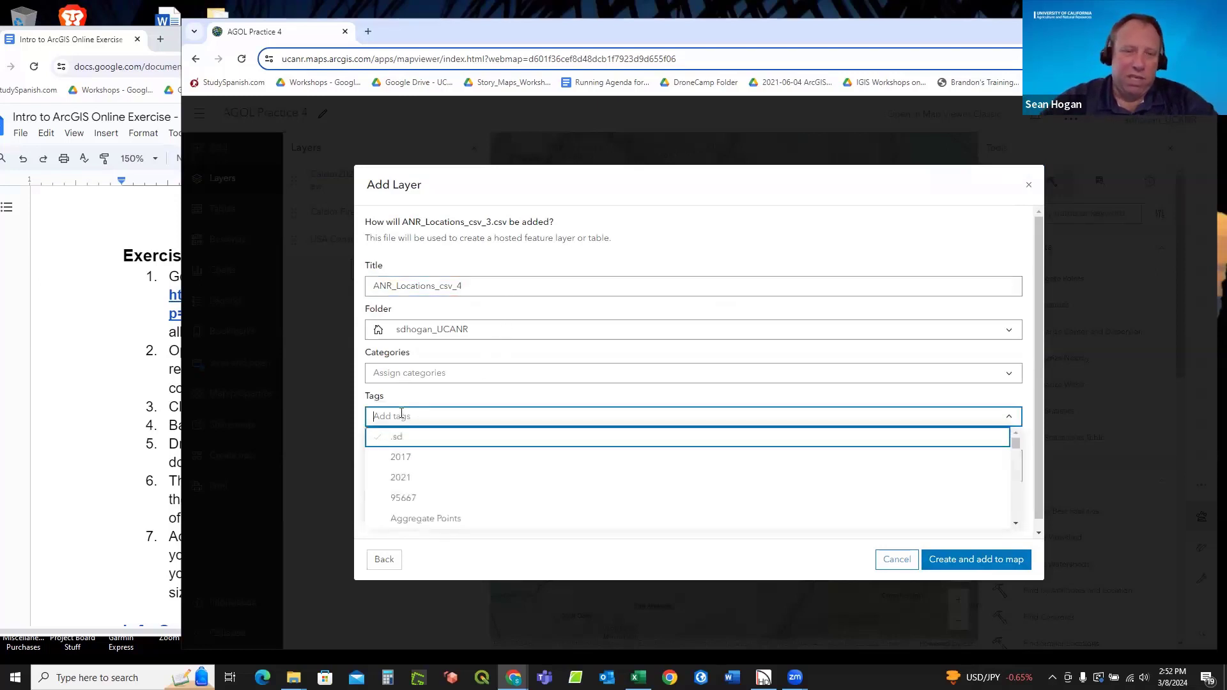
type("Junk")
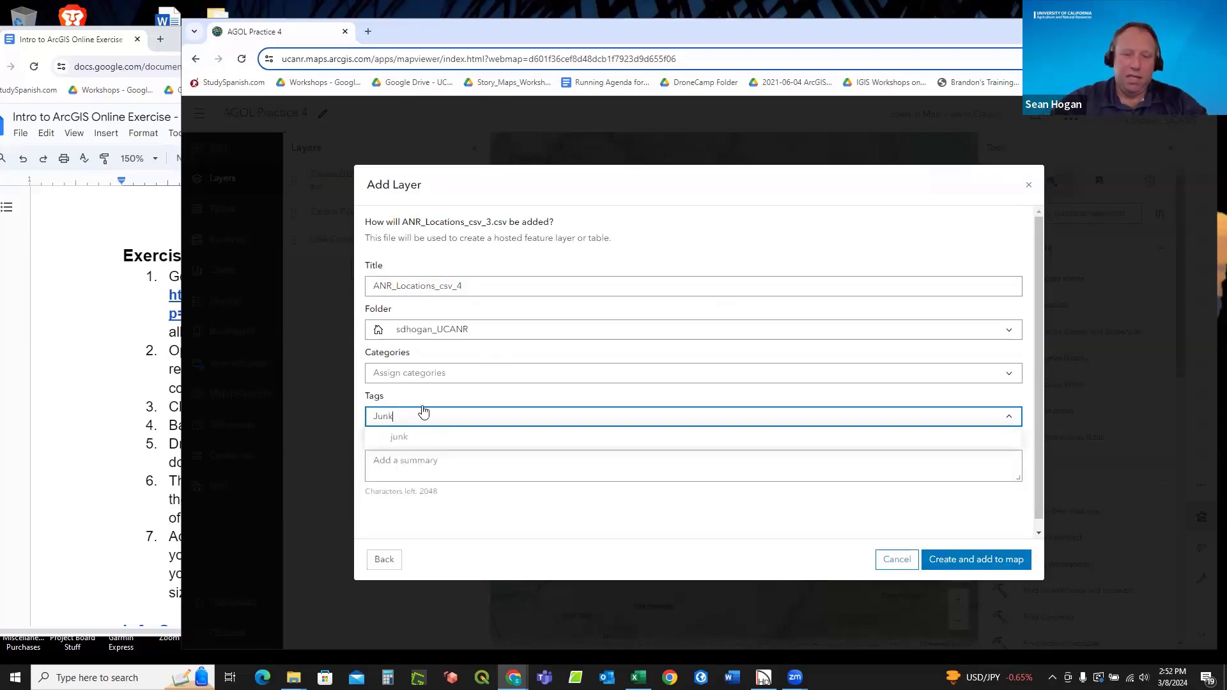
key("Return")
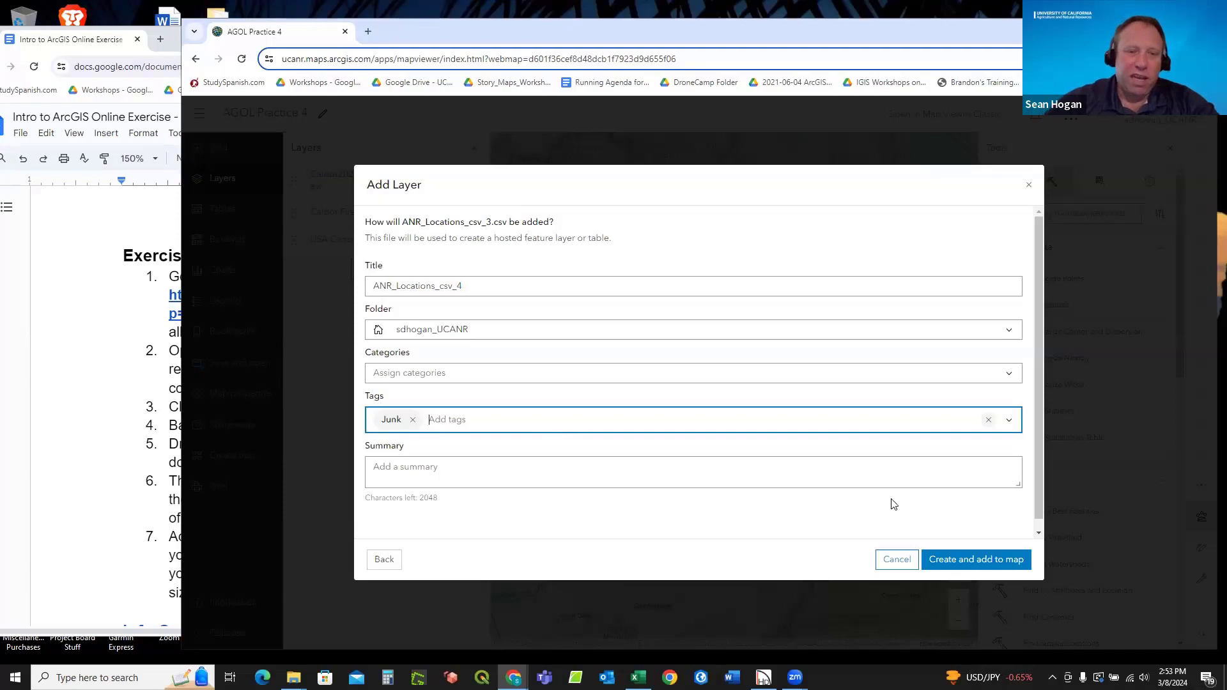
left_click(969, 566)
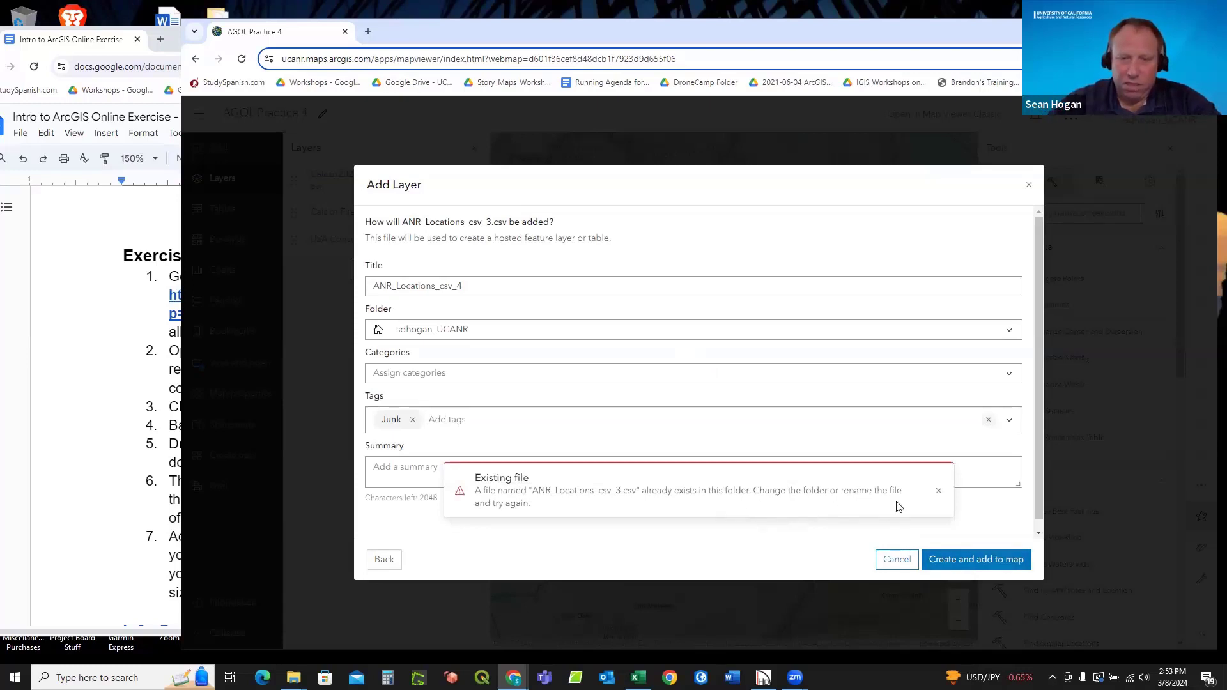
left_click(940, 495)
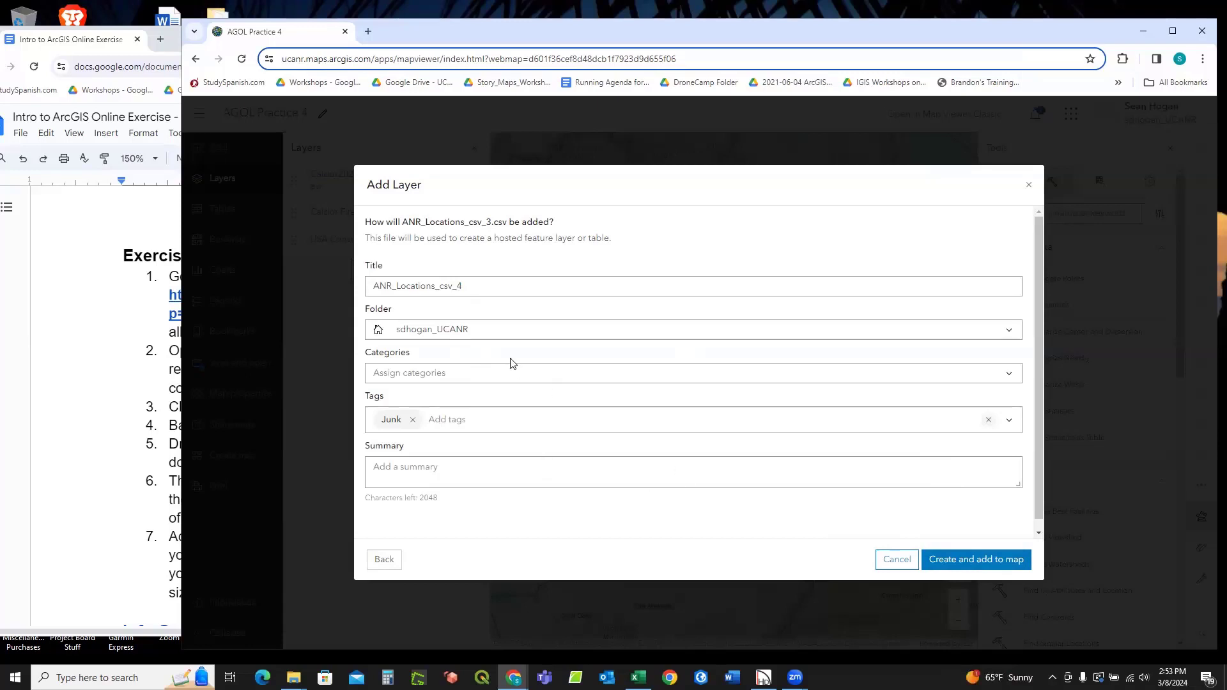
Retitle the layer ANR_Locations_csv_5, try creating it again, and cancel adding the layer.
left_click(465, 287)
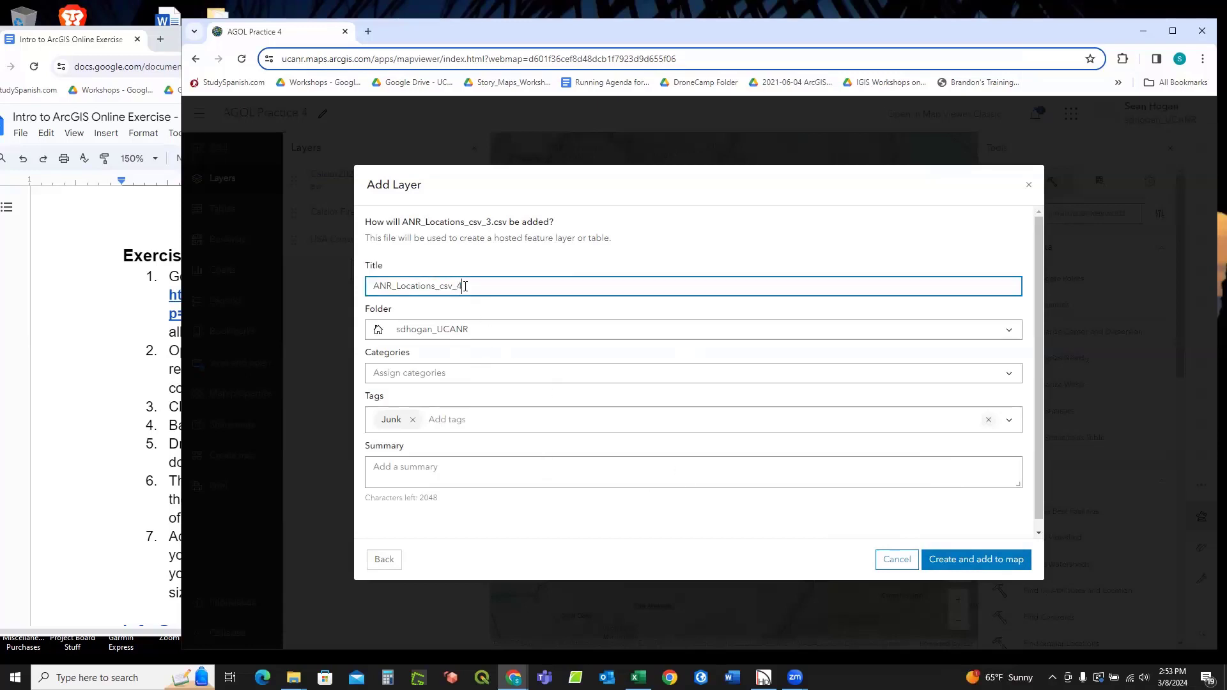
left_click_drag(462, 287, 457, 287)
type("5")
left_click(956, 561)
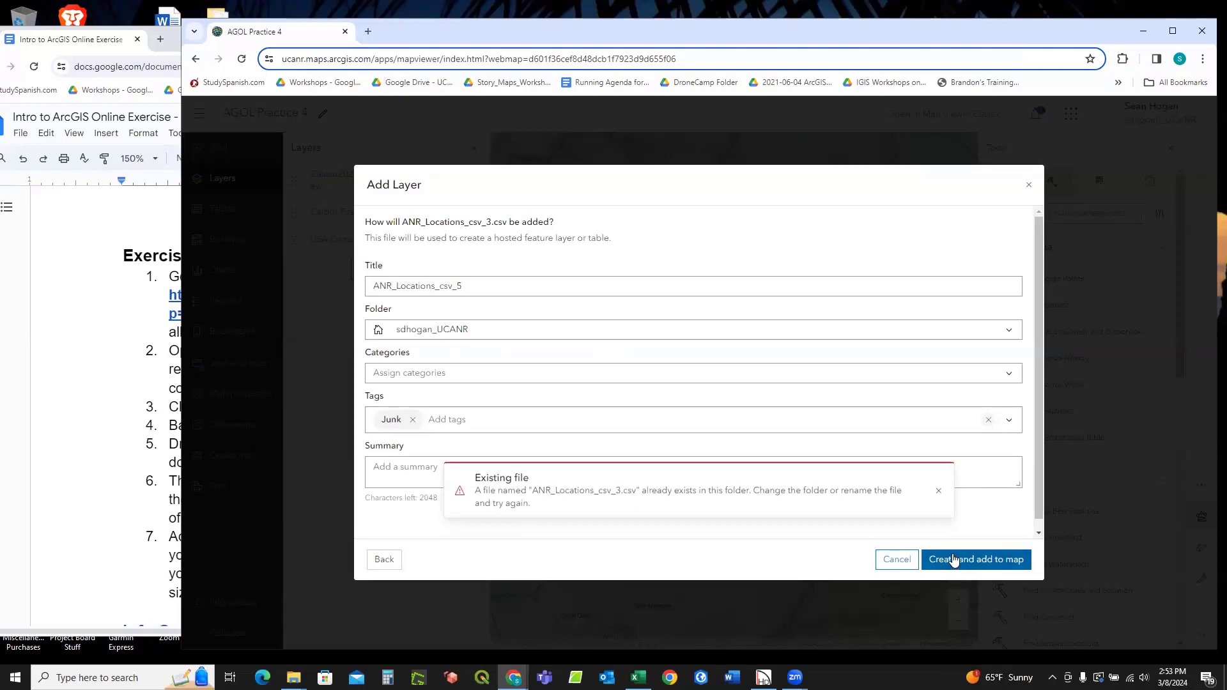
left_click(939, 491)
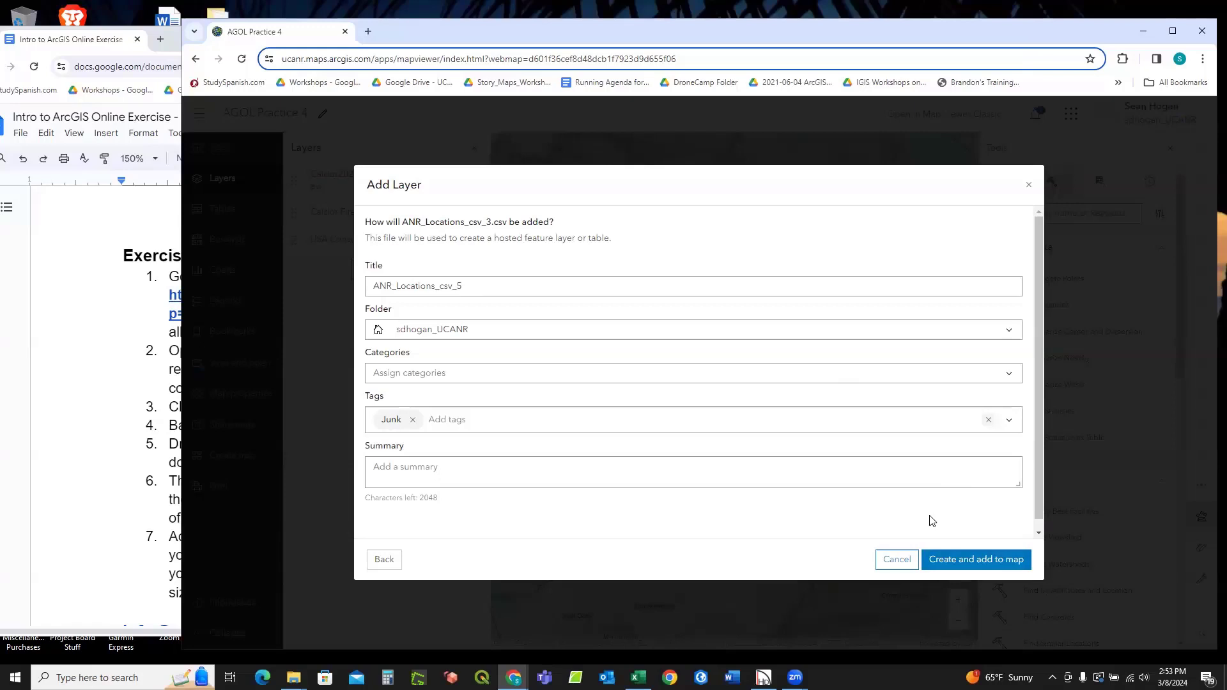
left_click(906, 559)
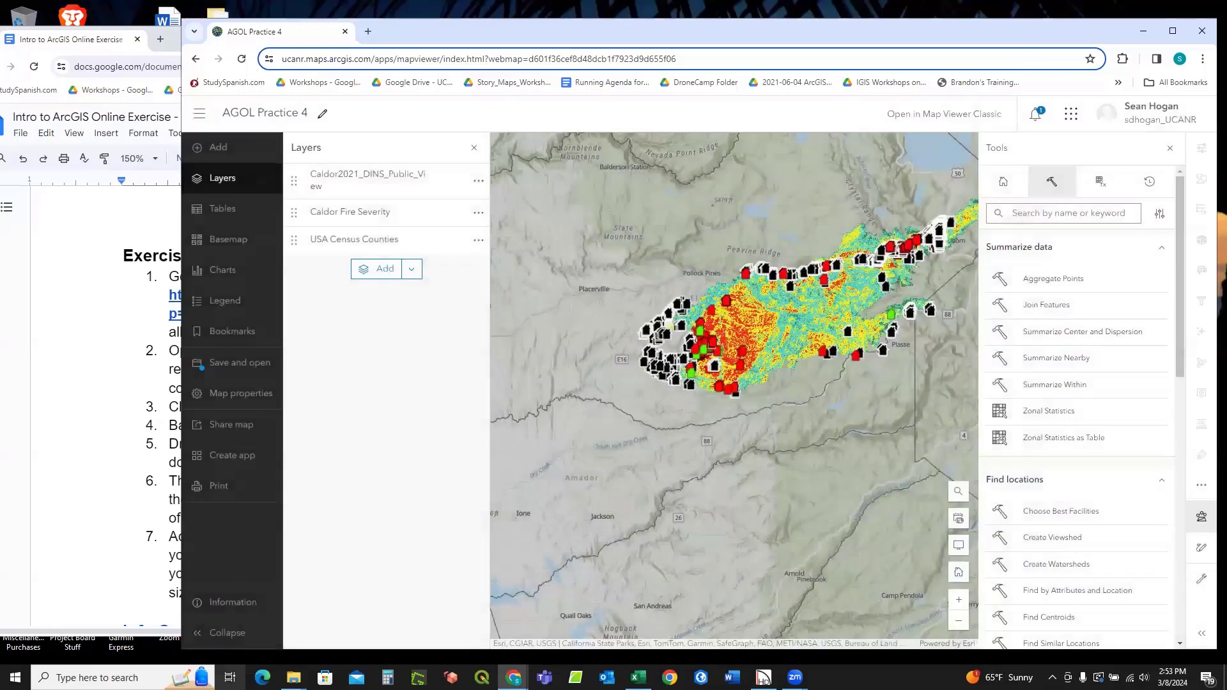
Rename the ANR_Locations_csv_3 file in the Downloads folder as ANR_Locations_csv_4.
mouse_move(293, 677)
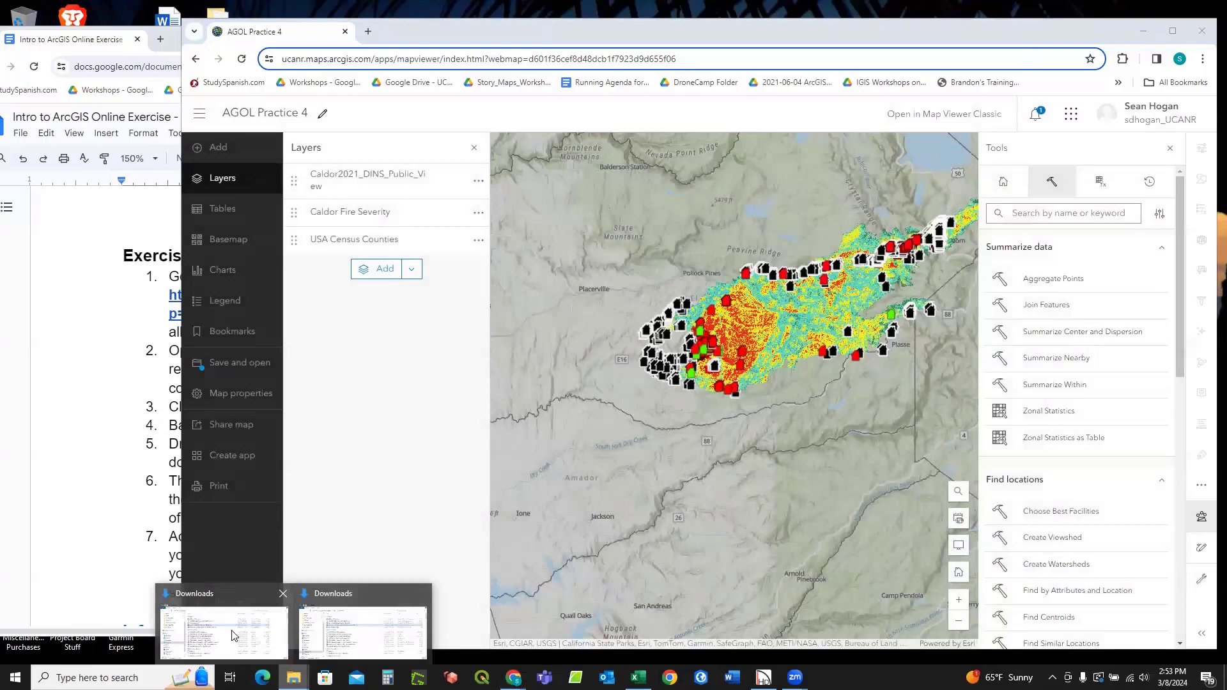
left_click(376, 626)
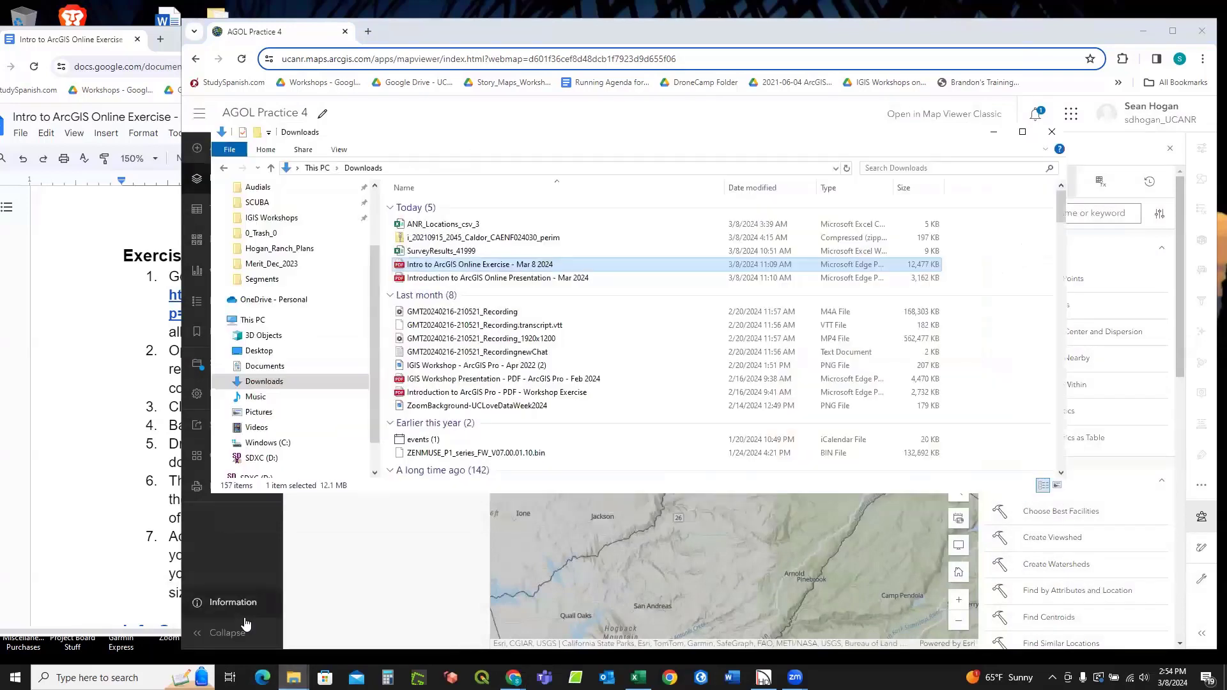
left_click(480, 224)
left_click(480, 224)
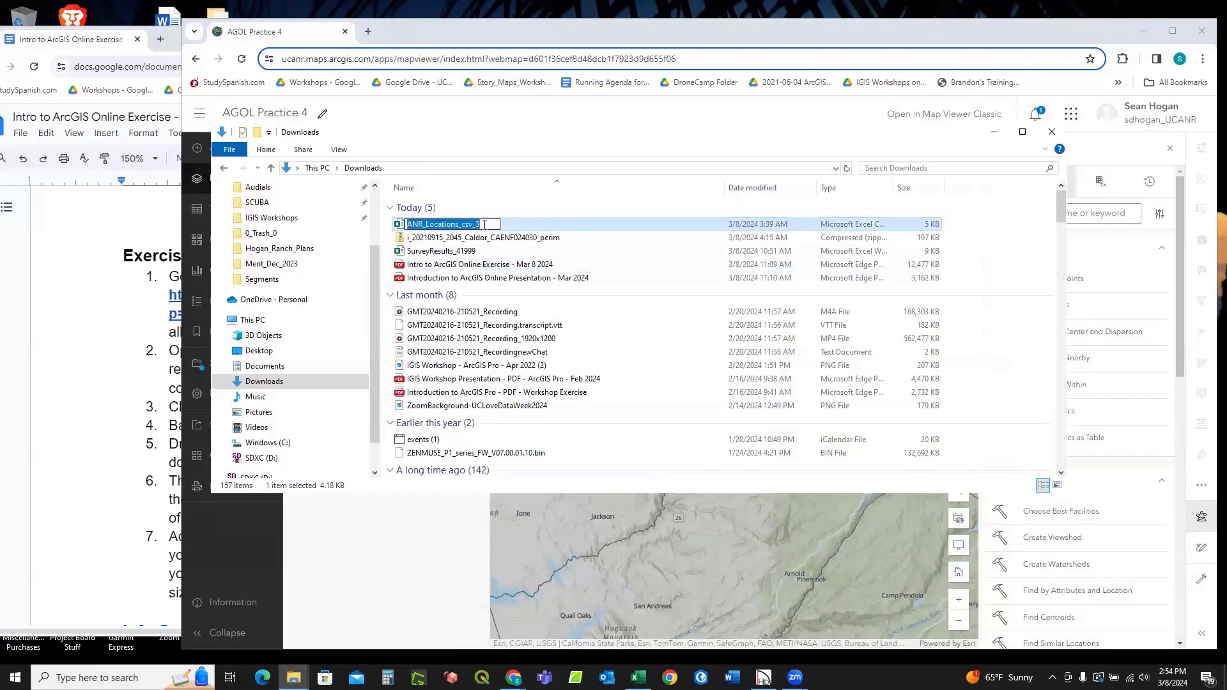
left_click_drag(484, 225, 475, 225)
type("4")
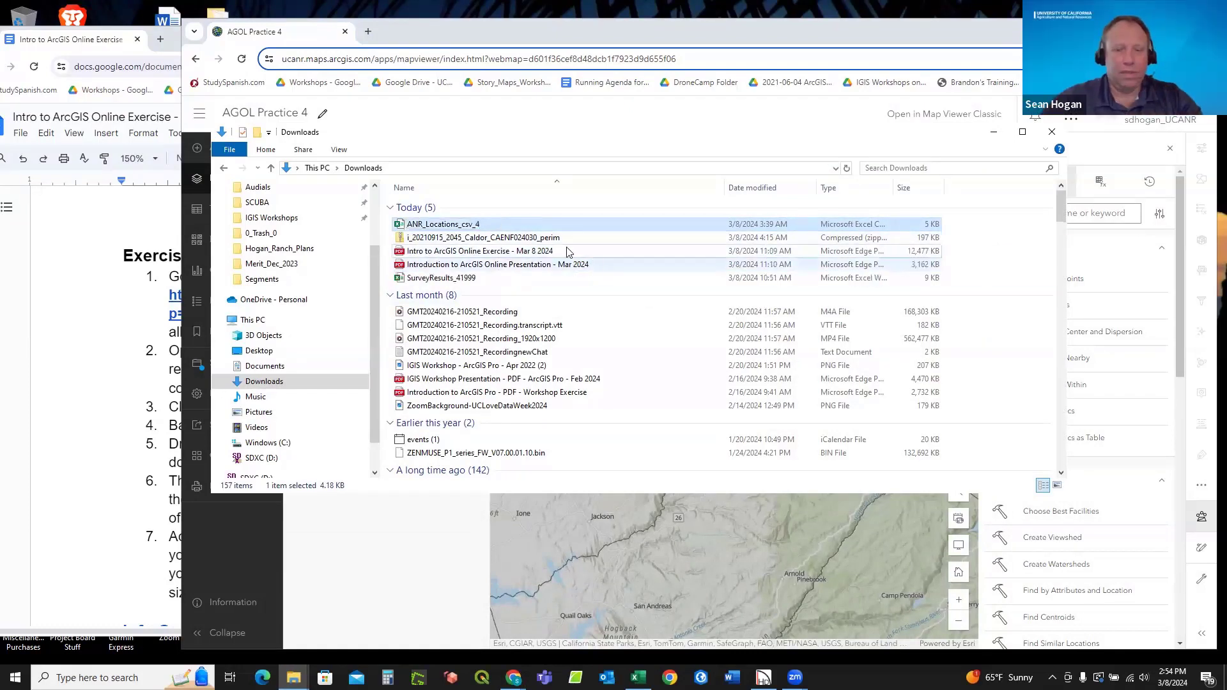
key("Return")
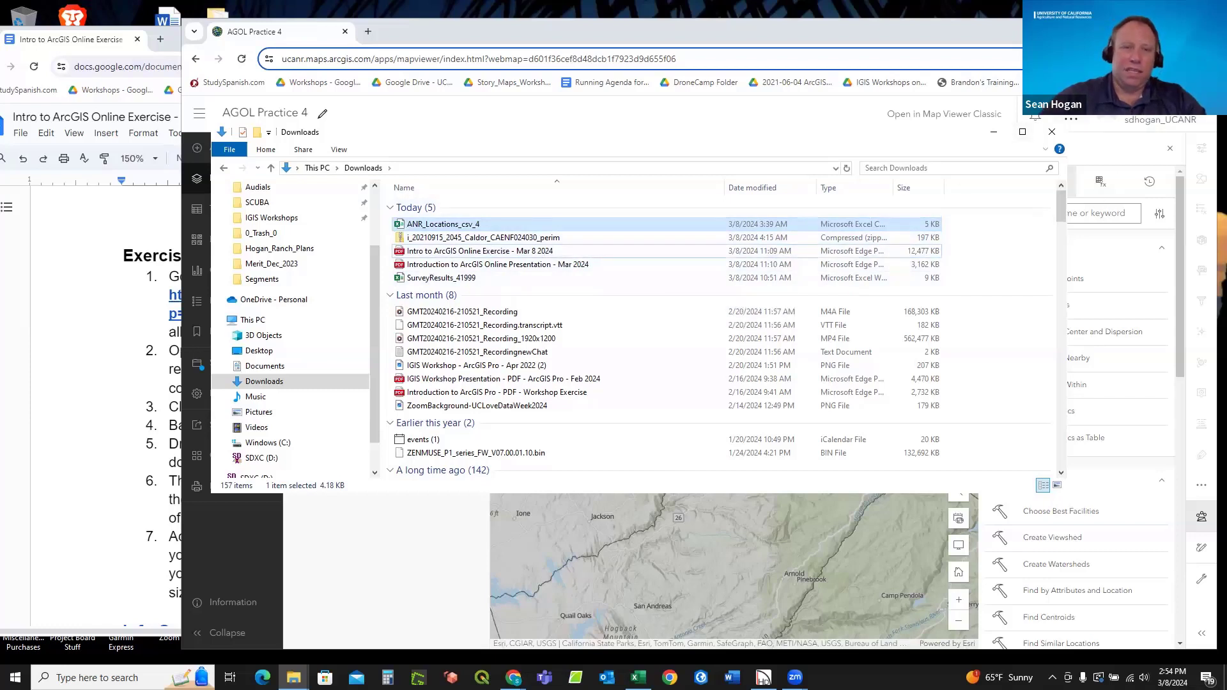
Start adding a layer from file to the AGOL Practice 4 map, supplying ANR_Locations_csv_4 from the Downloads folder.
left_click(402, 510)
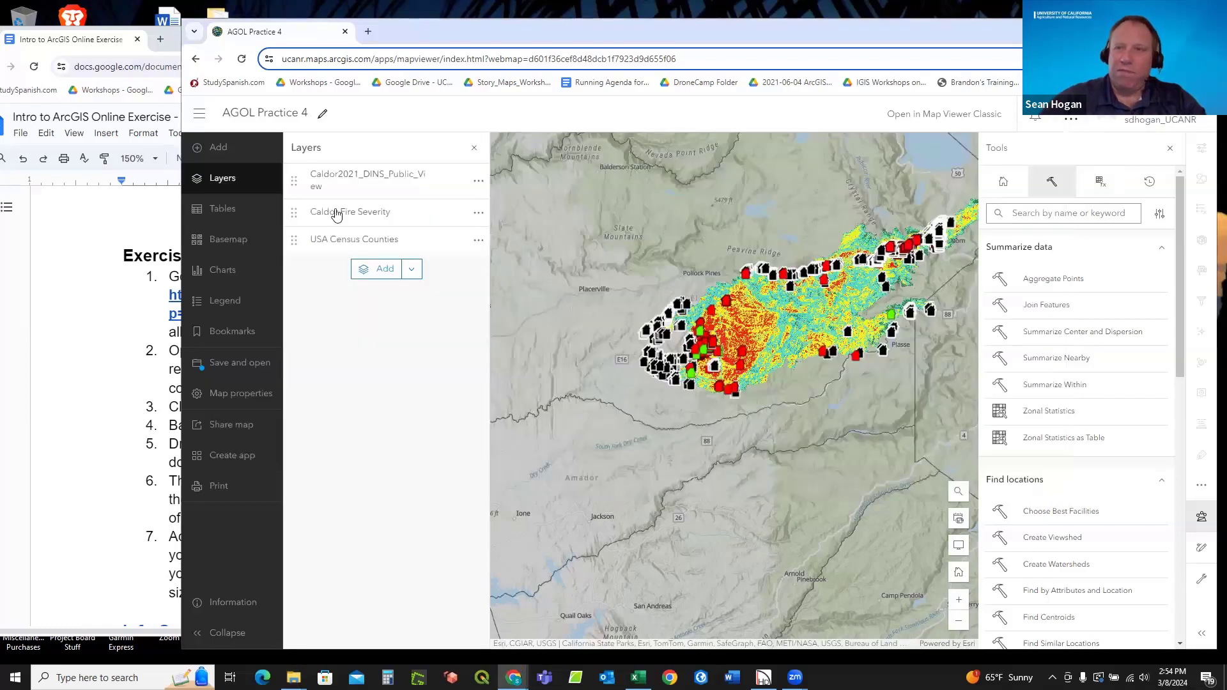
left_click(221, 149)
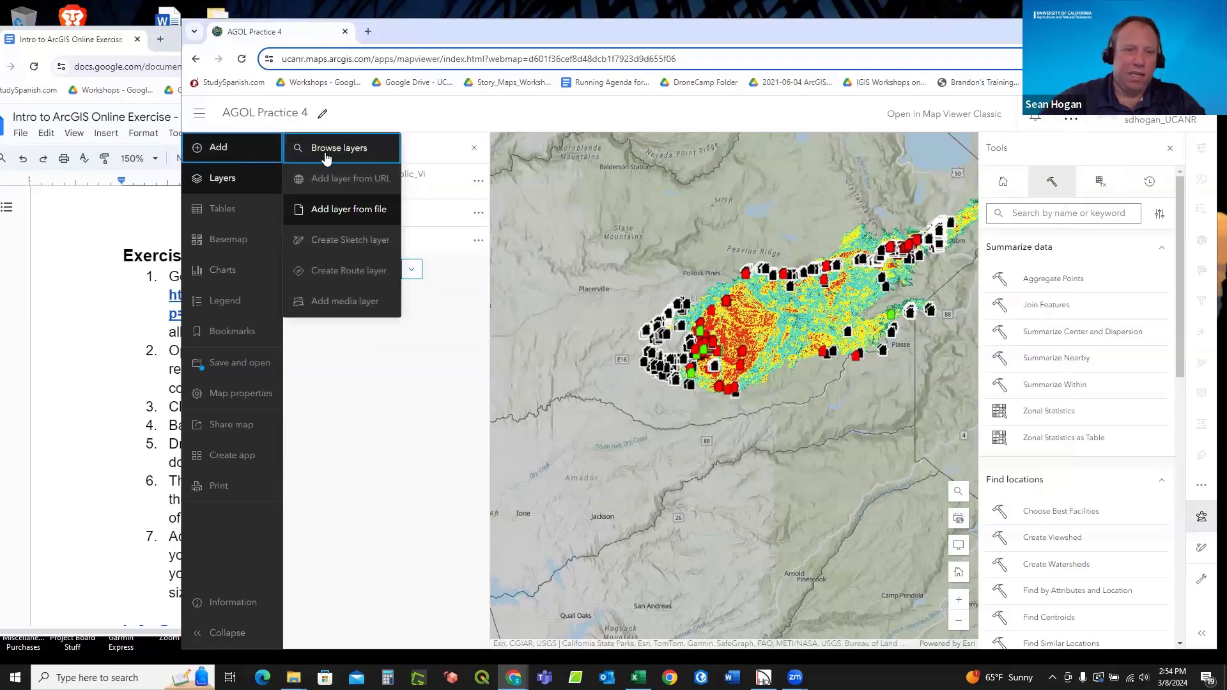
left_click(332, 210)
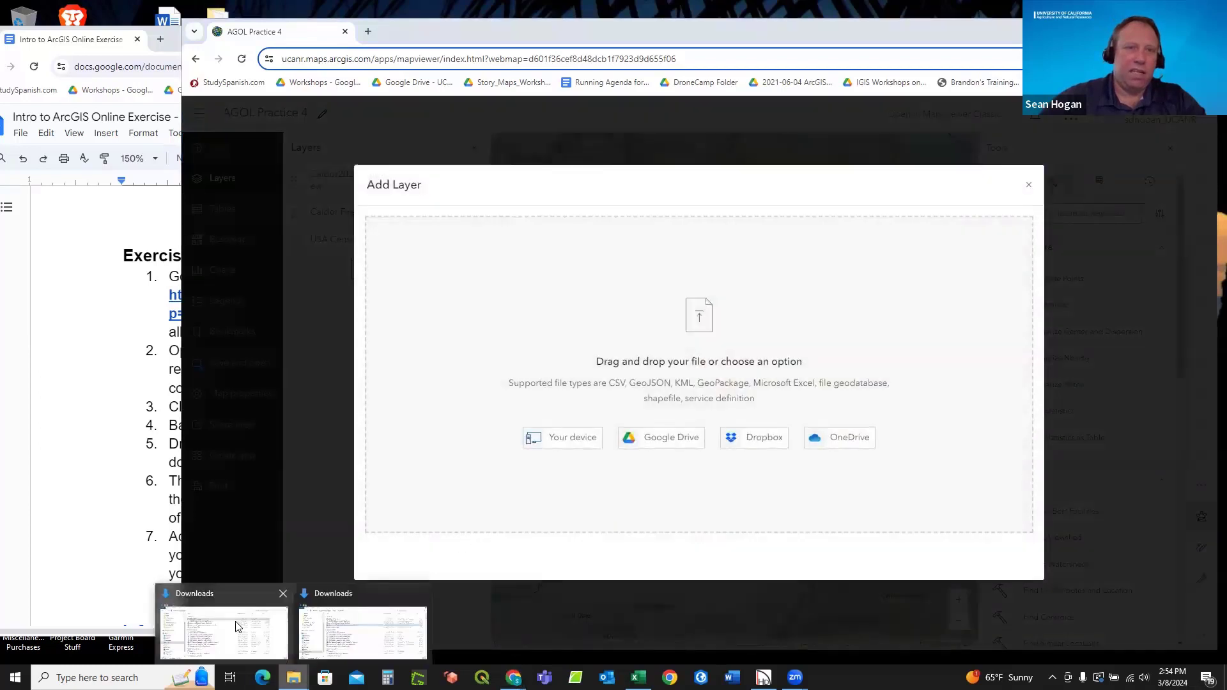
left_click(236, 625)
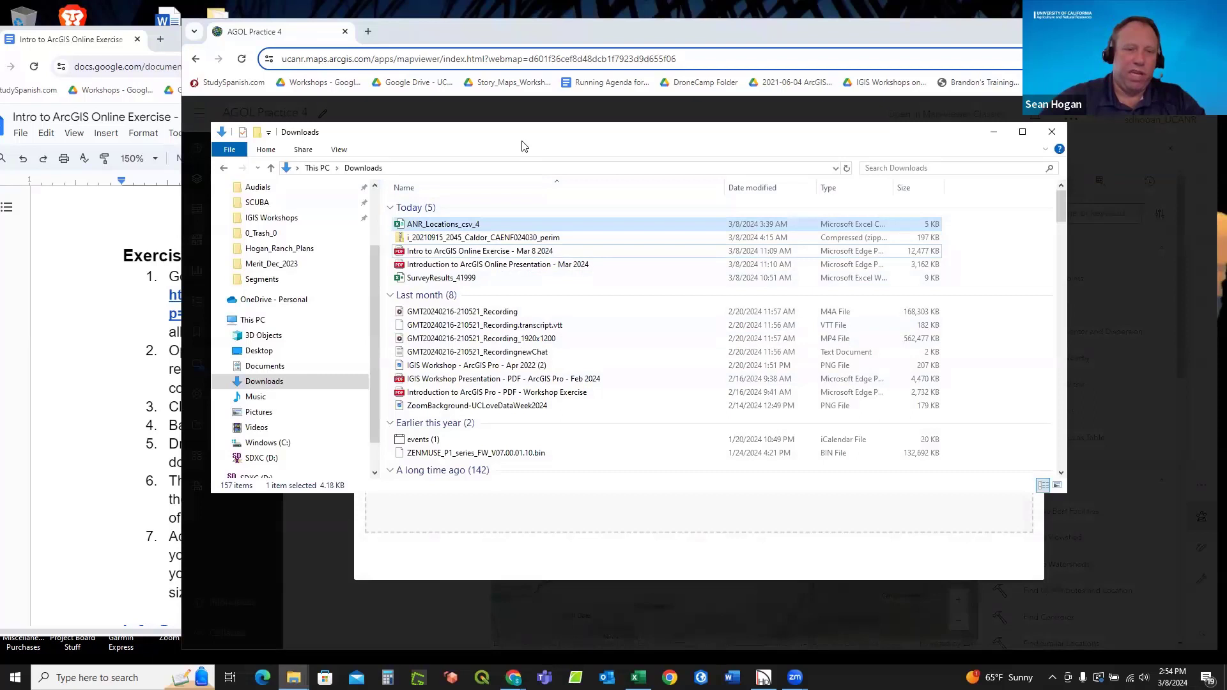
left_click_drag(523, 149, 597, 399)
left_click_drag(543, 475, 657, 324)
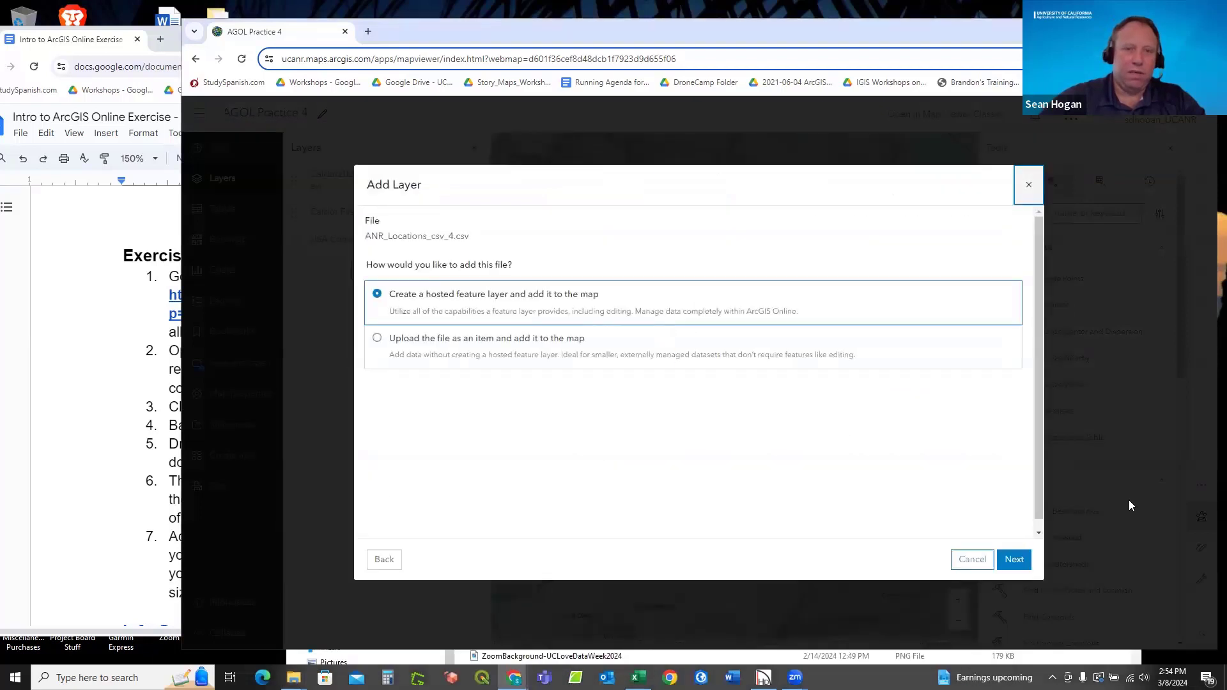
Create the ANR_Locations_csv_4 hosted feature layer with Address as the single location field and add it to the map.
left_click(1024, 560)
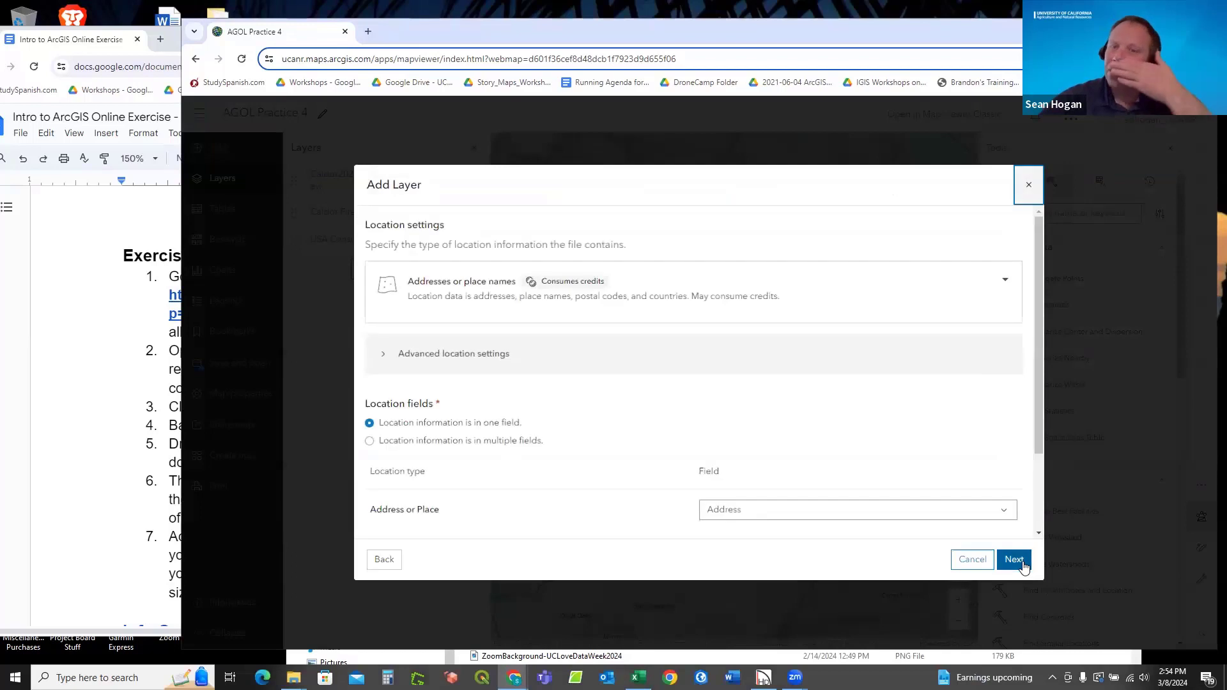
left_click(1017, 561)
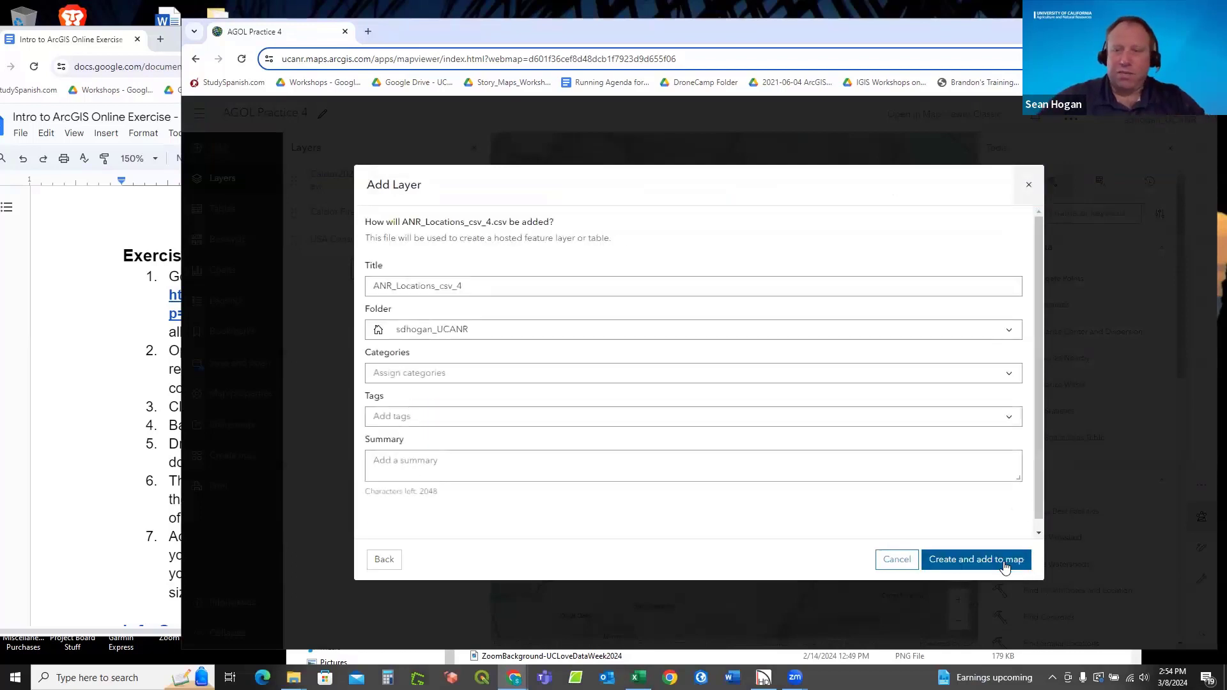
left_click(1005, 561)
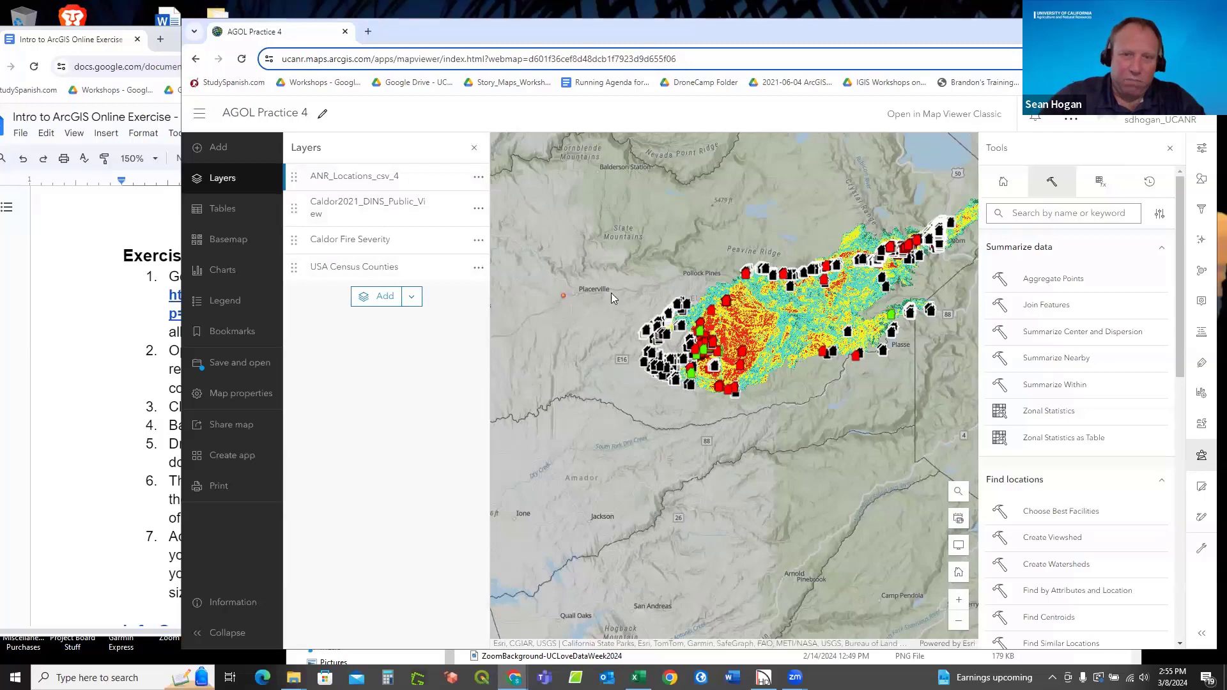
Examine the pop-up attributes and selectable features at the ANR office point near Placerville, and close the pop-up.
left_click(564, 295)
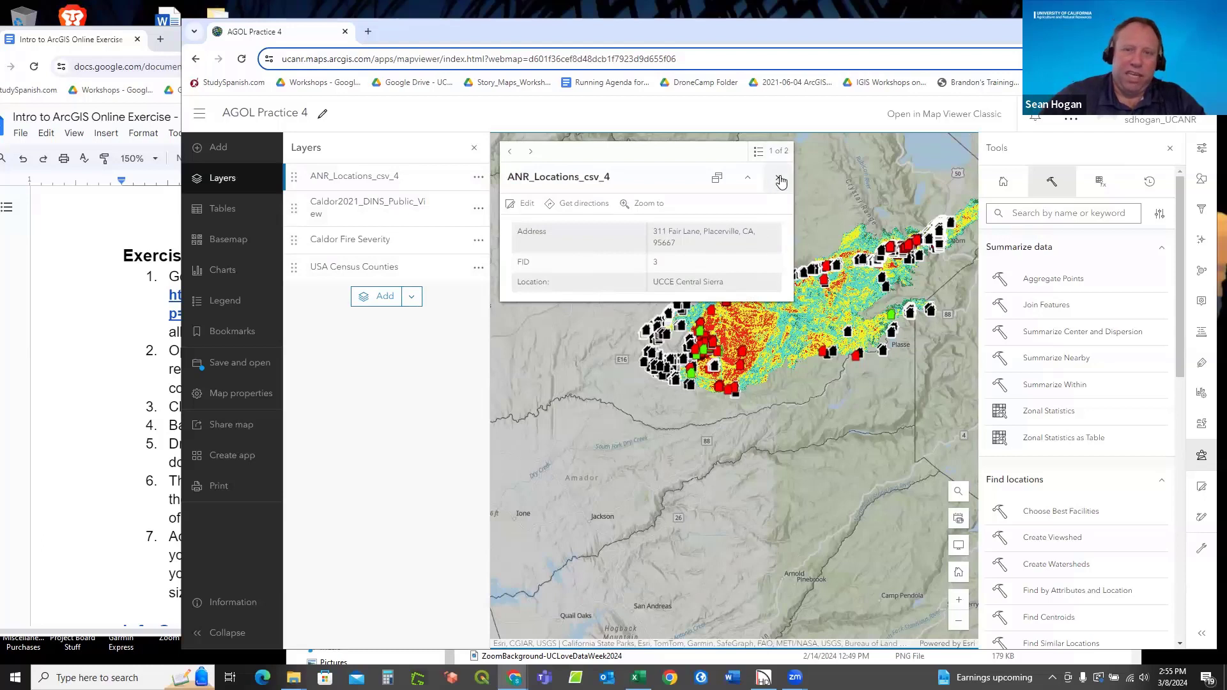
left_click(779, 157)
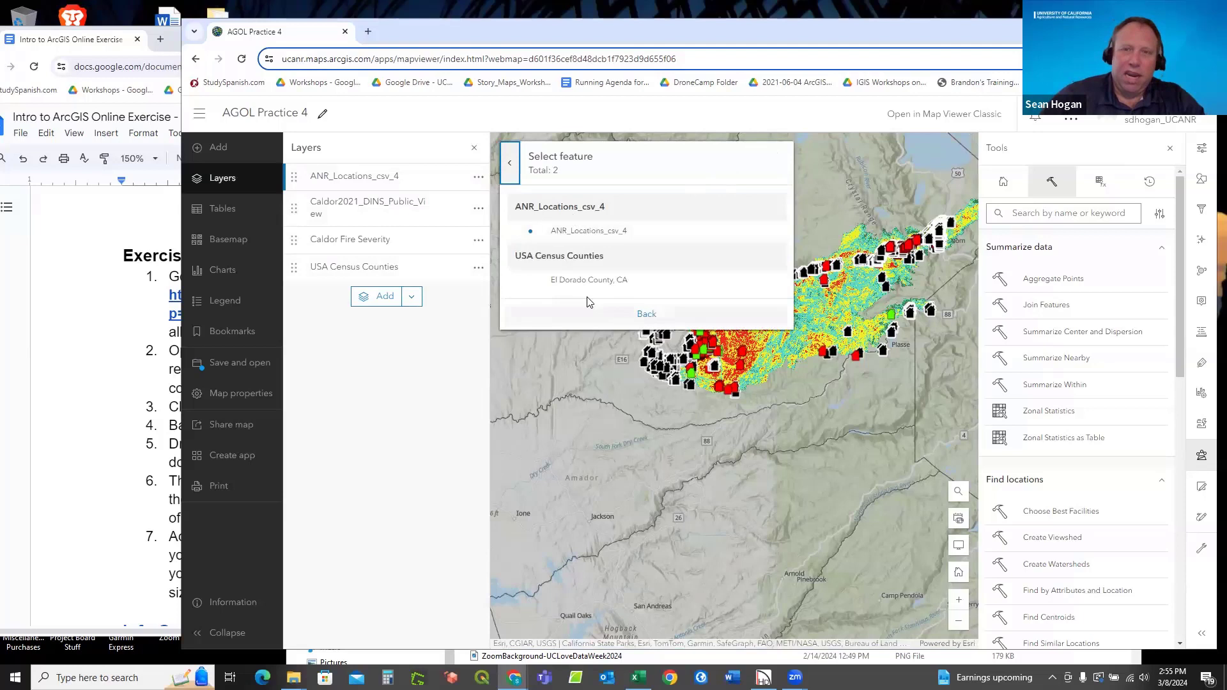
left_click(510, 167)
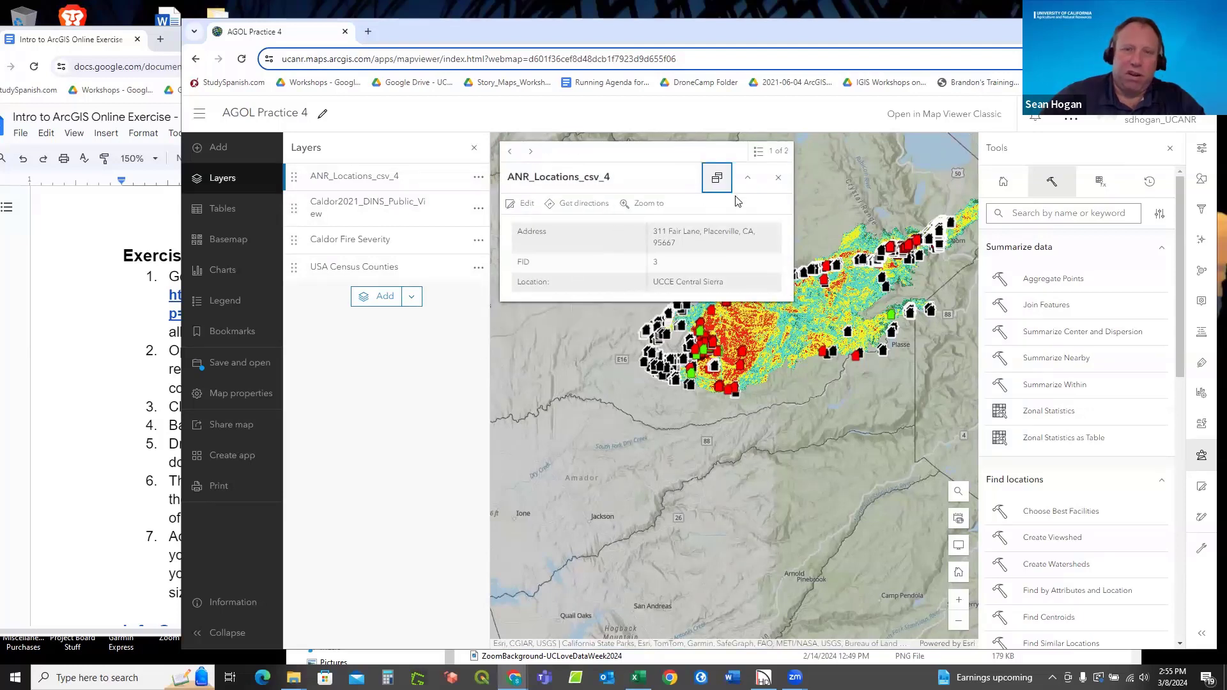
left_click(778, 178)
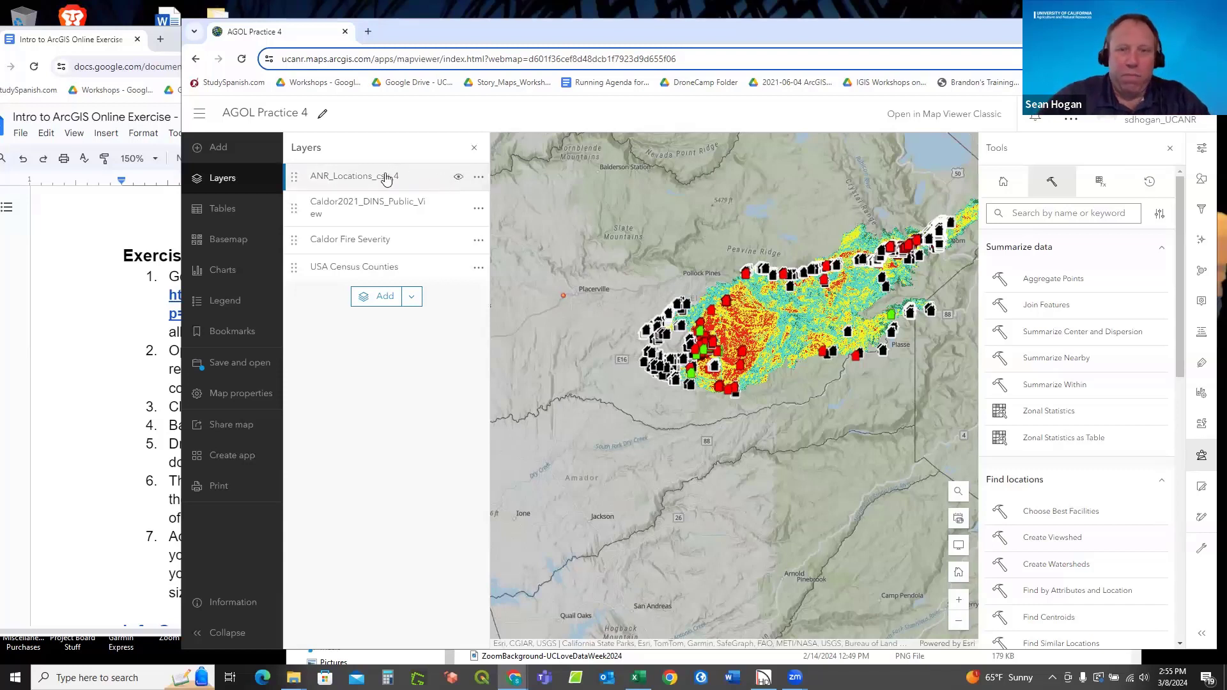
Open the single-symbol style settings of the ANR_Locations_csv_4 layer for editing its point symbol.
left_click(365, 180)
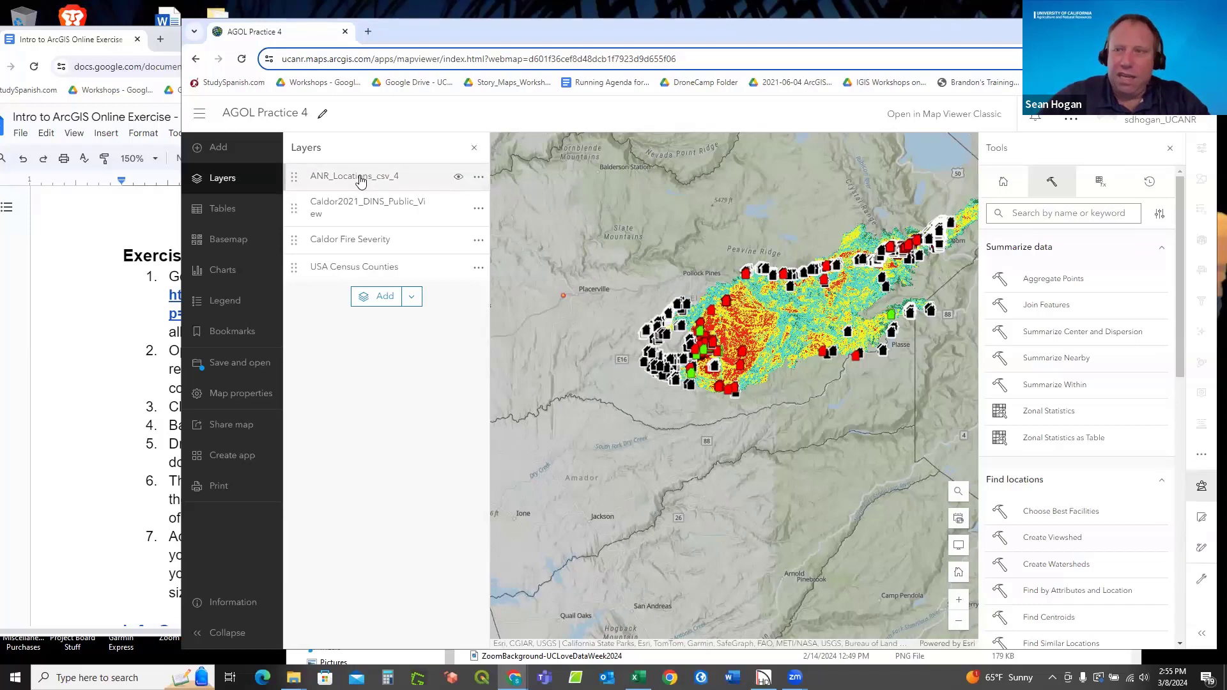
left_click(362, 181)
left_click(361, 181)
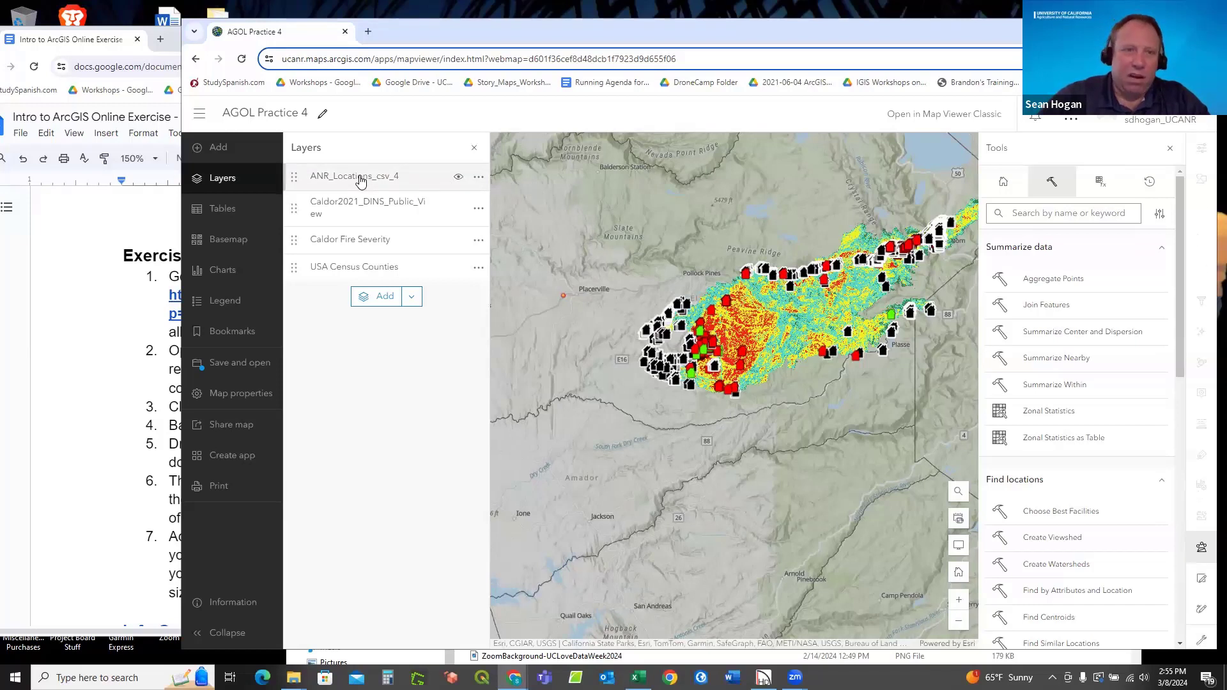
left_click(361, 181)
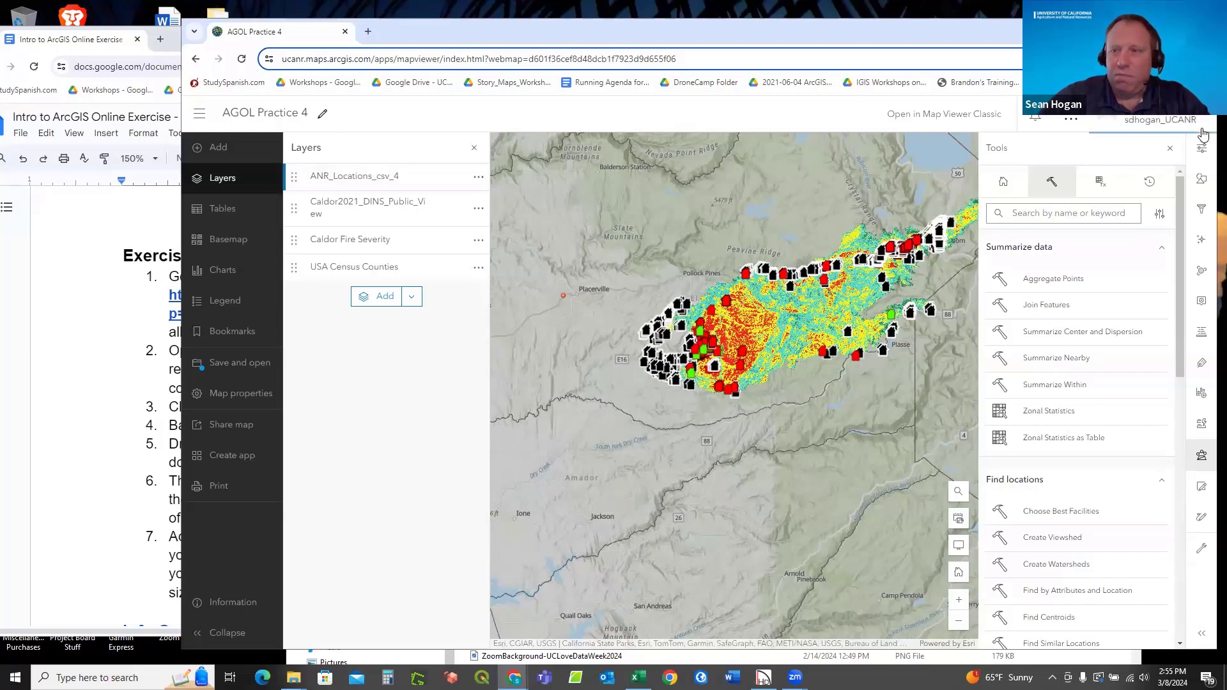
left_click(1203, 149)
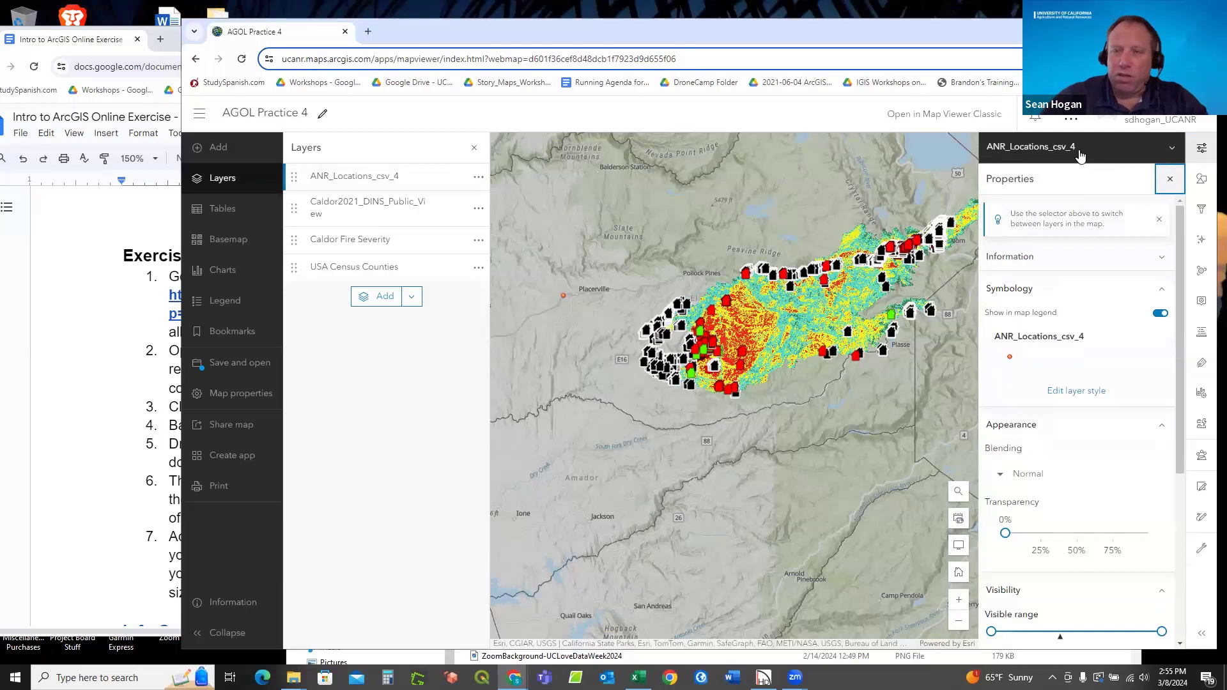
left_click(1202, 181)
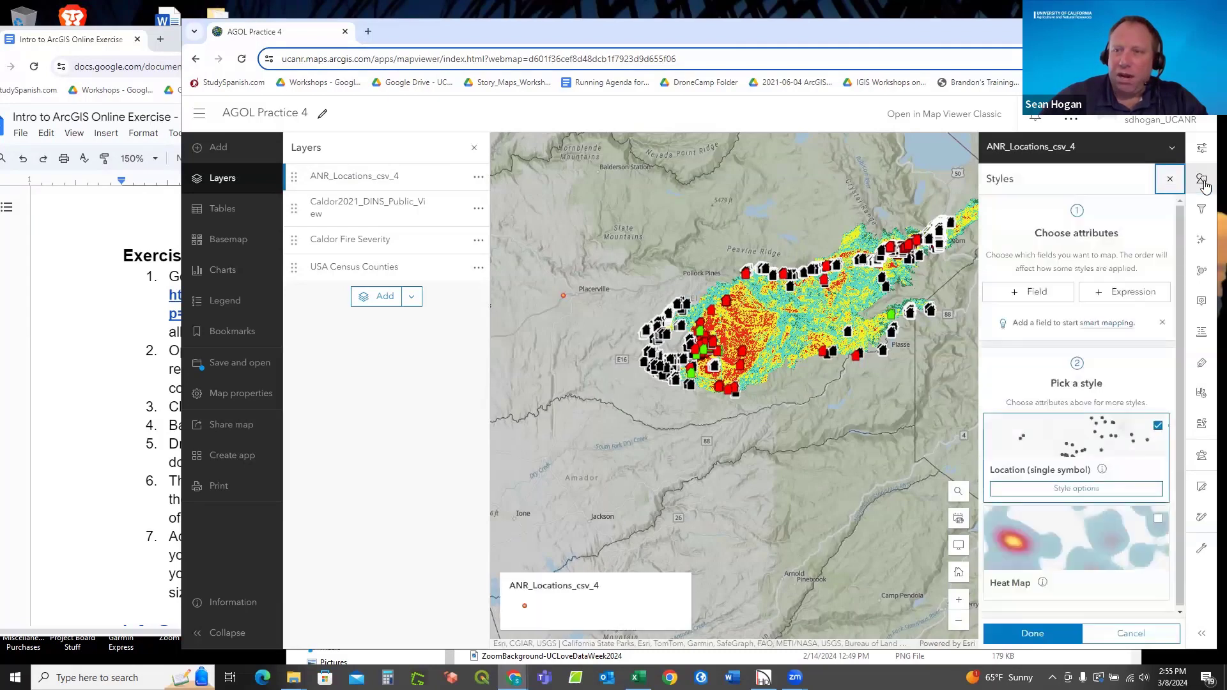
left_click(1071, 489)
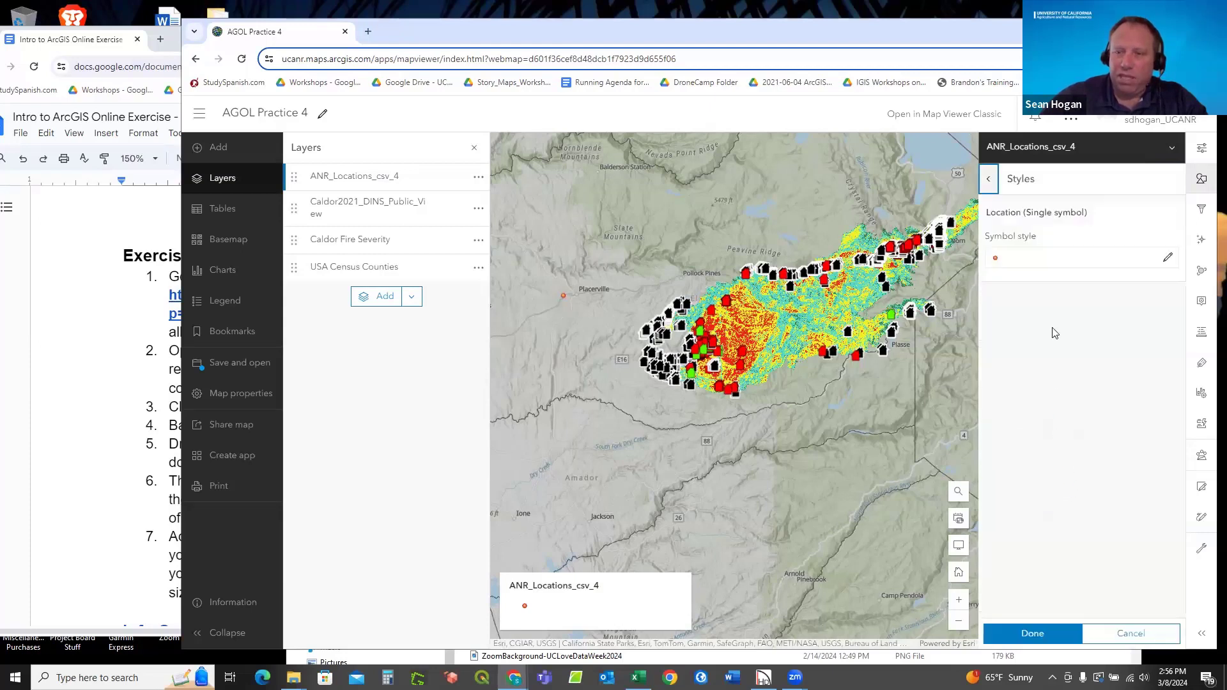
left_click(1003, 262)
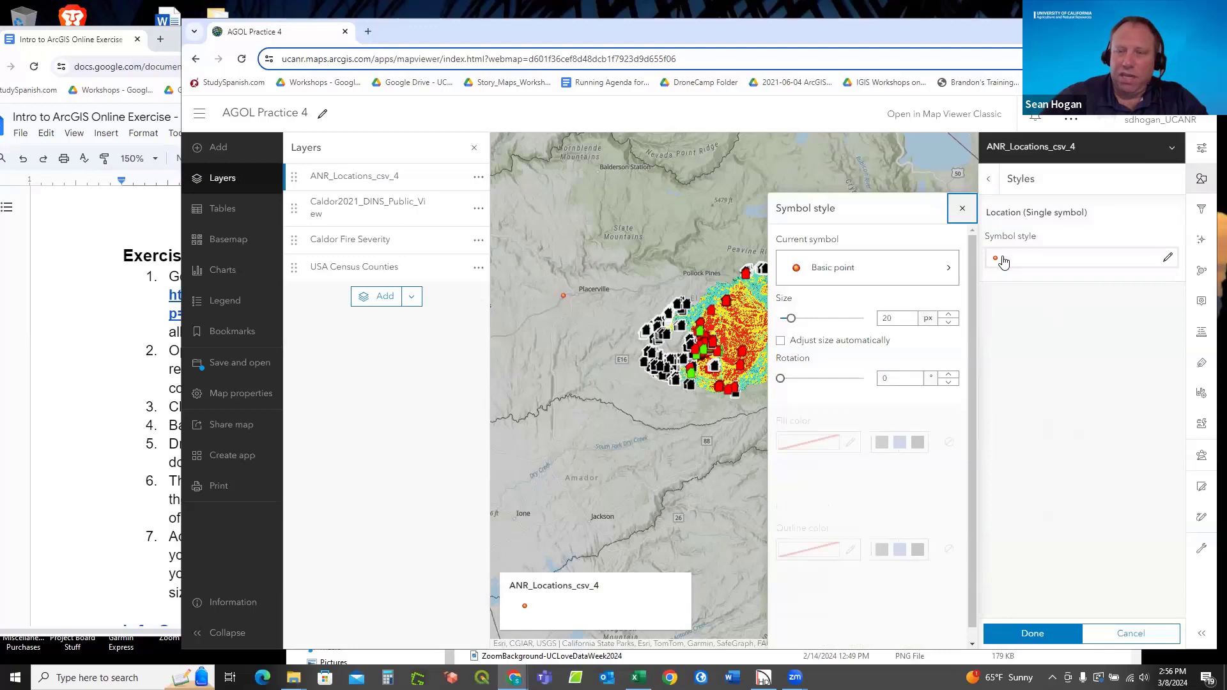
Change the ANR office point symbol to the blue circular building with columns from the Government category.
left_click(949, 272)
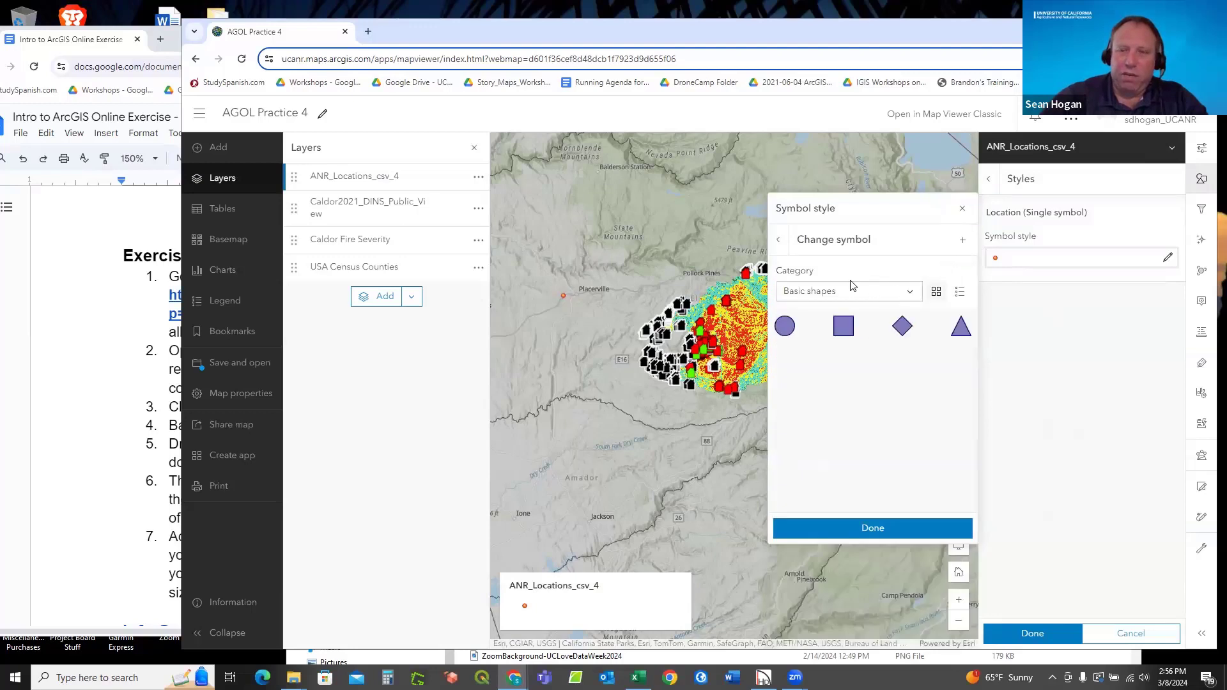
left_click(909, 293)
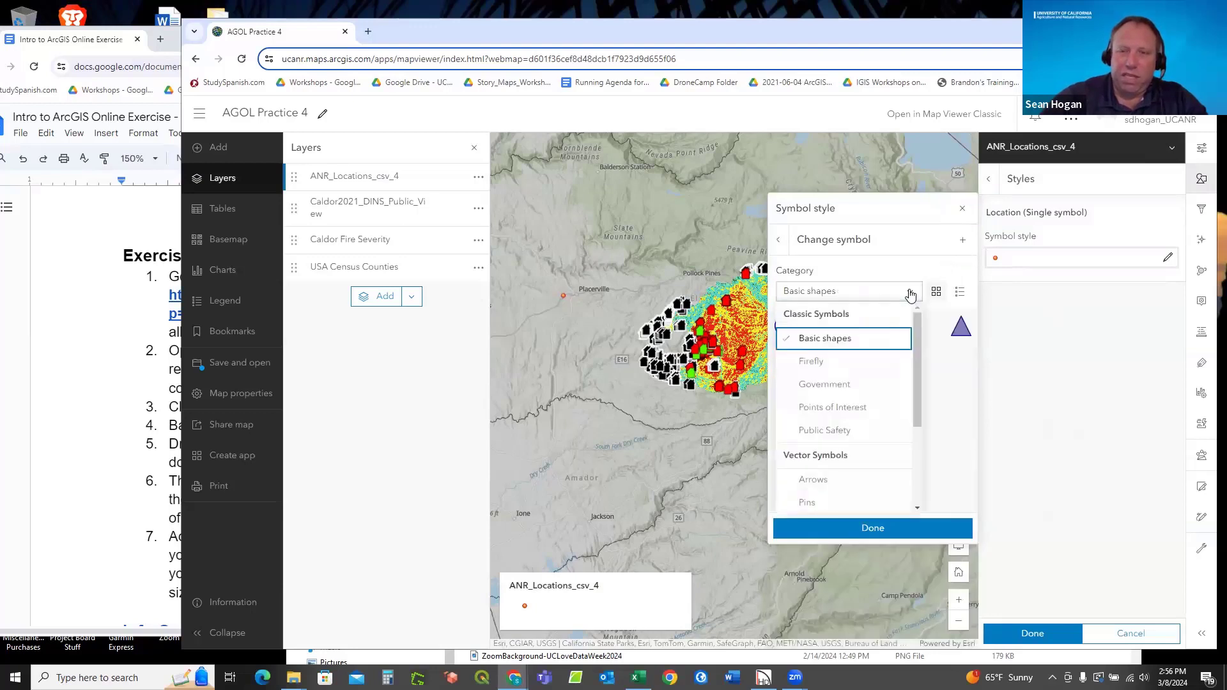
left_click(824, 384)
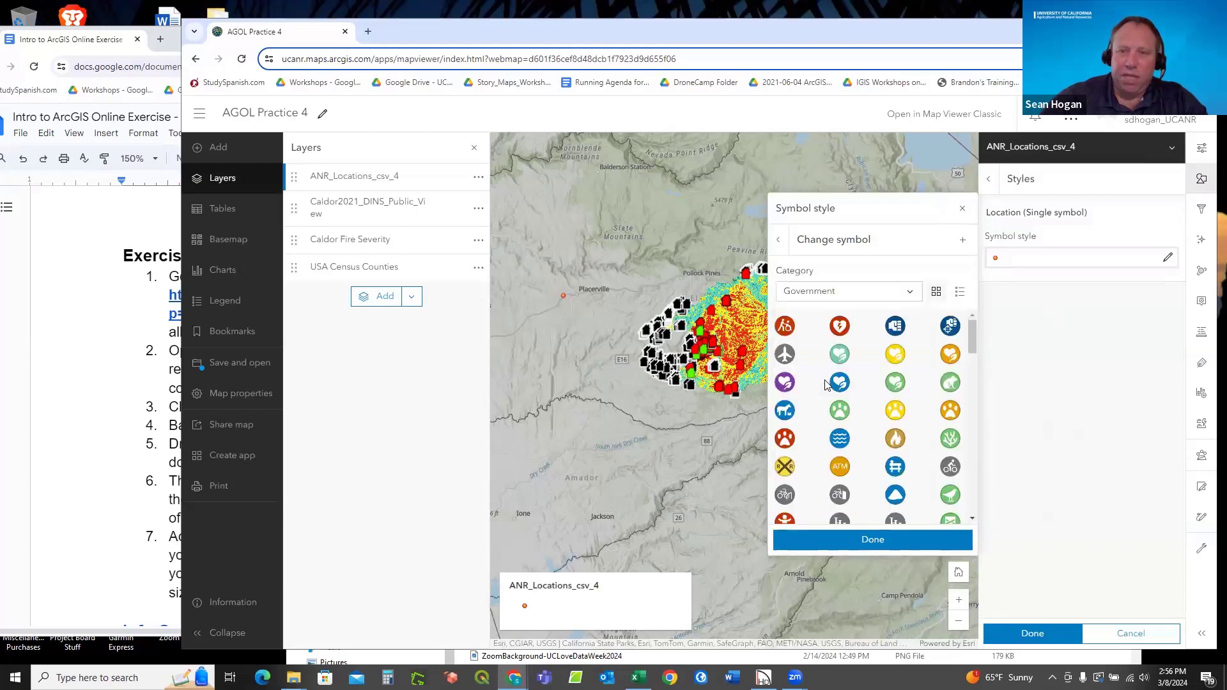
scroll(868, 371, "down", 5)
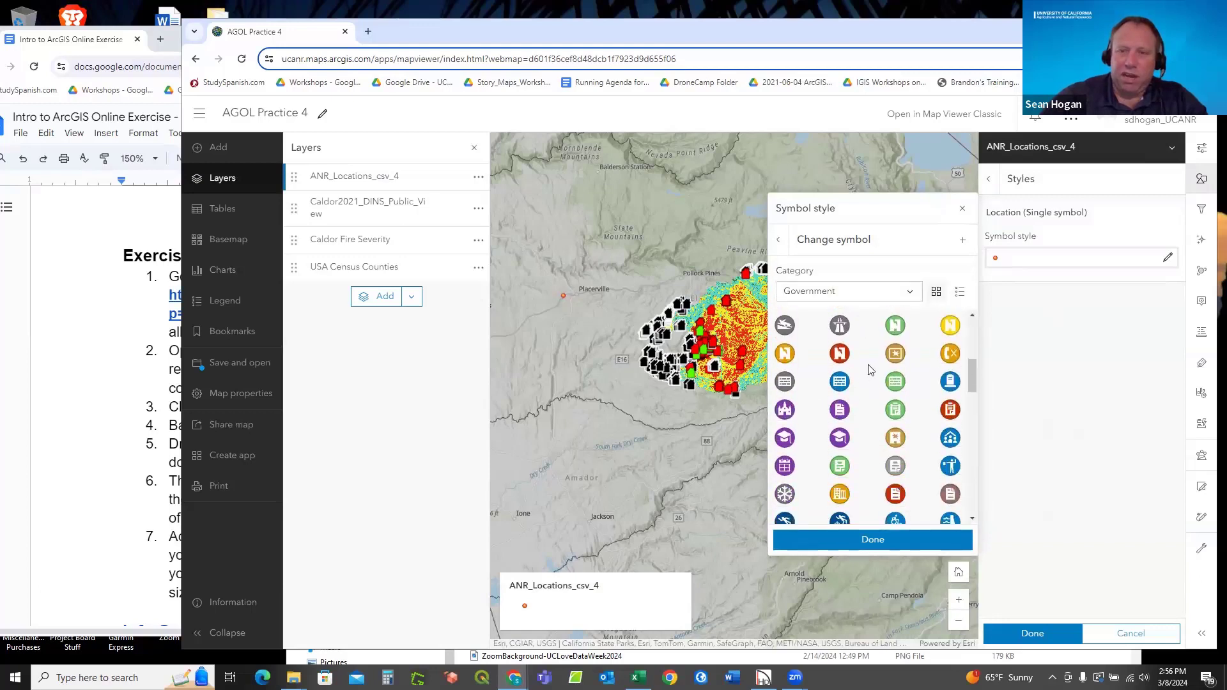
scroll(869, 370, "down", 3)
scroll(869, 370, "down", 5)
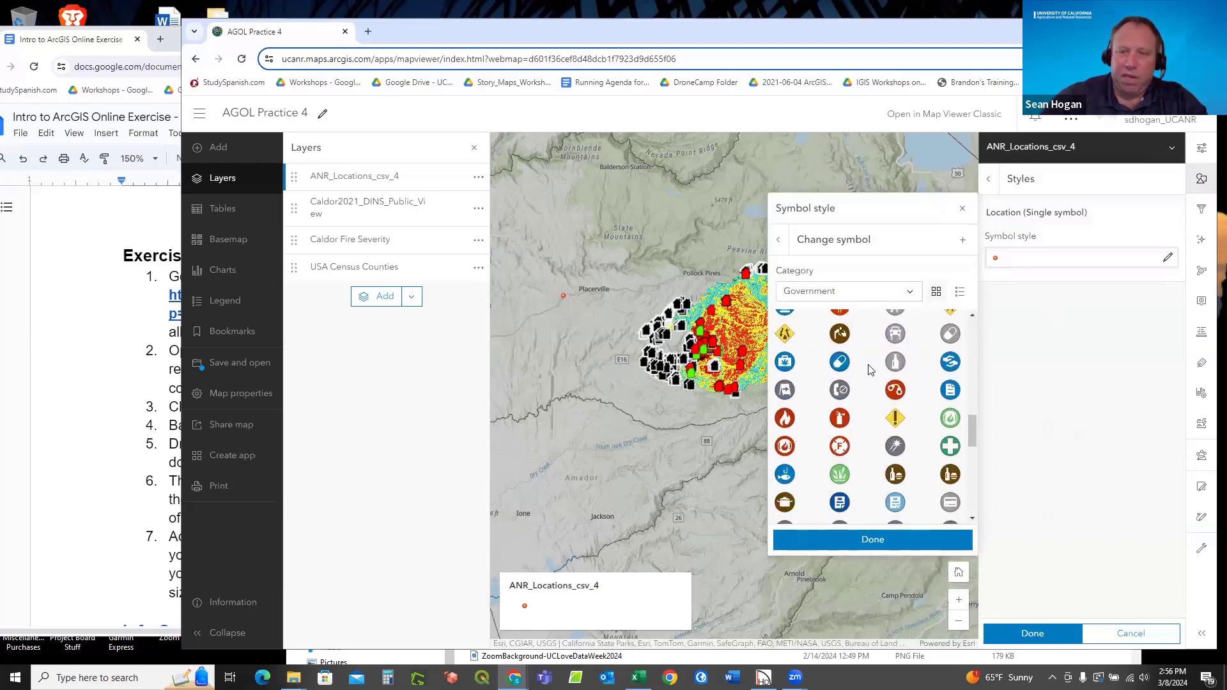
scroll(877, 372, "down", 1)
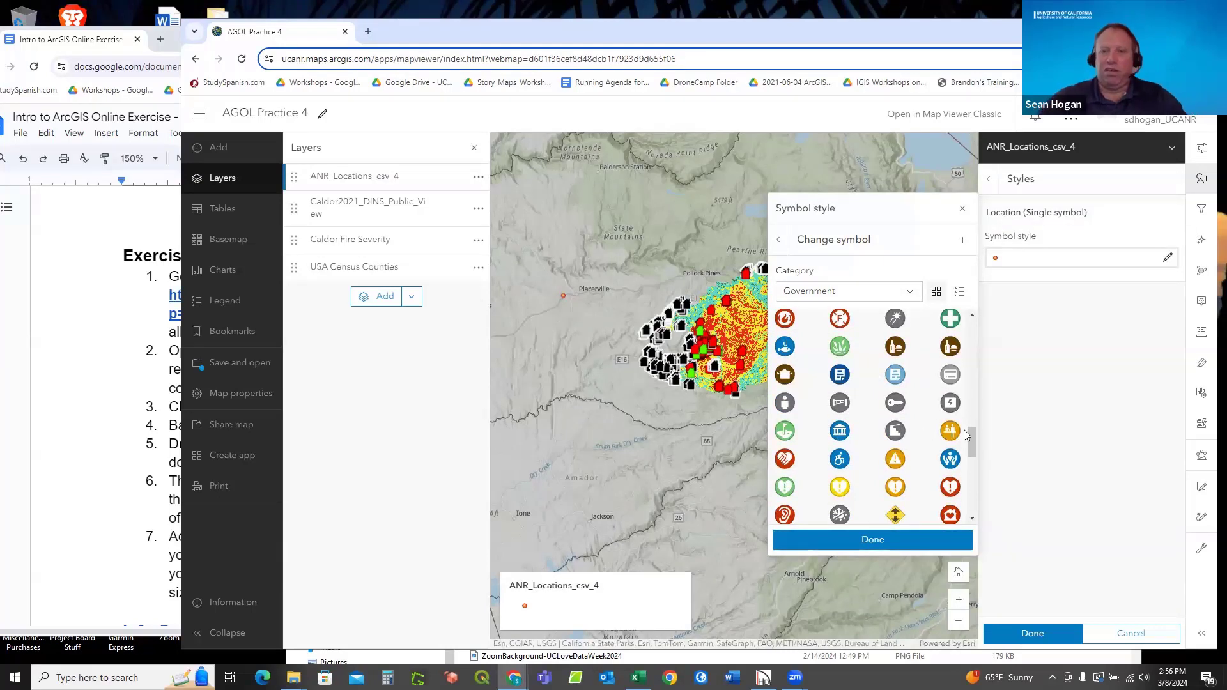
left_click(839, 430)
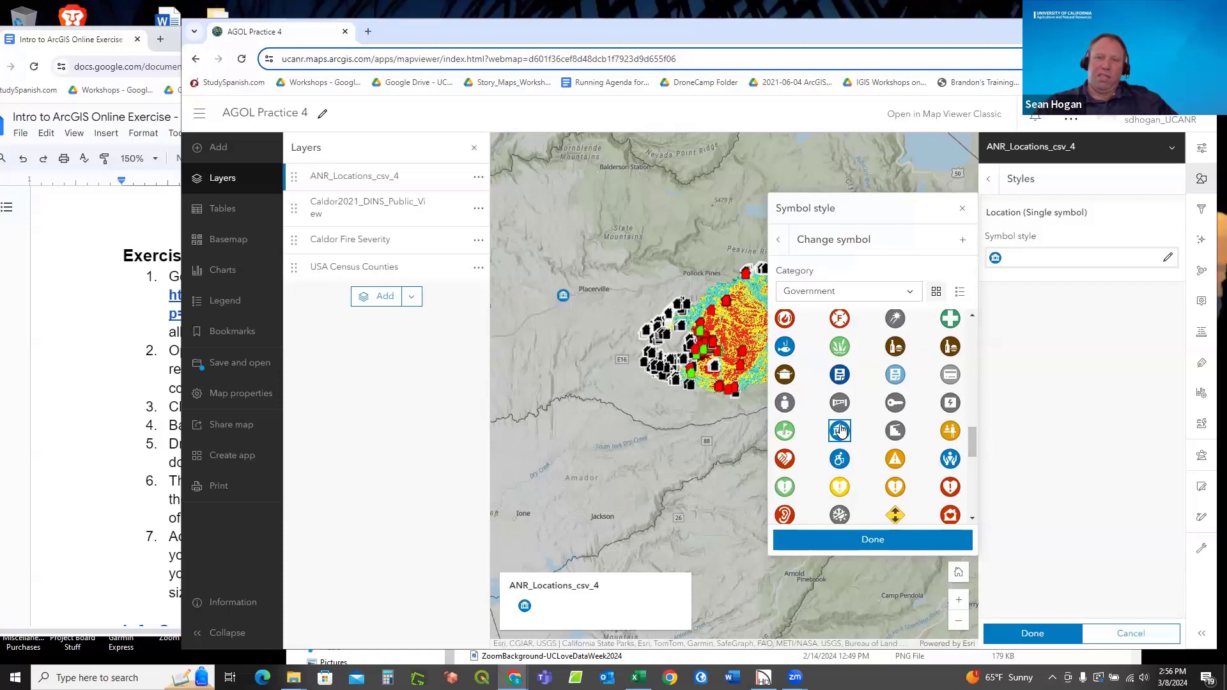
left_click(857, 540)
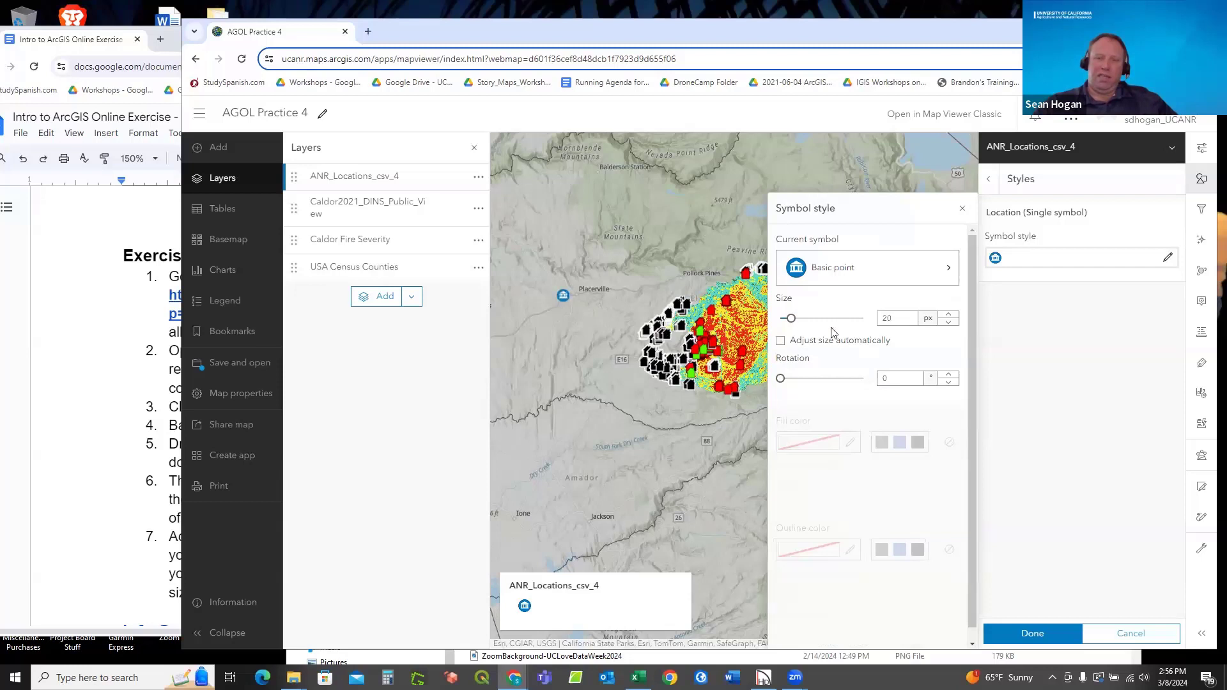
Set the ANR office symbol size to 30 px, apply the style, and close the style settings.
left_click(886, 318)
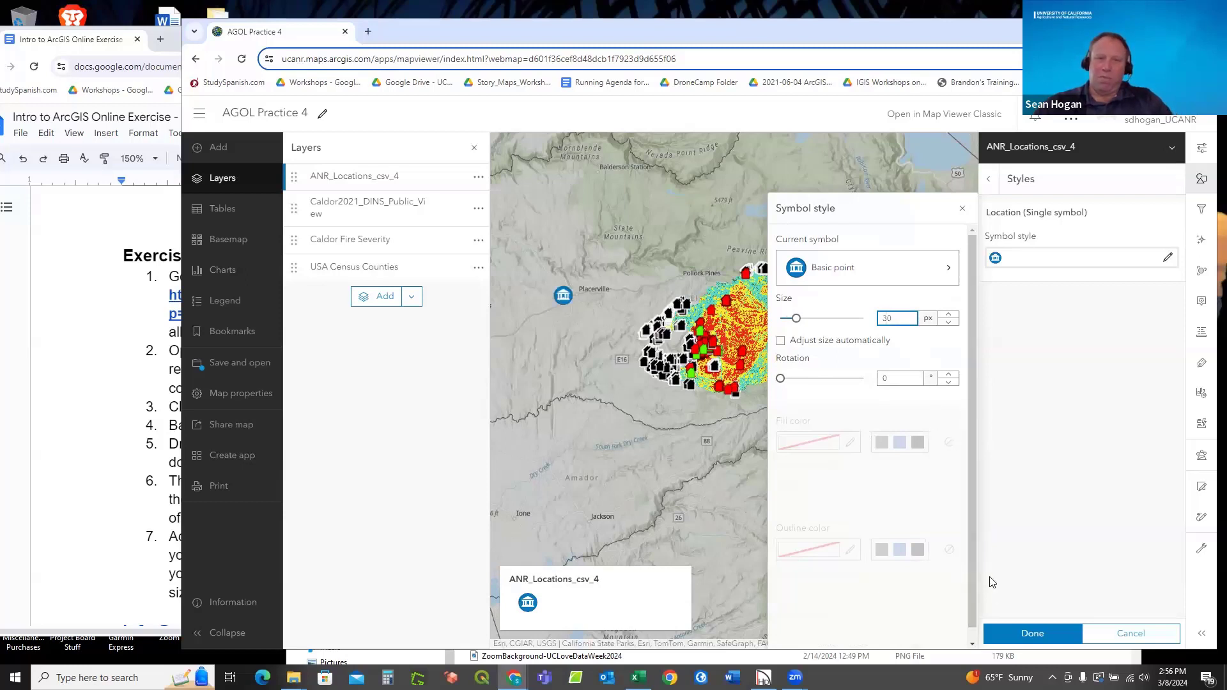
left_click(1021, 638)
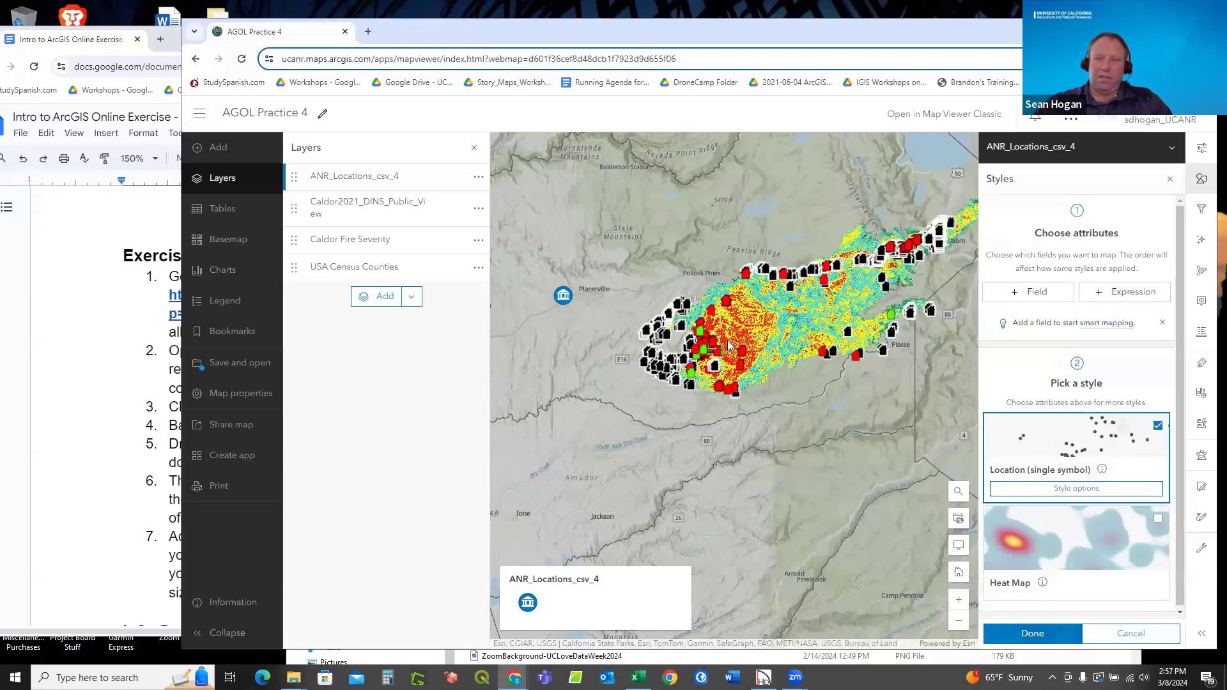
left_click(1169, 179)
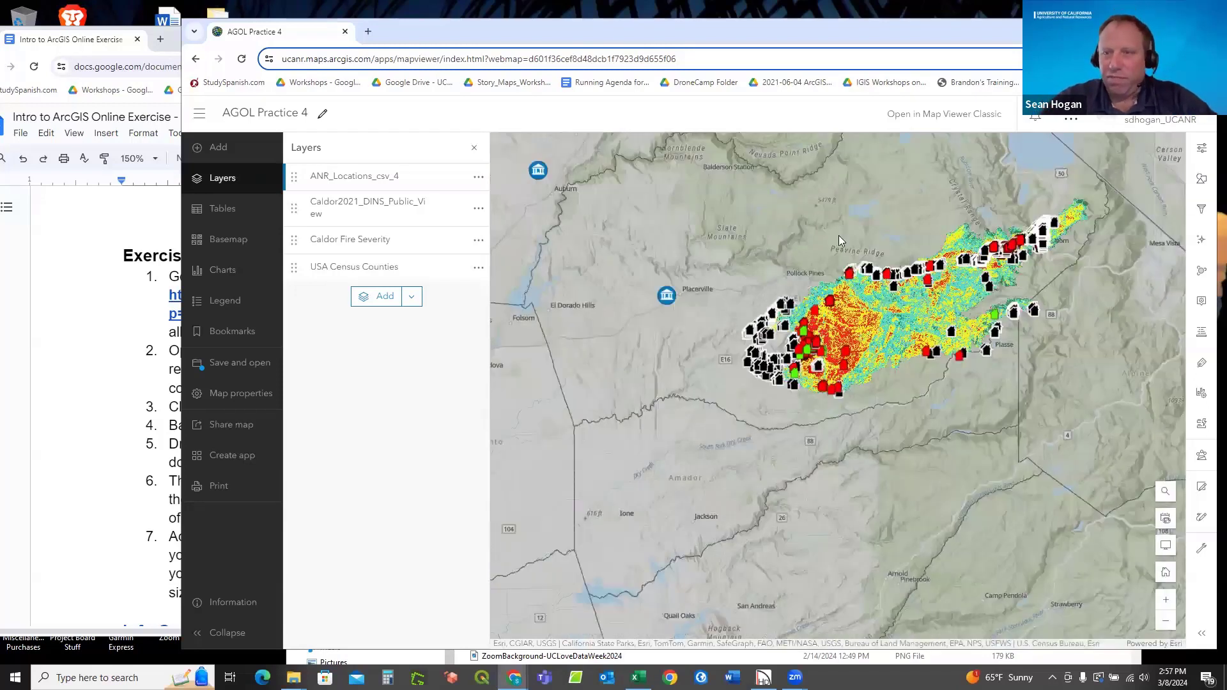
Check the pop-up attributes of the ANR office point near Auburn and close the pop-up.
left_click(539, 171)
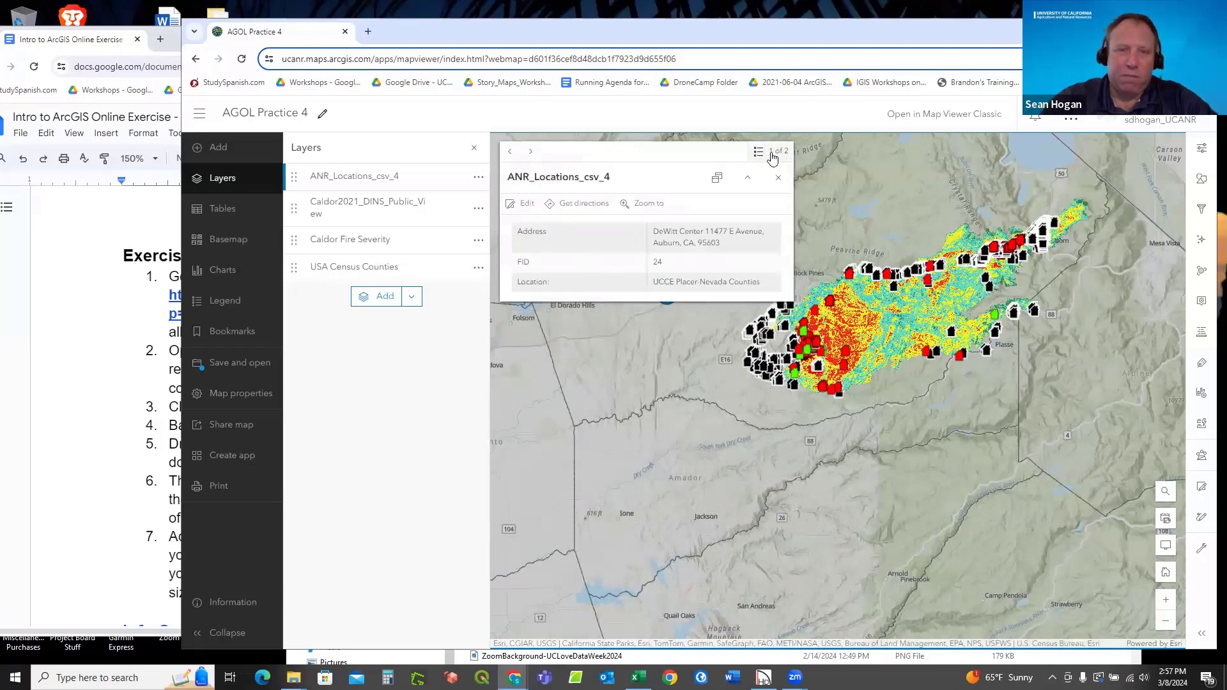
left_click(778, 177)
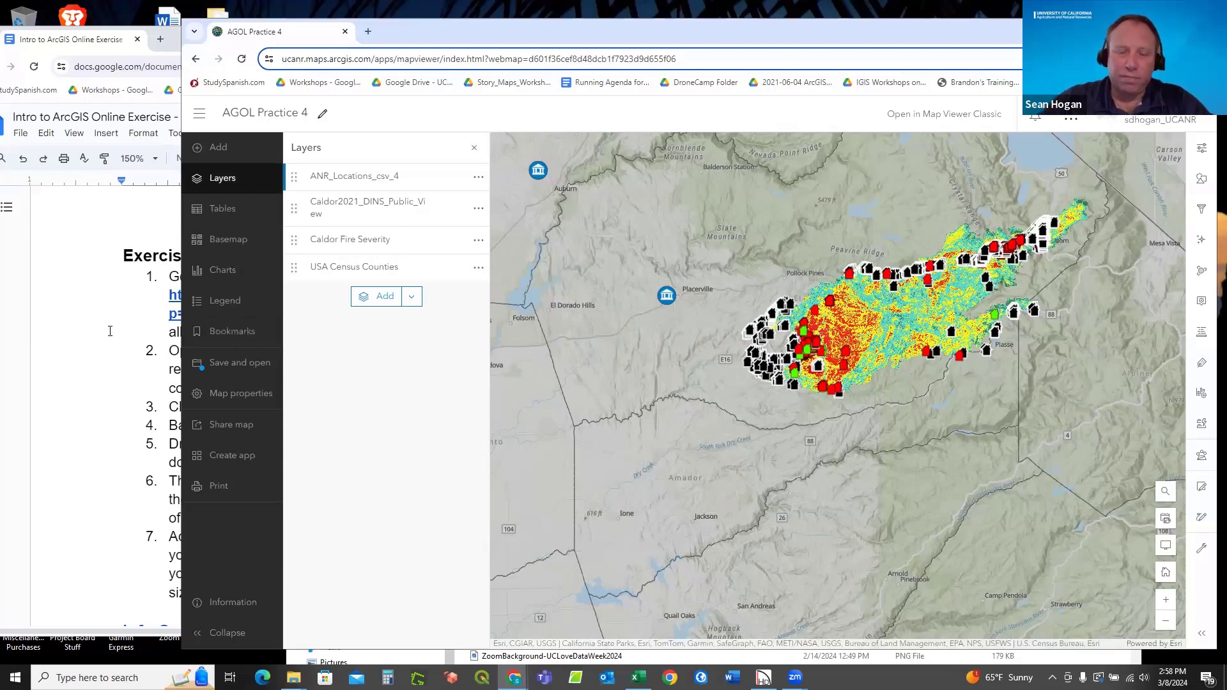
Switch to the exercise document and read through Basic Data Transformations and Analysis to the Attribute Tables exercise and the start of Filter.
left_click(88, 324)
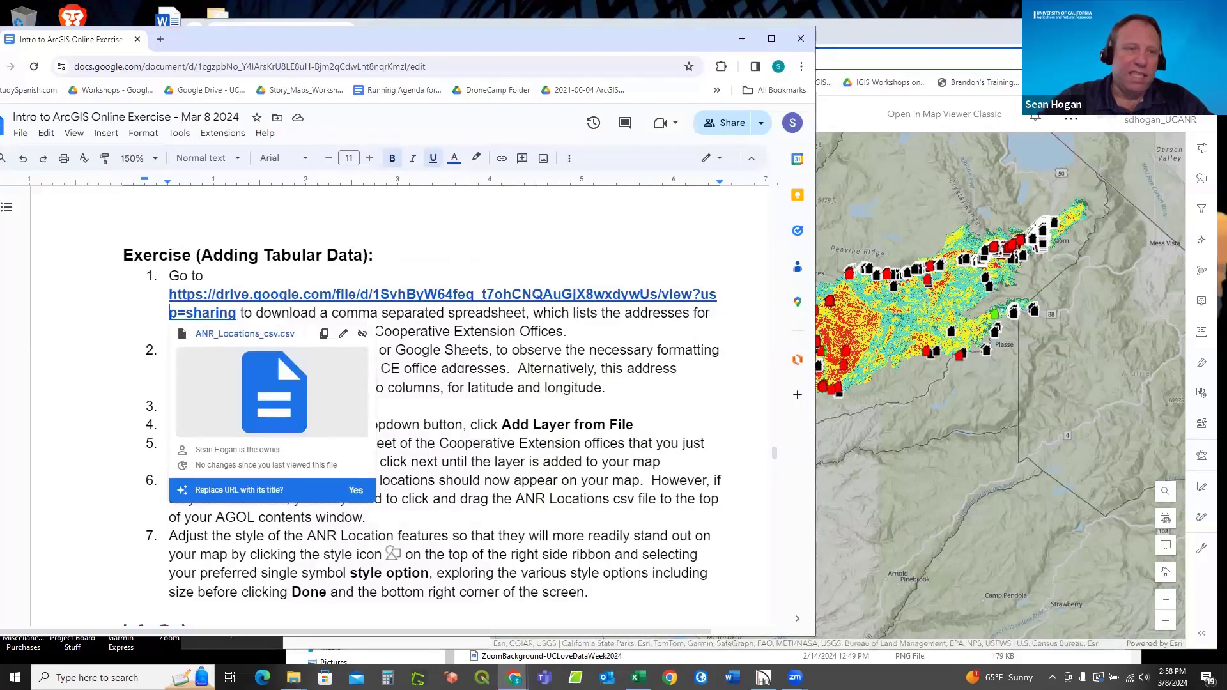
scroll(463, 360, "down", 3)
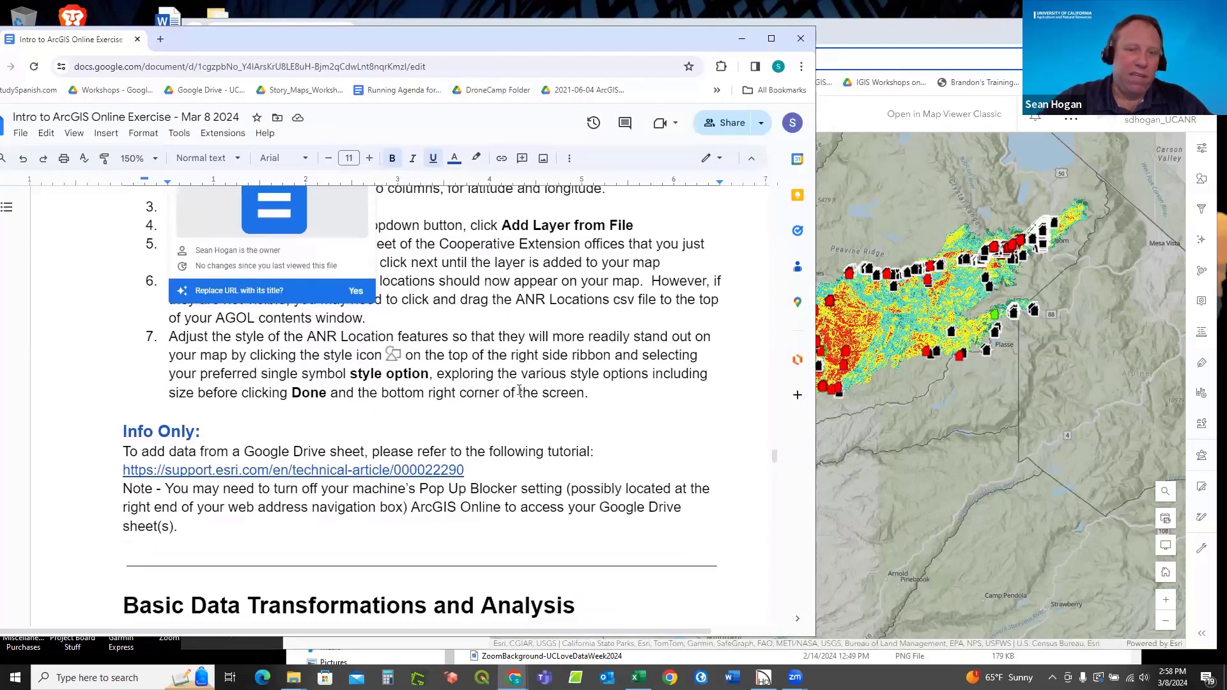
scroll(511, 396, "down", 3)
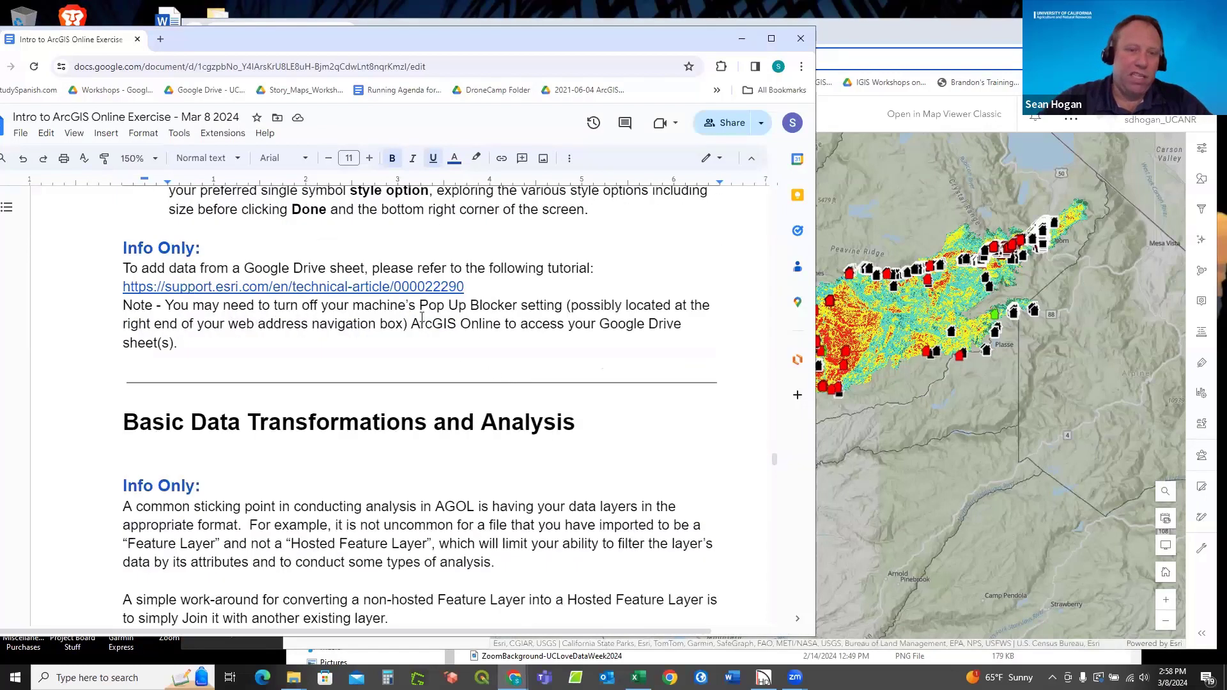
scroll(489, 334, "down", 3)
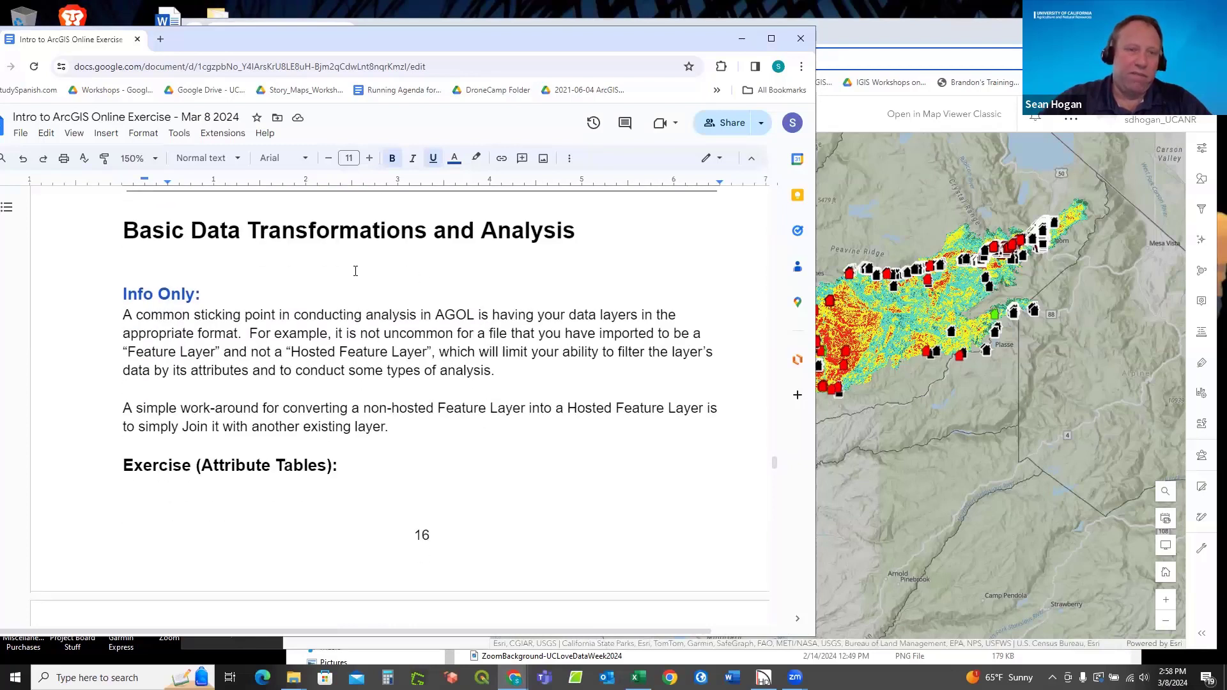
scroll(358, 273, "down", 4)
scroll(350, 275, "down", 2)
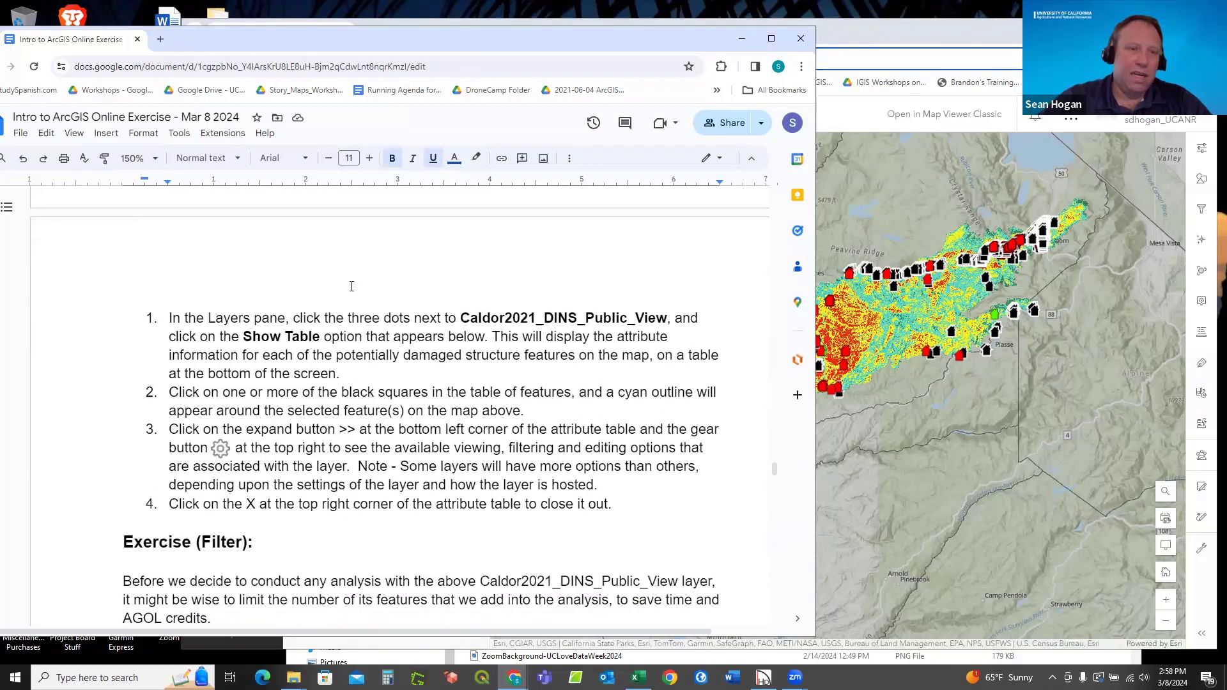
scroll(339, 294, "up", 4)
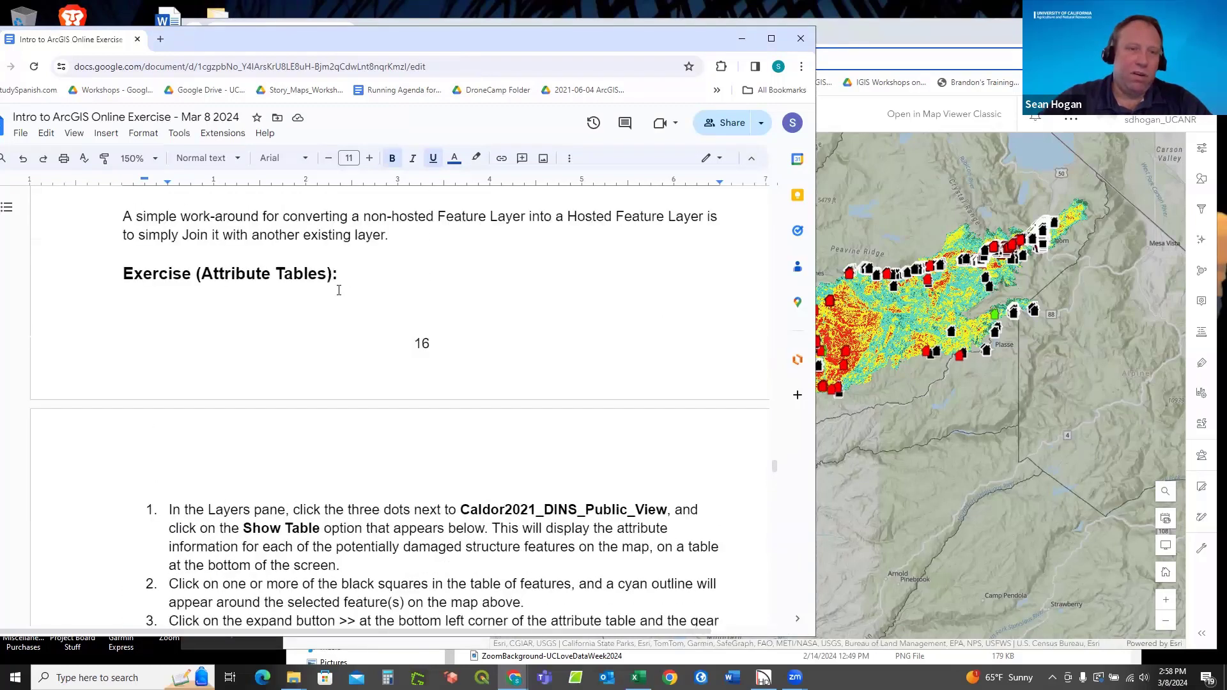
scroll(339, 290, "down", 4)
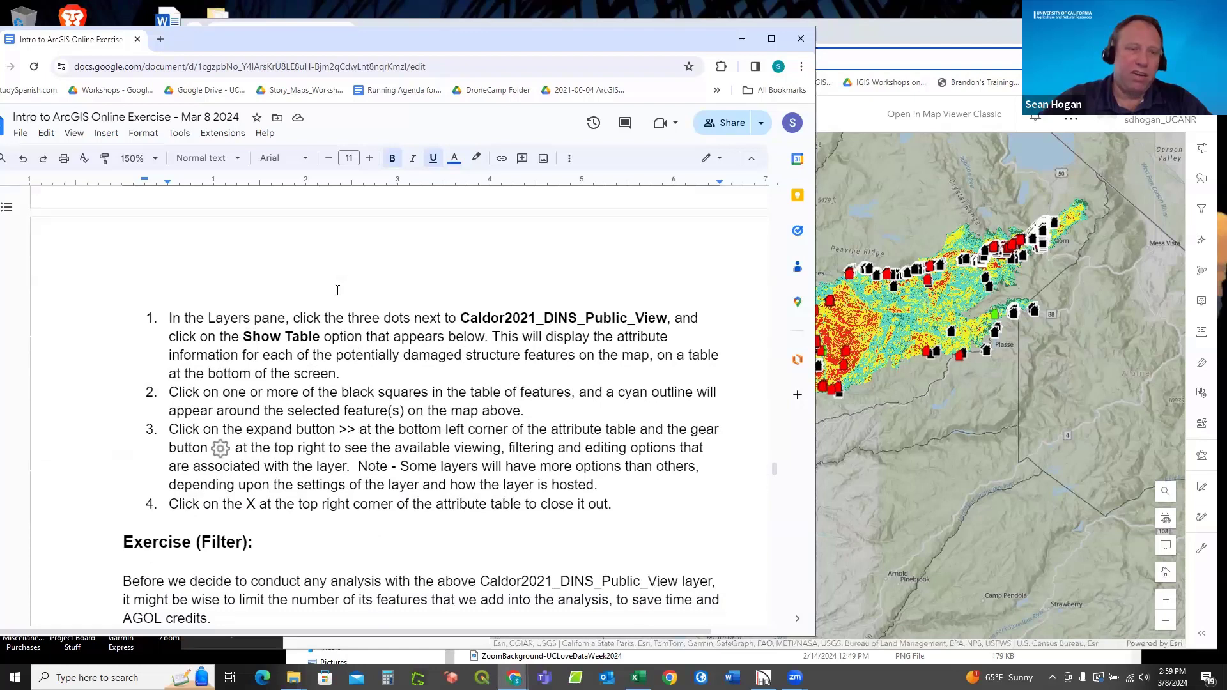
scroll(337, 290, "down", 1)
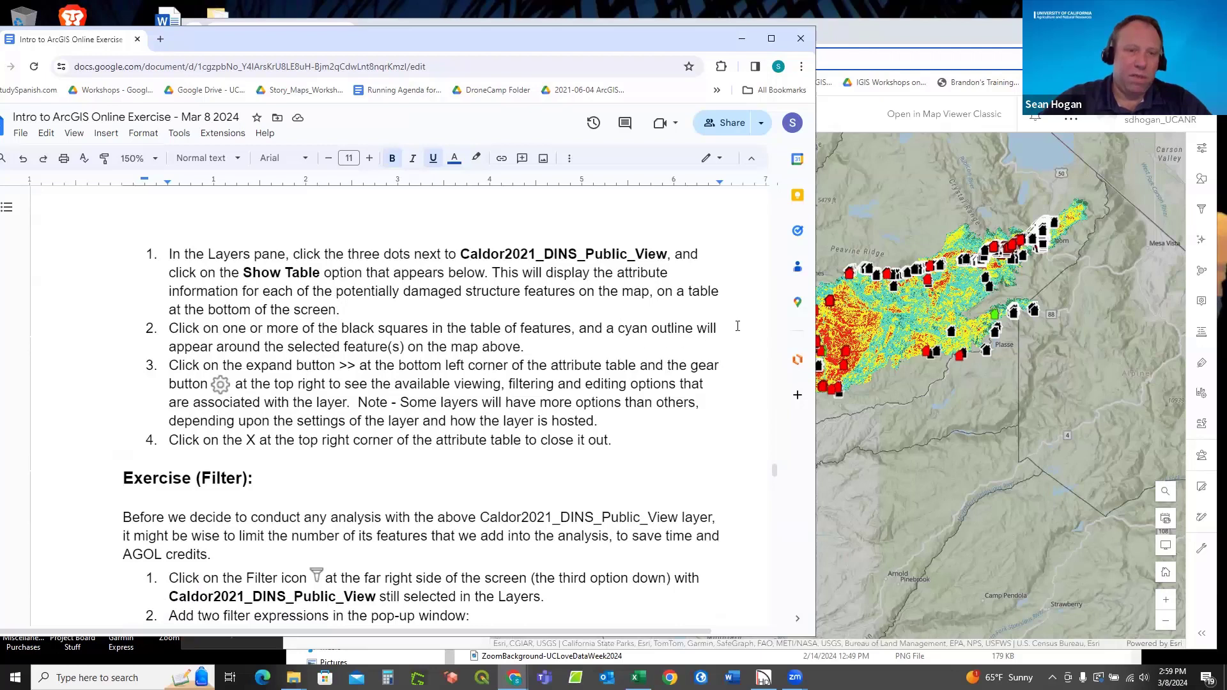
Return to the AGOL Practice 4 map and show the attribute table of the Caldor2021_DINS_Public_View layer.
left_click(857, 108)
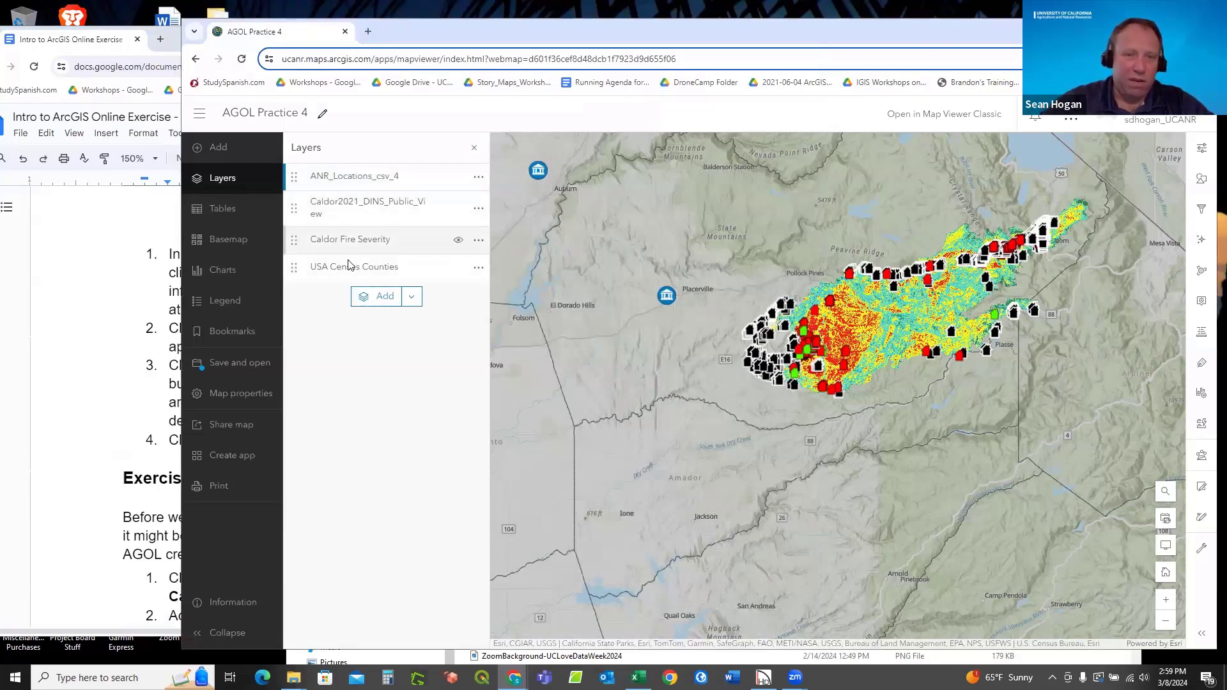
left_click(363, 205)
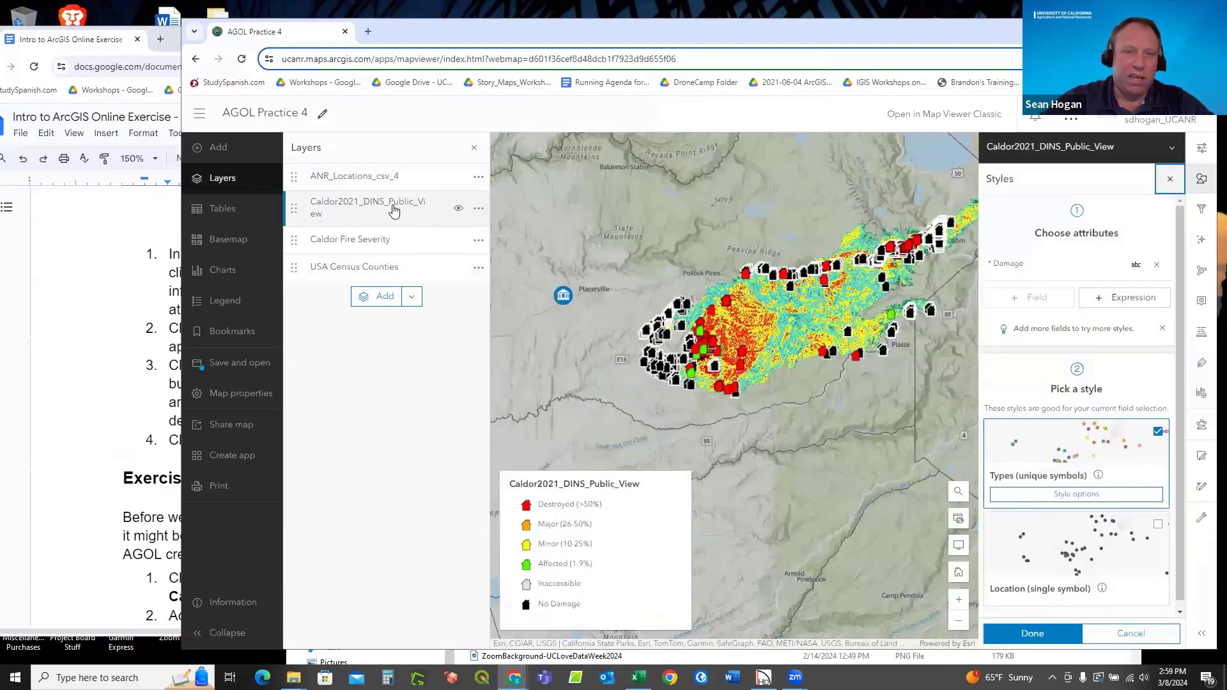
left_click(478, 211)
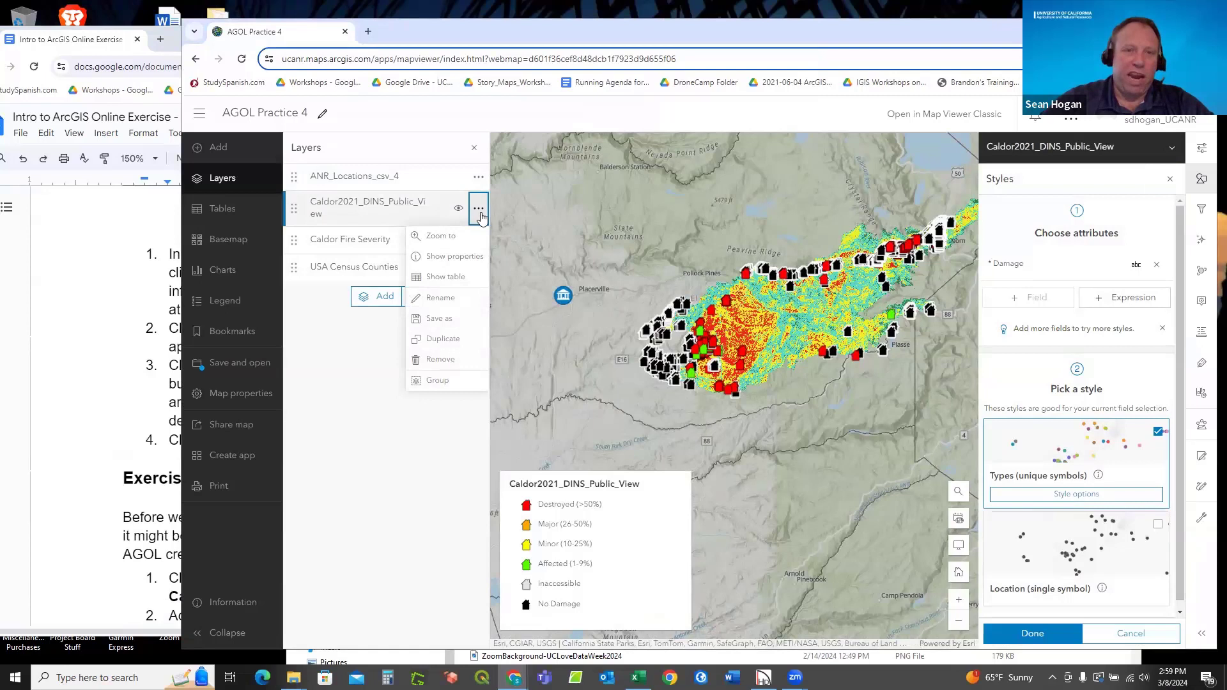
left_click(446, 283)
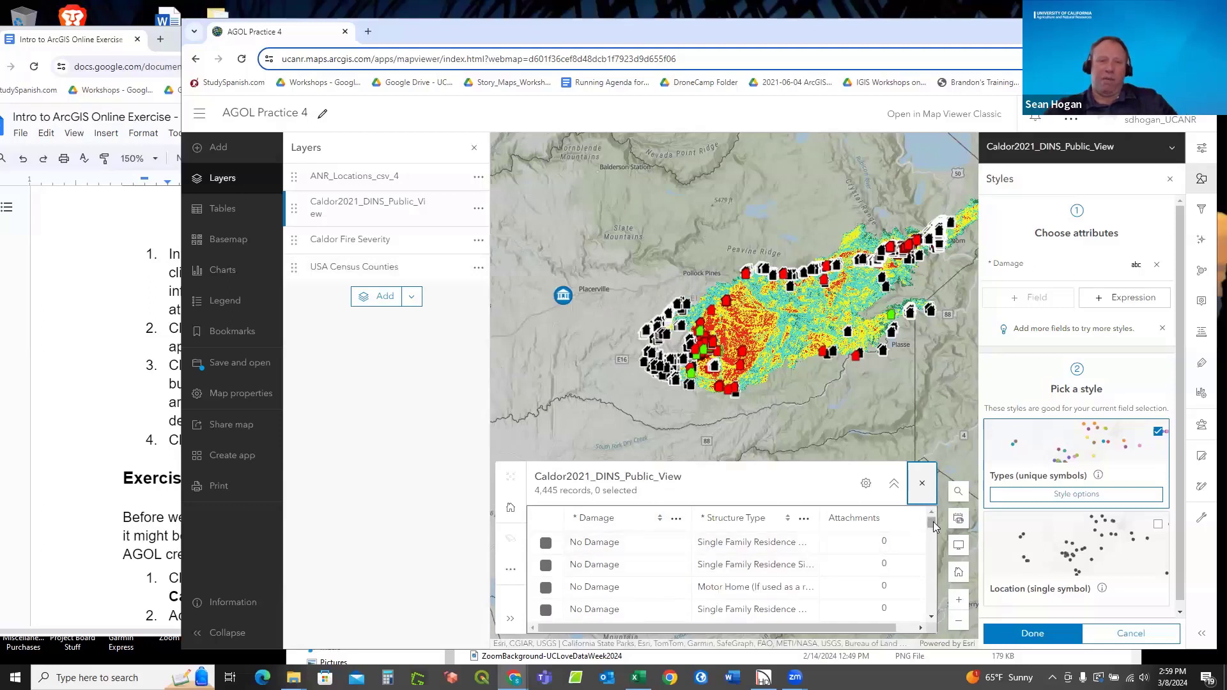
Examine the Damage and Structure Type values across the Caldor2021_DINS_Public_View attribute table records.
left_click_drag(931, 525, 929, 583)
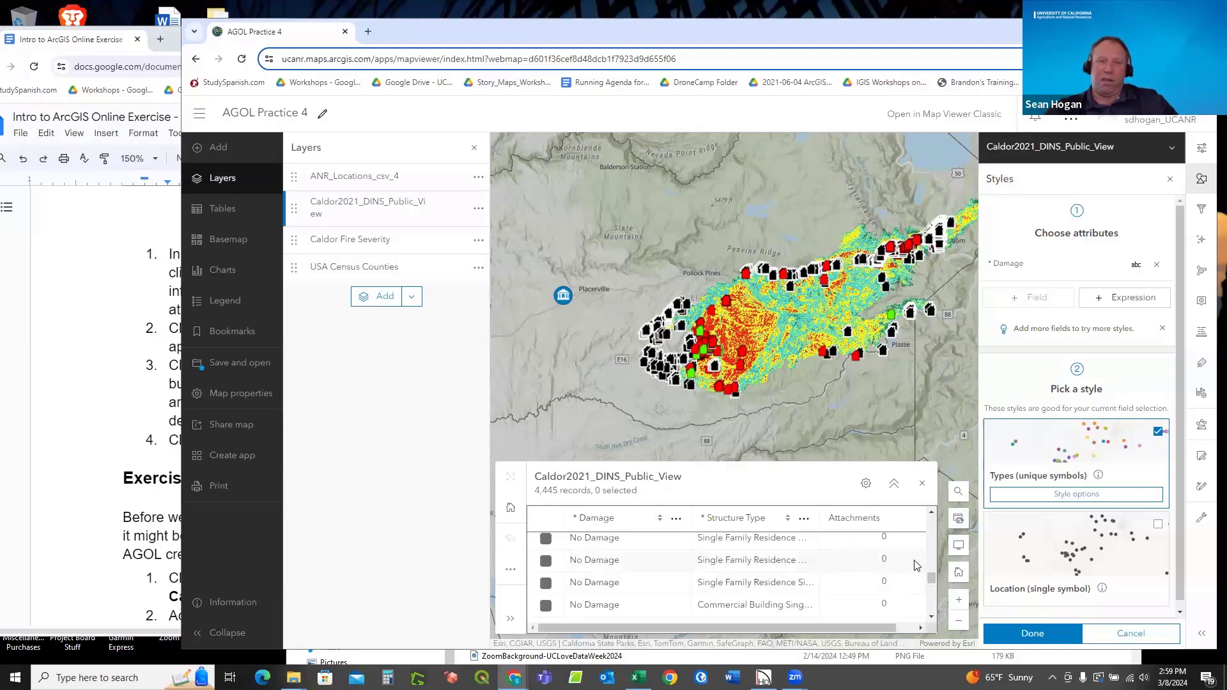
left_click_drag(933, 578, 933, 610)
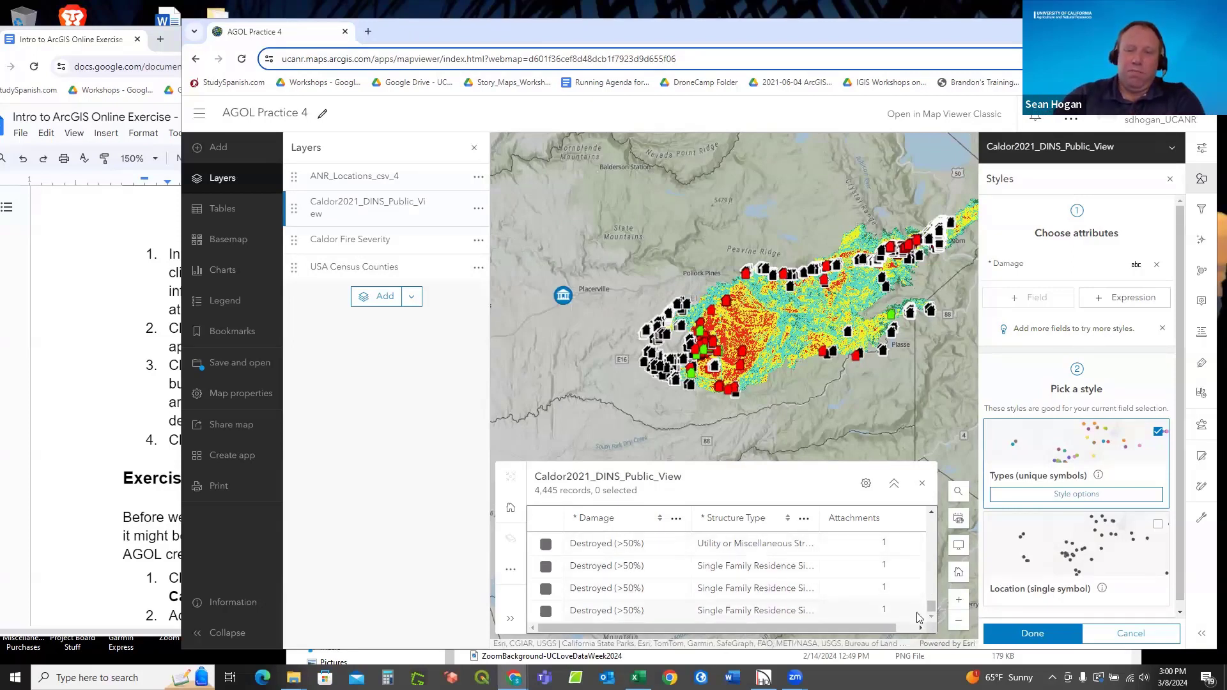
left_click_drag(932, 607, 934, 599)
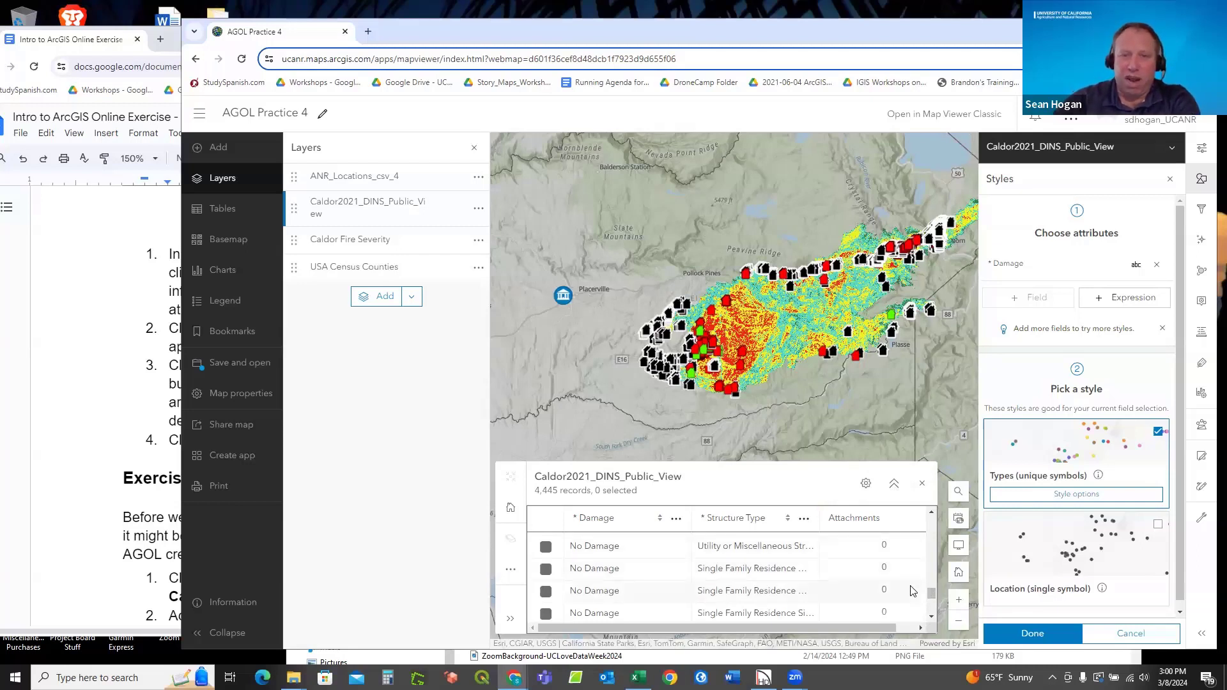
Review the Attribute Tables and Filter instructions in the exercise document, return to the AGOL Practice 4 map and close the Styles pane.
left_click_drag(931, 591, 933, 525)
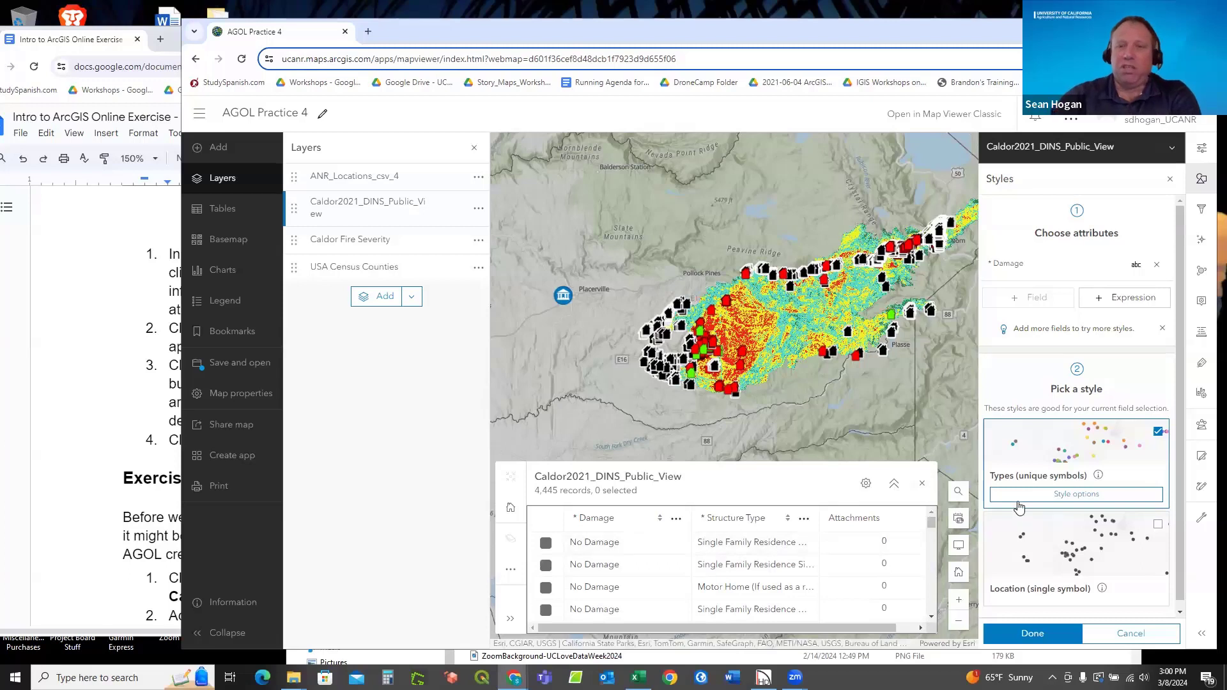
left_click(1173, 151)
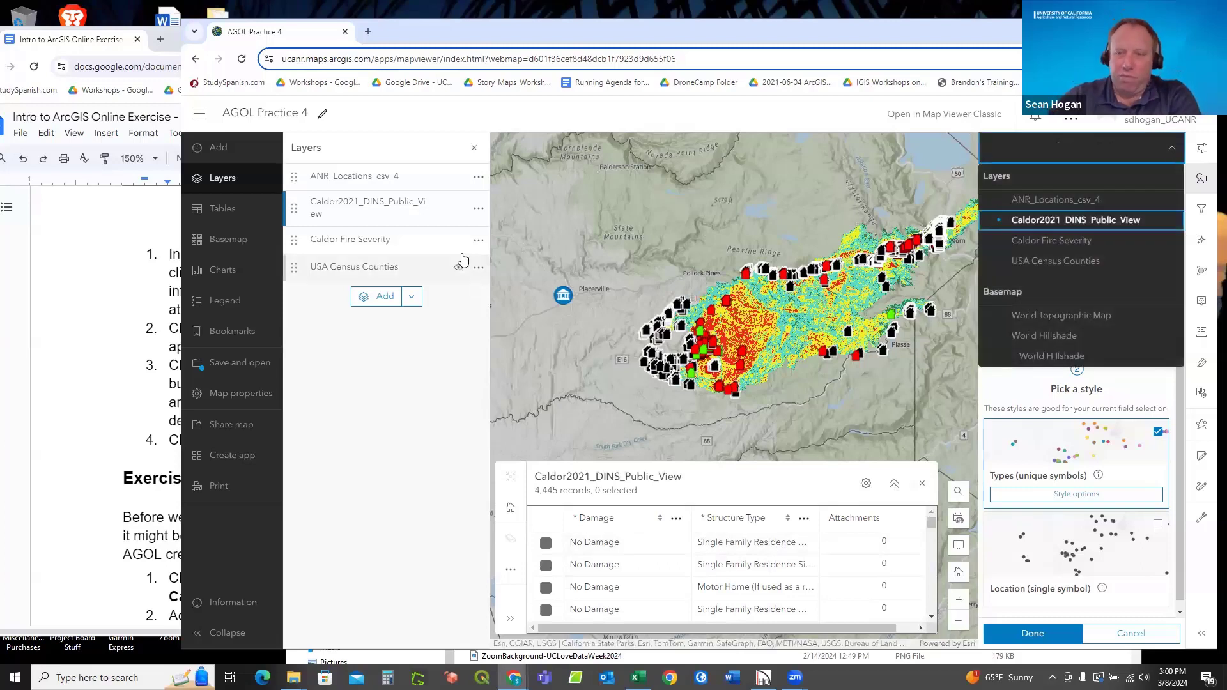
left_click(175, 374)
scroll(338, 388, "down", 3)
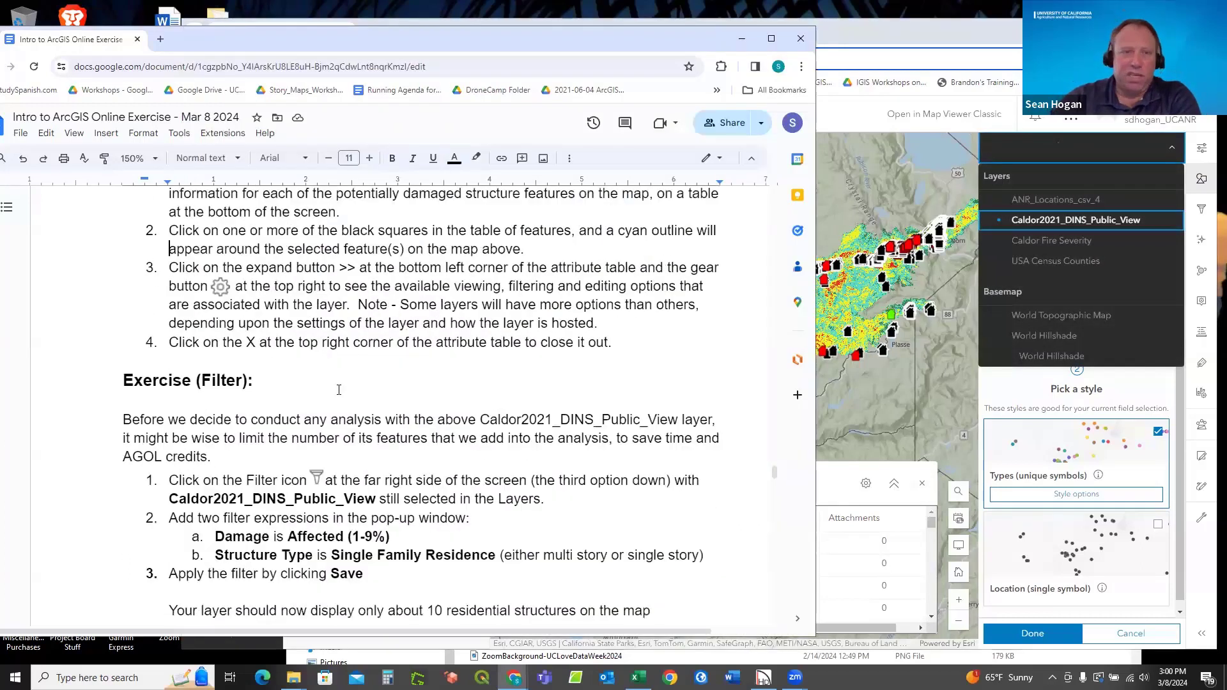
scroll(339, 388, "up", 2)
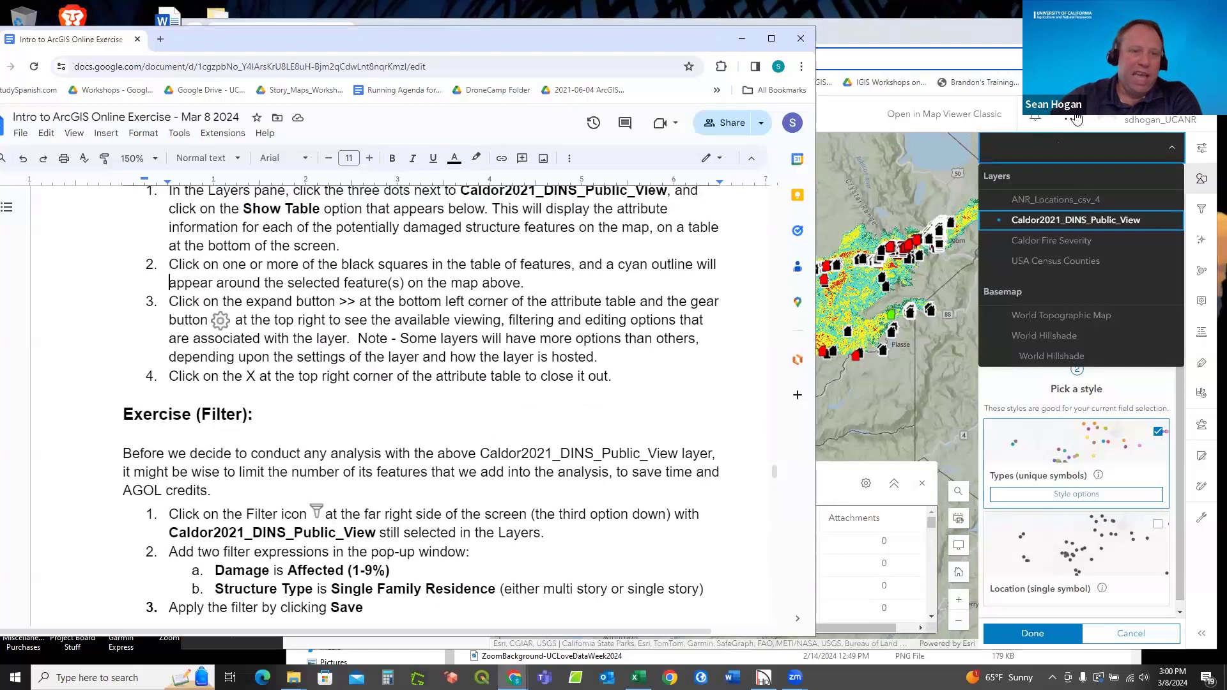
left_click(831, 490)
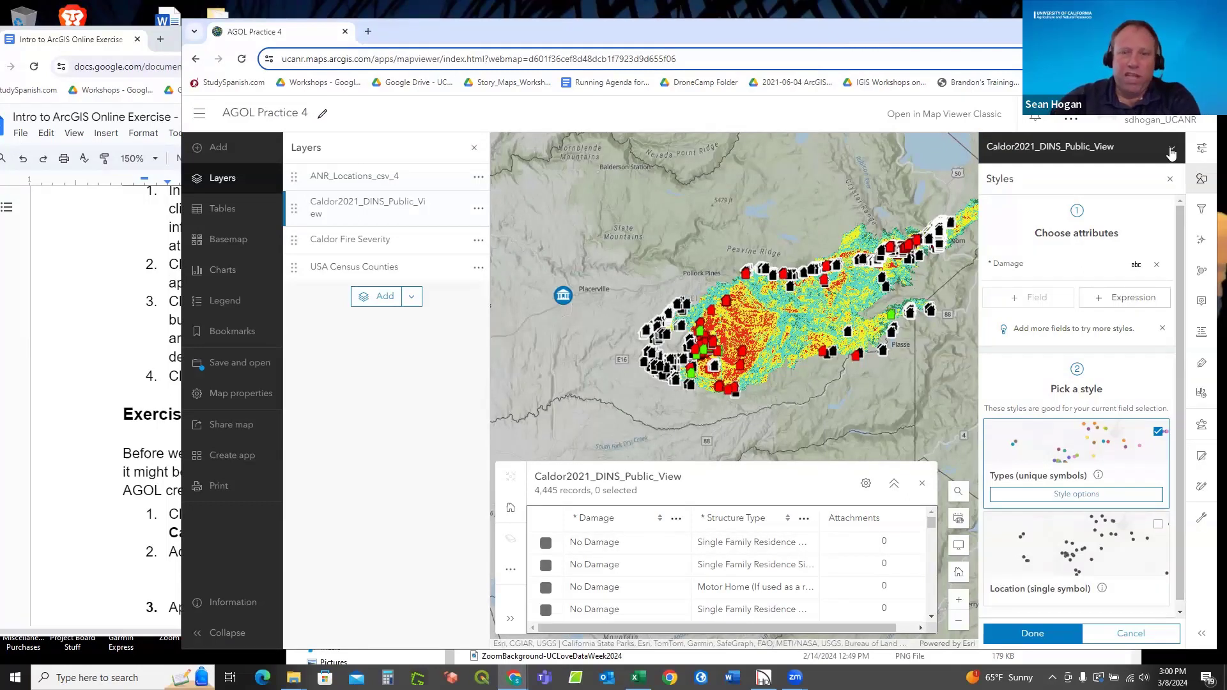
left_click(1168, 179)
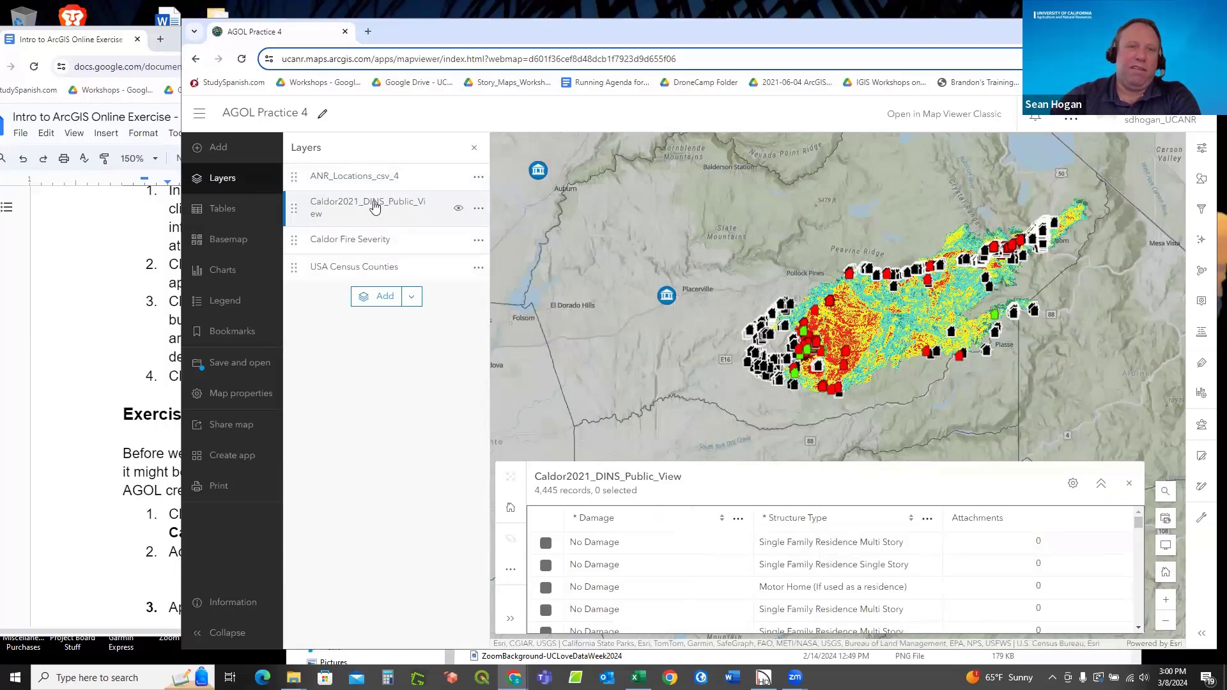
Duplicate the Caldor2021_DINS_Public_View layer and place the copy, hidden, directly below the original in the layer order.
left_click(479, 210)
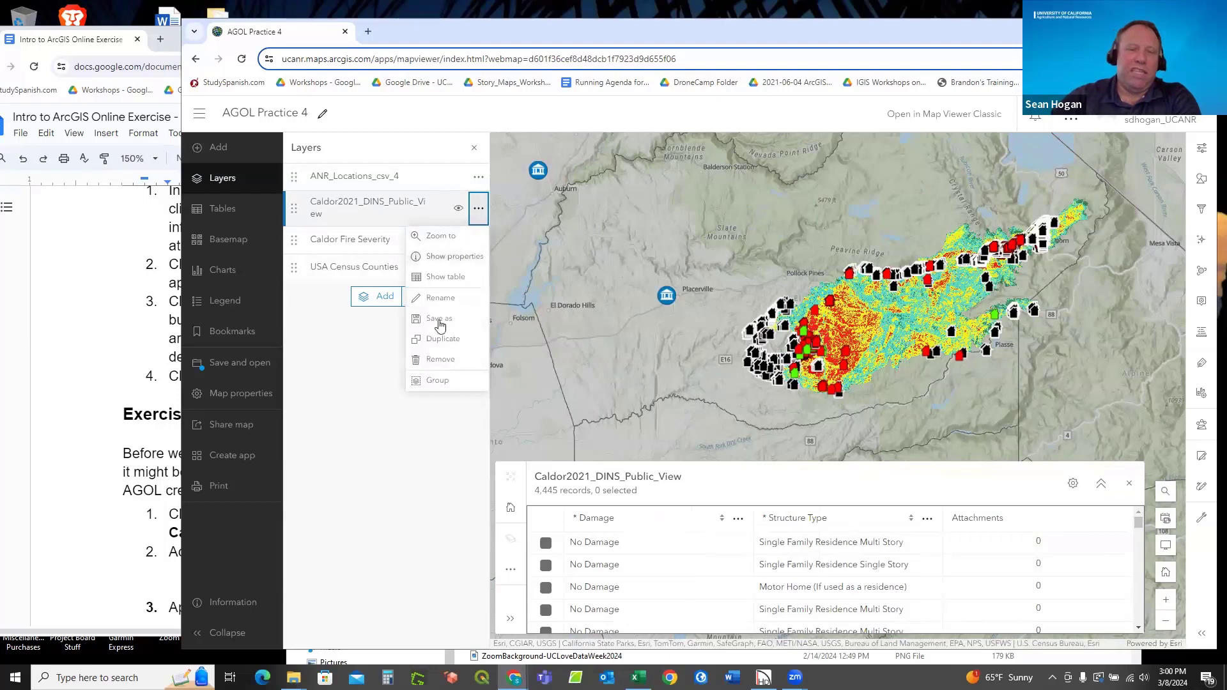
left_click(441, 342)
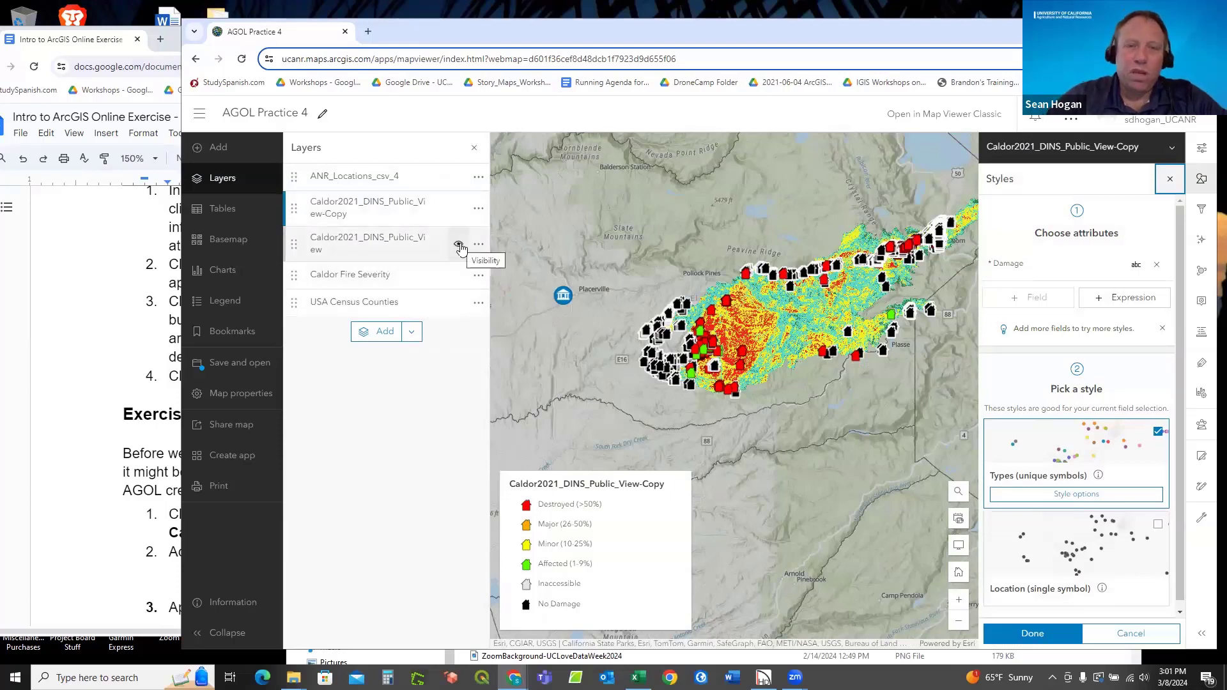
left_click(459, 246)
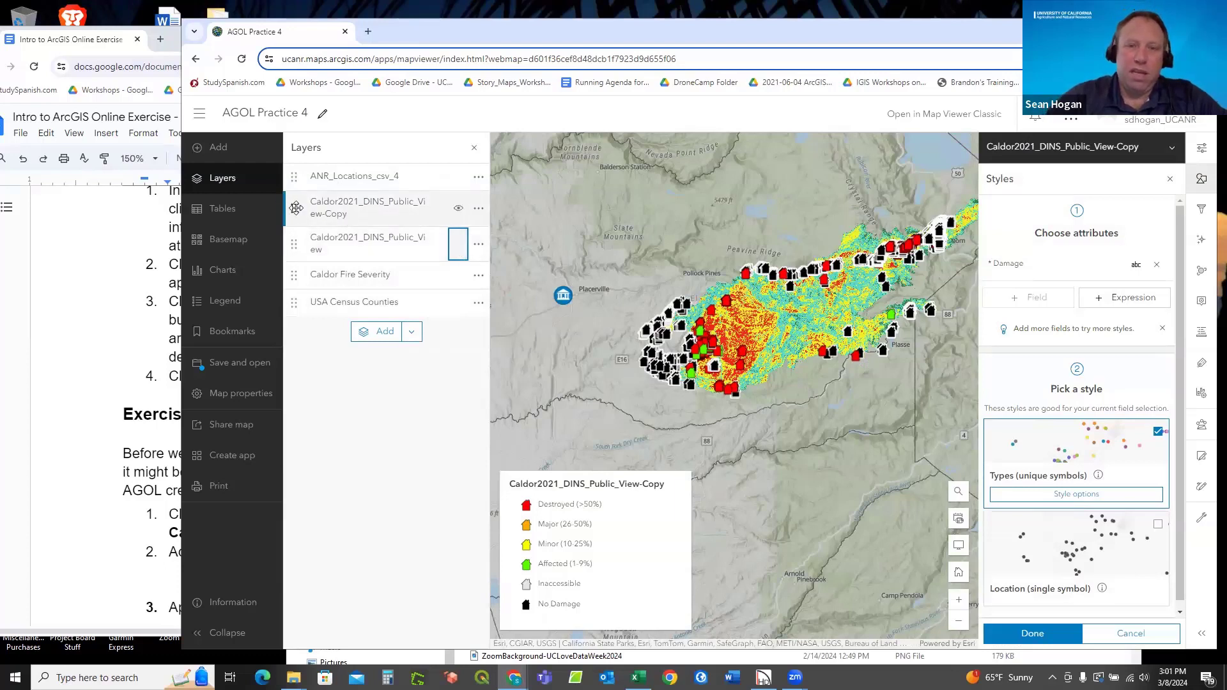
left_click_drag(301, 211, 294, 253)
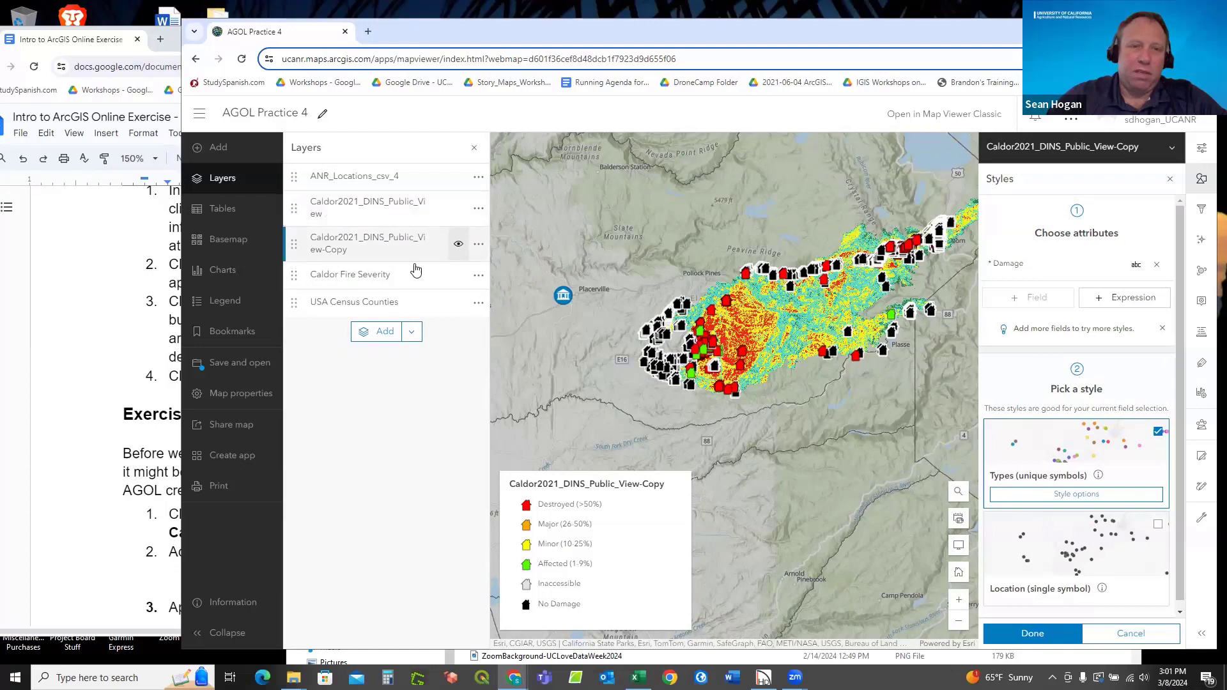
left_click(458, 247)
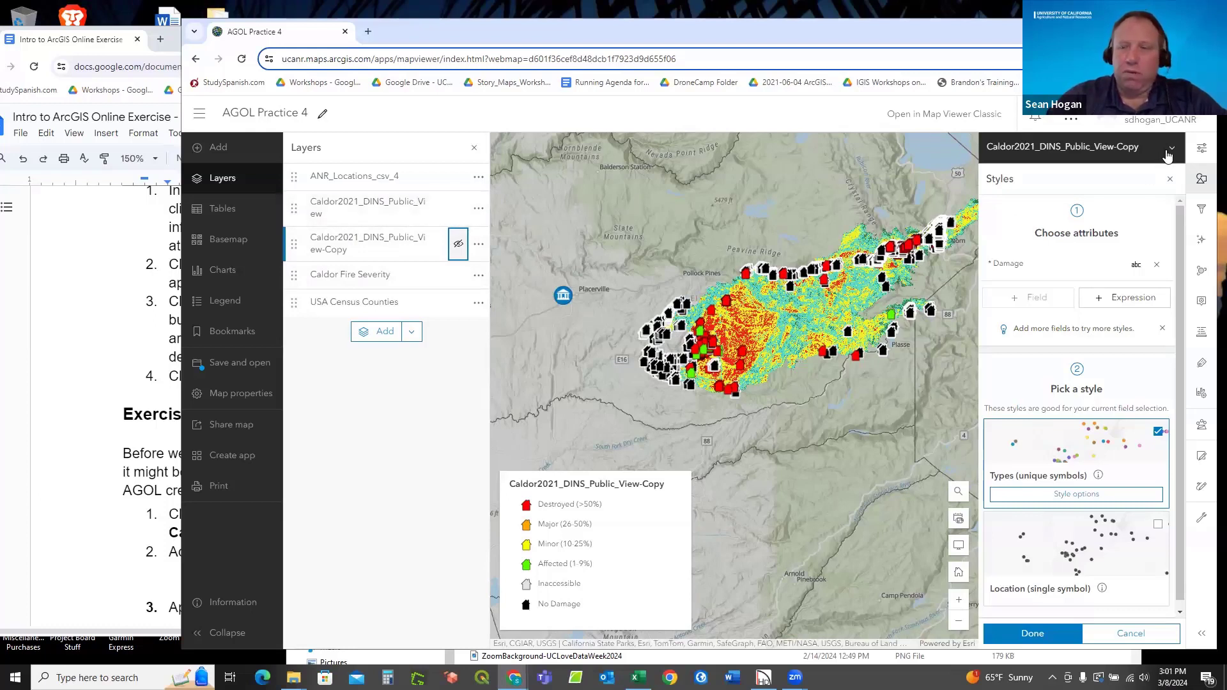
Add a filter expression to the original Caldor2021_DINS_Public_View layer where Damage is Affected (1-9%).
left_click(364, 213)
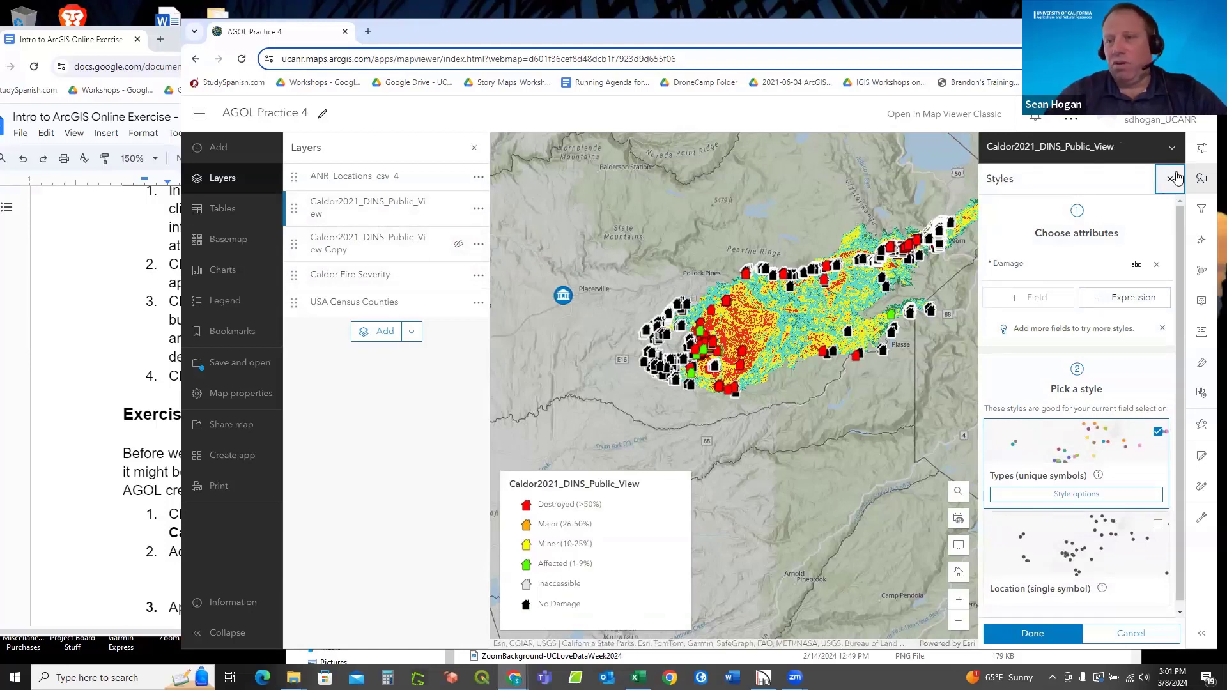
left_click(1202, 213)
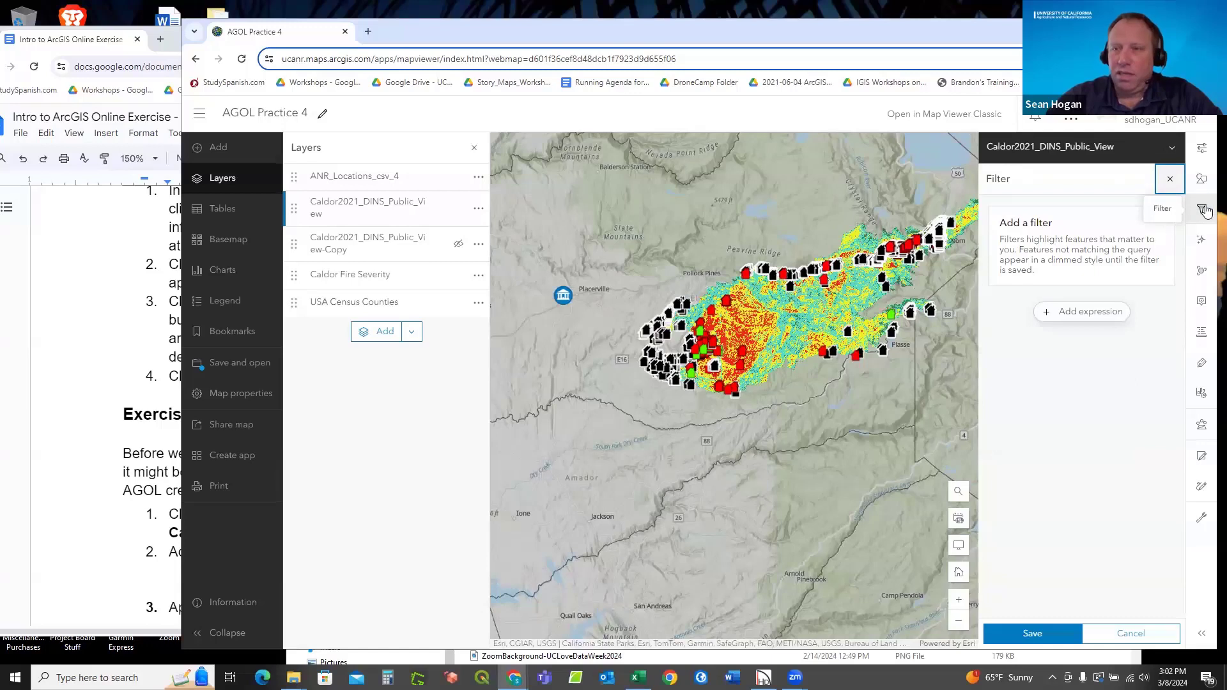
left_click(1077, 313)
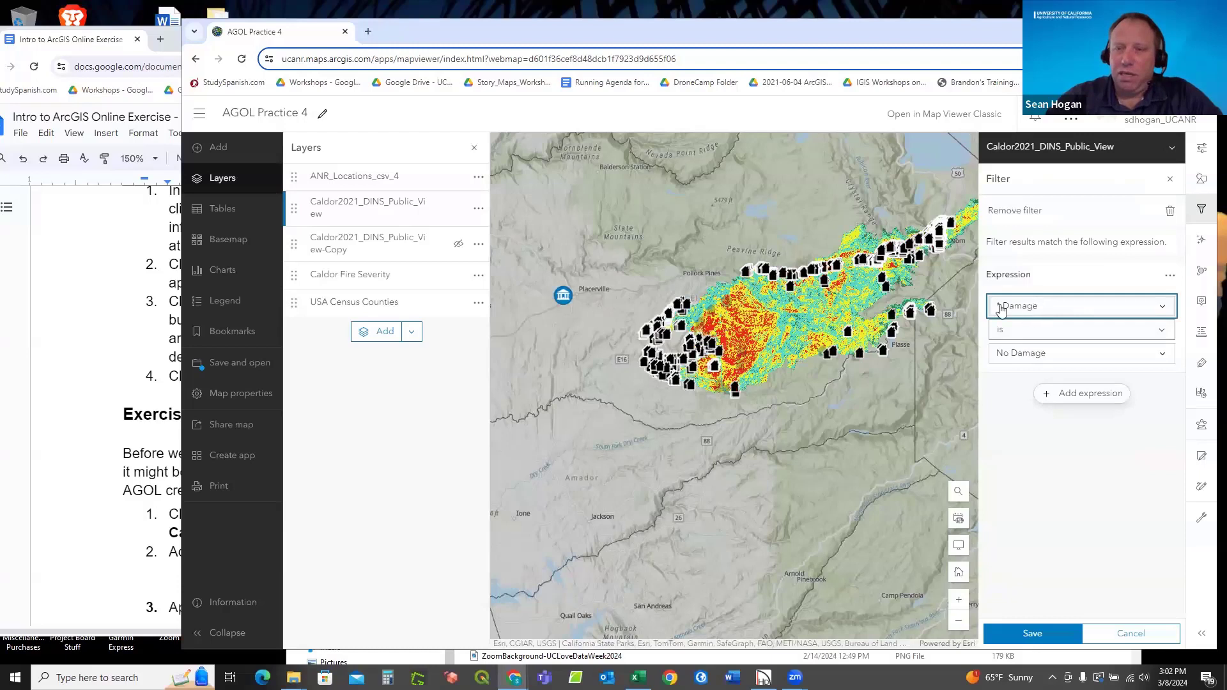
left_click(1159, 359)
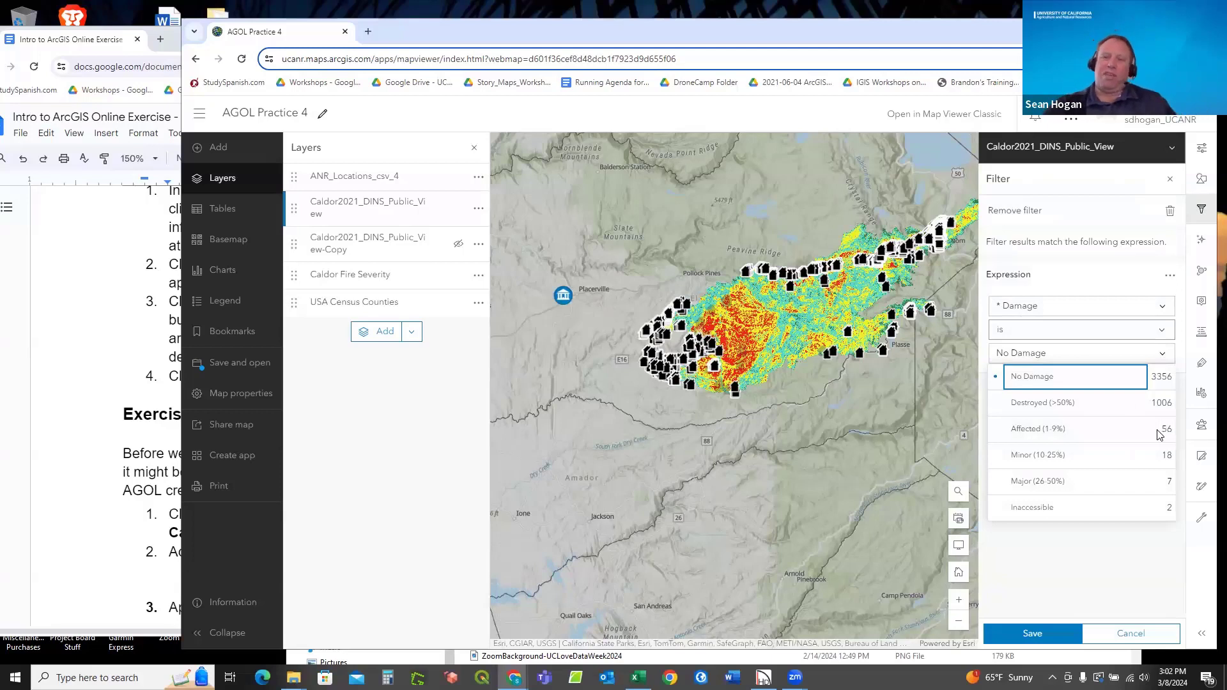
left_click(1042, 432)
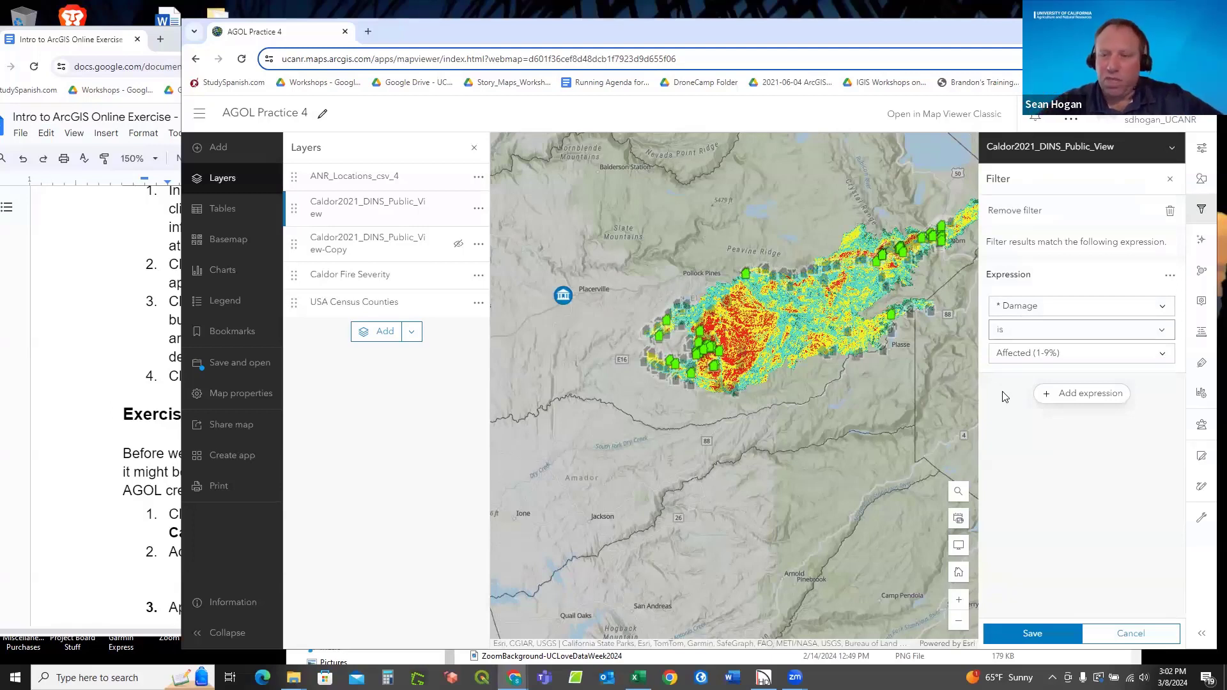
Add a second filter expression where Structure Type is Single Family Residence Multi Story and save the filter.
left_click(1084, 395)
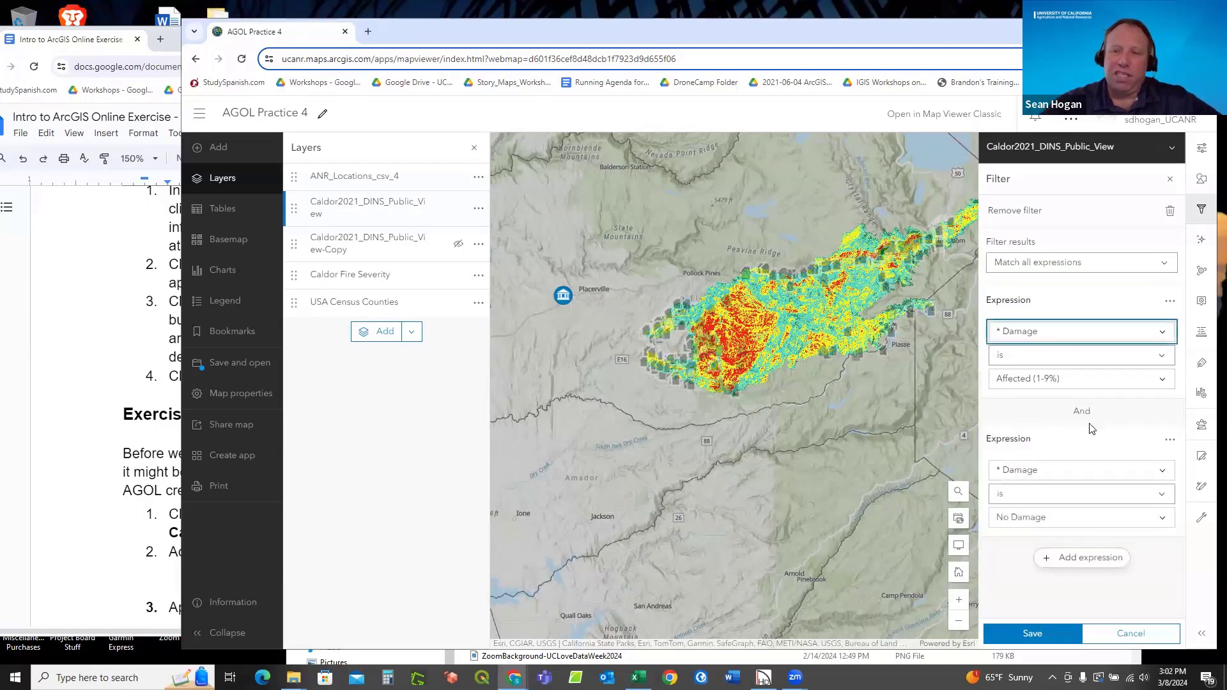
left_click(1161, 476)
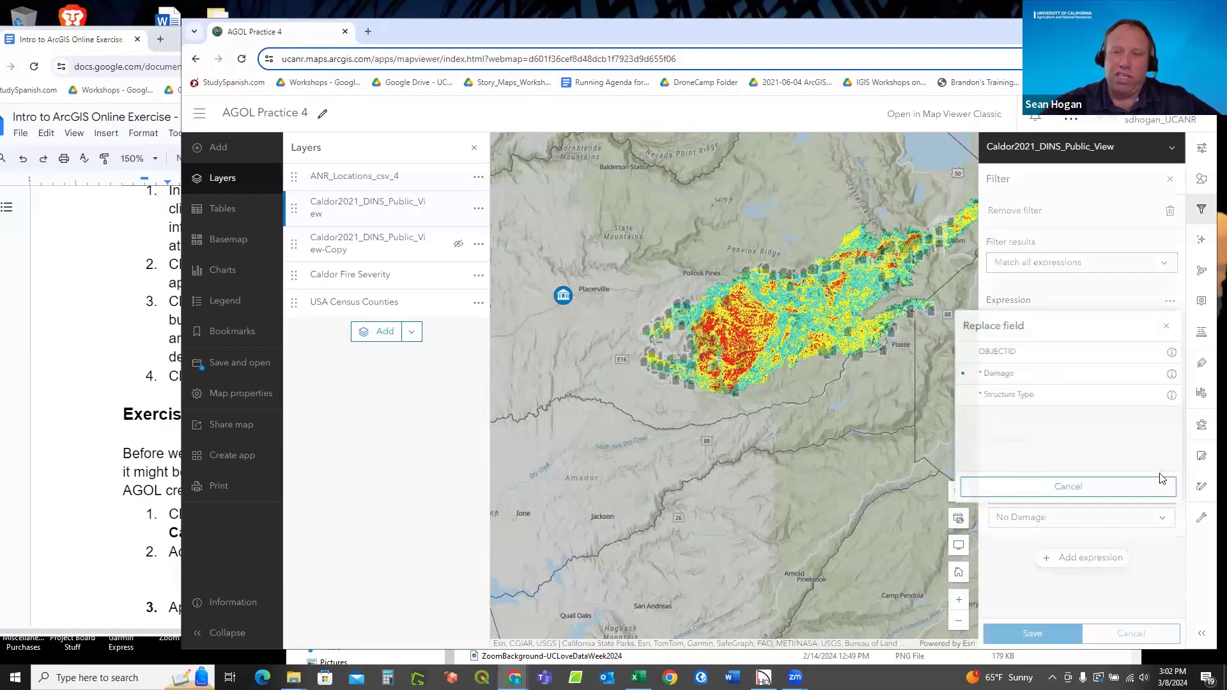
left_click(1039, 400)
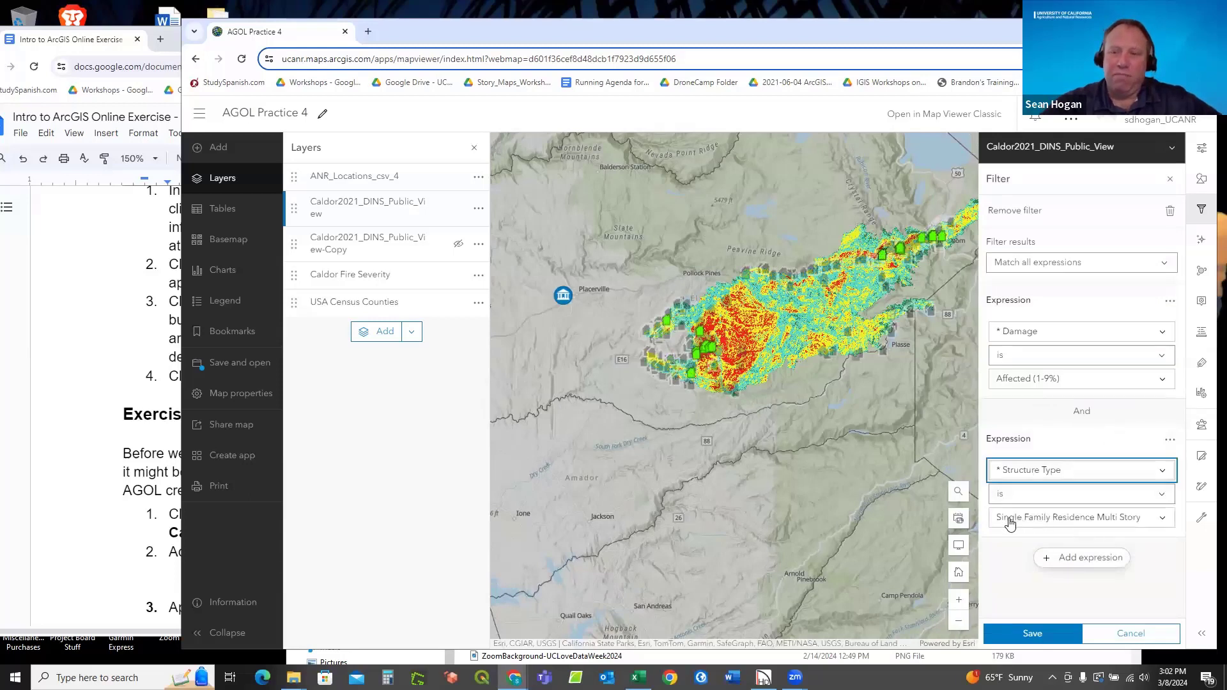
left_click(1159, 523)
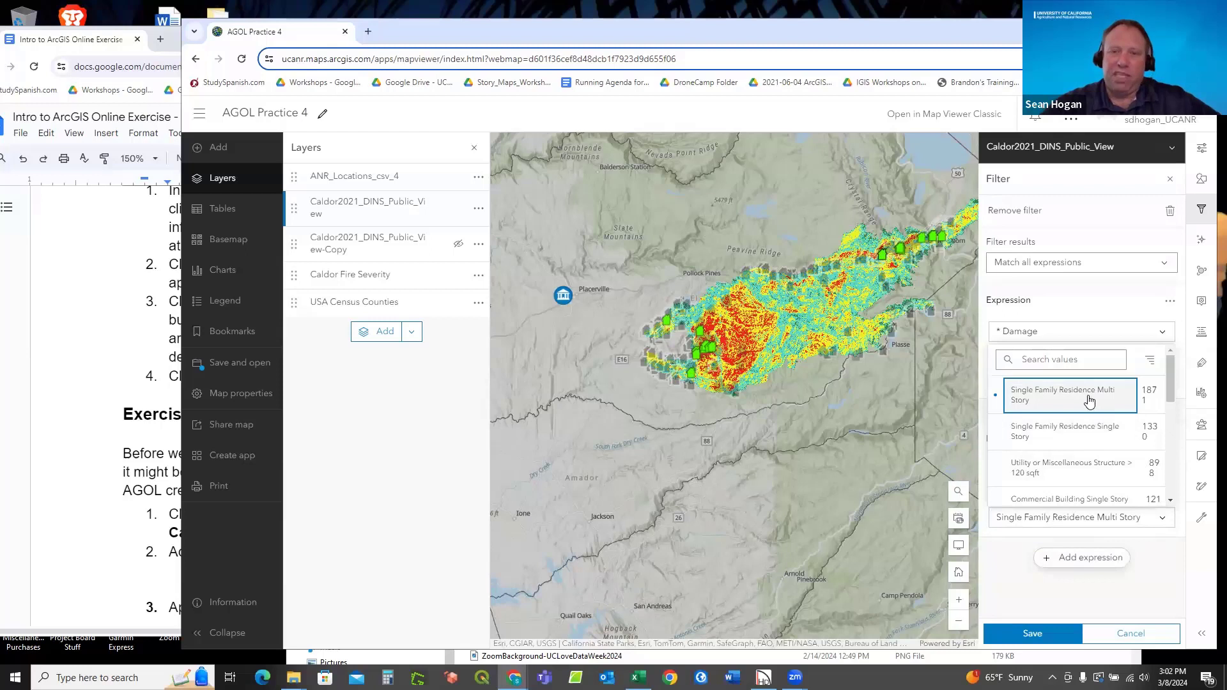
scroll(1088, 404, "down", 5)
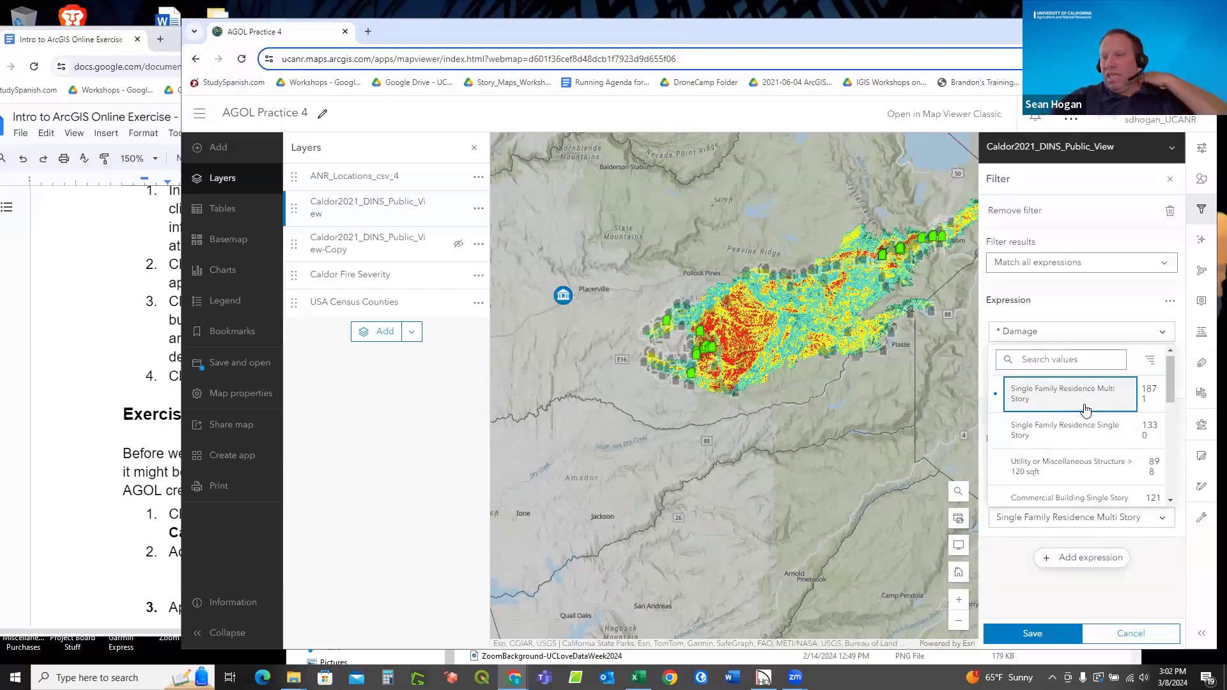
scroll(1086, 409, "up", 6)
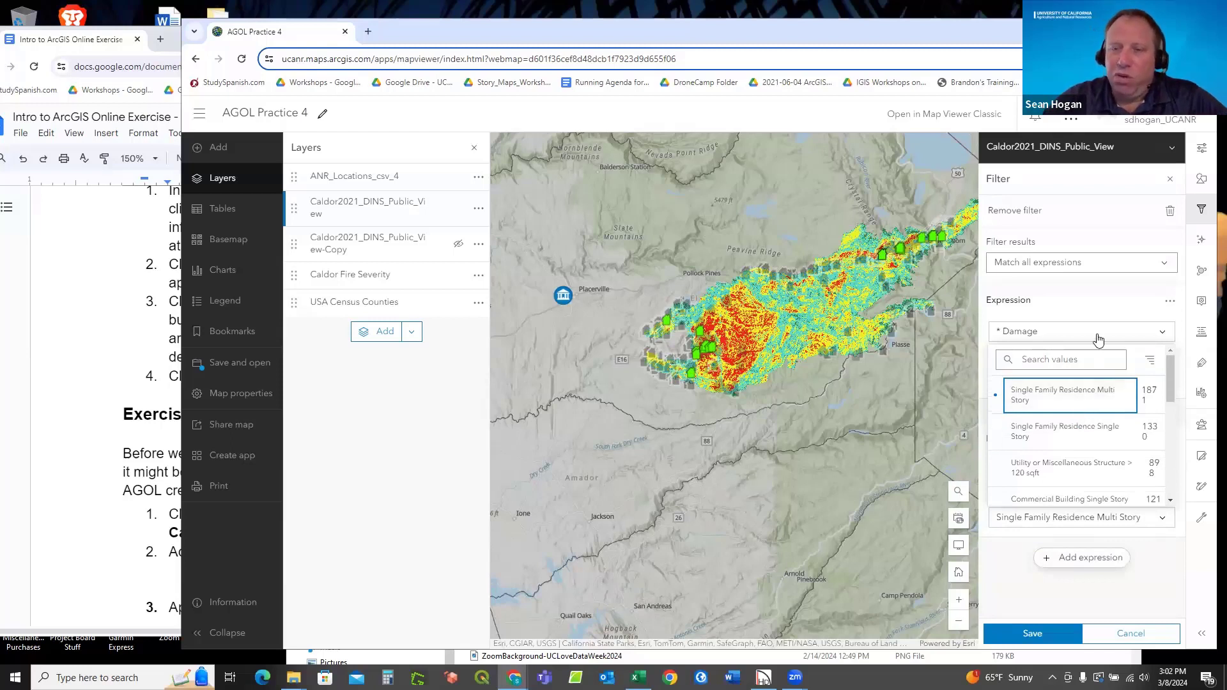
left_click(1101, 303)
left_click(1109, 357)
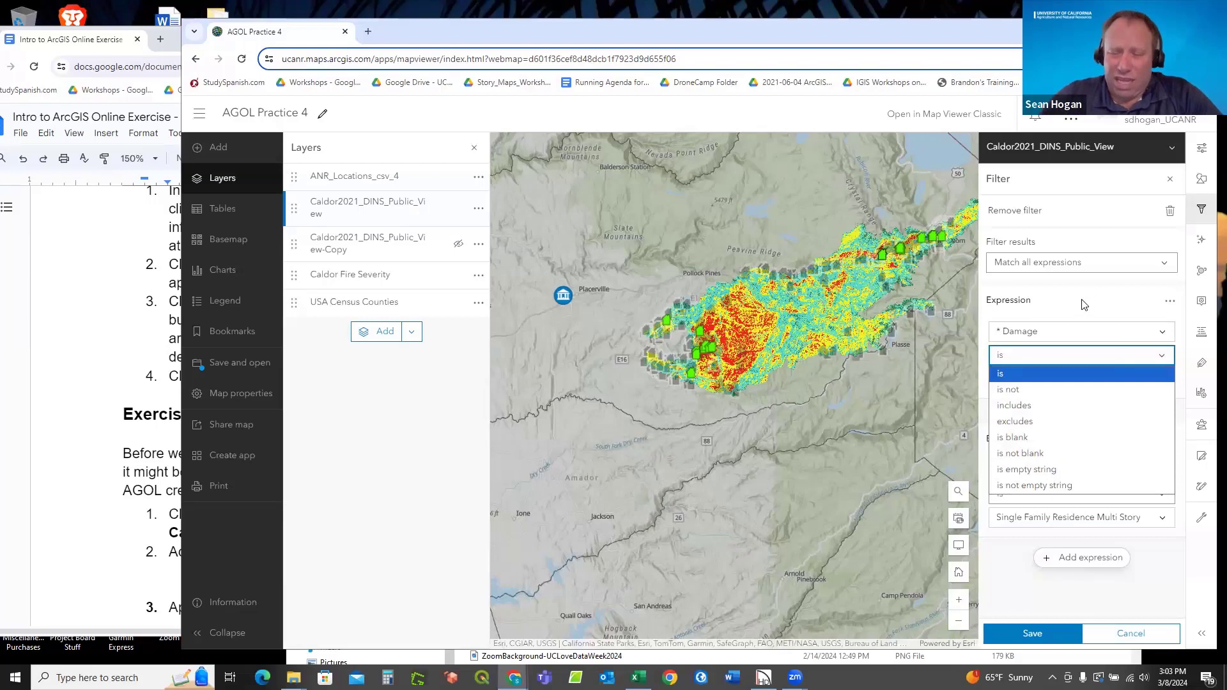
left_click(1105, 307)
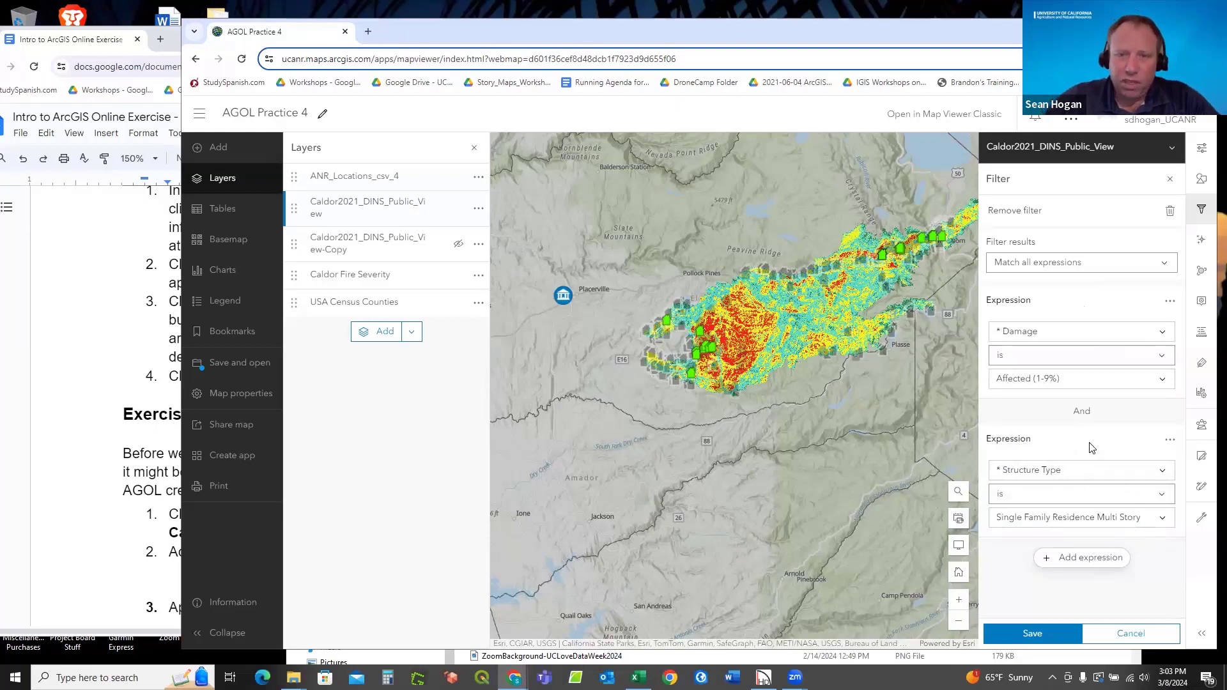
left_click(1039, 631)
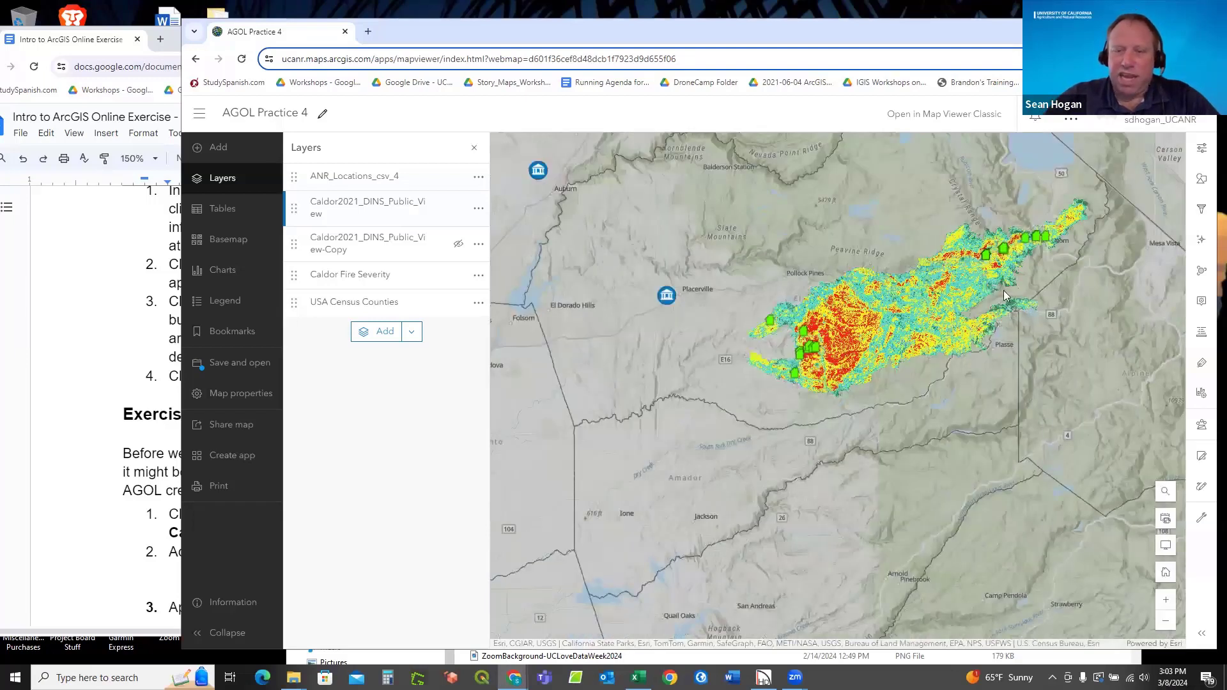
Toggle the Caldor2021_DINS_Public_View-Copy layer to compare all structures with the filtered ones, leaving the copy shown.
scroll(921, 312, "up", 1)
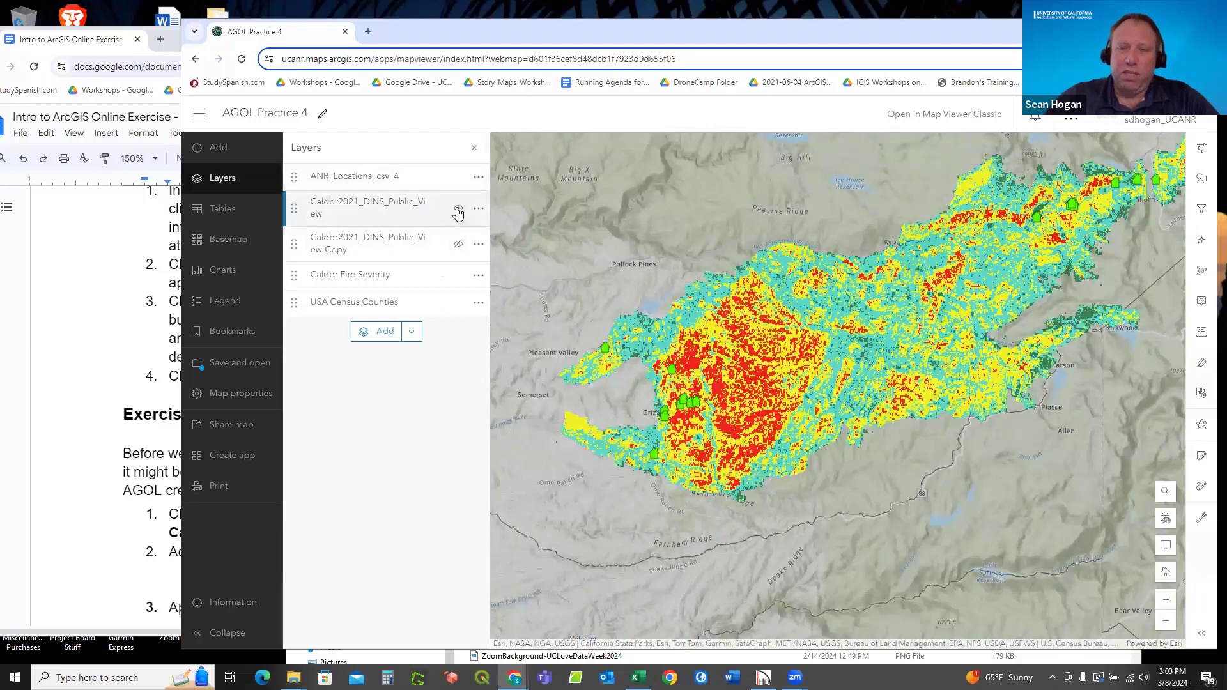
left_click(457, 247)
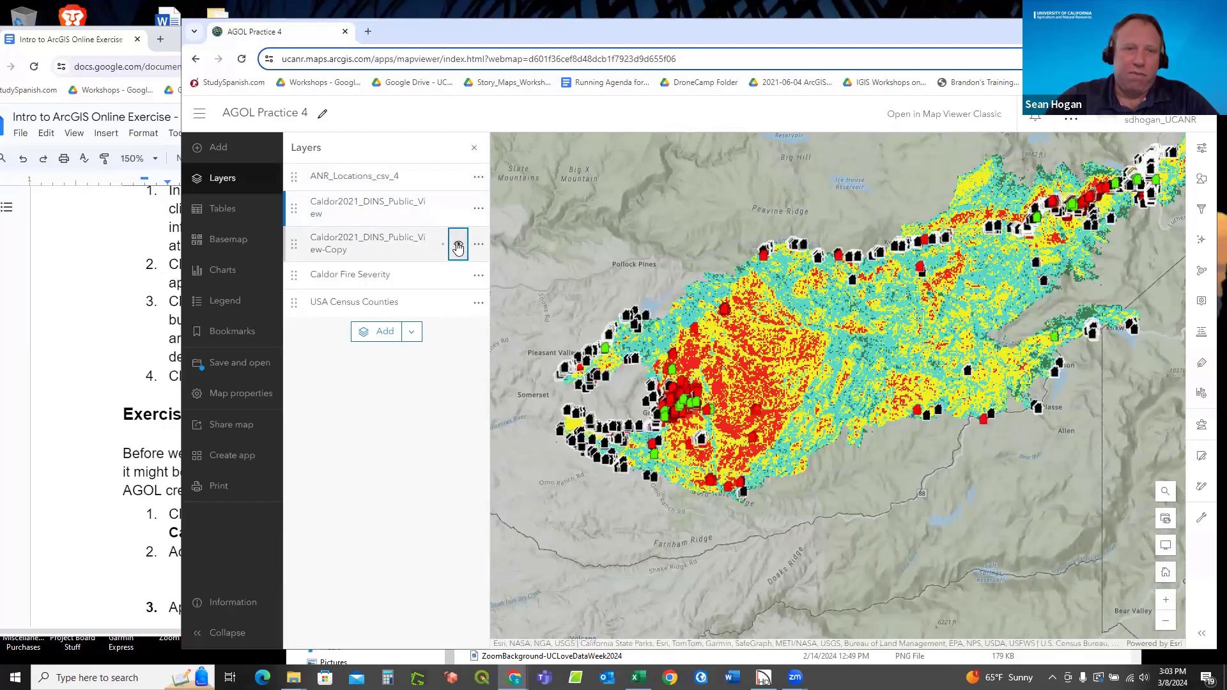
left_click(457, 246)
left_click(457, 247)
left_click(457, 246)
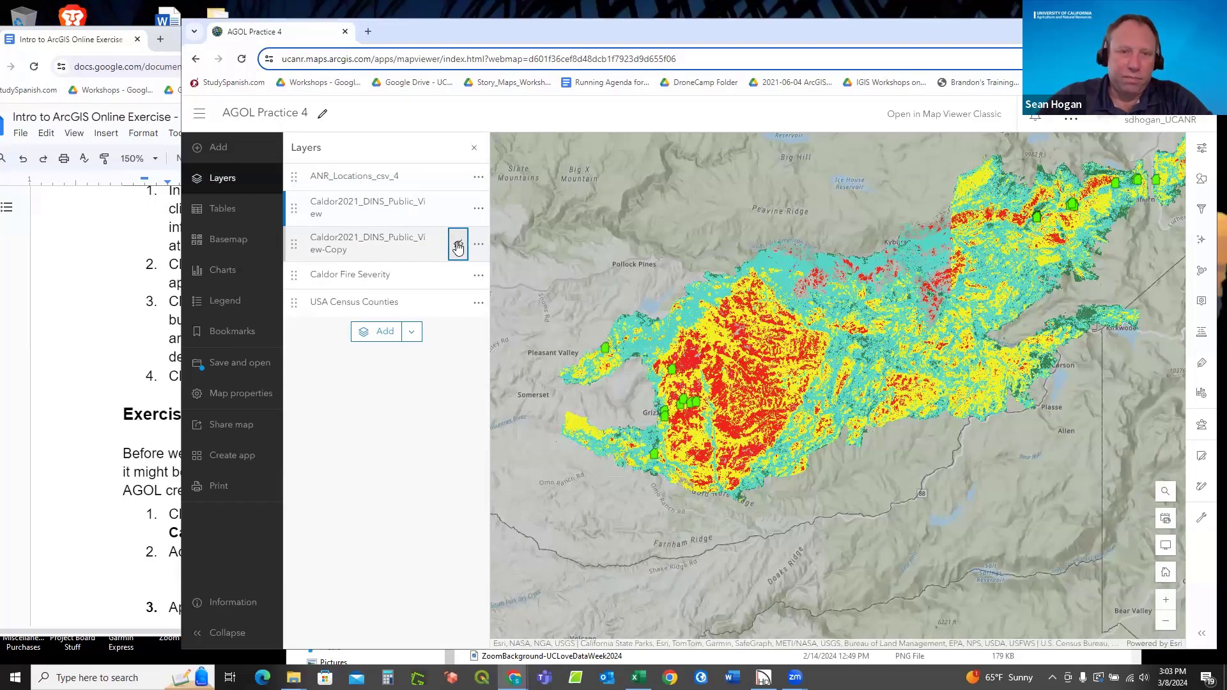
left_click(457, 246)
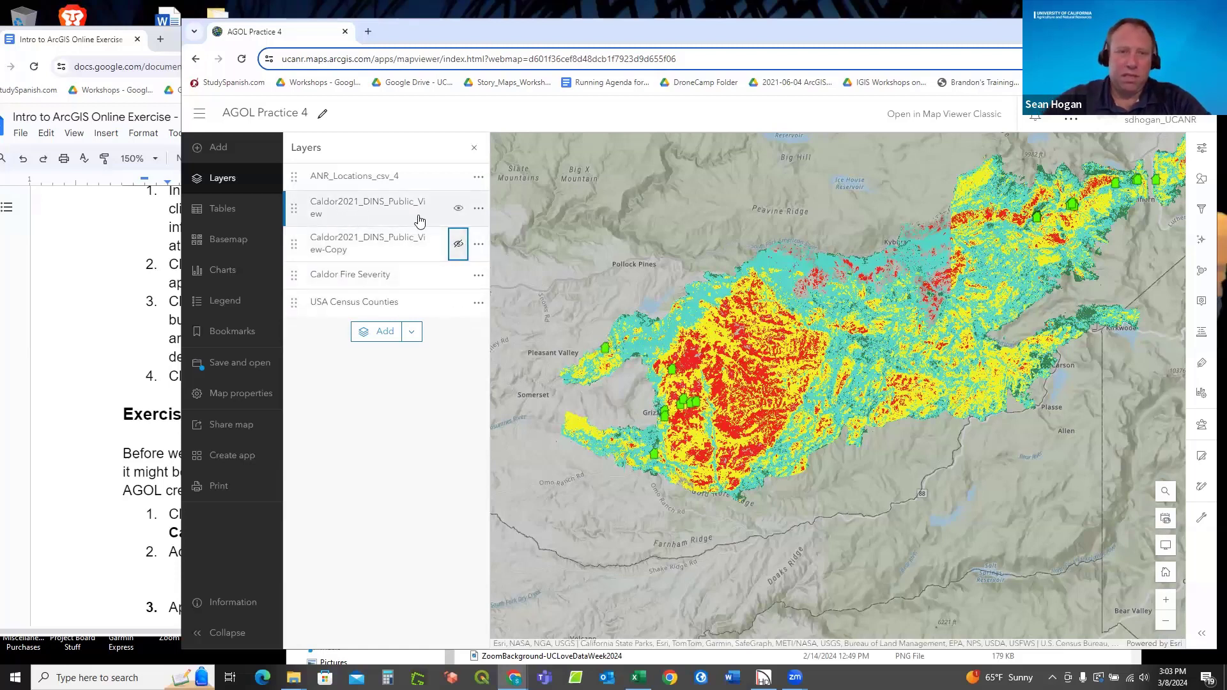
left_click(457, 246)
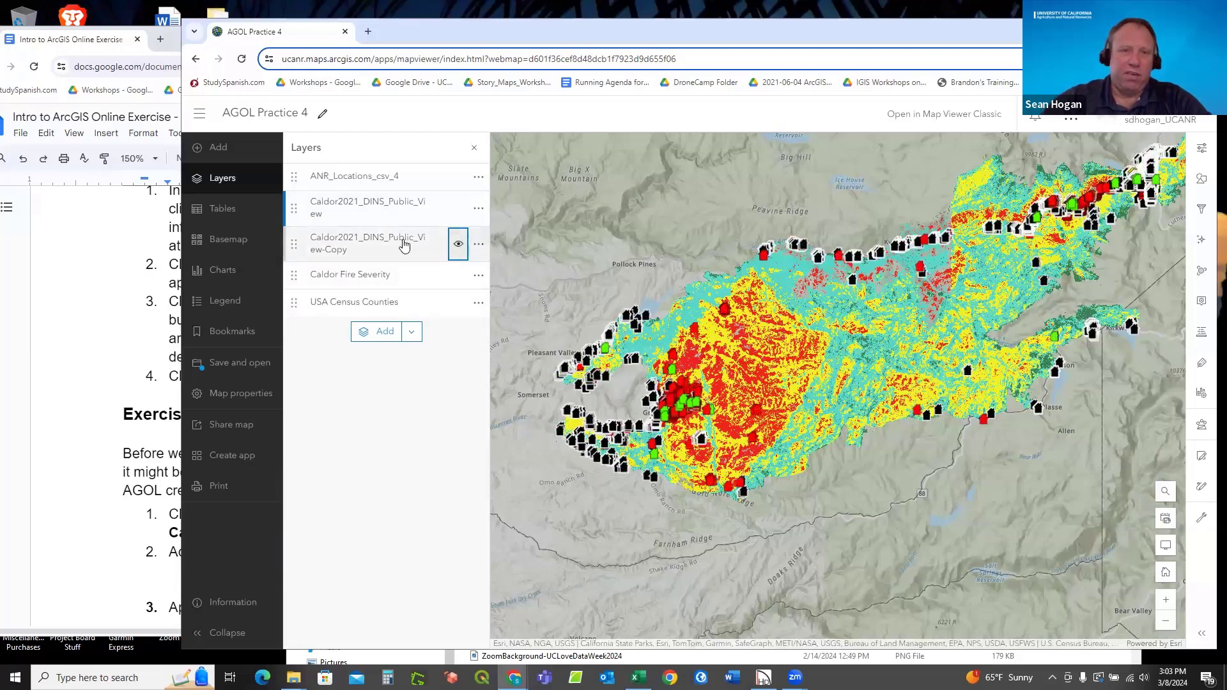
Show the attribute table of the Caldor2021_DINS_Public_View-Copy layer and select its first three records.
left_click(479, 245)
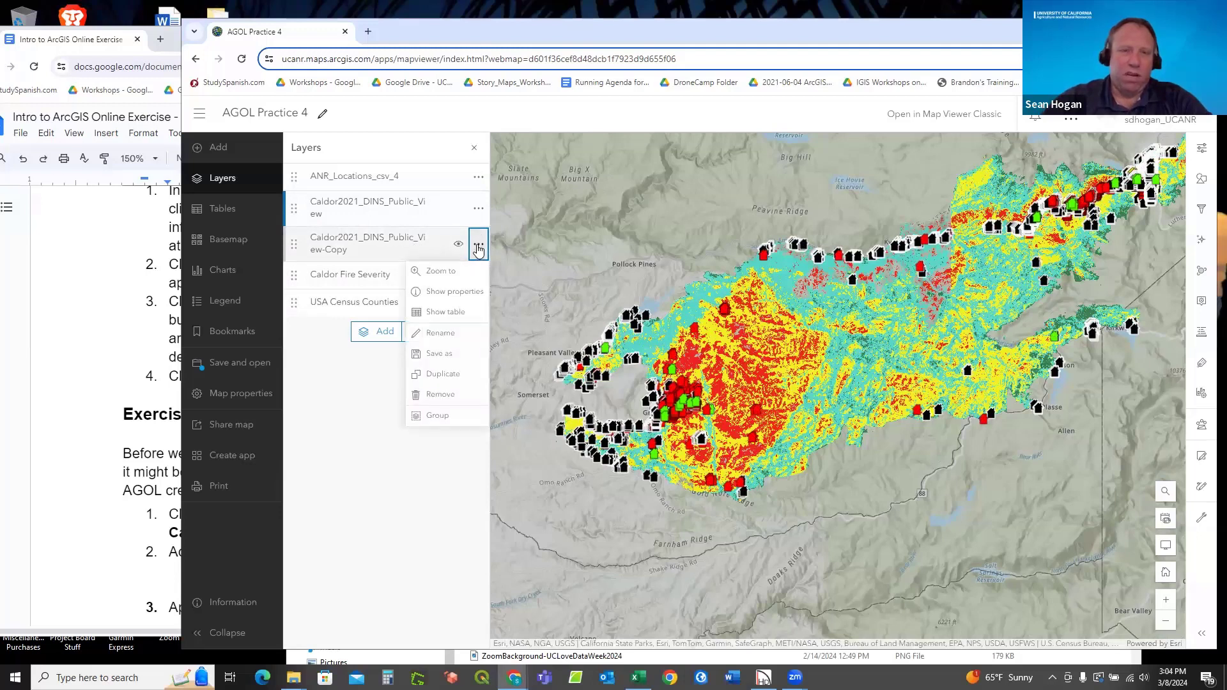
left_click(446, 312)
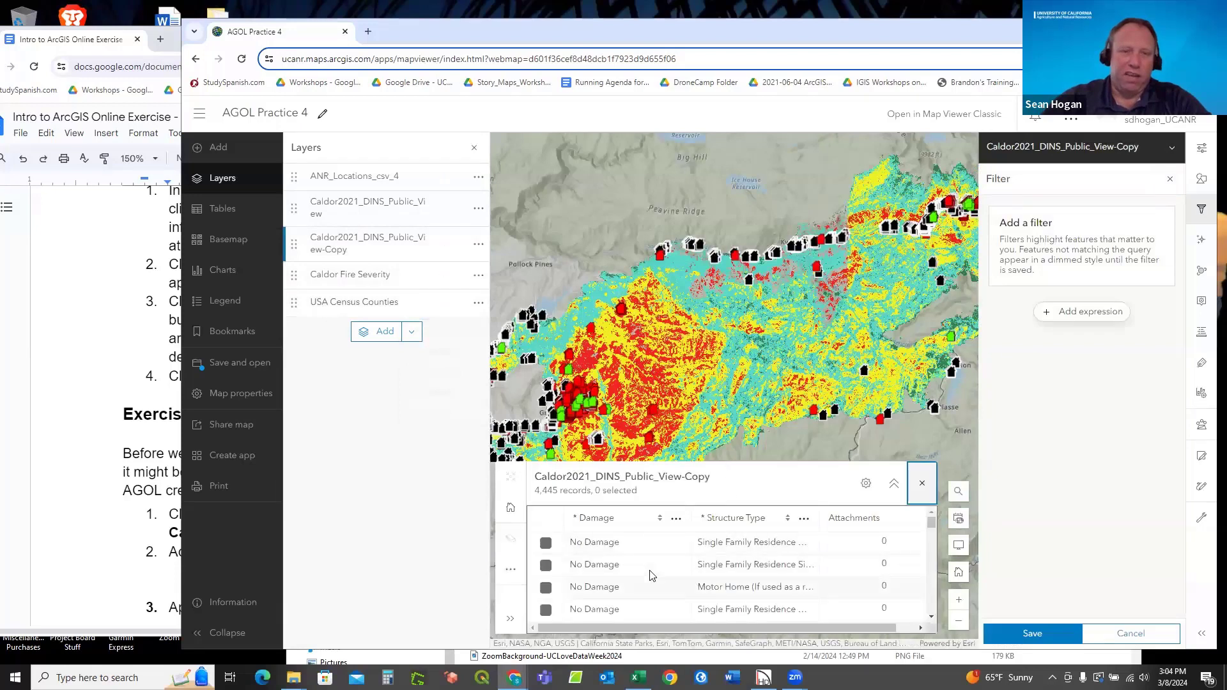
left_click(545, 544)
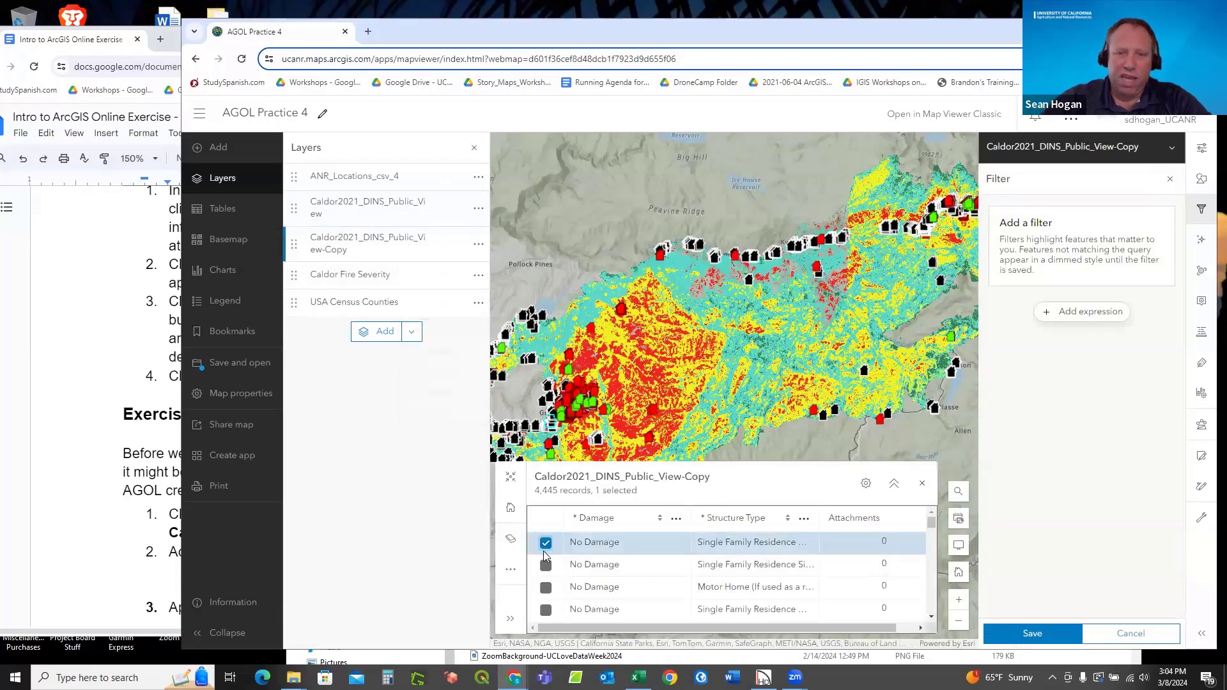
left_click(545, 566)
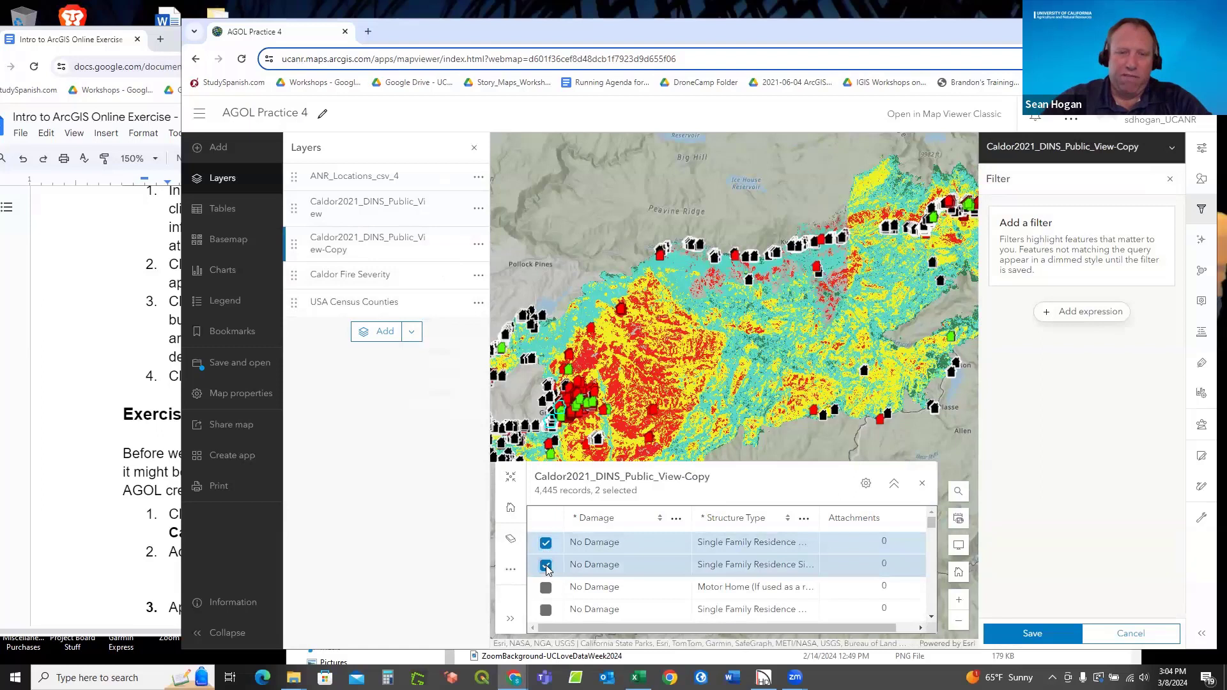
left_click(547, 587)
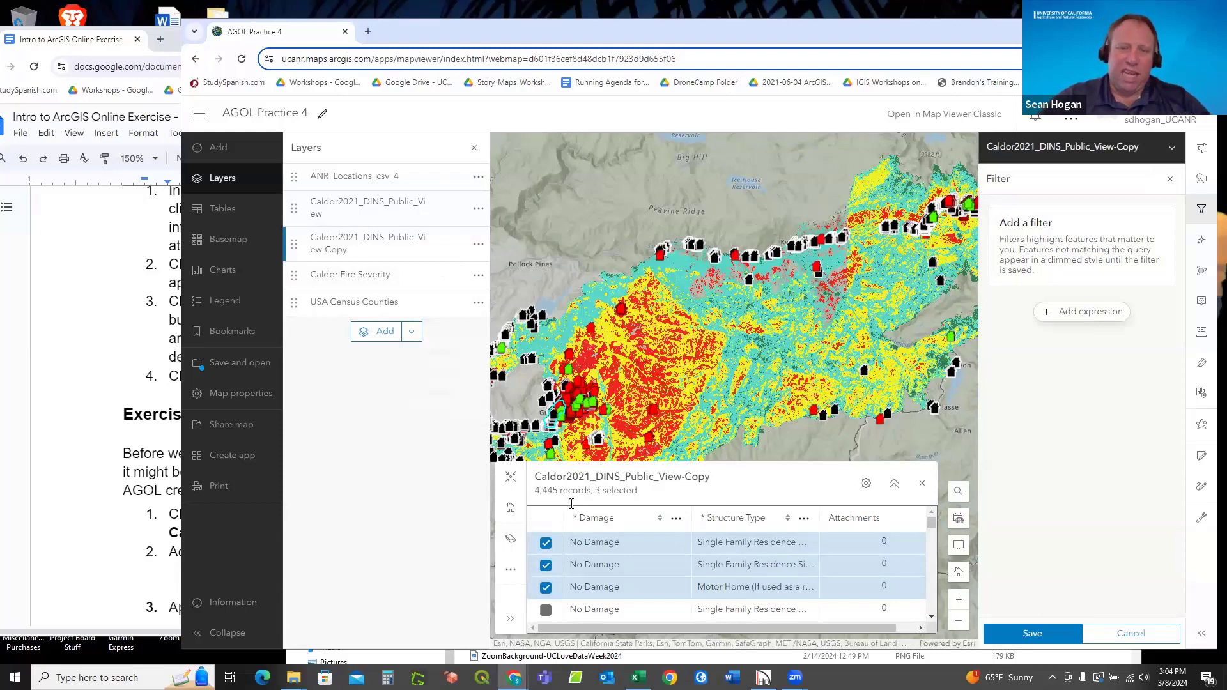
Hide the Caldor Fire Severity layer and select ten more records further down the copy layer's attribute table.
mouse_move(441, 280)
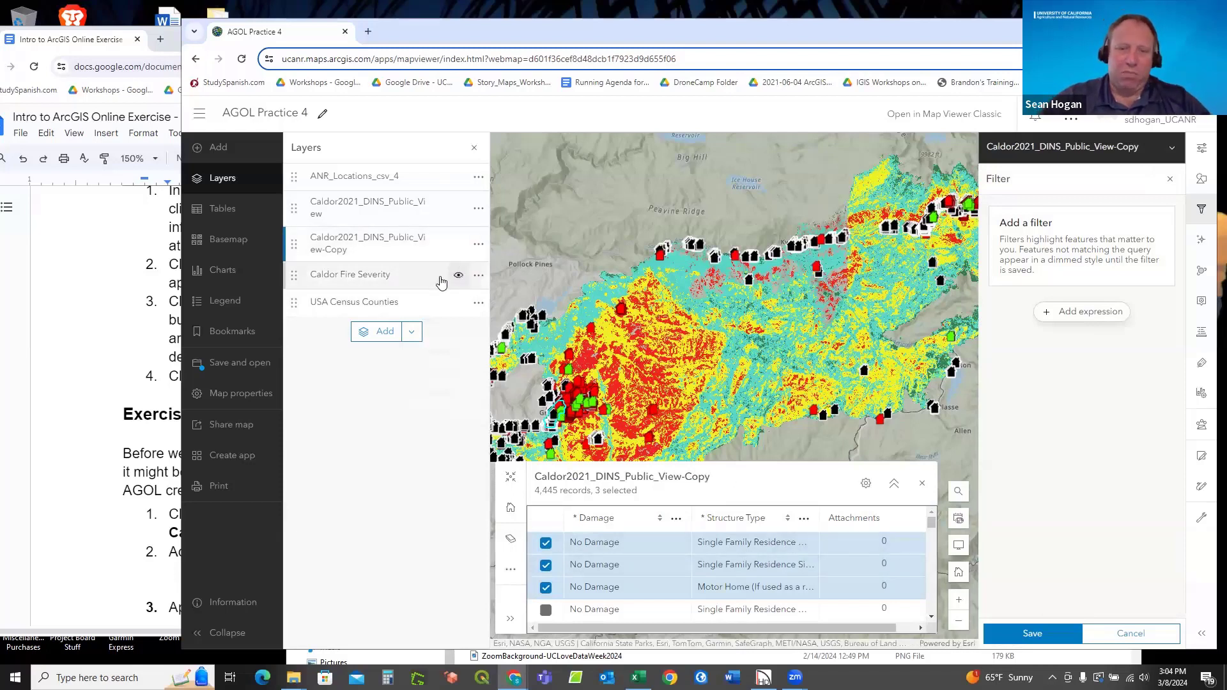
left_click(457, 277)
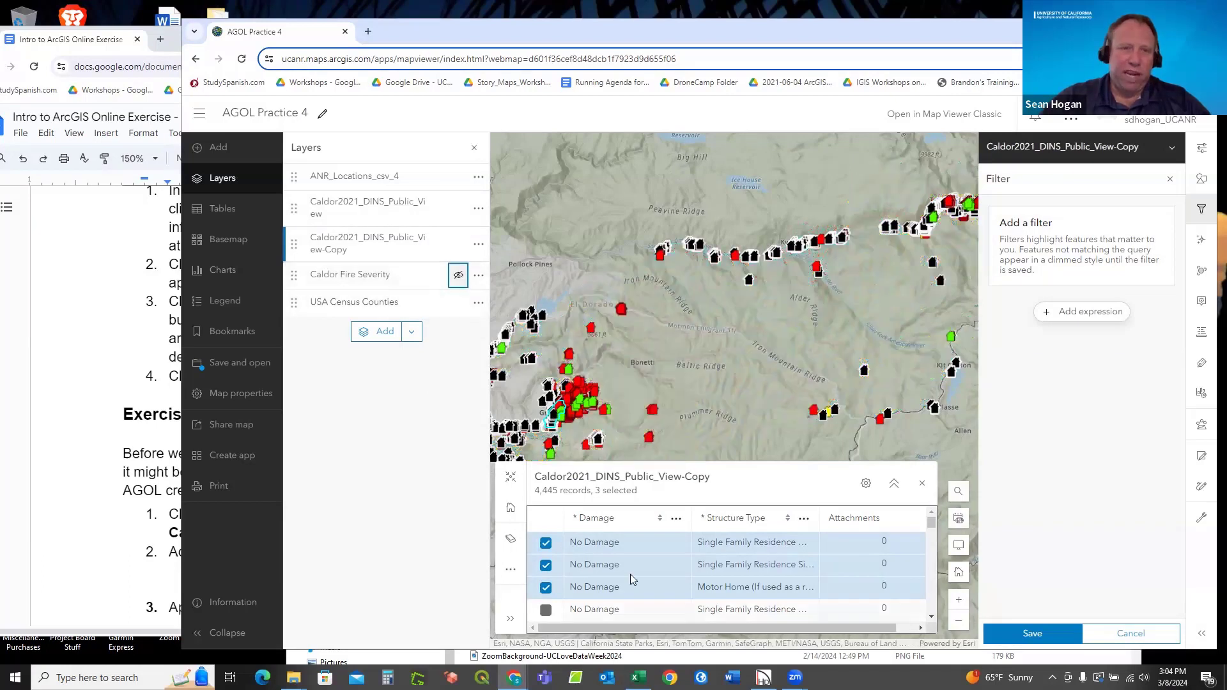
scroll(626, 566, "down", 5)
left_click_drag(546, 565, 546, 648)
scroll(697, 320, "down", 2)
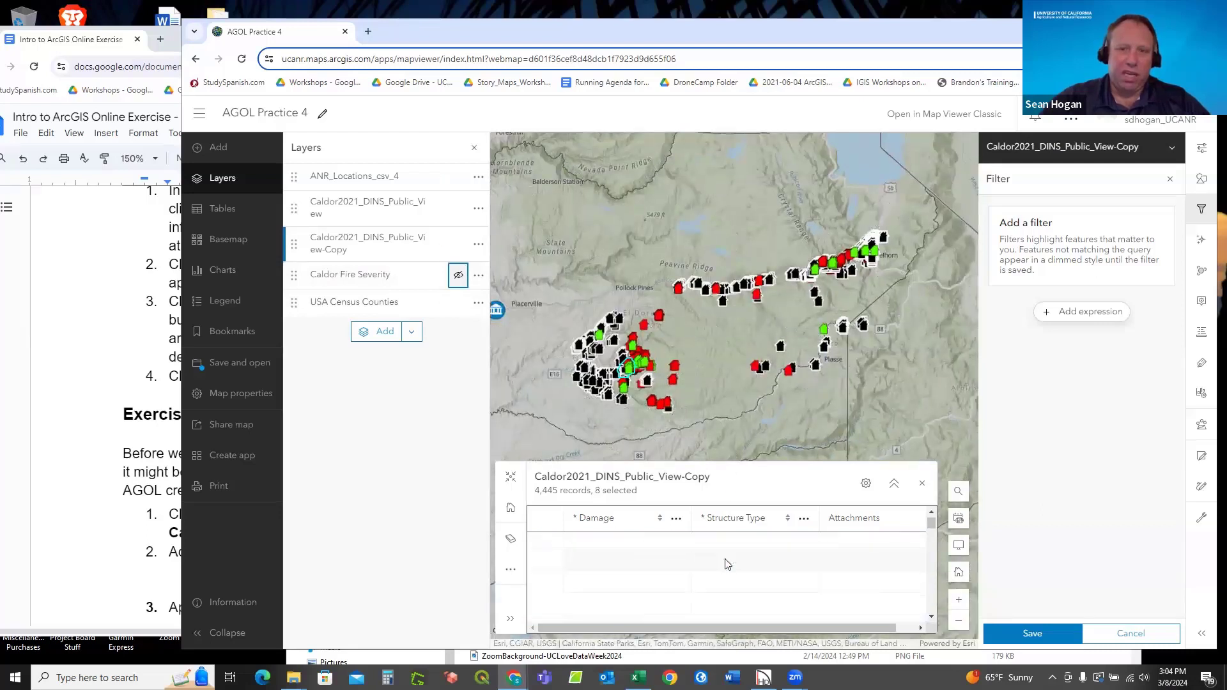
left_click(545, 561)
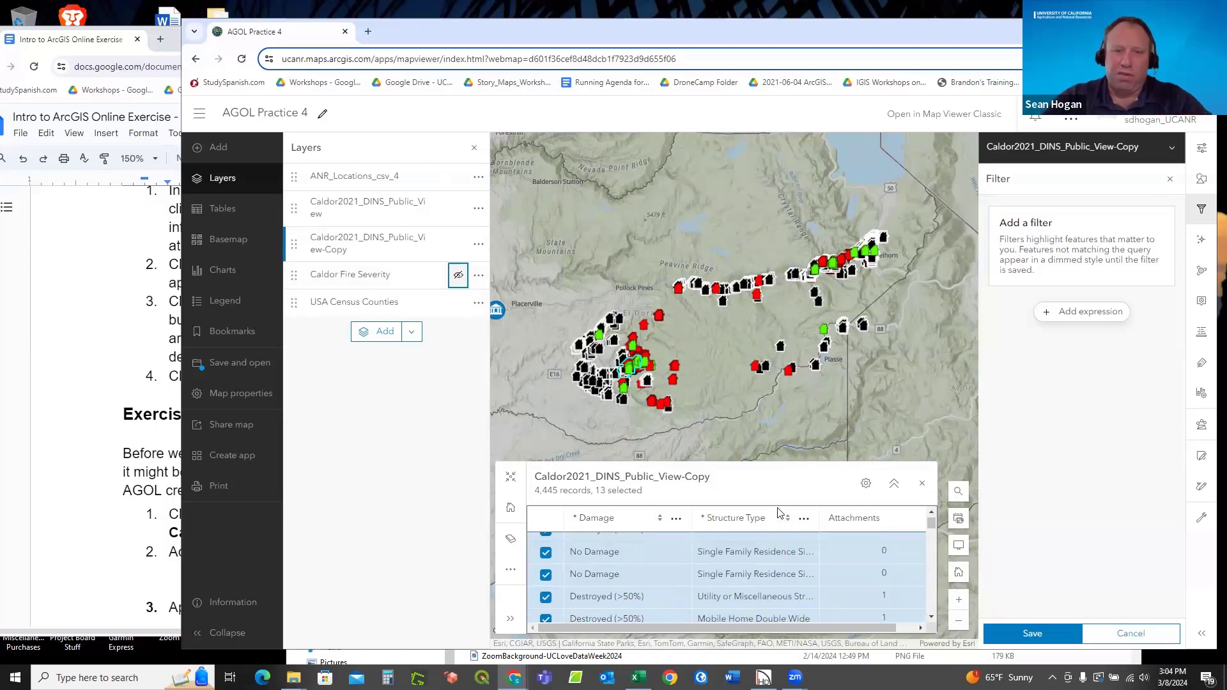
Clear the record selection and close the attribute table, turning the Caldor Fire Severity layer back on.
left_click(512, 541)
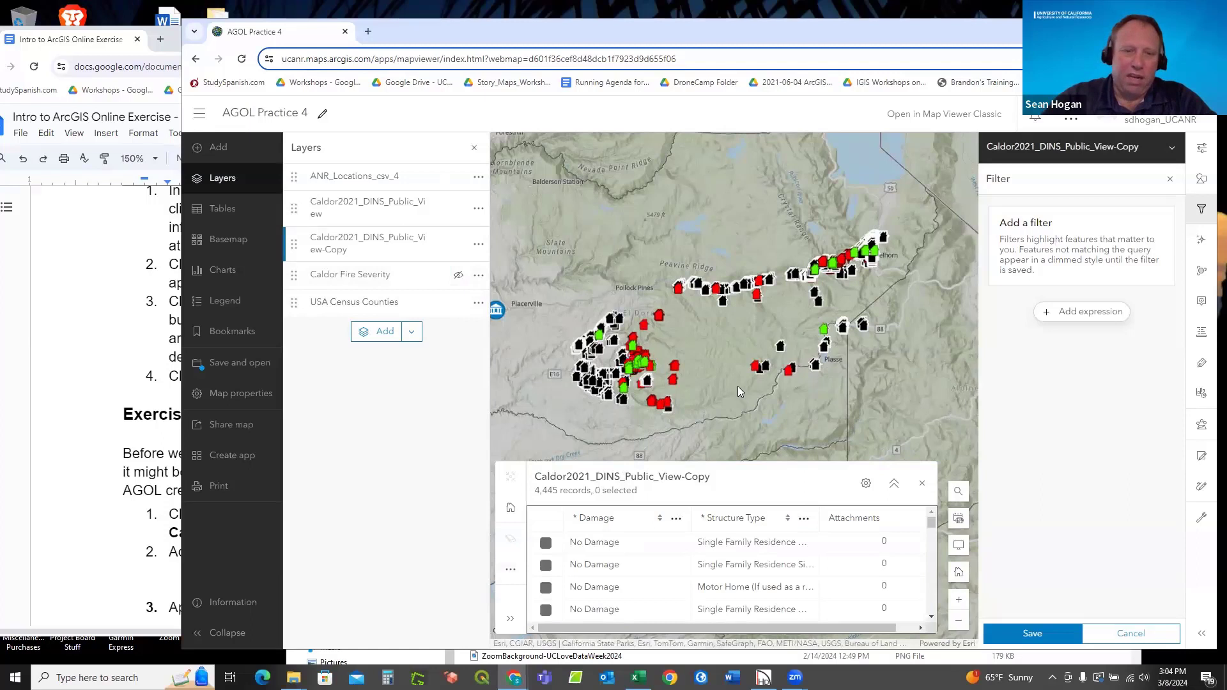
left_click(923, 485)
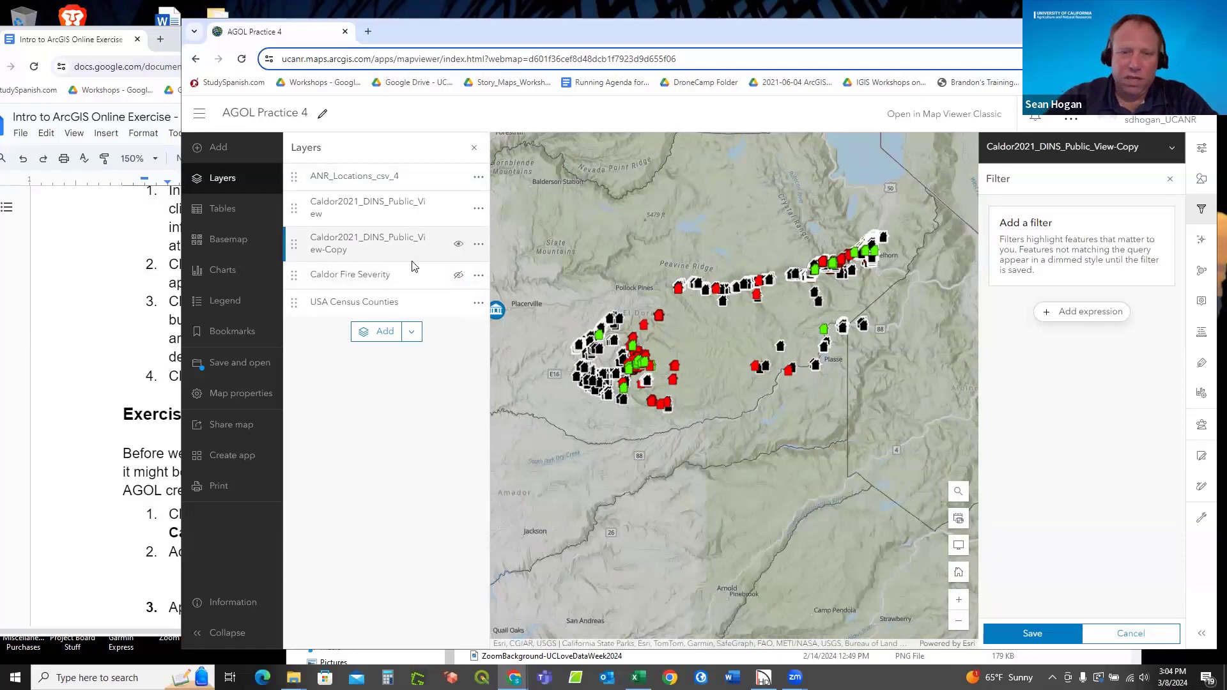
left_click(458, 278)
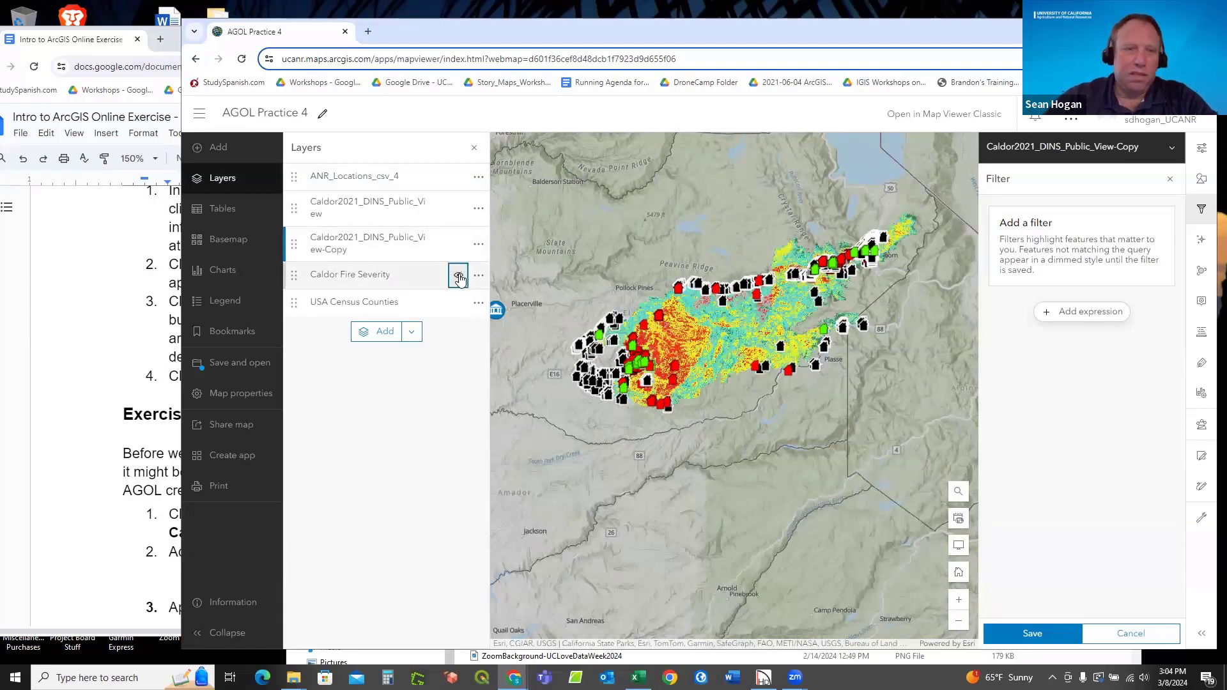
Switch to the exercise document in Google Docs and read the optional Data Enrichment exercise instructions.
left_click(90, 297)
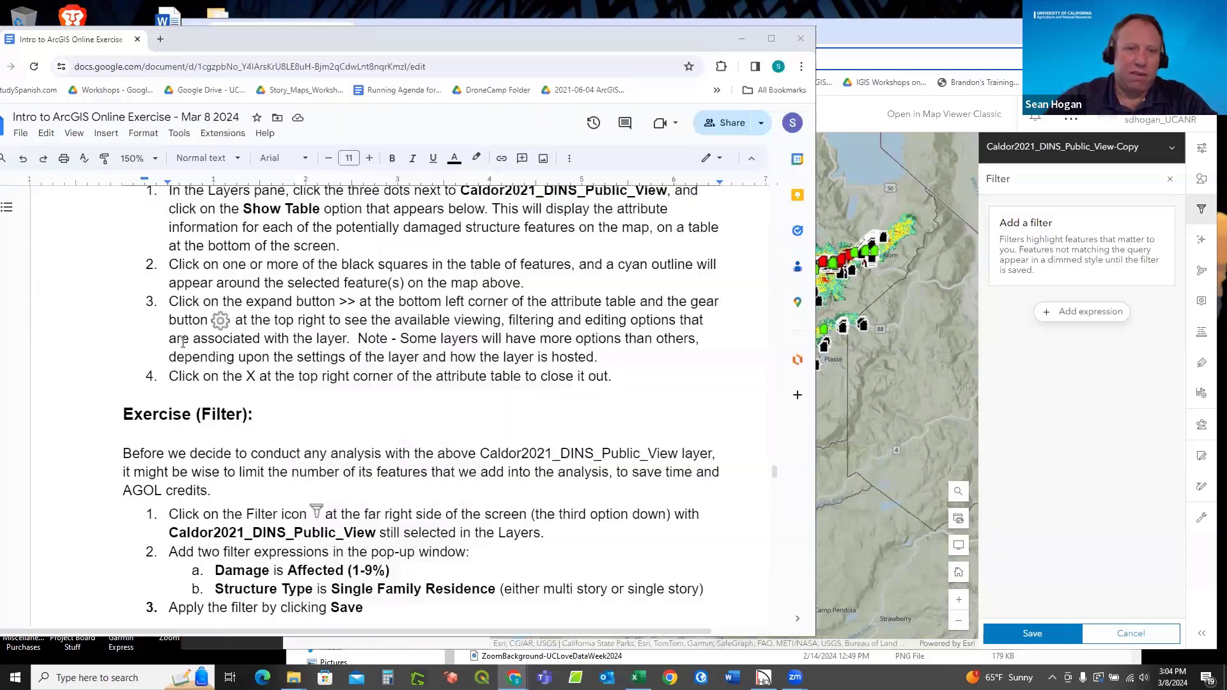
scroll(337, 384, "up", 5)
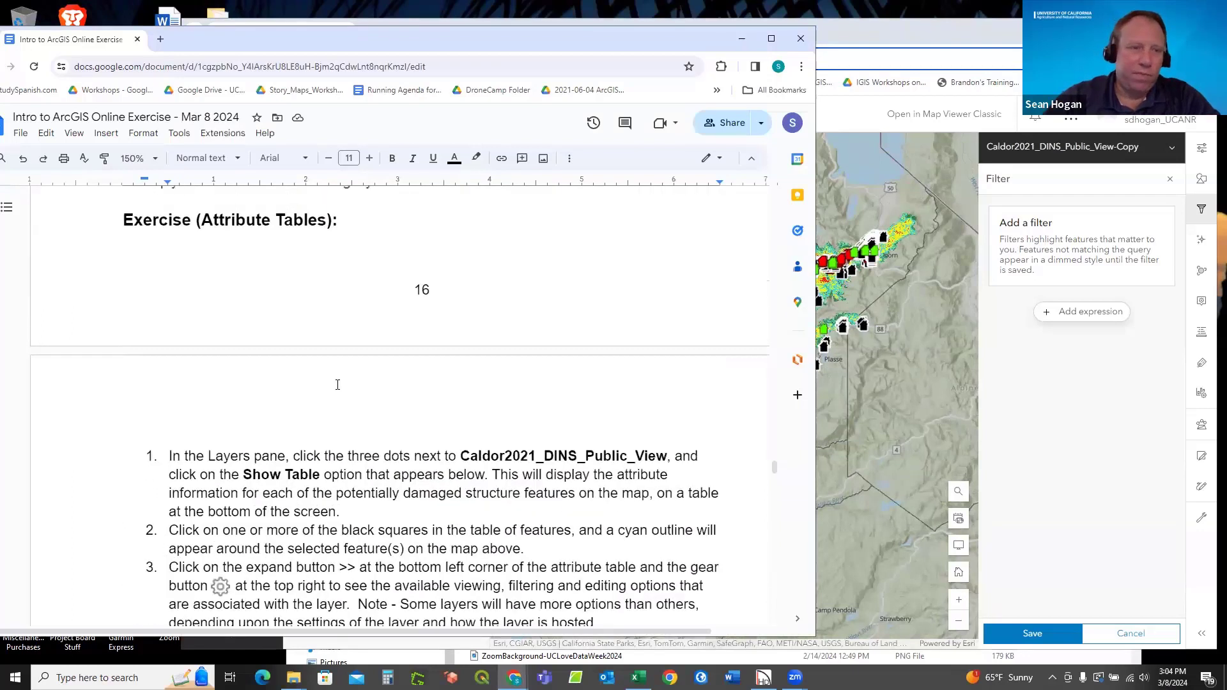
scroll(337, 384, "down", 10)
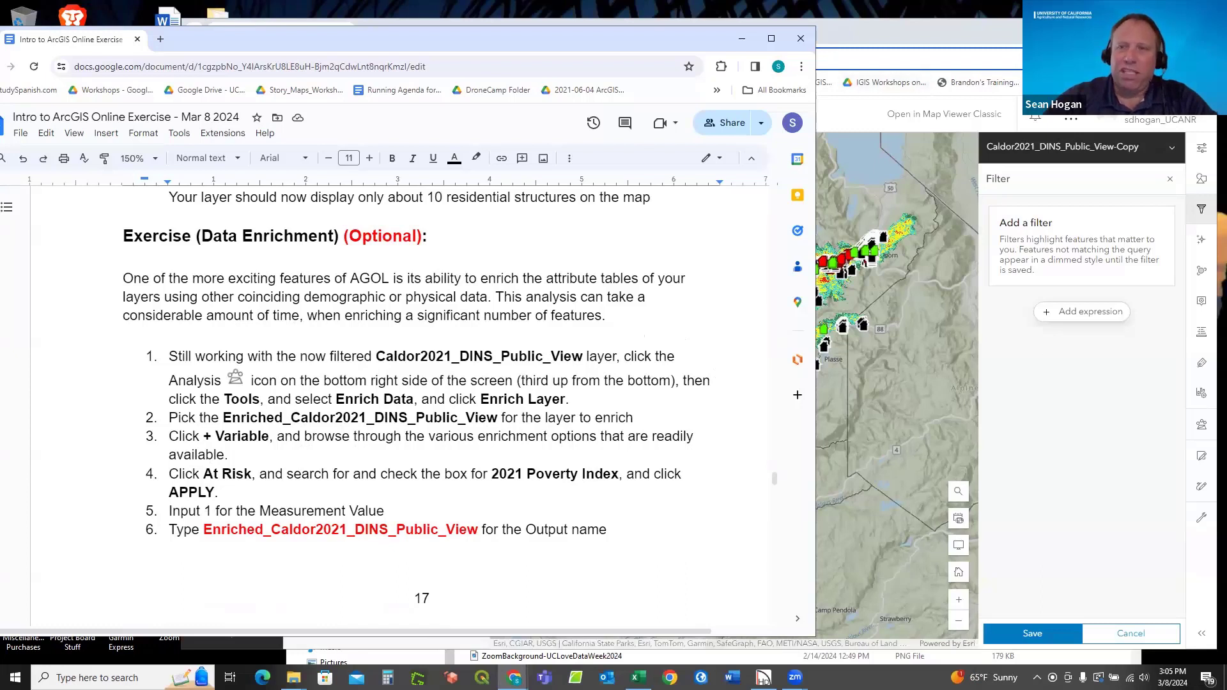
Switch back to Map Viewer, hide the Caldor2021_DINS_Public_View-Copy layer and select the filtered Caldor2021_DINS_Public_View layer.
left_click(926, 32)
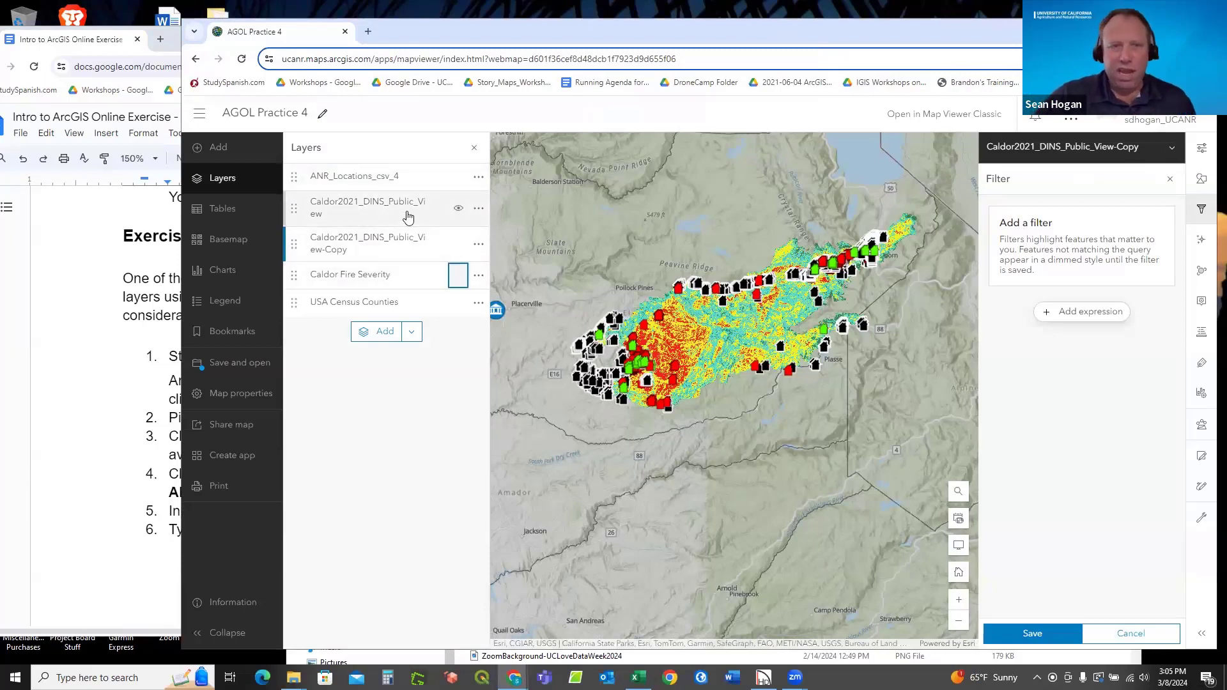
left_click(388, 213)
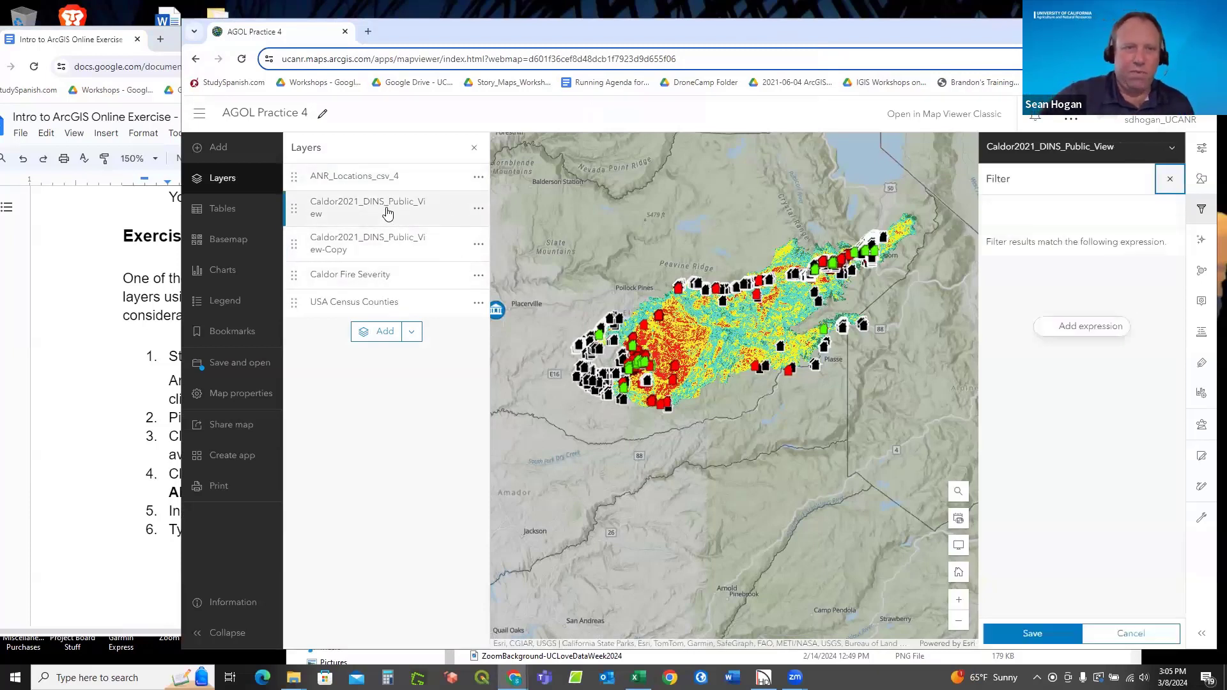
left_click(458, 247)
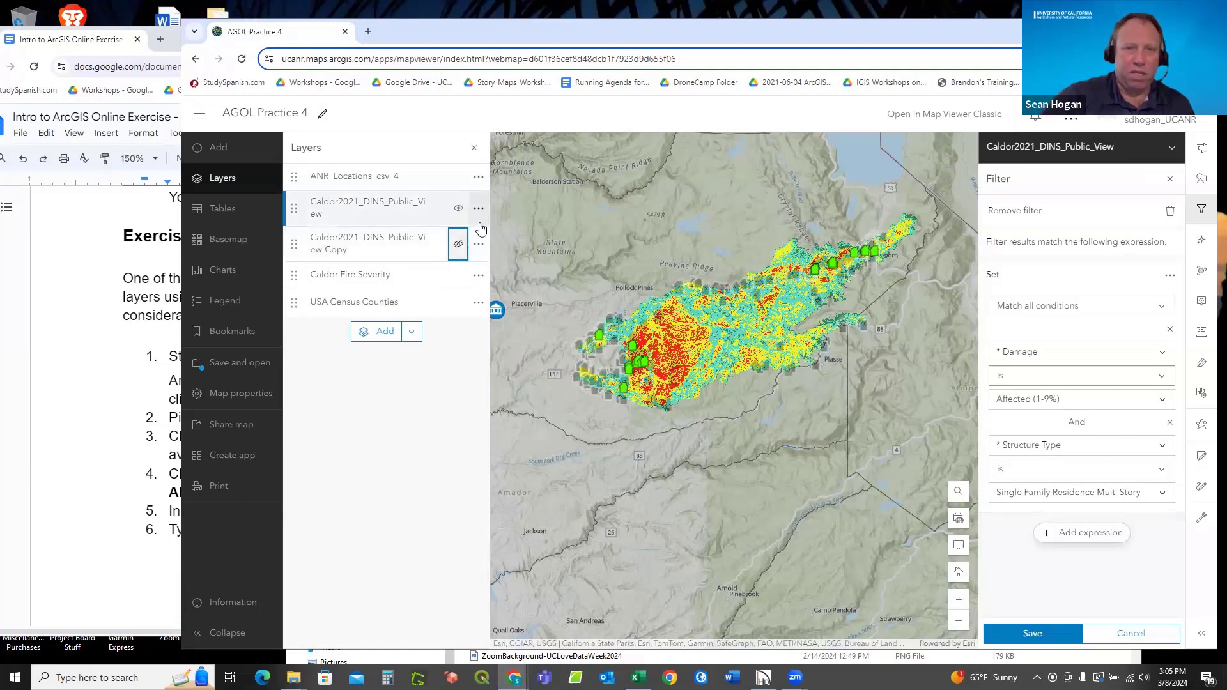
left_click(424, 206)
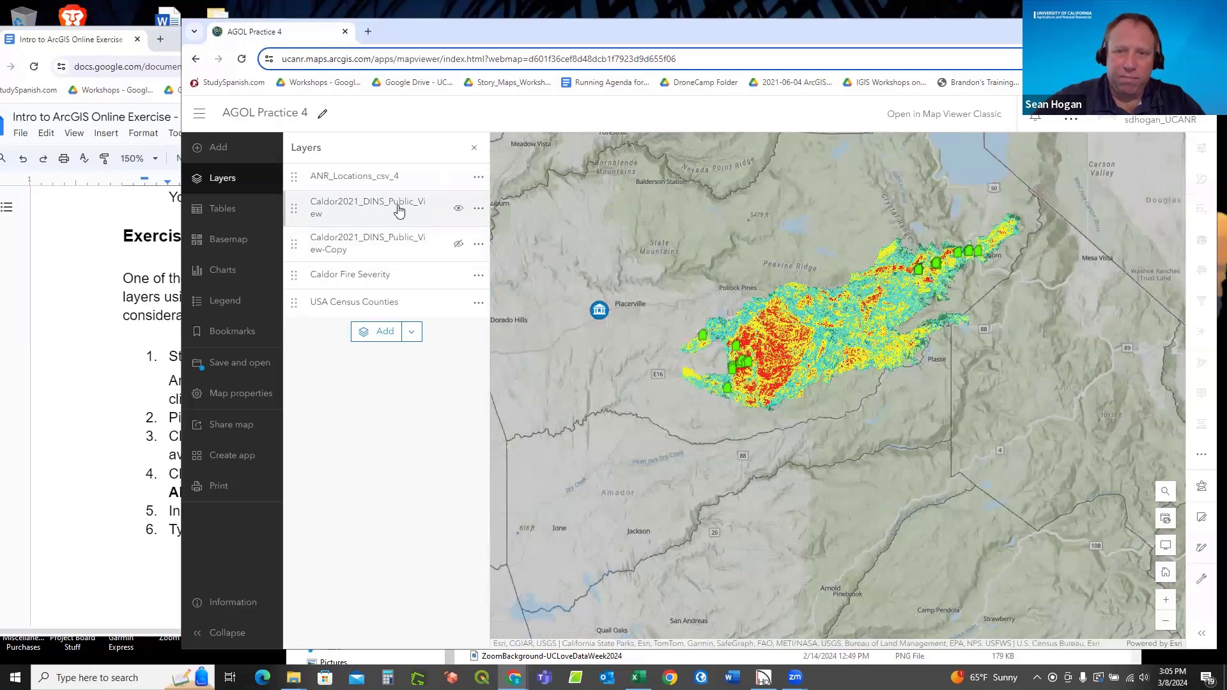
left_click(367, 209)
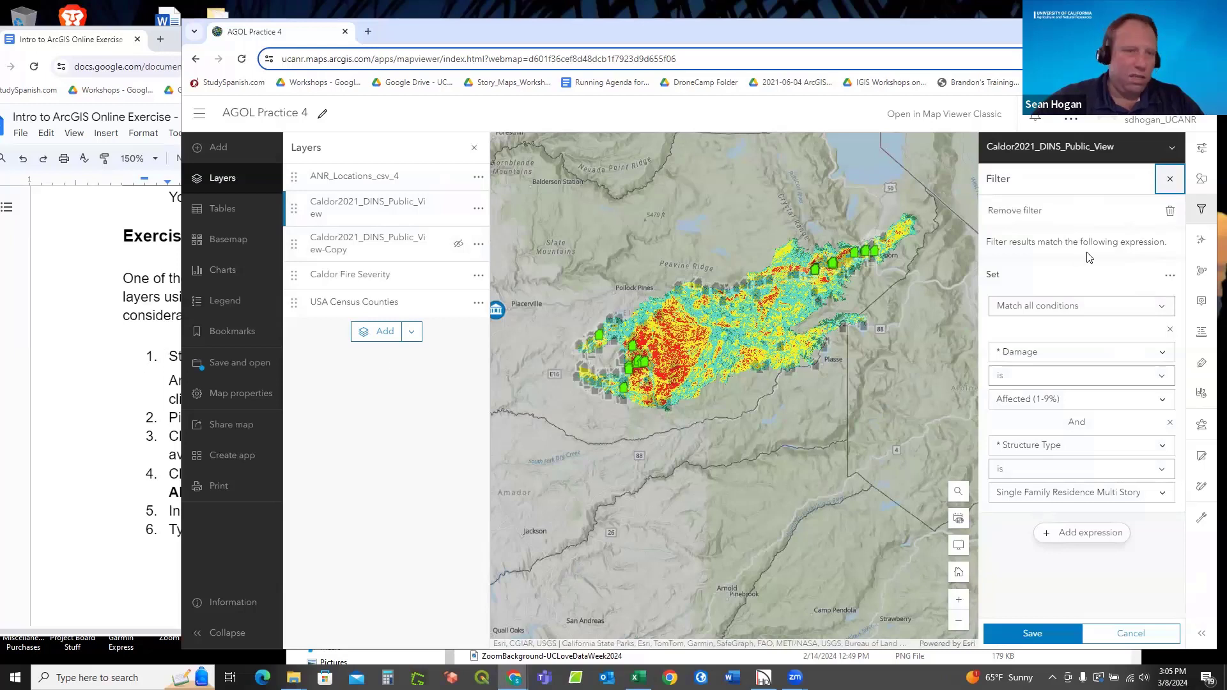
Open the Enrich Layer analysis tool and set its input features to the Caldor2021_DINS_Public_View layer.
left_click(1201, 426)
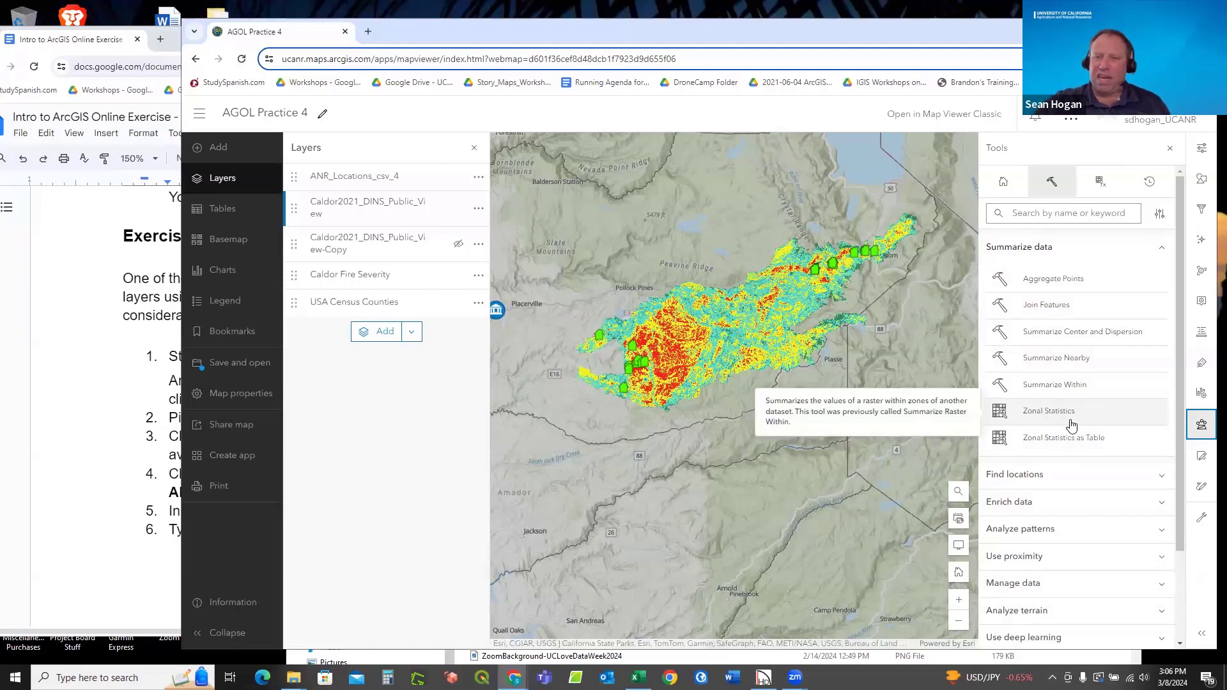
left_click(1017, 503)
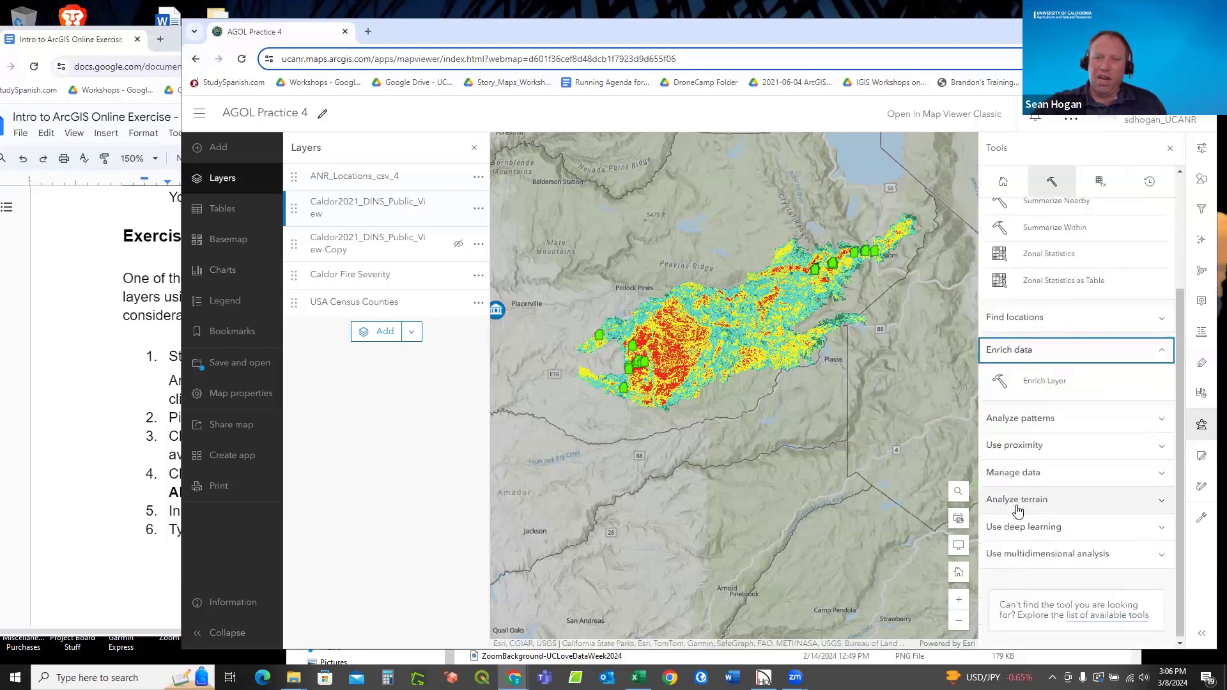
left_click(1045, 385)
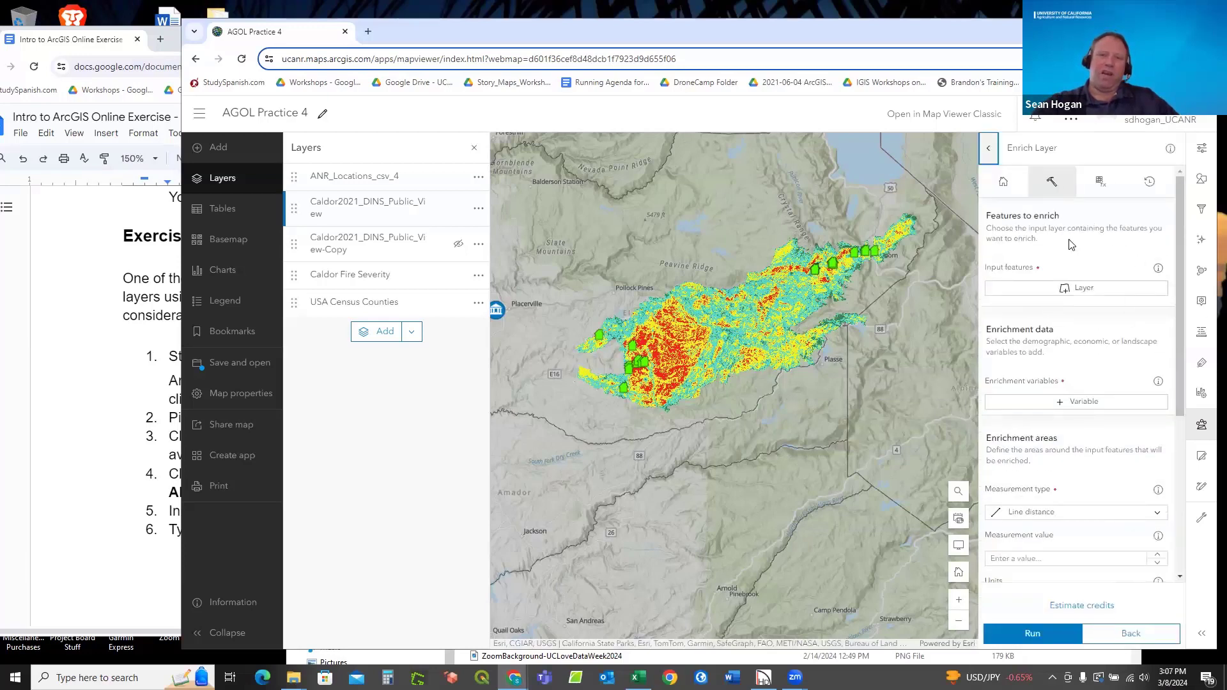
left_click(1078, 291)
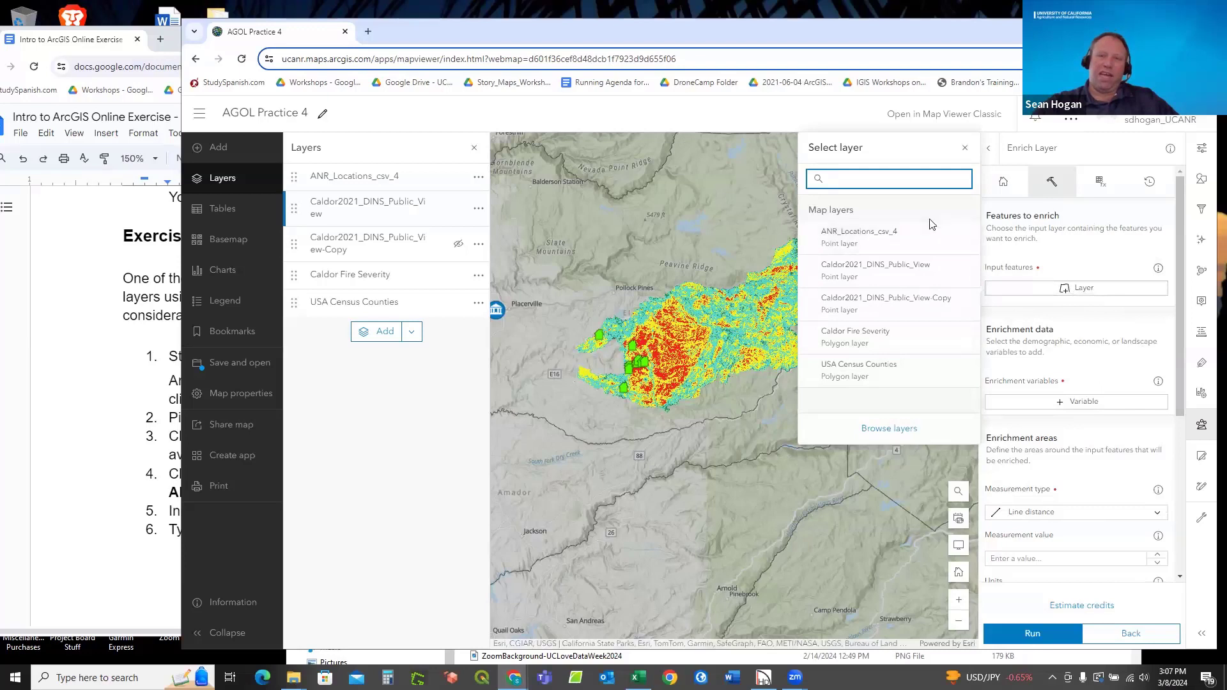
left_click(885, 272)
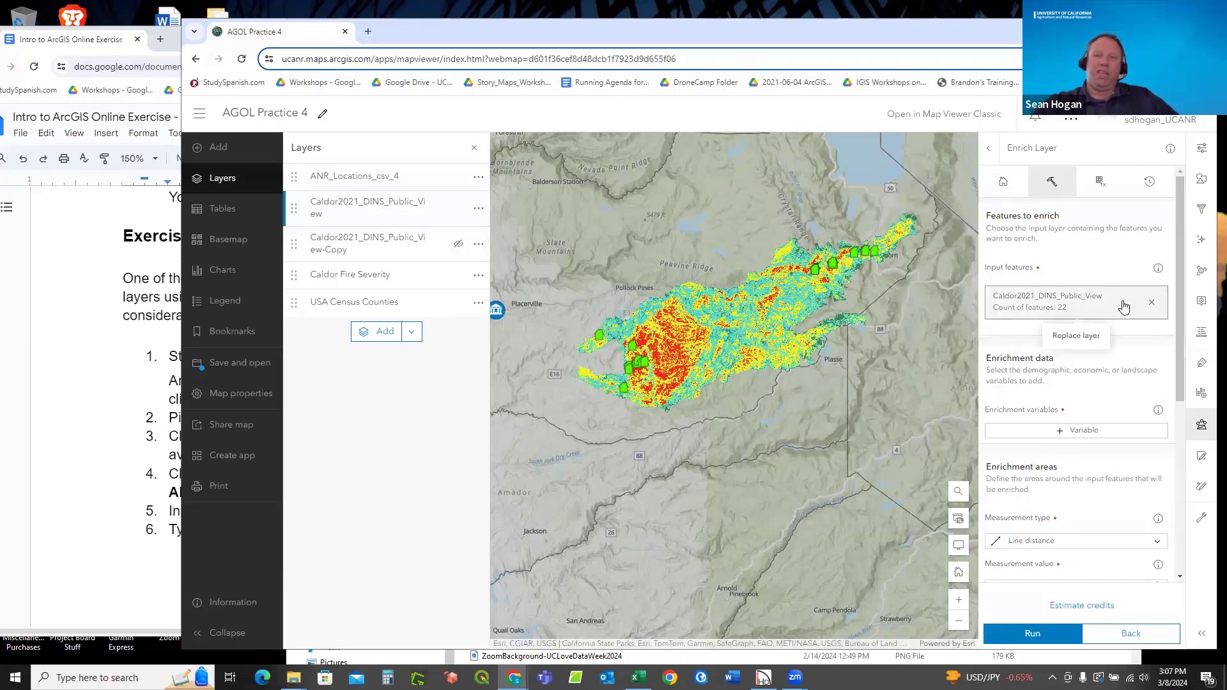
Compare feature counts by switching the Enrich Layer input to Caldor2021_DINS_Public_View-Copy and back to Caldor2021_DINS_Public_View.
left_click(1149, 306)
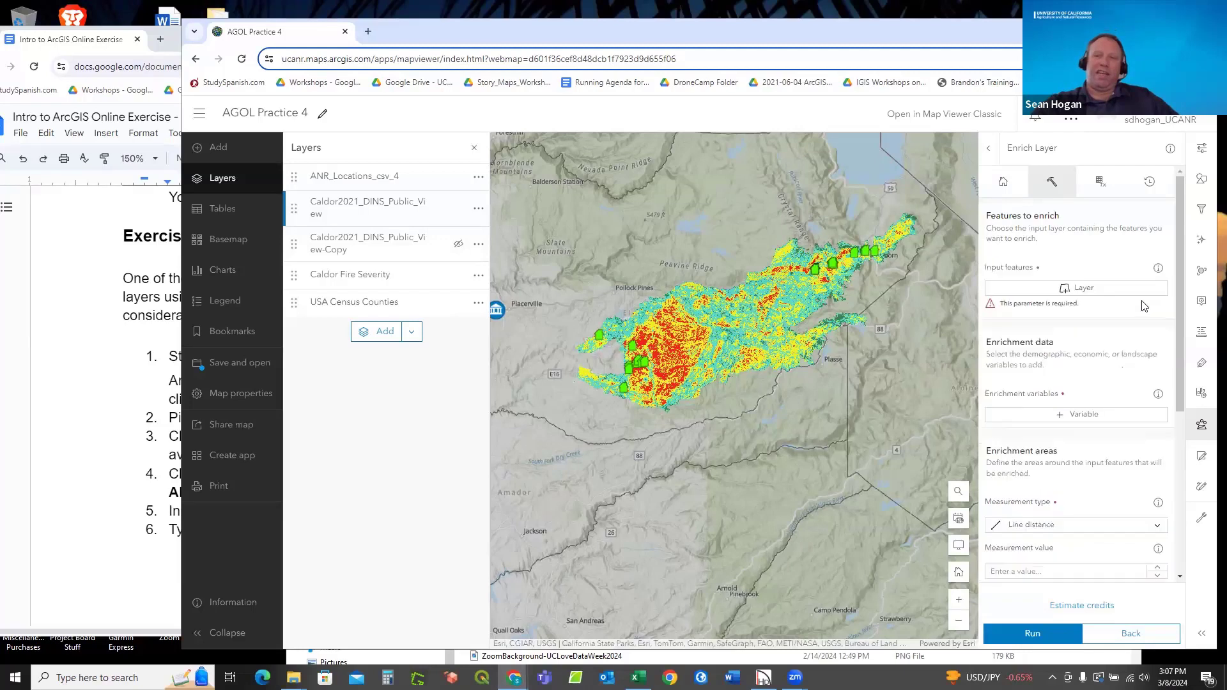
left_click(1073, 289)
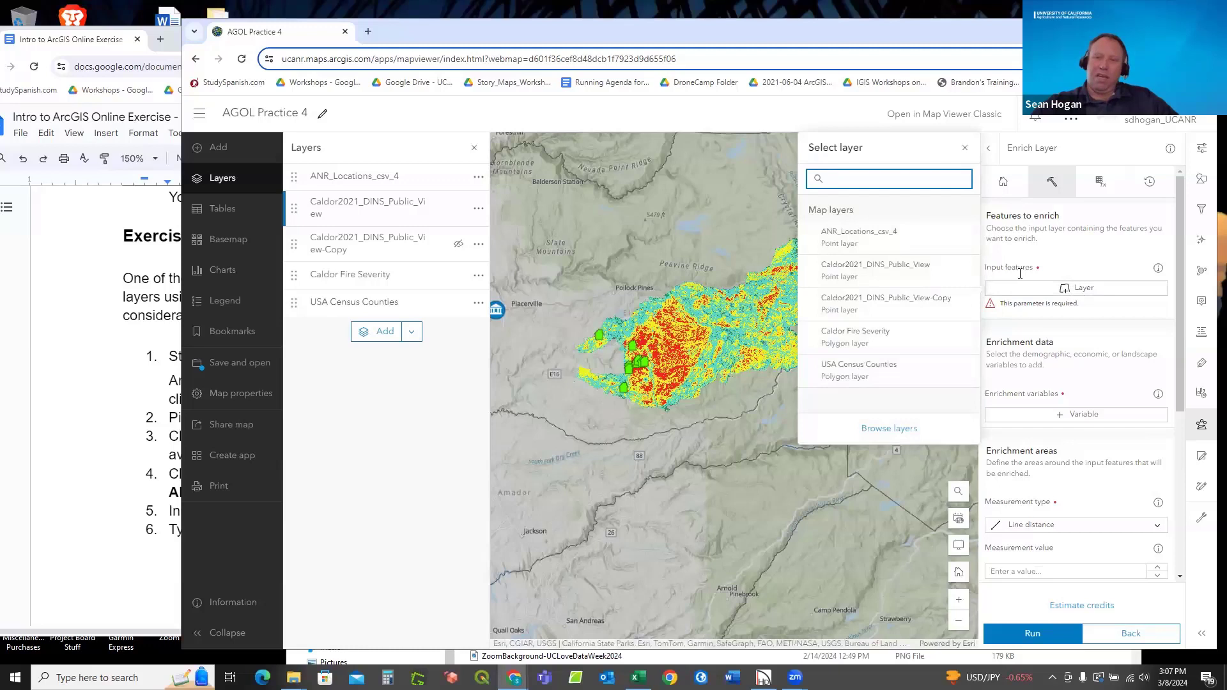
left_click(944, 296)
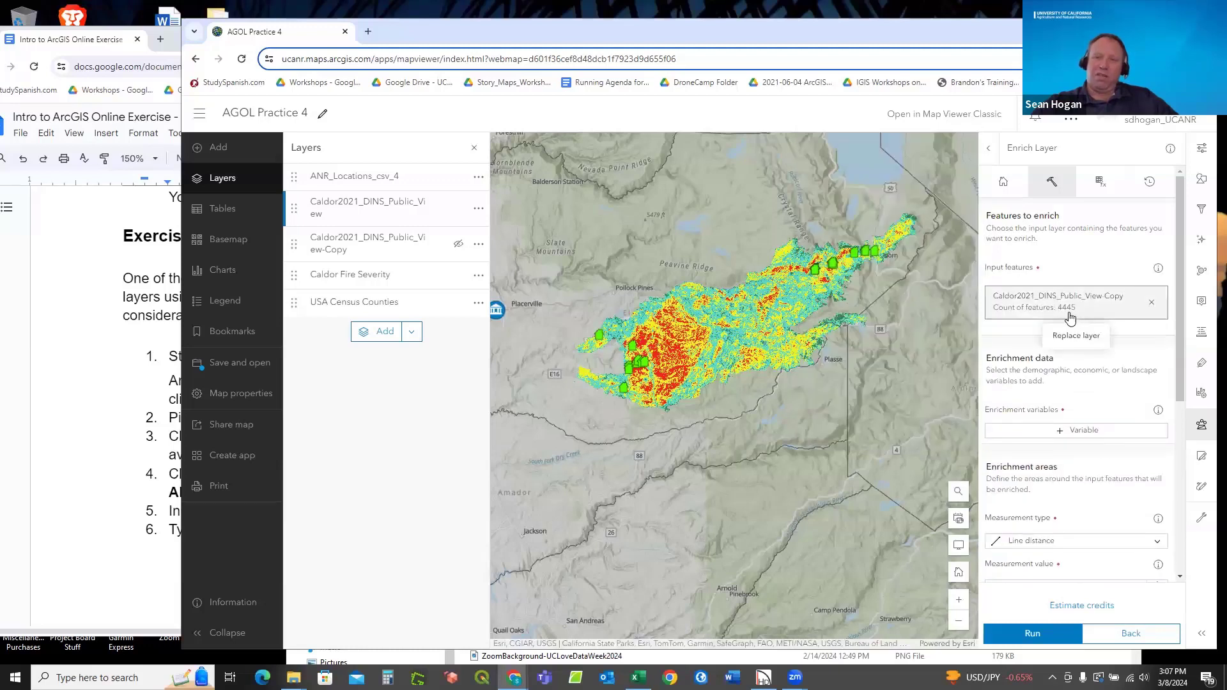
left_click(1150, 307)
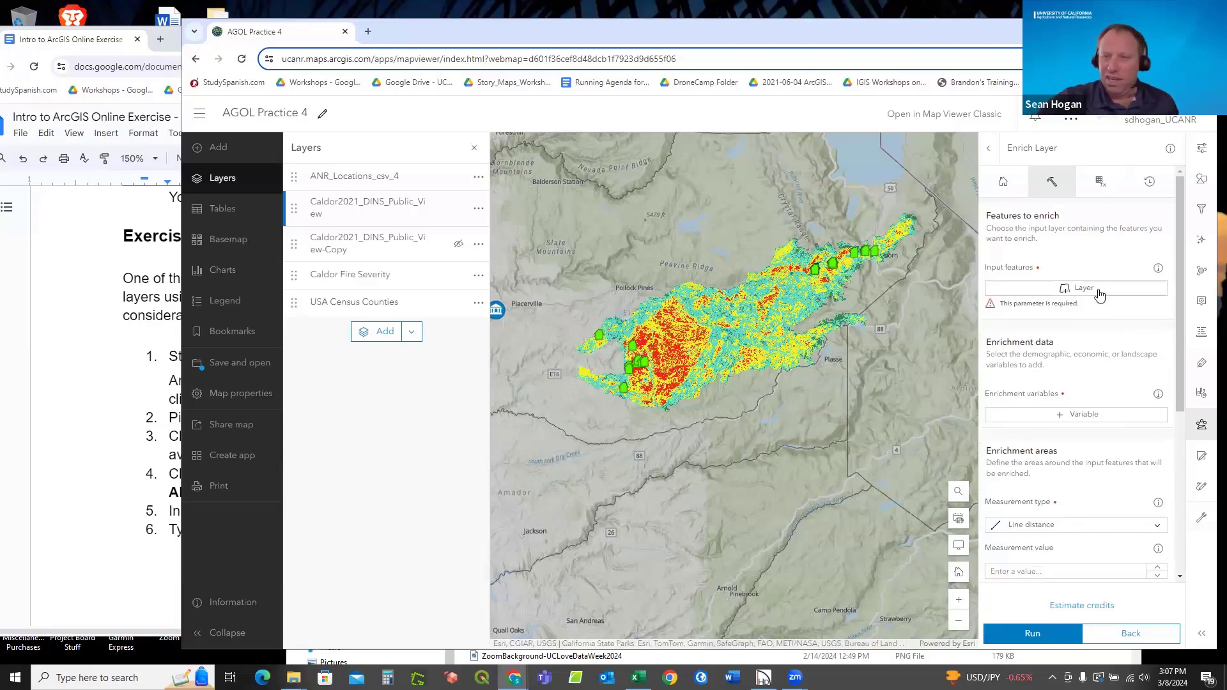
left_click(1070, 287)
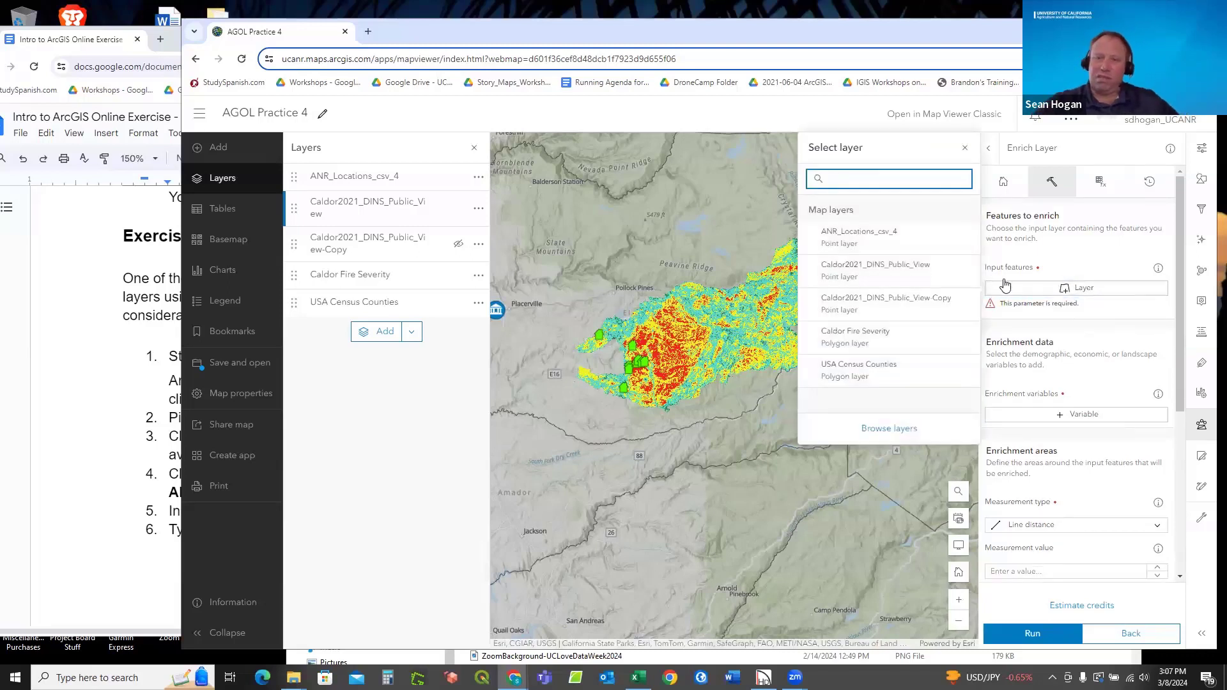
left_click(912, 275)
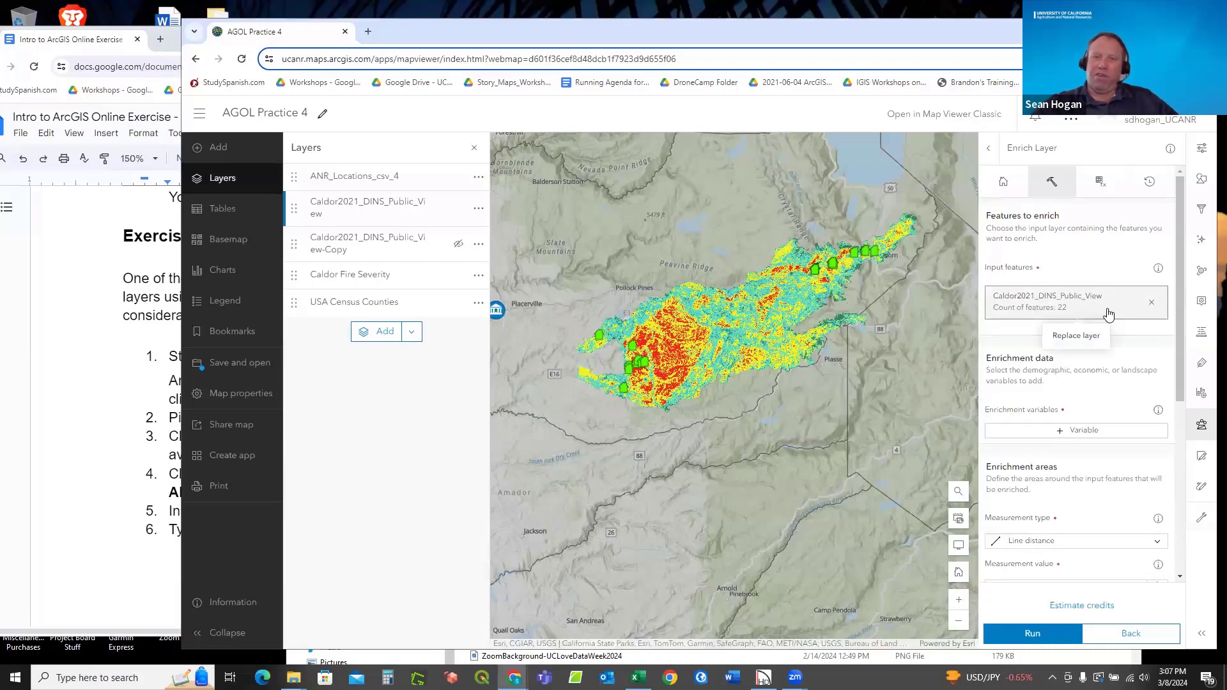
Open the Data Browser for the enrichment variables and list all variables in the At Risk category.
scroll(1086, 319, "down", 1)
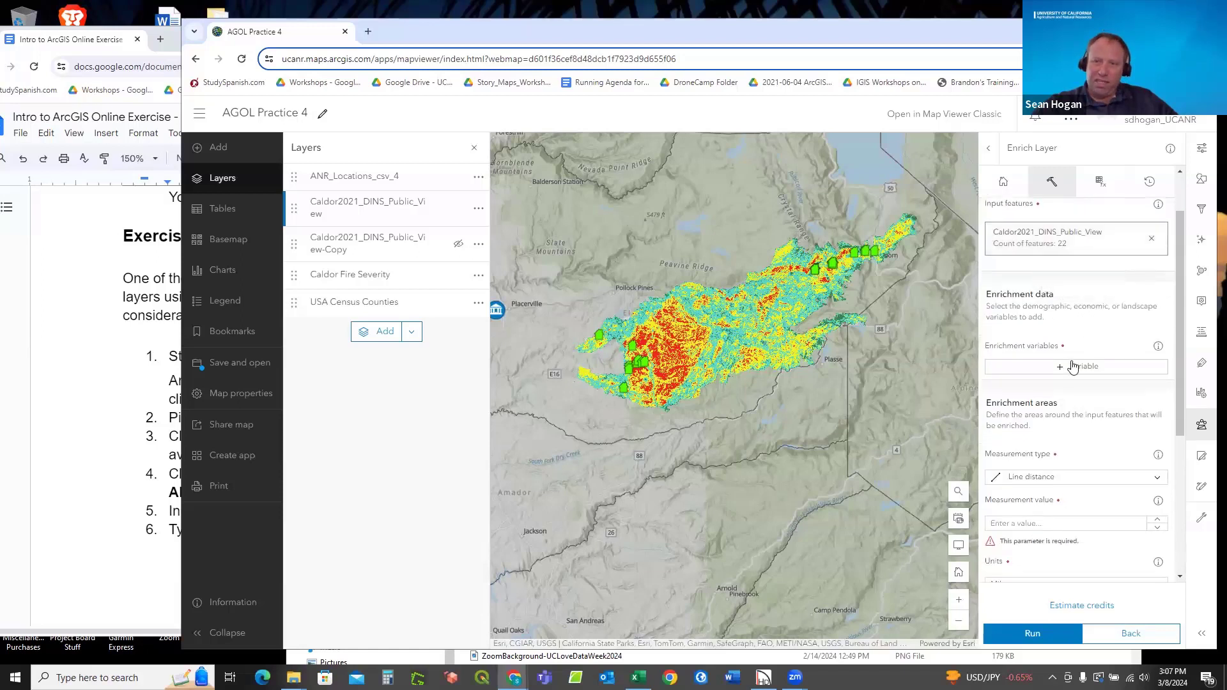
left_click(1068, 368)
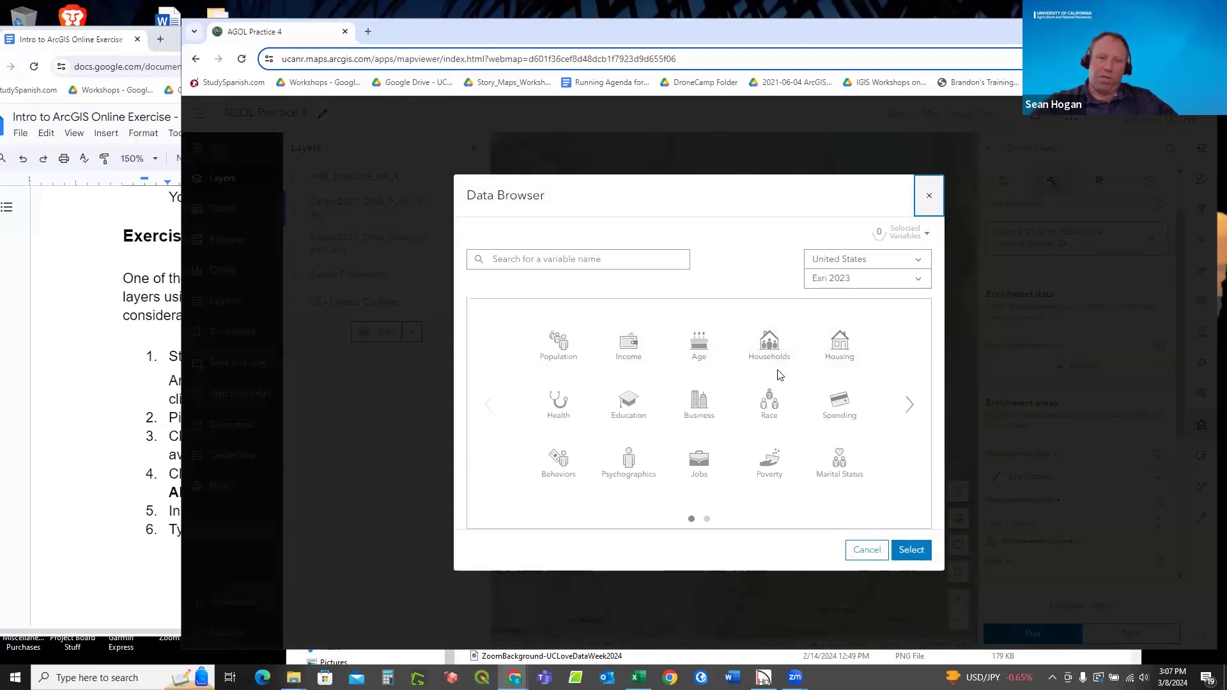
left_click(909, 406)
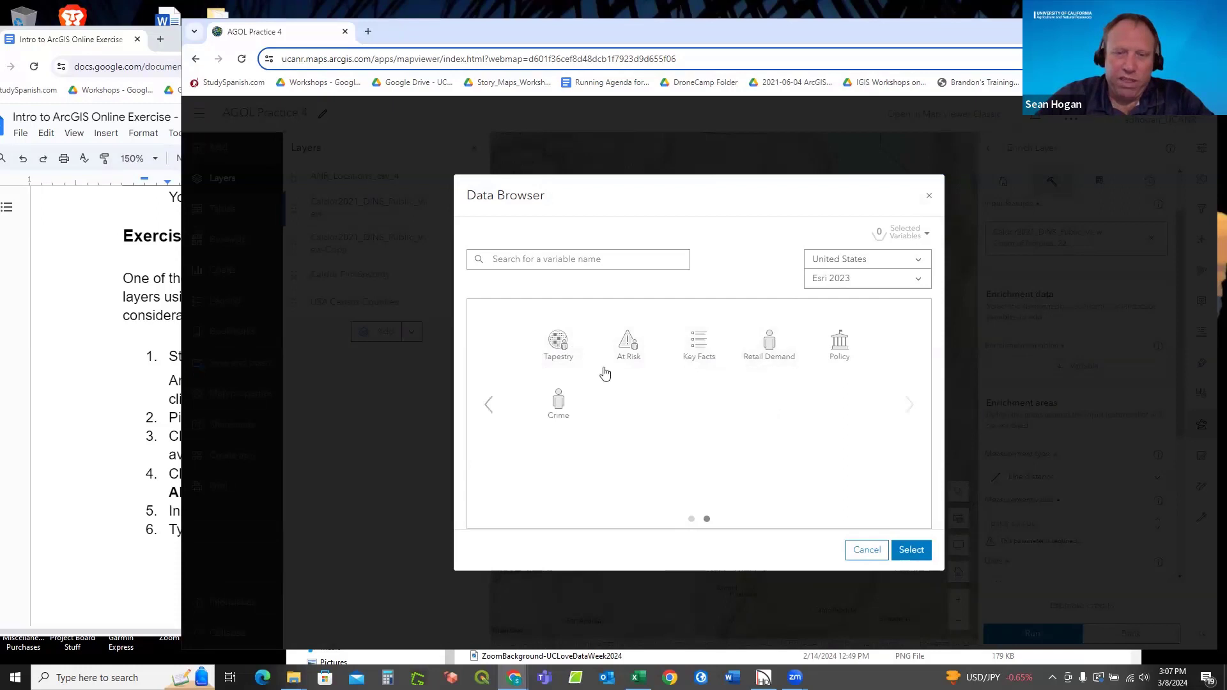
left_click(632, 348)
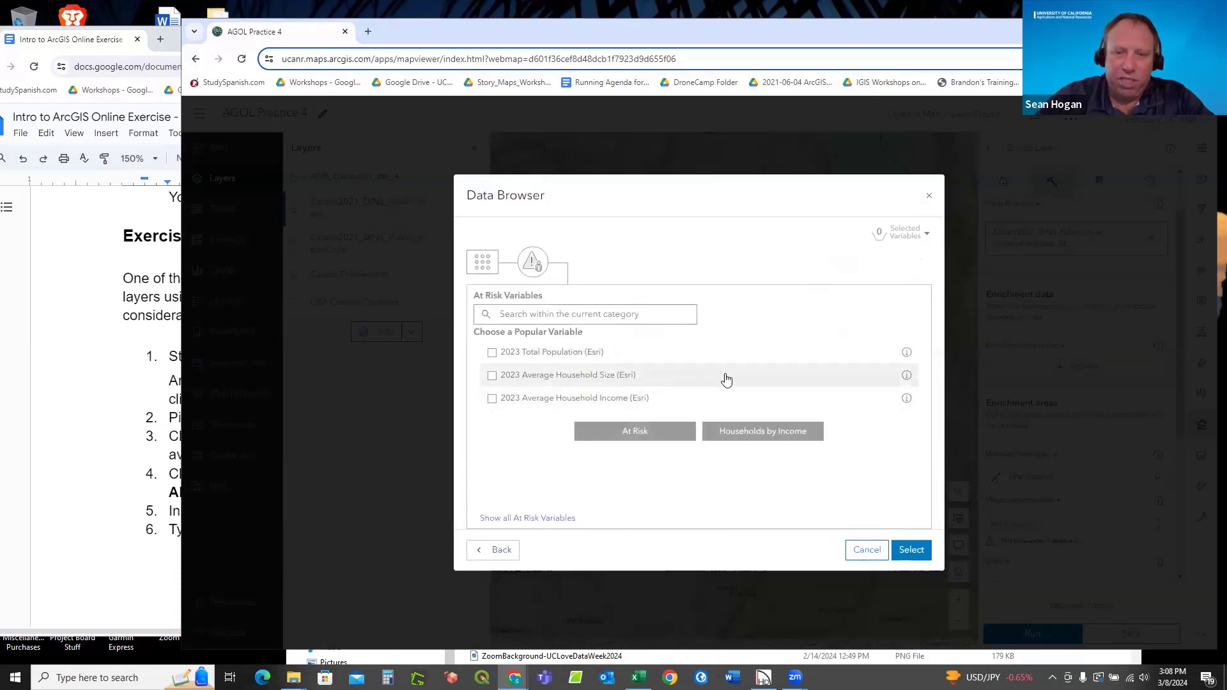
left_click(504, 521)
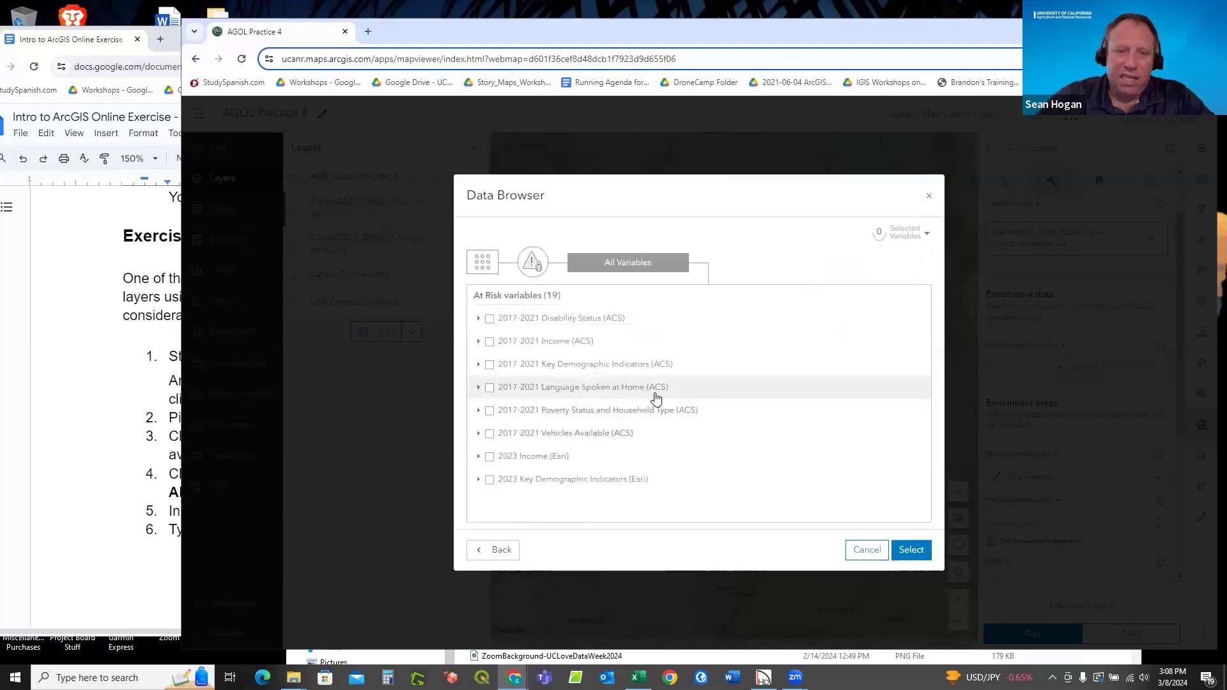
Examine the At Risk variable groups for income, disability, key demographics and poverty status, and close the Data Browser without selecting any.
left_click(479, 342)
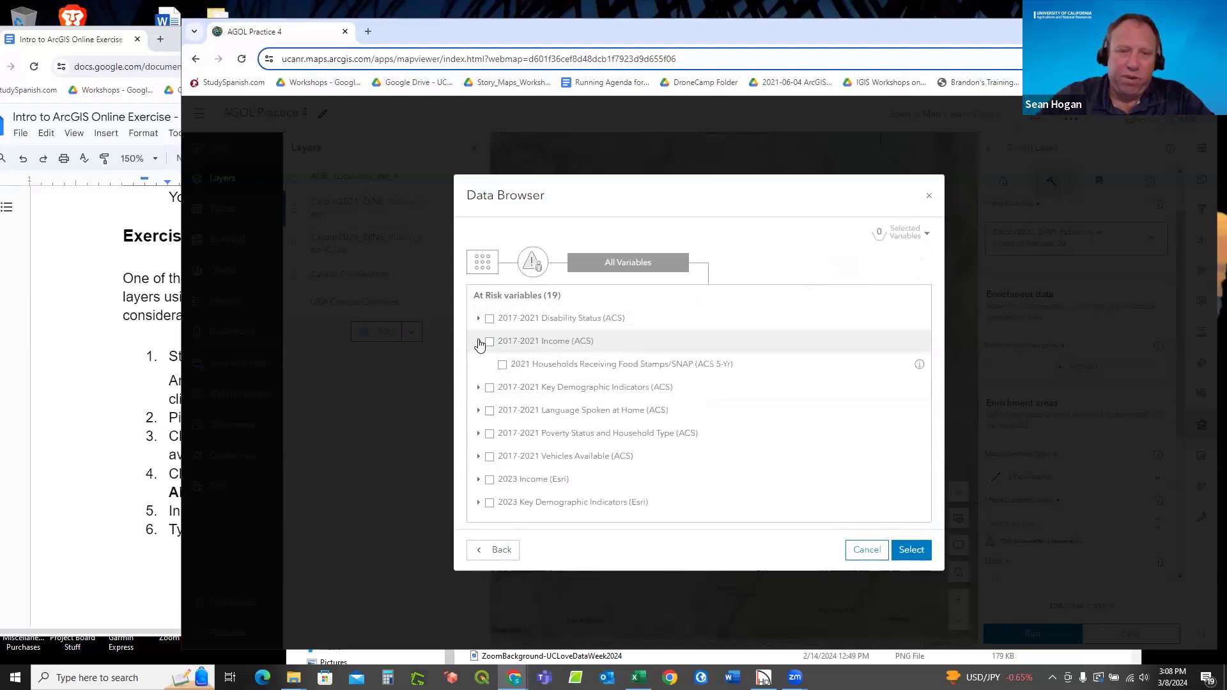
left_click(479, 342)
left_click(479, 319)
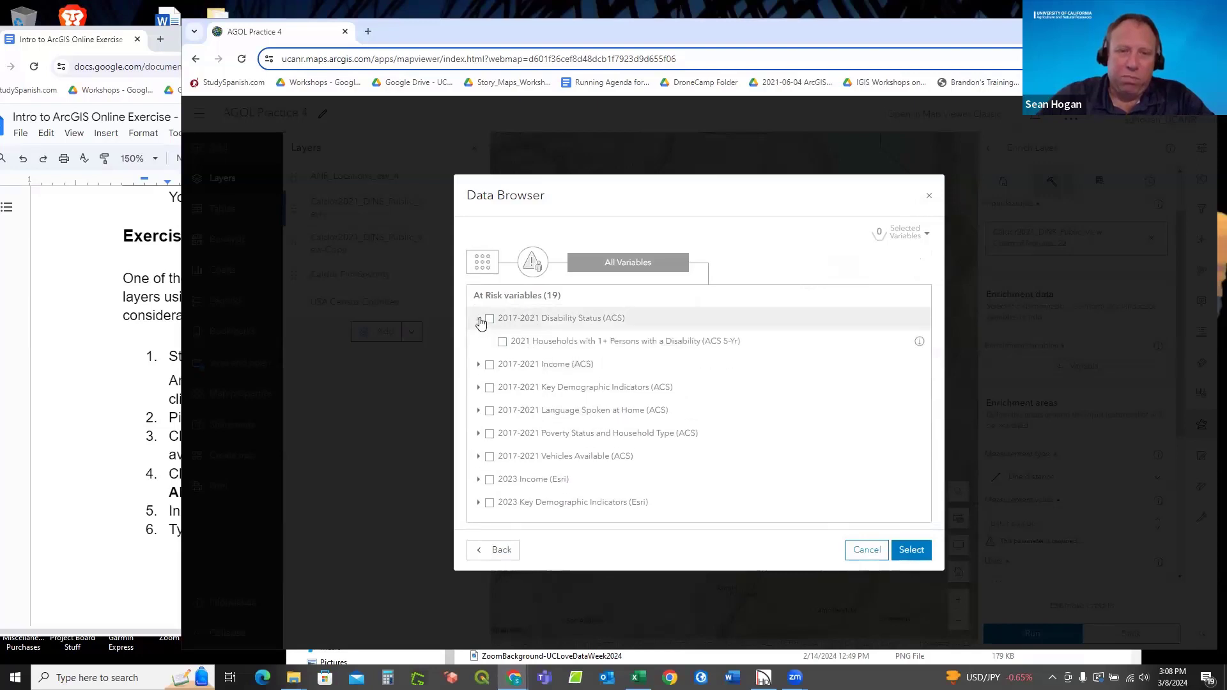
left_click(480, 320)
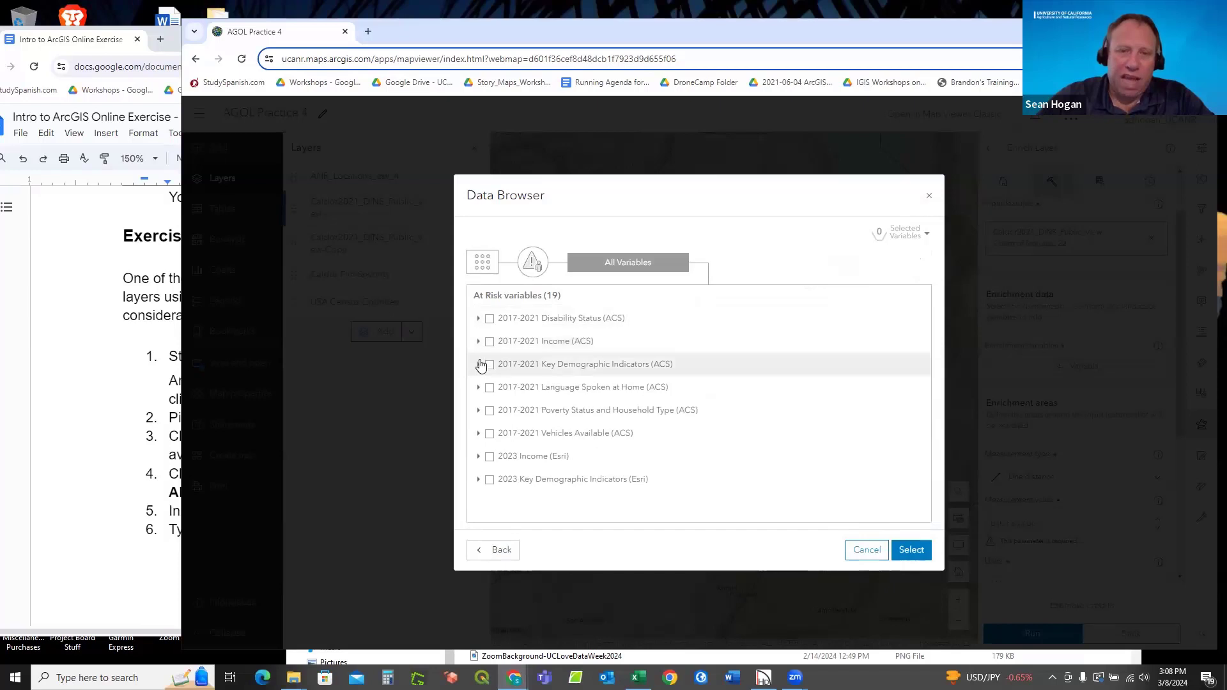
left_click(479, 365)
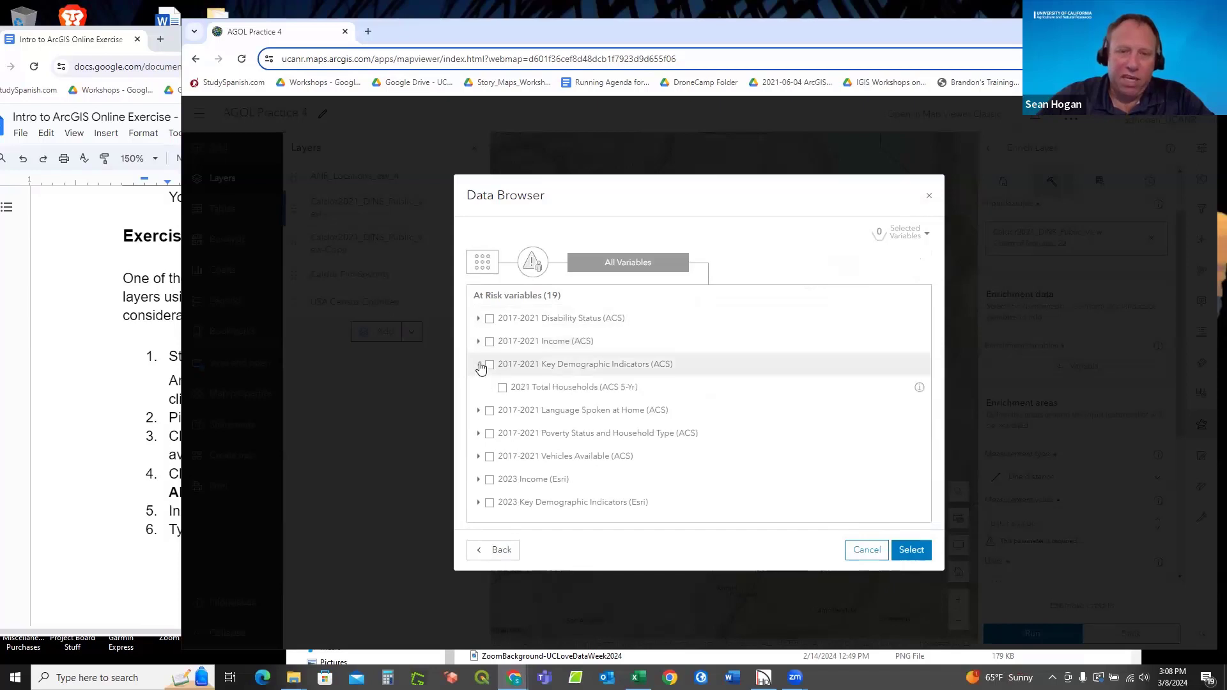
left_click(479, 368)
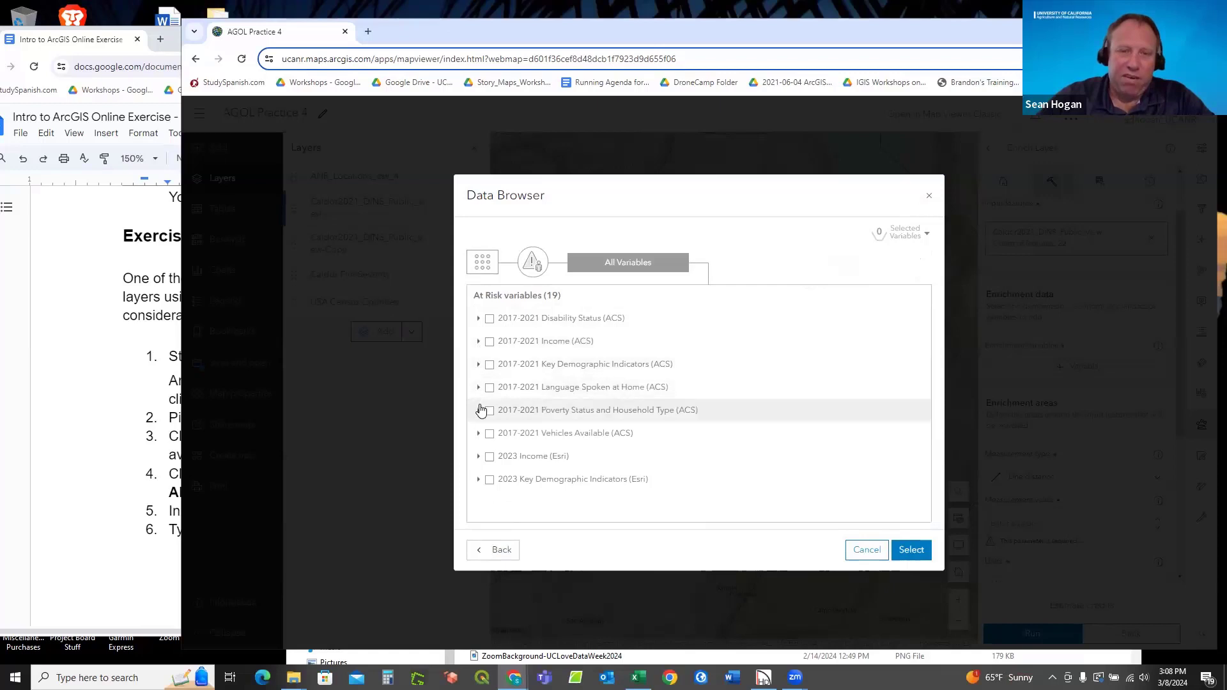
left_click(479, 410)
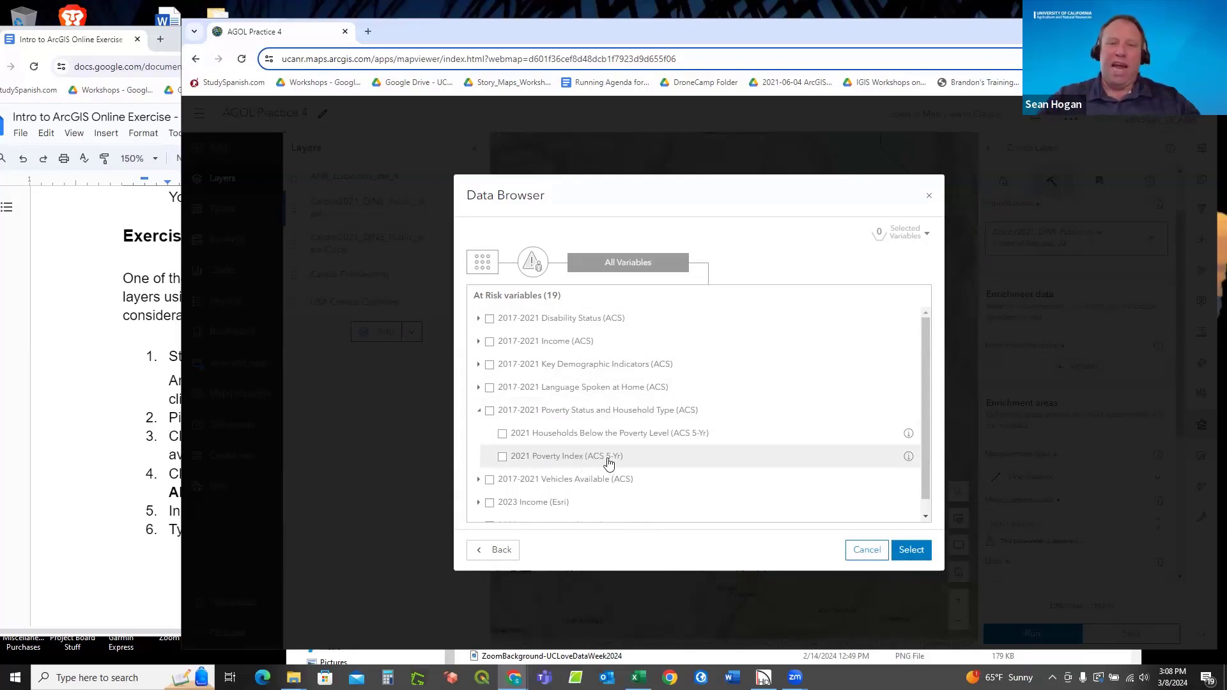
left_click(929, 195)
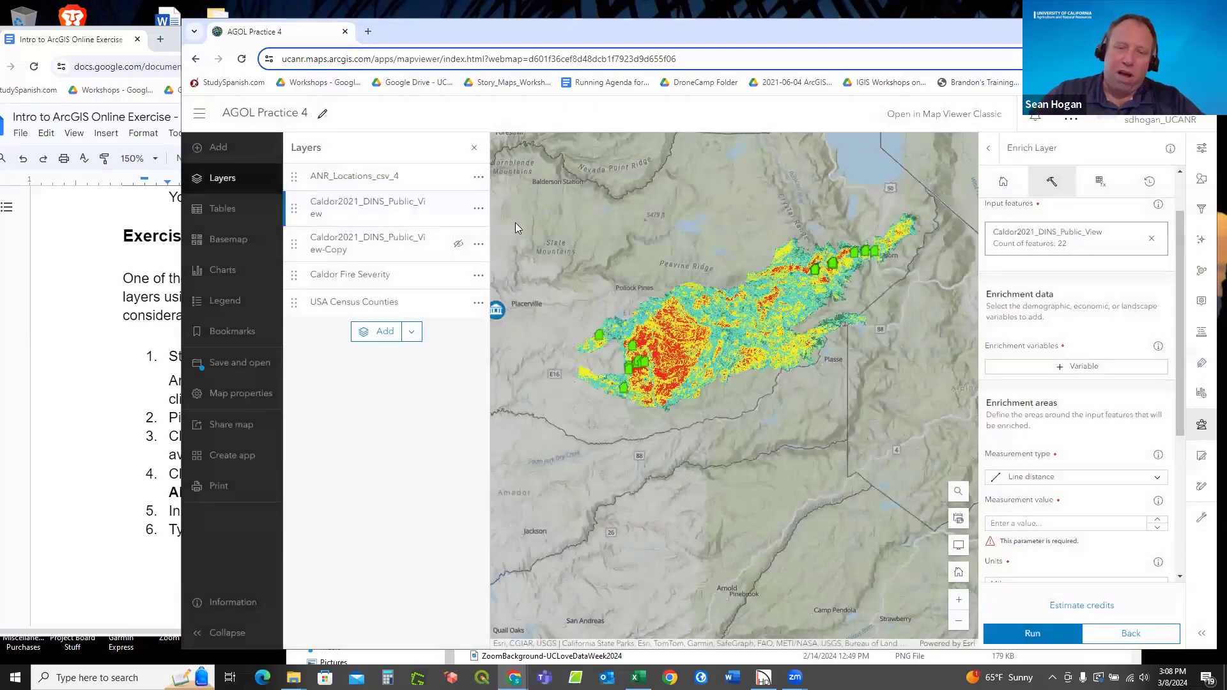
Show the attribute table of the Caldor2021_DINS_Public_View layer, examine its columns and close it.
left_click(478, 207)
left_click(450, 279)
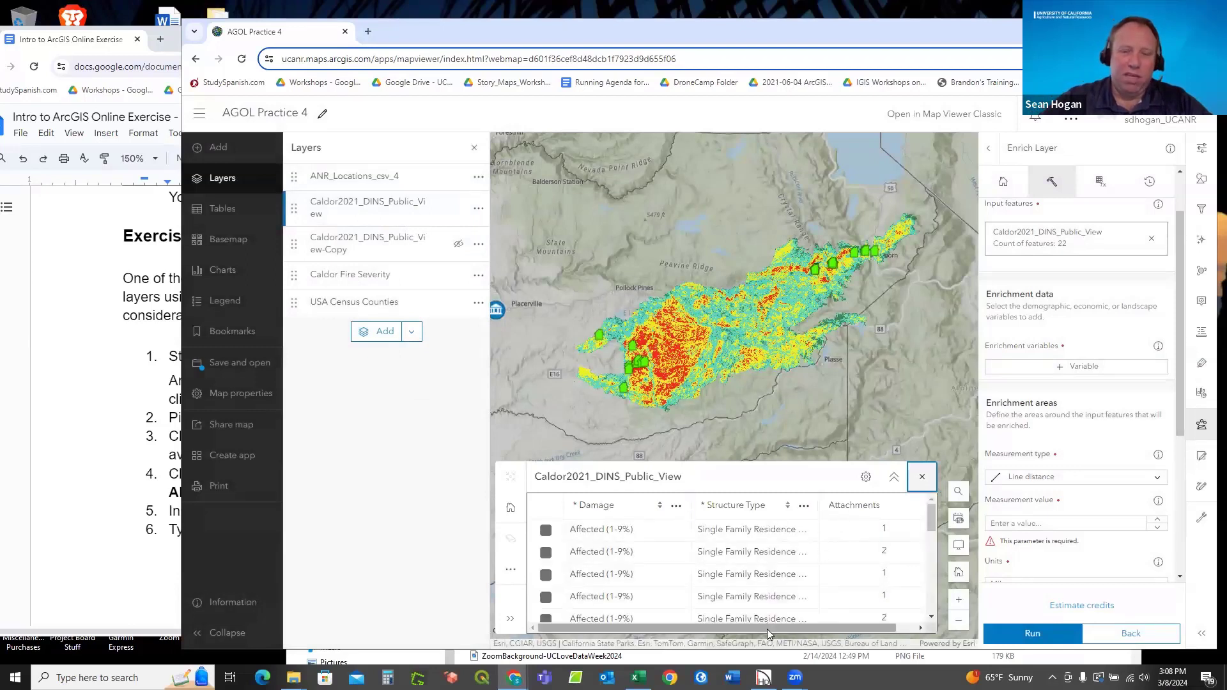
left_click_drag(847, 628, 870, 627)
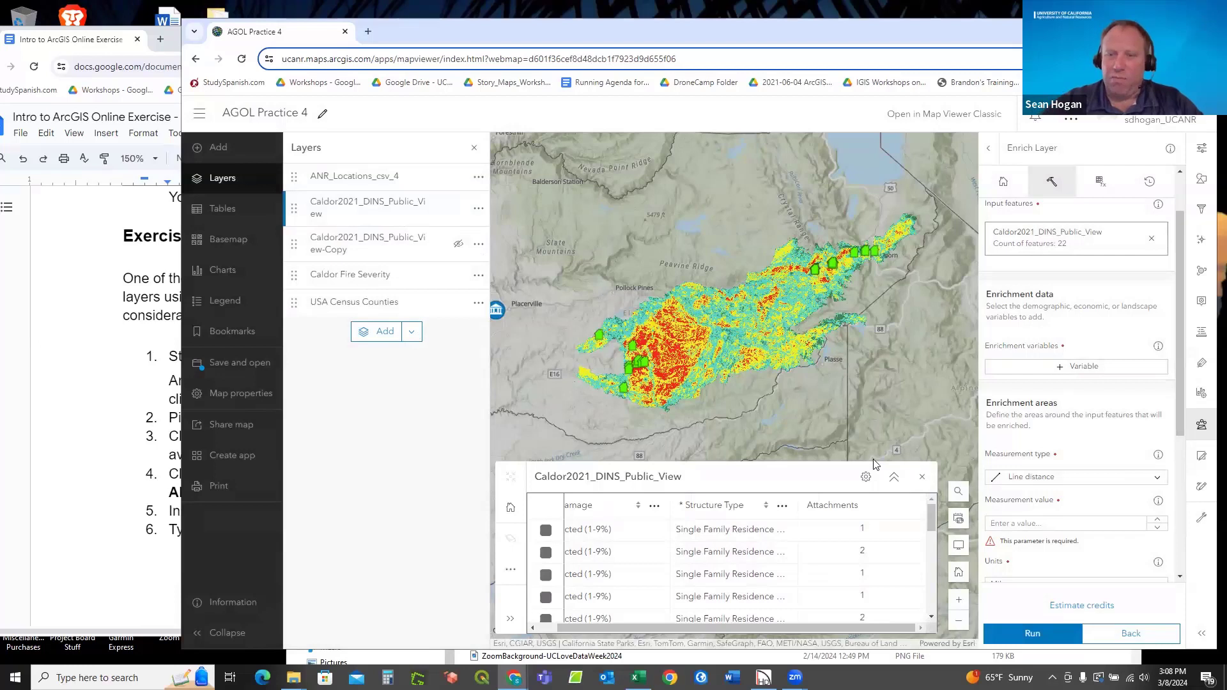
left_click(922, 477)
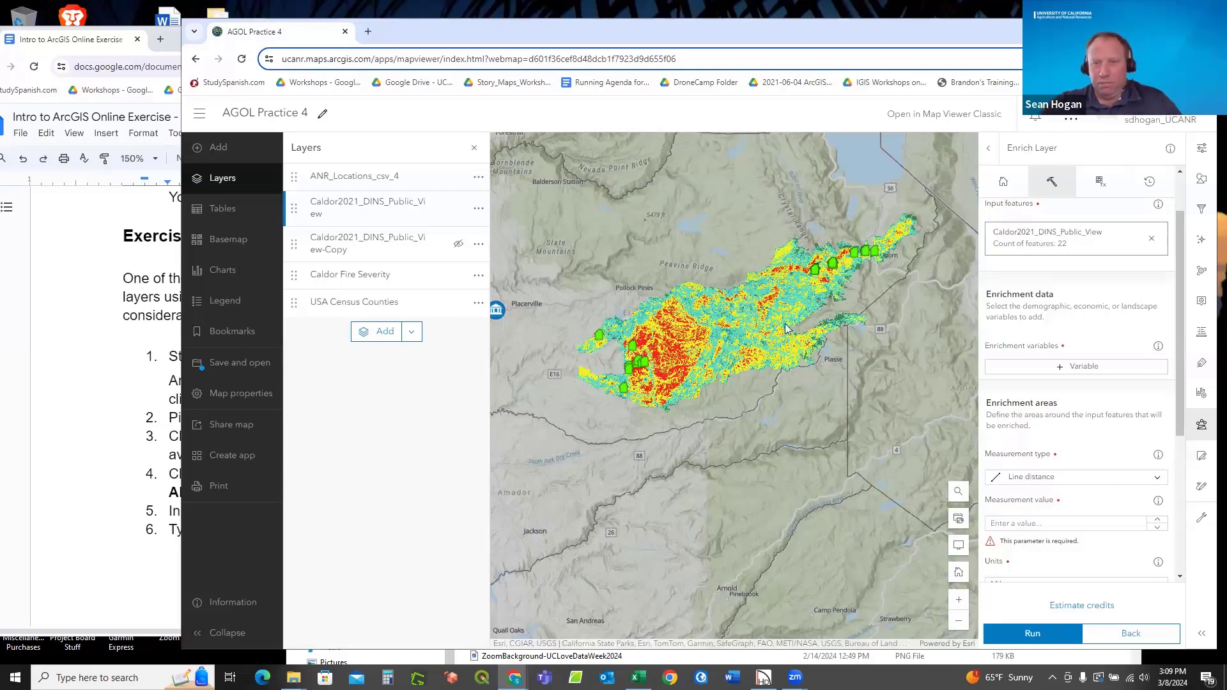
Read the exercise instructions on estimating credits, try an estimate for Enrich Layer and check its required parameters down to the output name.
left_click(98, 343)
scroll(612, 380, "down", 6)
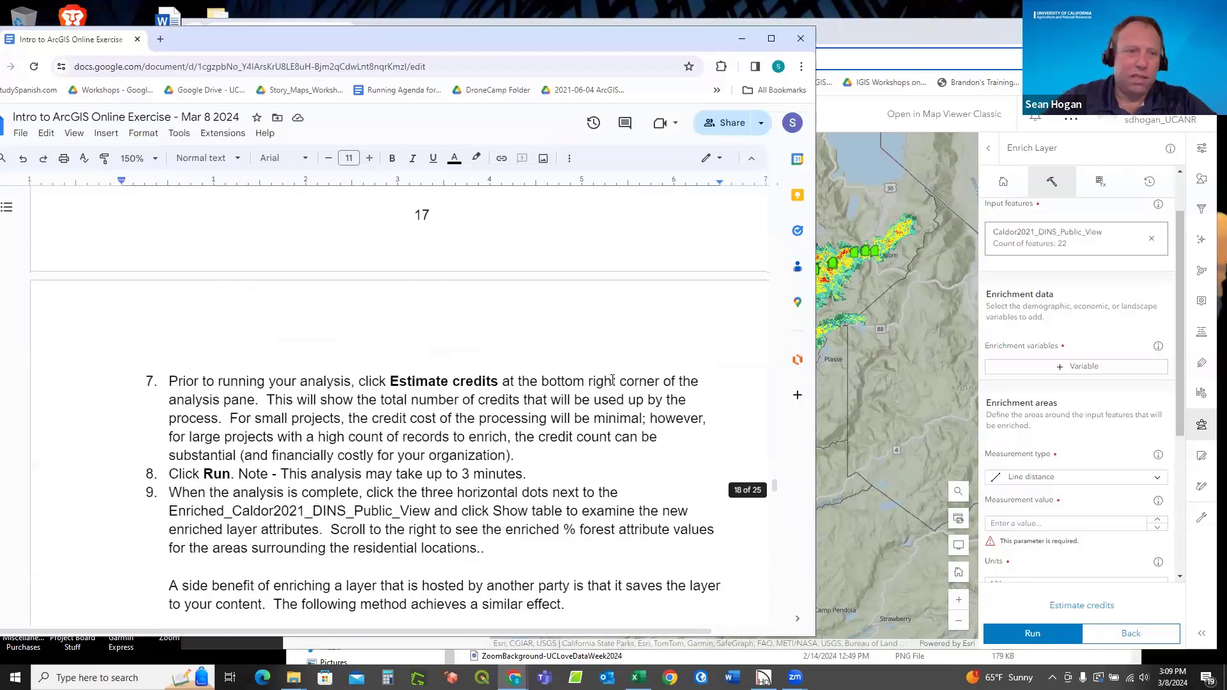
scroll(612, 380, "down", 2)
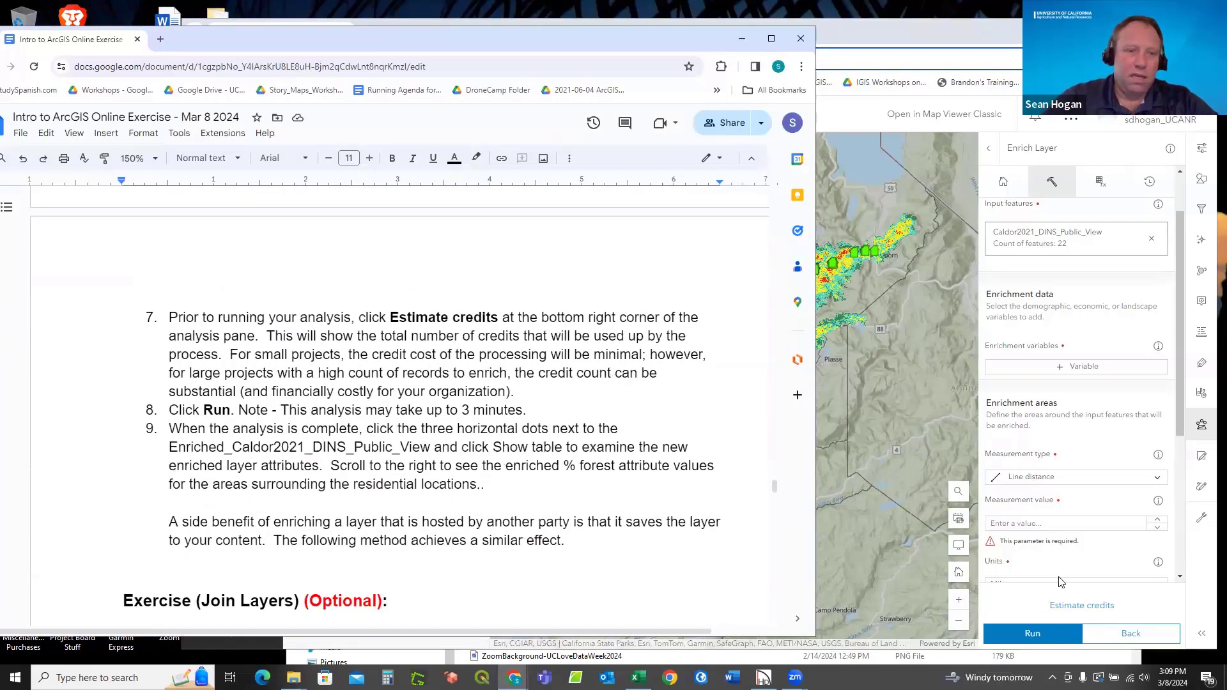
left_click(1073, 607)
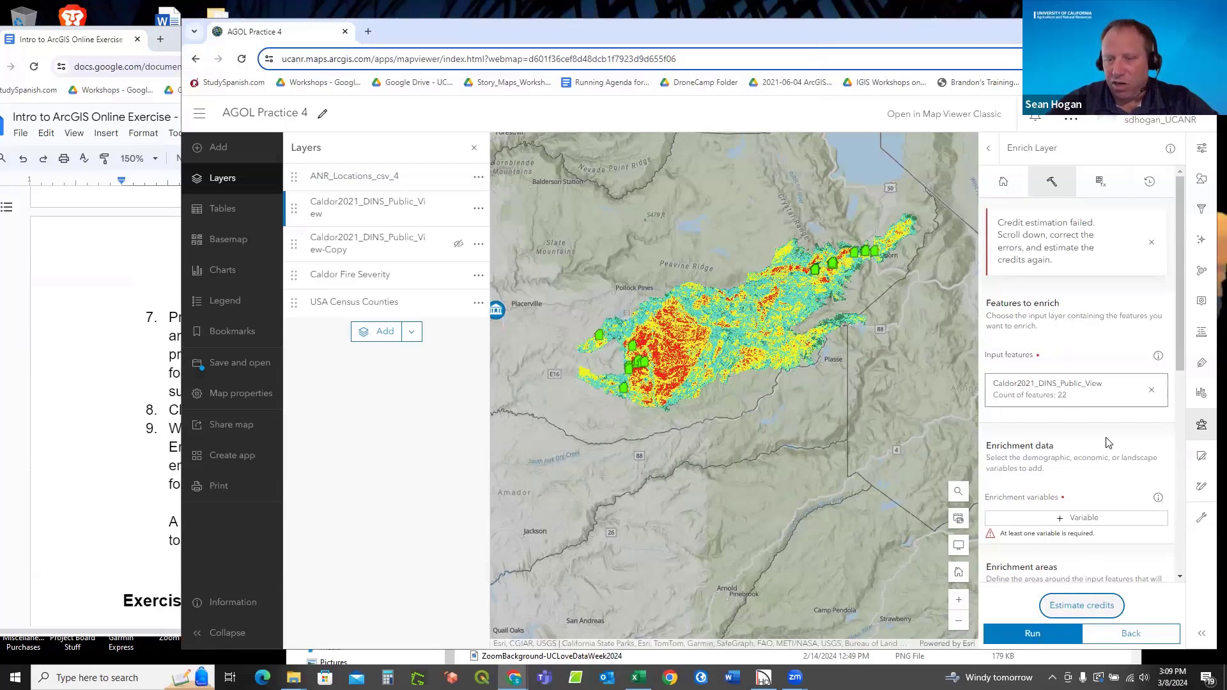
scroll(1105, 445, "down", 1)
scroll(1103, 451, "down", 3)
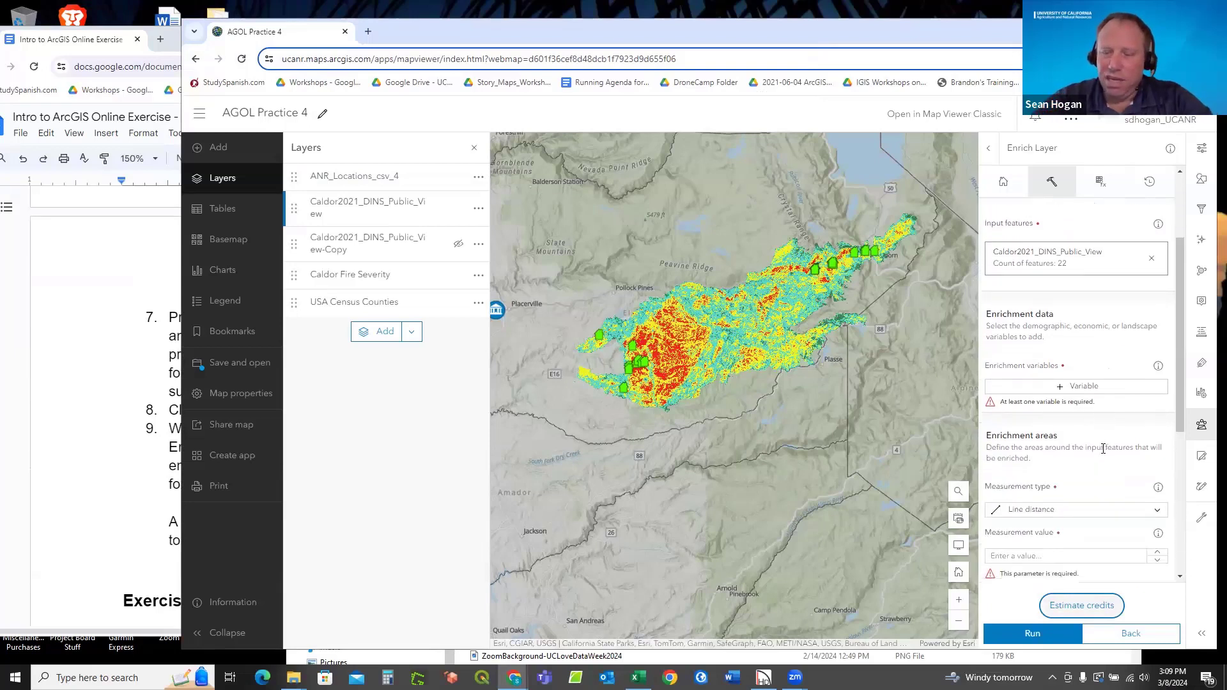
scroll(1093, 469, "down", 3)
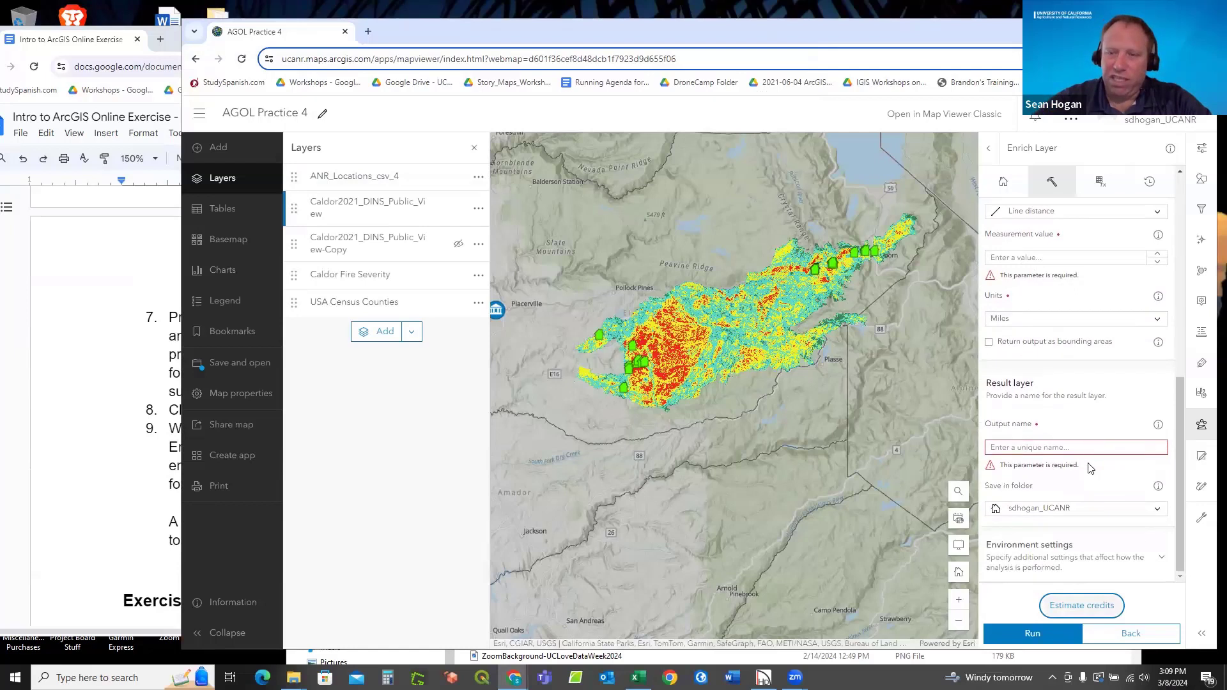
left_click(1058, 449)
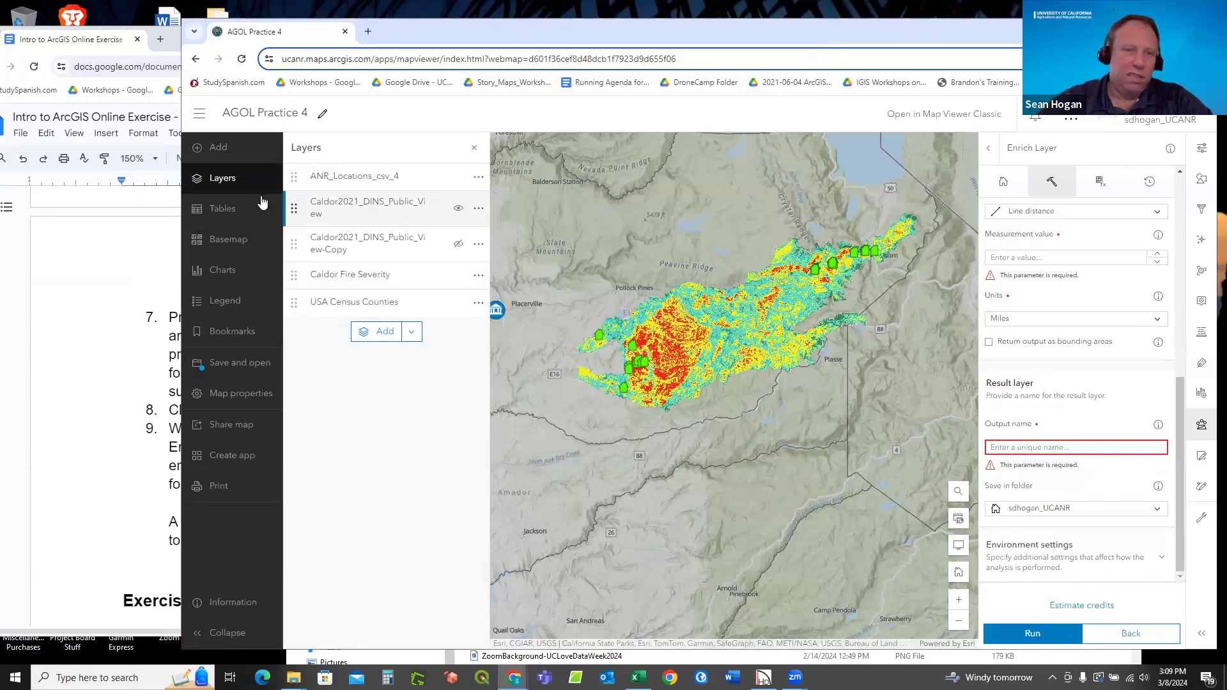
Read the optional Join Layers exercise, open the Join Features tool from the Summarize data group and review its settings.
left_click(66, 313)
scroll(441, 321, "down", 5)
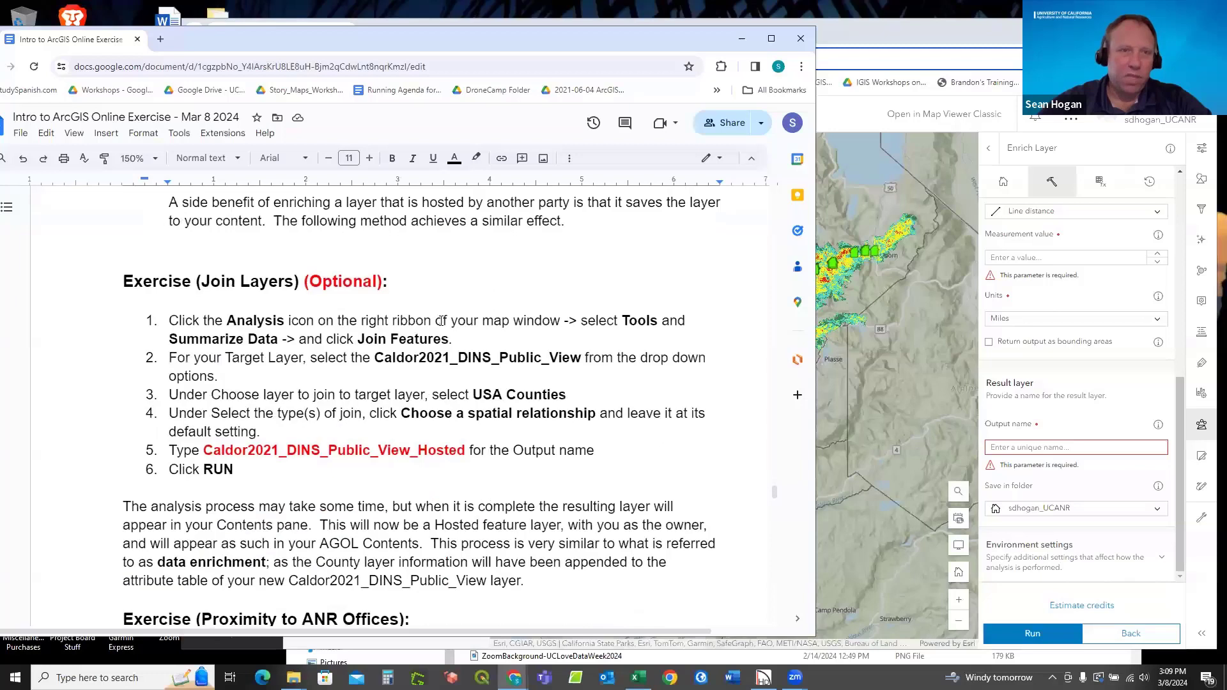
scroll(385, 303, "down", 1)
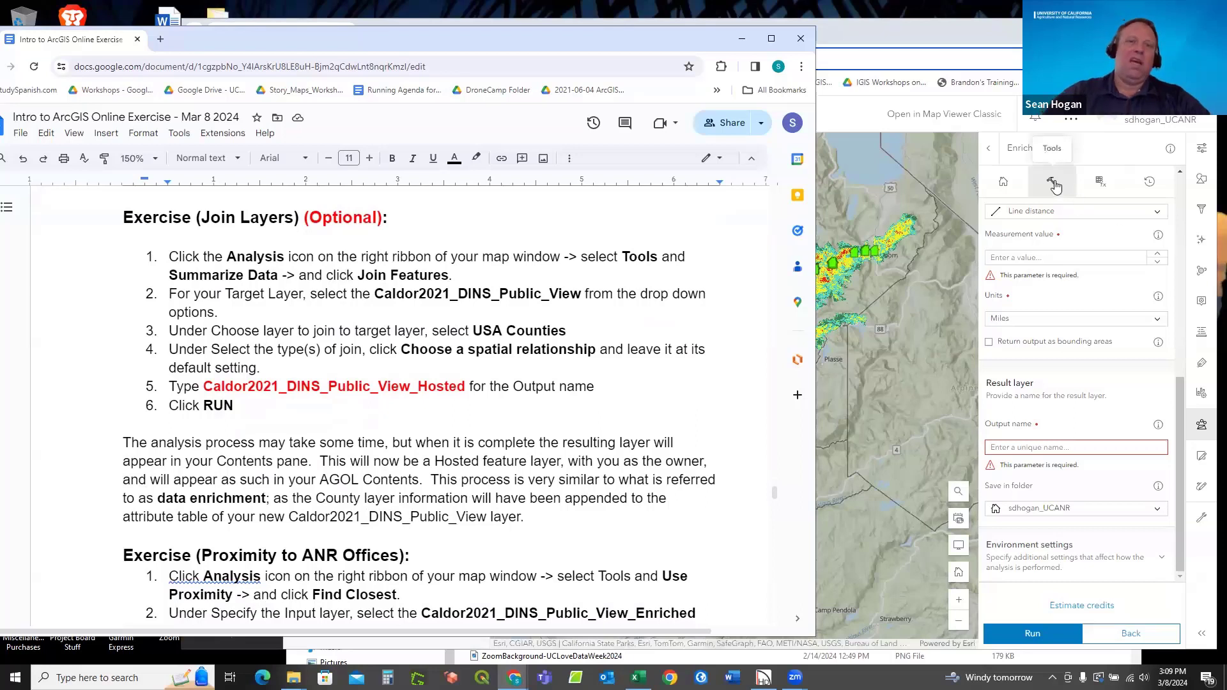
left_click(1043, 146)
left_click(990, 155)
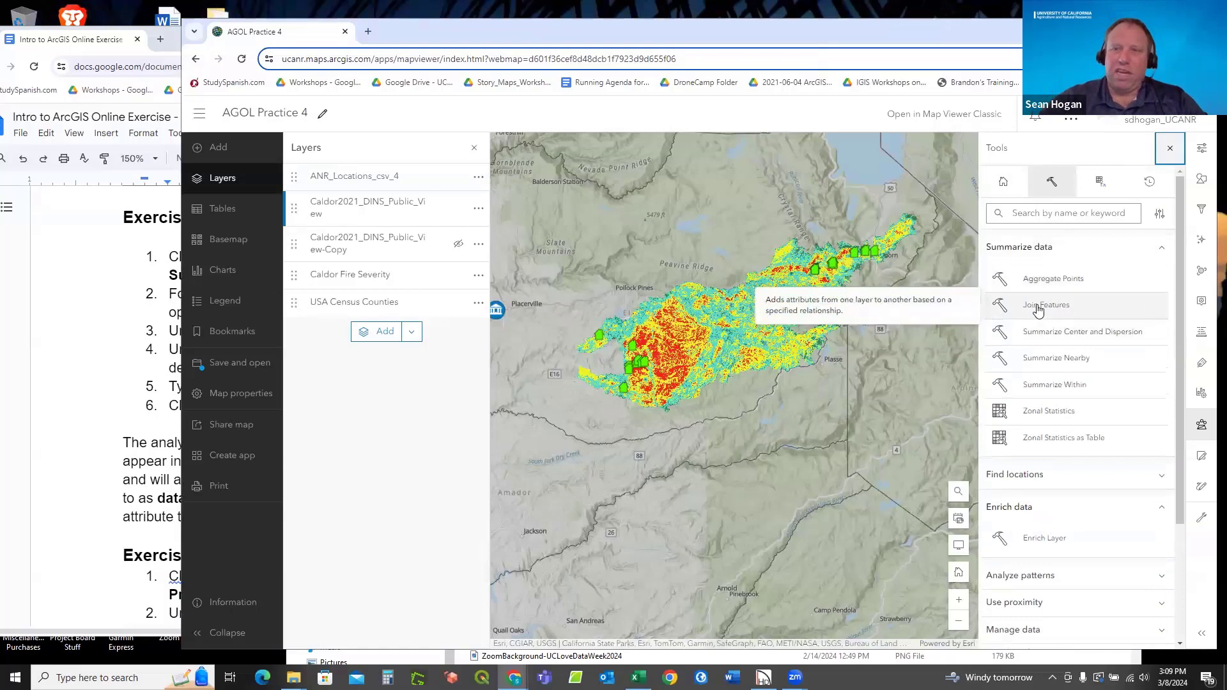
left_click(1041, 308)
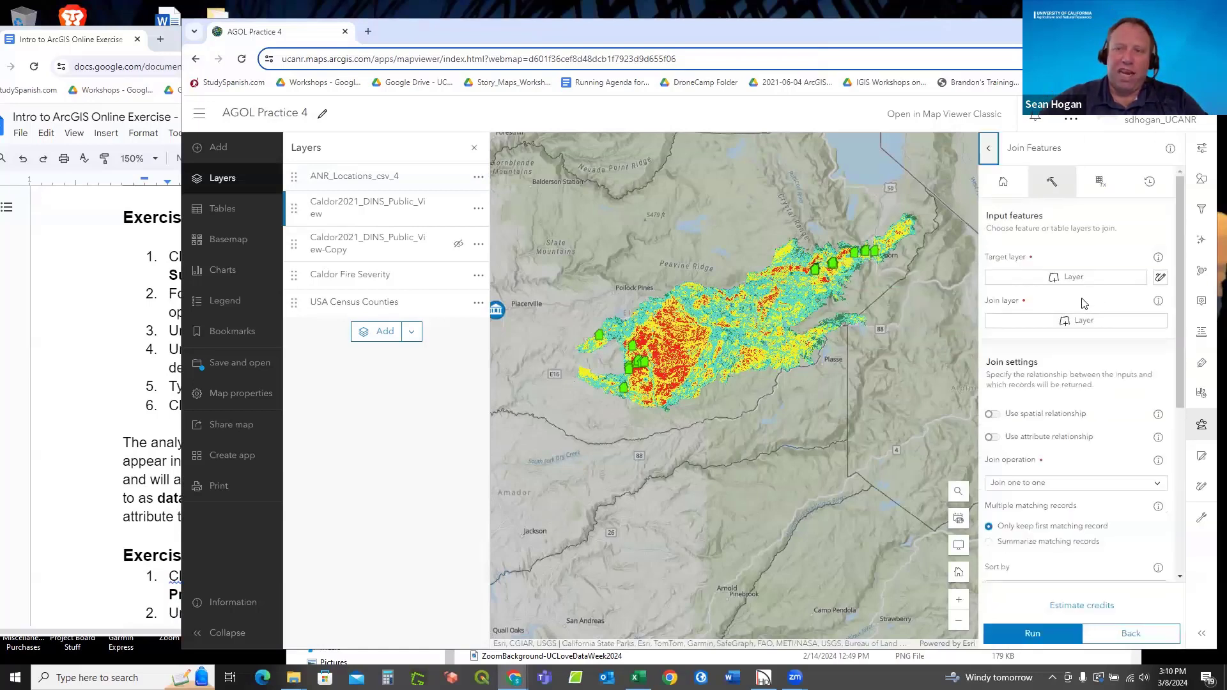
scroll(1074, 386, "down", 5)
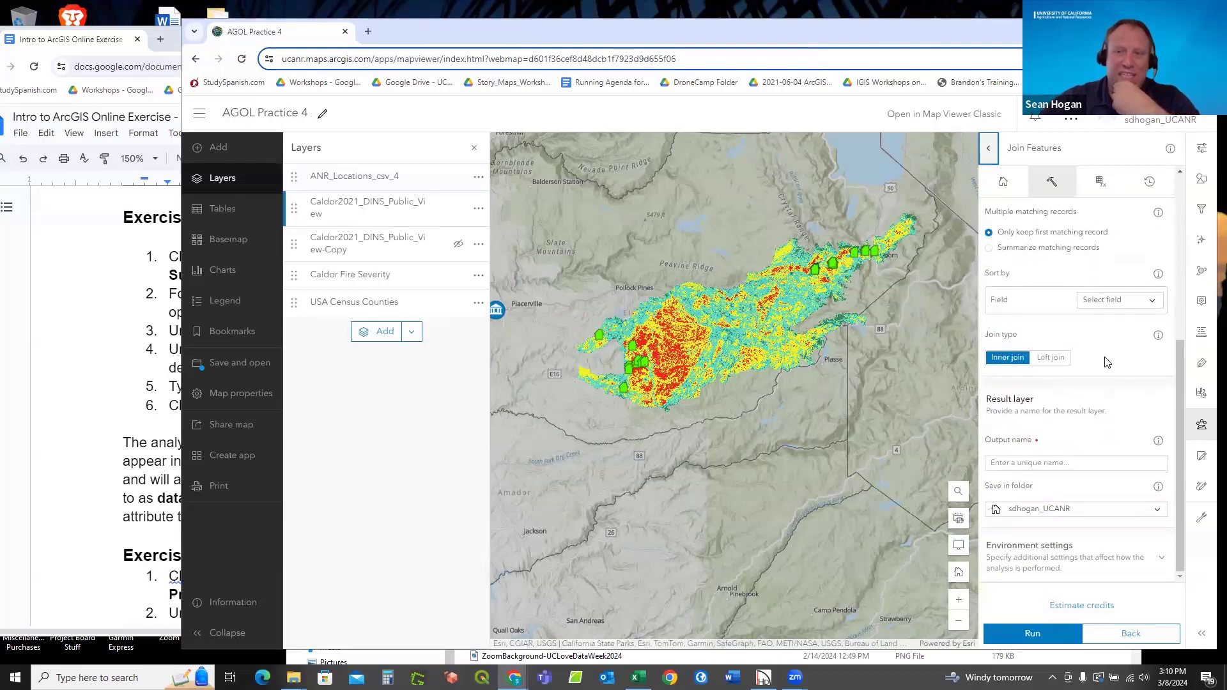
scroll(1130, 336, "up", 5)
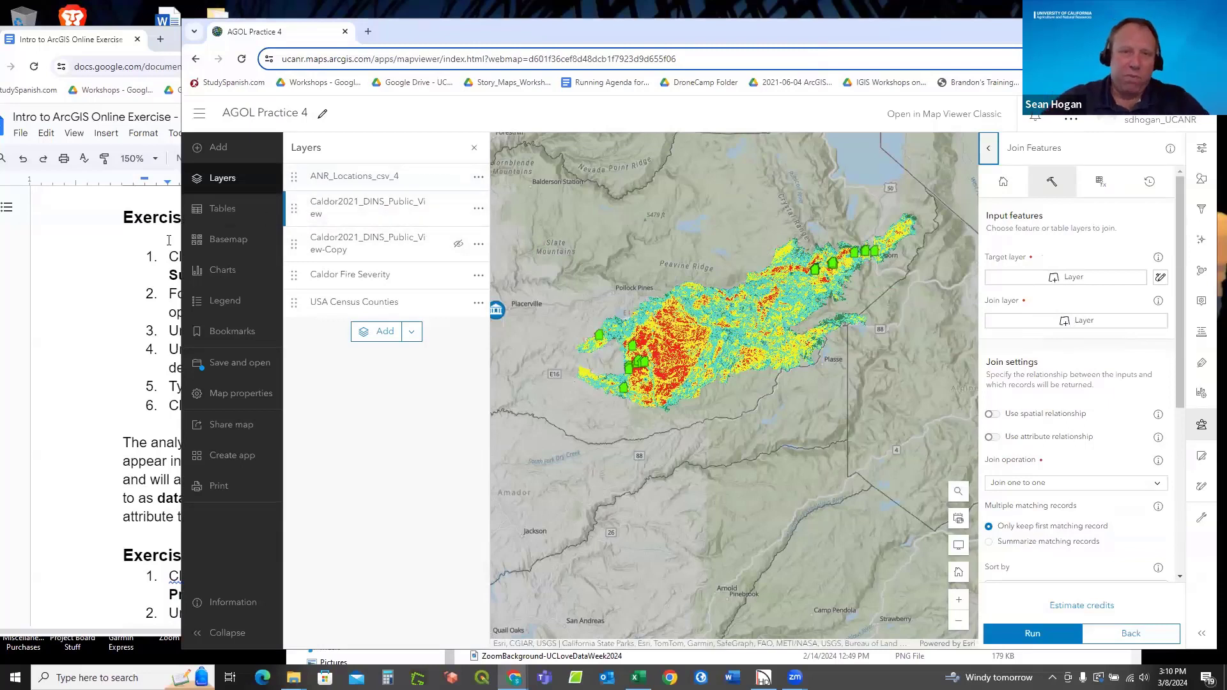
Read the Proximity to ANR Offices instructions in the exercise document.
left_click(101, 287)
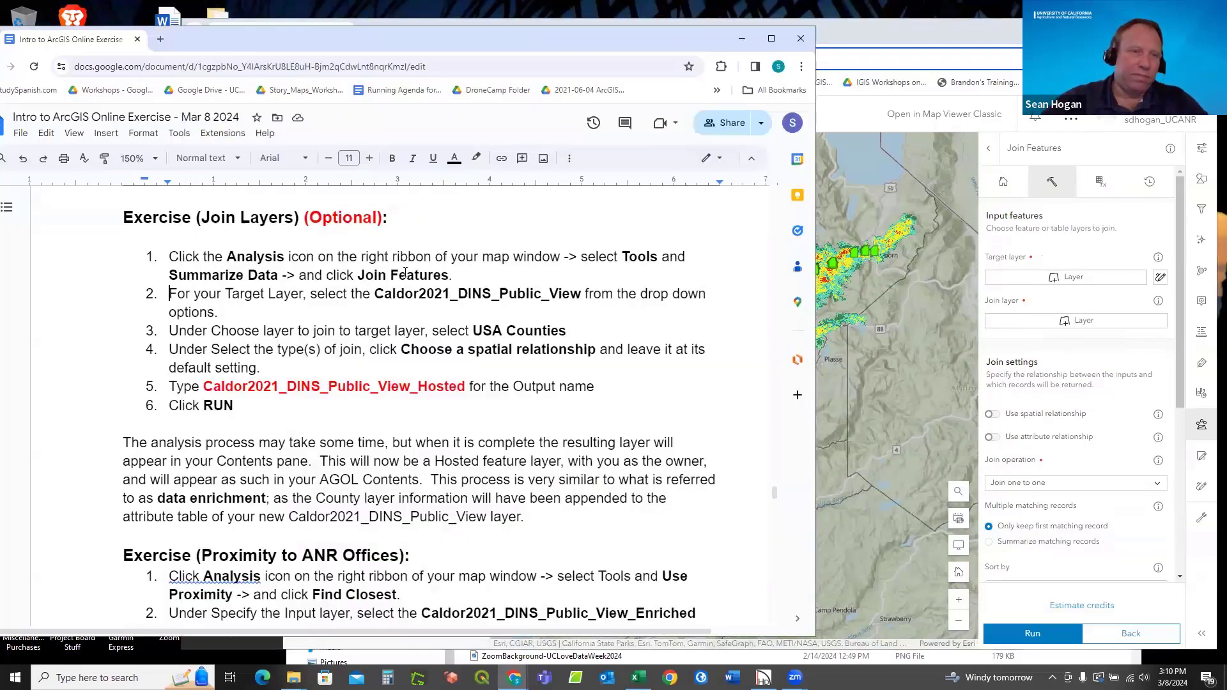
scroll(405, 273, "down", 4)
scroll(406, 282, "down", 1)
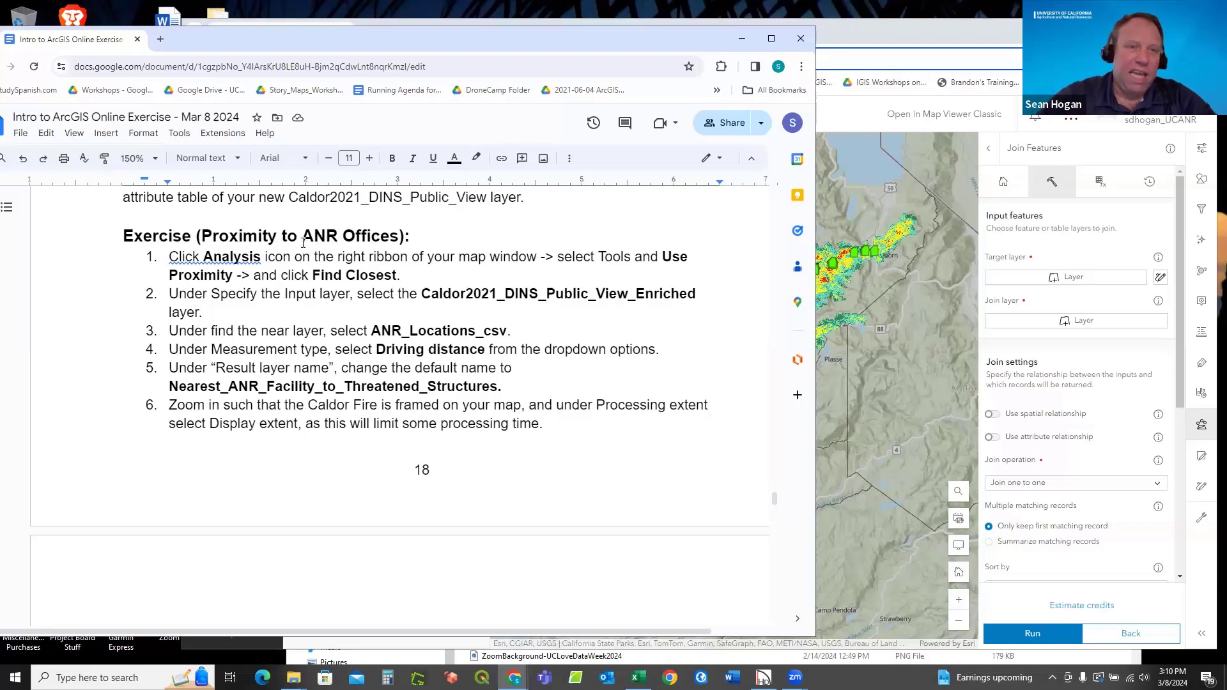
Leave the Join Features tool in Map Viewer and expand the Use proximity group of analysis tools.
left_click(1117, 155)
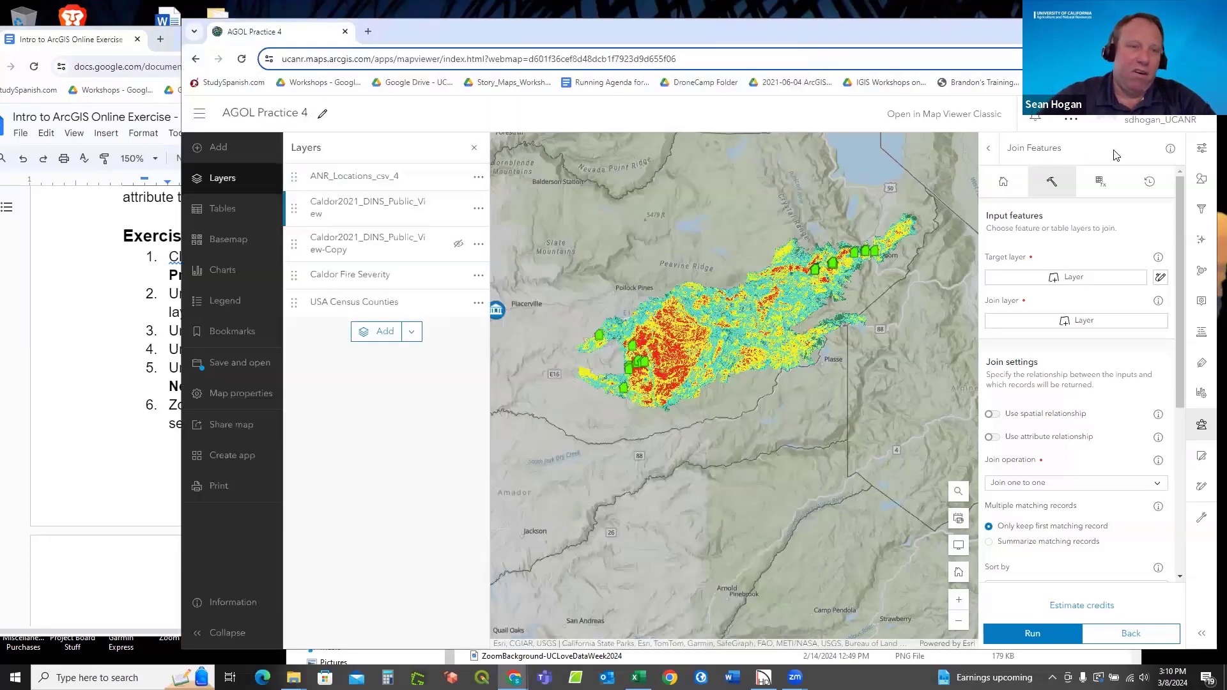
left_click(989, 148)
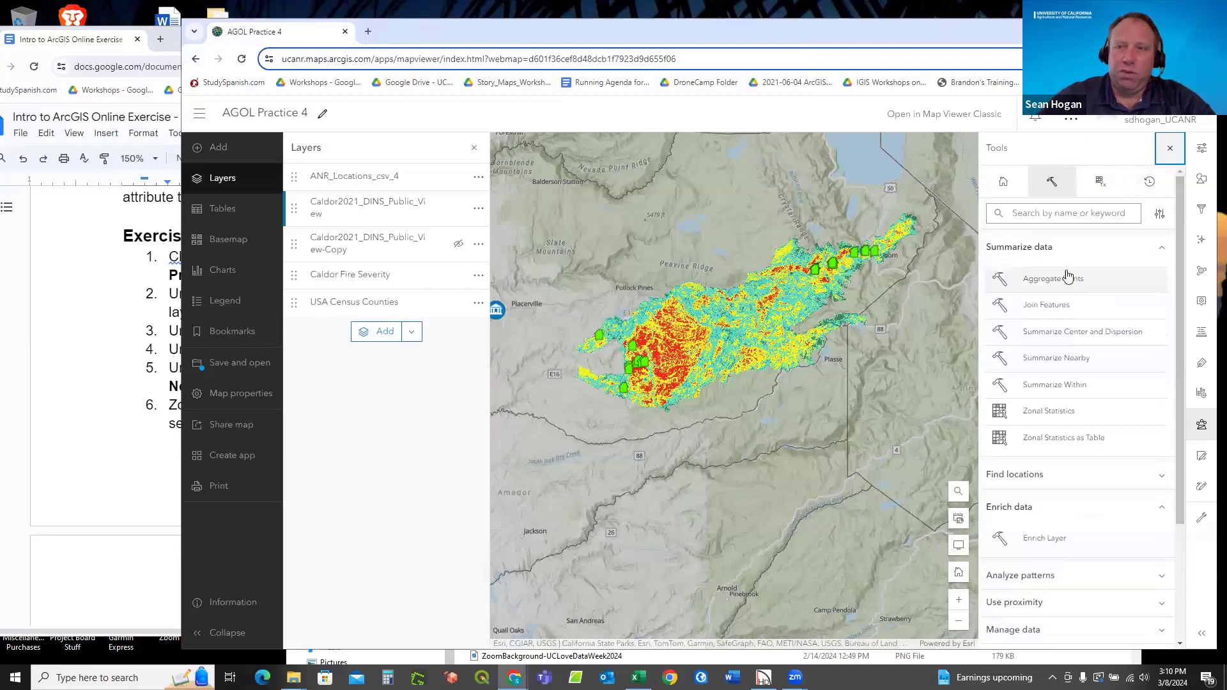
left_click(1202, 426)
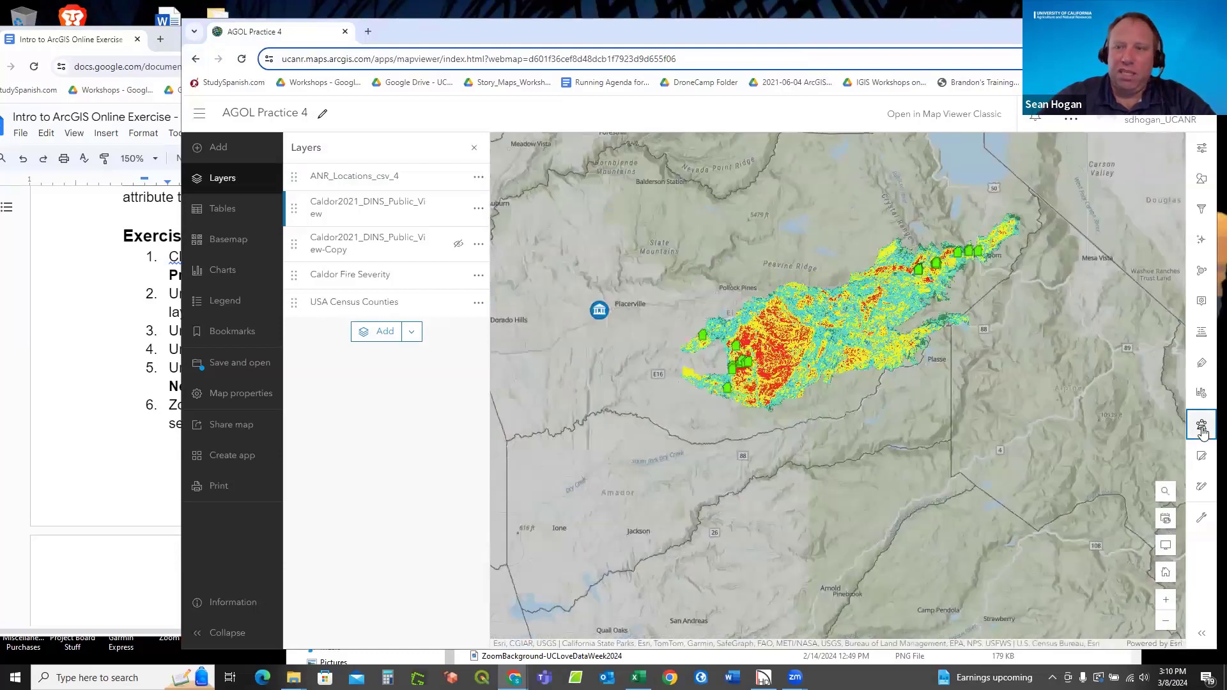
left_click(1201, 429)
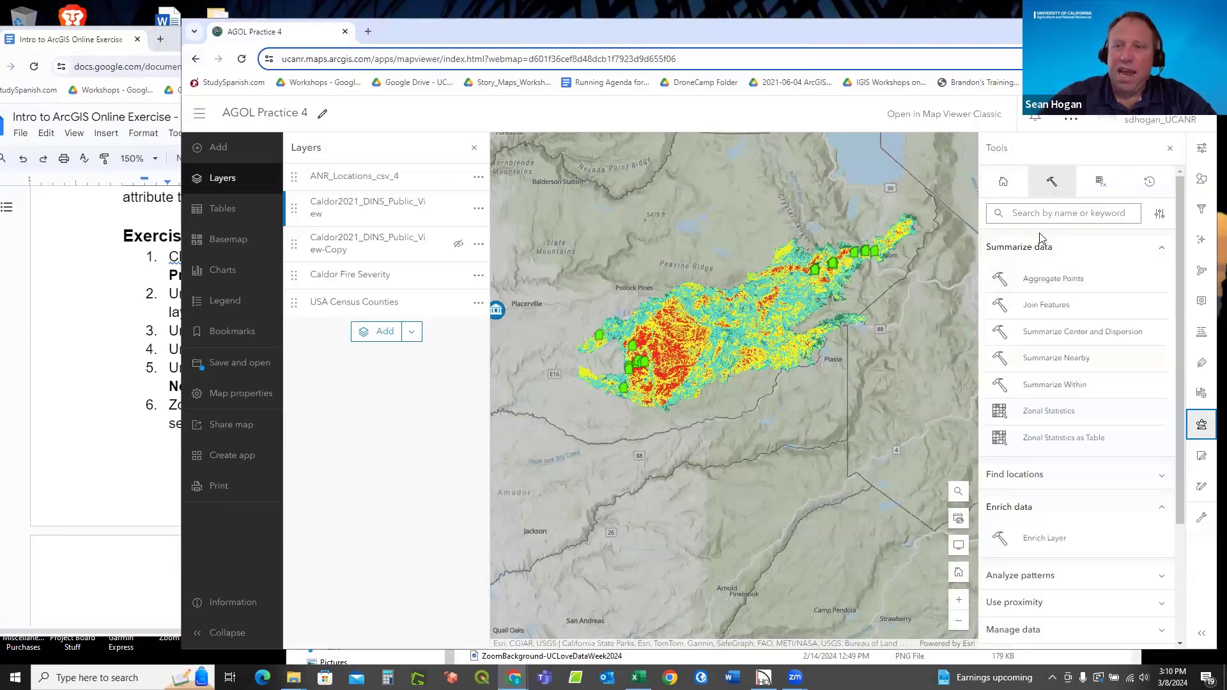
scroll(1055, 460, "down", 2)
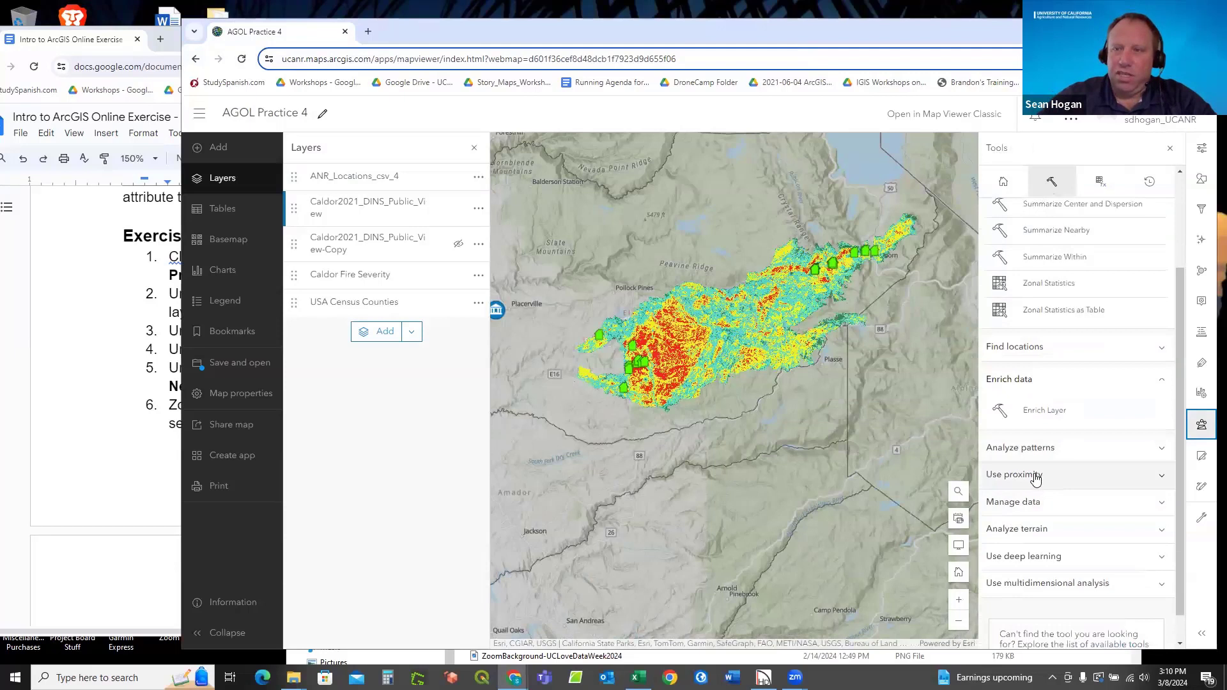
left_click(1036, 476)
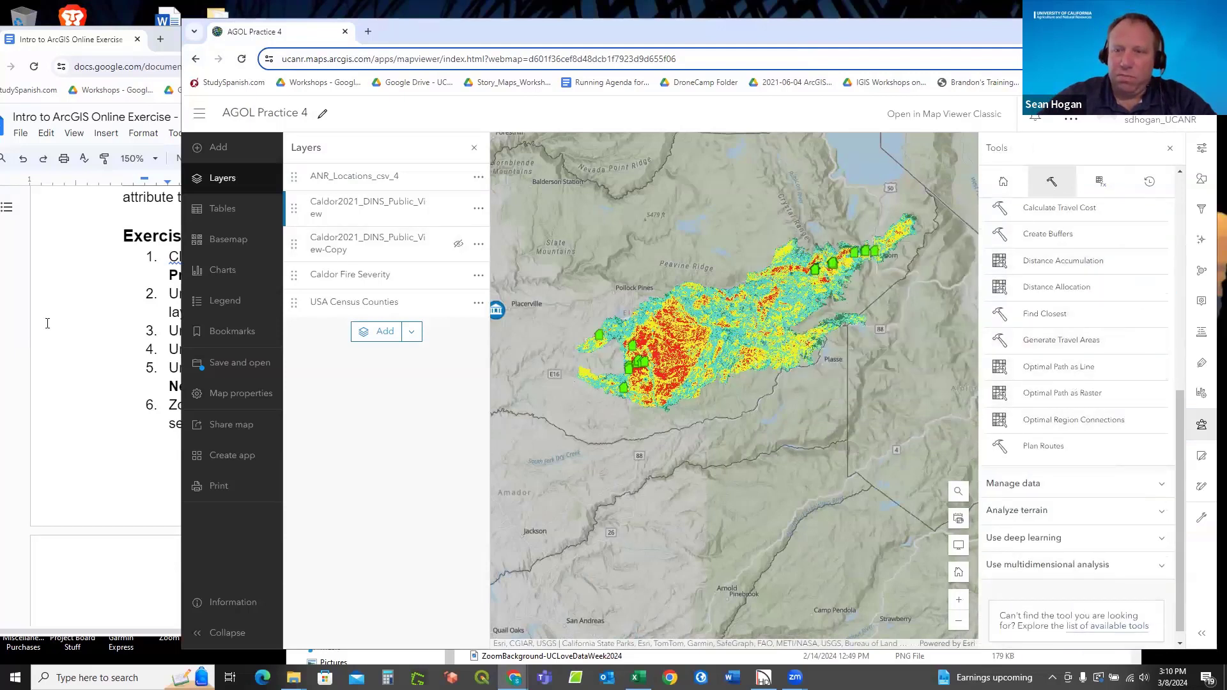
Recheck the proximity exercise instructions and open the Find Closest analysis tool in Map Viewer.
left_click(108, 332)
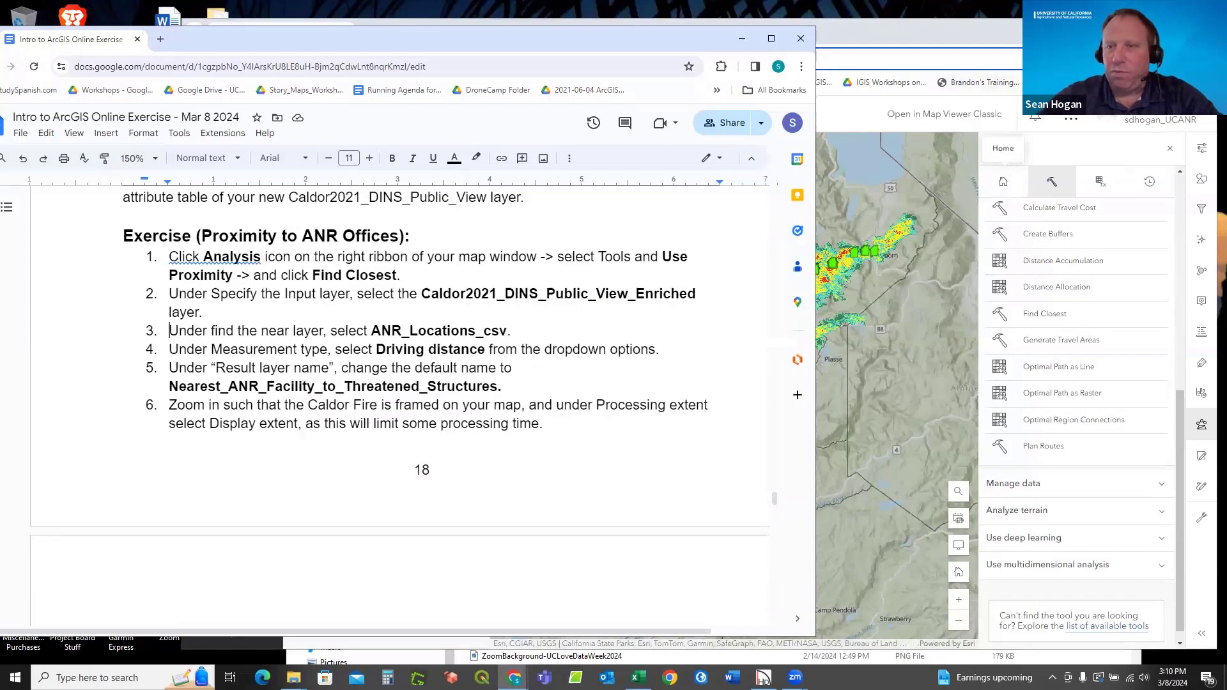
left_click(919, 142)
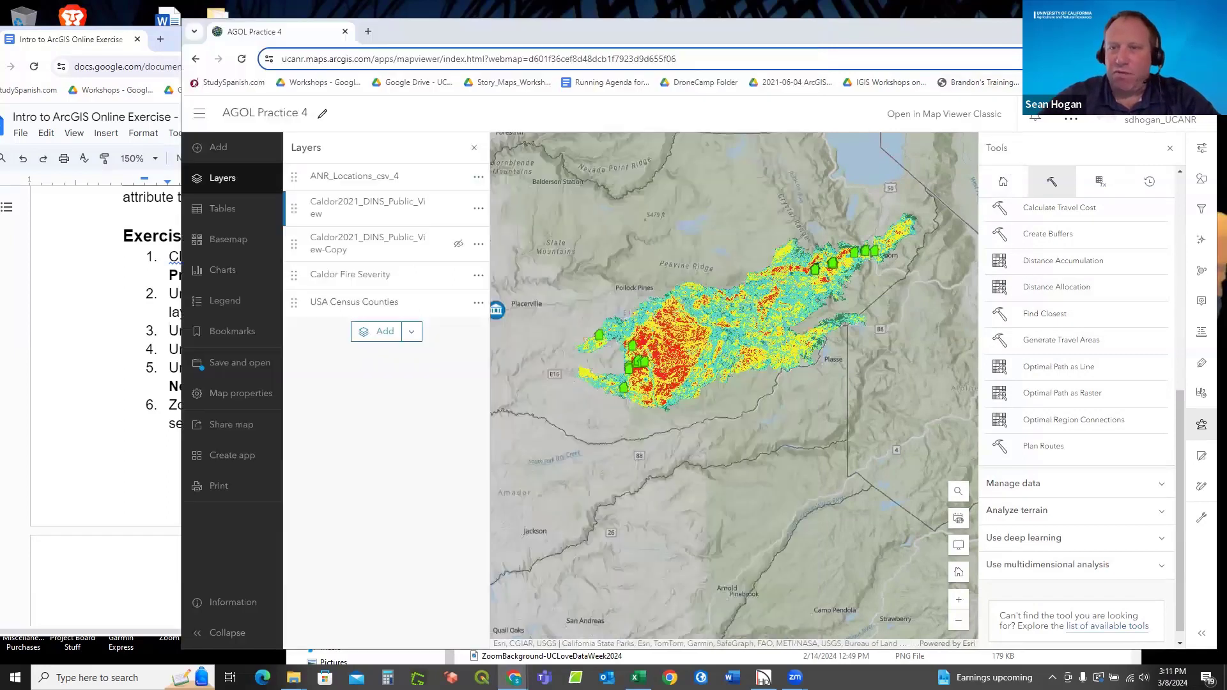
left_click(1052, 182)
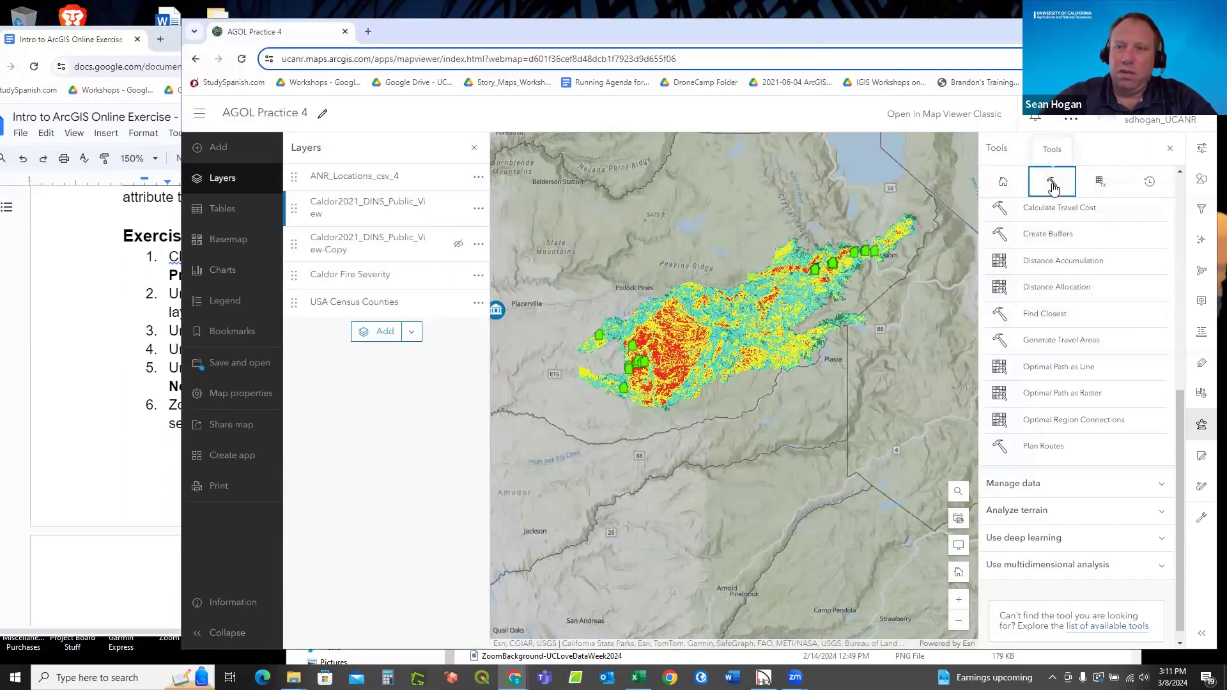
scroll(1089, 377, "up", 4)
scroll(1090, 385, "down", 2)
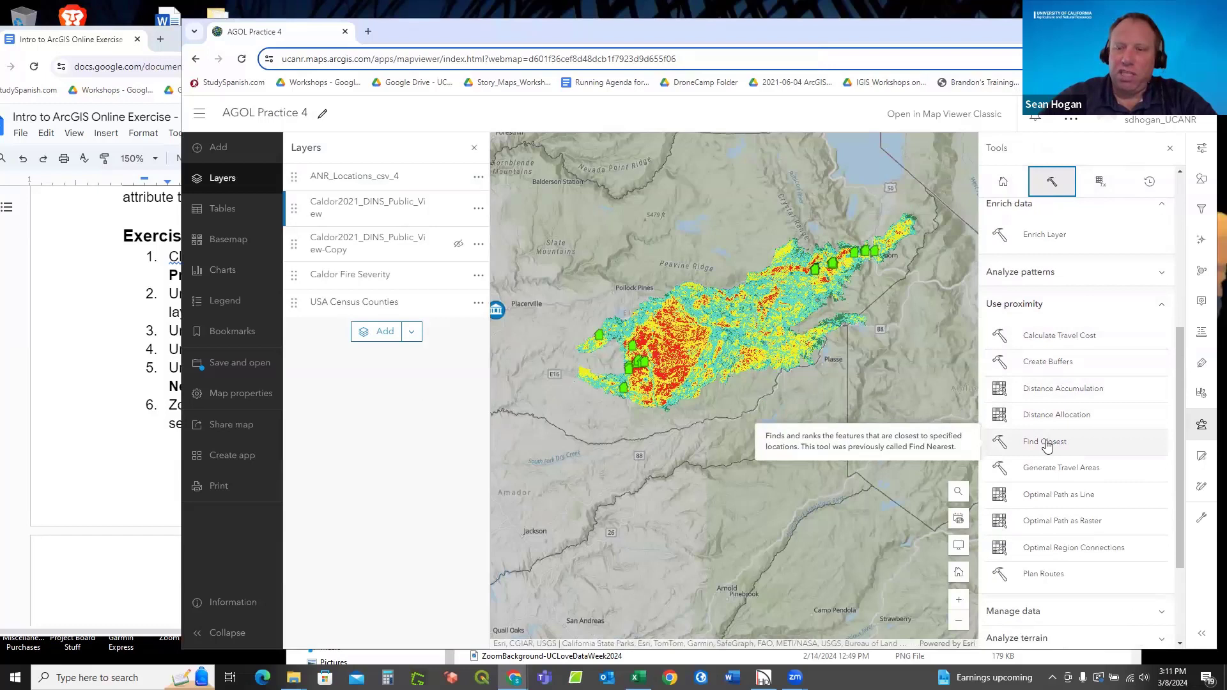
left_click(1045, 442)
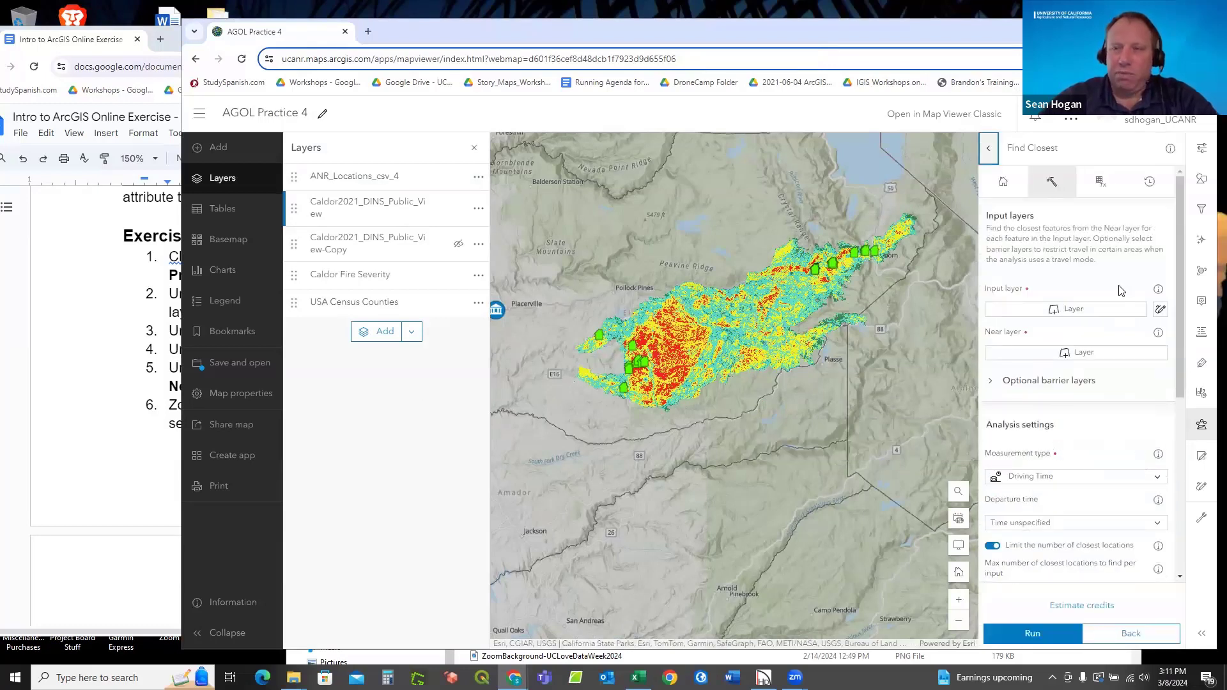
Set Caldor2021_DINS_Public_View as the input layer and ANR_Locations_csv_4 as the near layer for Find Closest.
left_click(1060, 312)
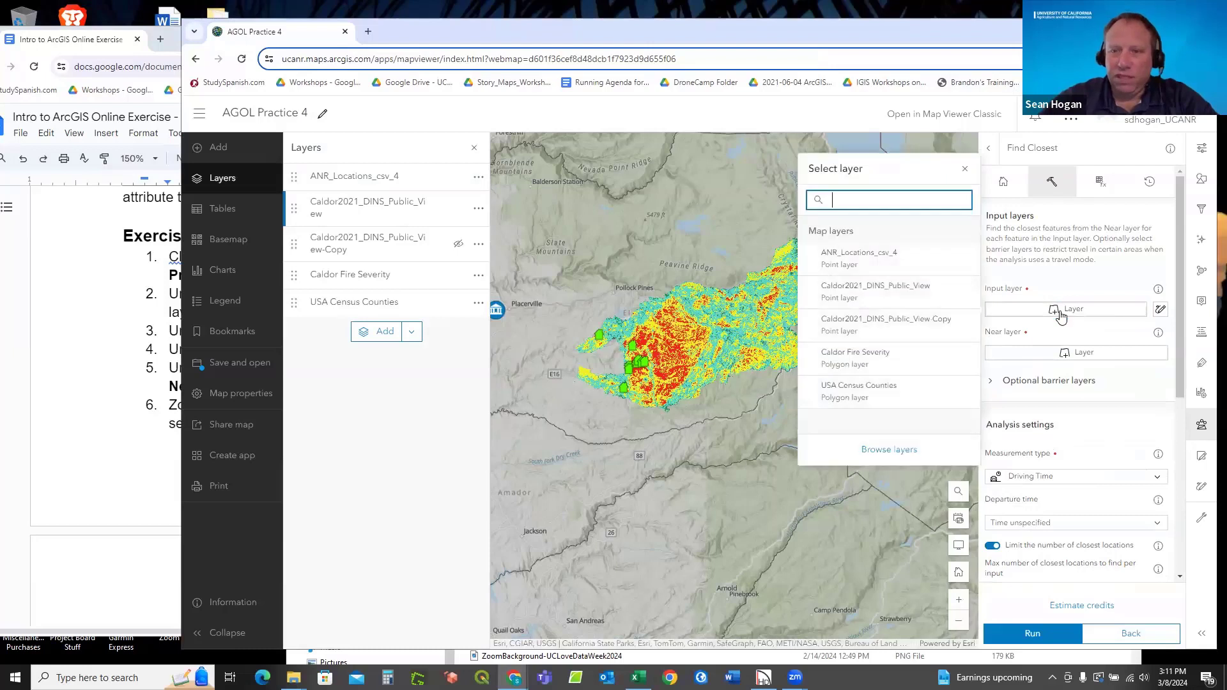
left_click(894, 295)
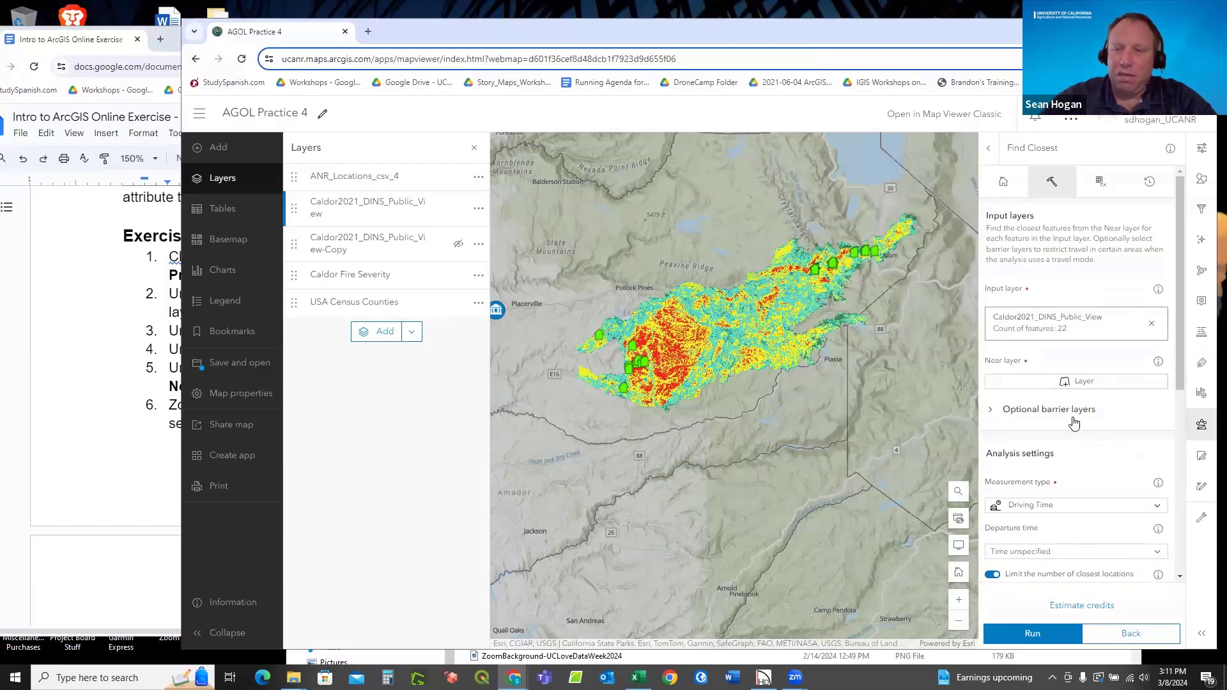
left_click(1084, 383)
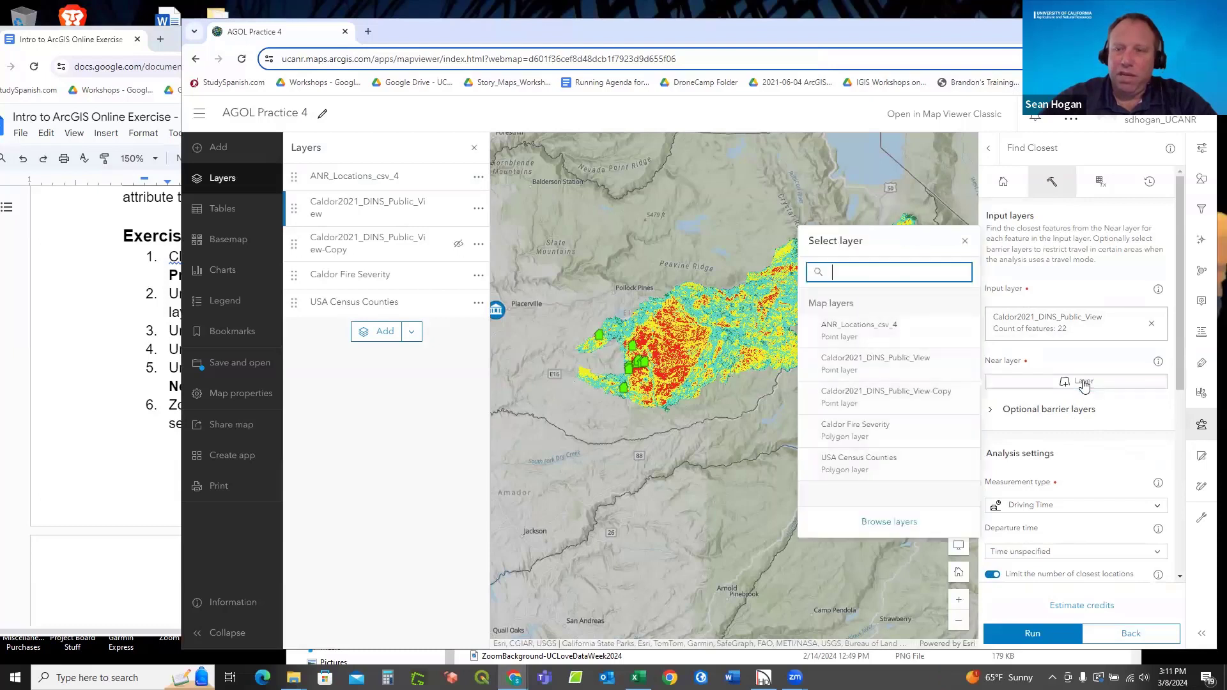
left_click(880, 328)
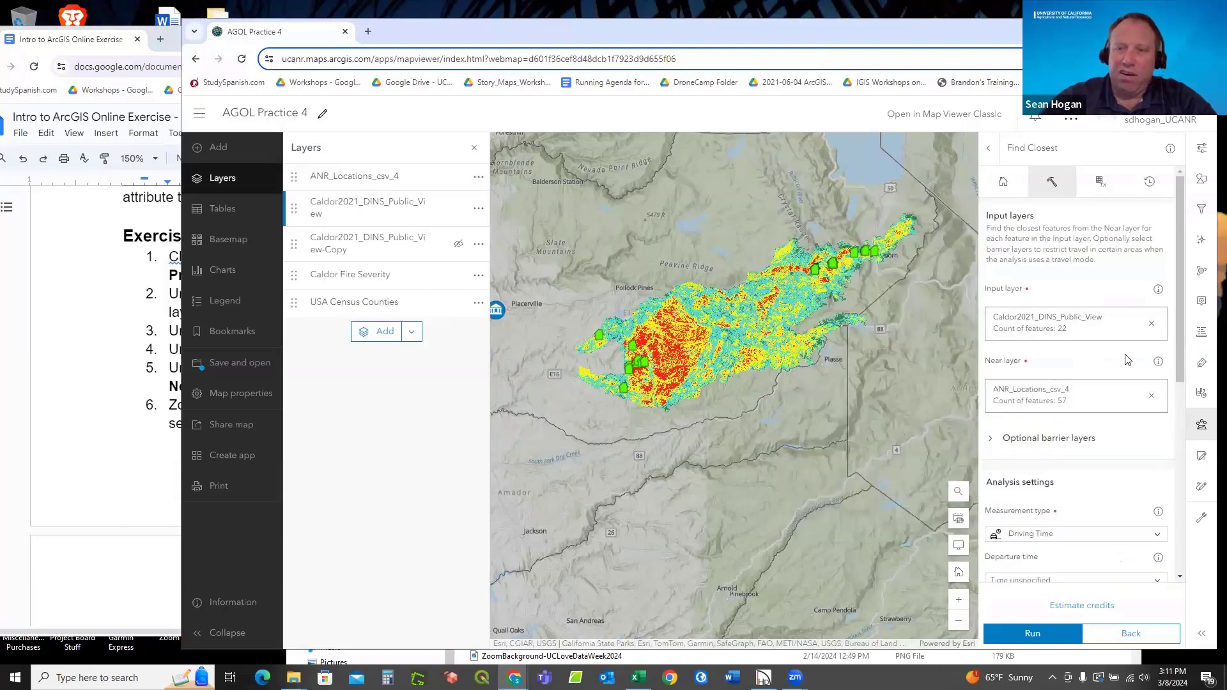
Set the Find Closest measurement type to Driving Distance.
scroll(1130, 359, "down", 2)
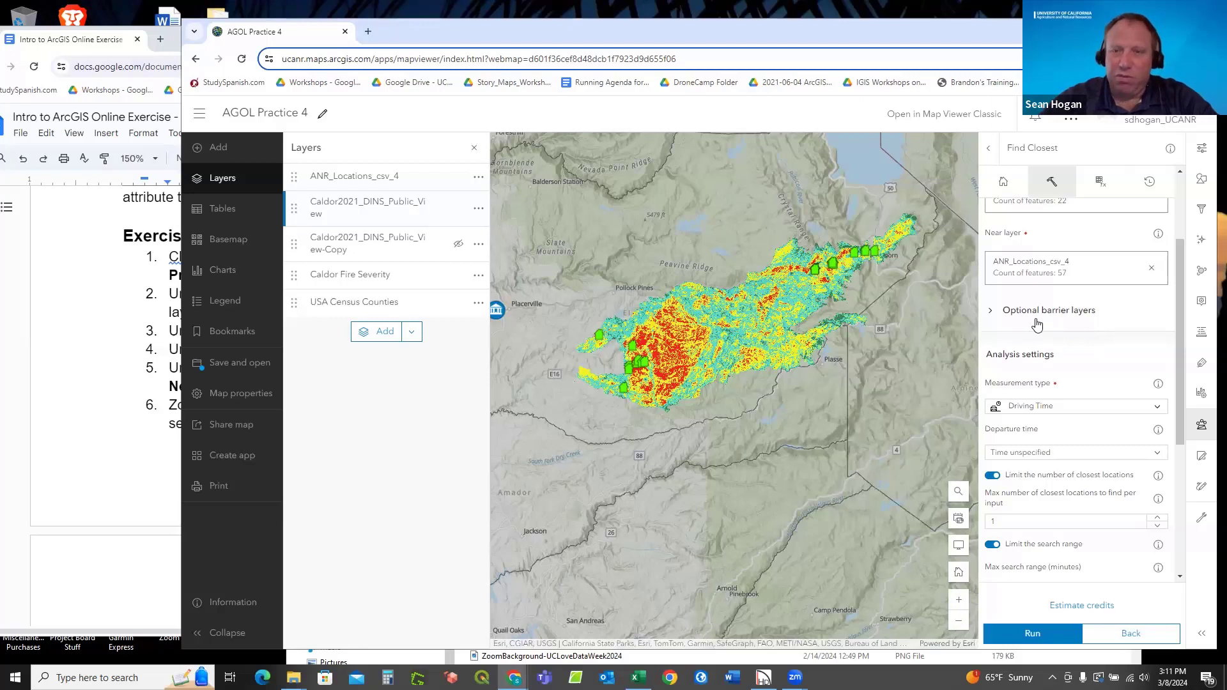
scroll(1079, 320, "down", 1)
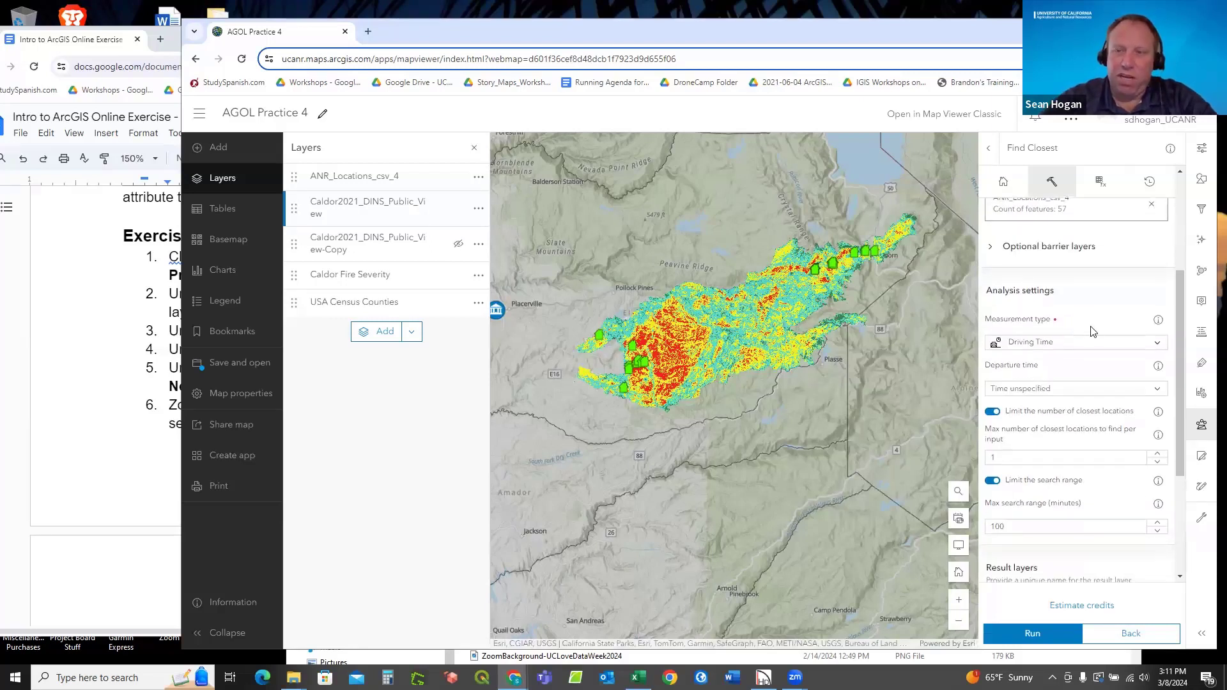
left_click(1028, 348)
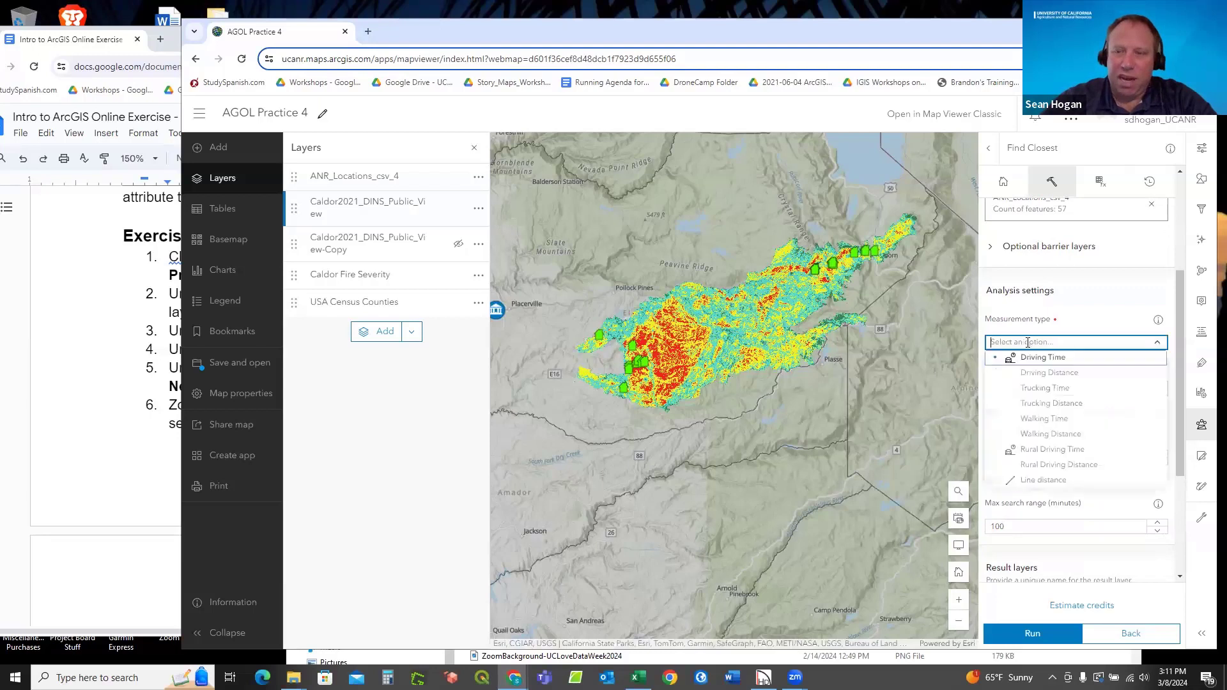
left_click(1041, 374)
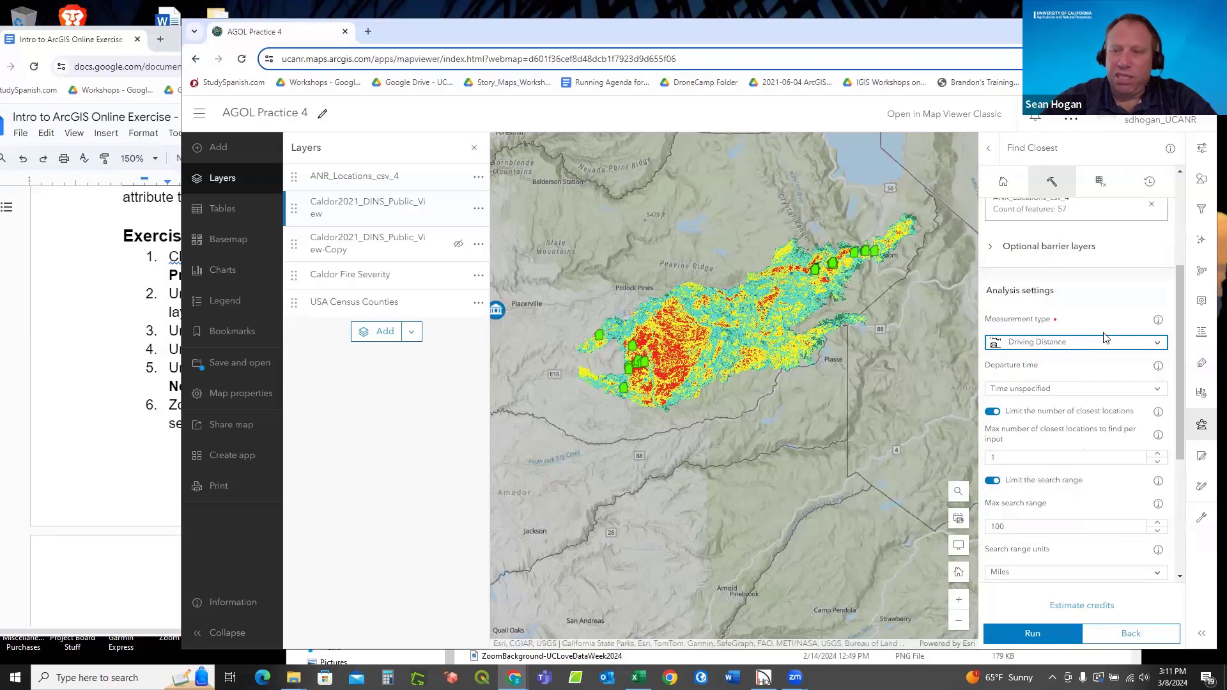
Review the search limits and name the output Nearest_ANR_Facility_to_Threatened_Structures, copying the name from the exercise document.
scroll(1105, 338, "down", 1)
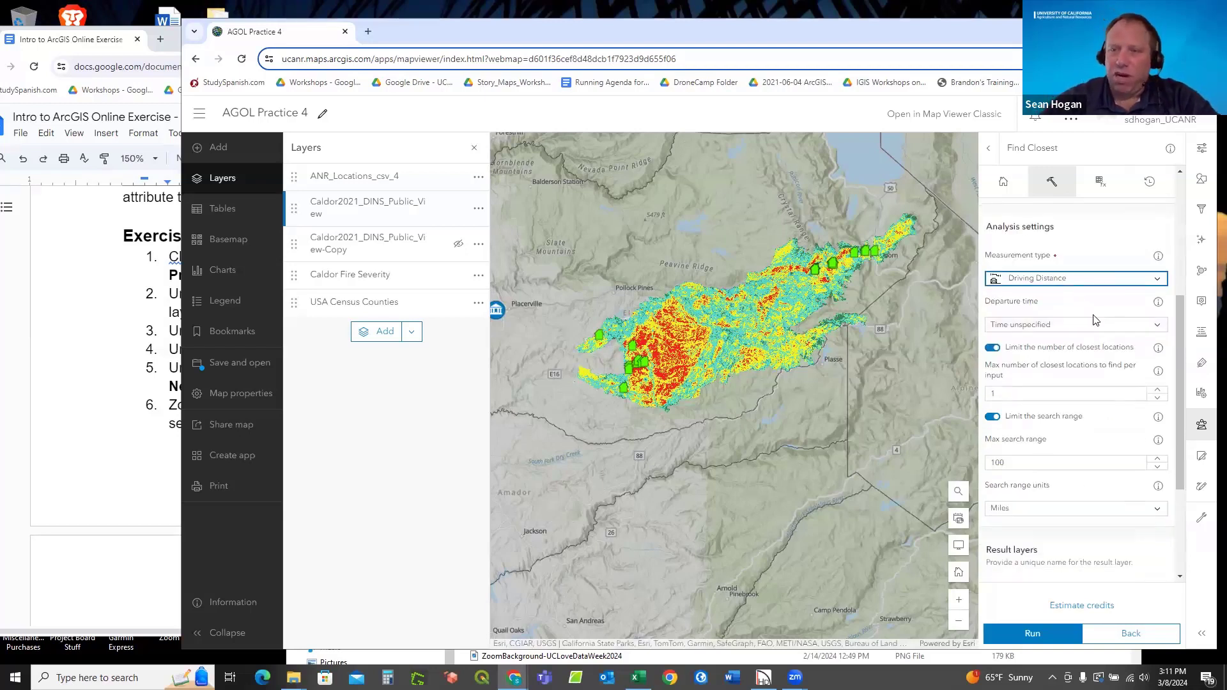
scroll(1086, 294, "down", 1)
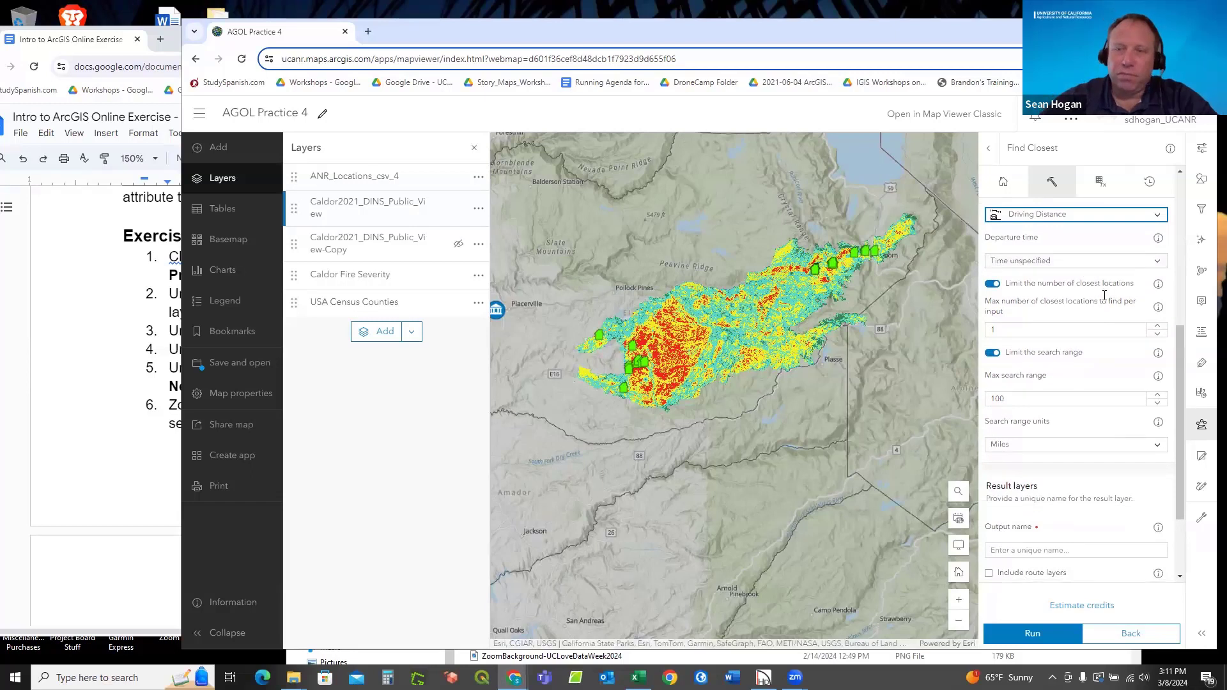
scroll(1104, 296, "down", 1)
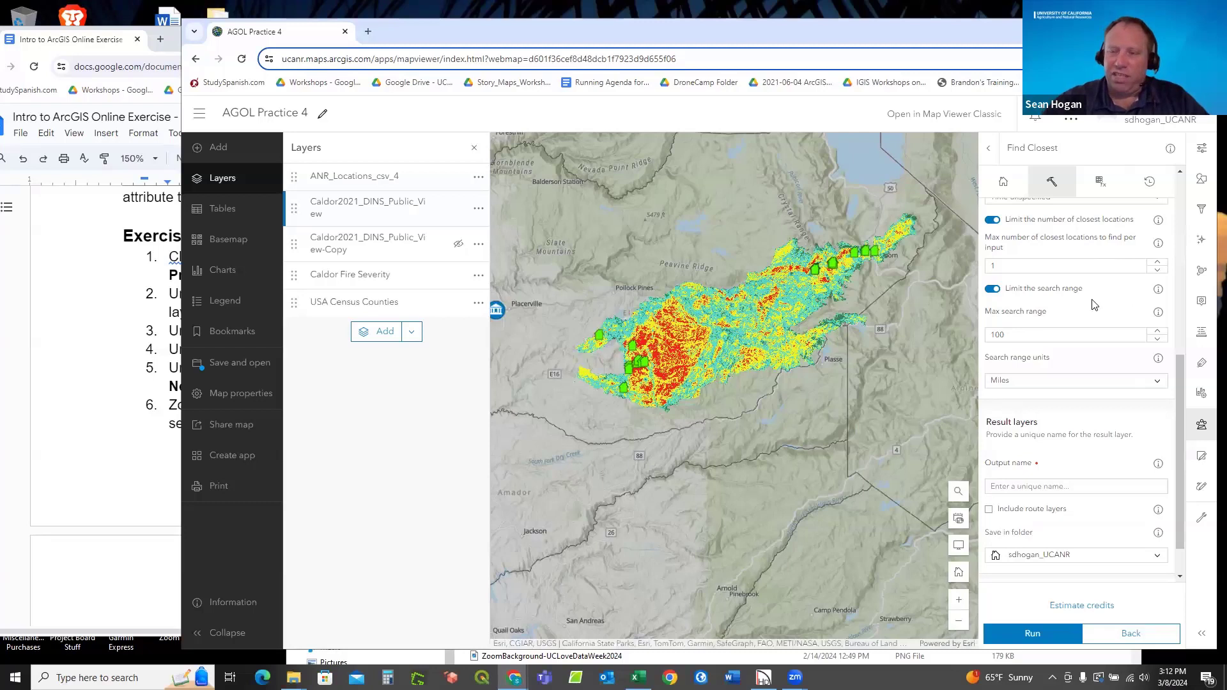
scroll(1094, 304, "down", 1)
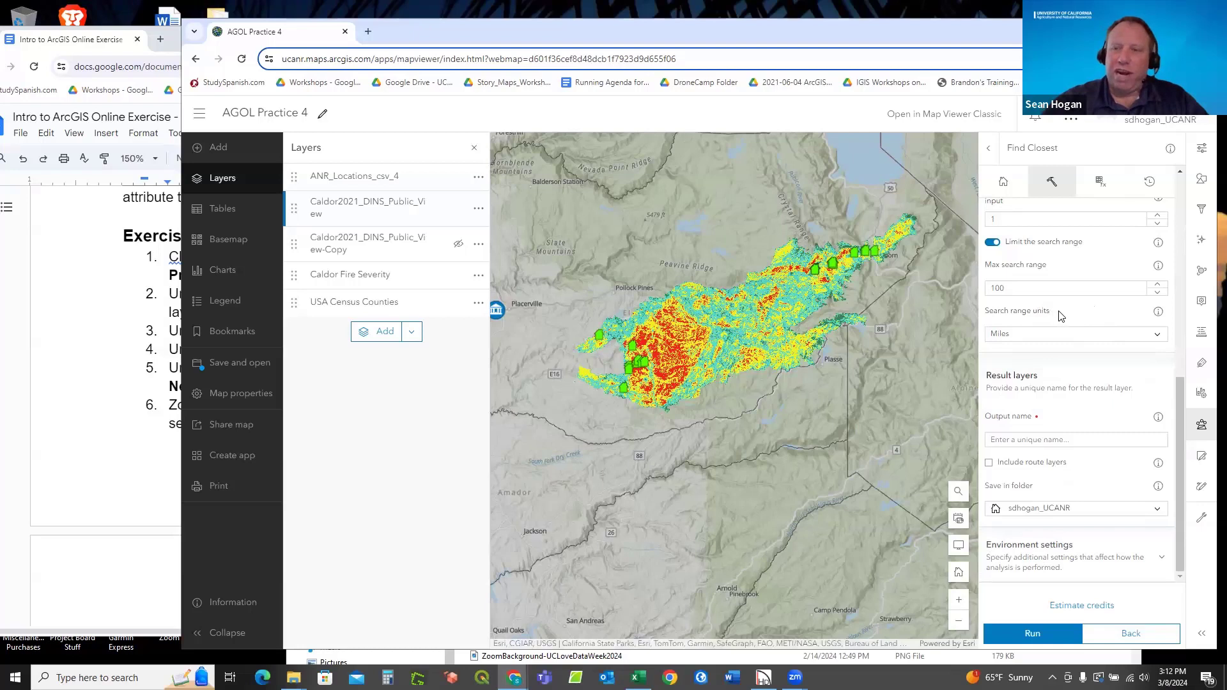
left_click(1028, 437)
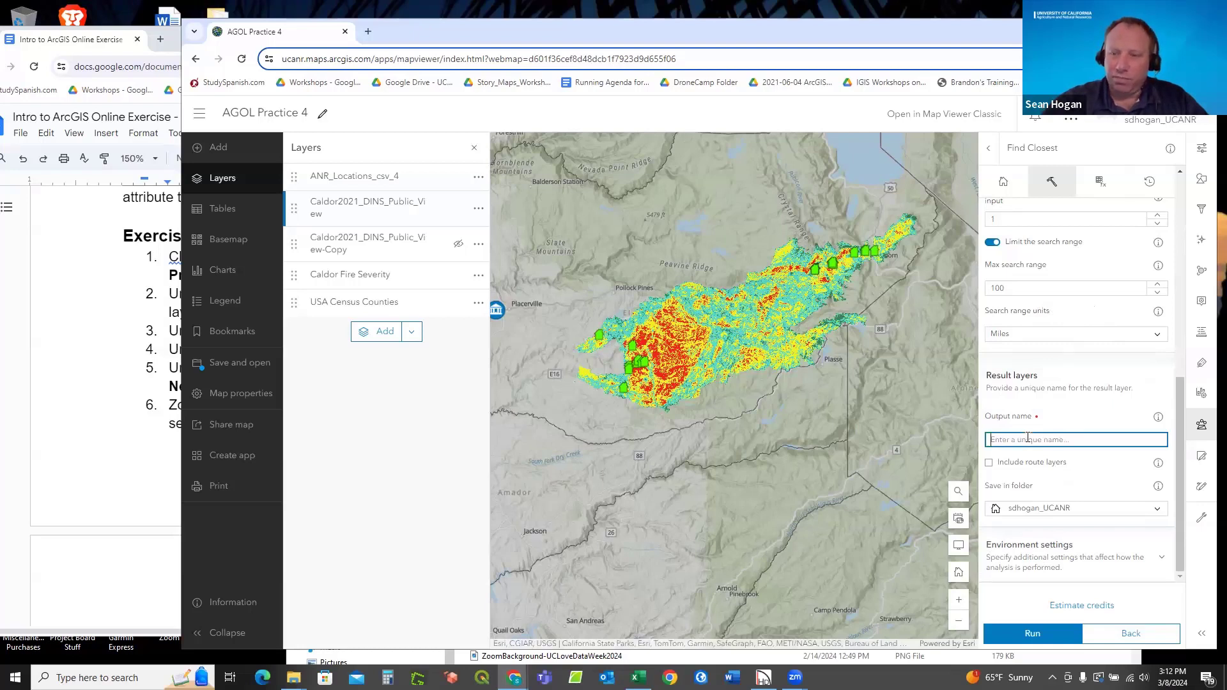
left_click(90, 357)
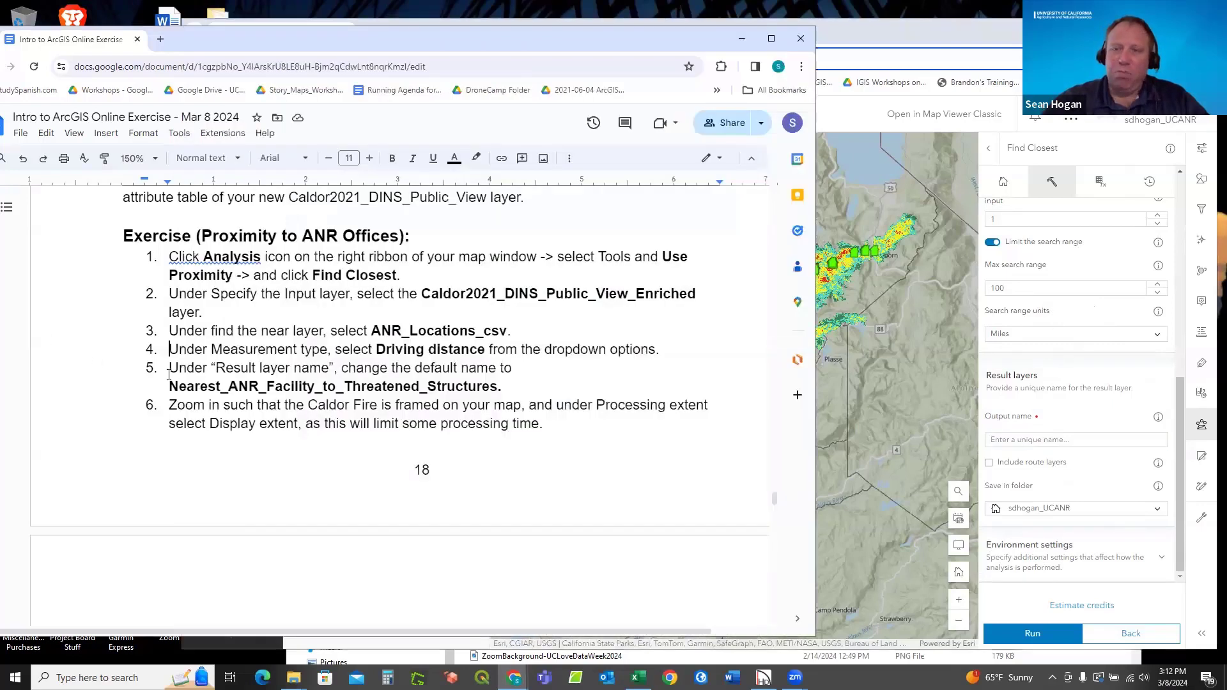
left_click_drag(170, 386, 499, 379)
key("ctrl+c")
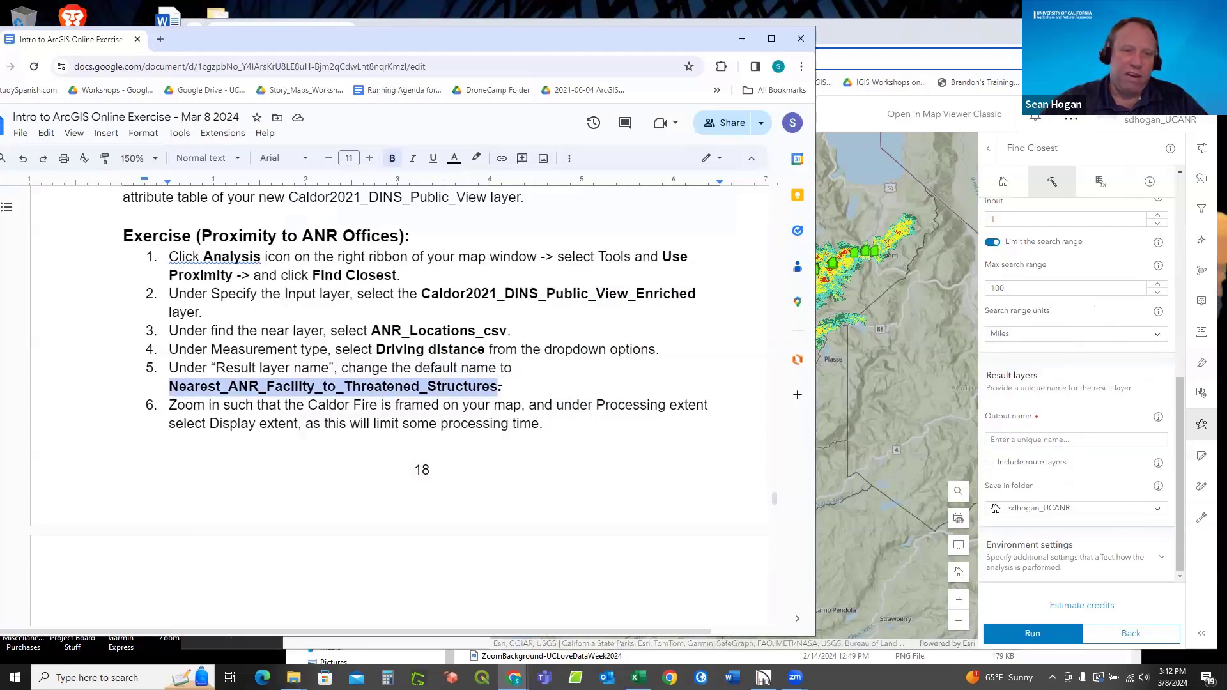
left_click(1068, 440)
key("ctrl+v")
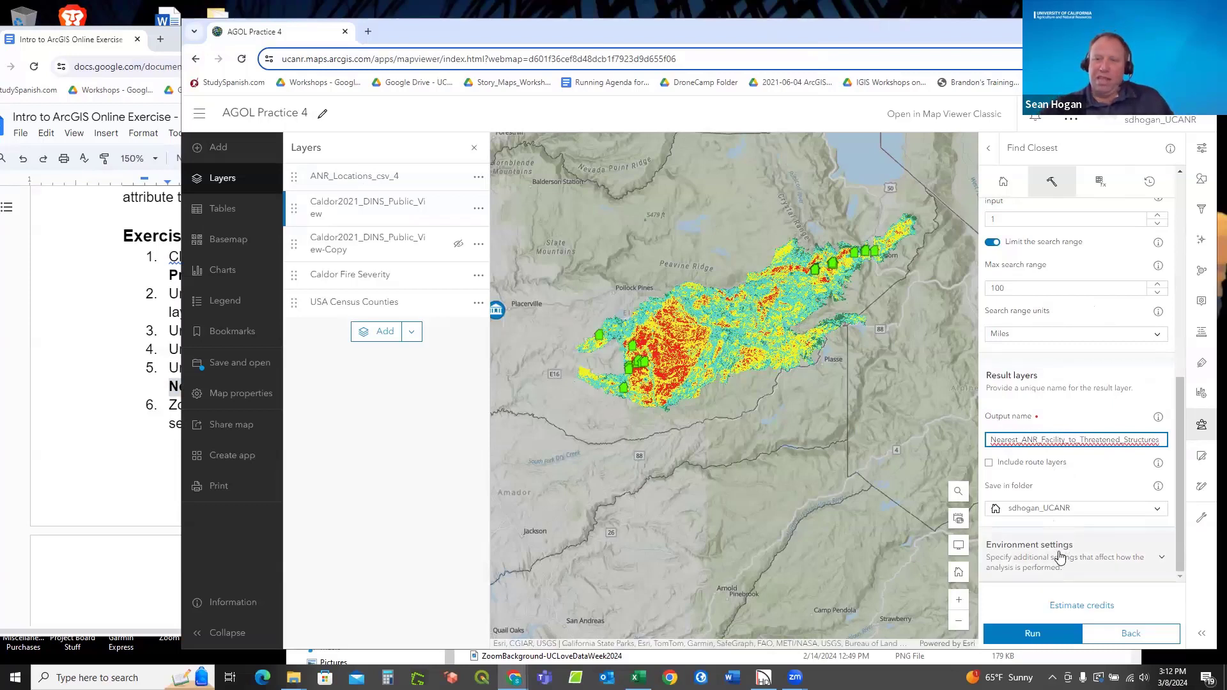
Keep the Caldor Fire framed on the map, set the processing extent to Display extent and estimate the analysis credits.
left_click(1161, 558)
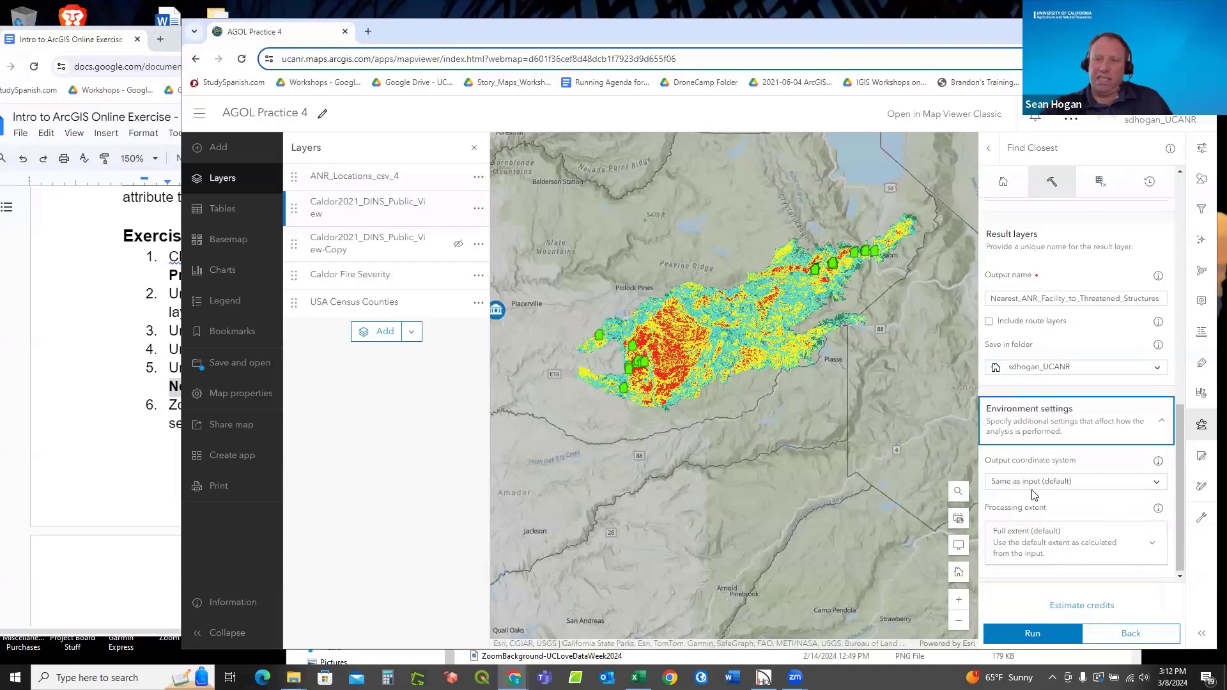
left_click_drag(790, 435, 816, 453)
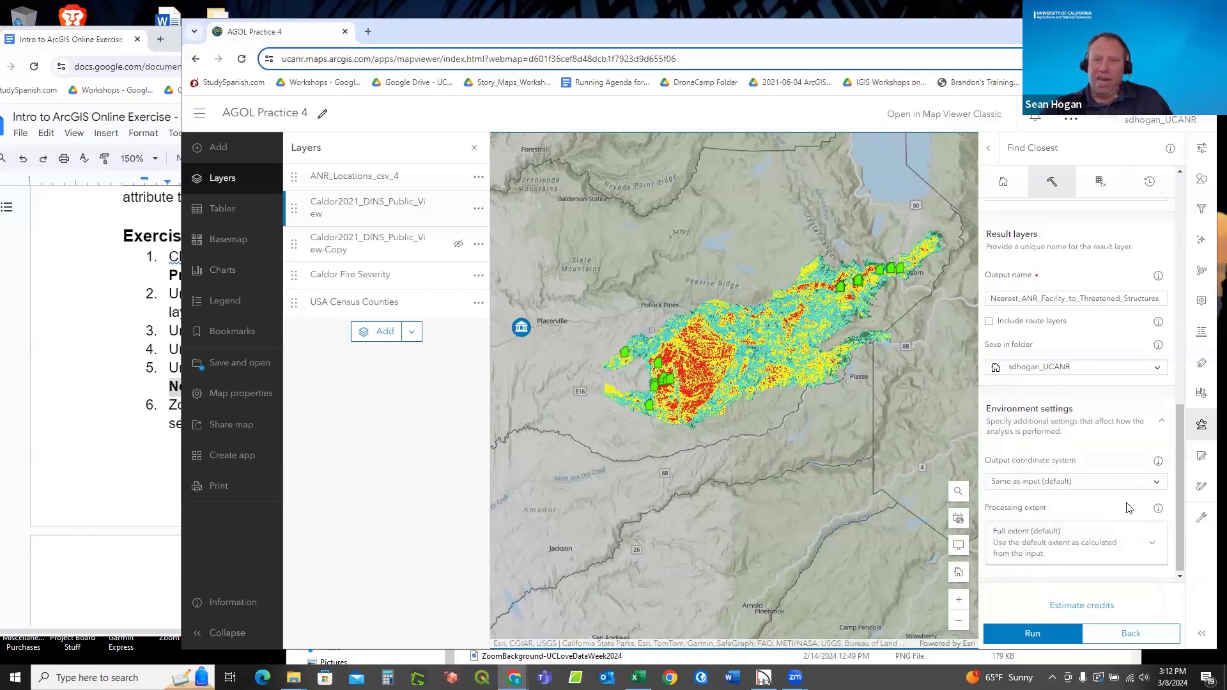
scroll(1086, 531, "down", 1)
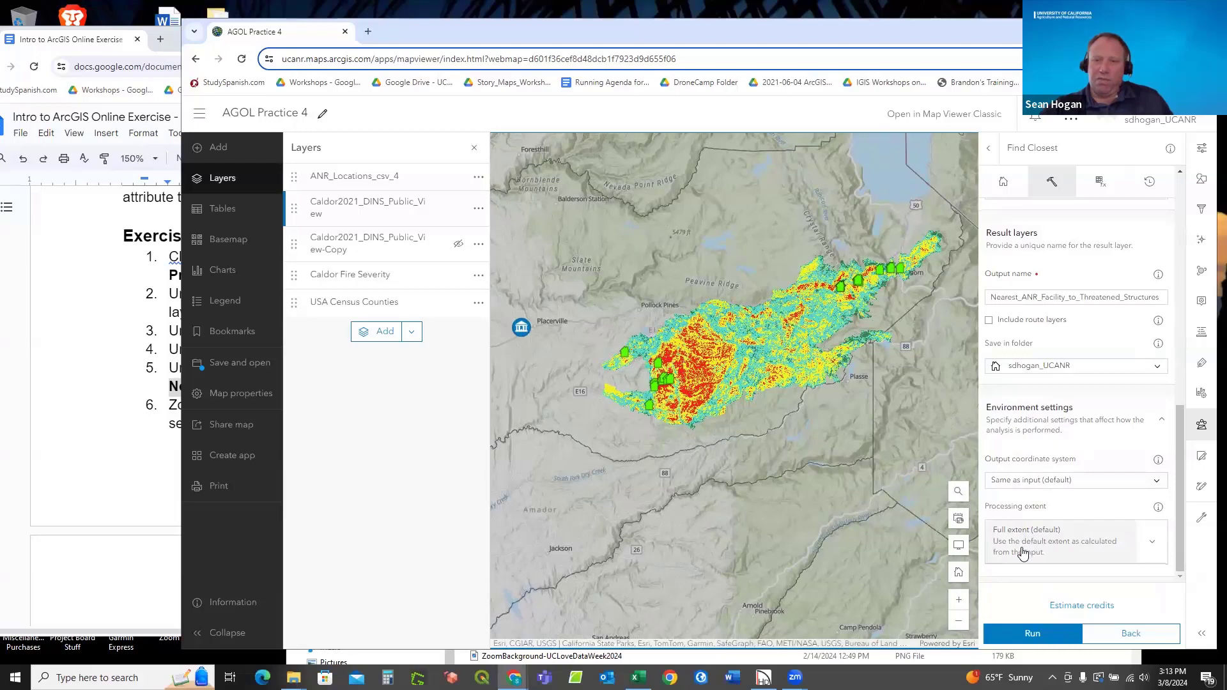
left_click(1151, 547)
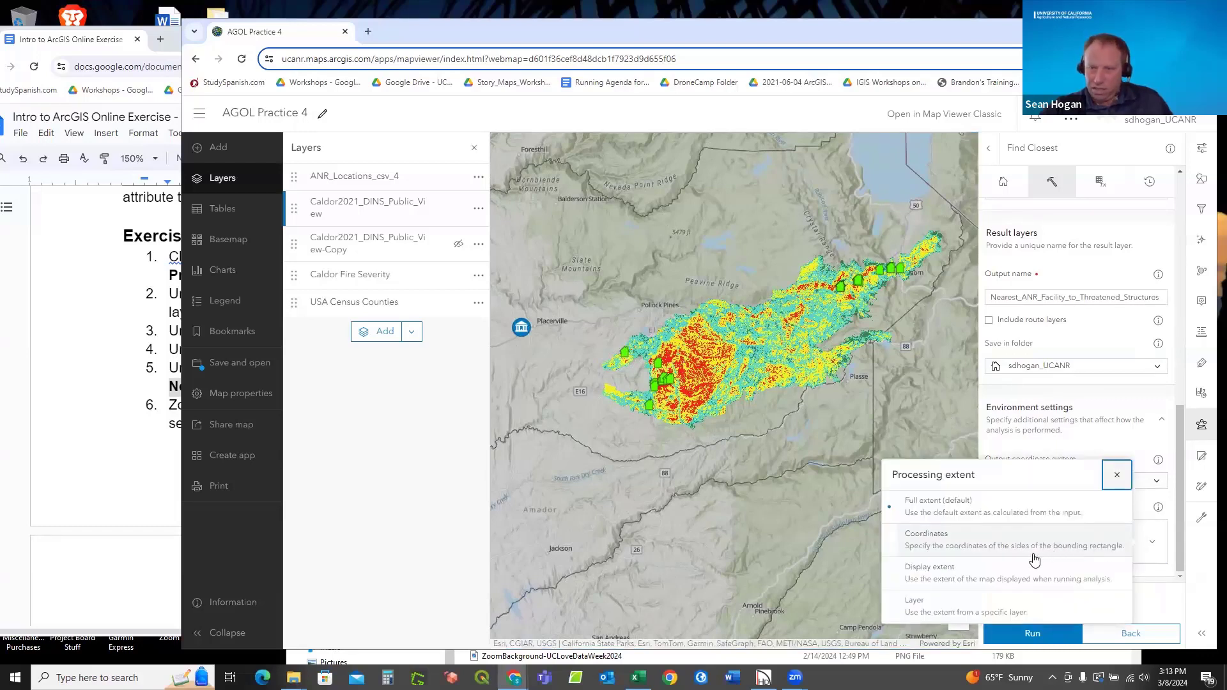
left_click(960, 575)
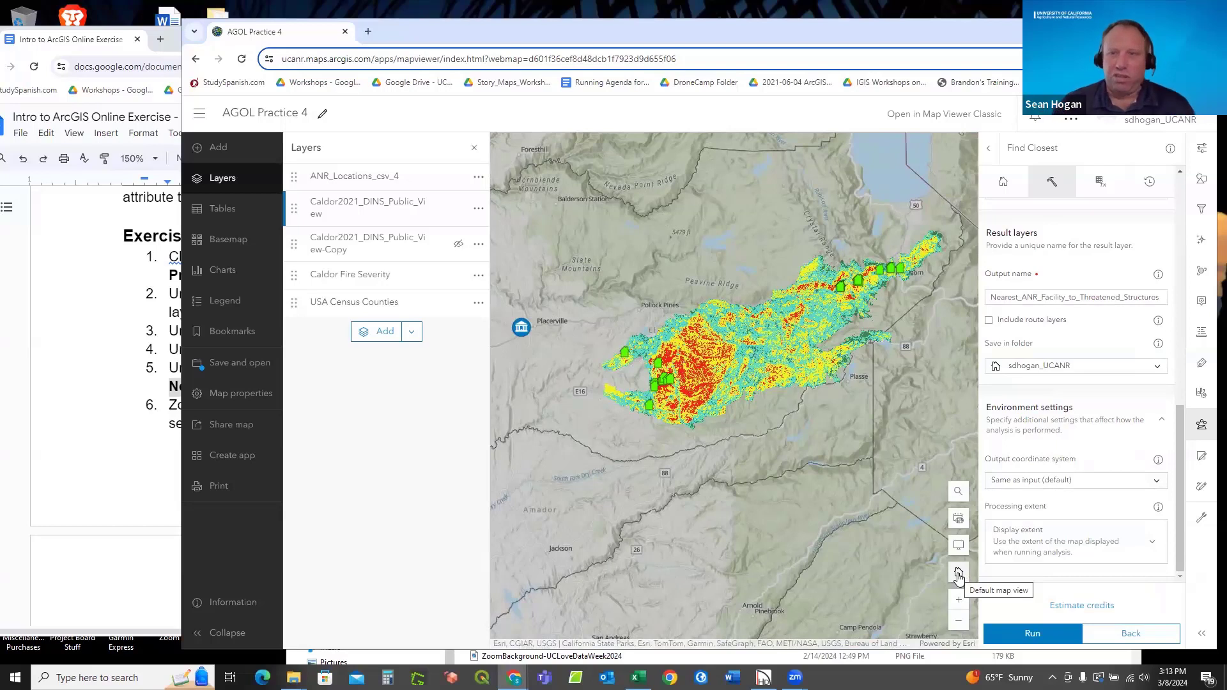
left_click(1084, 607)
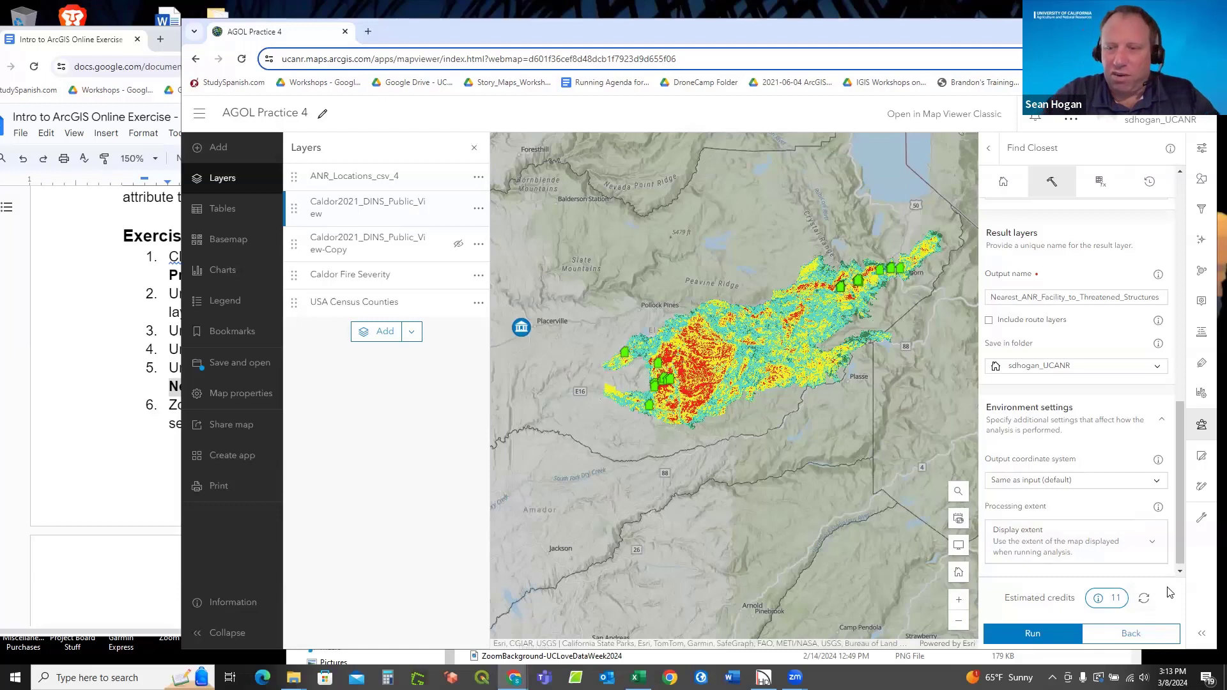
Read the next instructions in the exercise document and copy the pre-processed layer name Nearest_ANR_Facility_to_Threatened_Structures.
left_click(76, 342)
scroll(292, 360, "down", 4)
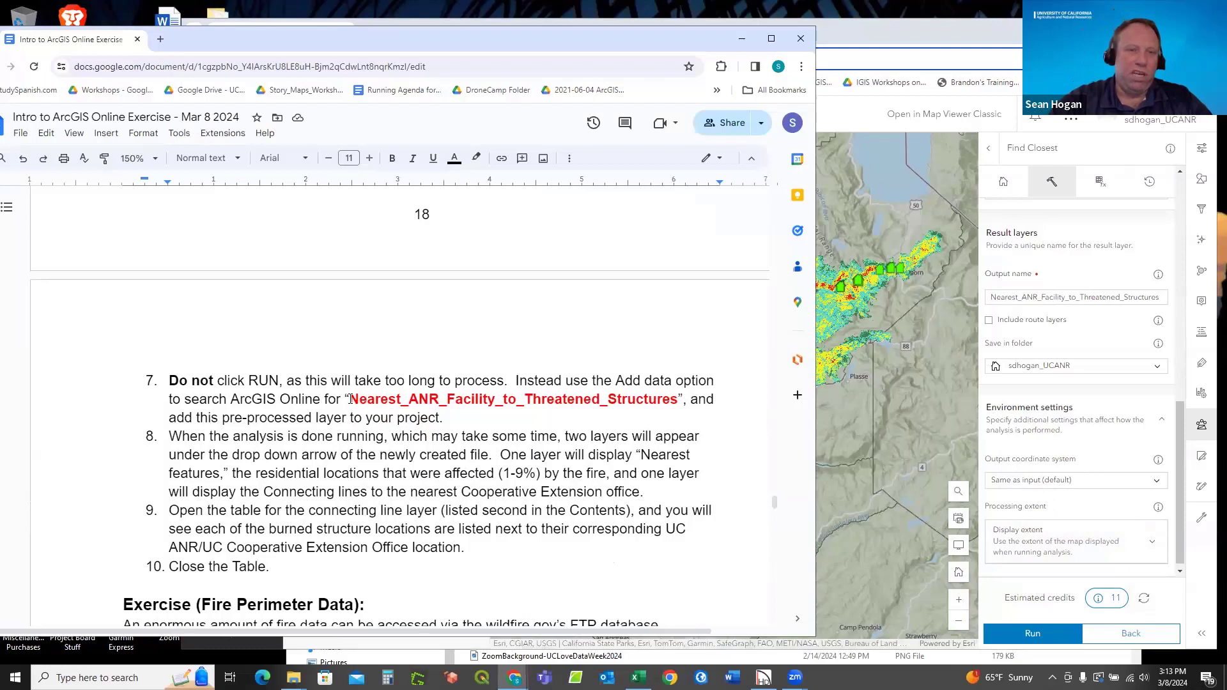
left_click_drag(349, 398, 677, 403)
key("ctrl+c")
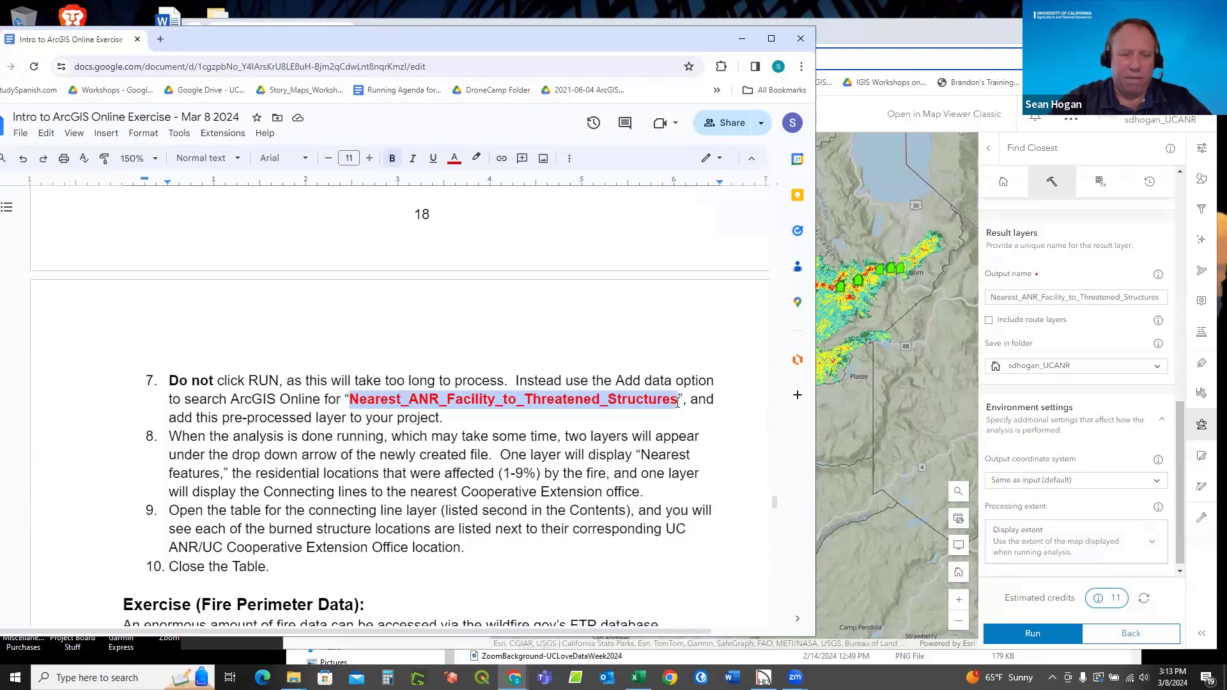
left_click(396, 402)
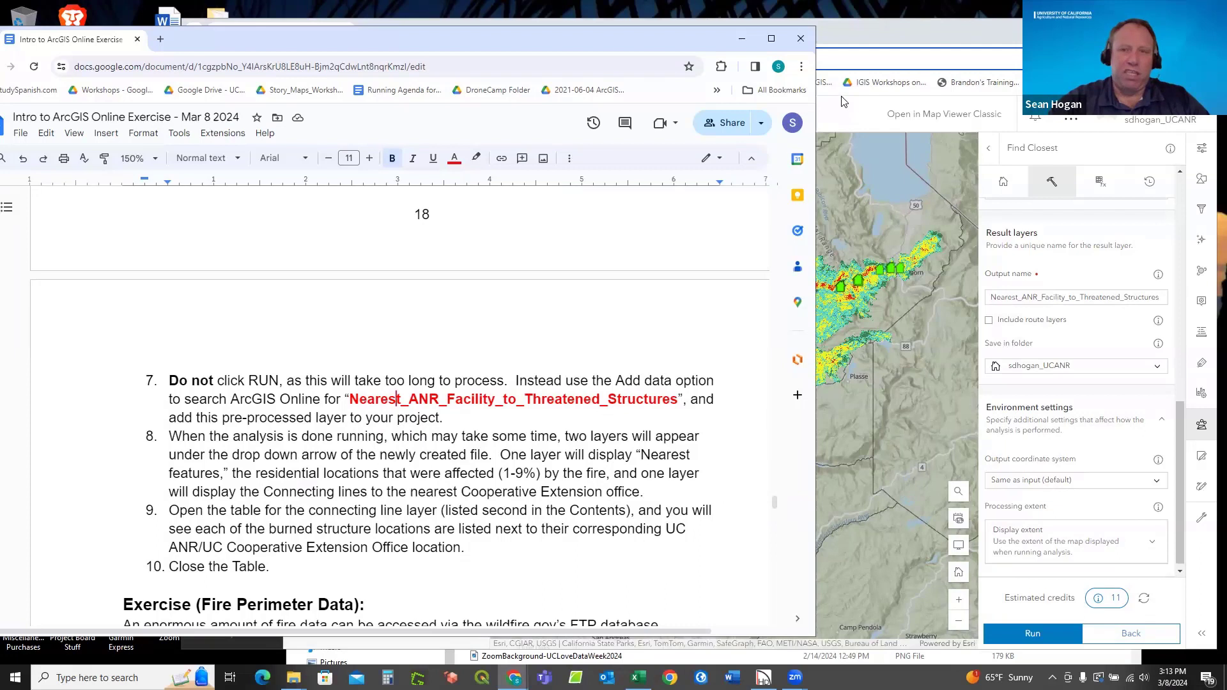
Return to Map Viewer and browse for layers to add to the map.
left_click(851, 113)
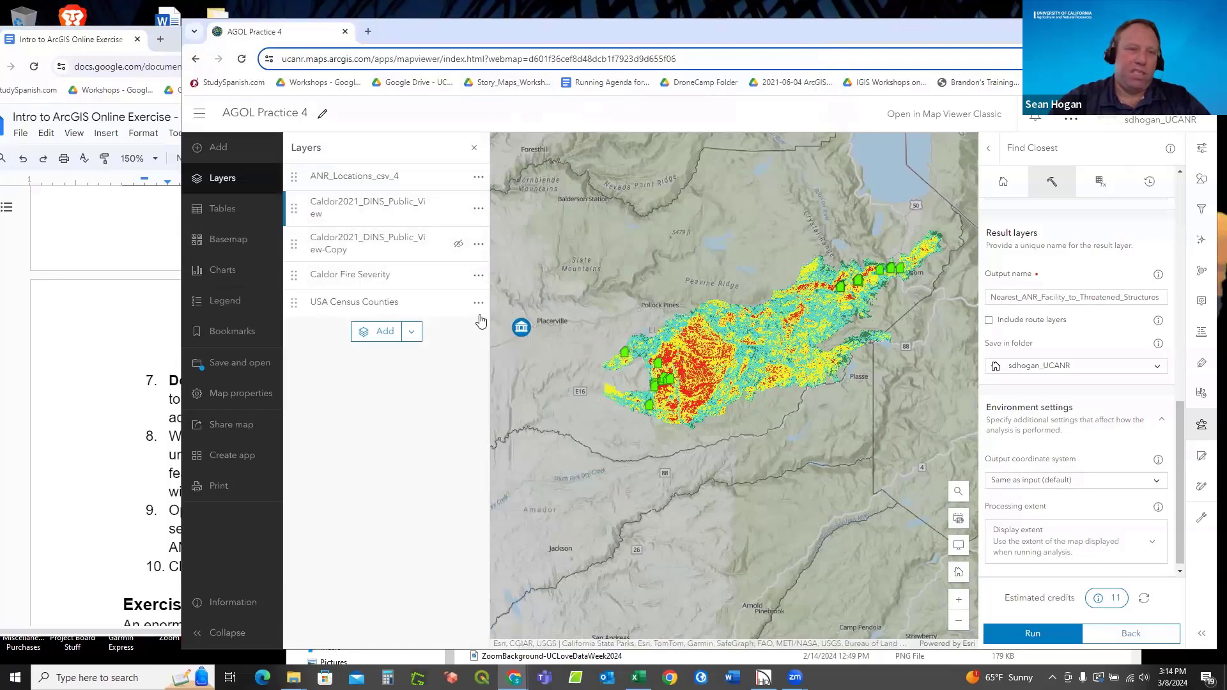
left_click(236, 152)
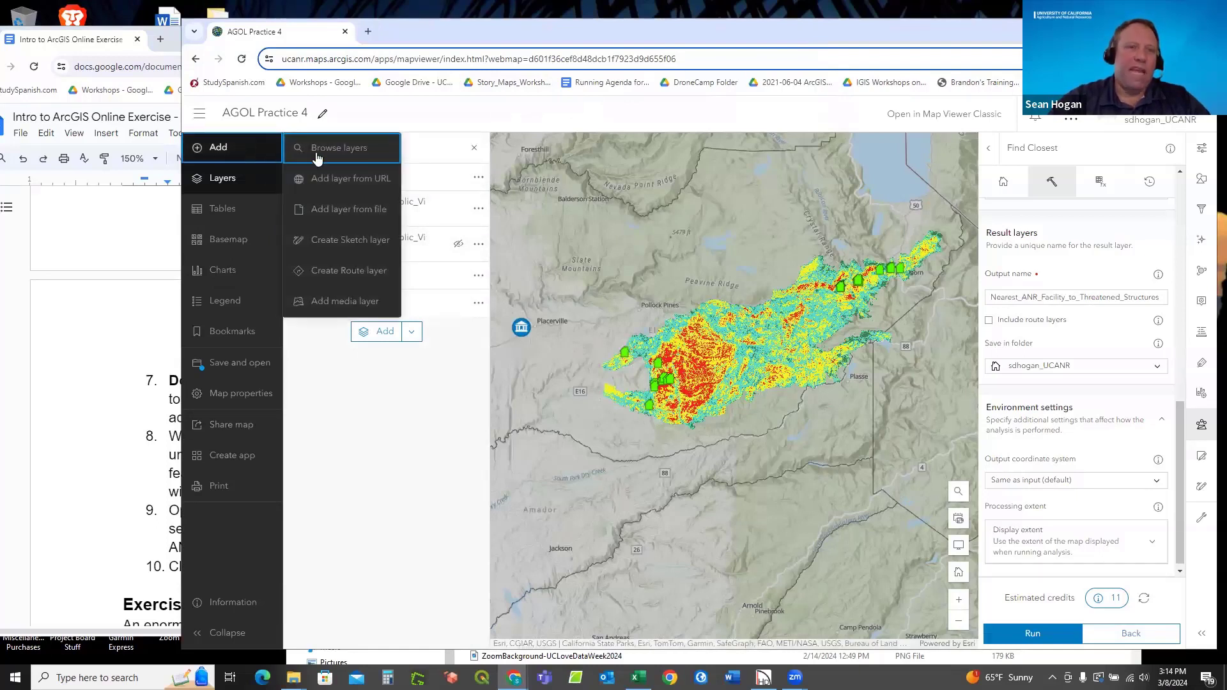
left_click(347, 152)
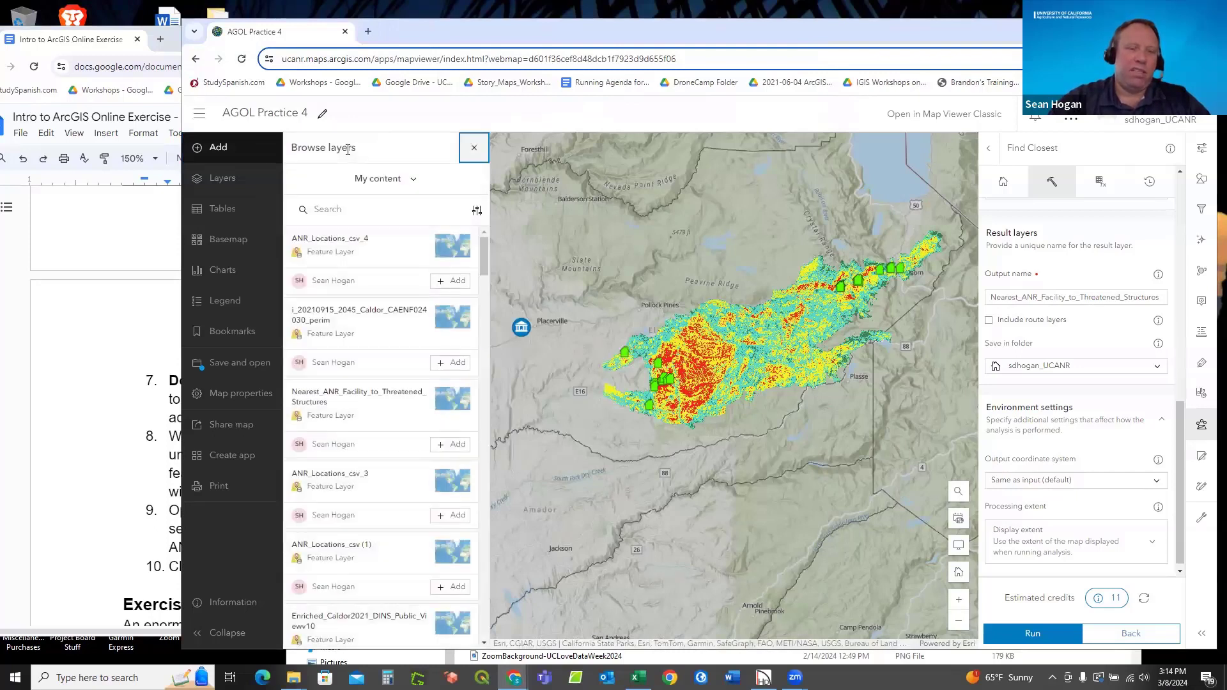
Search ArcGIS Online for "Nearest_ANR_Facility_to_Threatened_Structures" and add the feature layer of exactly that name to the map.
left_click(411, 180)
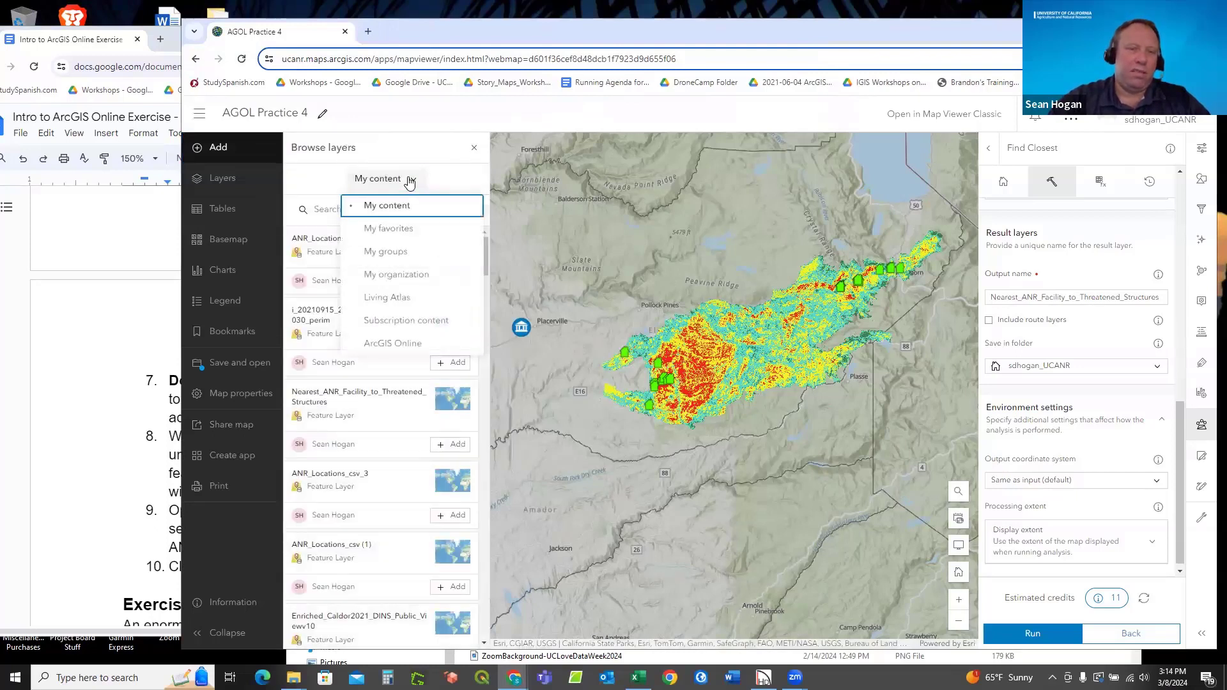
left_click(404, 343)
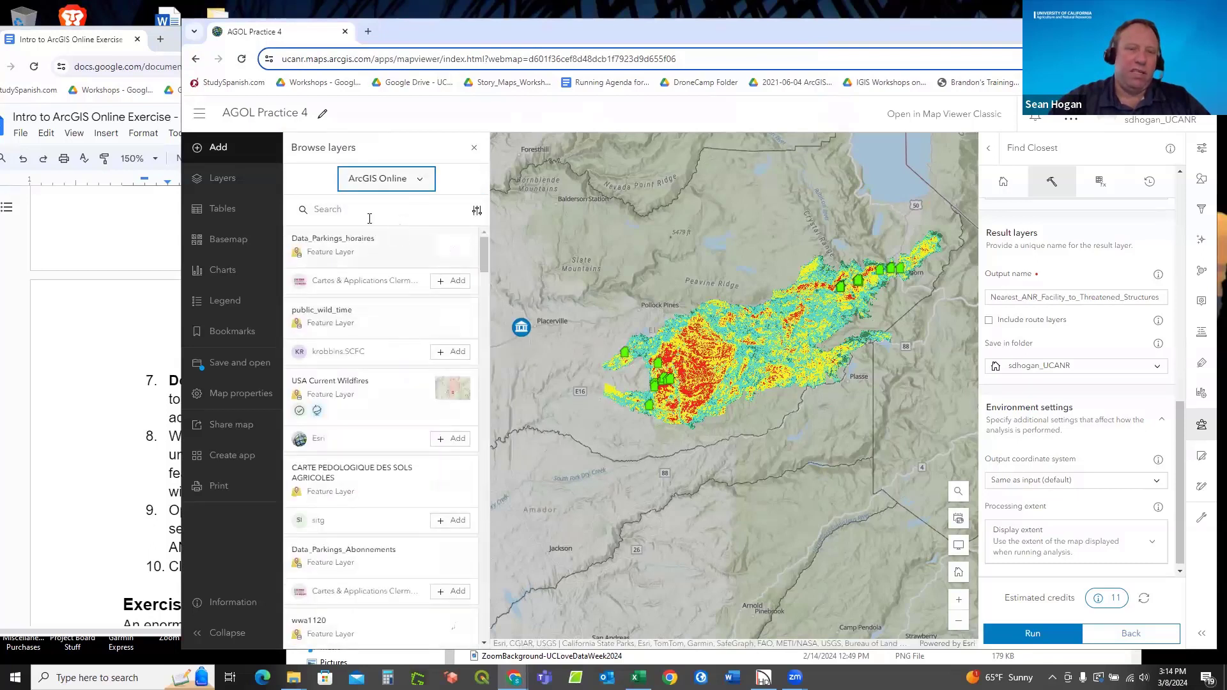
left_click(331, 209)
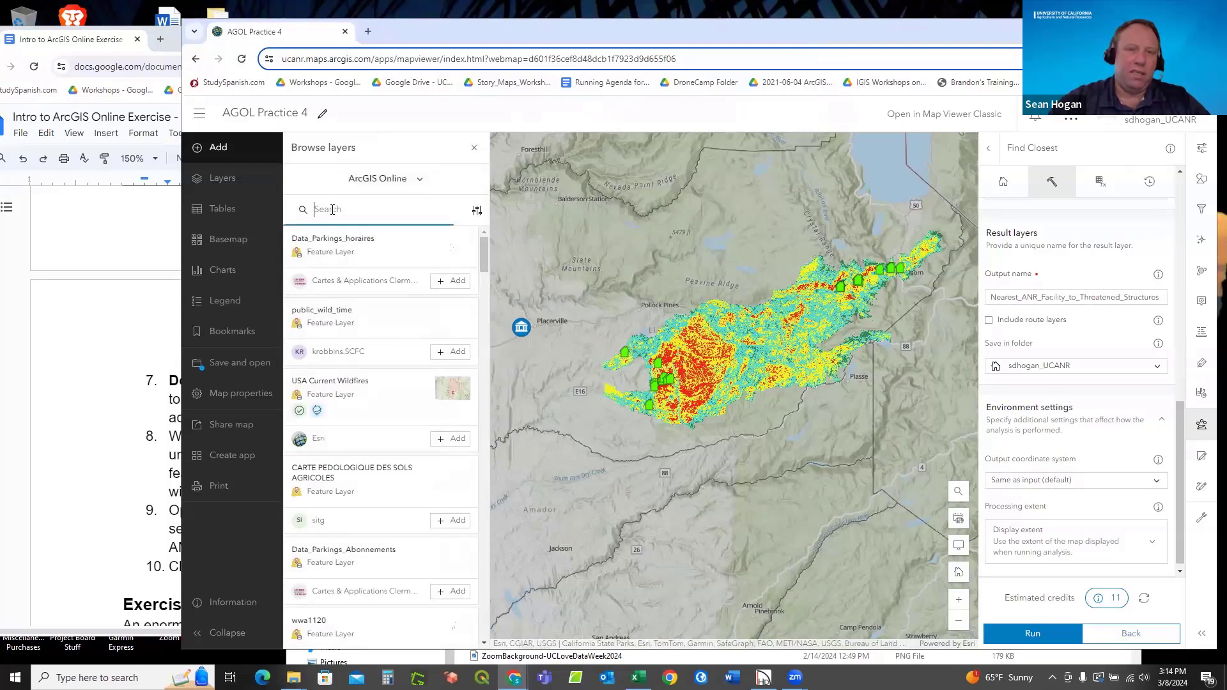
key("ctrl+v")
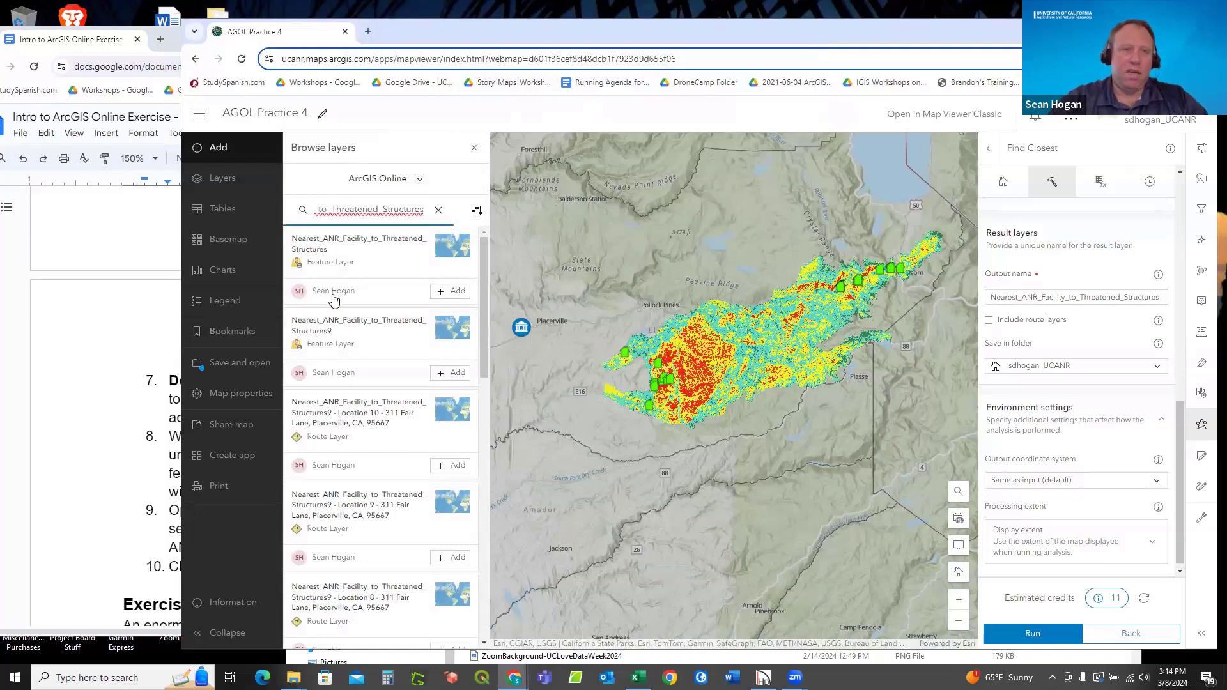
left_click(457, 293)
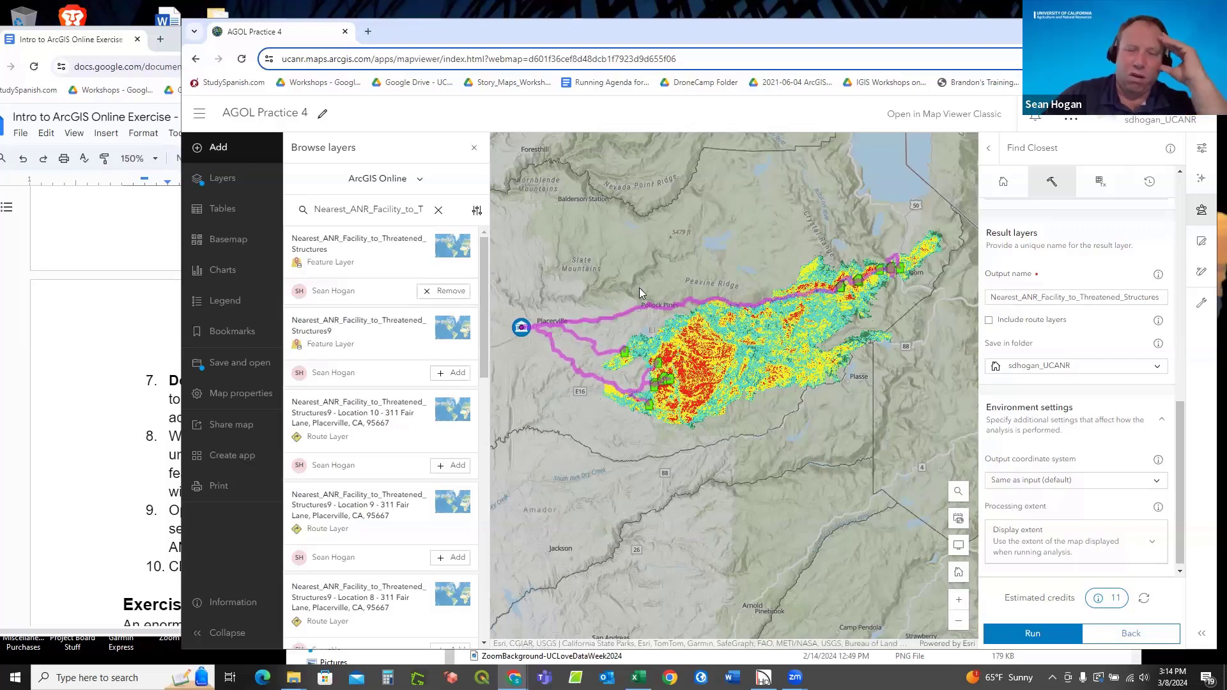
left_click(473, 148)
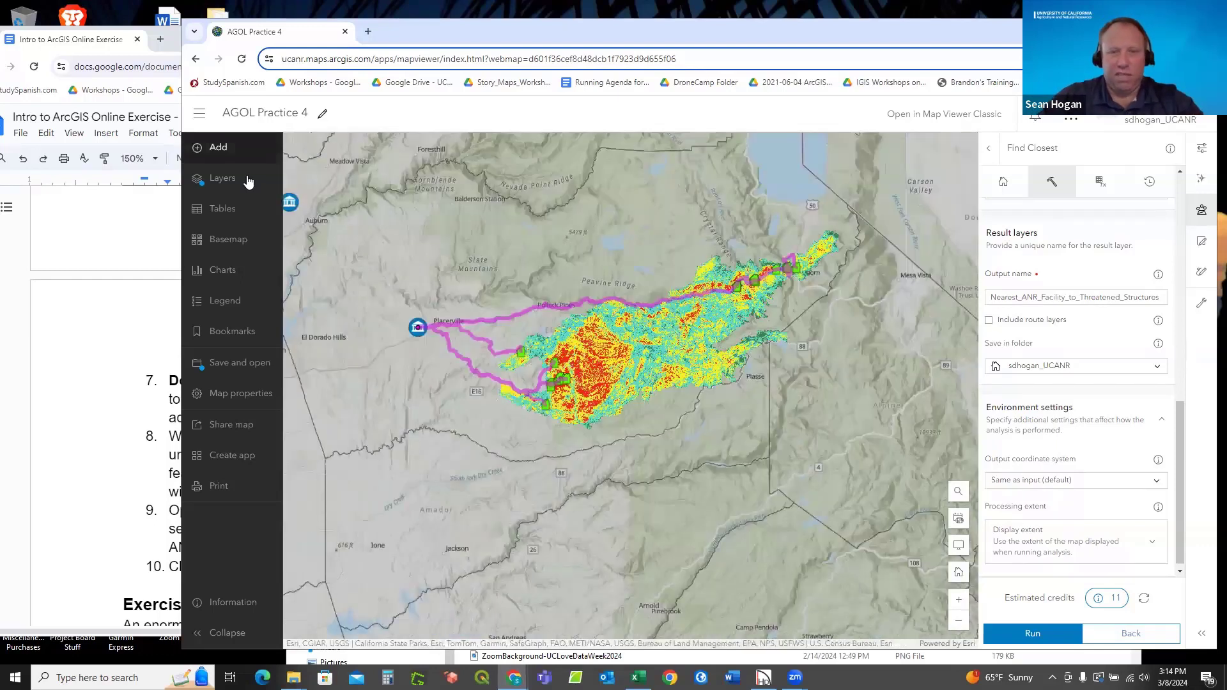
Expand the Nearest_ANR_Facility_to_Threatened_Structures group in the layer list and hide its Nearest Features sublayer.
left_click(226, 181)
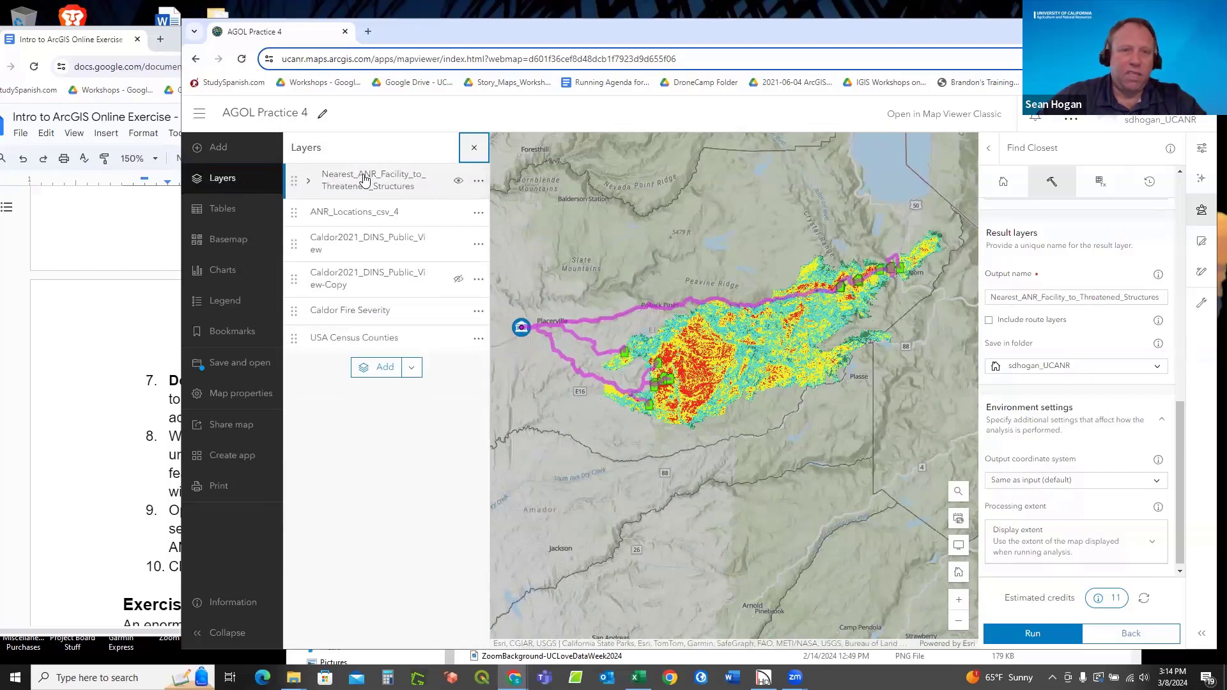
left_click(310, 182)
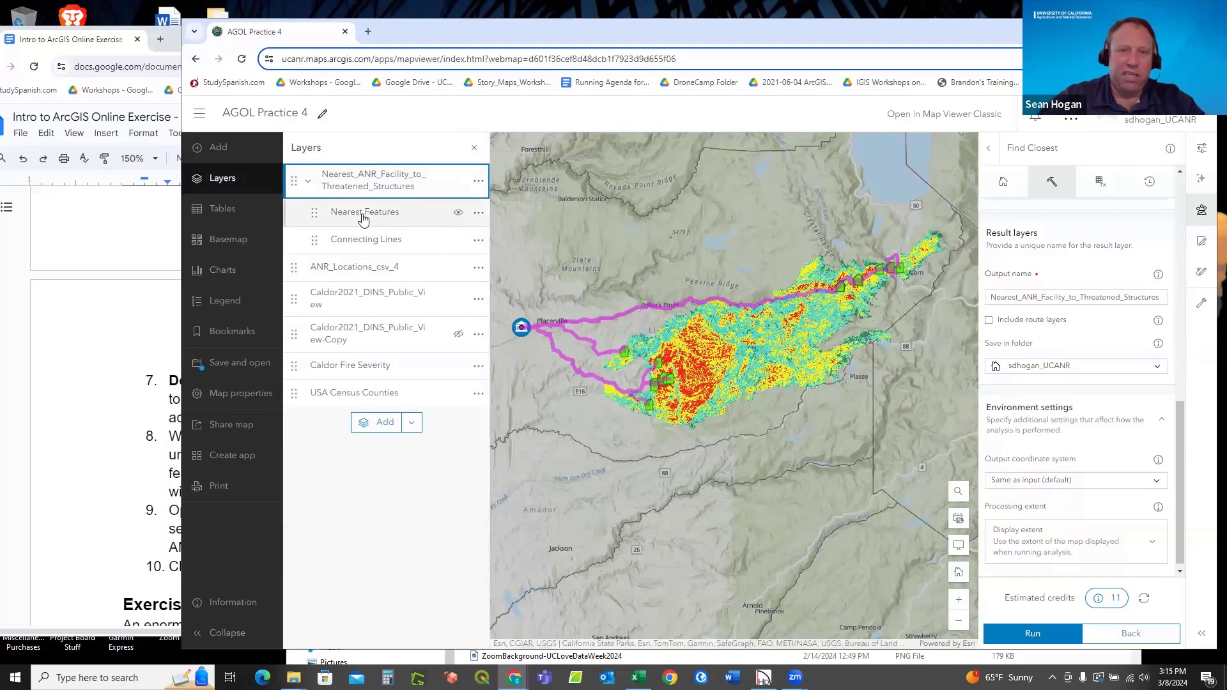
left_click(459, 214)
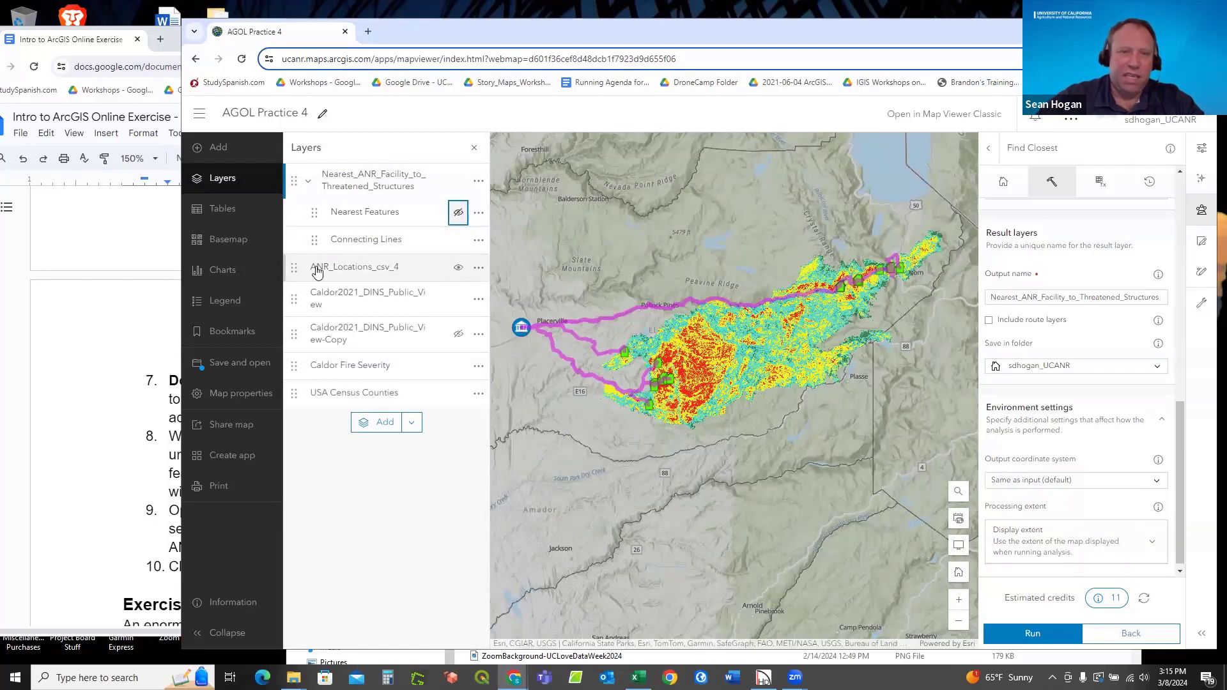
Reorder the layers so Caldor2021_DINS_Public_View and ANR_Locations_csv_4 sit above the Nearest_ANR_Facility group, and save the map.
left_click_drag(294, 268, 293, 183)
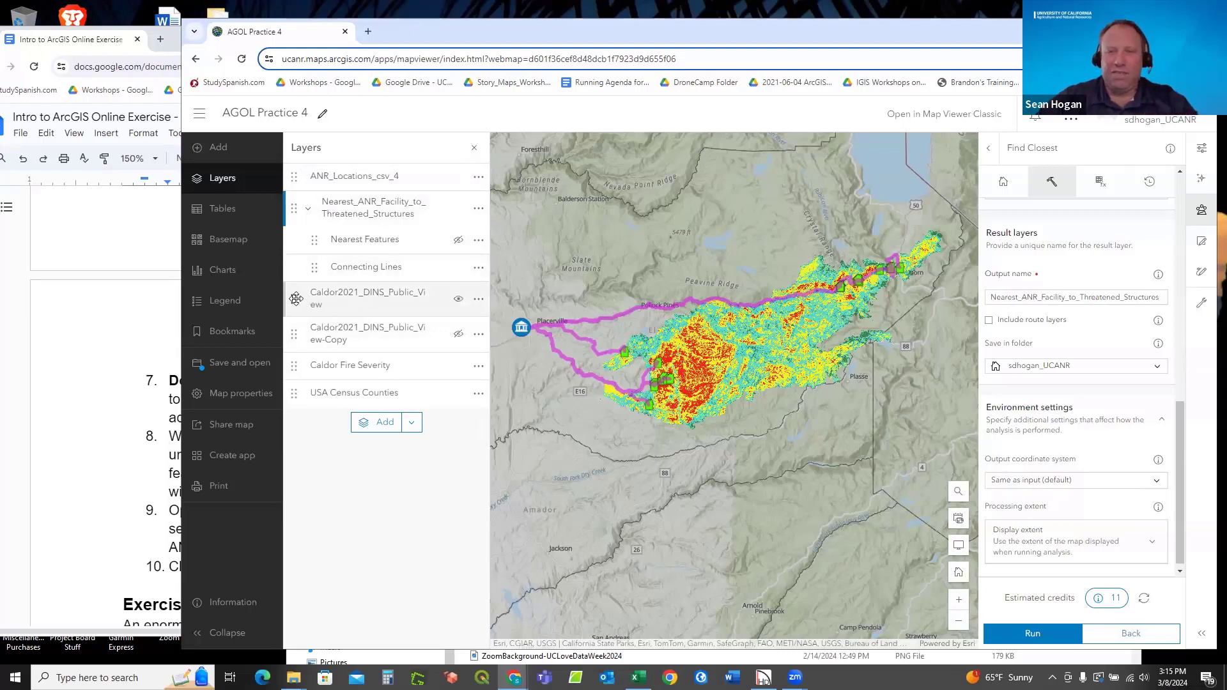
left_click_drag(293, 300, 297, 190)
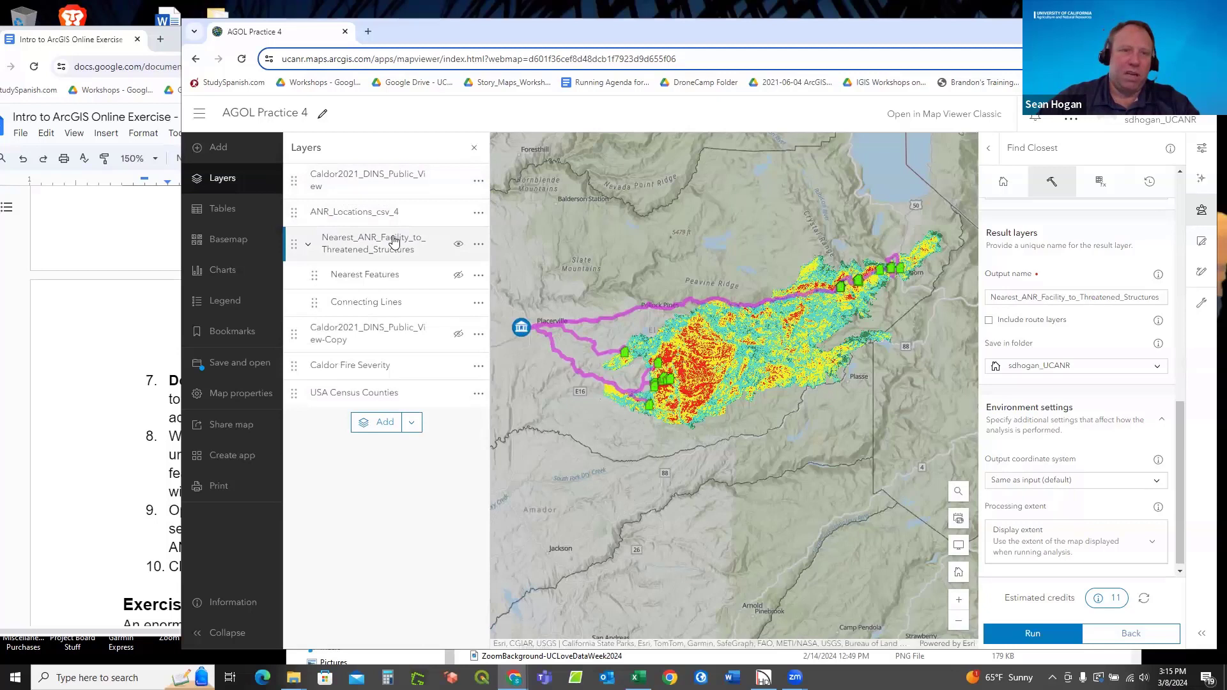
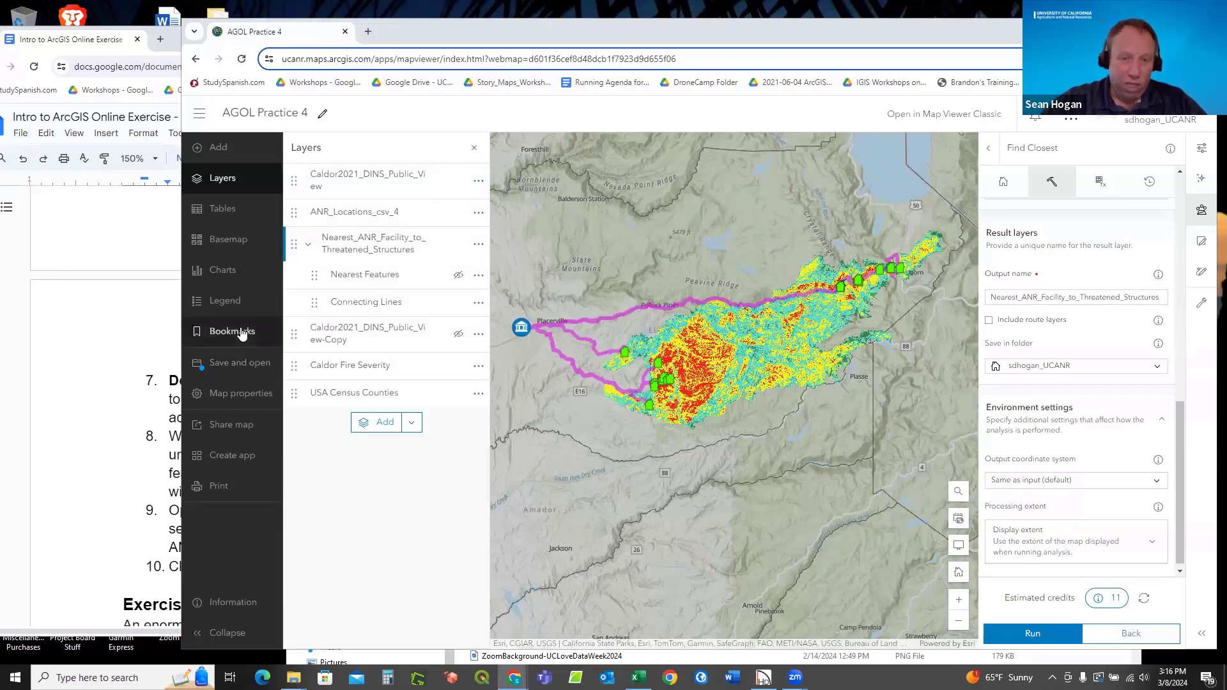
left_click(229, 369)
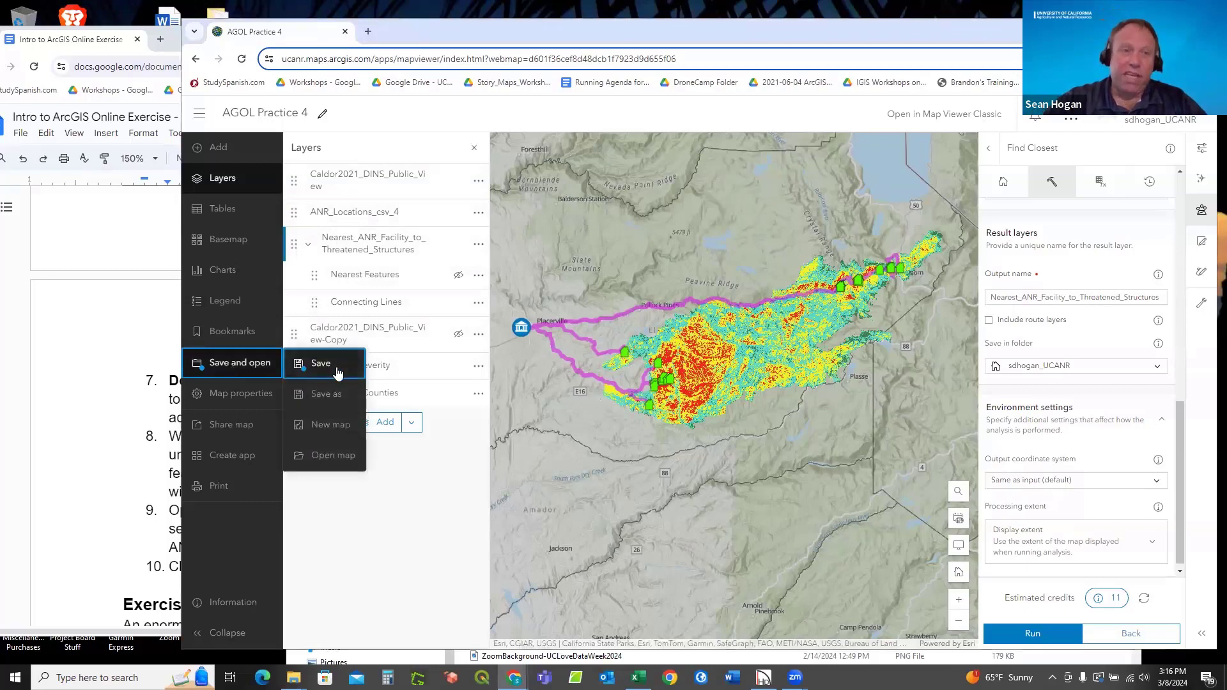
left_click(317, 363)
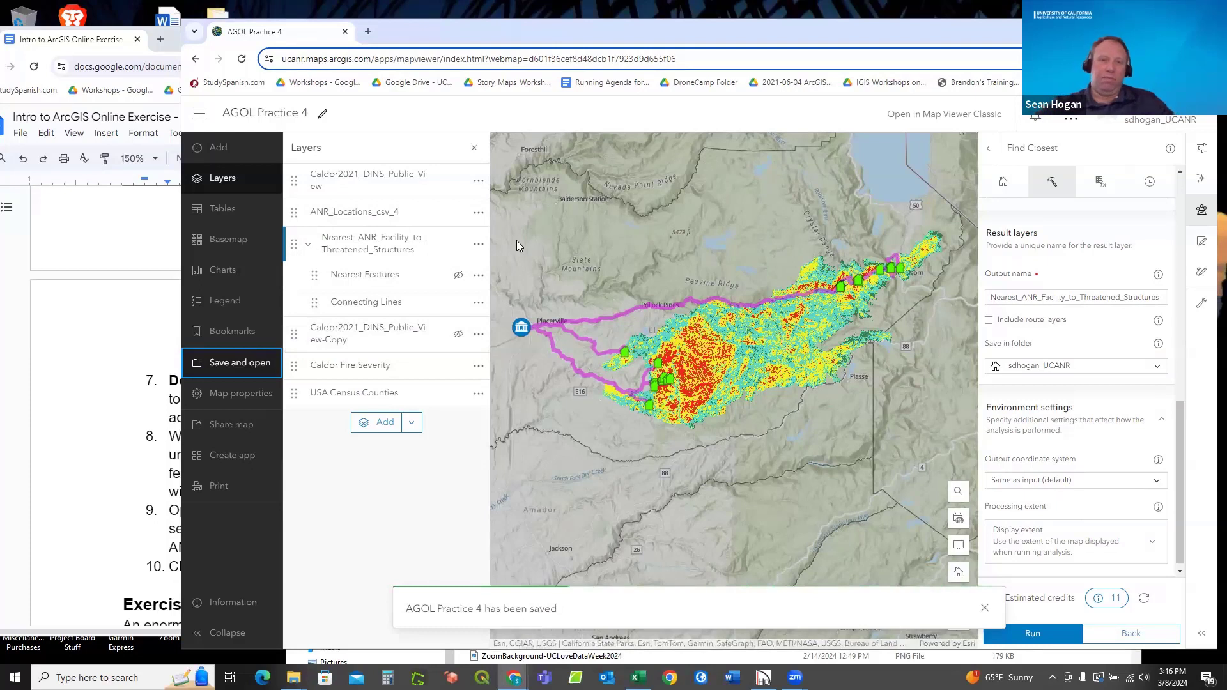
Switch to the exercise guide in Google Docs and read the instructions of the Fire Perimeter Data exercise.
left_click(110, 329)
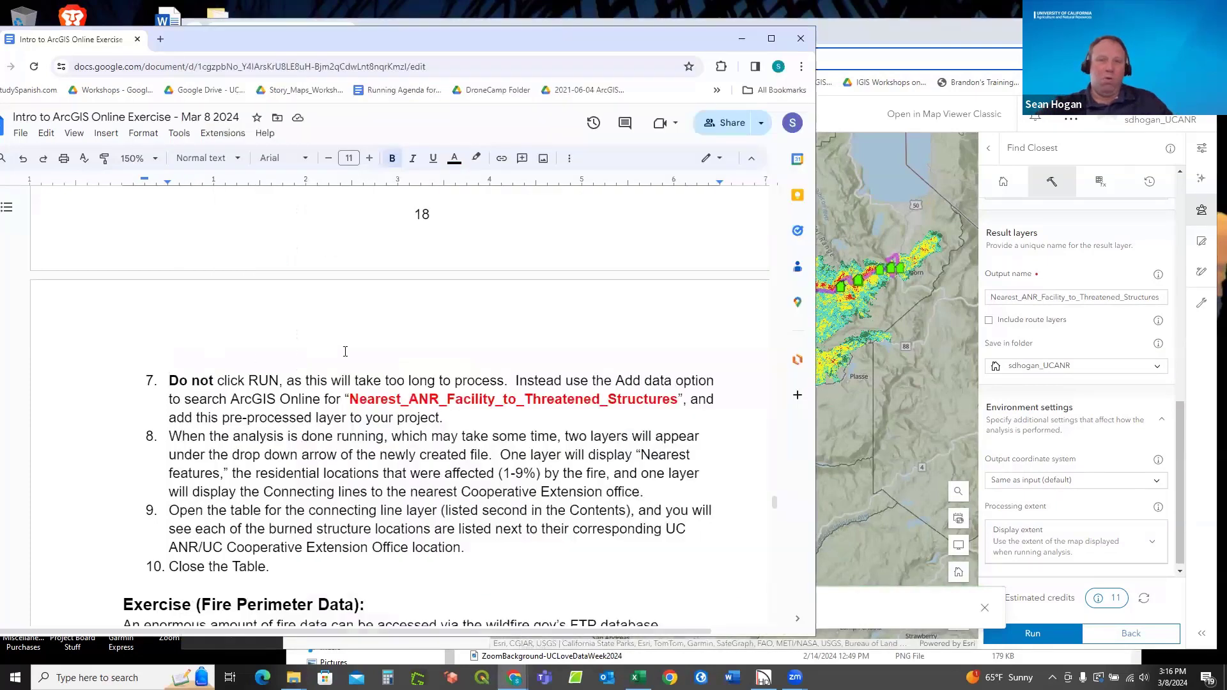
scroll(345, 352, "down", 3)
scroll(346, 351, "down", 2)
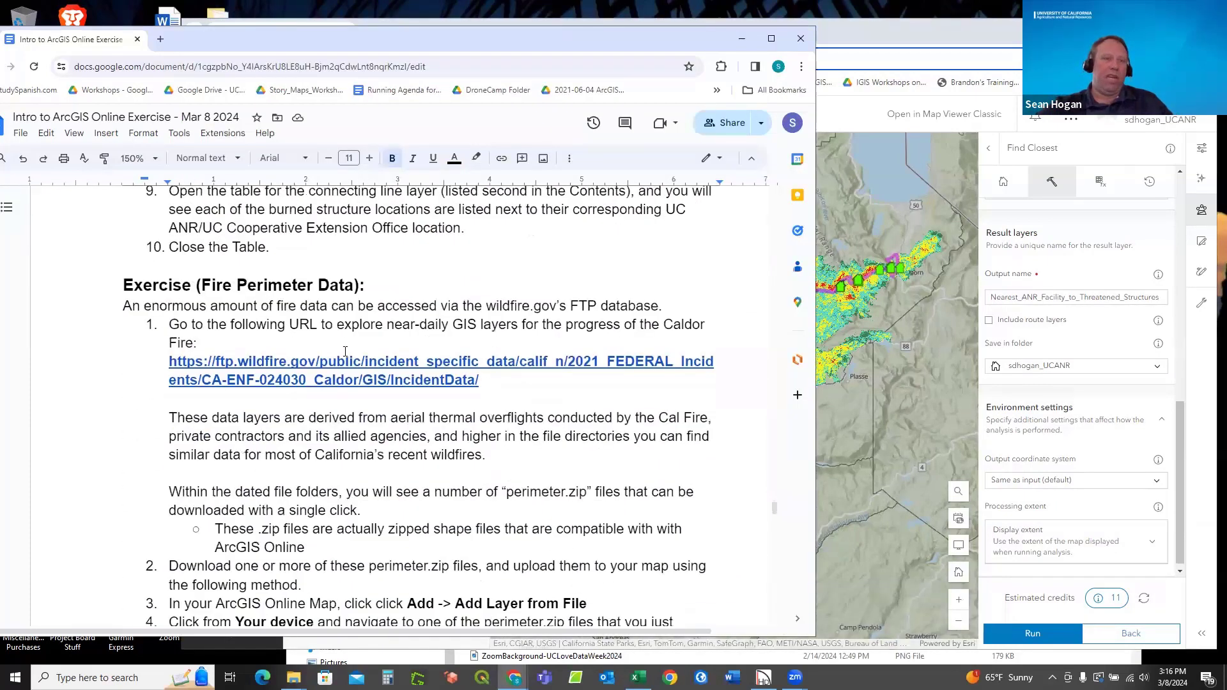
scroll(344, 313, "down", 5)
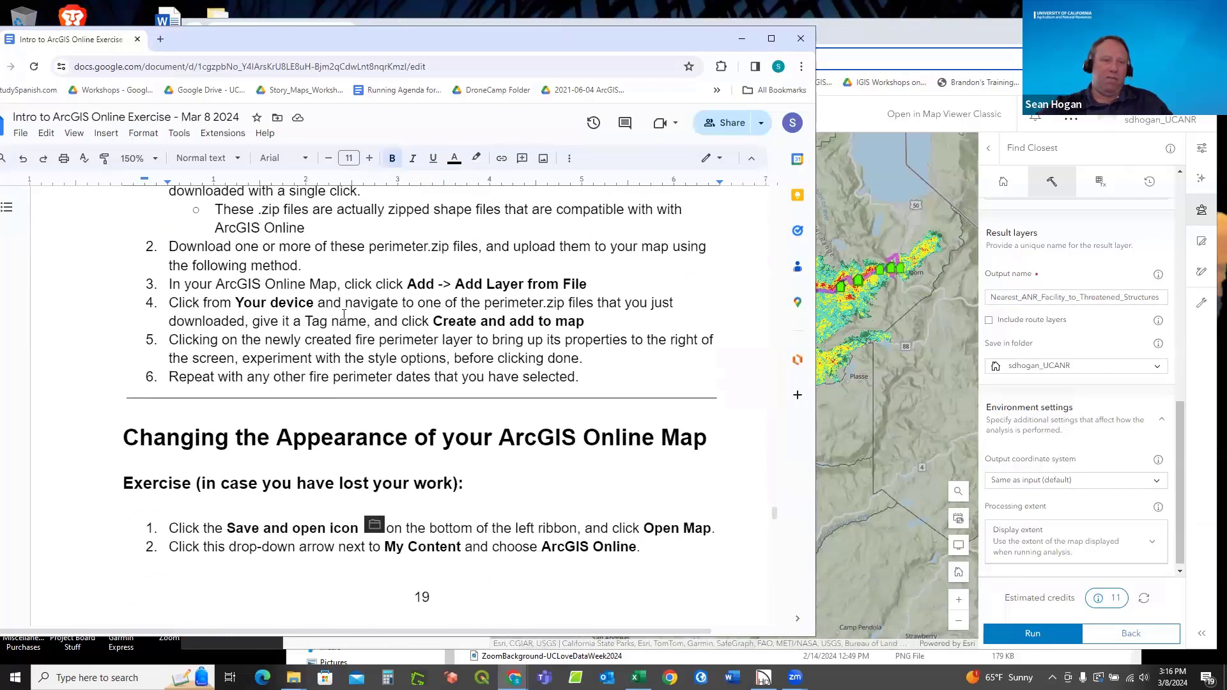
scroll(344, 314, "up", 1)
scroll(344, 313, "up", 3)
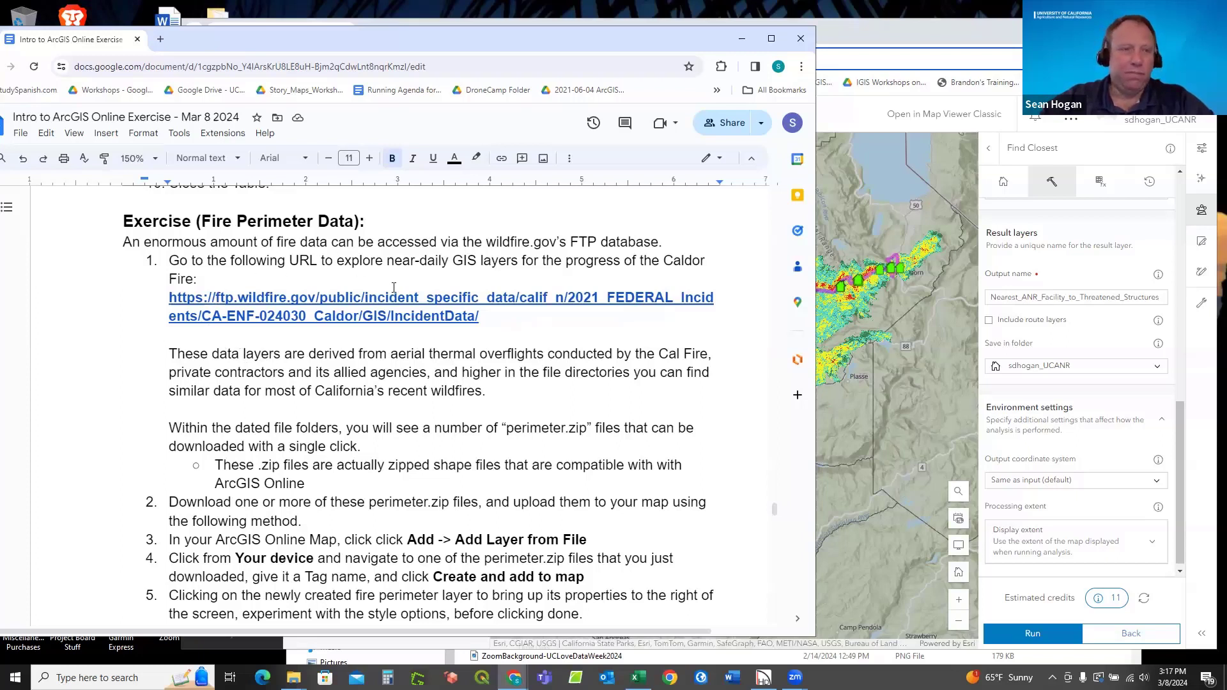
scroll(394, 288, "up", 6)
scroll(394, 288, "down", 5)
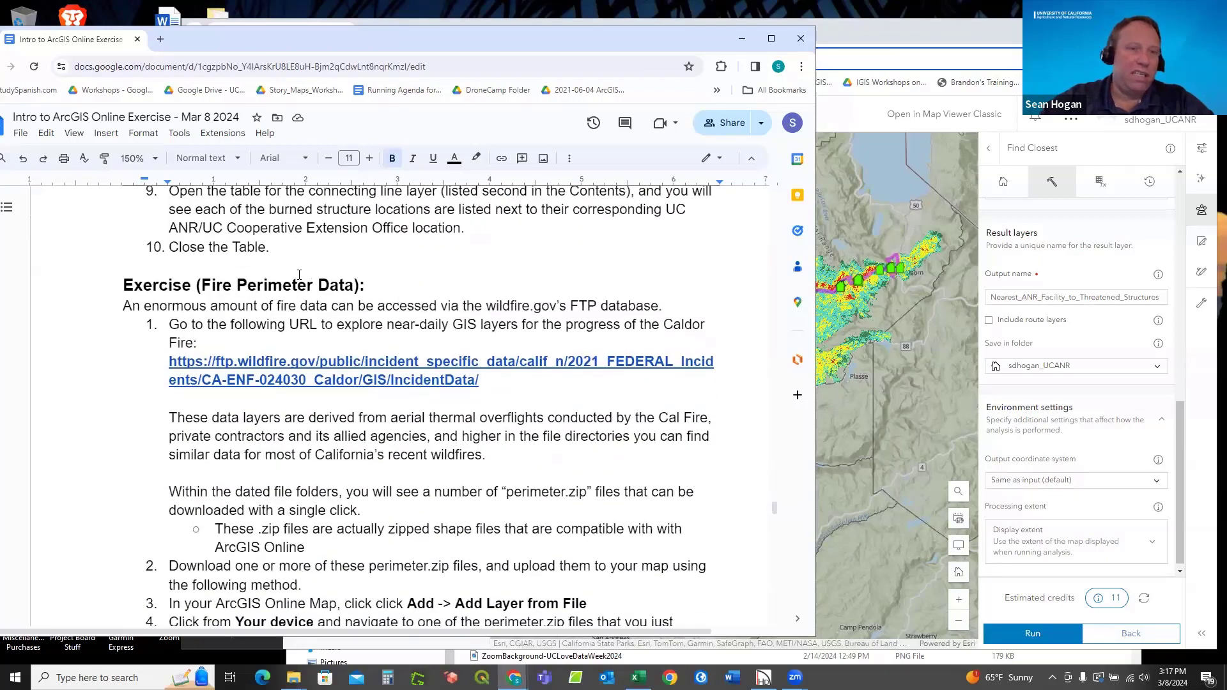
scroll(299, 275, "down", 2)
scroll(184, 286, "up", 1)
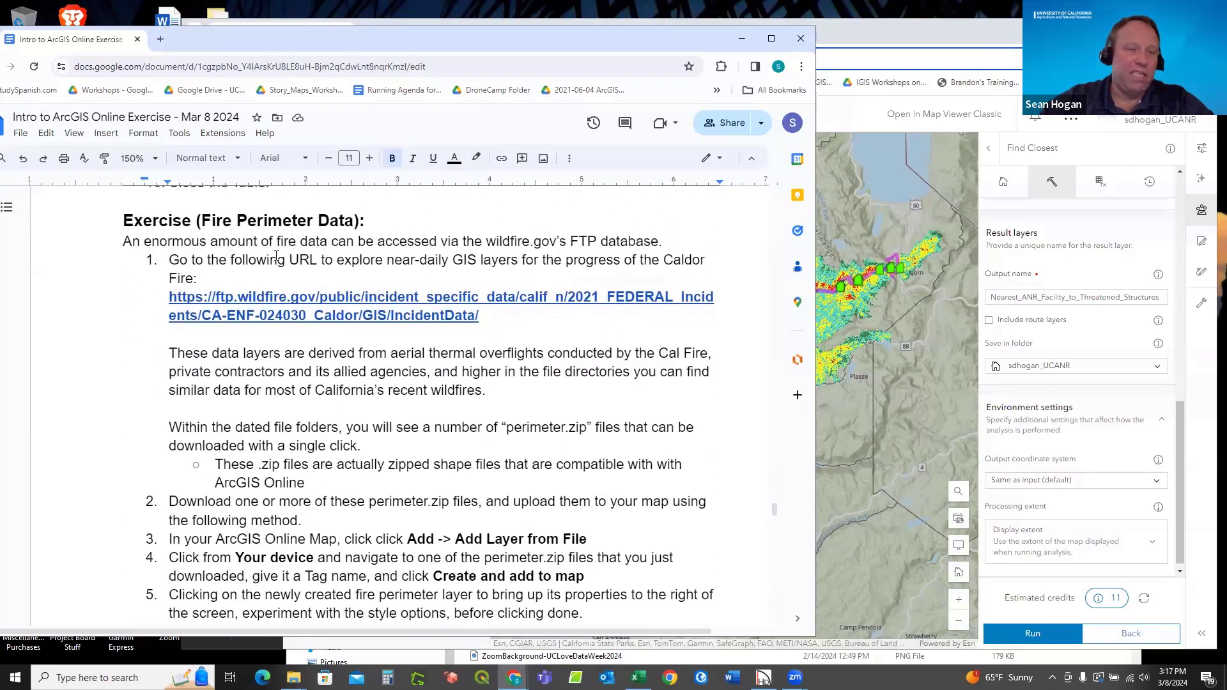
Copy the ftp.wildfire.gov Caldor IncidentData URL from step 1 of the exercise and open it in a new browser tab.
left_click(170, 297)
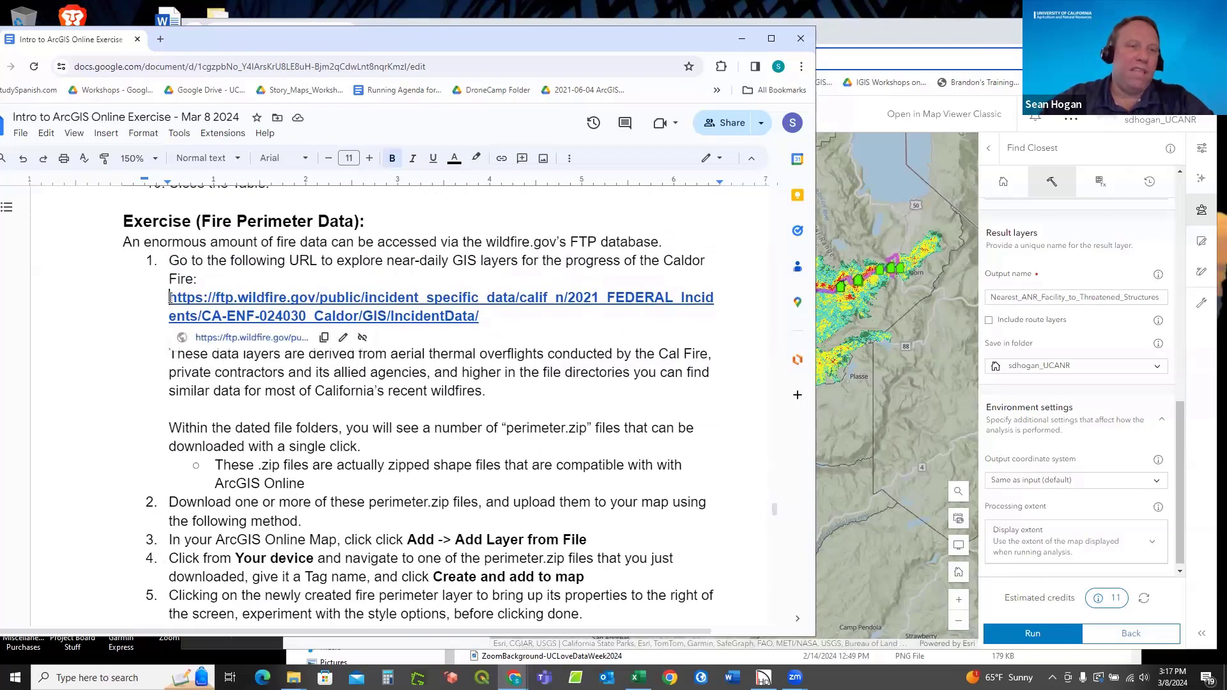
left_click_drag(170, 298, 483, 316)
key("ctrl+c")
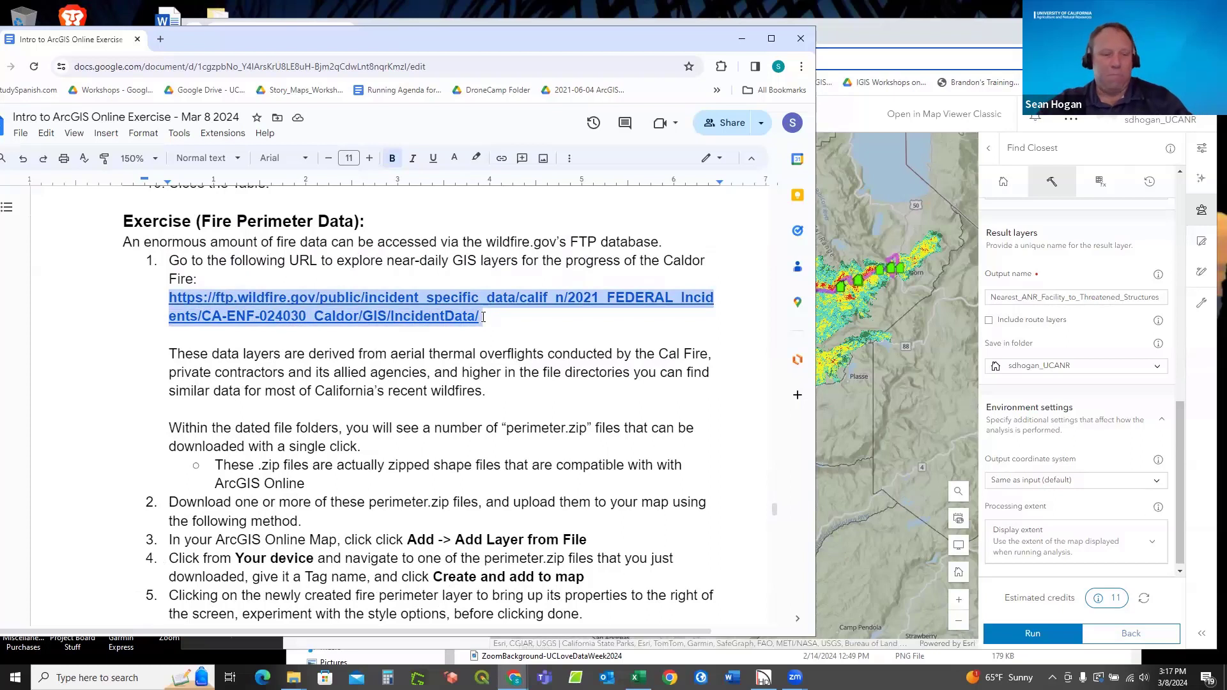
left_click(162, 42)
left_click(154, 66)
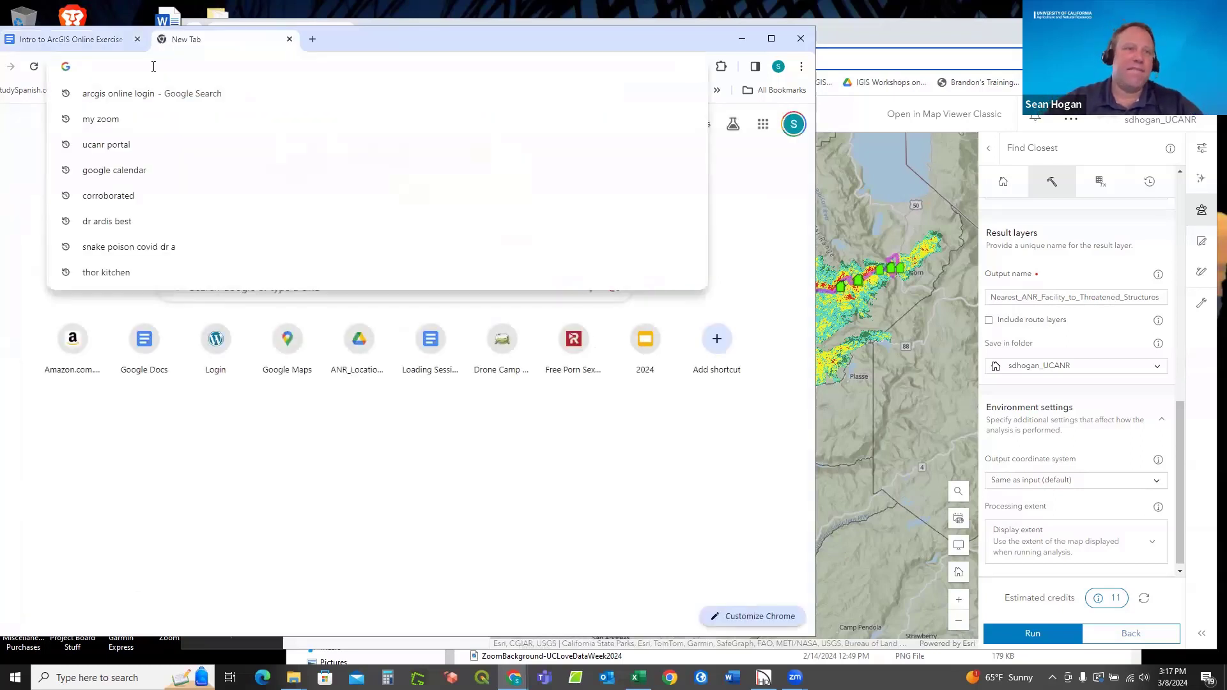
key("ctrl+v")
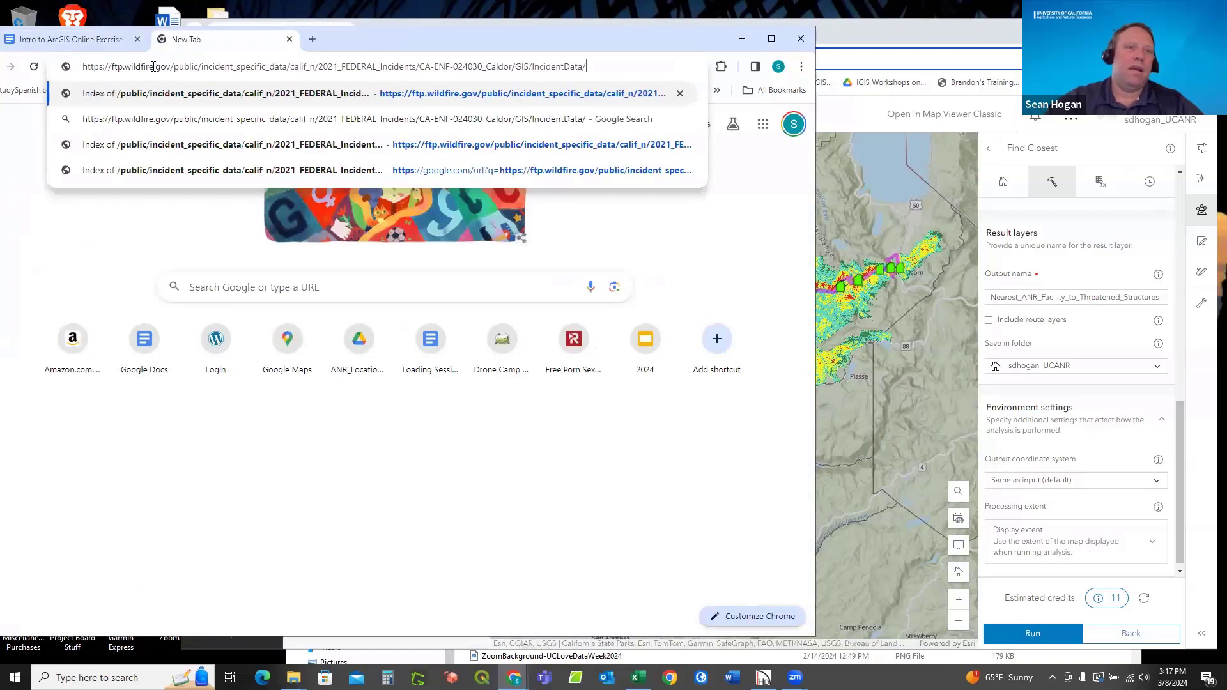
key("Return")
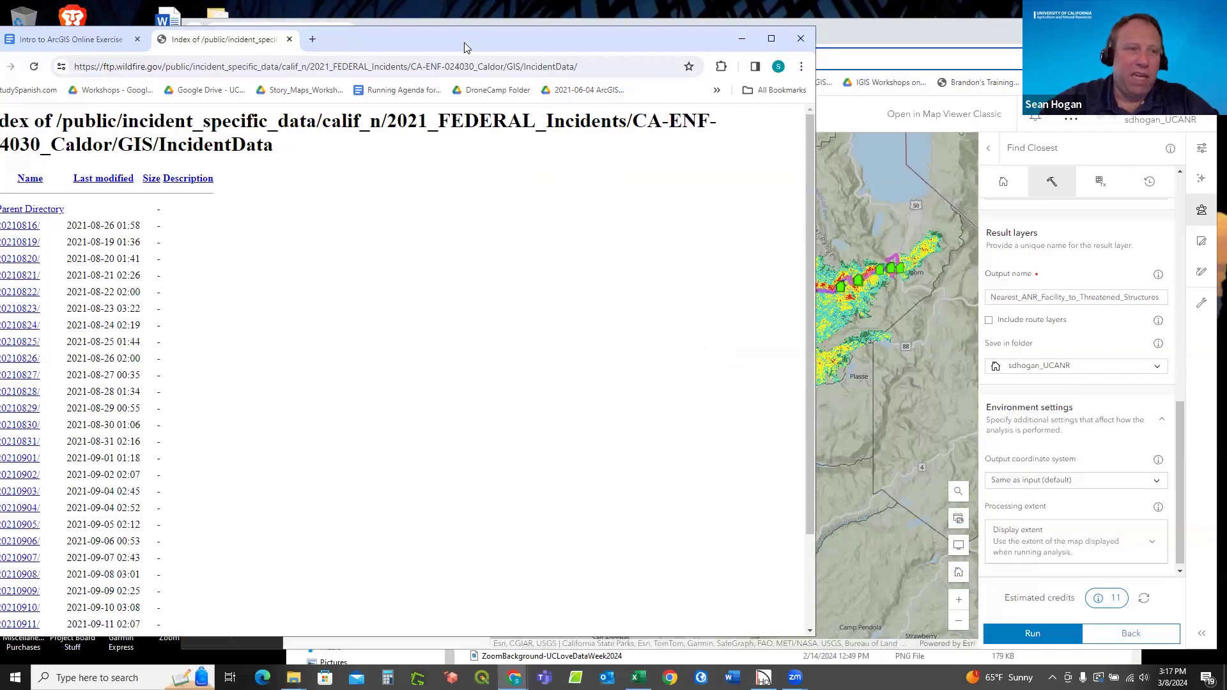
Examine the dated folders in the Caldor IncidentData index, glancing at the map and the parent GIS folder.
left_click_drag(465, 48, 503, 47)
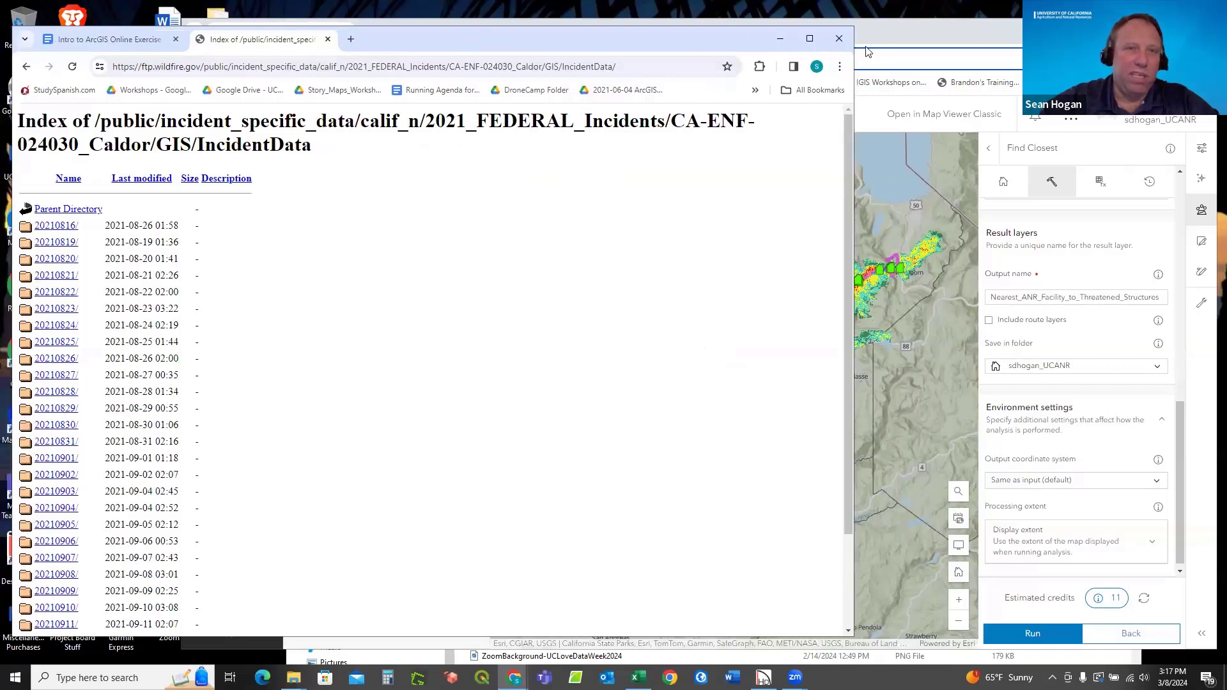
left_click(887, 42)
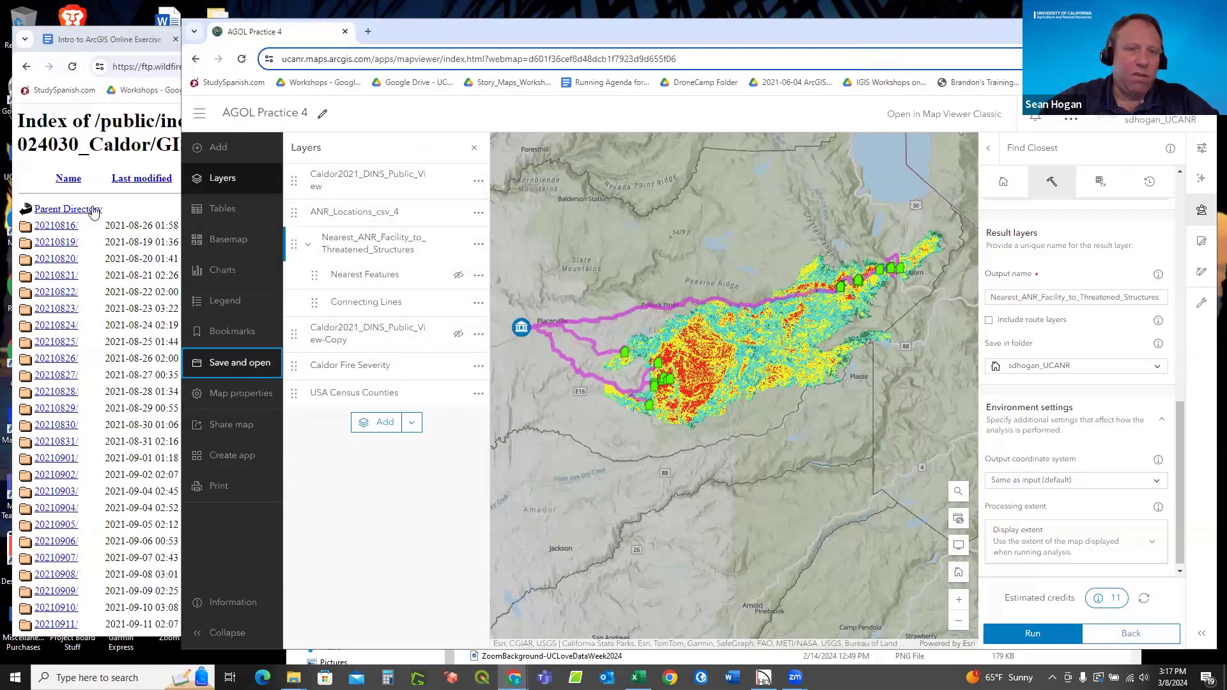
left_click(118, 212)
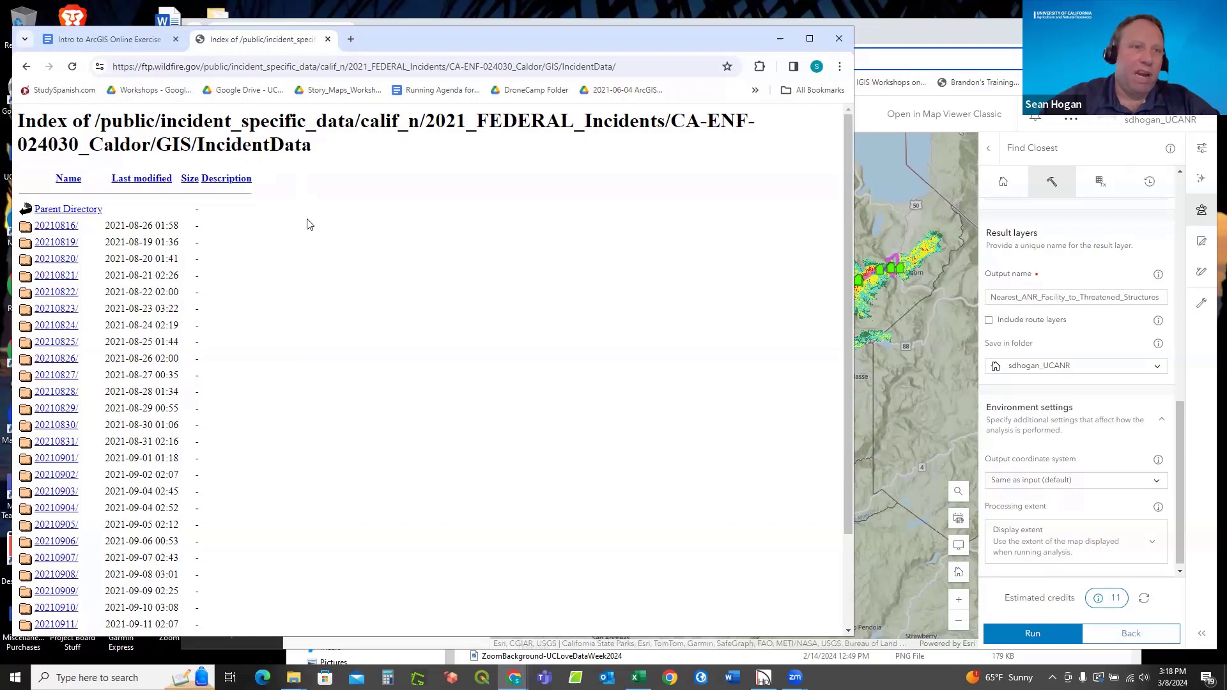
scroll(307, 224, "down", 2)
scroll(307, 224, "up", 2)
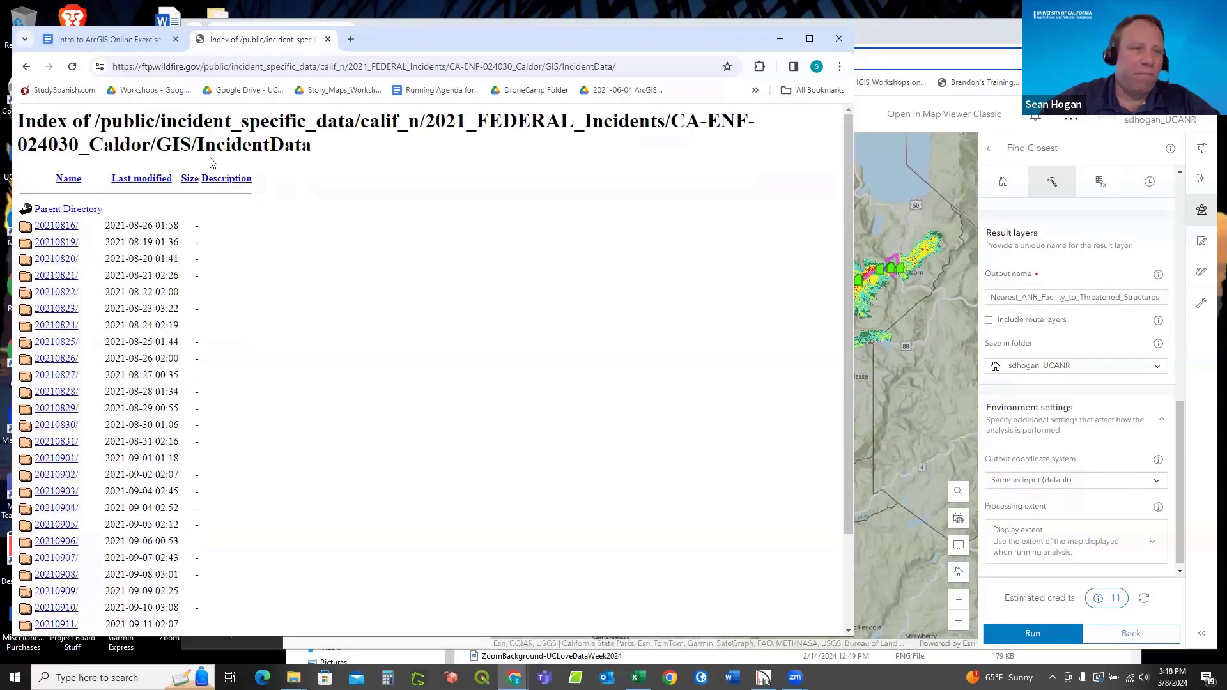
left_click(52, 211)
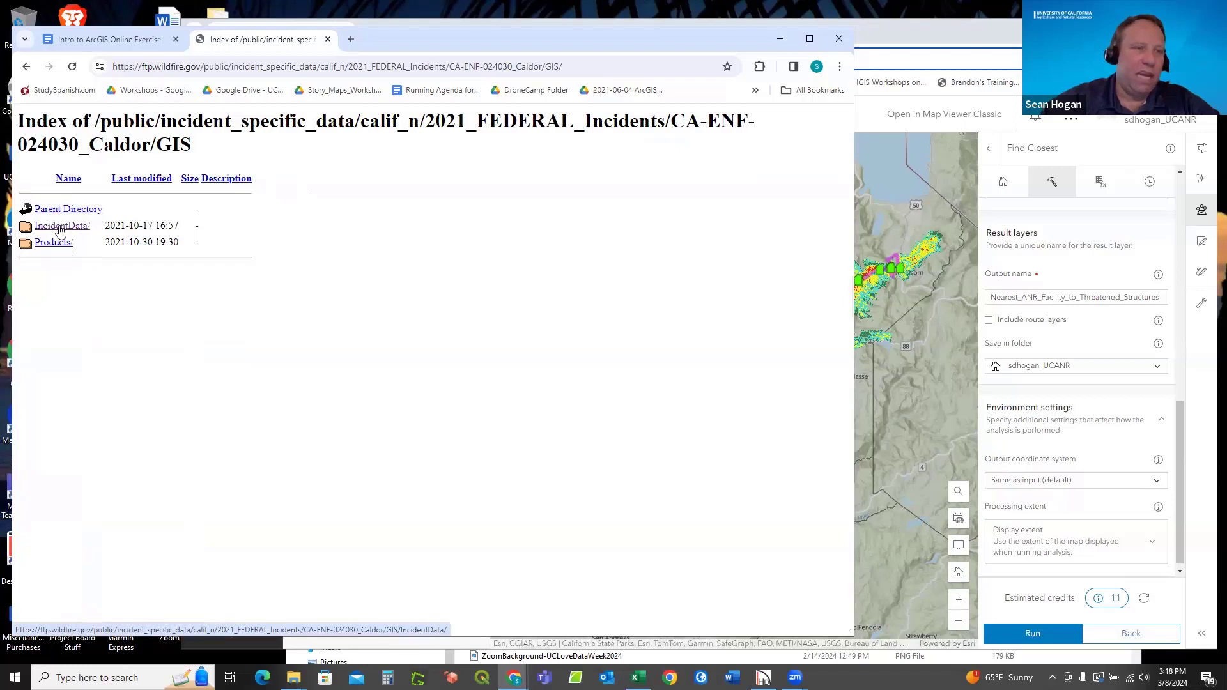
left_click(60, 227)
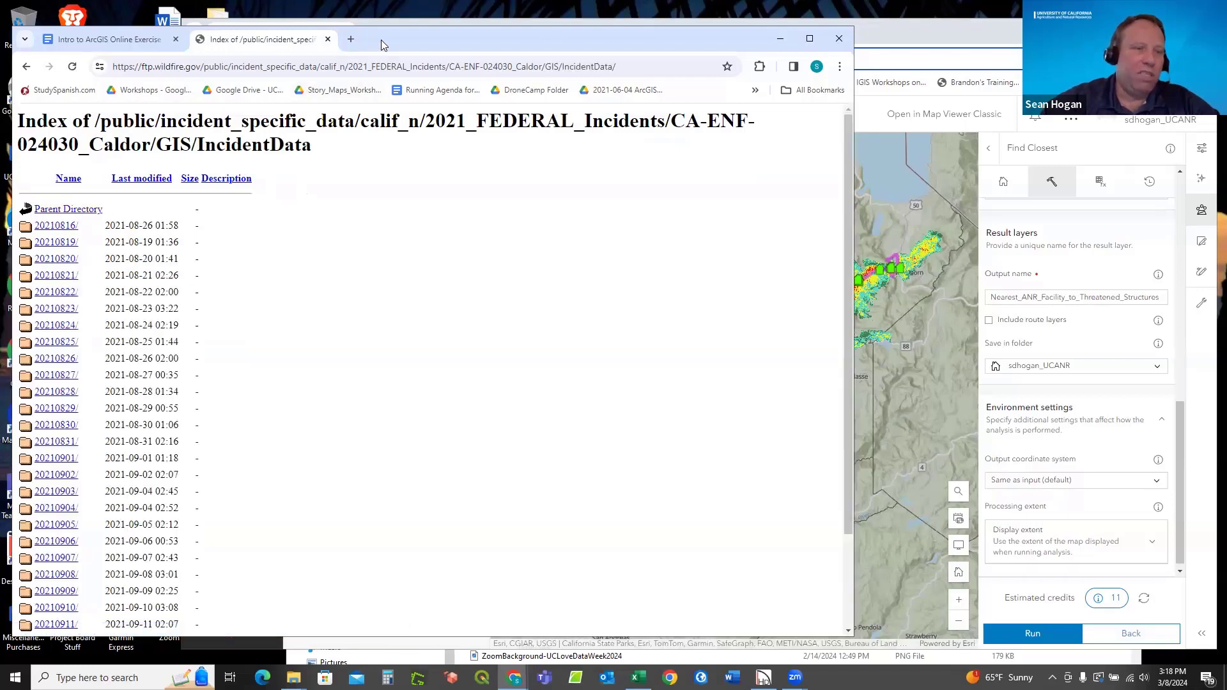
Go up through the parent directories from IncidentData to the calif_n folder to view the yearly federal incident folders.
left_click_drag(381, 39, 551, 28)
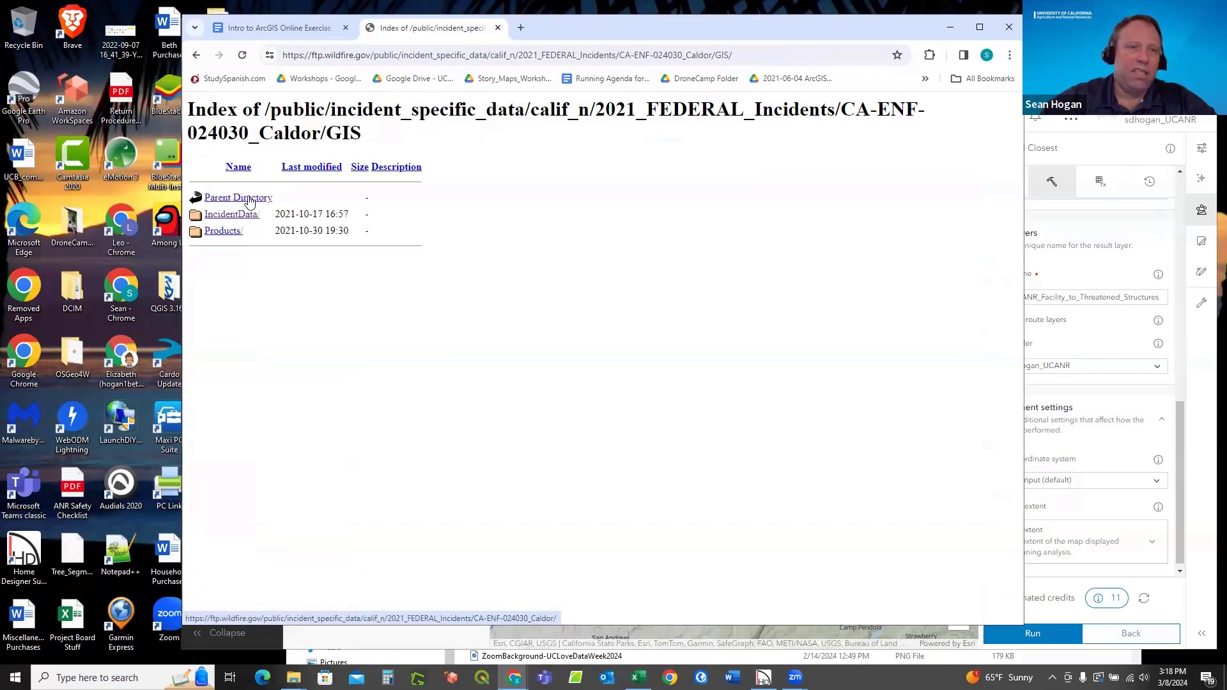
left_click(246, 202)
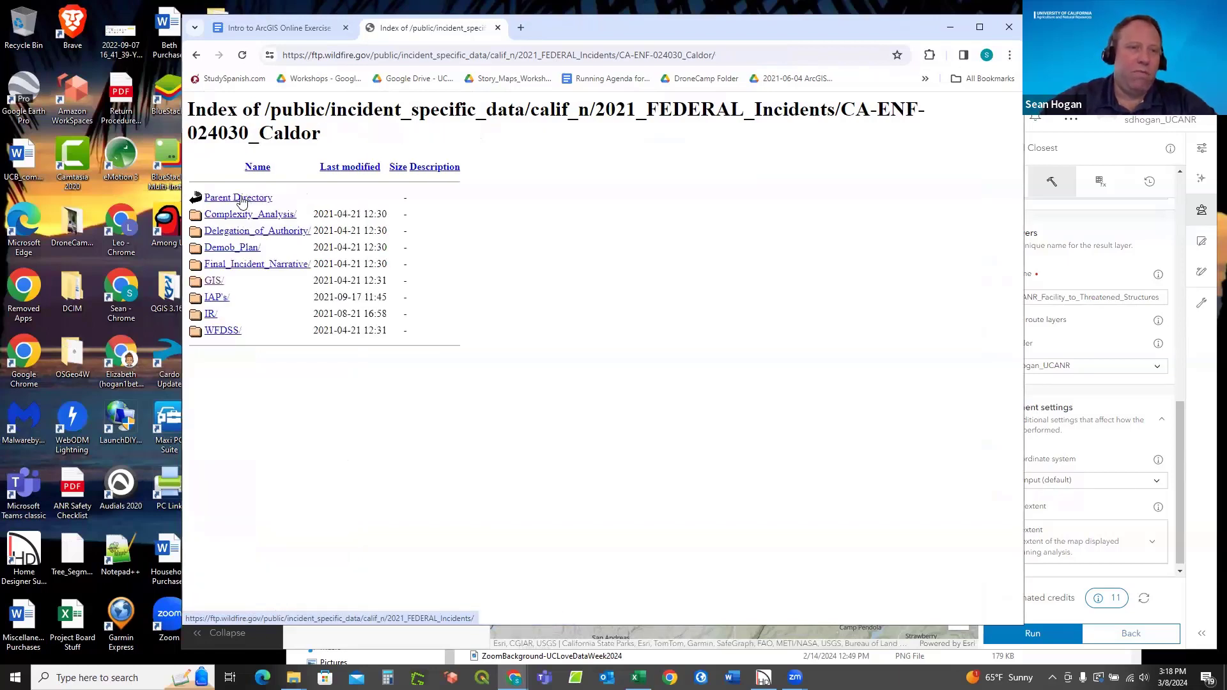
left_click(241, 202)
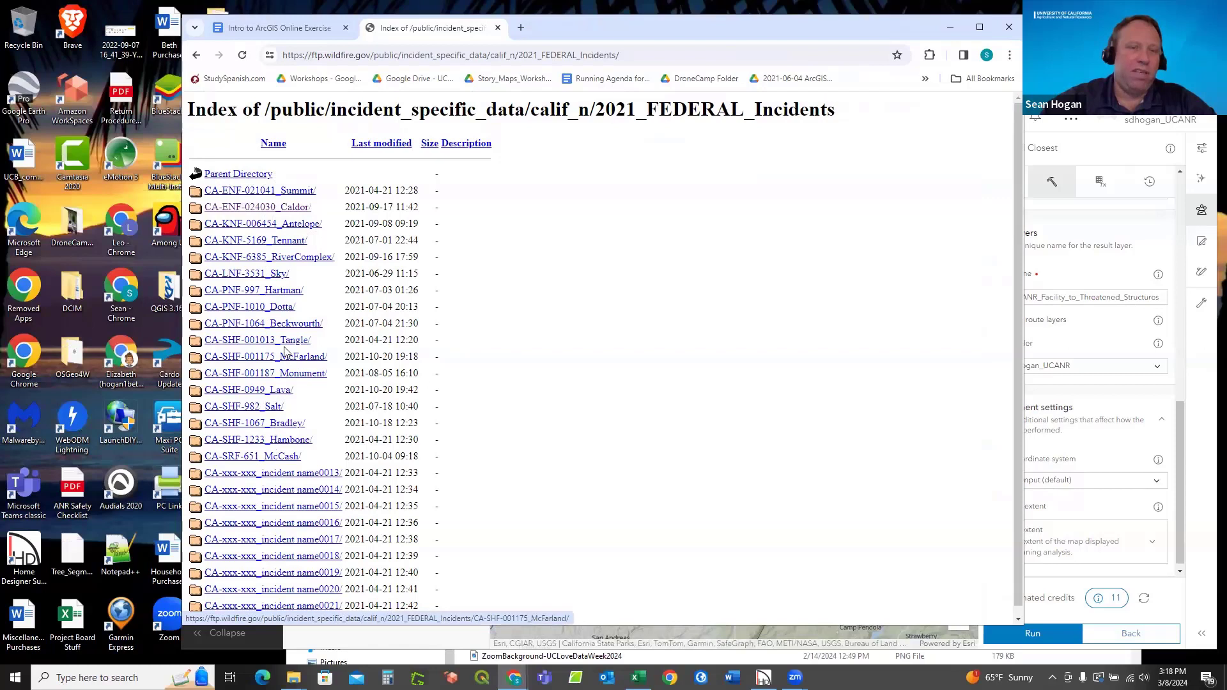
left_click(258, 176)
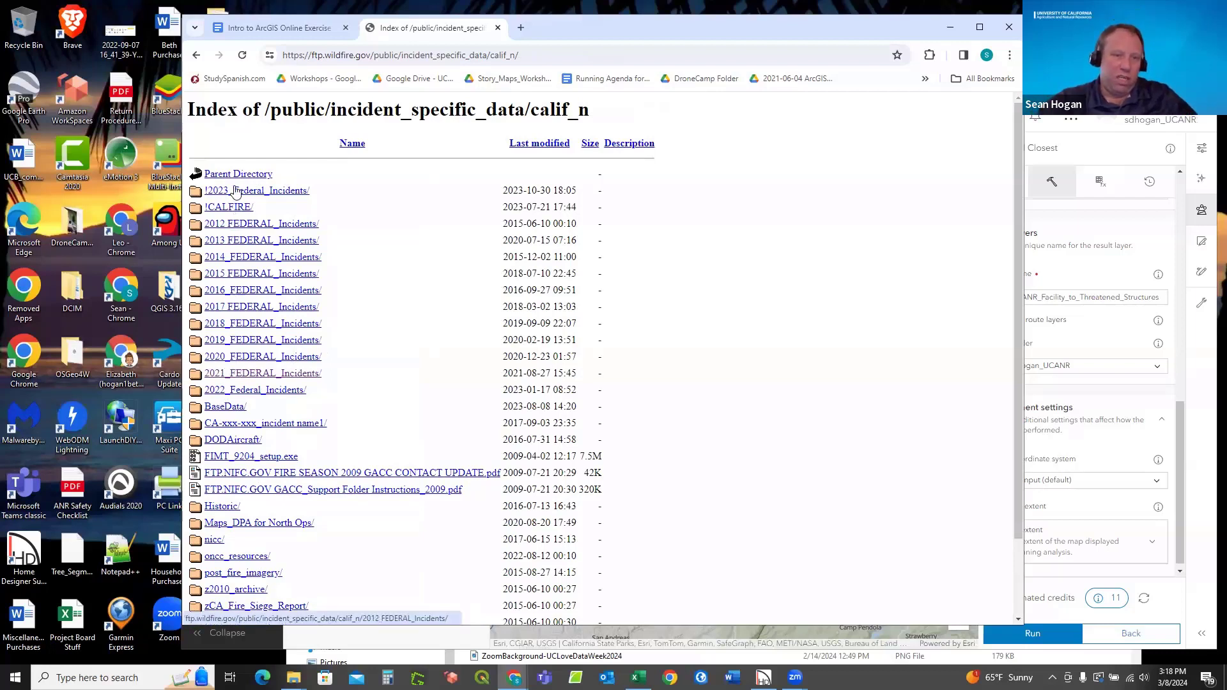
Navigate through the 2021_FEDERAL_Incidents and CA-ENF-024030_Caldor folders to GIS/IncidentData on the FTP site.
scroll(247, 303, "down", 2)
scroll(246, 302, "up", 2)
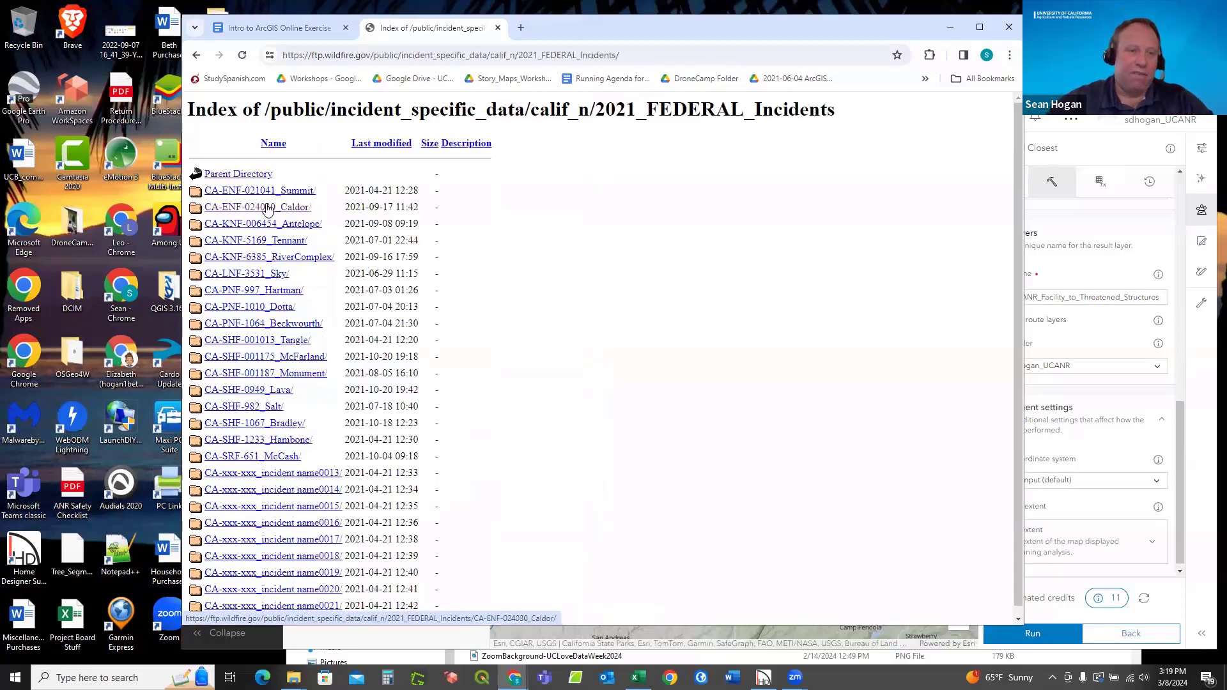
left_click(267, 208)
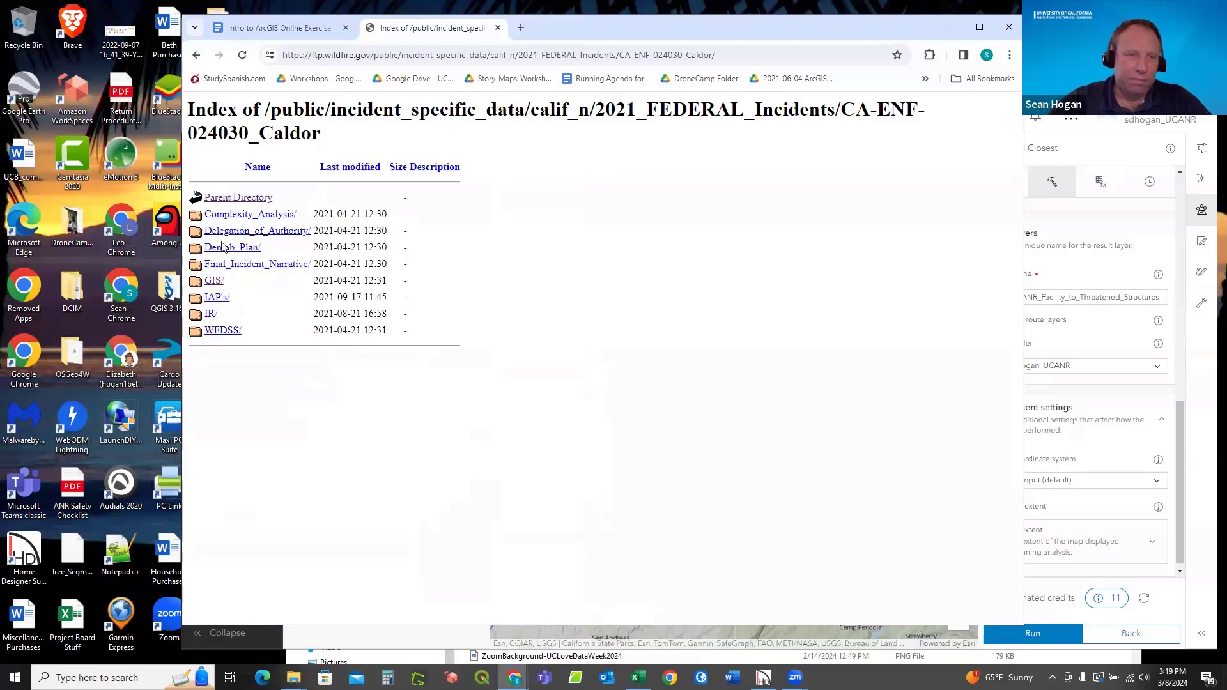
left_click(214, 282)
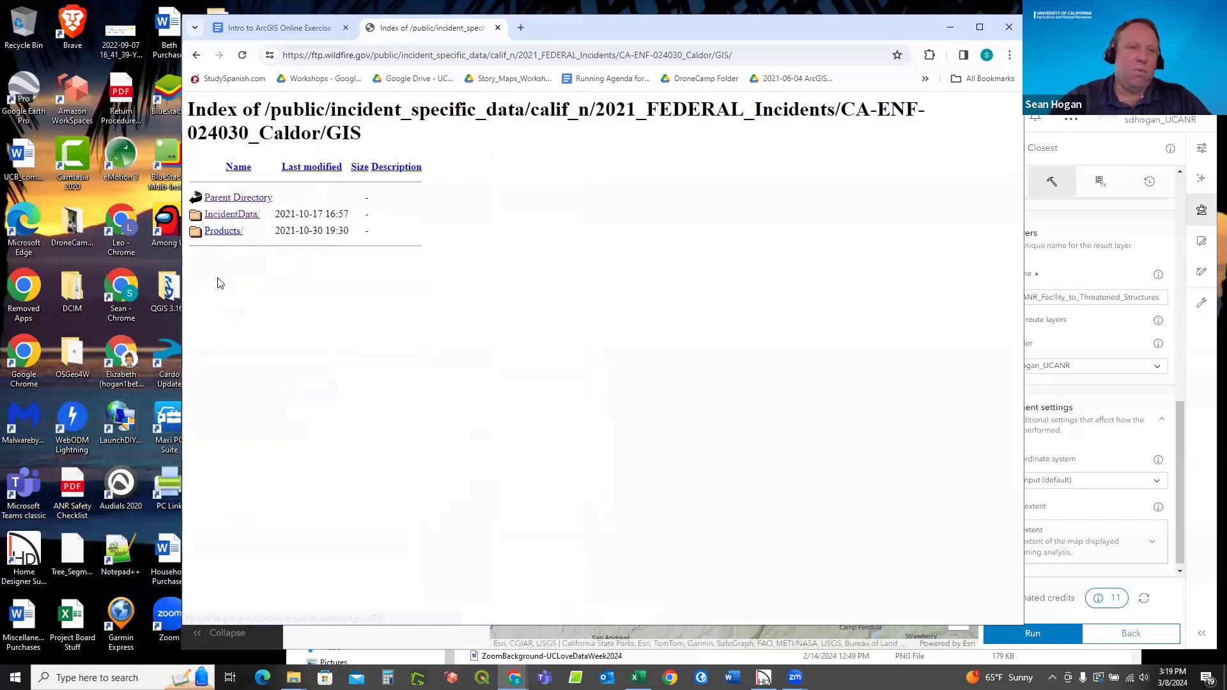
left_click(236, 216)
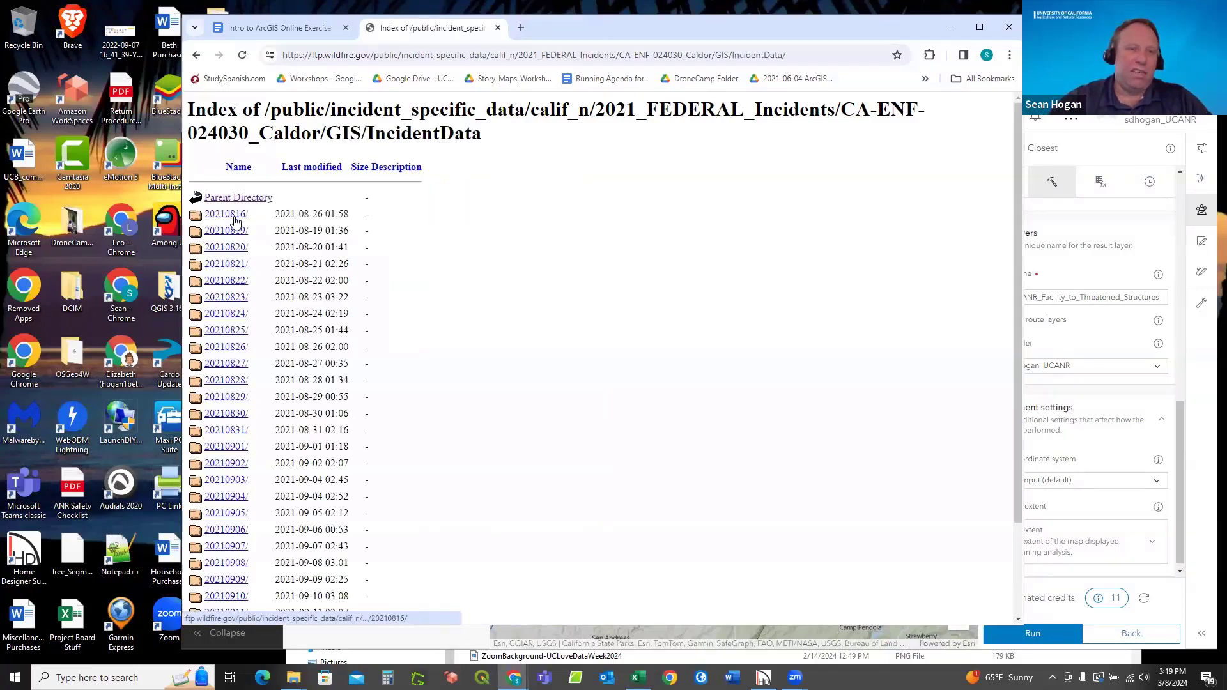
Download i_20210915_2045_Caldor_CAENF024030_perim.zip from the 20210916 folder and show the file in its download folder.
scroll(258, 256, "down", 2)
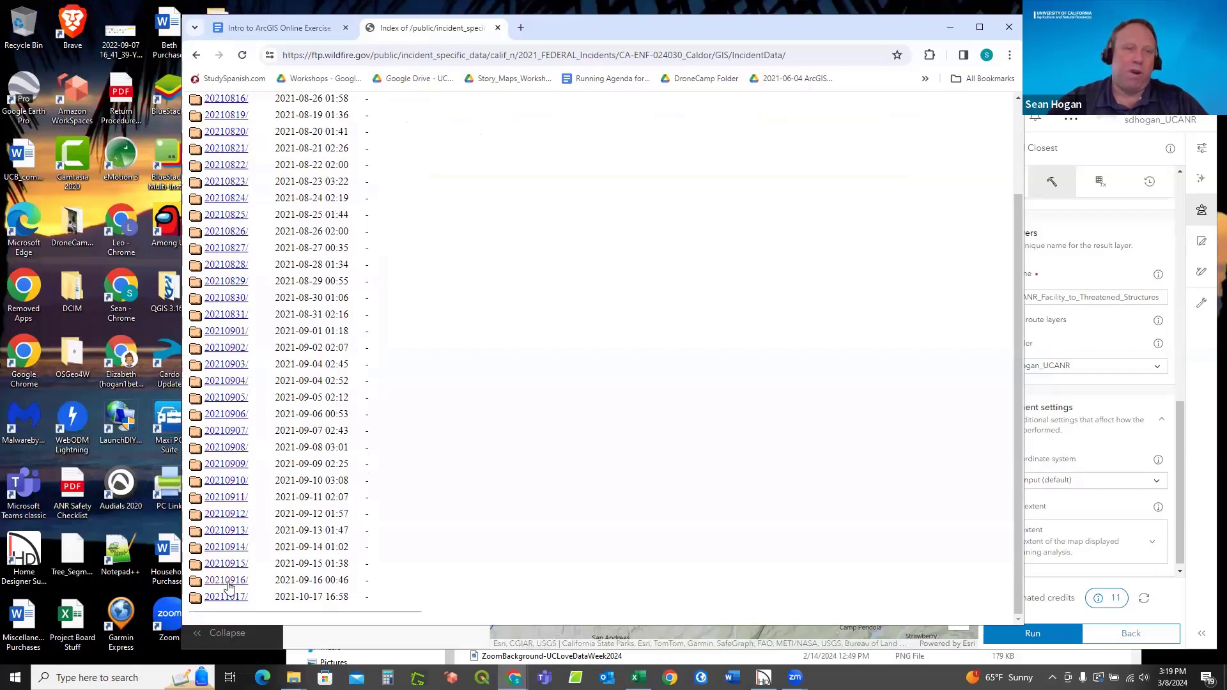
scroll(257, 288, "up", 2)
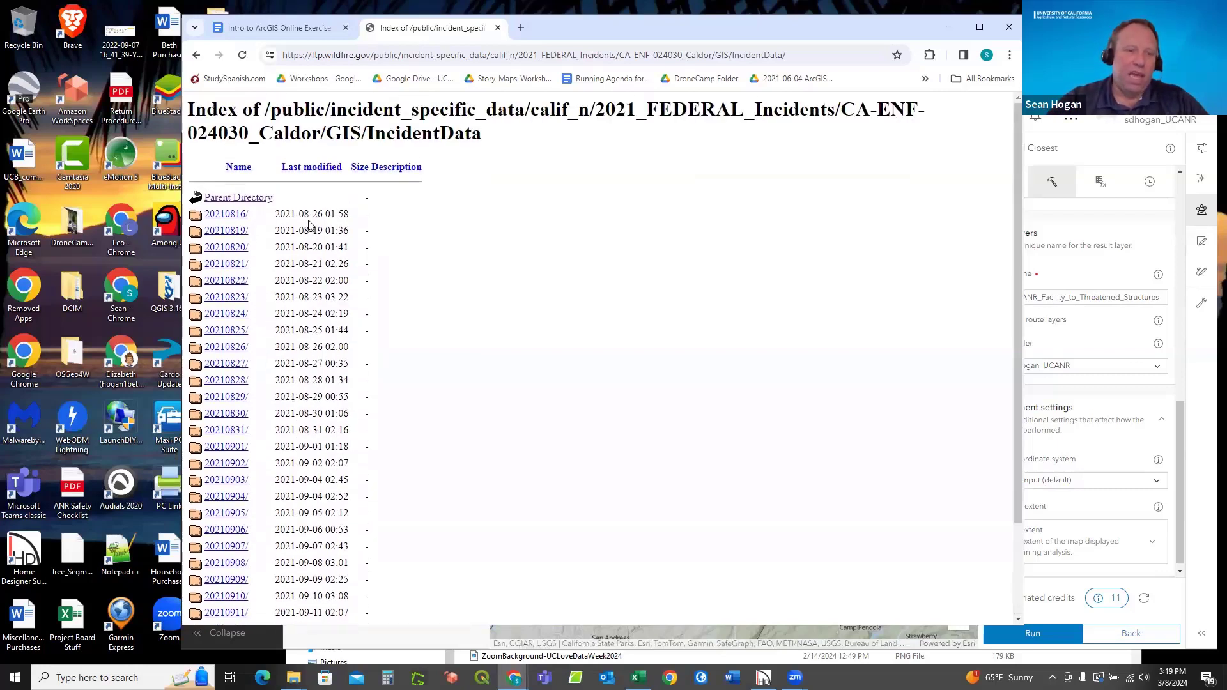
scroll(311, 206, "down", 3)
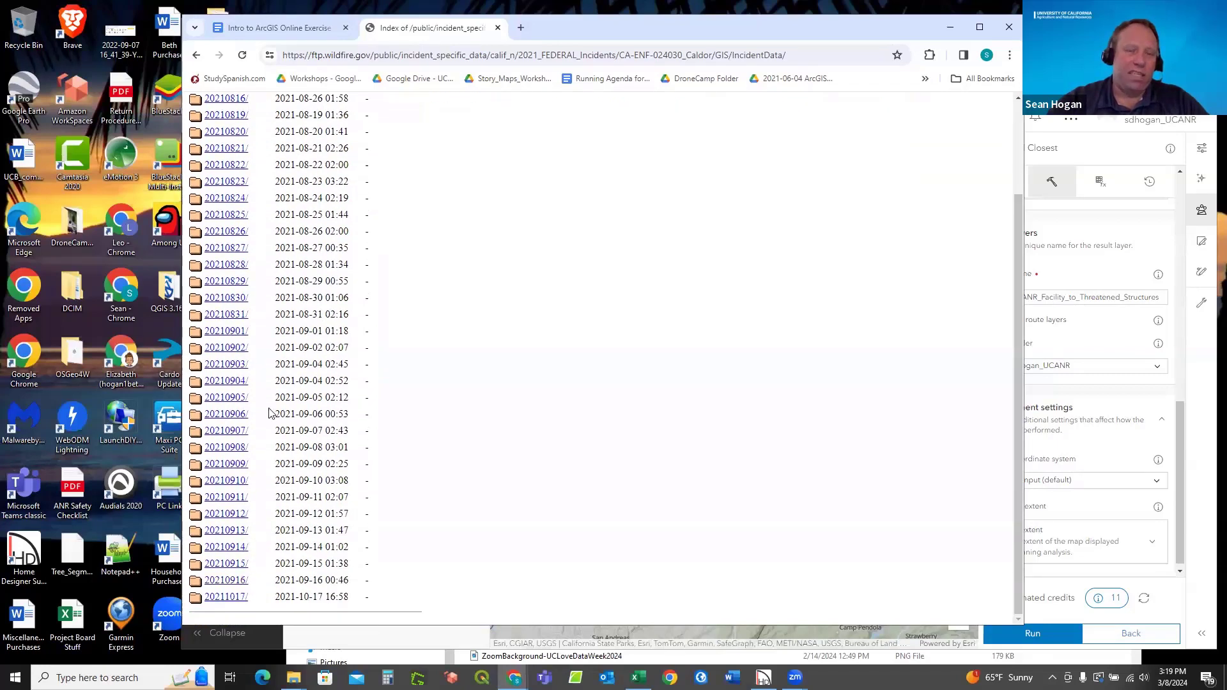
left_click(226, 580)
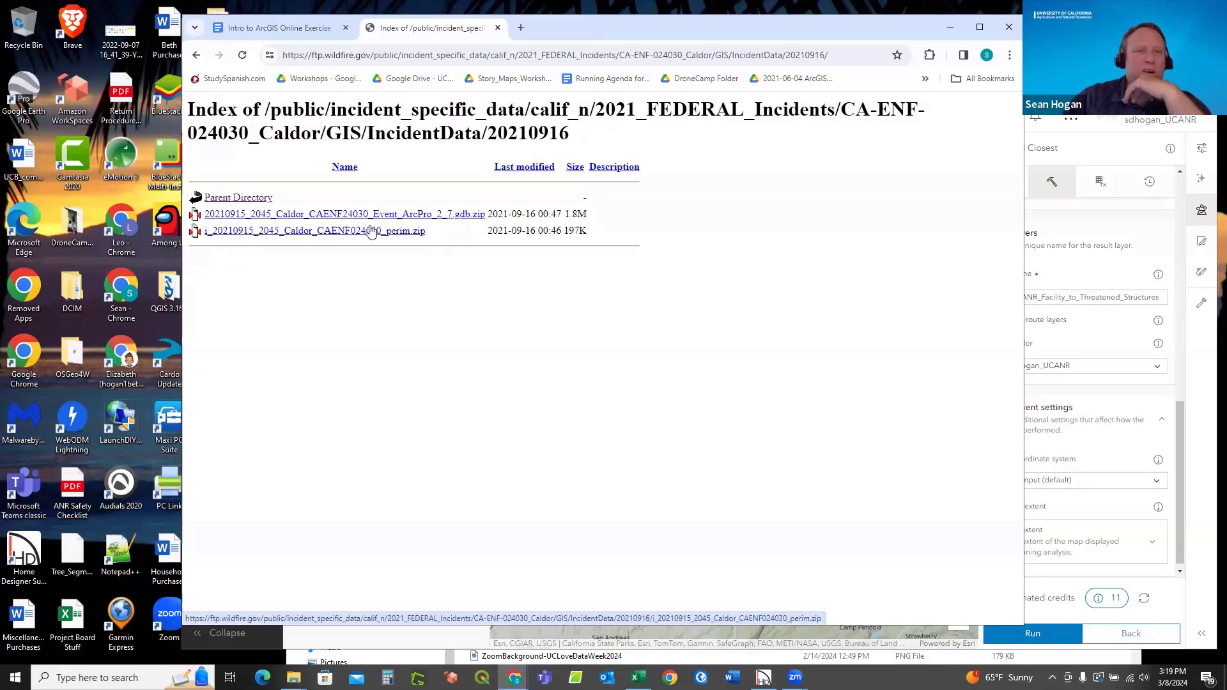
left_click(345, 234)
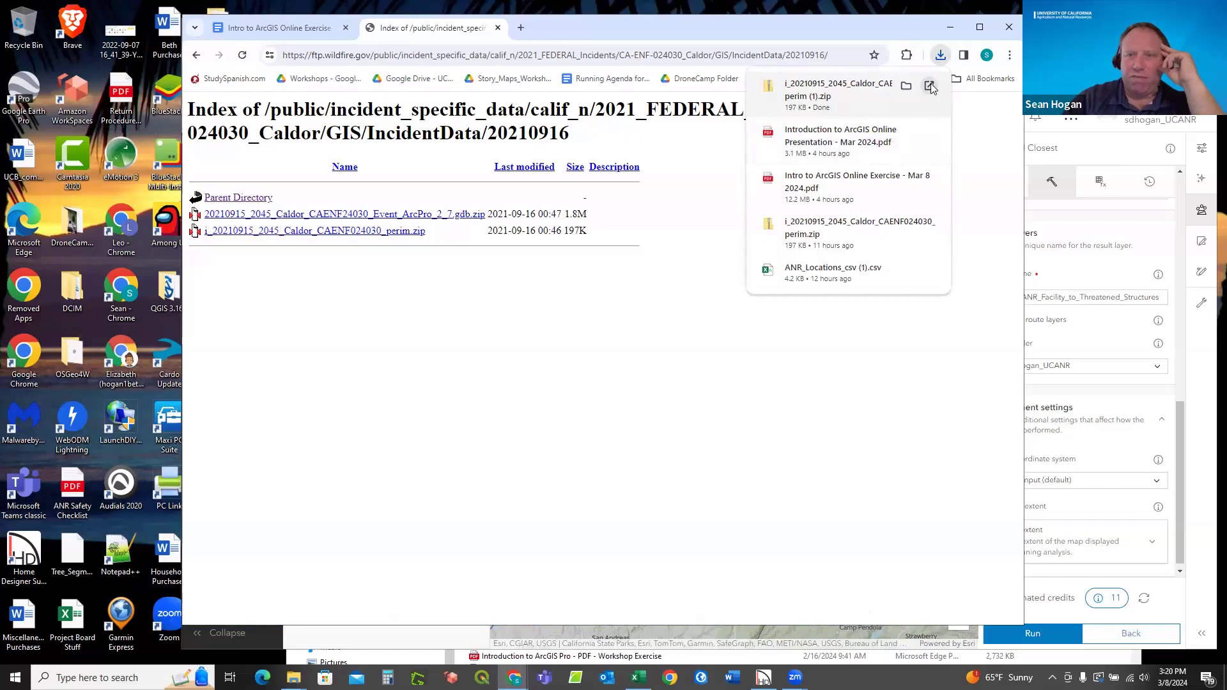
left_click(906, 89)
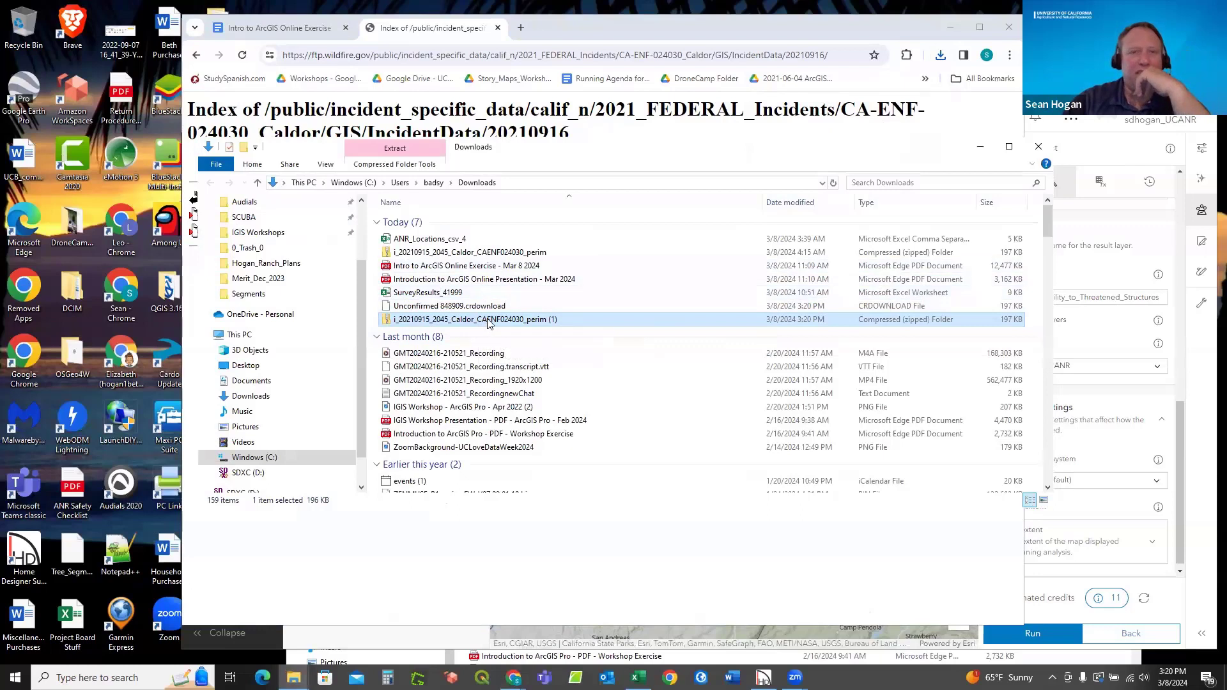
Create a folder named Perim in Downloads and move the i_20210915_2045_Caldor_CAENF024030_perim zip into it.
right_click(511, 313)
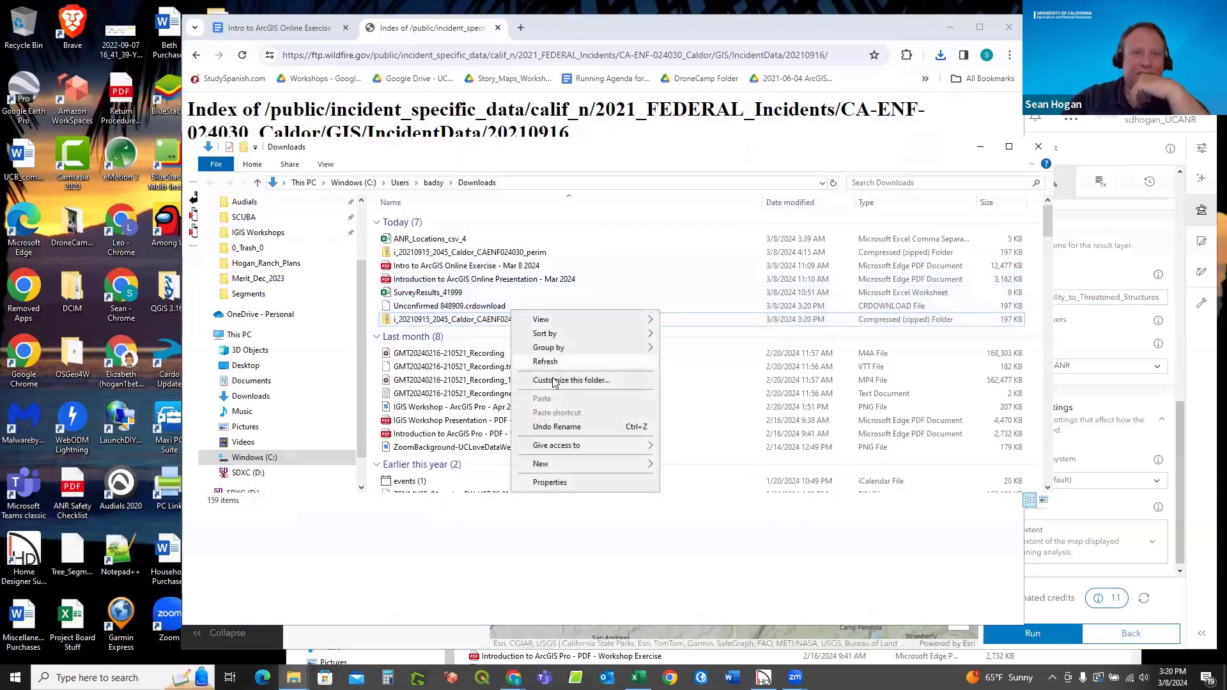
mouse_move(557, 464)
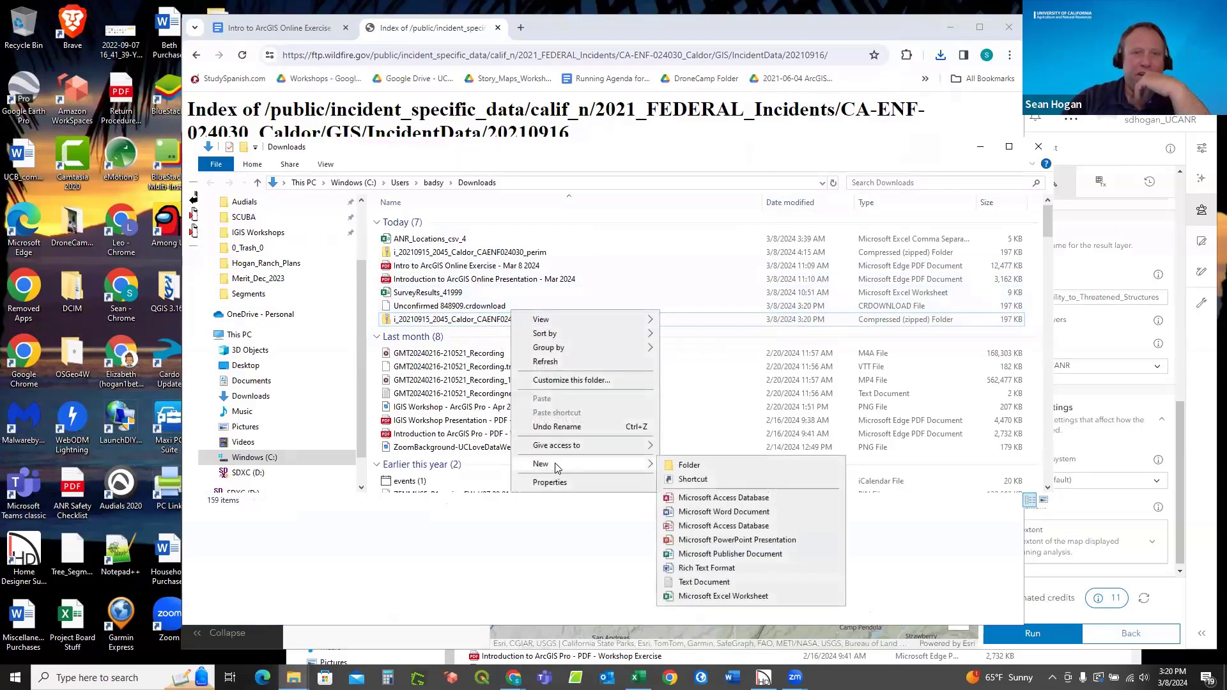
left_click(690, 466)
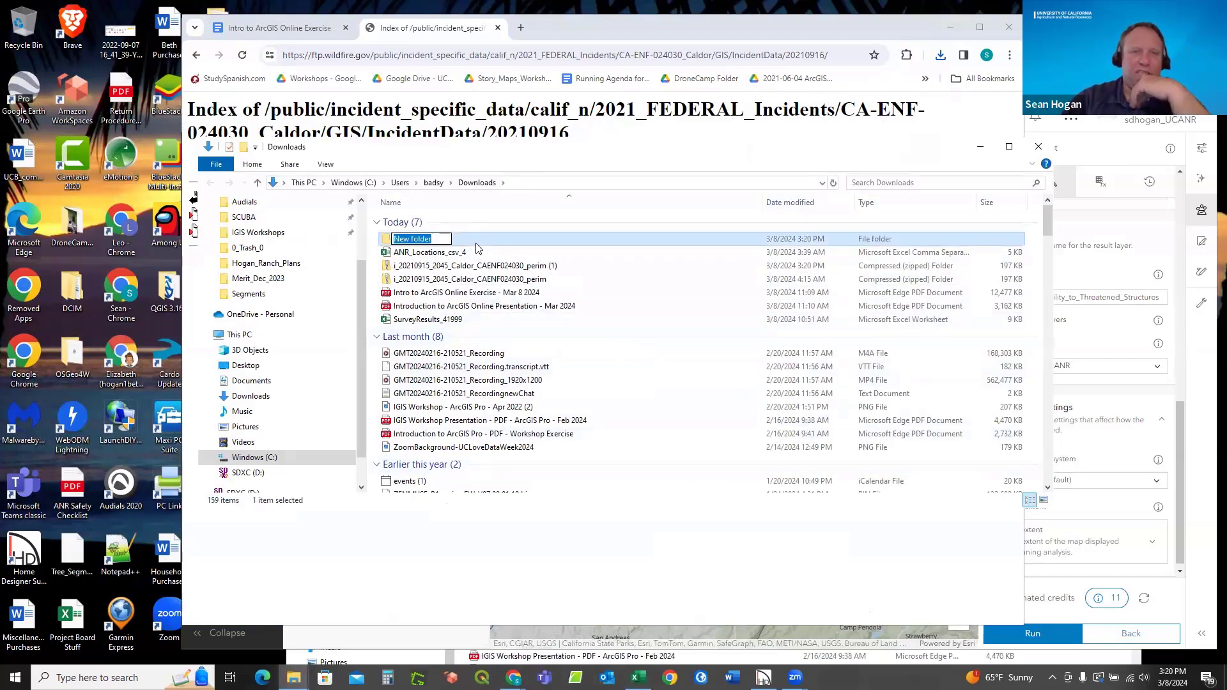
type("Perim")
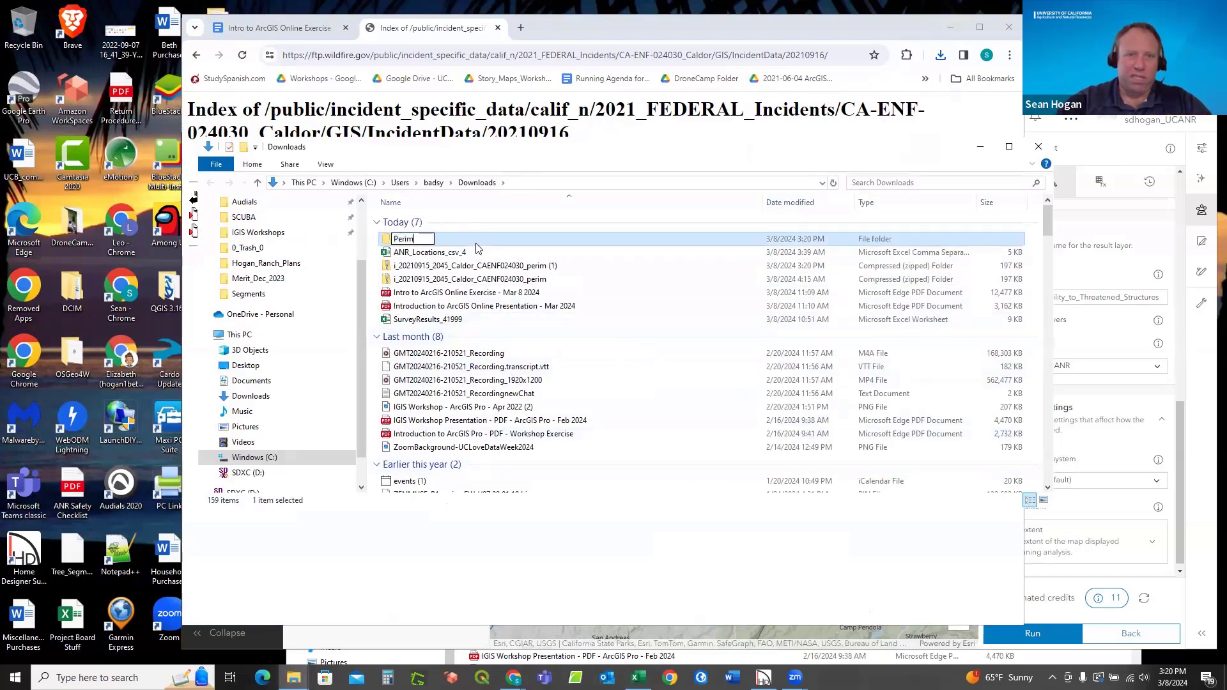
left_click(532, 269)
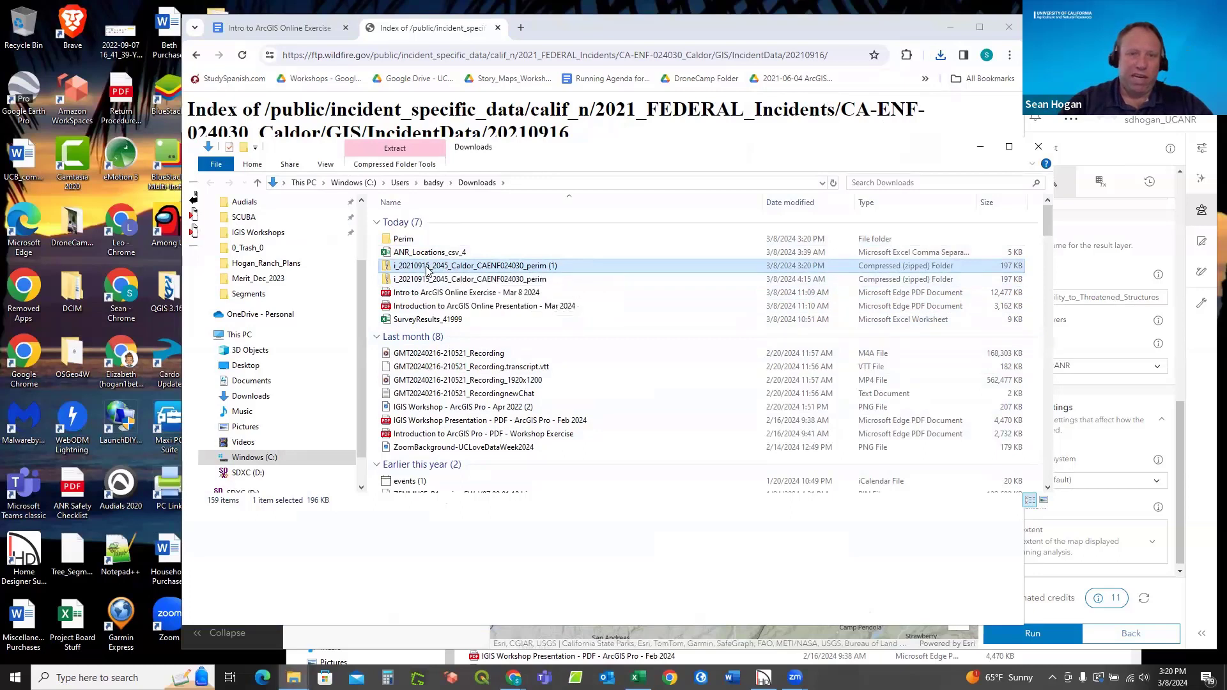
left_click_drag(427, 279, 403, 241)
Extract the perimeter zip inside the Perim folder with 7-Zip and return to Downloads.
double_click(403, 239)
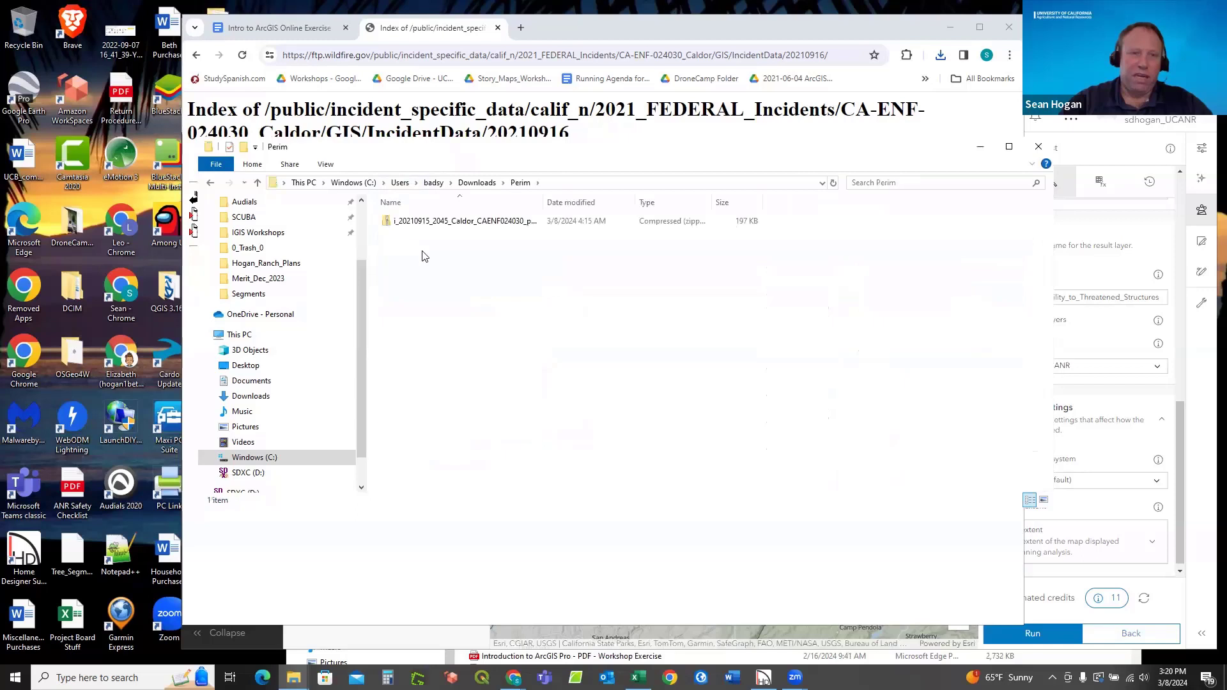
left_click(473, 220)
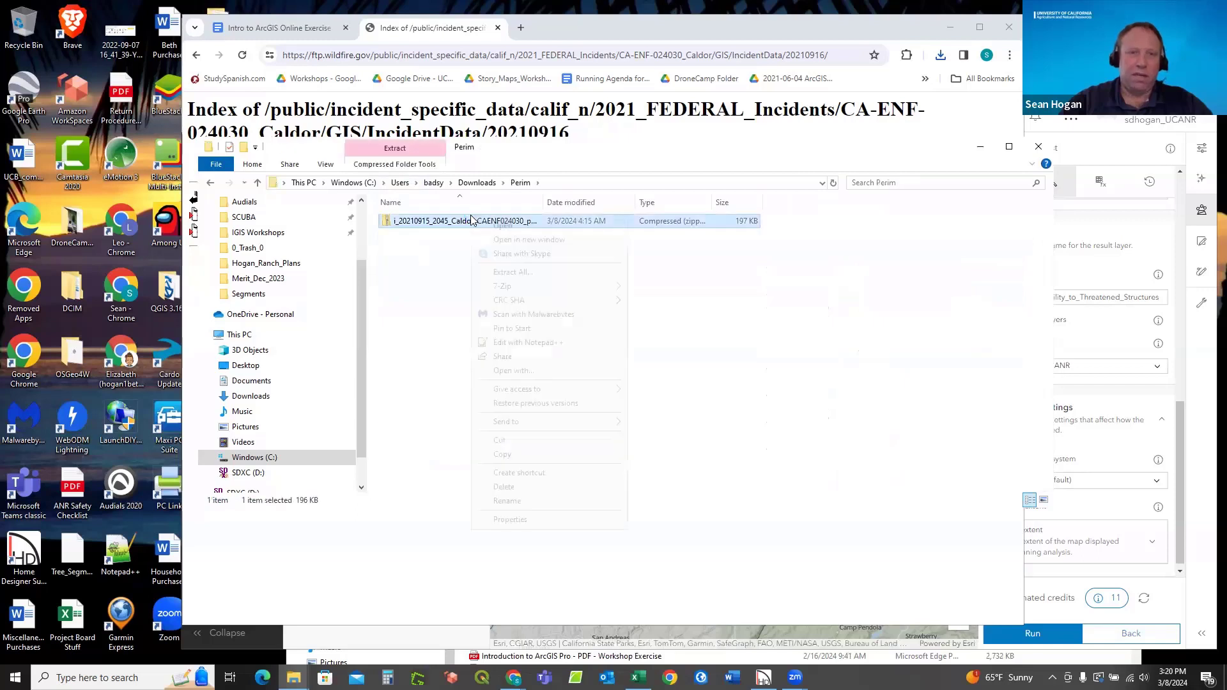
right_click(471, 220)
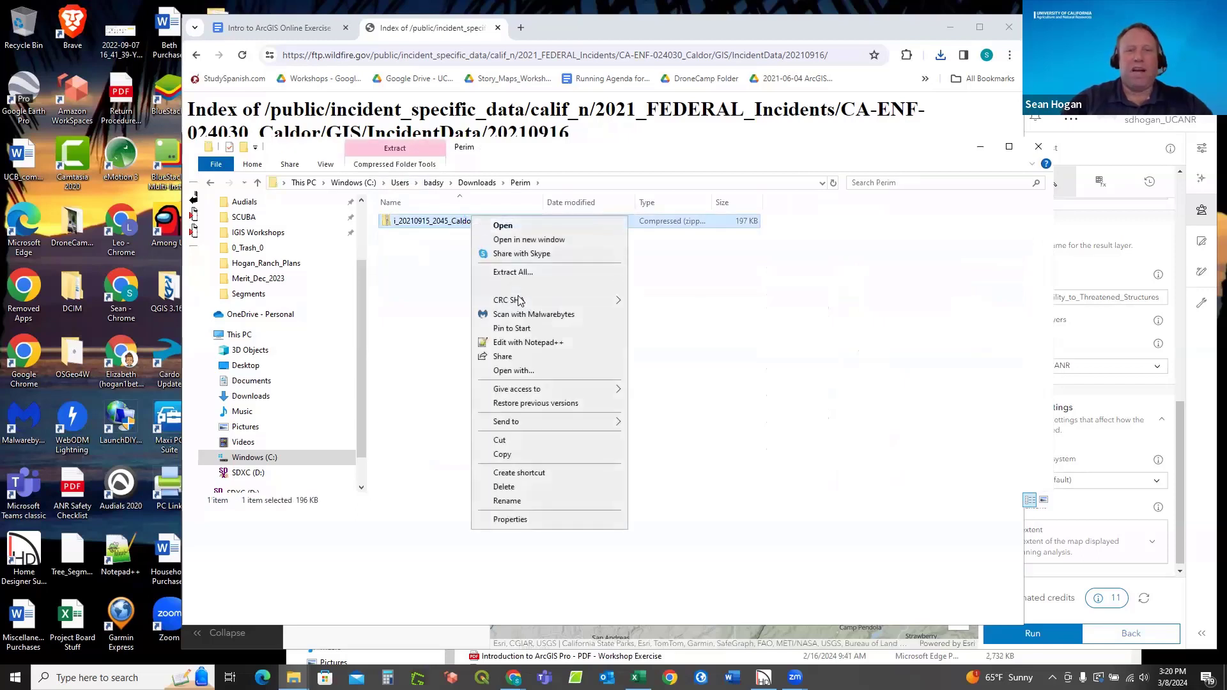
mouse_move(512, 287)
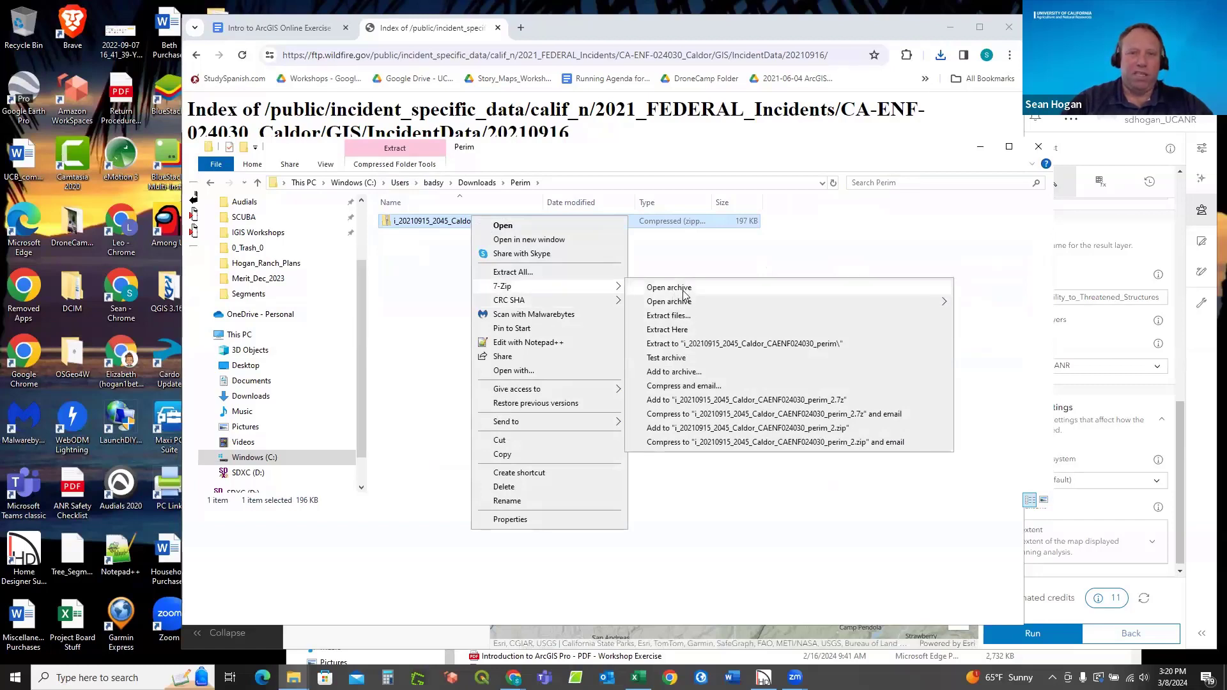
left_click(681, 331)
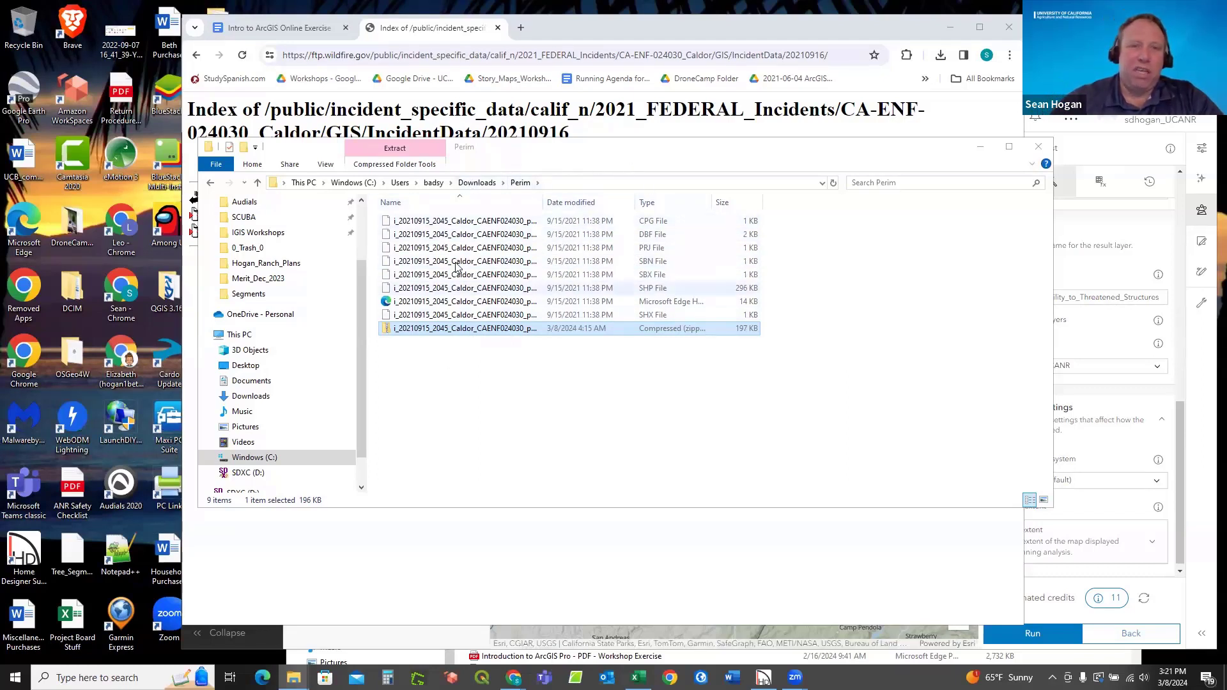
left_click(476, 183)
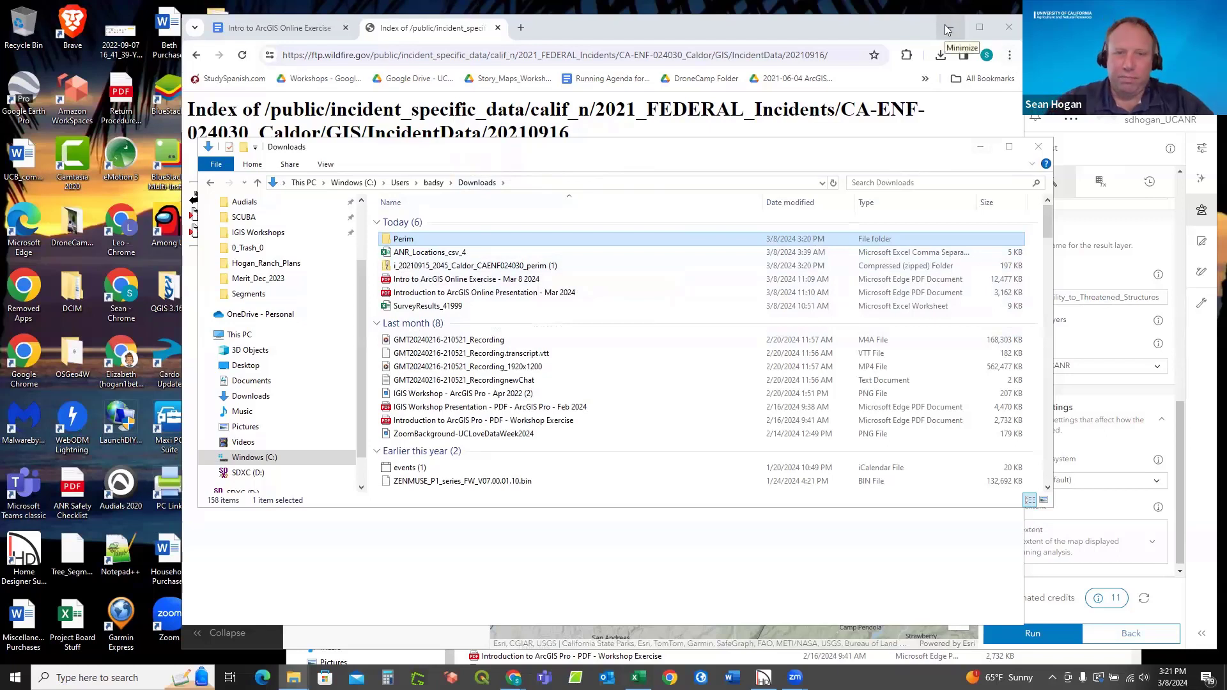
Clear the FTP window away and bring the AGOL Practice 4 map to the front.
left_click(950, 32)
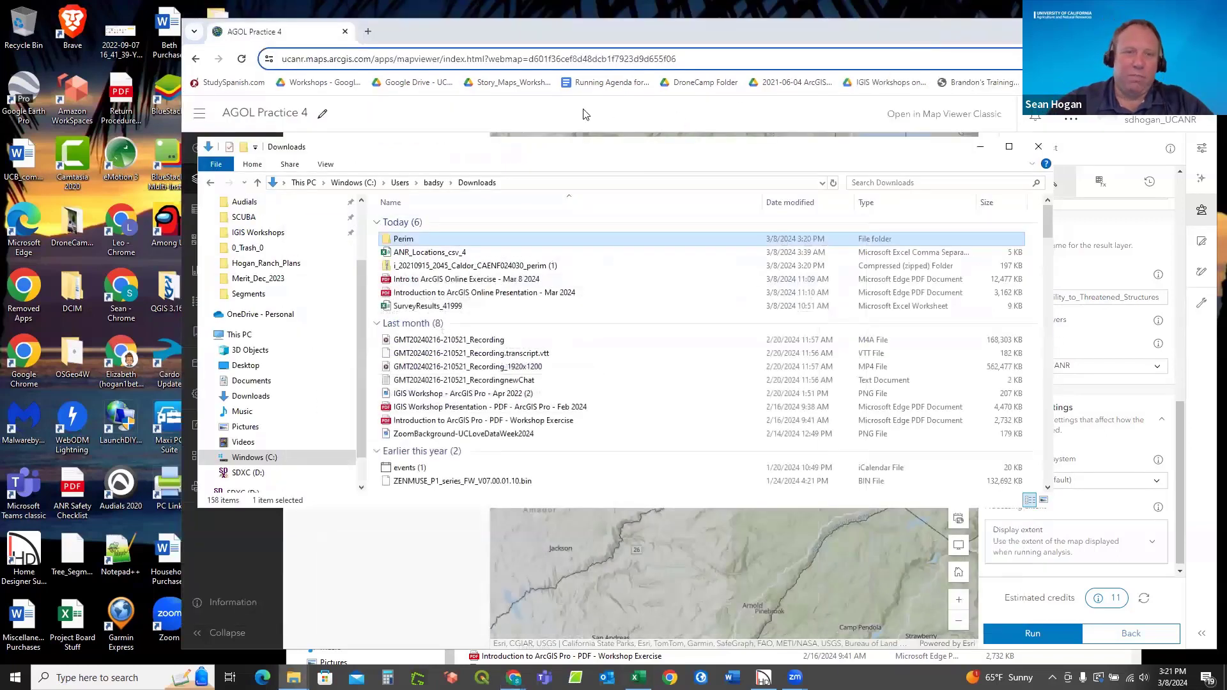
left_click(1144, 24)
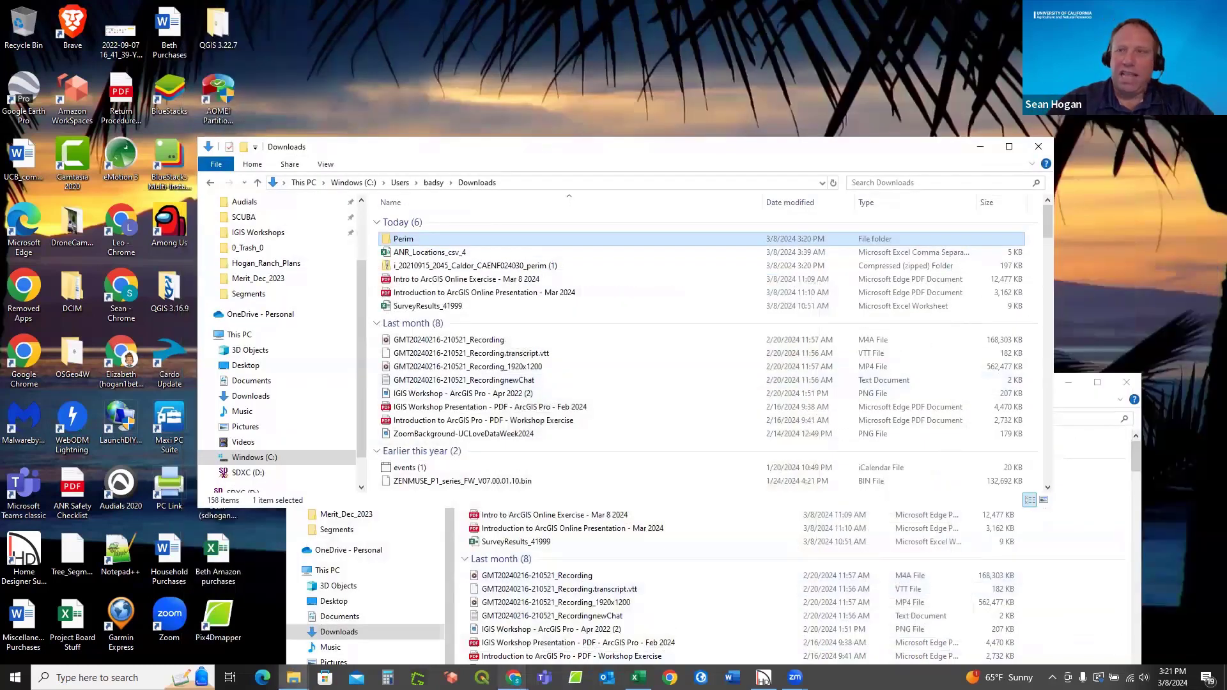
left_click(514, 677)
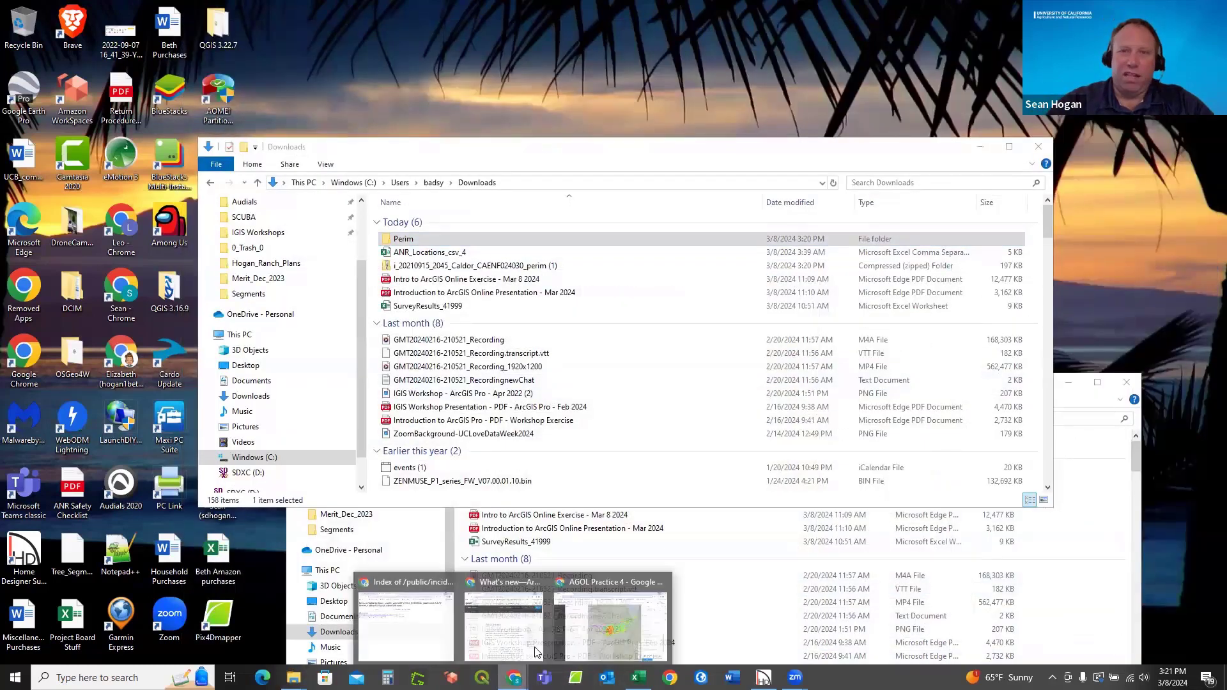
left_click(616, 631)
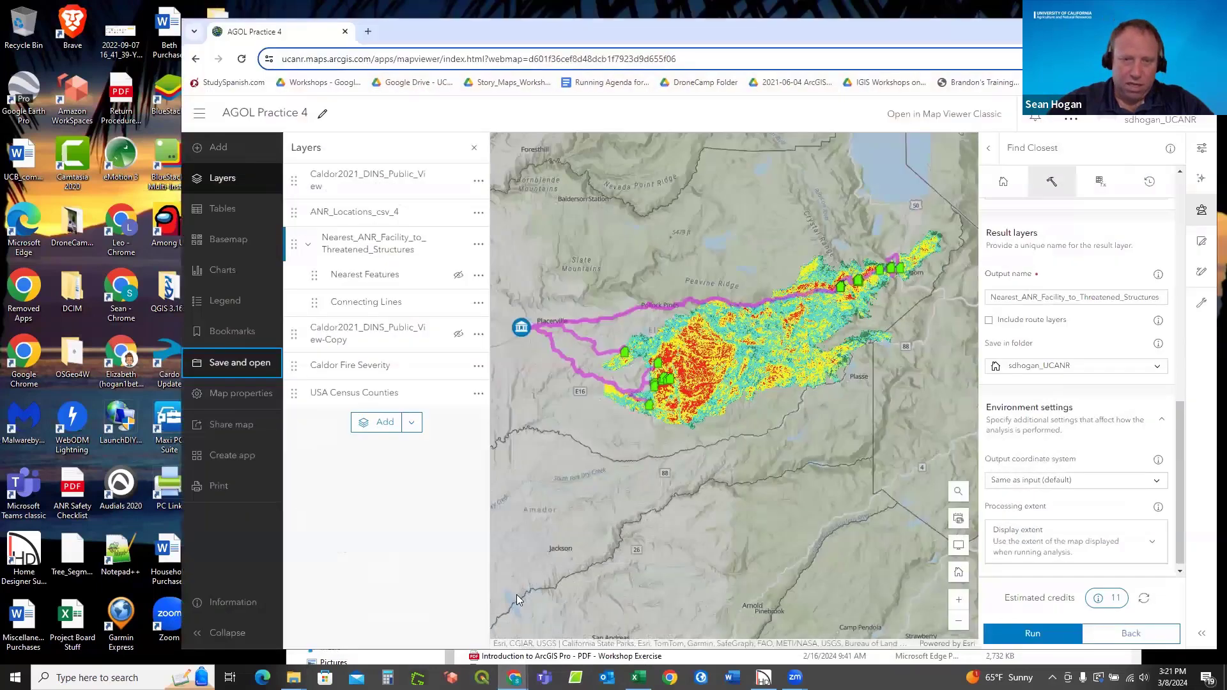
Move the FTP browser window aside and show the Fire Perimeter Data instructions in the exercise guide.
left_click(514, 677)
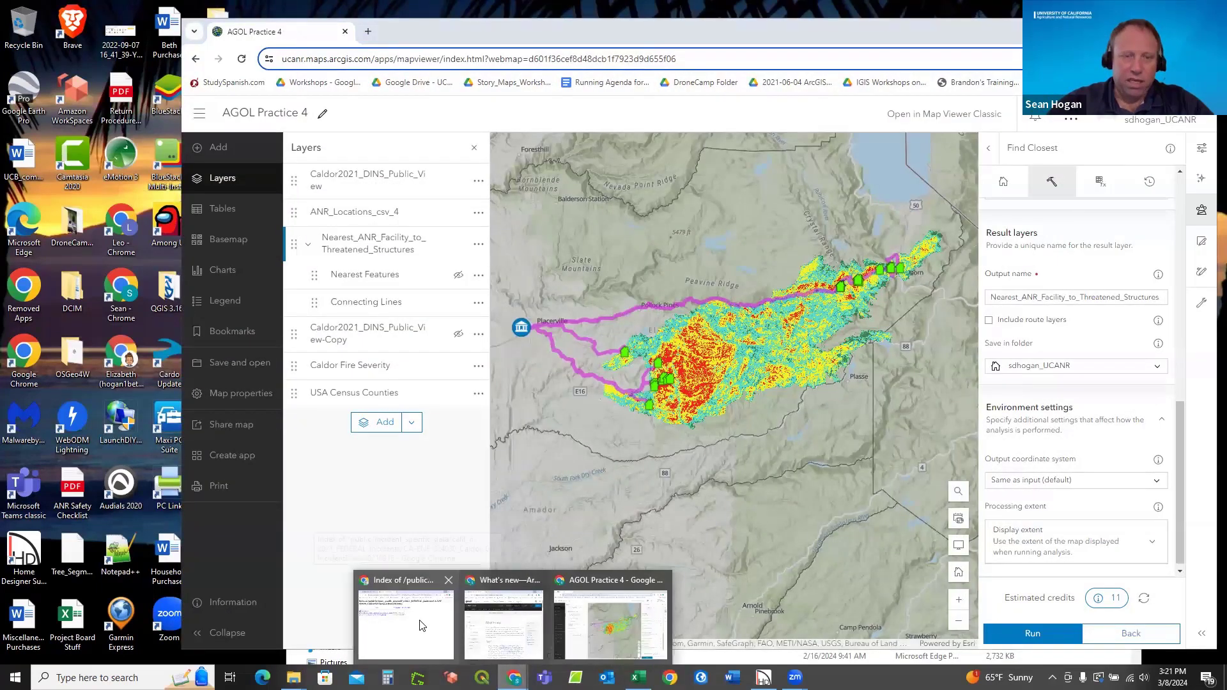
left_click(421, 617)
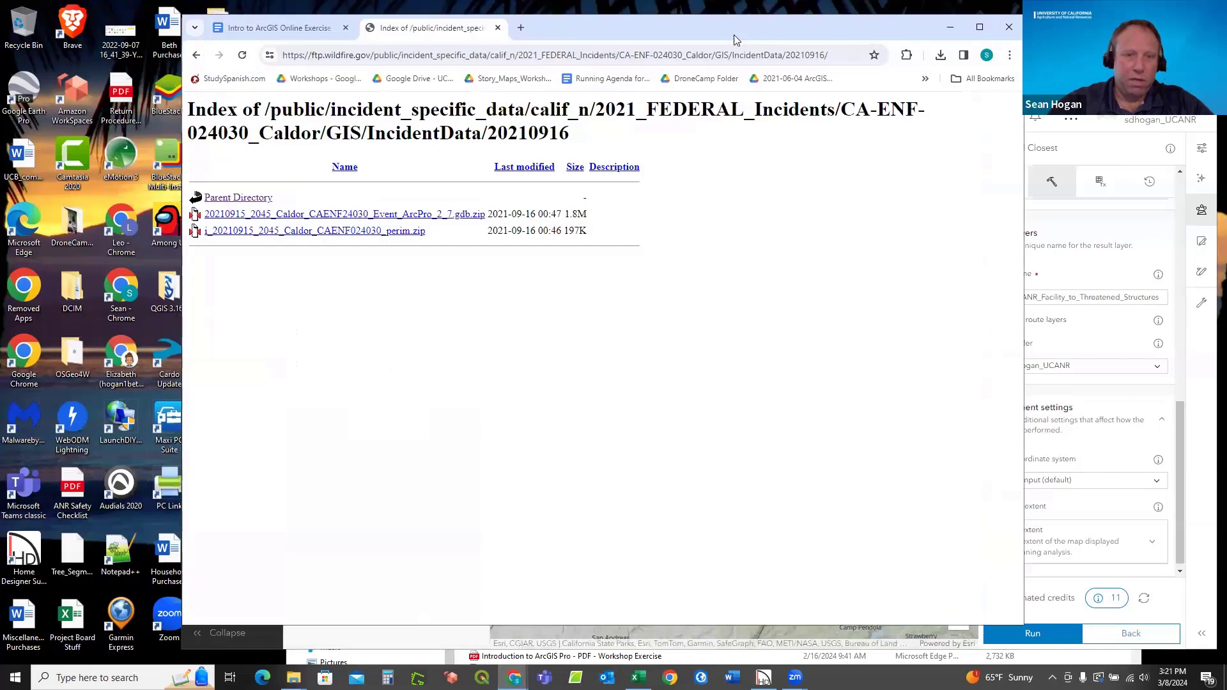
left_click_drag(734, 41, 304, 50)
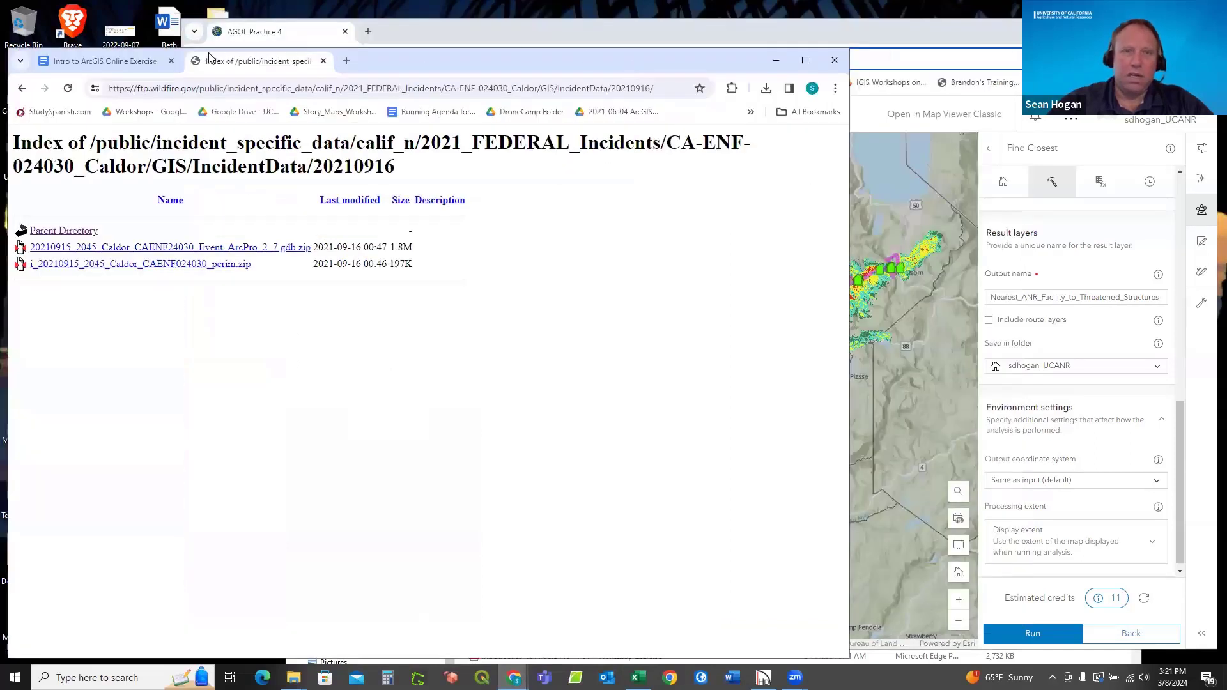
left_click(95, 62)
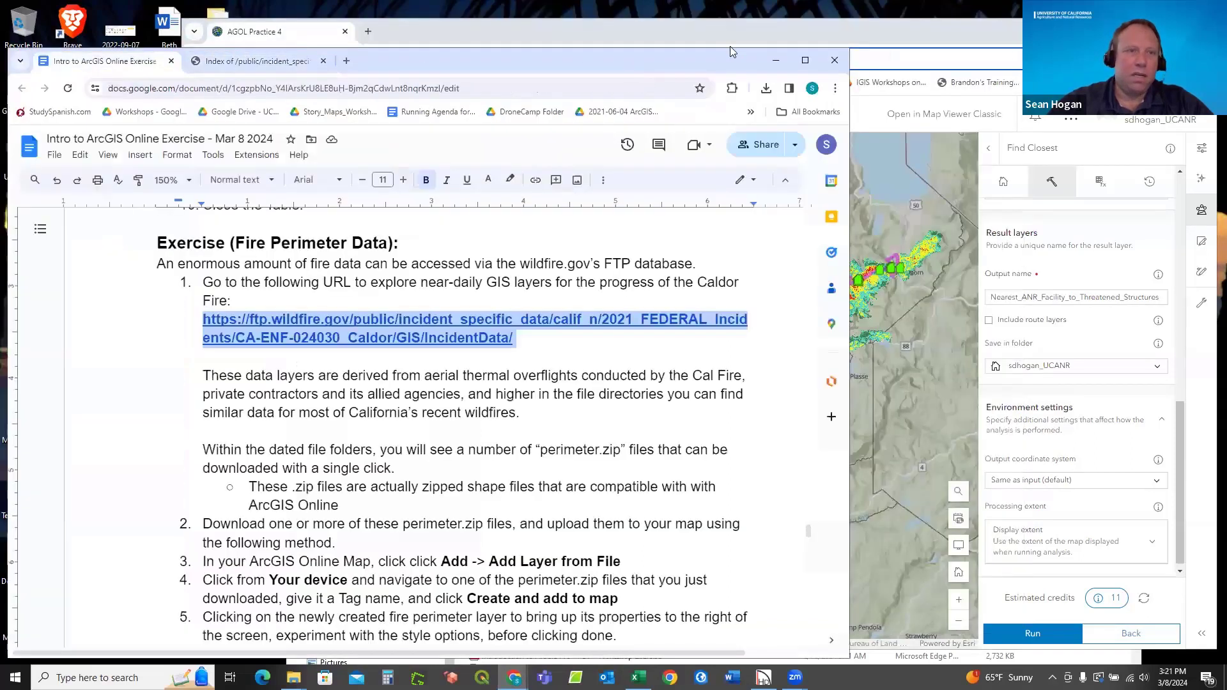
In the AGOL Practice 4 map, start adding a shapefile layer from i_20210915_2045_Caldor_CAENF024030_perim.zip in the Perim folder of Downloads.
left_click(906, 30)
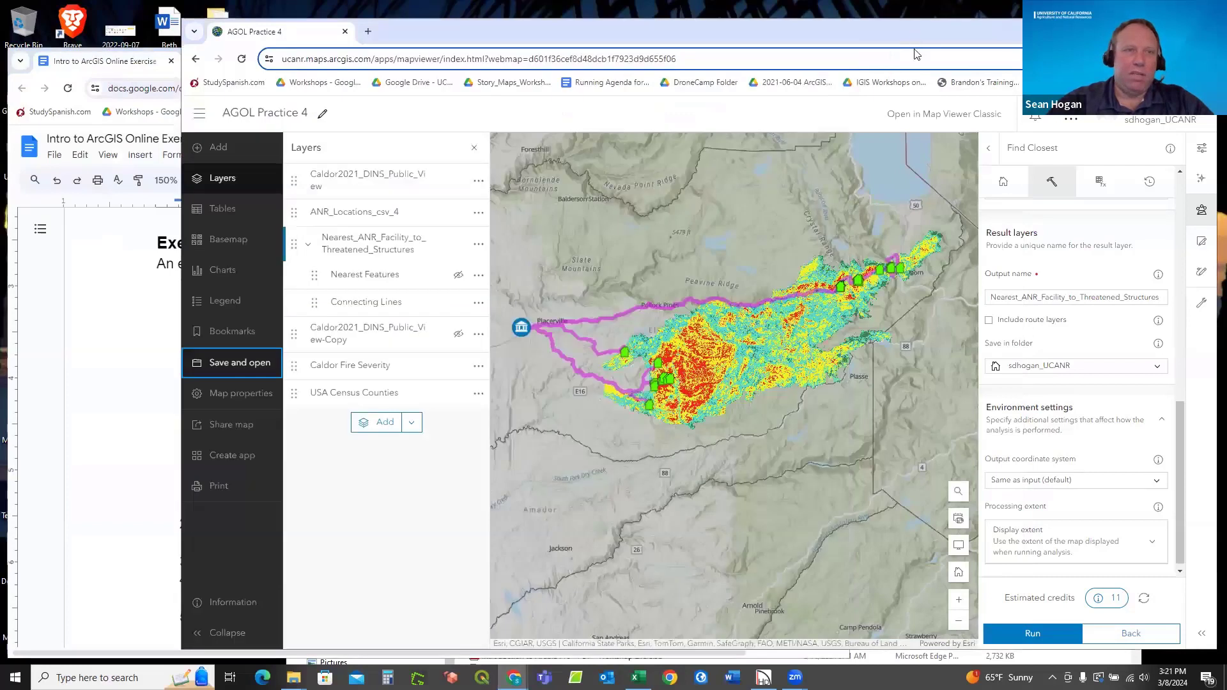
left_click(219, 152)
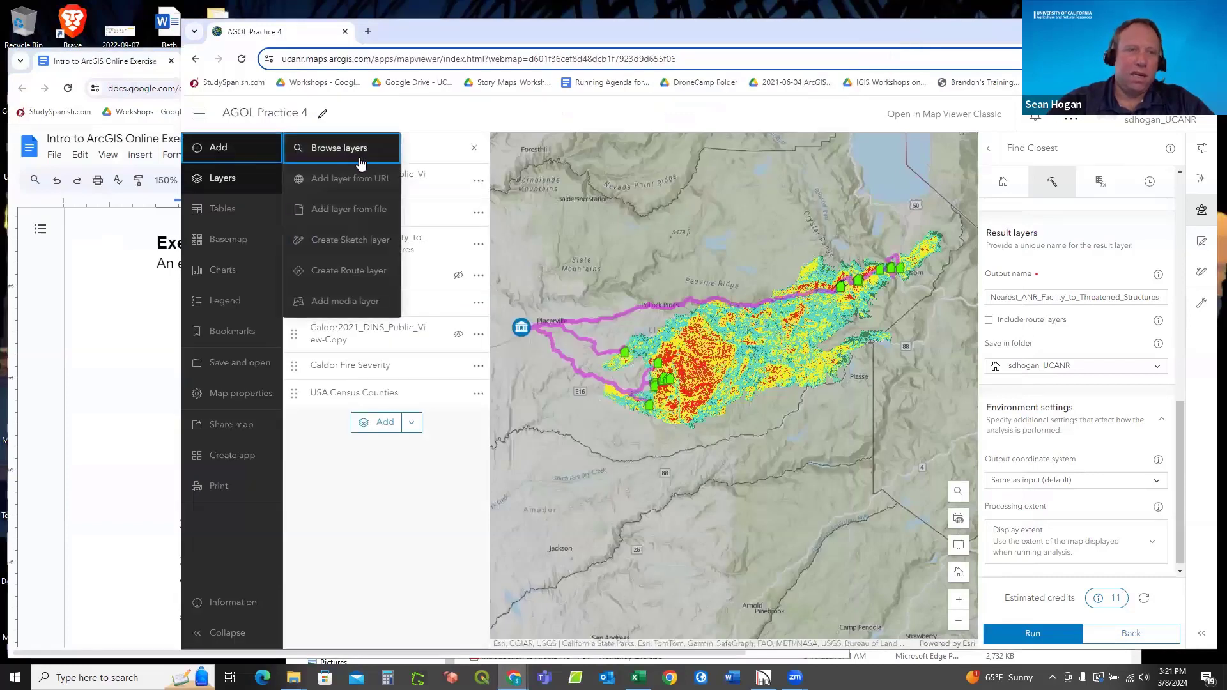
left_click(344, 213)
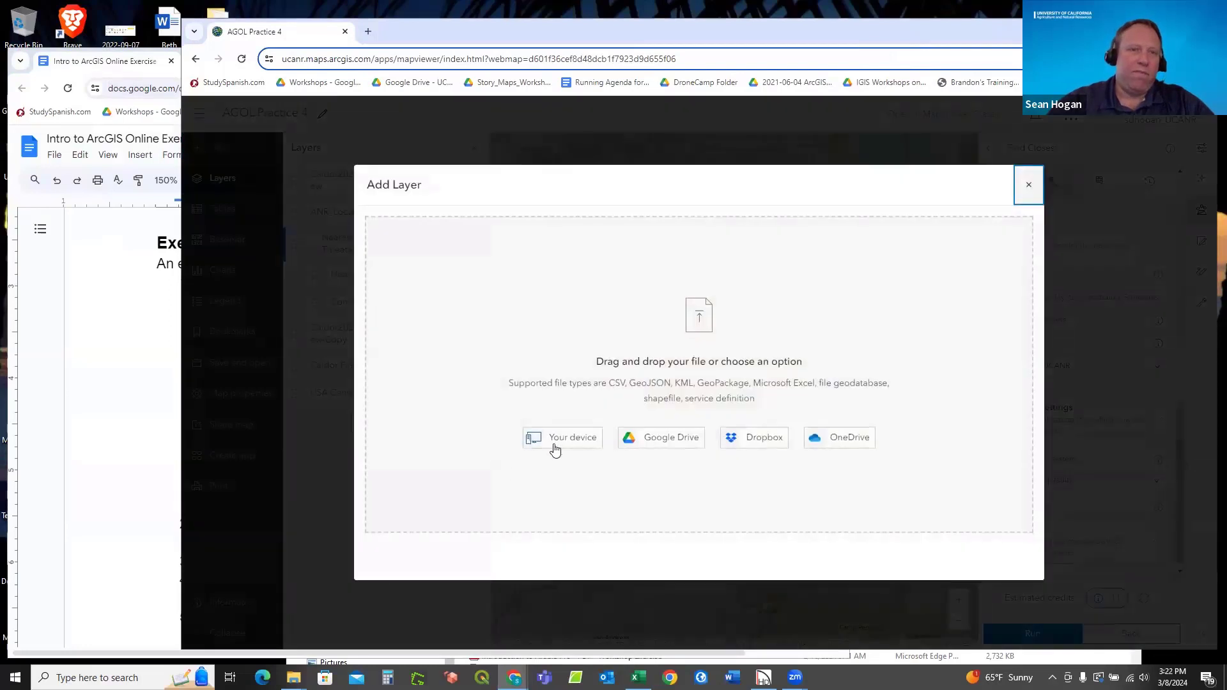
left_click(554, 445)
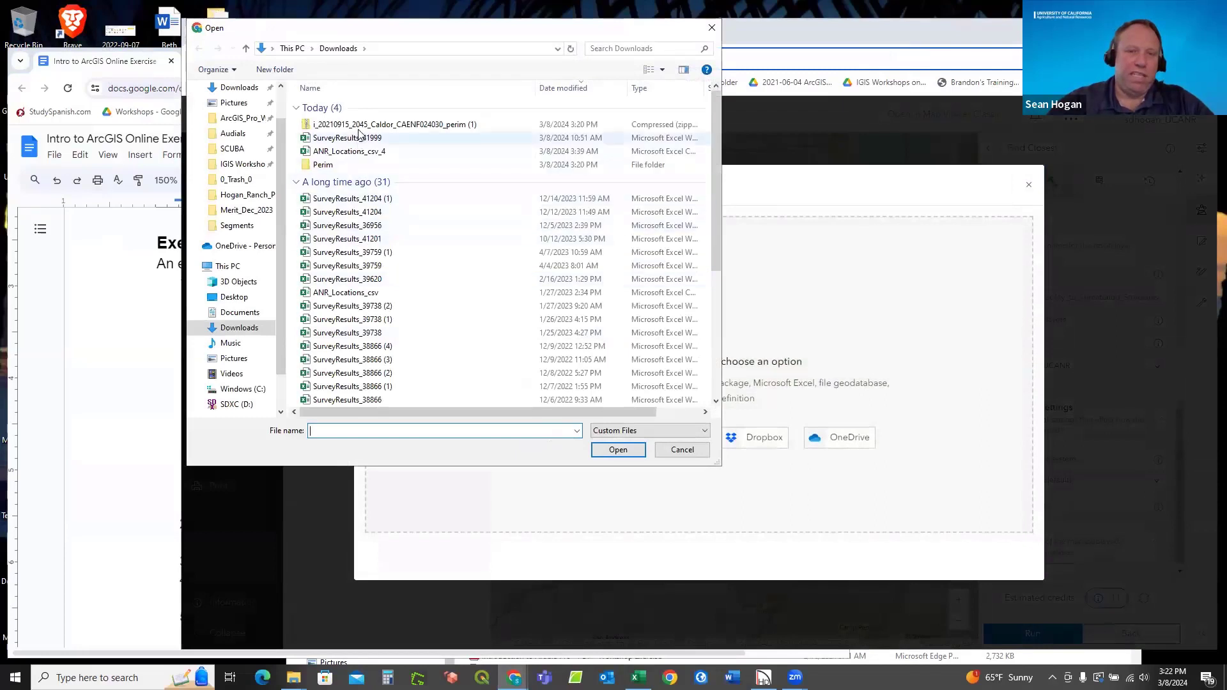
double_click(327, 165)
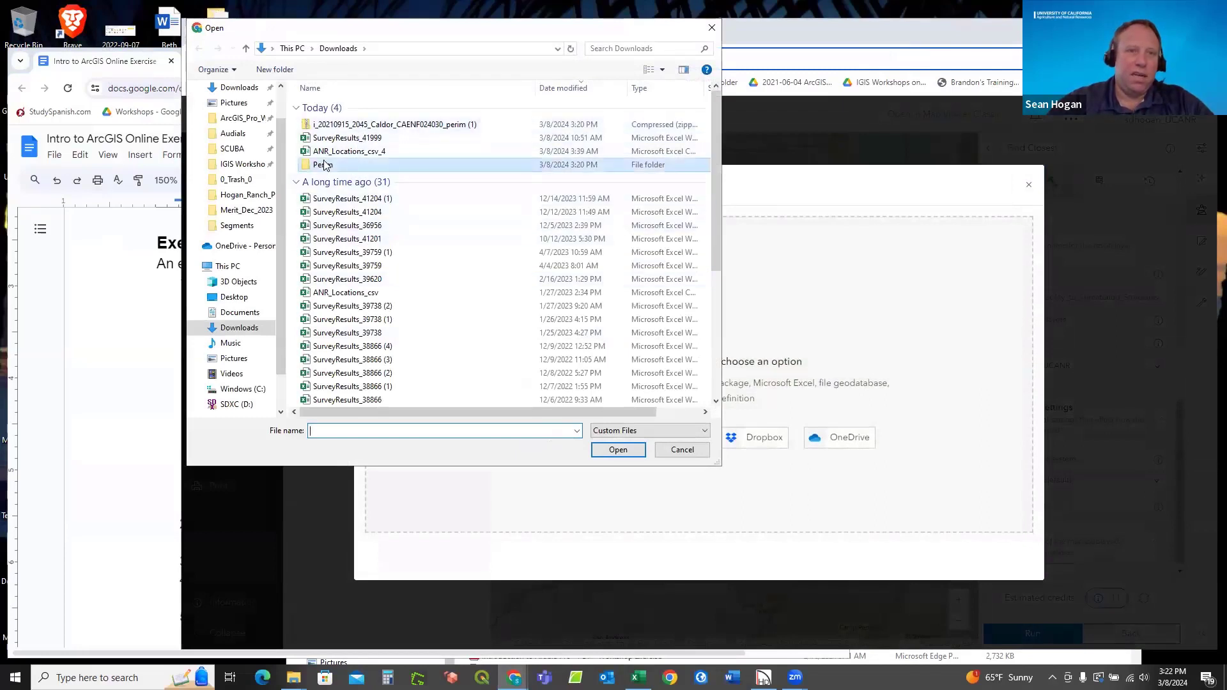
left_click(362, 108)
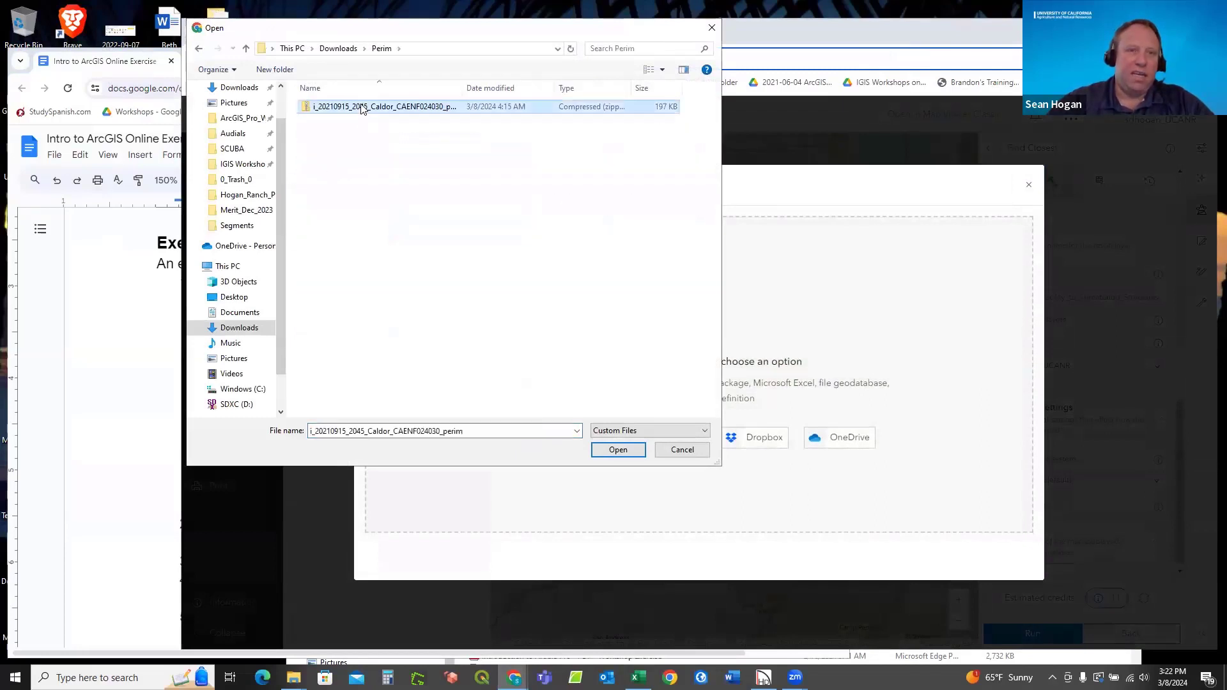
left_click(612, 451)
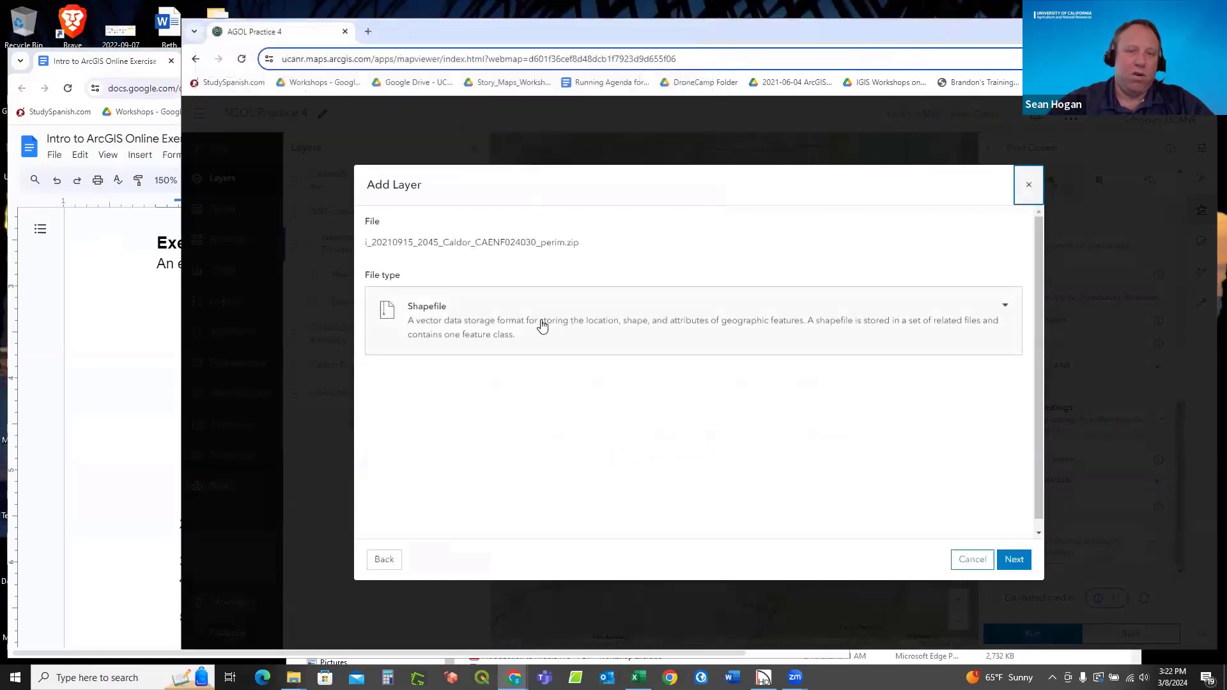
left_click(999, 558)
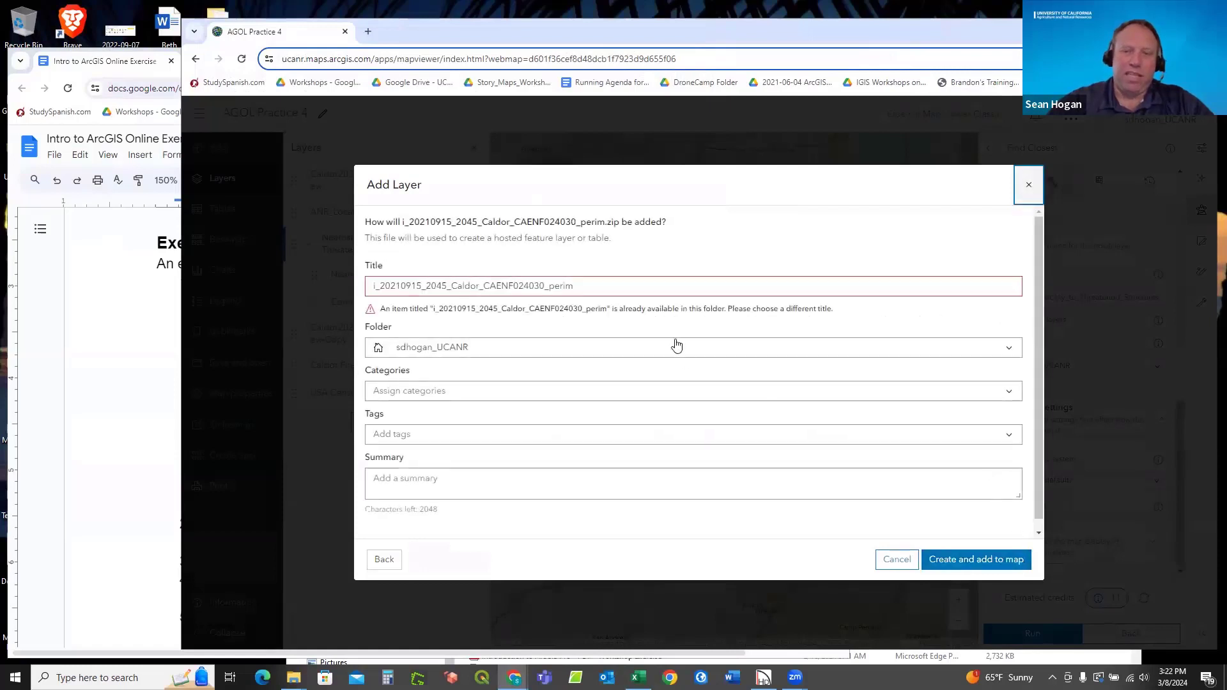
Try to create the layer with the title i_20210915_2045_Caldor_CAENF024030_perim2 and the tag Junk, then close the Add Layer dialog.
left_click(583, 286)
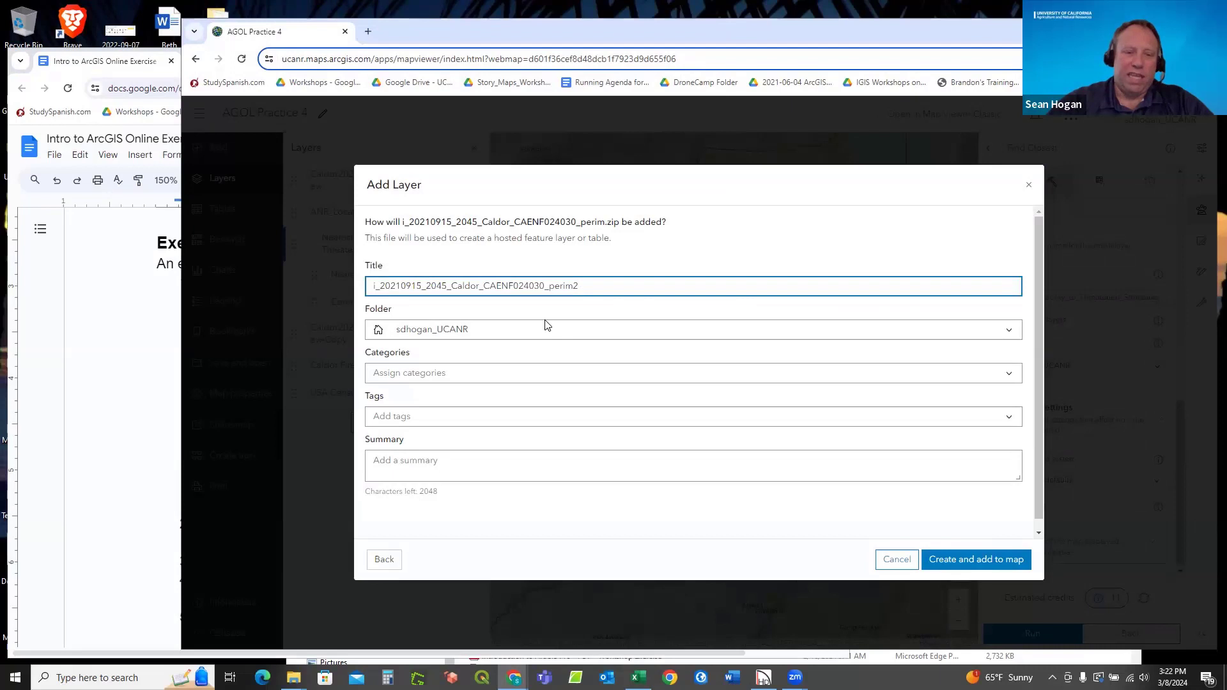
left_click(399, 419)
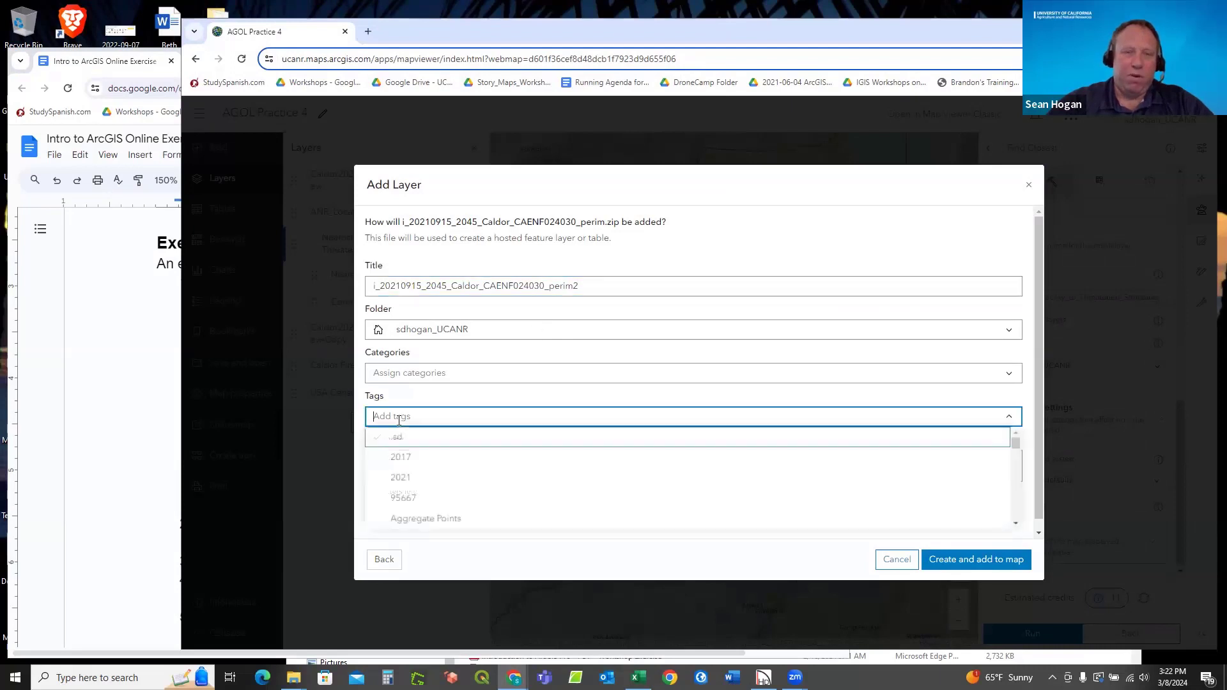
type("Junk")
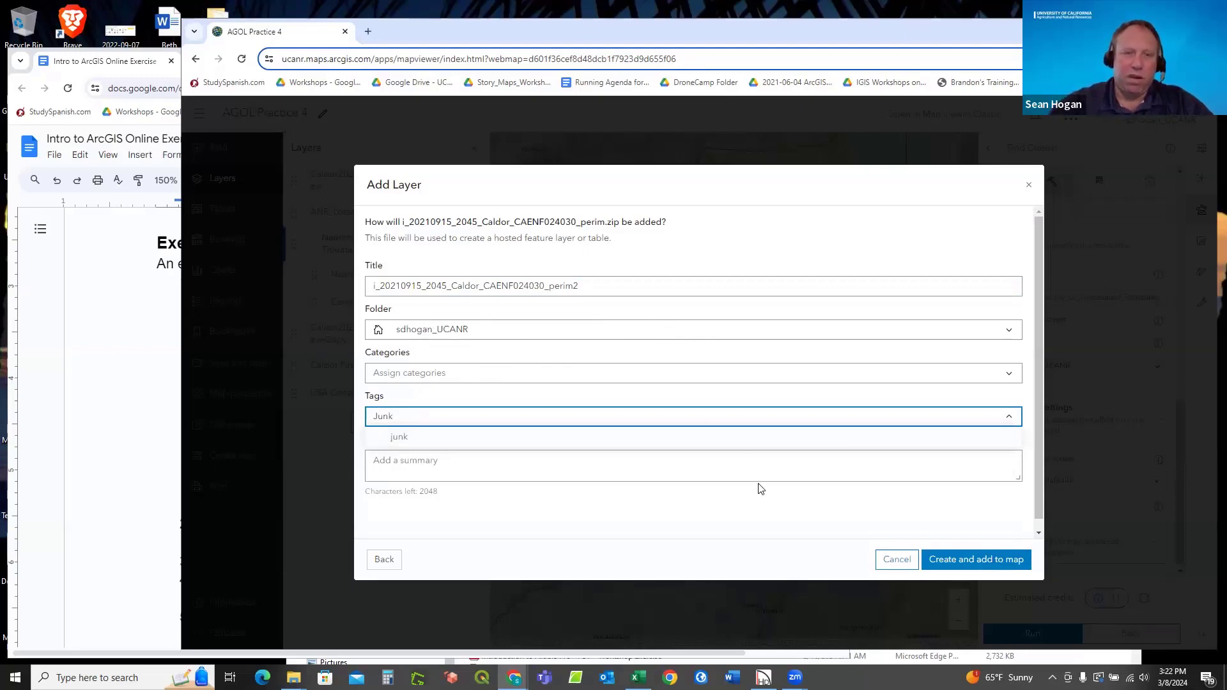
left_click(961, 561)
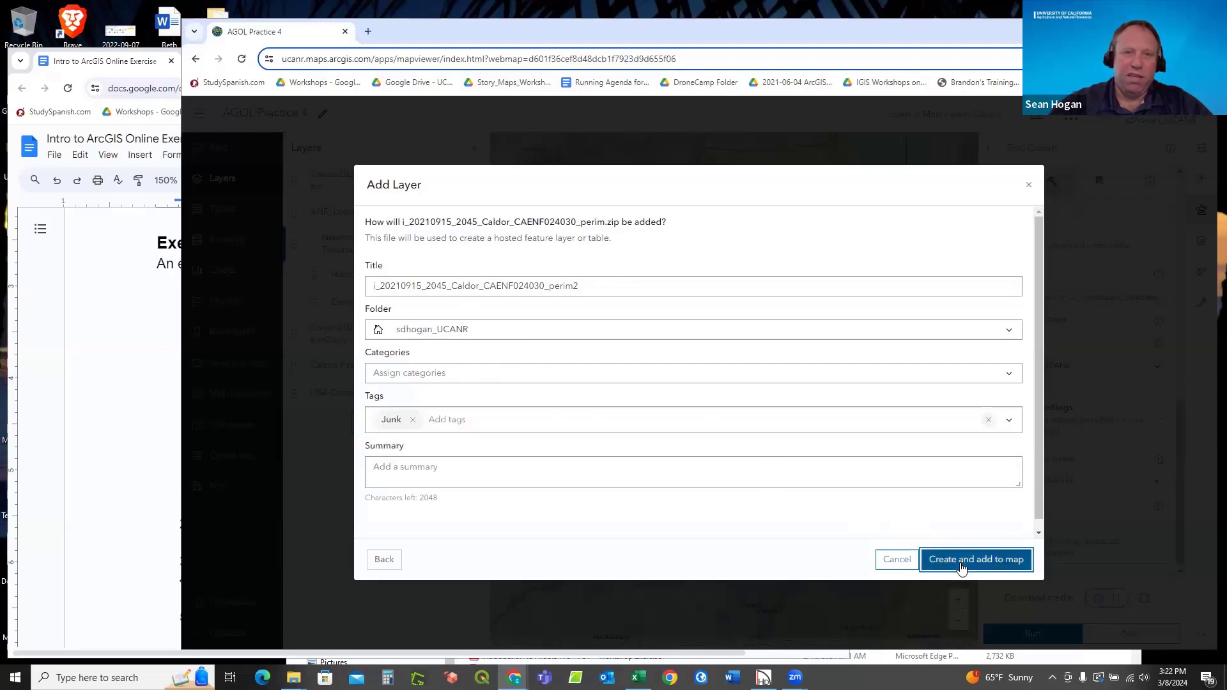
left_click(961, 561)
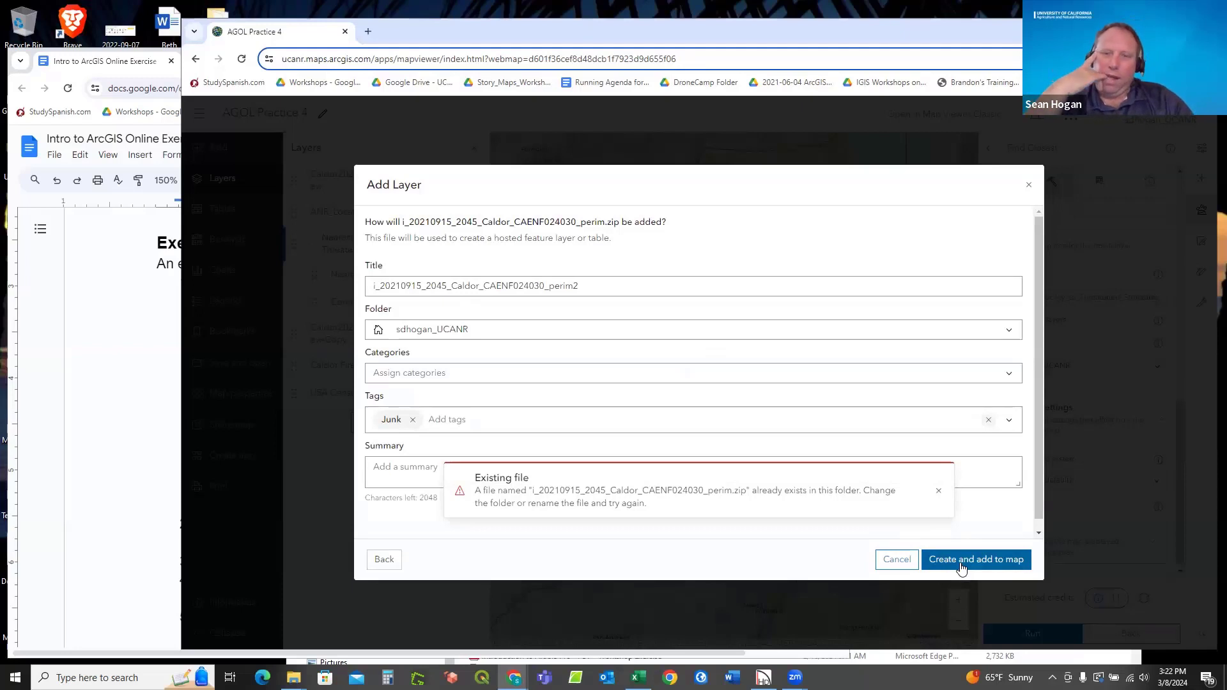
left_click(938, 493)
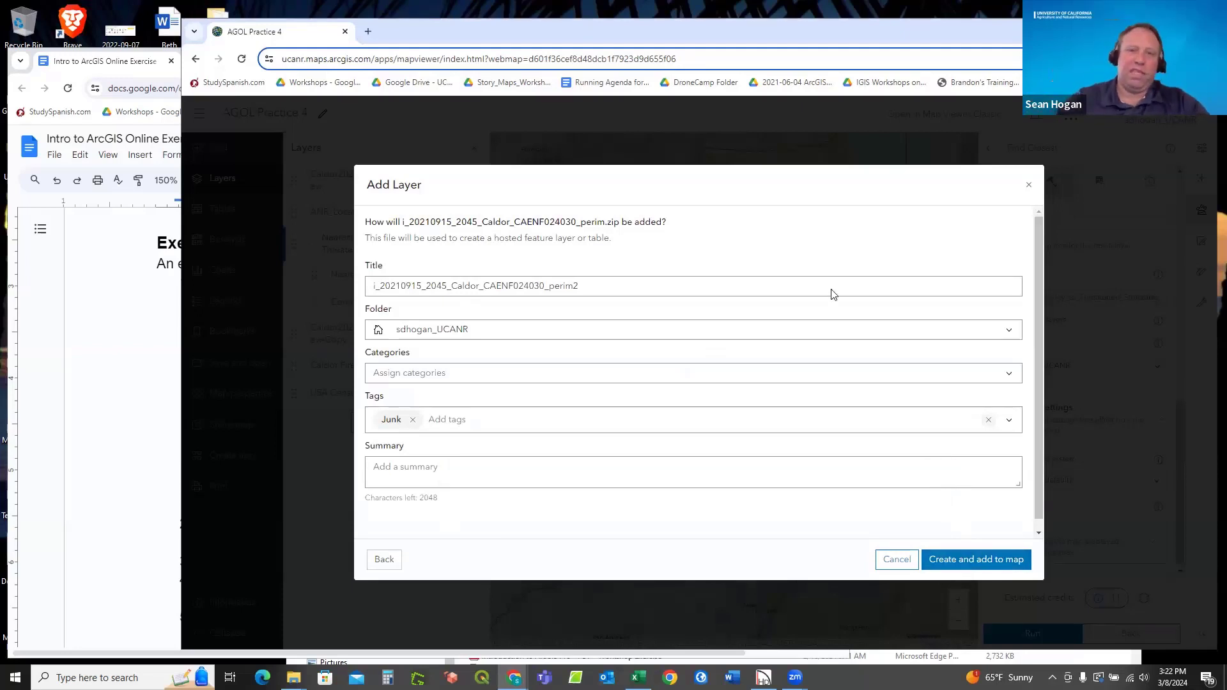
left_click(1027, 189)
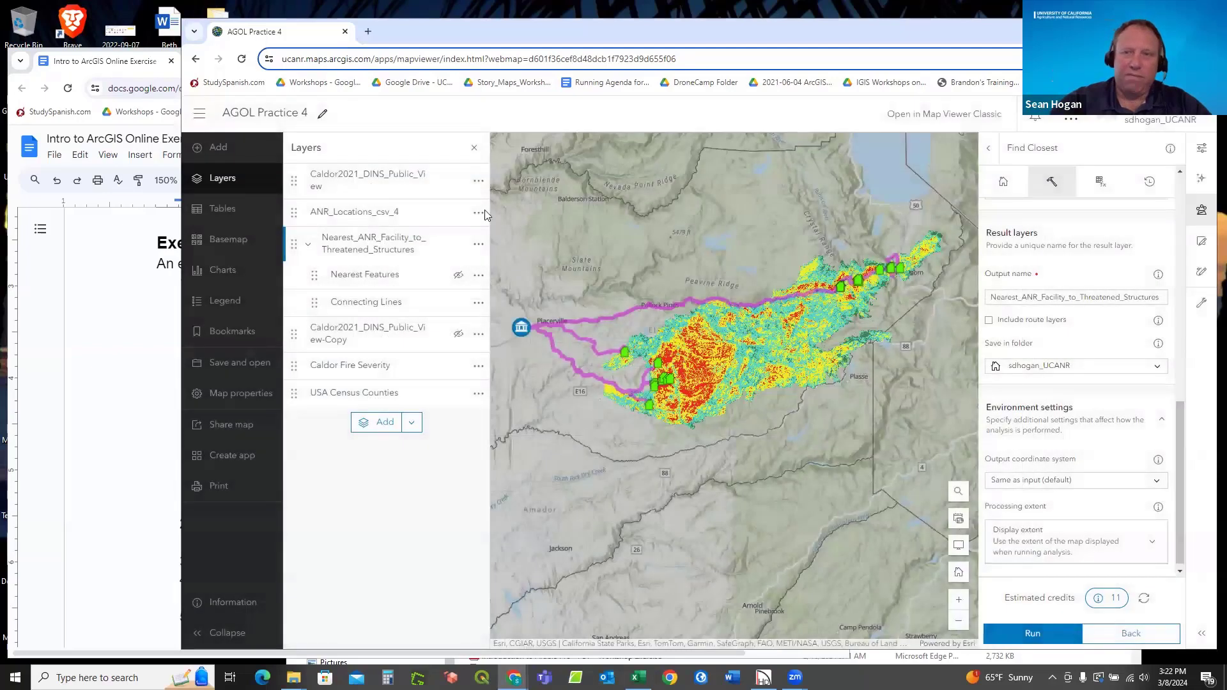
Add the existing i_20210915_2045_Caldor_CAENF024030_perim feature layer from My content and return to the map's layer list.
left_click(213, 151)
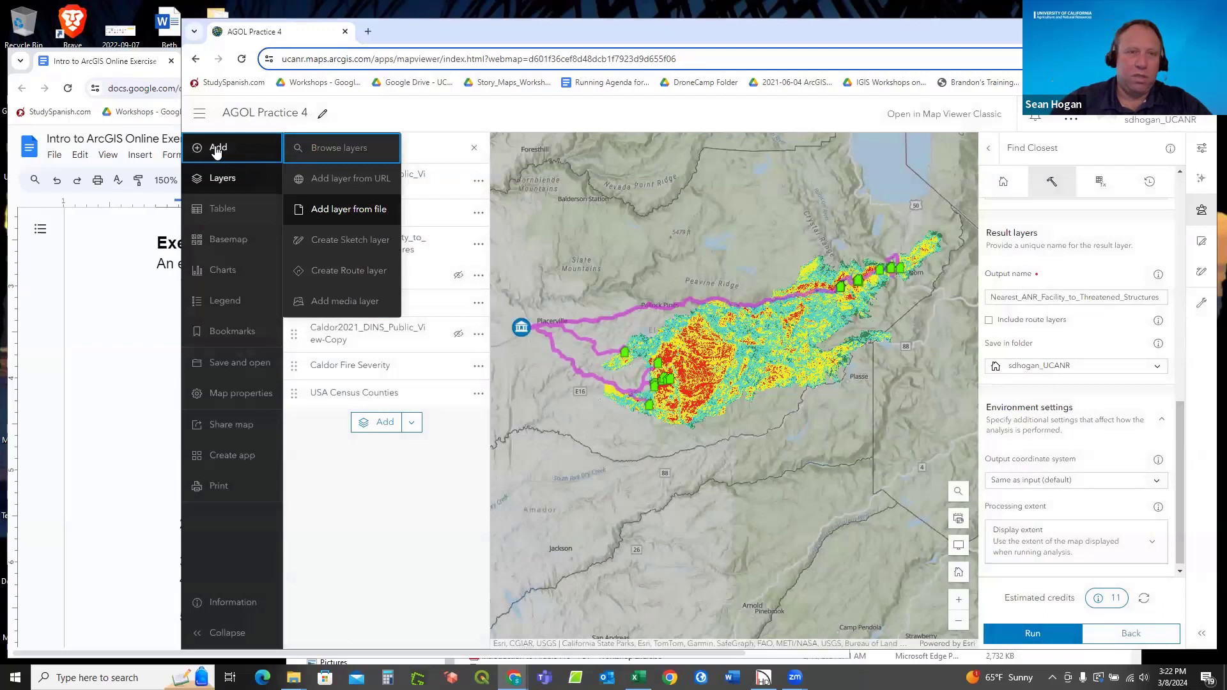
left_click(347, 151)
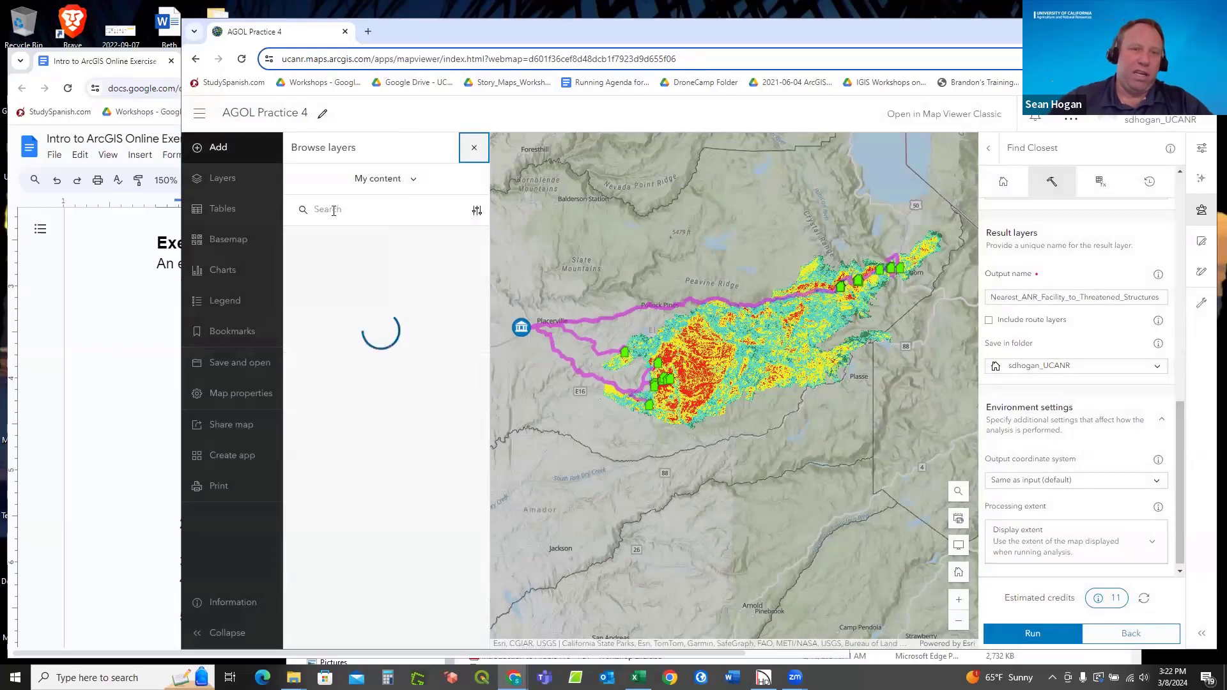
left_click(333, 211)
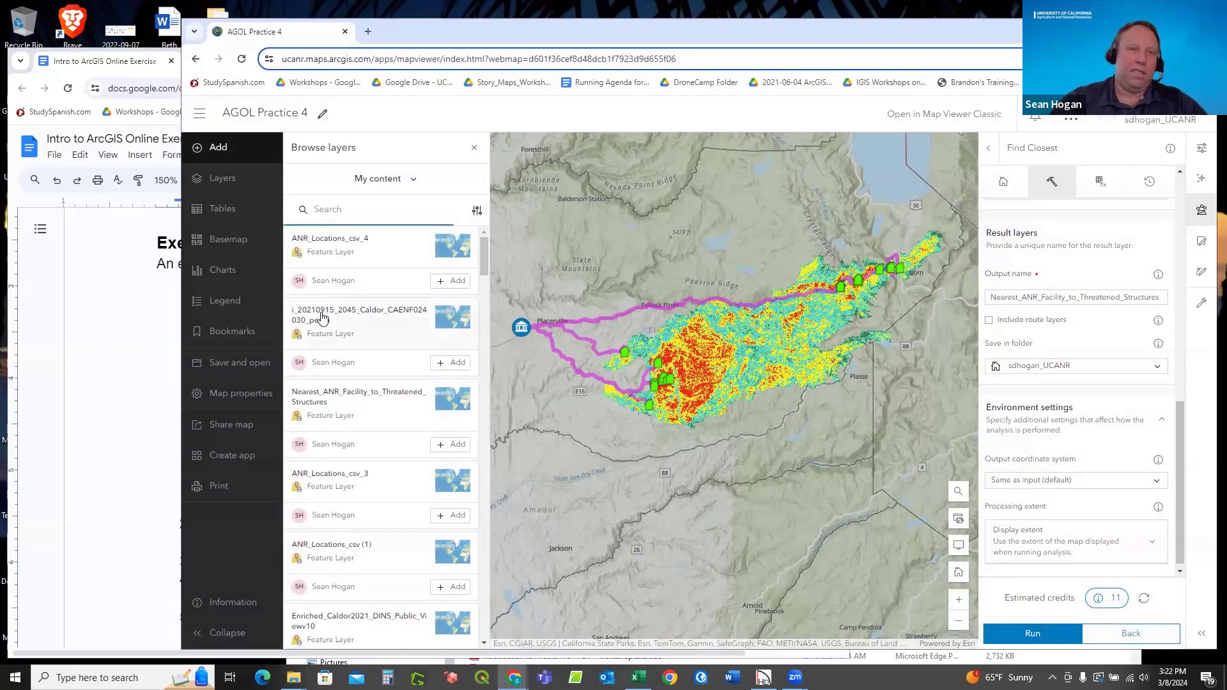
left_click(450, 363)
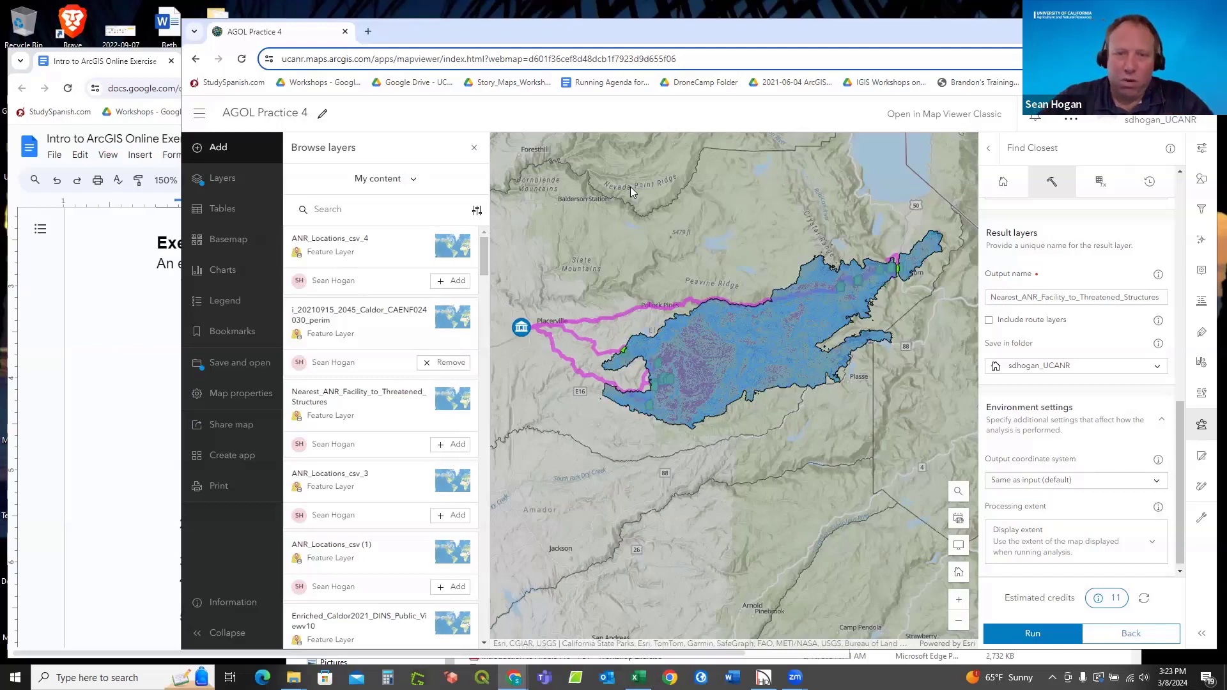
left_click(474, 152)
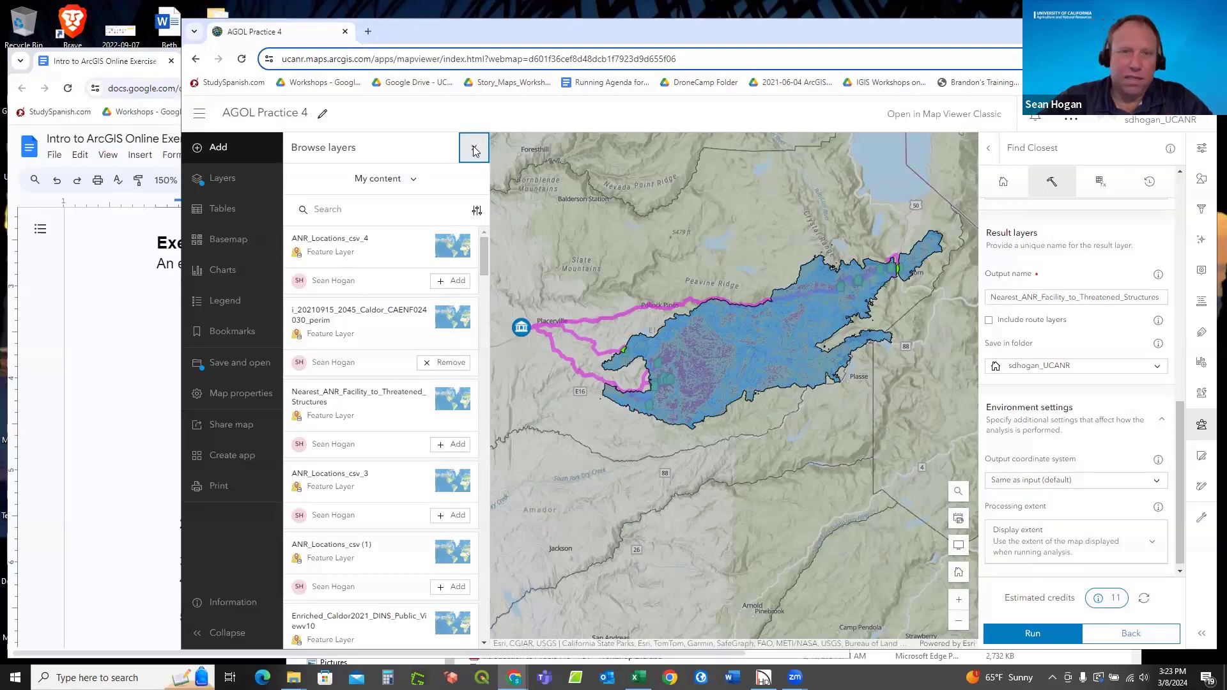
left_click(229, 180)
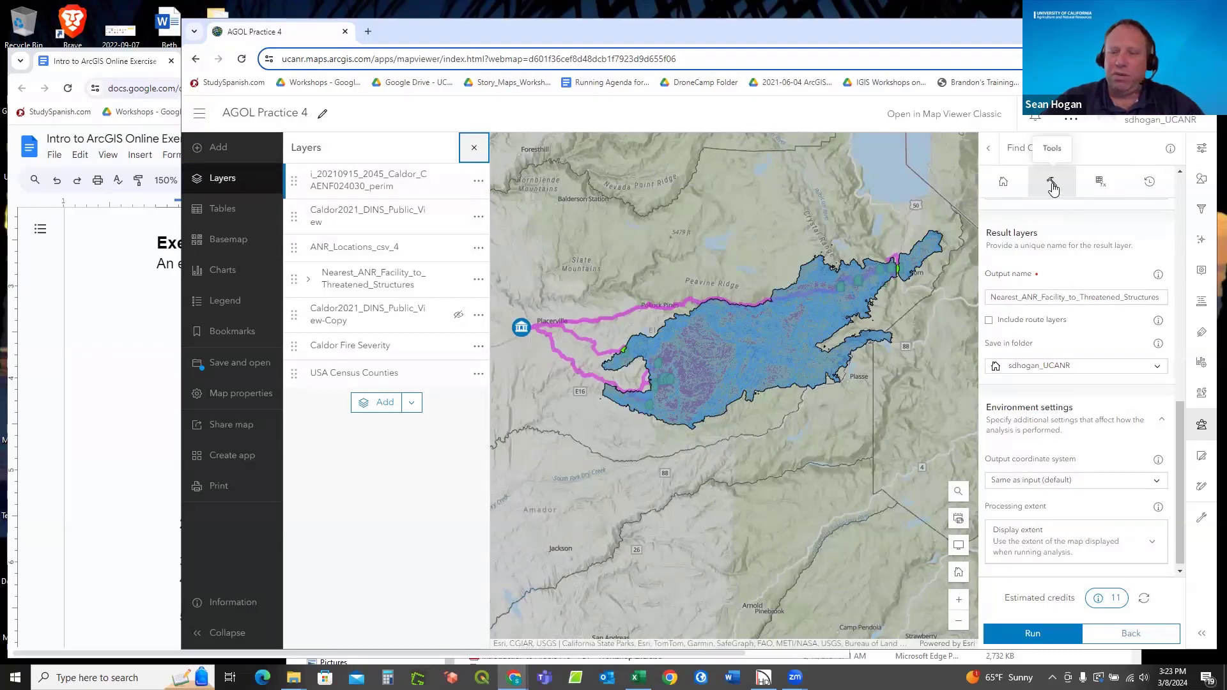
Style the Caldor perimeter layer with a black fill at 73% fill transparency and save the map.
left_click(1201, 182)
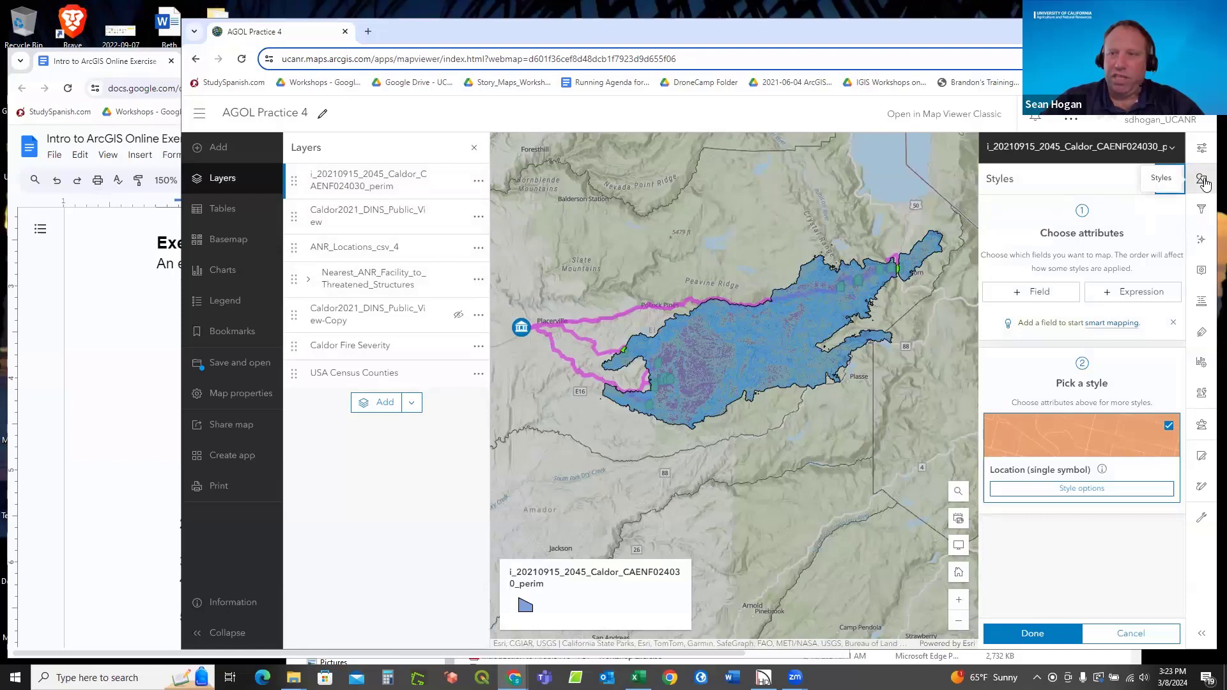
left_click(1084, 490)
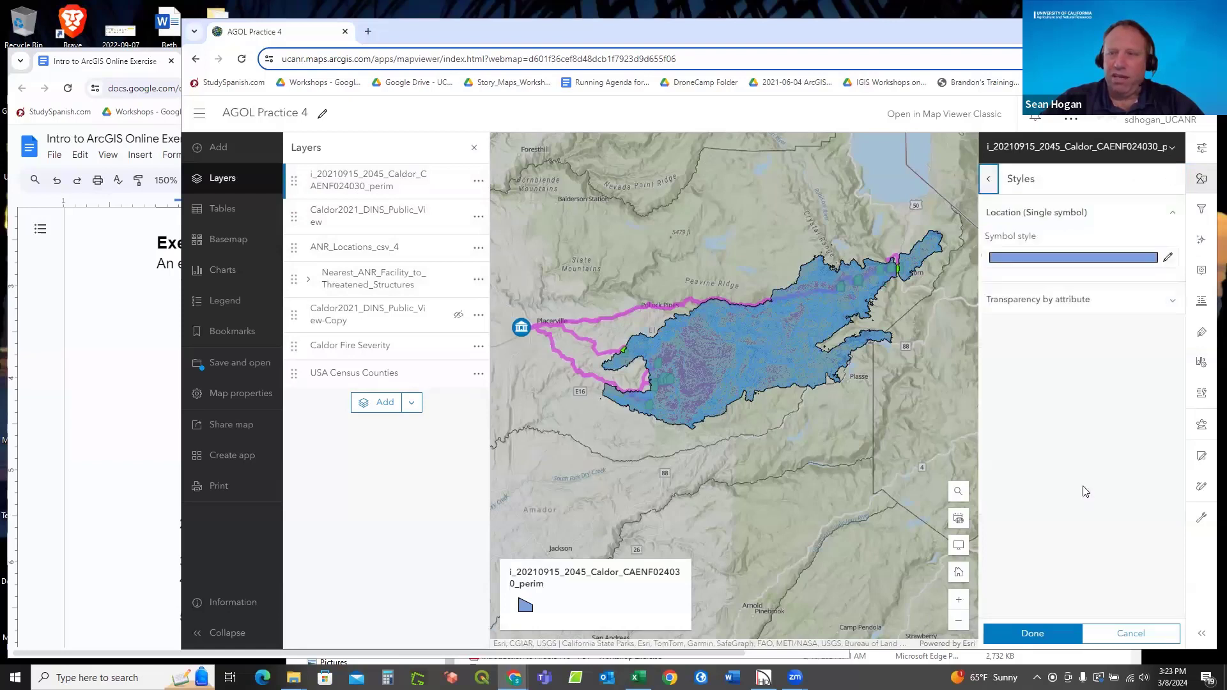
left_click(1039, 261)
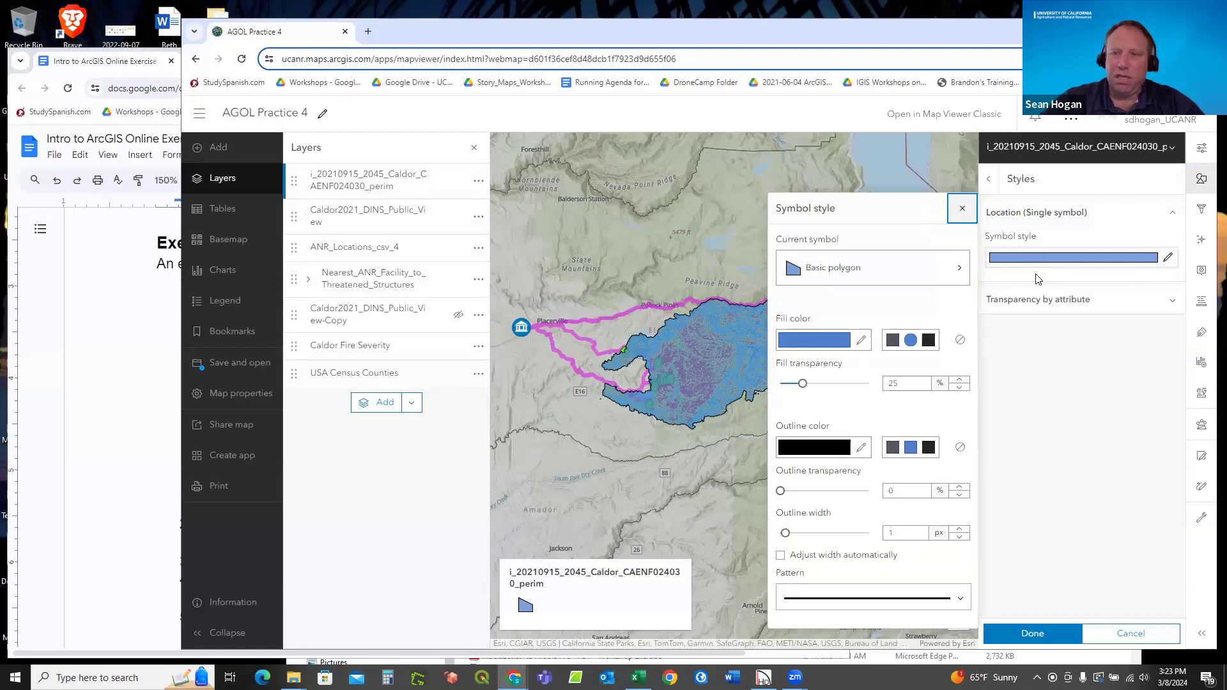
left_click_drag(803, 387, 952, 391)
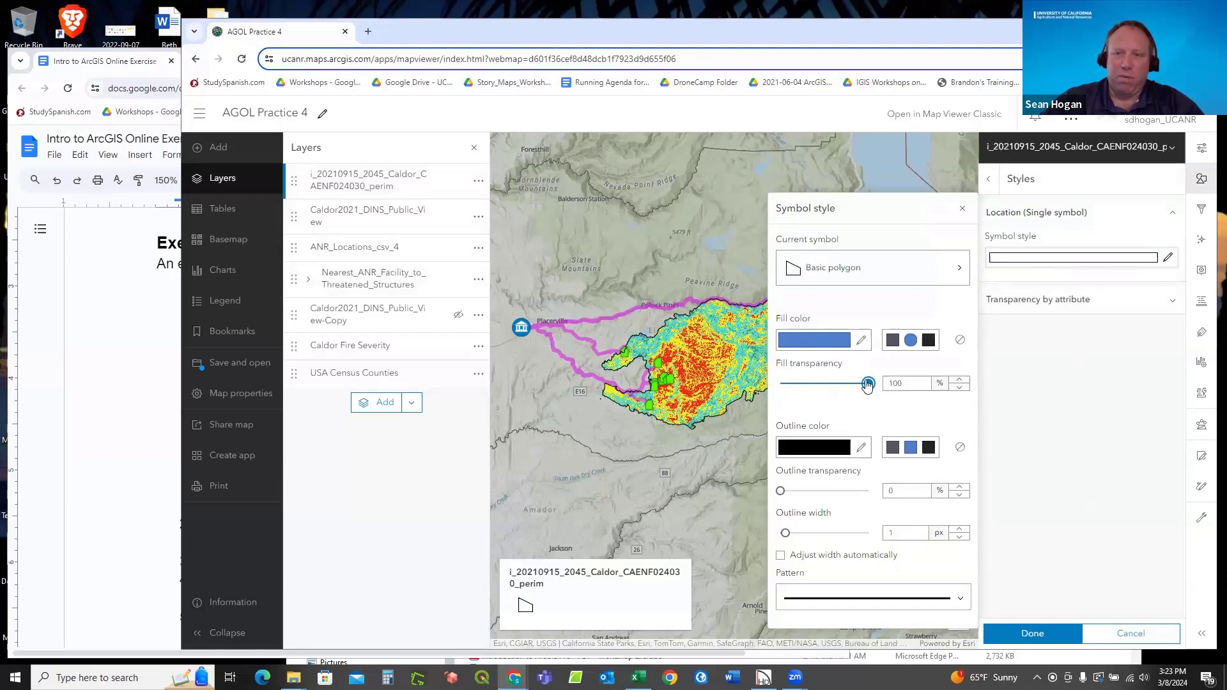
left_click_drag(864, 383, 839, 385)
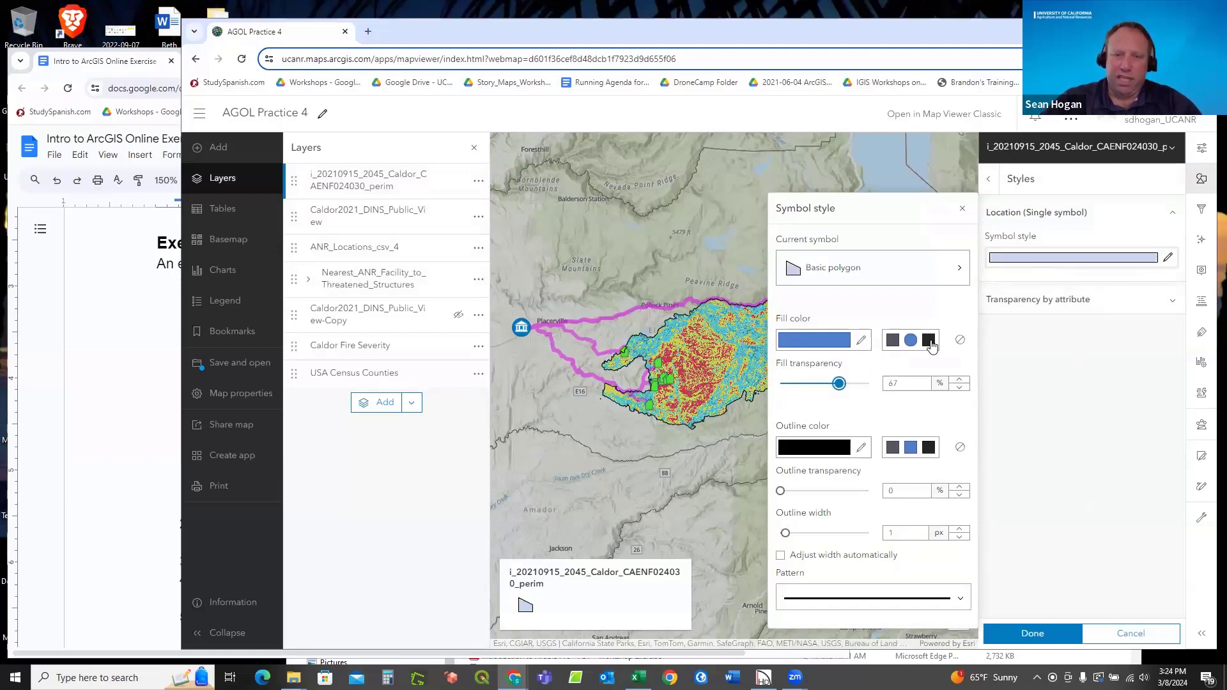
left_click(929, 340)
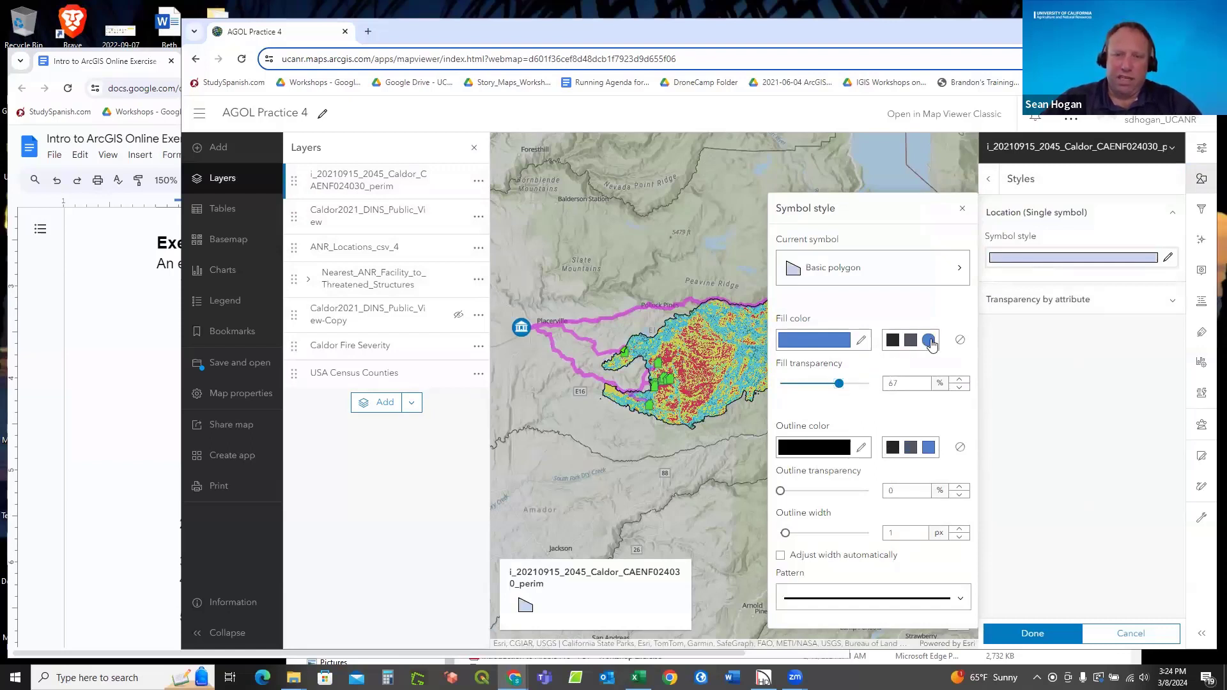
left_click(839, 384)
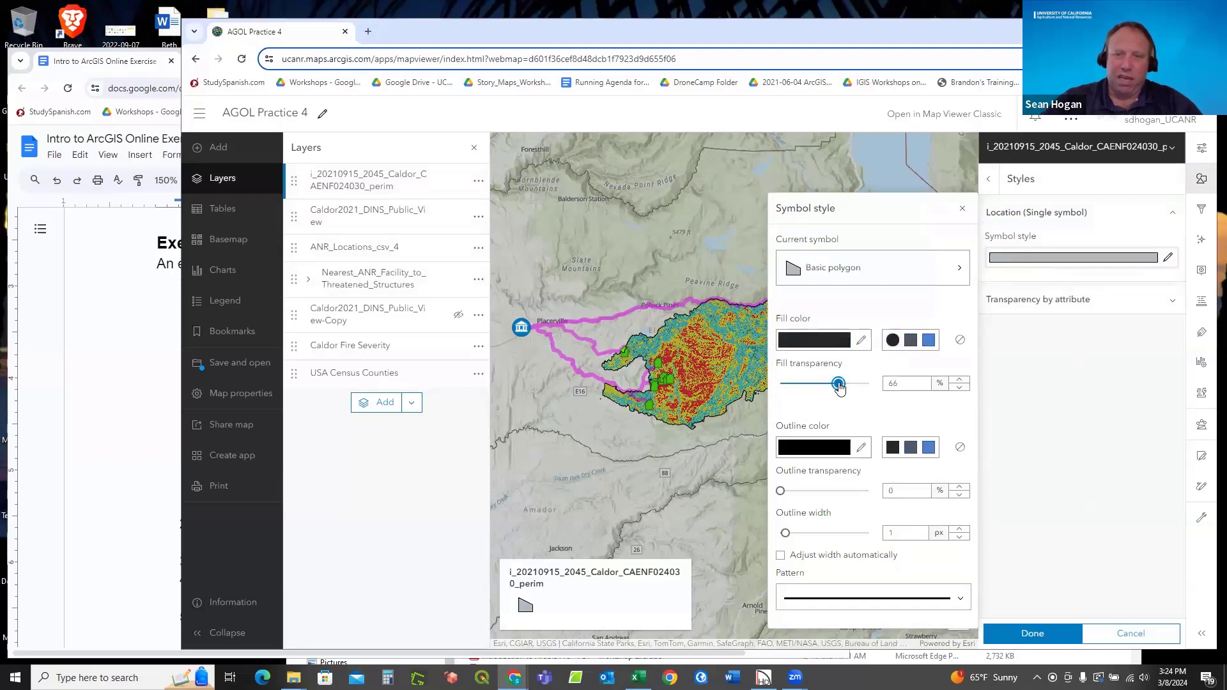
left_click_drag(839, 387, 845, 387)
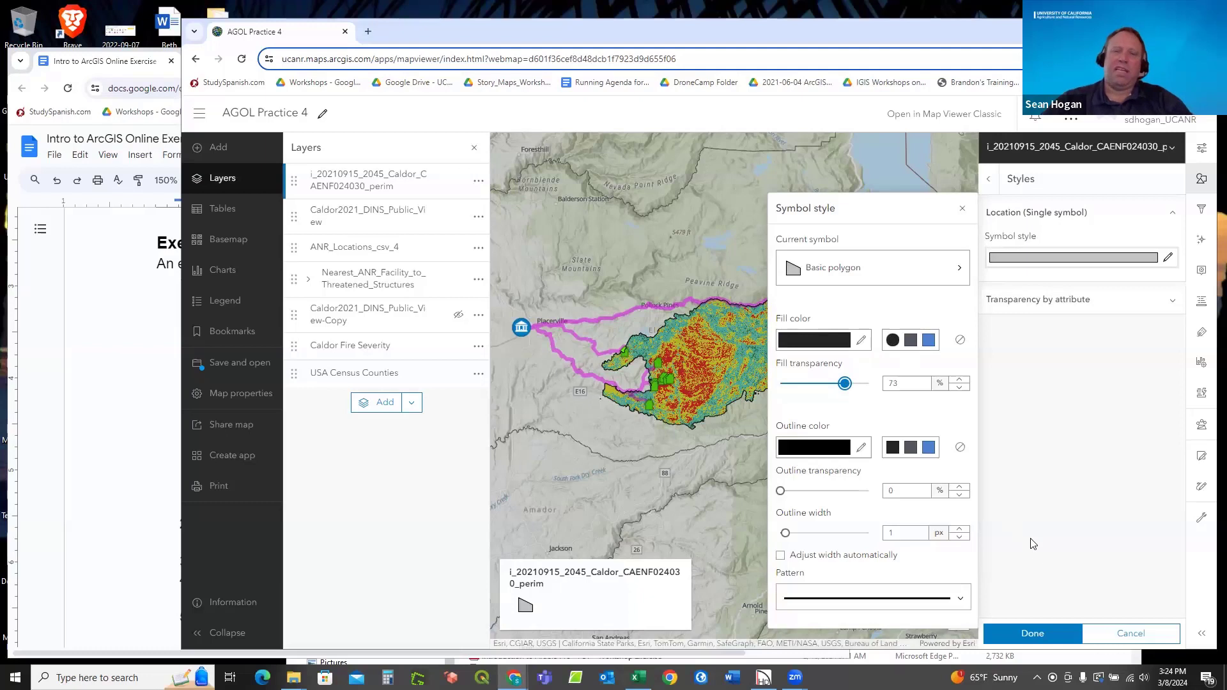
left_click(1033, 632)
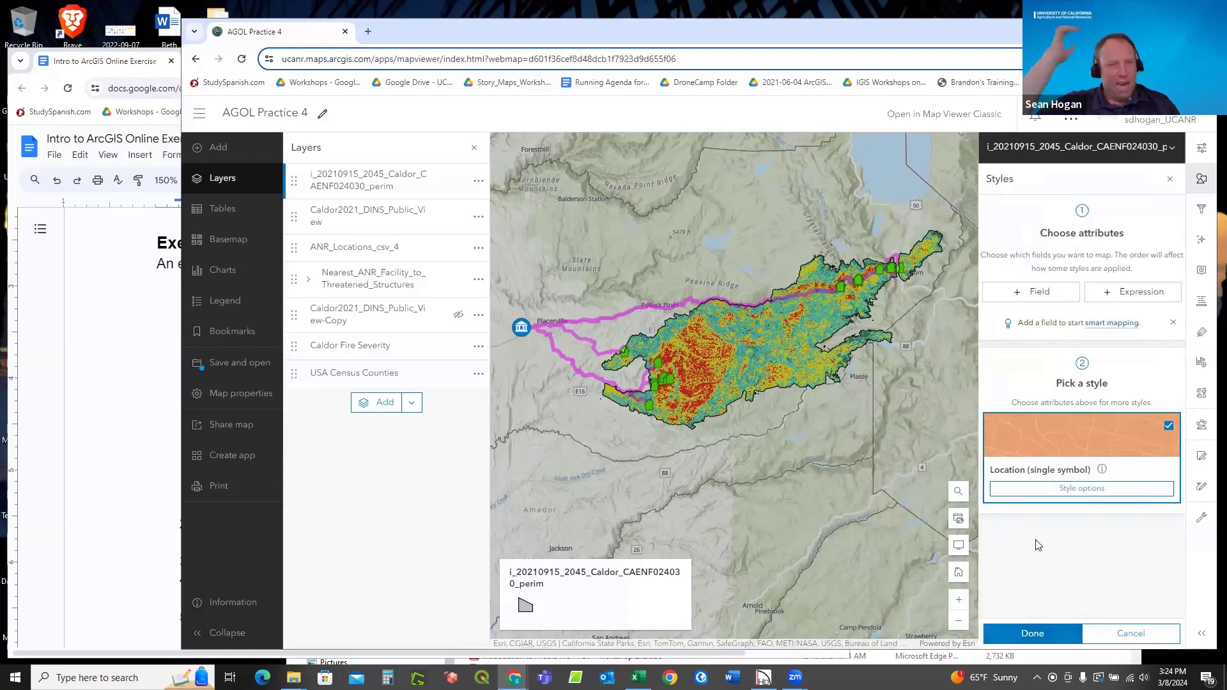
left_click(230, 361)
left_click(321, 359)
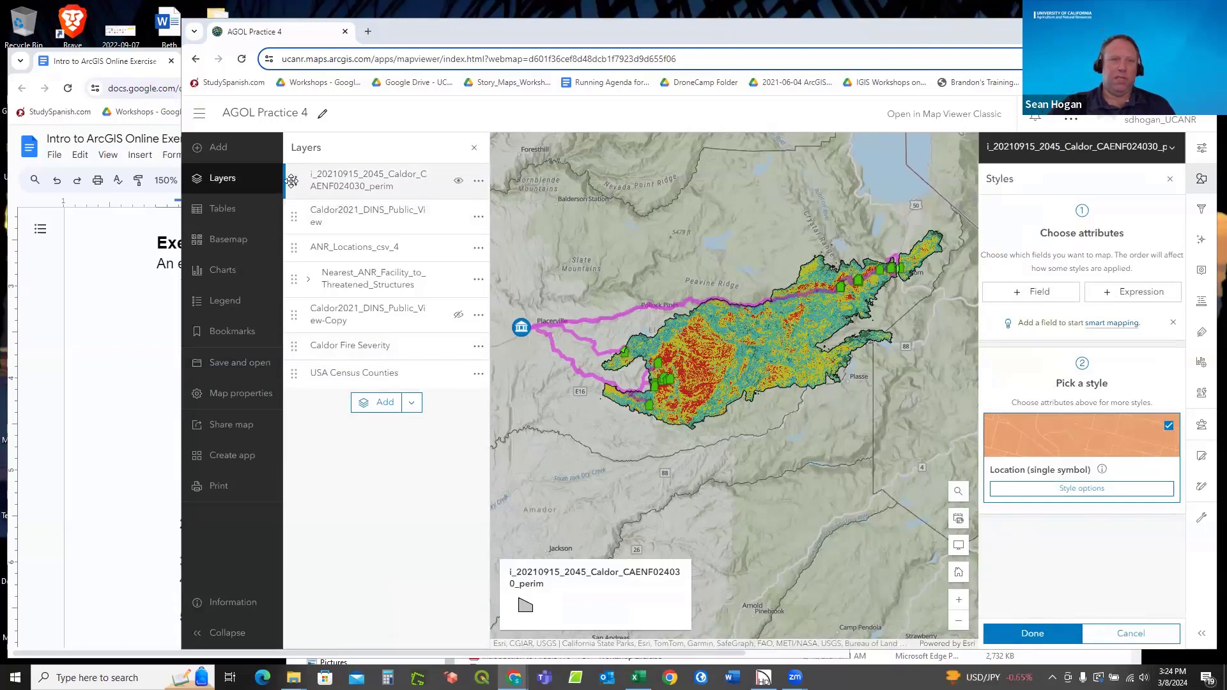
Reorder the perimeter layer to sit directly below the Nearest_ANR_Facility_to_Threatened_Structures group and save the map.
left_click_drag(294, 180, 301, 267)
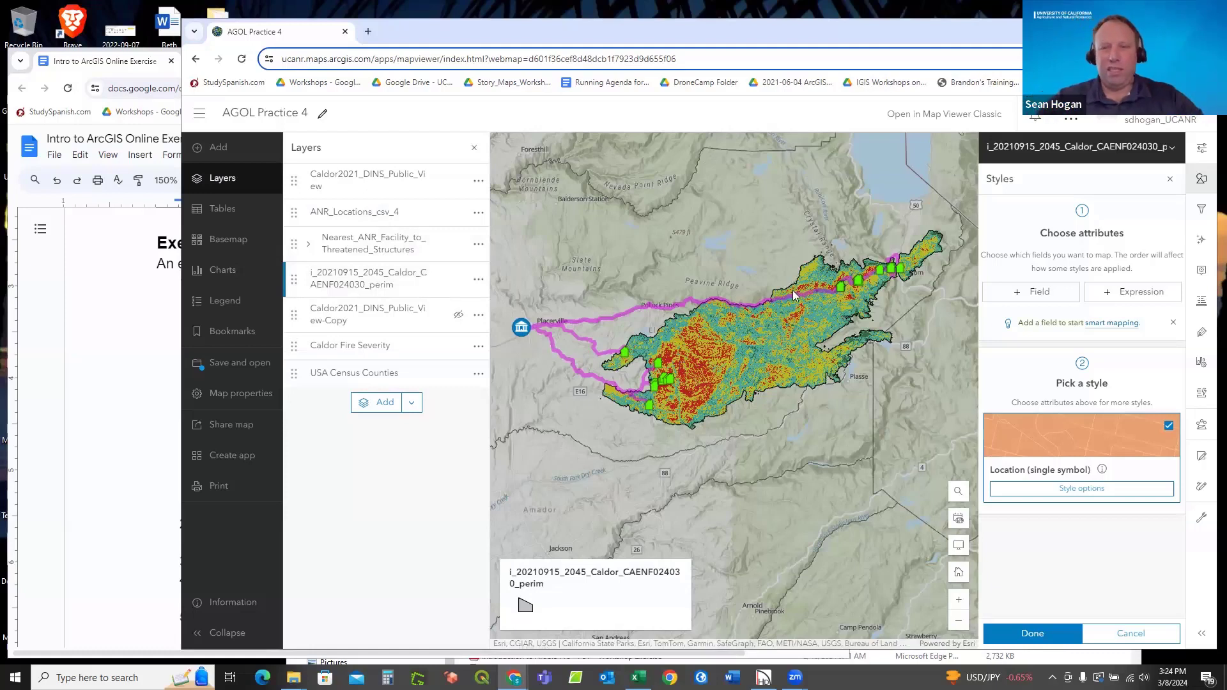
left_click(1027, 632)
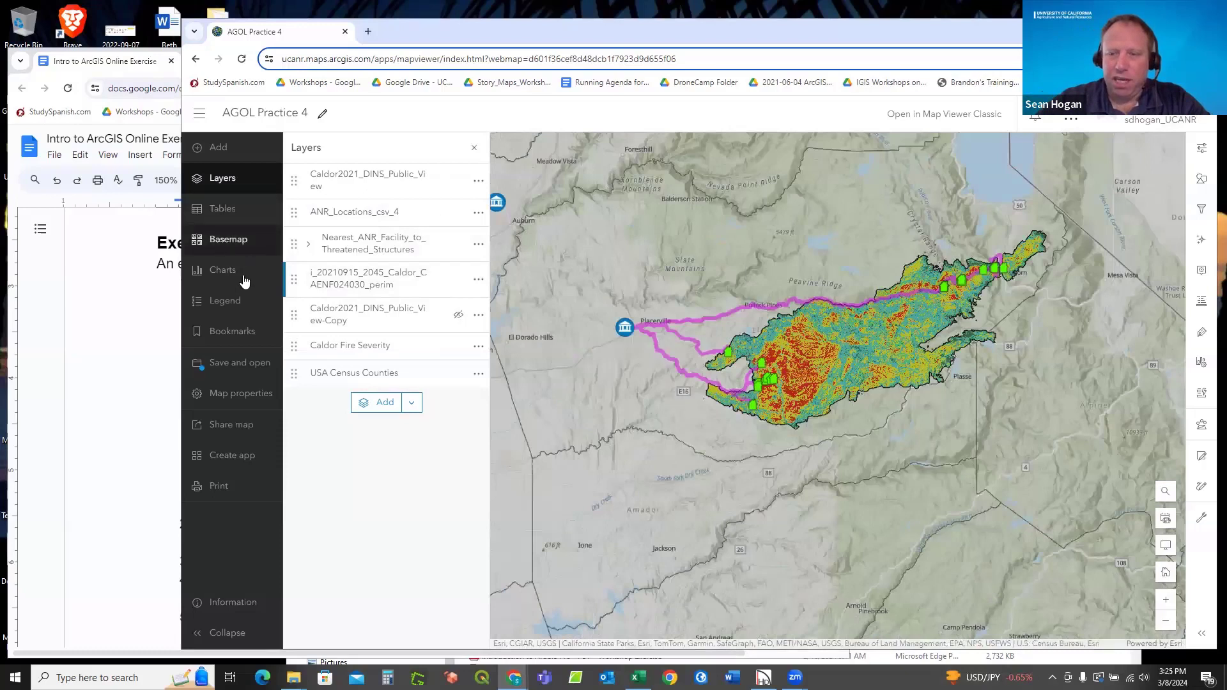
left_click(234, 362)
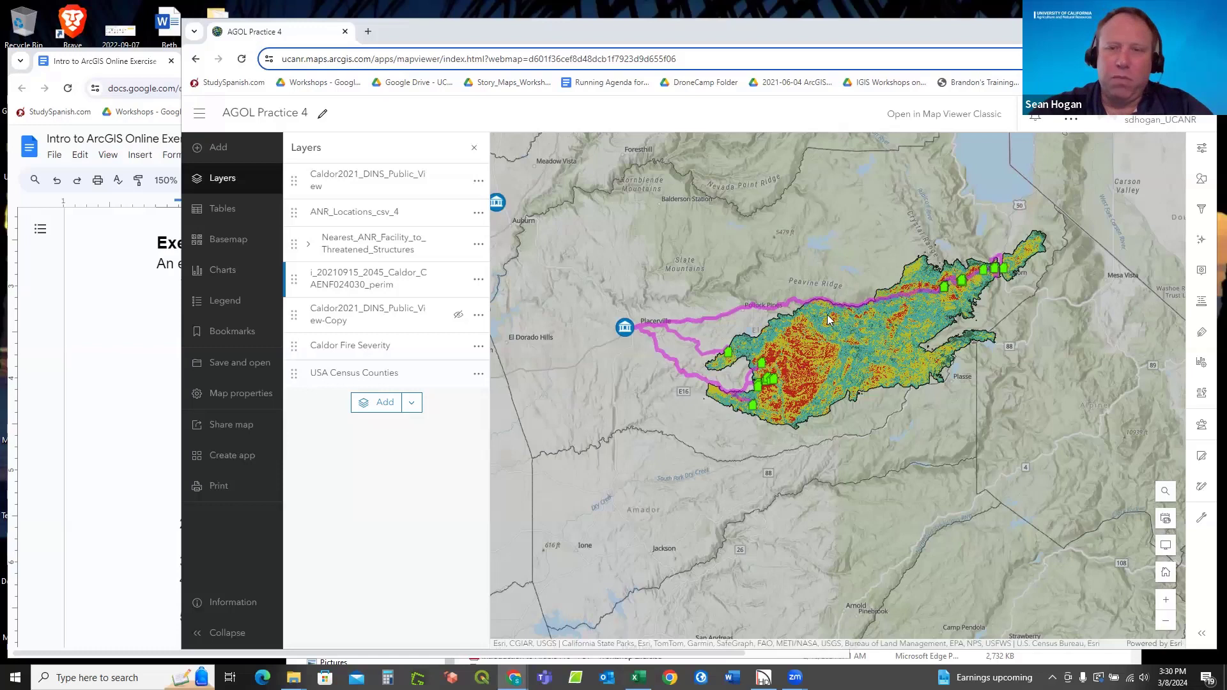
Switch back to the Fire Perimeter Data instructions in the exercise guide.
left_click(135, 374)
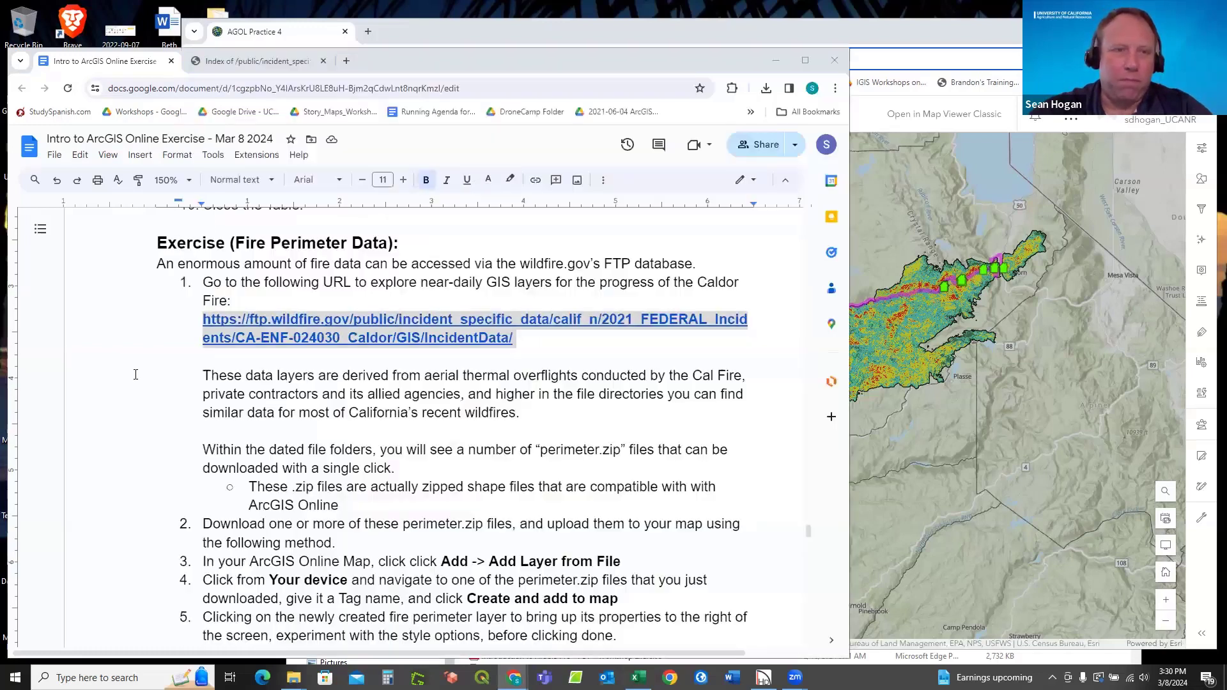
Review the guide's exercise on recovering lost work by opening the AGOL_Fire_Workshop_Example web map.
scroll(427, 370, "down", 5)
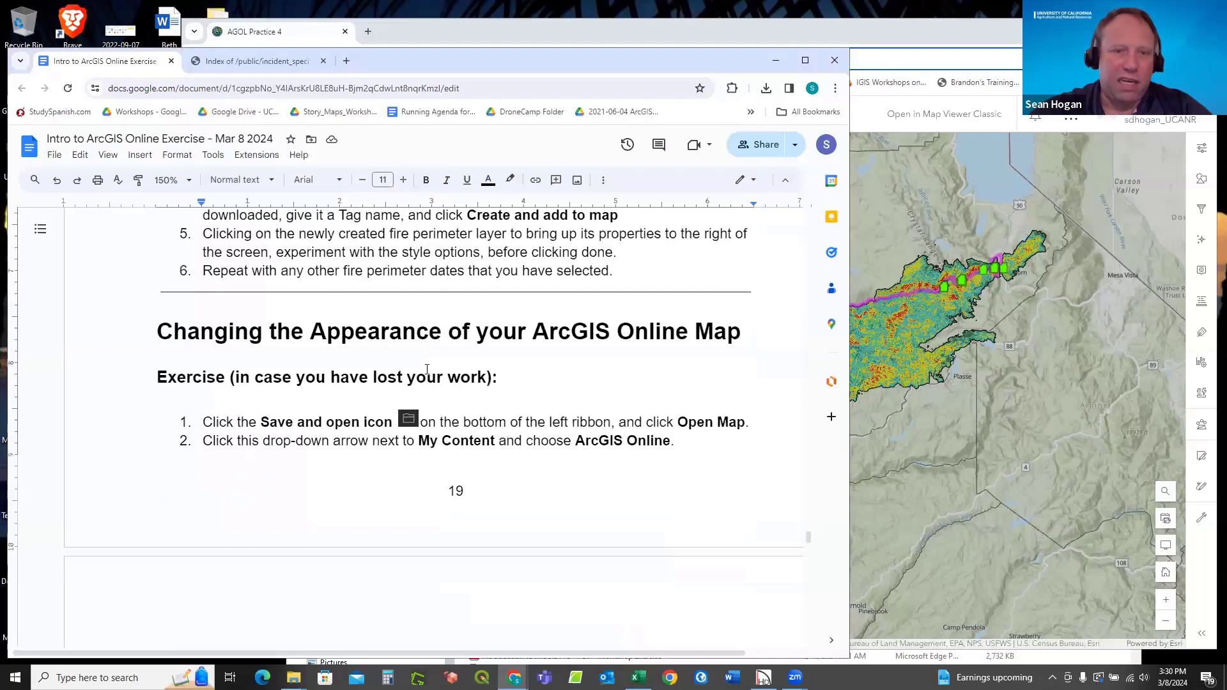
scroll(427, 369, "up", 1)
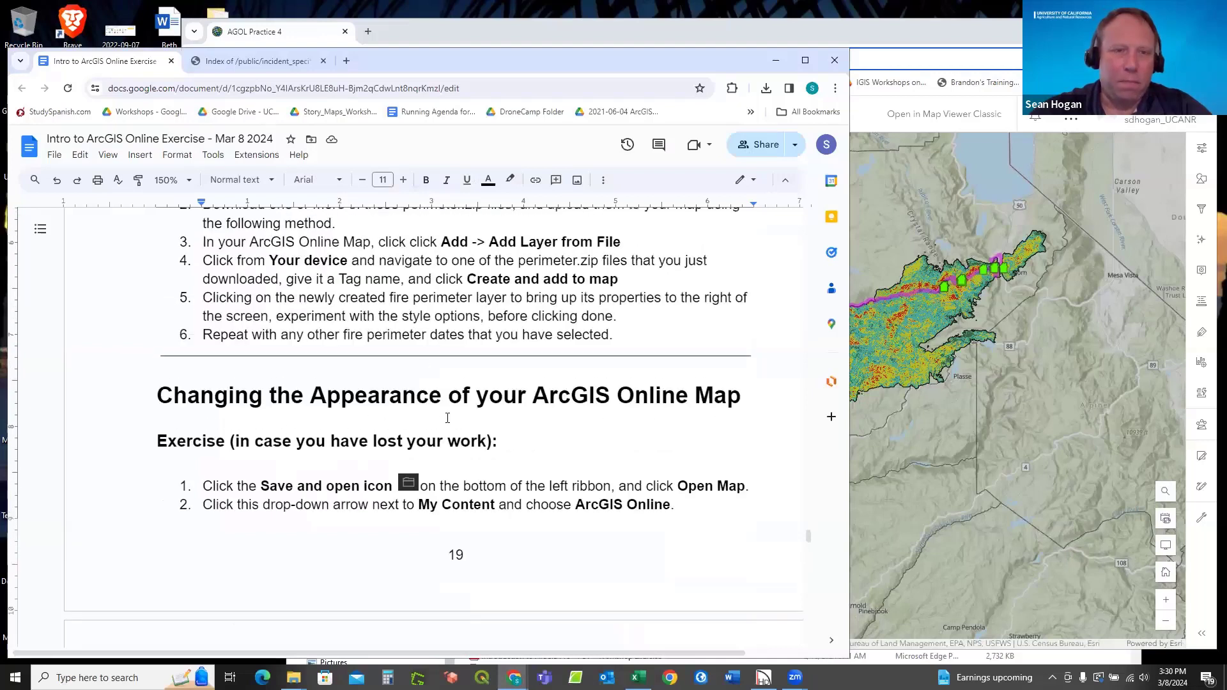
scroll(448, 418, "down", 1)
scroll(447, 418, "up", 8)
scroll(448, 418, "down", 10)
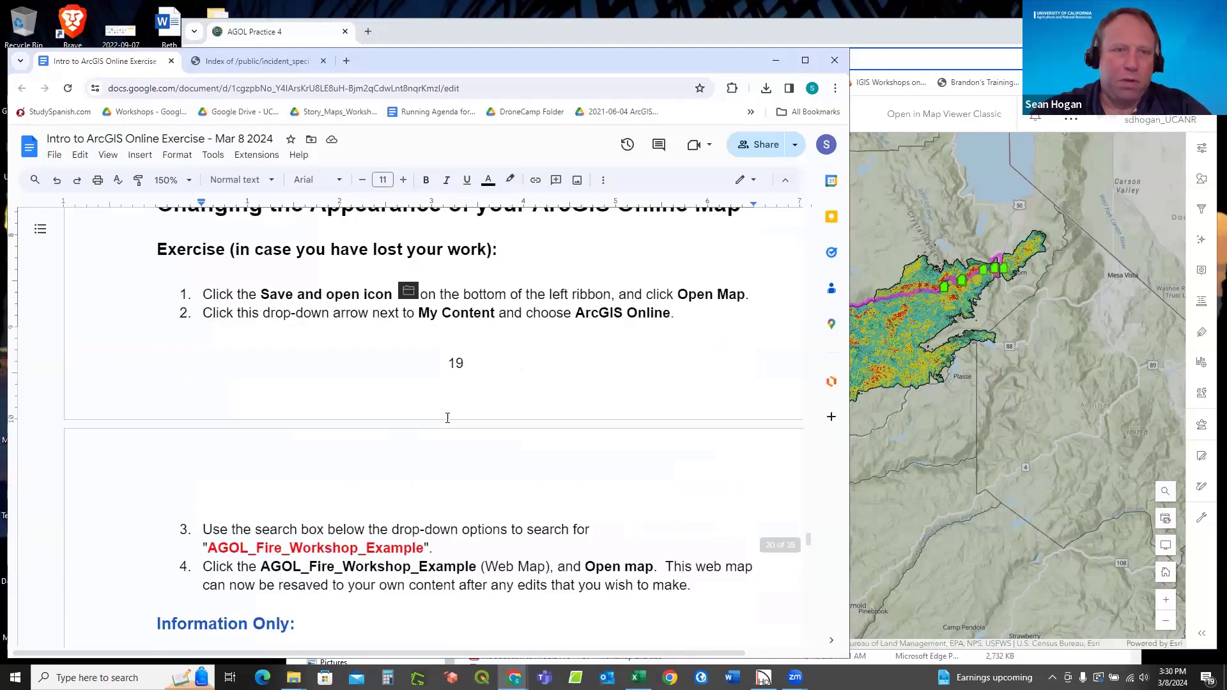
scroll(447, 418, "down", 6)
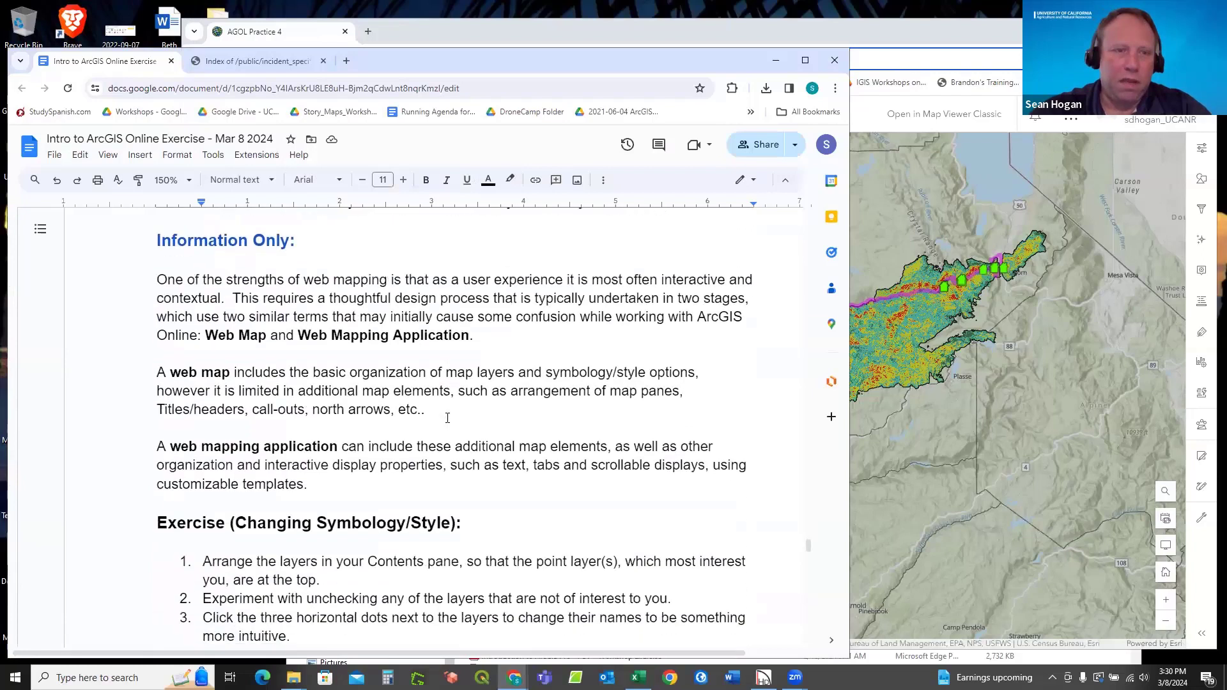
scroll(447, 418, "down", 2)
scroll(447, 418, "up", 4)
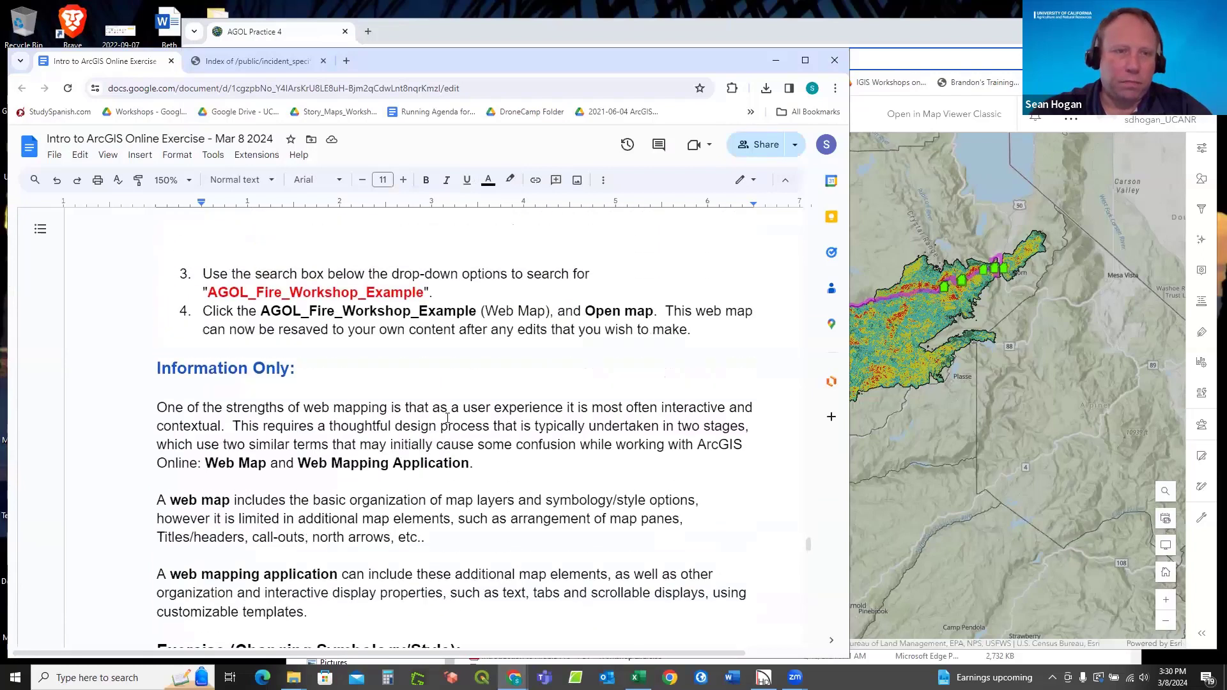
scroll(448, 418, "up", 5)
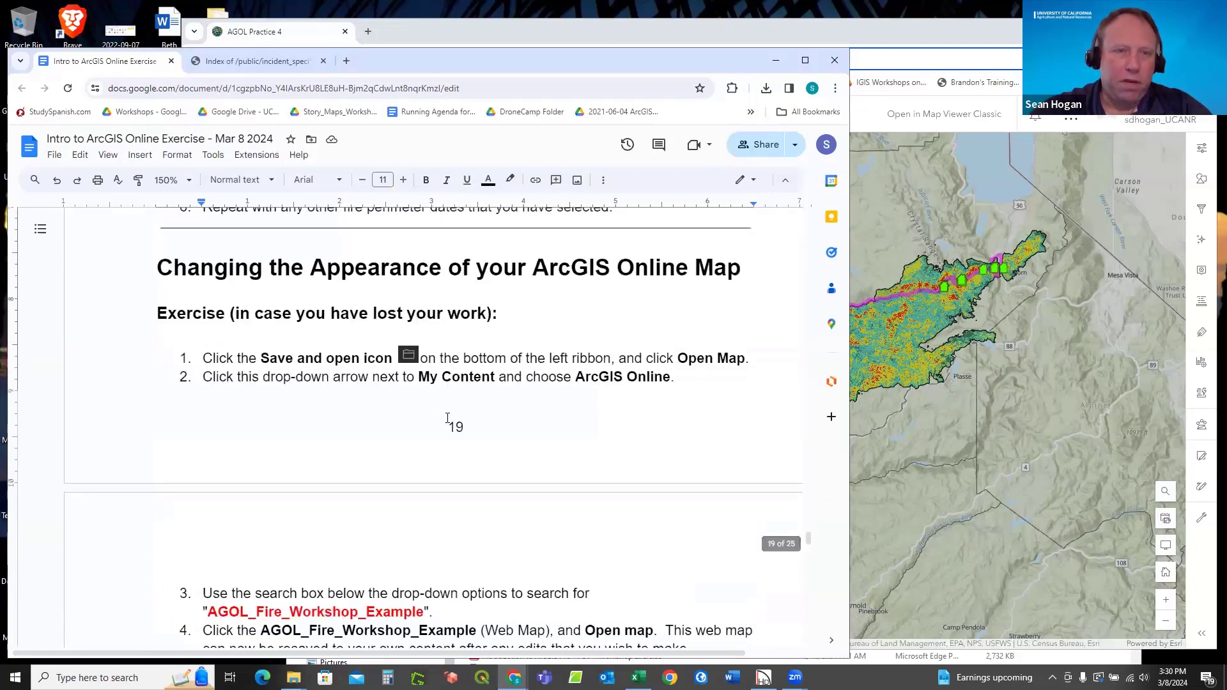
scroll(447, 418, "down", 1)
scroll(449, 412, "up", 1)
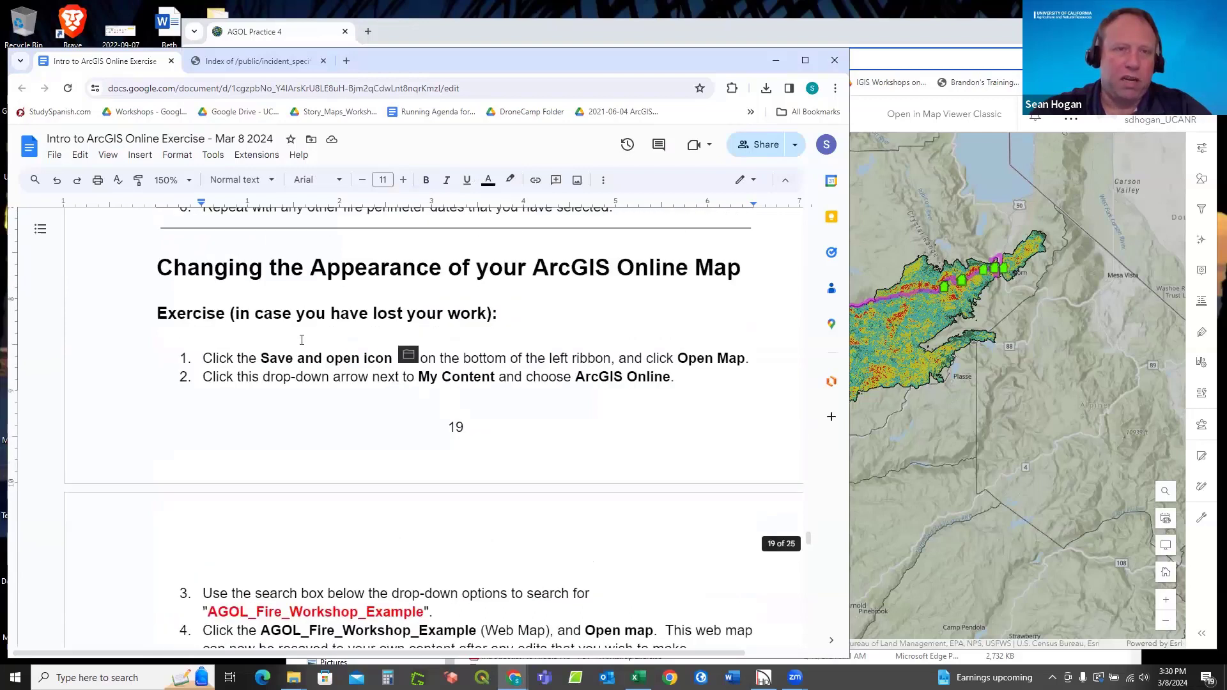
left_click_drag(156, 313, 429, 615)
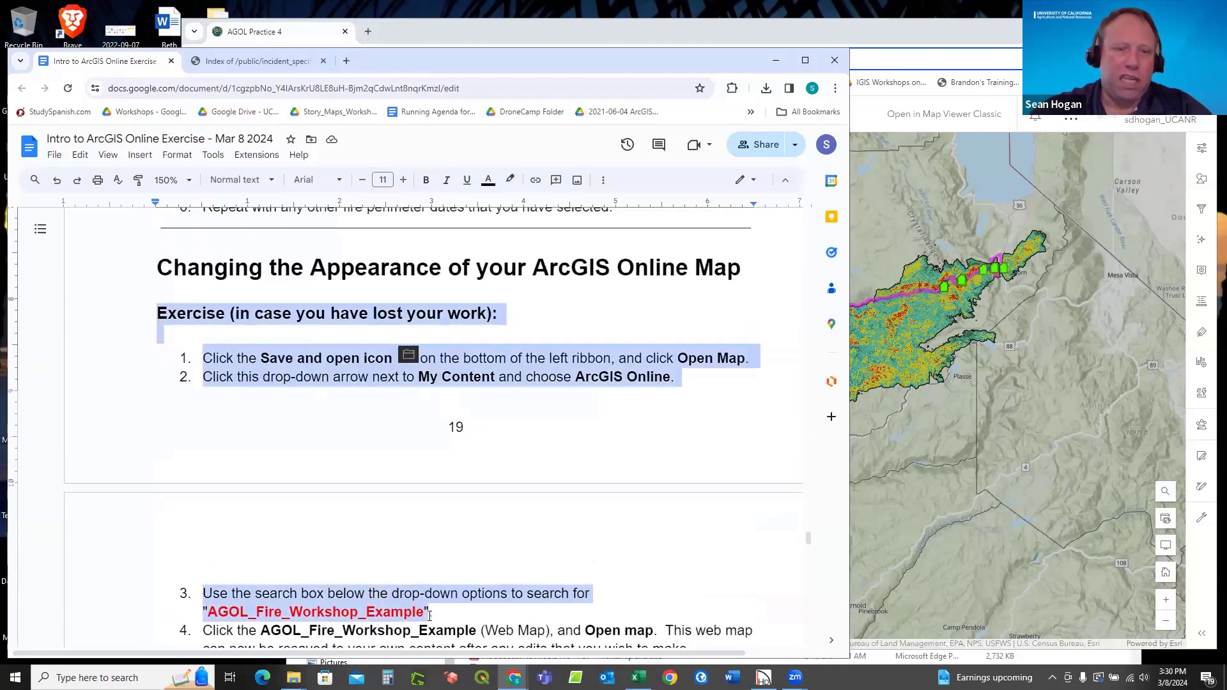
left_click(671, 441)
Read through the guide from the fire perimeter steps to Changing Symbology/Style and Changing Basemap, highlighting the suggested Modern Antique Map basemap.
scroll(754, 411, "up", 2)
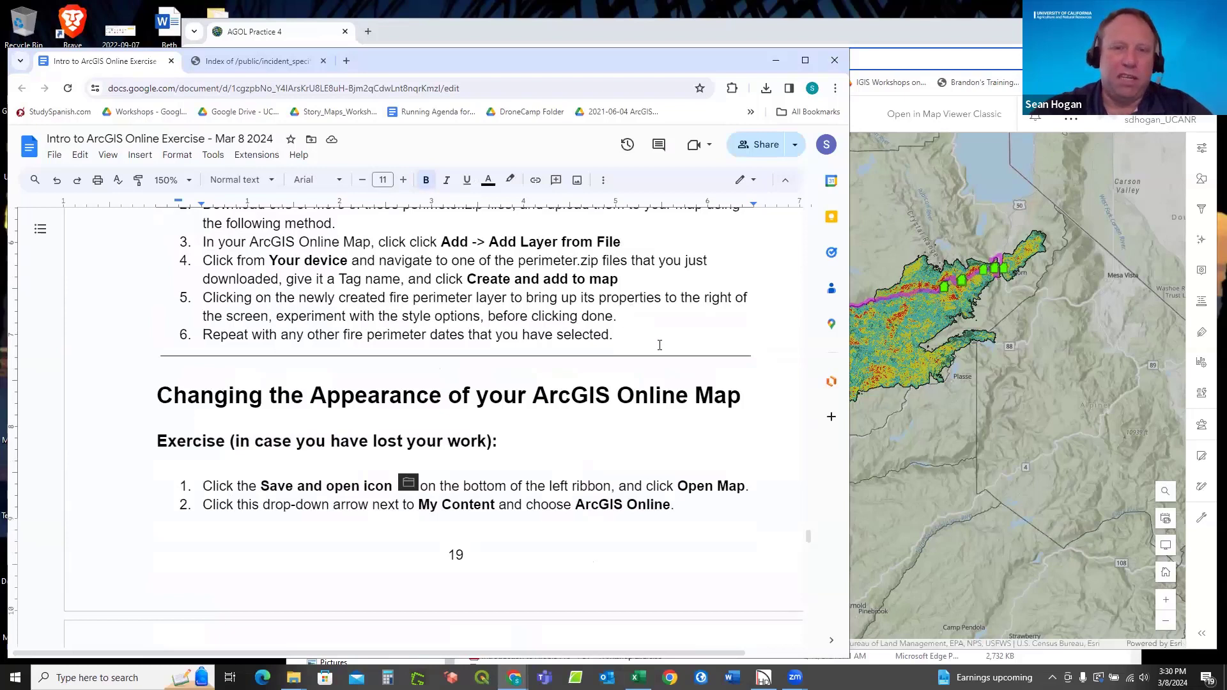
scroll(664, 351, "up", 2)
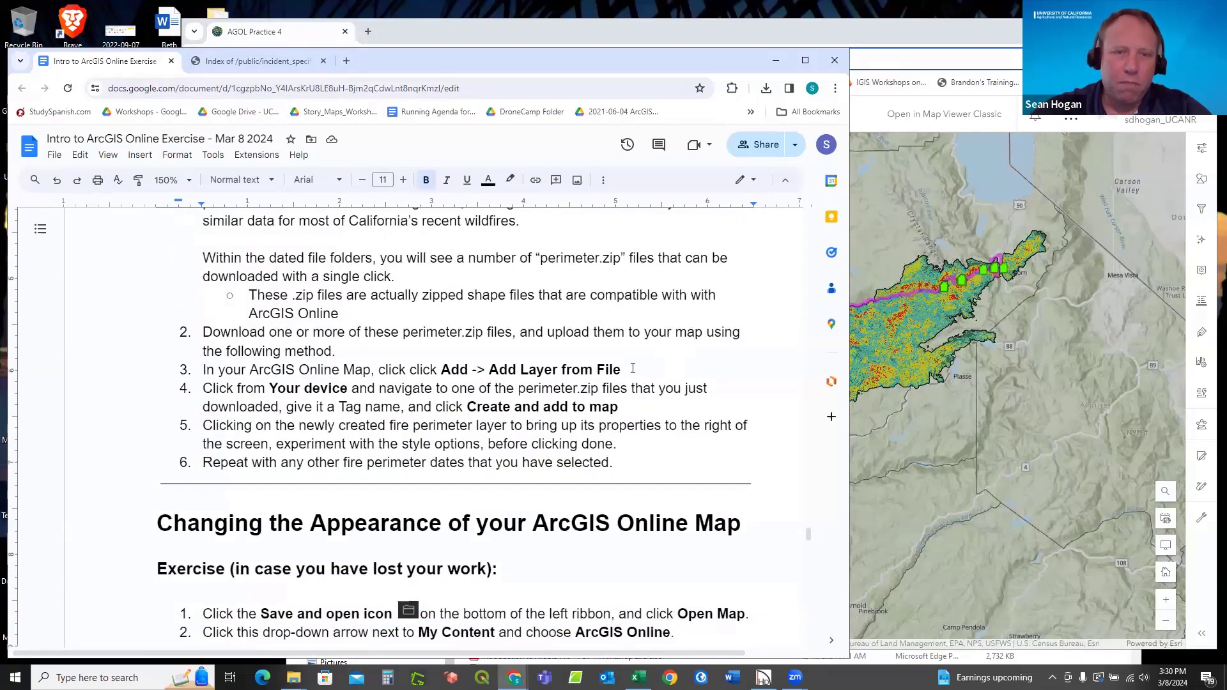
scroll(633, 369, "up", 2)
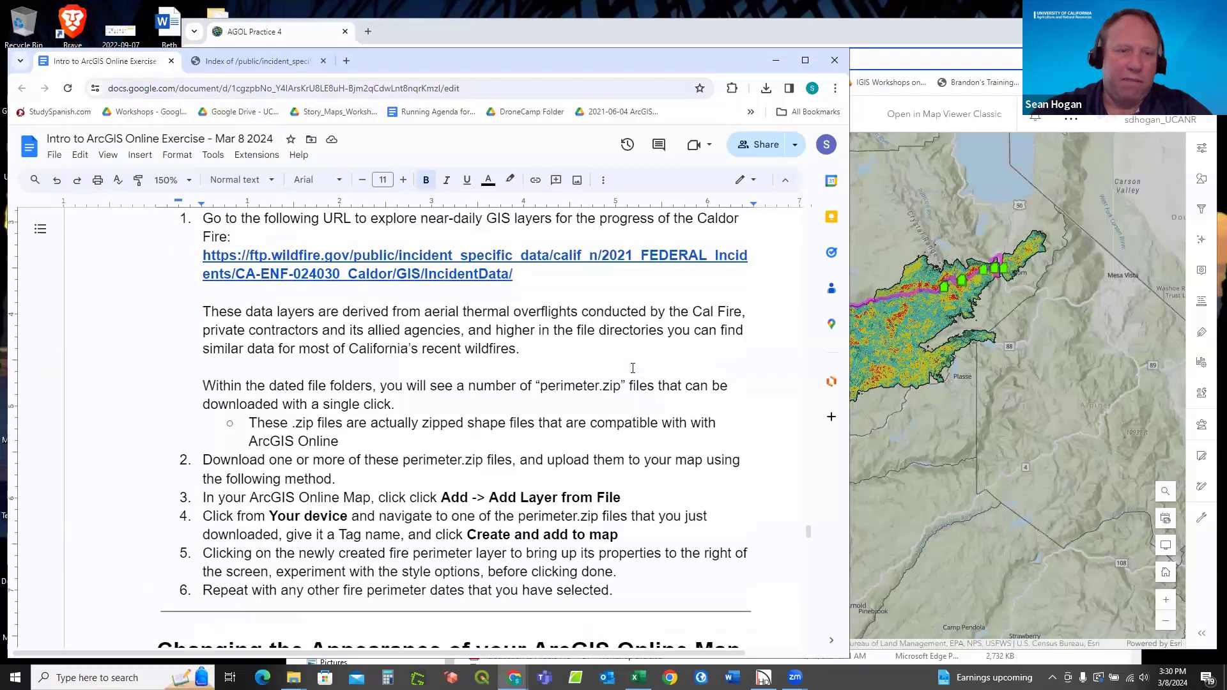
scroll(582, 376, "up", 1)
scroll(583, 375, "down", 15)
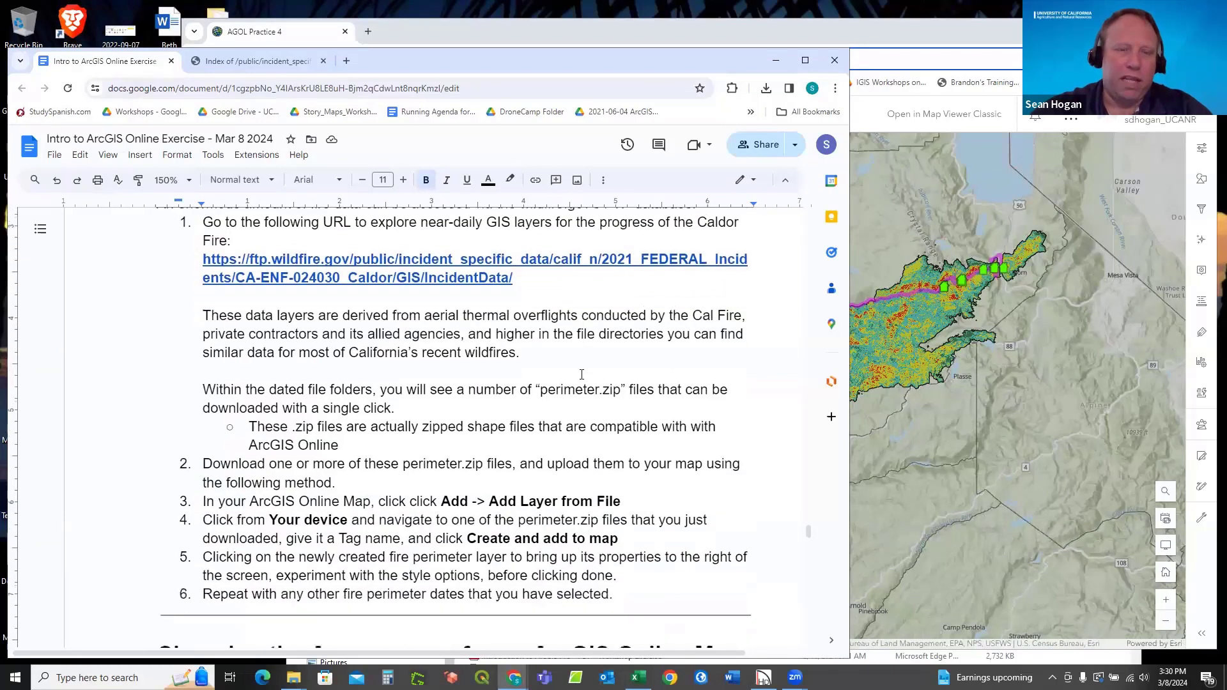
scroll(582, 375, "down", 1)
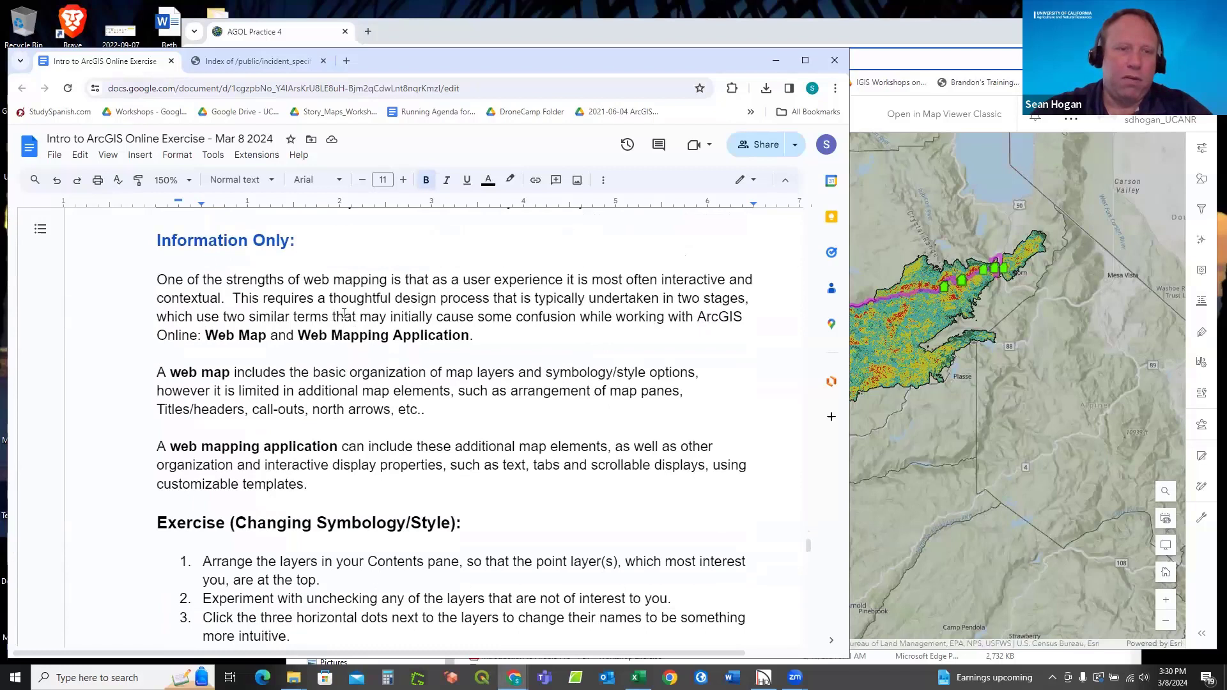
scroll(344, 314, "down", 5)
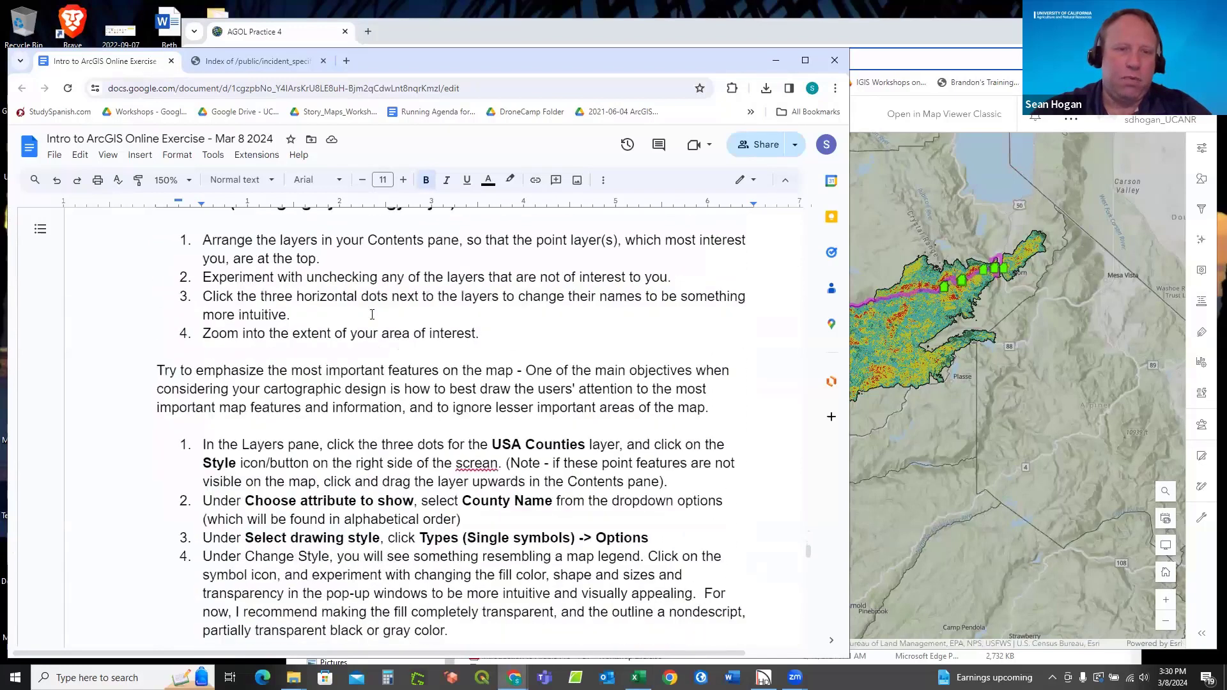
scroll(380, 314, "down", 1)
scroll(405, 312, "down", 1)
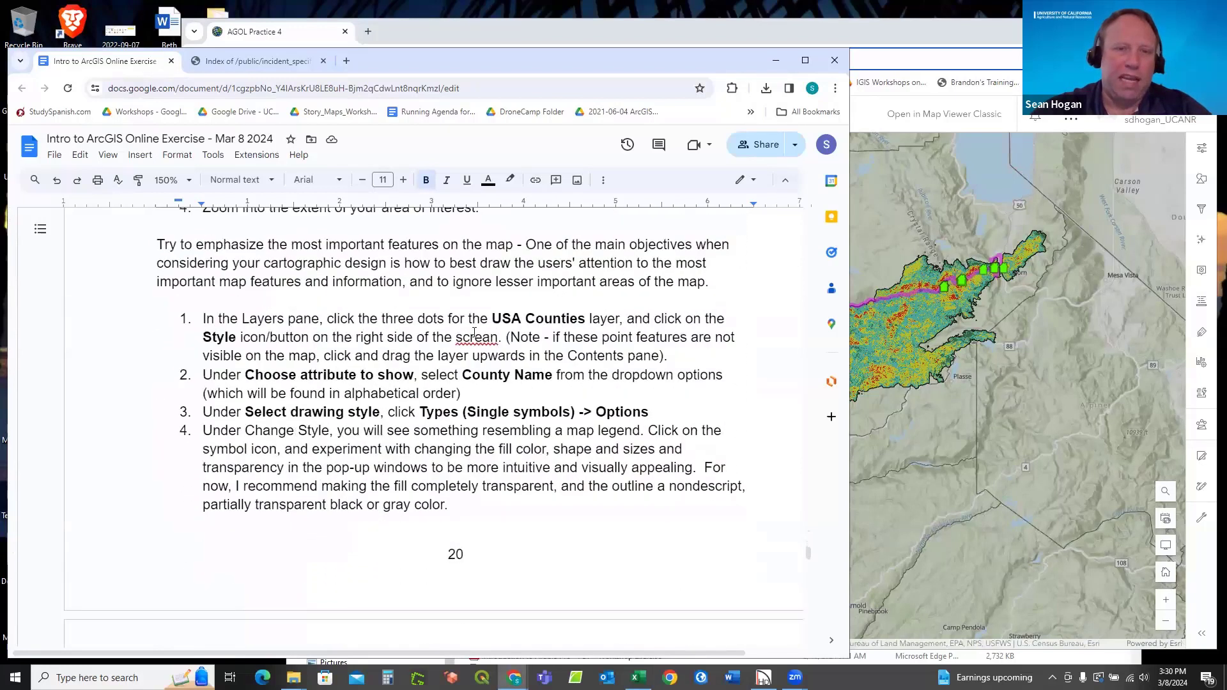
scroll(484, 337, "down", 5)
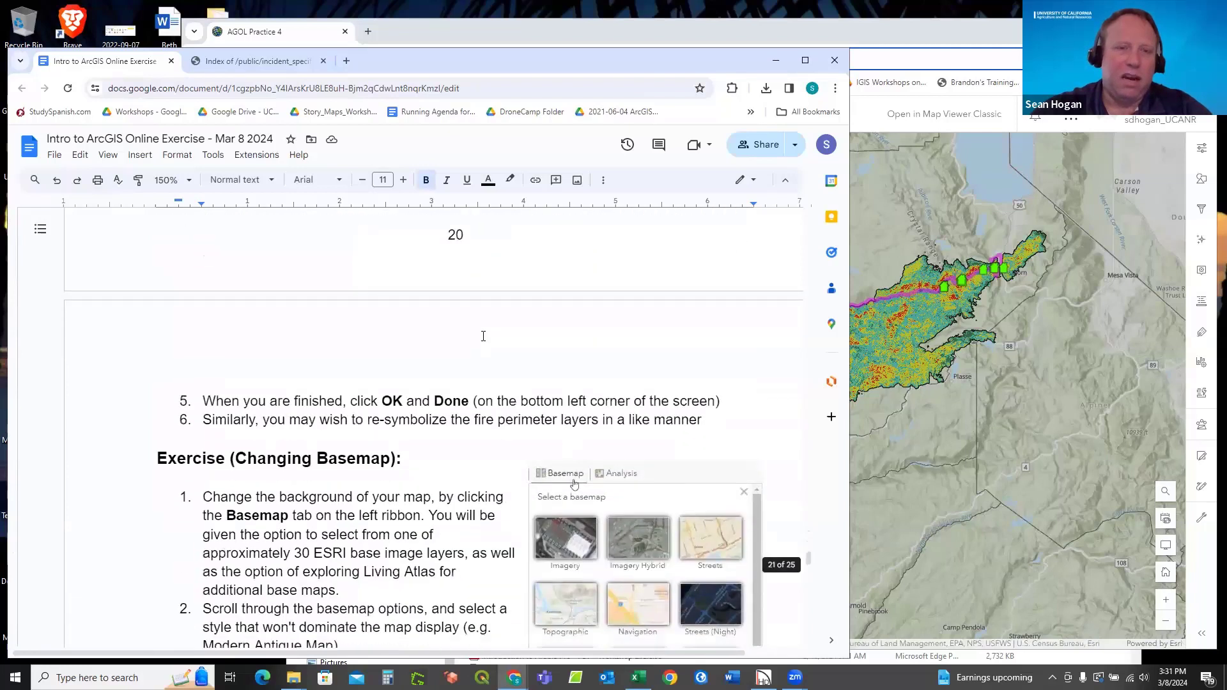
scroll(484, 337, "down", 2)
scroll(484, 337, "down", 2)
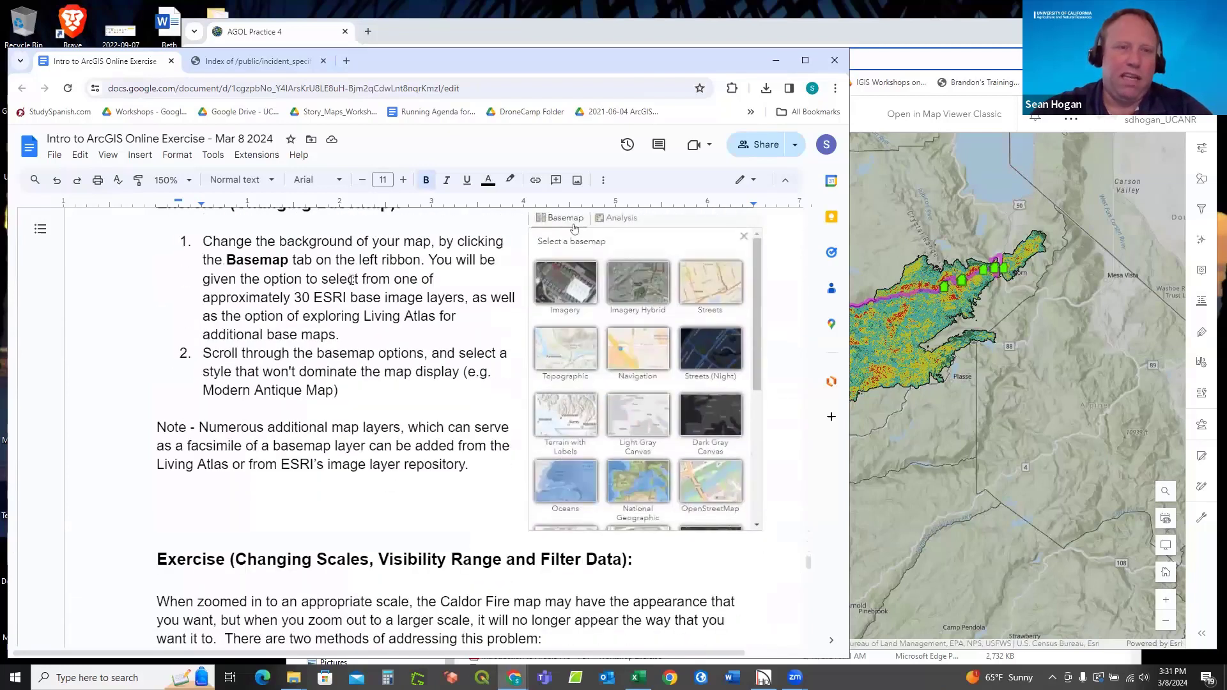
scroll(432, 336, "up", 1)
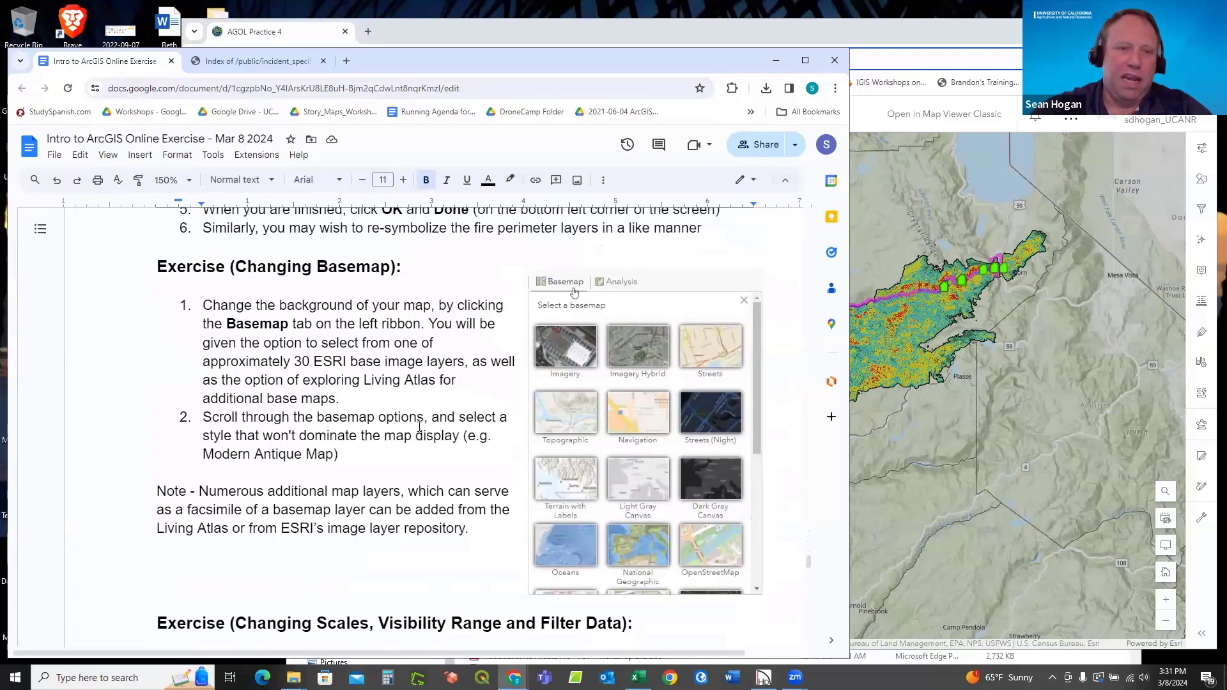
left_click_drag(202, 453, 331, 454)
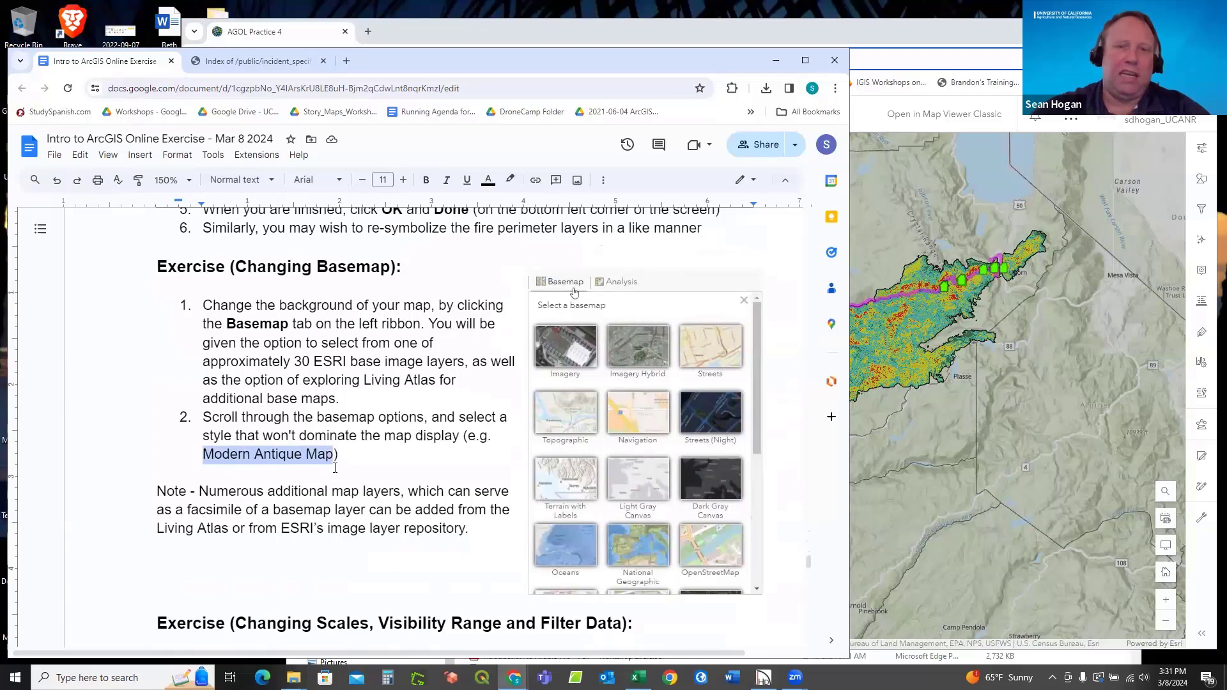
Switch to the AGOL Practice 4 map and change its basemap to Imagery Hybrid.
key("alt+Tab")
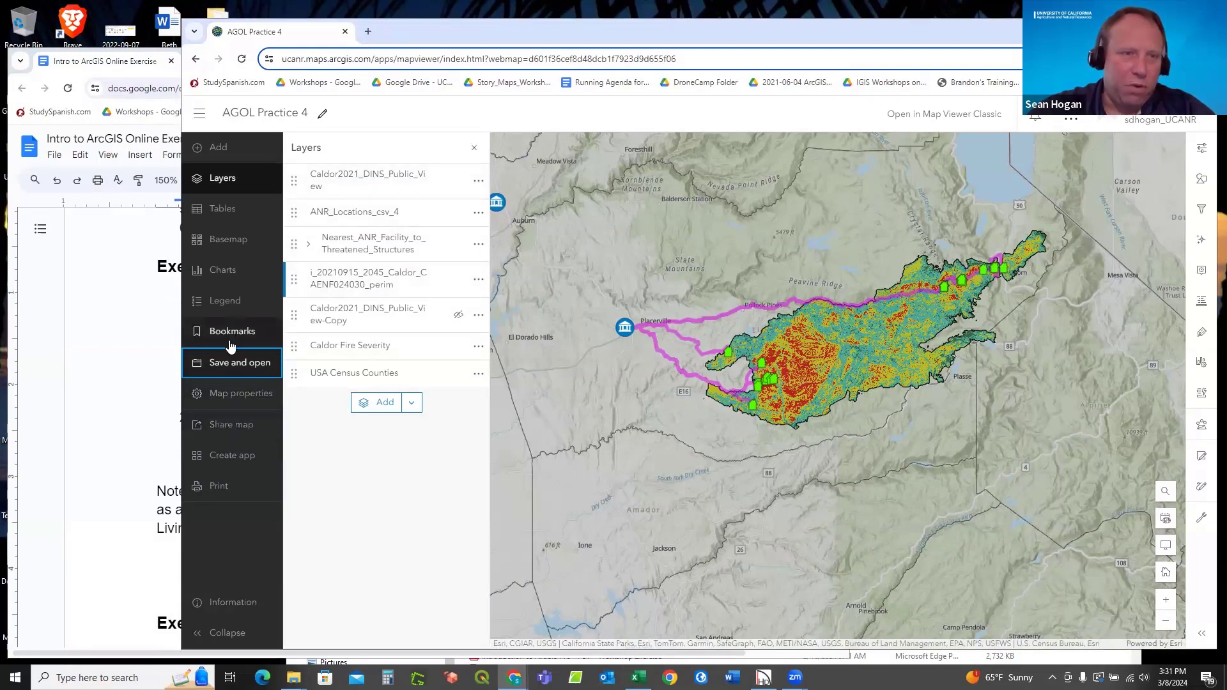
left_click(223, 241)
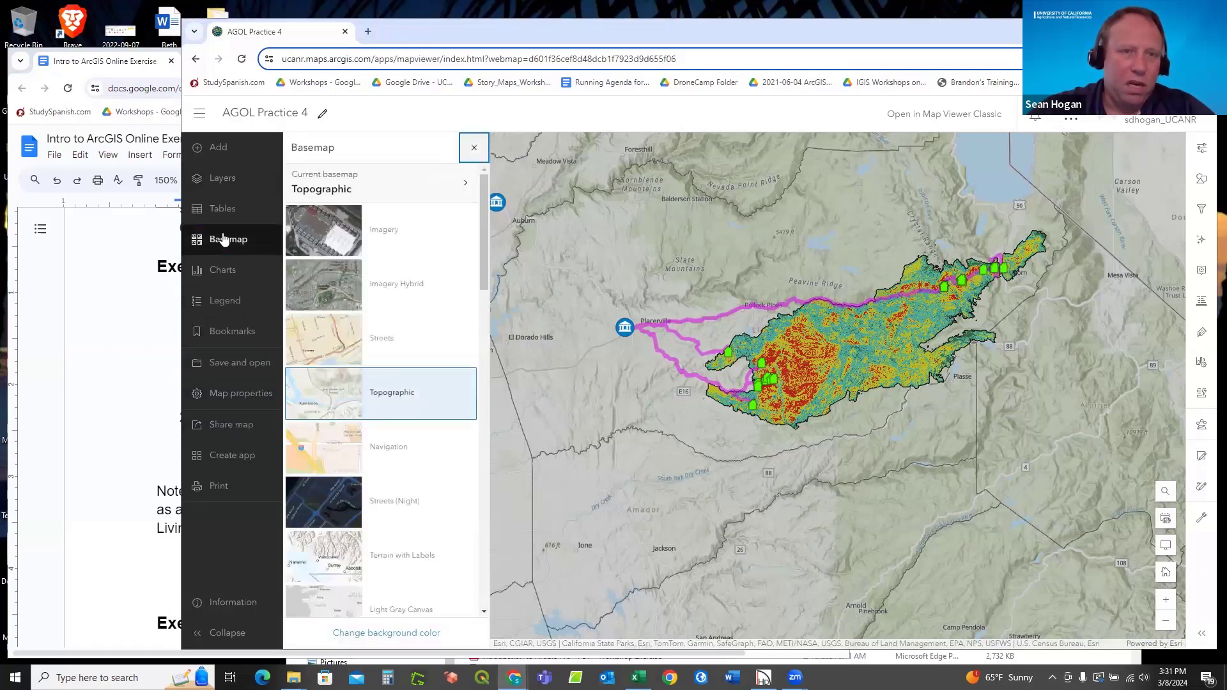
left_click(328, 288)
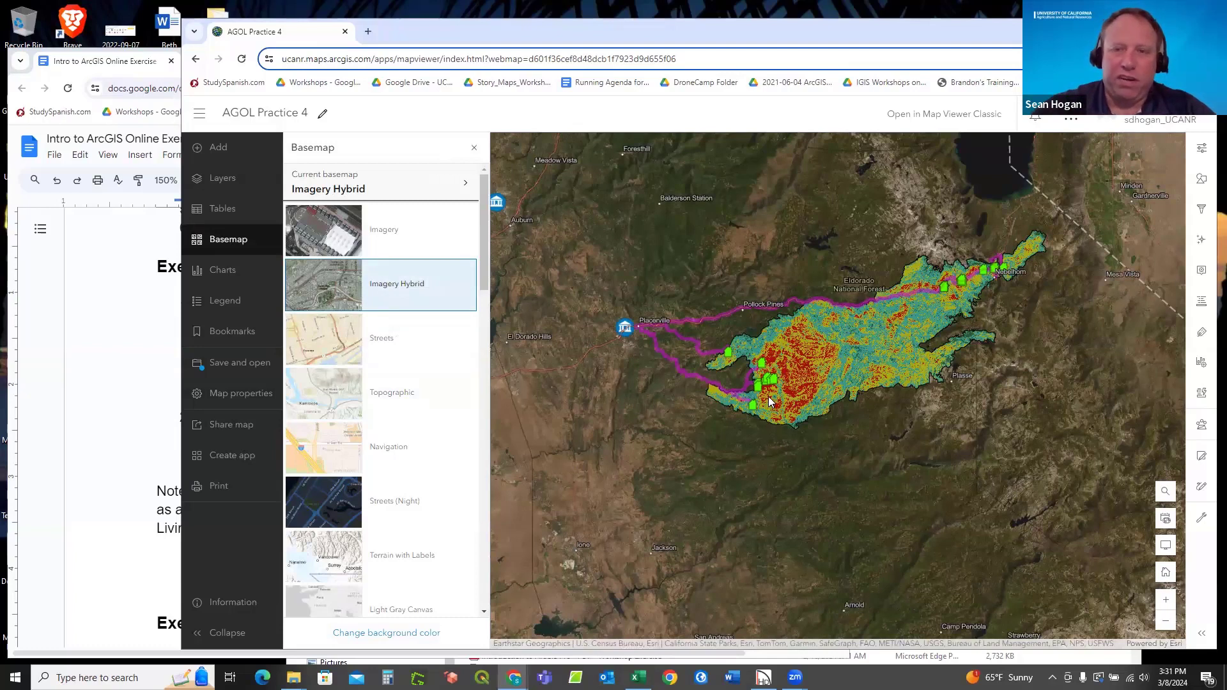
Examine the western Caldor Fire boundary and routes along Grizzly Flat Rd against the imagery, both close up and at a wider extent.
scroll(747, 390, "up", 2)
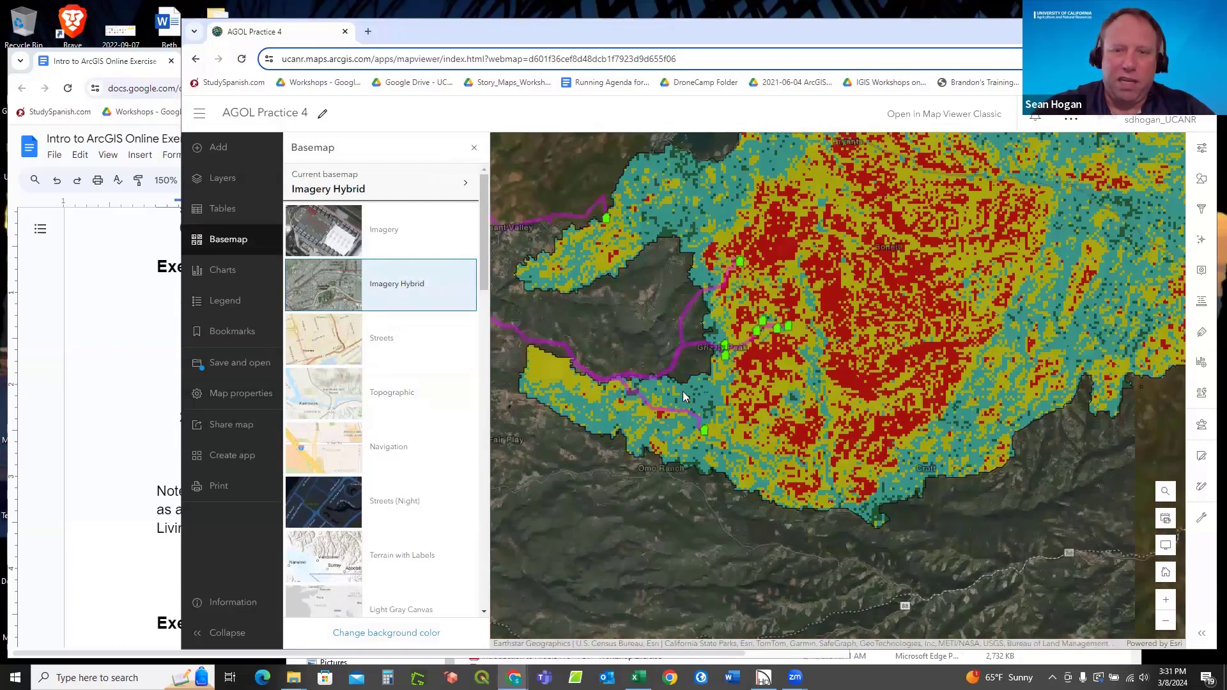
scroll(709, 396, "up", 2)
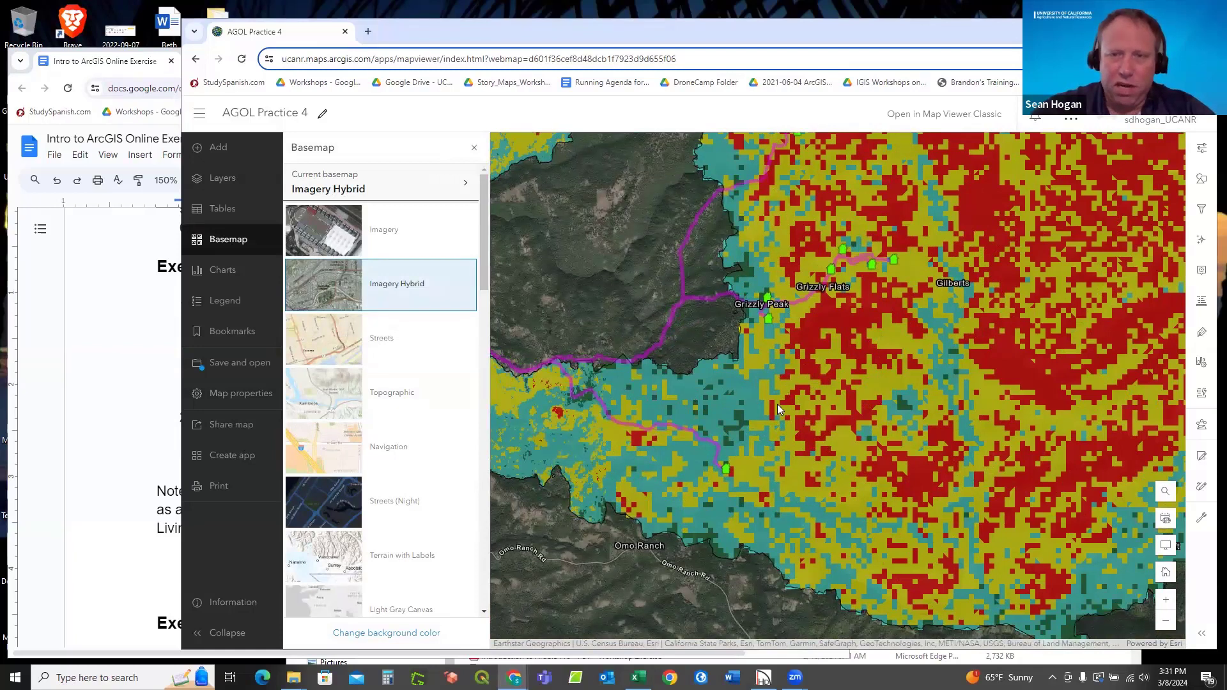
mouse_move(775, 425)
left_mouse_down()
mouse_move(783, 414)
mouse_move(771, 421)
left_mouse_up()
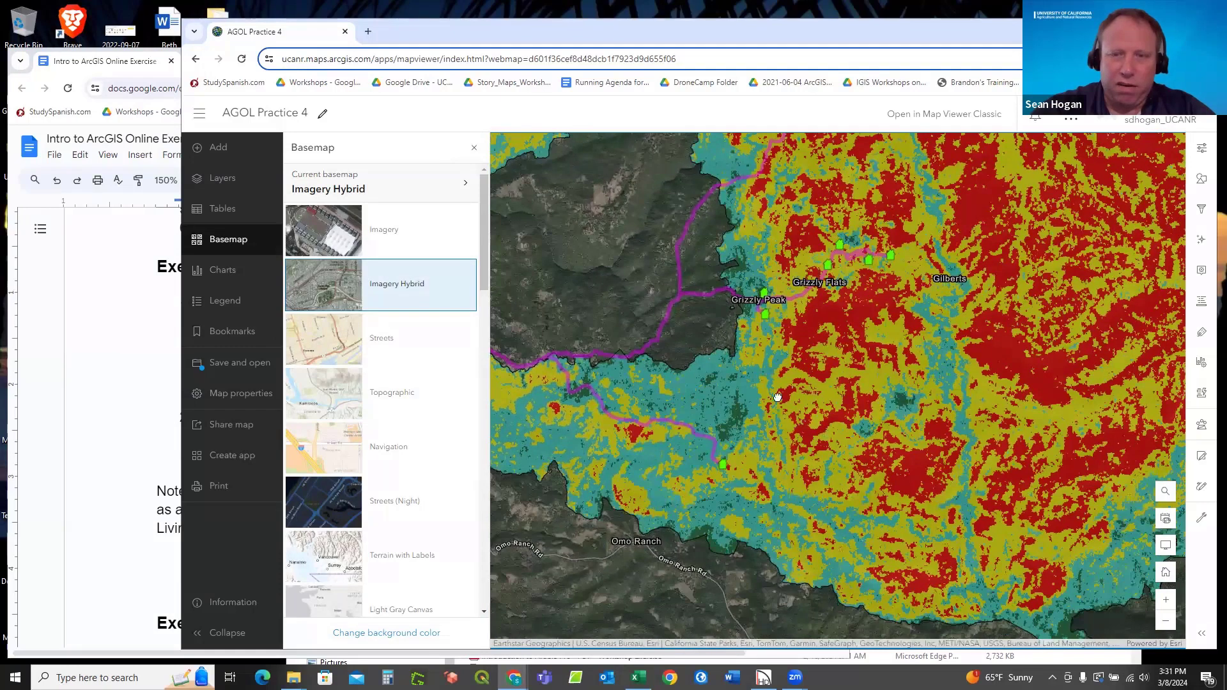
left_click_drag(777, 398, 807, 447)
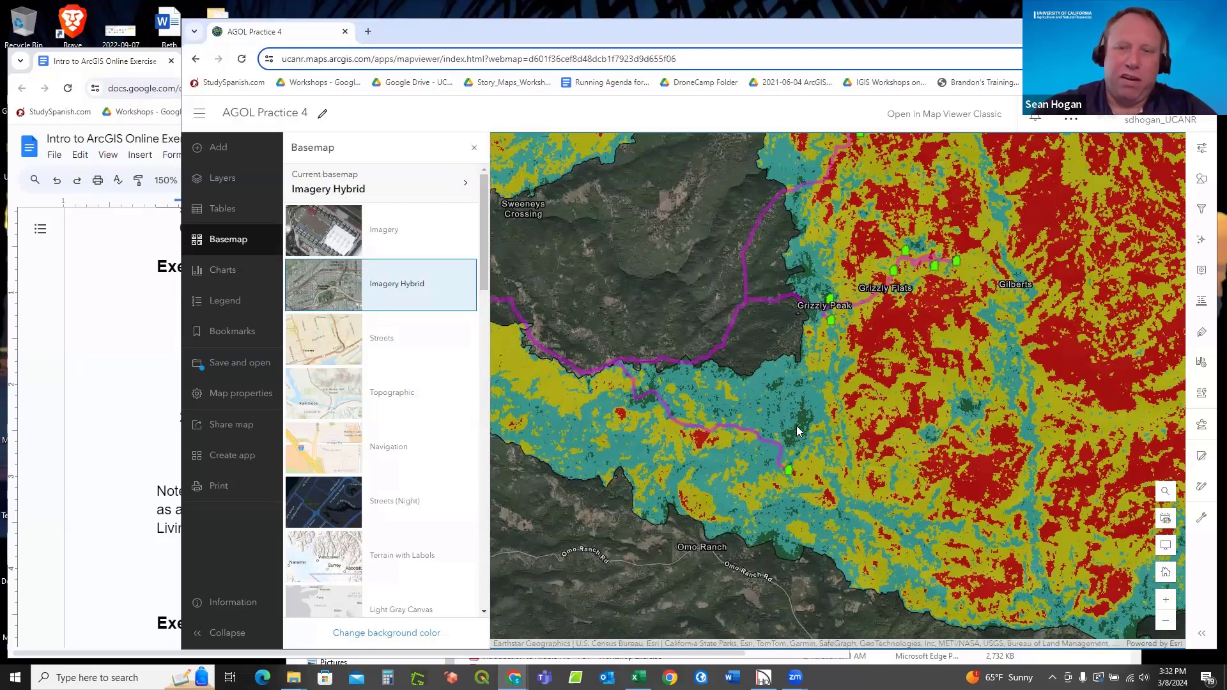
scroll(683, 368, "up", 3)
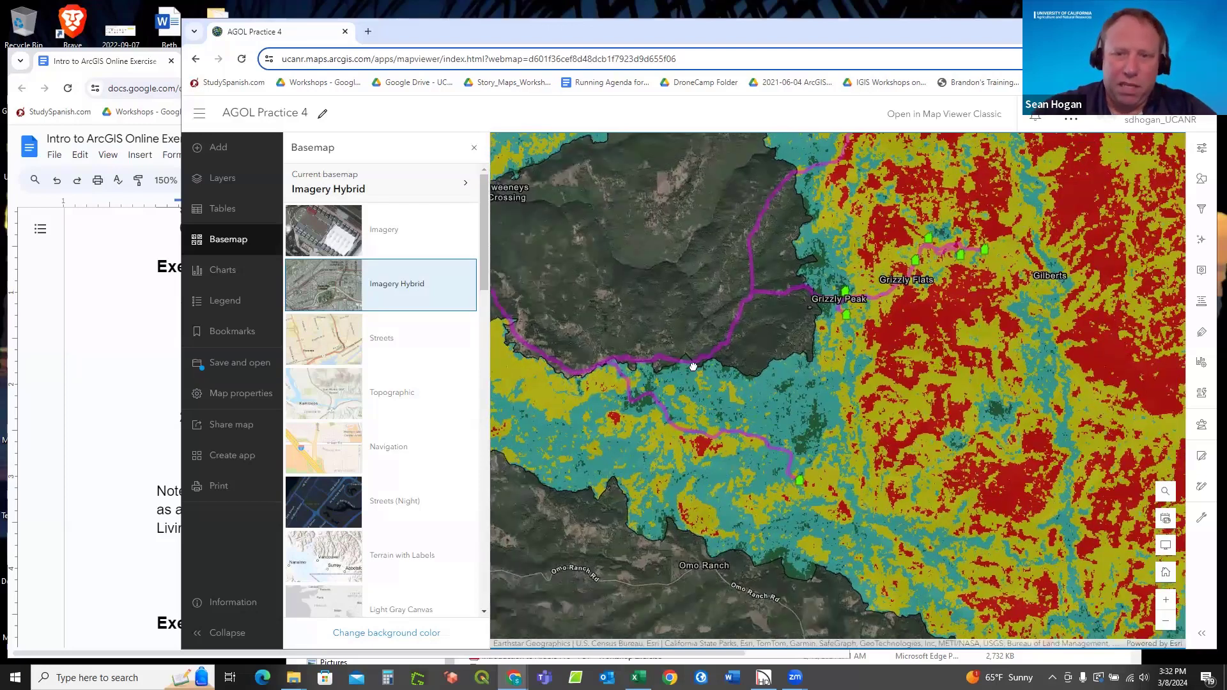
left_click_drag(661, 316, 785, 385)
scroll(791, 388, "up", 2)
scroll(785, 384, "down", 1)
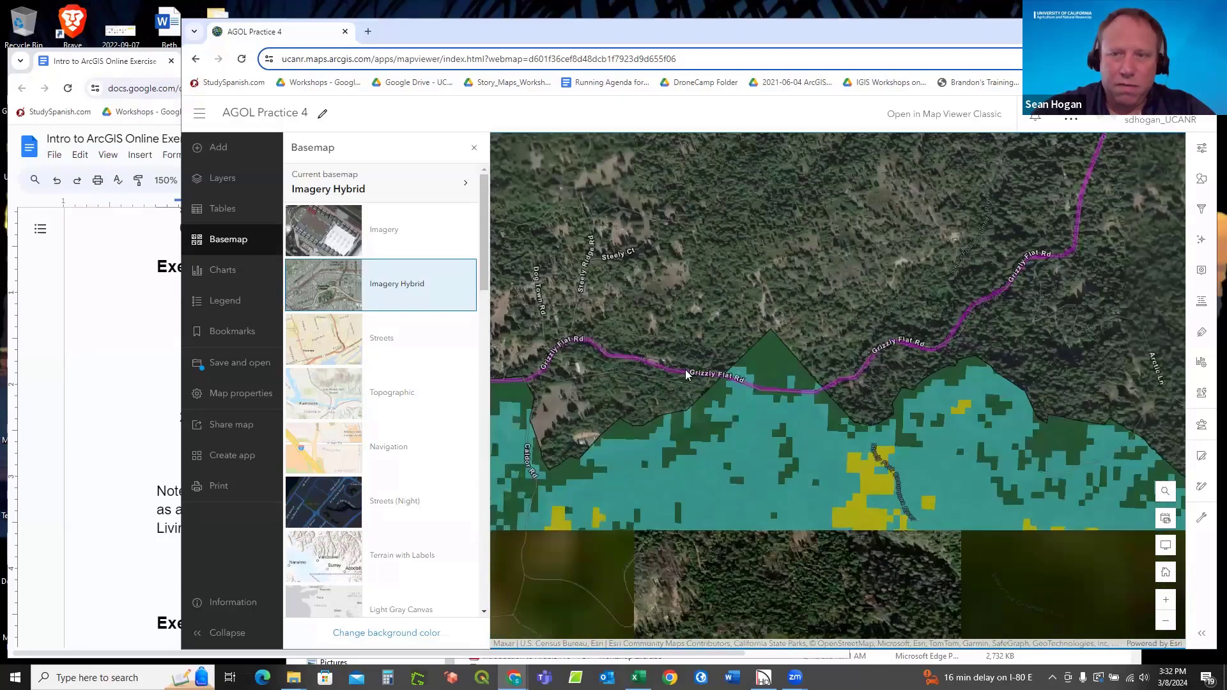
left_click_drag(695, 378, 885, 377)
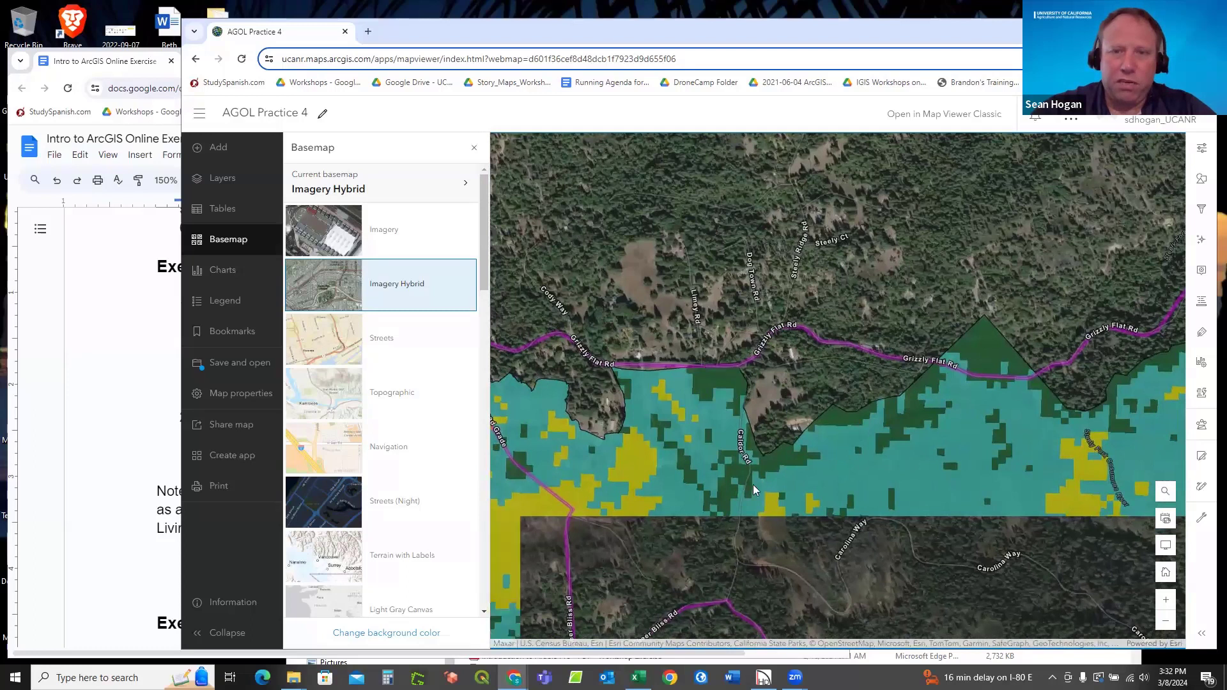
left_click_drag(681, 320, 788, 348)
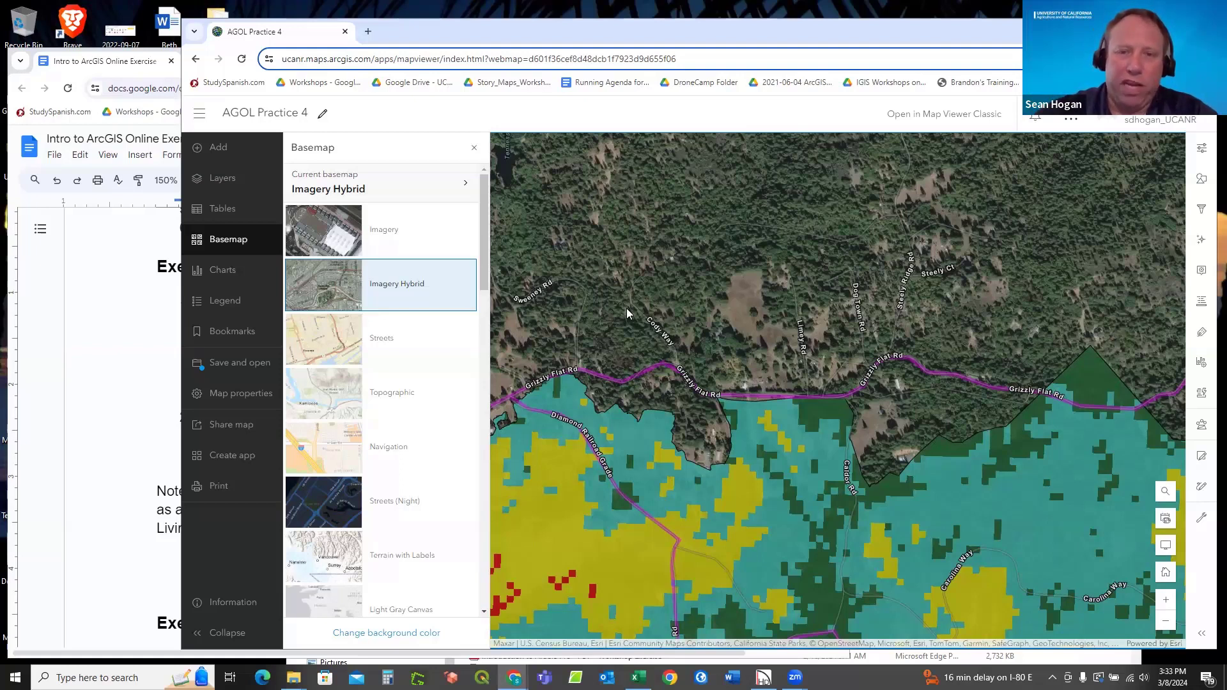
scroll(730, 349, "down", 1)
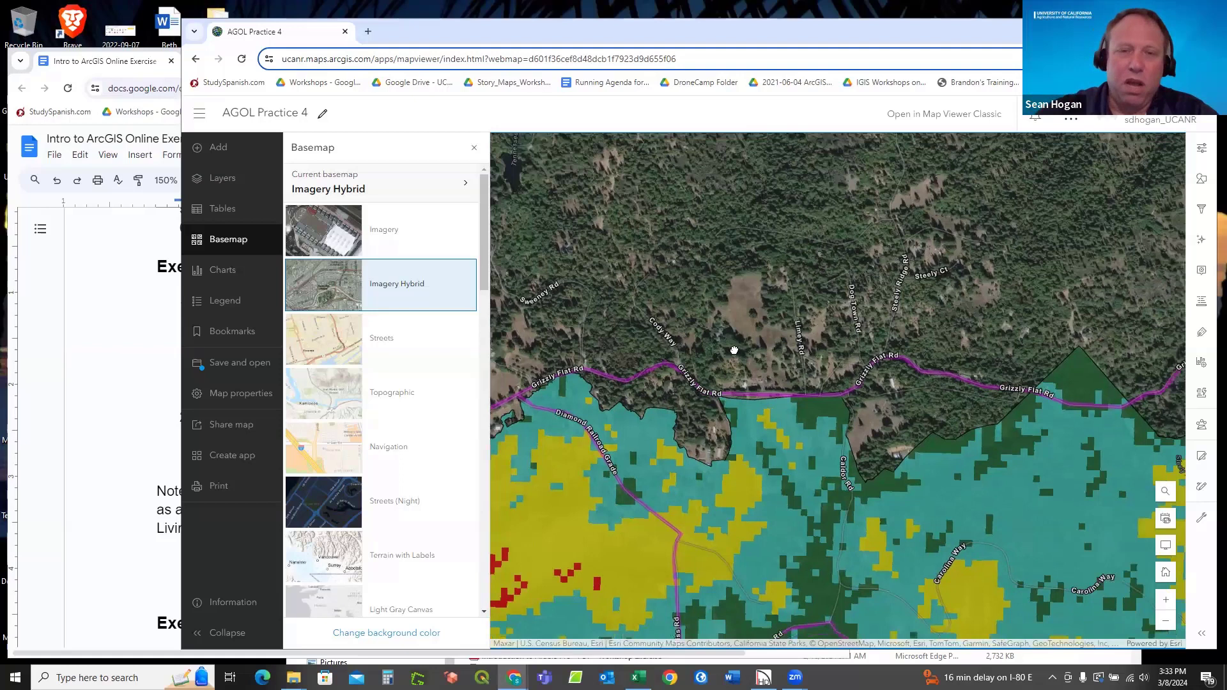
scroll(728, 343, "down", 2)
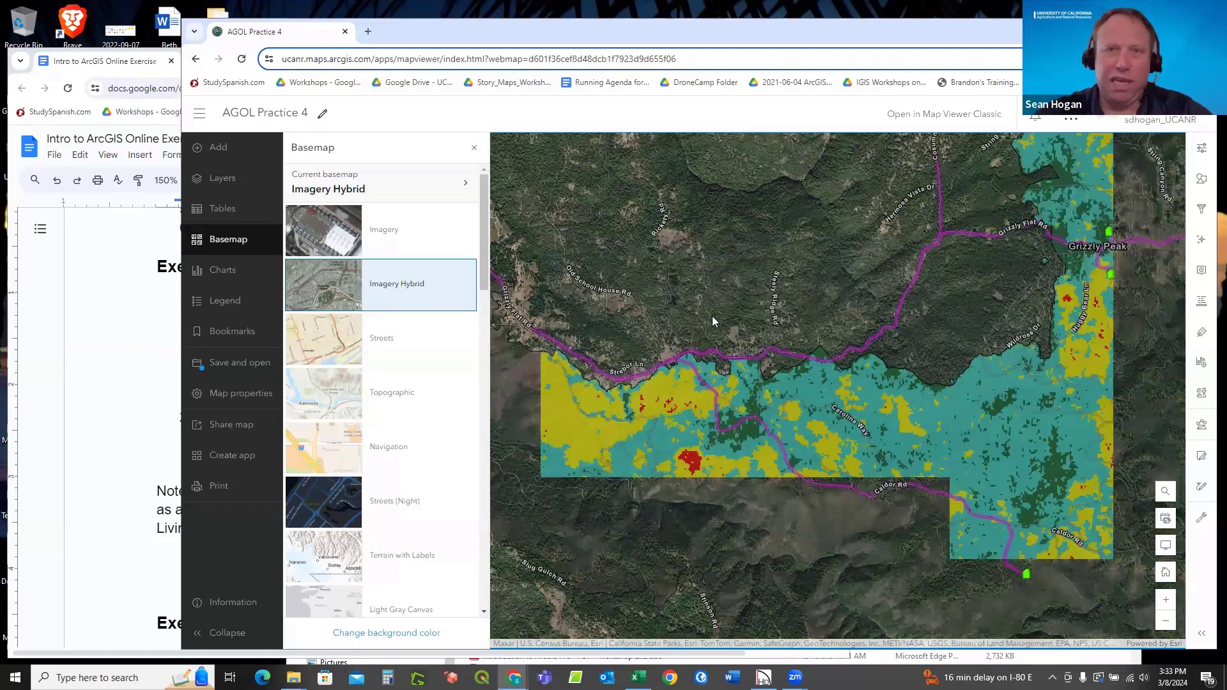
scroll(730, 365, "down", 2)
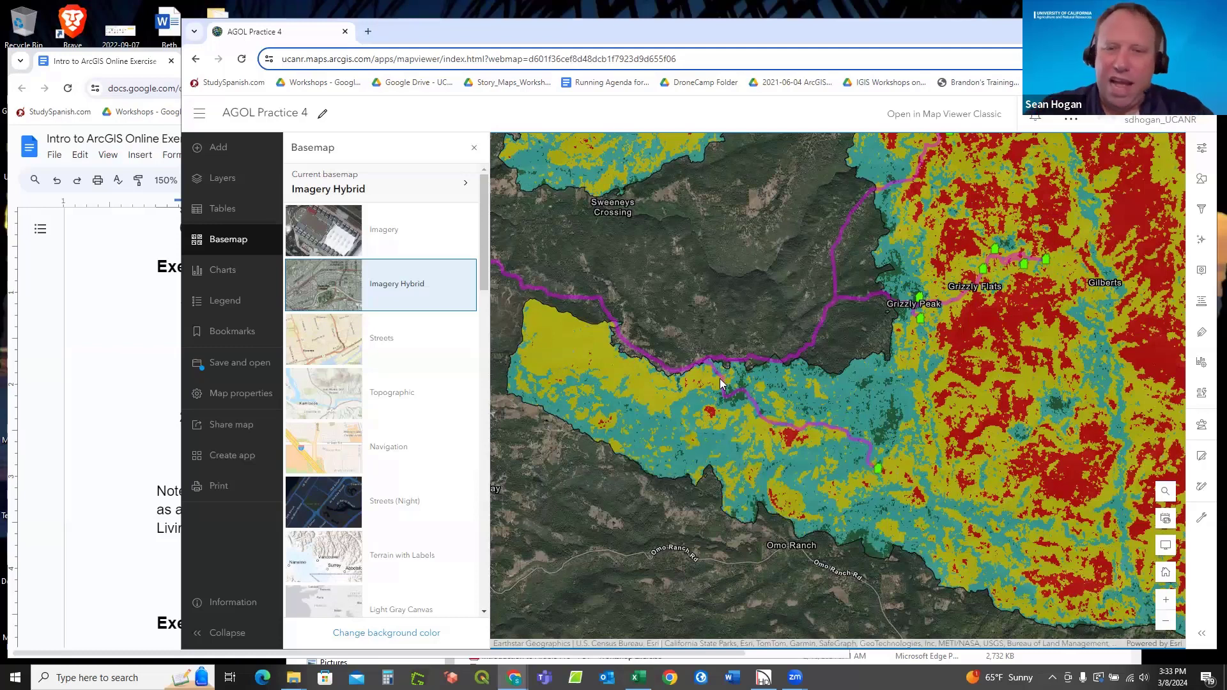
scroll(741, 422, "down", 3)
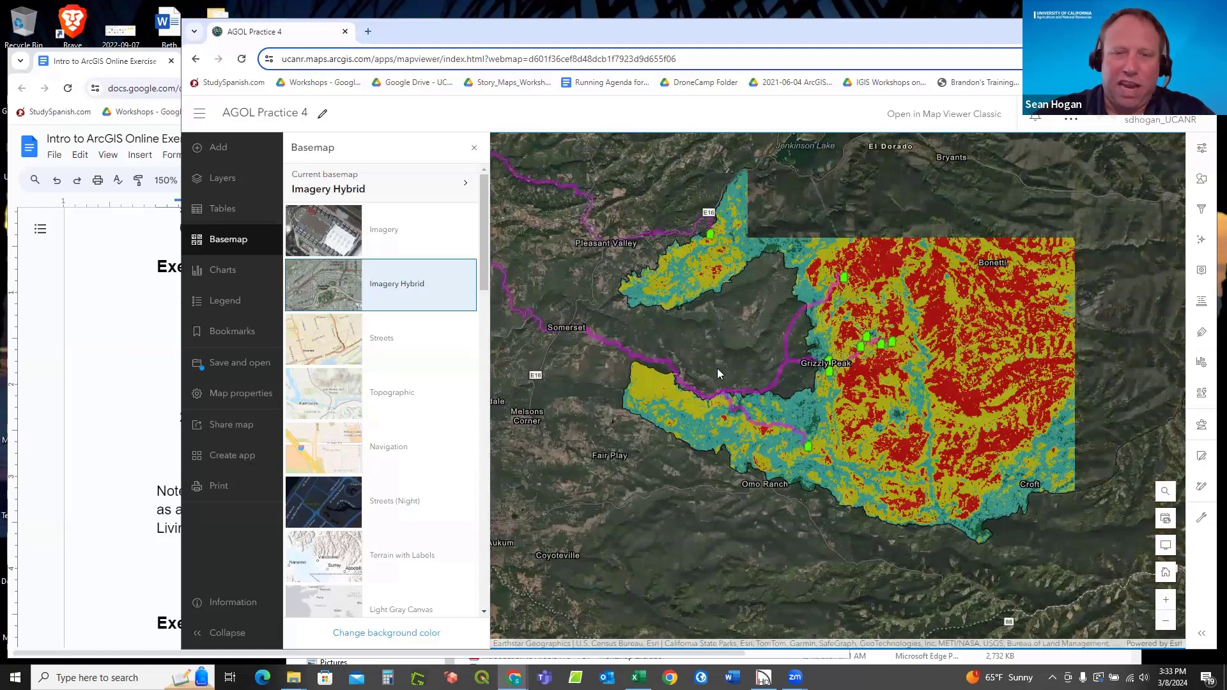
left_click_drag(709, 377, 682, 402)
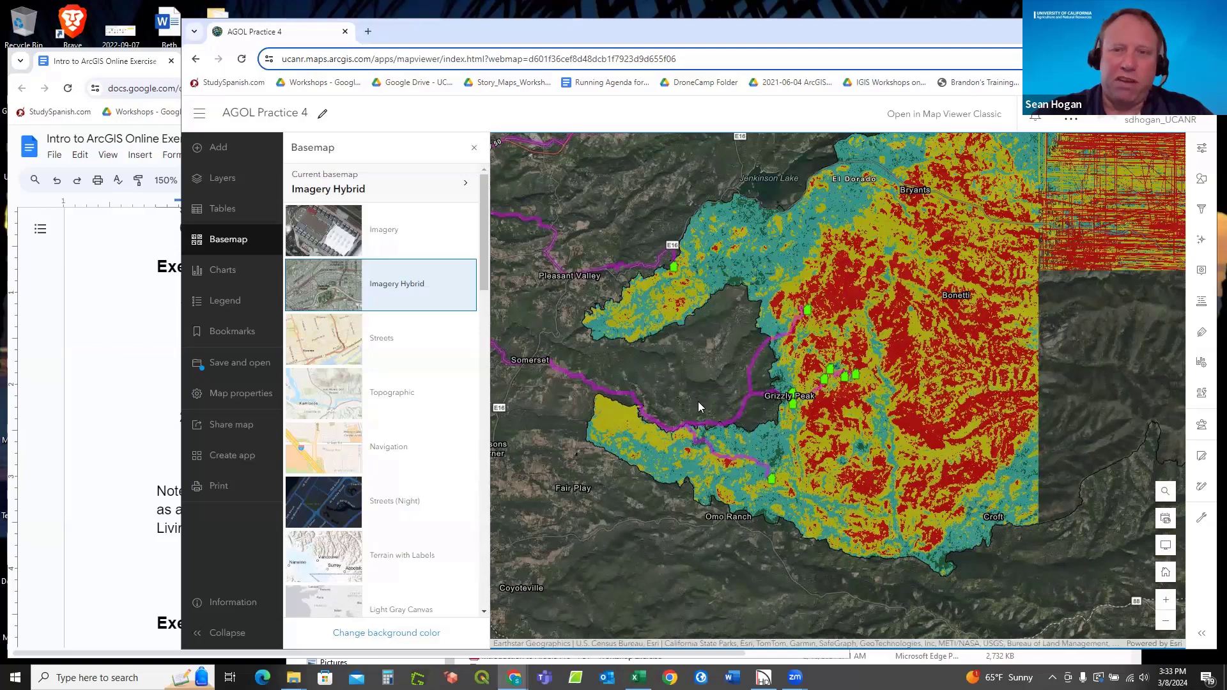
Save the AGOL Practice 4 map with its Imagery Hybrid basemap and reload the map page.
scroll(698, 401, "down", 1)
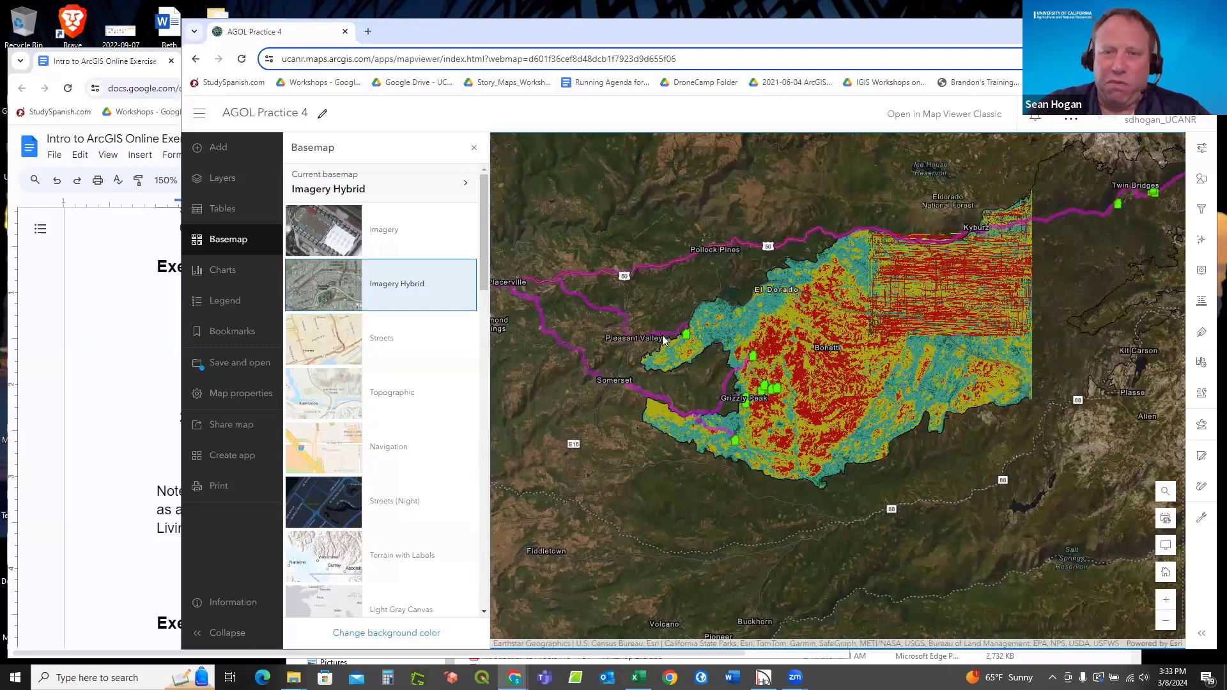
scroll(662, 333, "down", 1)
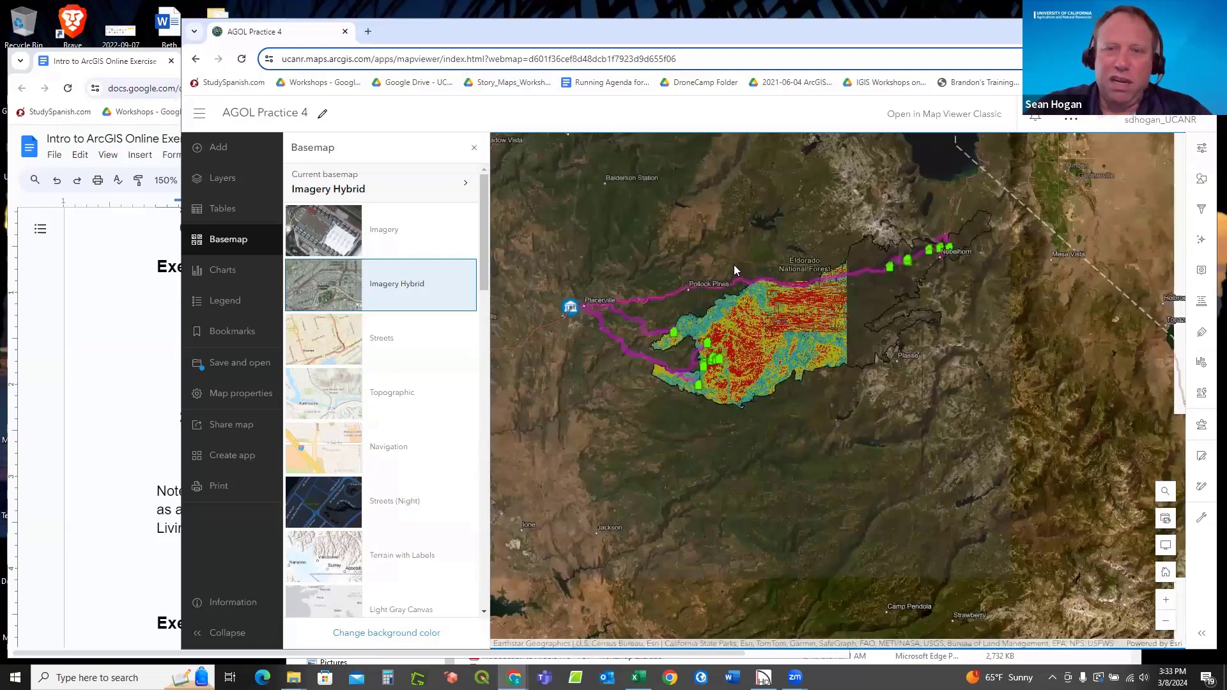
scroll(733, 264, "up", 1)
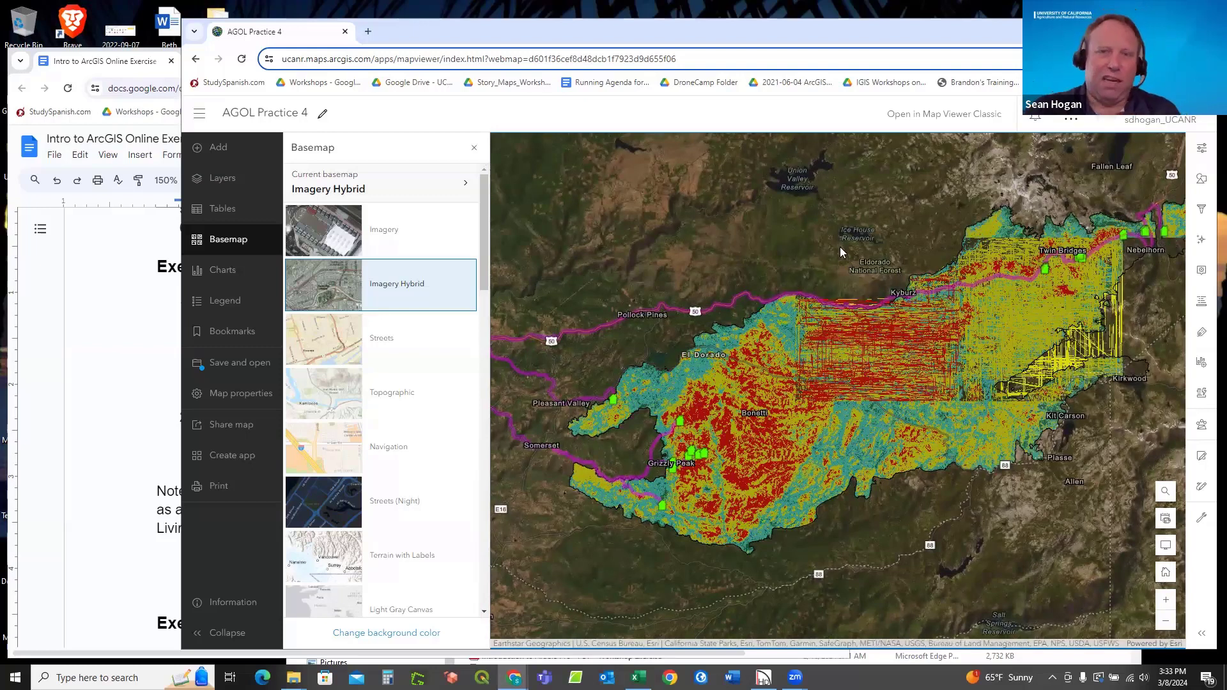
left_click(242, 59)
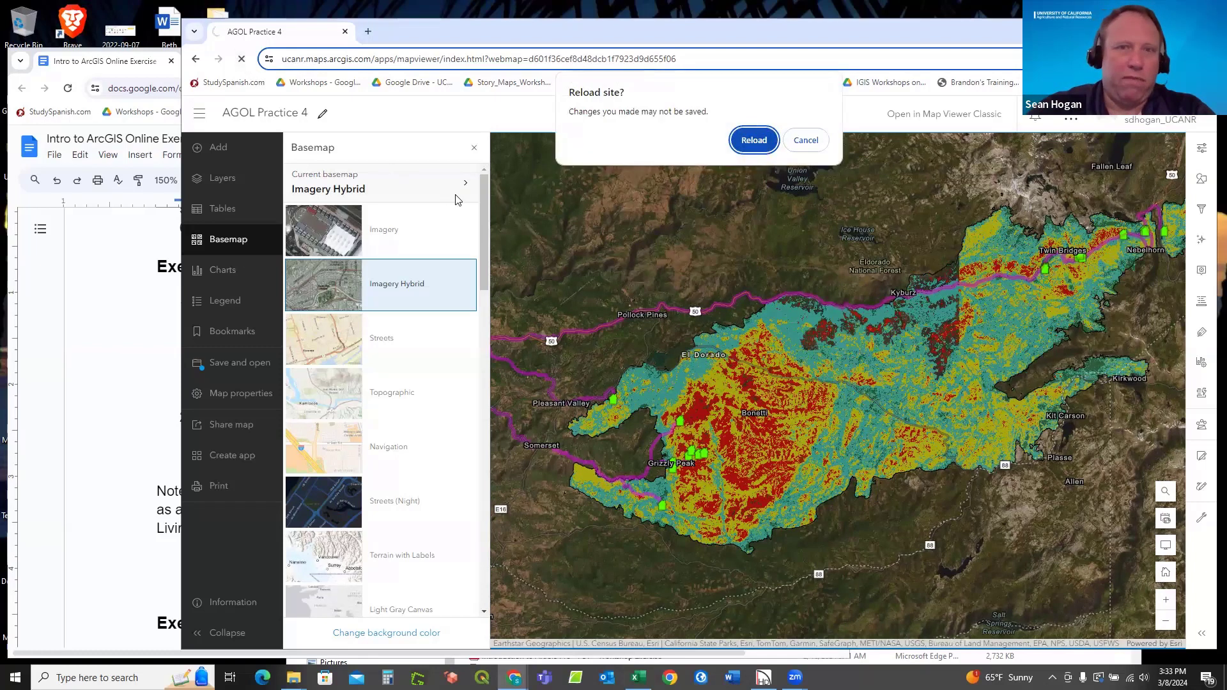
left_click(803, 141)
left_click(231, 364)
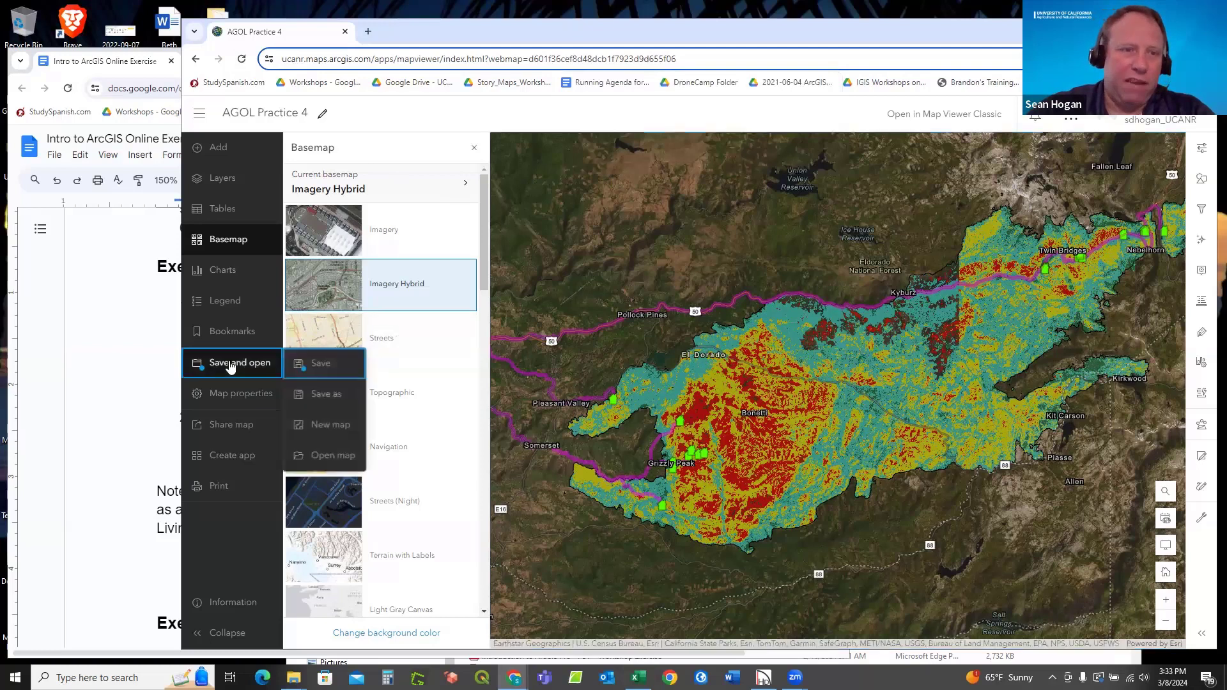
left_click(325, 364)
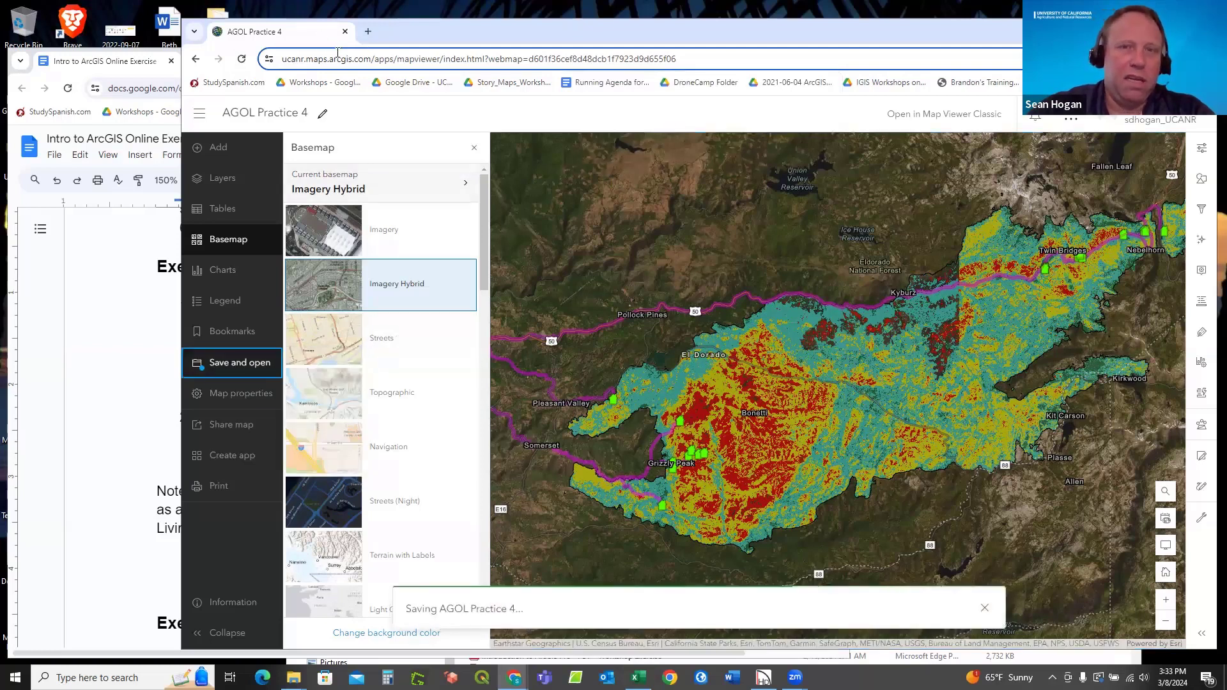
left_click(242, 59)
left_click(745, 164)
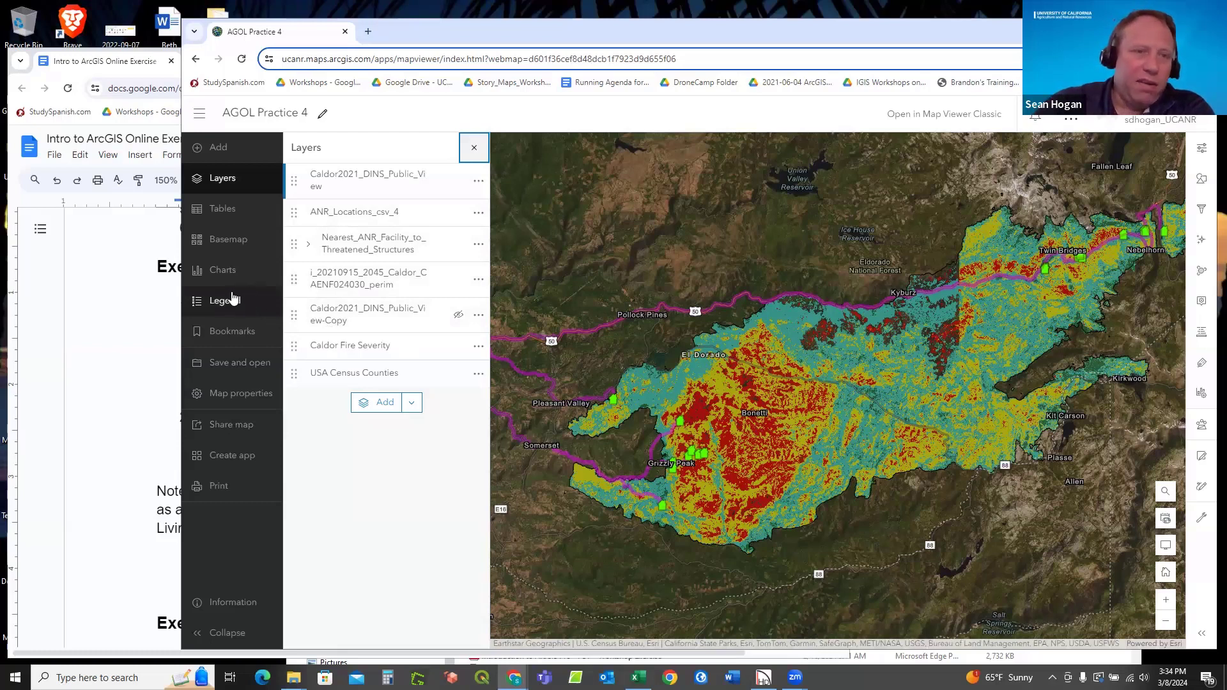
Change the map's basemap to Modern Antique Map.
left_click(231, 239)
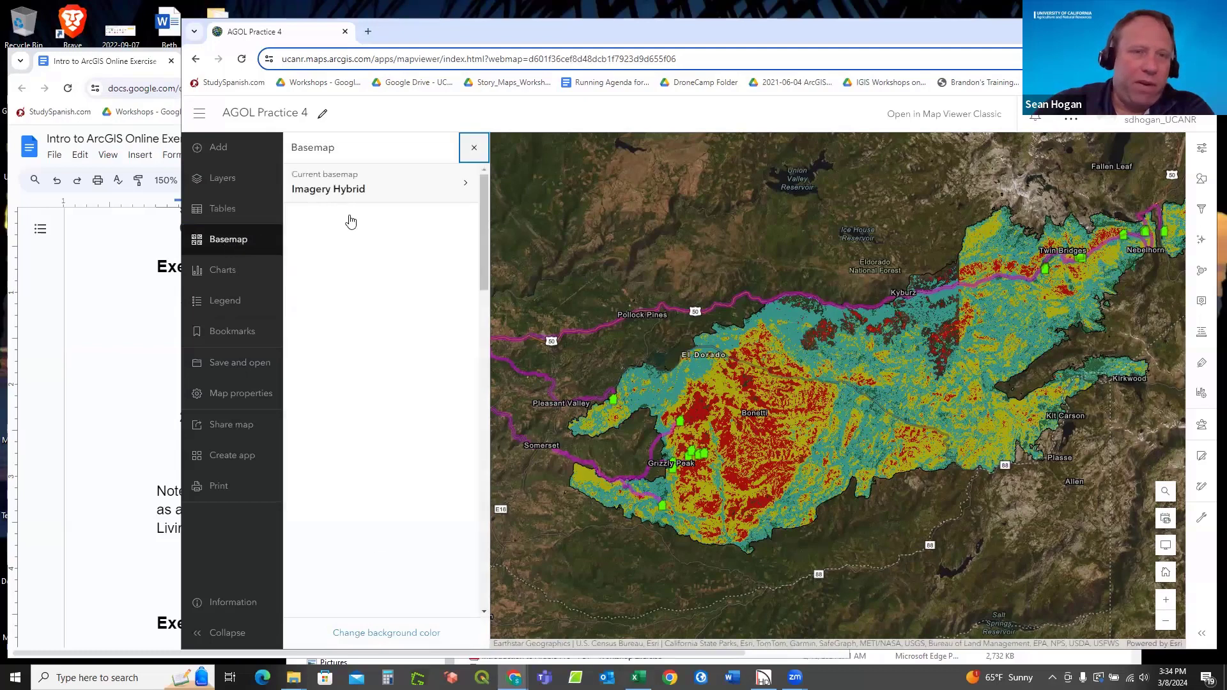
scroll(411, 298, "down", 3)
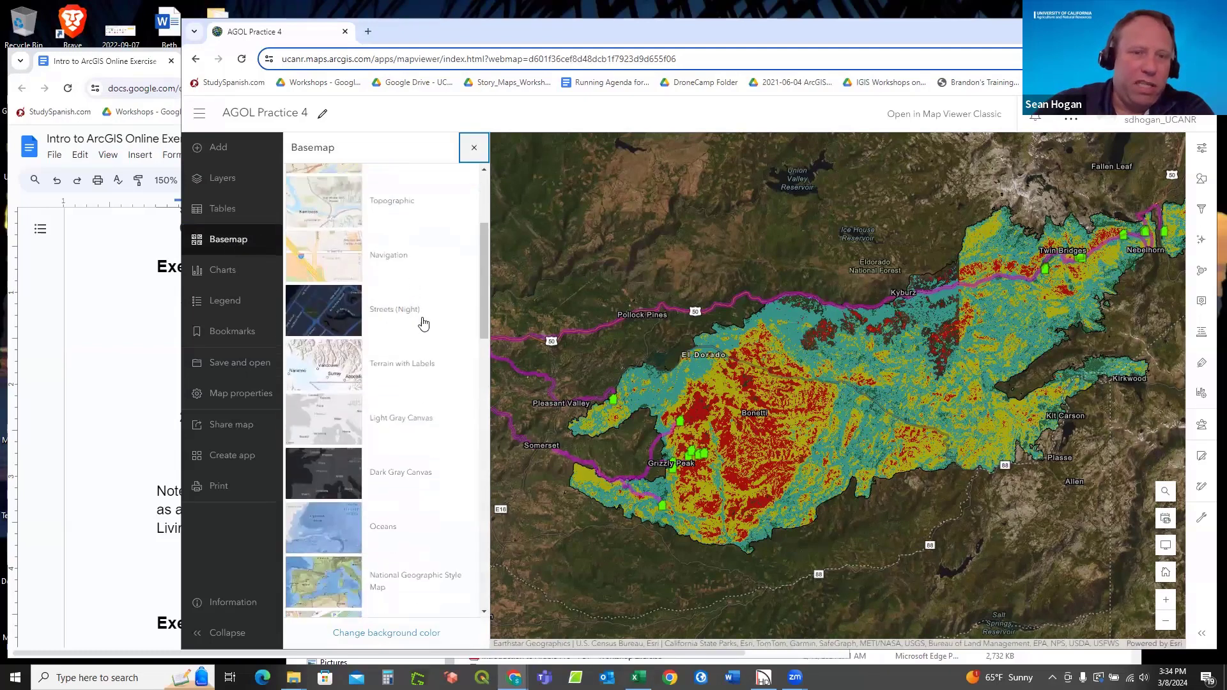
scroll(424, 329, "down", 2)
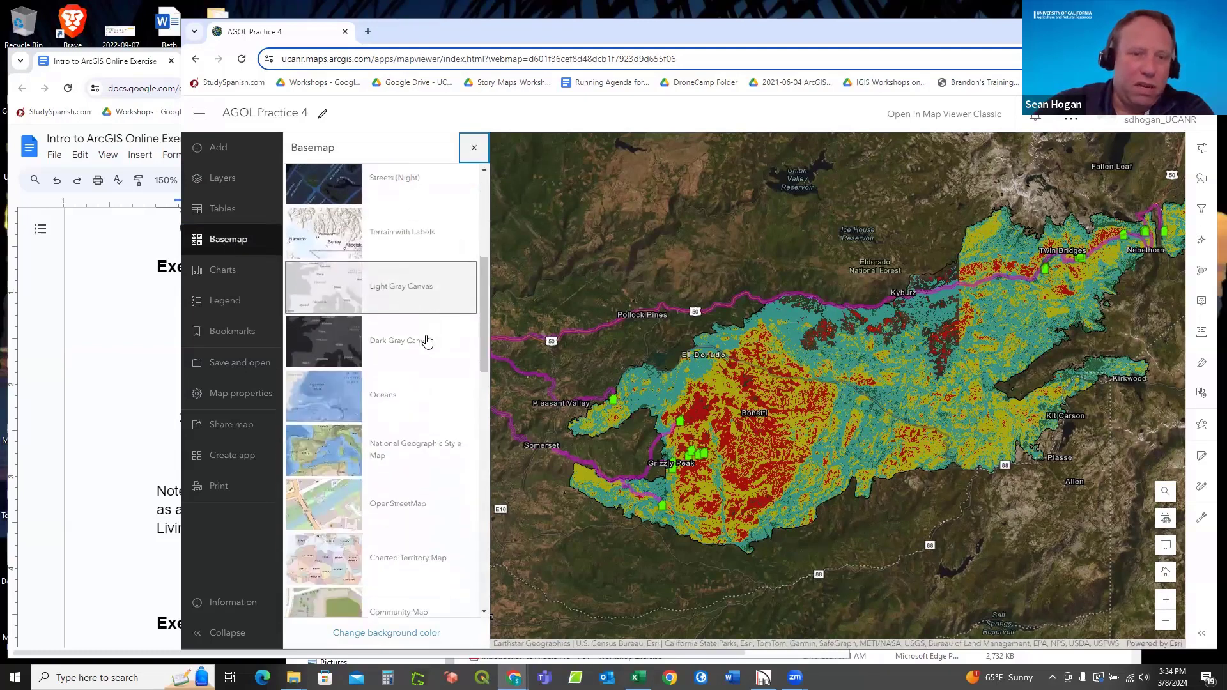
scroll(427, 341, "down", 4)
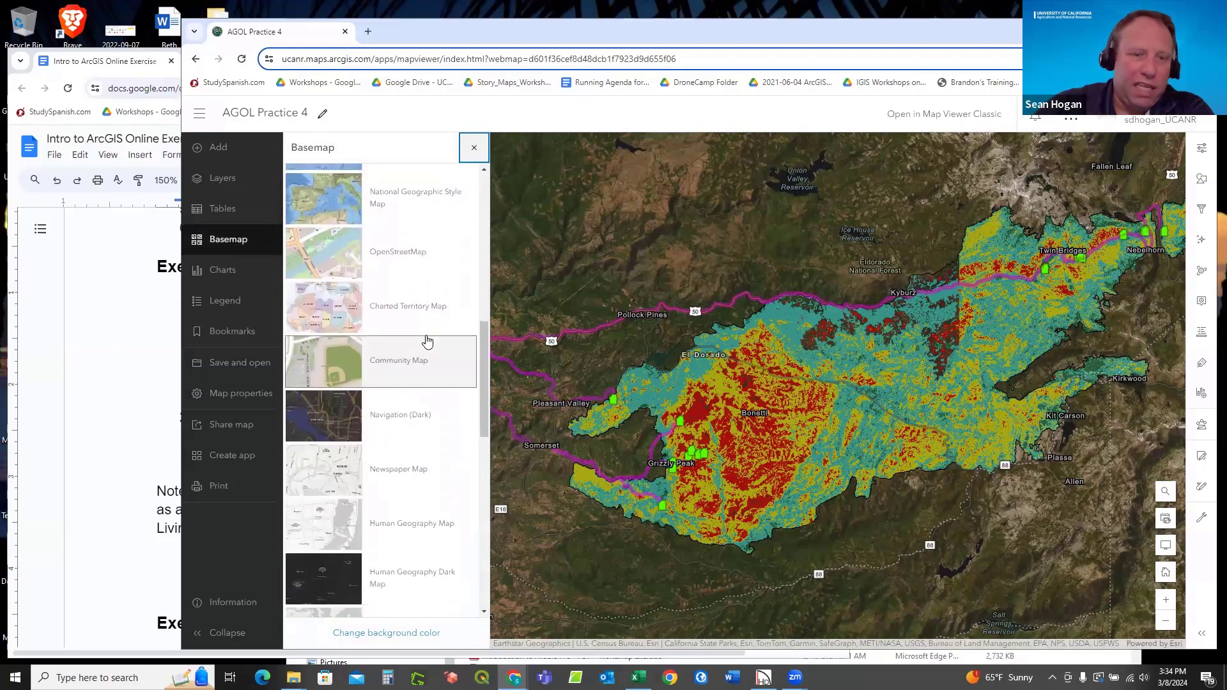
scroll(425, 342, "down", 3)
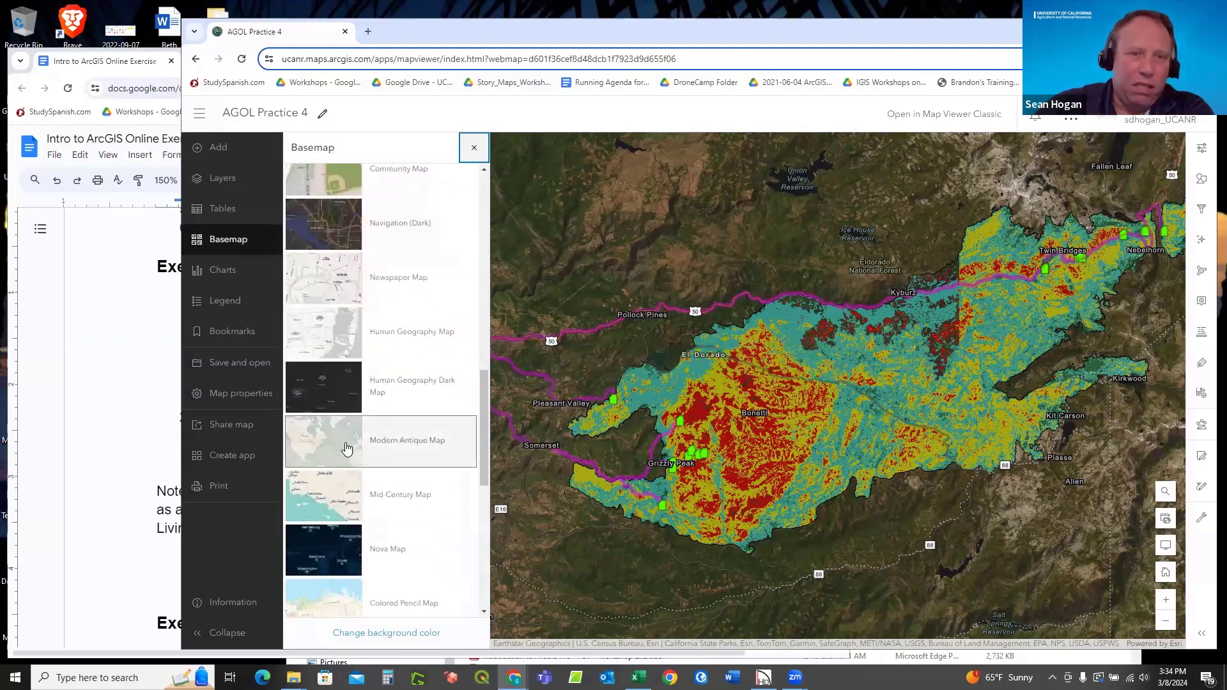
left_click(347, 448)
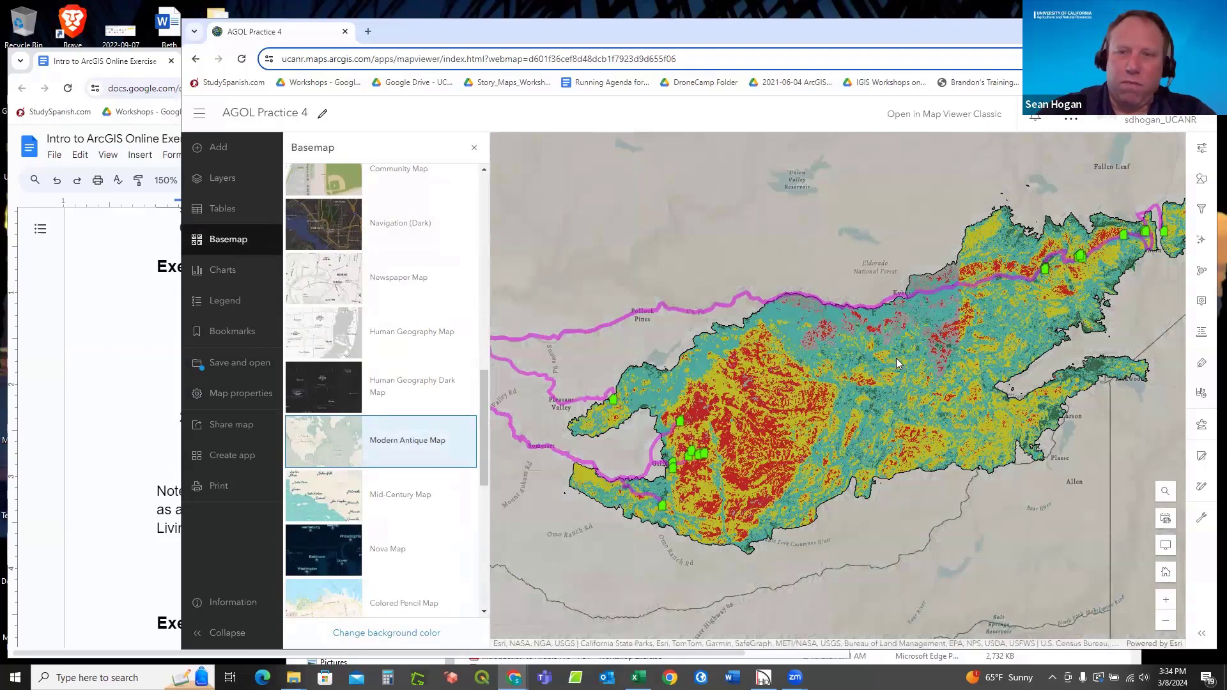
Save the AGOL Practice 4 map with the whole Caldor Fire and the routes from Placerville in the map extent.
scroll(895, 358, "down", 2)
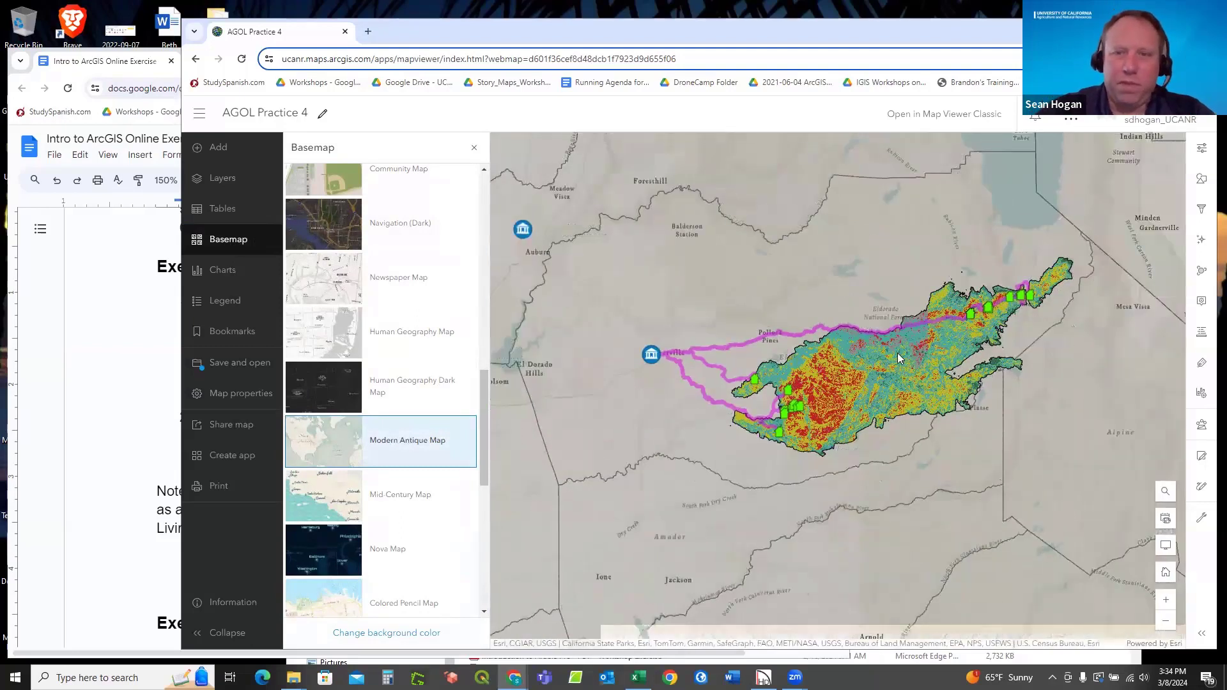
scroll(897, 352, "up", 1)
scroll(896, 353, "down", 1)
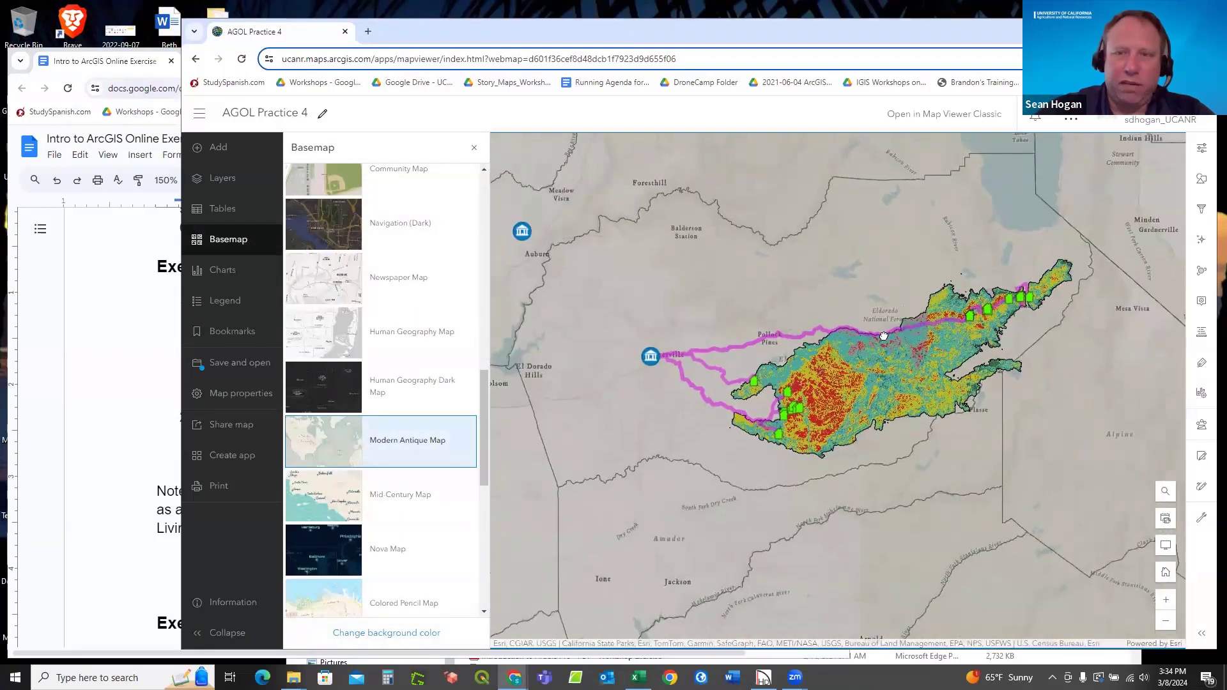
left_click_drag(899, 321, 877, 337)
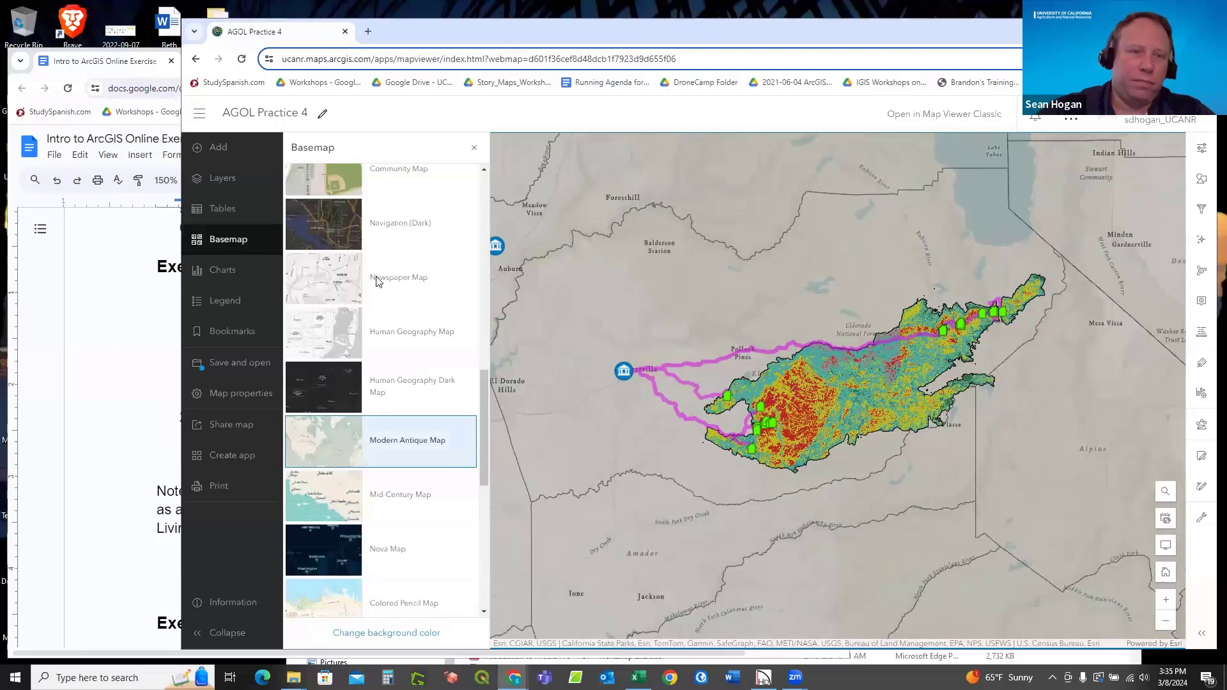
left_click(222, 364)
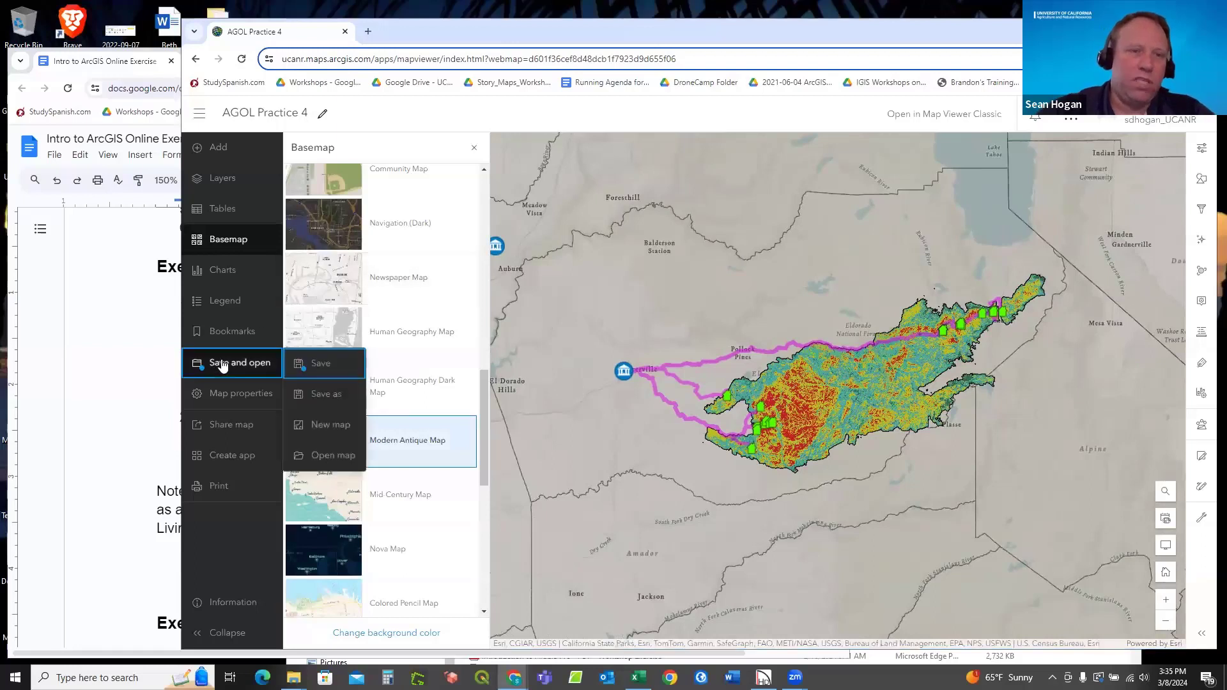
left_click(311, 375)
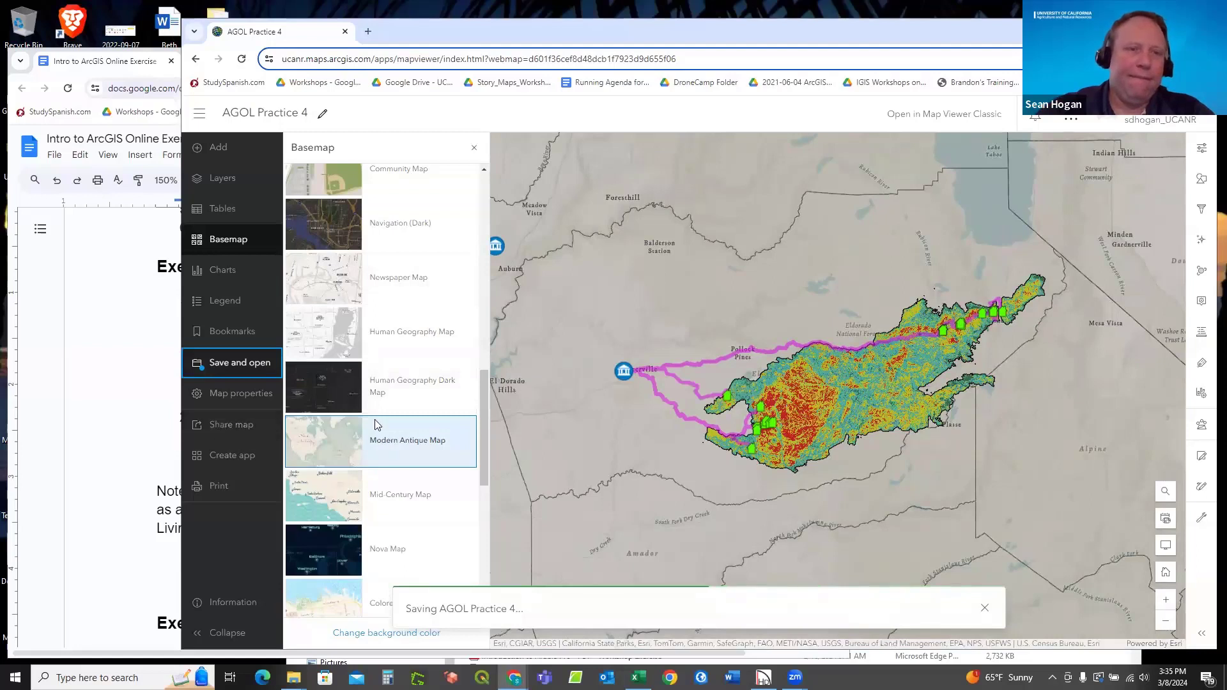
Review the map's group sharing list and its Owner, Organization and Everyone (public) sharing levels, closing without saving.
left_click(223, 368)
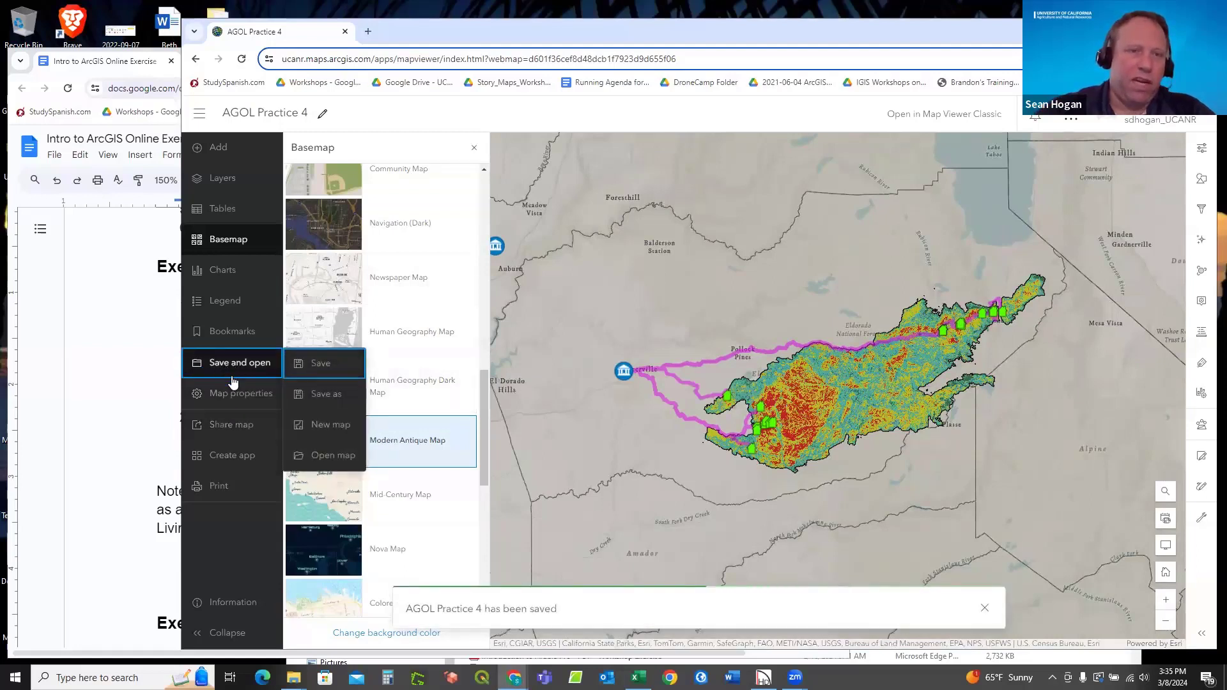
left_click(233, 426)
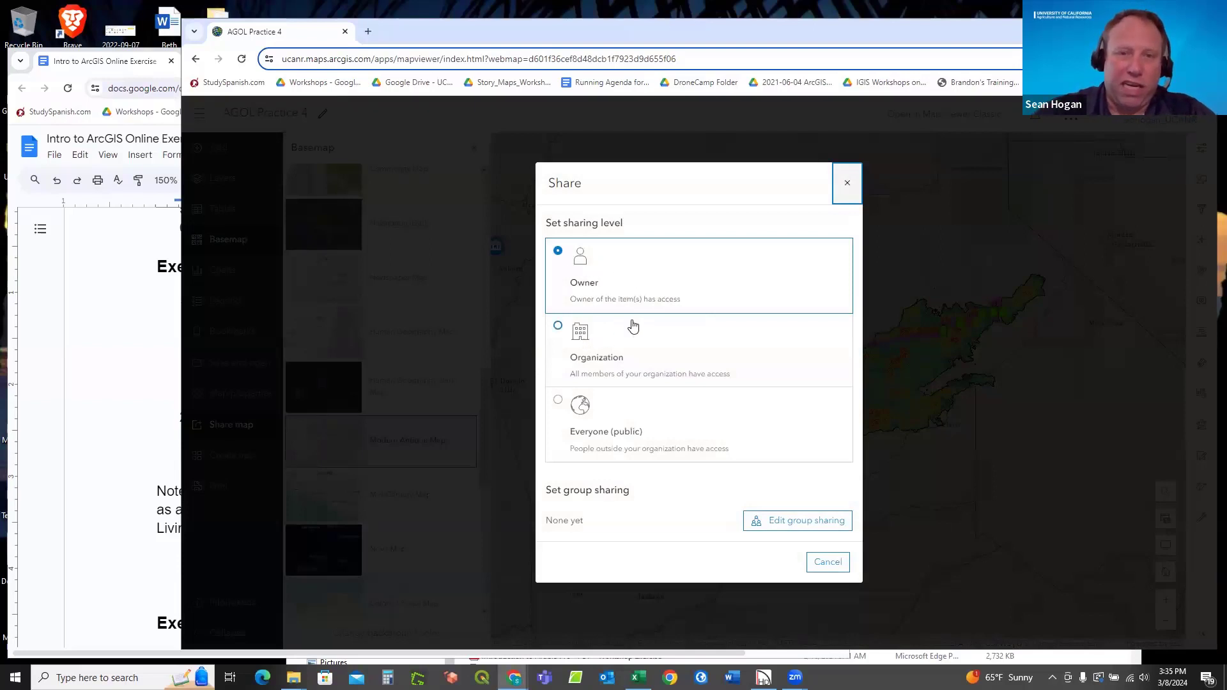
left_click(798, 524)
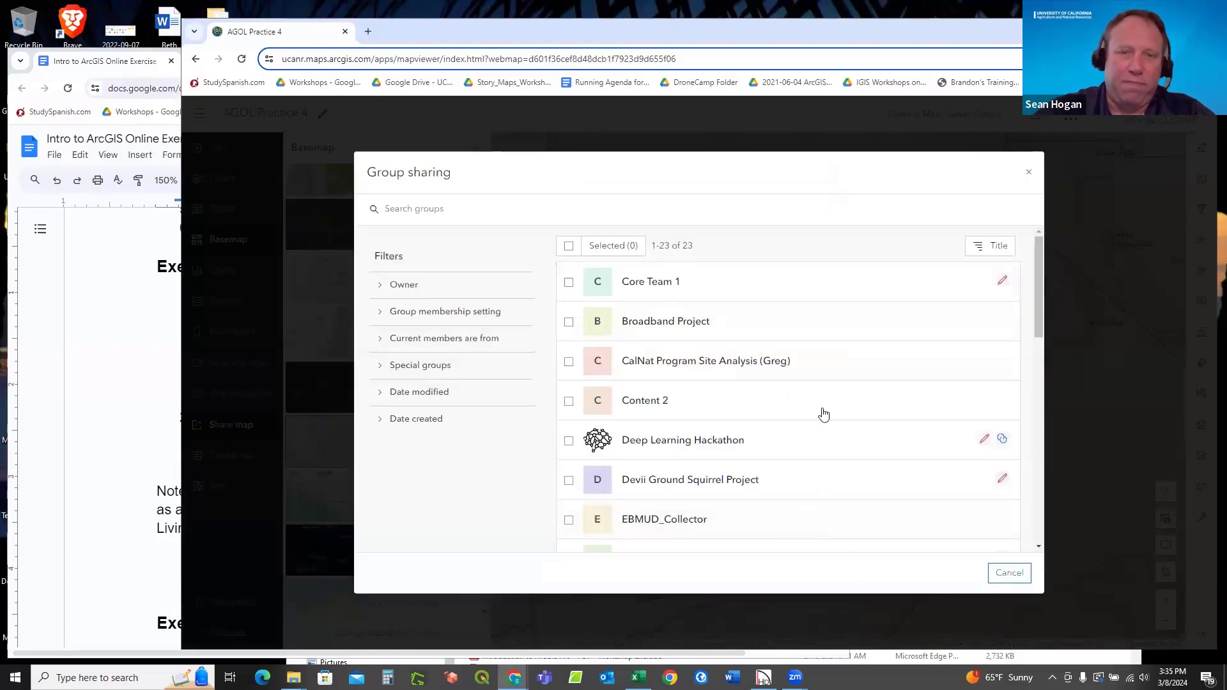
left_click(1029, 171)
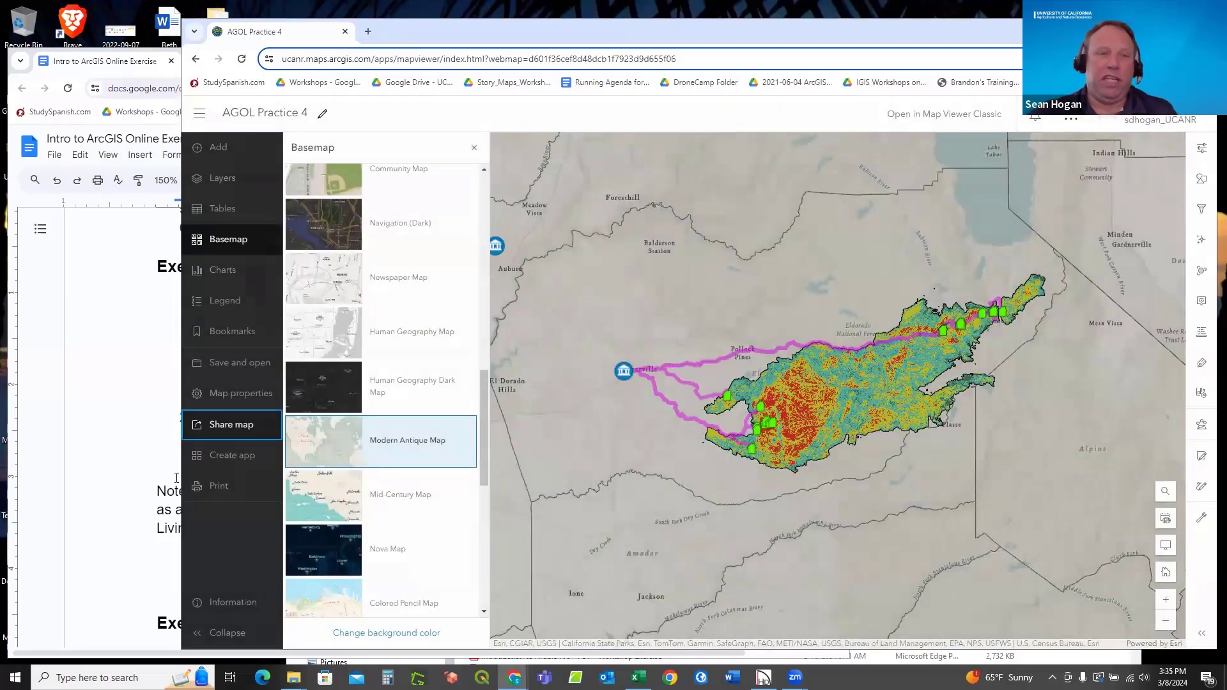
left_click(240, 425)
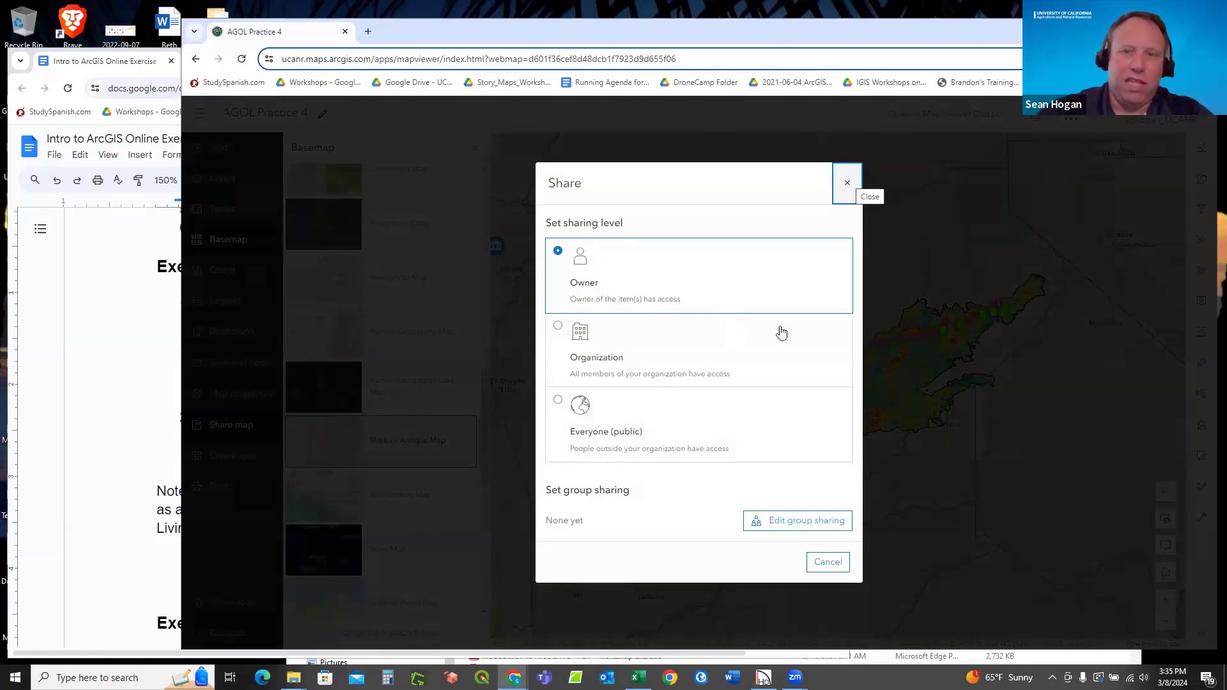
left_click(618, 290)
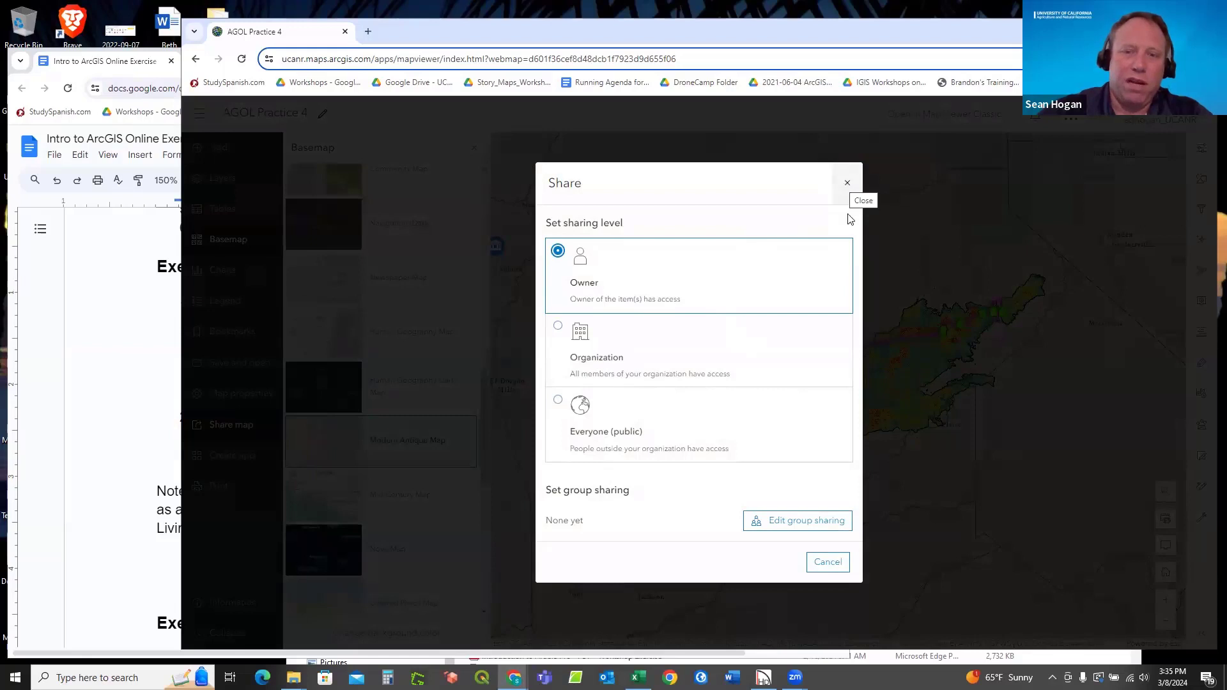
left_click(666, 363)
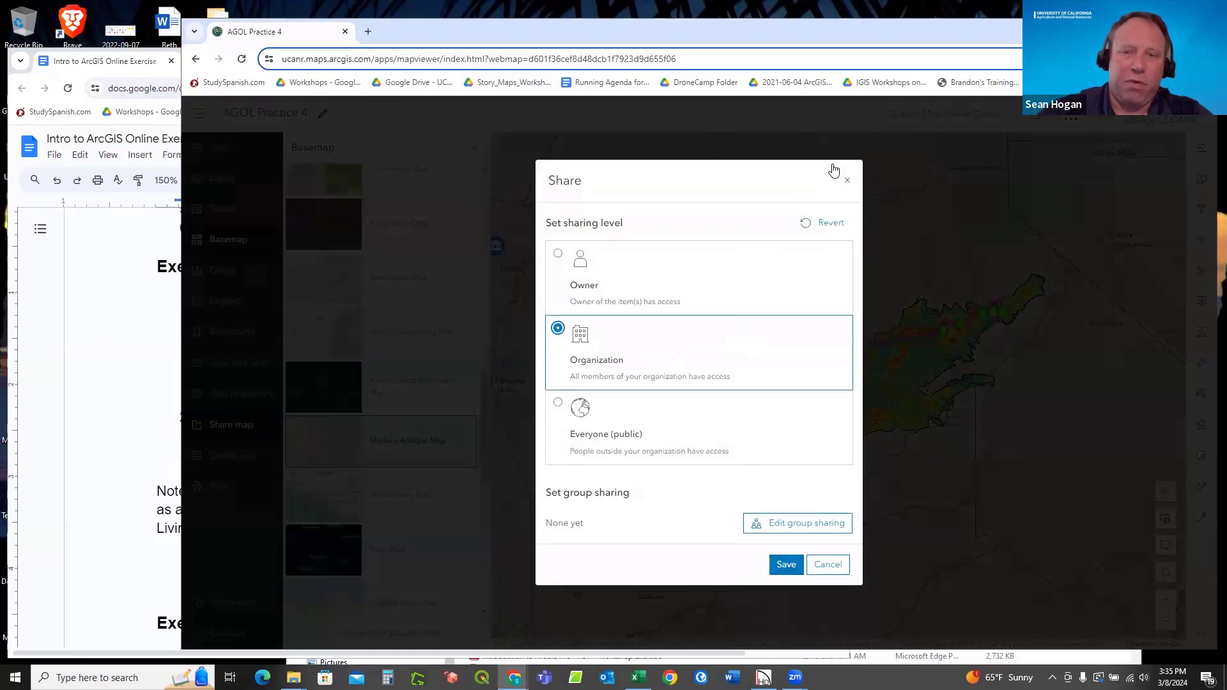
left_click(847, 184)
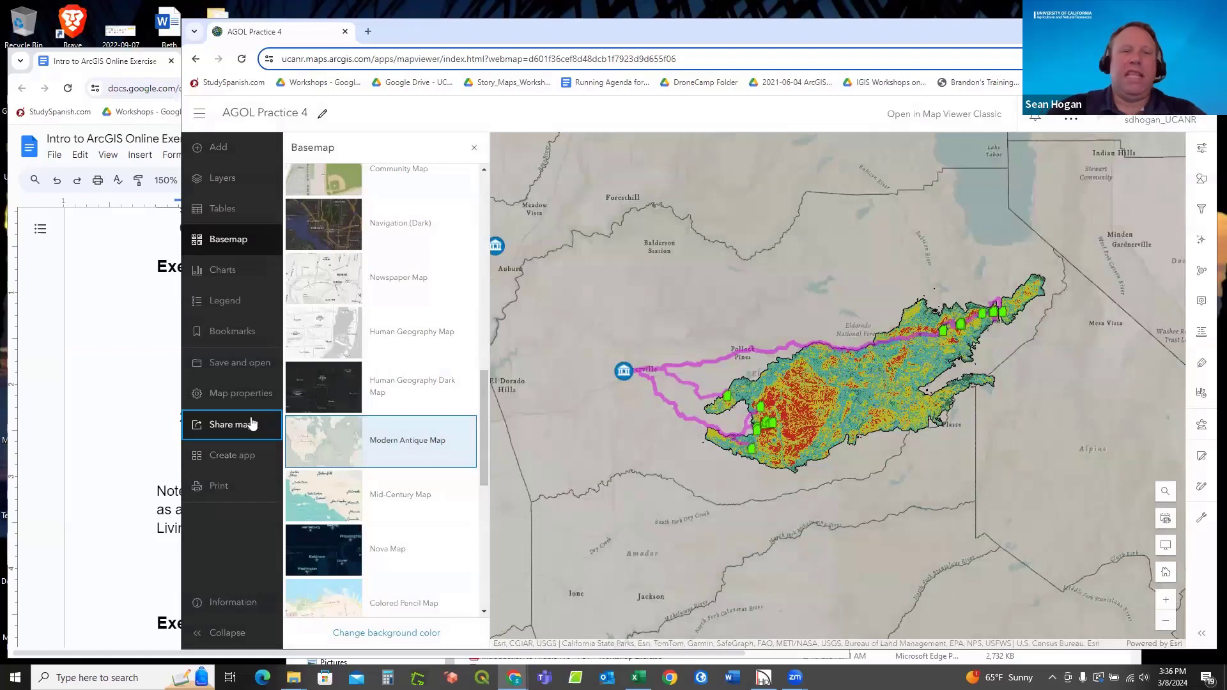
Start creating an Instant App from the map and look through the available app templates, including Additional Apps.
left_click(218, 457)
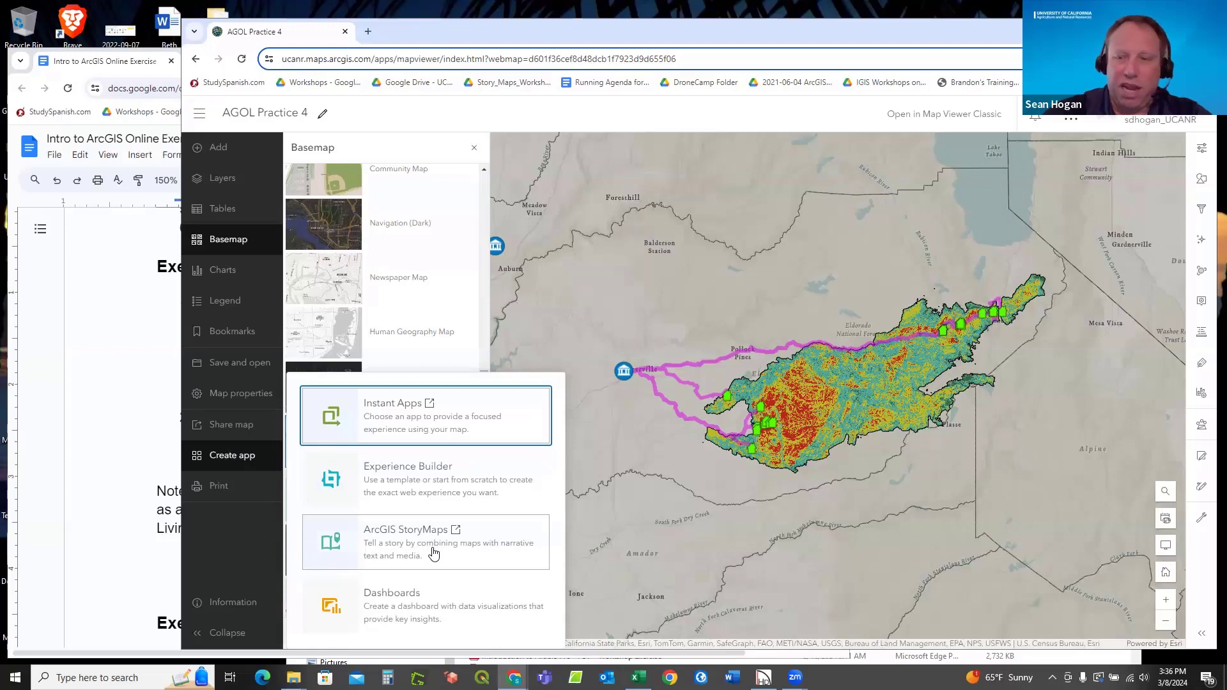
left_click(402, 424)
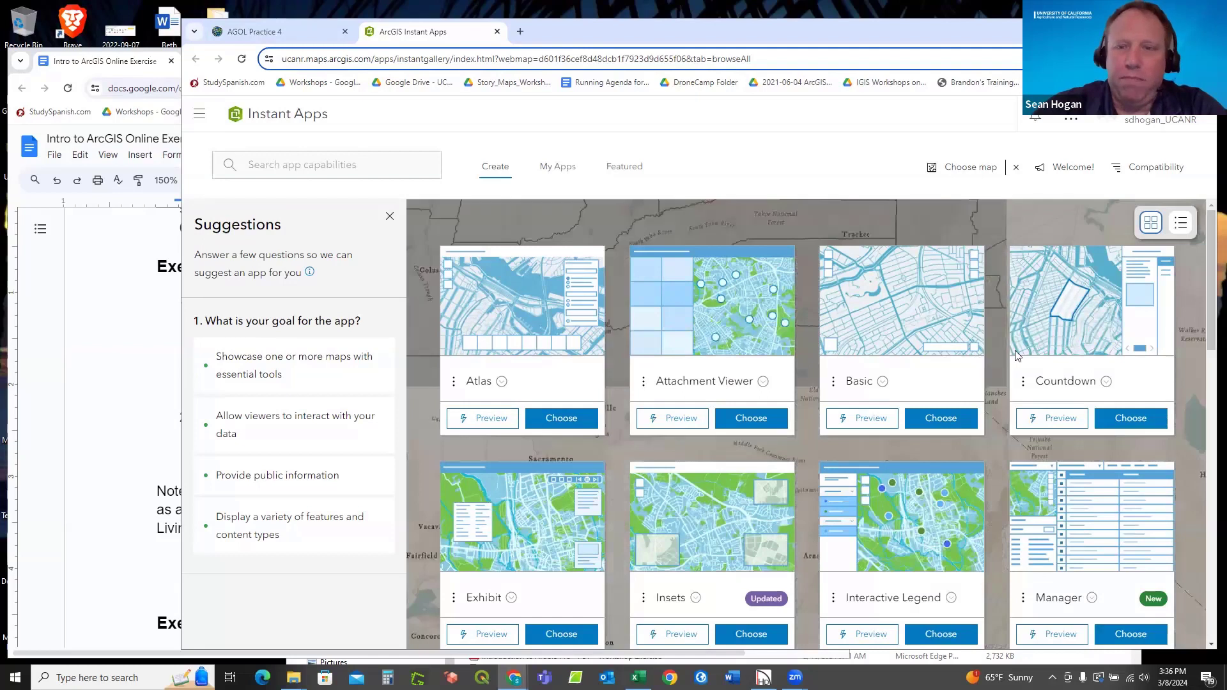
scroll(1017, 355, "down", 2)
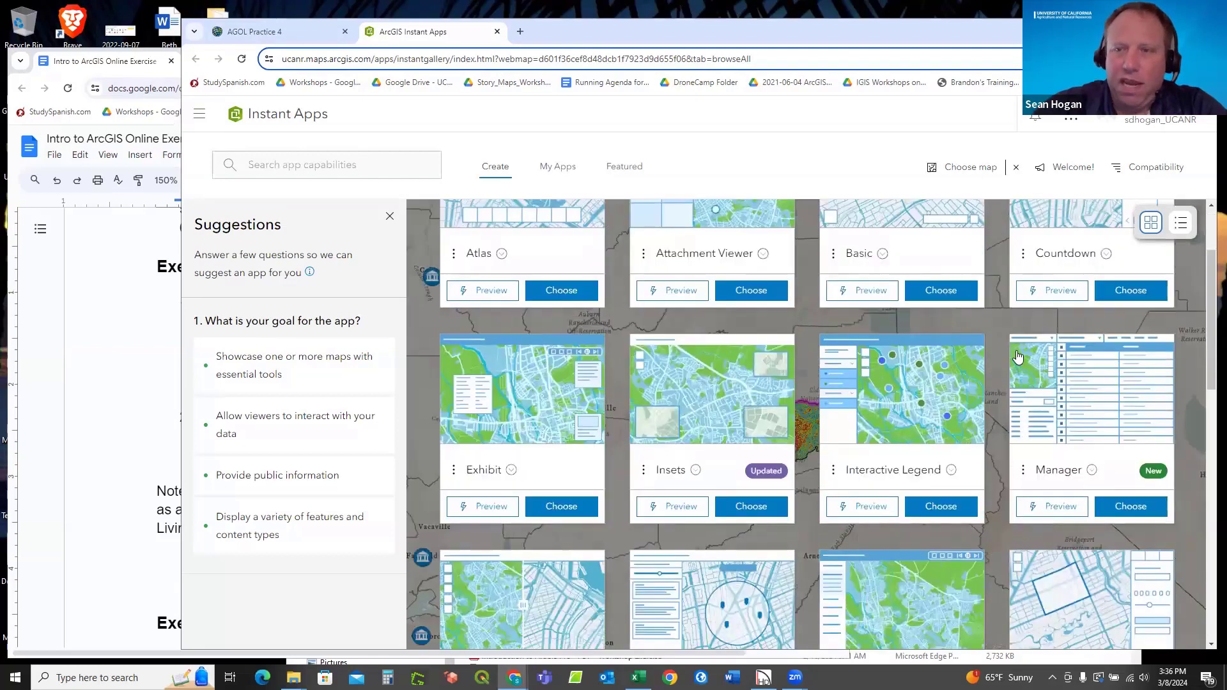
scroll(1017, 355, "down", 2)
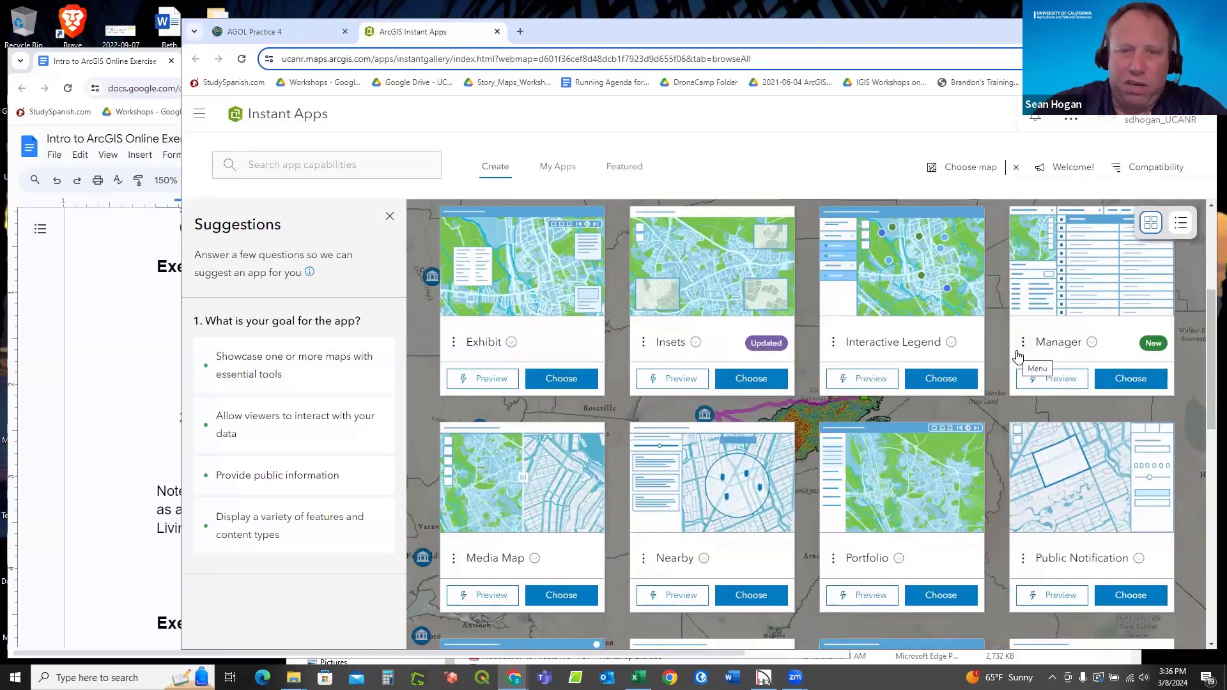
scroll(1017, 356, "down", 6)
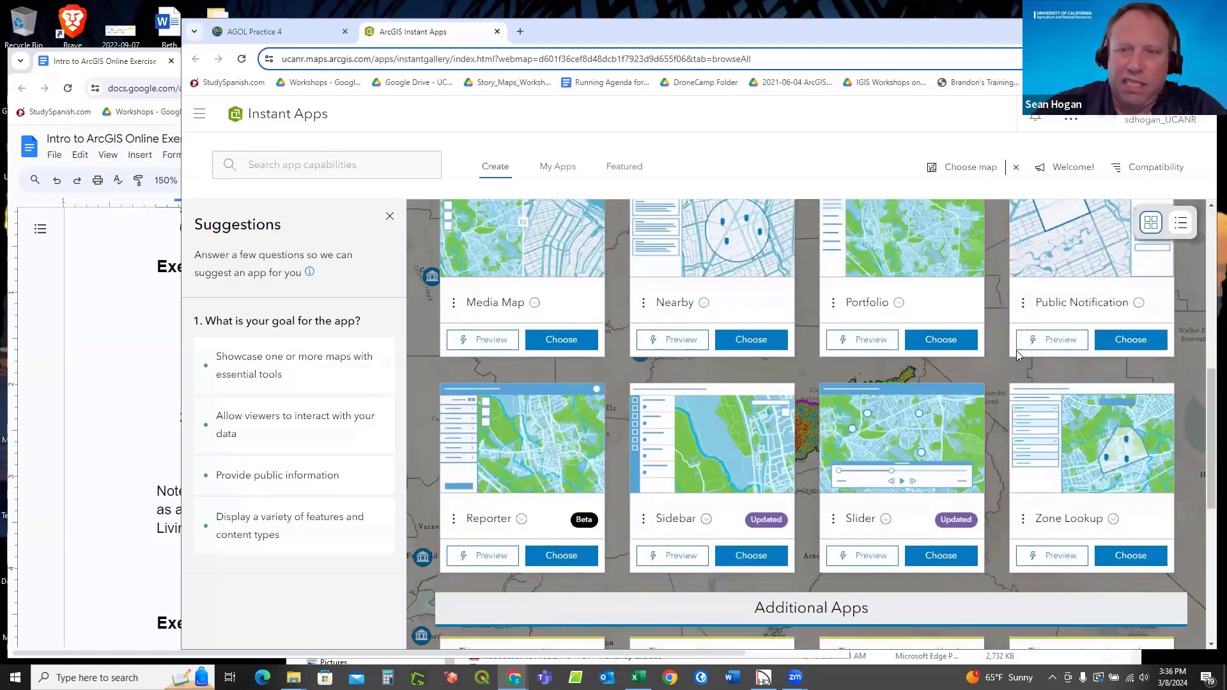
scroll(1018, 355, "down", 4)
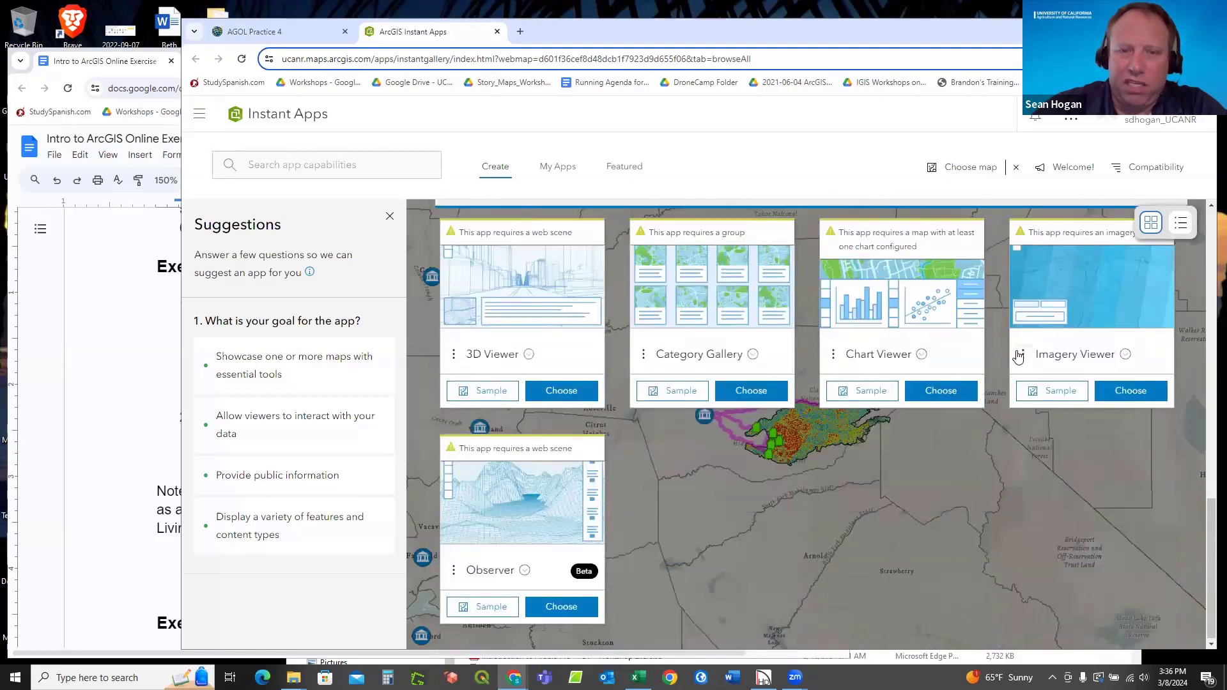
scroll(1019, 356, "up", 10)
scroll(1018, 355, "up", 2)
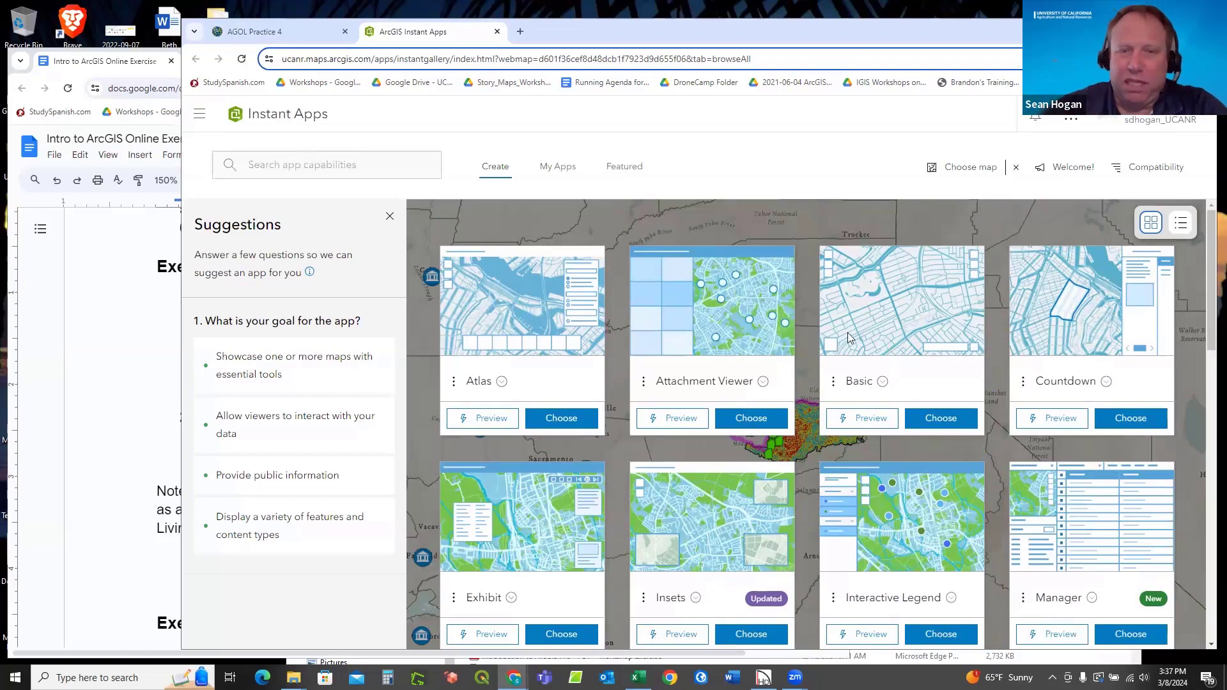
Create a Basic app titled AGOL Practice 5 from the map and turn off express mode in its configuration.
left_click(936, 419)
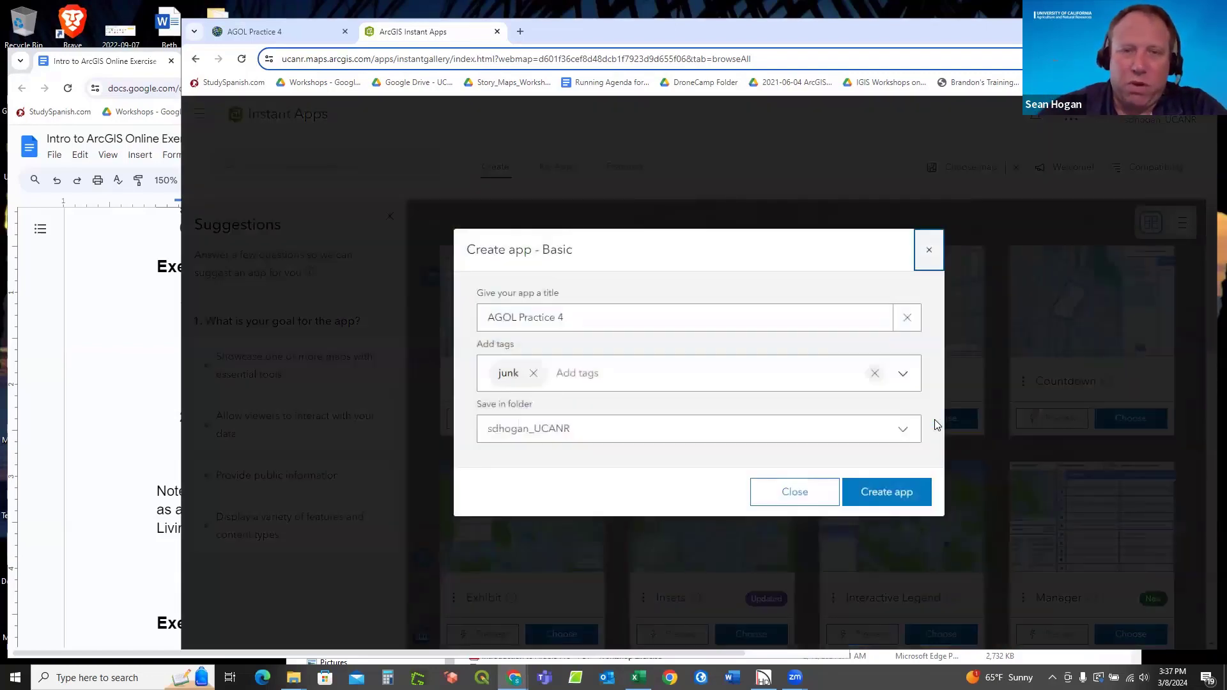
left_click(565, 320)
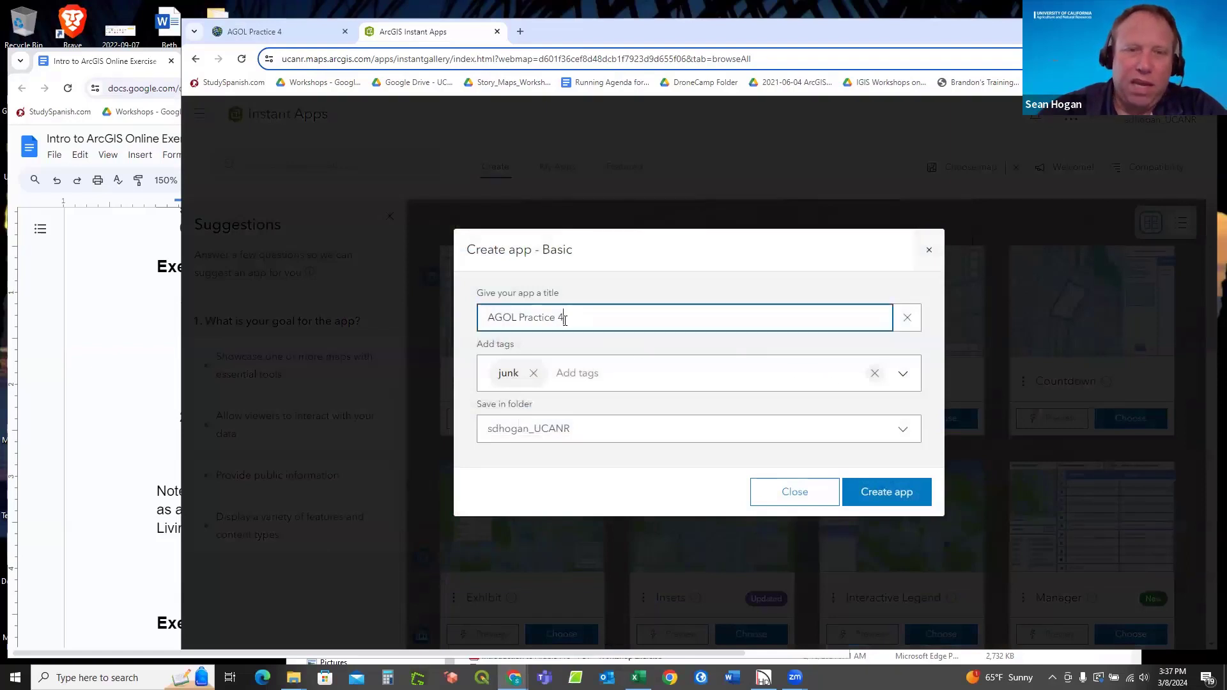
left_click_drag(565, 320, 560, 317)
type("5")
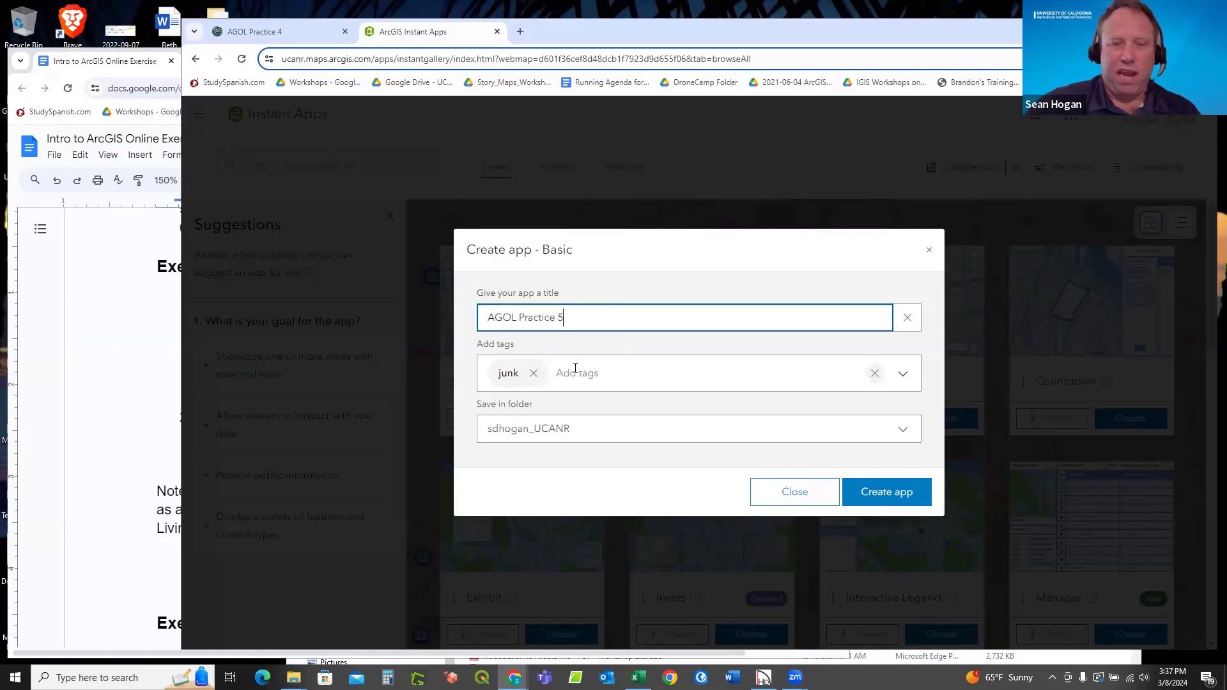
left_click(885, 496)
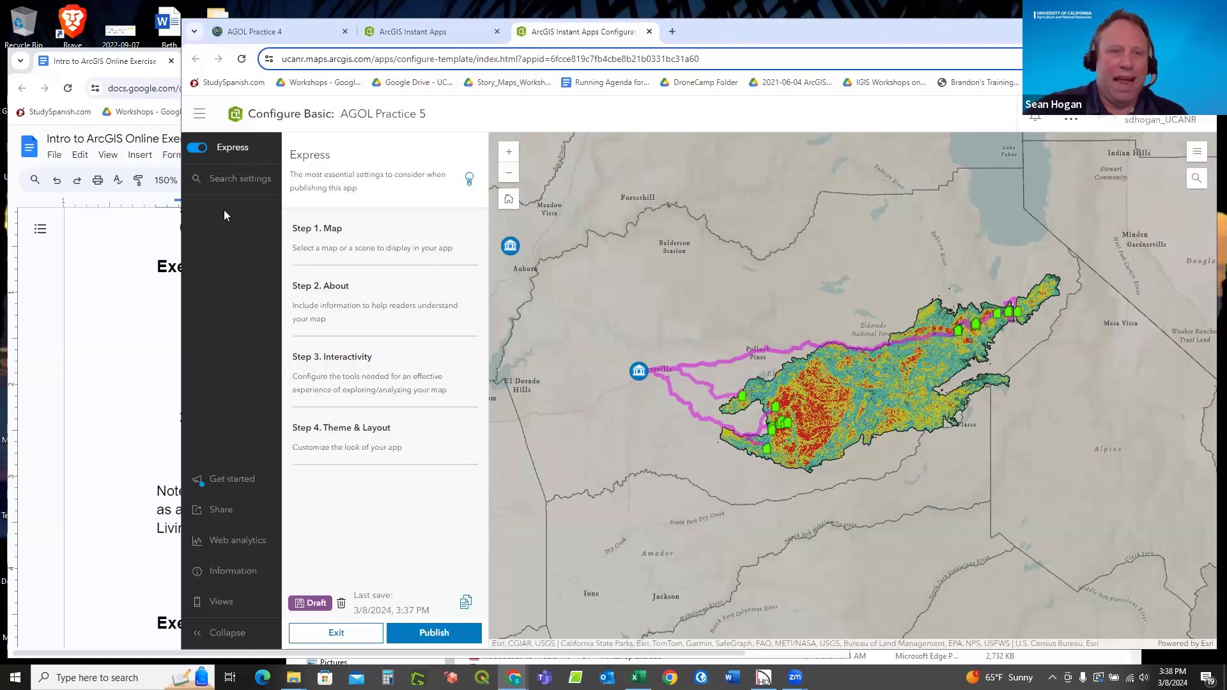
left_click(203, 152)
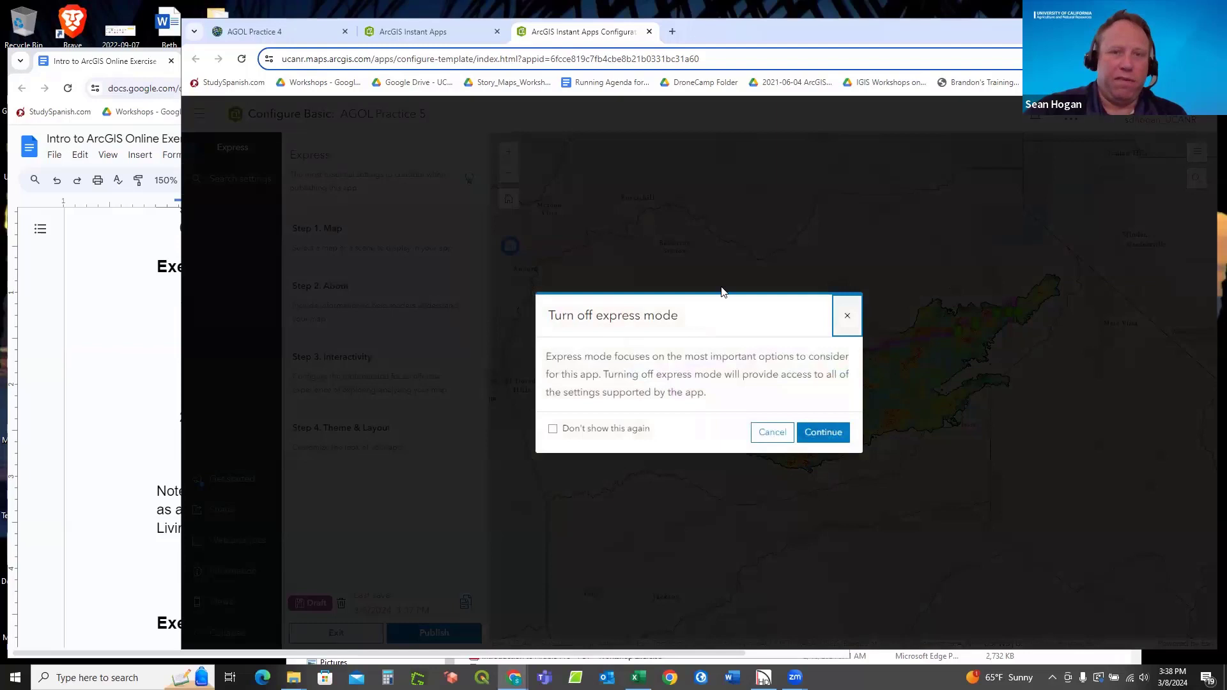
left_click(821, 436)
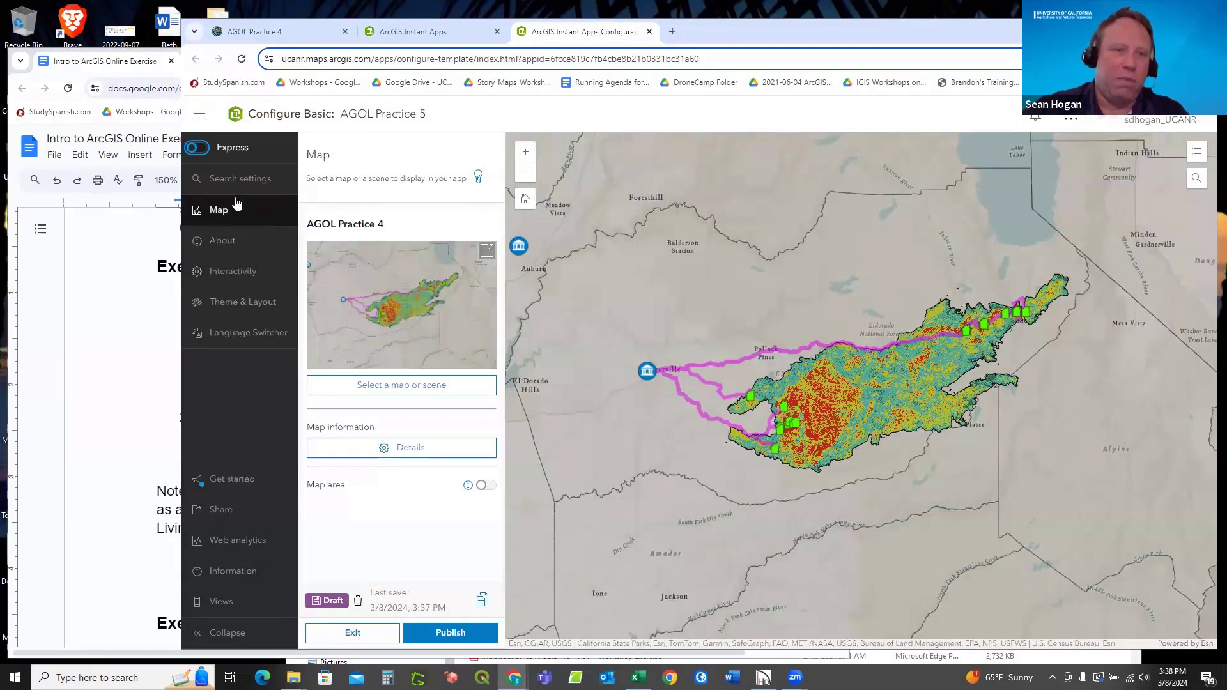
View the app's source map in Map Viewer, compare it with the app gallery and configuration pages, and close the extra map page.
mouse_move(407, 313)
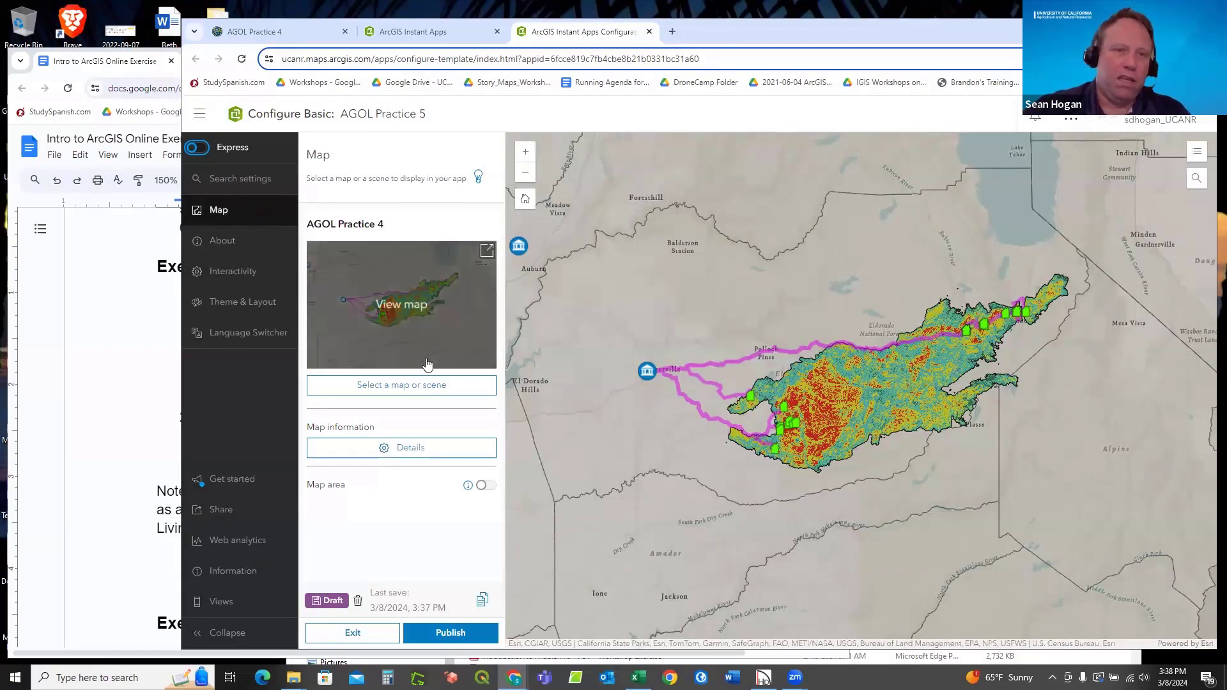
left_click(408, 308)
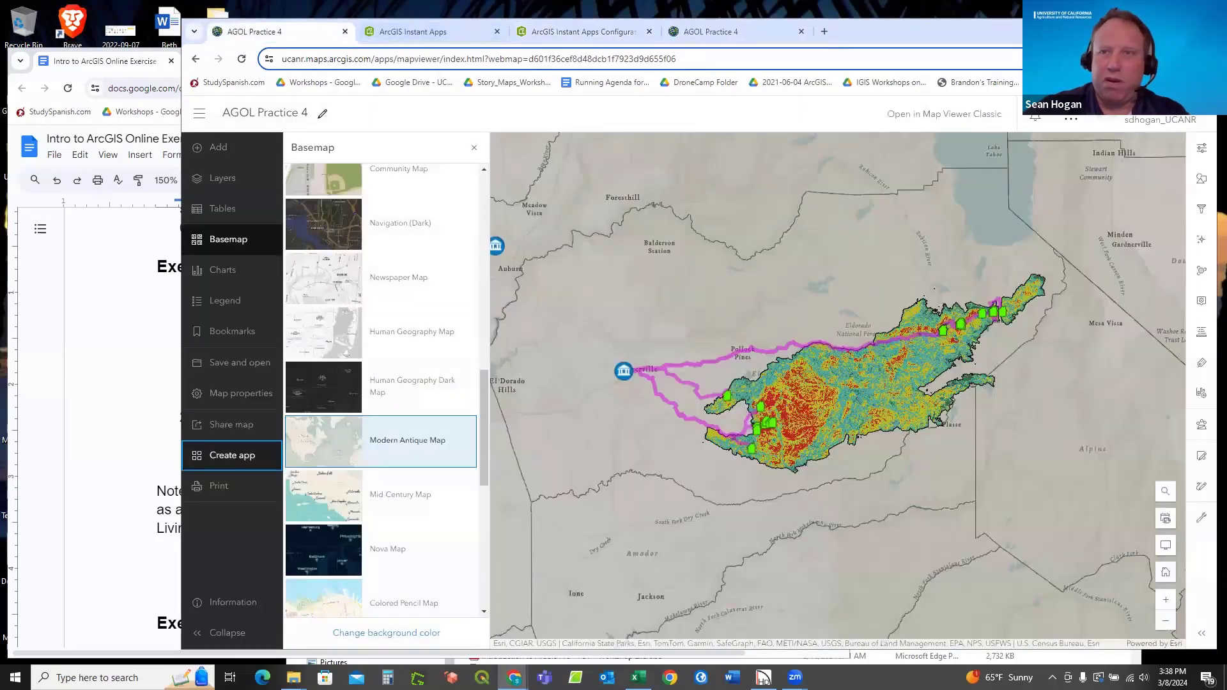
left_click_drag(1048, 31, 1039, 66)
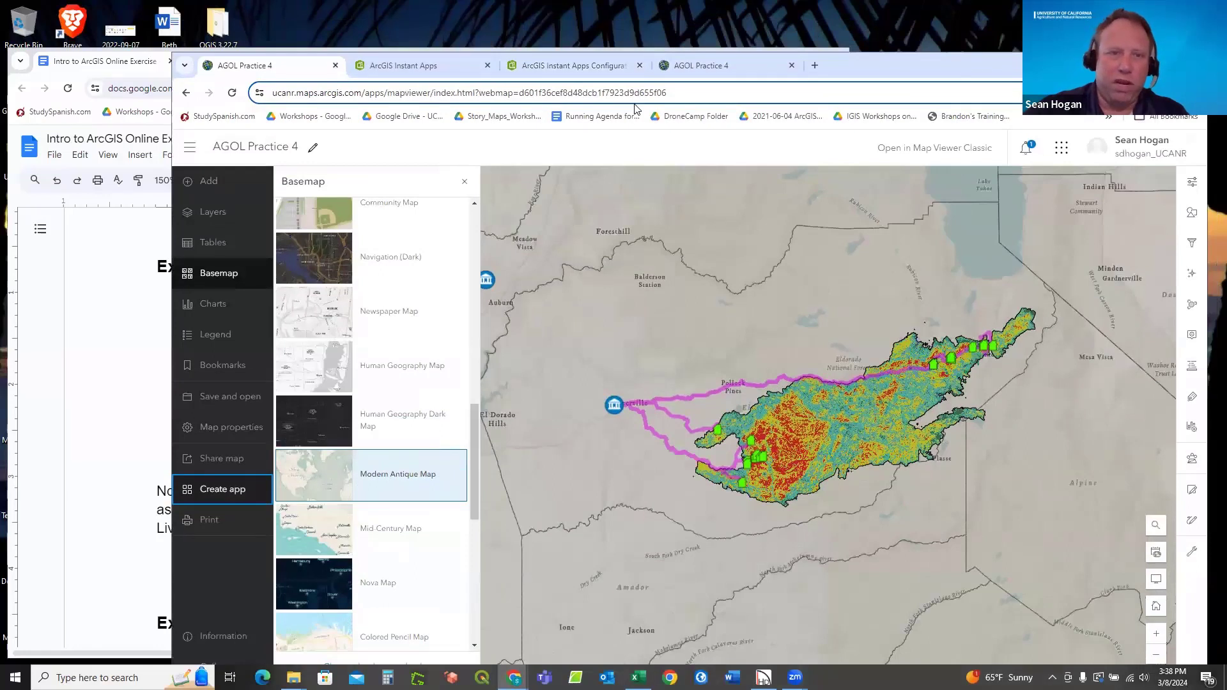
left_click(424, 67)
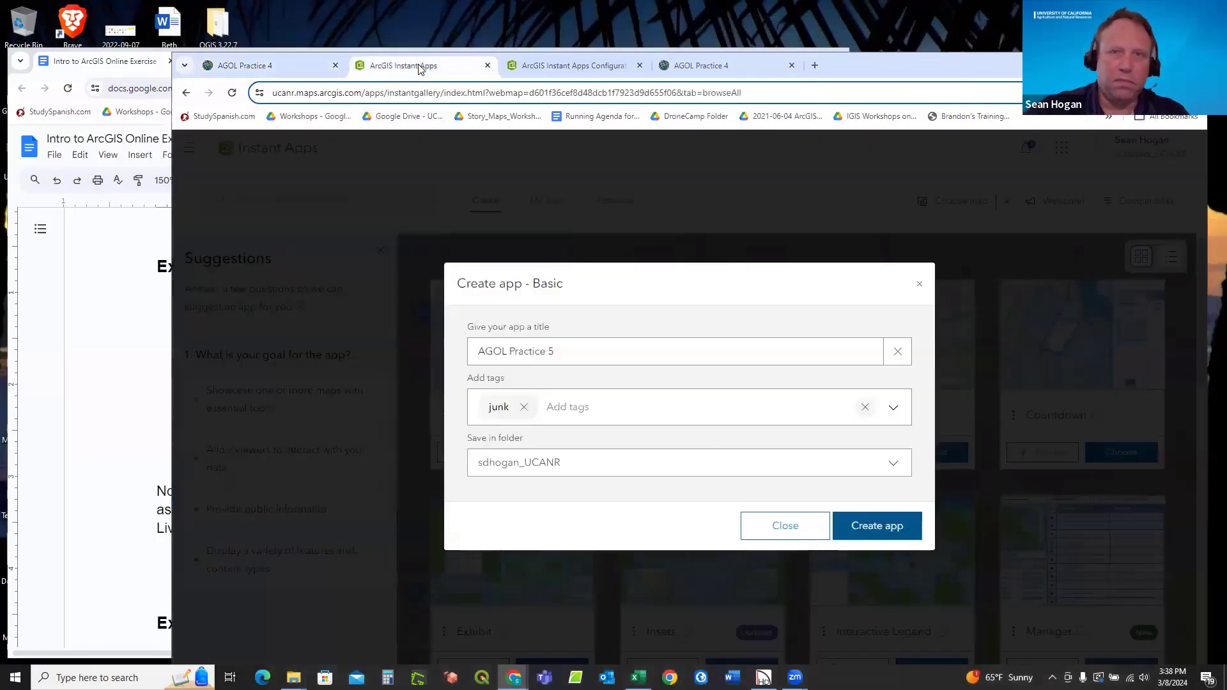
left_click(566, 69)
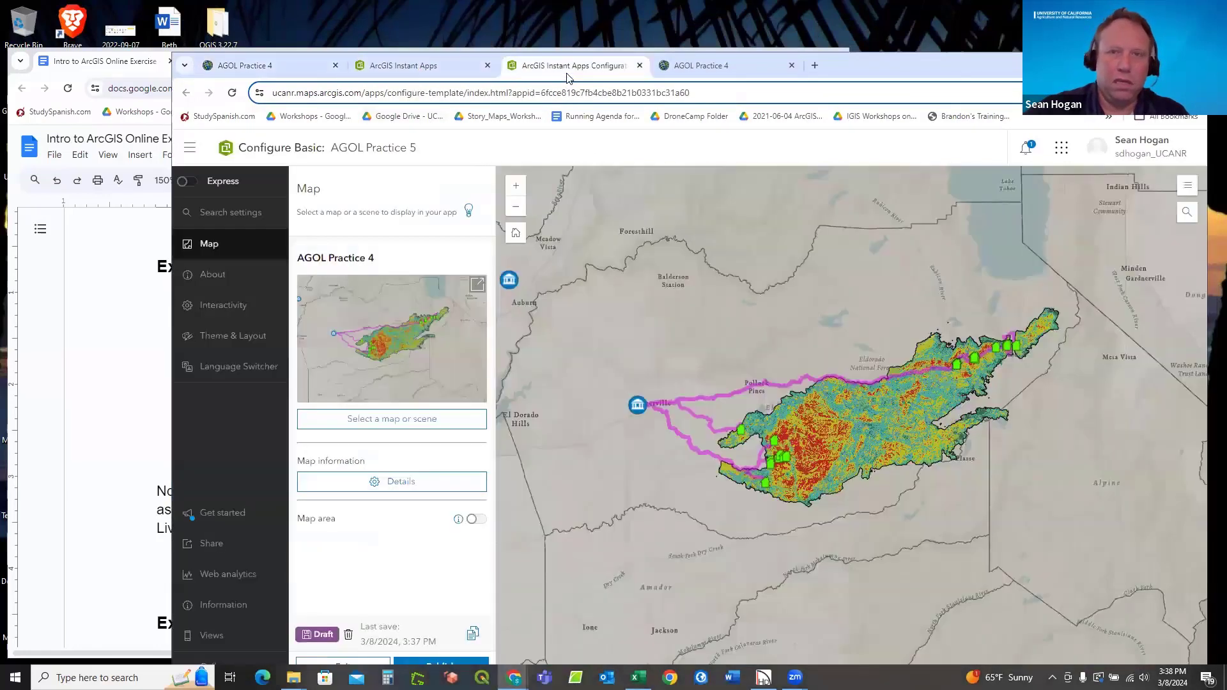
left_click(712, 69)
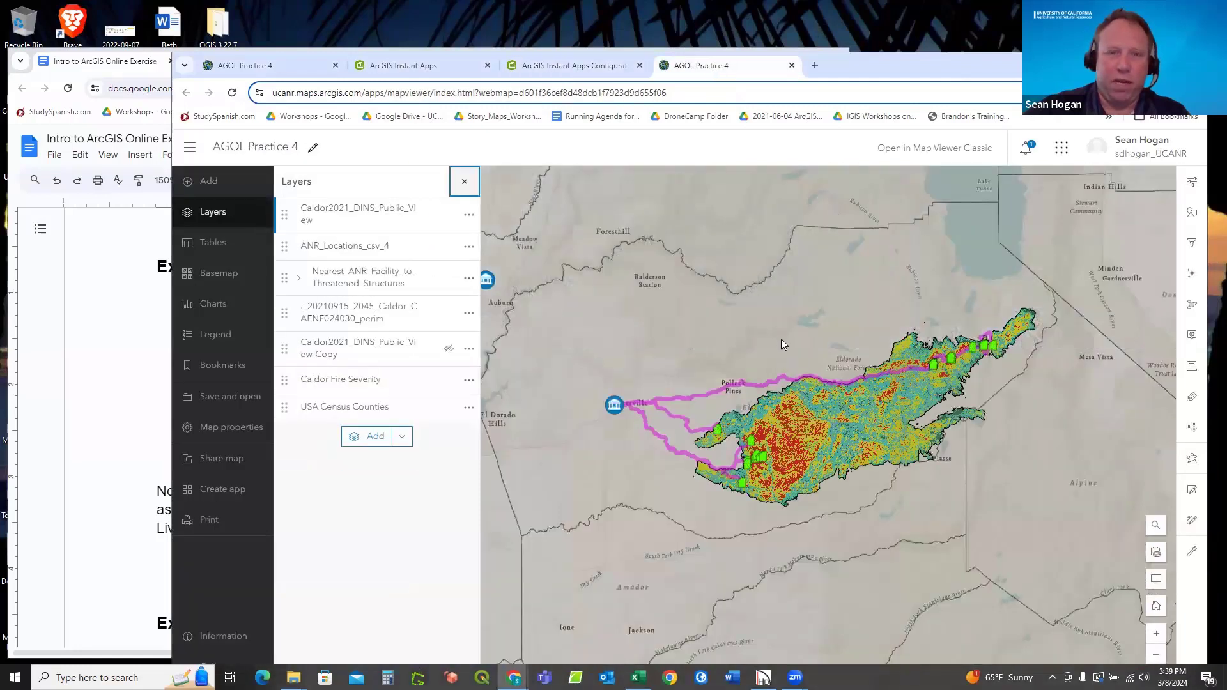
left_click(565, 61)
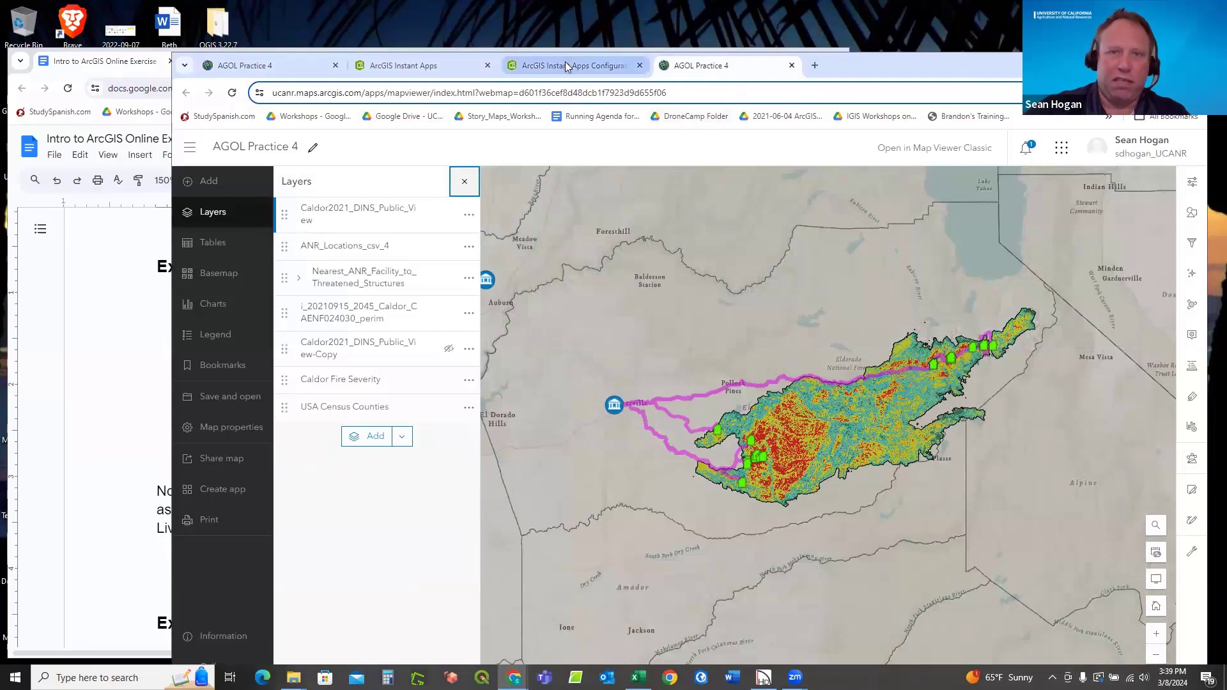
left_click(732, 61)
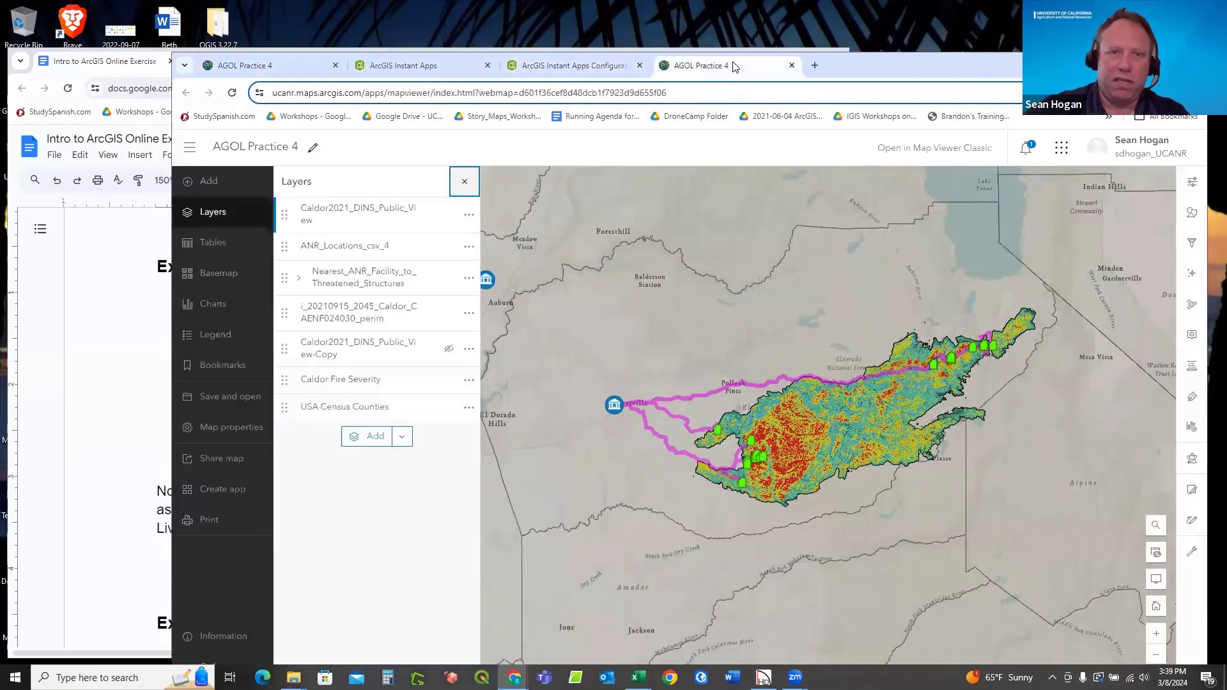
left_click(533, 65)
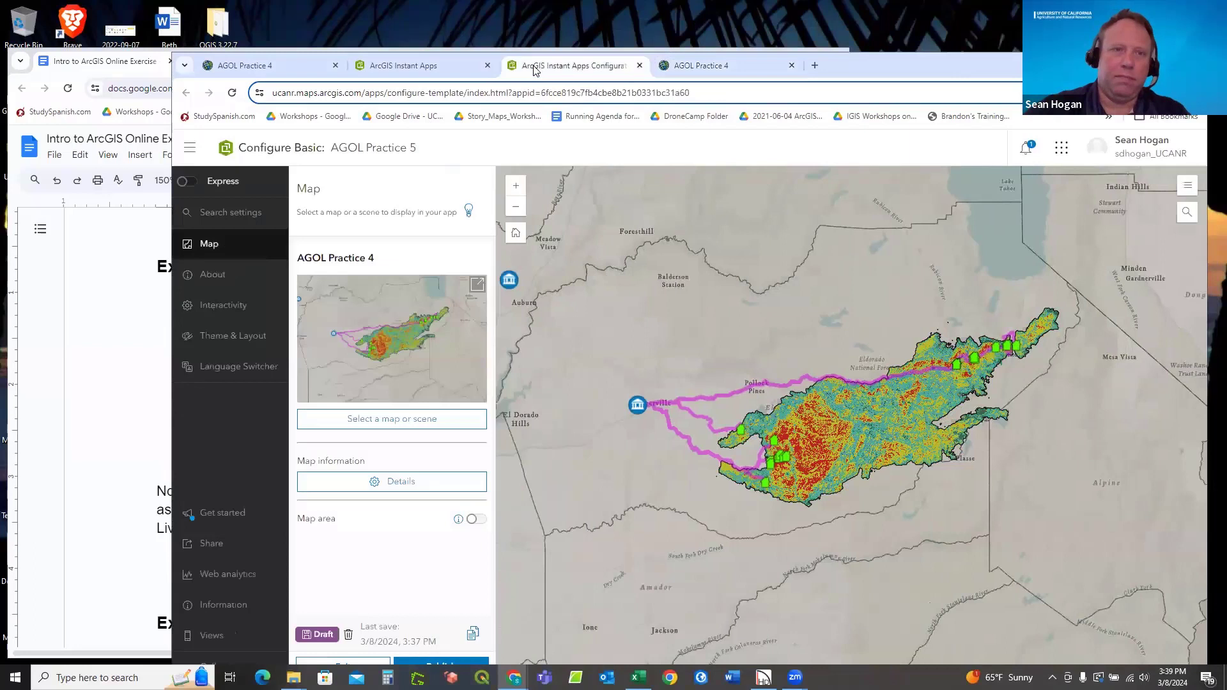
left_click(416, 65)
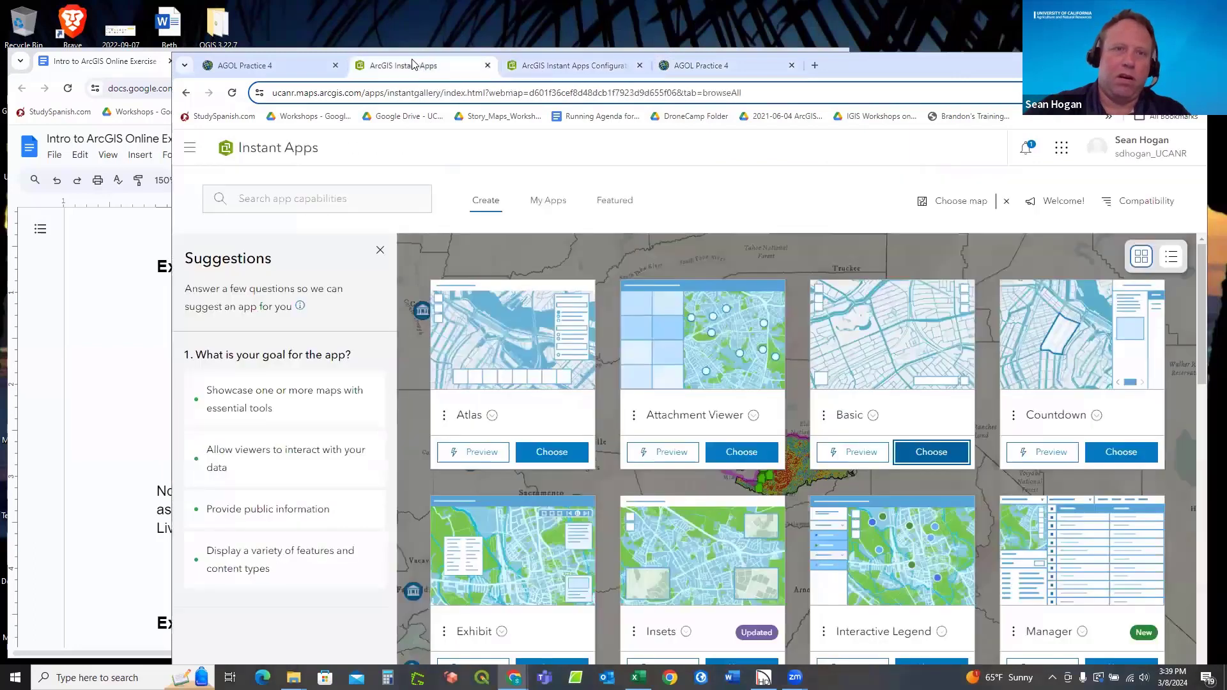
left_click(582, 66)
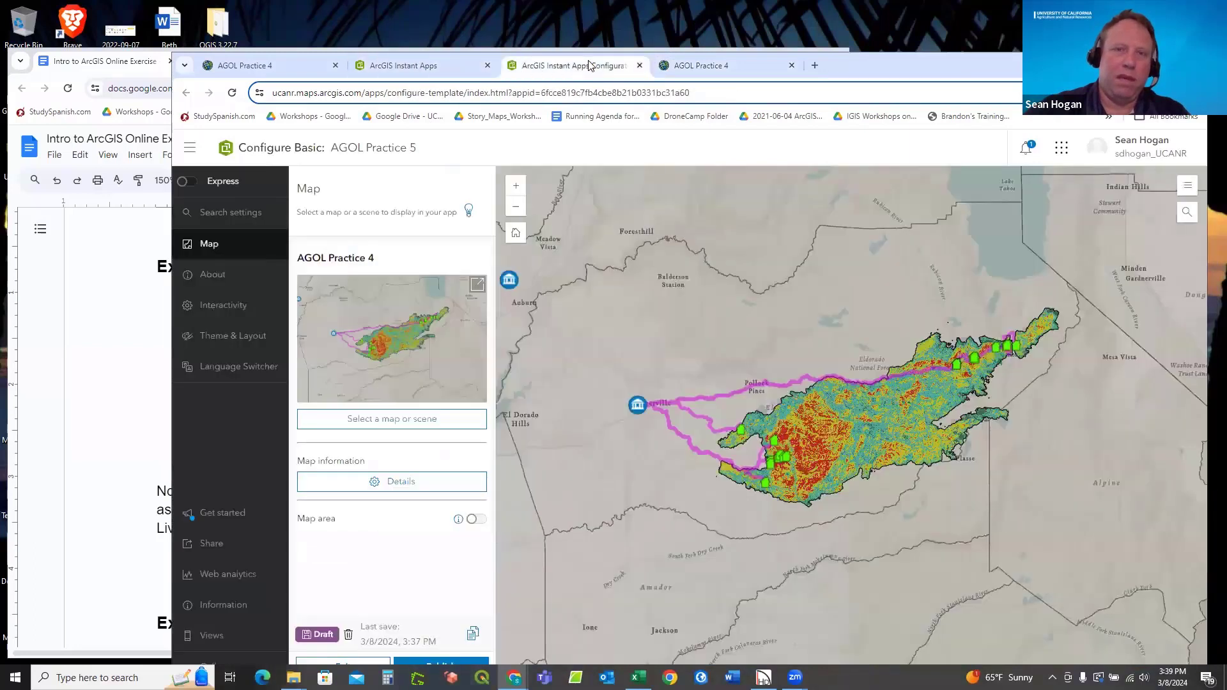
left_click(791, 65)
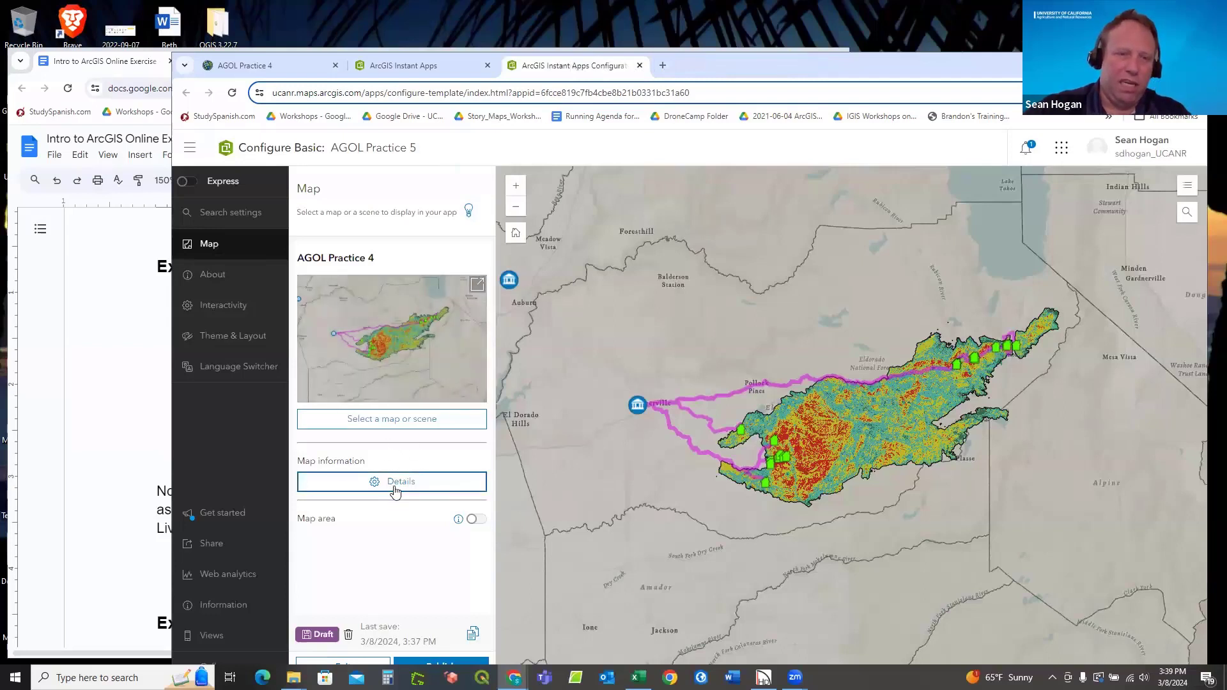
Turn on the app's map area and set its map view closely around the Caldor Fire and the routes from Placerville.
left_click(474, 519)
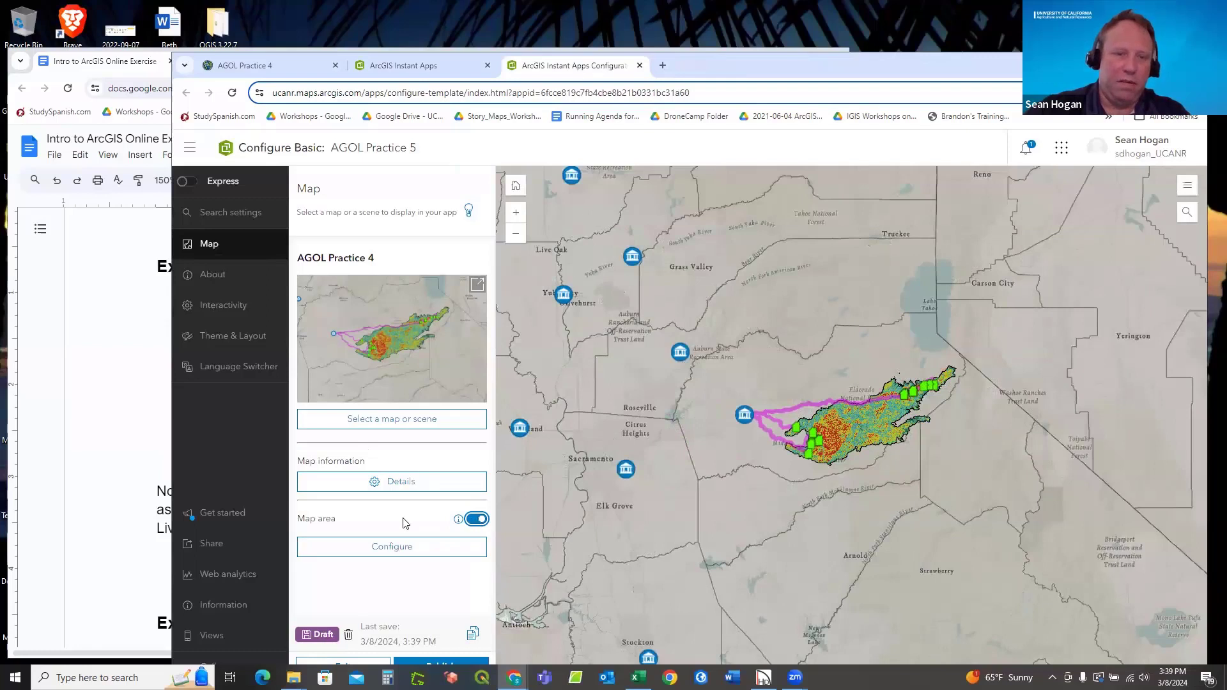
left_click(391, 551)
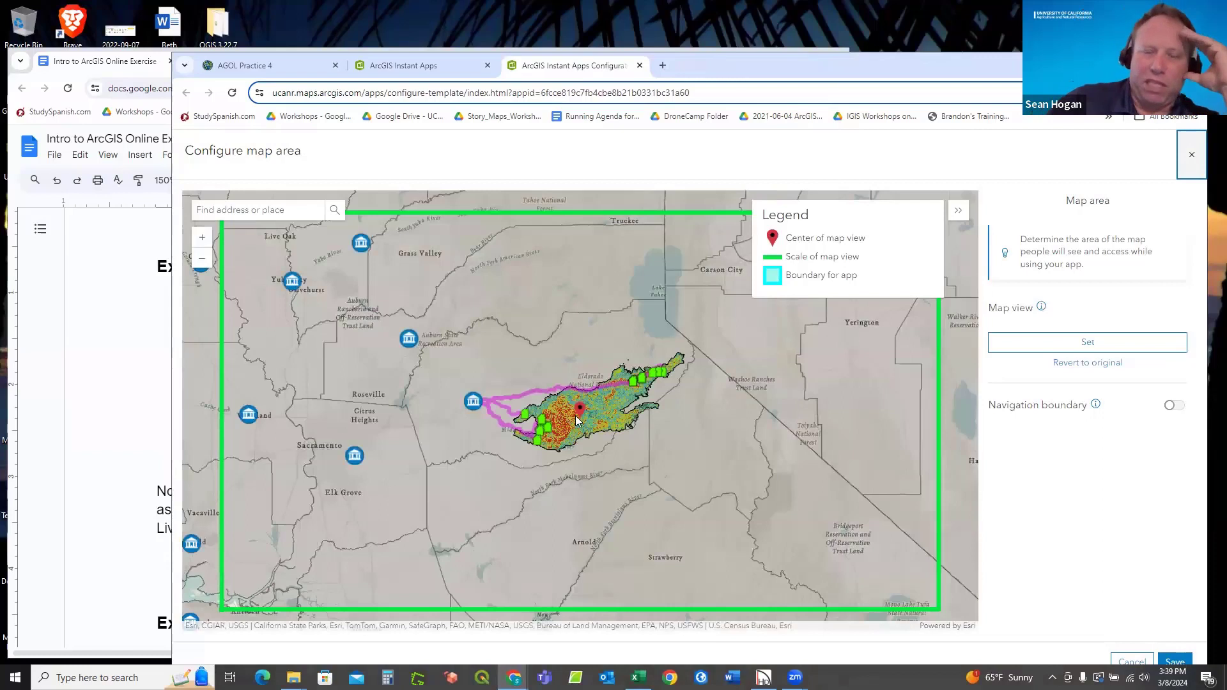
scroll(578, 420, "up", 3)
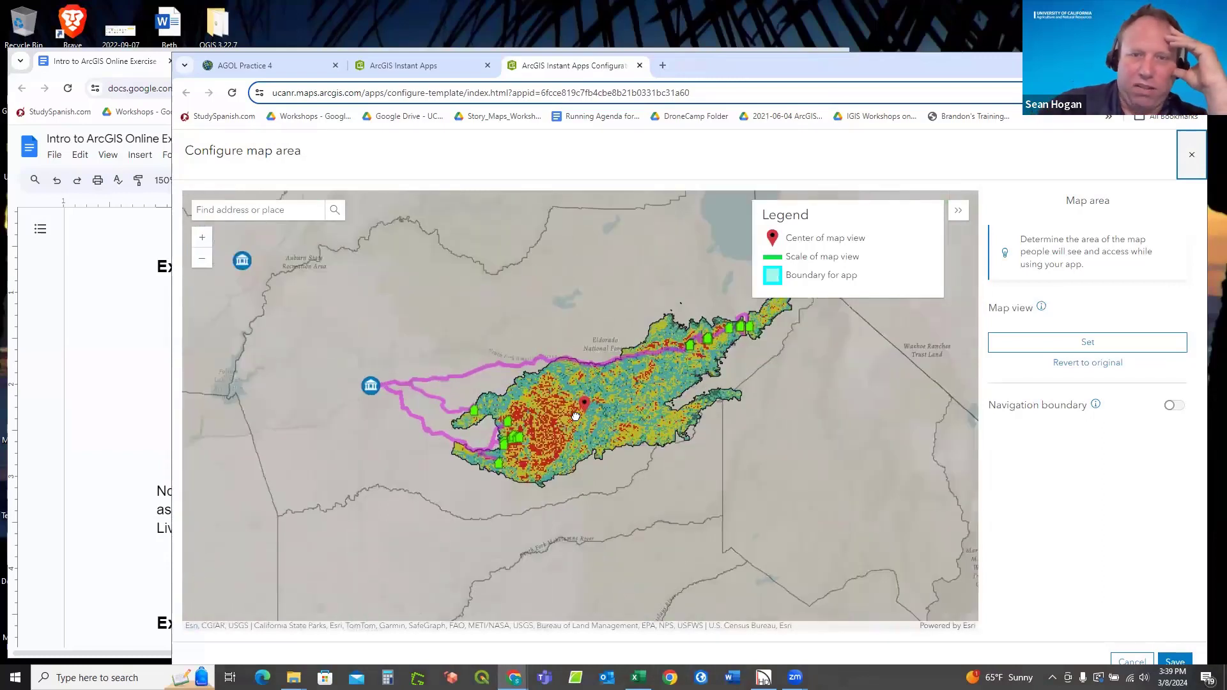
scroll(575, 421, "down", 1)
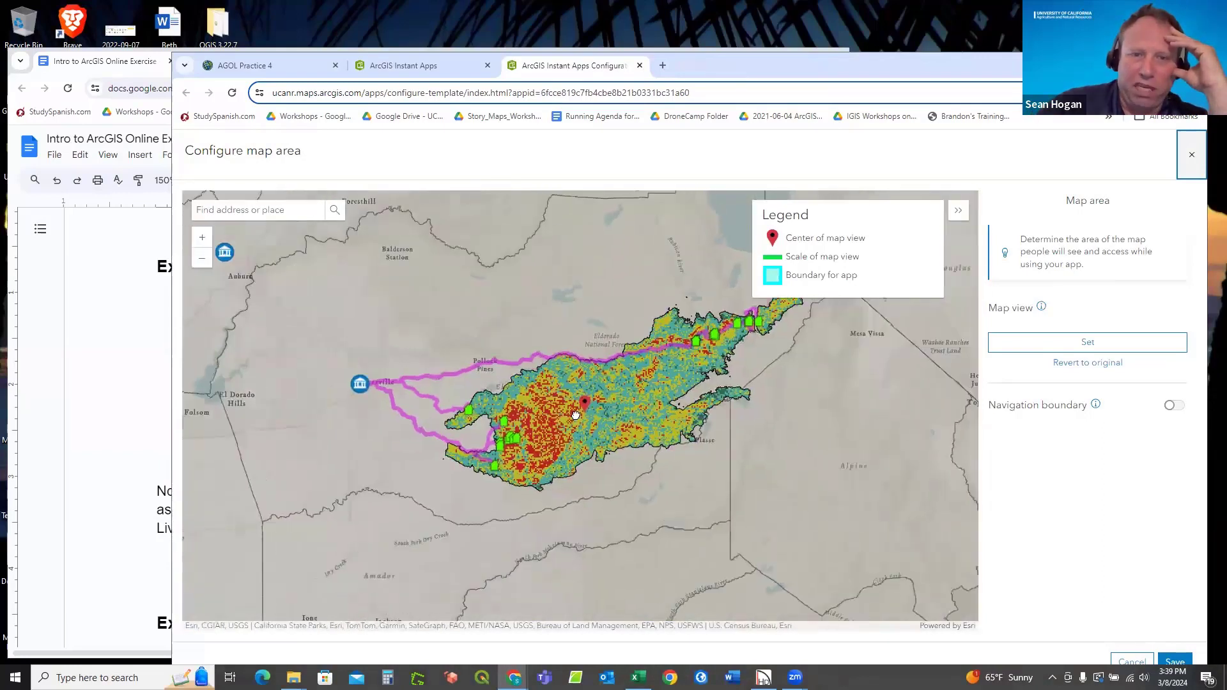
scroll(577, 421, "up", 1)
scroll(576, 416, "down", 1)
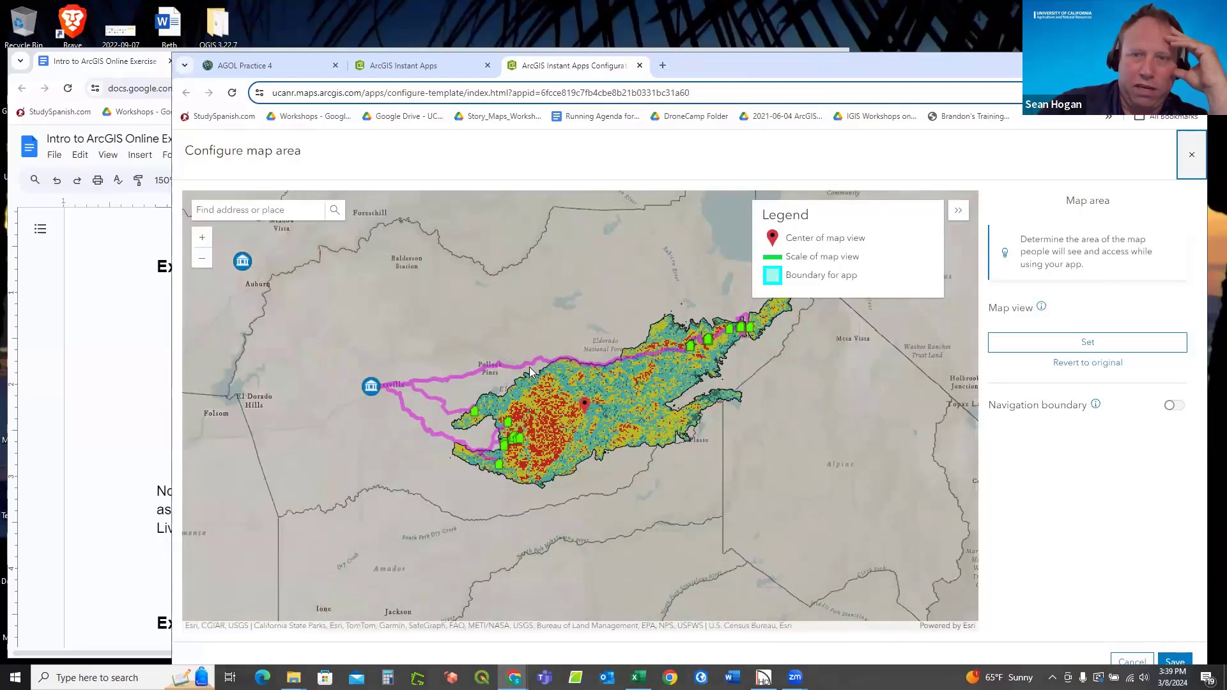
left_click(551, 367)
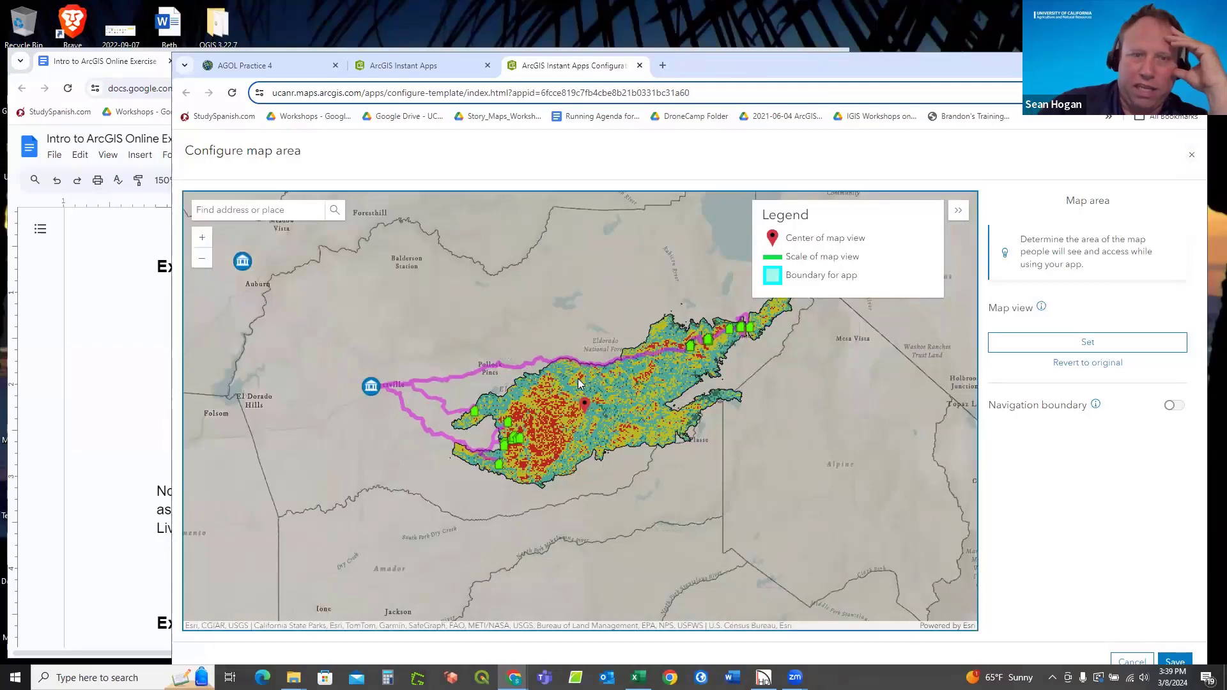
left_click(594, 345)
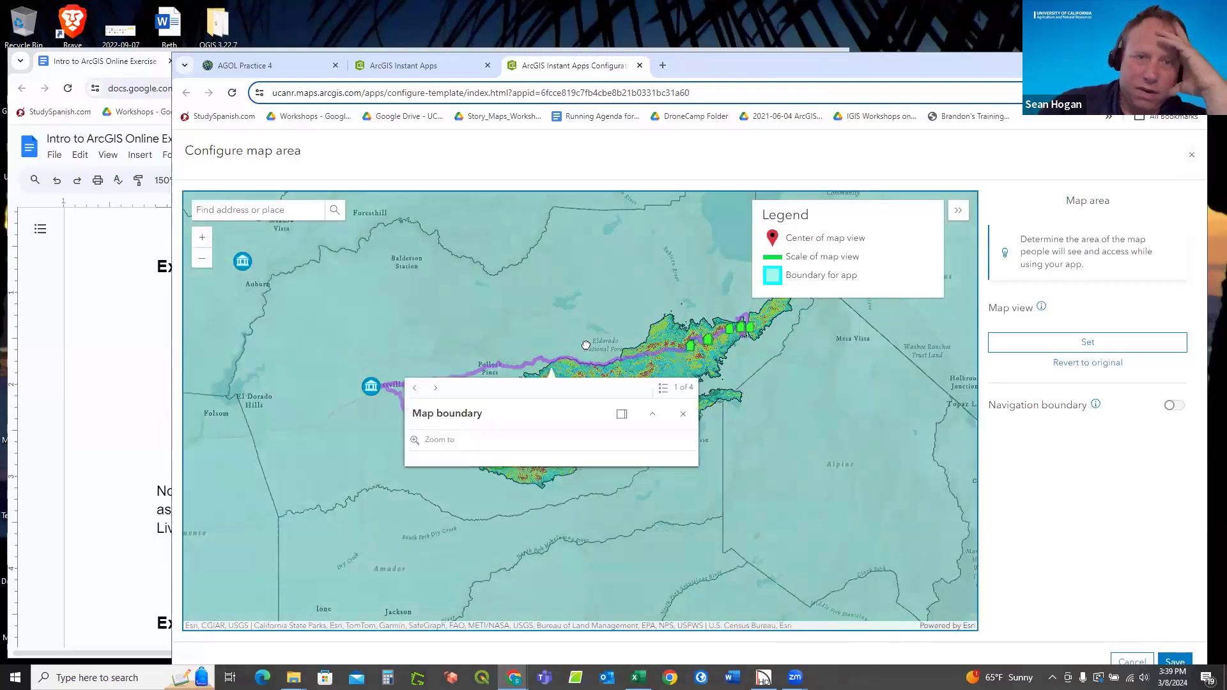
scroll(585, 346, "down", 1)
scroll(586, 345, "down", 1)
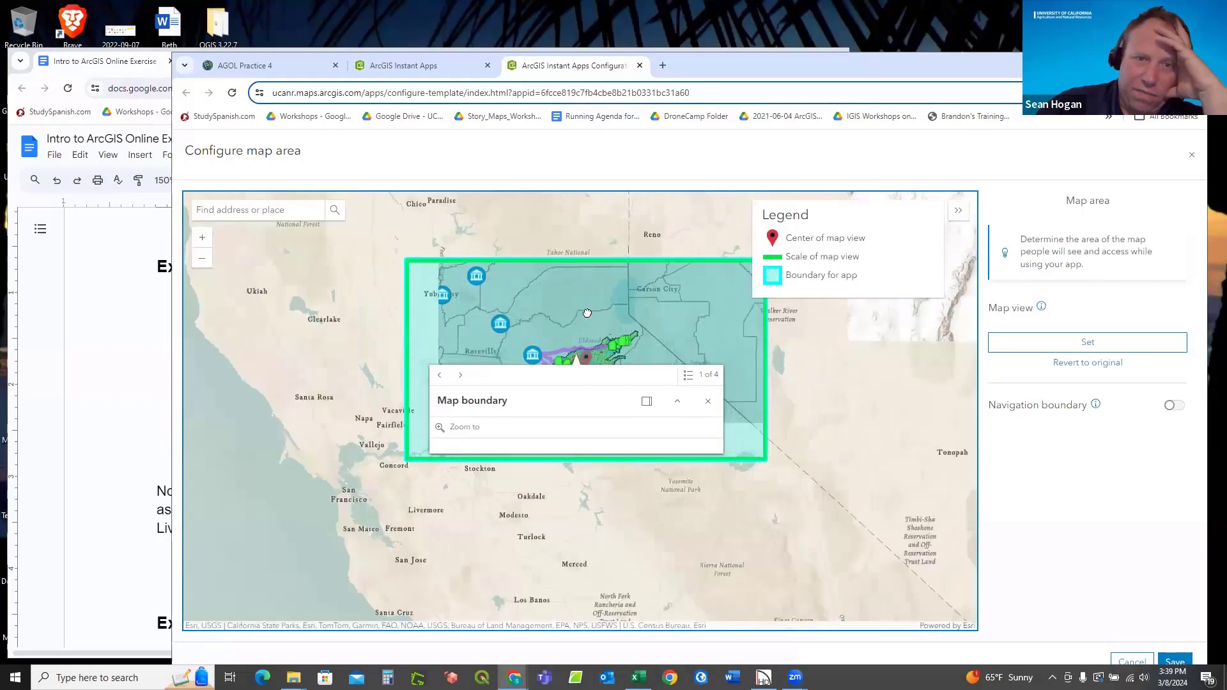
scroll(587, 317, "up", 1)
scroll(582, 326, "up", 1)
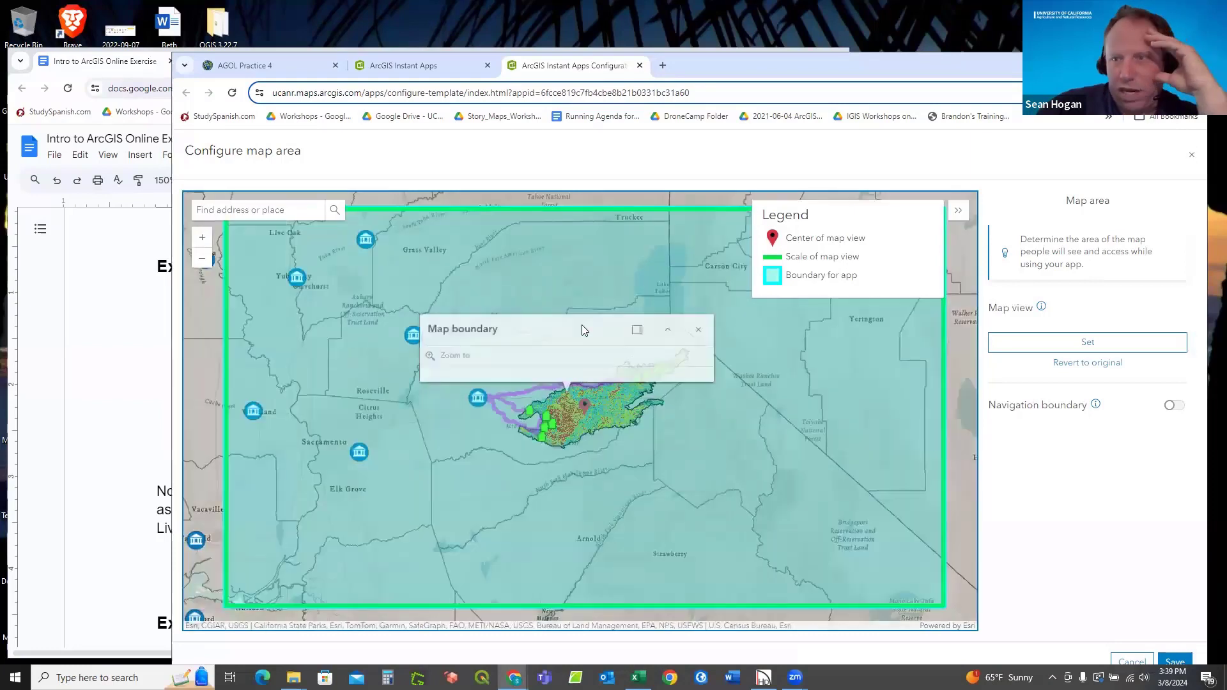
scroll(585, 367, "up", 2)
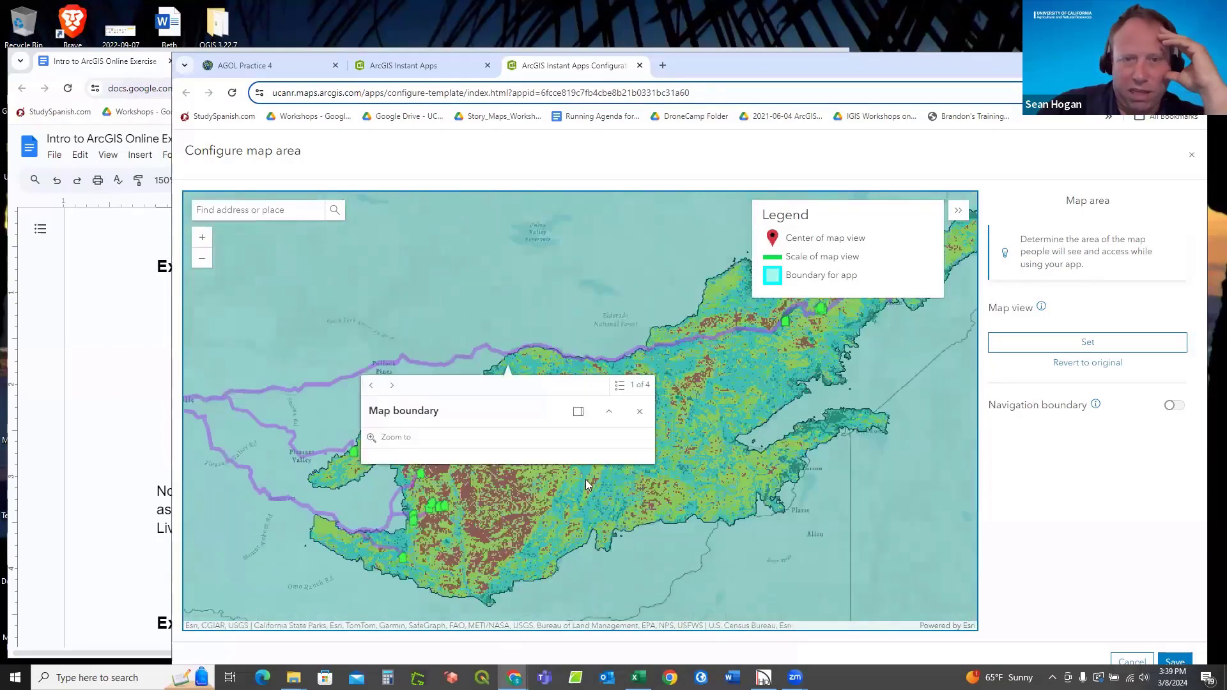
mouse_move(577, 343)
left_mouse_down()
mouse_move(546, 292)
mouse_move(577, 321)
left_mouse_up()
scroll(578, 325, "down", 1)
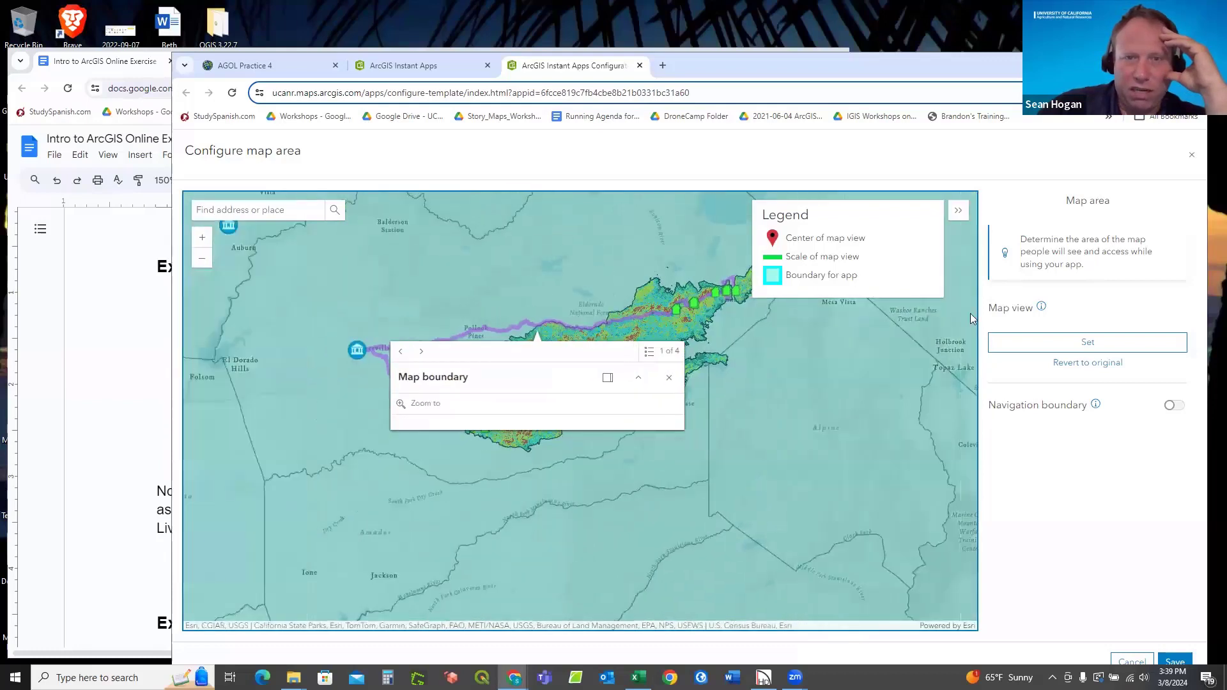
left_click(1060, 345)
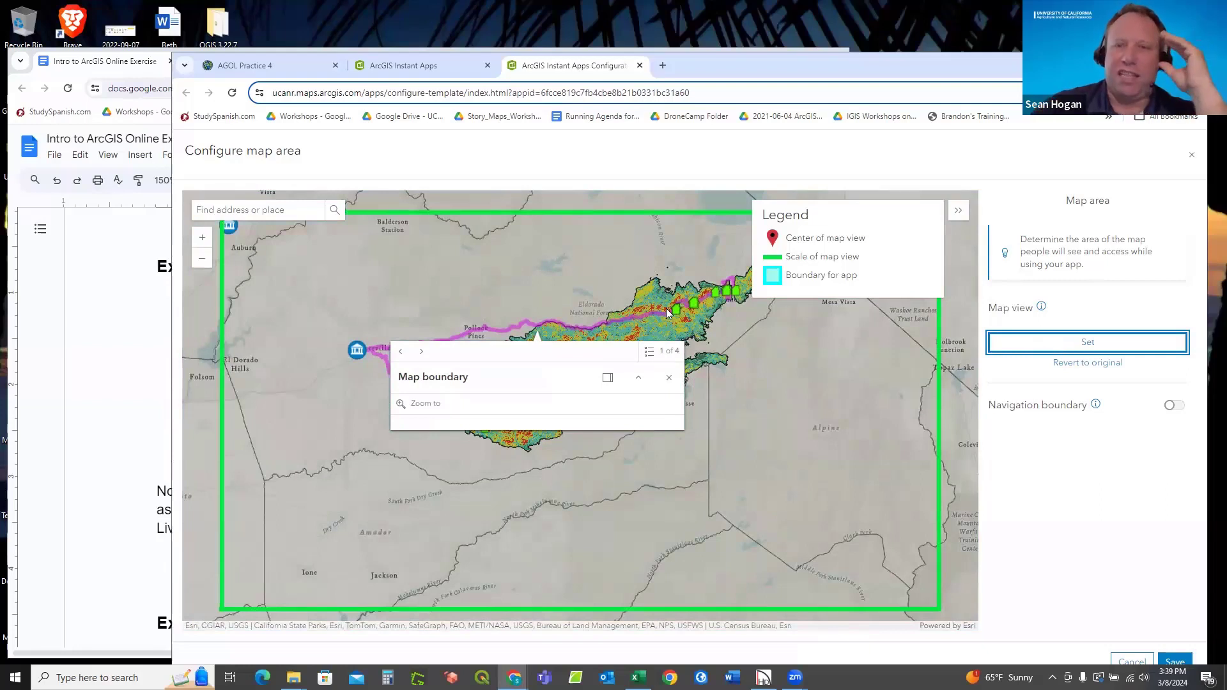
Reset the map view with the Caldor Fire centered vertically in the frame and save the map area configuration.
left_click_drag(666, 308, 666, 351)
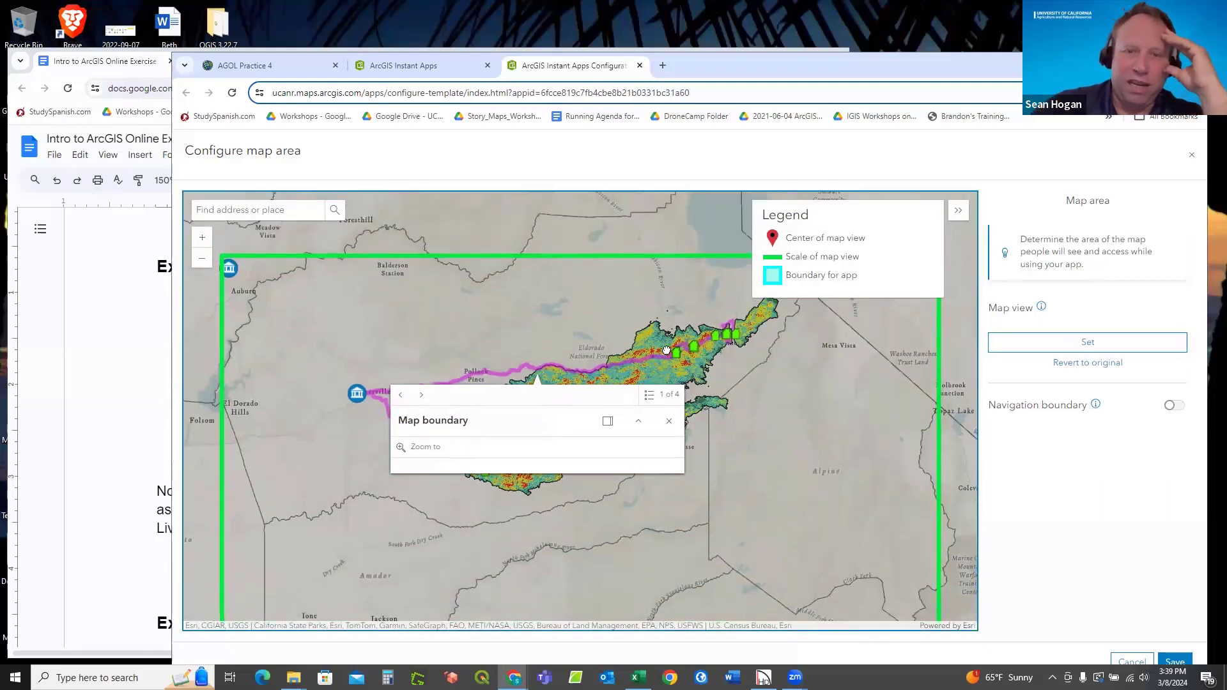
left_click(1084, 342)
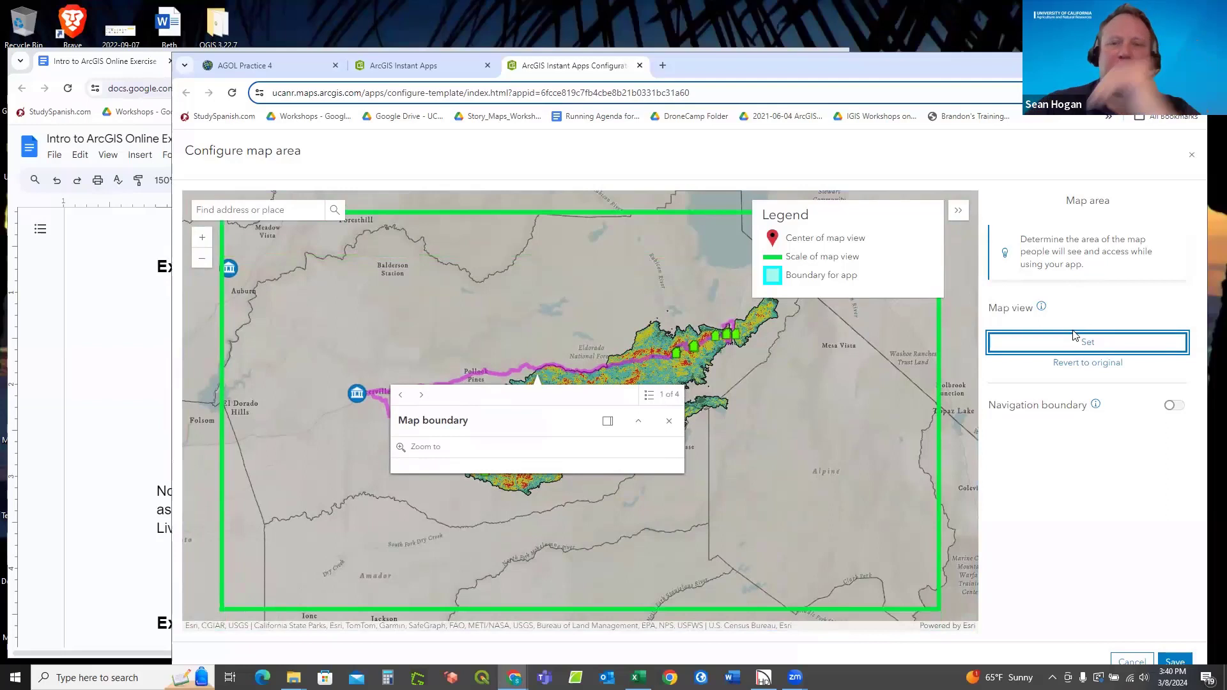
left_click(1175, 661)
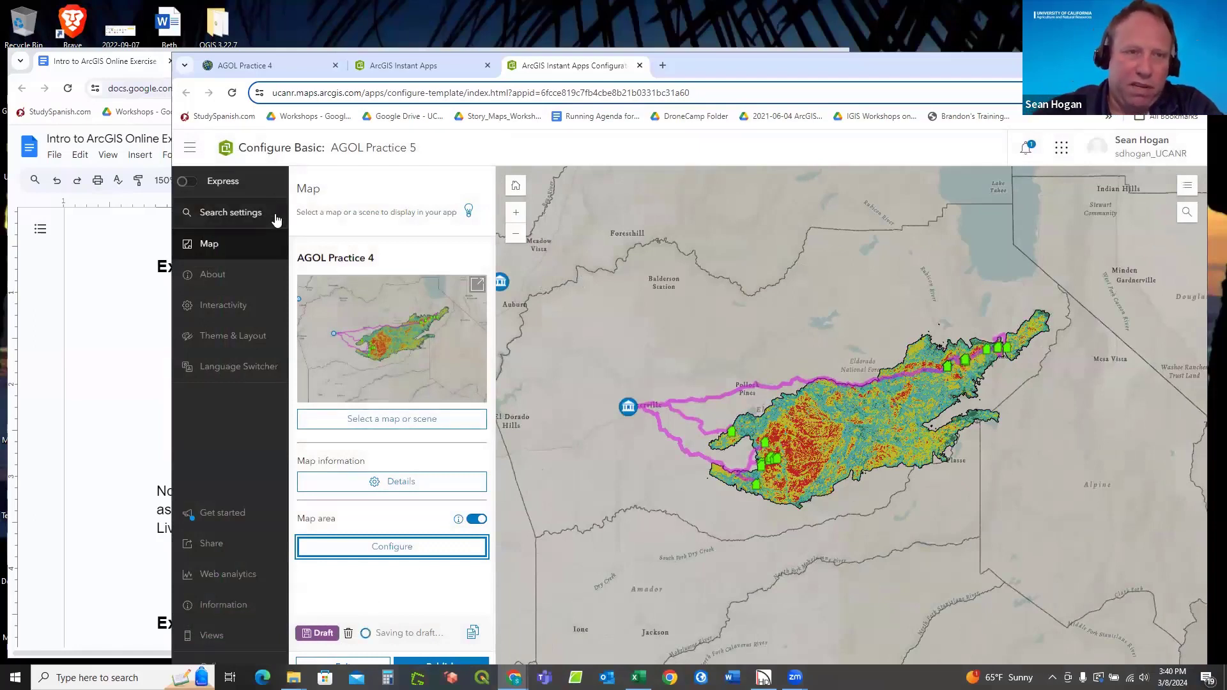
Turn on the header in the app's About details.
left_click(211, 276)
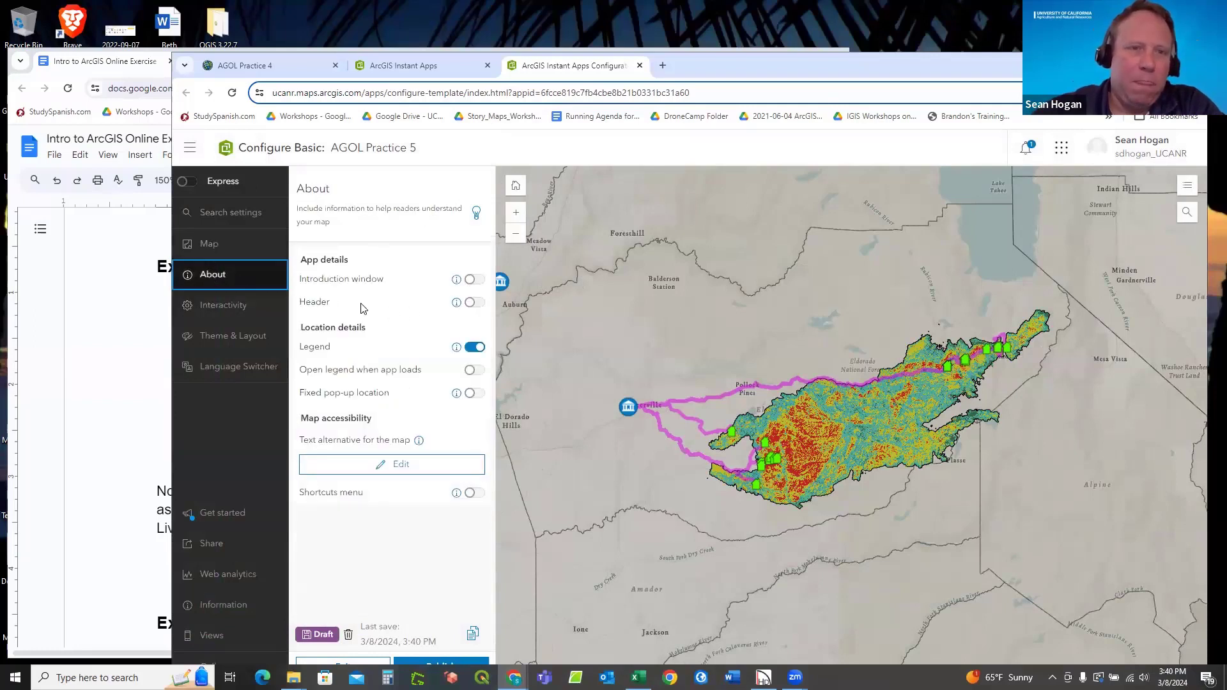
left_click(472, 304)
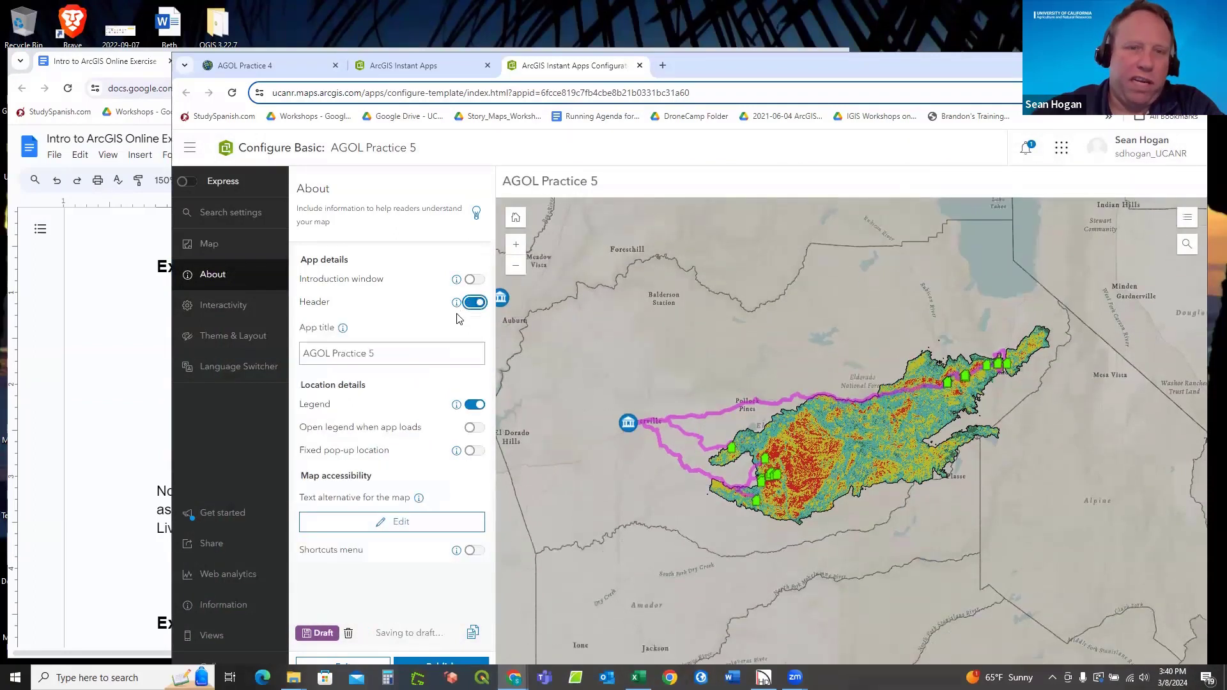
Change the app title in the About details to Caldor Fire Burn Severity.
left_click_drag(376, 354, 299, 354)
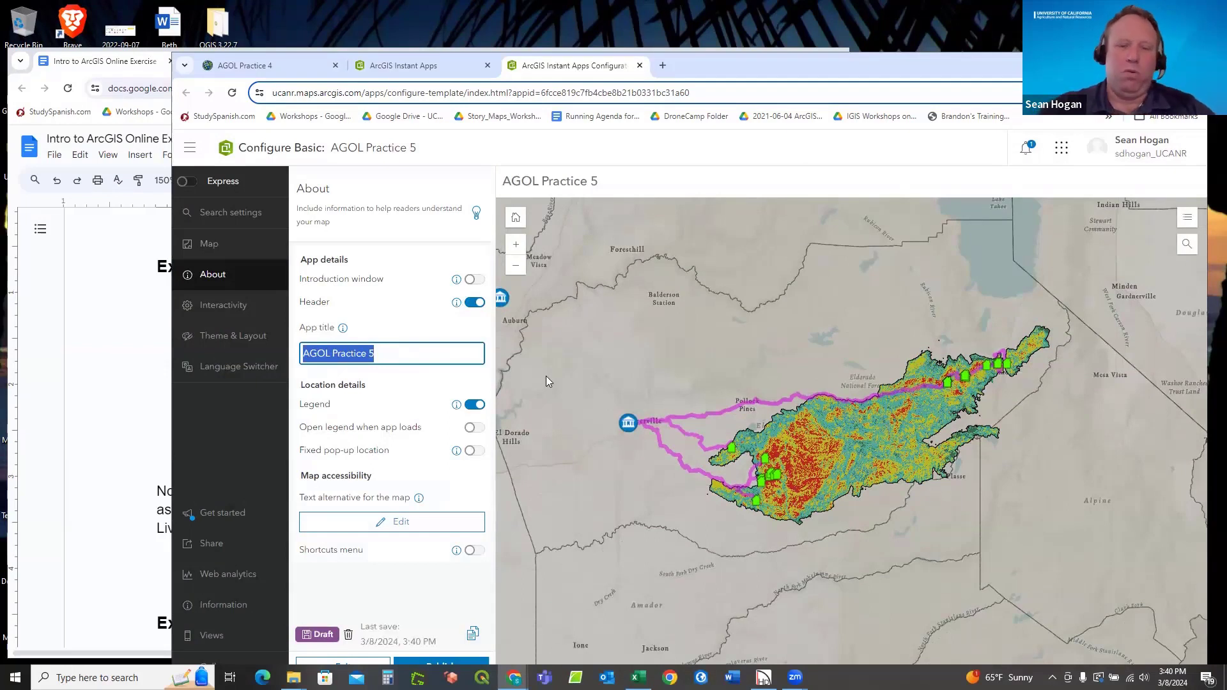
type("Caldor")
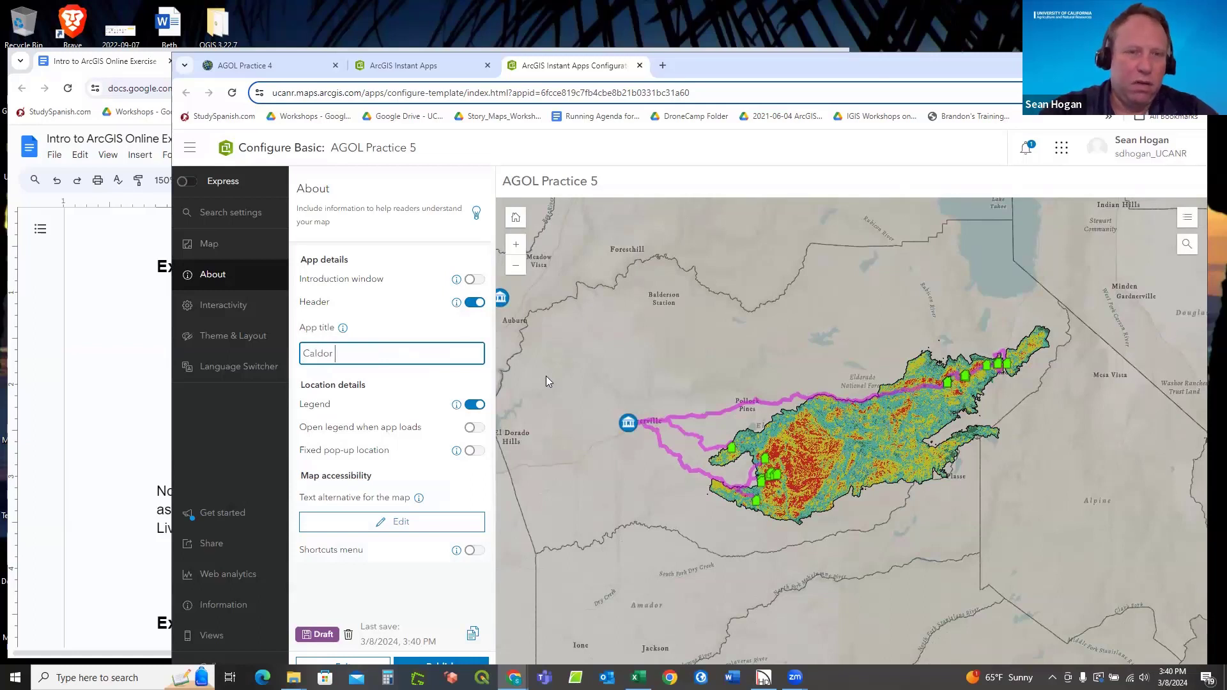
type("Fire B")
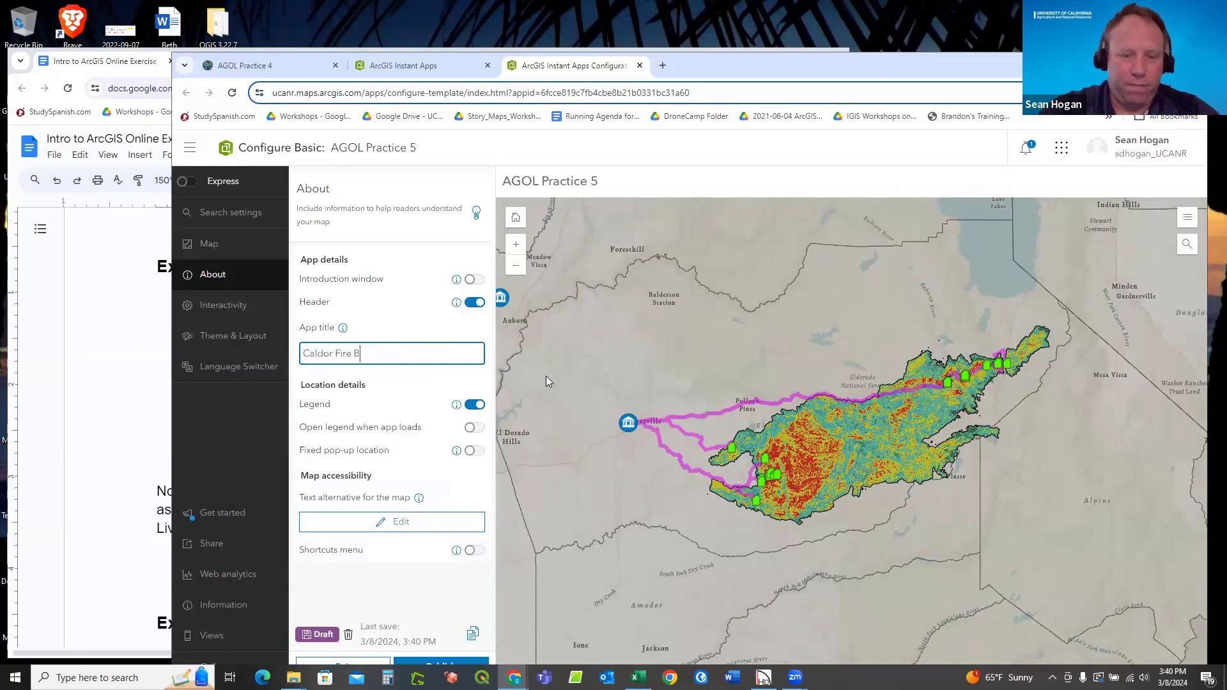
type("urn Se")
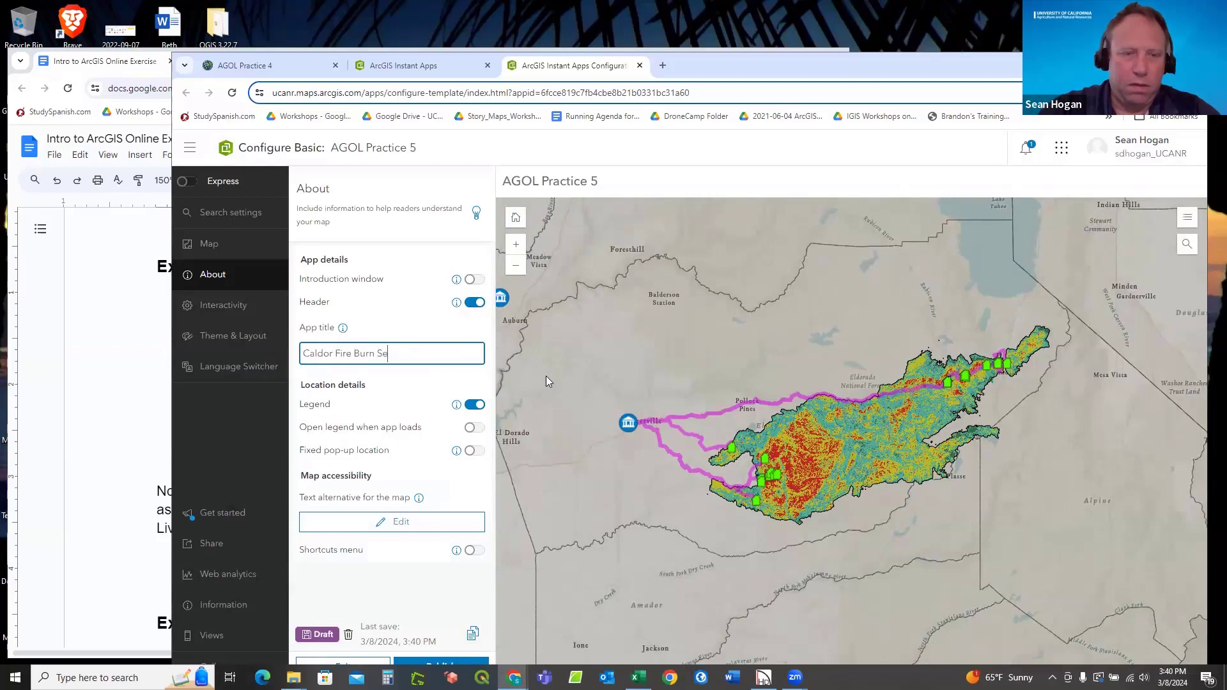
type("verity")
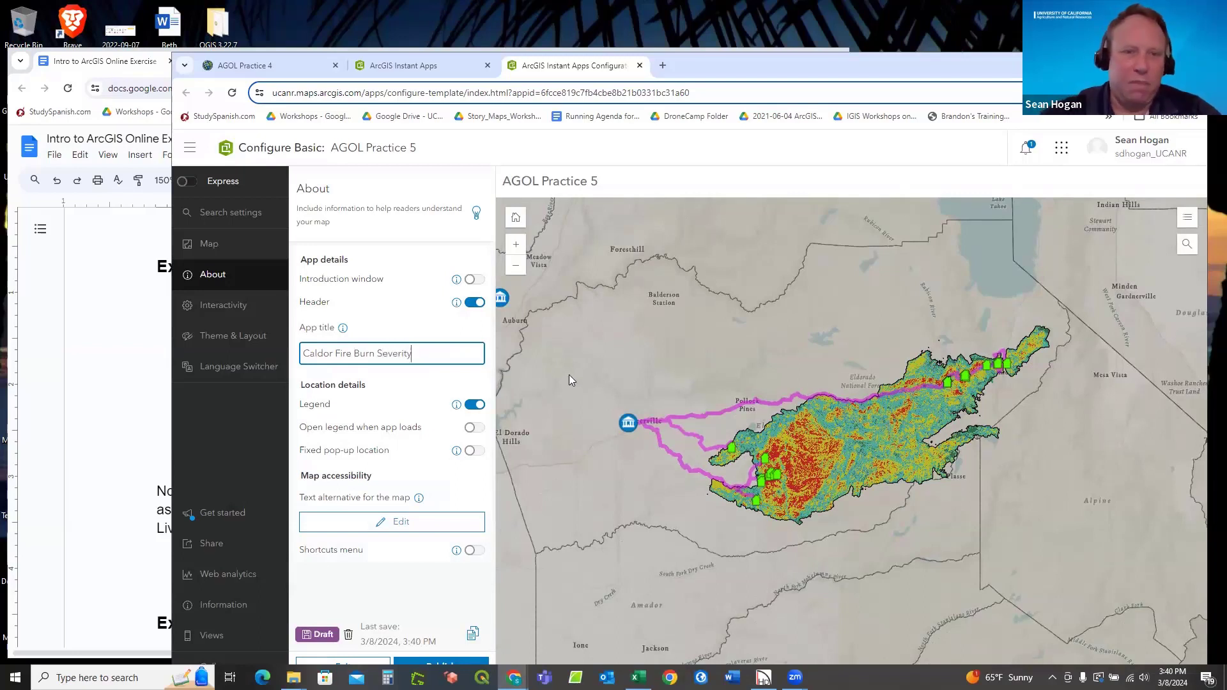
left_click(437, 380)
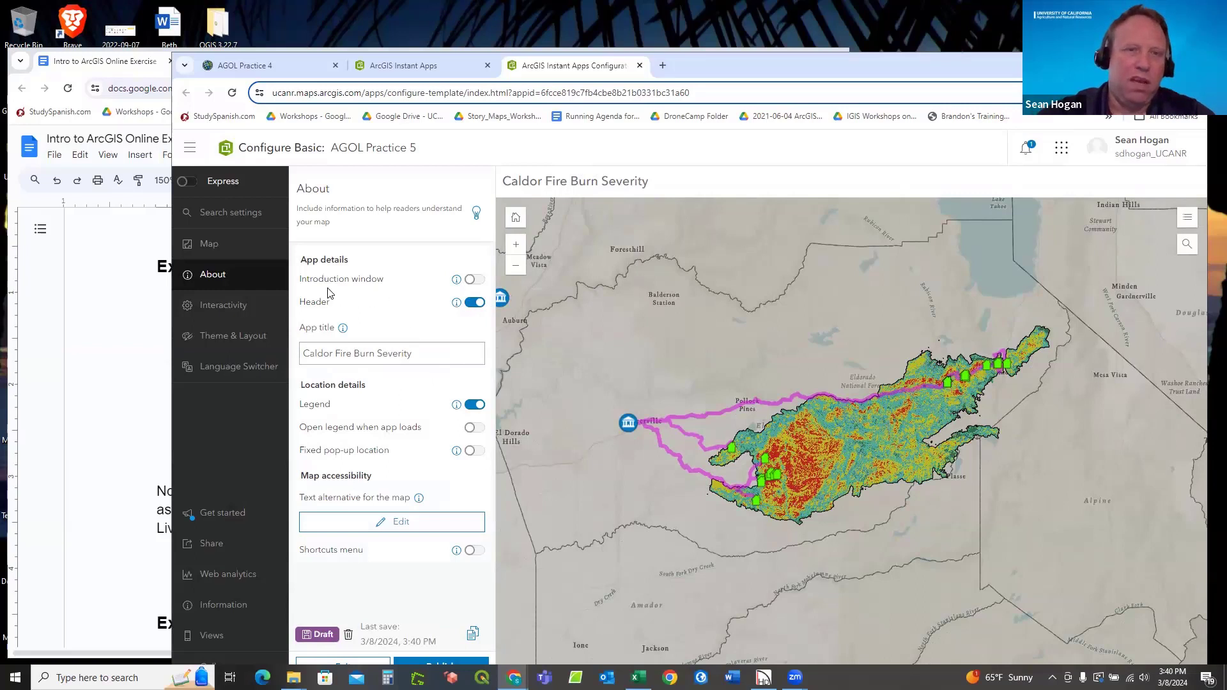
Try out the app's introduction window, turn it back off and dismiss its preview.
left_click(471, 280)
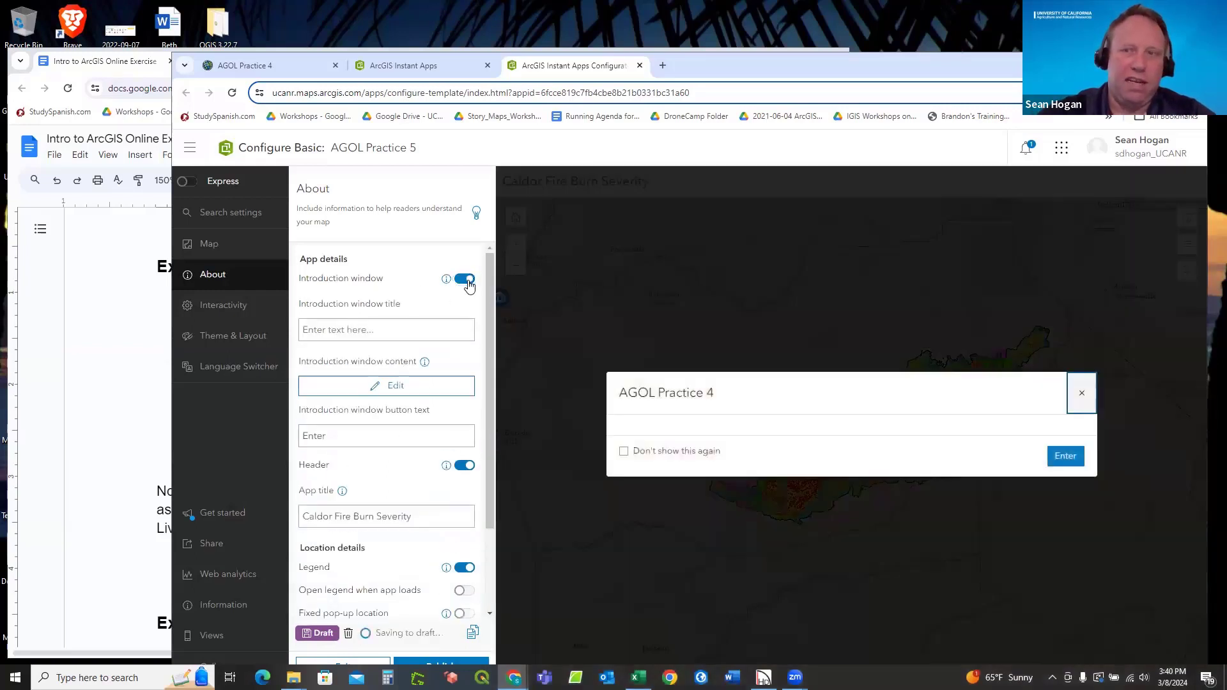
left_click(471, 284)
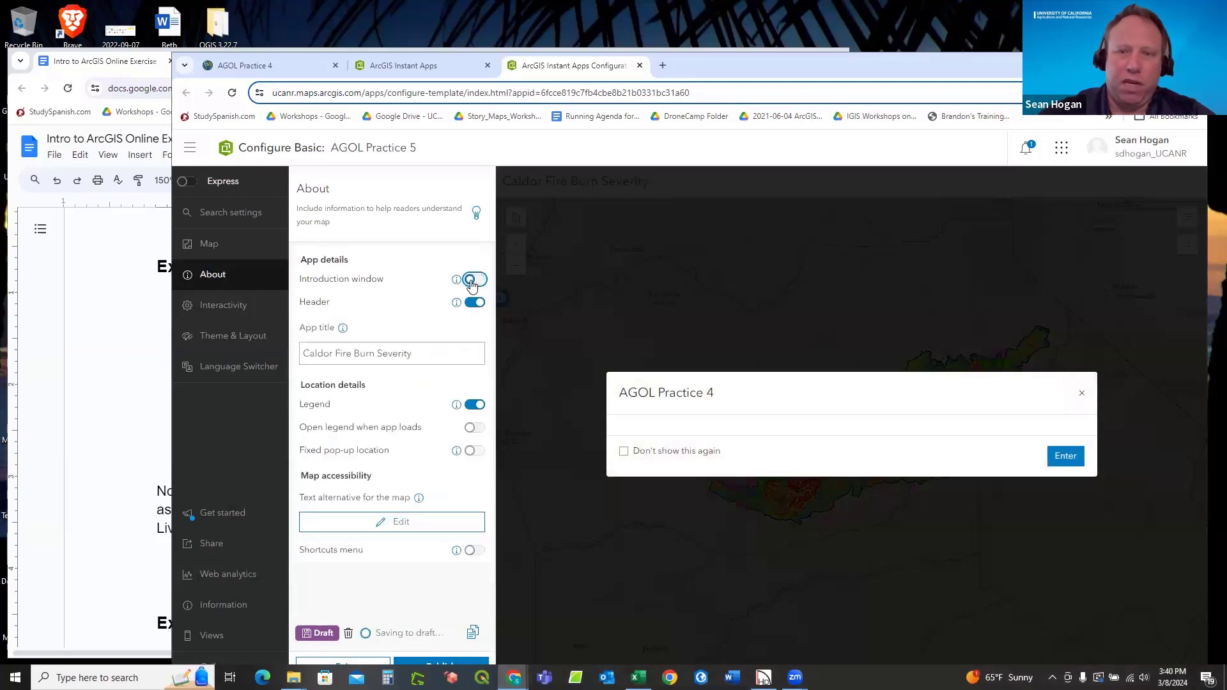
left_click(1081, 393)
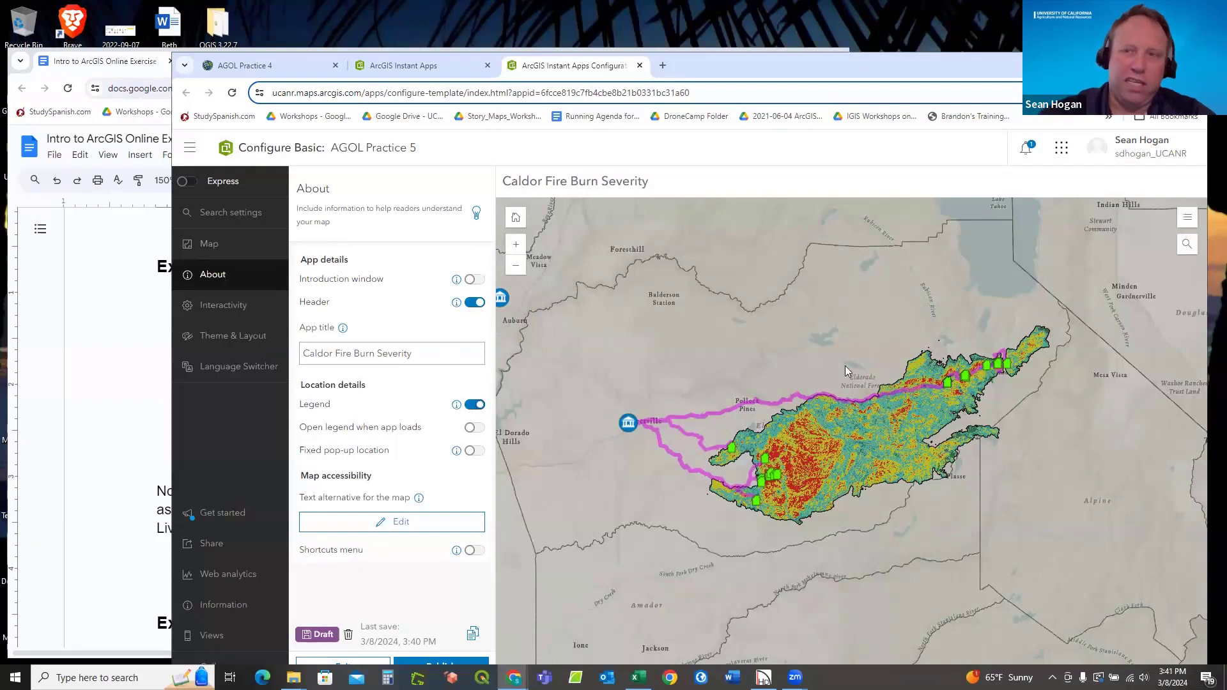
Preview the app's legend and try the option to open it when the app loads, leaving that option off.
left_click(1186, 219)
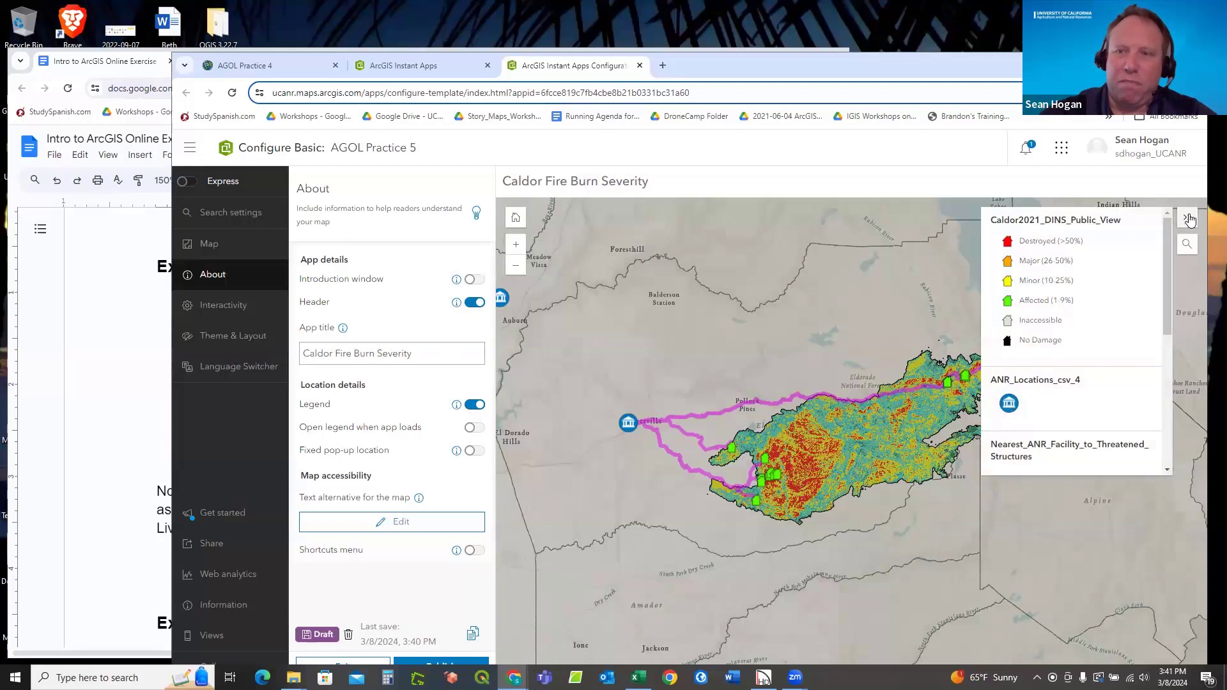
left_click(1189, 219)
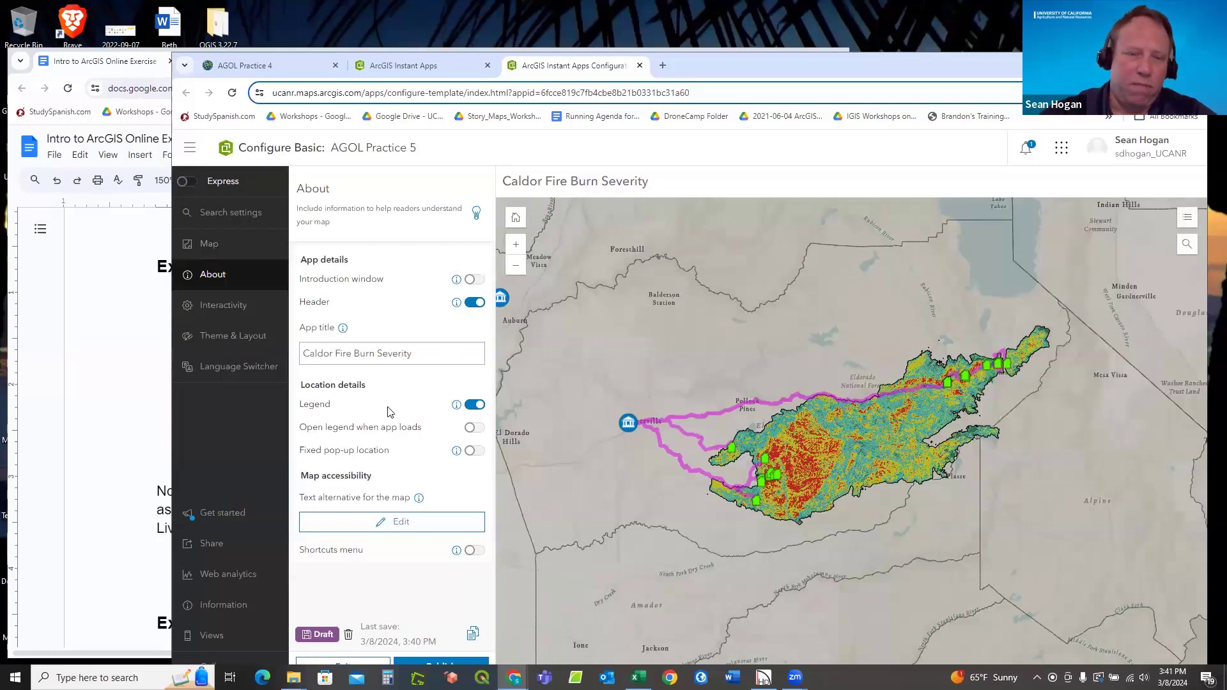
left_click(474, 429)
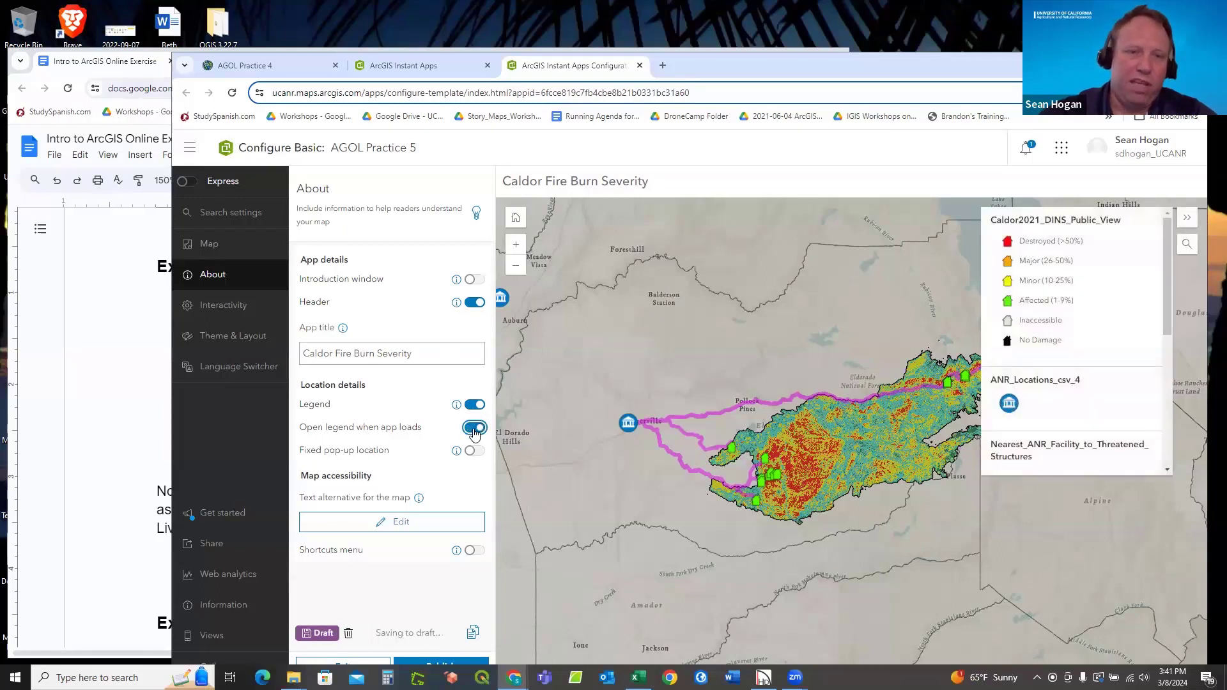
left_click(473, 430)
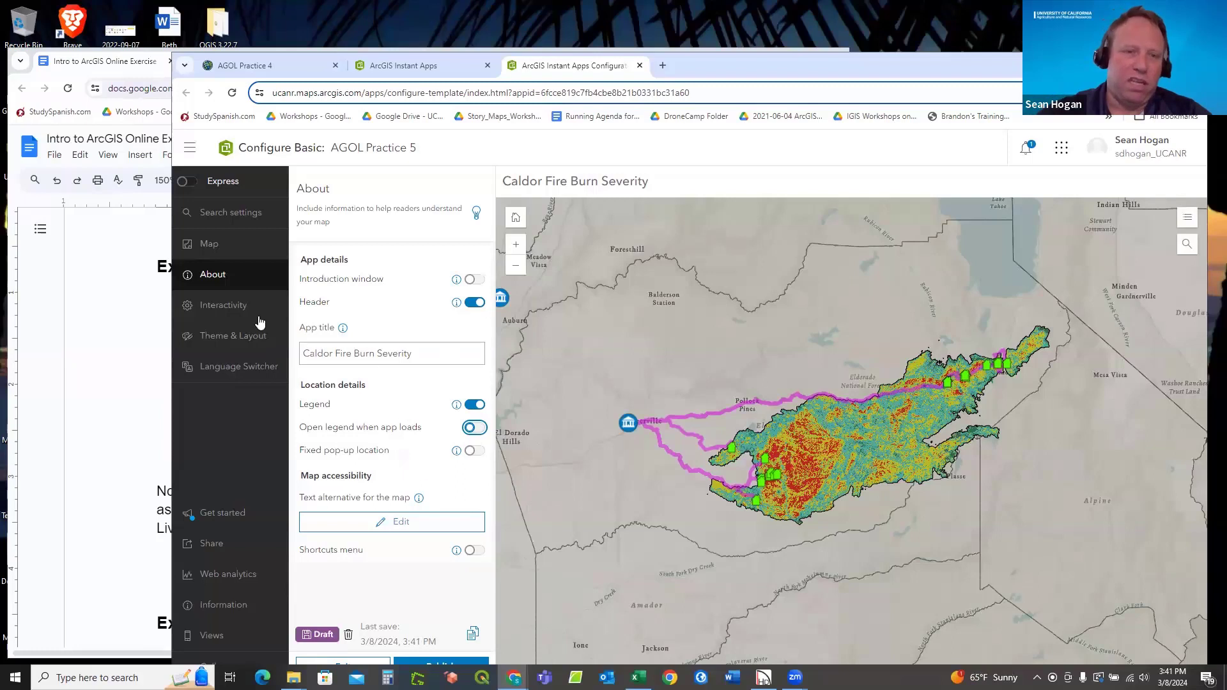
Turn on the compass in the Explore/navigate interactivity settings and review the tools for modifying the map.
left_click(227, 312)
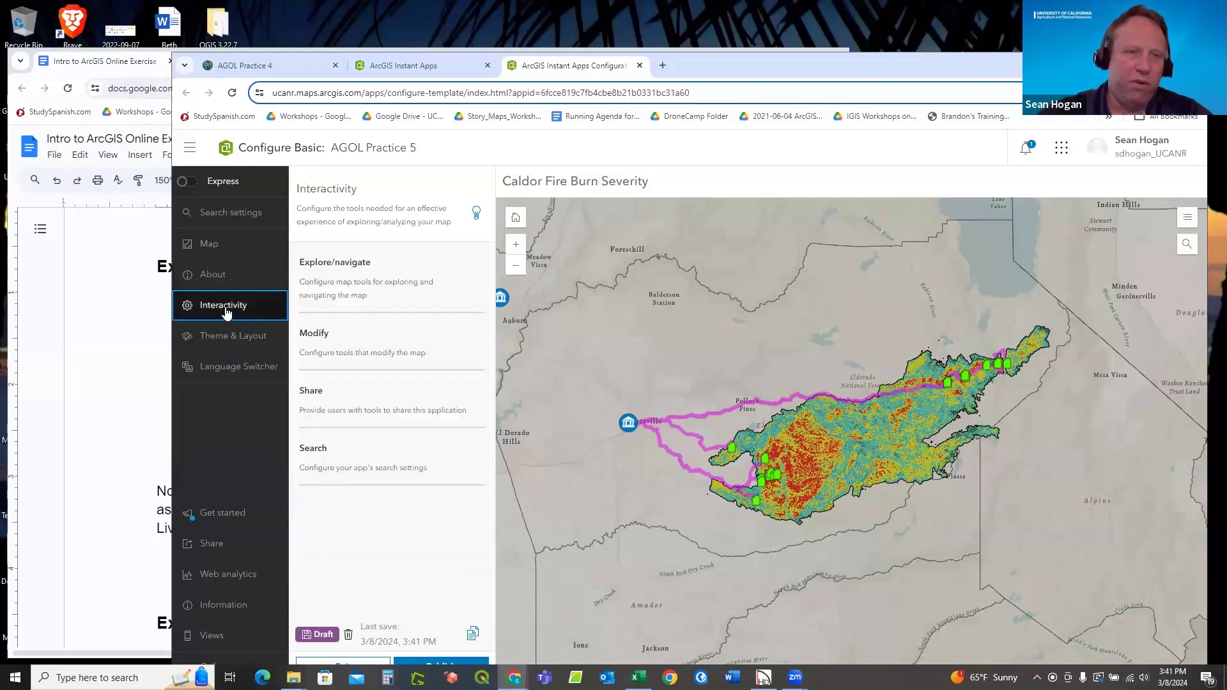
left_click(343, 282)
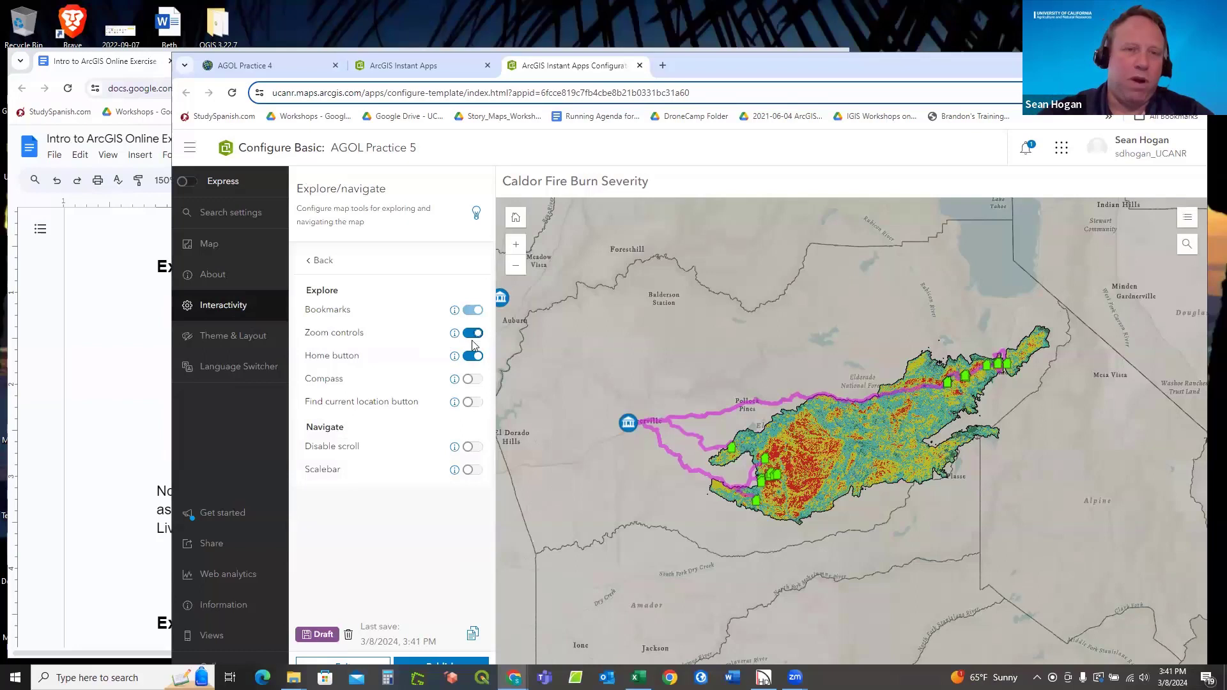
left_click(466, 380)
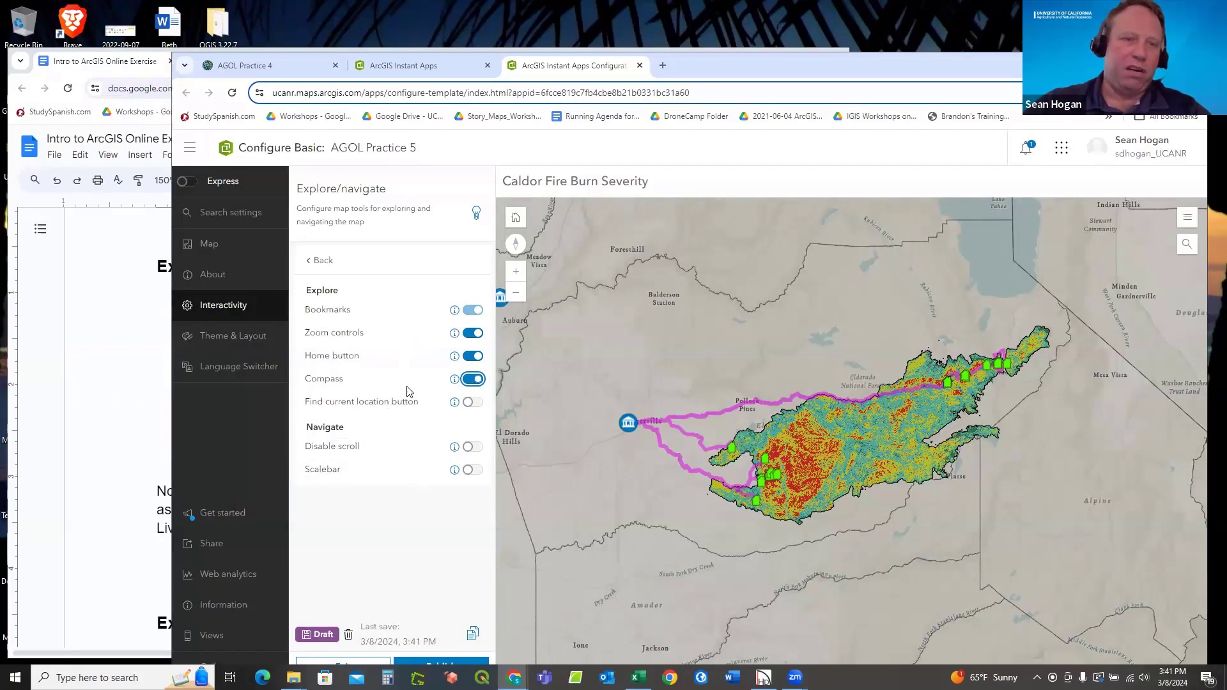
left_click(224, 307)
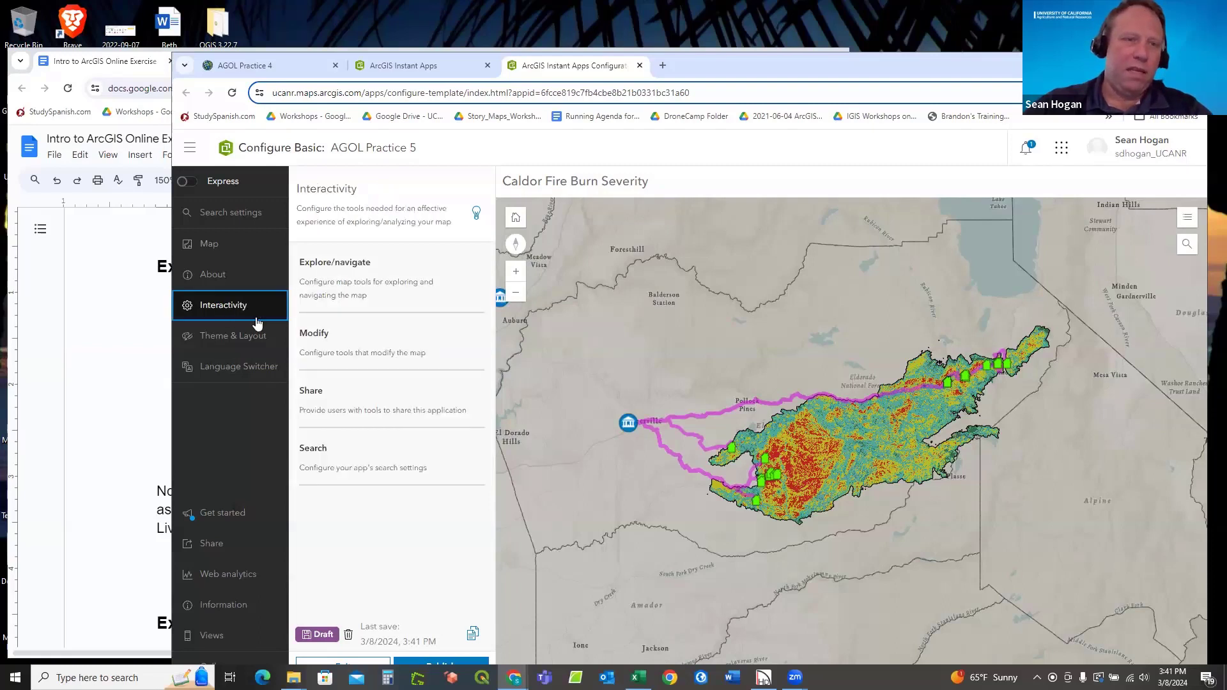
left_click(329, 345)
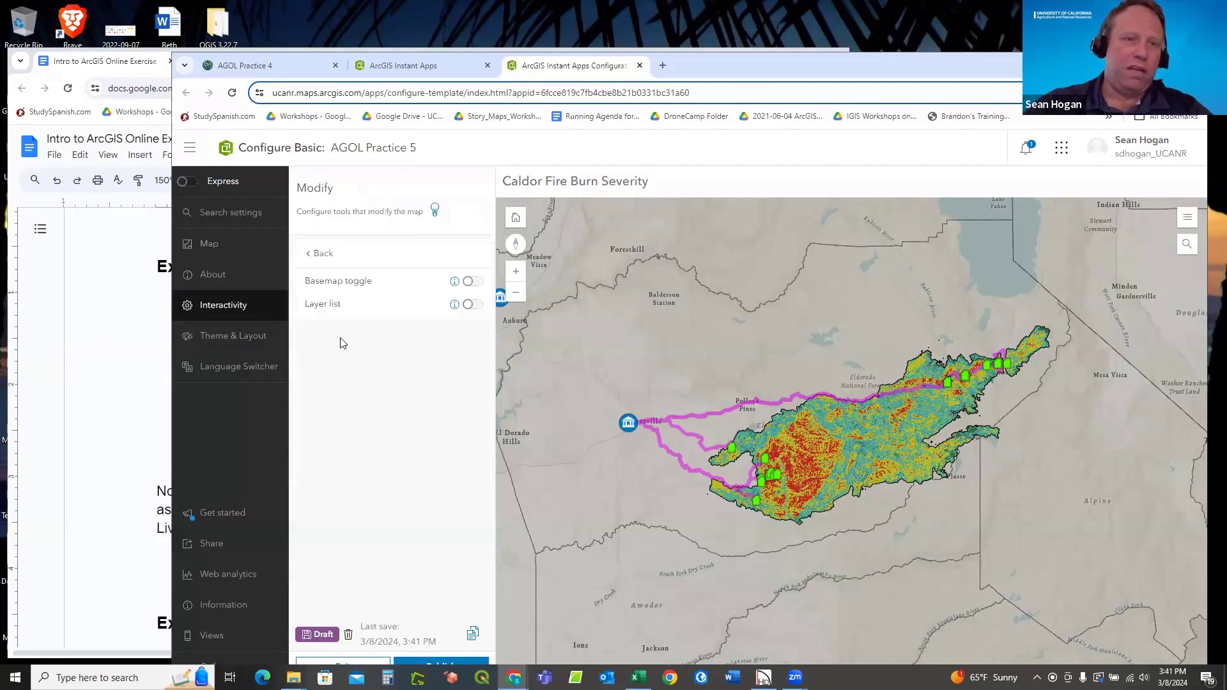
left_click(232, 310)
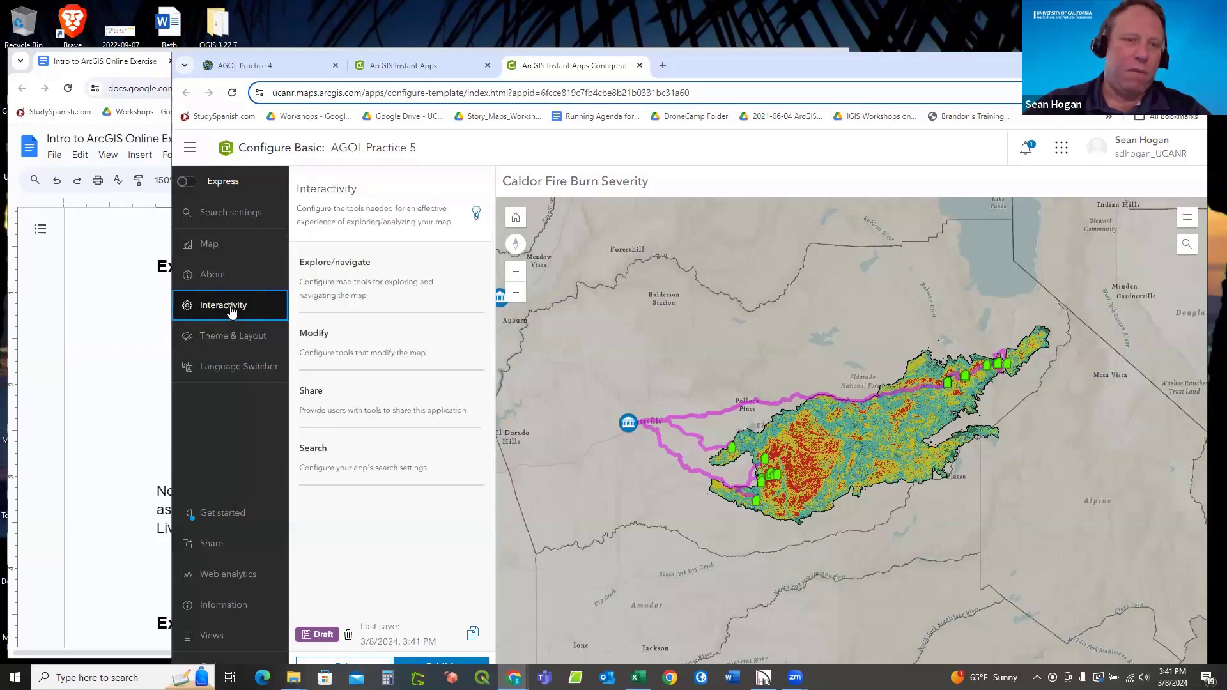
Try the Dark theme mode for the app and return it to Light.
left_click(226, 338)
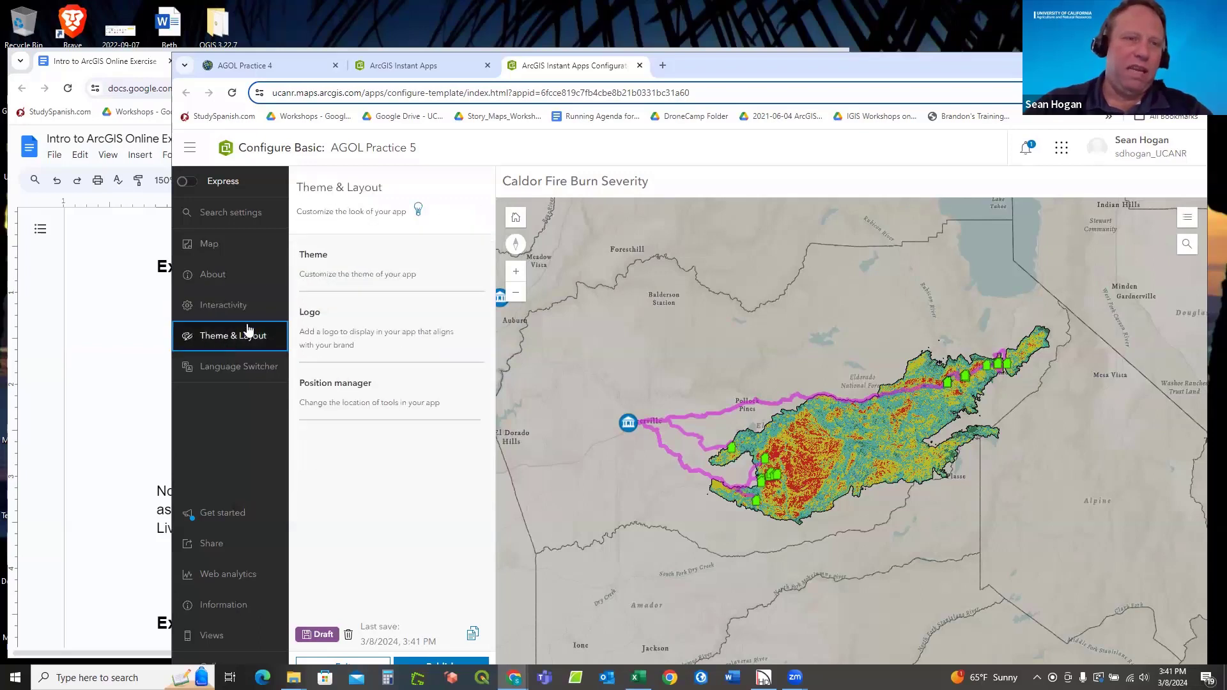
left_click(356, 267)
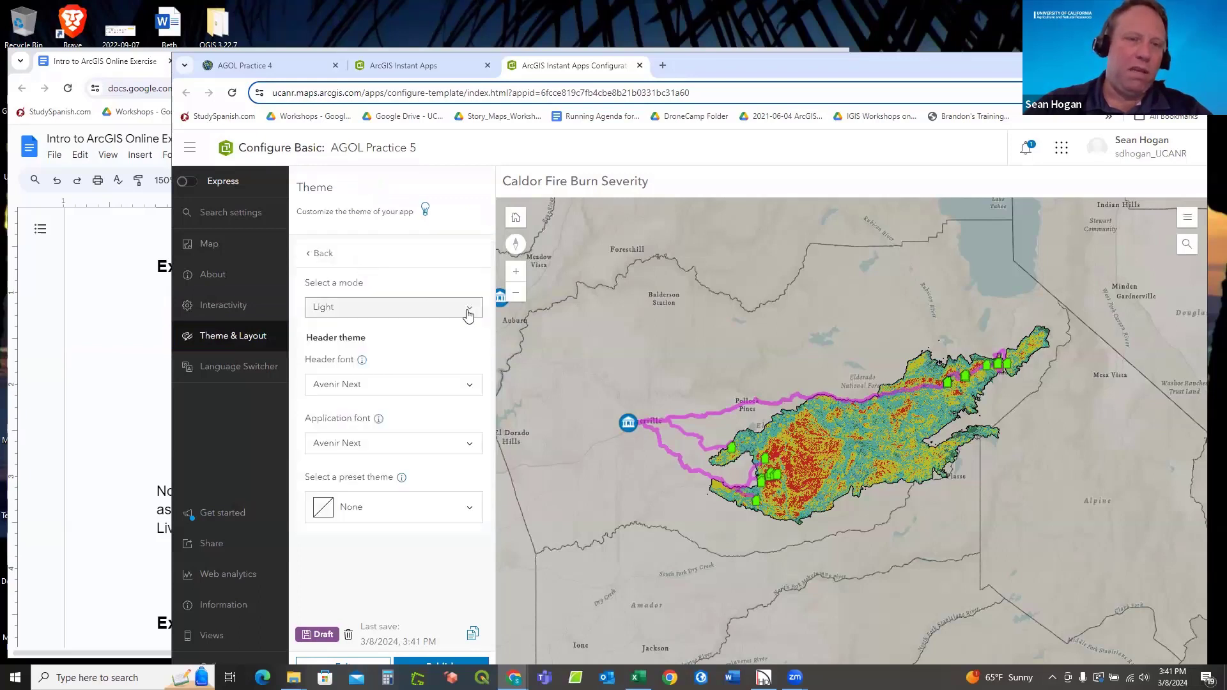
left_click(466, 308)
left_click(361, 343)
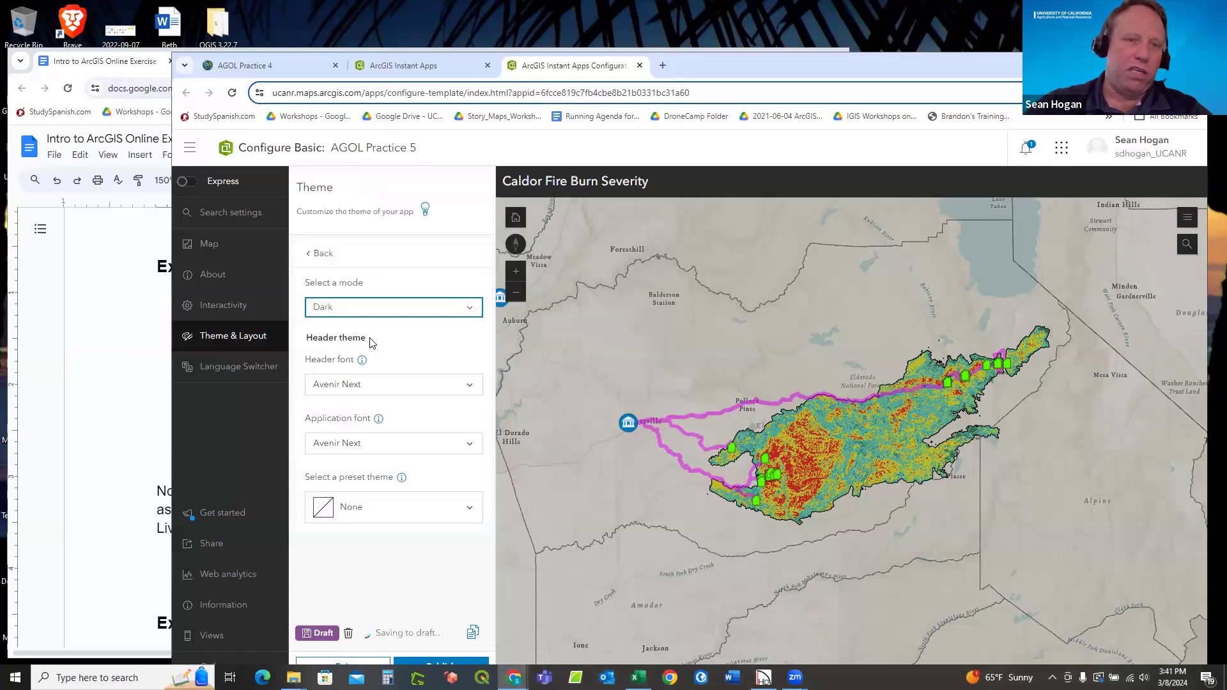
left_click(460, 304)
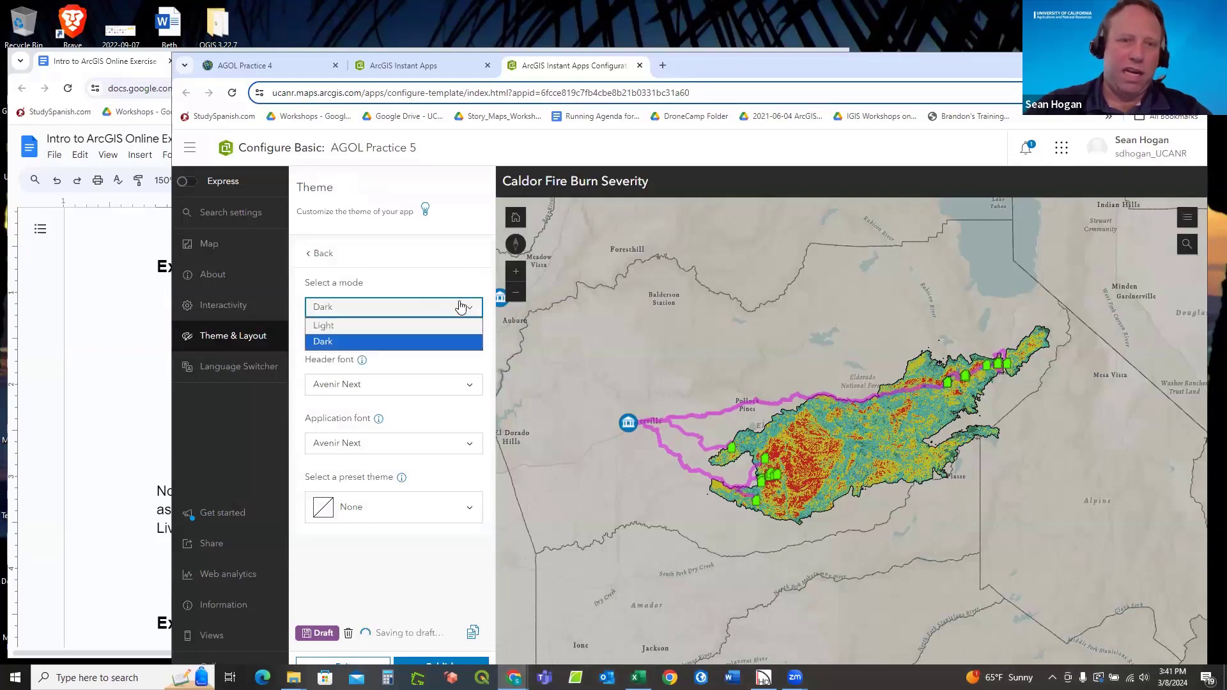
left_click(392, 326)
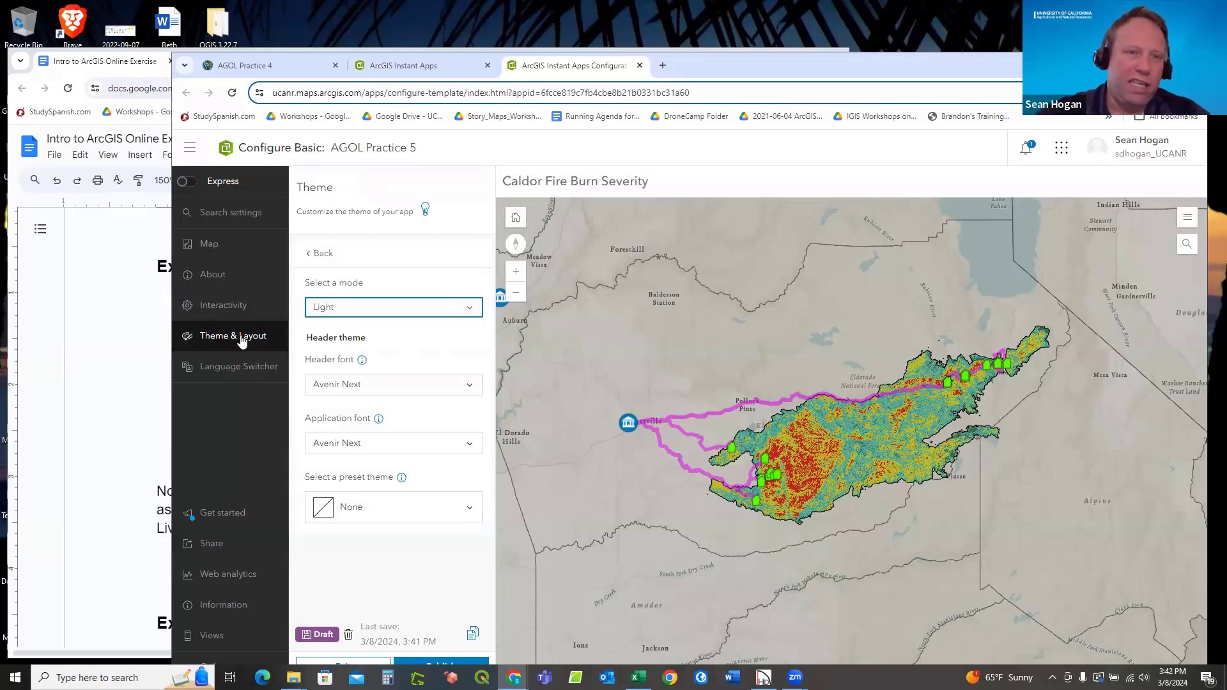
Use the Position manager to move the Home button to the Top right group, between Search and Legend.
left_click(313, 255)
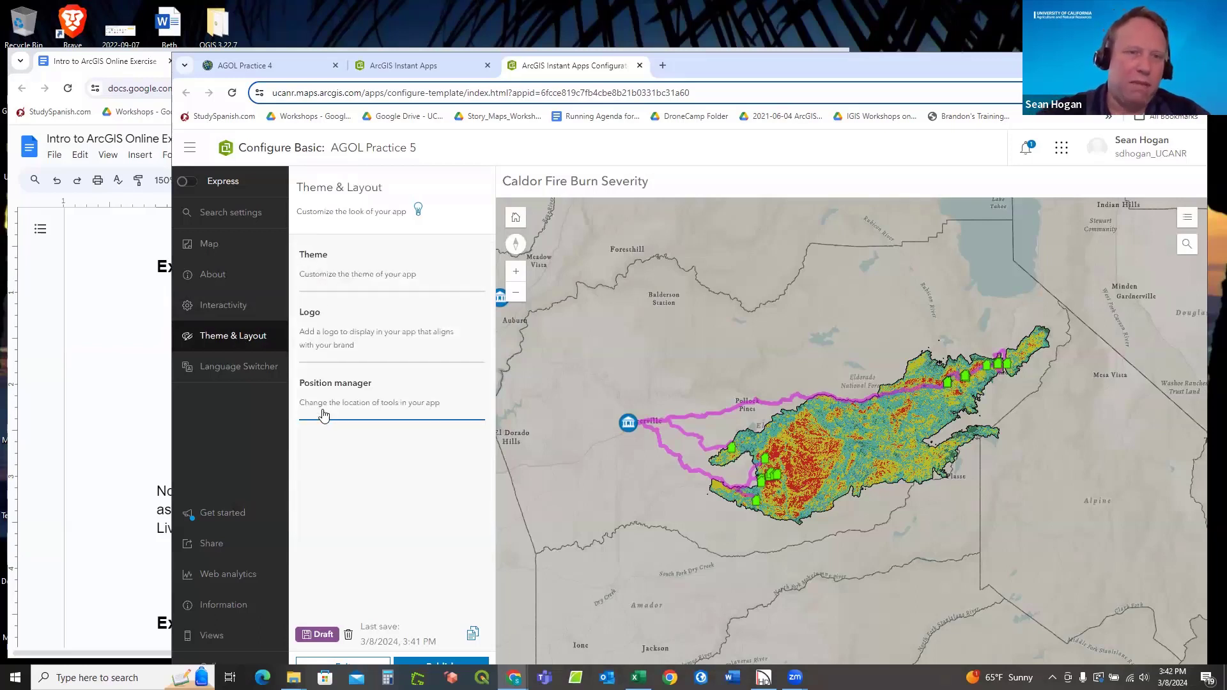
left_click(327, 387)
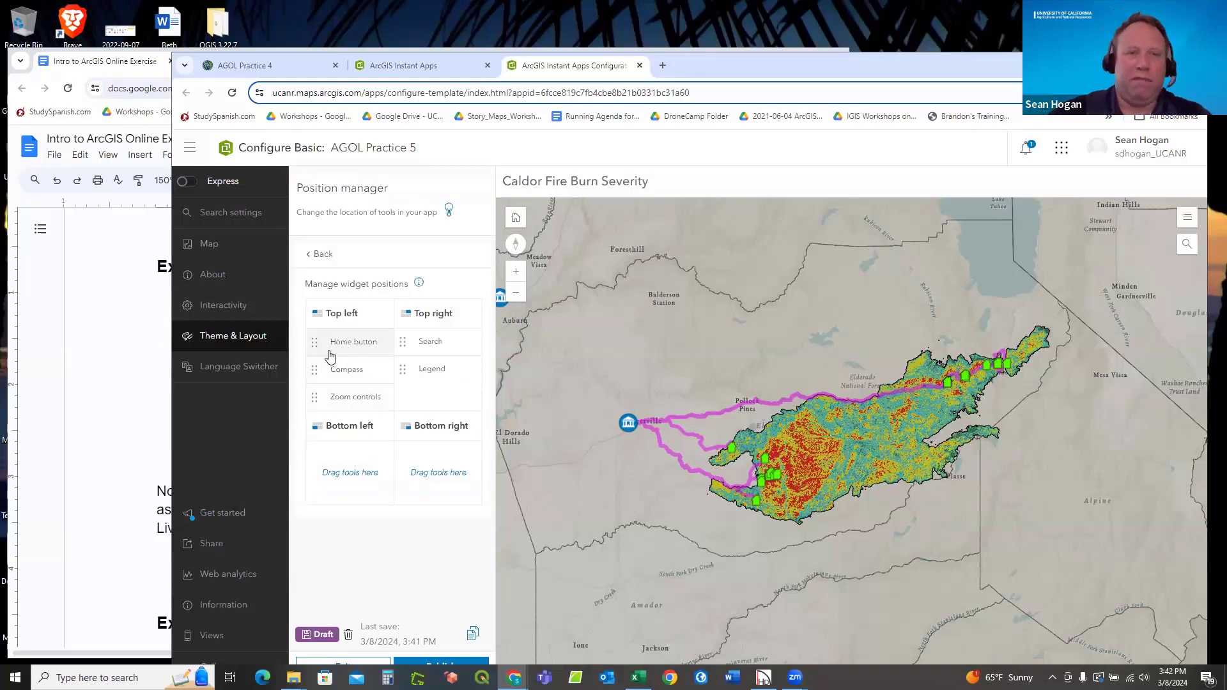
left_click_drag(315, 343, 412, 363)
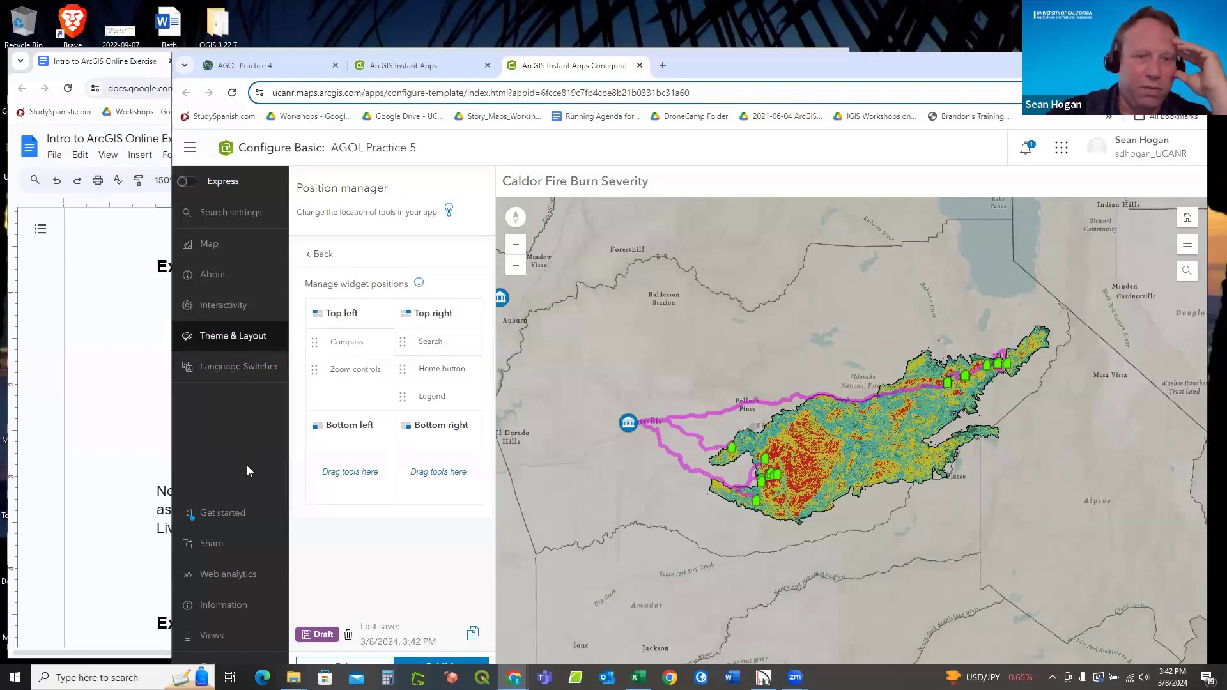
Read the Get started guidance on Map area and Search settings and look at the configuration options it leads to.
left_click(229, 518)
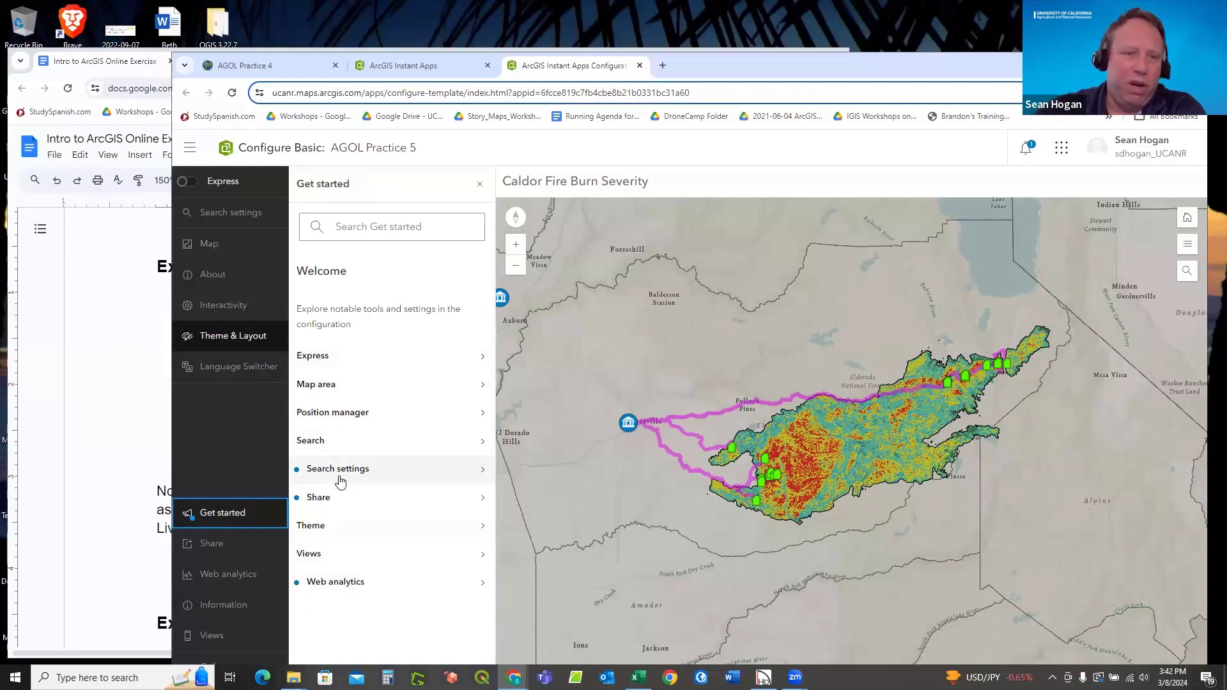
left_click(341, 386)
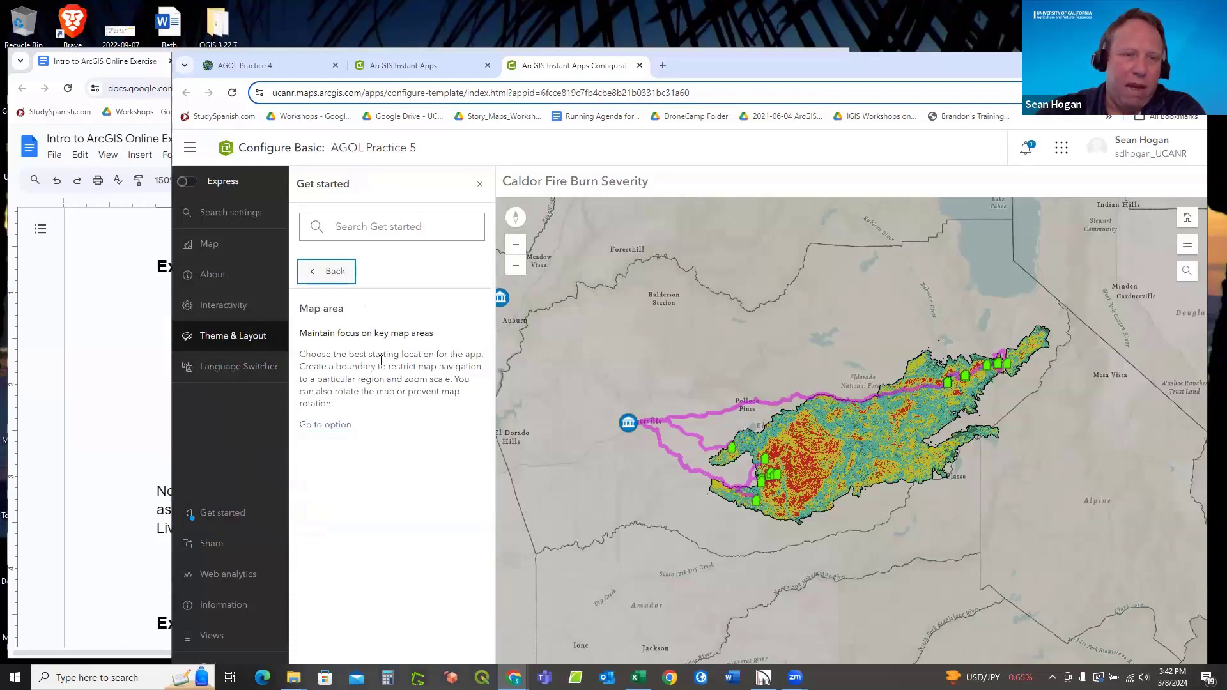
left_click(331, 426)
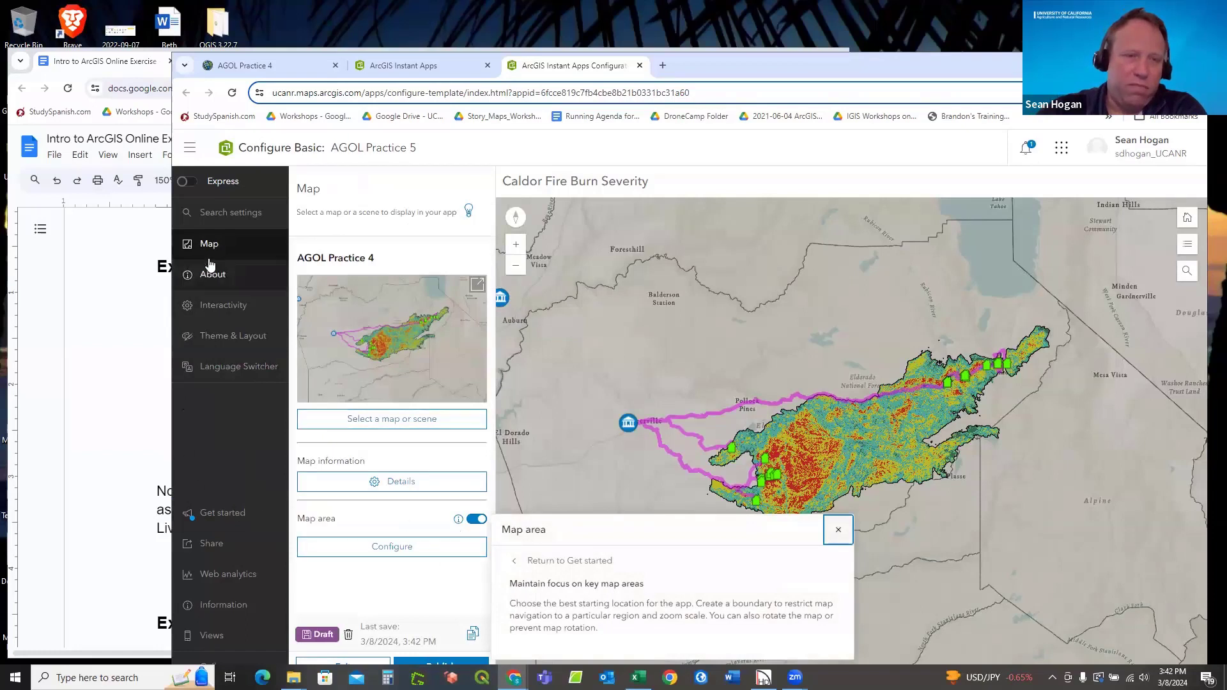
left_click(218, 511)
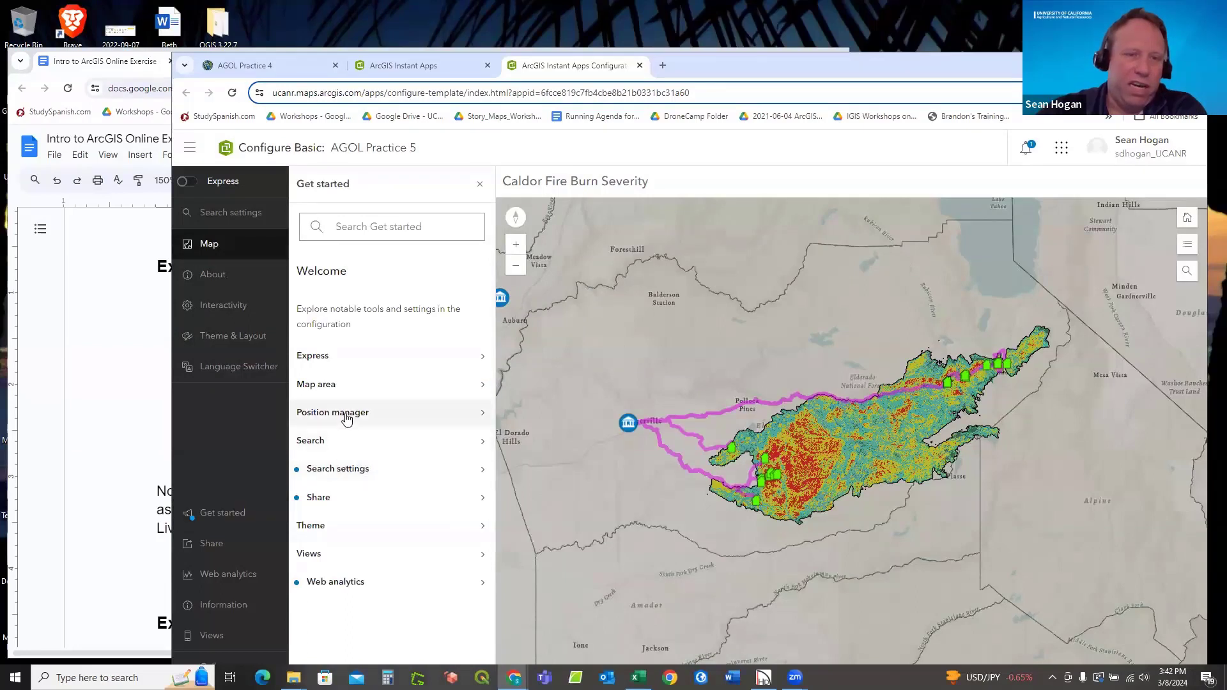
left_click(338, 472)
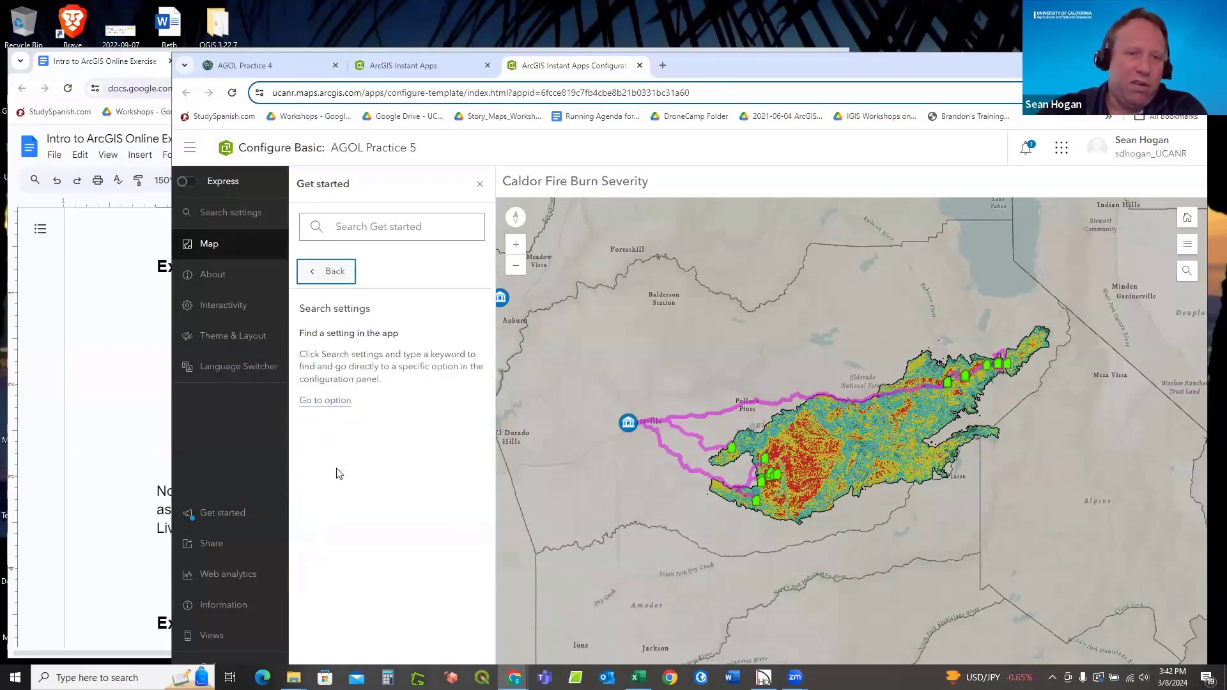
left_click(337, 406)
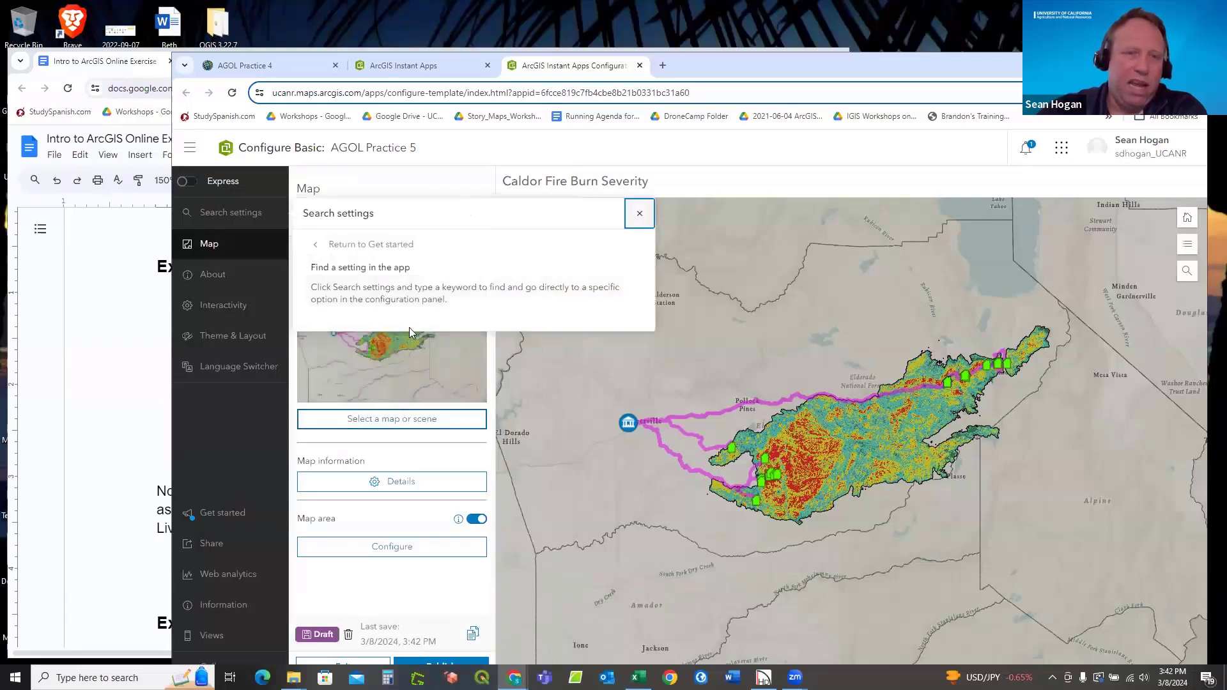
left_click(639, 214)
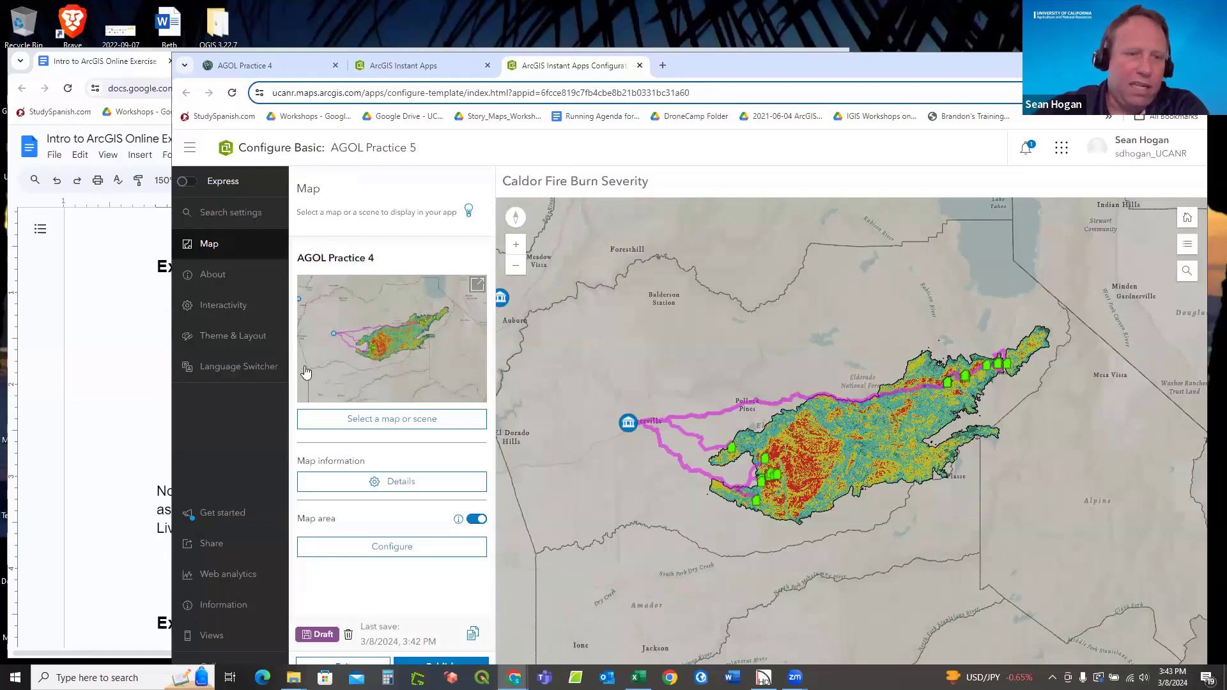
left_click(228, 515)
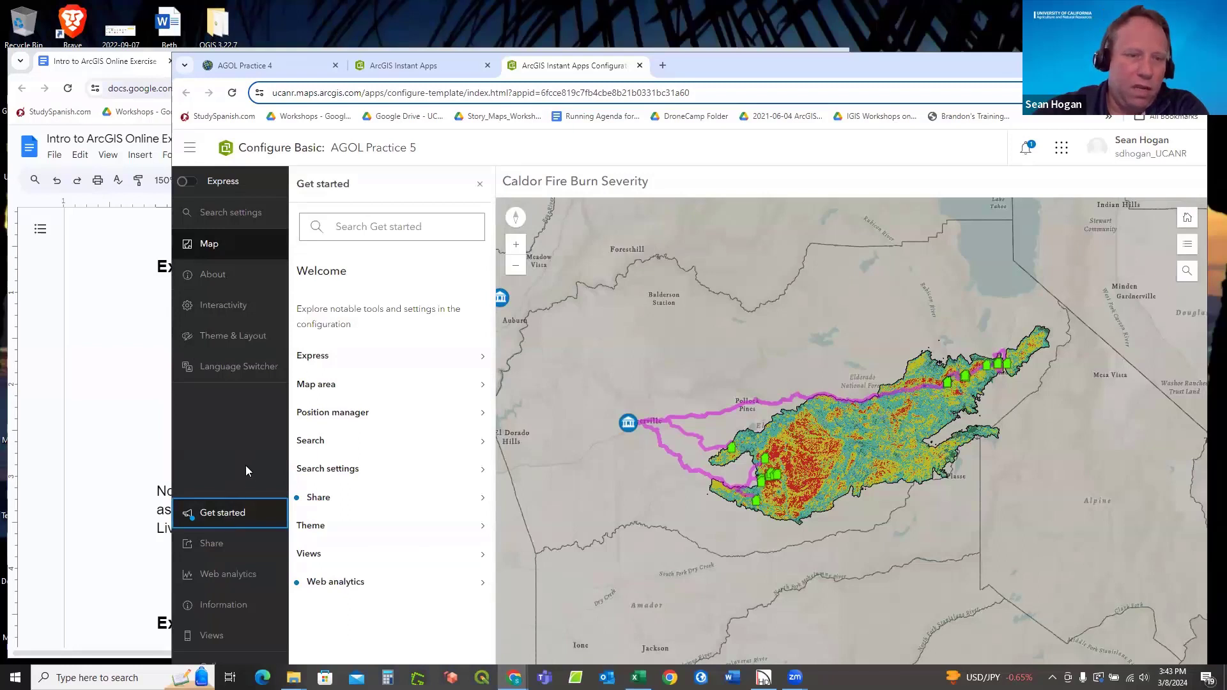
Launch the finished Basic app from its sharing options and select its web address.
left_click(221, 544)
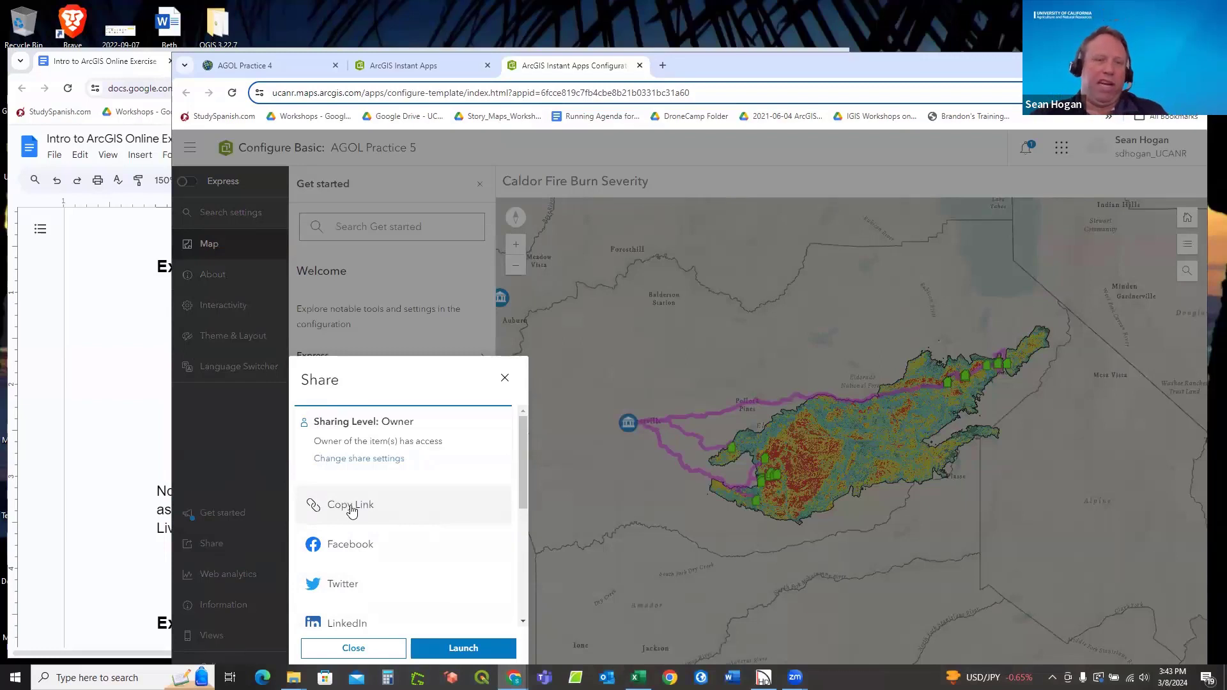
left_click(452, 649)
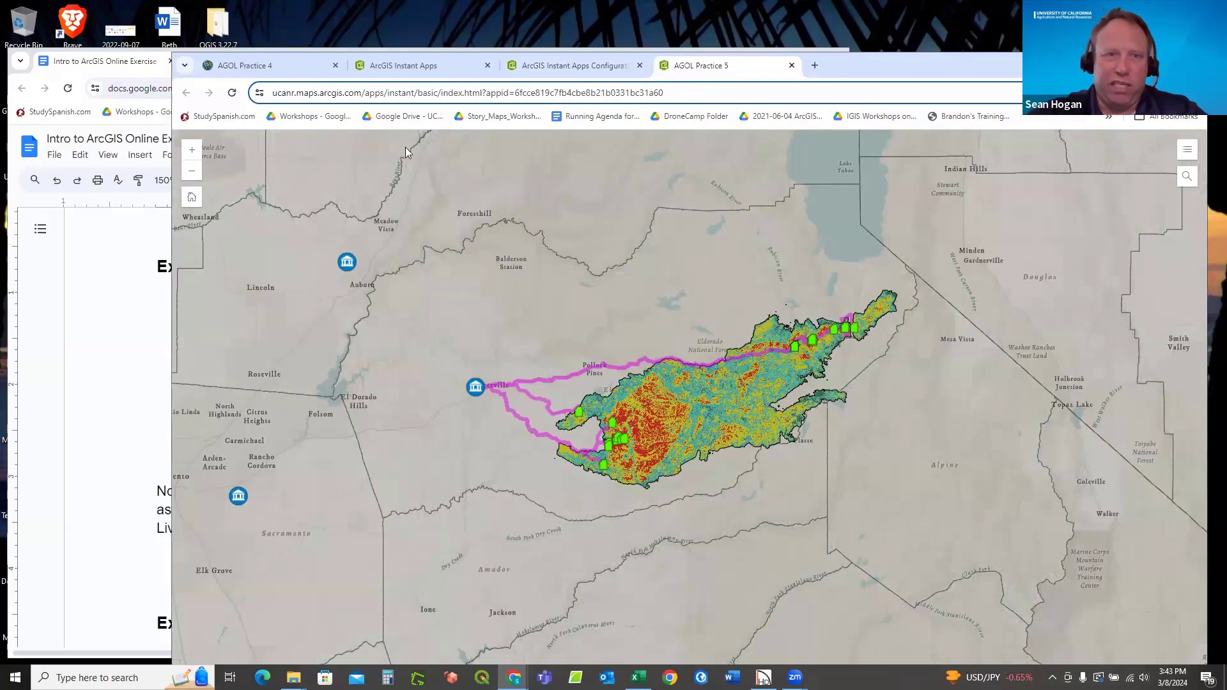
left_click(428, 95)
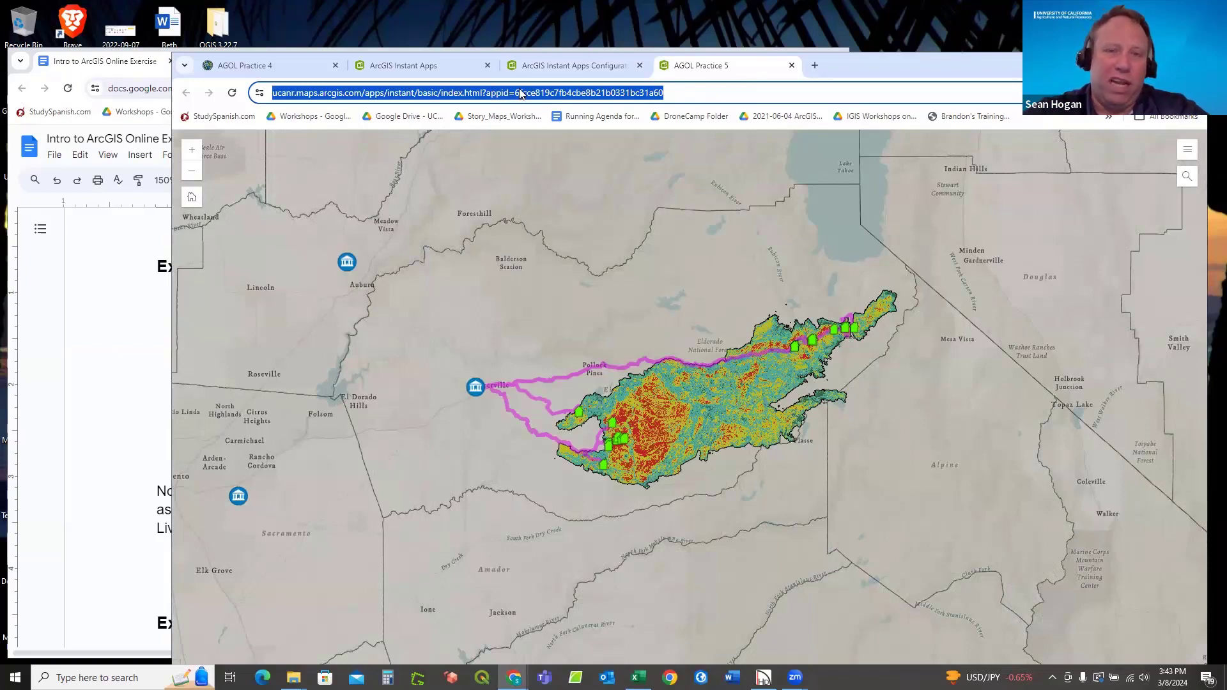
Copy the app's link from the sharing options of the configuration page, check the launched app and close the Share dialog.
left_click(553, 67)
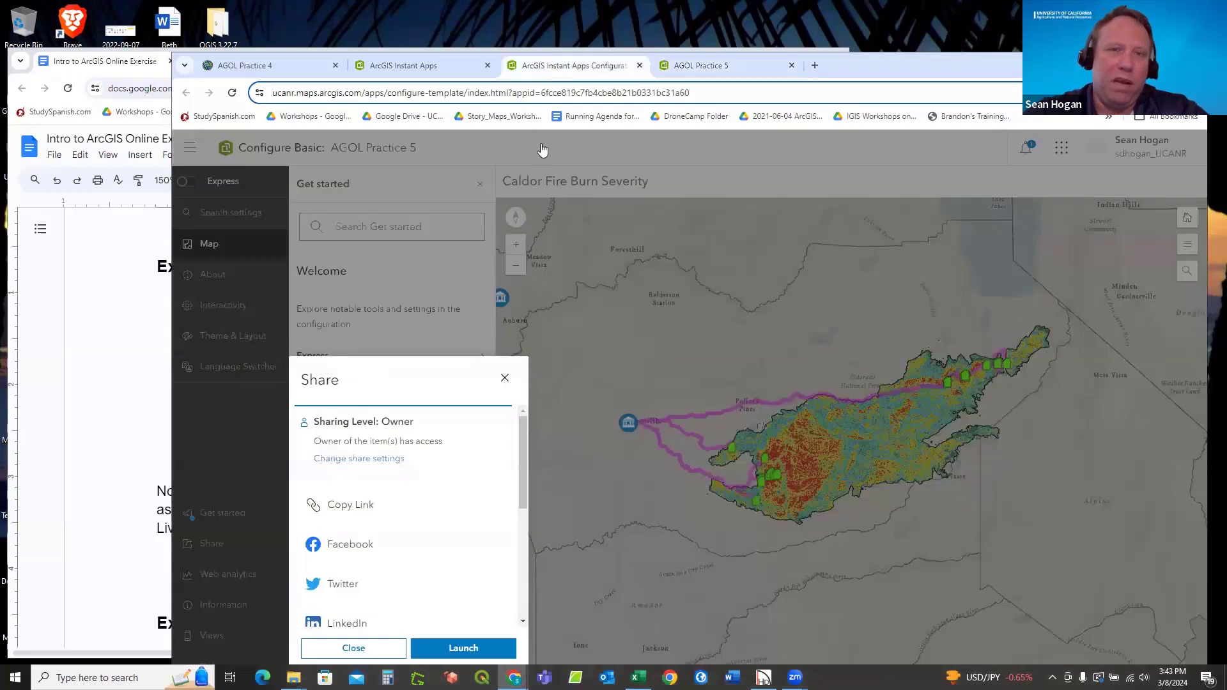
left_click(351, 507)
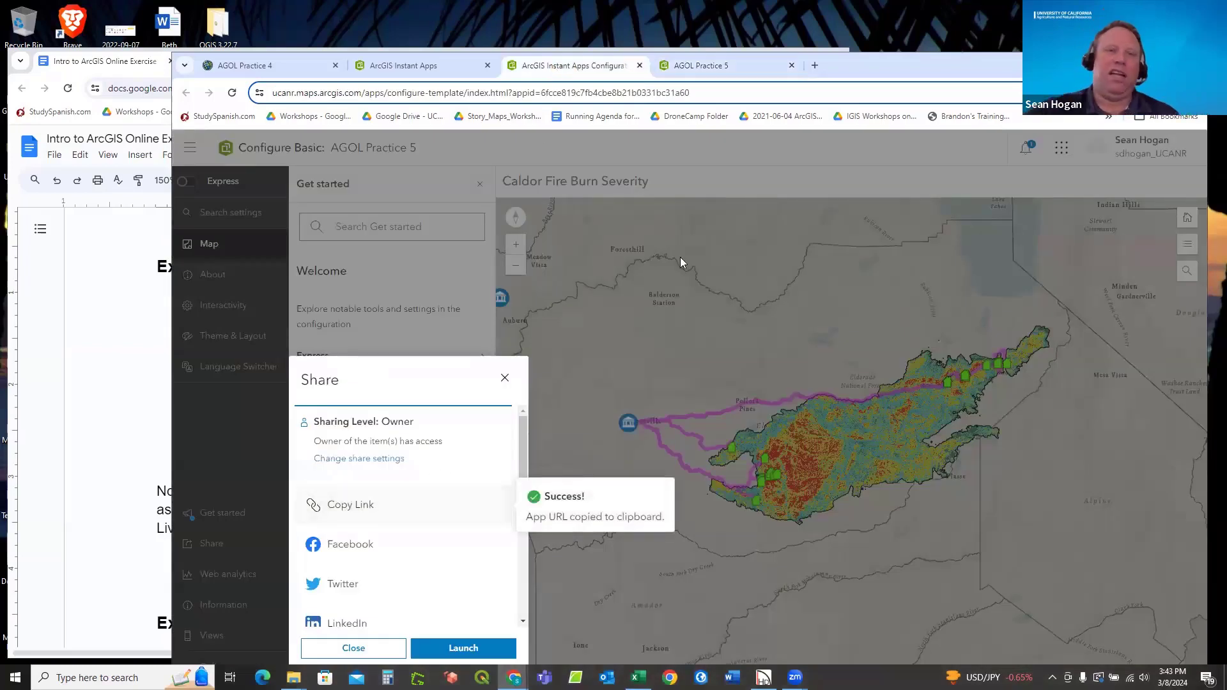
left_click(697, 69)
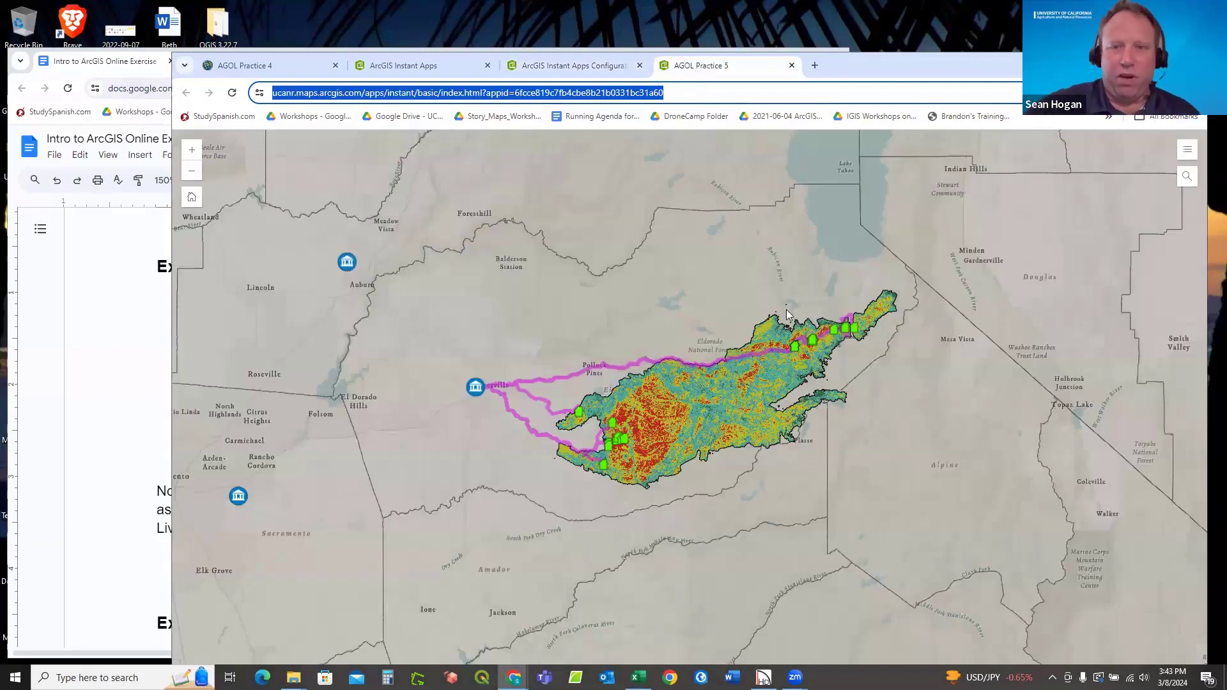
left_click(550, 64)
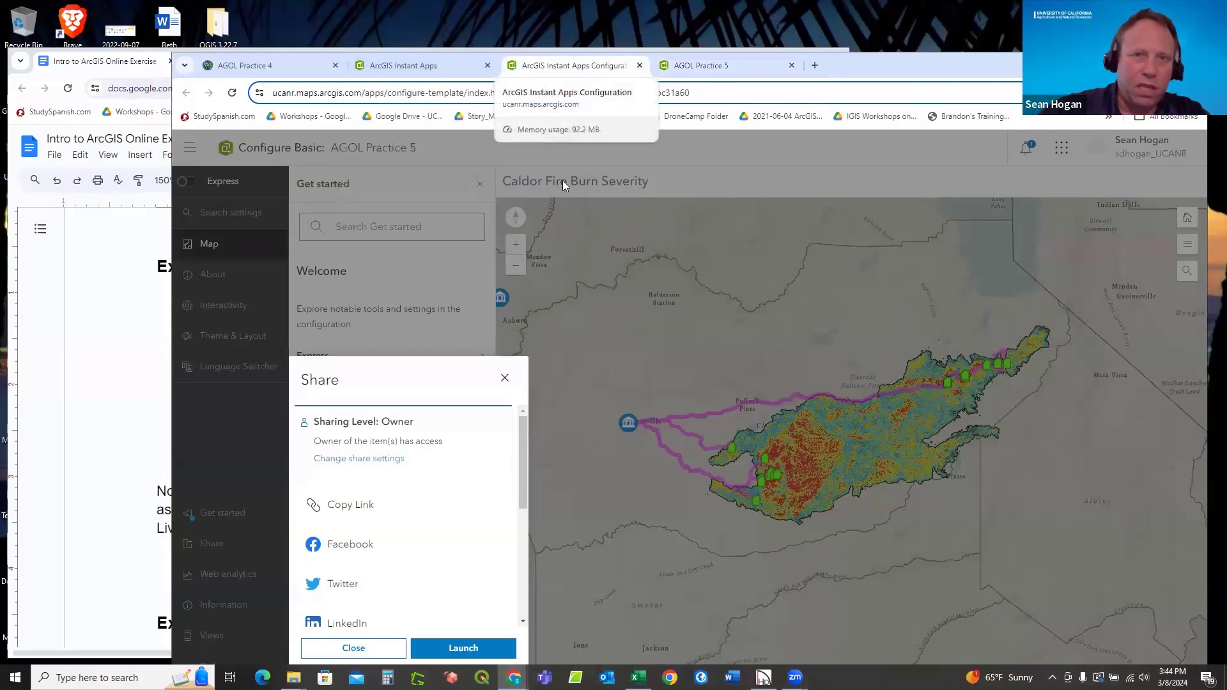
left_click(504, 377)
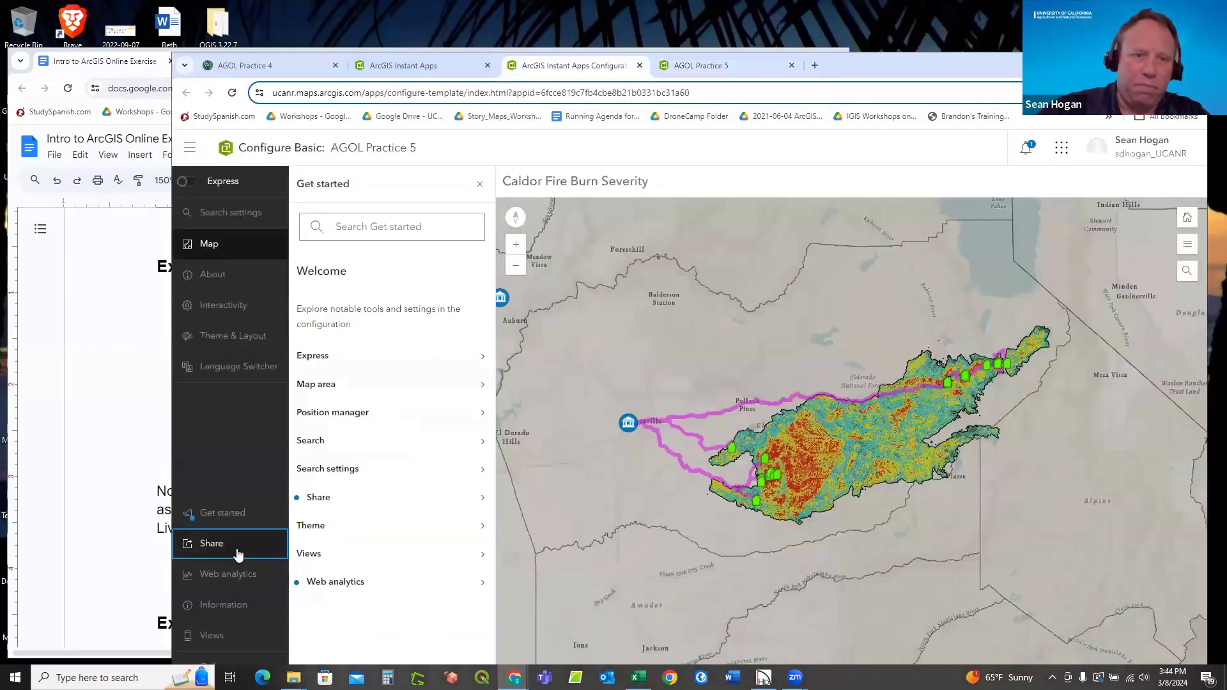
Read the Instant Apps Information dialog and review the launched app, its configuration page, the template gallery and the source map.
left_click(230, 607)
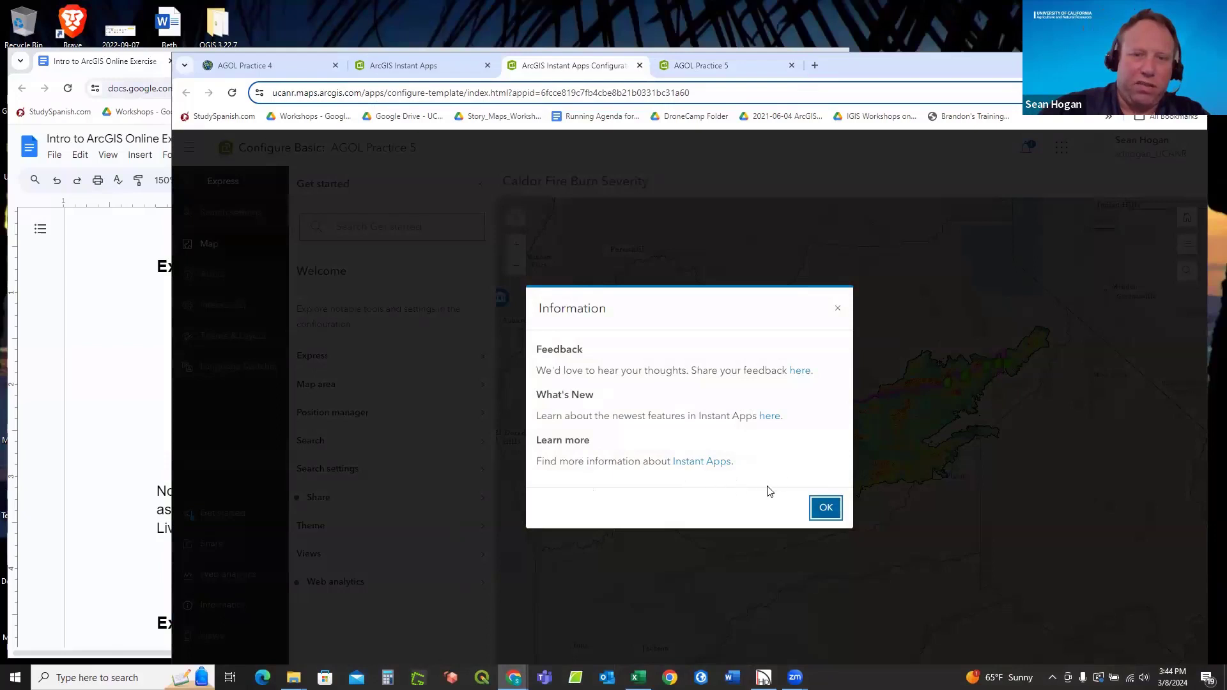
left_click(839, 309)
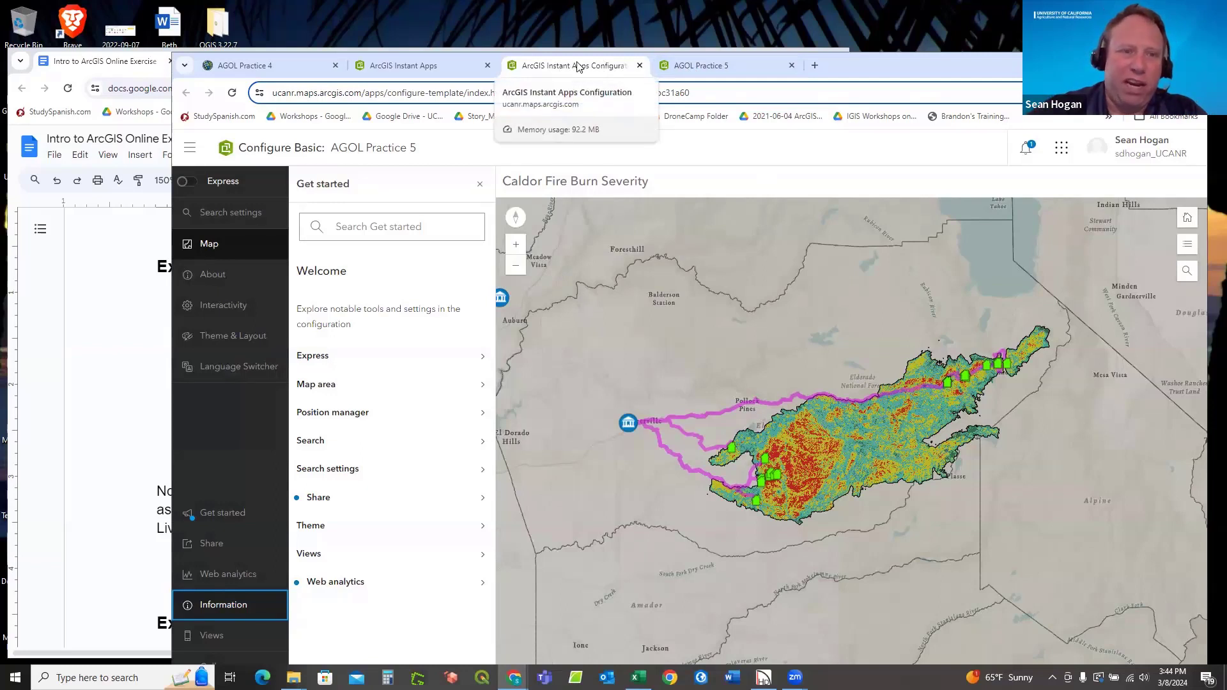
left_click(691, 65)
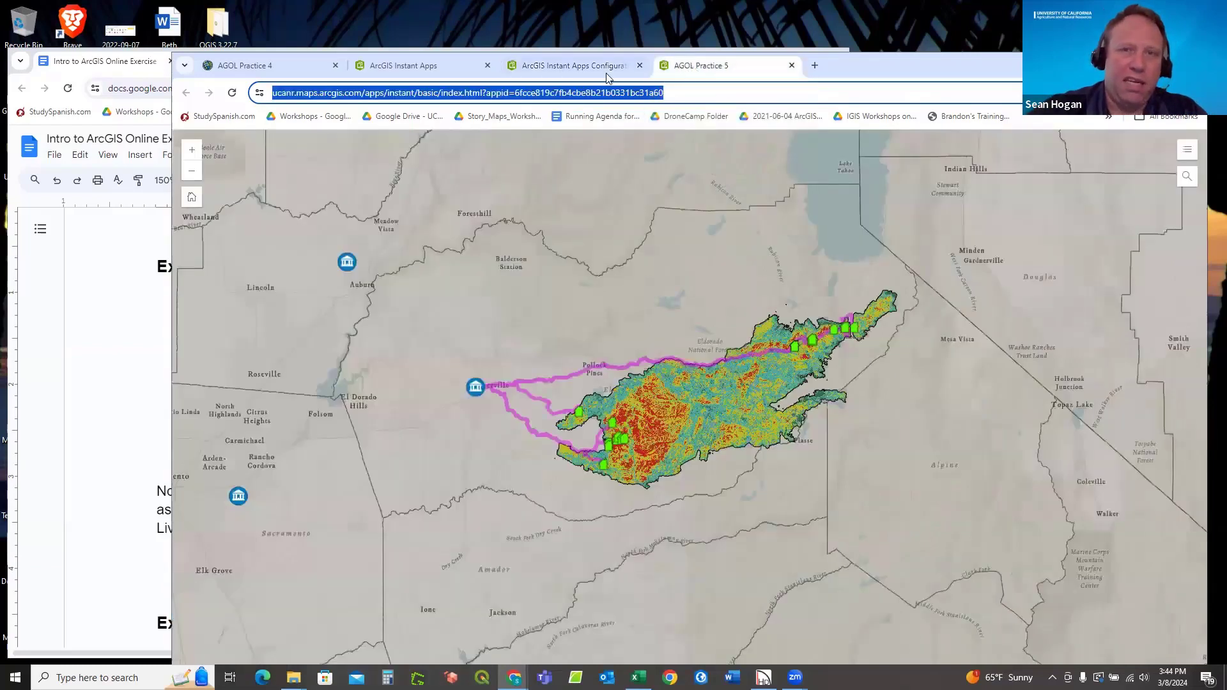
left_click(557, 65)
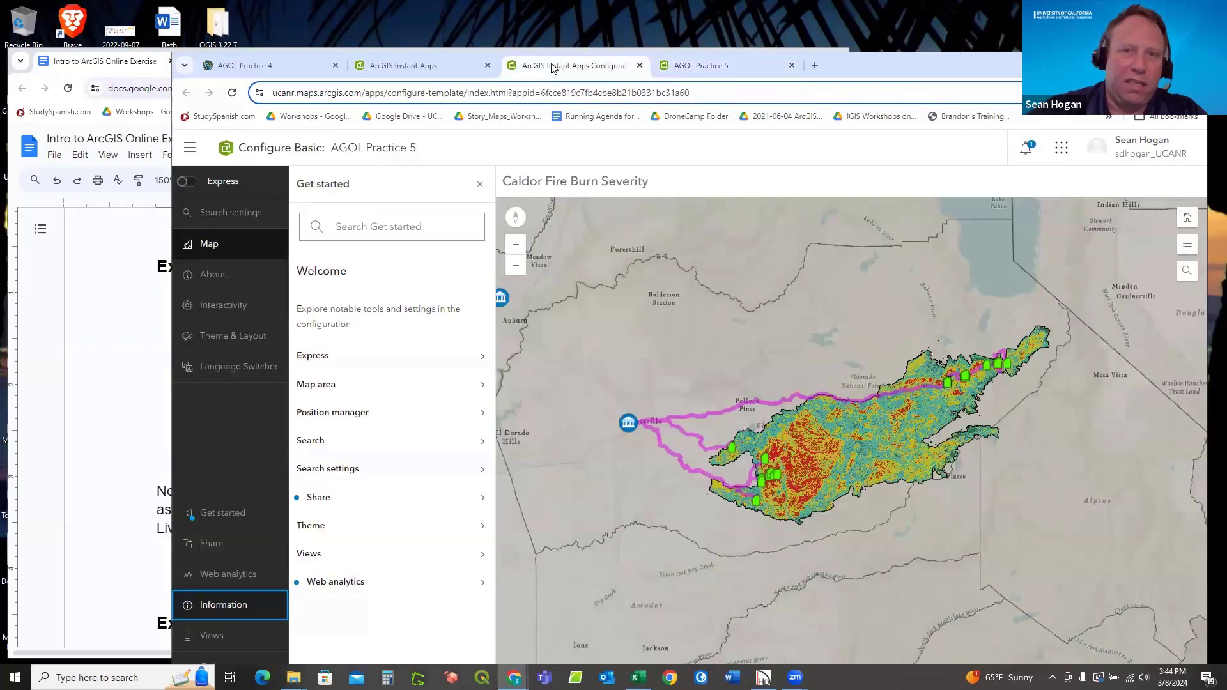
left_click(421, 67)
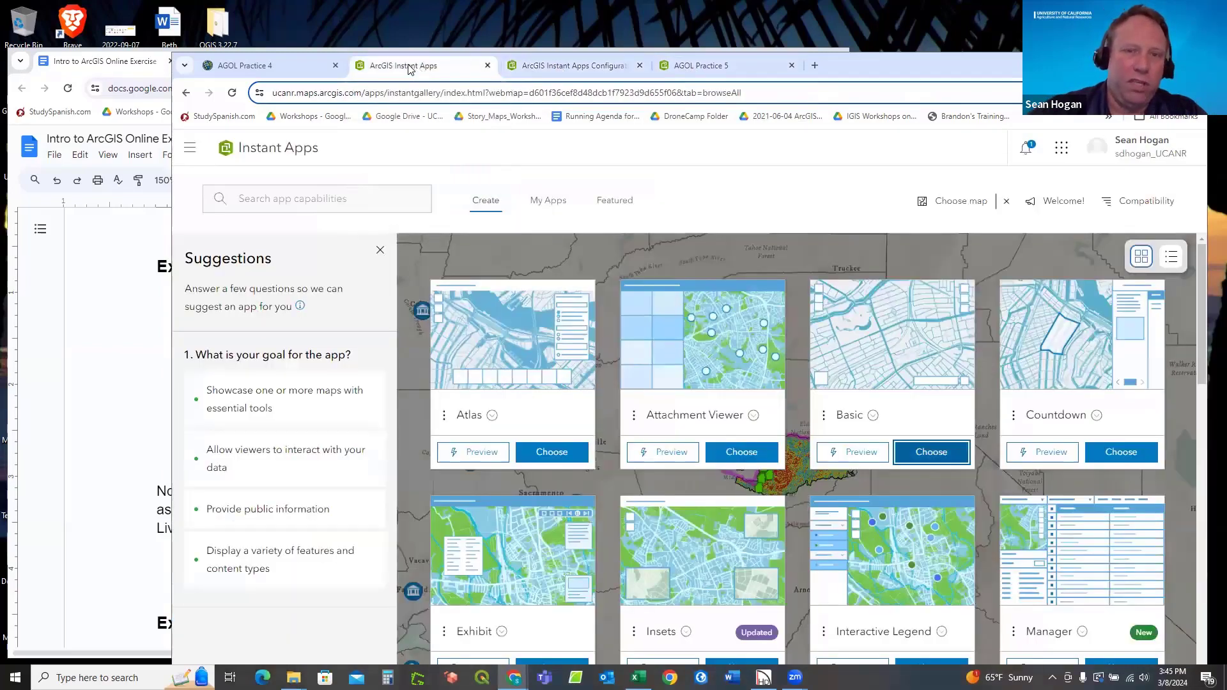
left_click(253, 67)
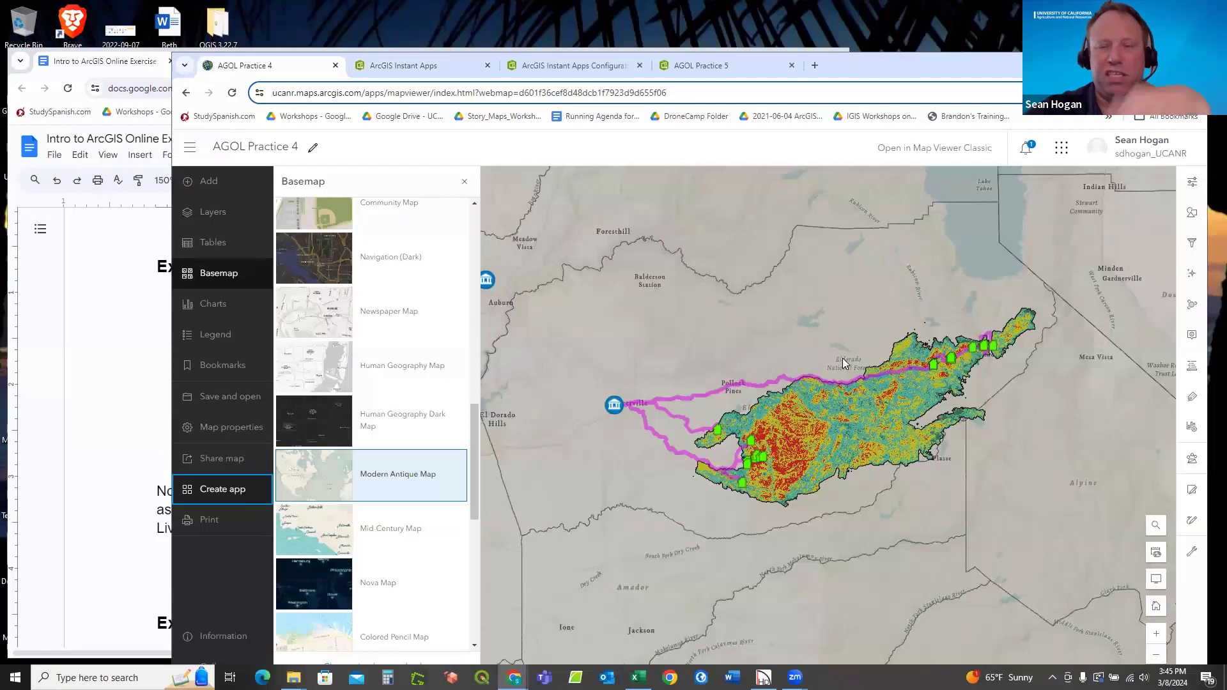
left_click(413, 64)
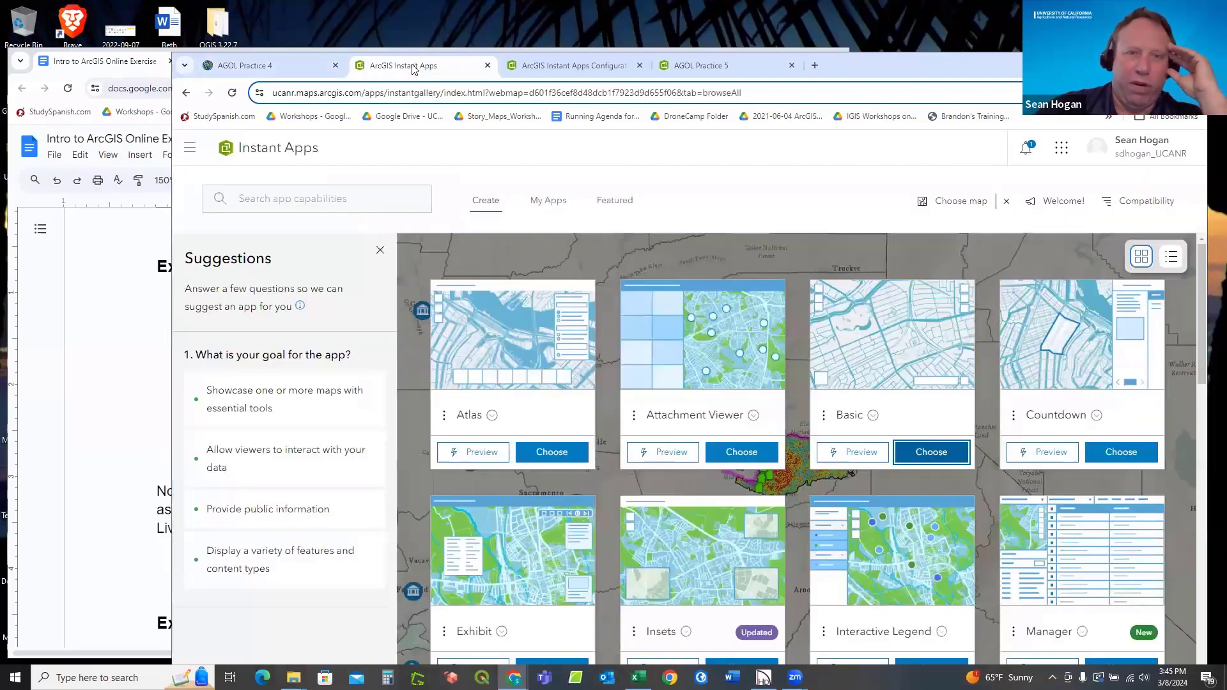
left_click(577, 68)
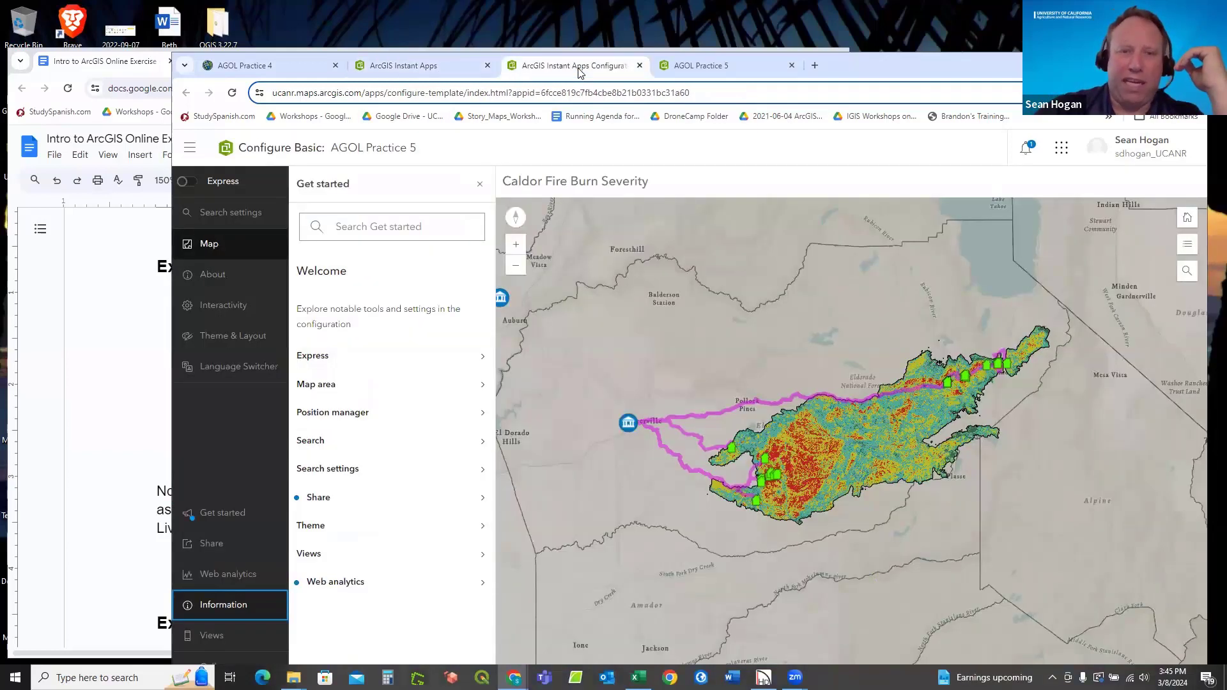
left_click(740, 67)
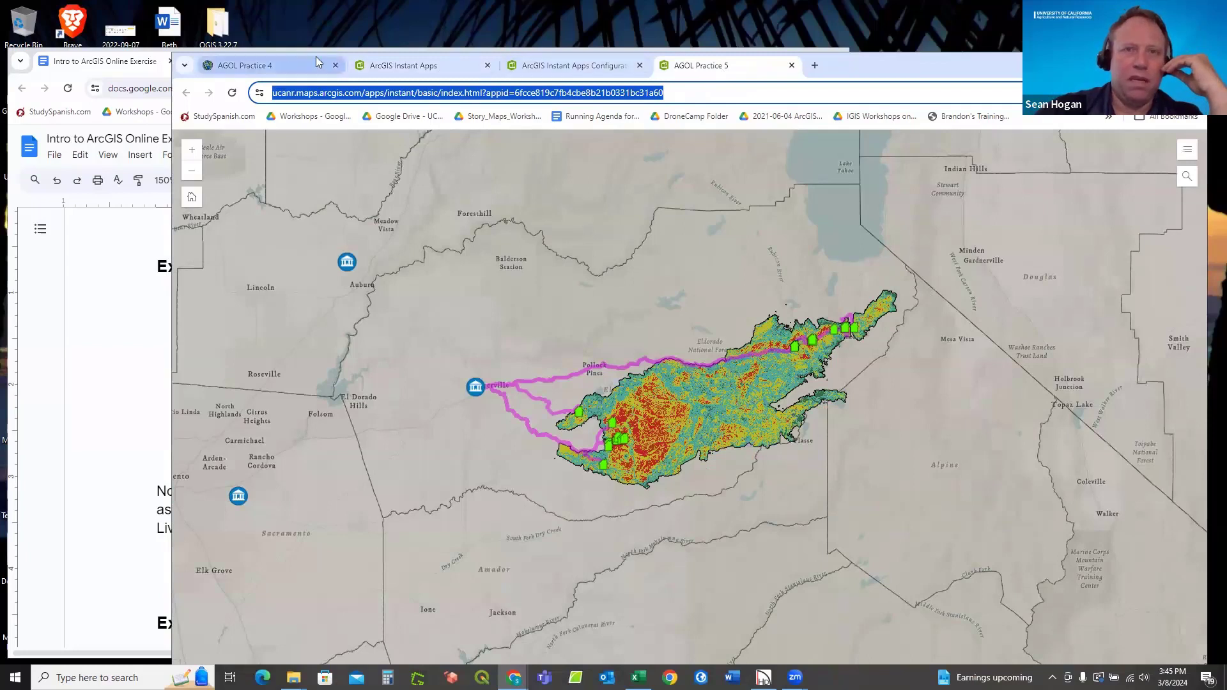
Create an Experience Builder app from the AGOL Practice 4 map using the Blank fullscreen template.
left_click(264, 68)
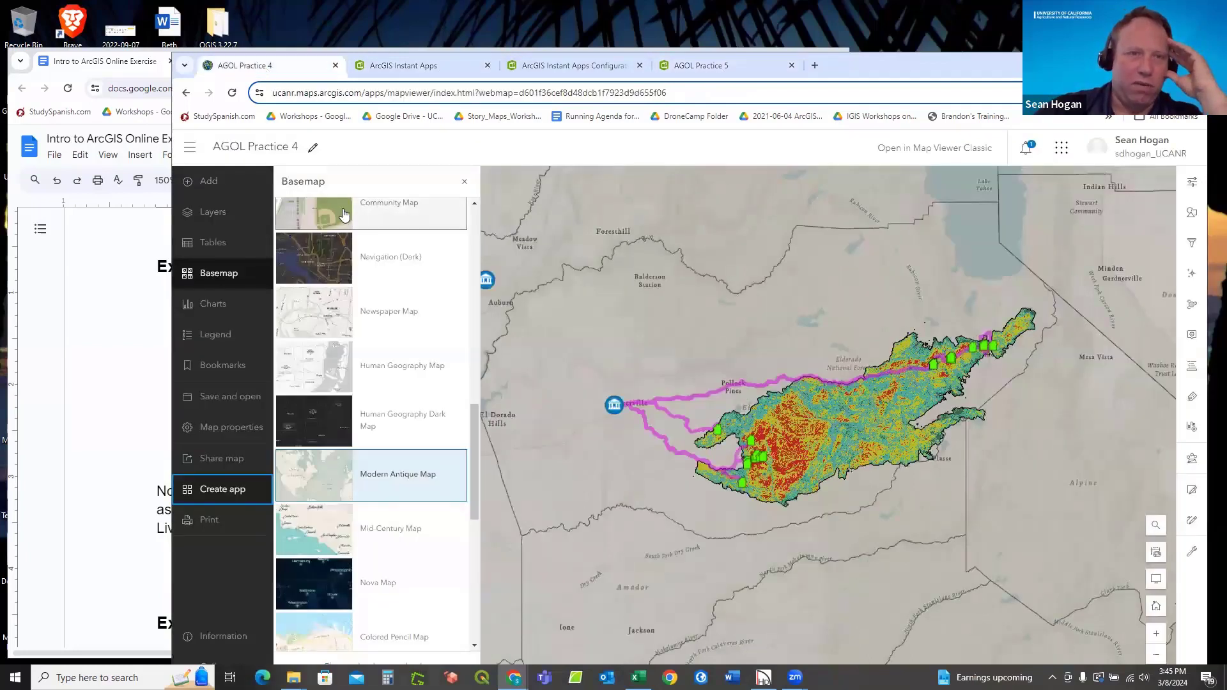
left_click(223, 492)
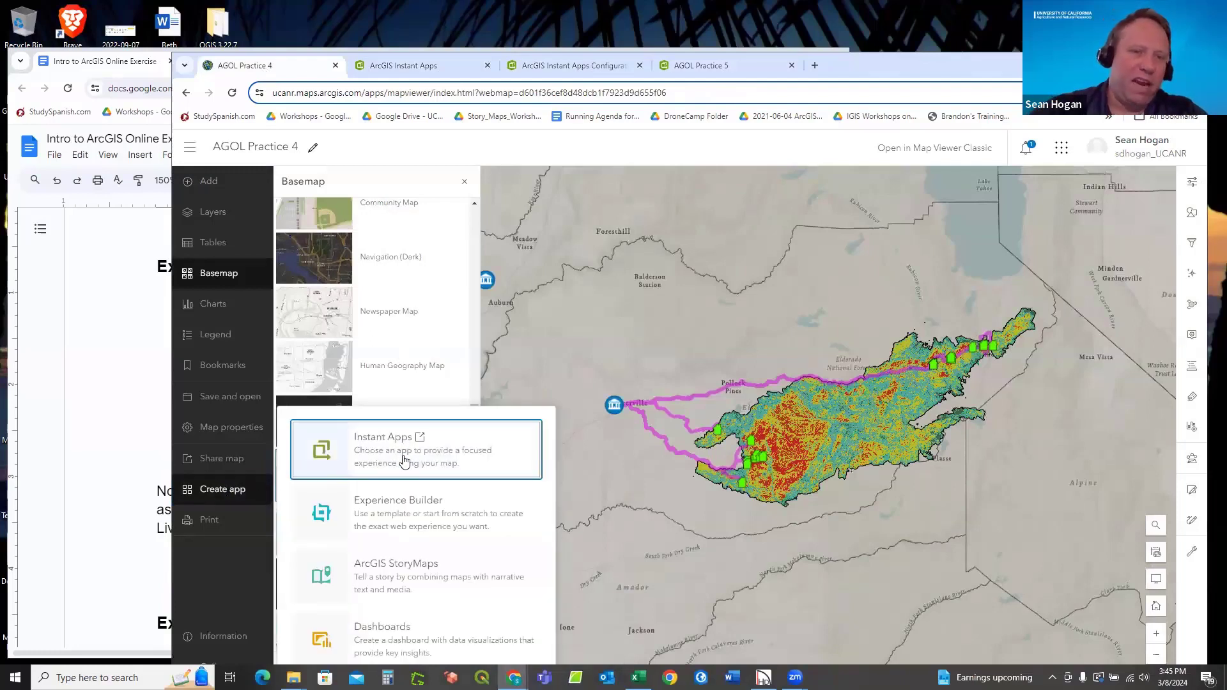
left_click(382, 518)
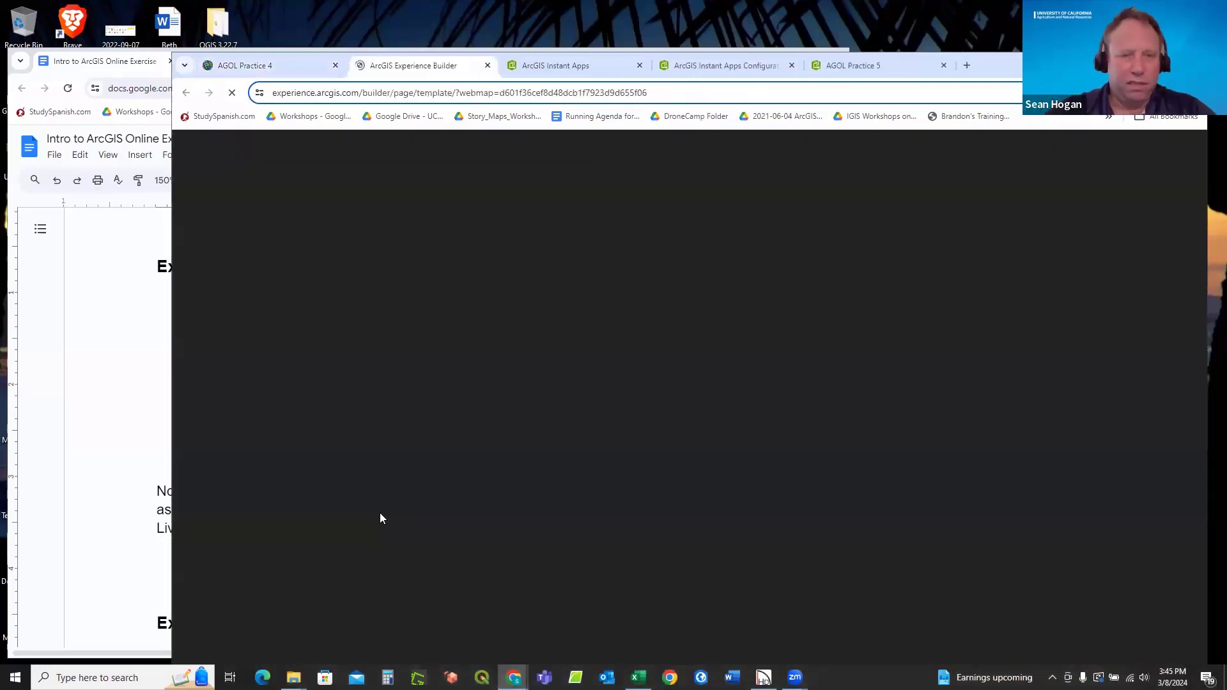
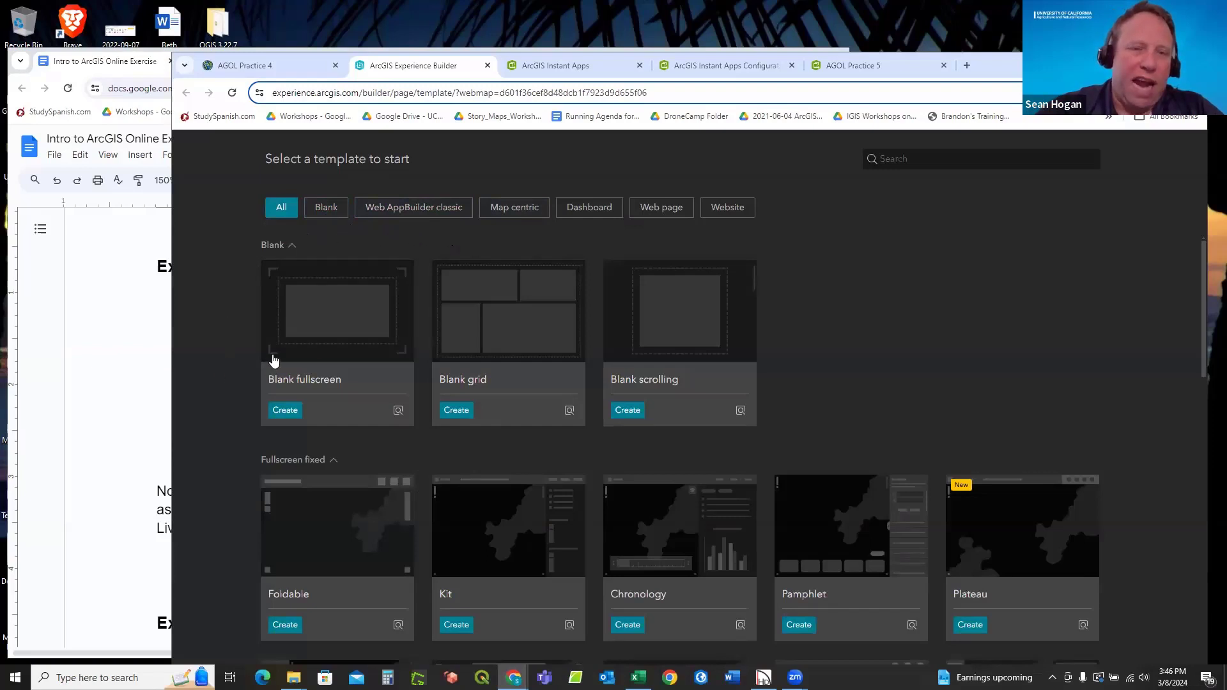
mouse_move(343, 329)
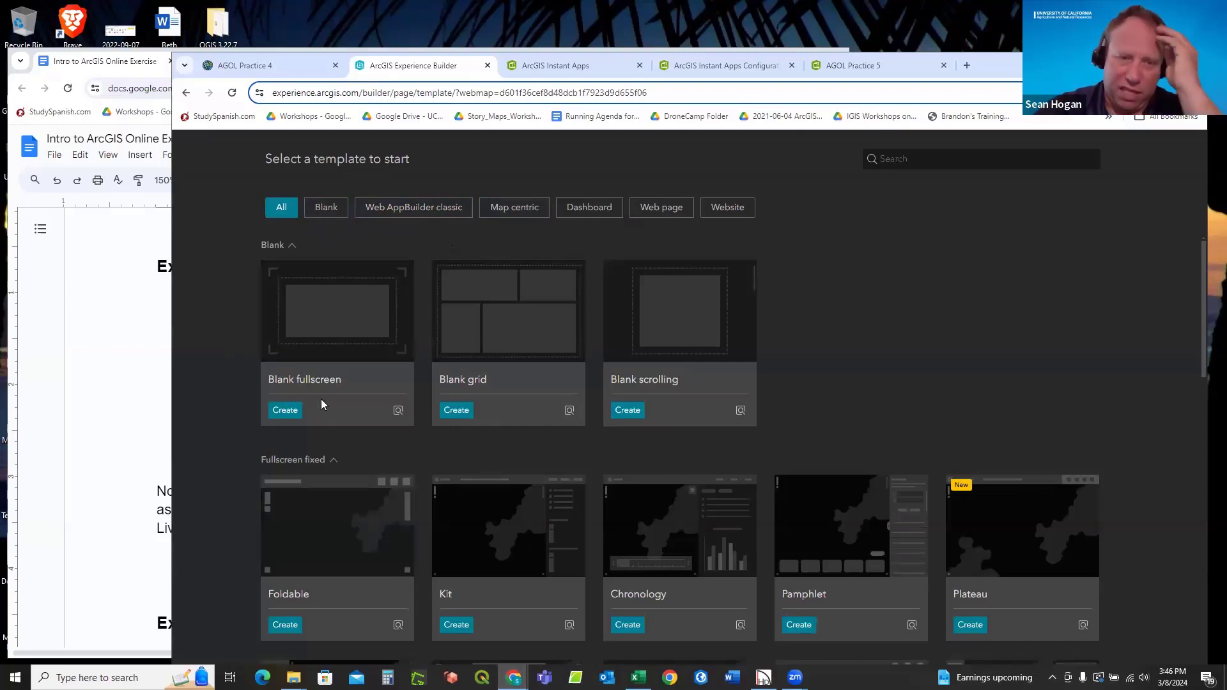
left_click(285, 411)
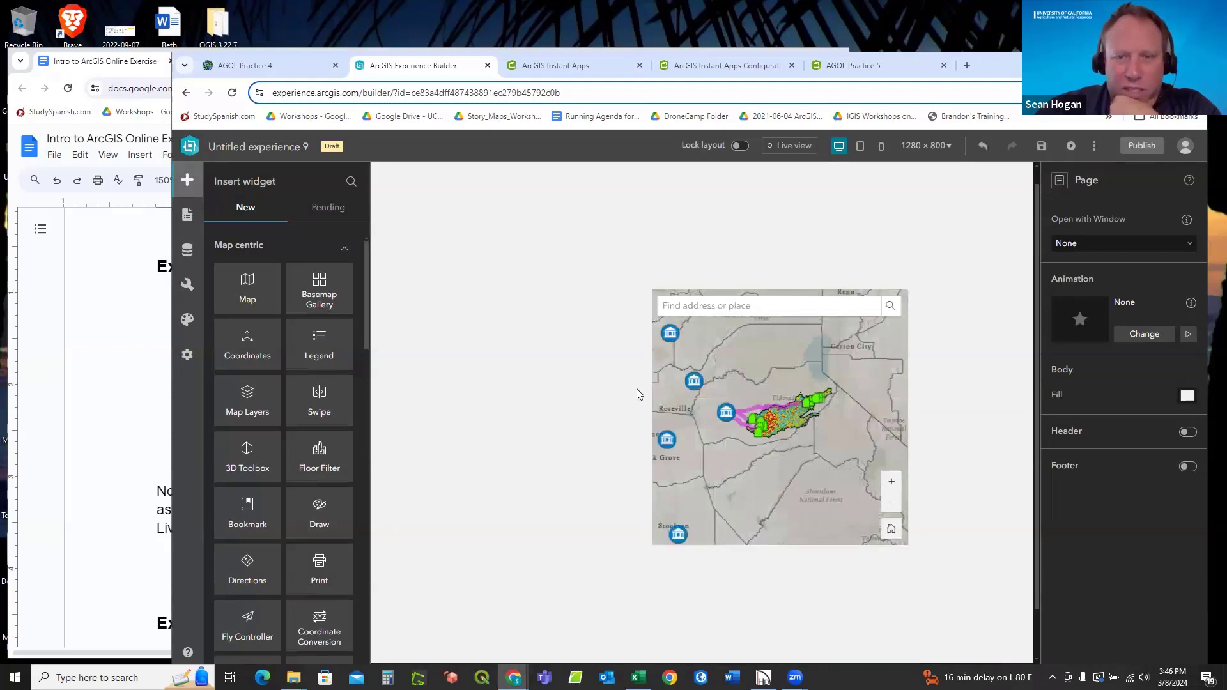
Maximize the browser window and enlarge the map widget until it fills the whole page canvas.
left_click(655, 291)
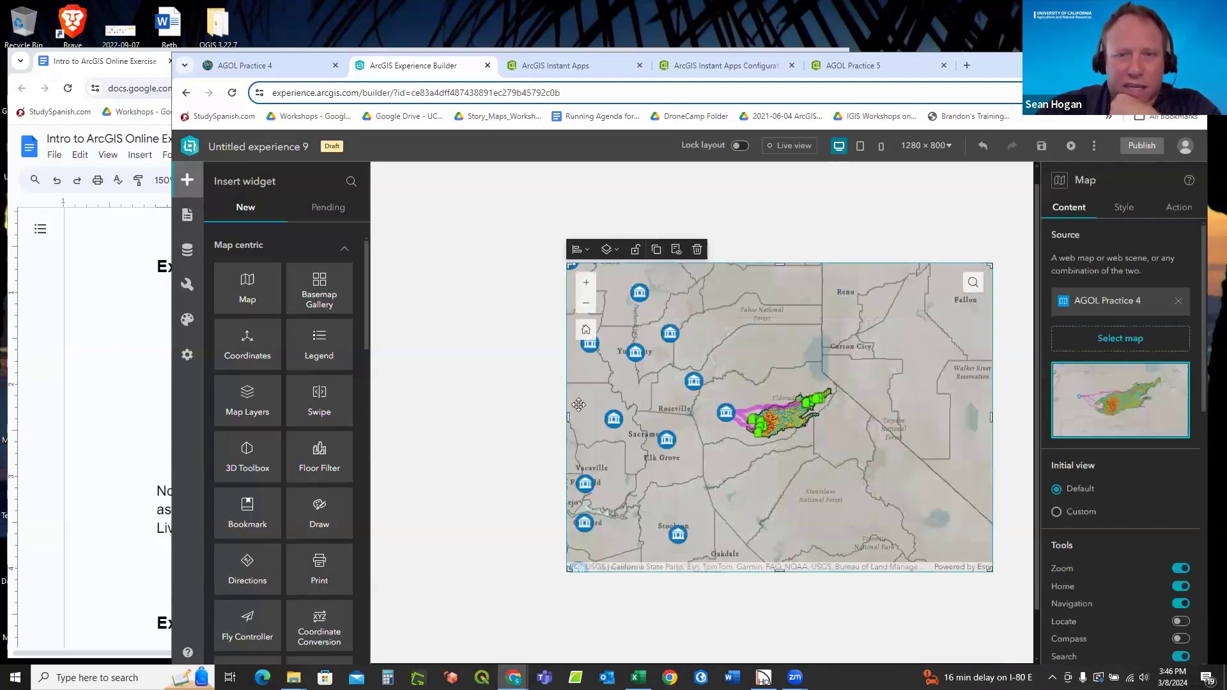
left_click_drag(569, 572, 413, 638)
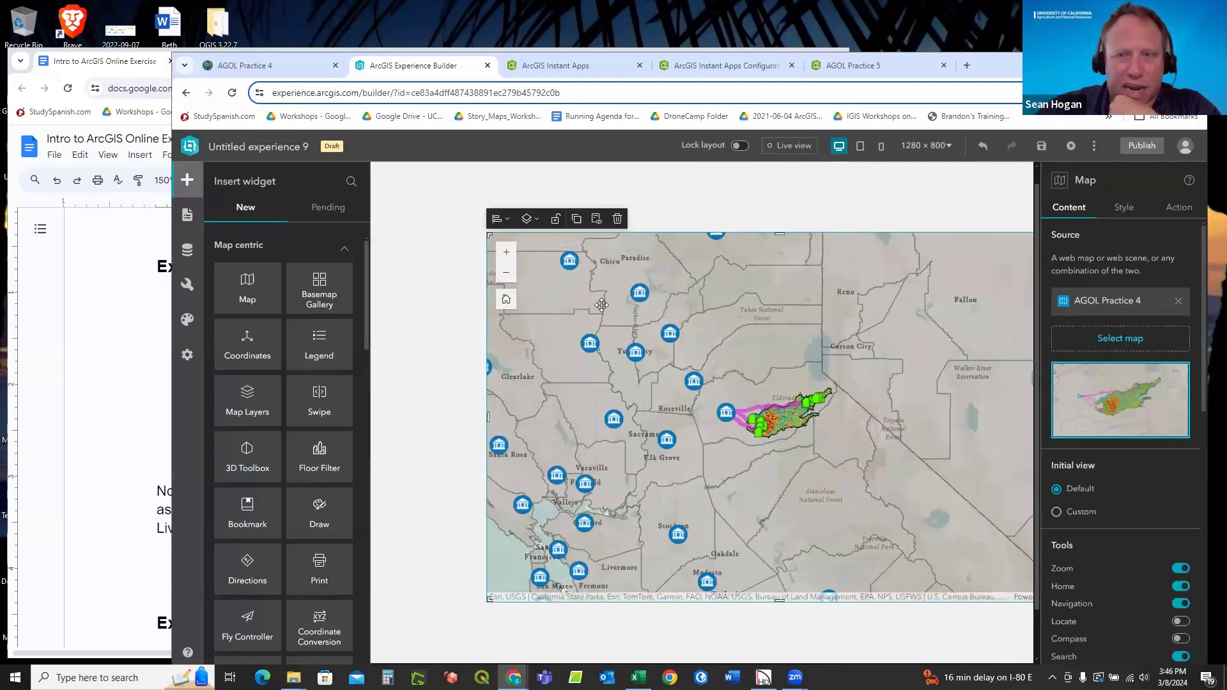
scroll(464, 328, "down", 1)
scroll(464, 329, "up", 1)
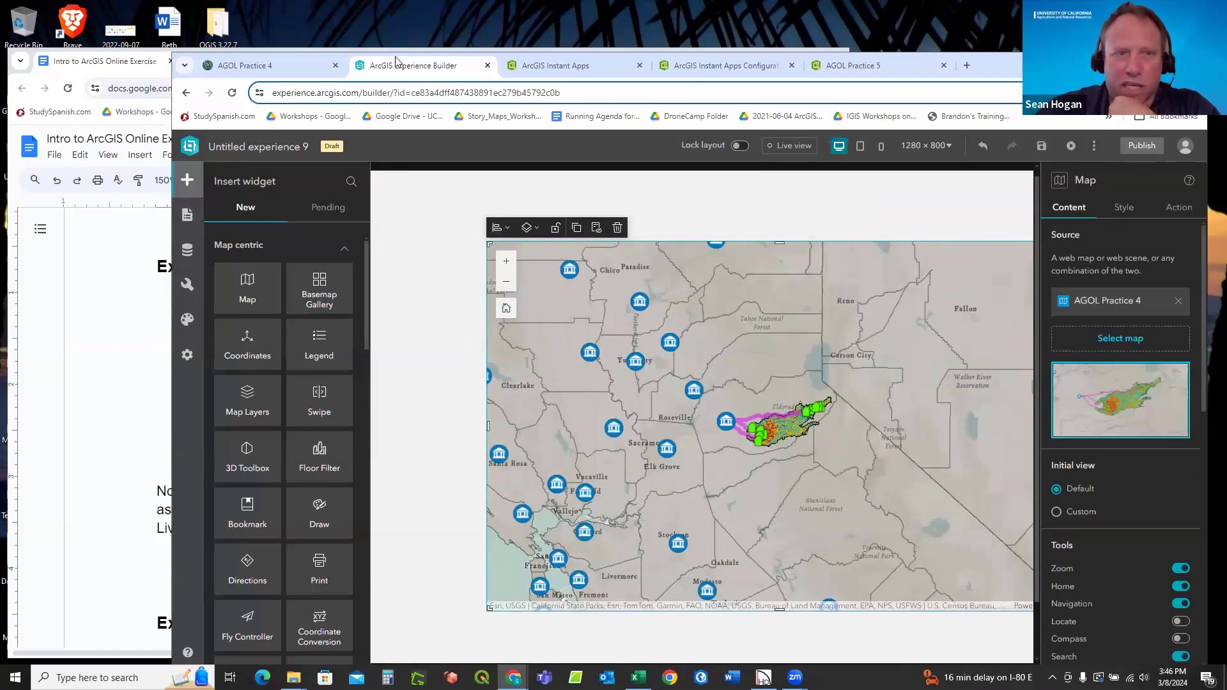
left_click(1163, 62)
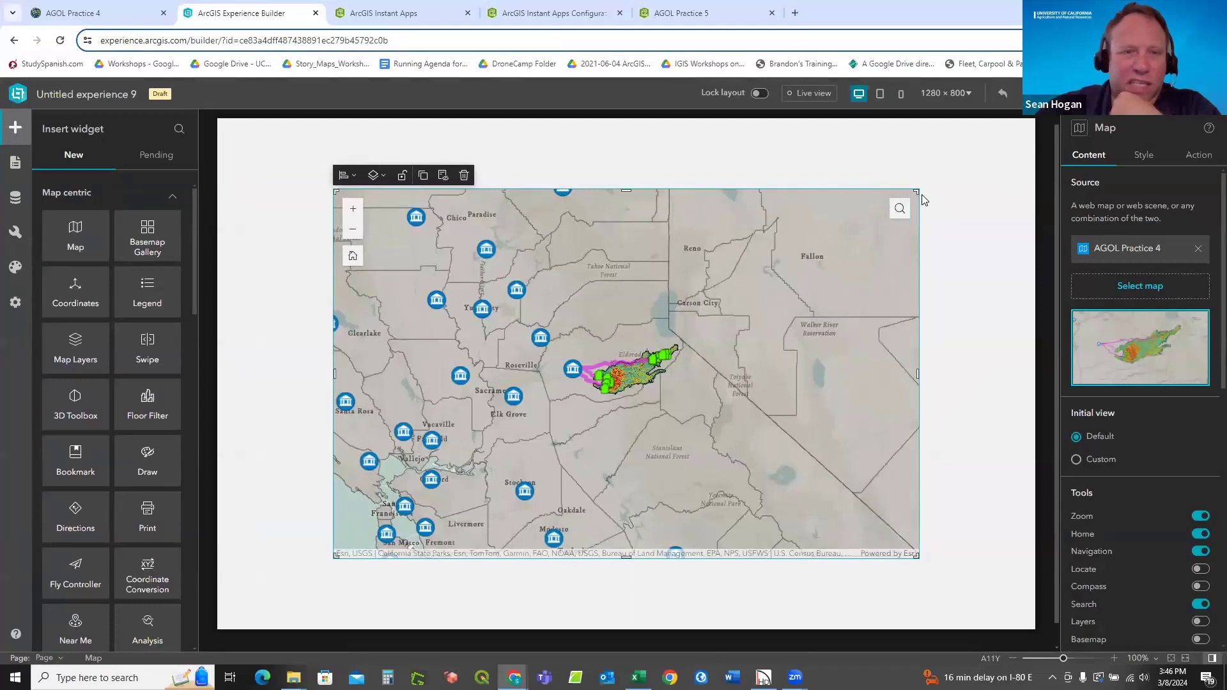
left_click_drag(931, 190, 1025, 125)
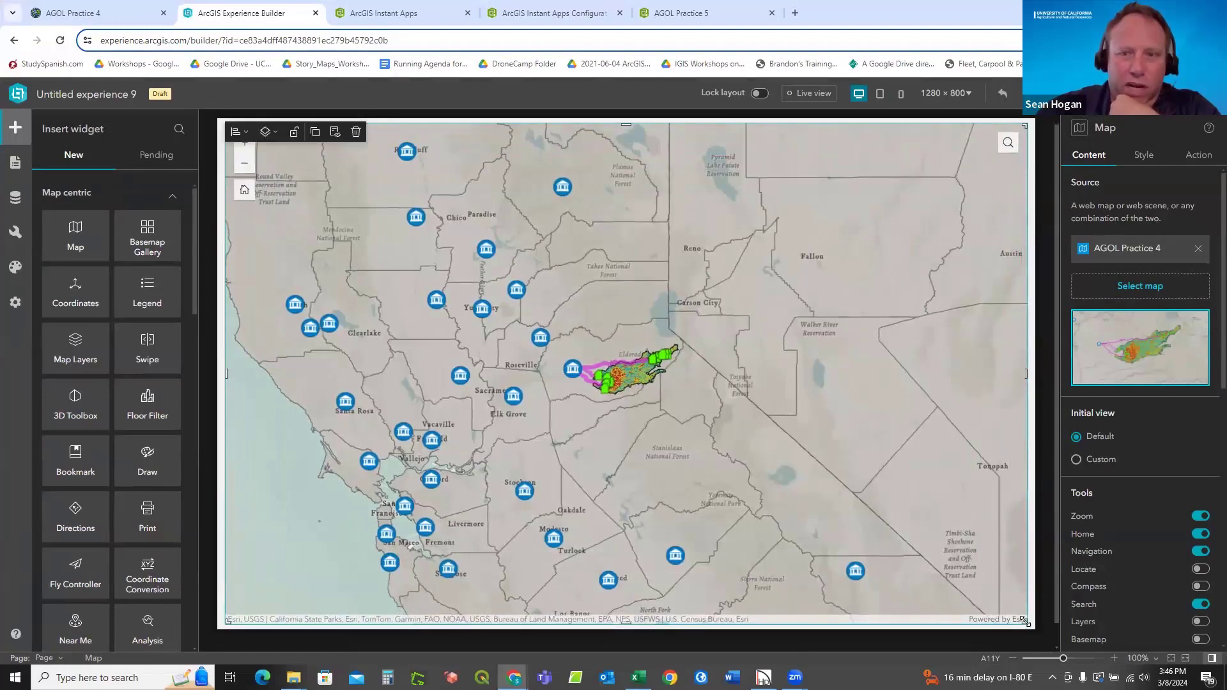
left_click_drag(1025, 622, 1048, 634)
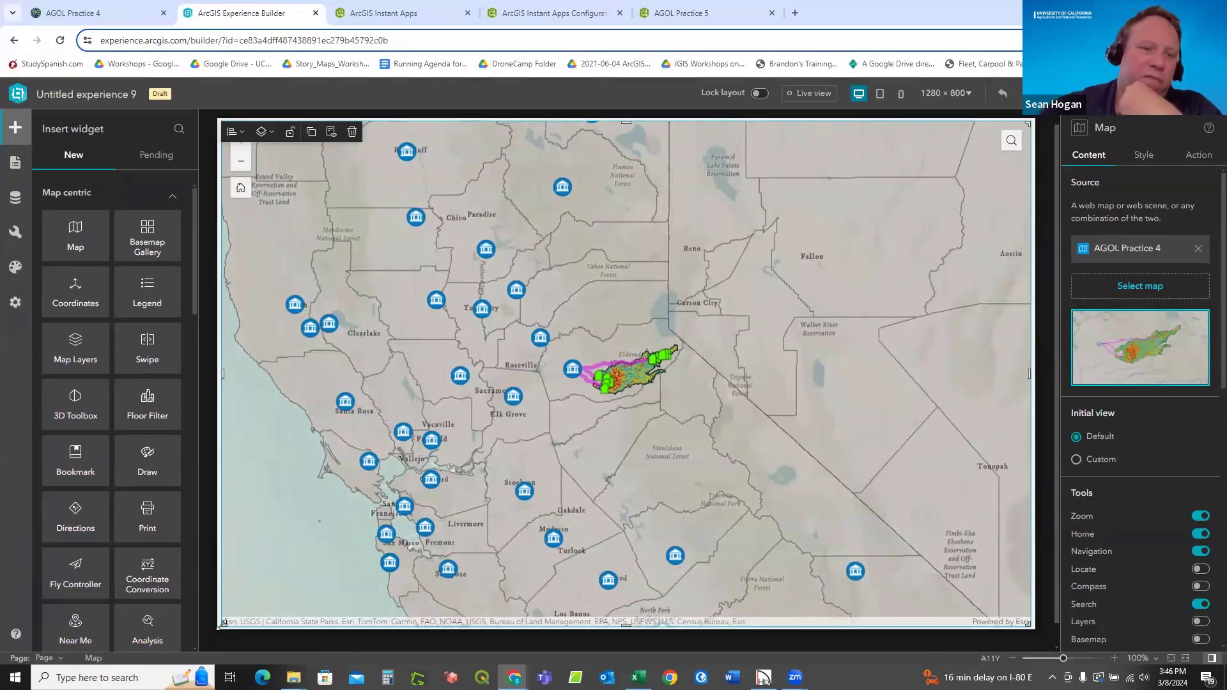
left_click_drag(229, 614, 202, 628)
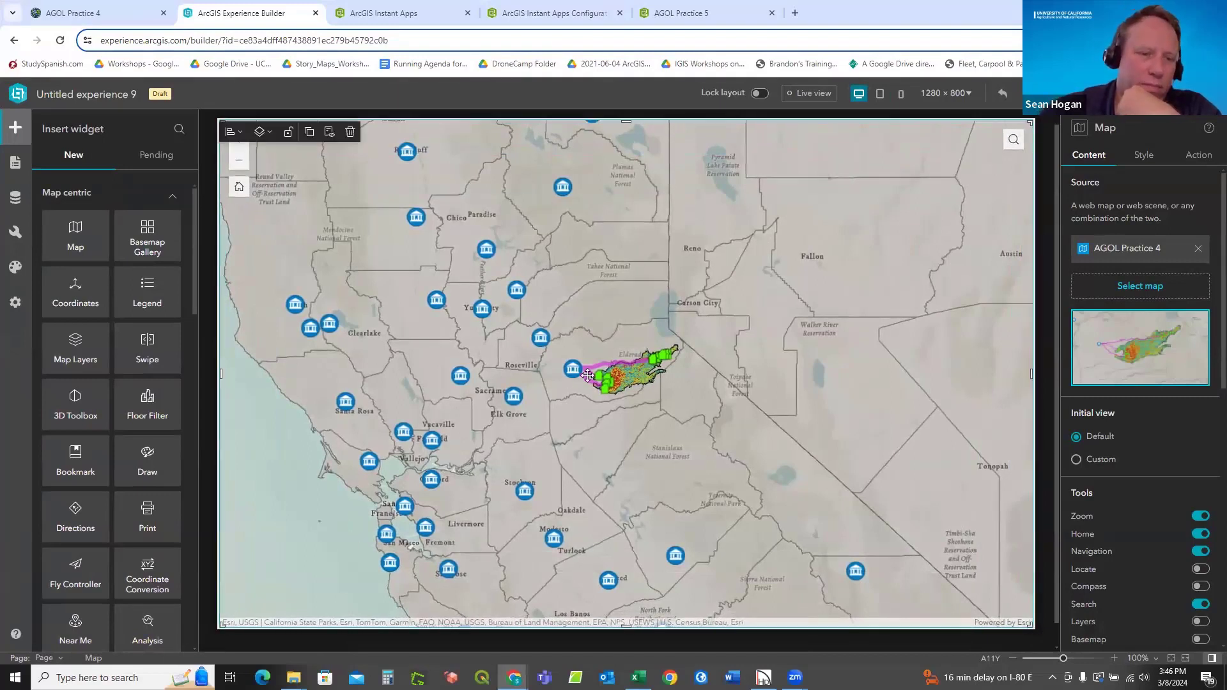
scroll(644, 370, "up", 1)
scroll(644, 371, "down", 1)
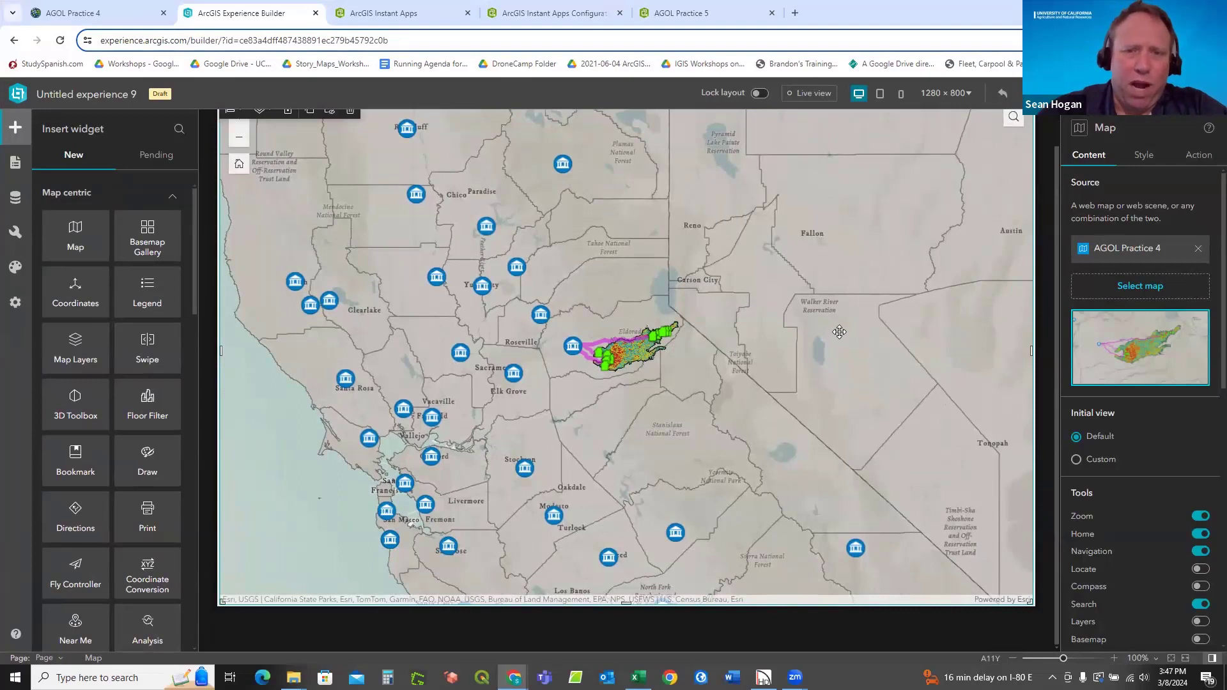
Set a custom initial view for the map widget, zoomed in to the fire perimeter and the evacuation-style route lines beside it.
left_click(1131, 350)
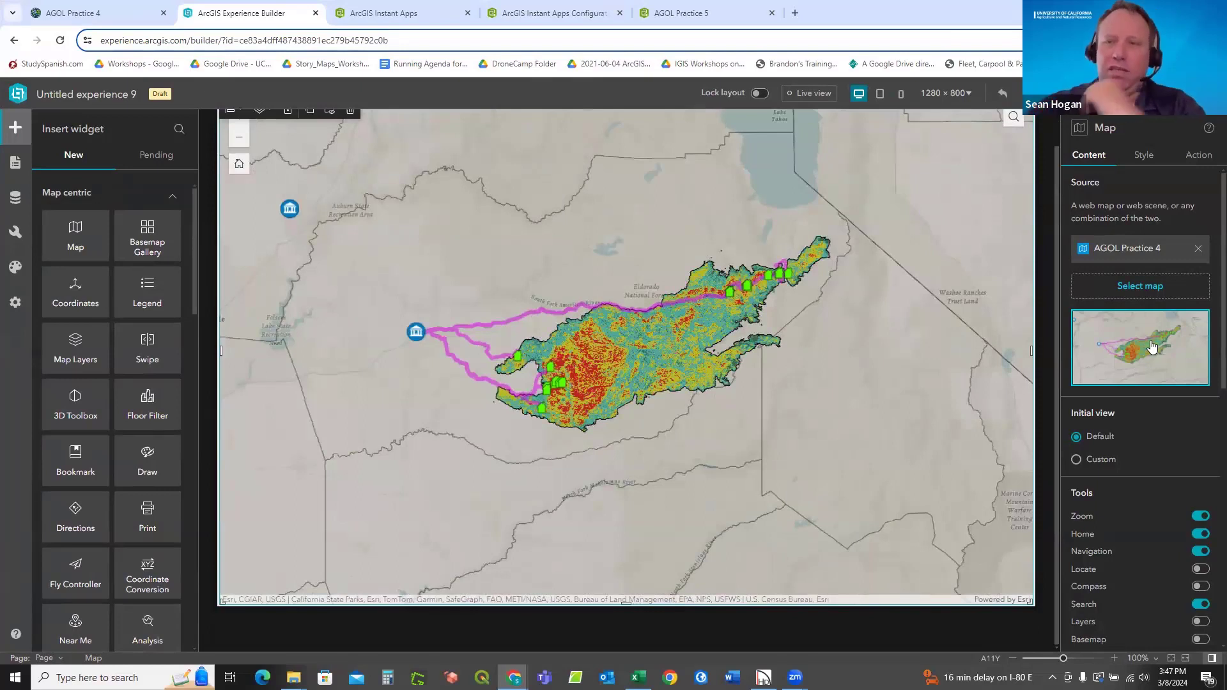
left_click(1077, 459)
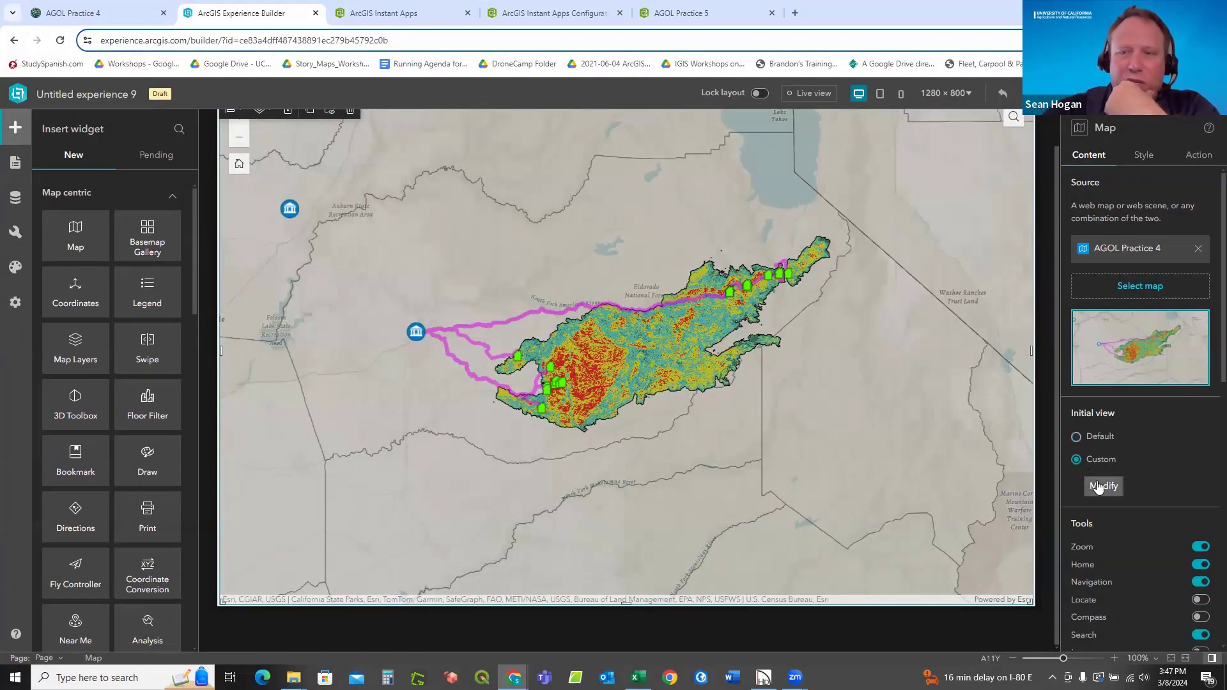
left_click(1096, 486)
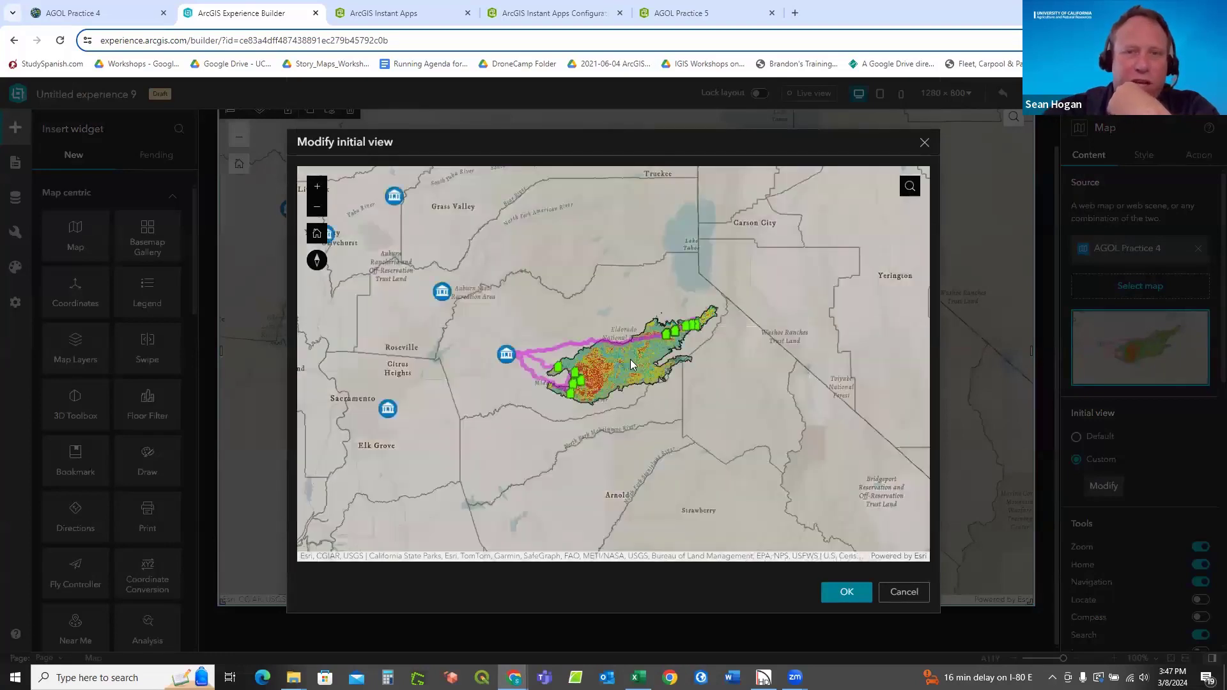
scroll(630, 360, "up", 1)
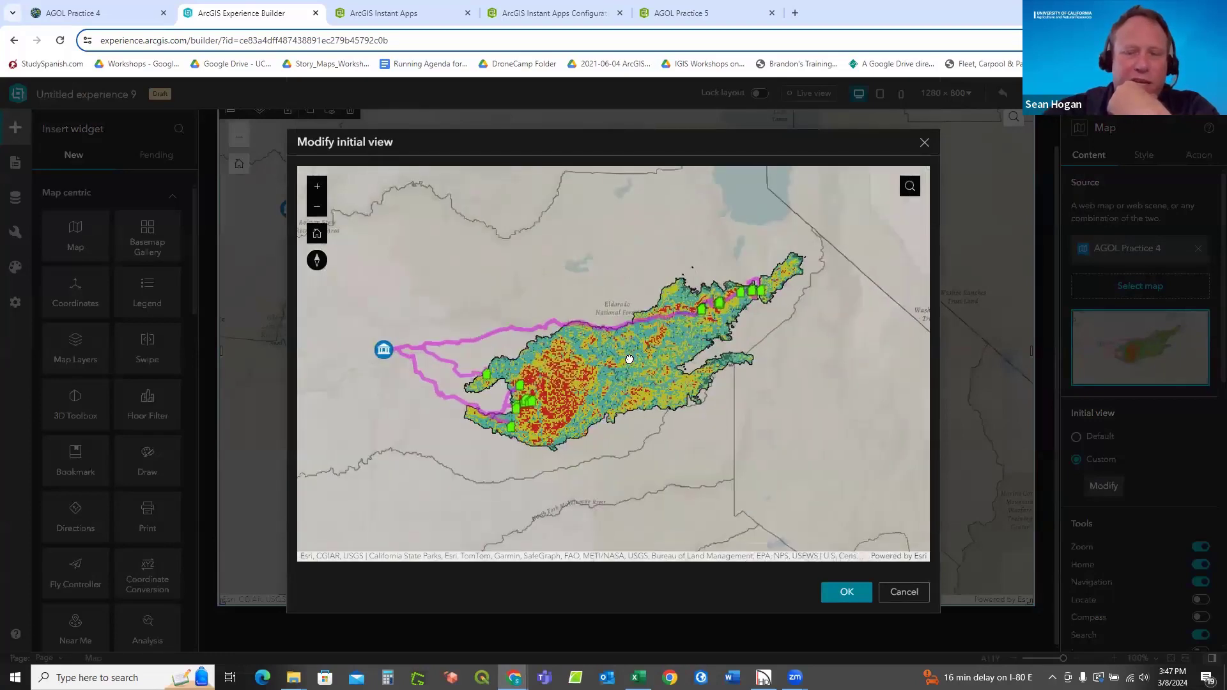
left_click(842, 592)
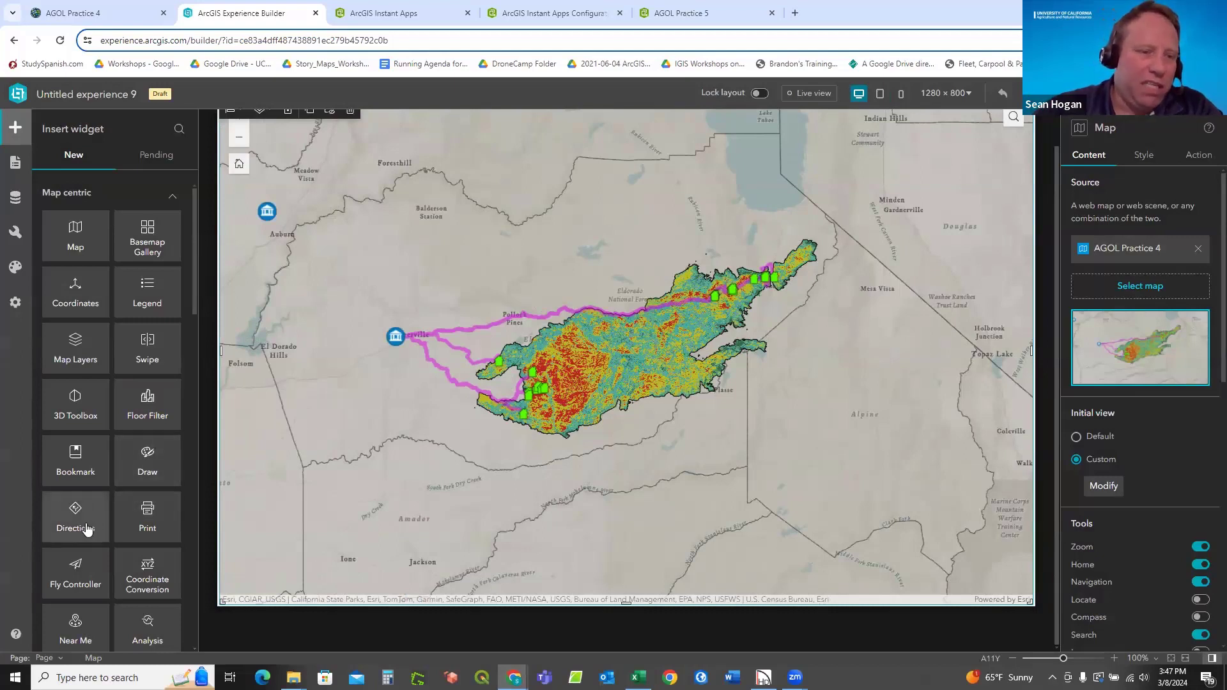
Start the help guide tour, read its Canvas, Sidebar and Insert widget cards, and skip the rest.
left_click(16, 636)
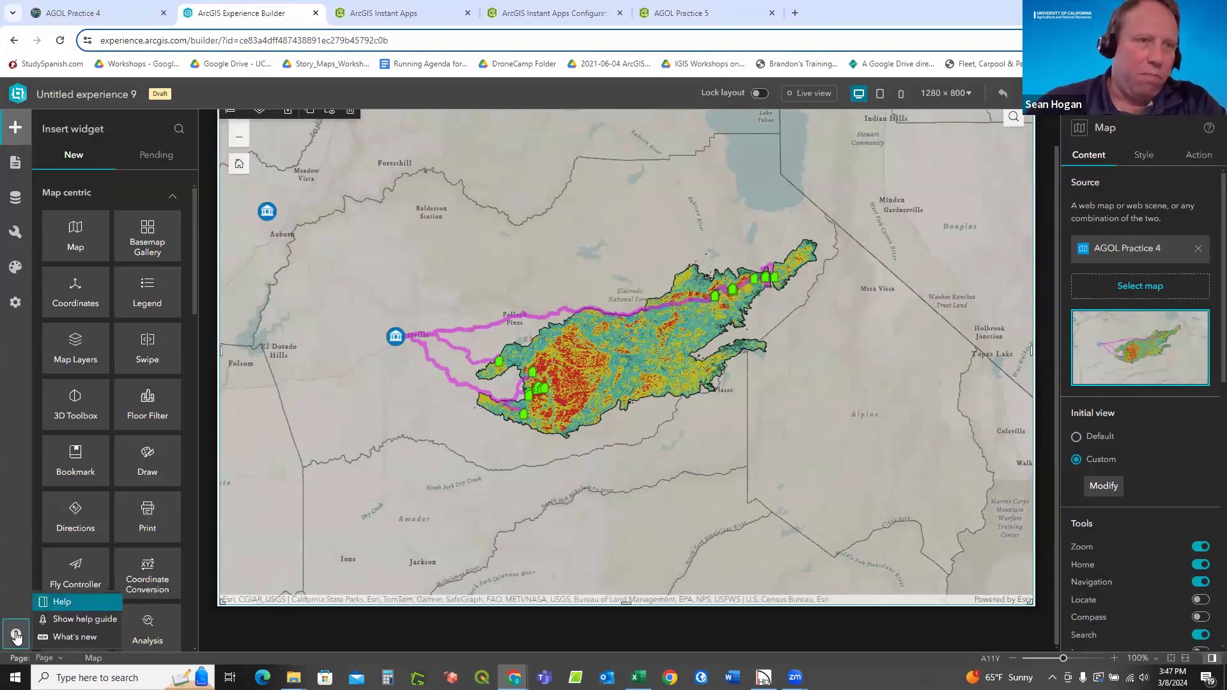
left_click(82, 618)
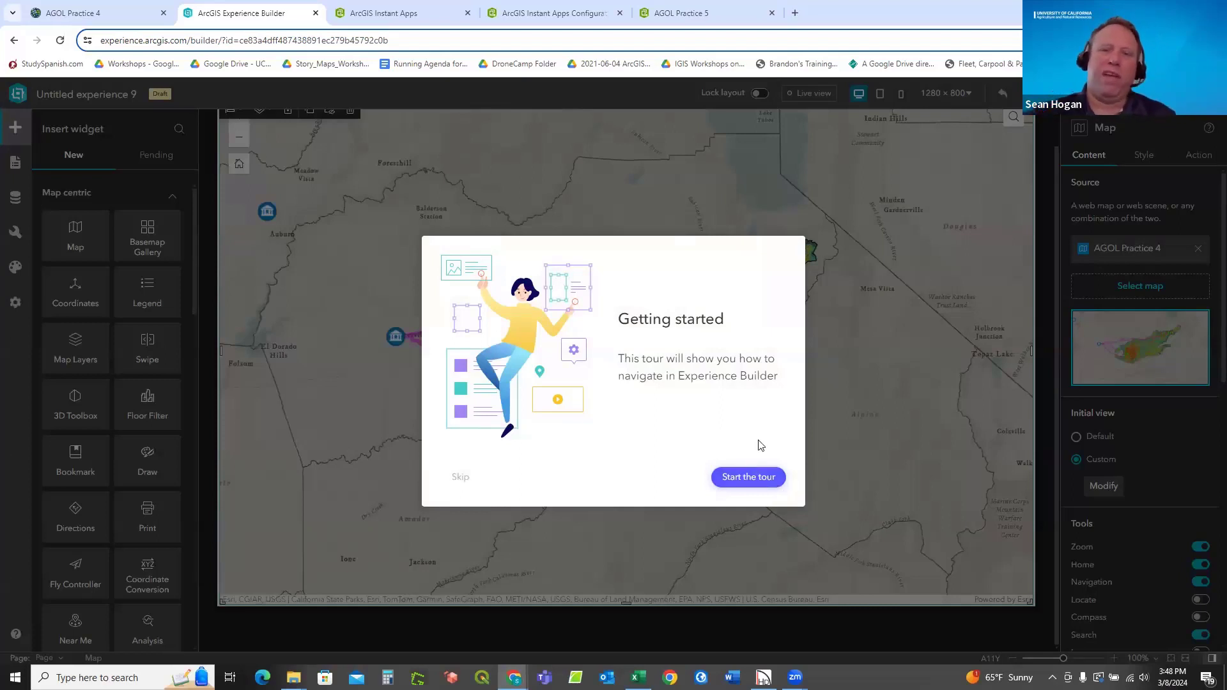
left_click(736, 476)
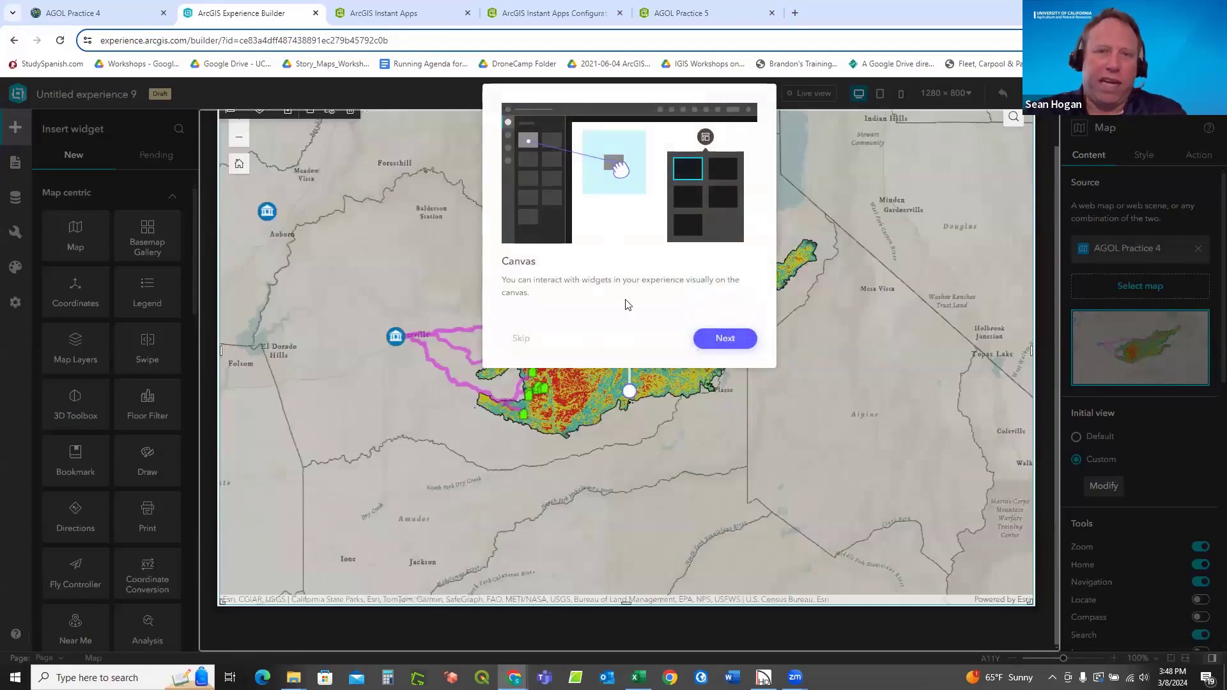
left_click(729, 340)
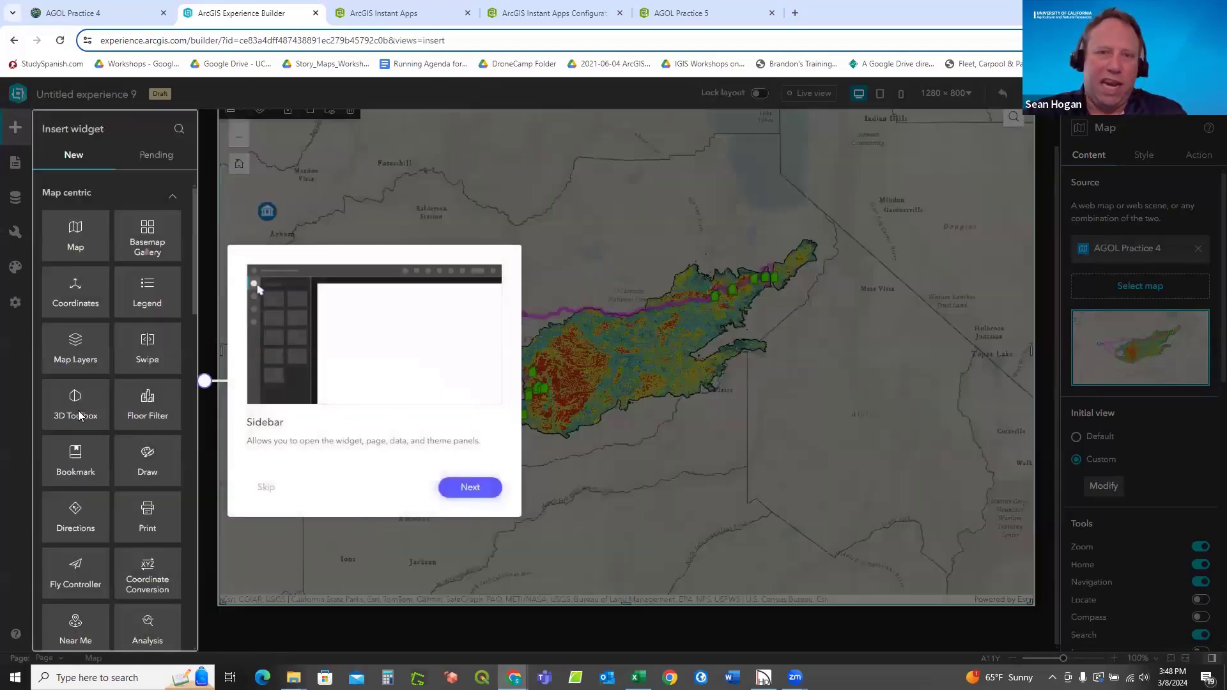
left_click(472, 489)
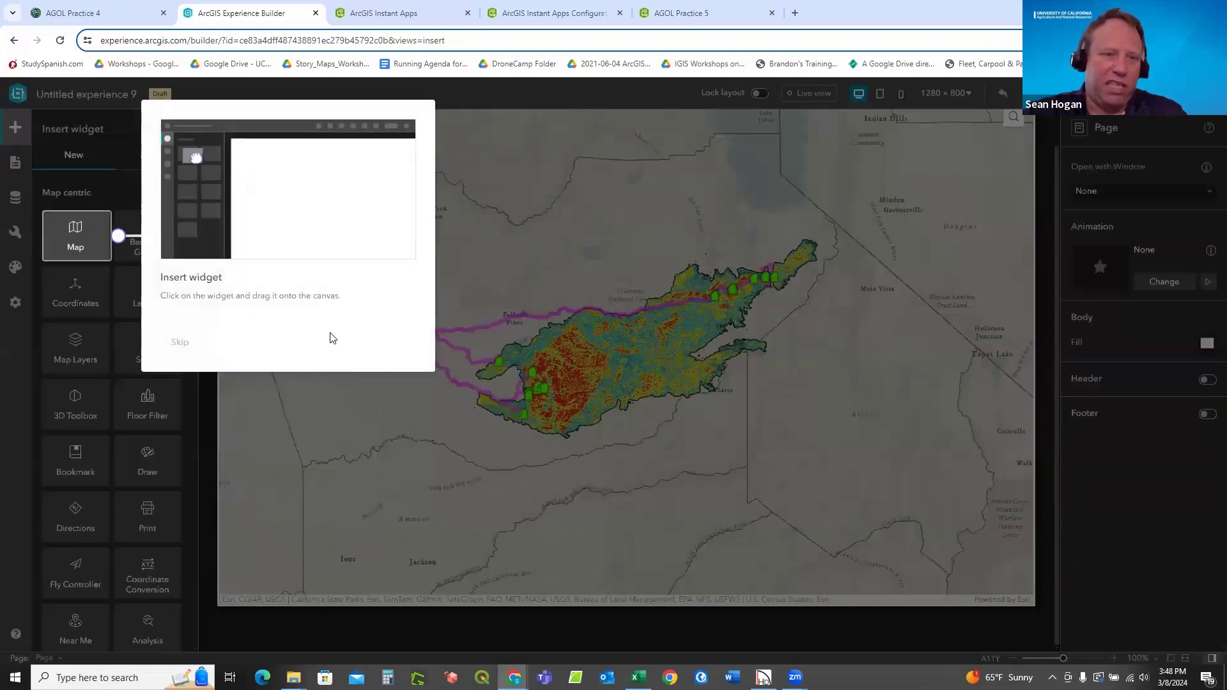
left_click(179, 348)
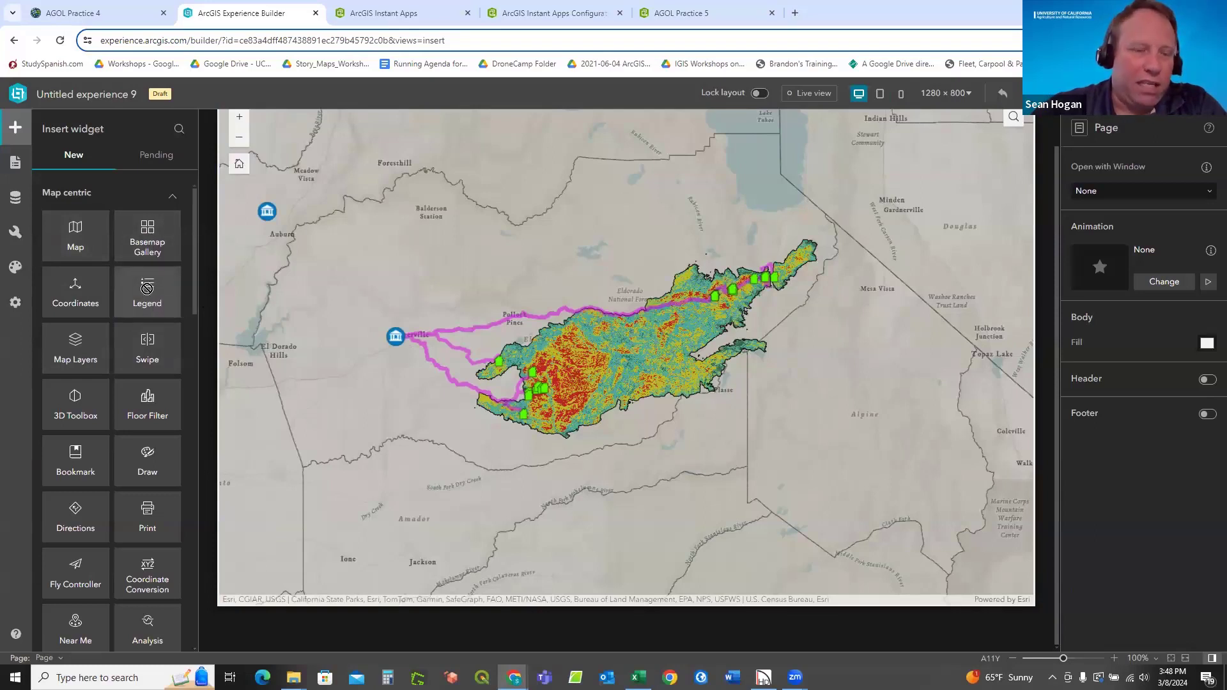
Add a Legend widget in the map's lower-right corner, link it to the Map widget and adjust its size to suit.
left_click_drag(143, 289, 912, 476)
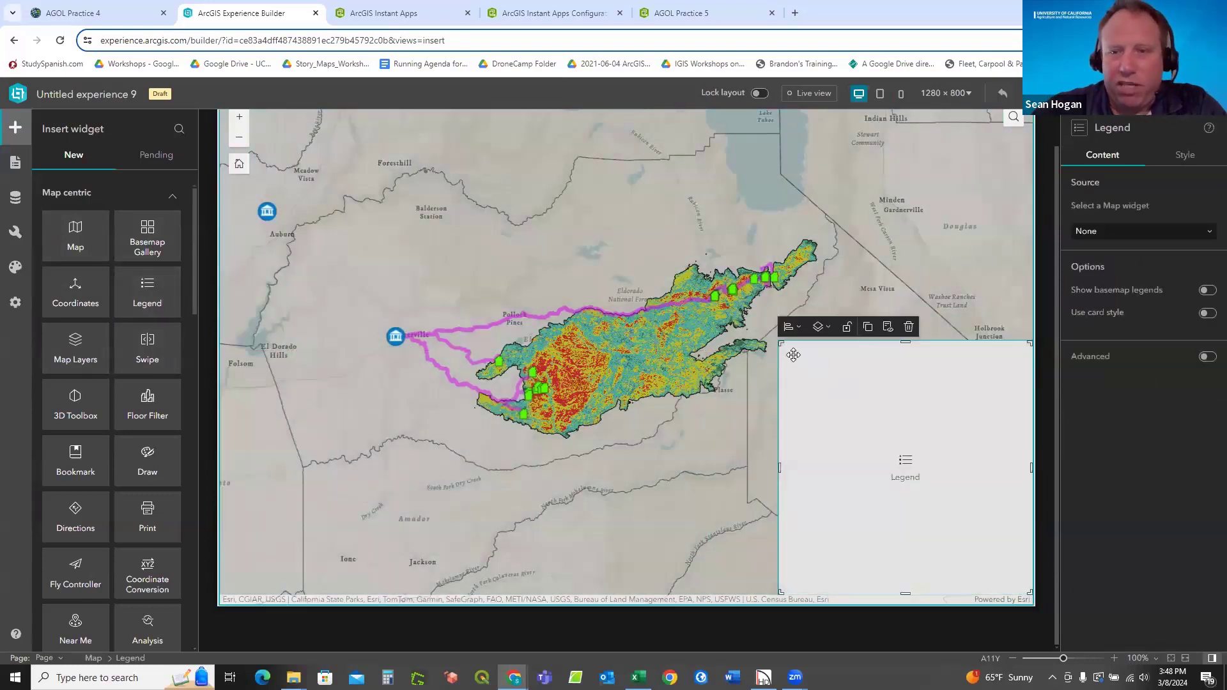
left_click_drag(779, 343, 855, 401)
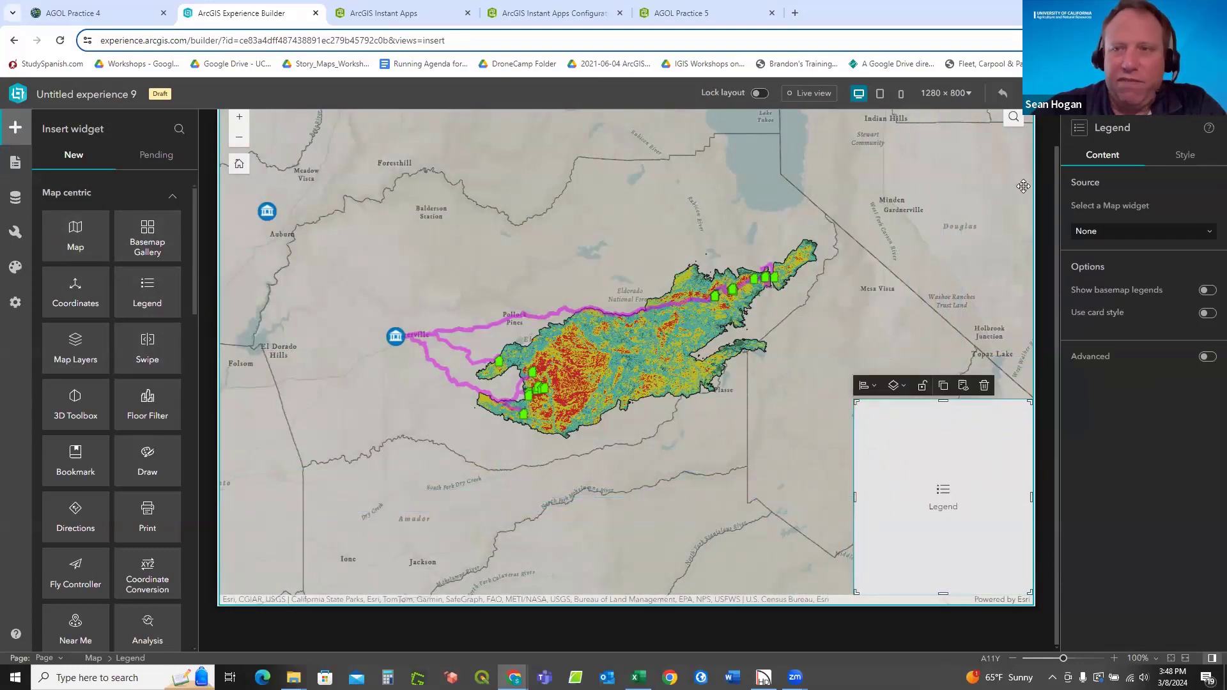
left_click(1209, 233)
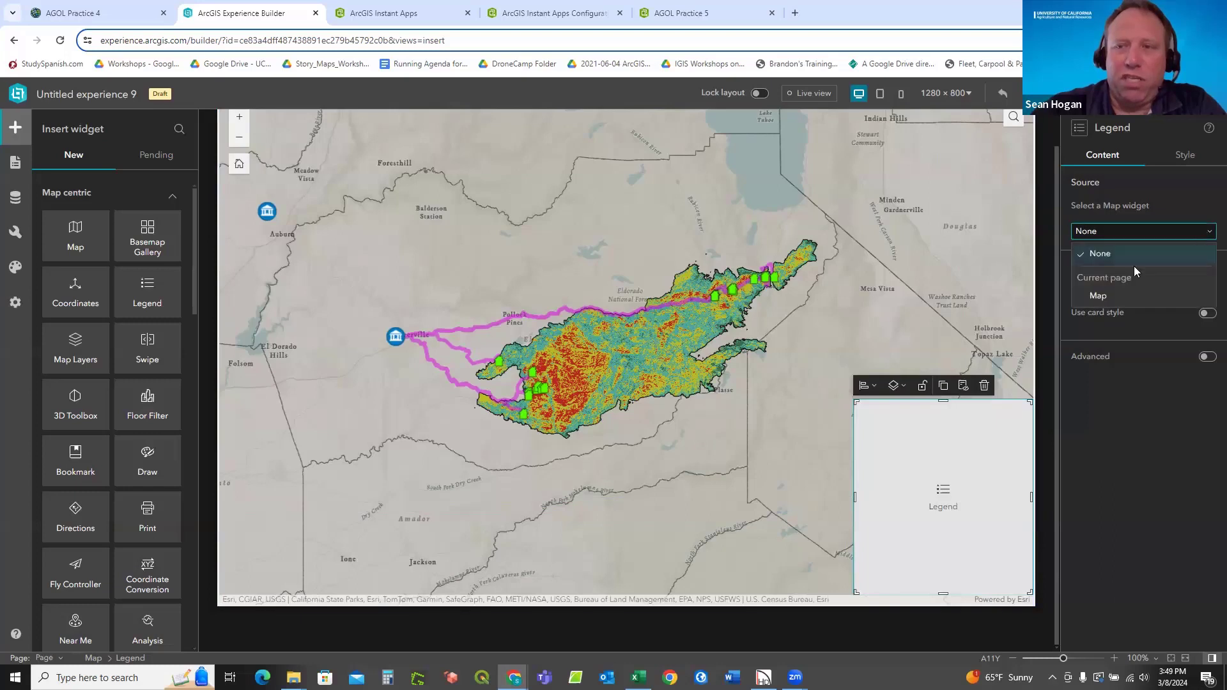
left_click(1099, 295)
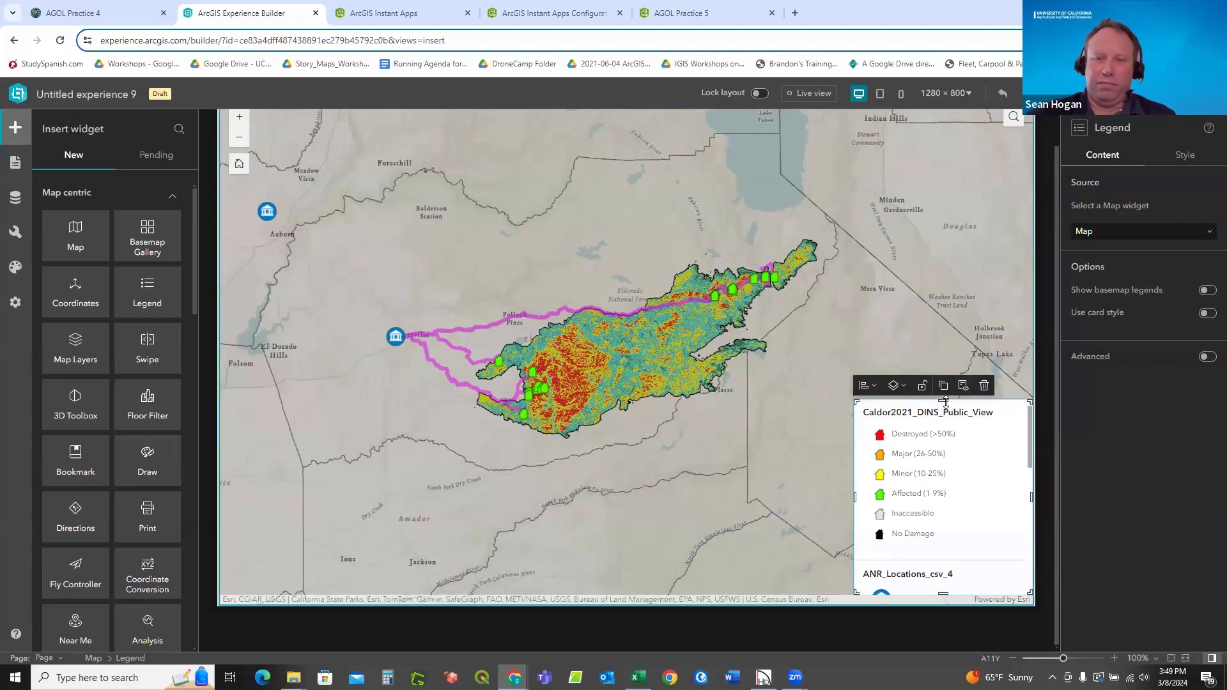
left_click_drag(946, 402, 946, 376)
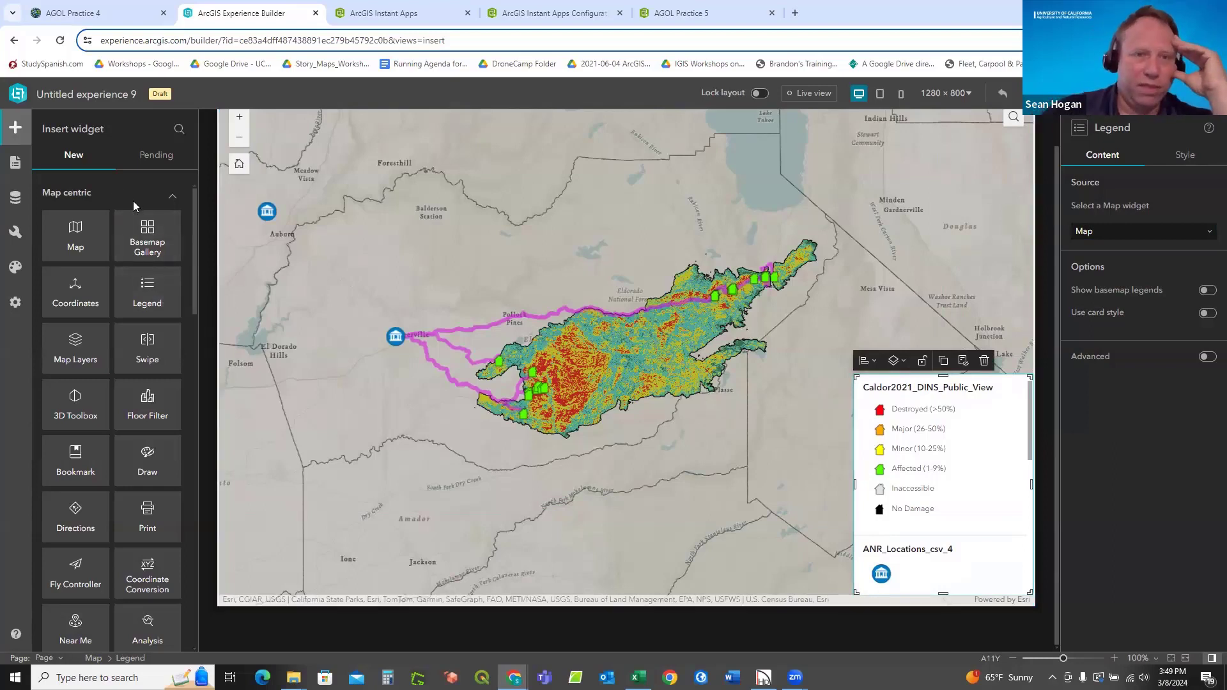
Add a Text widget over the upper middle of the map with the text "Caldor Fire Severity".
scroll(133, 200, "down", 10)
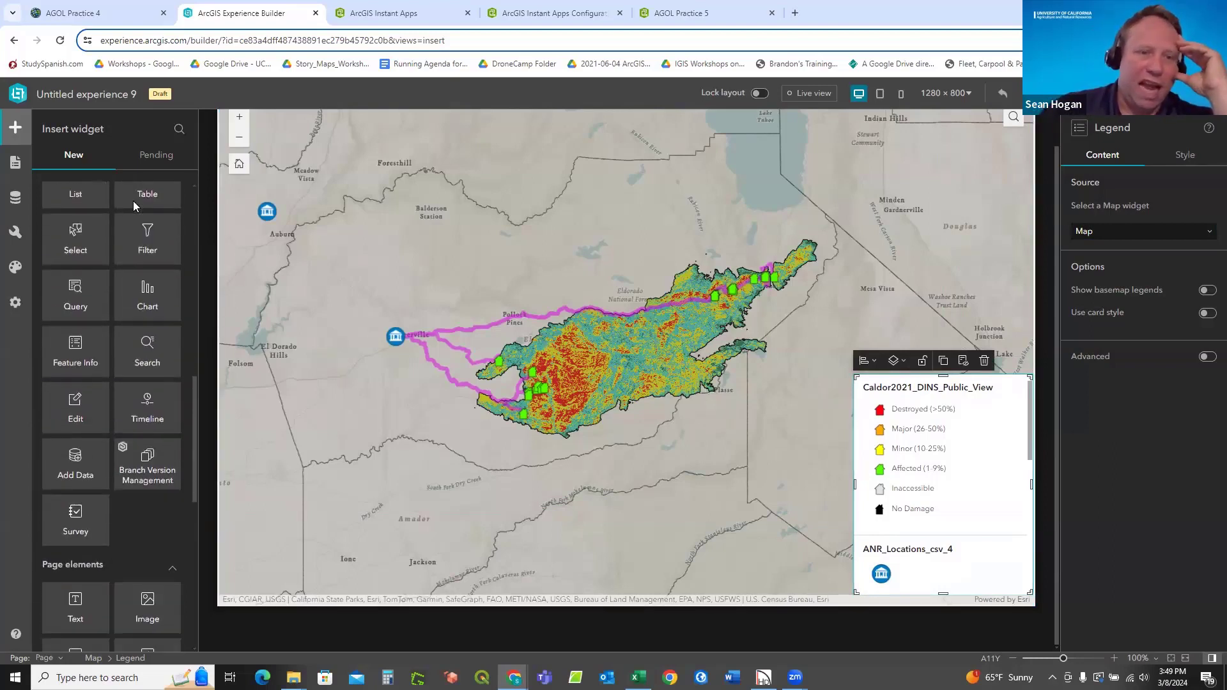
scroll(133, 201, "down", 5)
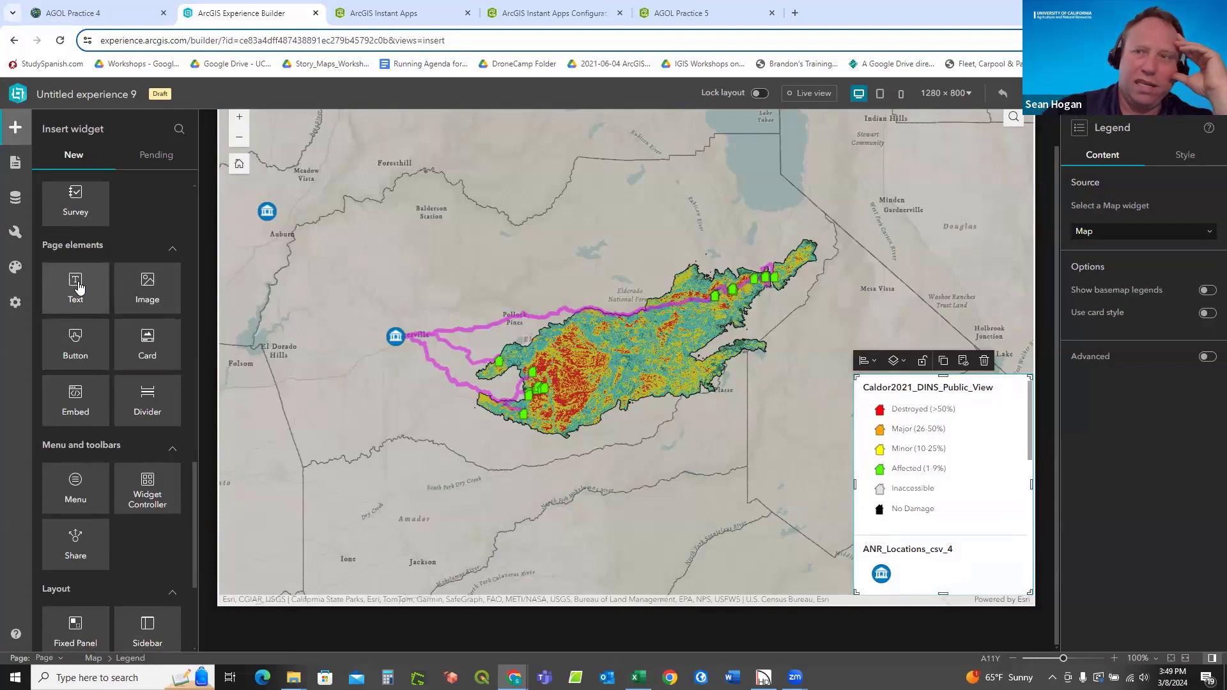
left_click_drag(448, 225, 643, 158)
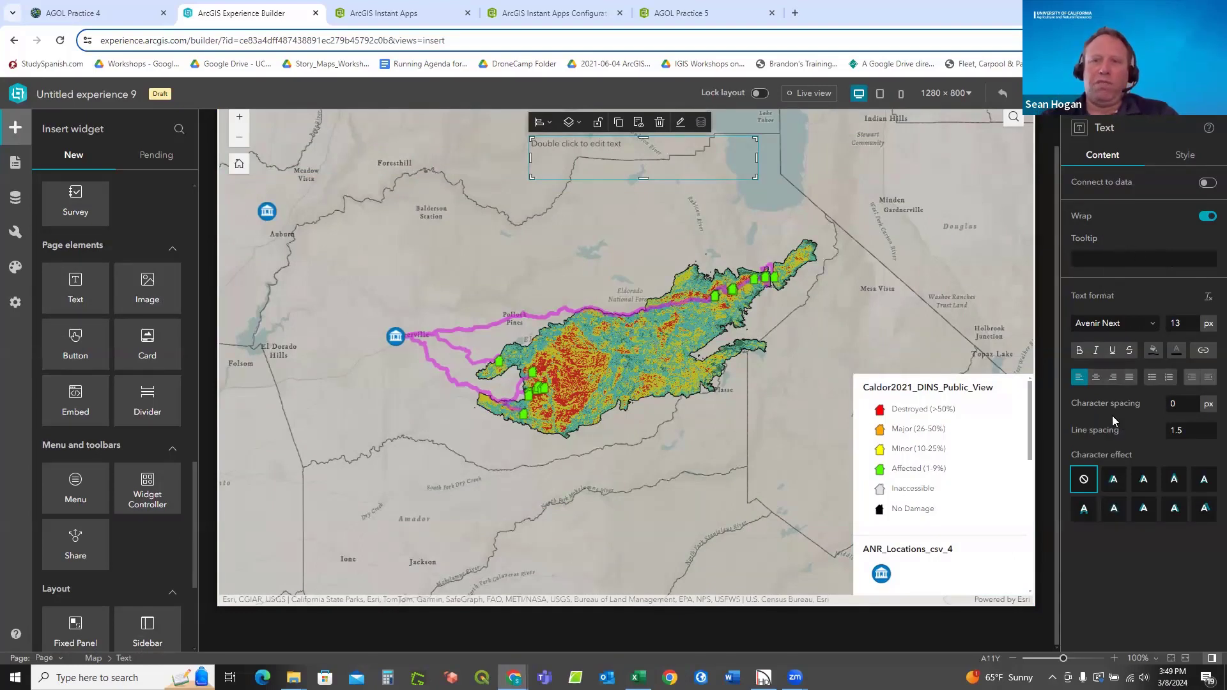
double_click(606, 144)
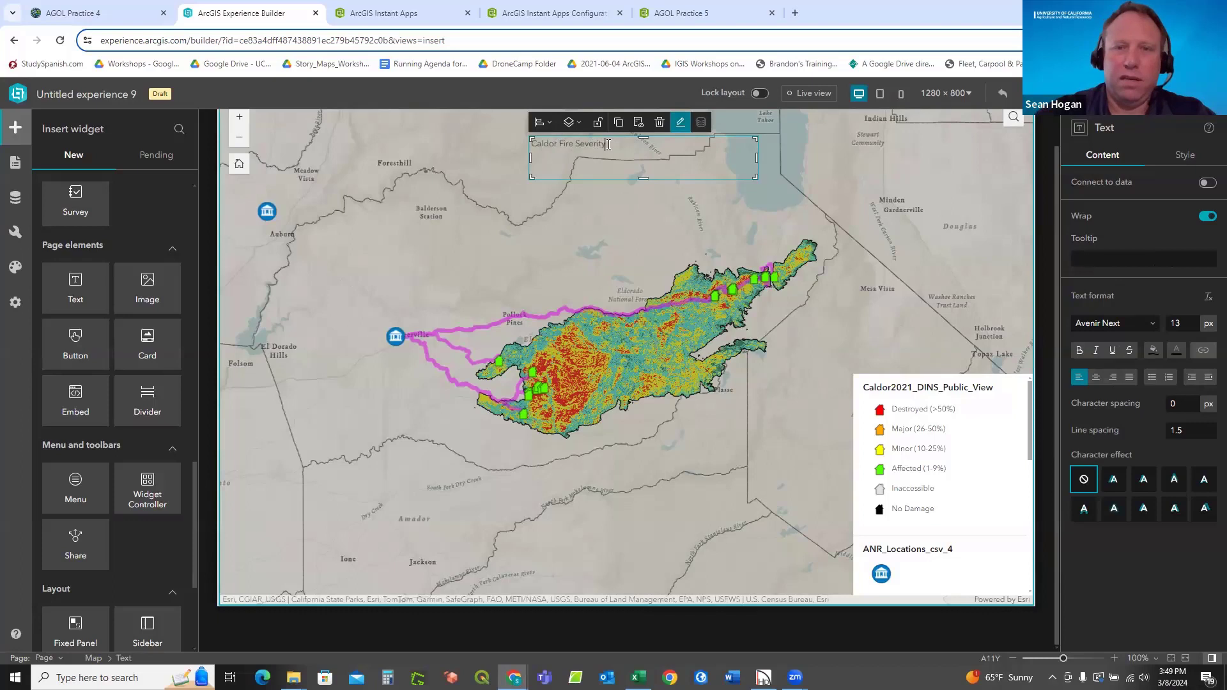
Format the "Caldor Fire Severity" title as bold with a font size of 30 px.
left_click_drag(615, 146, 508, 146)
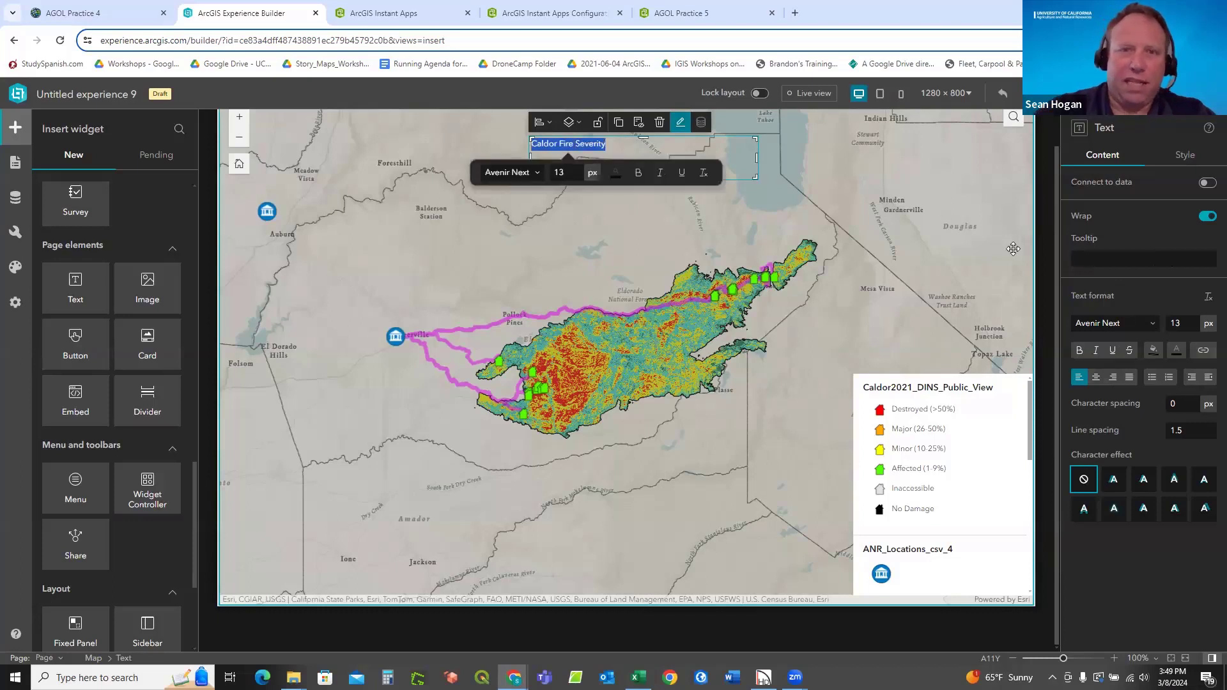
left_click(1171, 323)
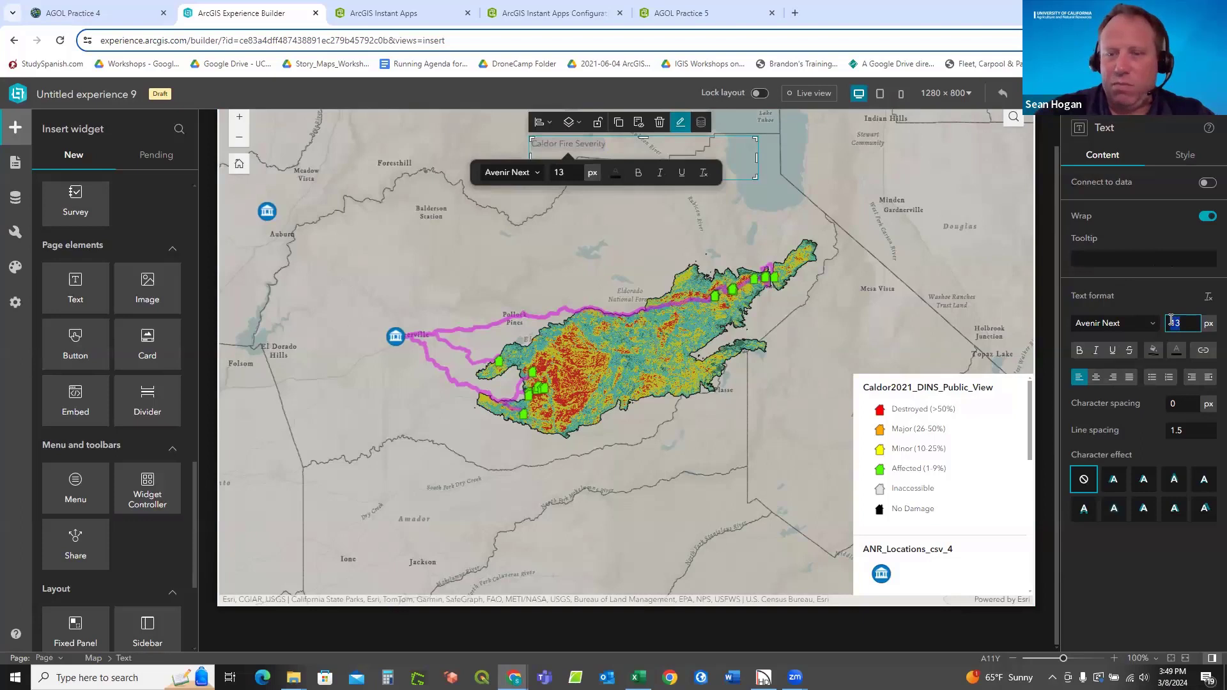
type("30")
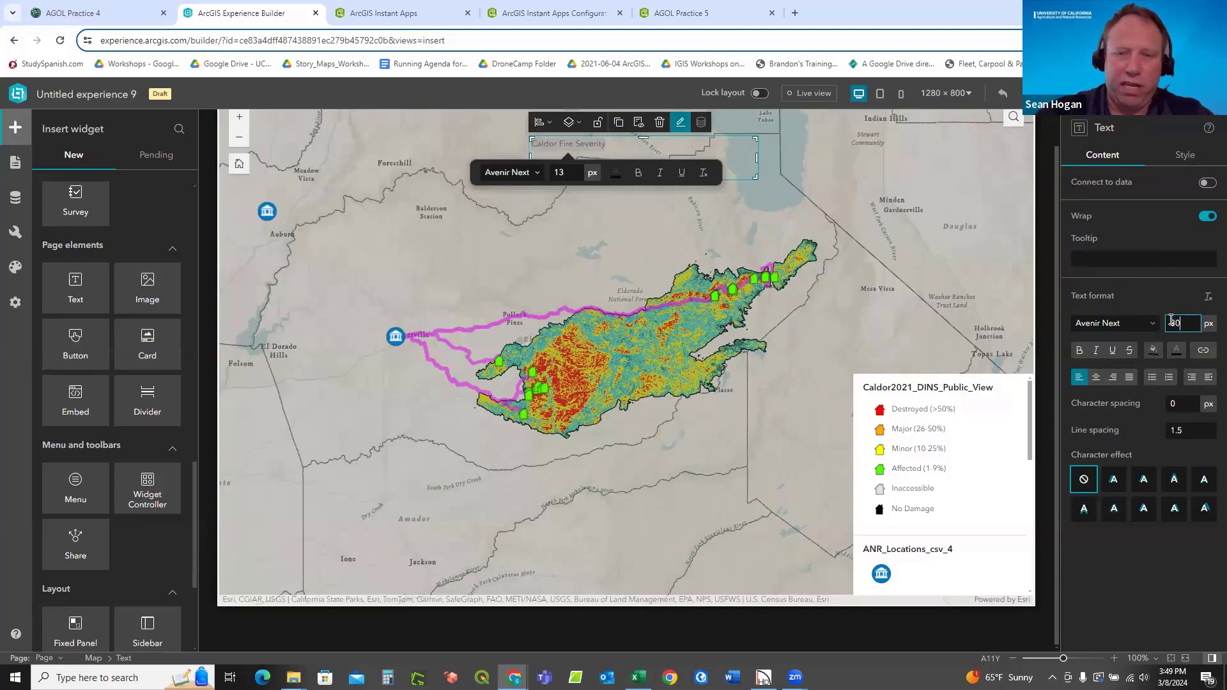
left_click(1079, 351)
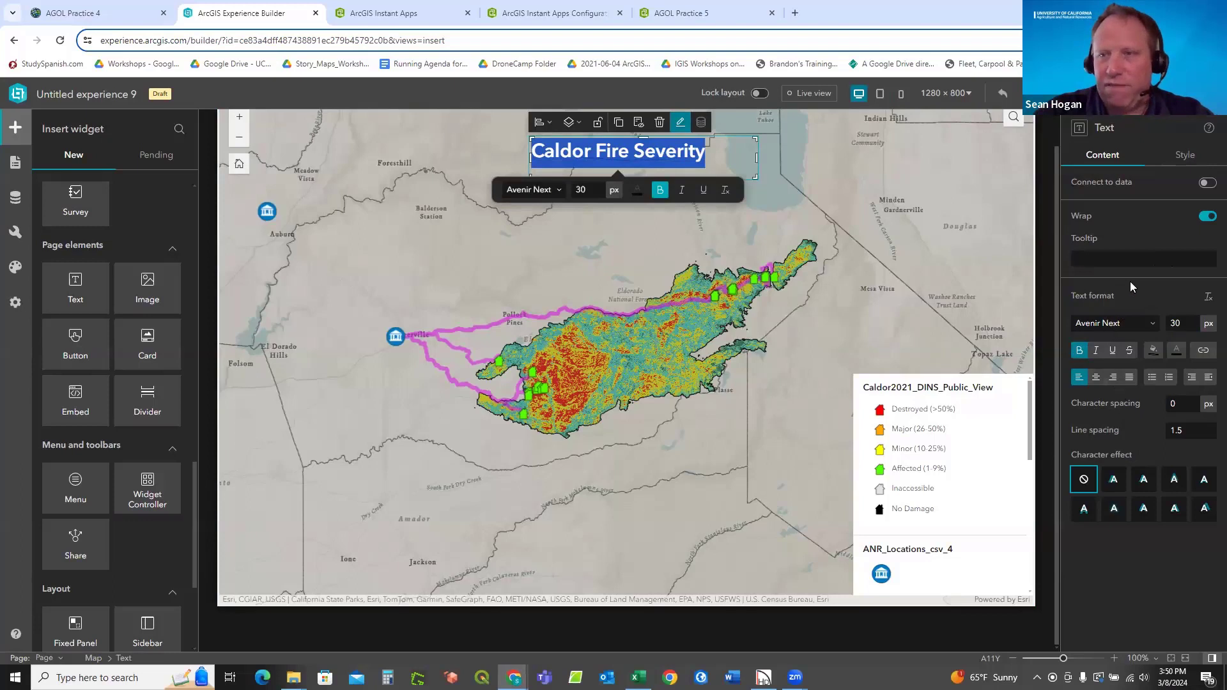
Apply Background style 1 to the title's text widget.
left_click(1186, 157)
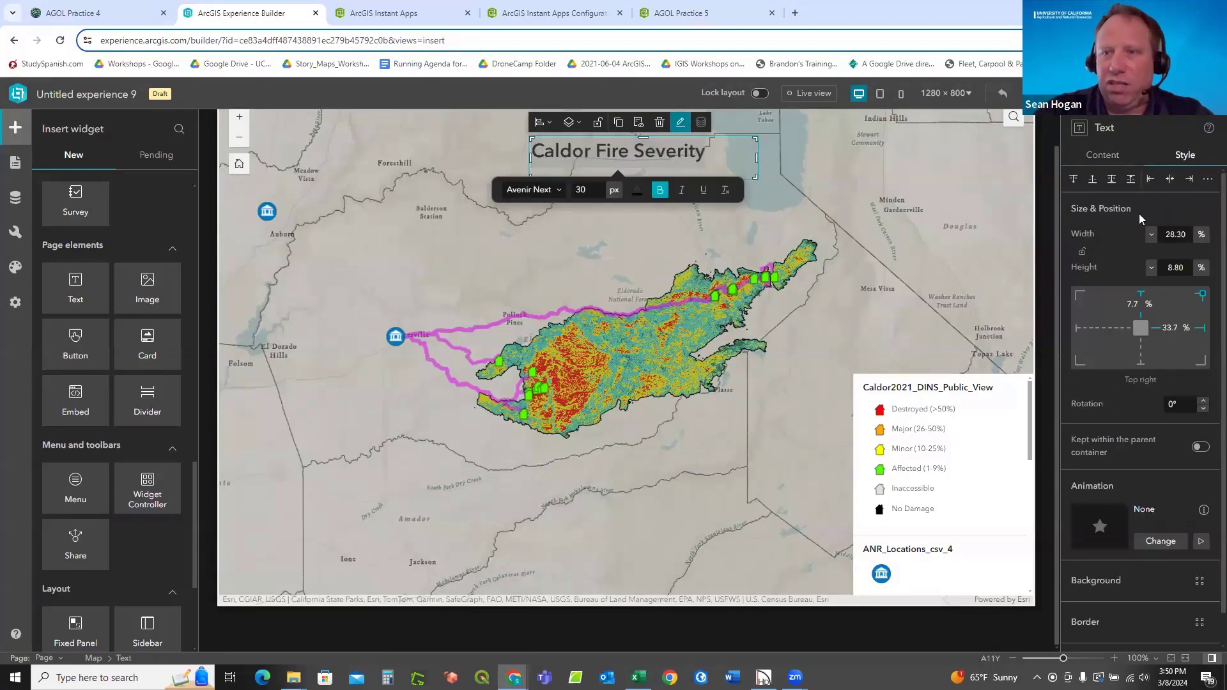
scroll(1132, 211, "down", 1)
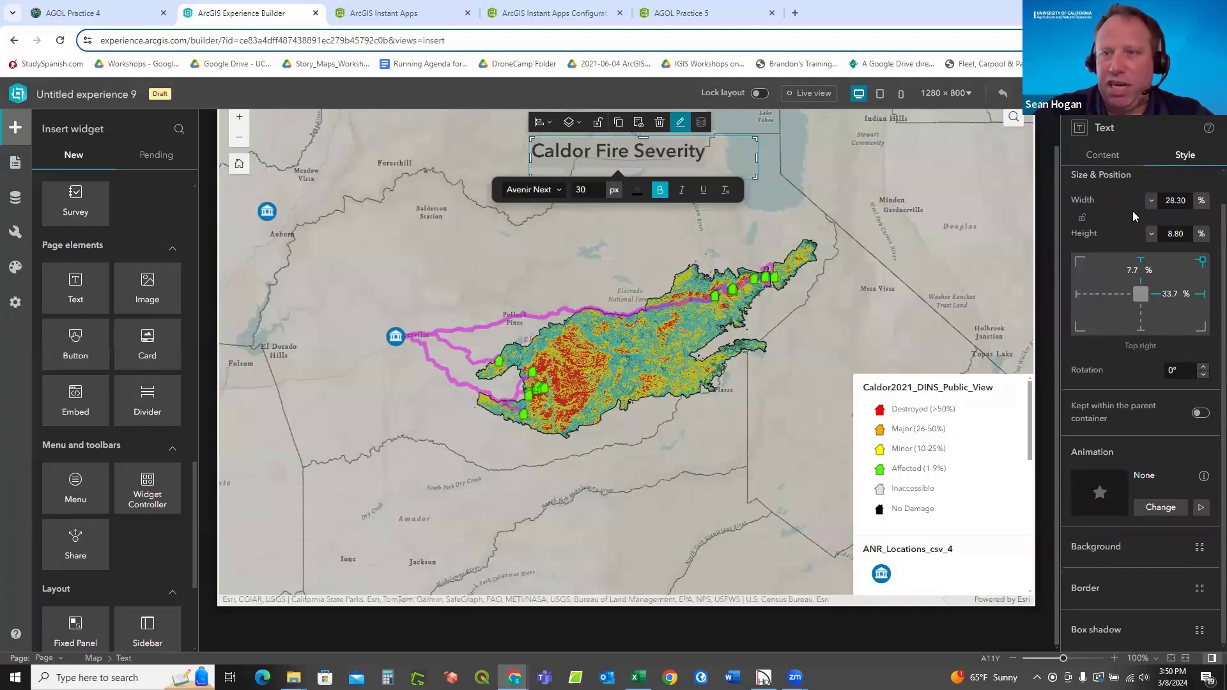
left_click(1199, 548)
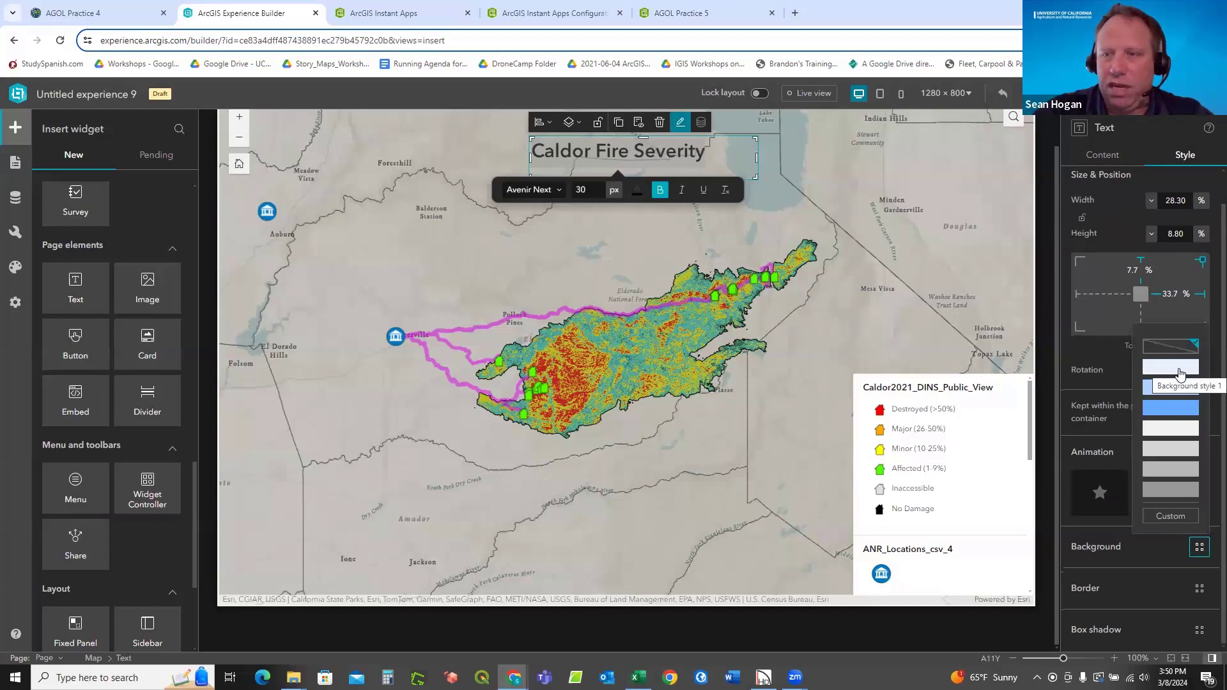
left_click(1183, 369)
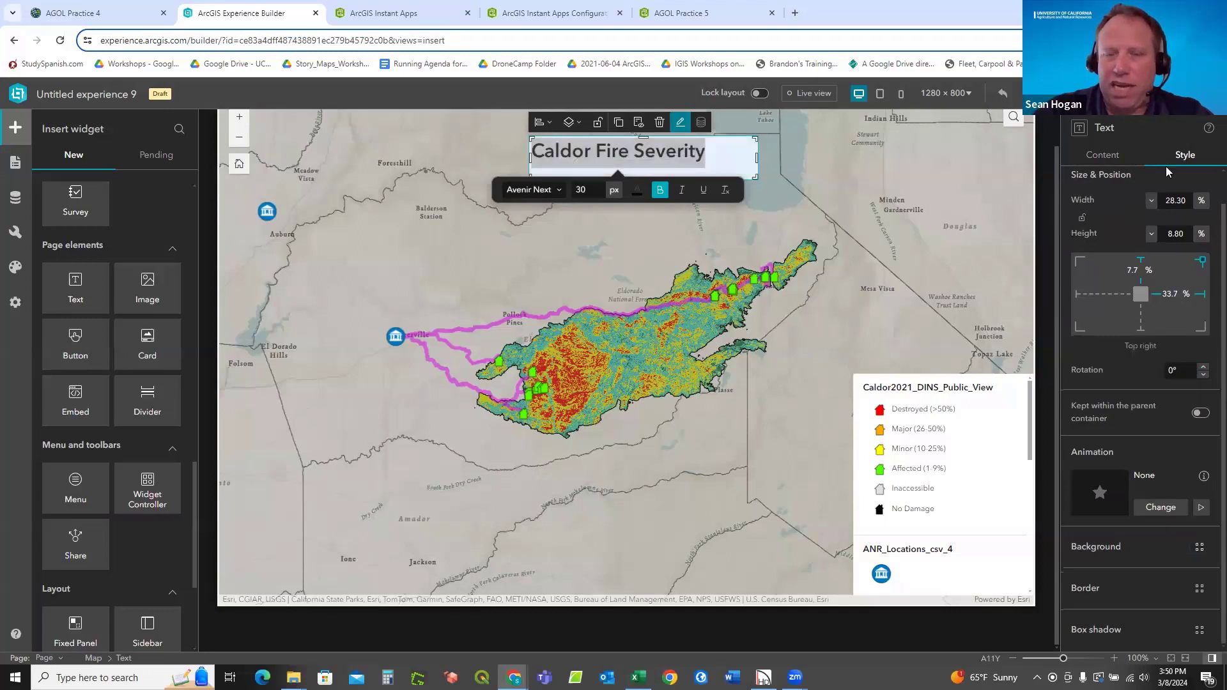
Center the title text in its box and set its font size to 35 px.
left_click(1102, 155)
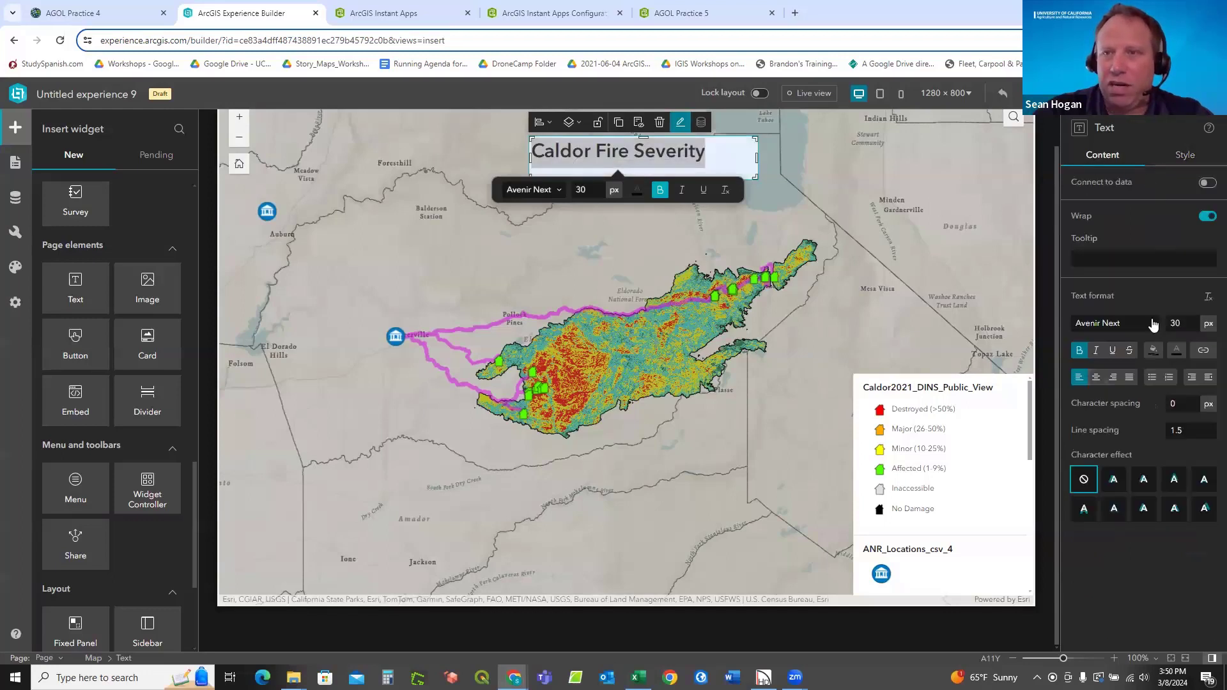
left_click(1098, 376)
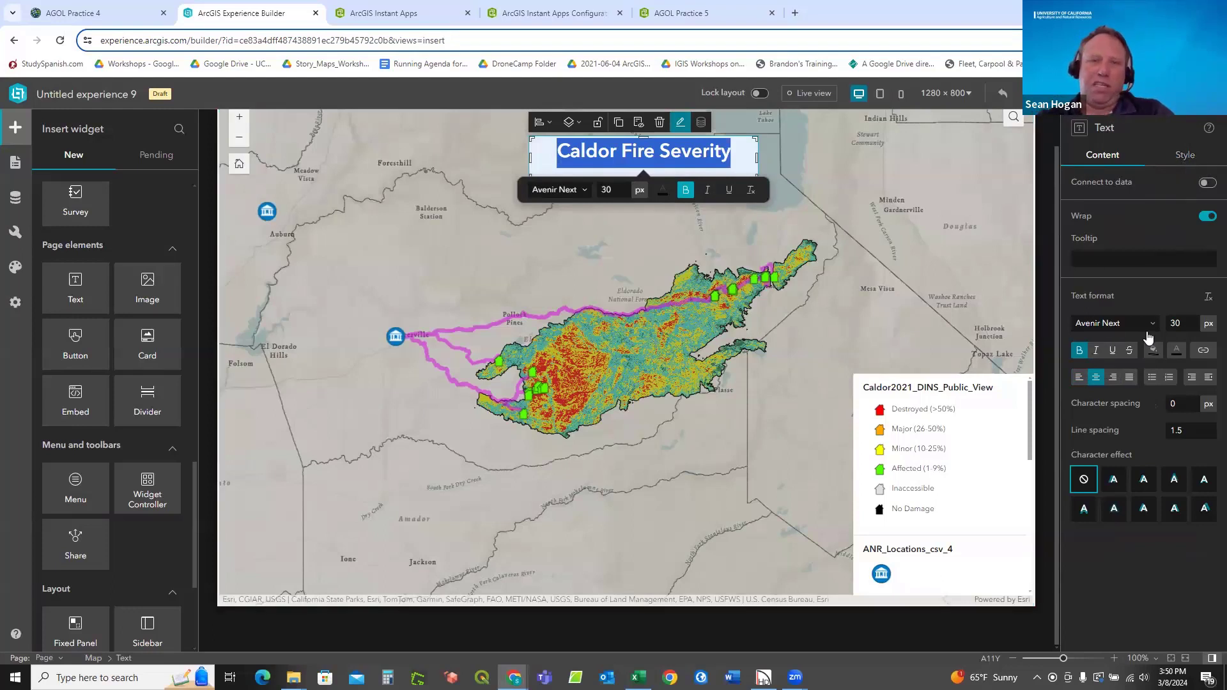
left_click(1180, 324)
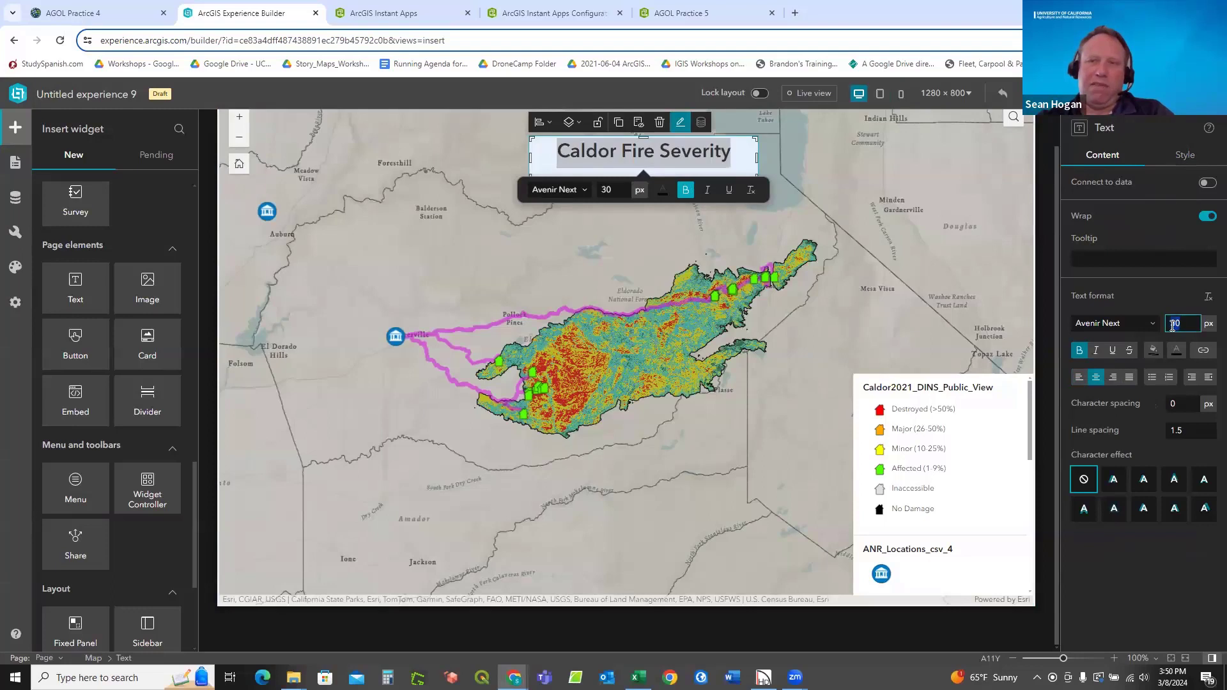
type("35")
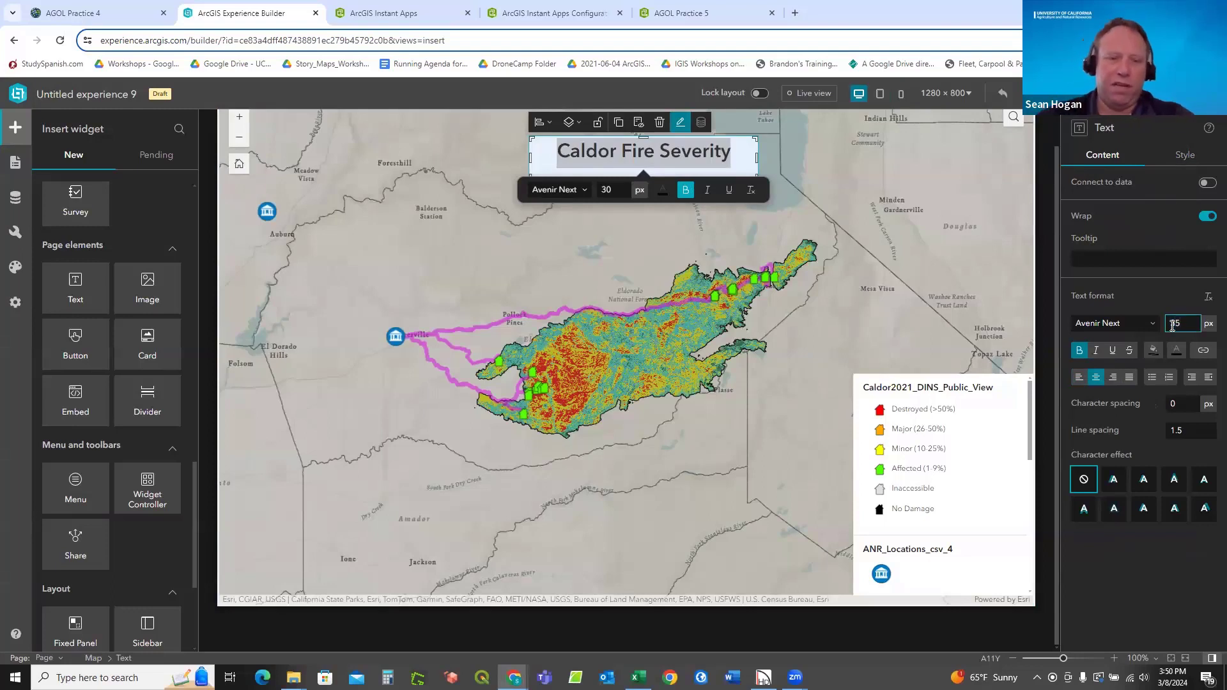
key("Return")
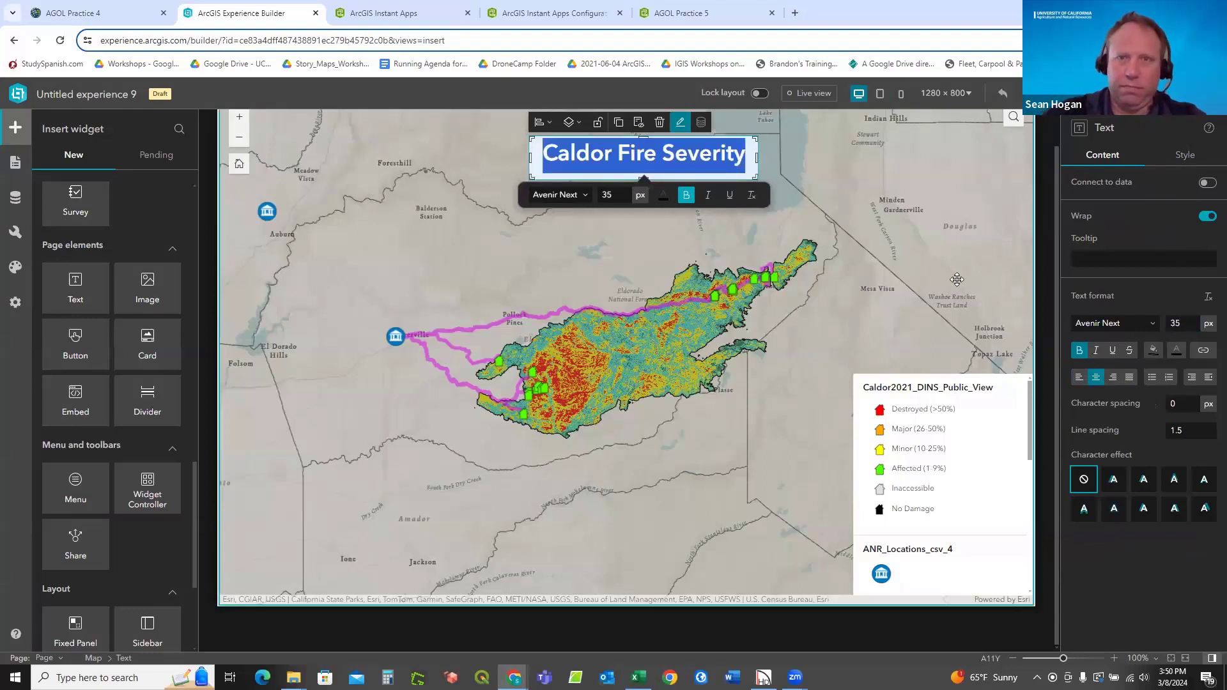
Reduce the title box's height by raising its lower edge so it fits closely around the text.
left_click(815, 225)
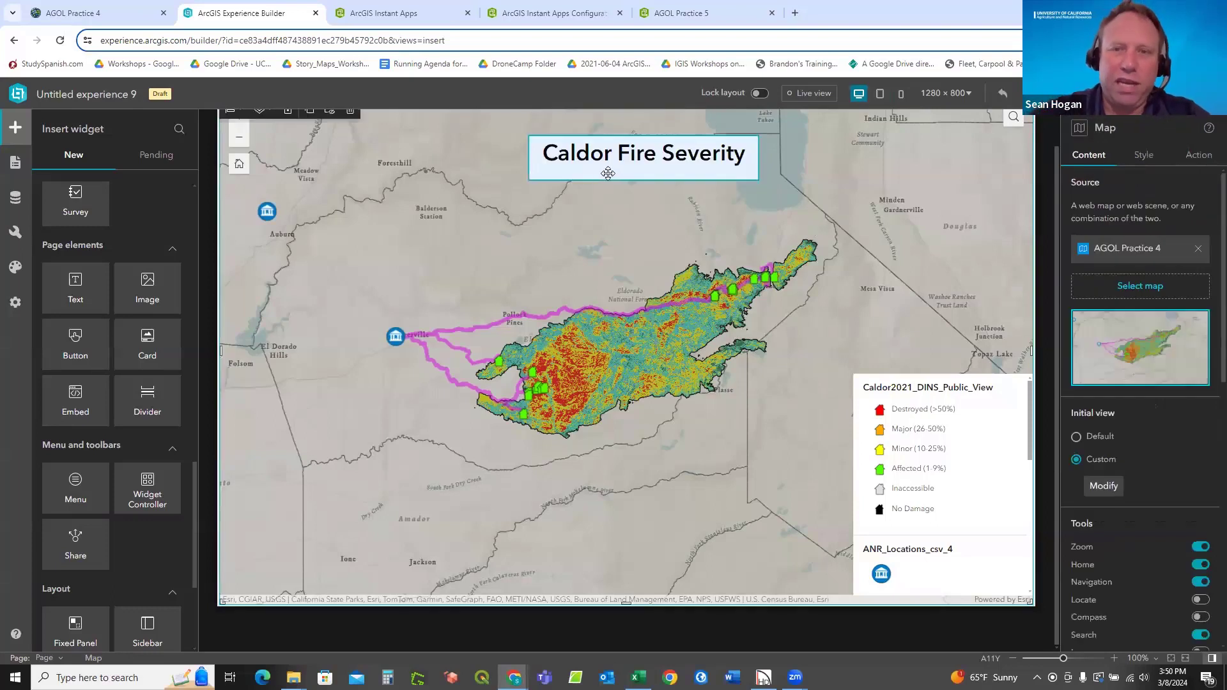
left_click(644, 178)
left_click_drag(643, 178, 644, 168)
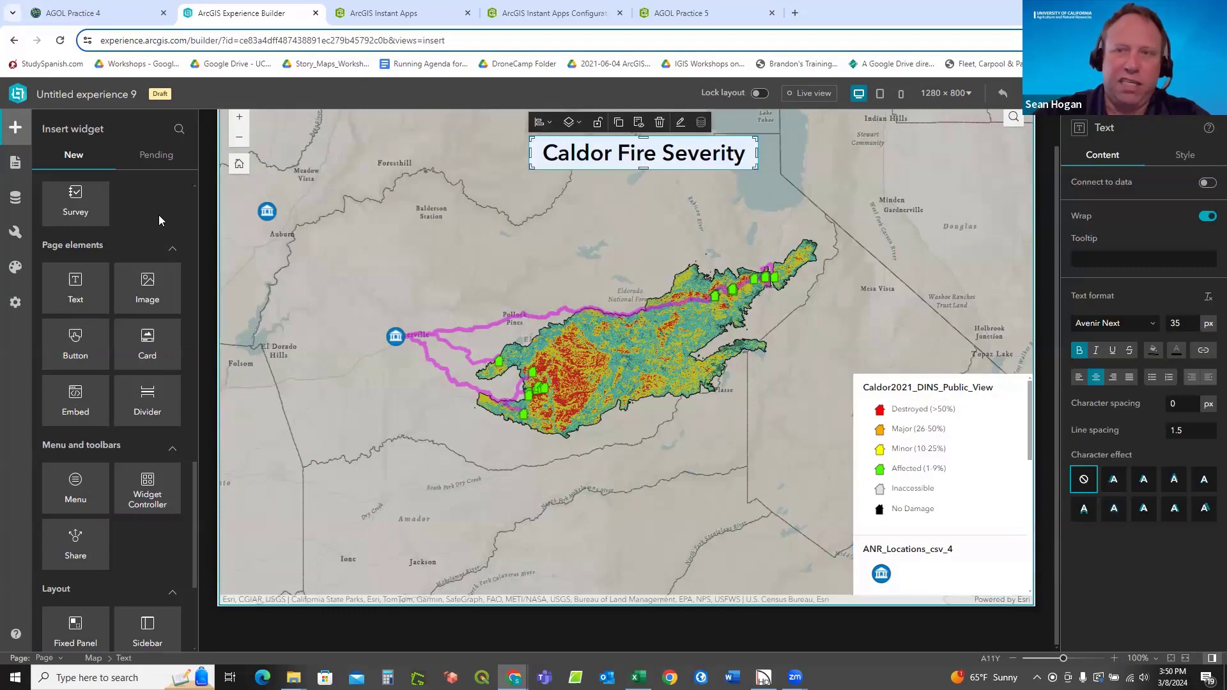
Preview the draft experience with its map, legend and Caldor Fire Severity title in a separate tab.
scroll(131, 291, "down", 3)
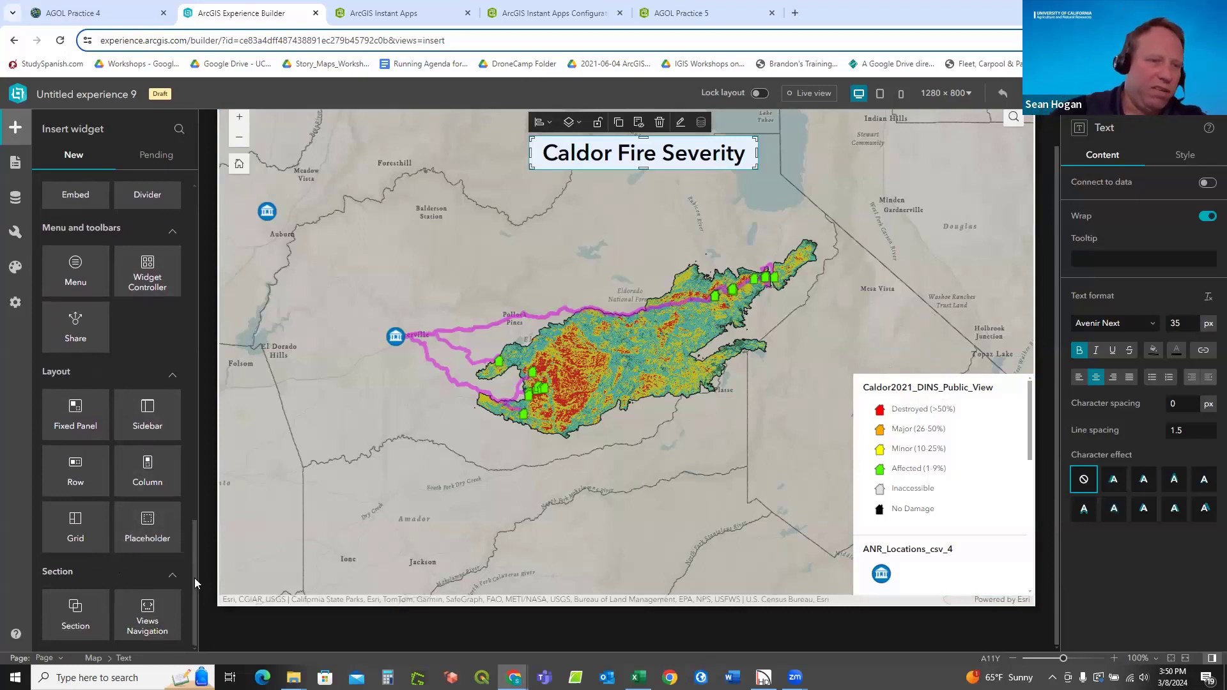
left_click_drag(194, 577, 212, 245)
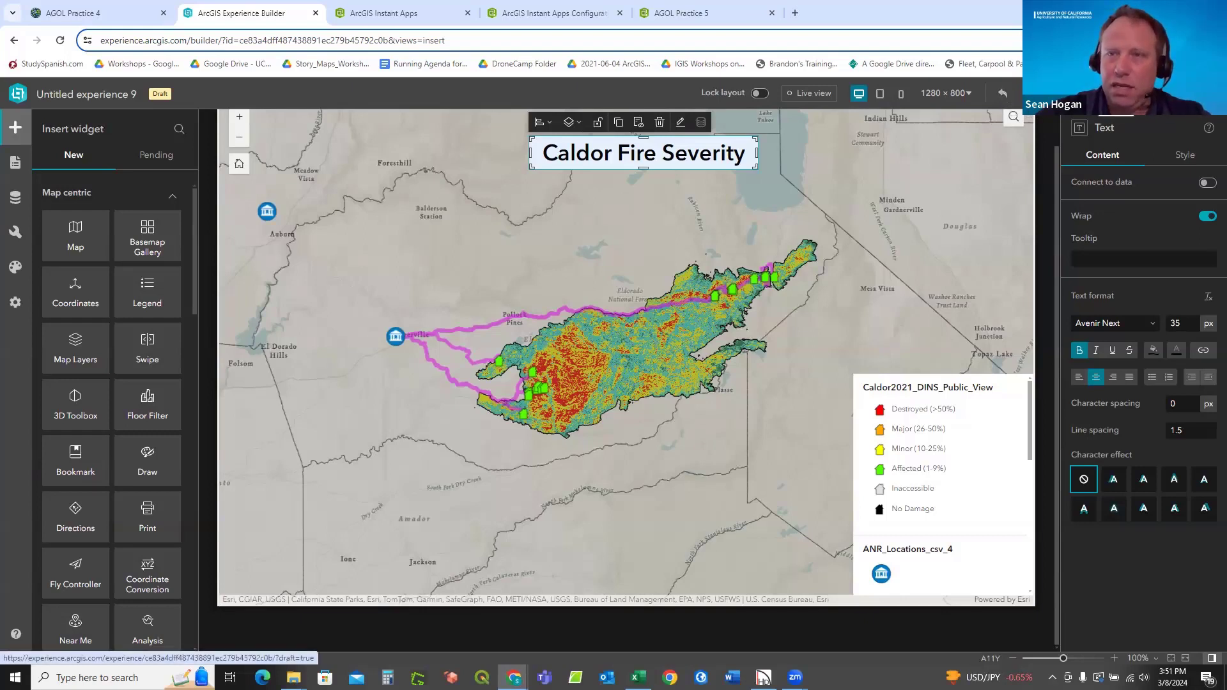
left_click(1112, 93)
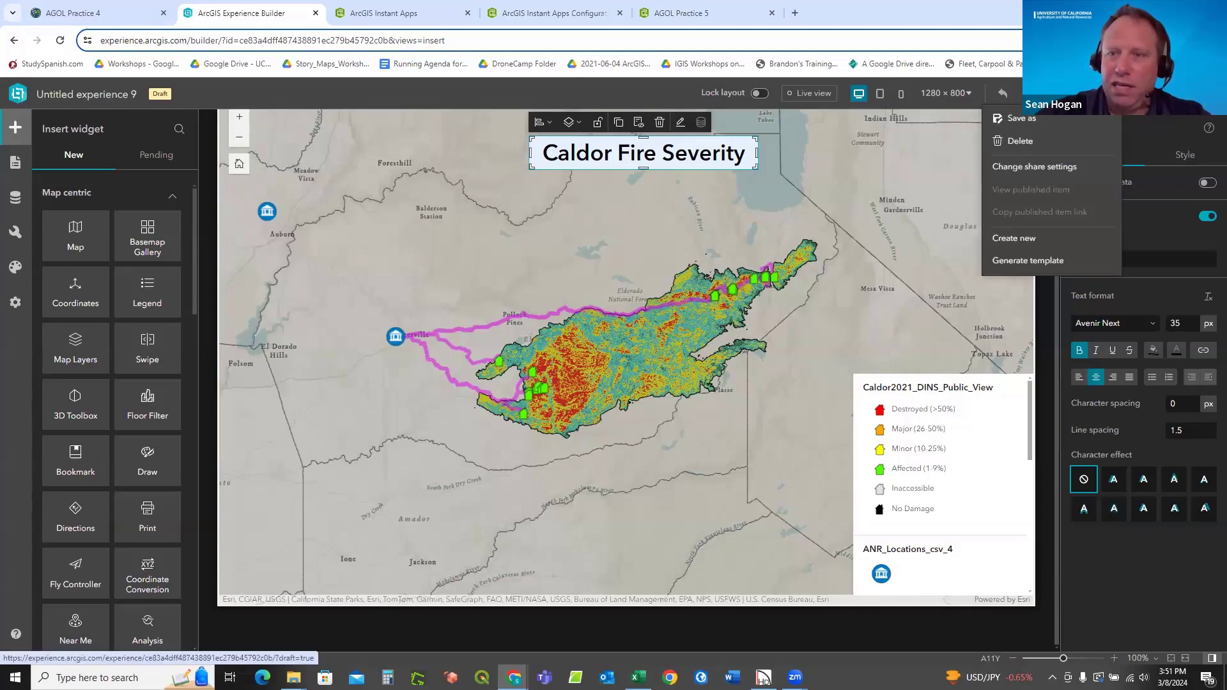
left_click(1084, 93)
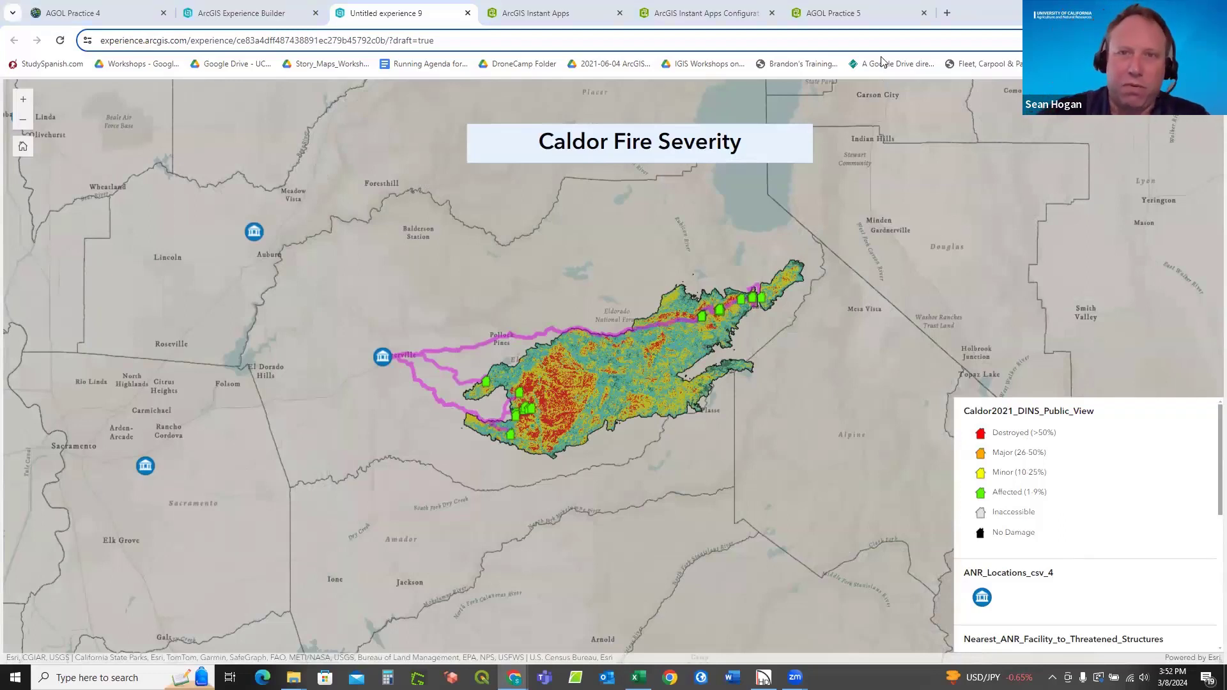
Return to the experience editor and move the legend widget slightly inward from the map's lower-right corner.
left_click(243, 14)
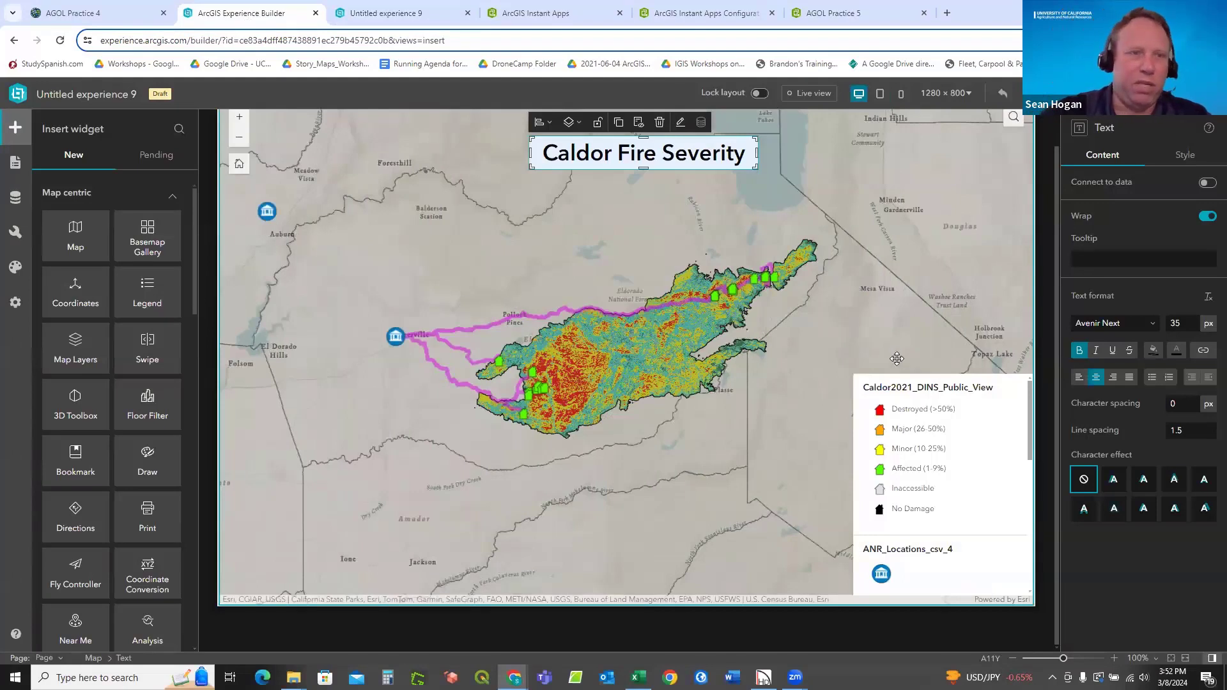
left_click(903, 417)
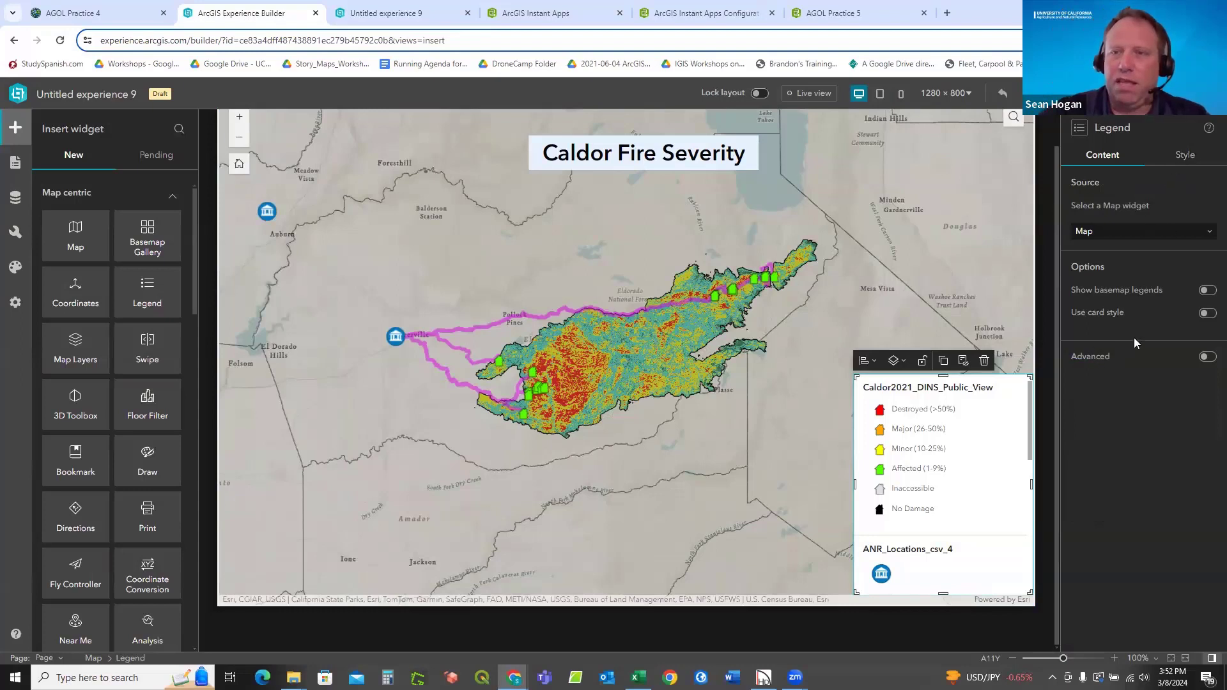
left_click(1208, 357)
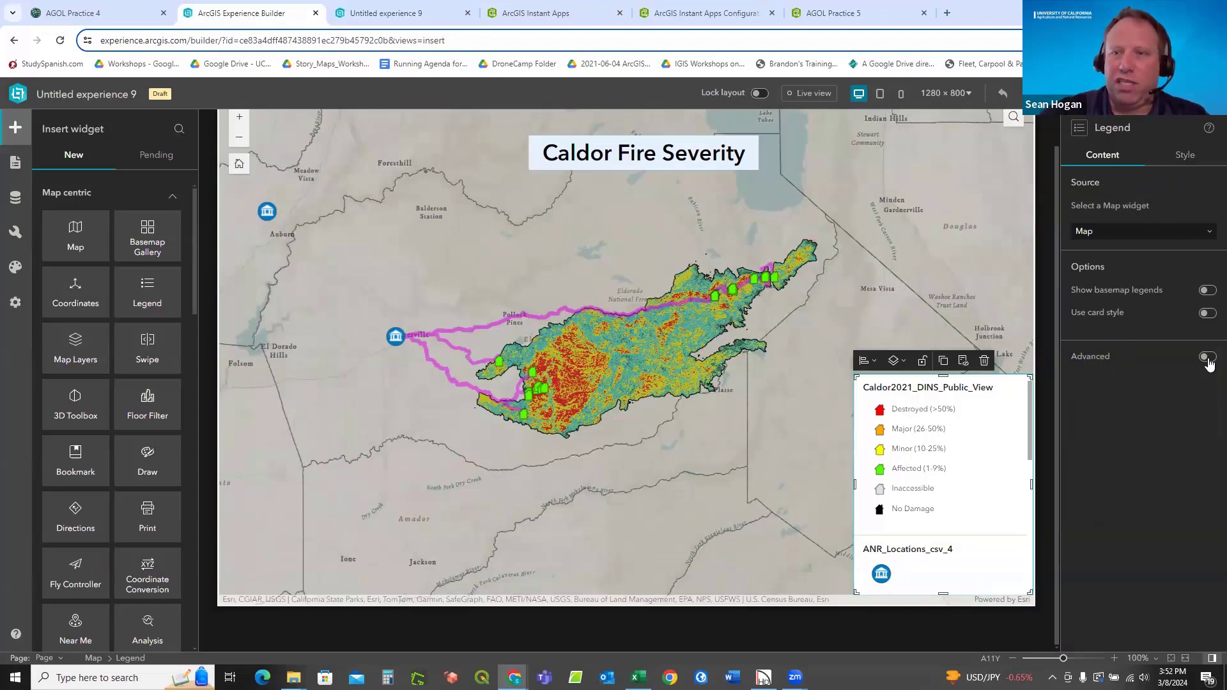
left_click(1207, 359)
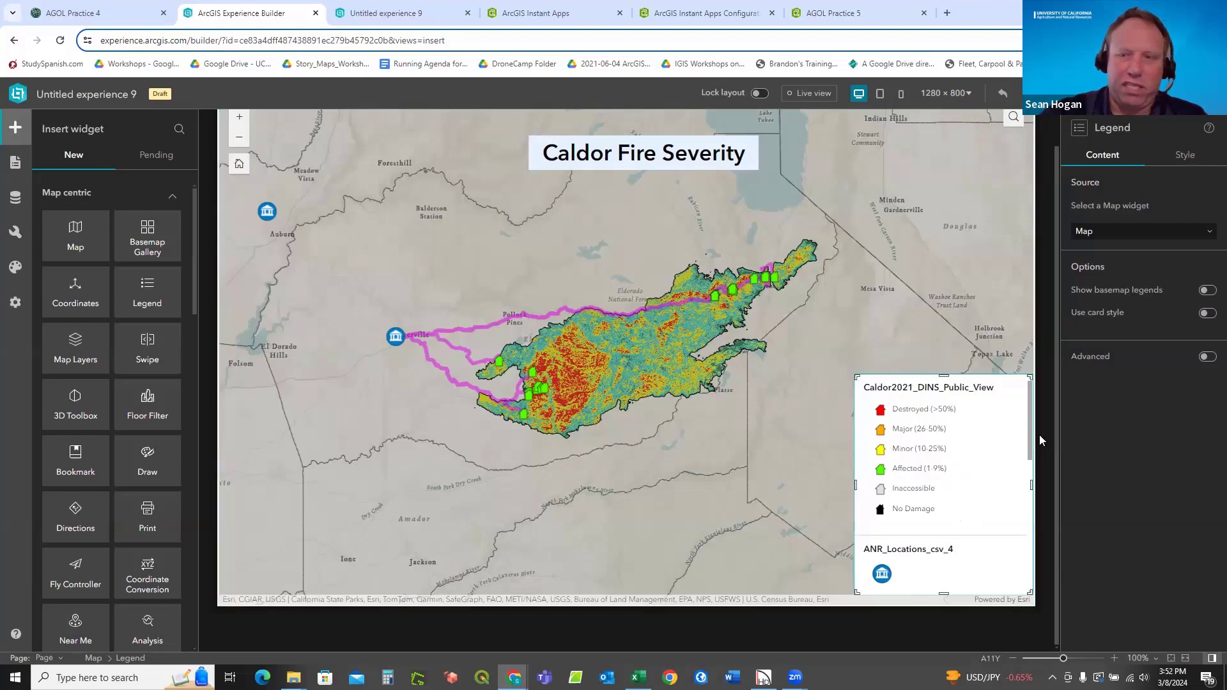
mouse_move(1026, 432)
left_mouse_down()
mouse_move(960, 416)
mouse_move(1004, 427)
left_mouse_up()
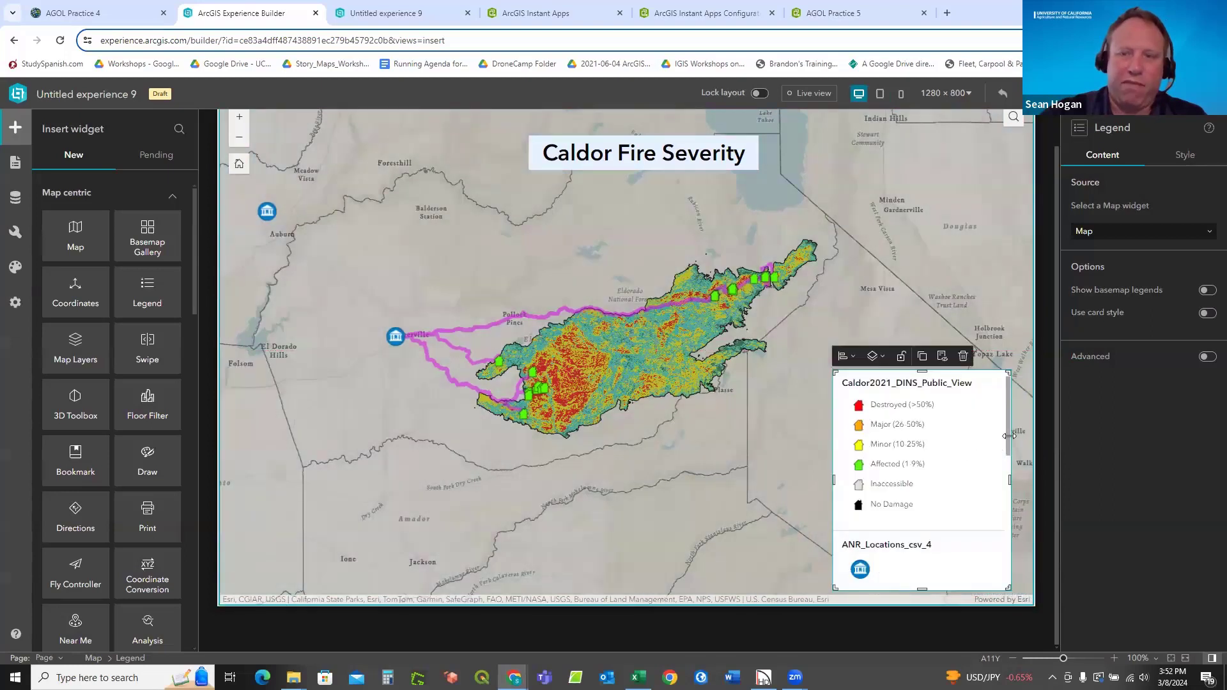
left_click(1005, 336)
mouse_move(1009, 415)
left_mouse_down()
mouse_move(1009, 428)
mouse_move(1024, 408)
left_mouse_up()
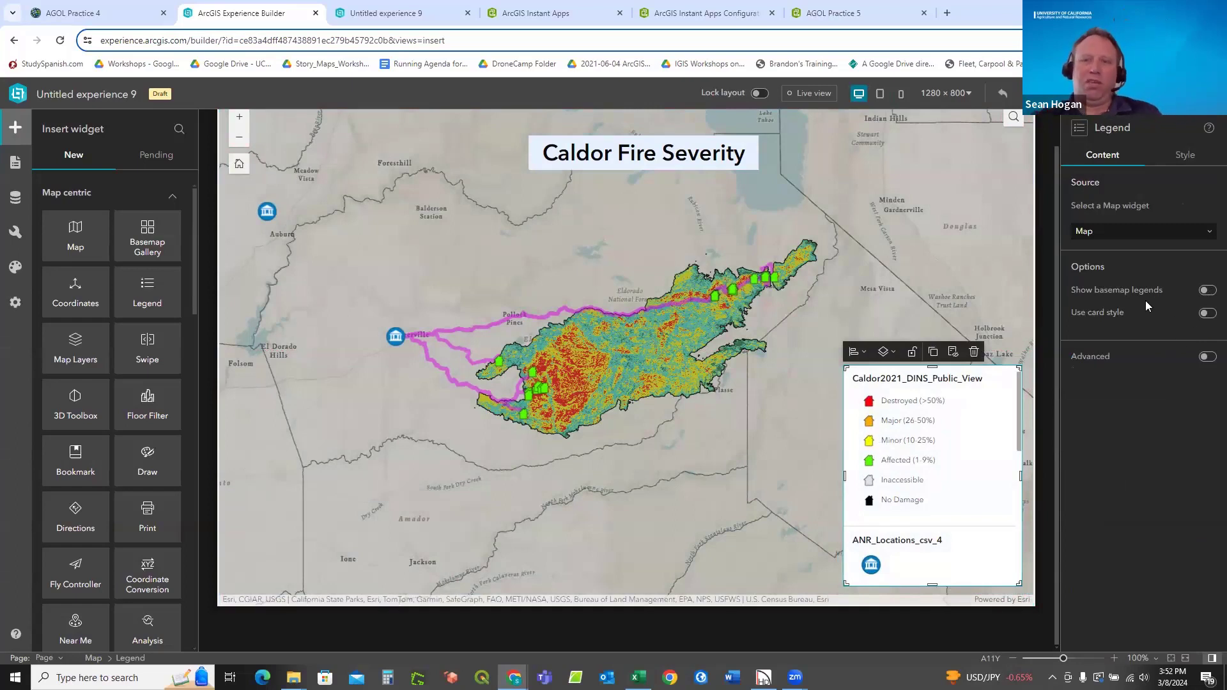
left_click(1209, 233)
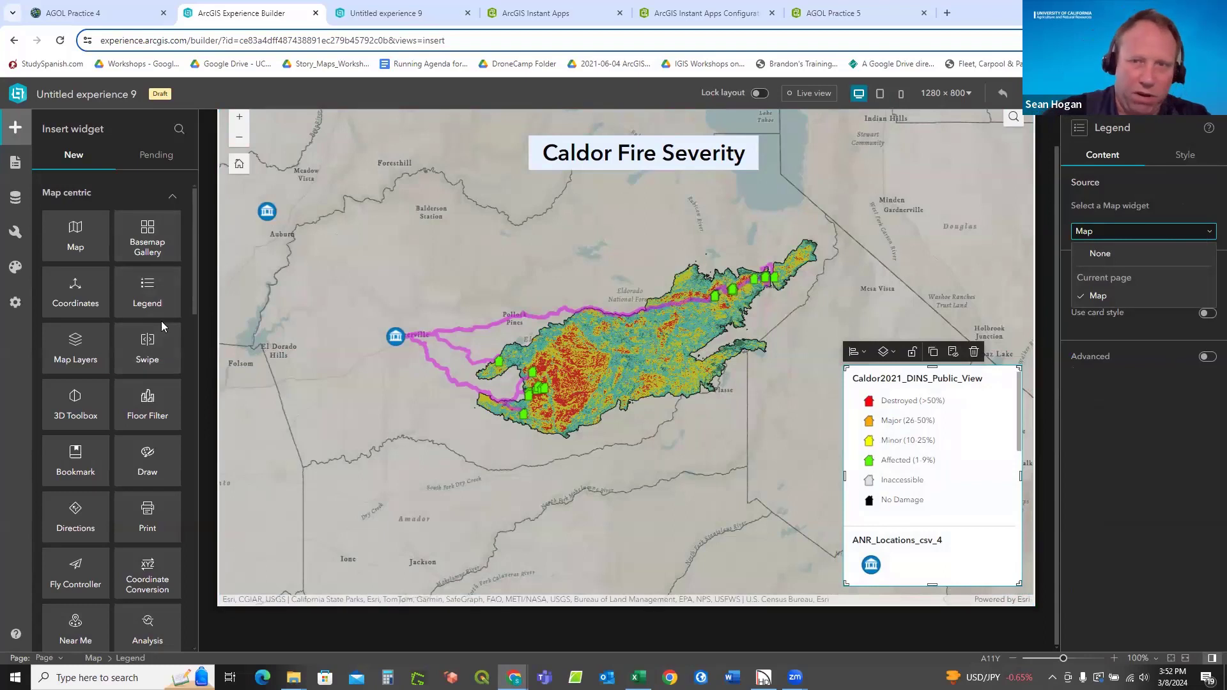
scroll(163, 326, "down", 6)
scroll(166, 332, "down", 5)
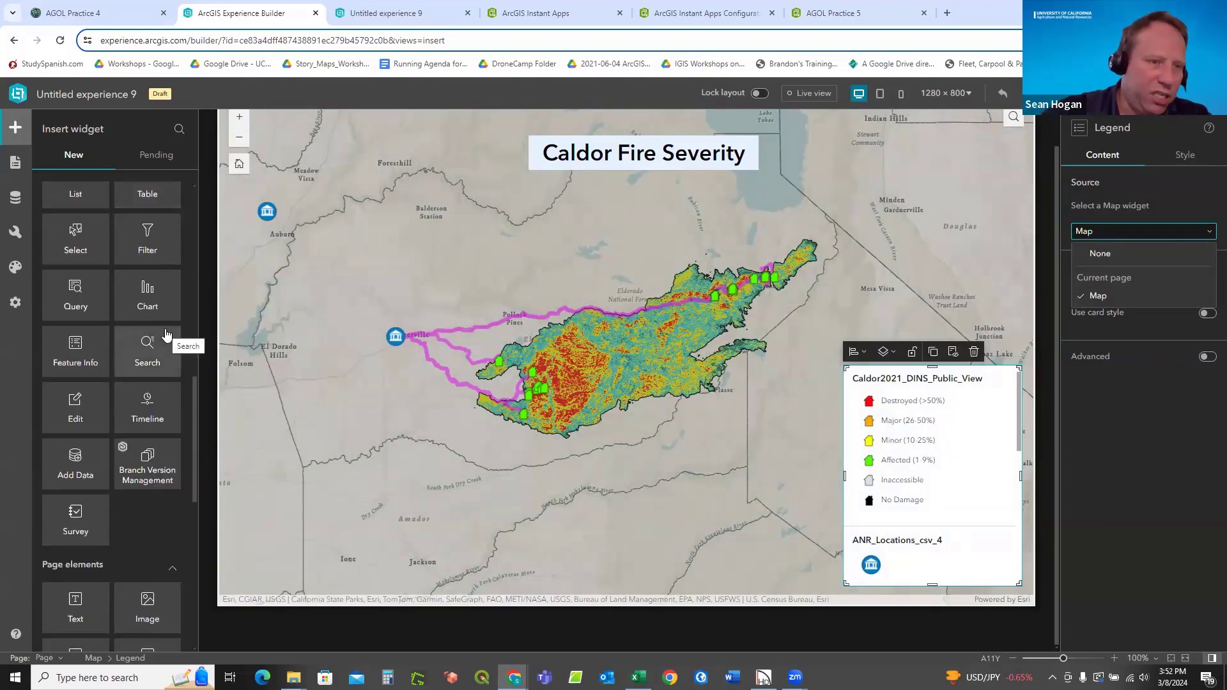
scroll(166, 332, "down", 4)
scroll(167, 333, "down", 5)
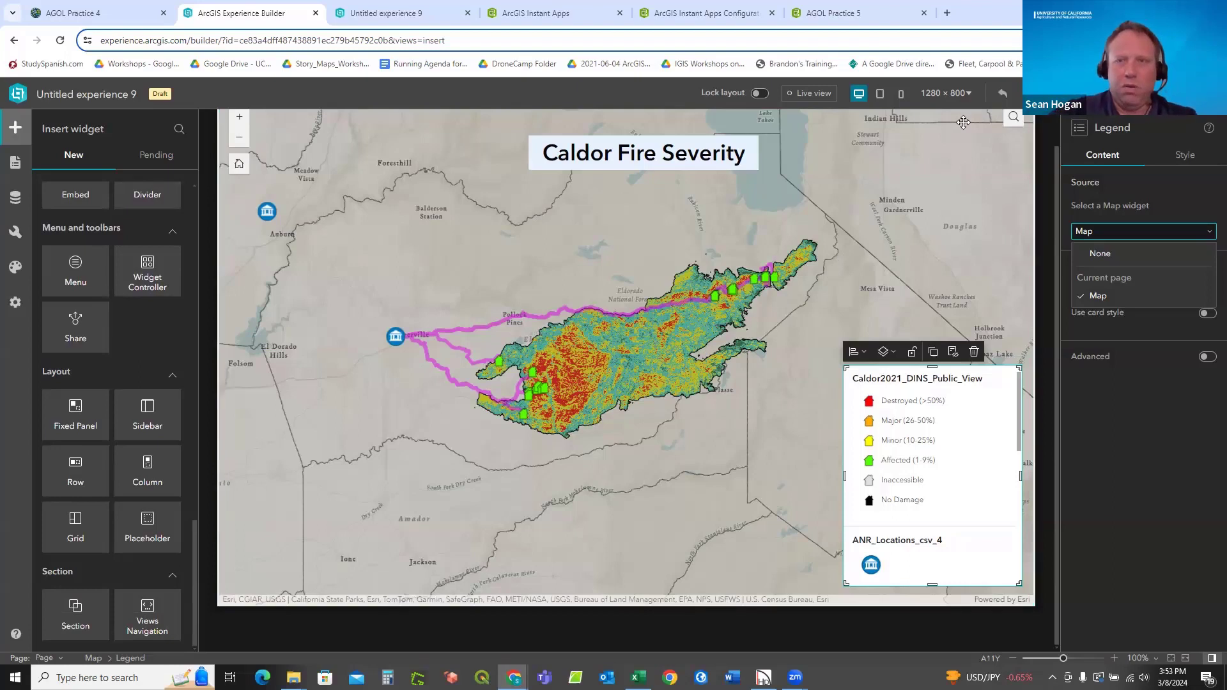
Compare the draft experience preview and its web address with the AGOL Practice 5 instant app, then return to the experience editor.
left_click(405, 15)
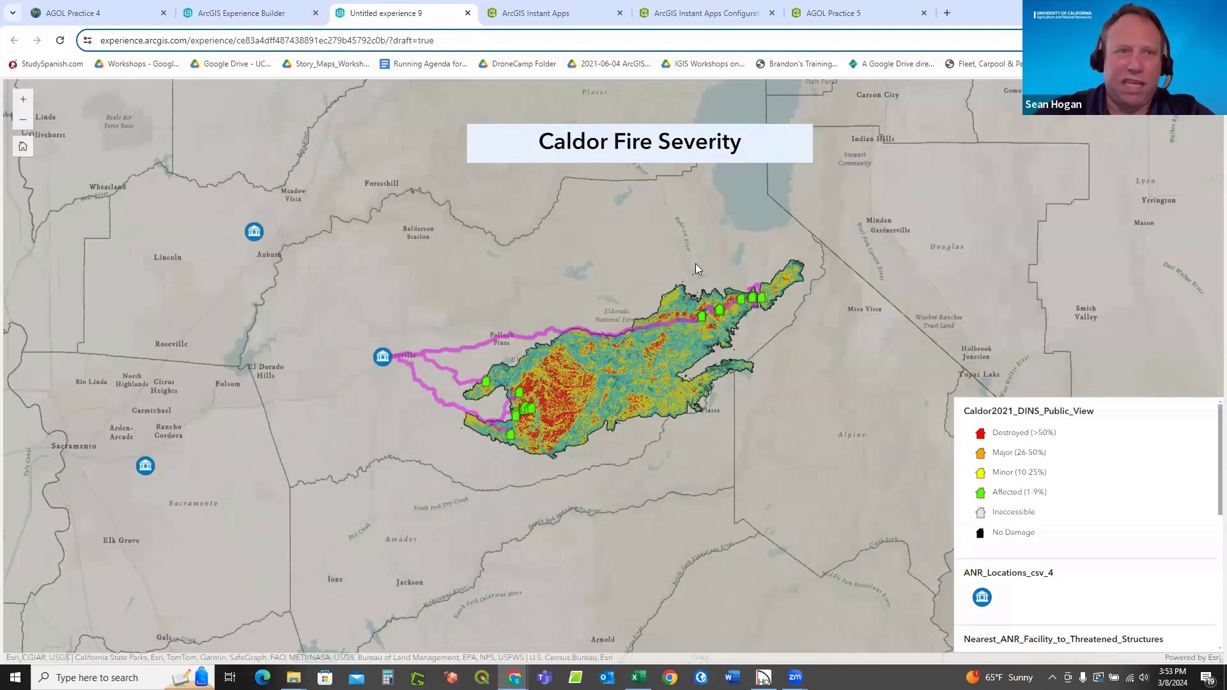
left_click(337, 46)
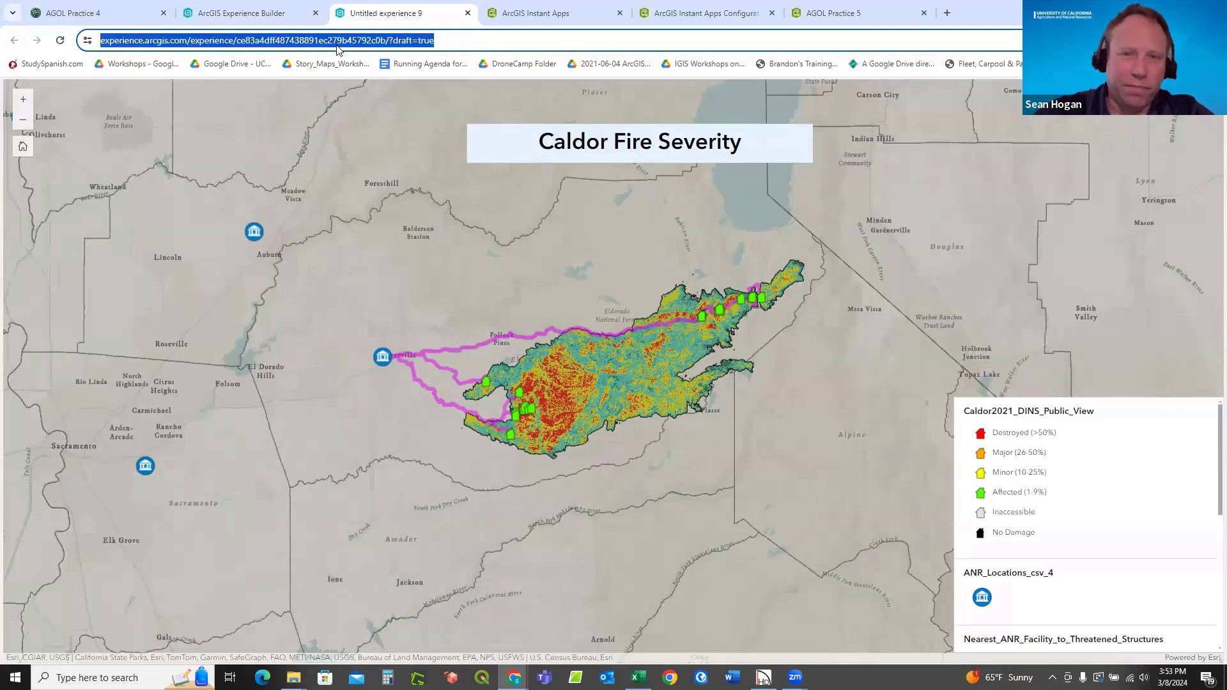
right_click(337, 46)
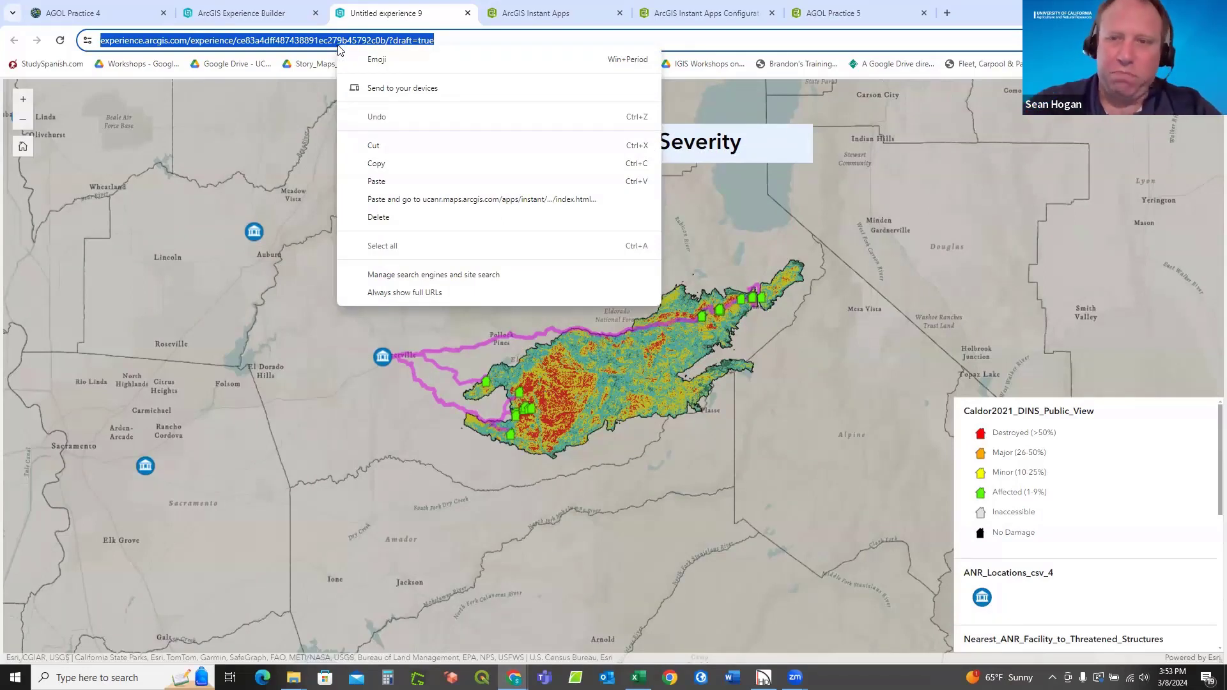
left_click(839, 14)
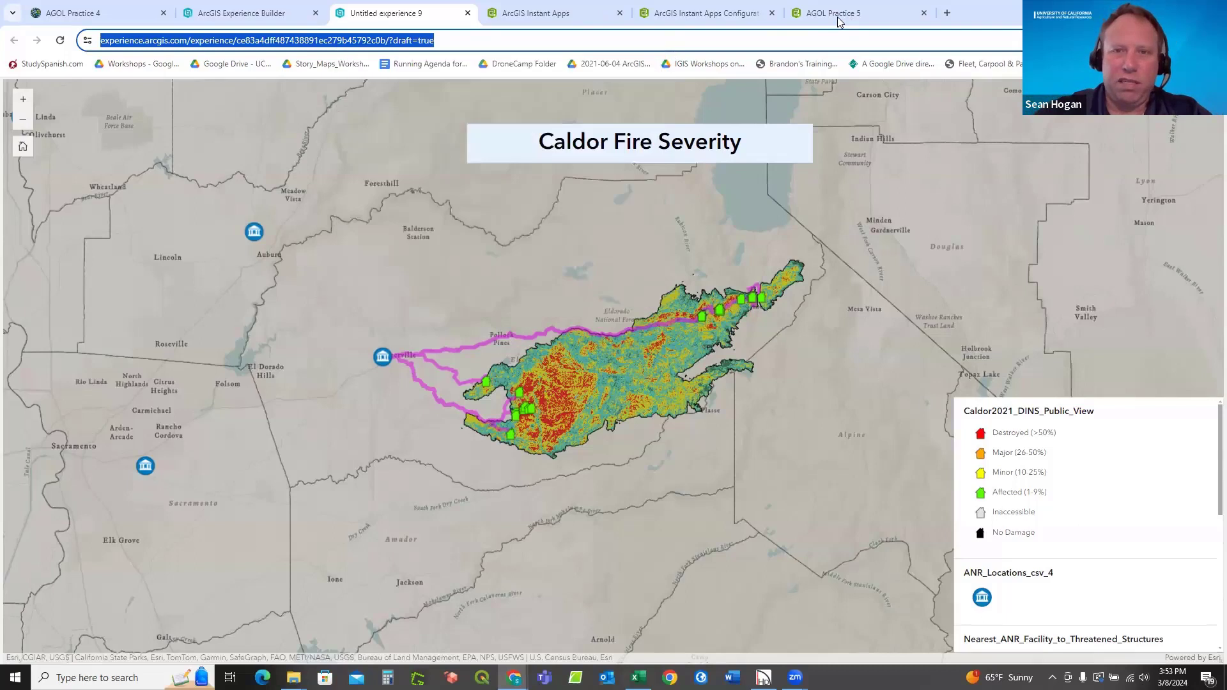
left_click(839, 14)
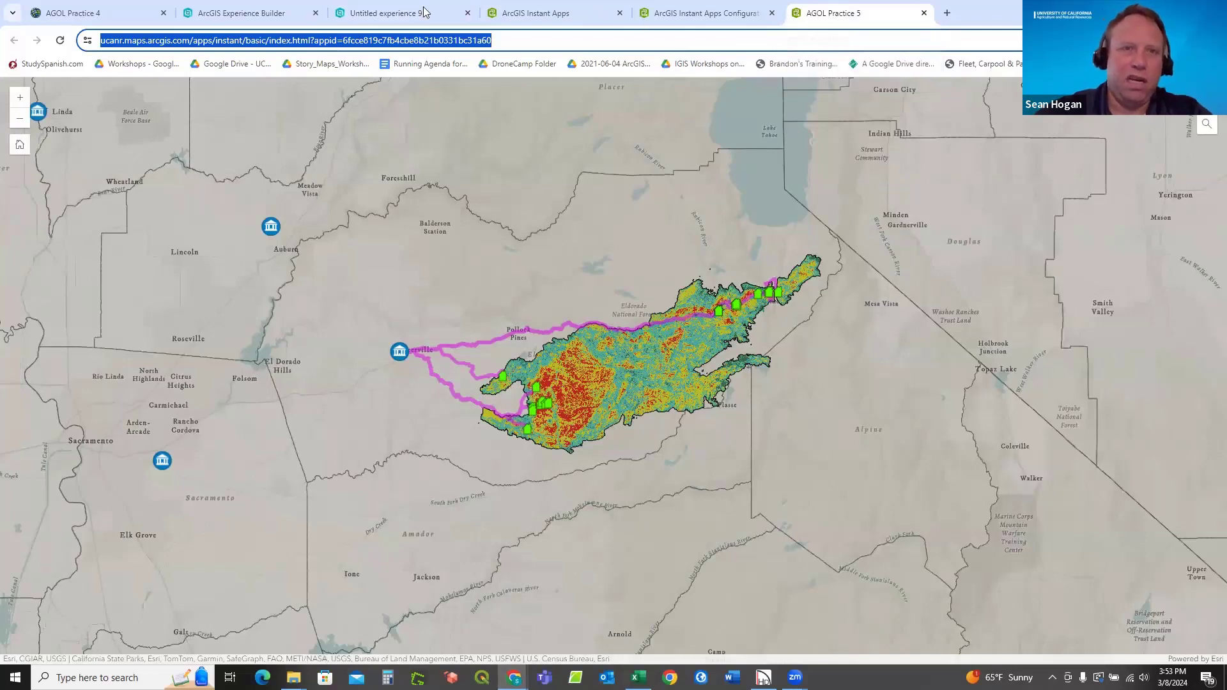
left_click(371, 14)
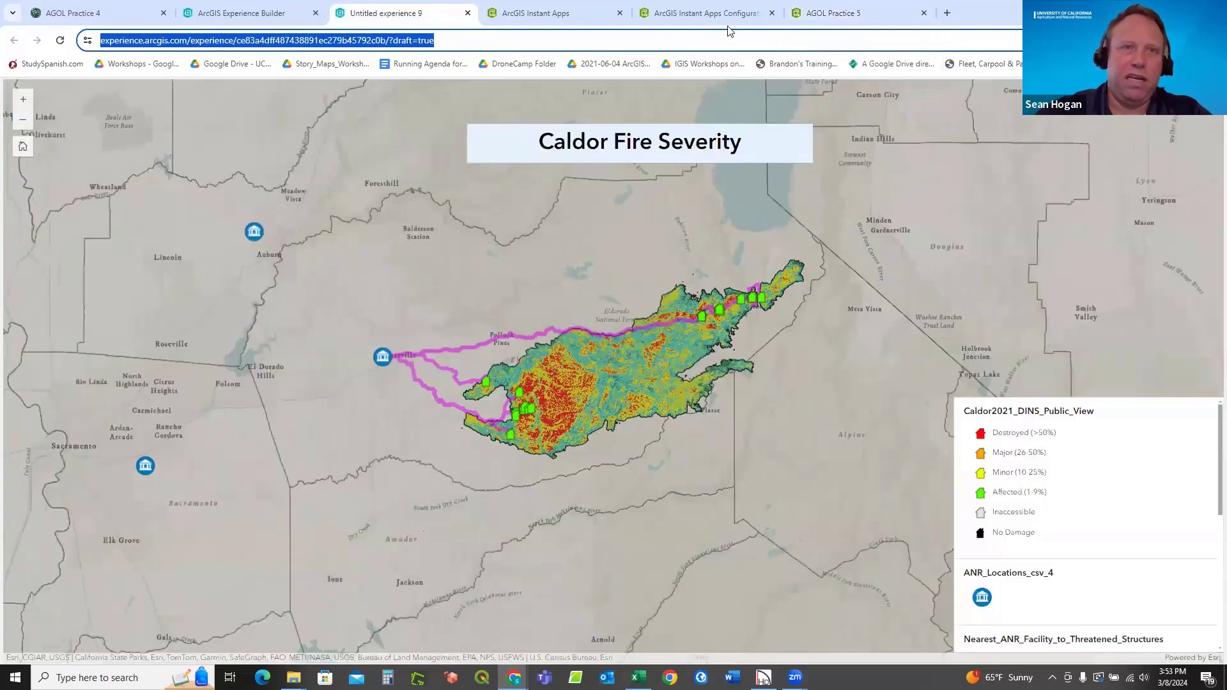
left_click(860, 14)
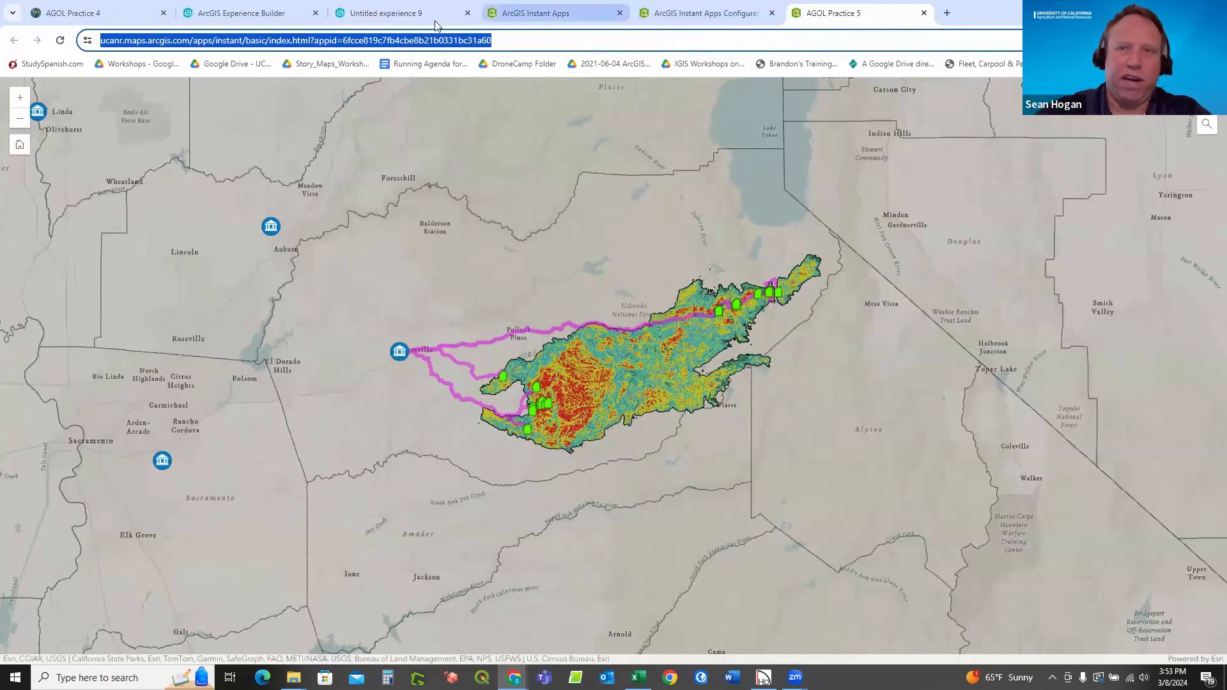
left_click(379, 13)
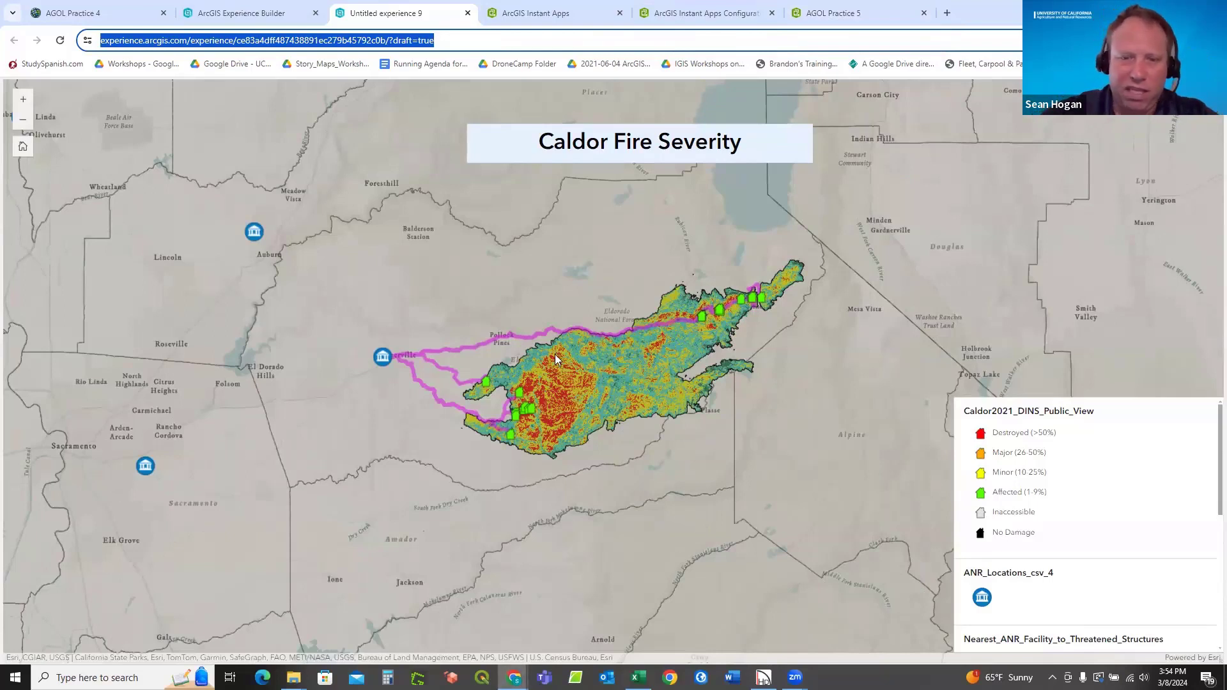
left_click(225, 15)
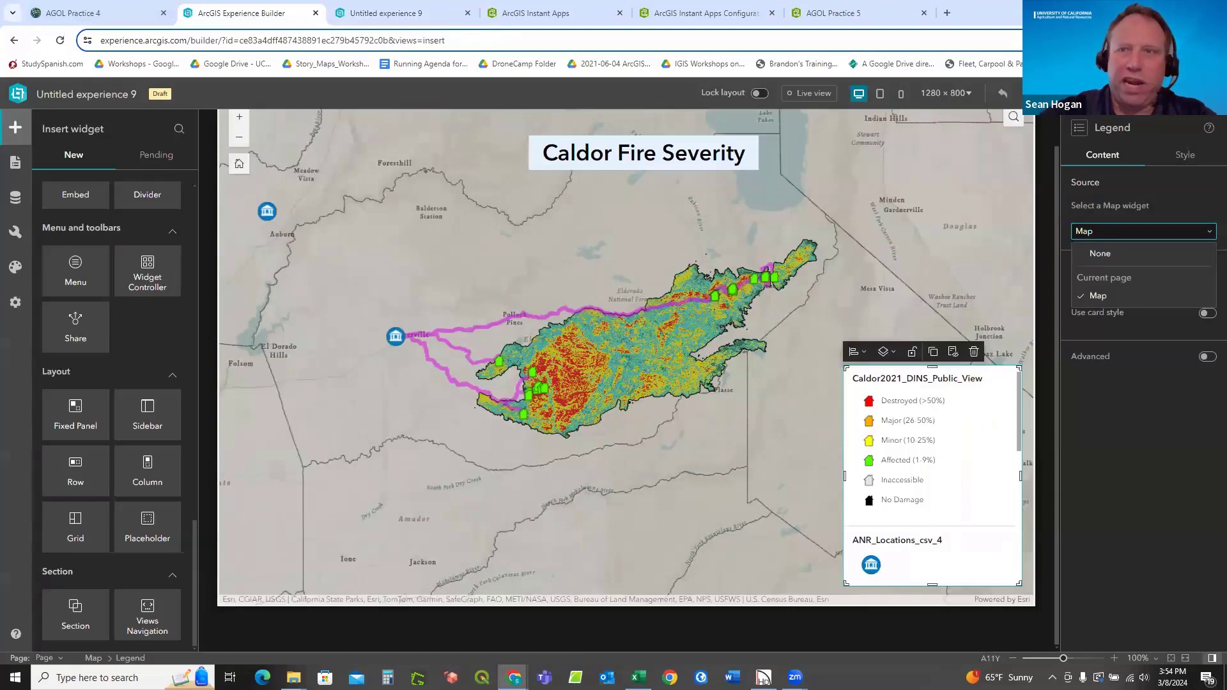
Switch to the Intro to ArcGIS Online Exercise document in Google Docs and find the Publishing to a Web Mapping Application section.
key("alt+Tab")
scroll(618, 319, "down", 10)
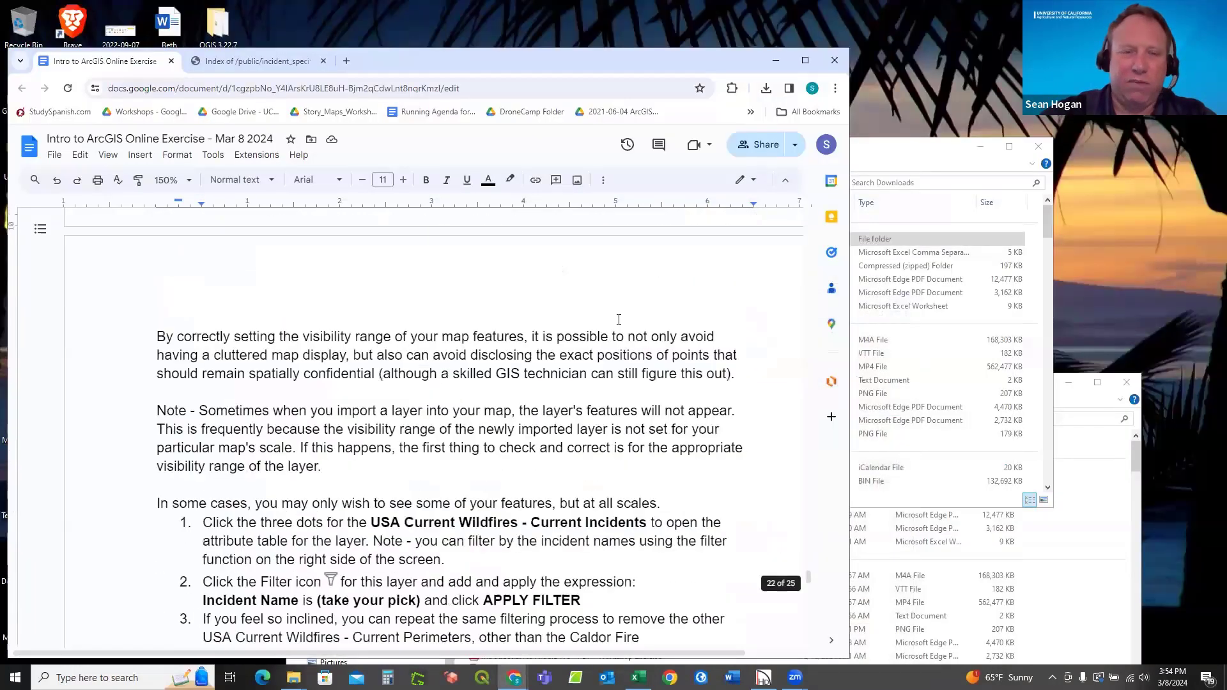
scroll(619, 320, "down", 20)
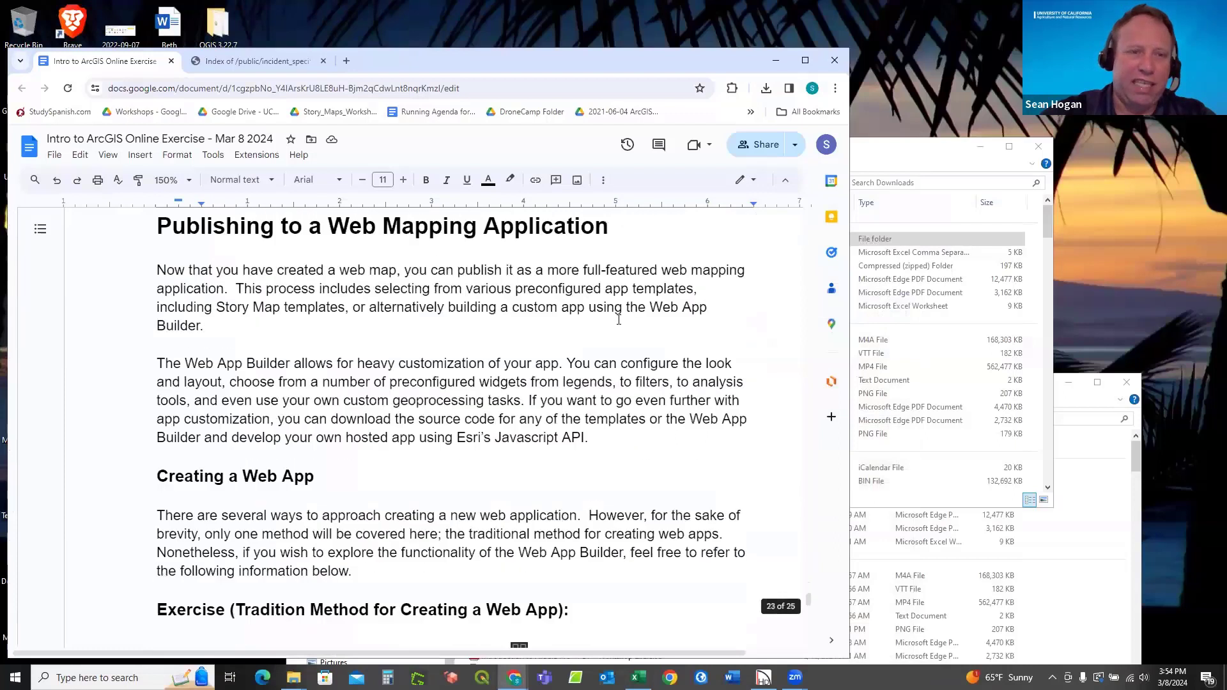